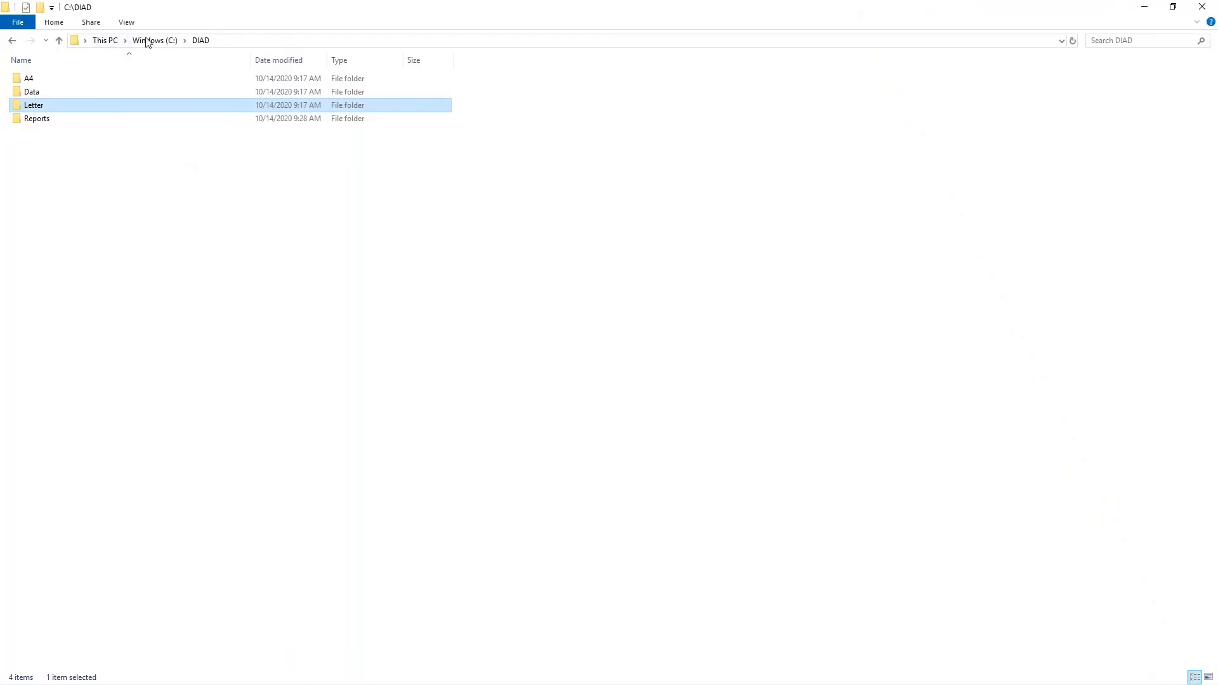
Browse the InternationalSales and Theme subfolders of C:\DIAD\Data and return to the Data folder
{"action": "double_click", "coordinate": [72, 92]}
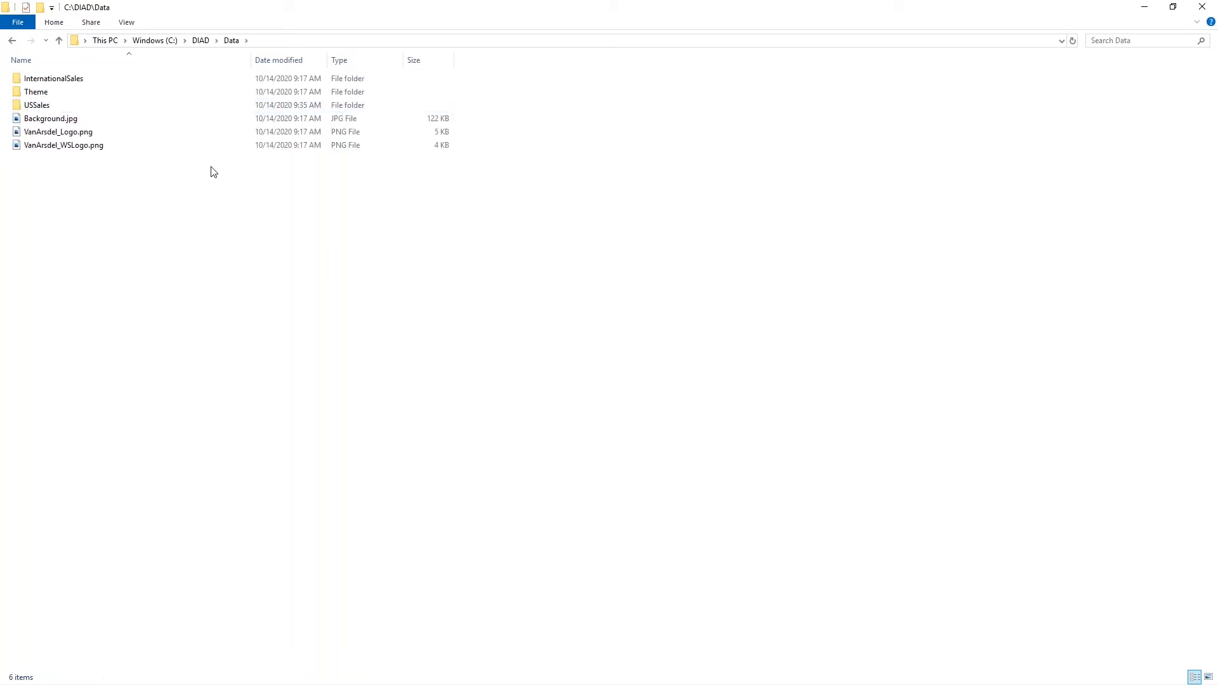
{"action": "double_click", "coordinate": [92, 81]}
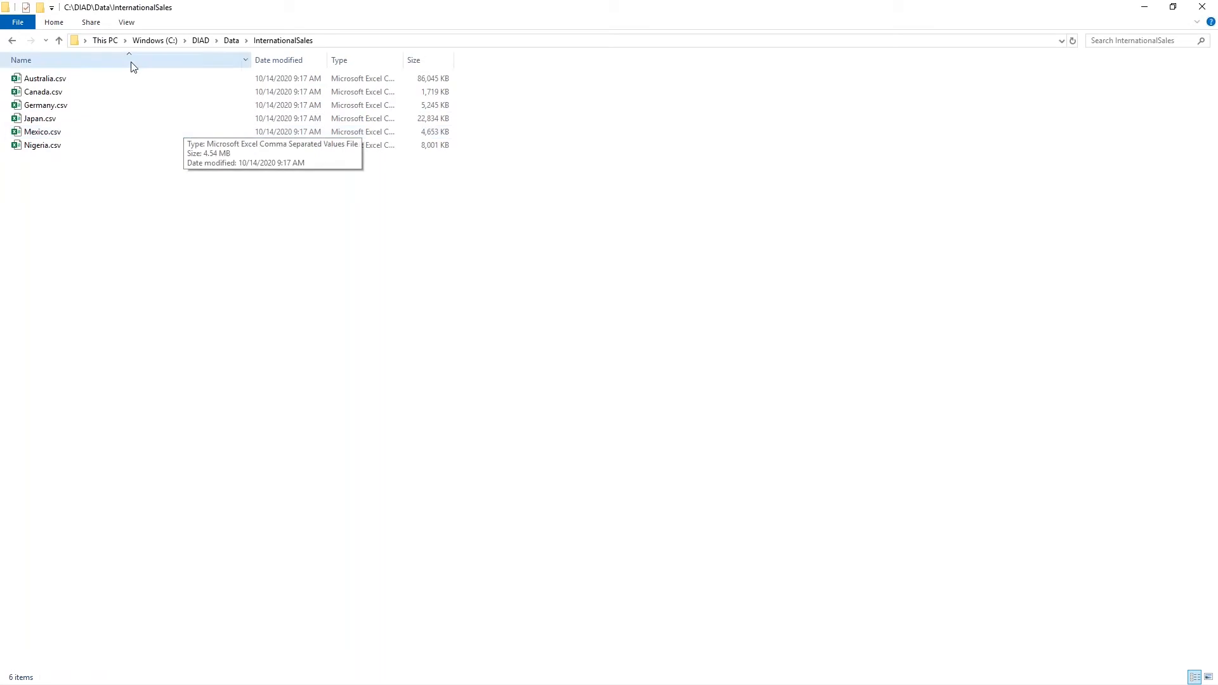
{"action": "left_click", "coordinate": [232, 41]}
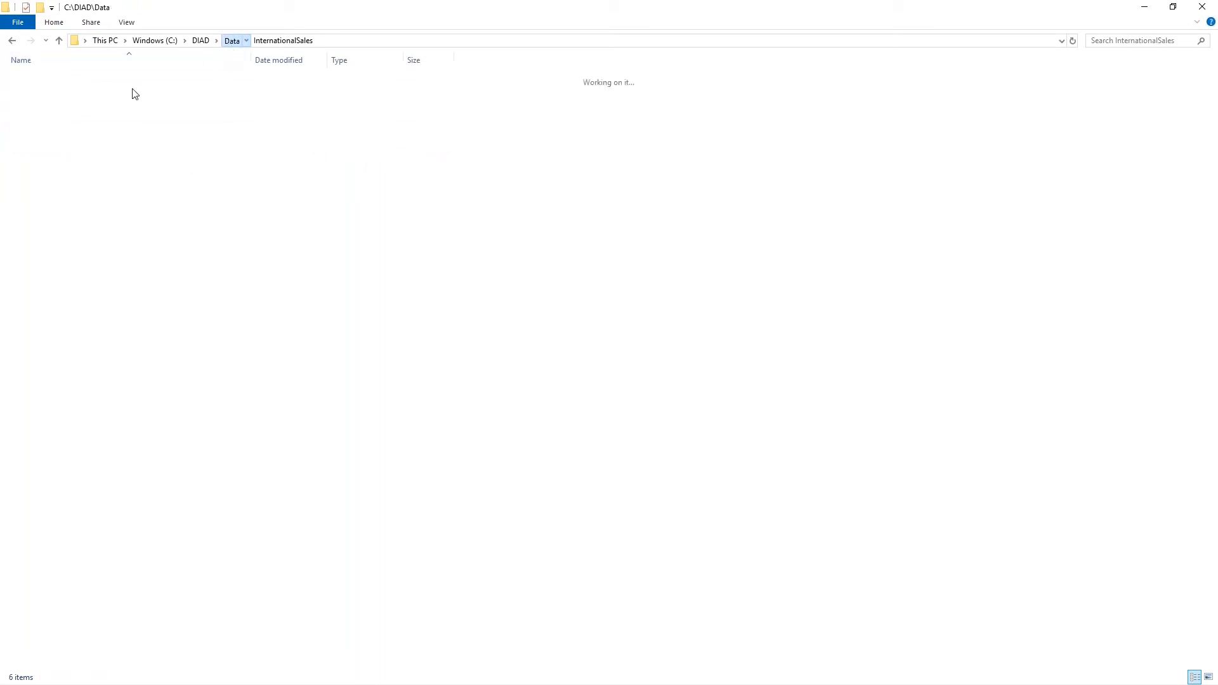
{"action": "double_click", "coordinate": [44, 91]}
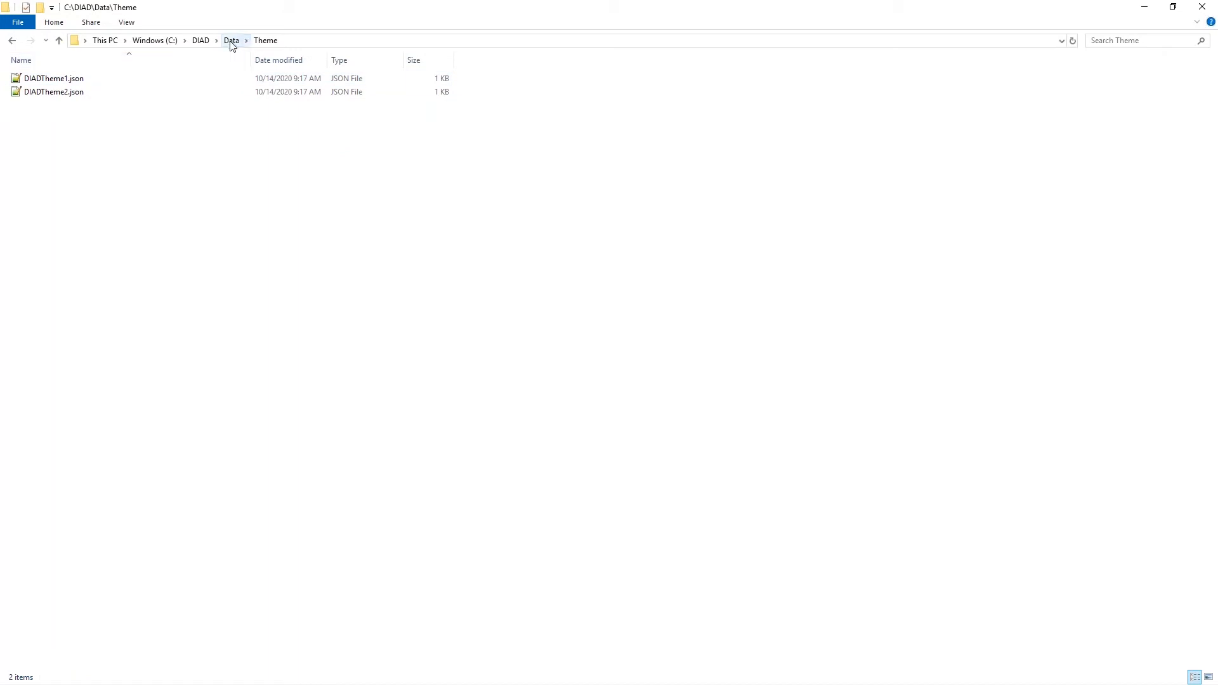
{"action": "left_click", "coordinate": [232, 42]}
Go to the USSales folder, review the raw rows of the sales CSV copy in Notepad, and close it
{"action": "left_click", "coordinate": [82, 107]}
{"action": "left_click", "coordinate": [82, 106]}
{"action": "left_click", "coordinate": [95, 236]}
{"action": "double_click", "coordinate": [35, 106]}
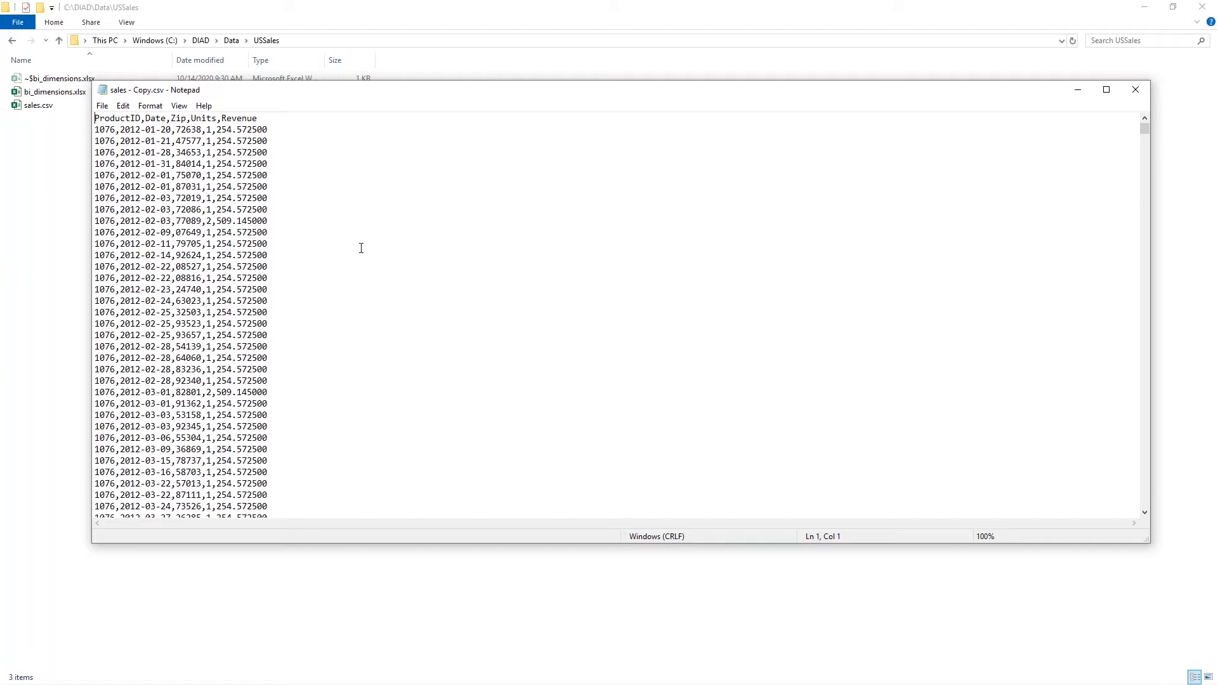
{"action": "scroll", "coordinate": [327, 285], "scroll_direction": "down", "scroll_amount": 4}
{"action": "scroll", "coordinate": [326, 285], "scroll_direction": "up", "scroll_amount": 5}
{"action": "left_click", "coordinate": [1135, 91]}
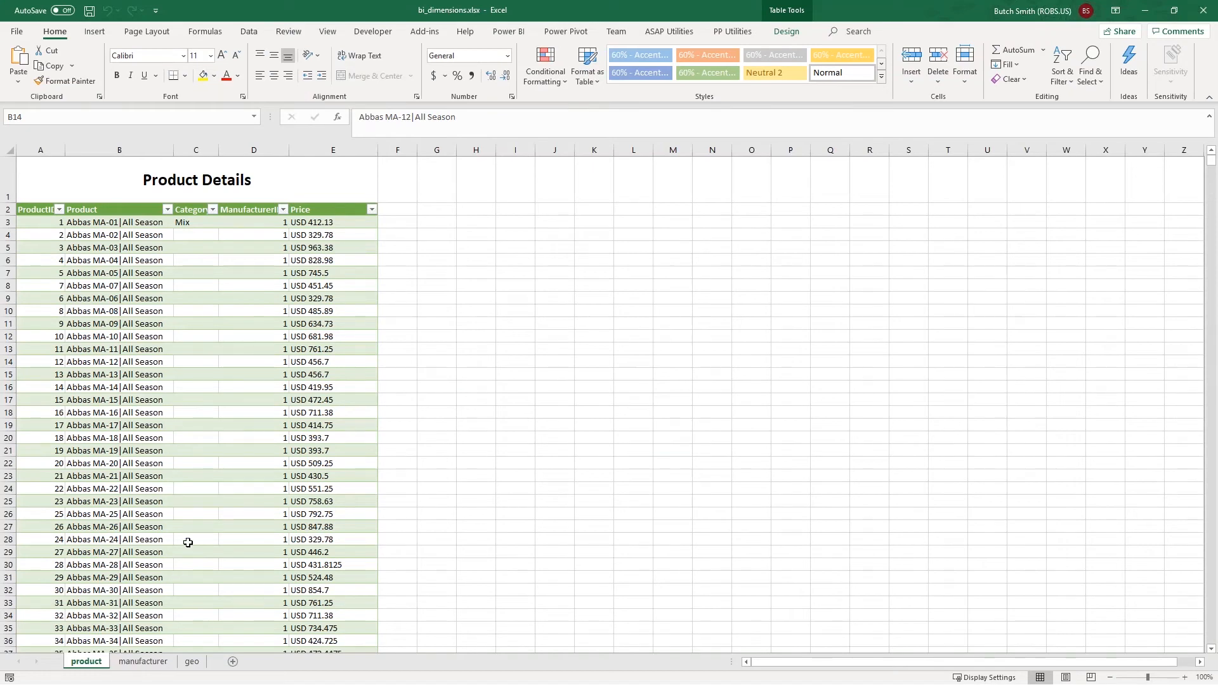
Review the product, manufacturer and geo sheets of bi_dimensions.xlsx in Excel, then leave for the desktop
{"action": "scroll", "coordinate": [184, 537], "scroll_direction": "down", "scroll_amount": 2}
{"action": "scroll", "coordinate": [185, 539], "scroll_direction": "up", "scroll_amount": 2}
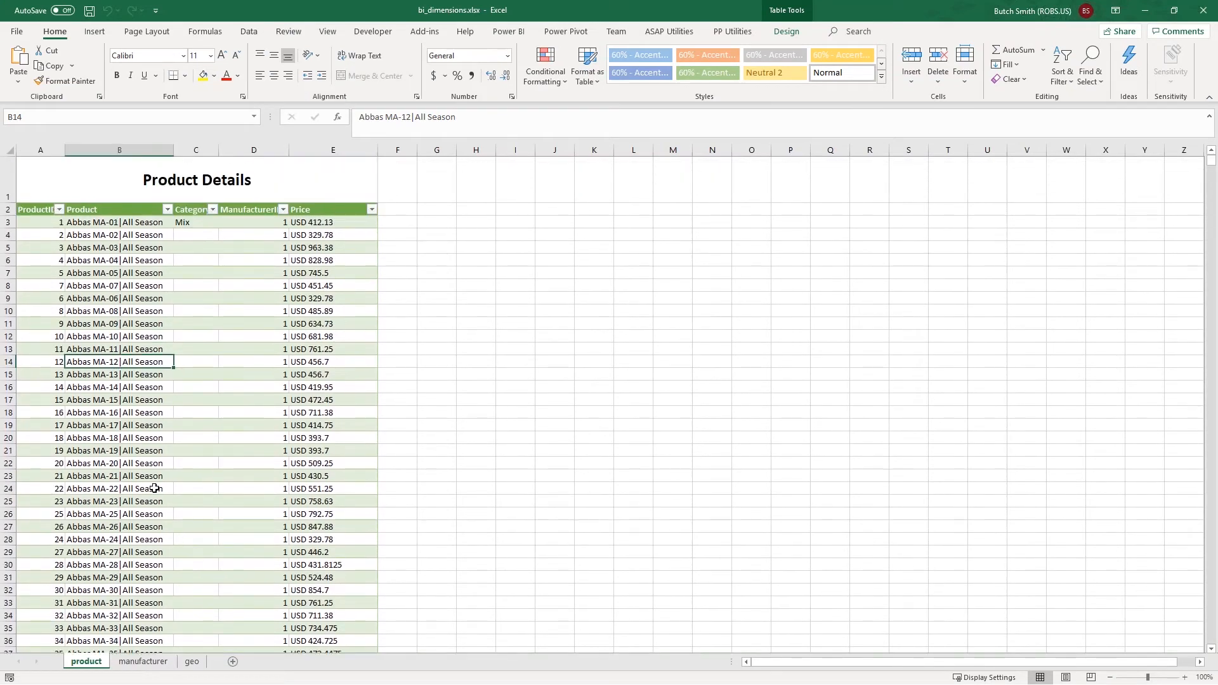
{"action": "left_click", "coordinate": [150, 664]}
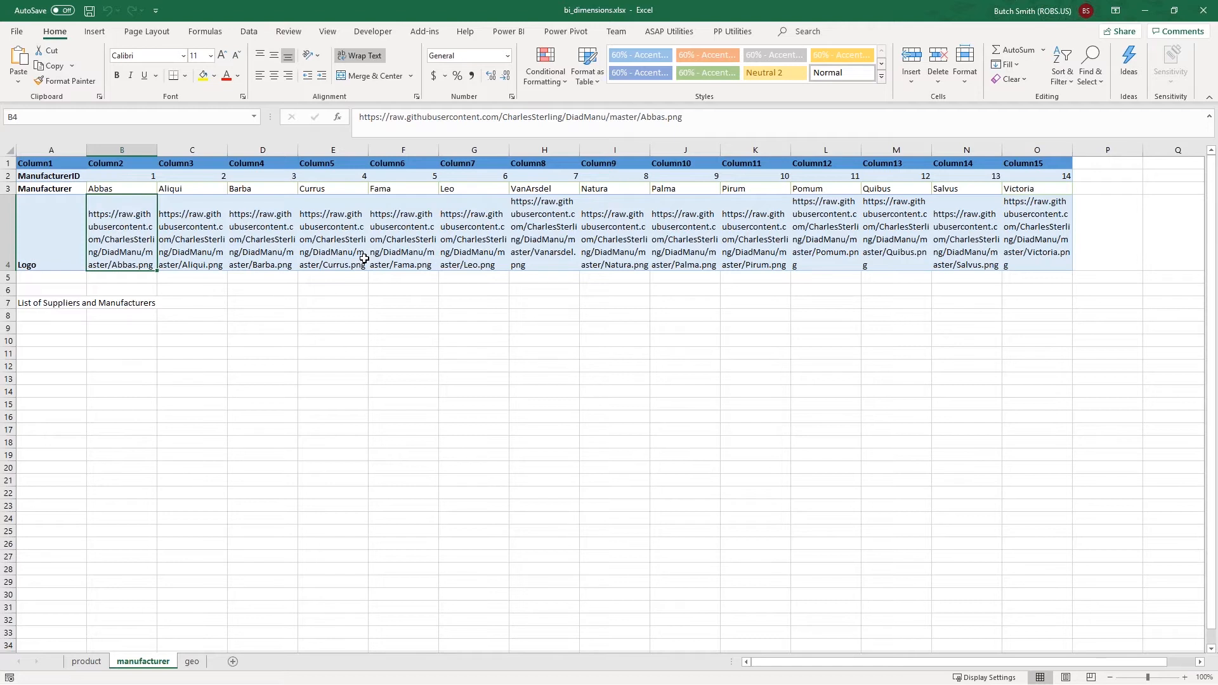
{"action": "left_click", "coordinate": [191, 662]}
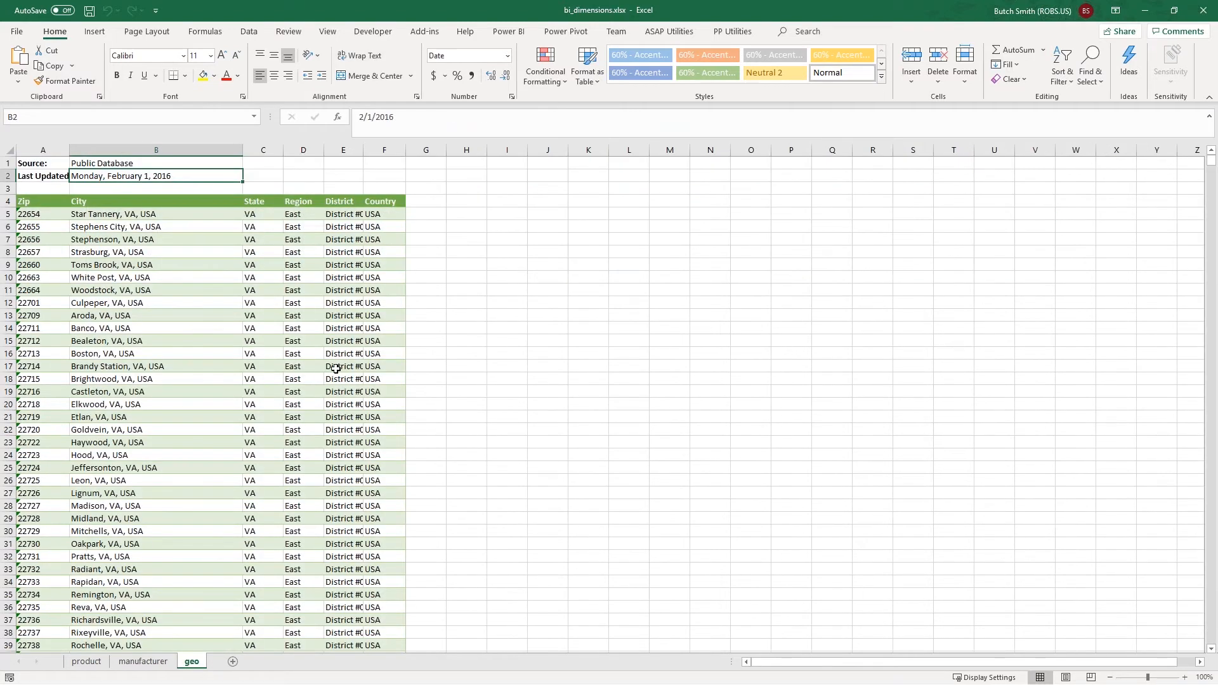
{"action": "scroll", "coordinate": [336, 368], "scroll_direction": "down", "scroll_amount": 8}
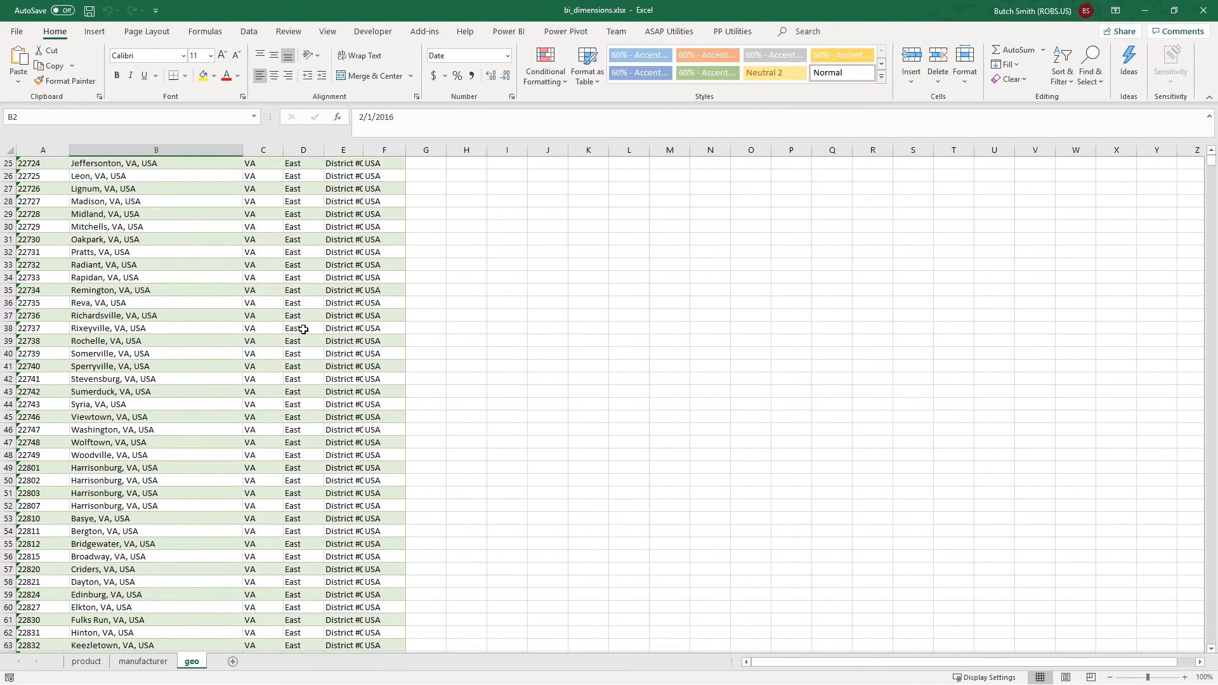
{"action": "scroll", "coordinate": [307, 329], "scroll_direction": "up", "scroll_amount": 6}
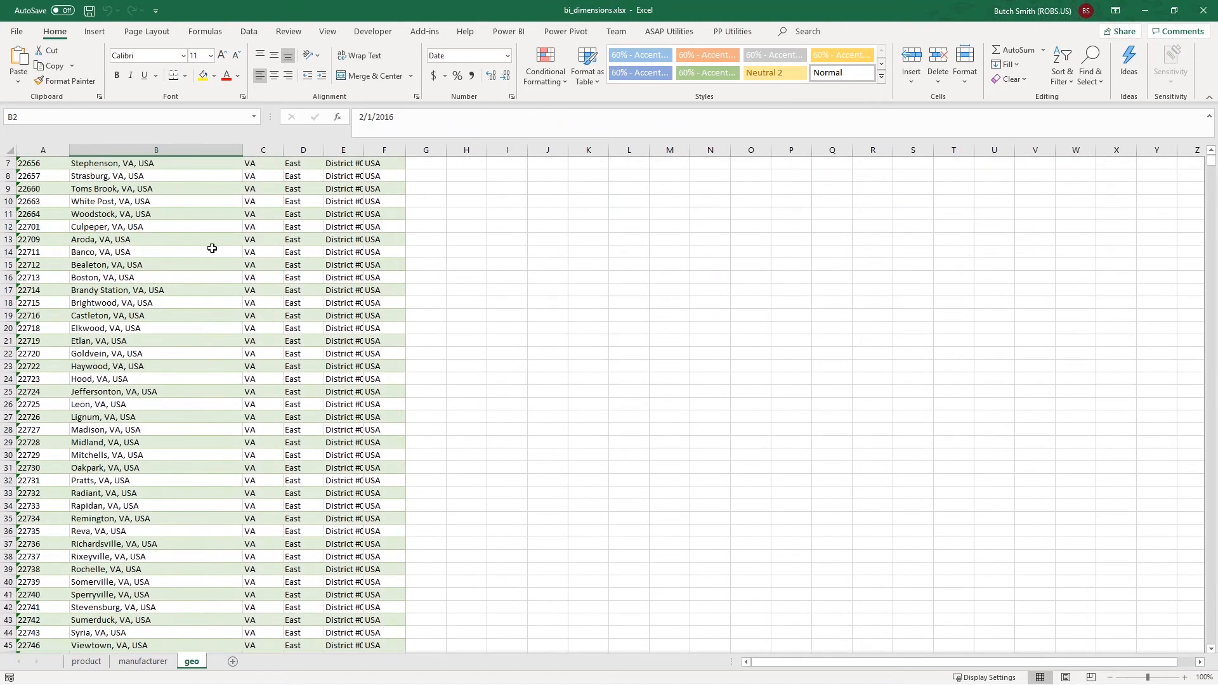
{"action": "key", "text": "alt+Tab"}
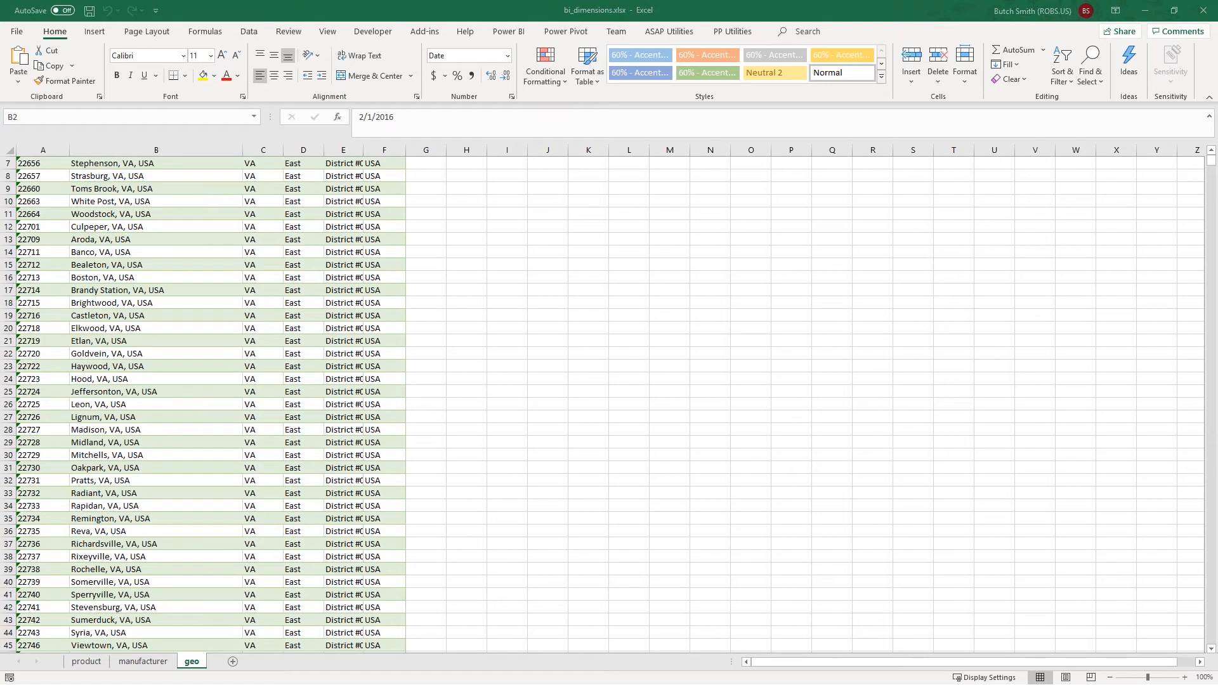
{"action": "left_click", "coordinate": [1137, 7]}
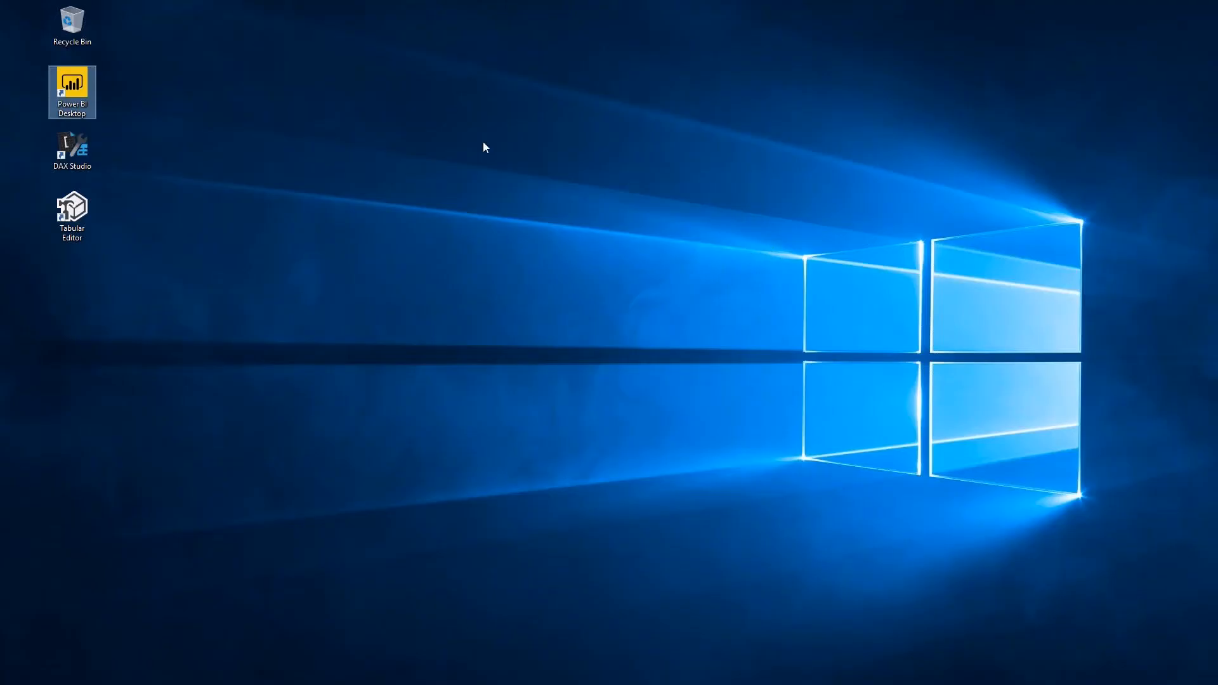
Launch Power BI Desktop and start getting data from a Text/CSV source
{"action": "left_click", "coordinate": [173, 102]}
{"action": "double_click", "coordinate": [88, 94]}
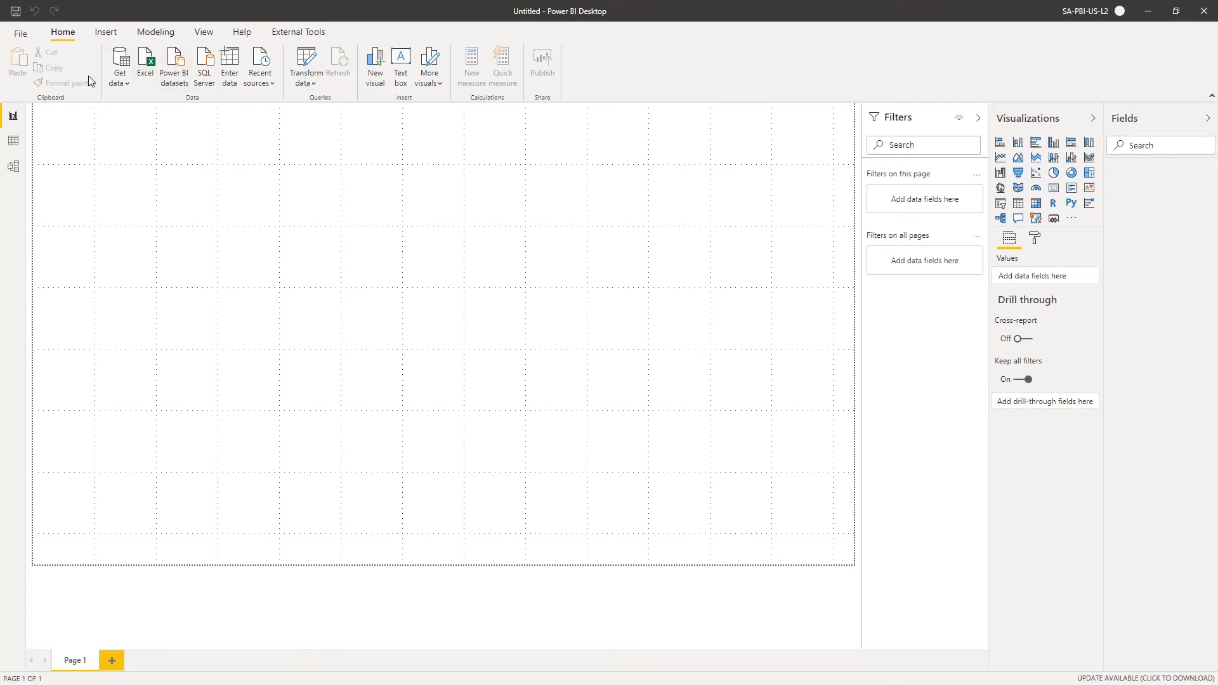
{"action": "left_click", "coordinate": [125, 83]}
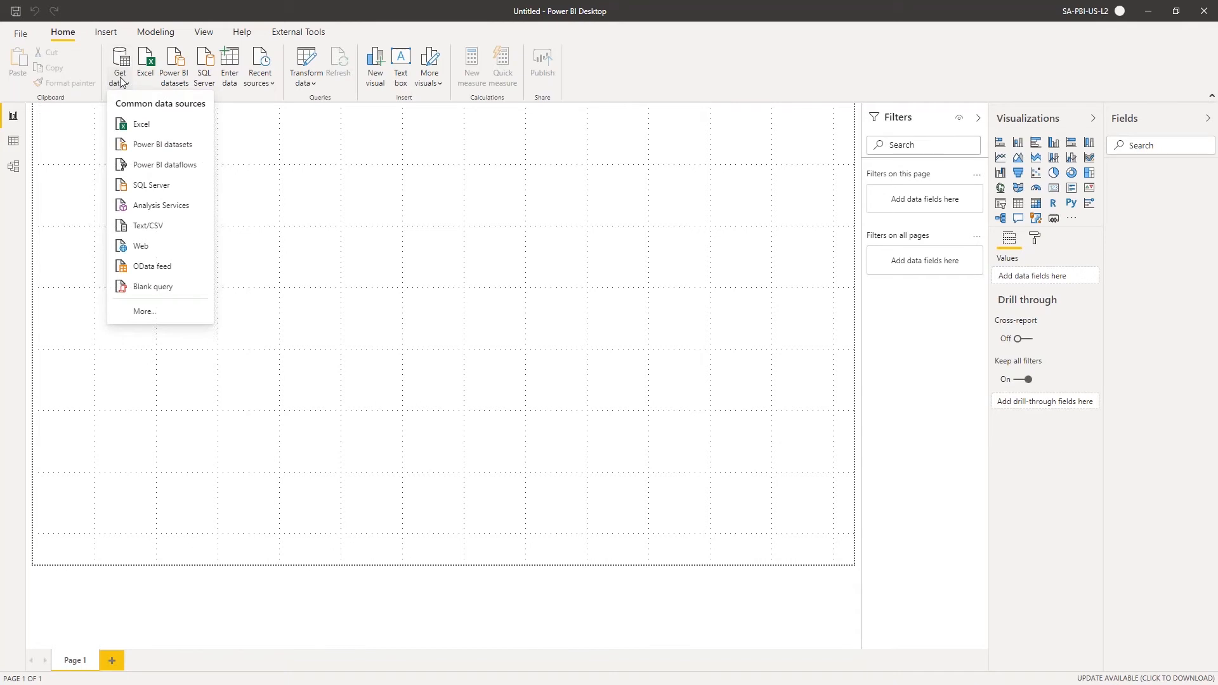
{"action": "left_click", "coordinate": [153, 226]}
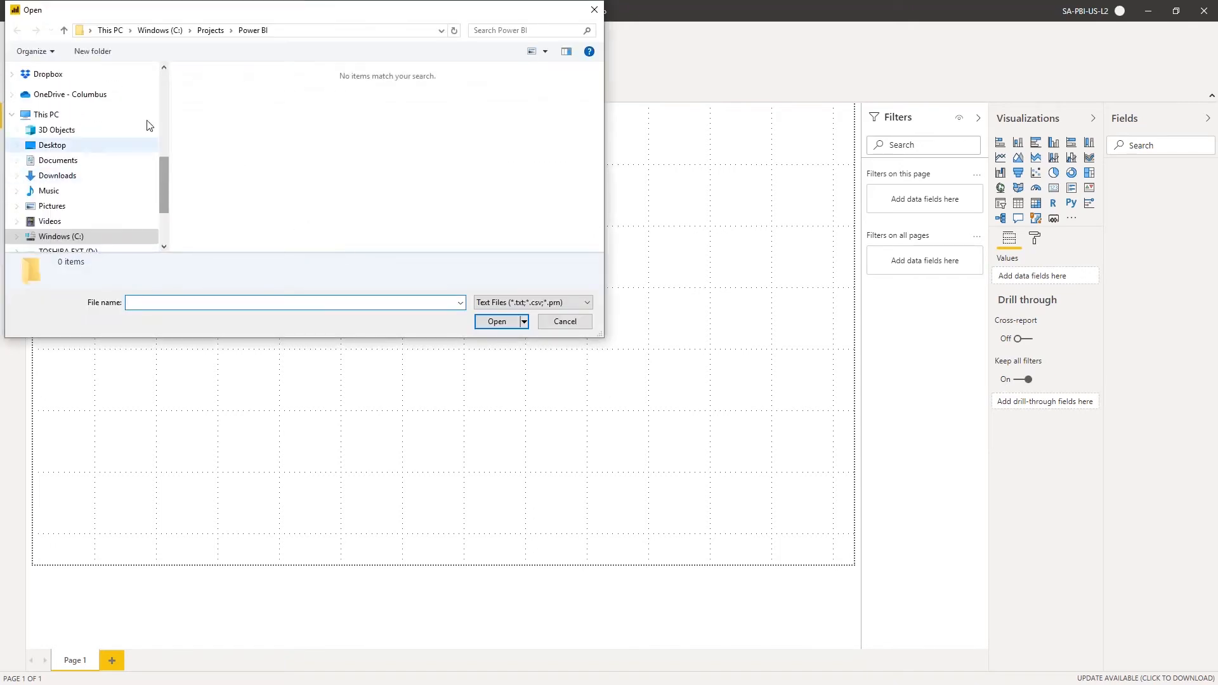
Connect to sales.csv in C:\DIAD\Data\USSales and open it in Power Query Editor for transformation
{"action": "left_click", "coordinate": [160, 31]}
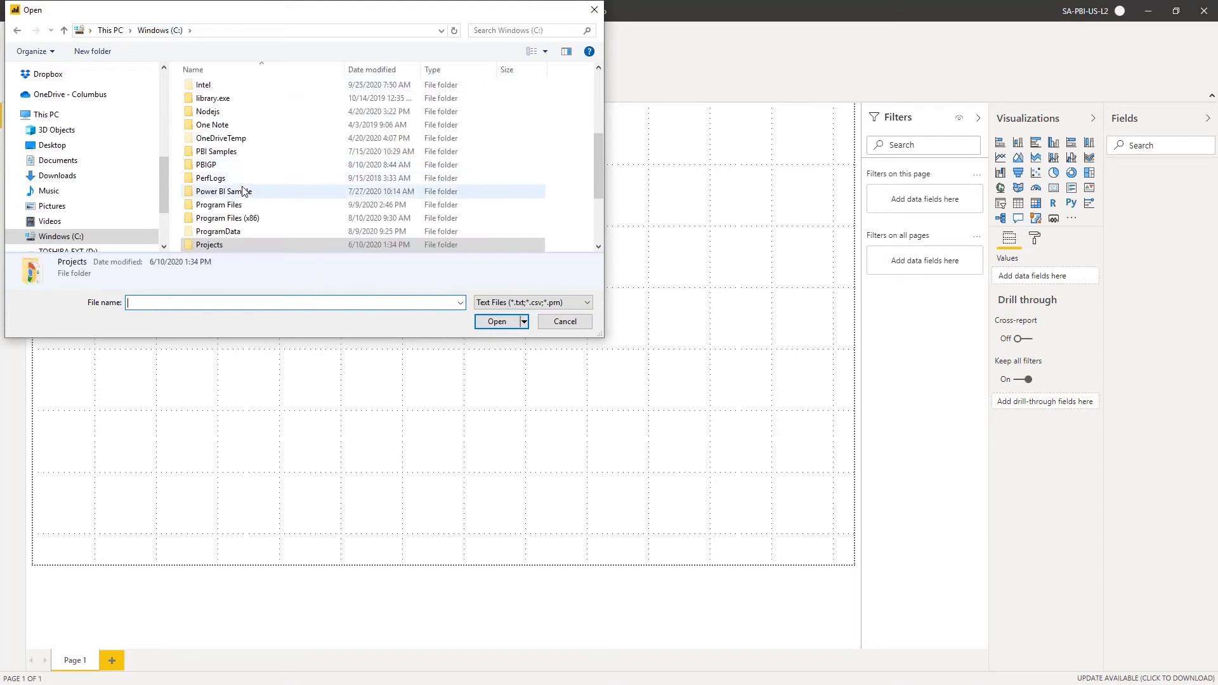
{"action": "scroll", "coordinate": [244, 191], "scroll_direction": "down", "scroll_amount": 3}
{"action": "scroll", "coordinate": [245, 184], "scroll_direction": "up", "scroll_amount": 6}
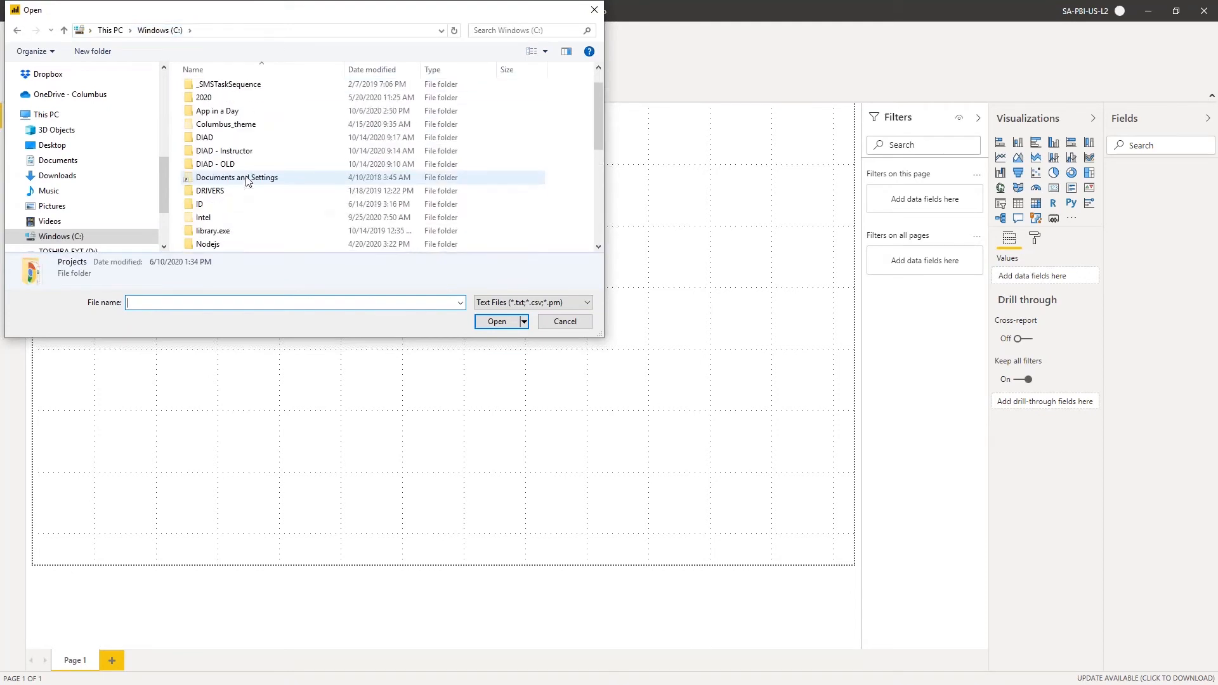
{"action": "double_click", "coordinate": [222, 138]}
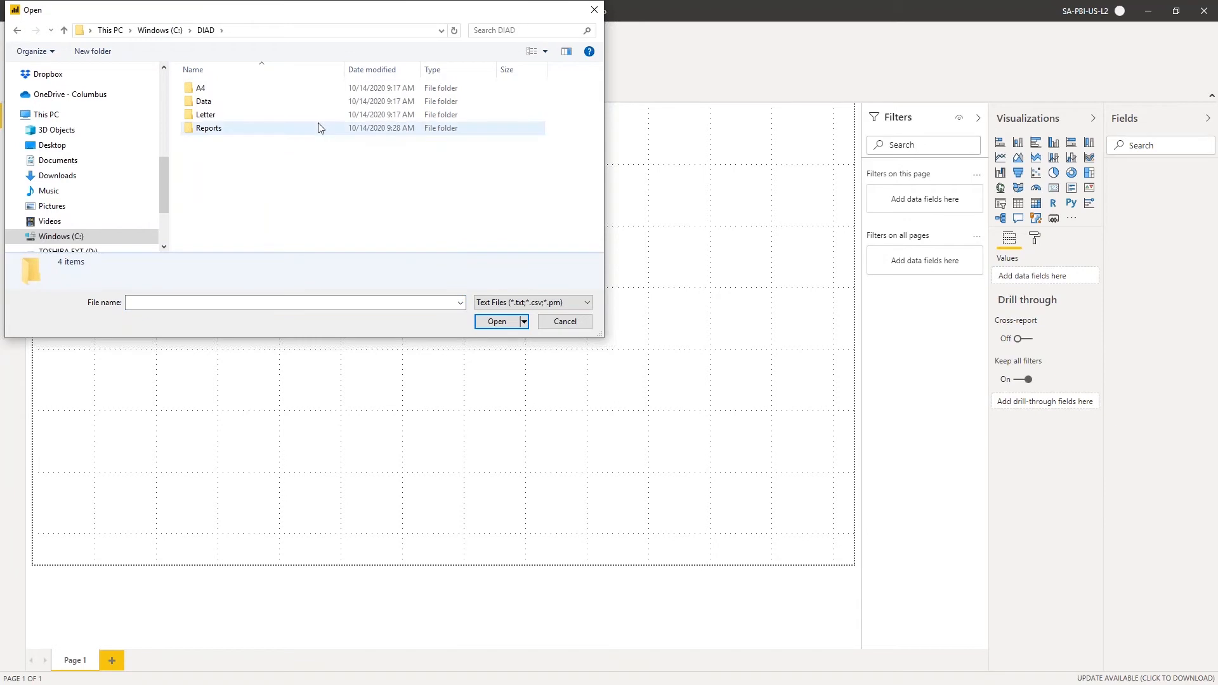
{"action": "double_click", "coordinate": [244, 102]}
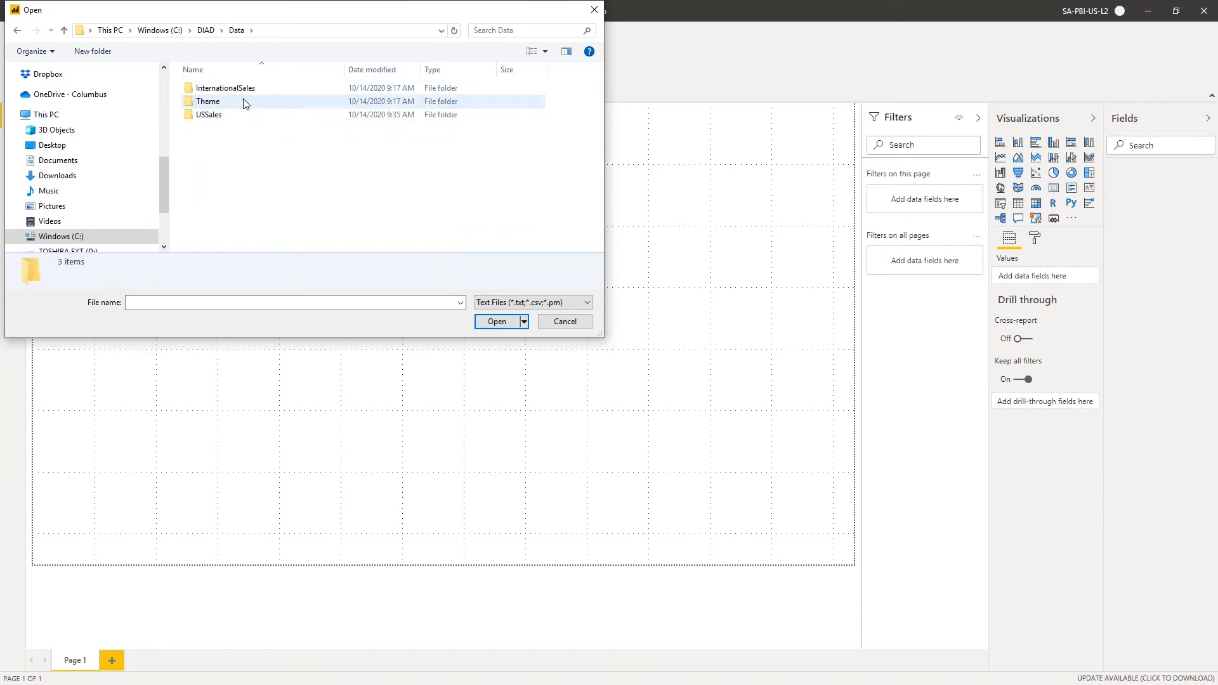
{"action": "double_click", "coordinate": [215, 114]}
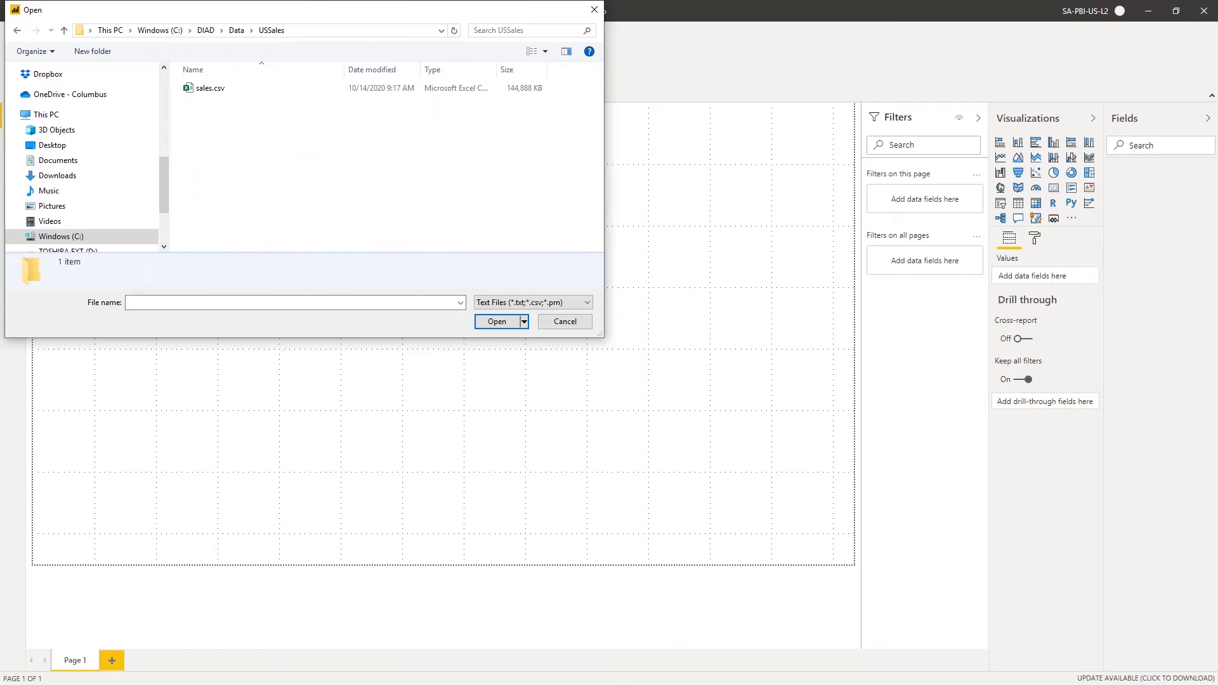
{"action": "left_click", "coordinate": [231, 98]}
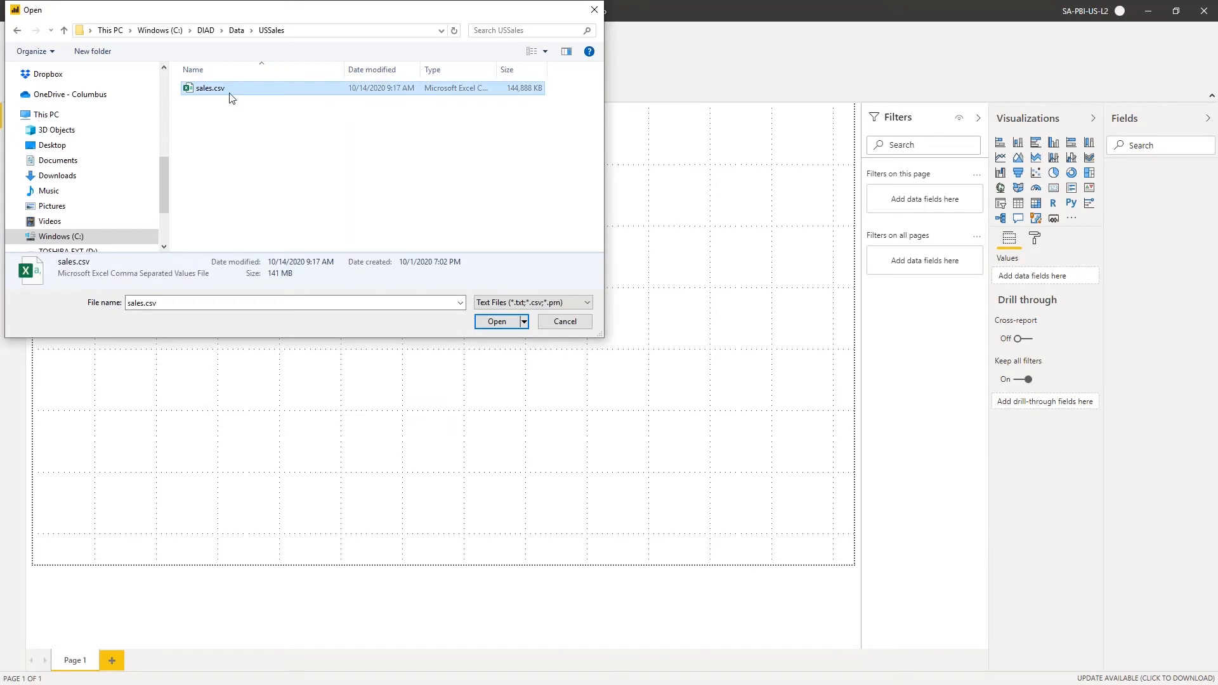
{"action": "left_click", "coordinate": [498, 322]}
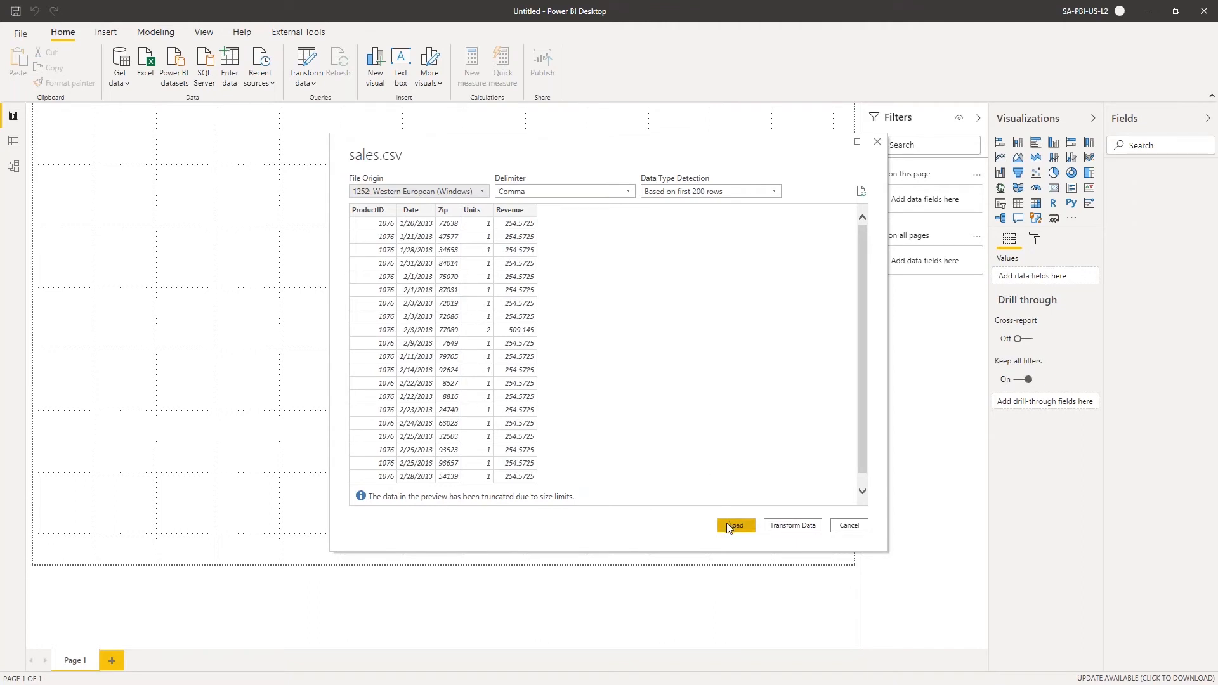
{"action": "left_click", "coordinate": [784, 527]}
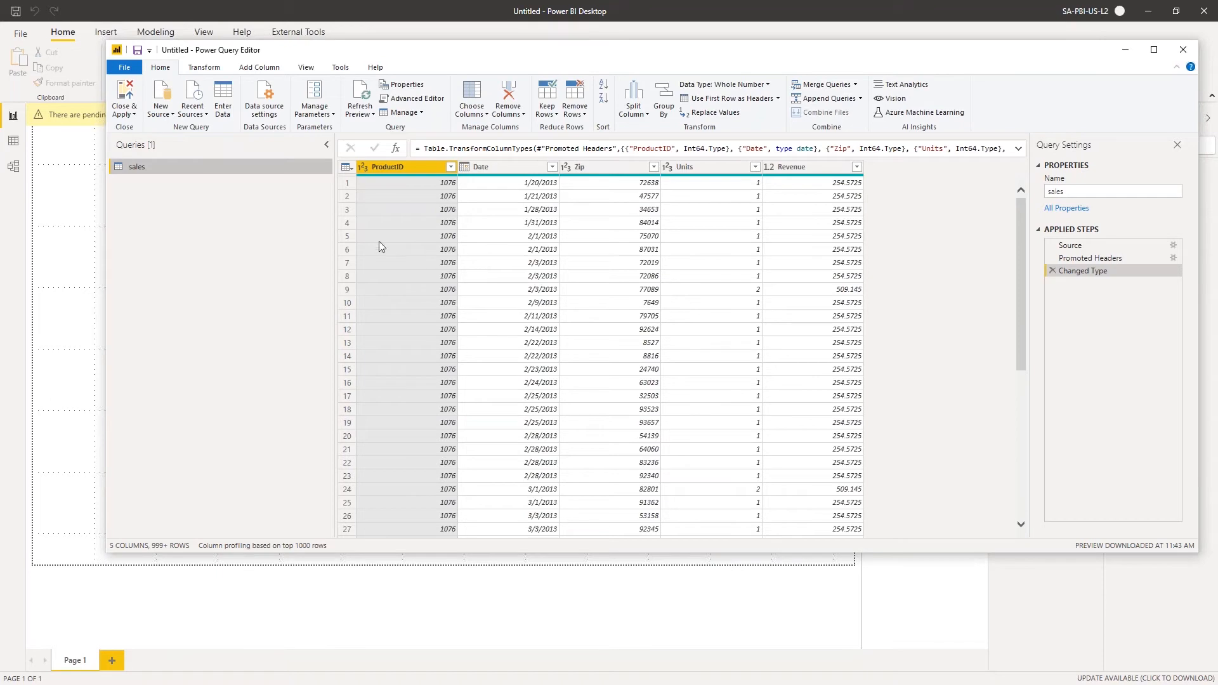
Examine the sales query's rows and column data types, including the type options for the Revenue column
{"action": "left_click", "coordinate": [80, 203]}
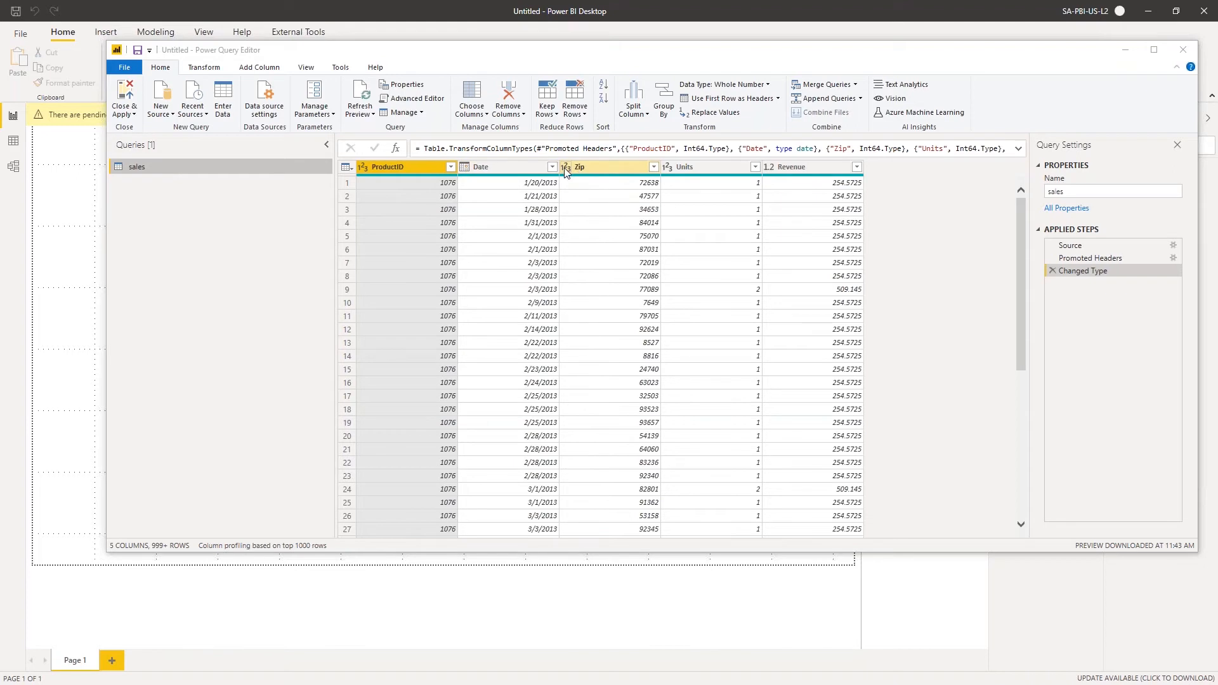
{"action": "scroll", "coordinate": [709, 290], "scroll_direction": "down", "scroll_amount": 4}
{"action": "scroll", "coordinate": [709, 290], "scroll_direction": "up", "scroll_amount": 4}
{"action": "scroll", "coordinate": [811, 224], "scroll_direction": "down", "scroll_amount": 3}
{"action": "scroll", "coordinate": [807, 226], "scroll_direction": "up", "scroll_amount": 3}
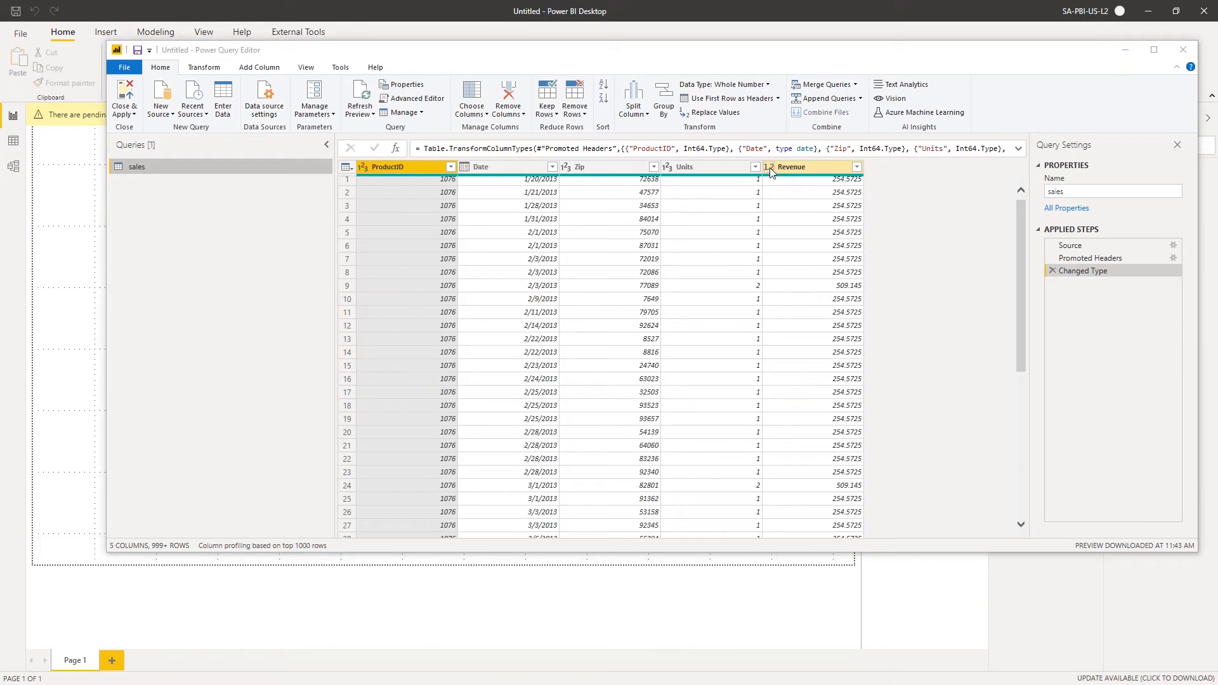
{"action": "left_click", "coordinate": [769, 168]}
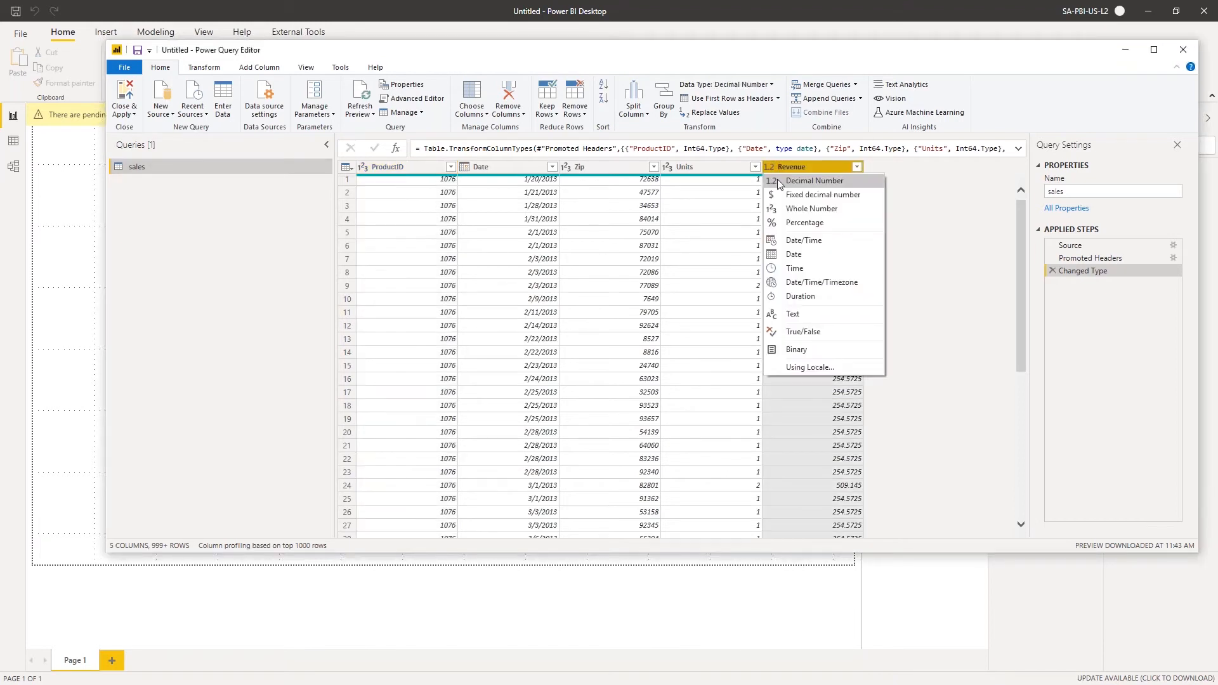
{"action": "left_click", "coordinate": [1010, 186]}
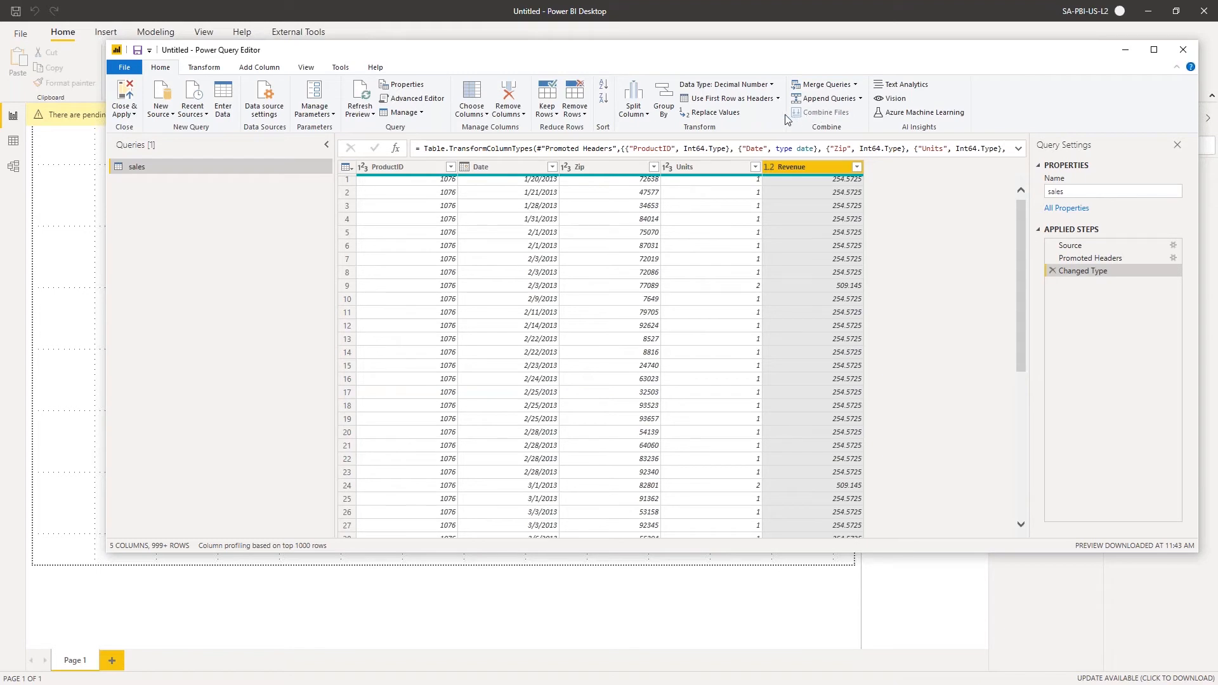
Change the Zip column's data type to Text, replacing the current type conversion
{"action": "left_click", "coordinate": [603, 169]}
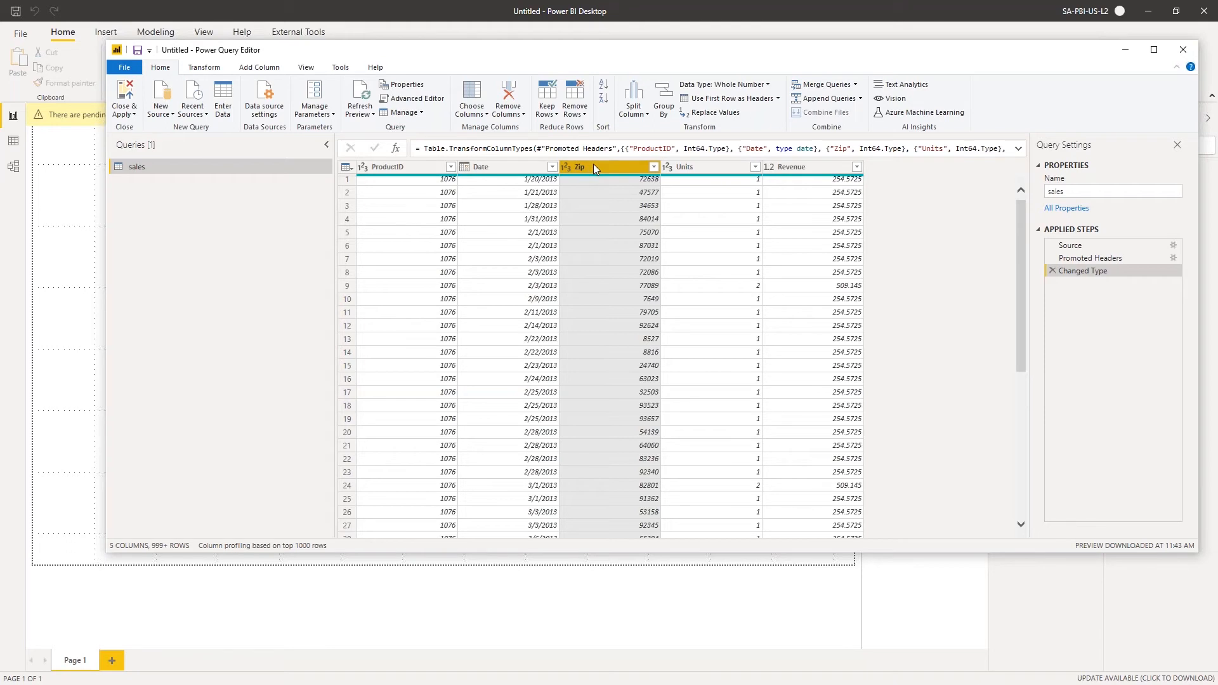
{"action": "left_click", "coordinate": [734, 85]}
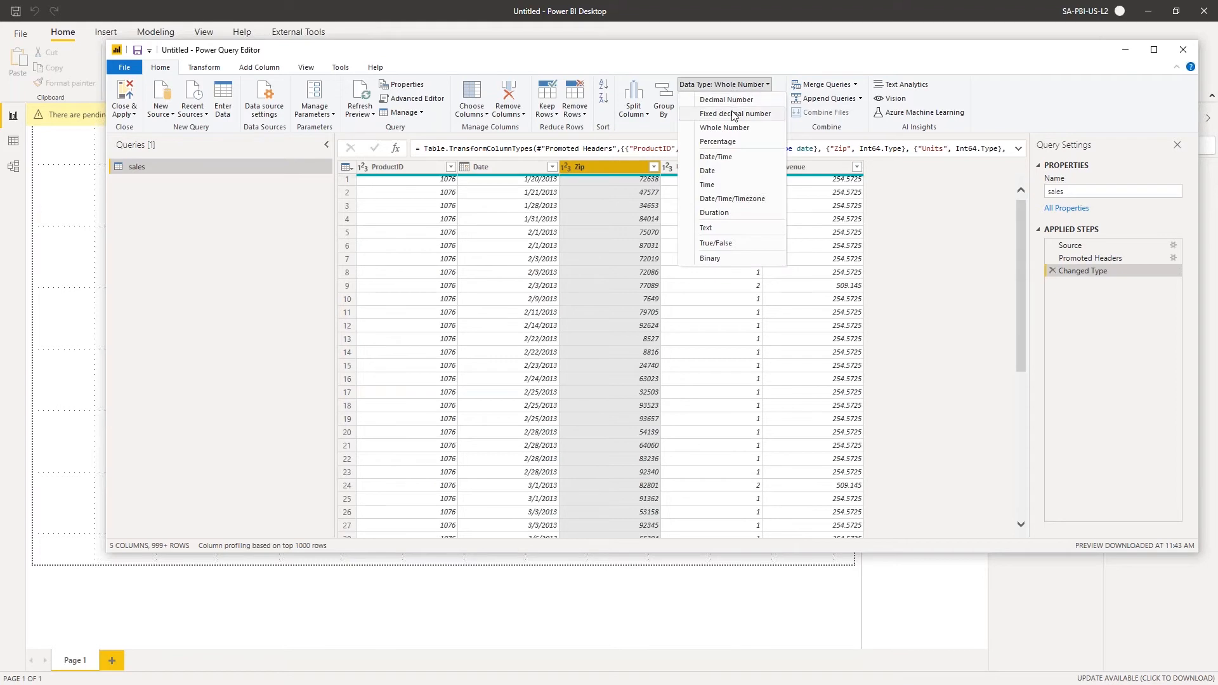
{"action": "left_click", "coordinate": [707, 227]}
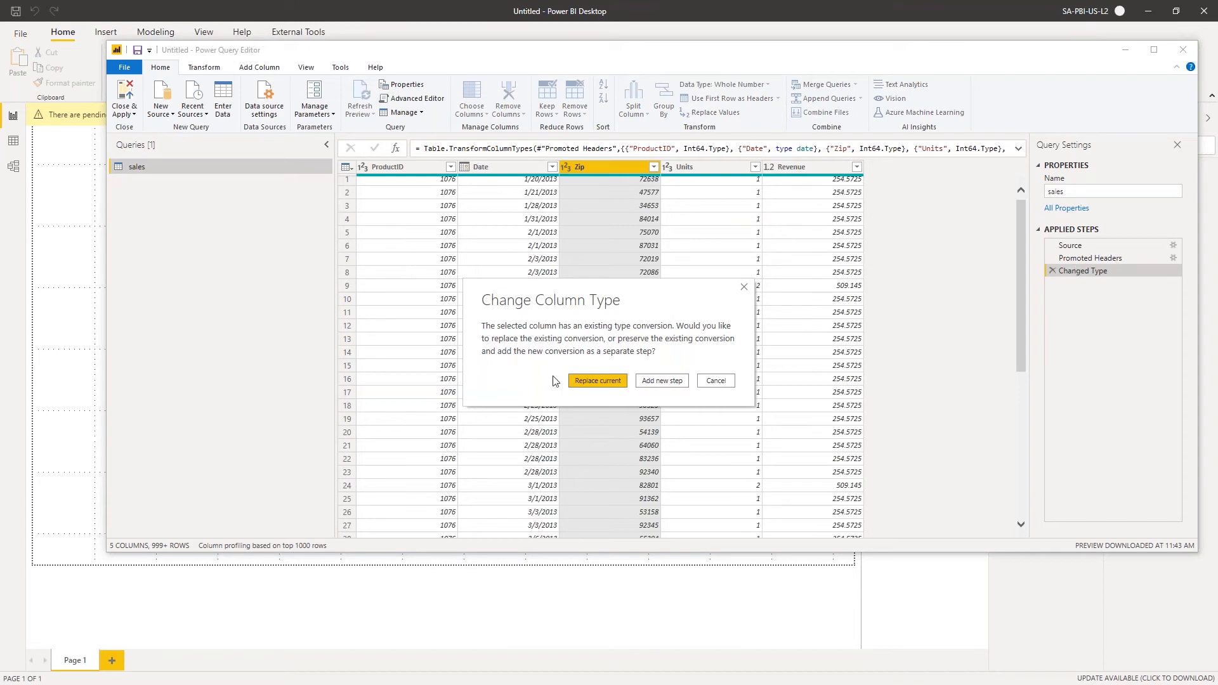
{"action": "left_click", "coordinate": [595, 382]}
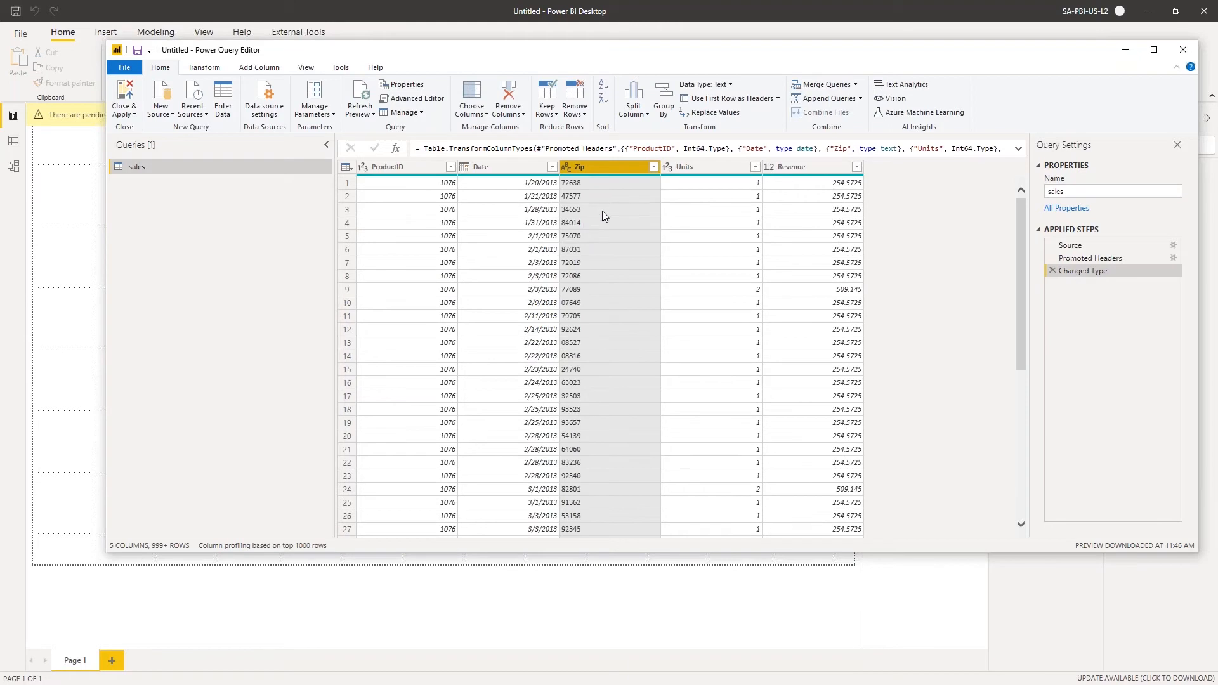
Check the Zip column's data type options without changing them and inspect its value in row 10
{"action": "left_click", "coordinate": [567, 169]}
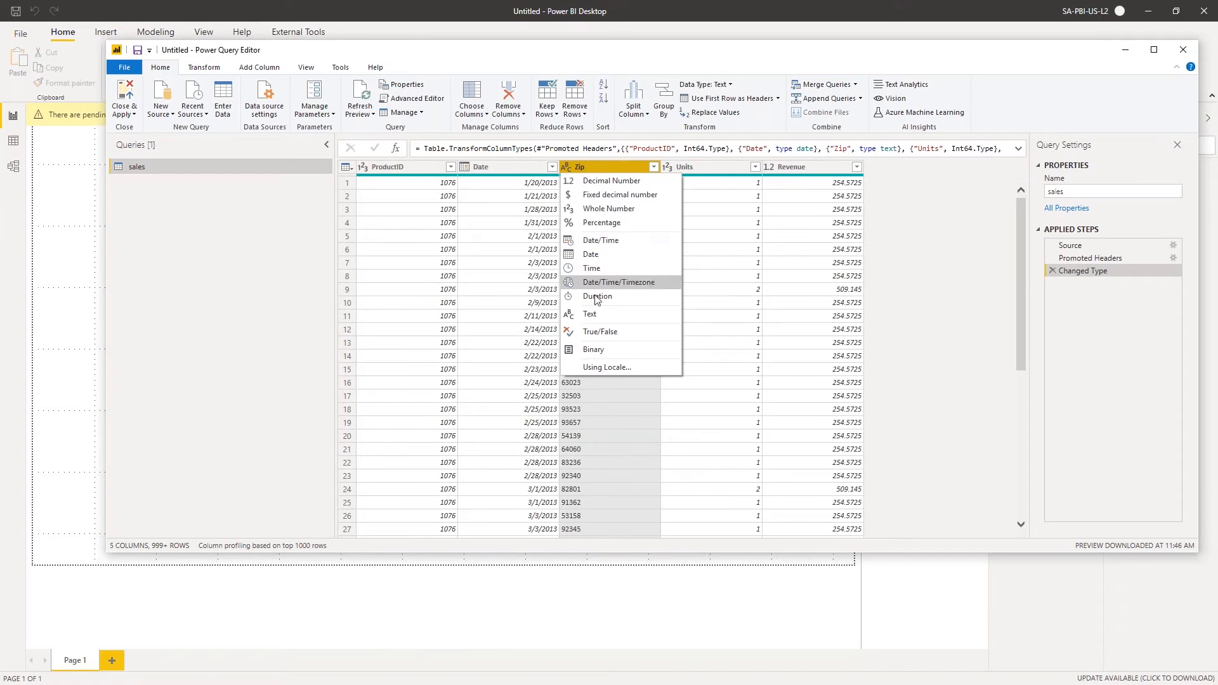
{"action": "left_click", "coordinate": [836, 59]}
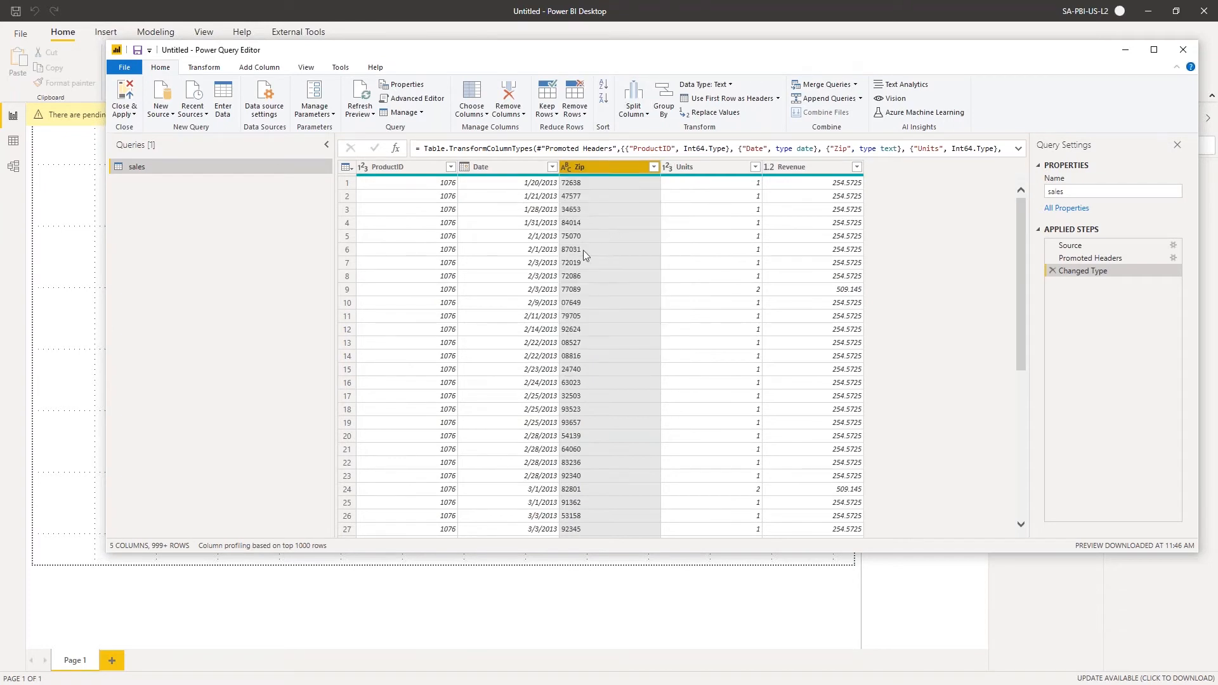
{"action": "left_click", "coordinate": [572, 304]}
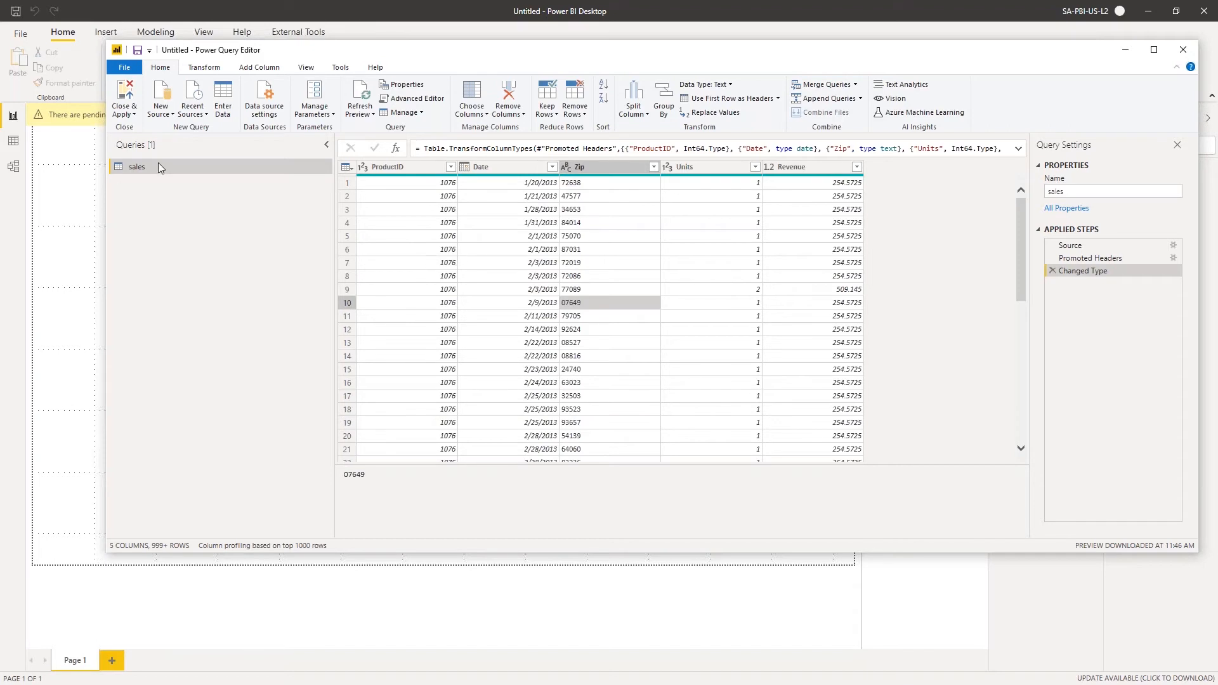
Look through the previewed rows of the sales query, then return to the first rows
{"action": "scroll", "coordinate": [564, 266], "scroll_direction": "down", "scroll_amount": 10}
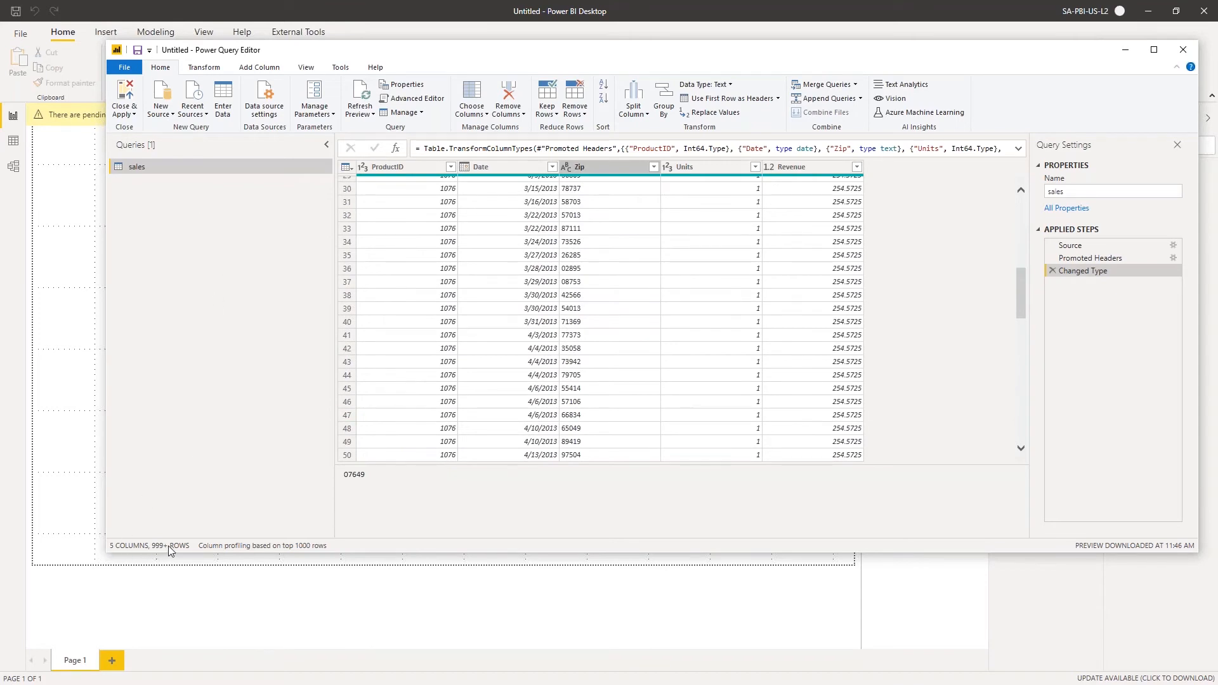
{"action": "scroll", "coordinate": [558, 339], "scroll_direction": "down", "scroll_amount": 4}
{"action": "scroll", "coordinate": [559, 339], "scroll_direction": "down", "scroll_amount": 12}
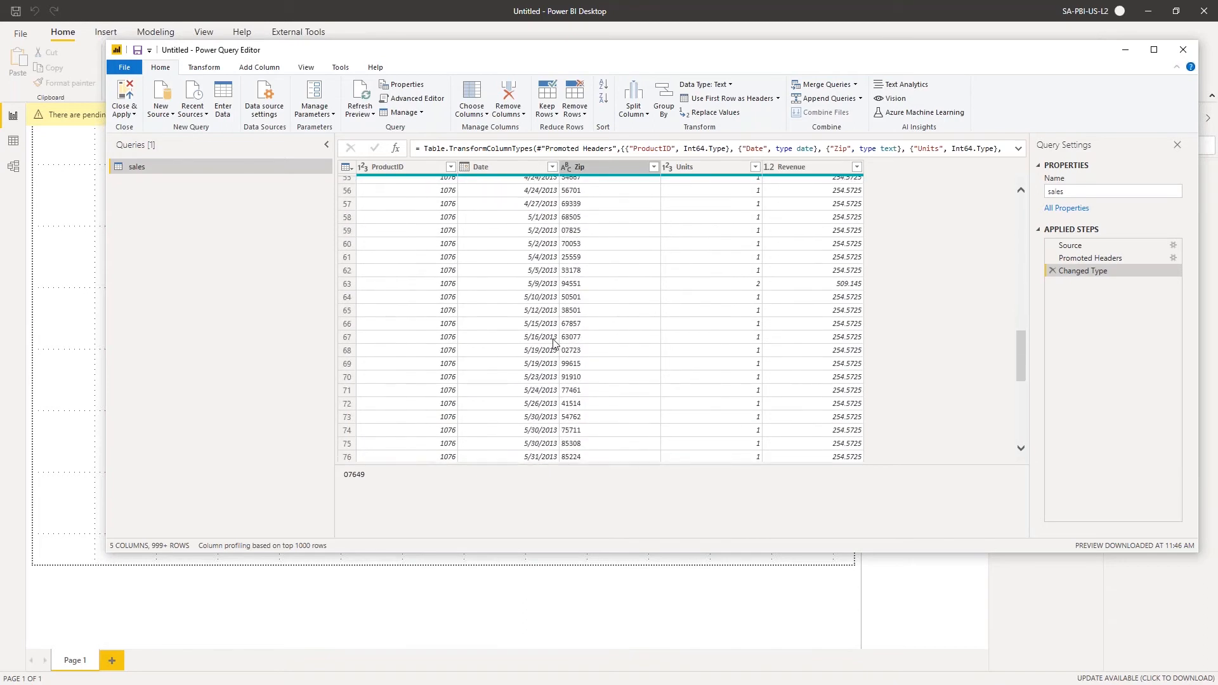
{"action": "scroll", "coordinate": [549, 344], "scroll_direction": "up", "scroll_amount": 16}
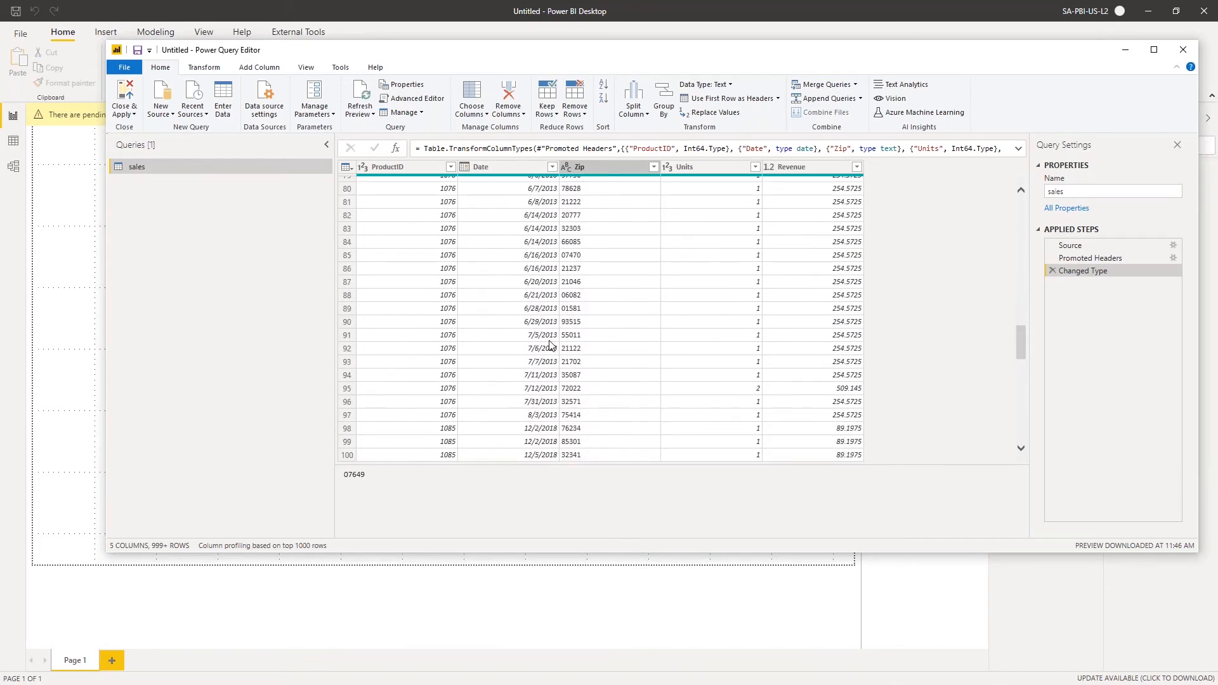
{"action": "scroll", "coordinate": [549, 340], "scroll_direction": "up", "scroll_amount": 10}
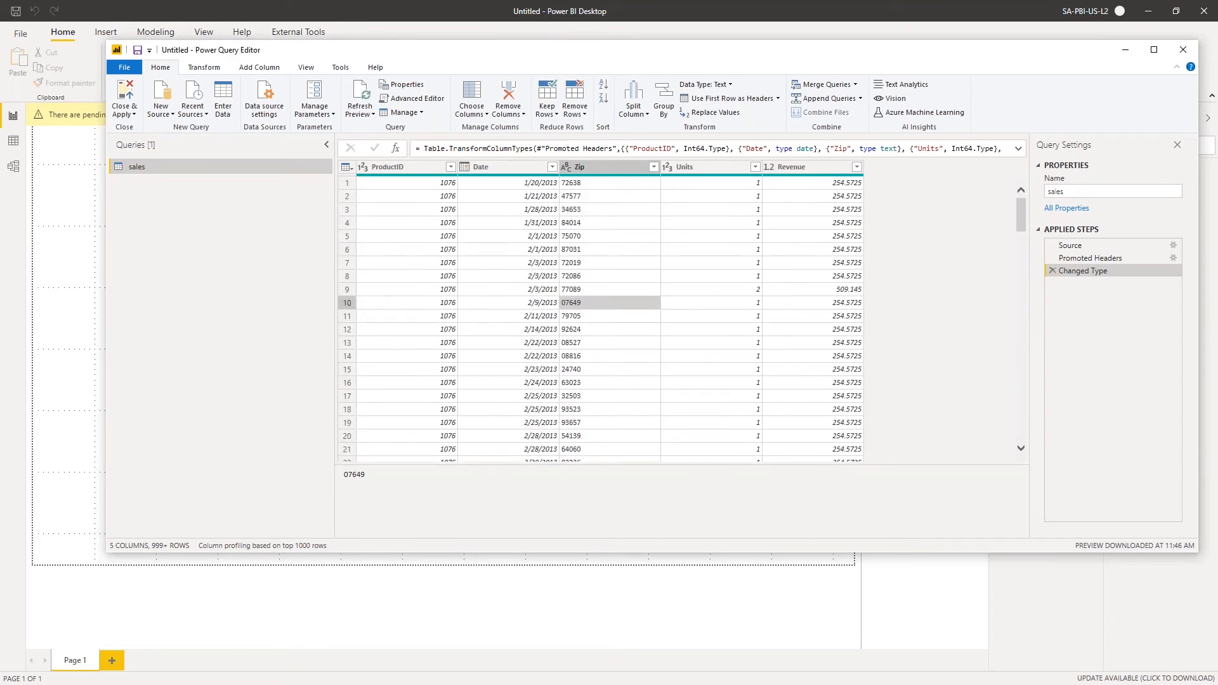
Add the Excel workbook bi_dimensions.xlsx from C:\DIAD\Data\USSales as a new data source
{"action": "left_click", "coordinate": [167, 118]}
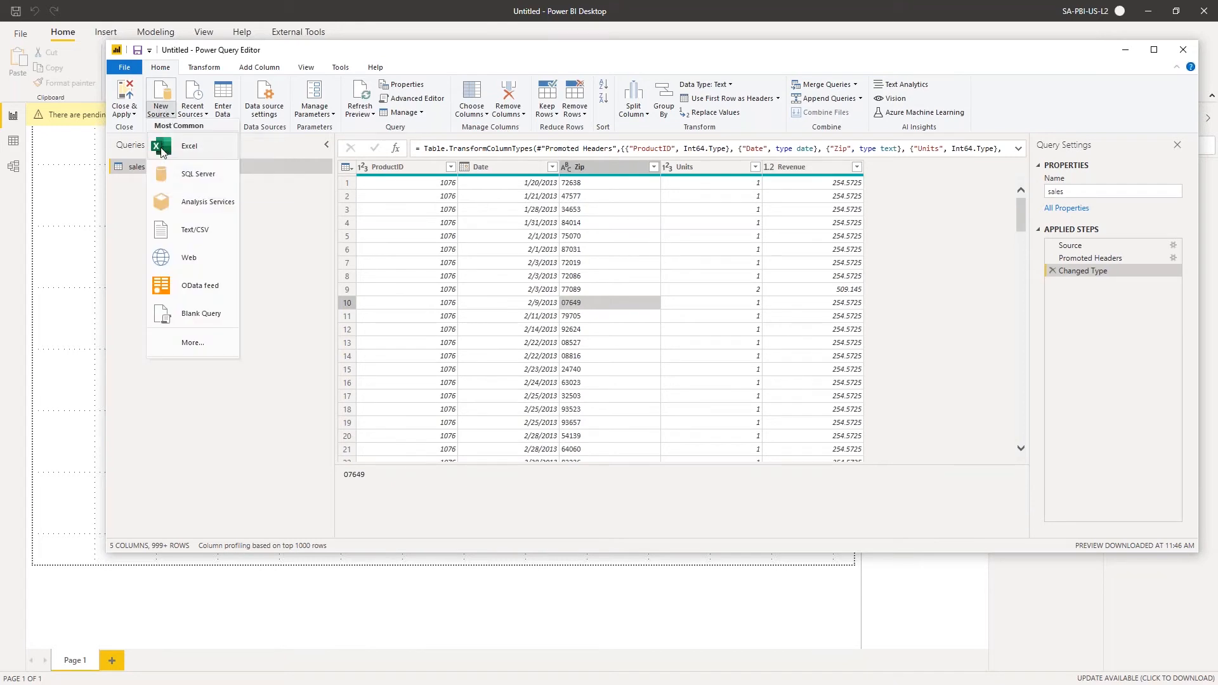
{"action": "left_click", "coordinate": [180, 147]}
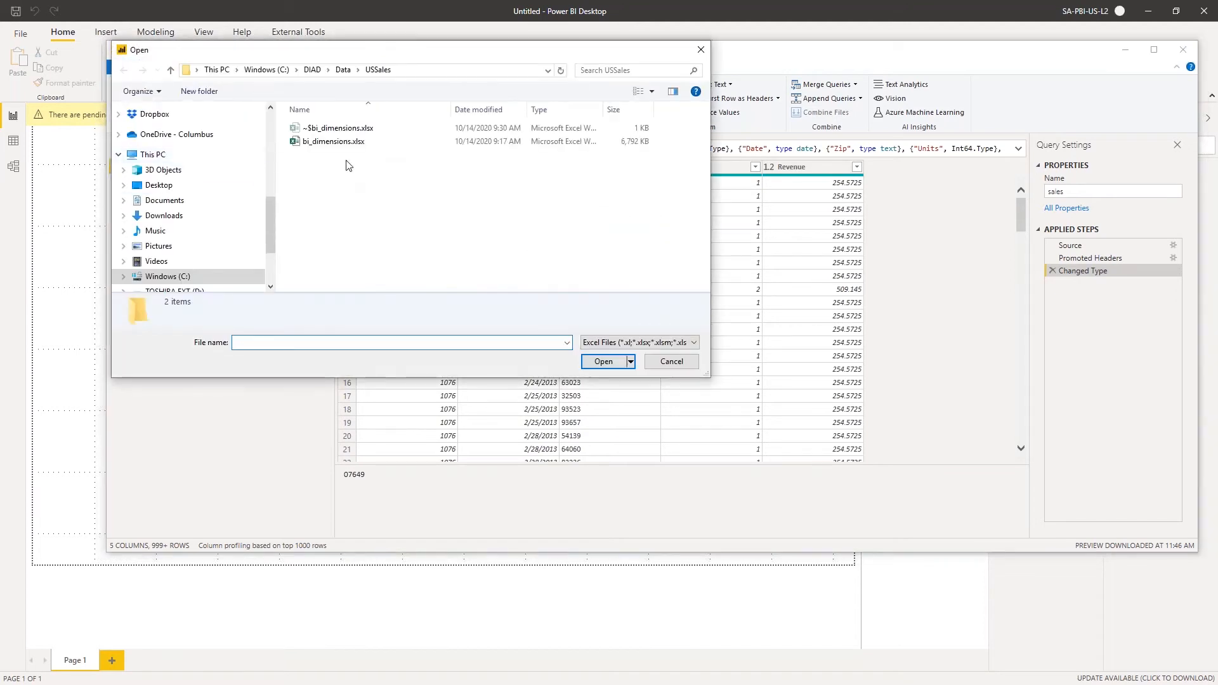
{"action": "left_click", "coordinate": [346, 143]}
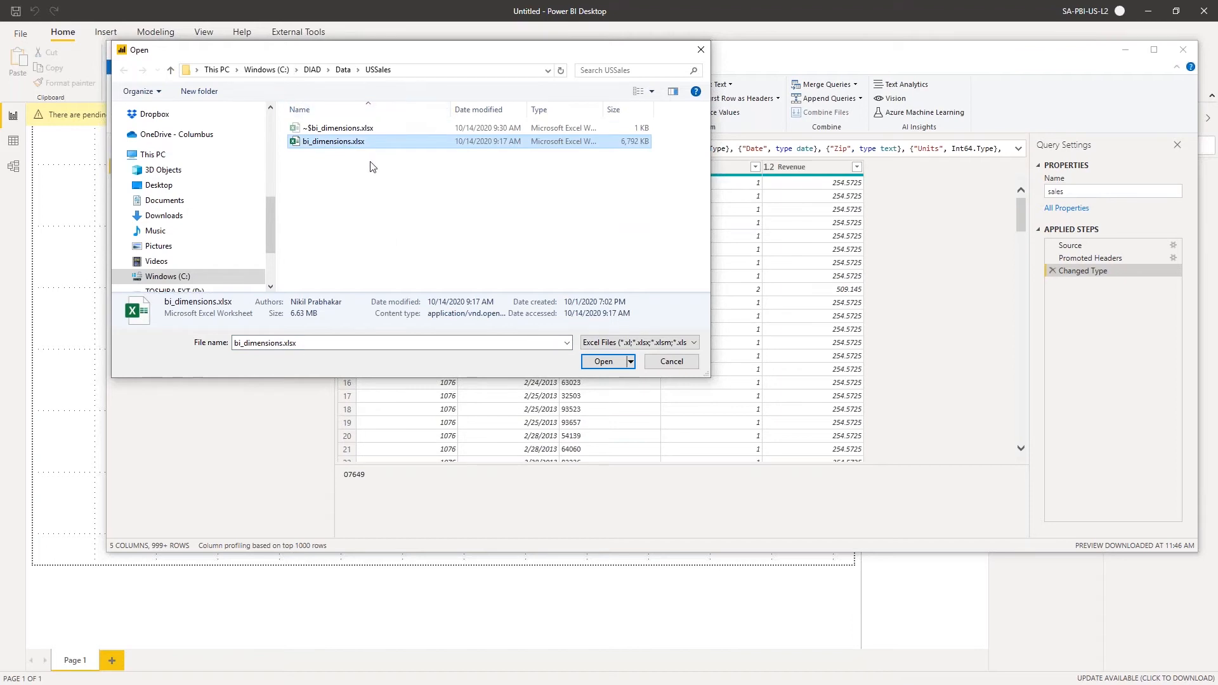
{"action": "left_click", "coordinate": [603, 361]}
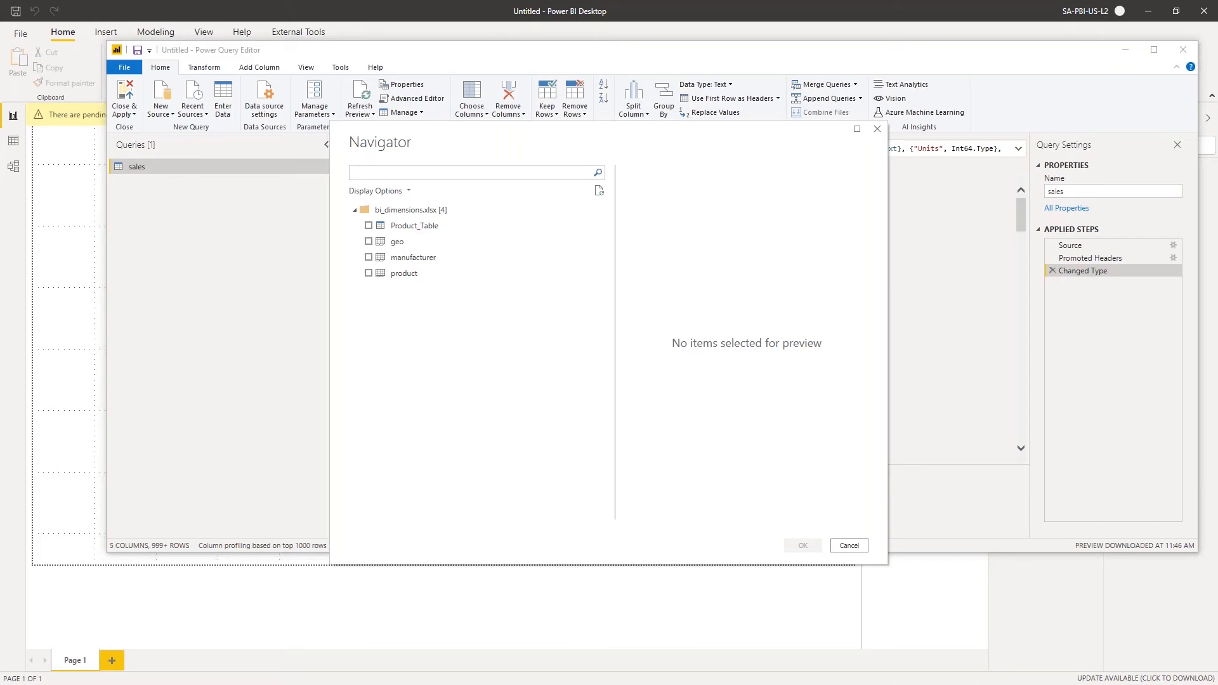
Switch to the bi_dimensions.xlsx workbook in Excel, examine the product sheet's table, and return to the Navigator
{"action": "key", "text": "alt+Tab"}
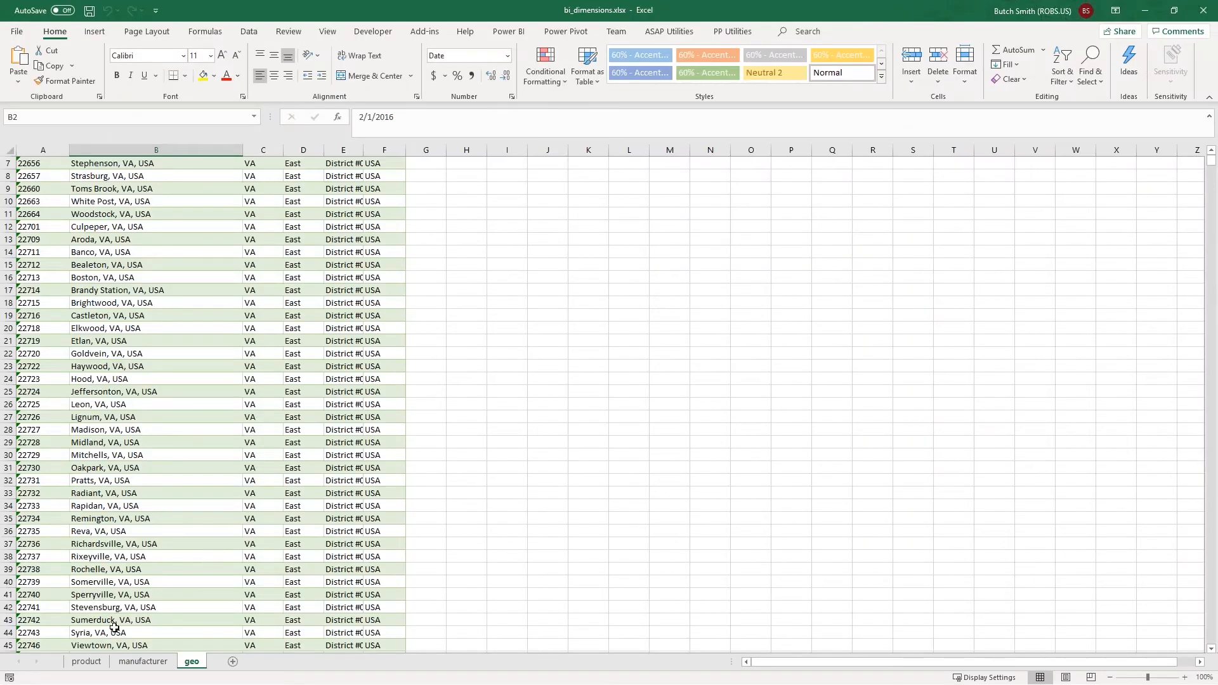
{"action": "left_click", "coordinate": [95, 663]}
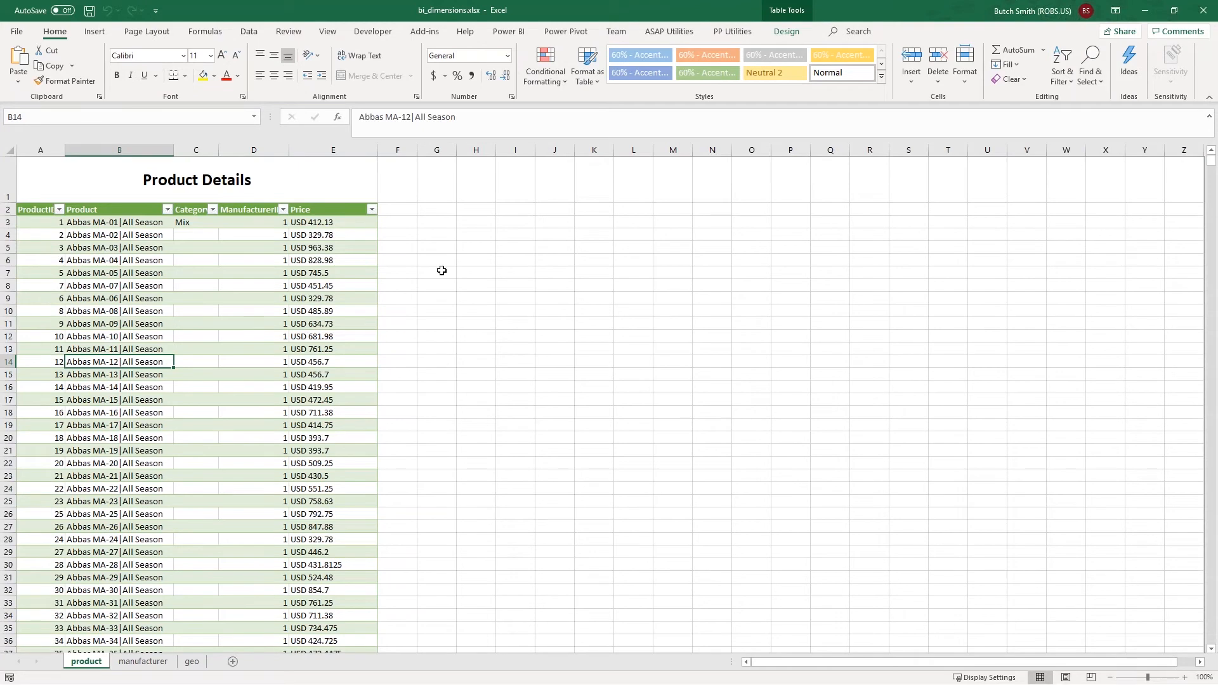
{"action": "left_click", "coordinate": [224, 366]}
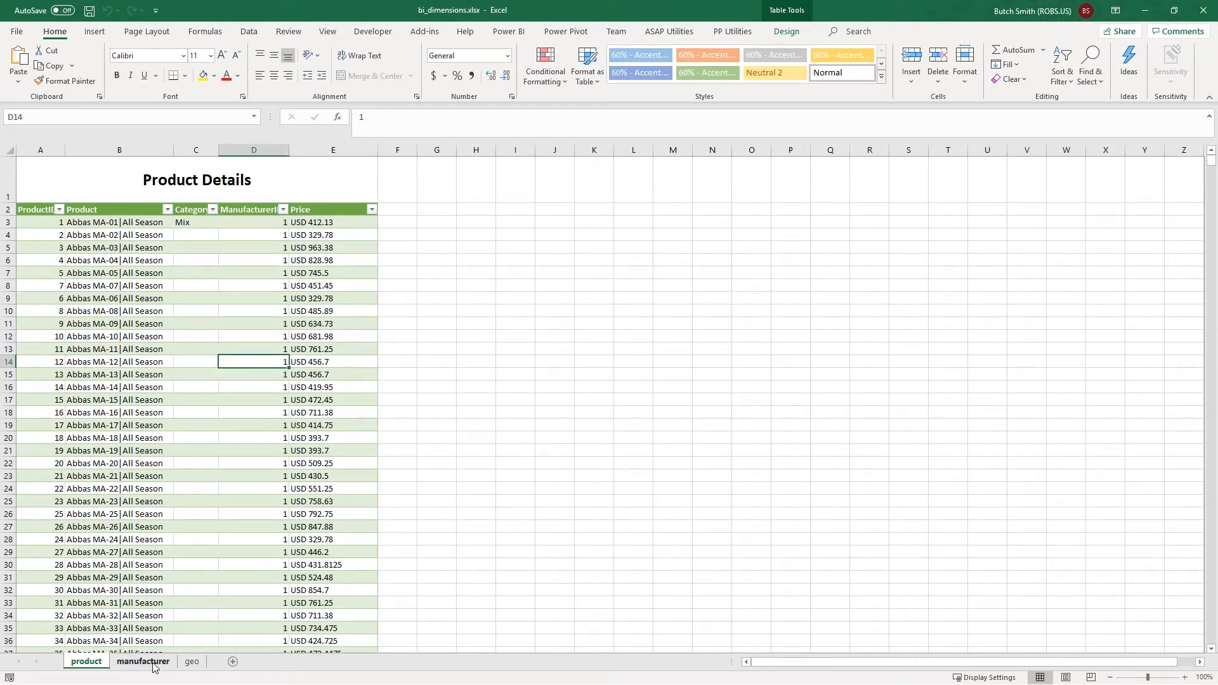
{"action": "left_click", "coordinate": [1145, 9]}
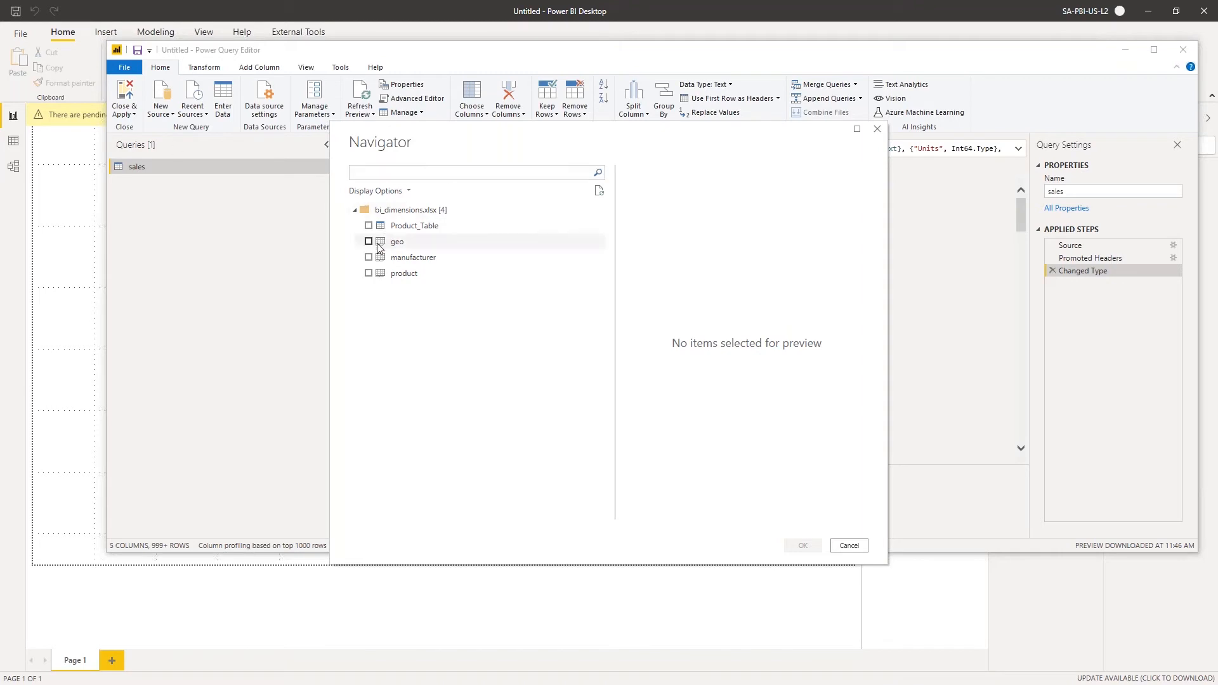
Import Product_Table, manufacturer and geo from bi_dimensions.xlsx, previewing the product sheet but leaving it out
{"action": "left_click", "coordinate": [371, 226]}
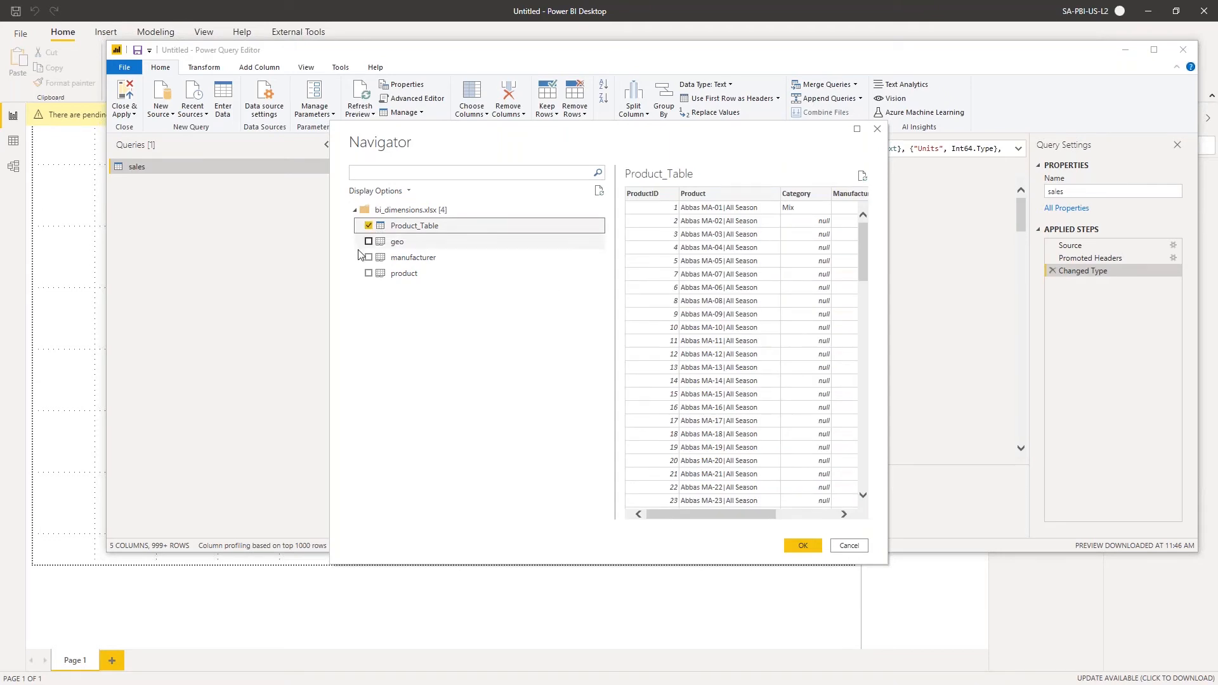
{"action": "left_click", "coordinate": [369, 274]}
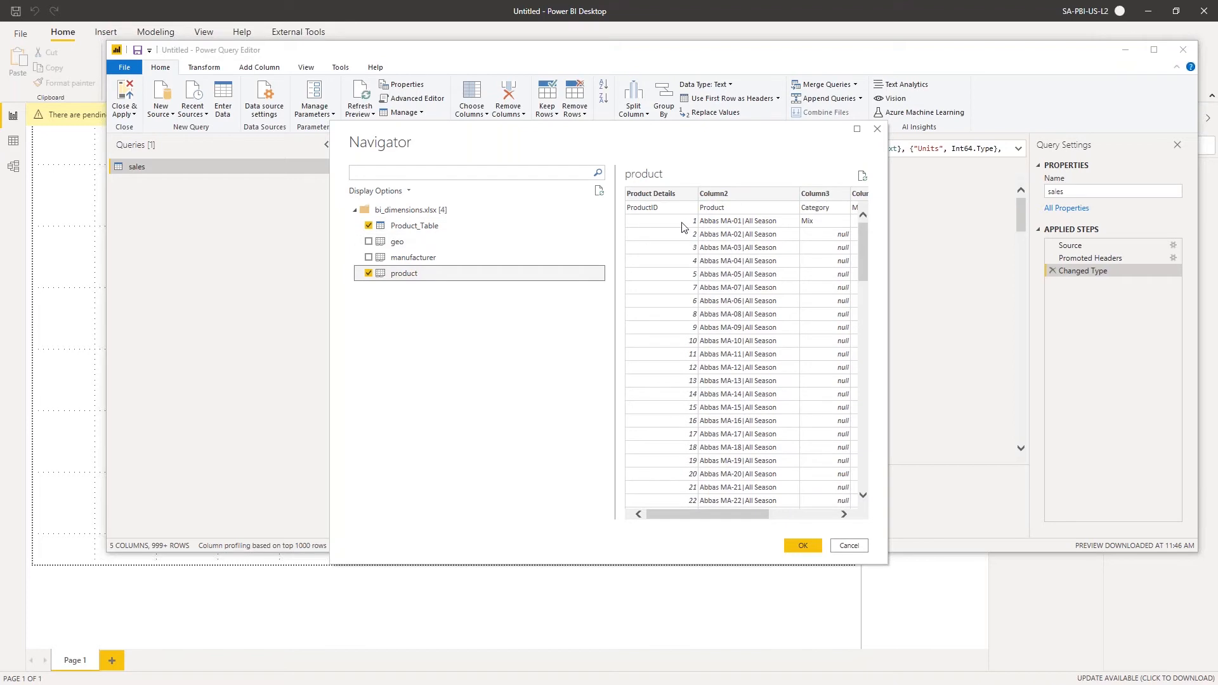
{"action": "left_click", "coordinate": [368, 273]}
{"action": "left_click", "coordinate": [368, 258]}
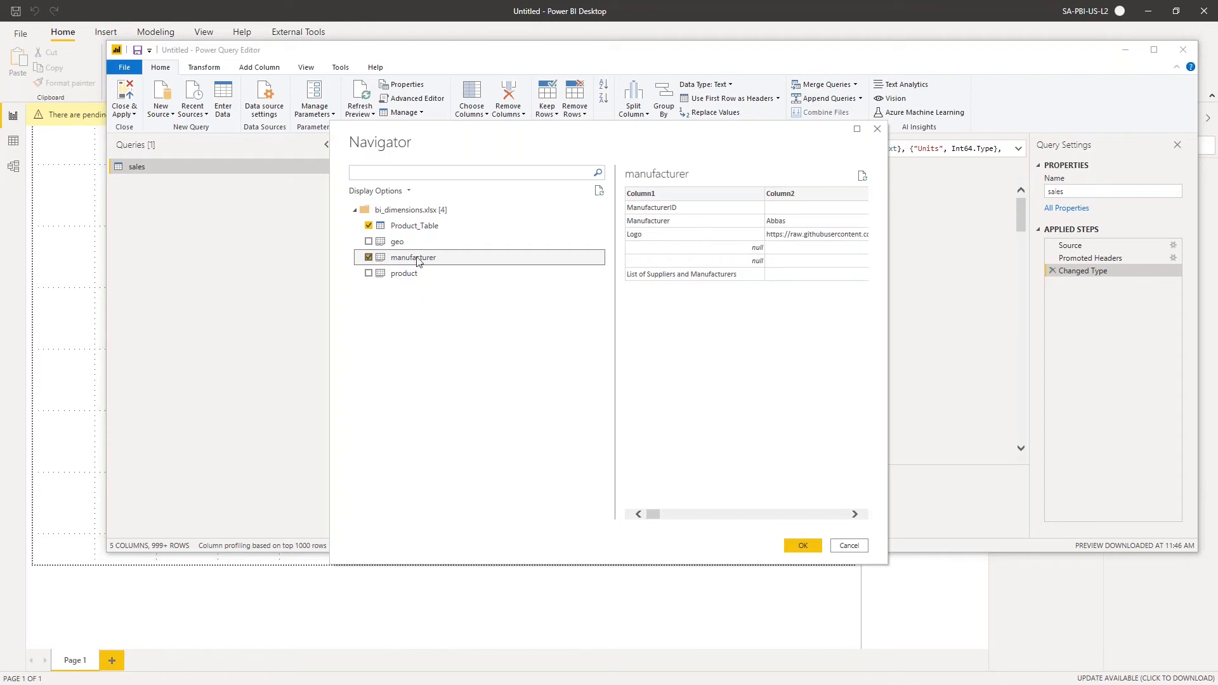
{"action": "left_click", "coordinate": [369, 241]}
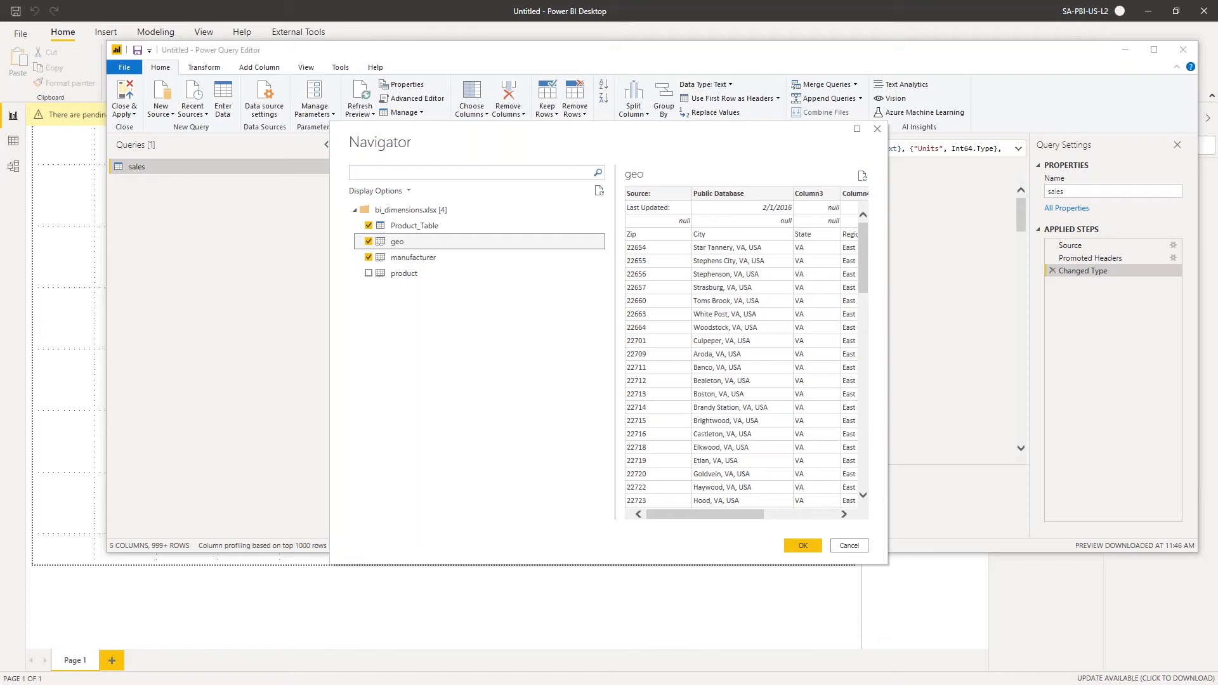
{"action": "left_click", "coordinate": [800, 548]}
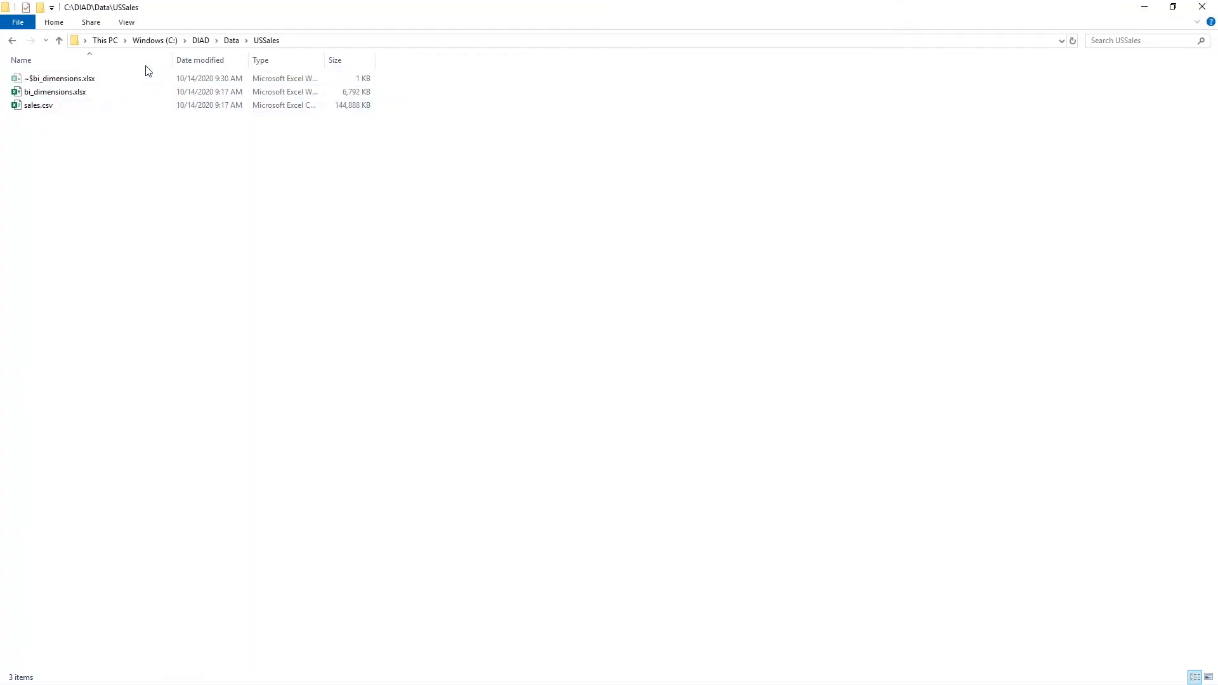
Inspect the country CSV files in C:\DIAD\Data\InternationalSales in File Explorer, and return to Power Query Editor
{"action": "left_click", "coordinate": [231, 42]}
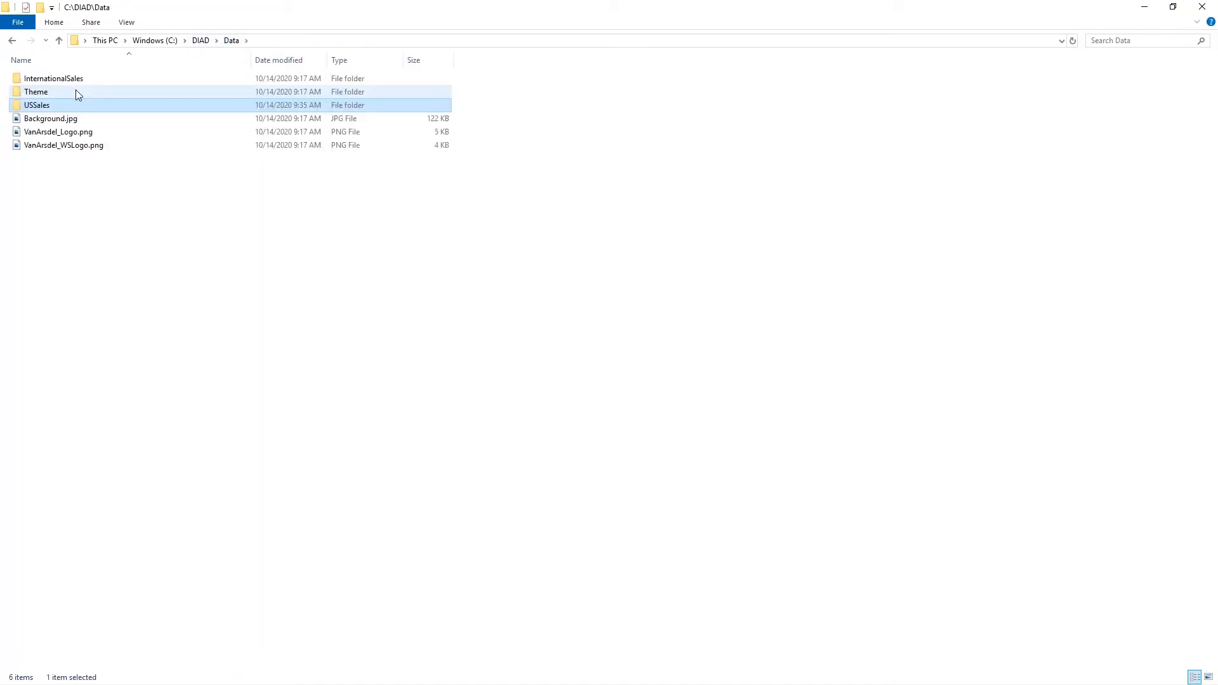
{"action": "double_click", "coordinate": [56, 82]}
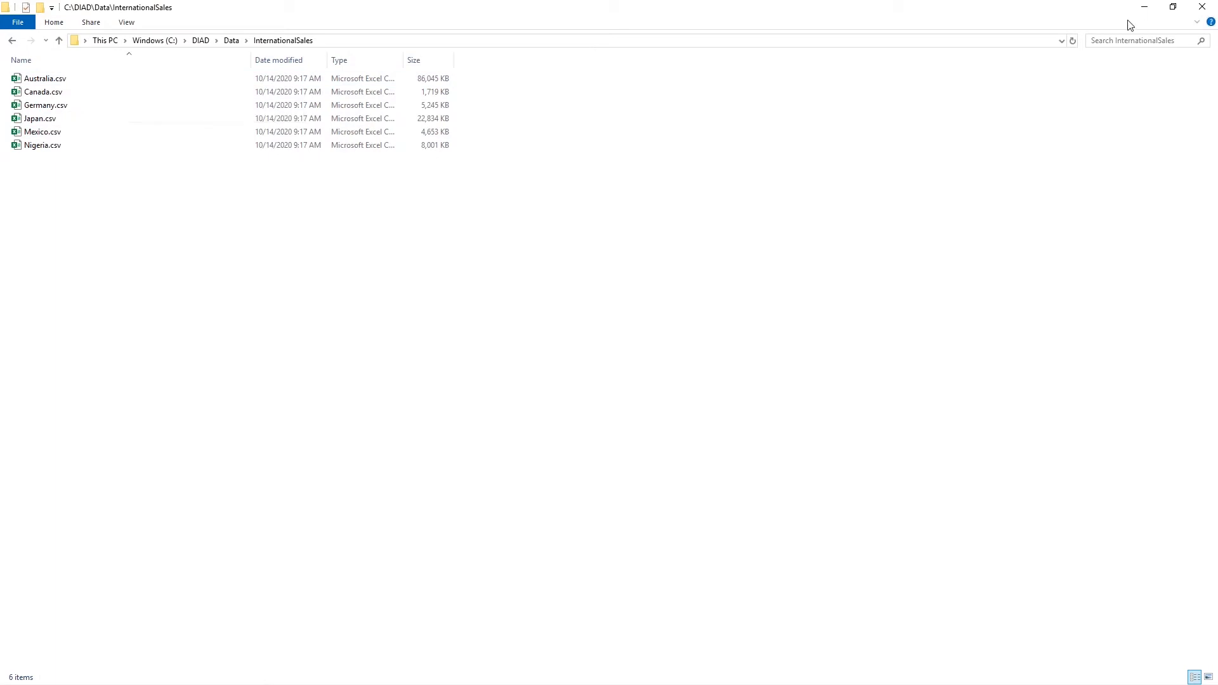
{"action": "left_click", "coordinate": [1143, 8]}
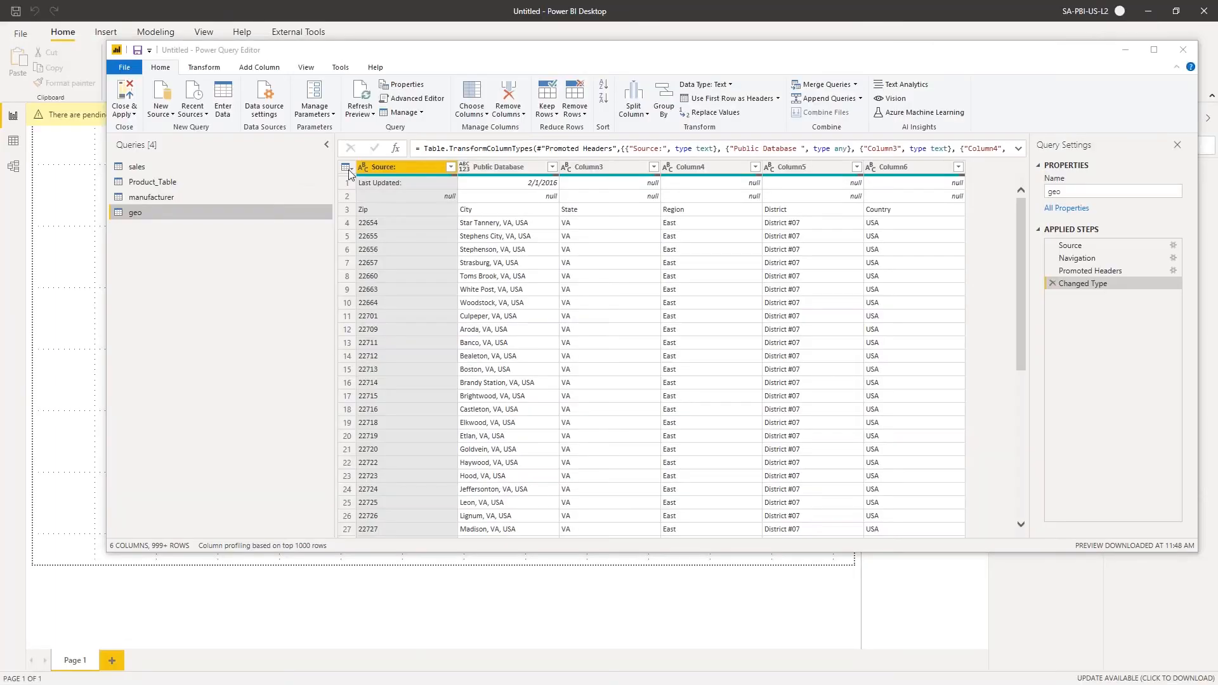
Open the full list of data source connectors for a new query and look through all of them
{"action": "left_click", "coordinate": [166, 114]}
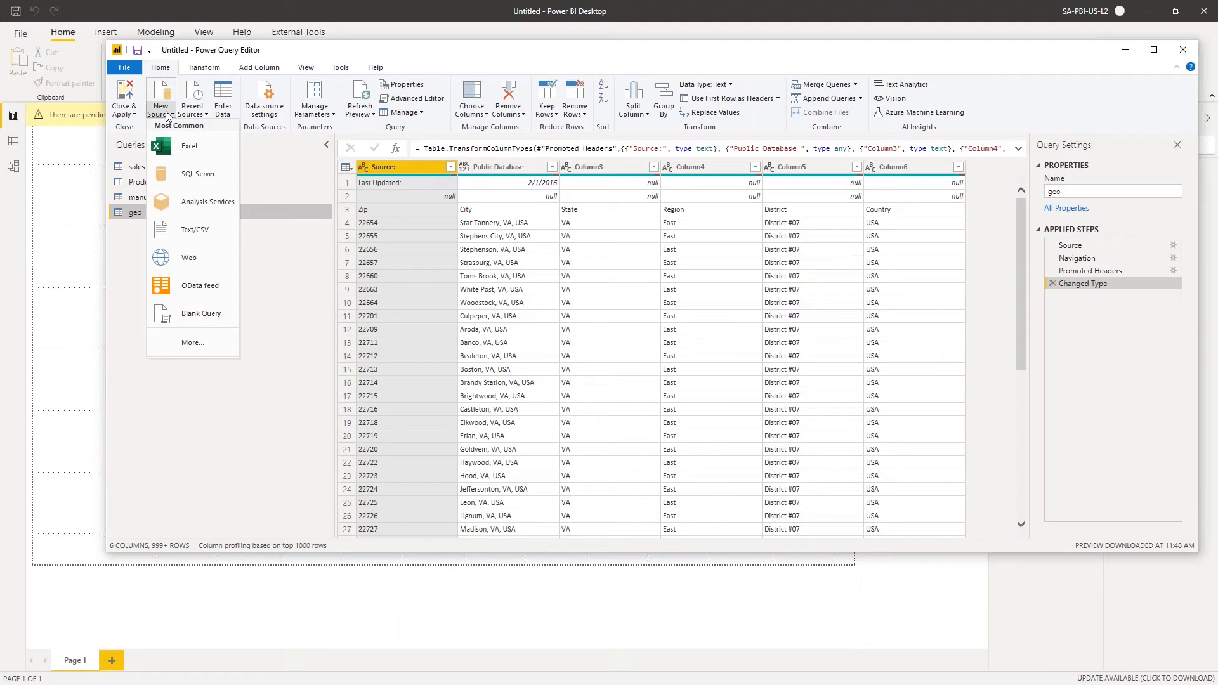
{"action": "left_click", "coordinate": [176, 343]}
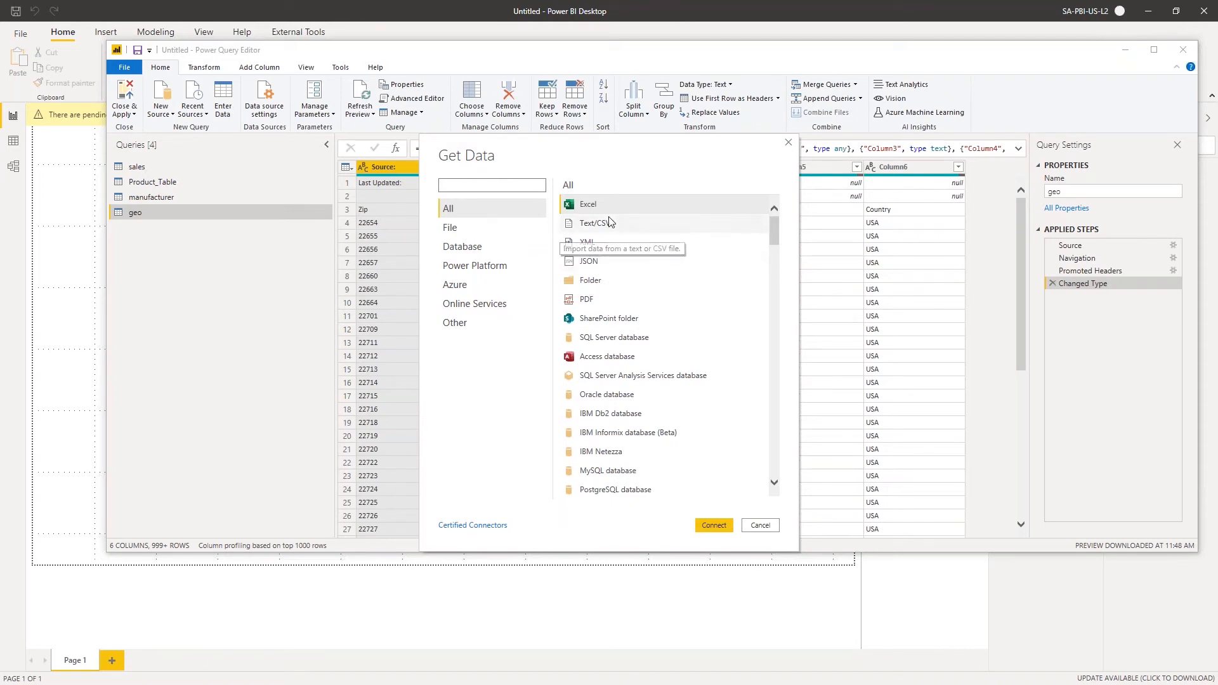
{"action": "scroll", "coordinate": [628, 276], "scroll_direction": "down", "scroll_amount": 5}
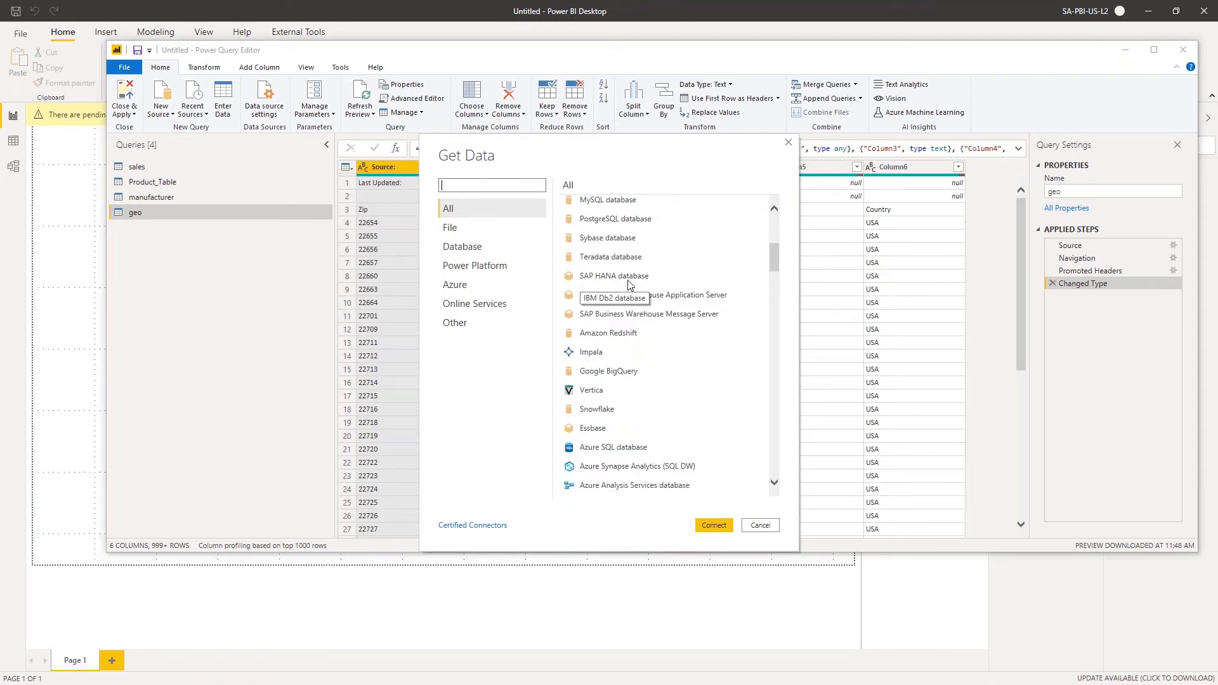
{"action": "scroll", "coordinate": [630, 284], "scroll_direction": "down", "scroll_amount": 3}
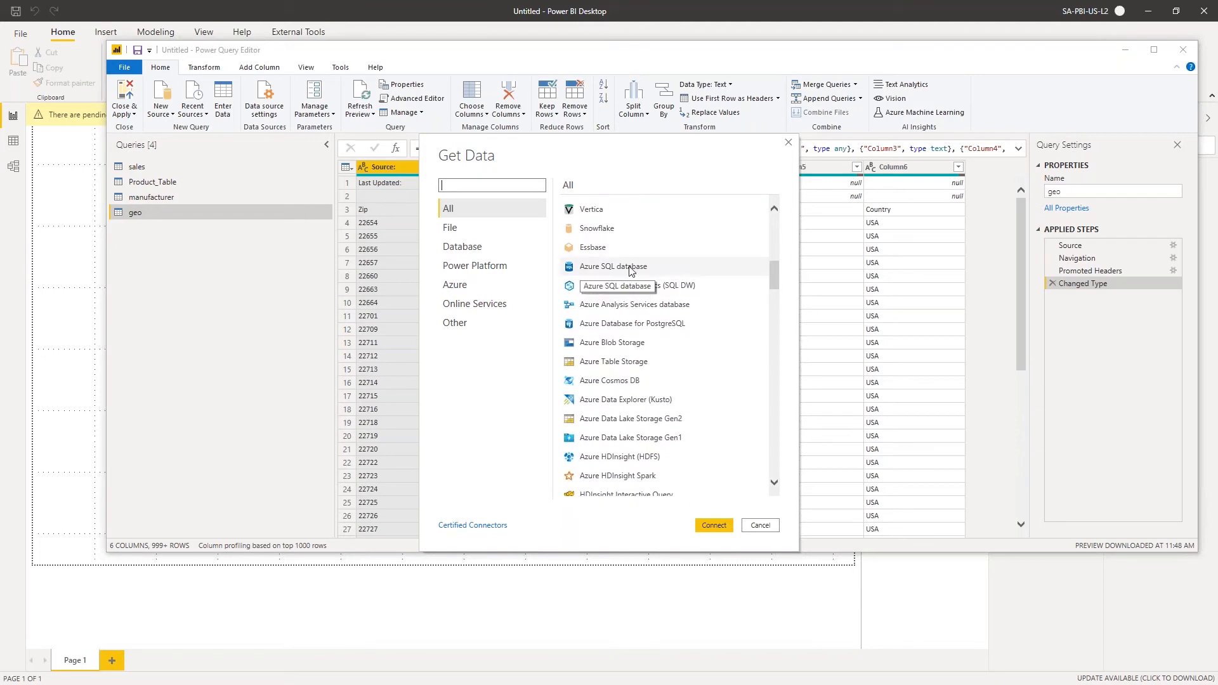
{"action": "scroll", "coordinate": [628, 273], "scroll_direction": "down", "scroll_amount": 3}
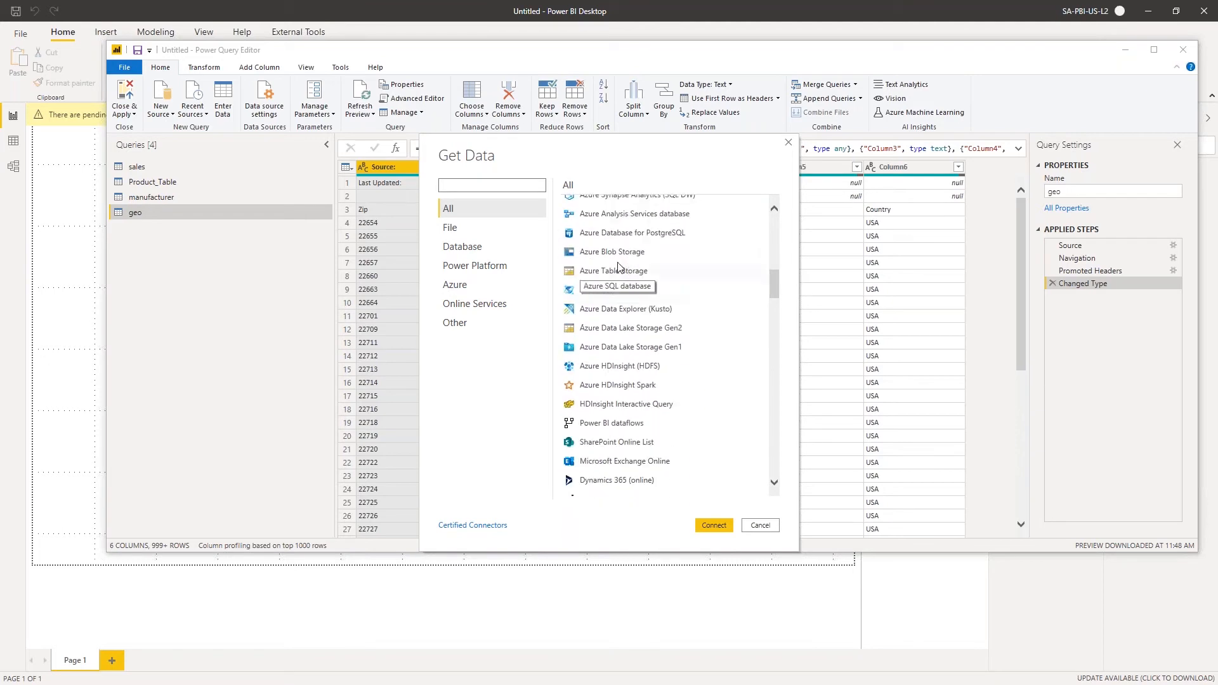
Examine the connectors offered in the Database, Online Services and Other categories
{"action": "left_click", "coordinate": [466, 246]}
{"action": "scroll", "coordinate": [664, 290], "scroll_direction": "up", "scroll_amount": 8}
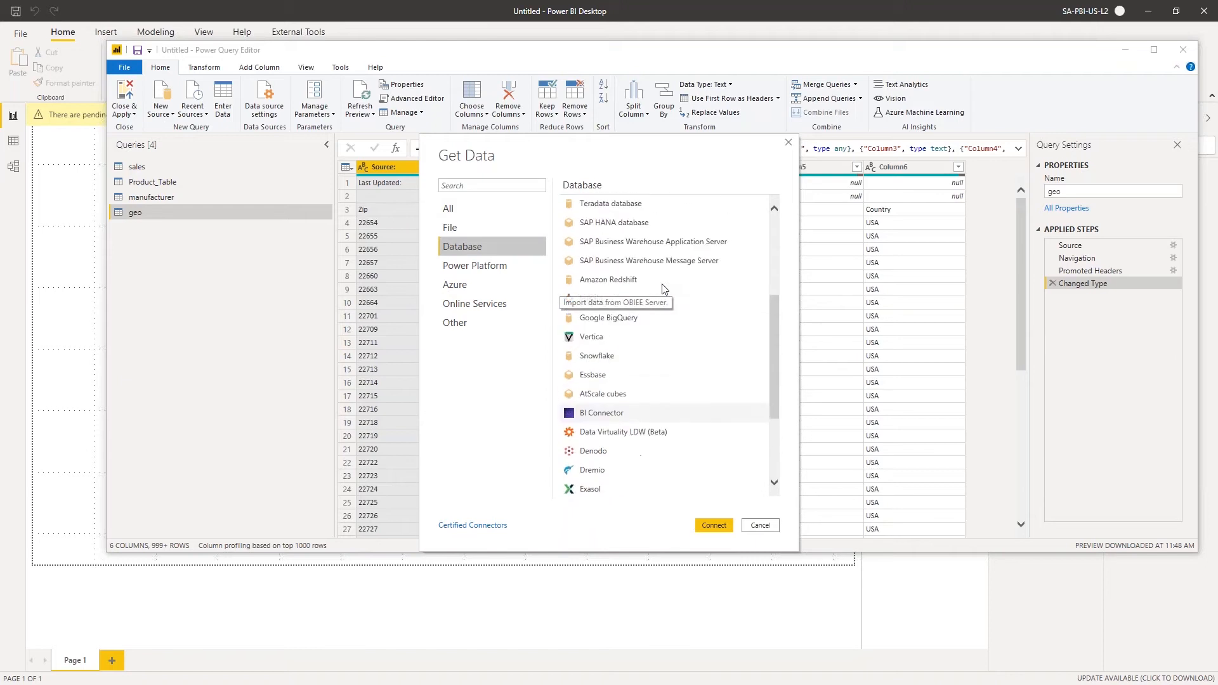
{"action": "left_click", "coordinate": [471, 287]}
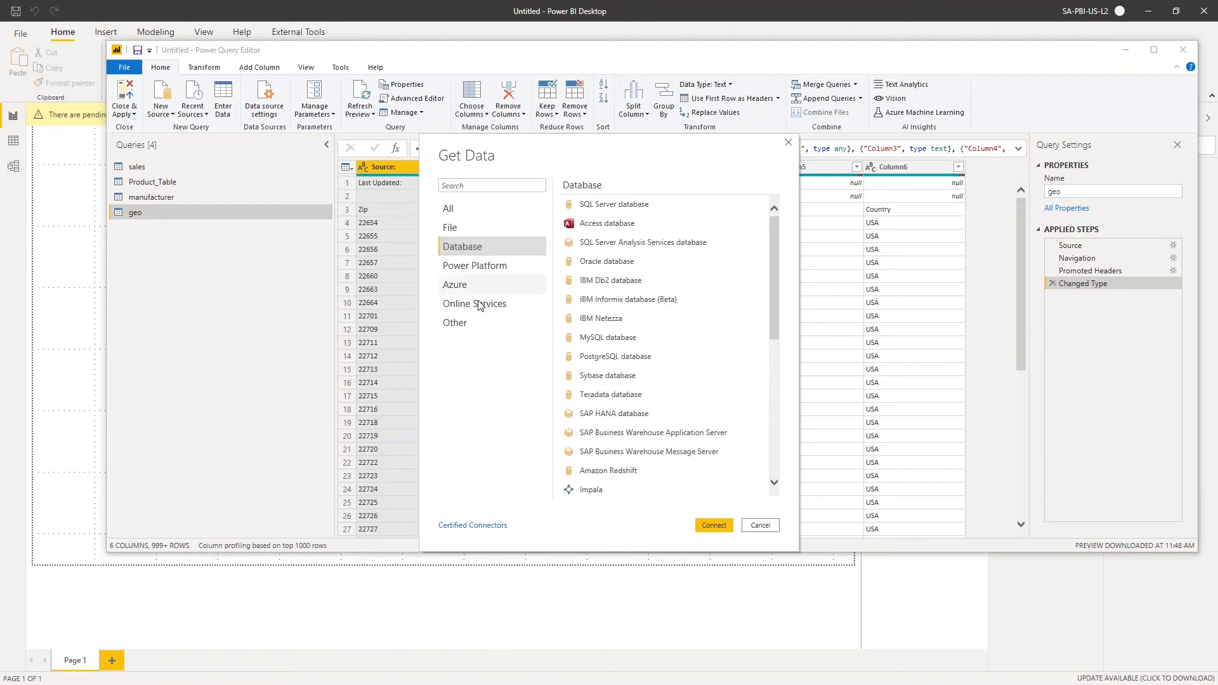
{"action": "left_click", "coordinate": [479, 307]}
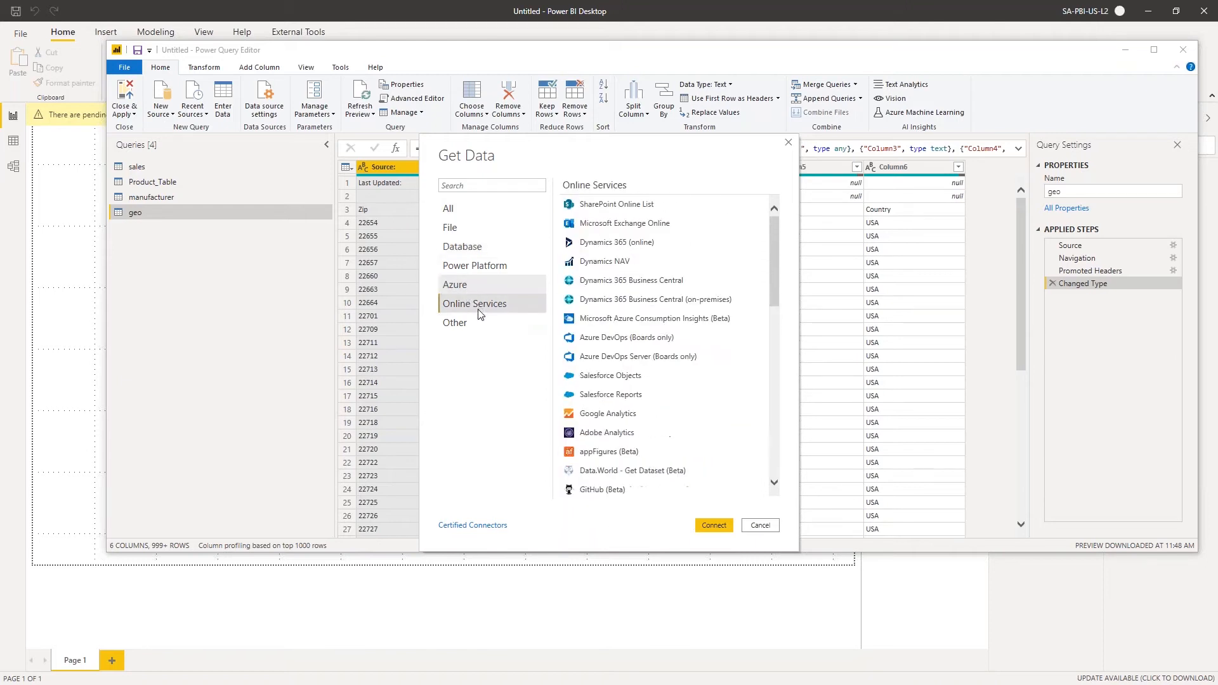
{"action": "scroll", "coordinate": [709, 294], "scroll_direction": "down", "scroll_amount": 2}
{"action": "scroll", "coordinate": [709, 294], "scroll_direction": "down", "scroll_amount": 3}
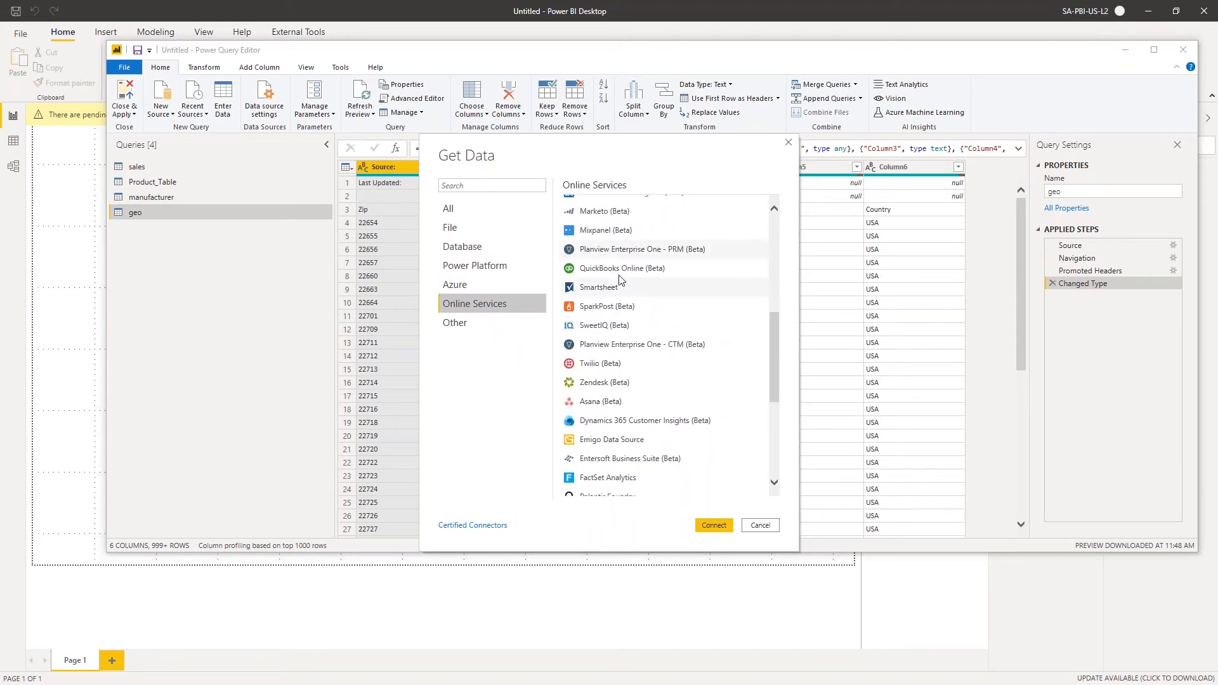
{"action": "left_click", "coordinate": [481, 324]}
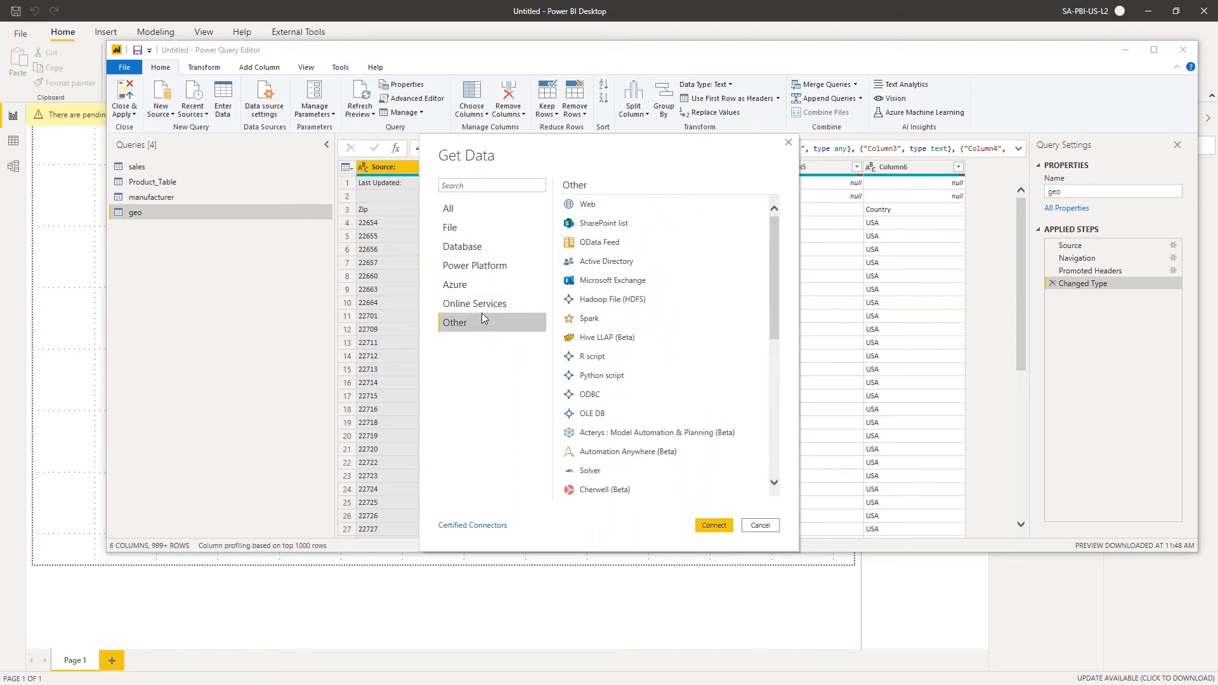
{"action": "scroll", "coordinate": [660, 328], "scroll_direction": "down", "scroll_amount": 2}
{"action": "scroll", "coordinate": [658, 327], "scroll_direction": "down", "scroll_amount": 2}
{"action": "scroll", "coordinate": [656, 325], "scroll_direction": "up", "scroll_amount": 2}
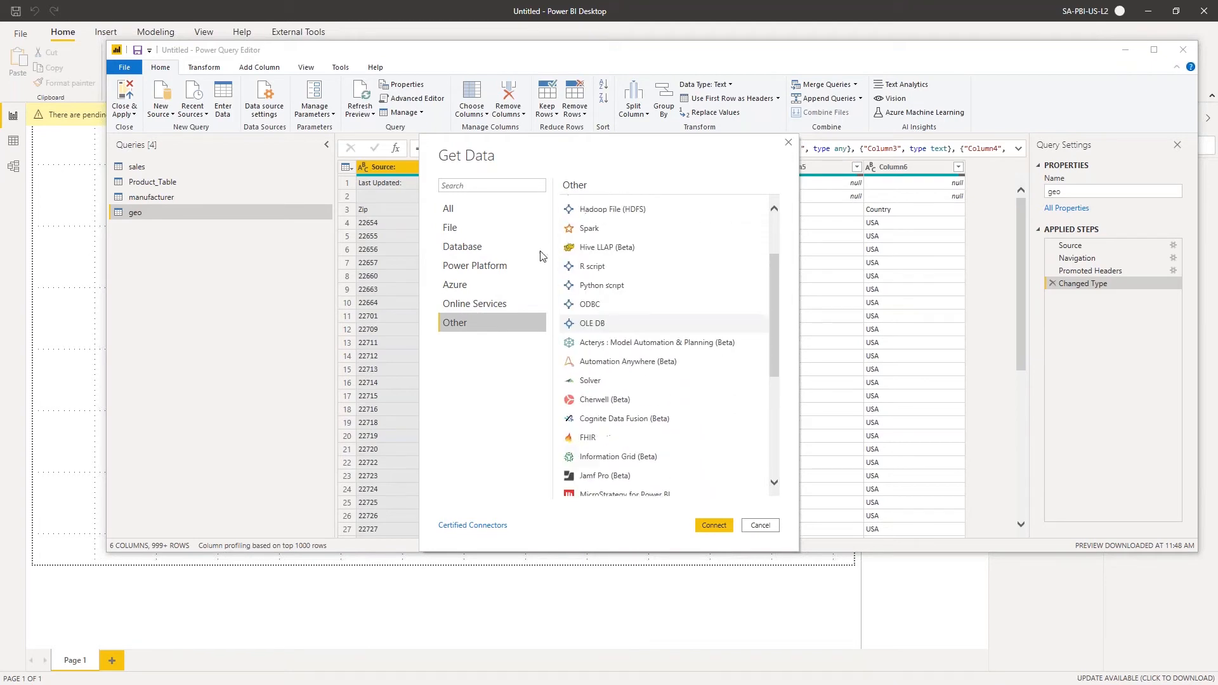
Start a new query with the Folder connector from the File category
{"action": "left_click", "coordinate": [474, 232]}
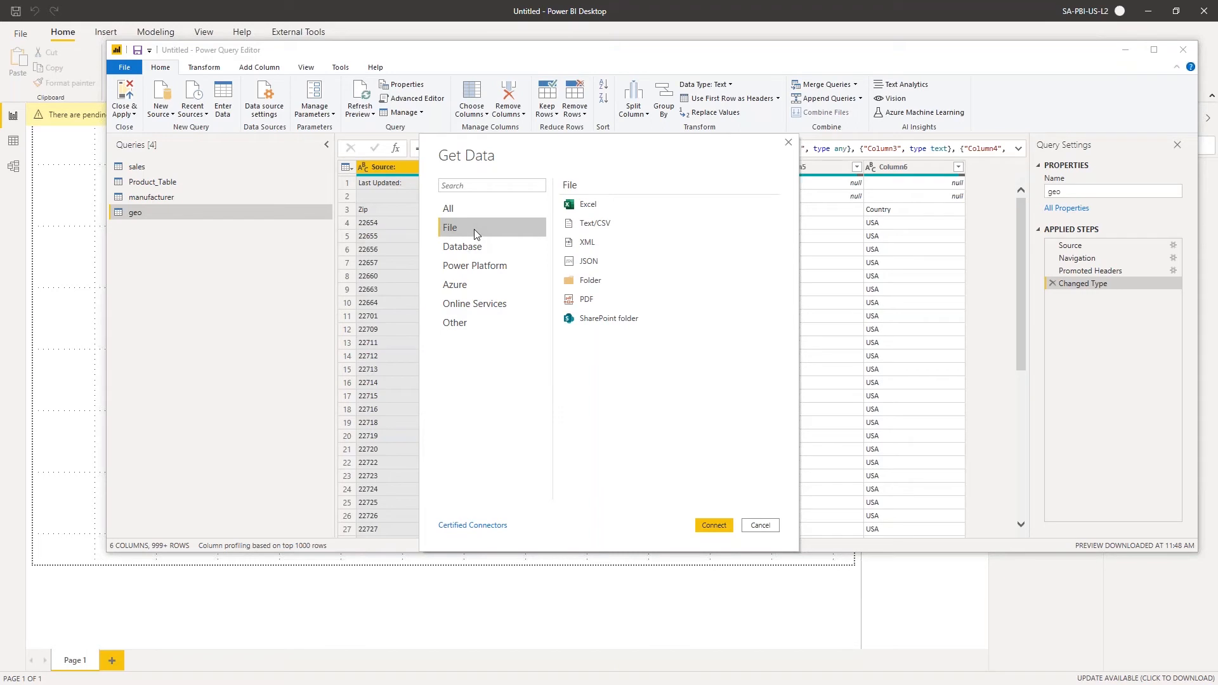
{"action": "left_click", "coordinate": [602, 281]}
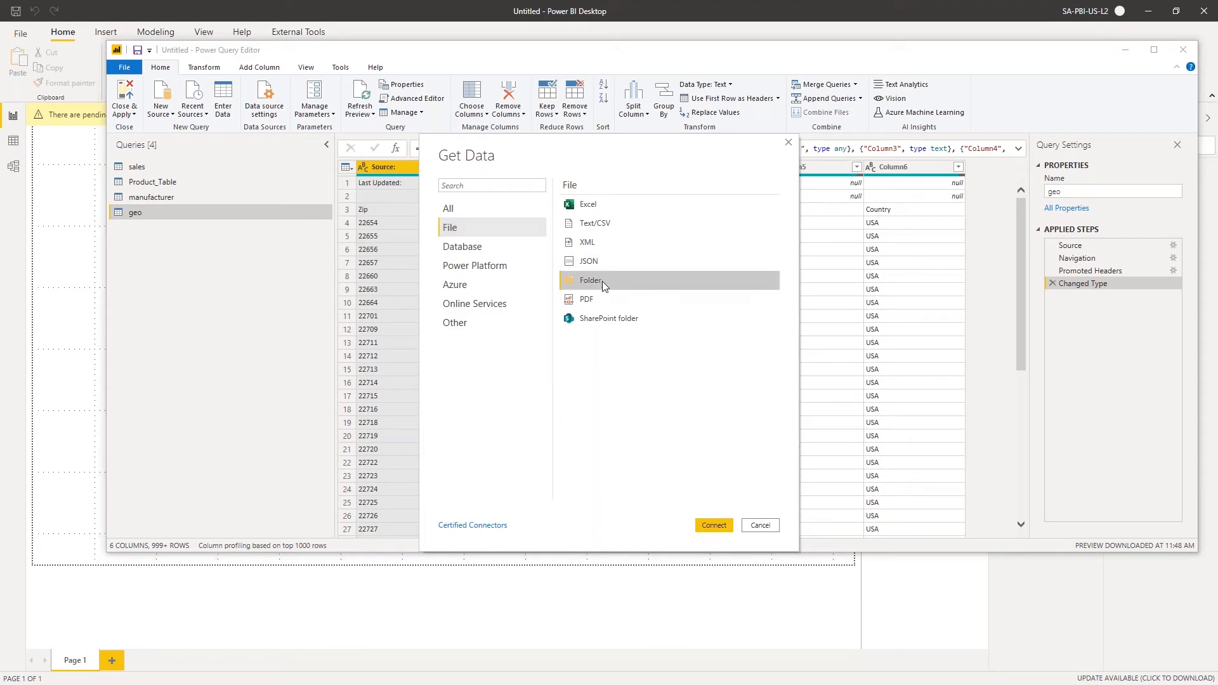
{"action": "left_click", "coordinate": [711, 526]}
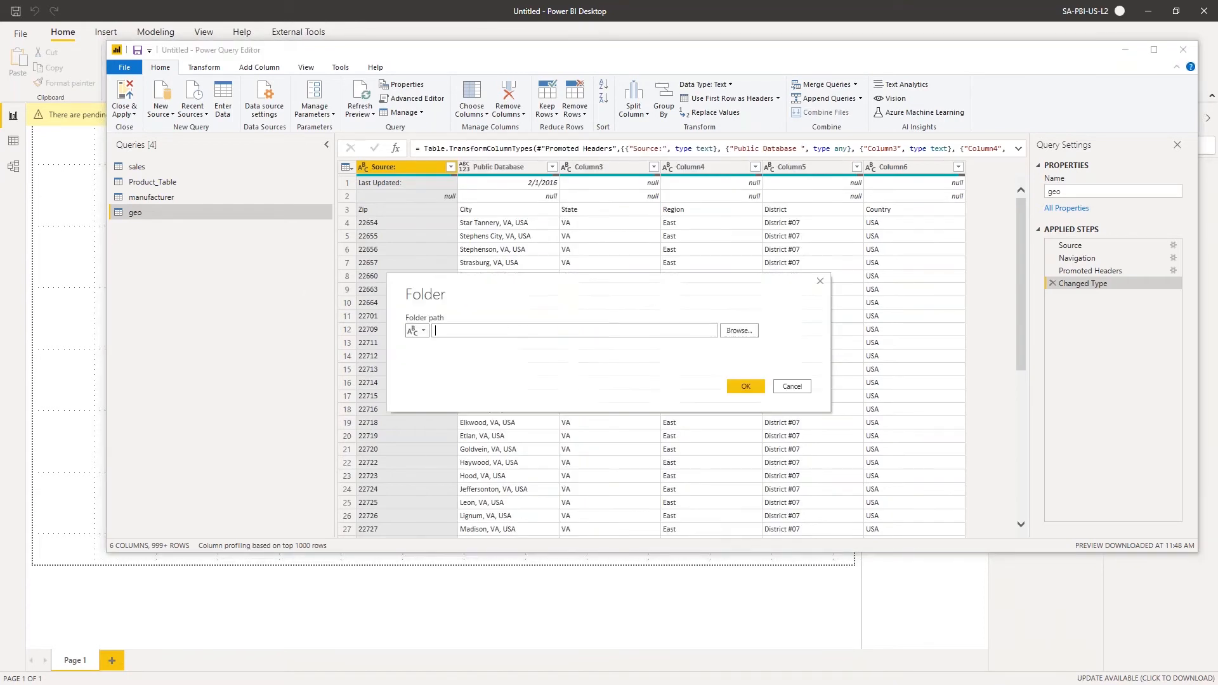
Browse to C:\DIAD\Data\InternationalSales, set it as the folder path and connect to it
{"action": "left_click", "coordinate": [744, 335]}
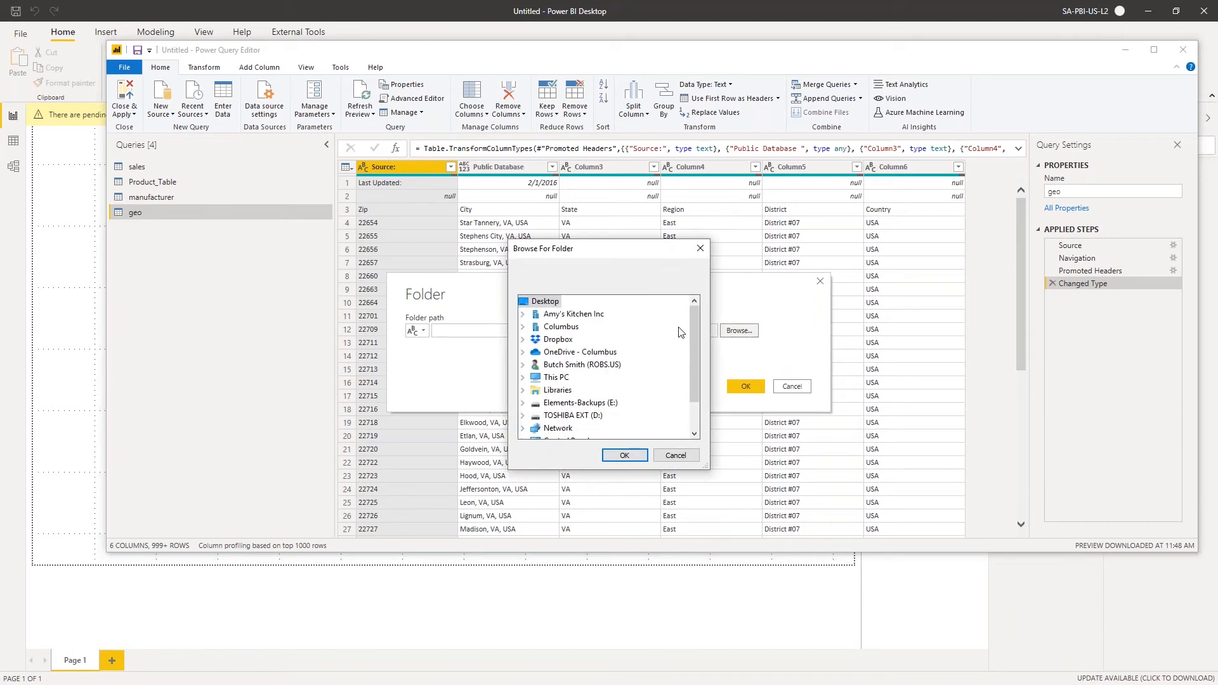
{"action": "scroll", "coordinate": [660, 359], "scroll_direction": "down", "scroll_amount": 1}
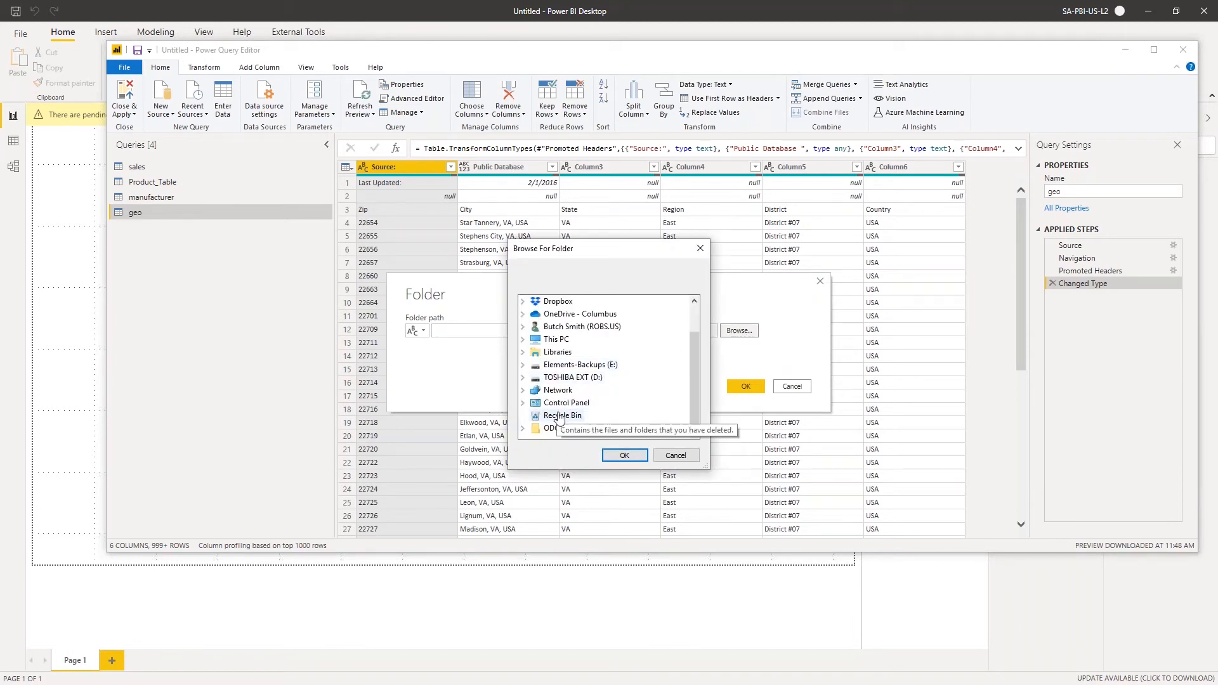
{"action": "scroll", "coordinate": [565, 386], "scroll_direction": "up", "scroll_amount": 1}
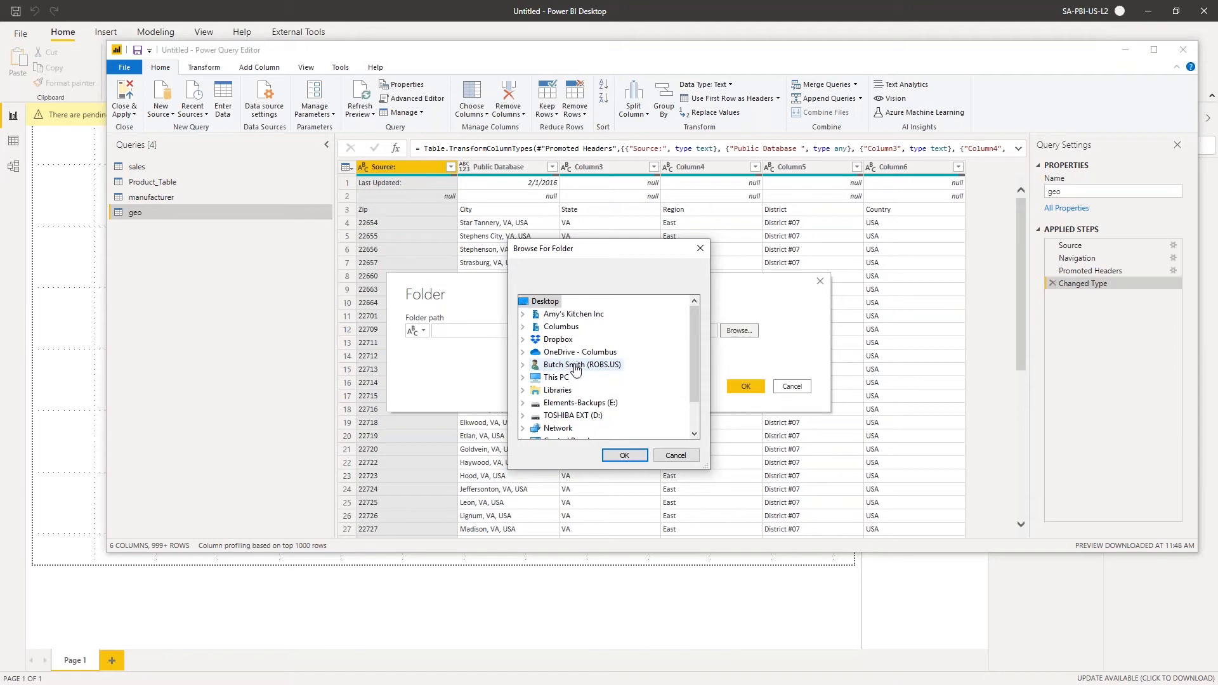
{"action": "scroll", "coordinate": [576, 369], "scroll_direction": "down", "scroll_amount": 1}
{"action": "double_click", "coordinate": [570, 339]}
{"action": "scroll", "coordinate": [572, 342], "scroll_direction": "down", "scroll_amount": 1}
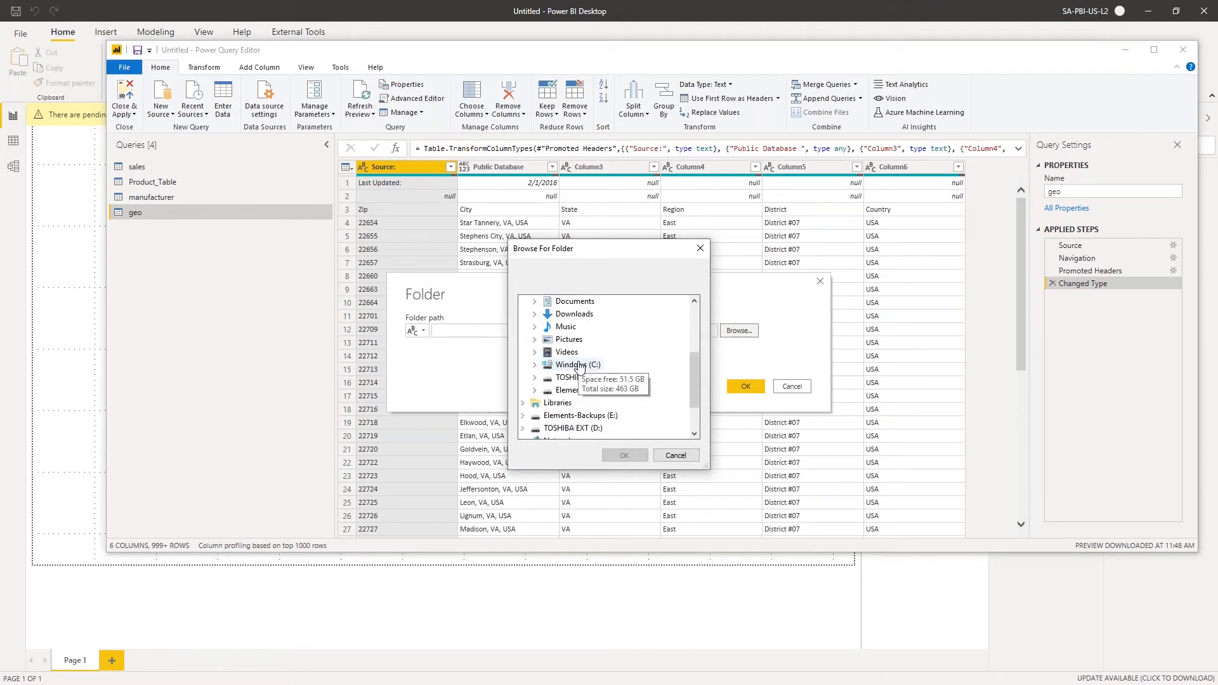
{"action": "double_click", "coordinate": [576, 364]}
{"action": "scroll", "coordinate": [633, 359], "scroll_direction": "down", "scroll_amount": 1}
{"action": "double_click", "coordinate": [607, 355]}
{"action": "scroll", "coordinate": [609, 357], "scroll_direction": "down", "scroll_amount": 1}
{"action": "double_click", "coordinate": [590, 341]}
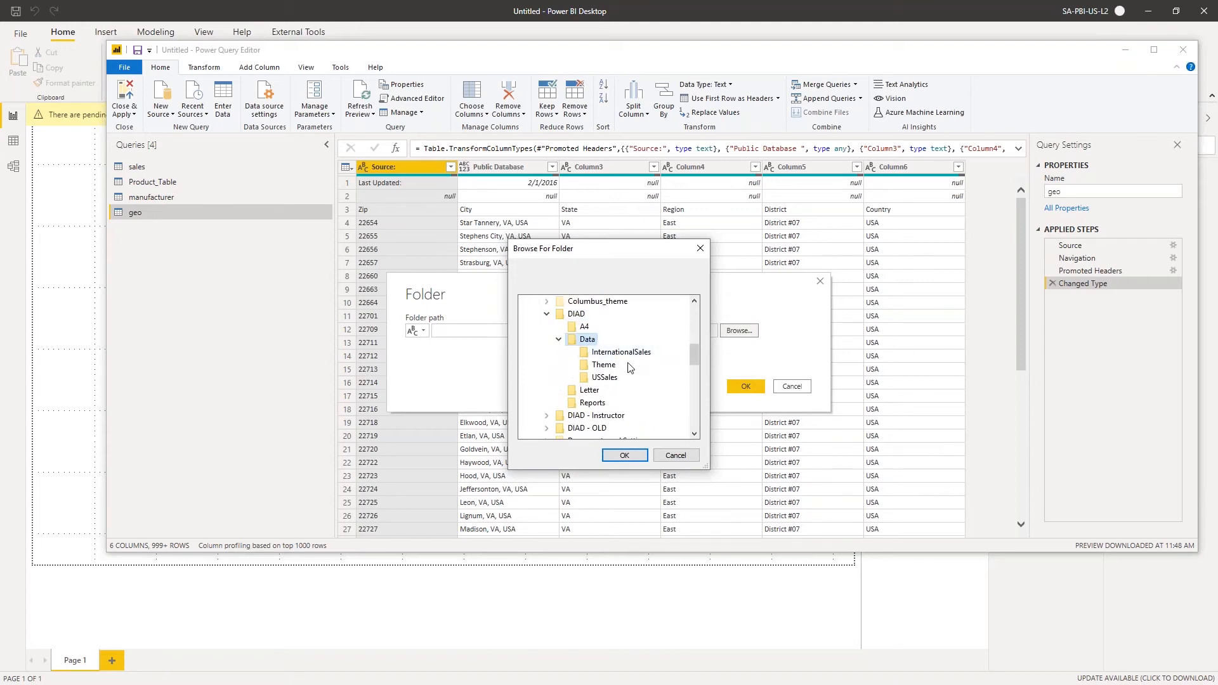
{"action": "left_click", "coordinate": [633, 355]}
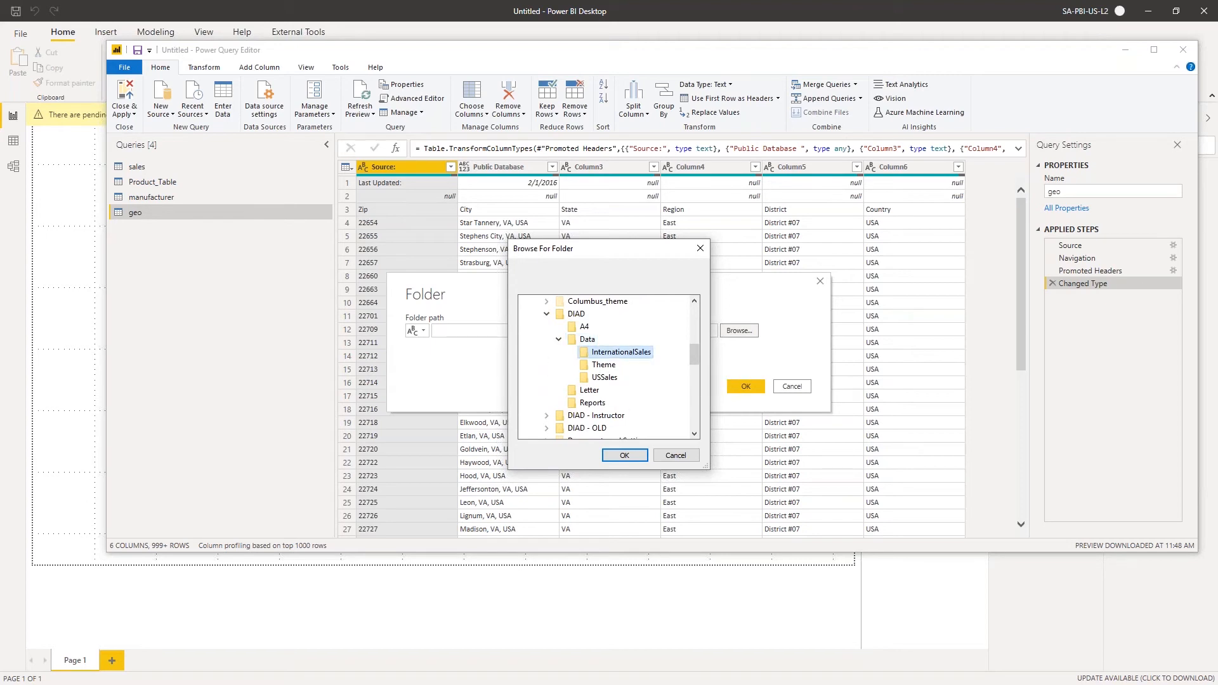
{"action": "scroll", "coordinate": [620, 365], "scroll_direction": "up", "scroll_amount": 3}
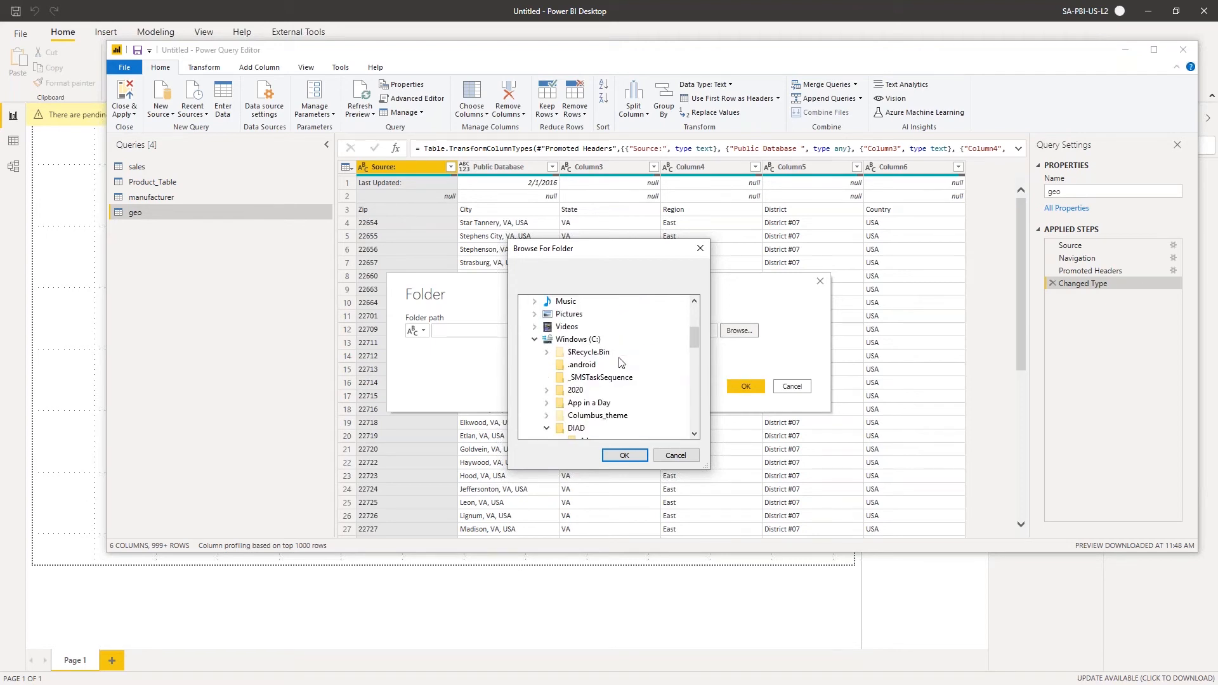
{"action": "scroll", "coordinate": [619, 362], "scroll_direction": "down", "scroll_amount": 2}
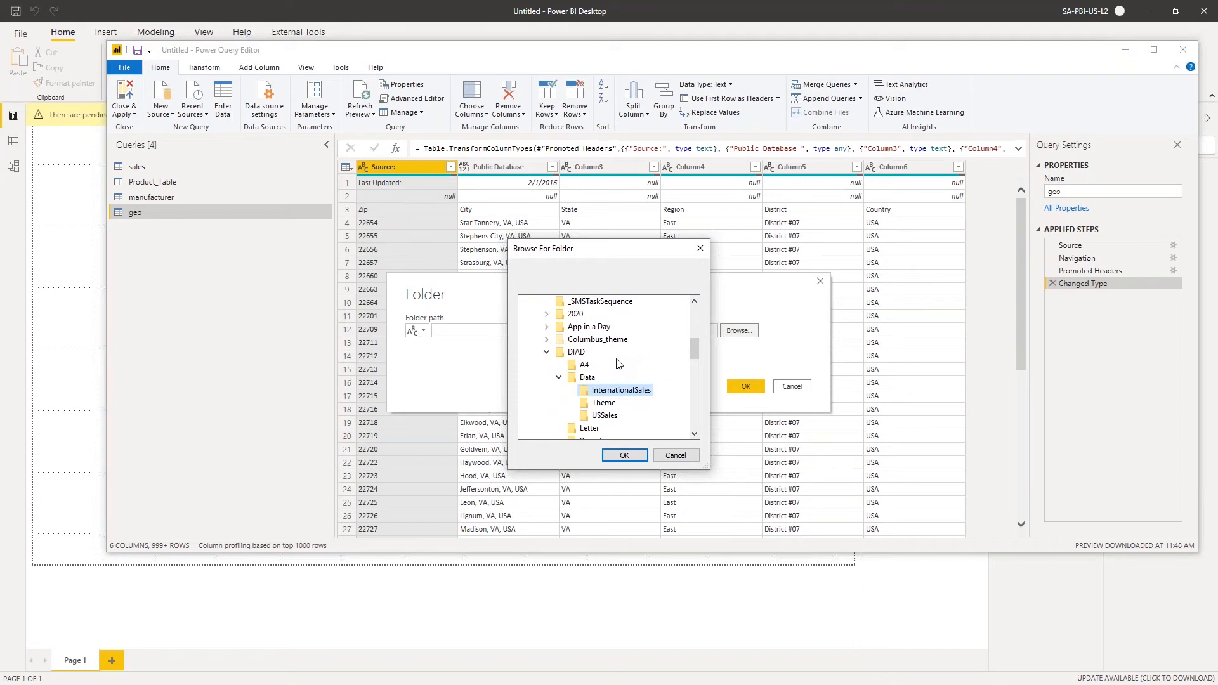
{"action": "scroll", "coordinate": [618, 364], "scroll_direction": "down", "scroll_amount": 1}
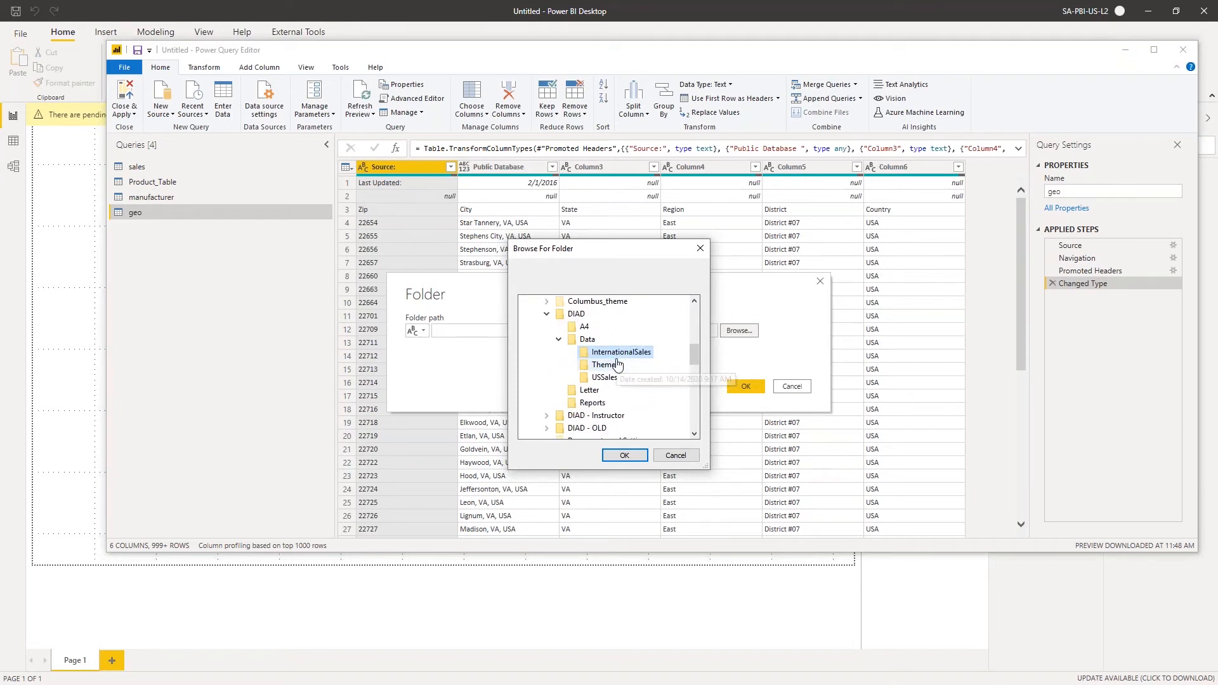
{"action": "left_click", "coordinate": [625, 456]}
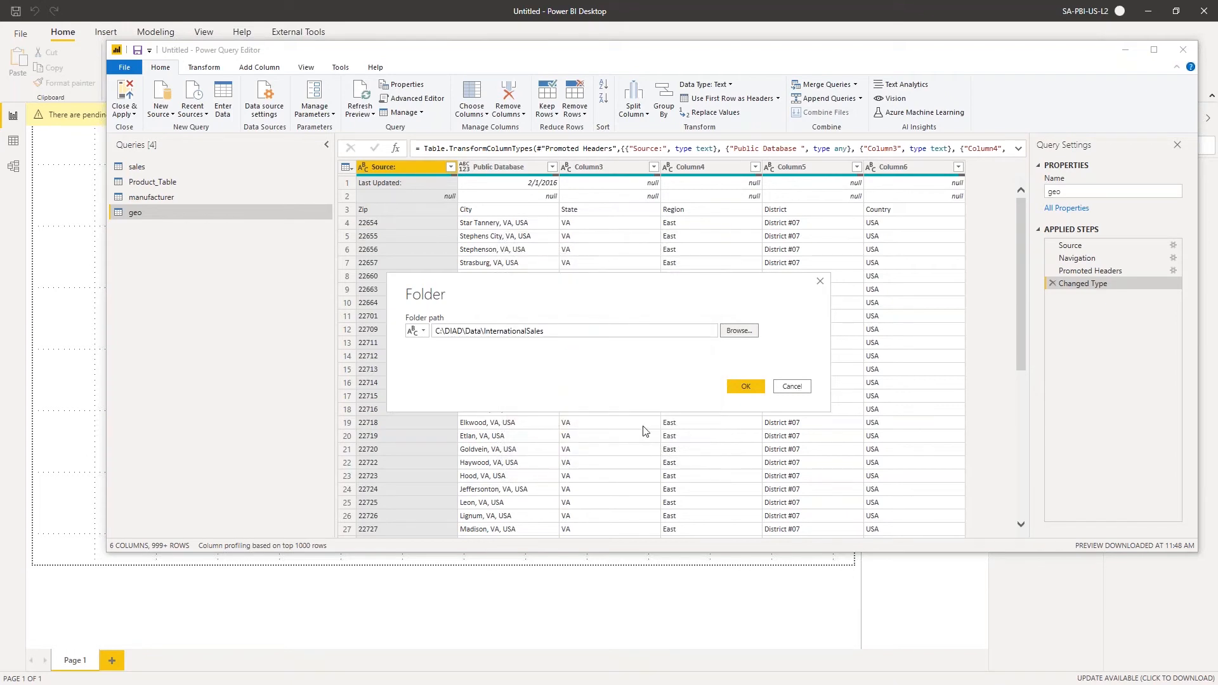
{"action": "left_click", "coordinate": [747, 386]}
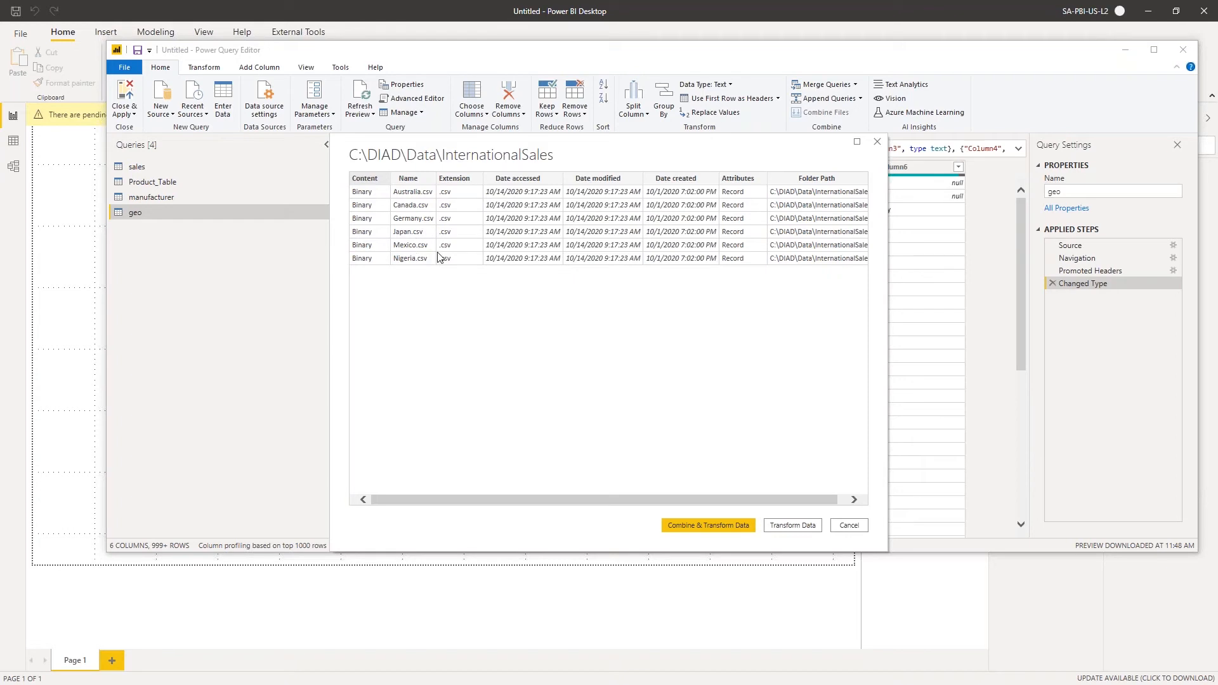
Combine and transform the CSV files in the InternationalSales folder, previewing the data and using First file as the sample file
{"action": "left_click_drag", "start_coordinate": [524, 497], "coordinate": [477, 444]}
{"action": "left_click", "coordinate": [723, 529]}
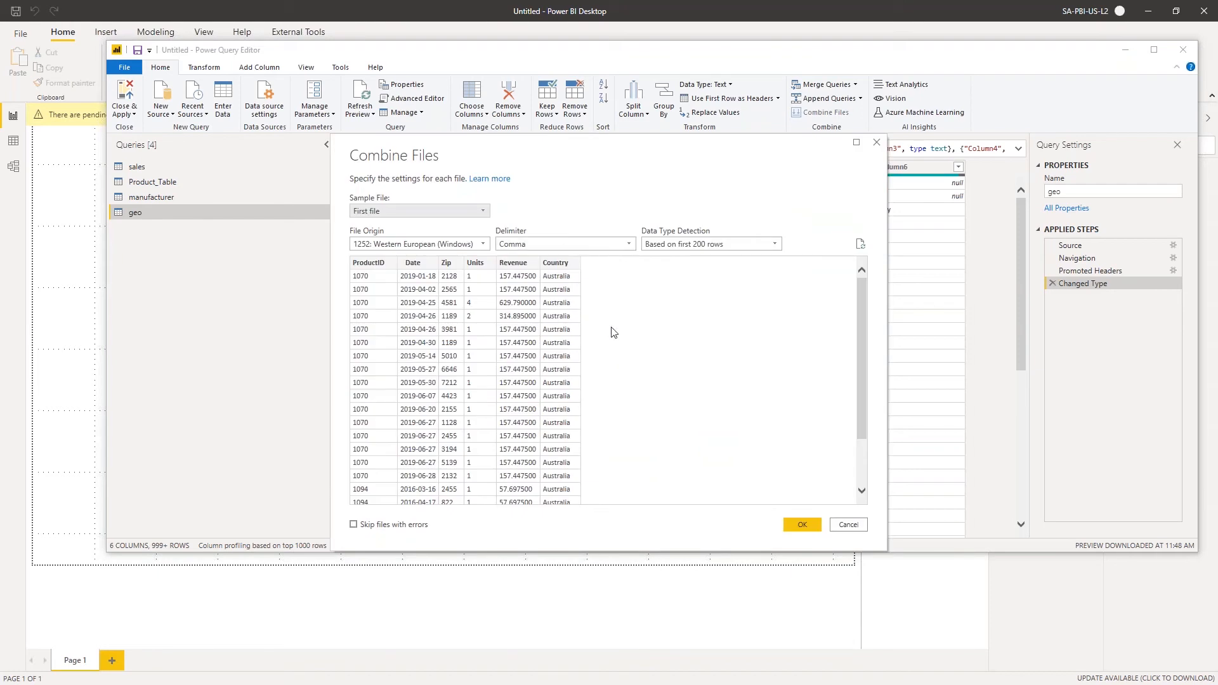
{"action": "scroll", "coordinate": [626, 349], "scroll_direction": "down", "scroll_amount": 1}
{"action": "scroll", "coordinate": [626, 348], "scroll_direction": "down", "scroll_amount": 4}
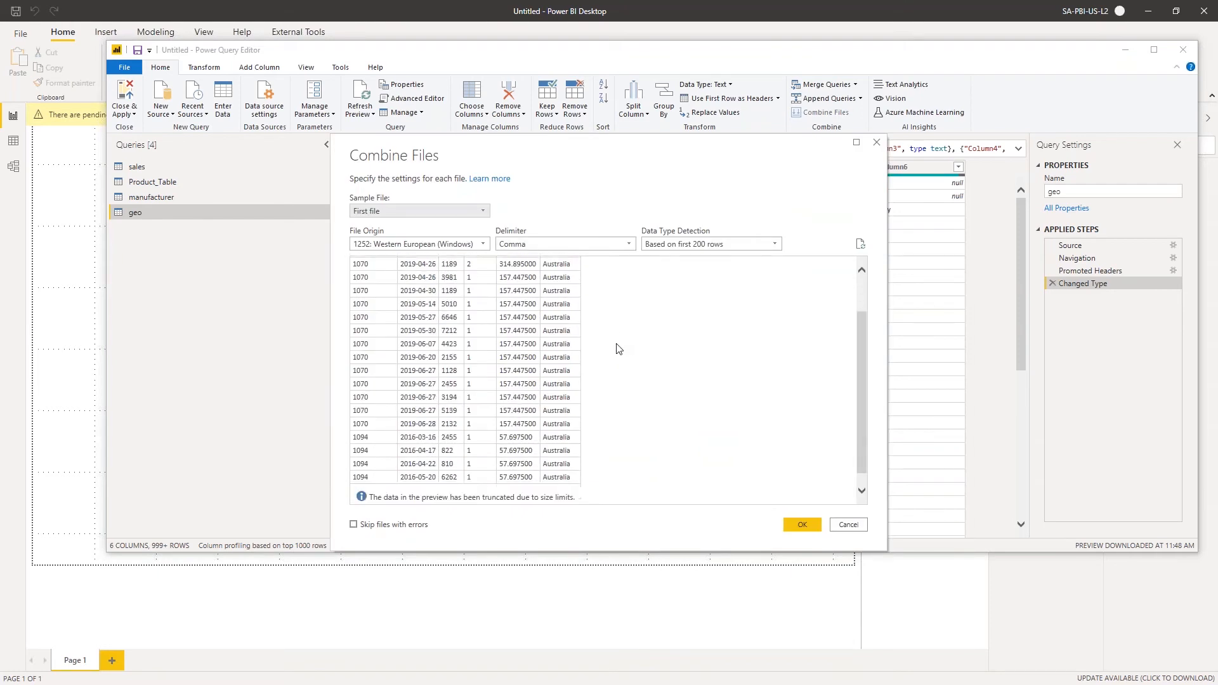
{"action": "scroll", "coordinate": [614, 347], "scroll_direction": "up", "scroll_amount": 5}
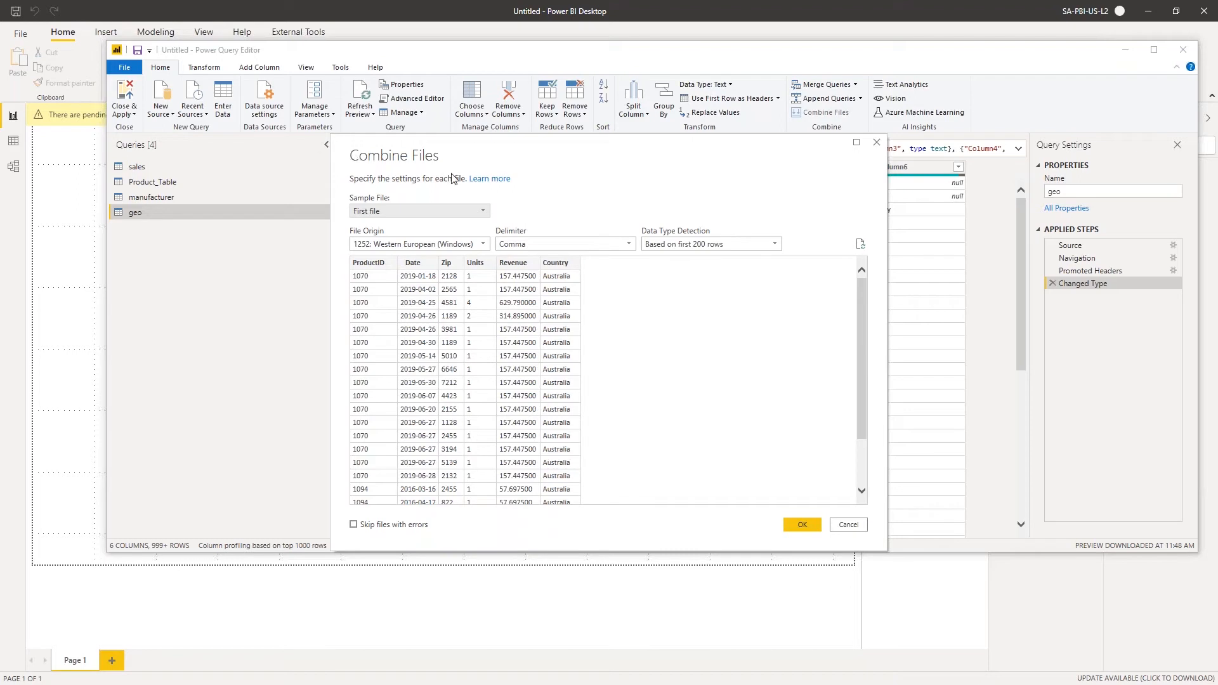
{"action": "left_click", "coordinate": [395, 211]}
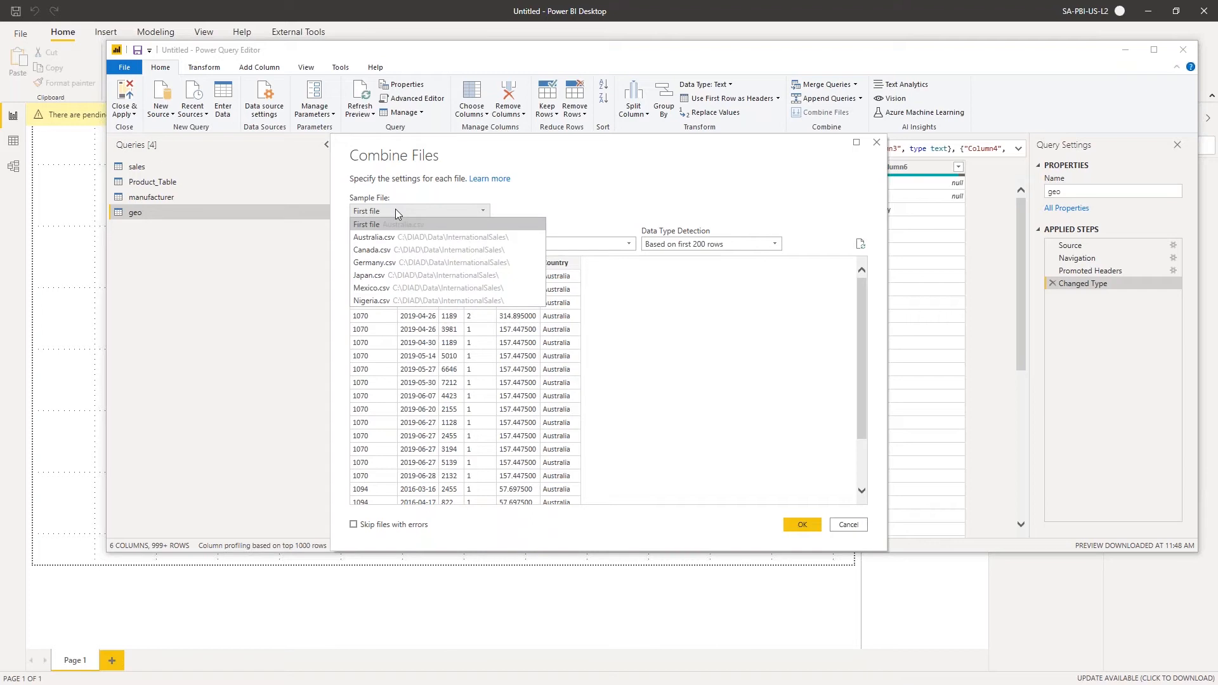
{"action": "left_click", "coordinate": [396, 211]}
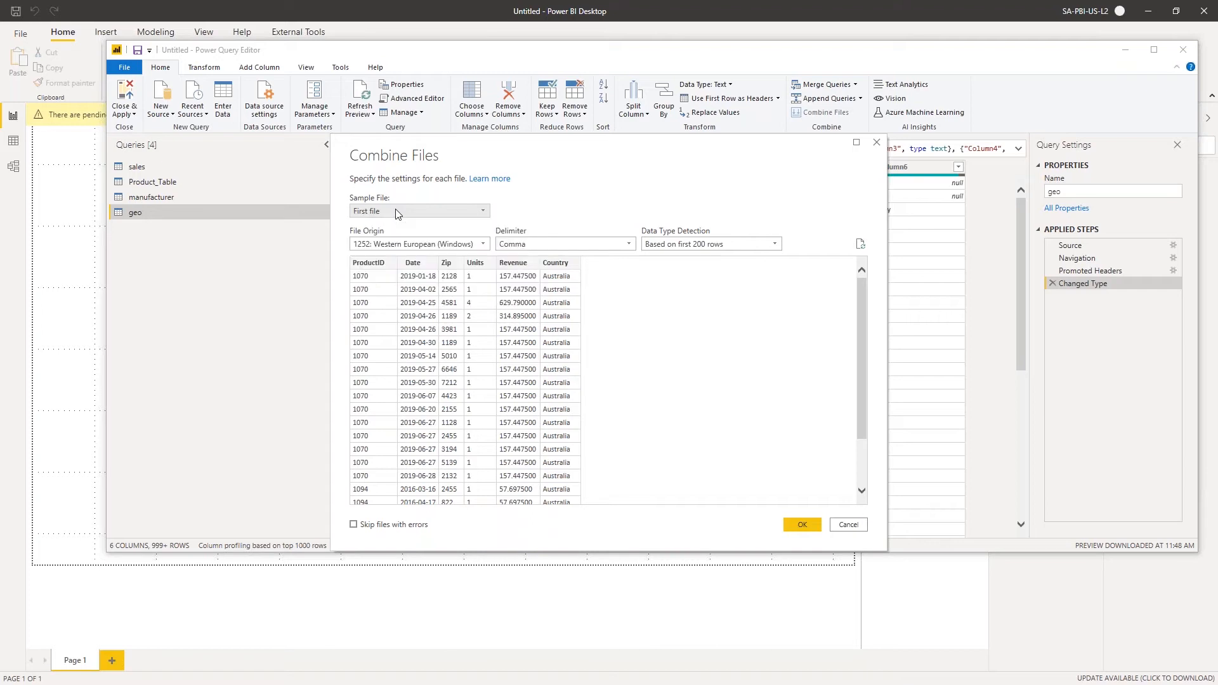
{"action": "left_click", "coordinate": [395, 211]}
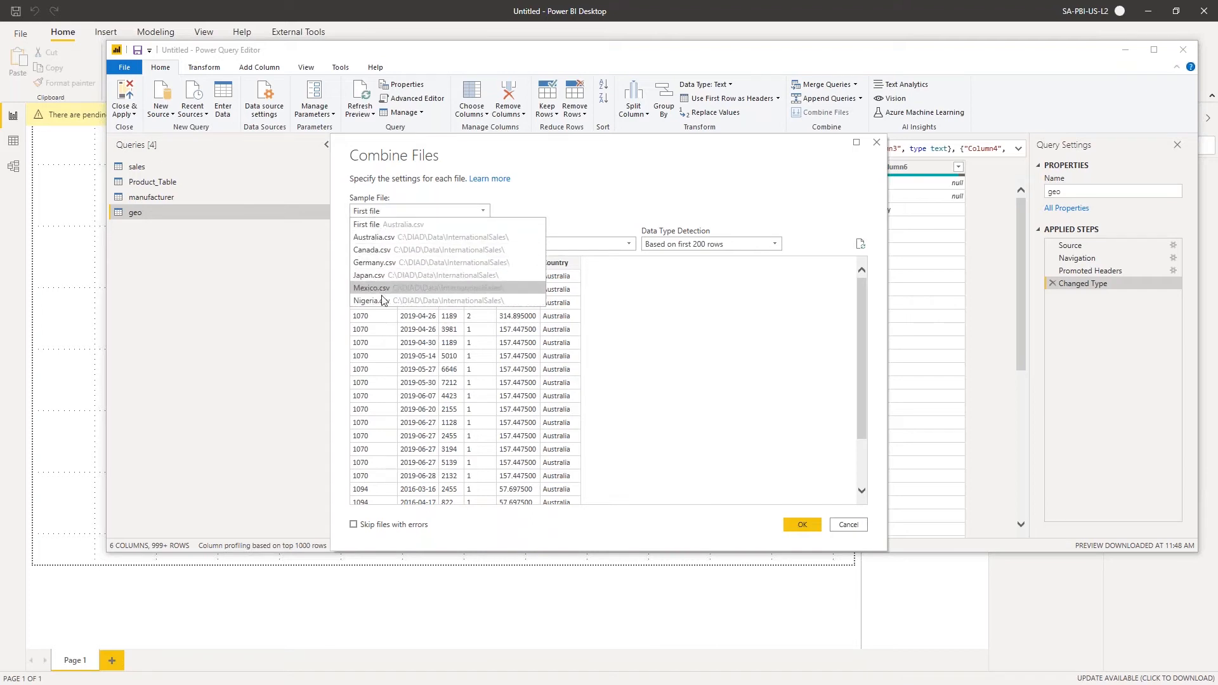
{"action": "left_click", "coordinate": [393, 226]}
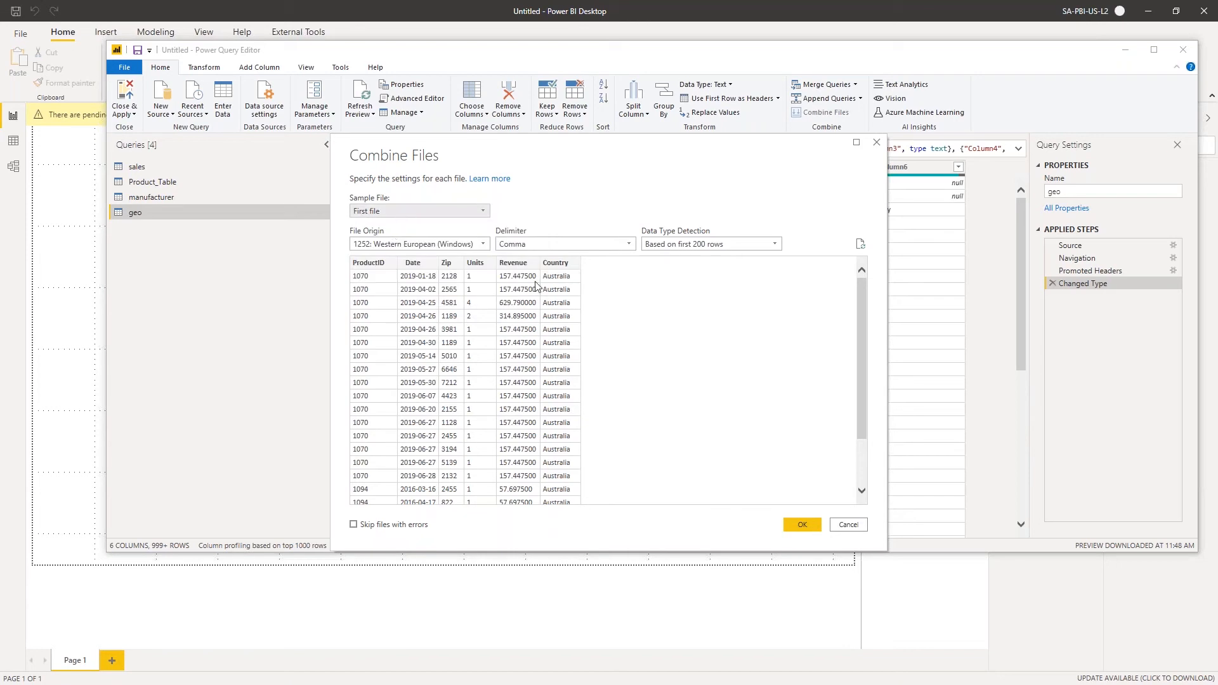
{"action": "left_click", "coordinate": [793, 529]}
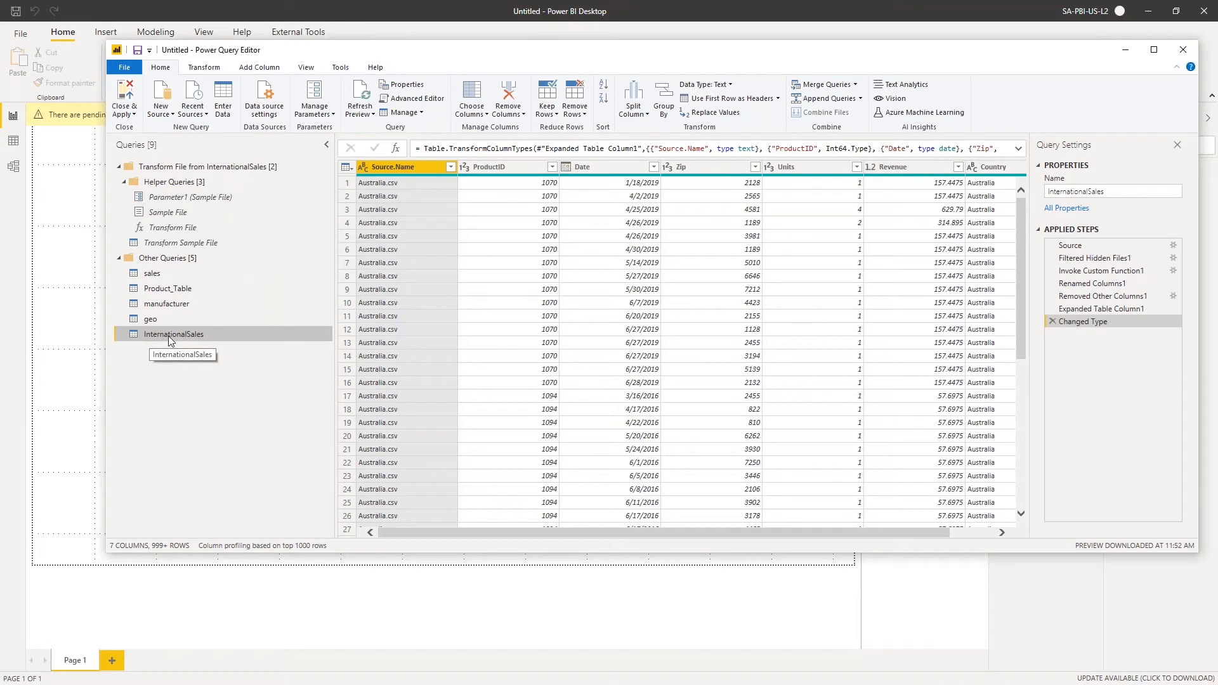
Check the full list of values in the InternationalSales Country column, loading more values, and leave the column unfiltered
{"action": "mouse_move", "coordinate": [618, 527]}
{"action": "left_mouse_down"}
{"action": "mouse_move", "coordinate": [631, 517]}
{"action": "mouse_move", "coordinate": [611, 512]}
{"action": "left_mouse_up"}
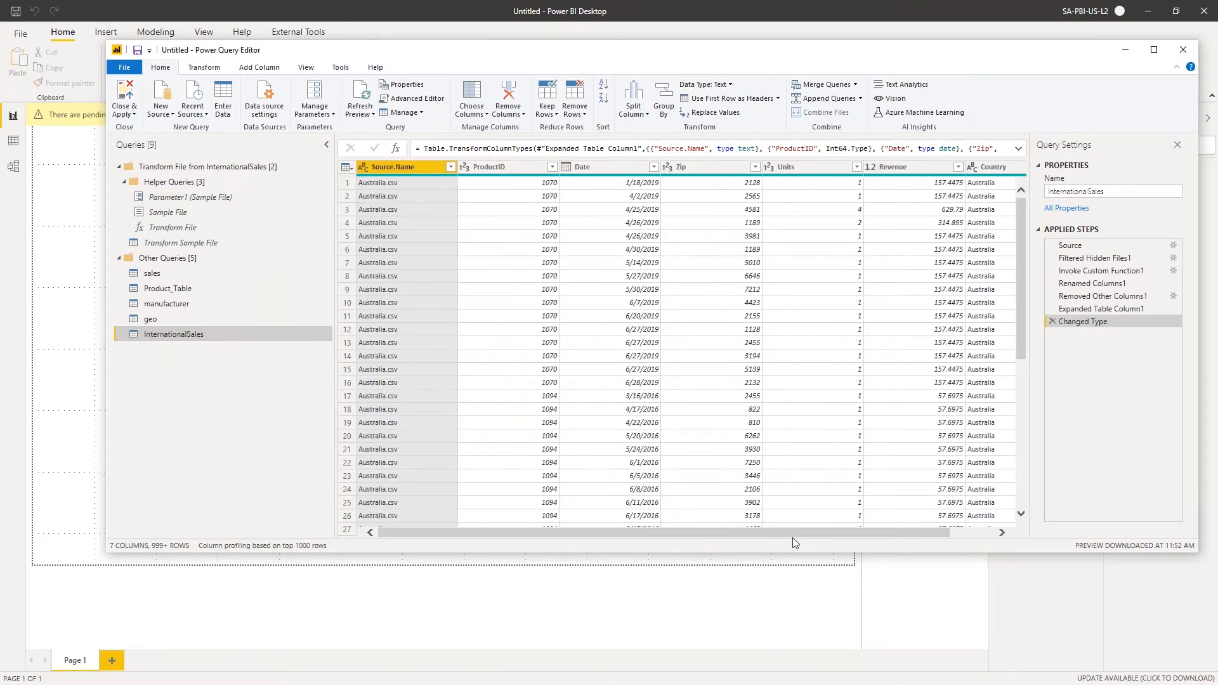
{"action": "left_click_drag", "start_coordinate": [828, 533], "coordinate": [872, 533]}
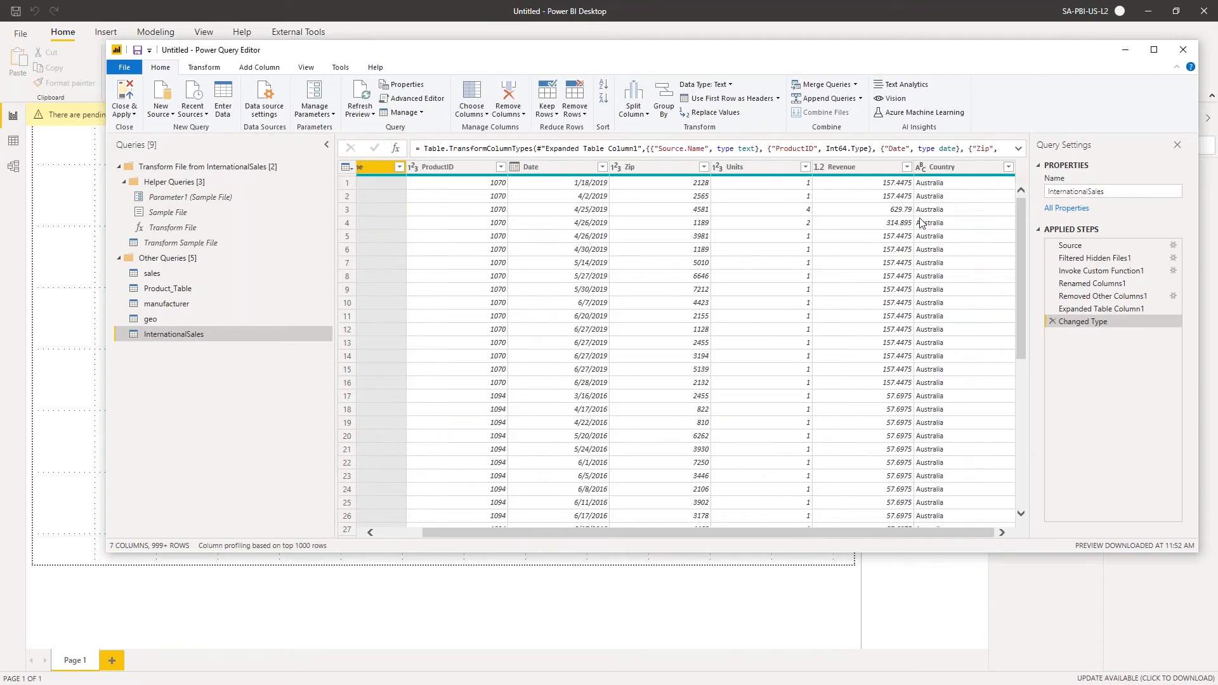
{"action": "left_click", "coordinate": [1009, 167]}
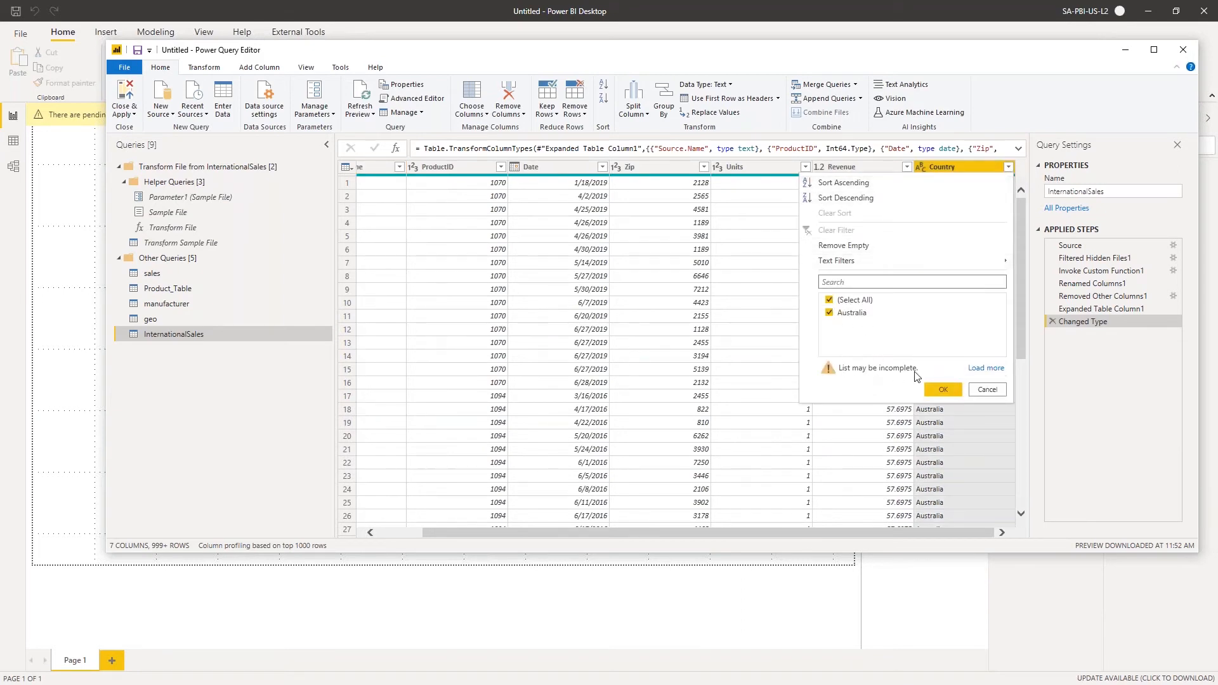
{"action": "left_click", "coordinate": [980, 369]}
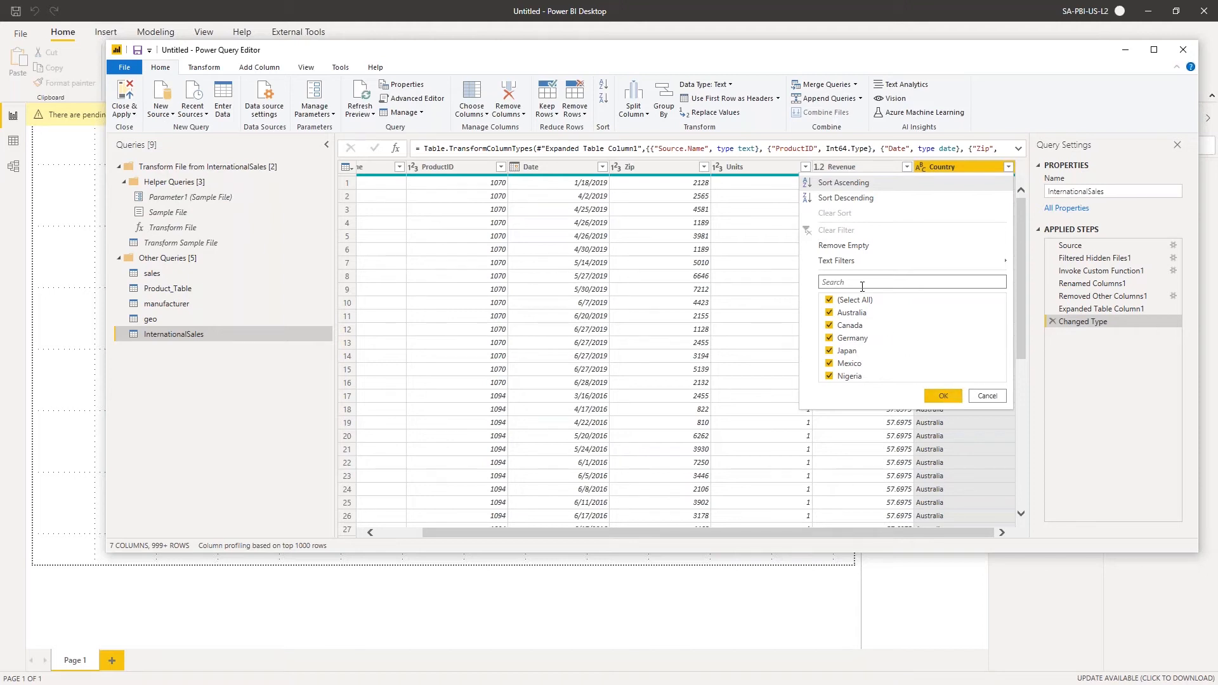
{"action": "left_click", "coordinate": [995, 396]}
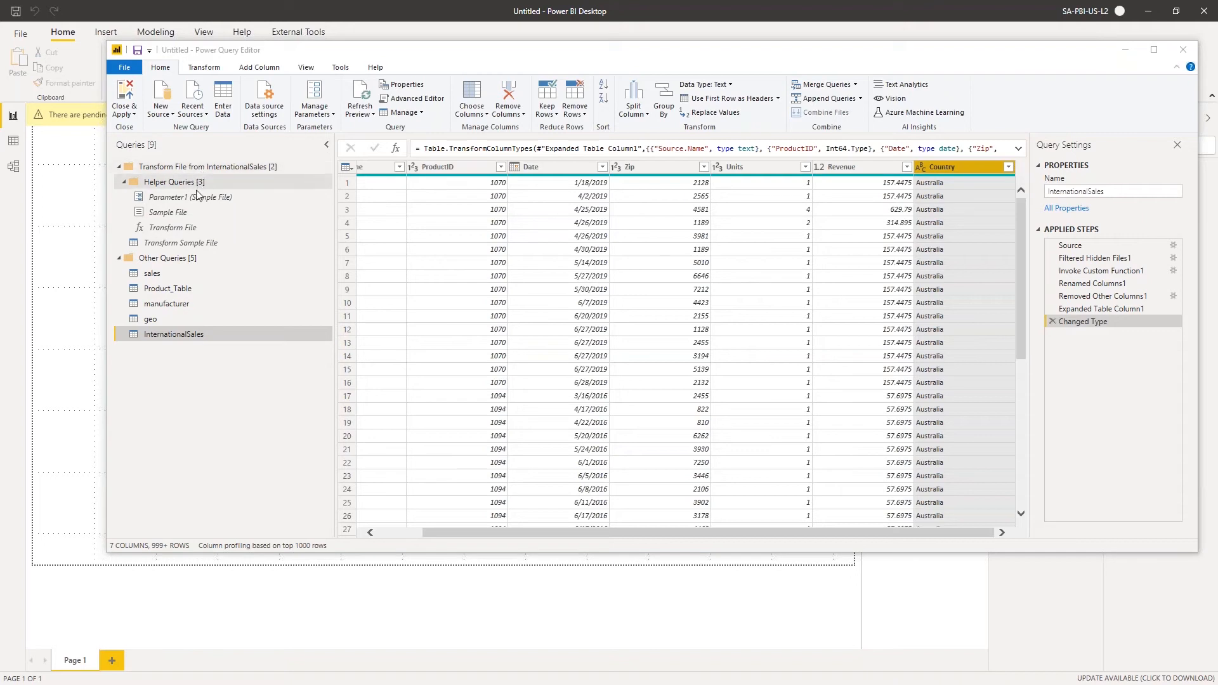
Collapse the Transform File from InternationalSales group, and change the InternationalSales Zip column's type to Text, replacing the current conversion
{"action": "left_click", "coordinate": [120, 168]}
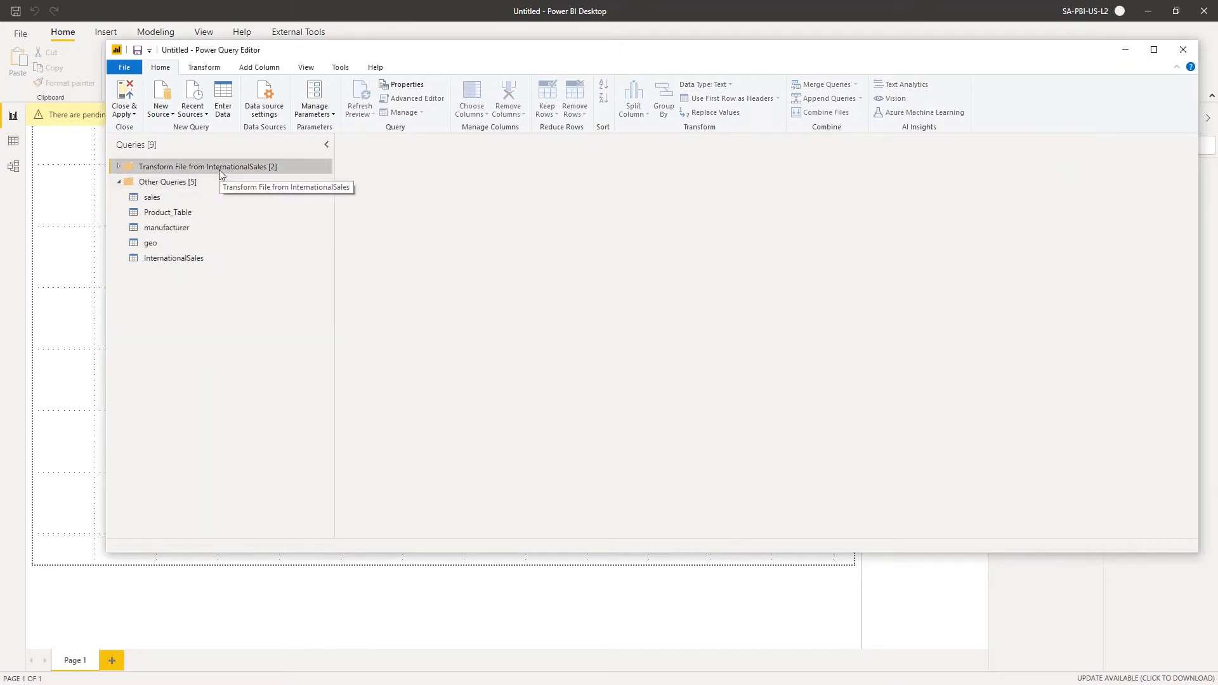
{"action": "left_click", "coordinate": [164, 259]}
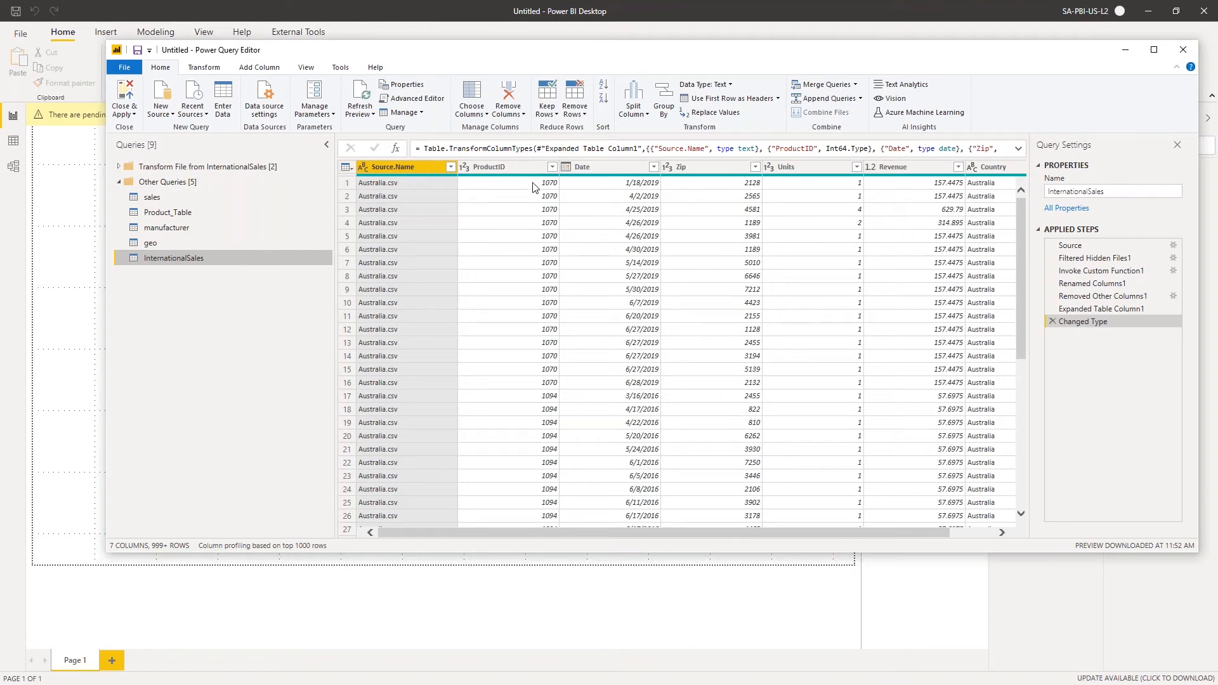
{"action": "left_click", "coordinate": [671, 169]}
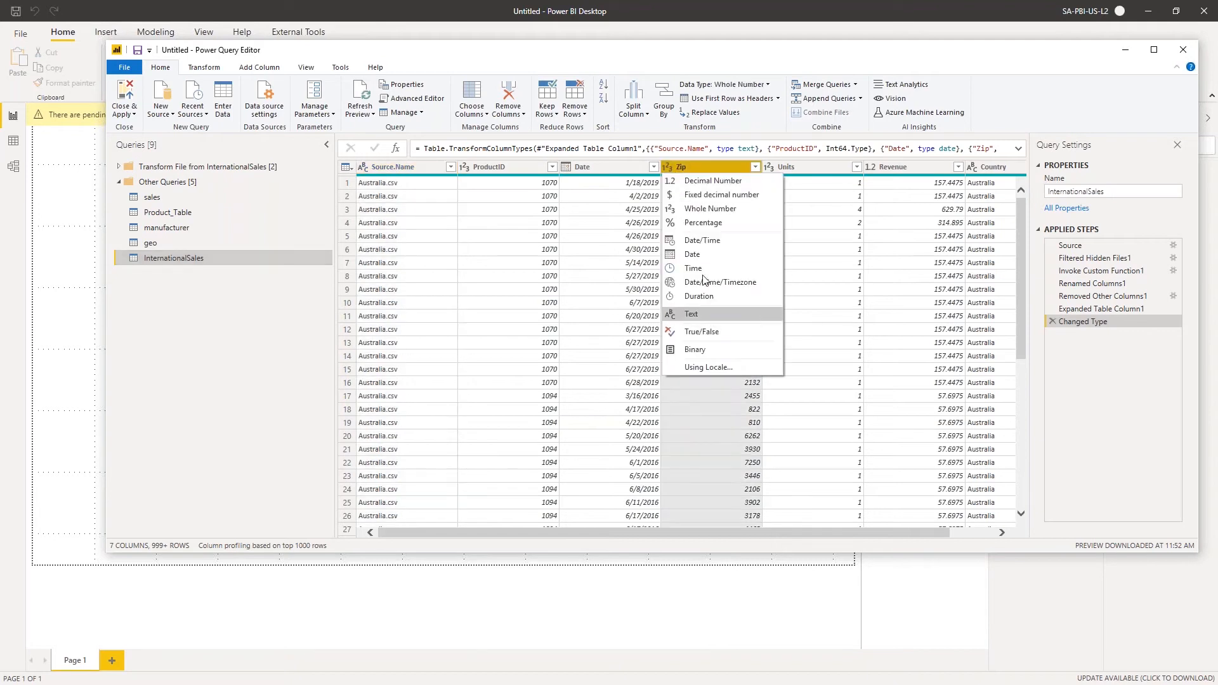
{"action": "left_click", "coordinate": [696, 315]}
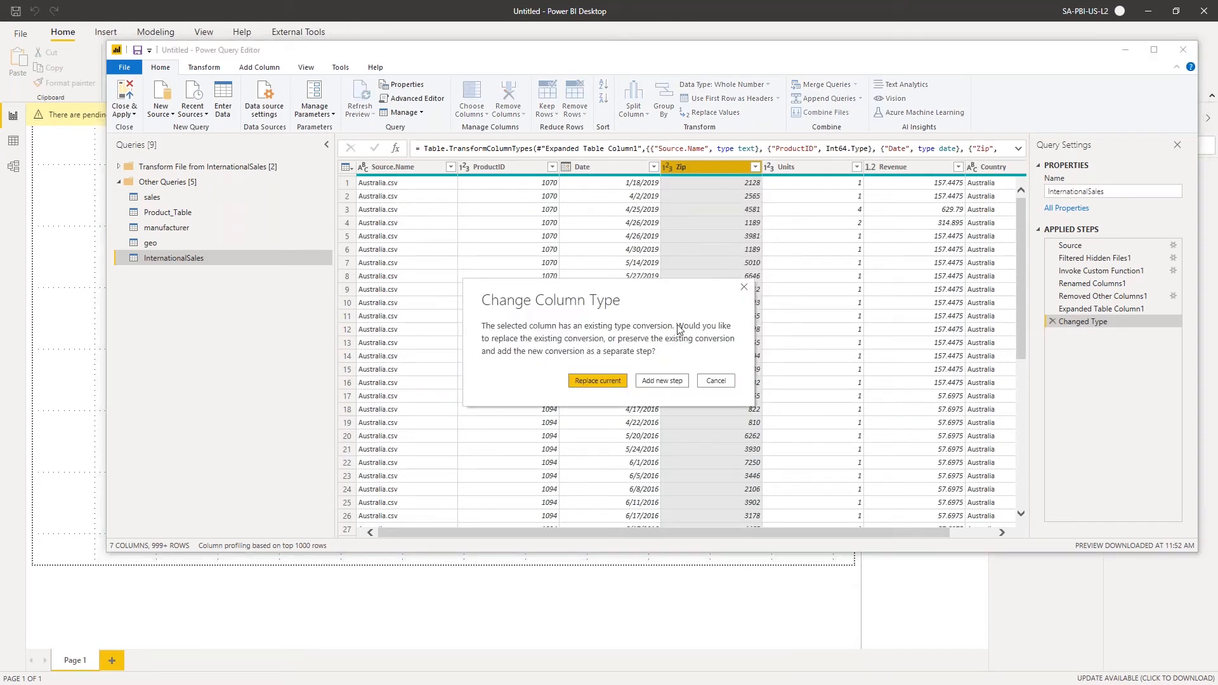
{"action": "left_click", "coordinate": [592, 381]}
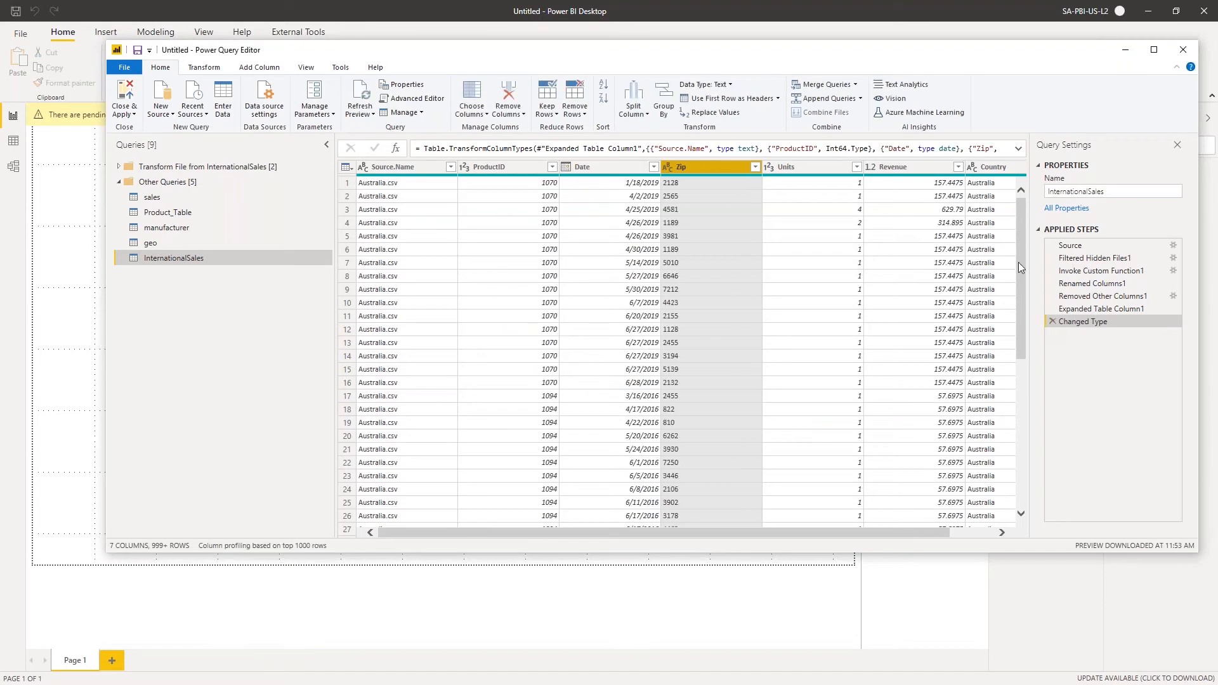
Examine the complete formula of the InternationalSales query's Changed Type step, then collapse the formula again
{"action": "left_click_drag", "start_coordinate": [1100, 308], "coordinate": [1099, 310]}
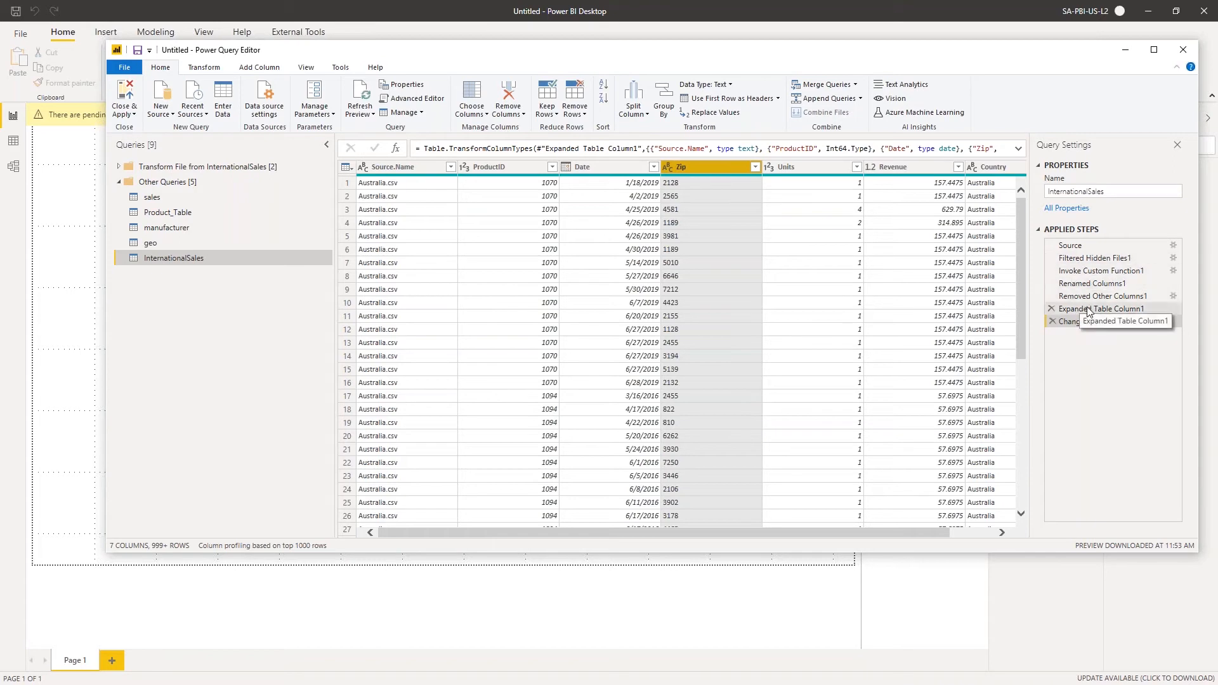
{"action": "left_click", "coordinate": [1018, 149]}
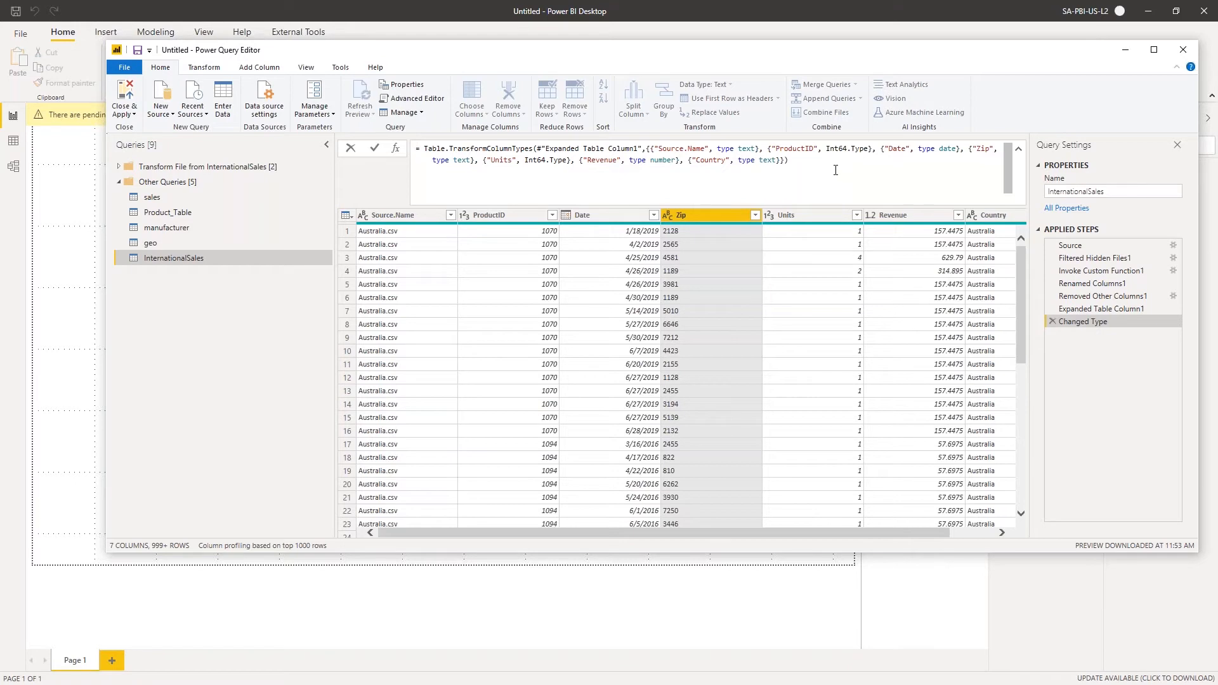
{"action": "left_click", "coordinate": [1018, 149]}
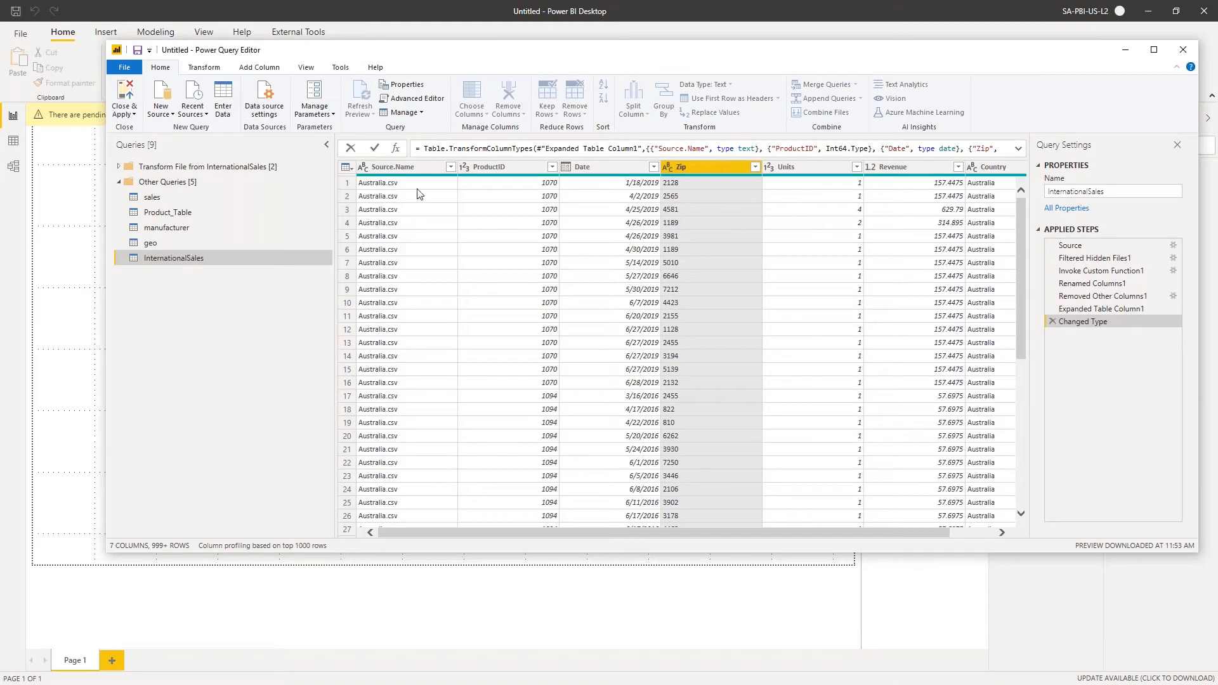
Remove the Source.Name column from the InternationalSales query
{"action": "left_click", "coordinate": [401, 166], "text": "ctrl"}
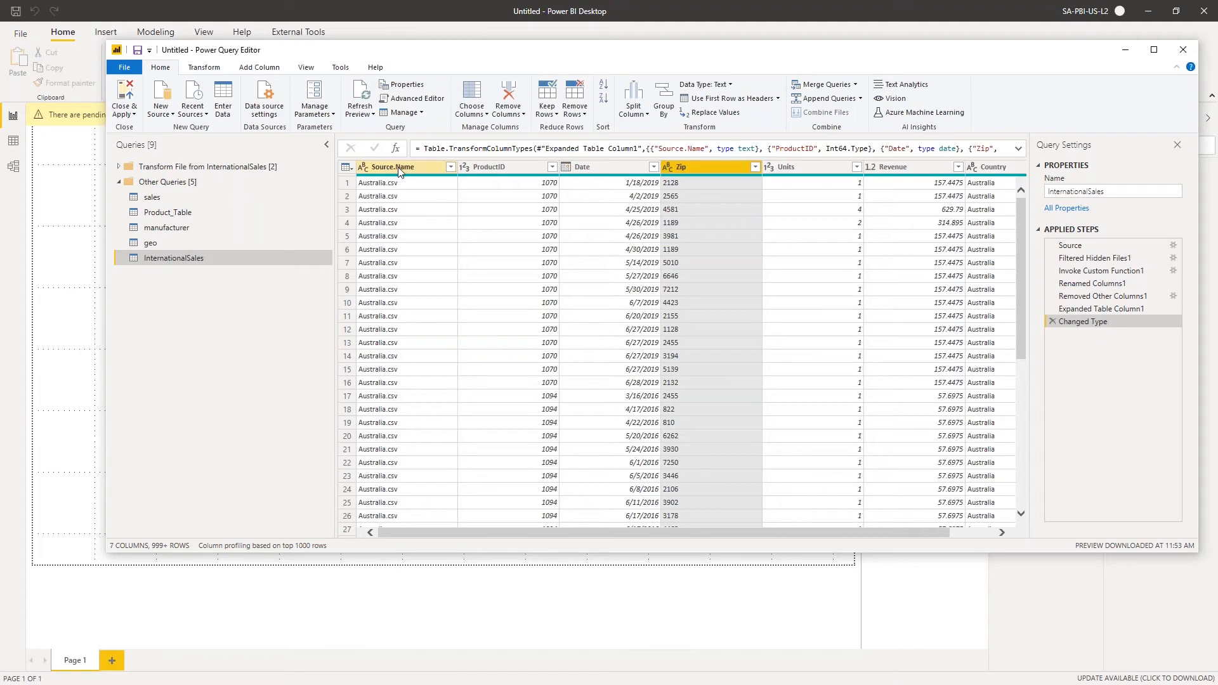
{"action": "left_click", "coordinate": [397, 167]}
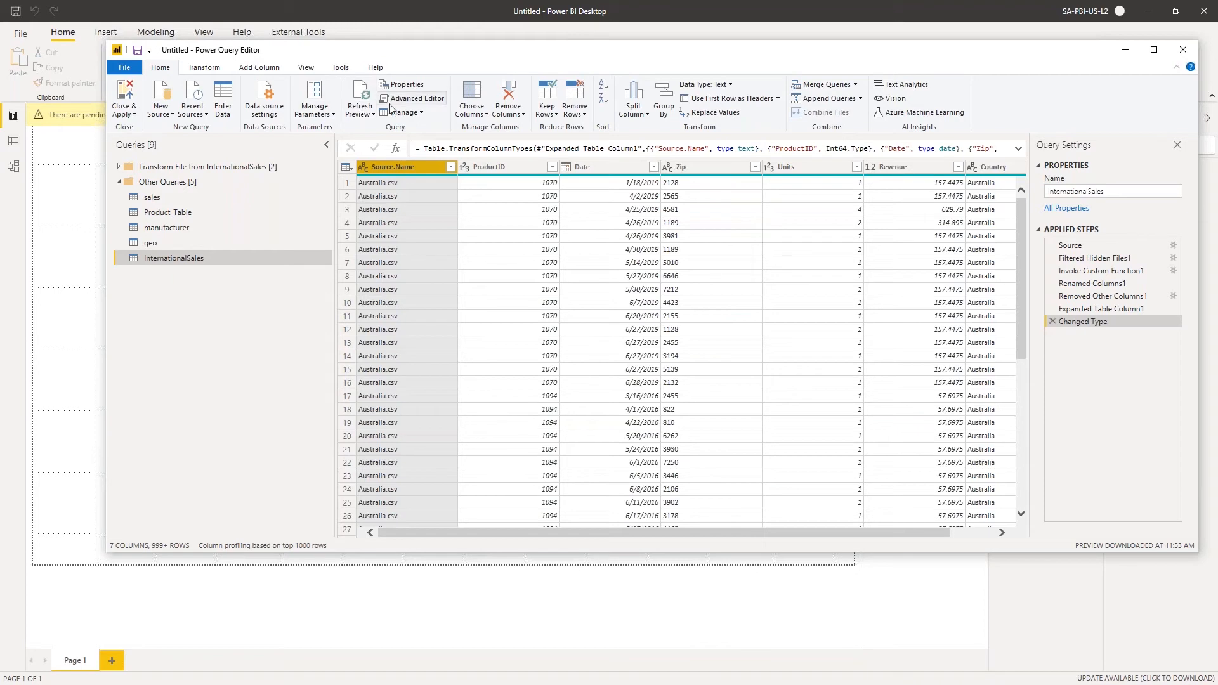
{"action": "left_click", "coordinate": [511, 114]}
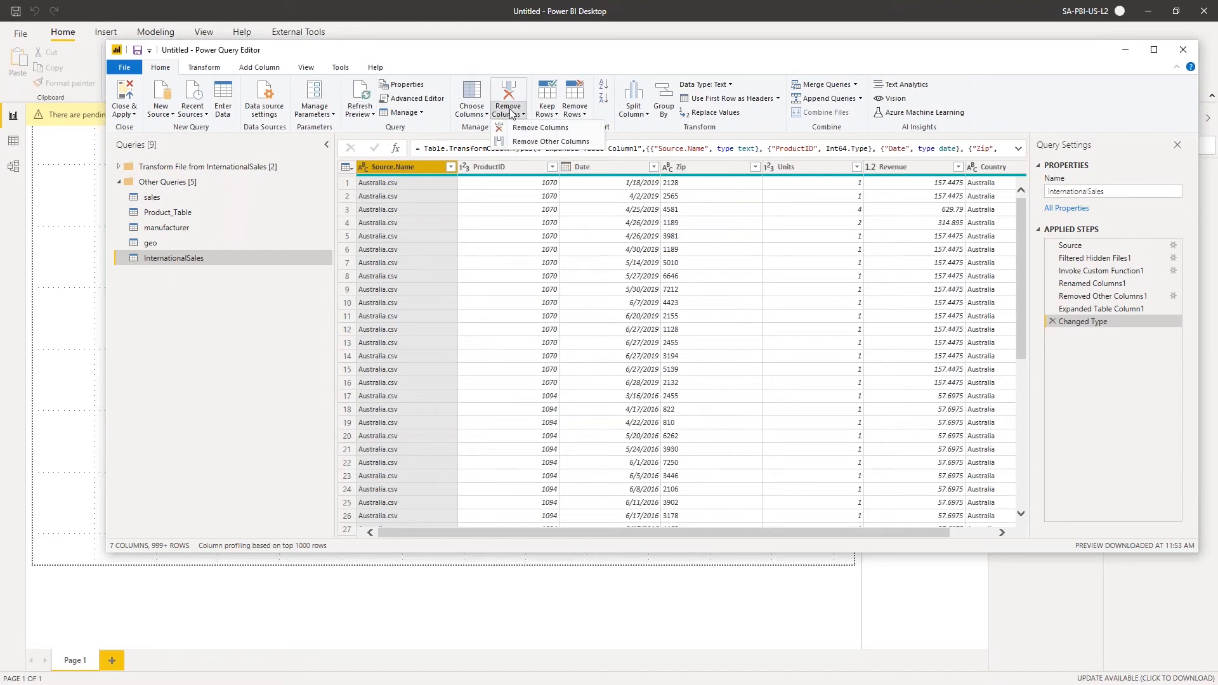
{"action": "left_click", "coordinate": [536, 128]}
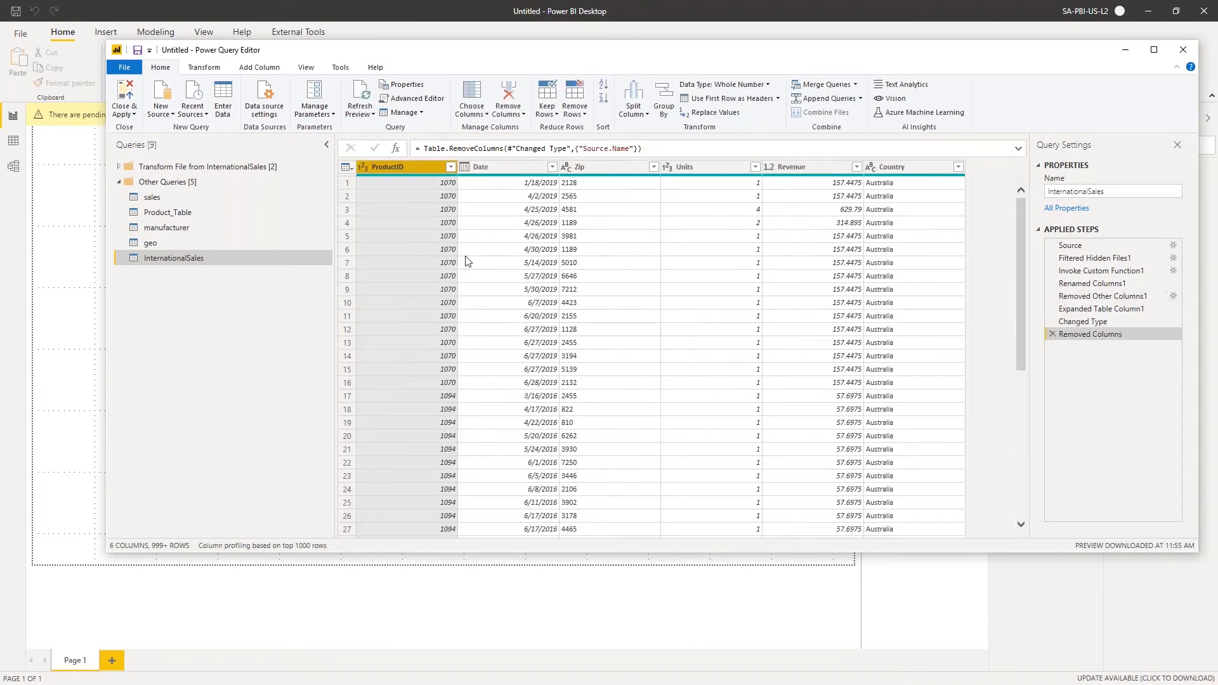
Maximize the Power Query Editor window and compare the InternationalSales data at the Changed Type and Removed Columns steps
{"action": "left_click", "coordinate": [1066, 323]}
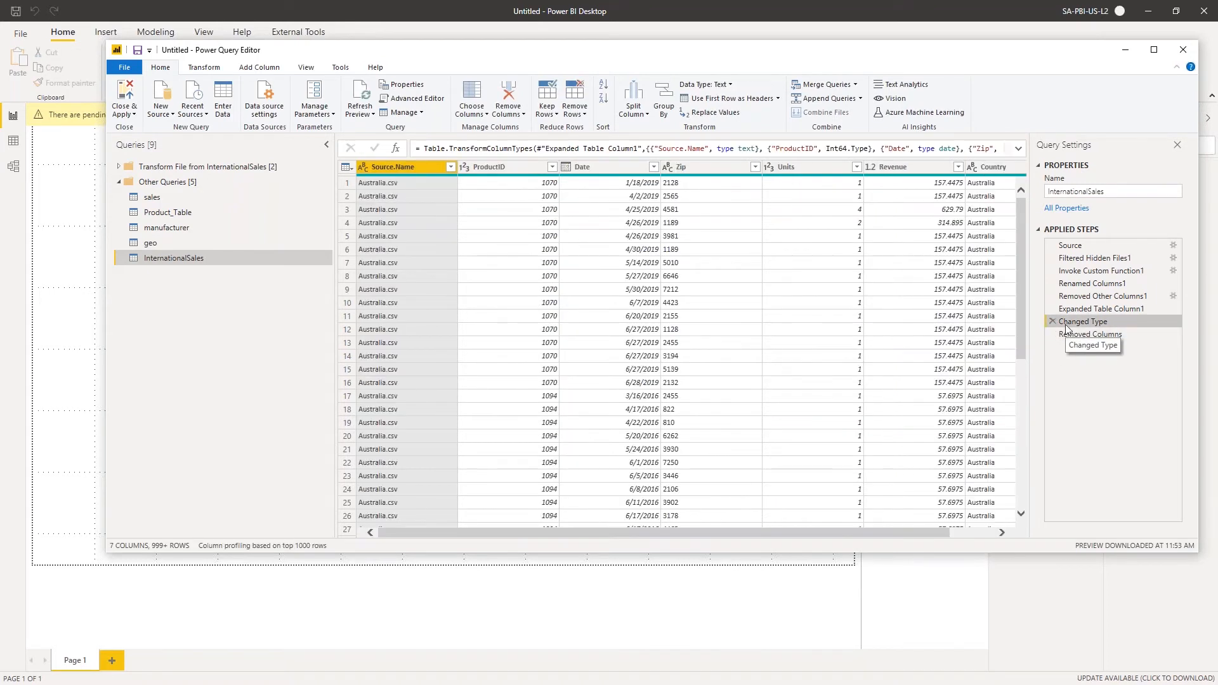
{"action": "left_click", "coordinate": [1154, 49]}
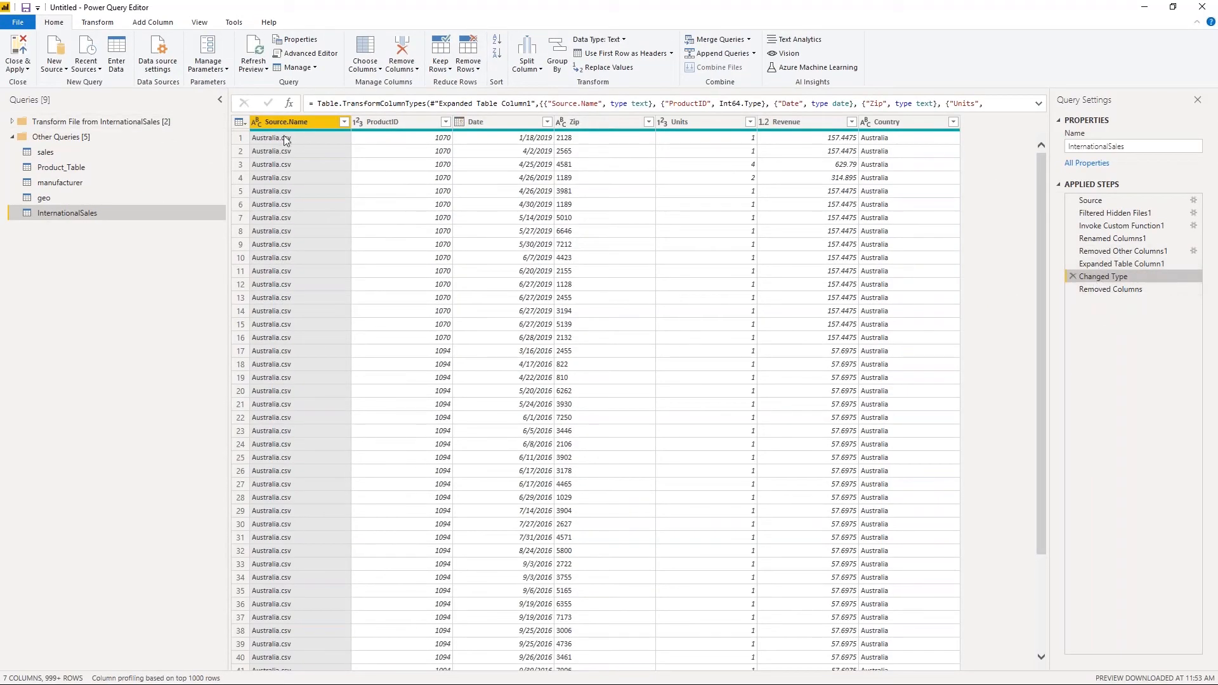
{"action": "left_click", "coordinate": [1110, 289]}
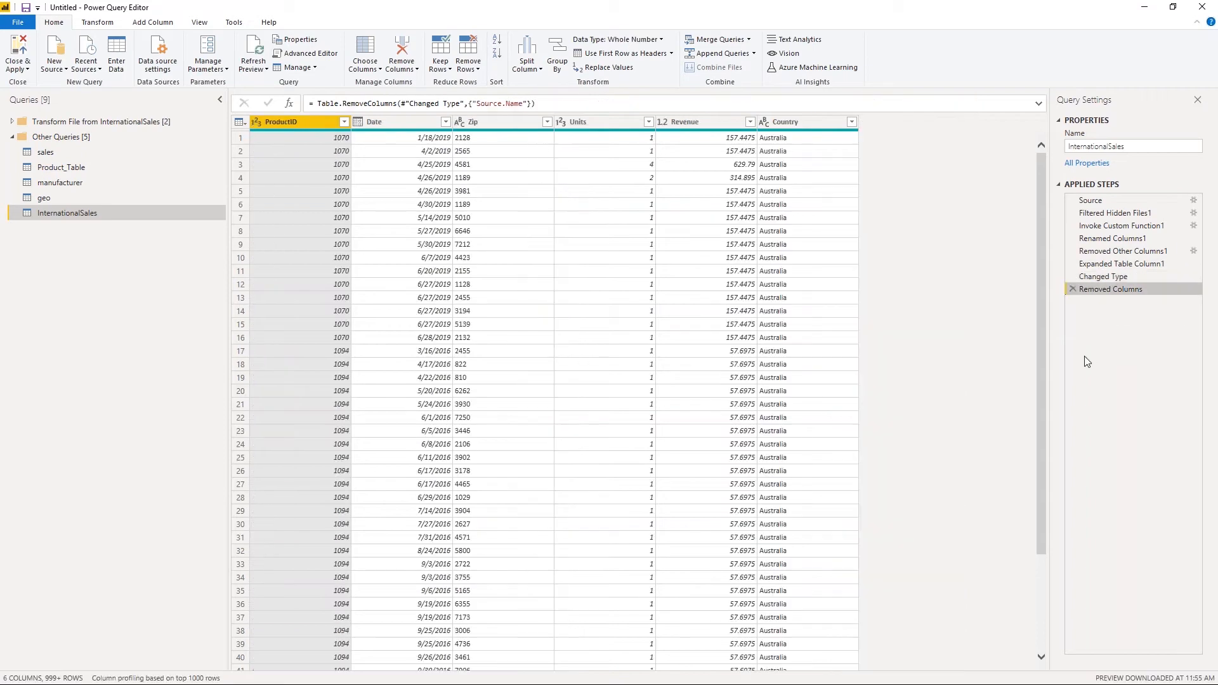
Delete the Removed Columns step from InternationalSales and remove the Source.Name column again
{"action": "left_click", "coordinate": [1072, 289]}
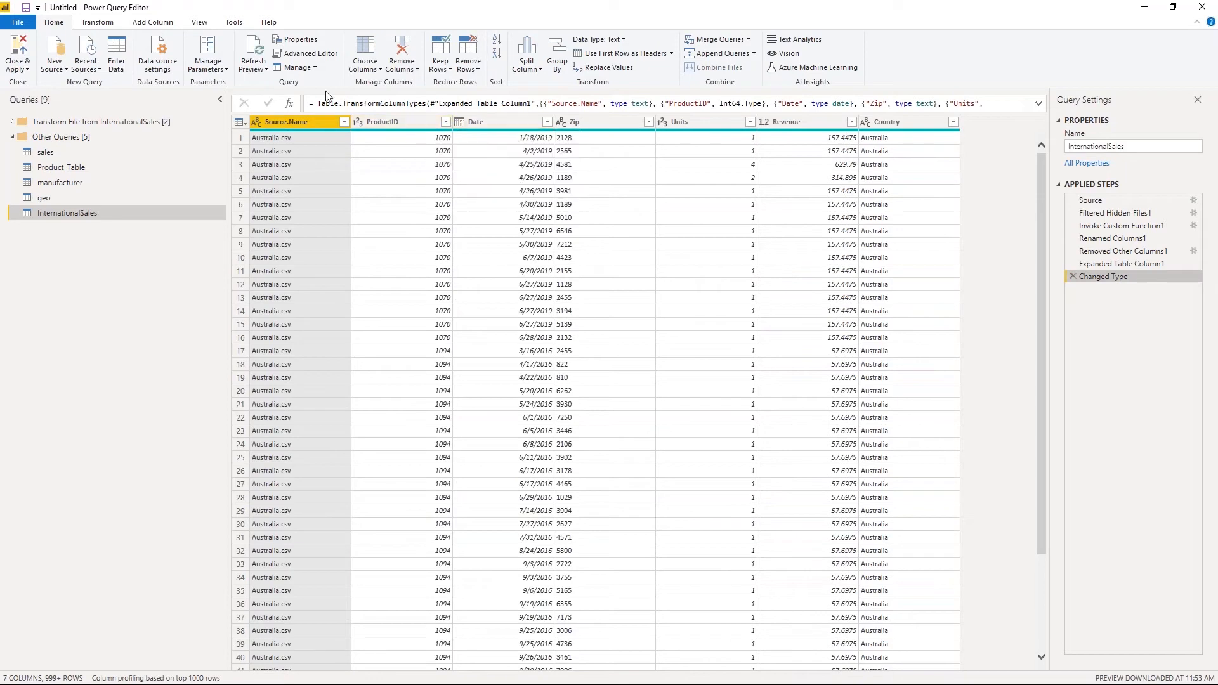
{"action": "right_click", "coordinate": [293, 123]}
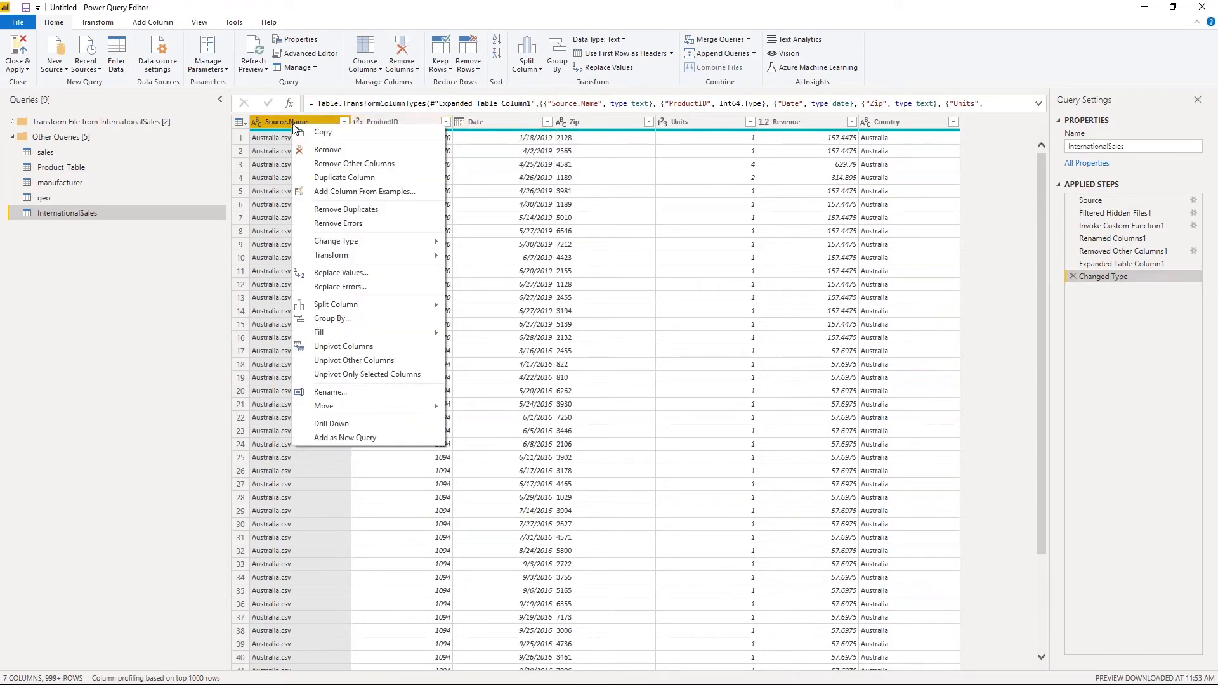
{"action": "left_click", "coordinate": [322, 154]}
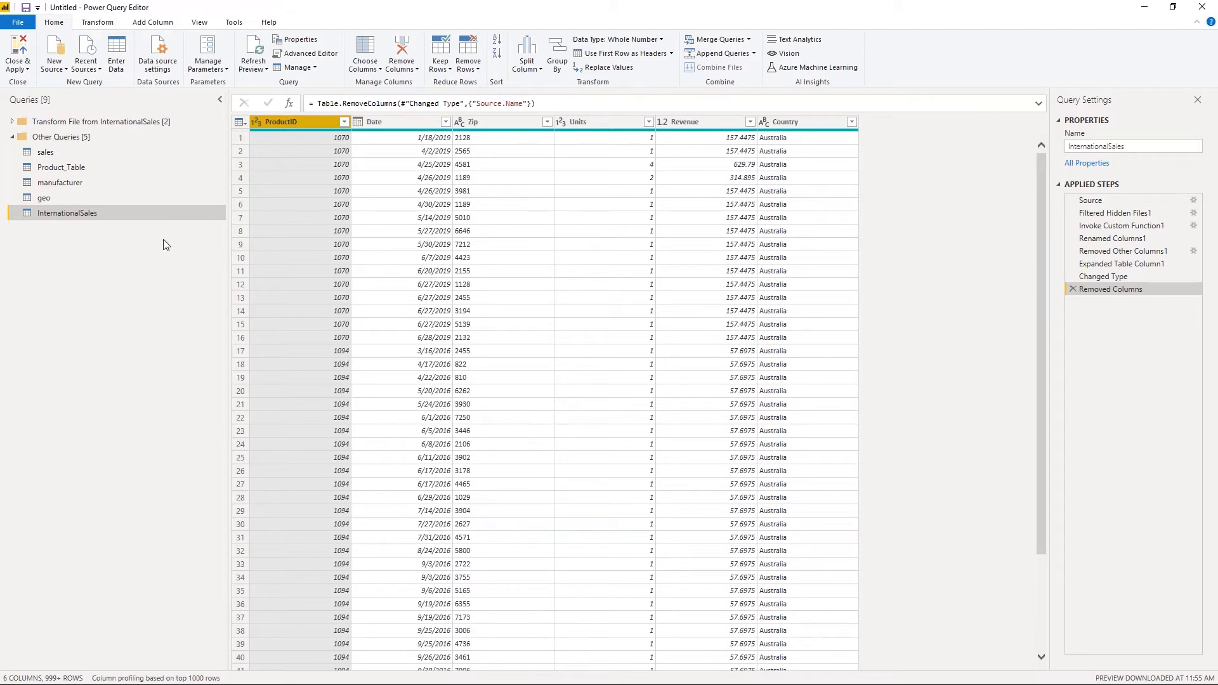
Look at the helper queries in the Transform File from InternationalSales group, and collapse the group again
{"action": "left_click", "coordinate": [43, 119]}
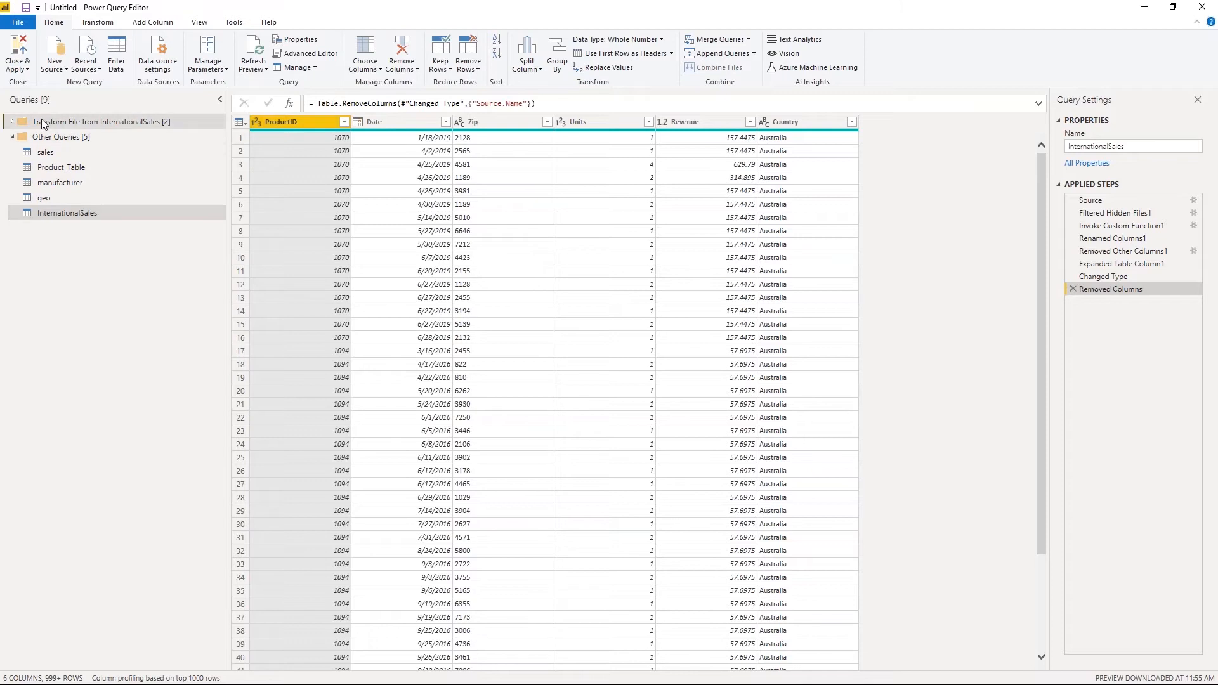
{"action": "left_click", "coordinate": [13, 122]}
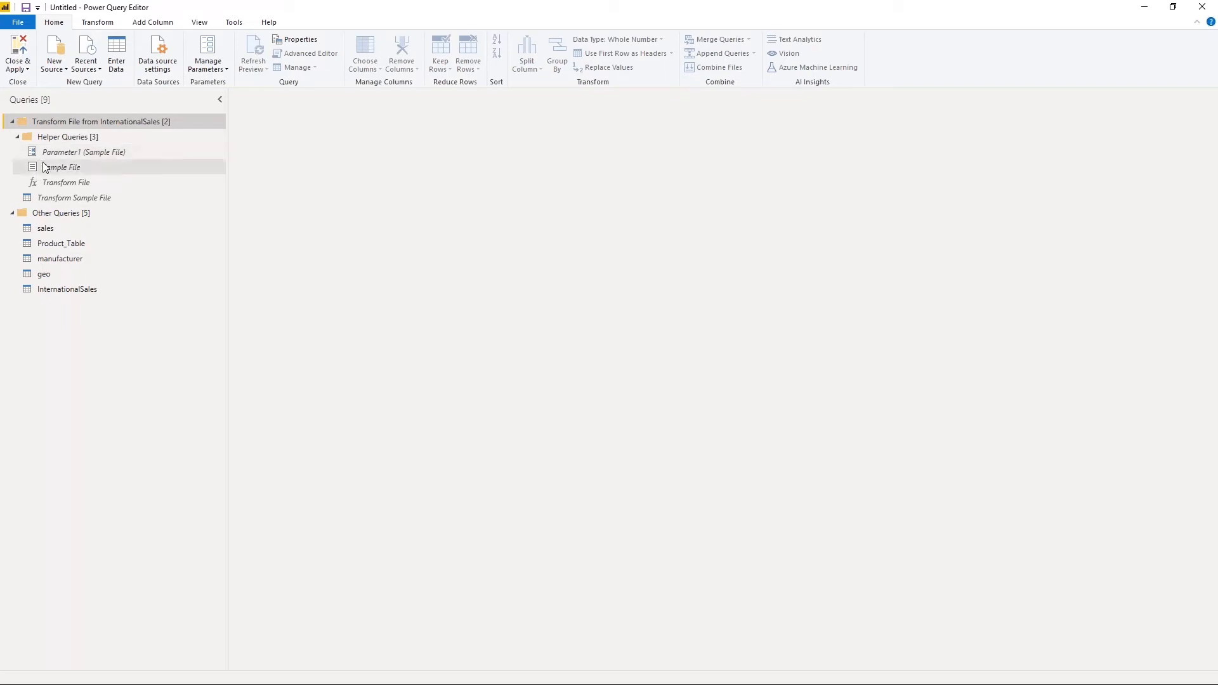
{"action": "left_click", "coordinate": [12, 122]}
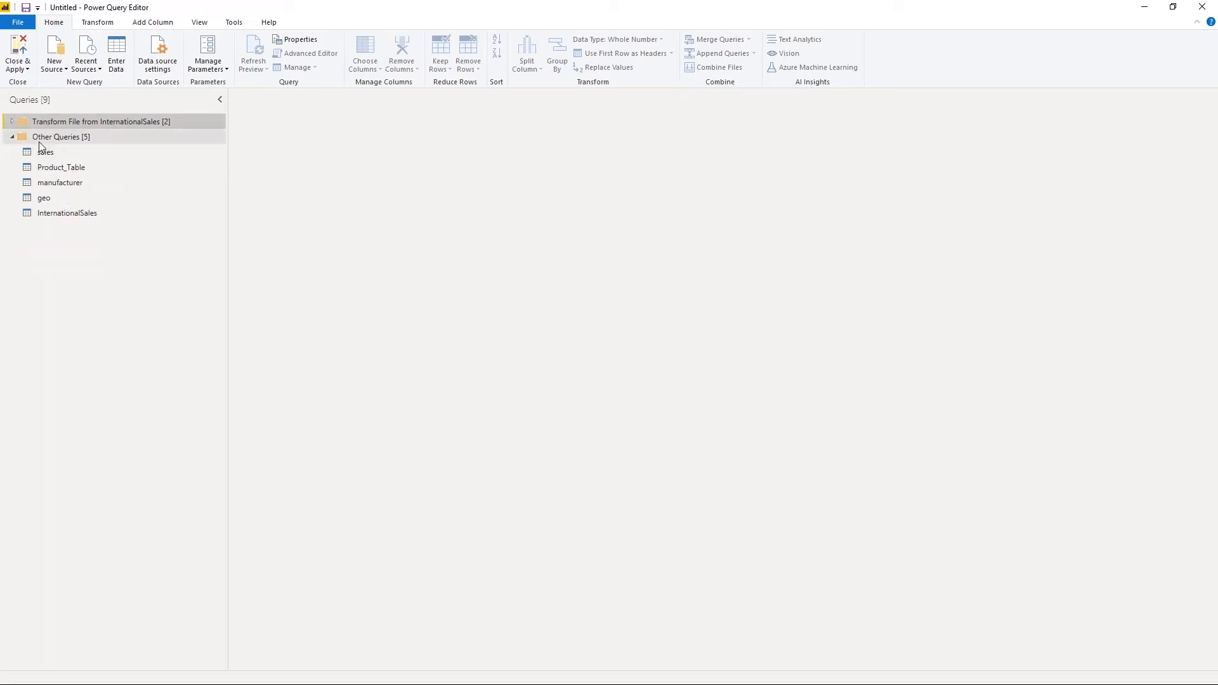
Rename the sales query as Sales, with a capital S
{"action": "left_click", "coordinate": [52, 153]}
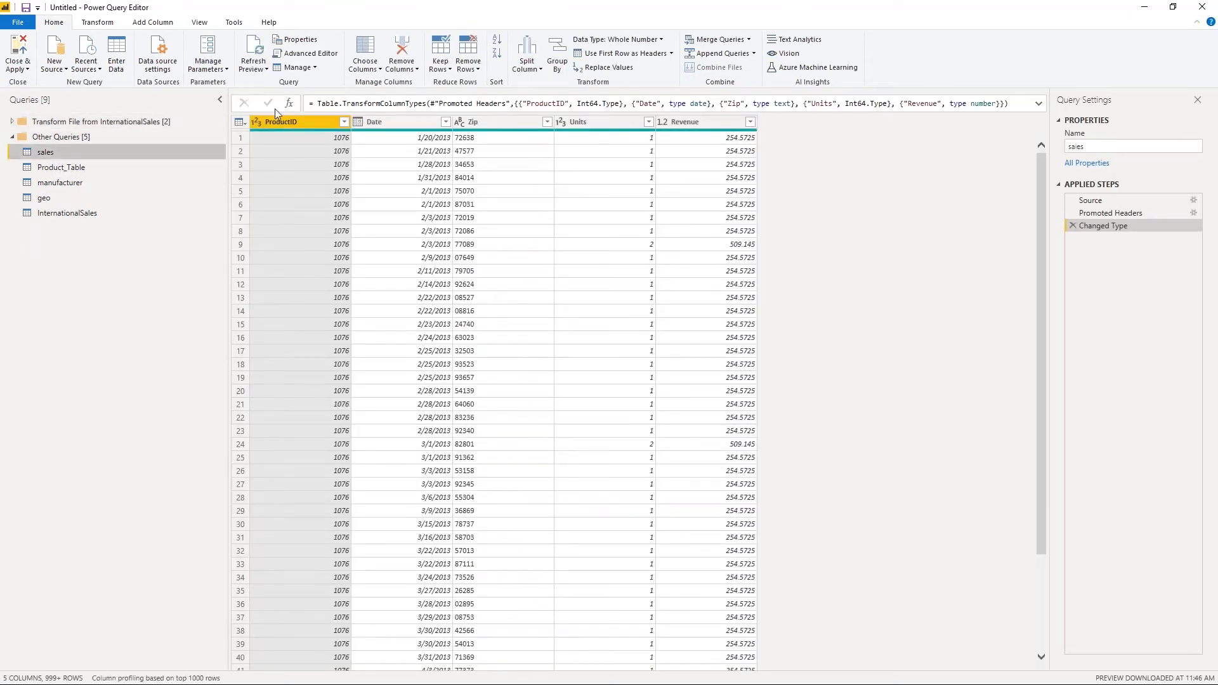
{"action": "left_click", "coordinate": [200, 23]}
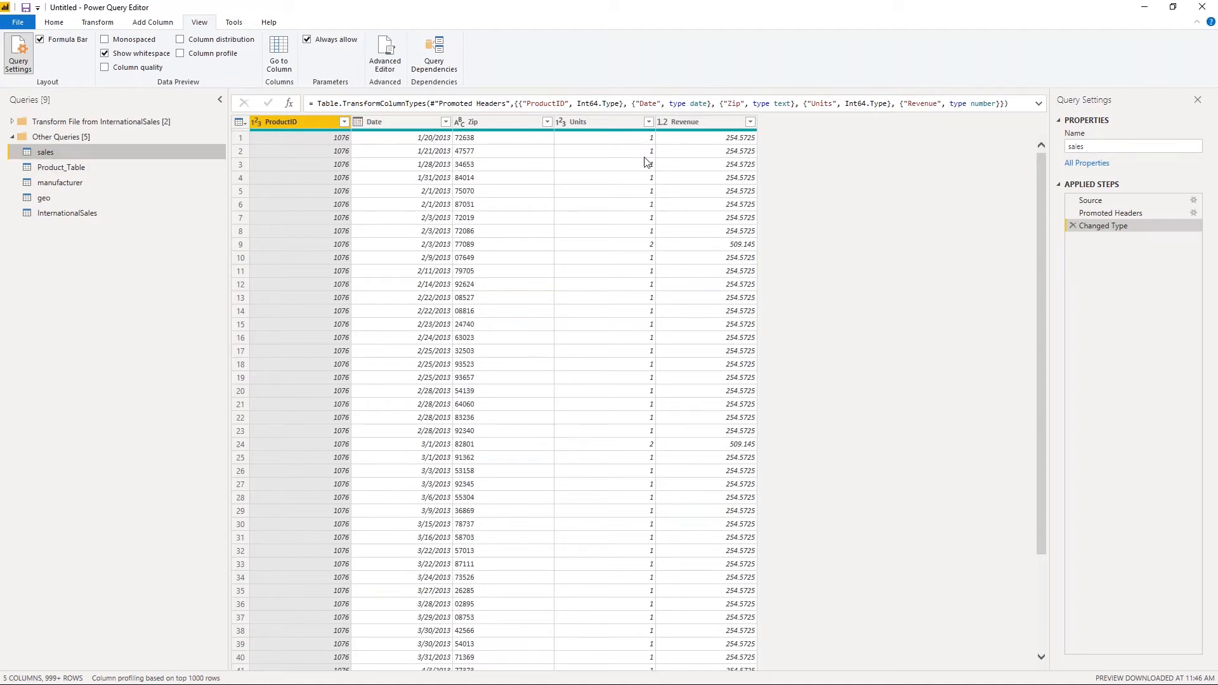
{"action": "left_click", "coordinate": [1096, 146]}
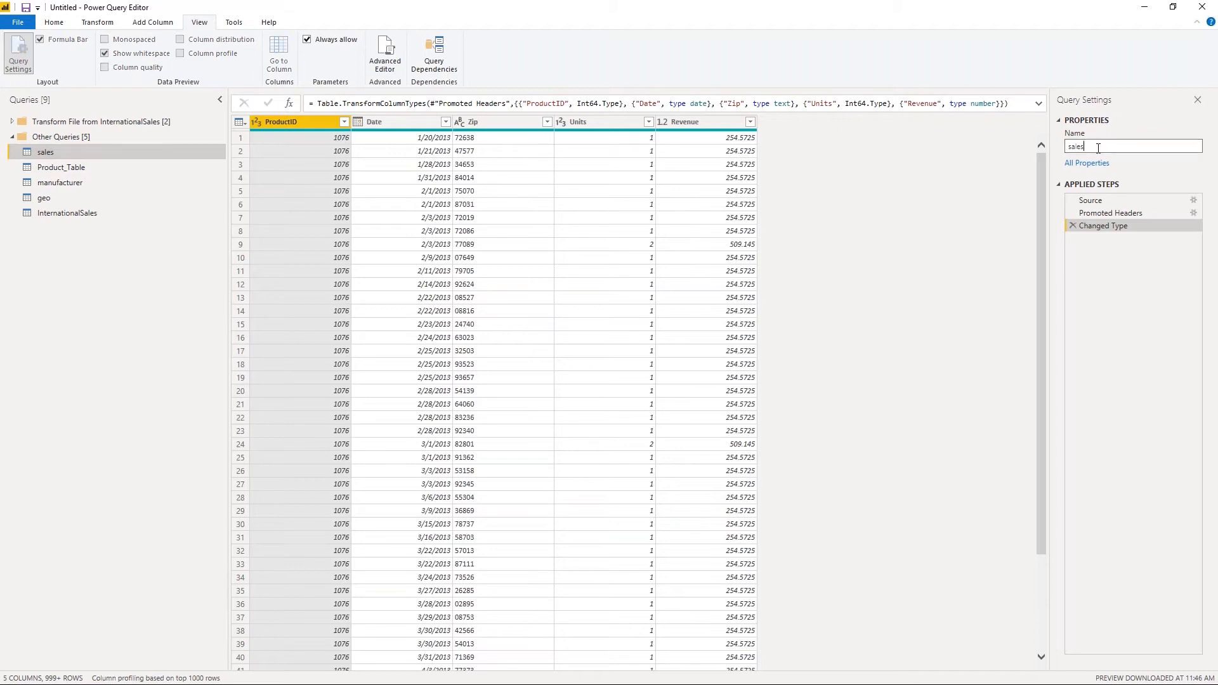
{"action": "key", "text": "Delete"}
{"action": "type", "text": "S"}
{"action": "key", "text": "Return"}
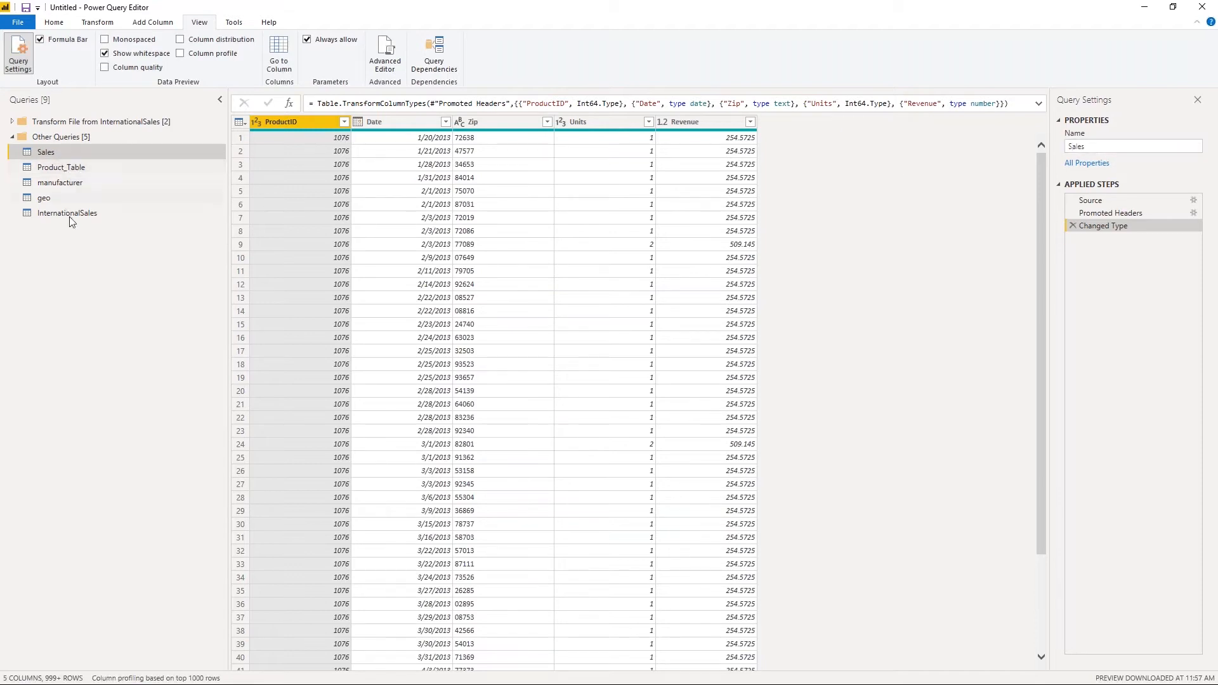
Rename the Product_Table query as Product
{"action": "left_click", "coordinate": [86, 168]}
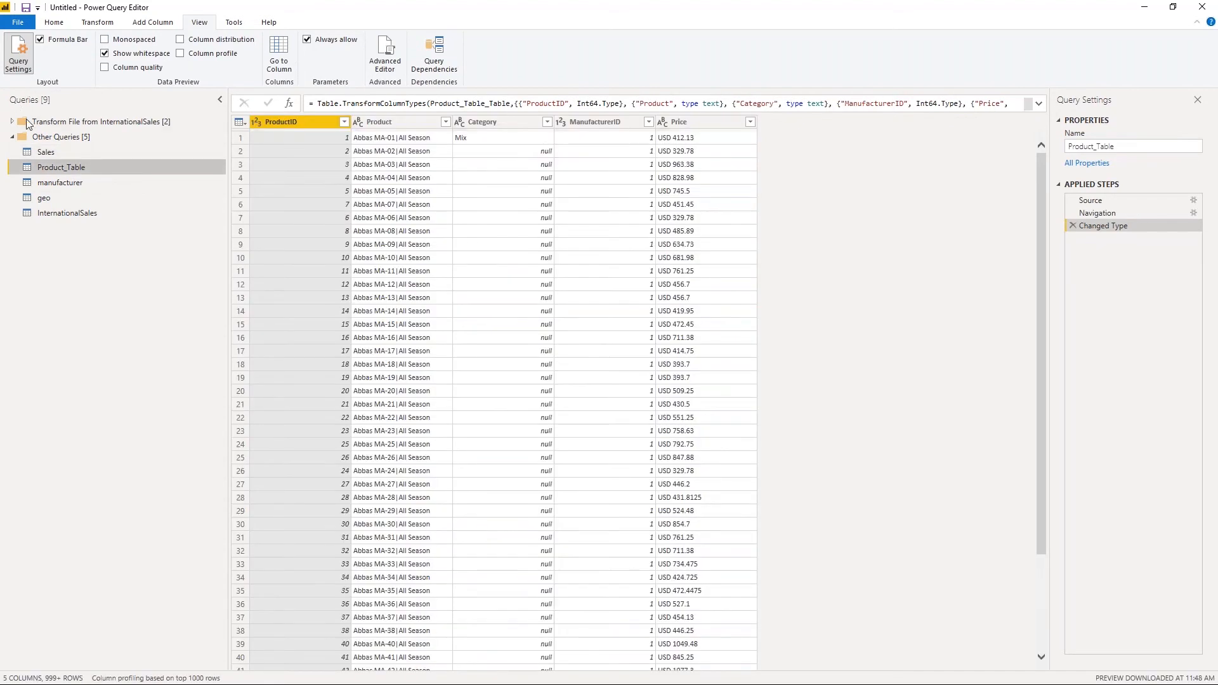
{"action": "left_click", "coordinate": [1118, 144]}
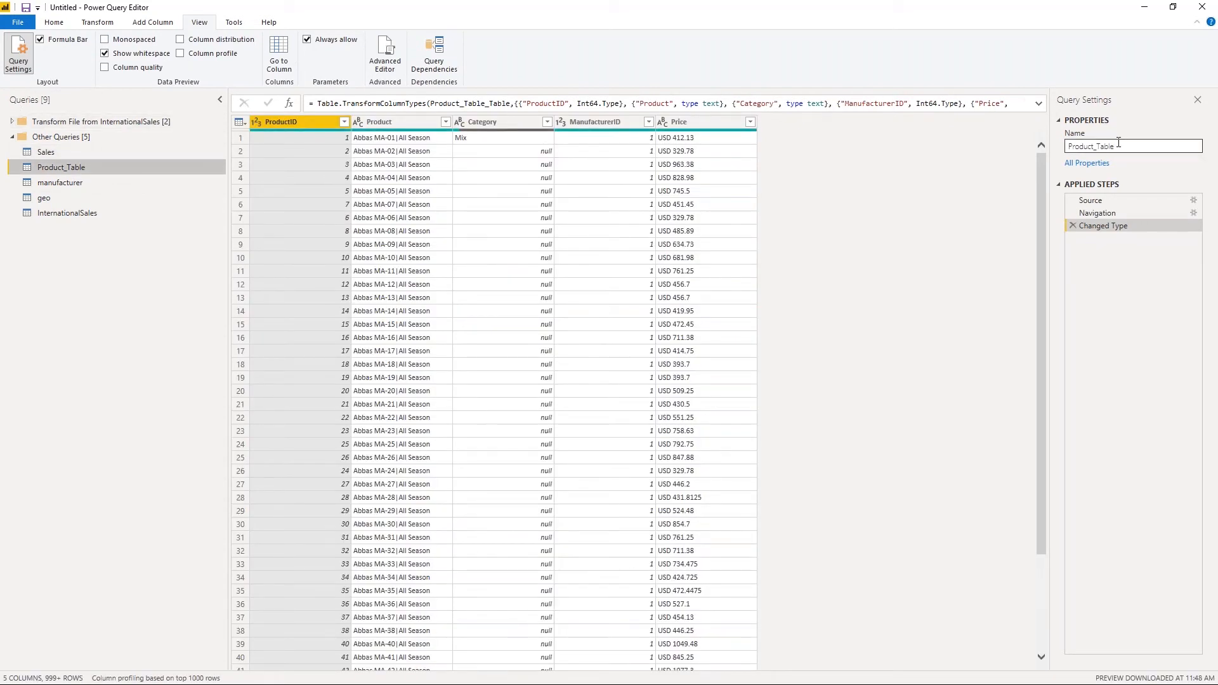
{"action": "left_click_drag", "start_coordinate": [1124, 144], "coordinate": [1045, 146]}
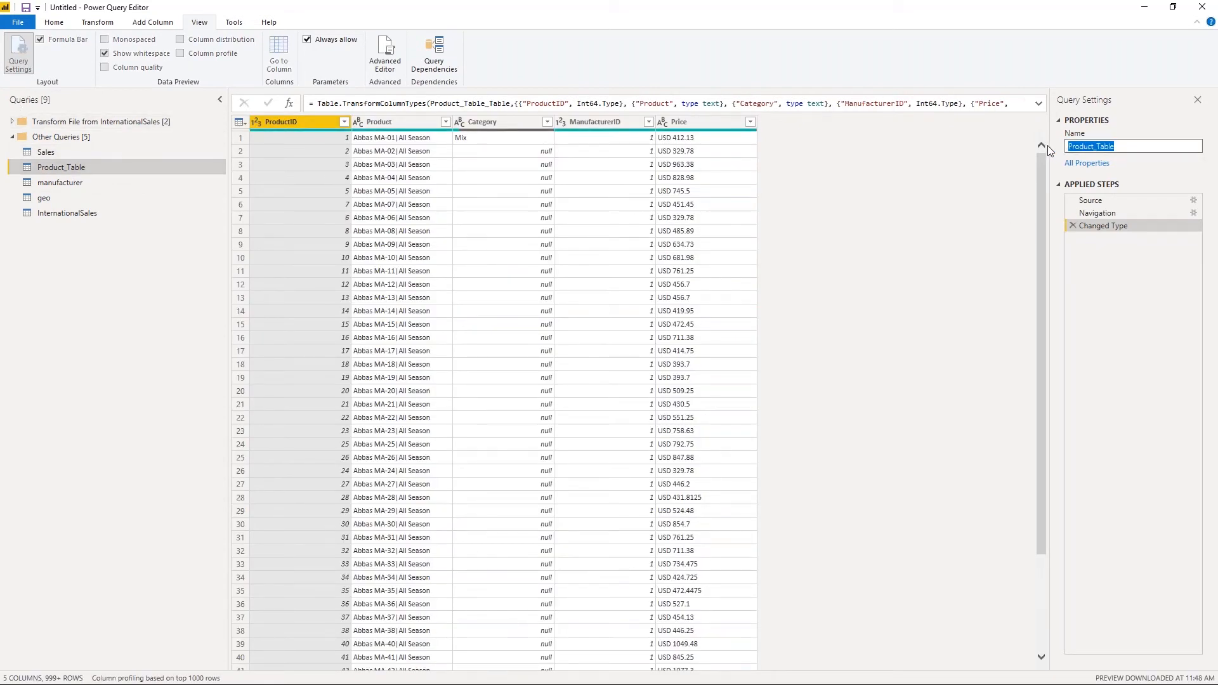
{"action": "type", "text": "Product"}
{"action": "key", "text": "Return"}
Rename the manufacturer query as Manufacturer, with a capital M
{"action": "left_click", "coordinate": [84, 184]}
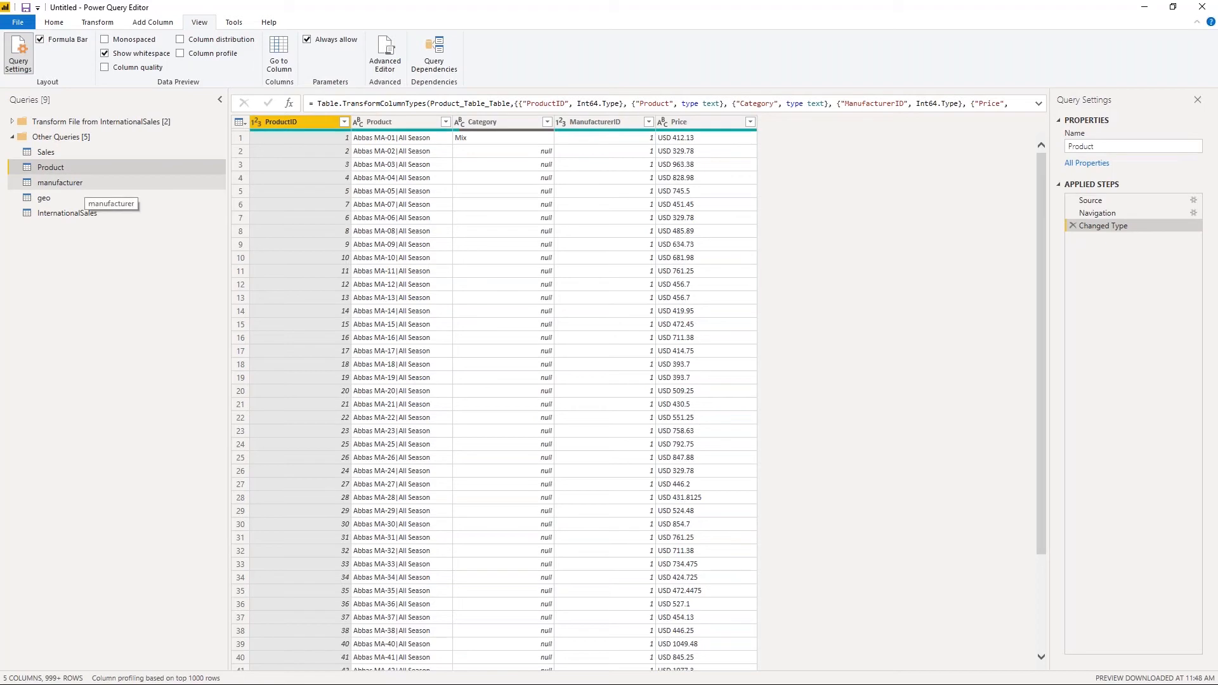
{"action": "left_click", "coordinate": [74, 184]}
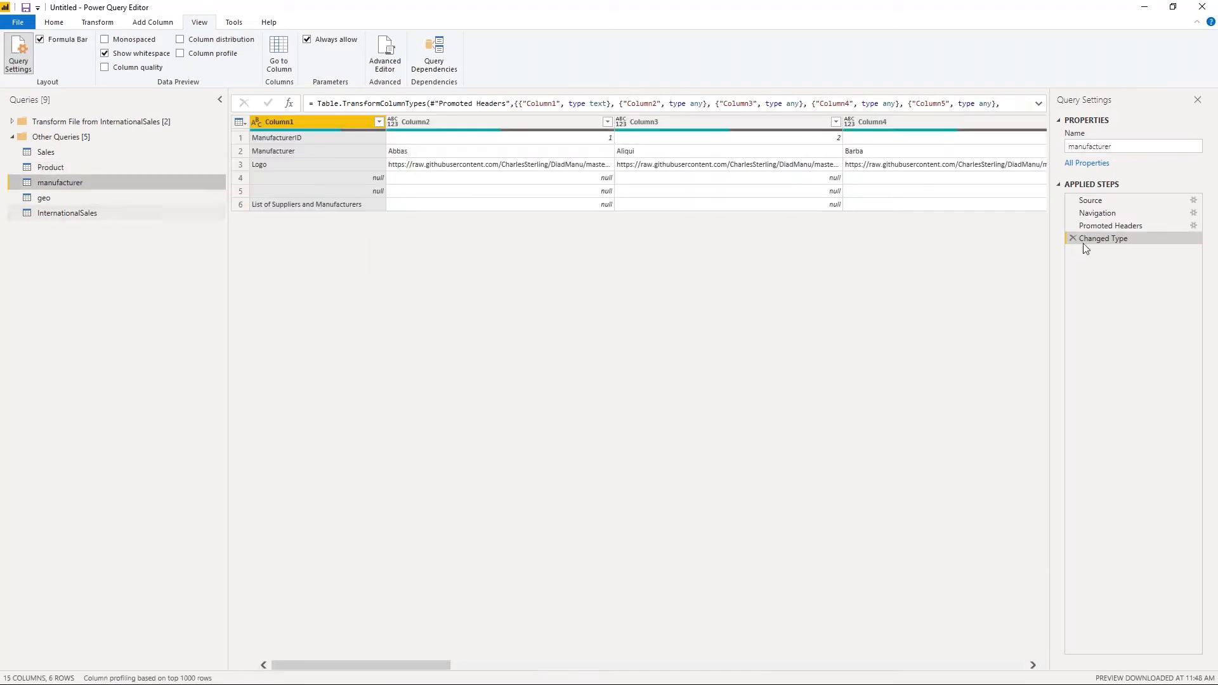
{"action": "left_click", "coordinate": [1070, 147]}
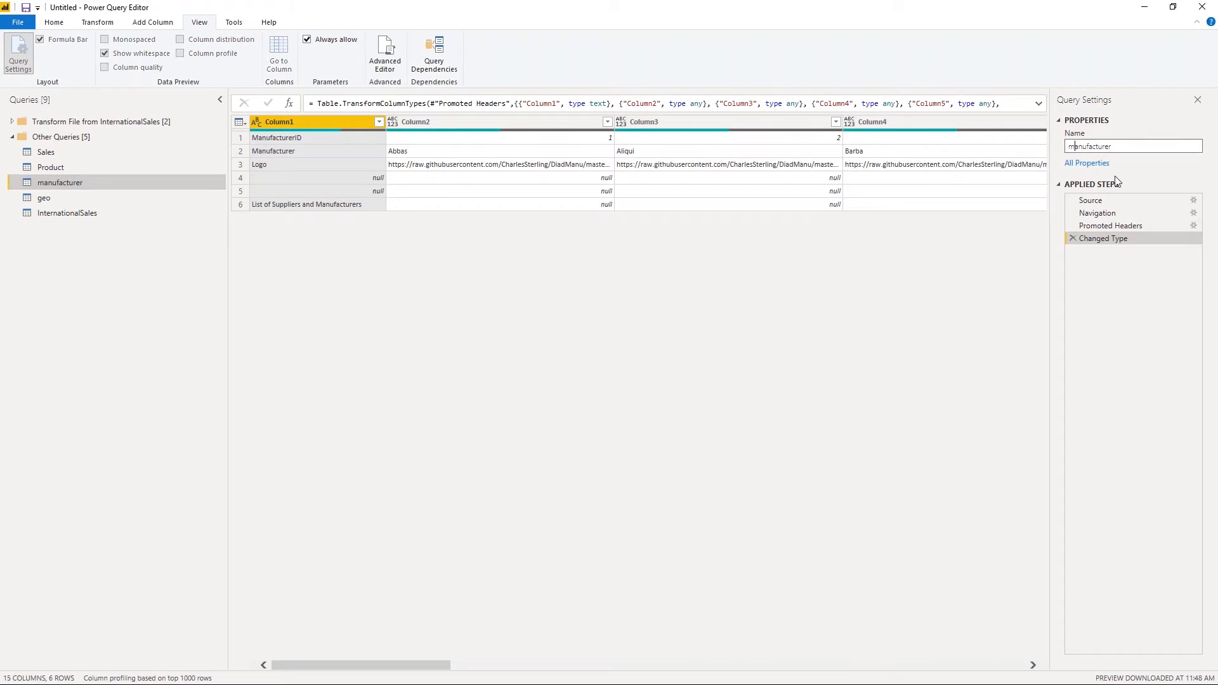
{"action": "key", "text": "BackSpace"}
{"action": "type", "text": "M"}
Rename the geo query as Geography
{"action": "left_click", "coordinate": [44, 199]}
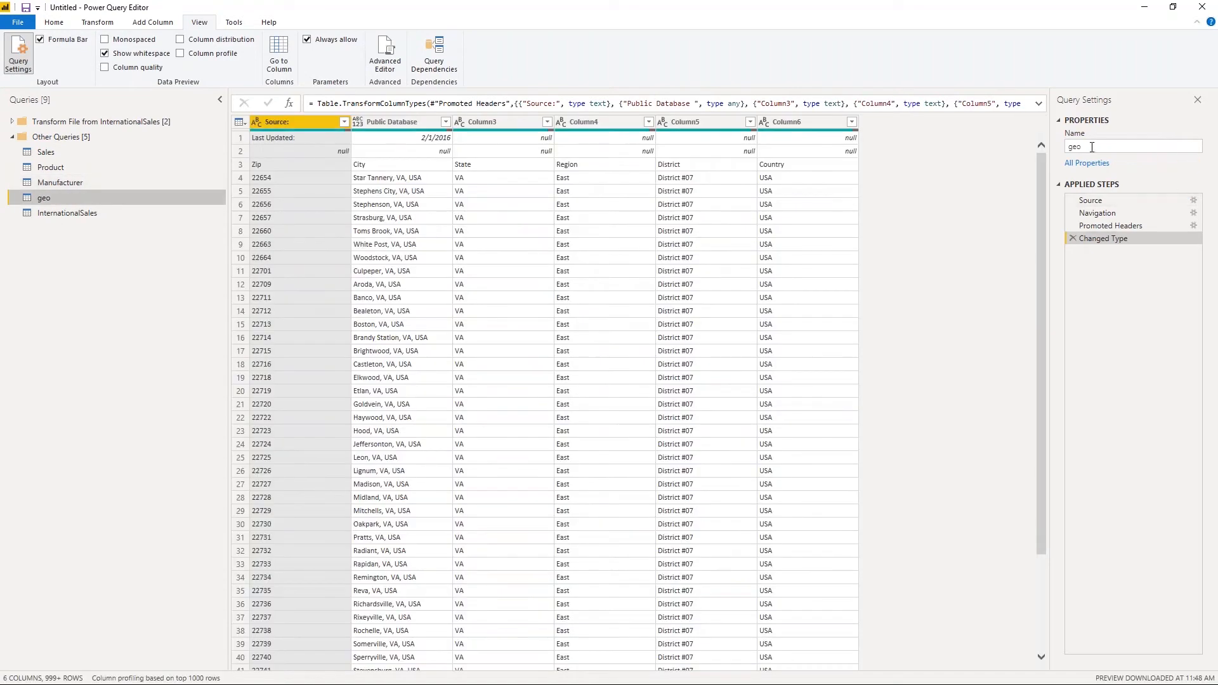
{"action": "double_click", "coordinate": [1071, 147]}
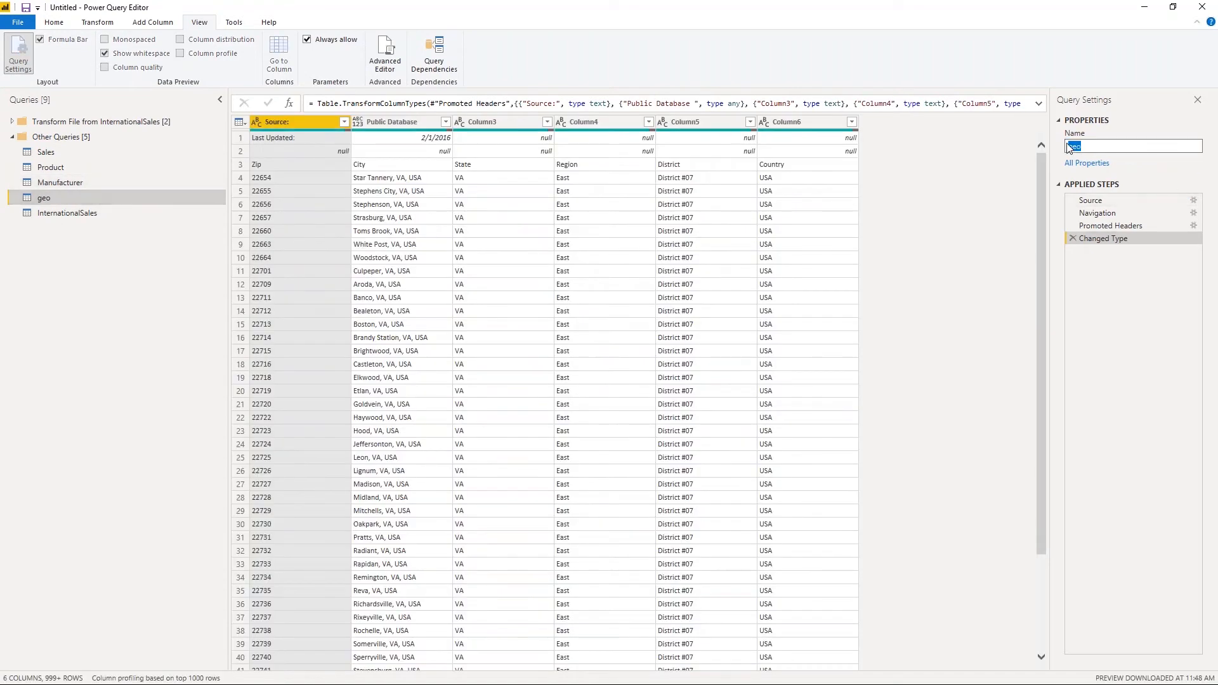
{"action": "type", "text": "Geography"}
{"action": "key", "text": "Return"}
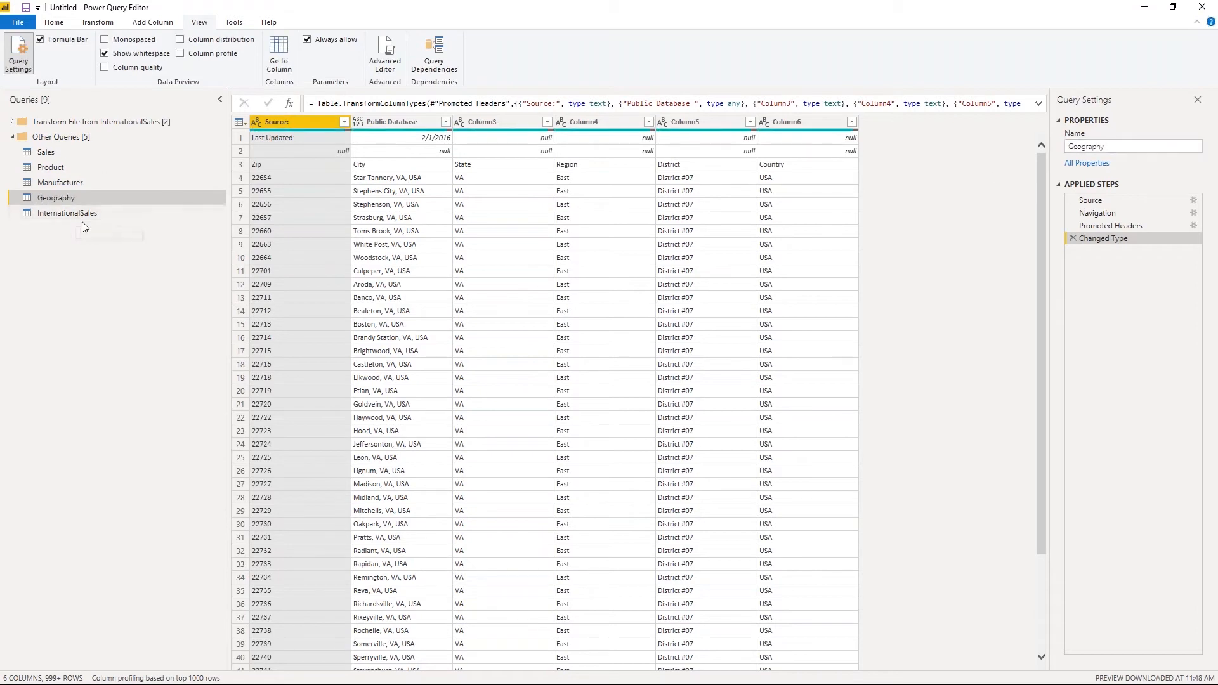
Rename the InternationalSales query as International Sales, with a space between the words
{"action": "left_click", "coordinate": [81, 215]}
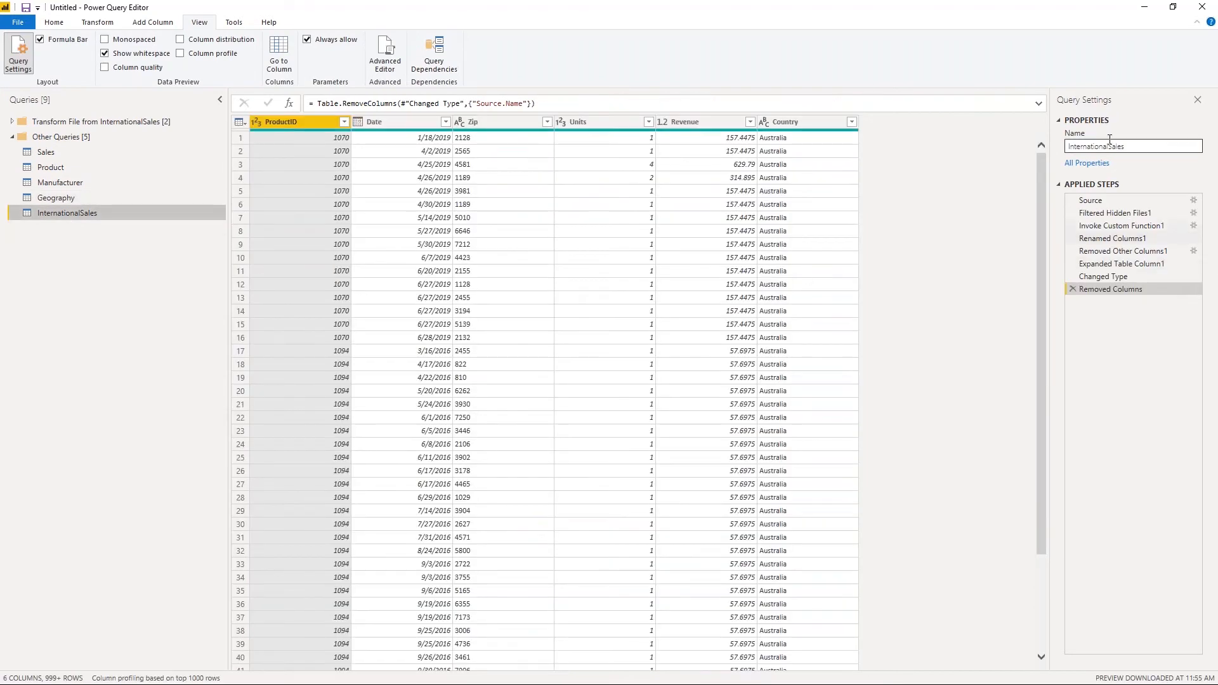
{"action": "left_click", "coordinate": [1110, 147]}
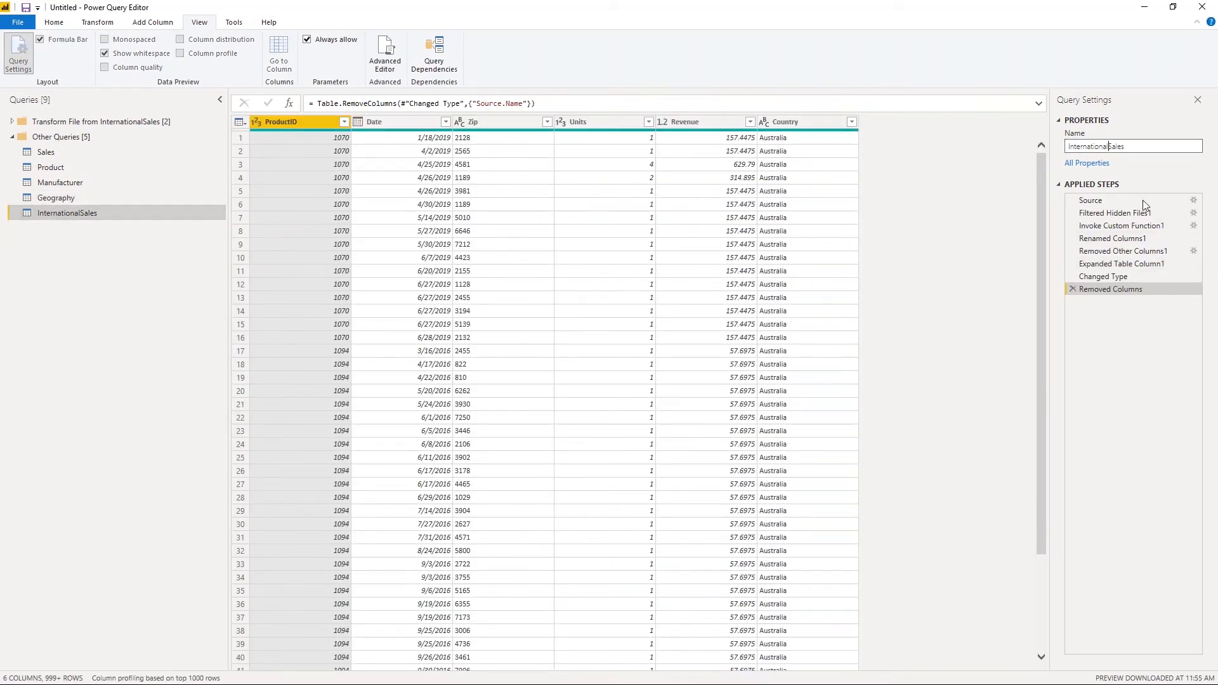
{"action": "left_click", "coordinate": [1140, 149]}
{"action": "key", "text": "Return"}
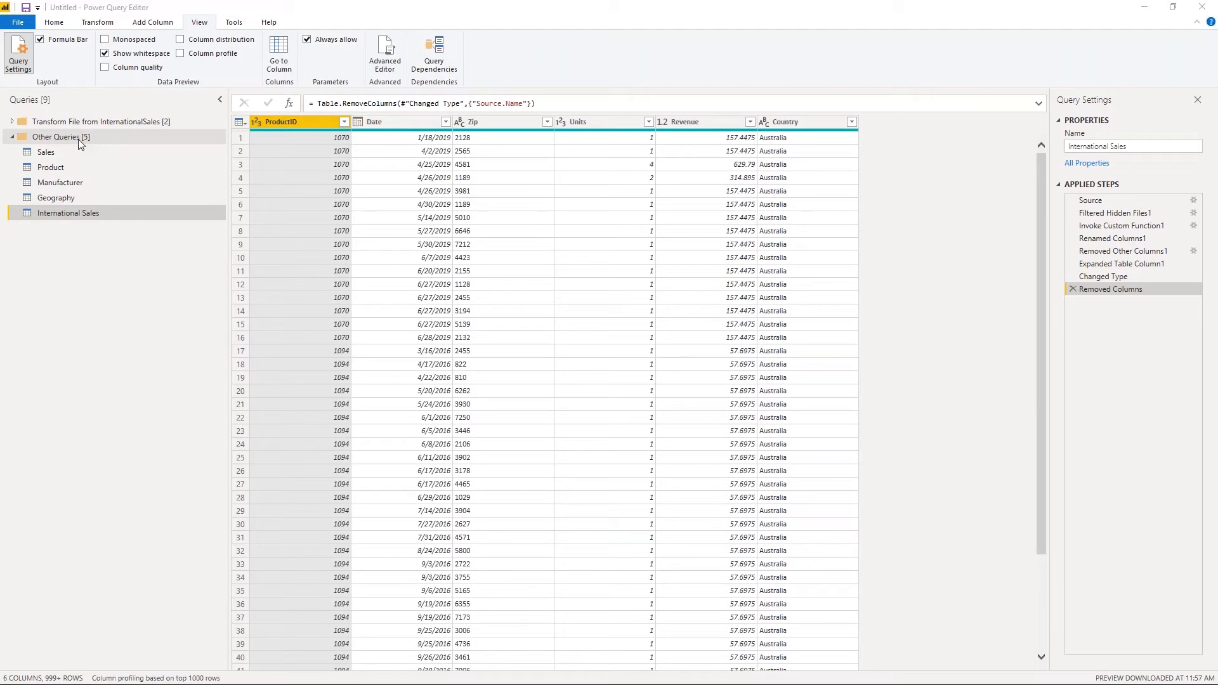
Fill the empty cells of the Product query's Category column down with the category values above them
{"action": "left_click", "coordinate": [44, 168]}
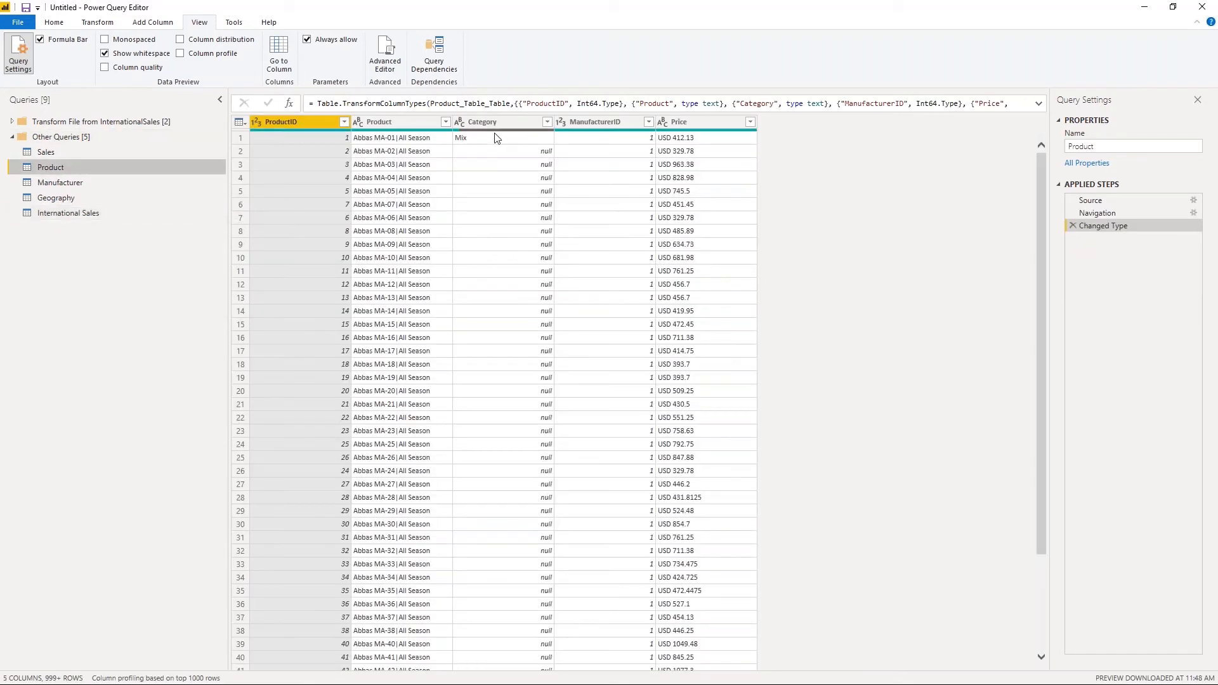
{"action": "scroll", "coordinate": [546, 320], "scroll_direction": "down", "scroll_amount": 10}
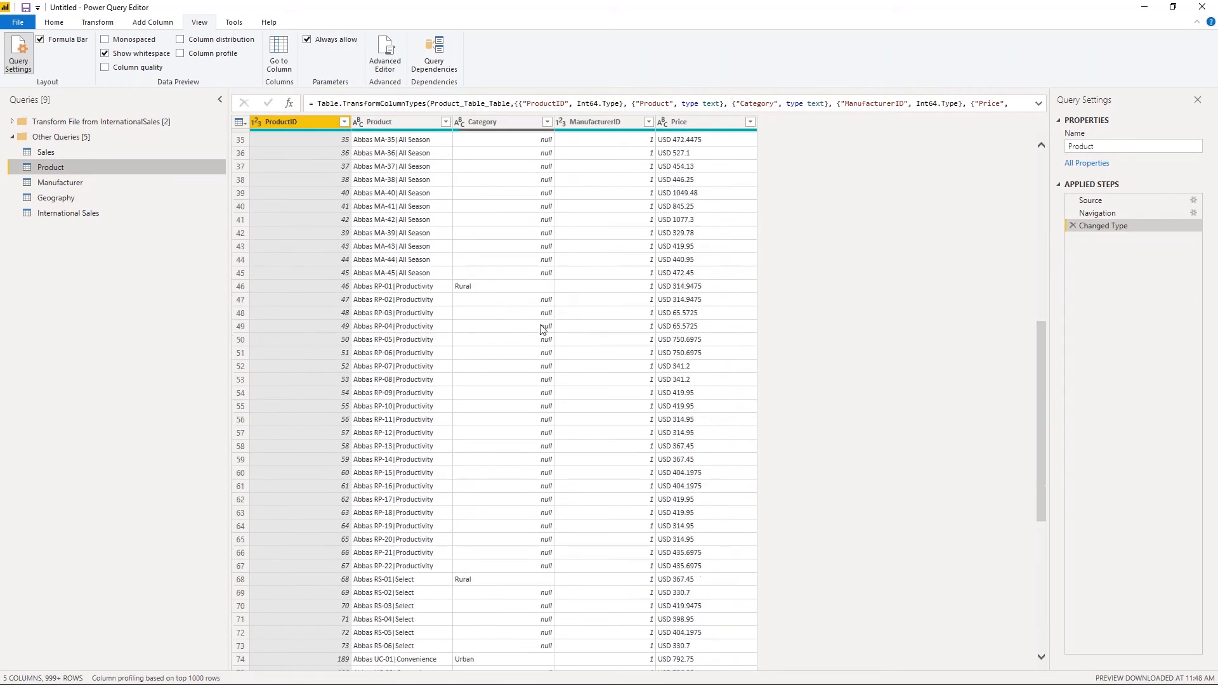
{"action": "scroll", "coordinate": [543, 327], "scroll_direction": "up", "scroll_amount": 10}
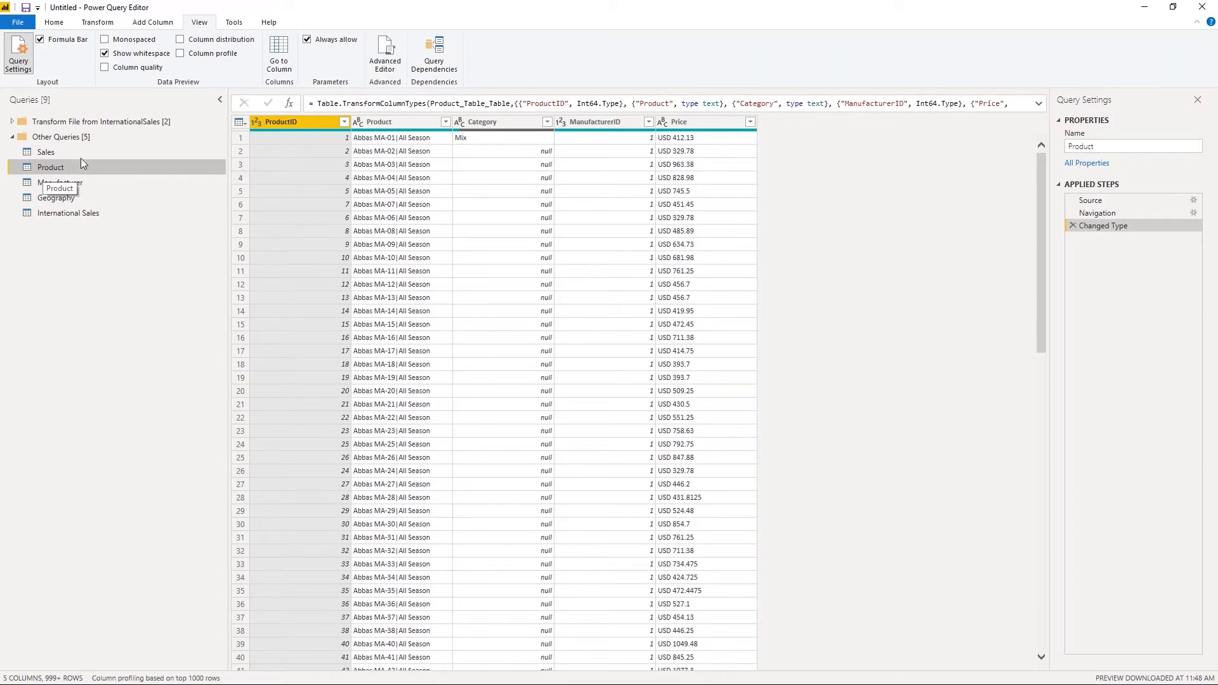
{"action": "left_click", "coordinate": [496, 123]}
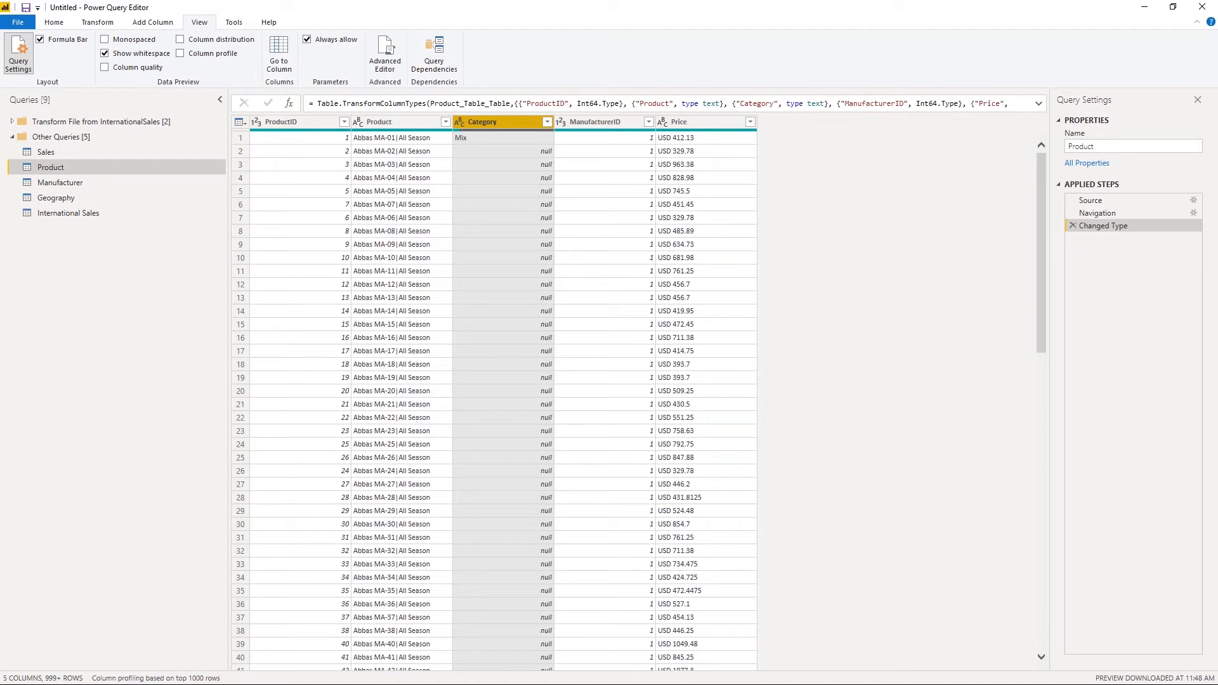
{"action": "left_click", "coordinate": [97, 22]}
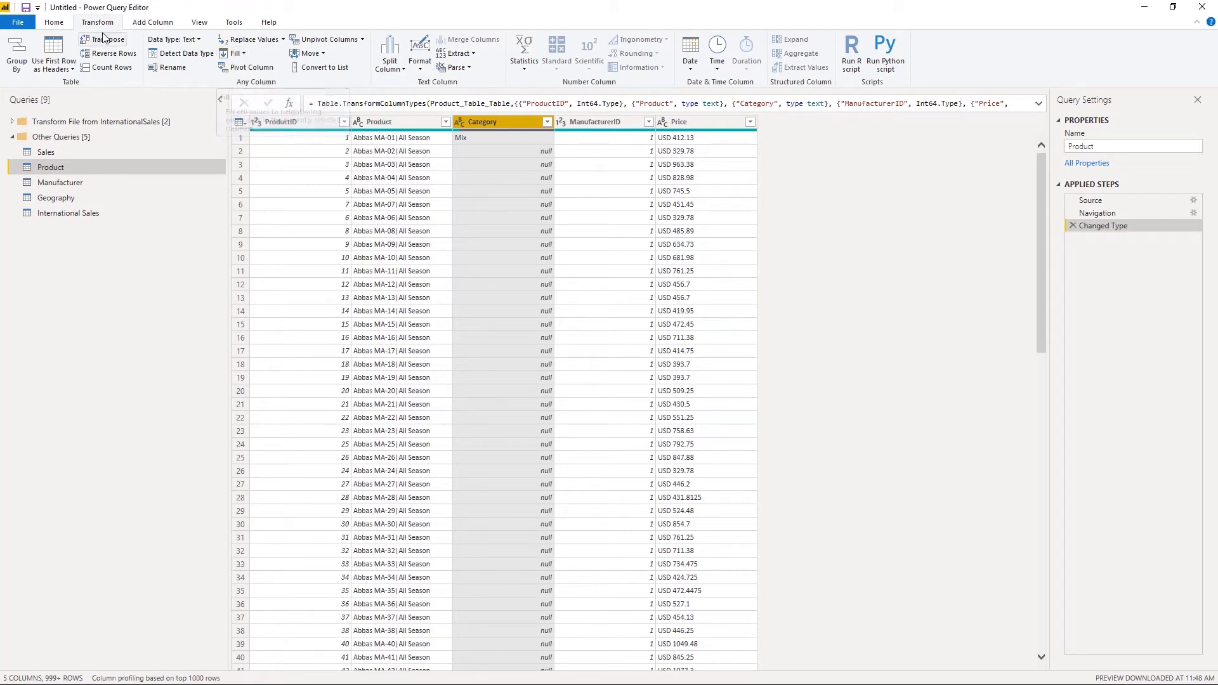
{"action": "left_click", "coordinate": [241, 58]}
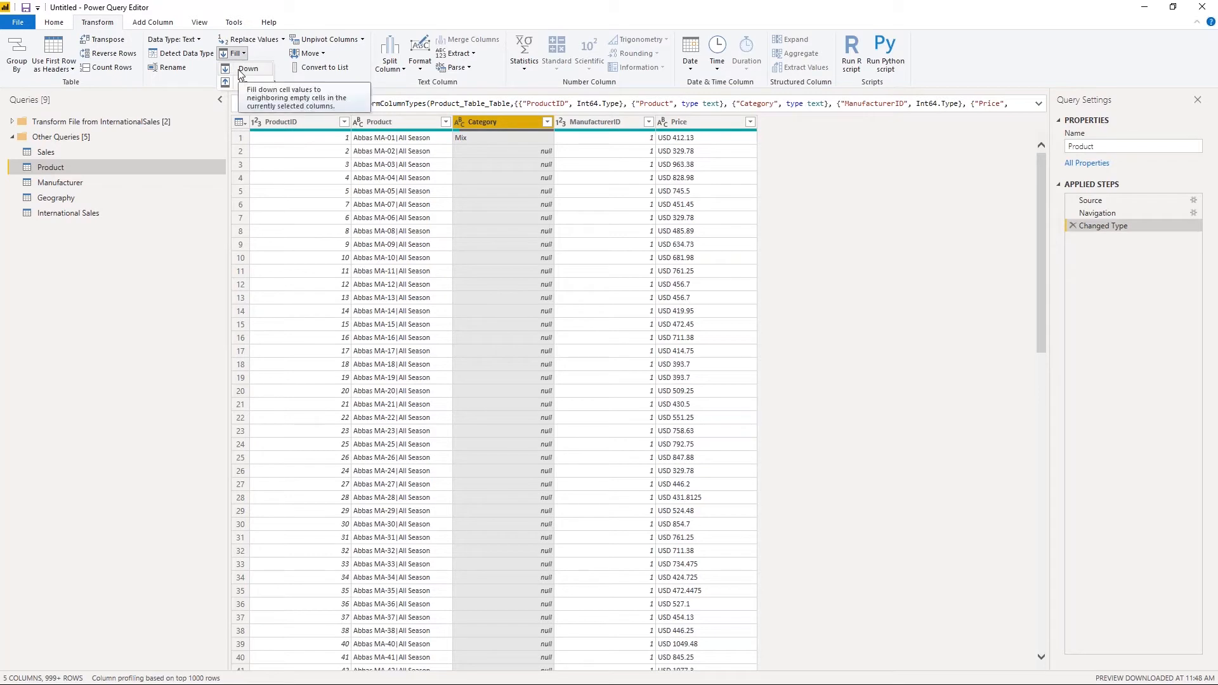
{"action": "left_click", "coordinate": [241, 70]}
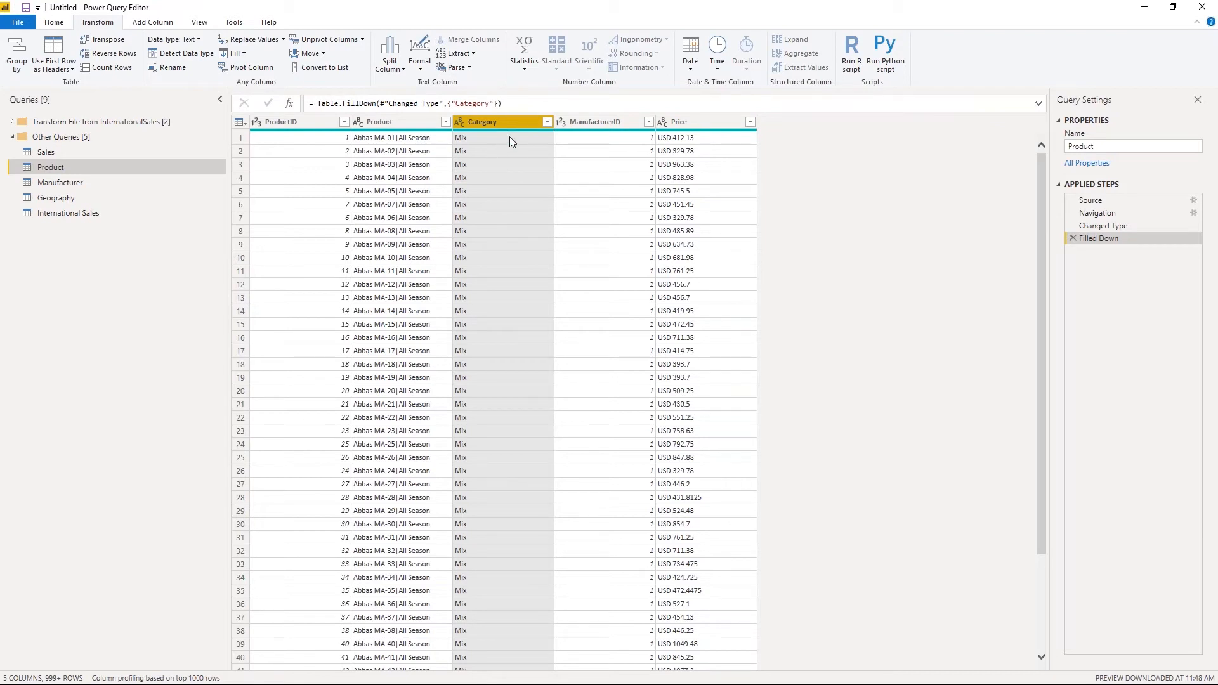
{"action": "scroll", "coordinate": [508, 137], "scroll_direction": "down", "scroll_amount": 9}
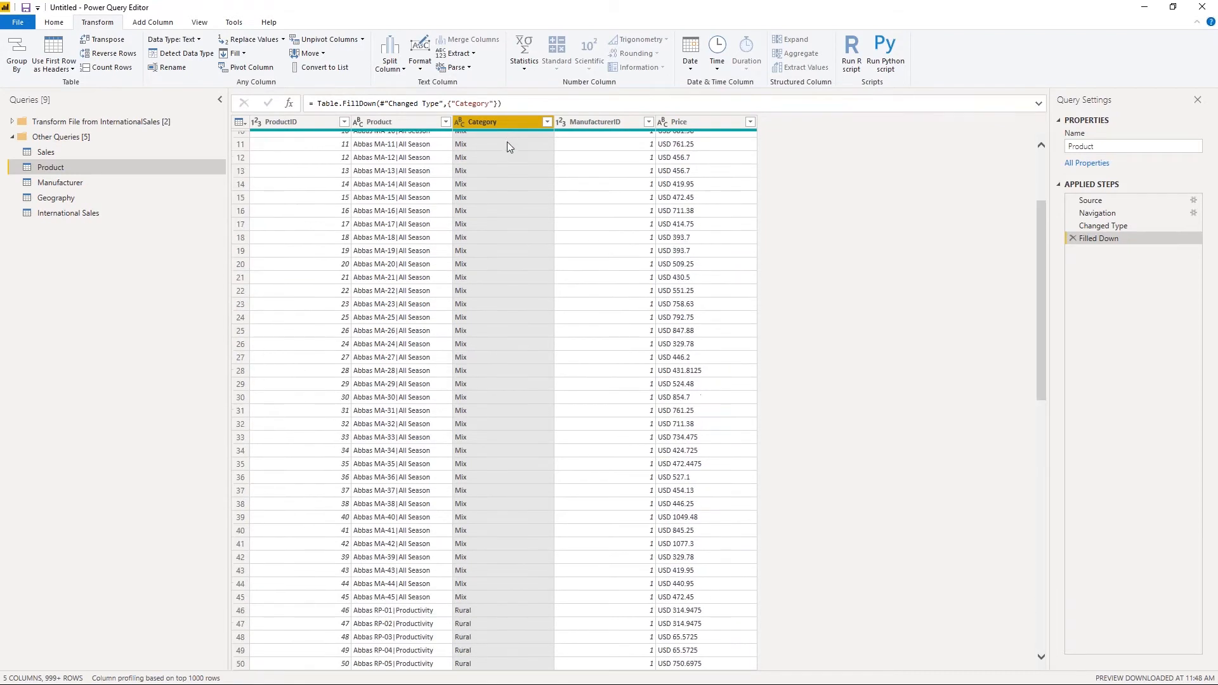
{"action": "scroll", "coordinate": [507, 144], "scroll_direction": "up", "scroll_amount": 9}
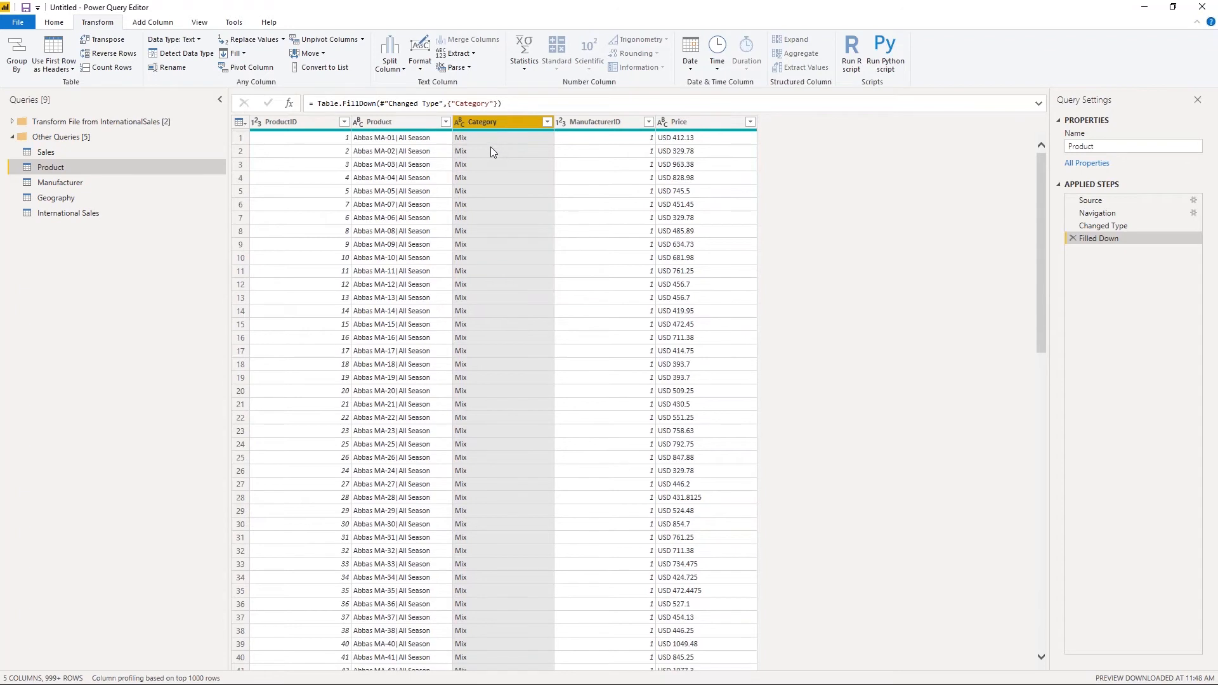
{"action": "scroll", "coordinate": [490, 146], "scroll_direction": "down", "scroll_amount": 12}
{"action": "scroll", "coordinate": [488, 165], "scroll_direction": "up", "scroll_amount": 12}
Split the Product column by the custom delimiter "|" at each occurrence of the delimiter
{"action": "left_click", "coordinate": [387, 122]}
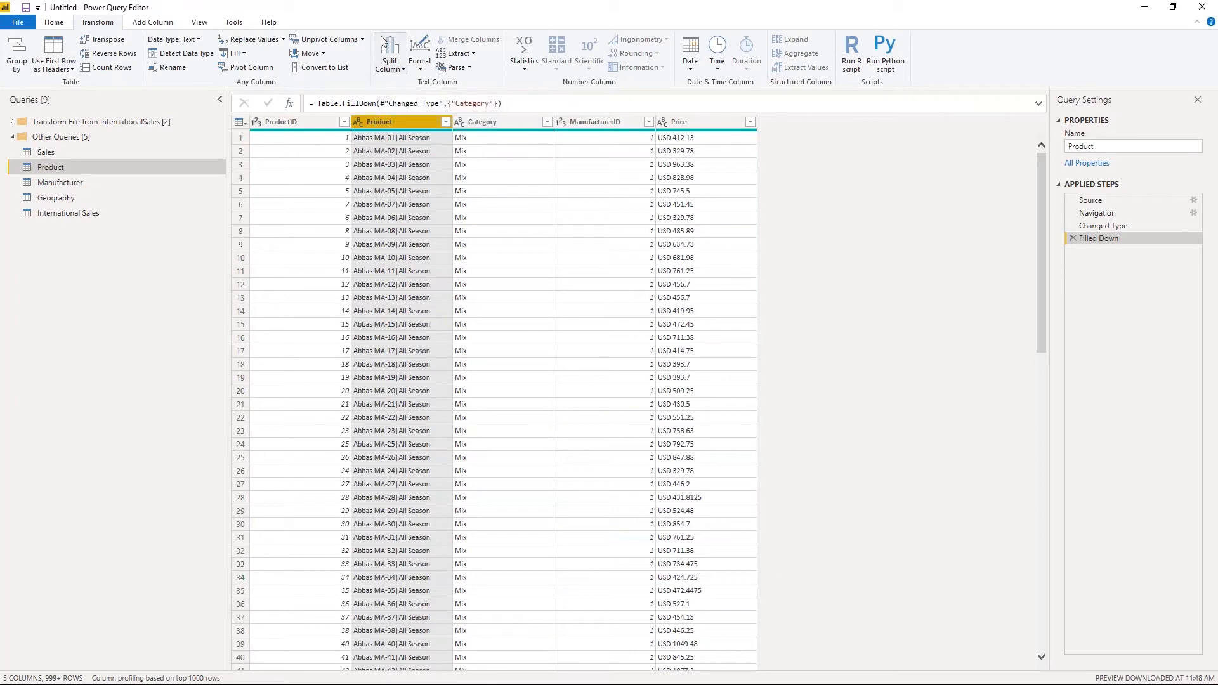
{"action": "left_click", "coordinate": [390, 70]}
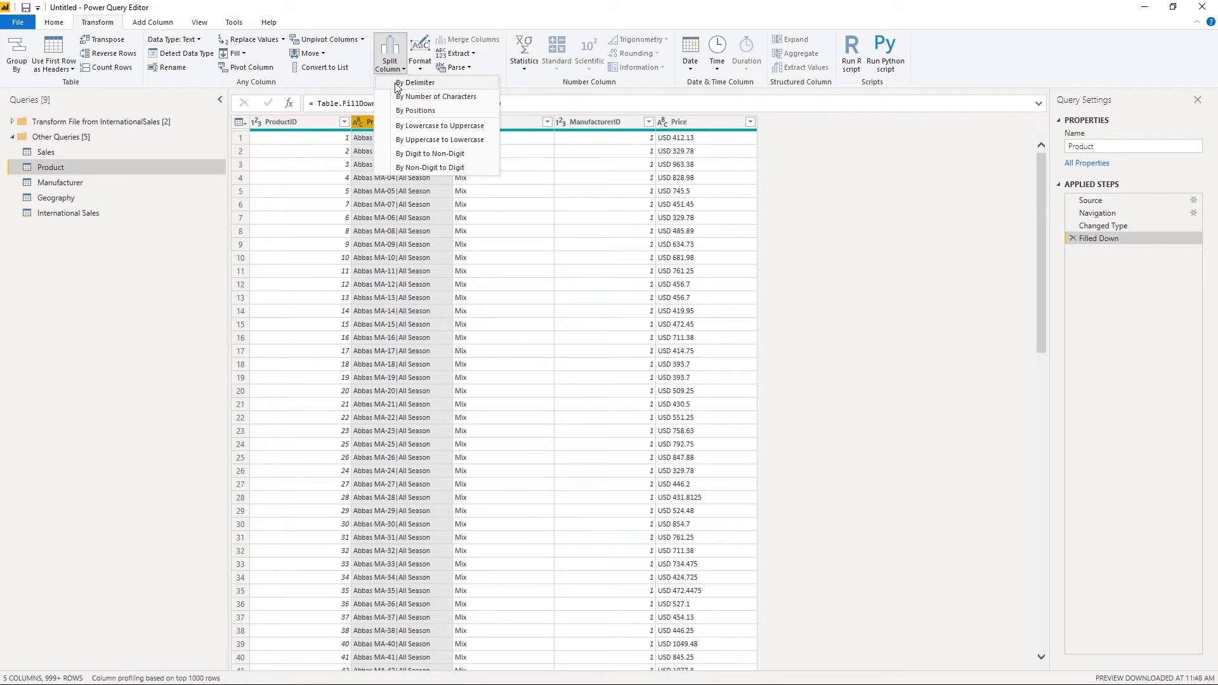
{"action": "left_click", "coordinate": [398, 87]}
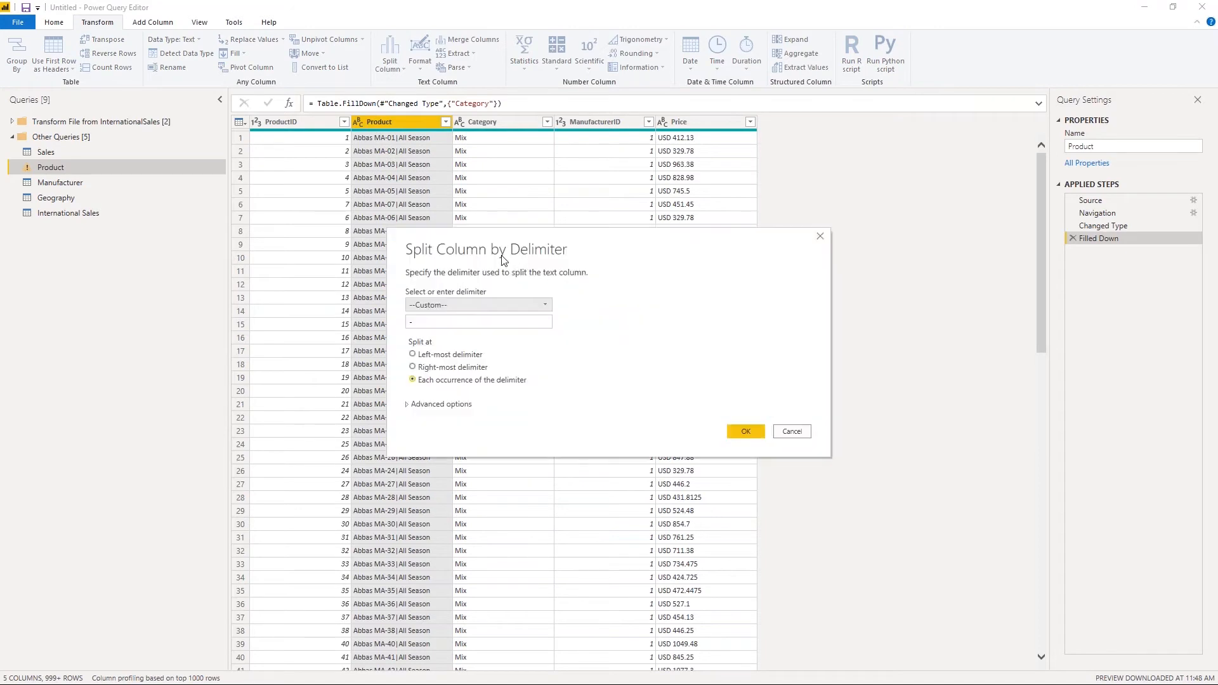
{"action": "left_click", "coordinate": [476, 320]}
{"action": "left_click_drag", "start_coordinate": [431, 321], "coordinate": [395, 327]}
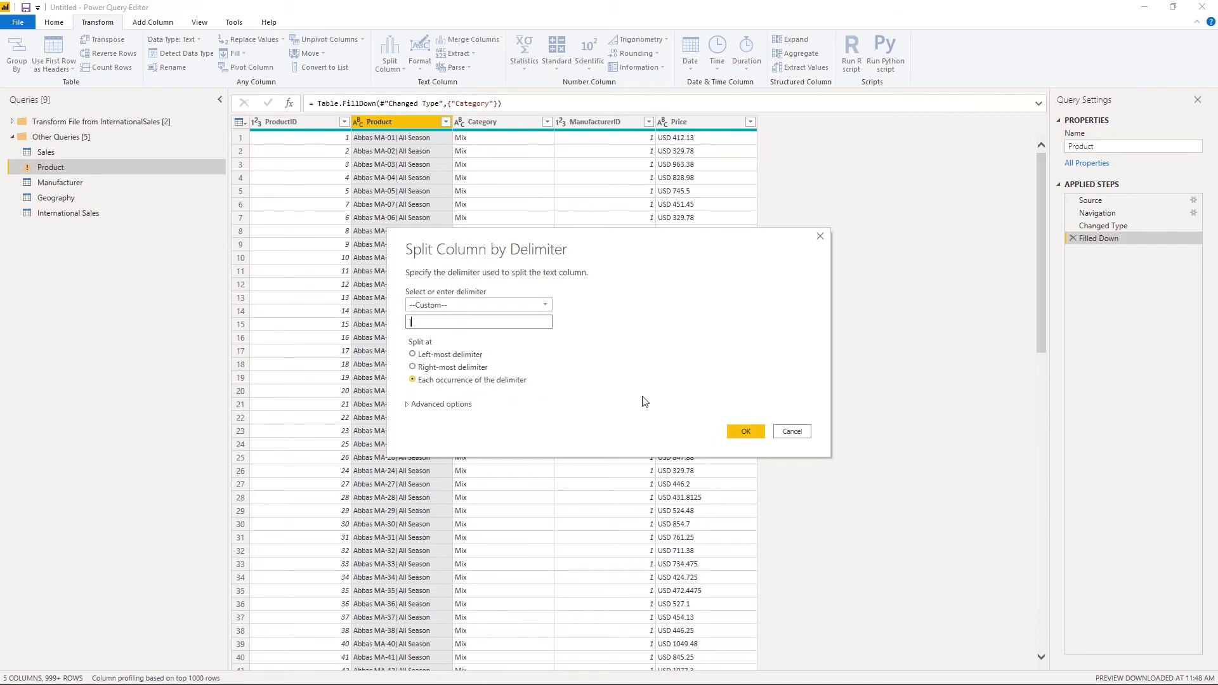
{"action": "left_click", "coordinate": [742, 431]}
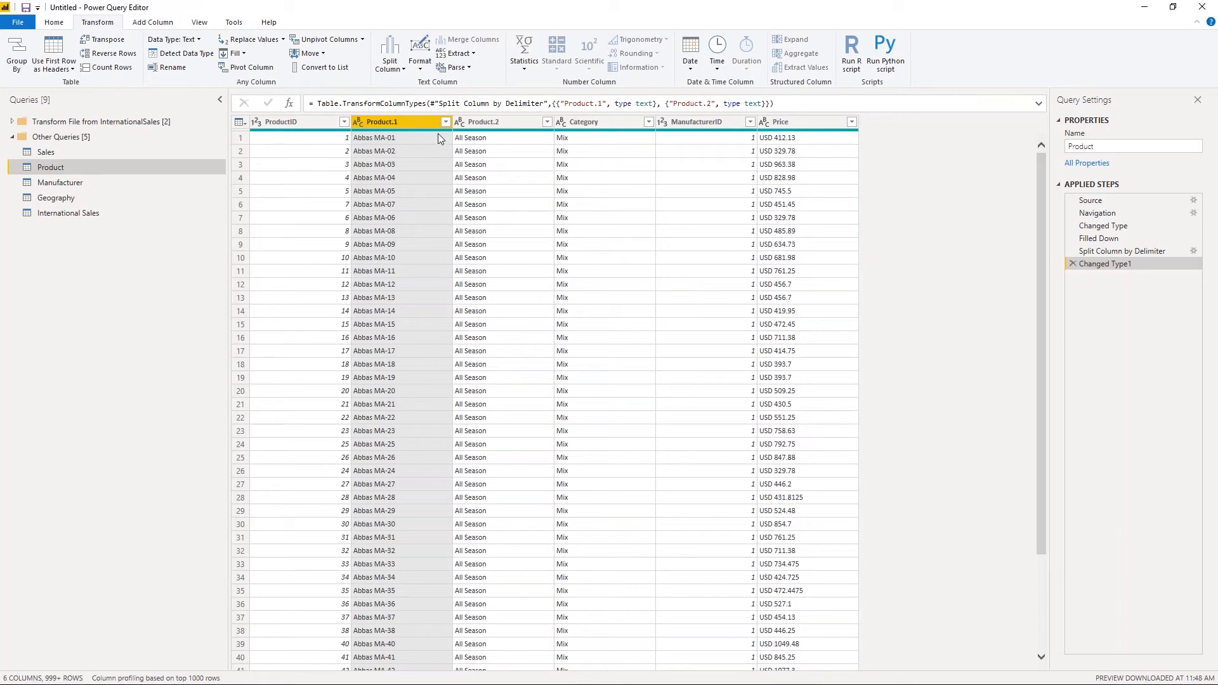
Rename the Product.1 column as Product
{"action": "right_click", "coordinate": [393, 124]}
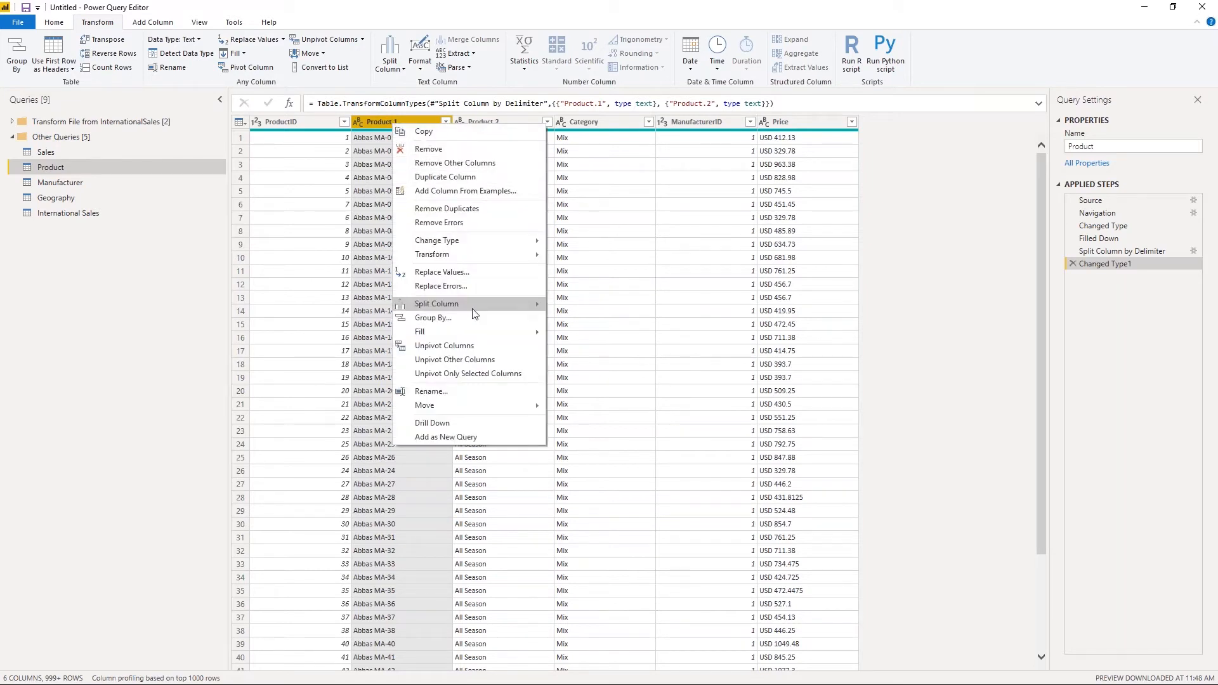
{"action": "left_click", "coordinate": [426, 391]}
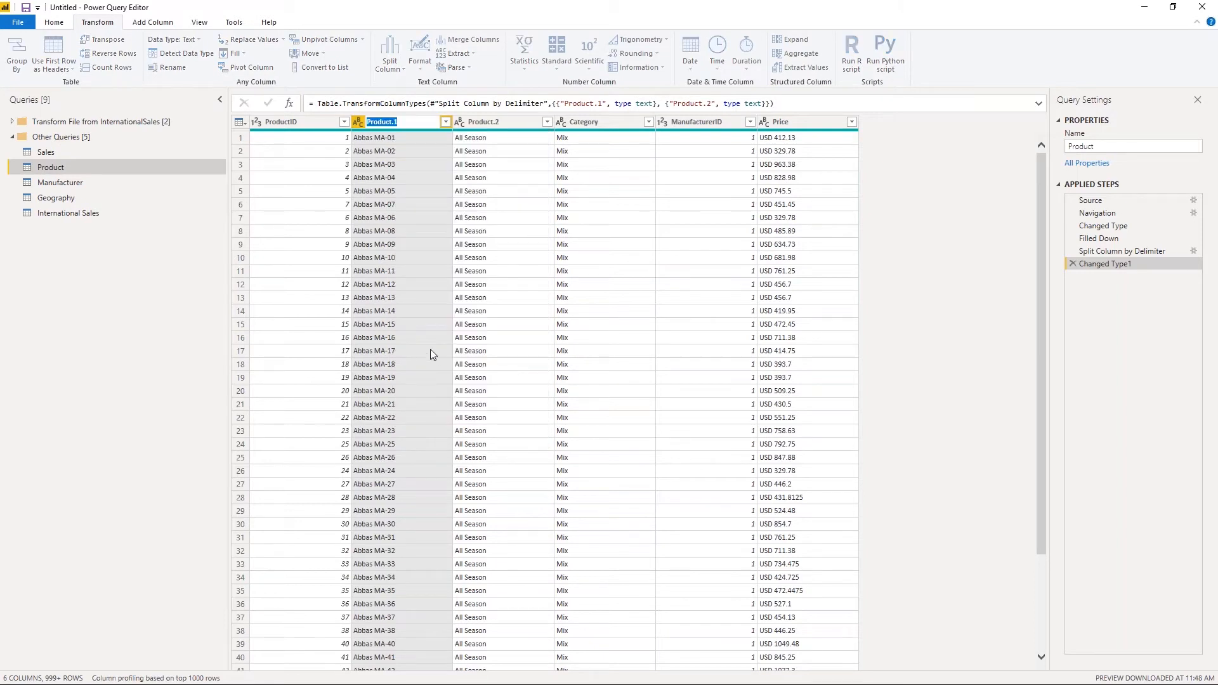
{"action": "type", "text": "Produc"}
{"action": "key", "text": "Return"}
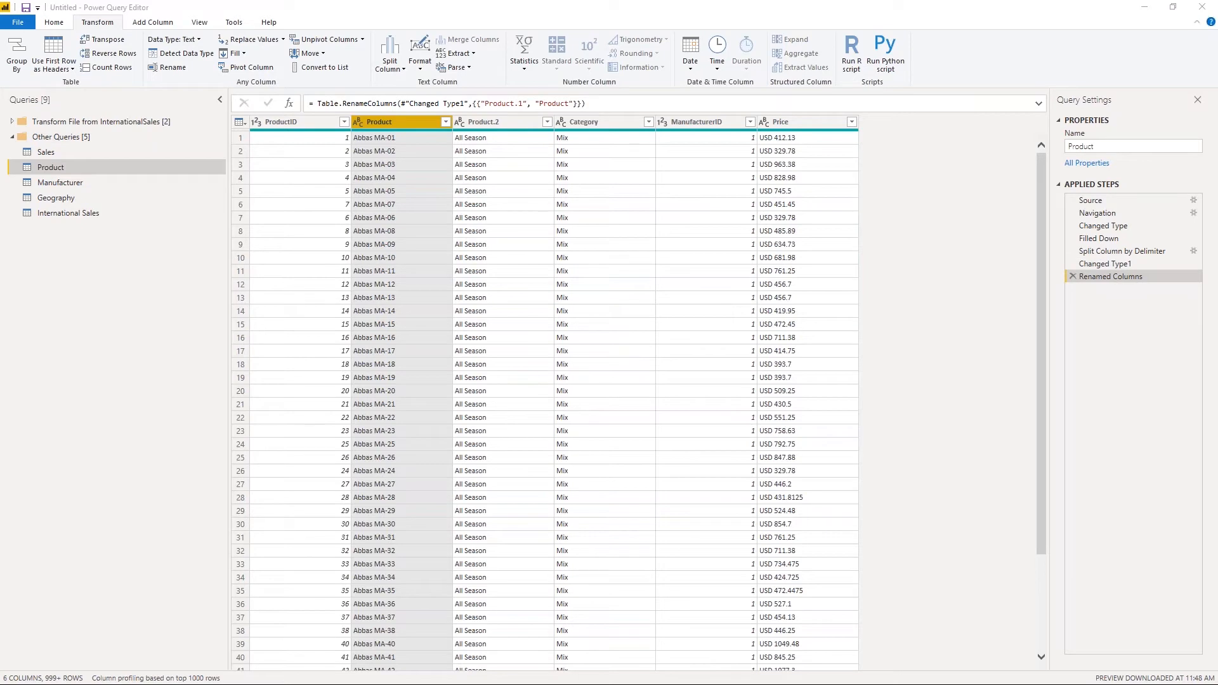
Rename the Product.2 column as Segment
{"action": "left_click", "coordinate": [519, 124]}
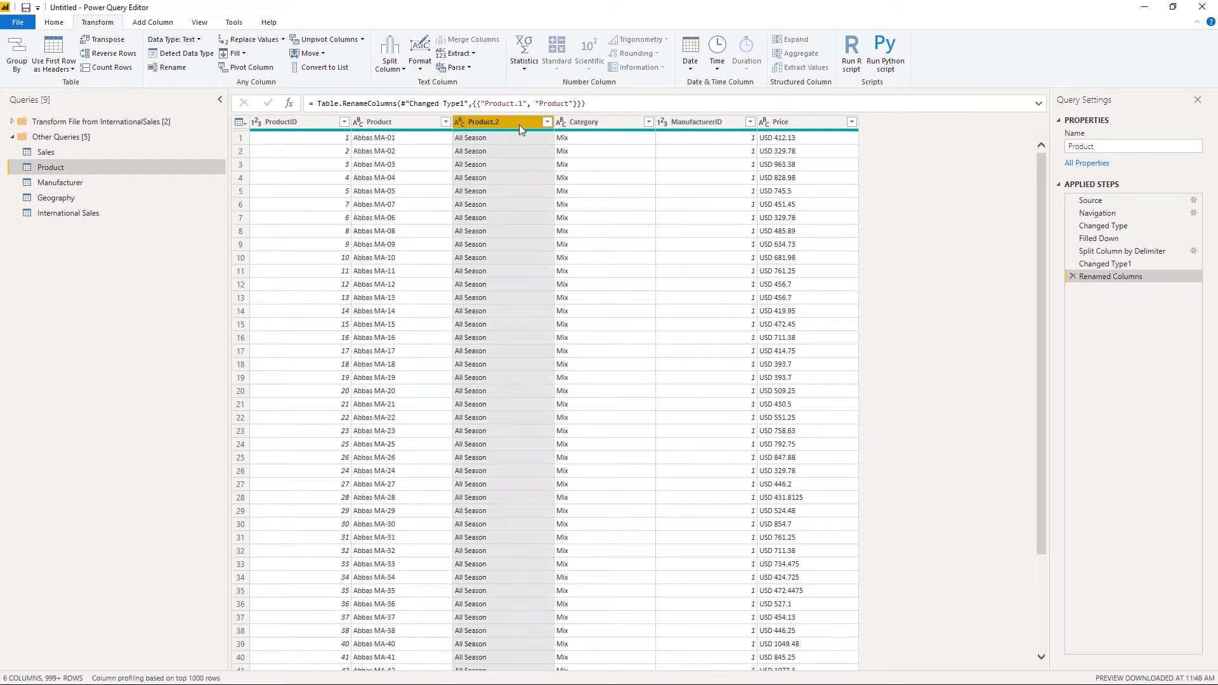
{"action": "right_click", "coordinate": [519, 124]}
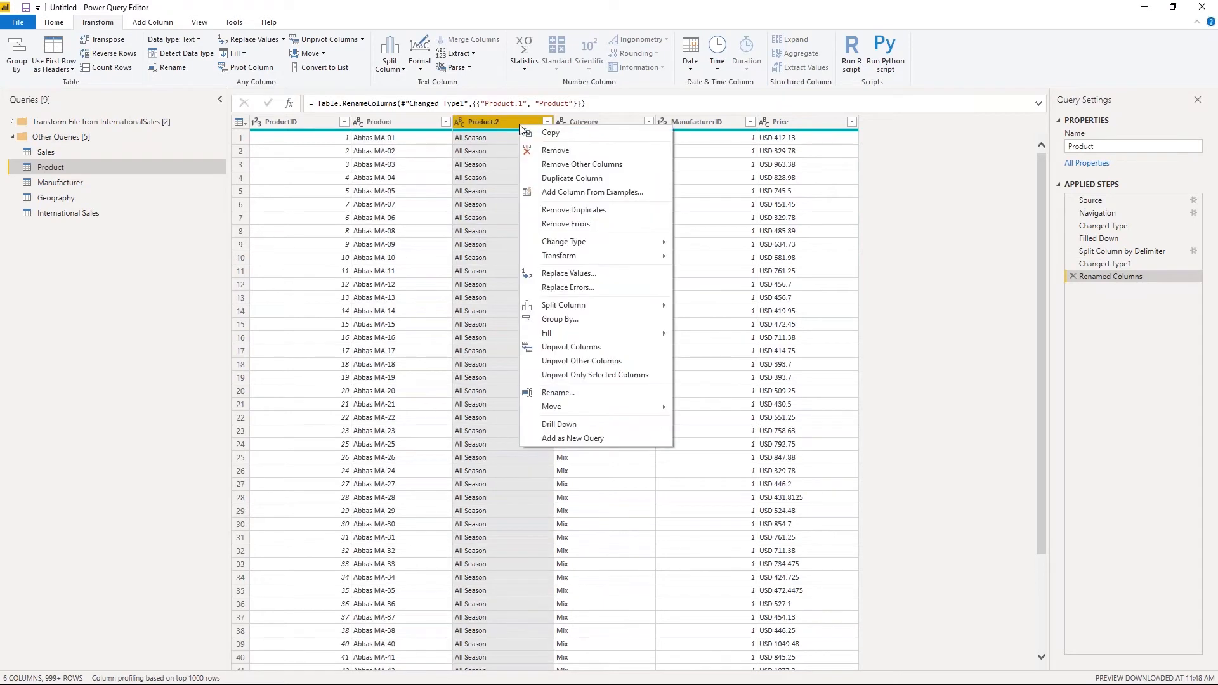
{"action": "left_click", "coordinate": [558, 393]}
{"action": "type", "text": "Segment"}
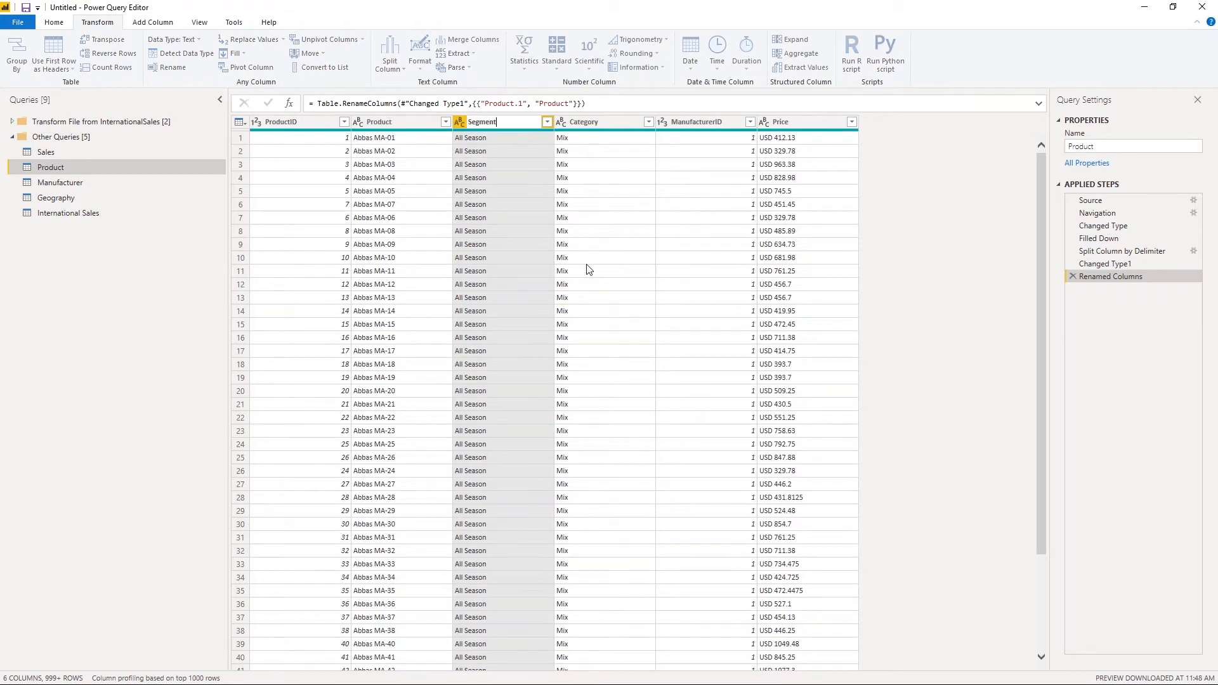
{"action": "key", "text": "Return"}
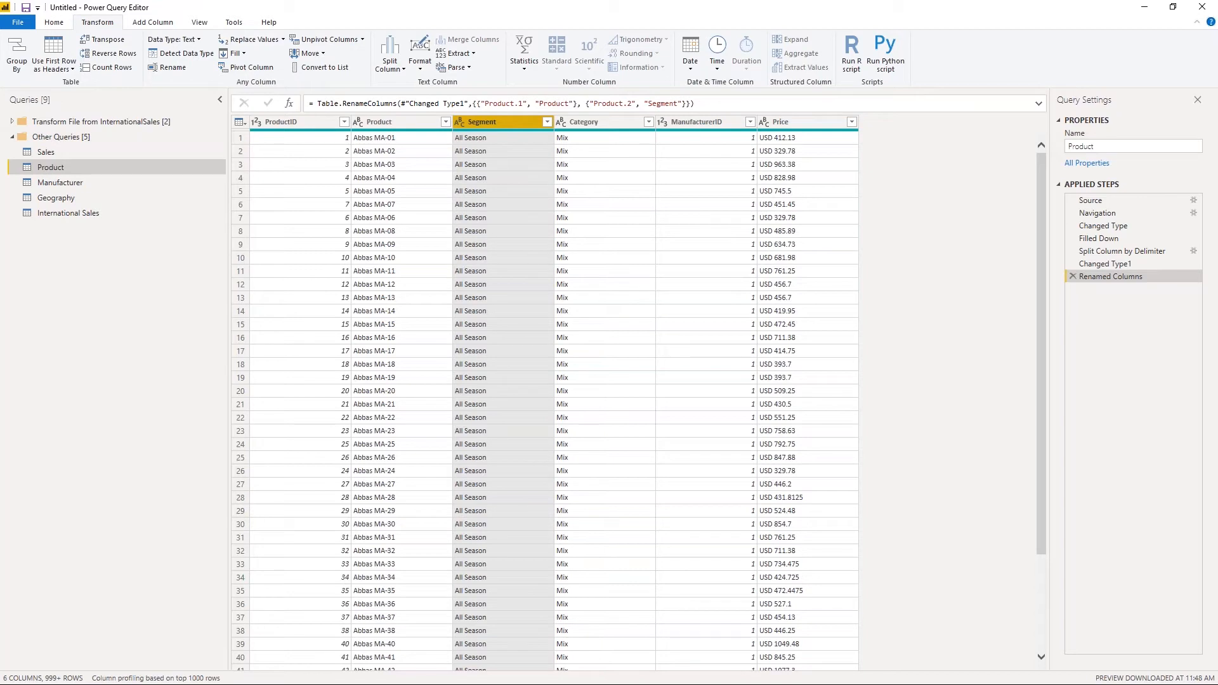
Start a column from examples based on all columns, giving 412.13 as the first row's sample to extract the number from Price
{"action": "left_click", "coordinate": [797, 140]}
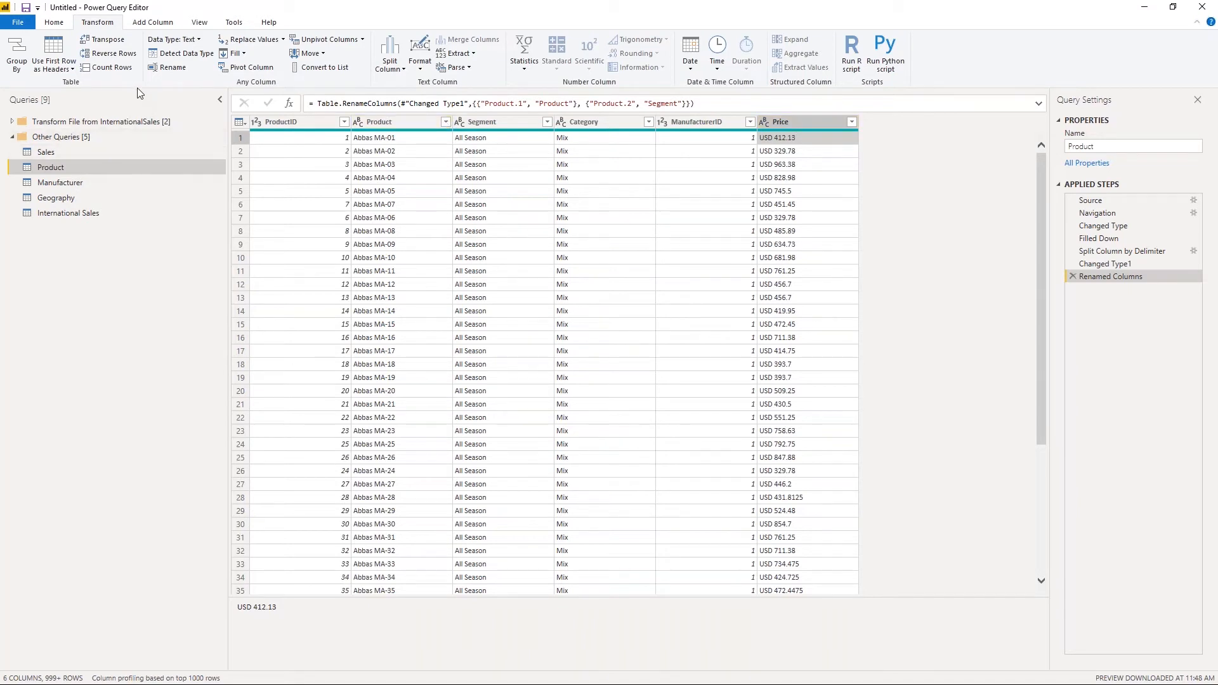
{"action": "left_click", "coordinate": [162, 25]}
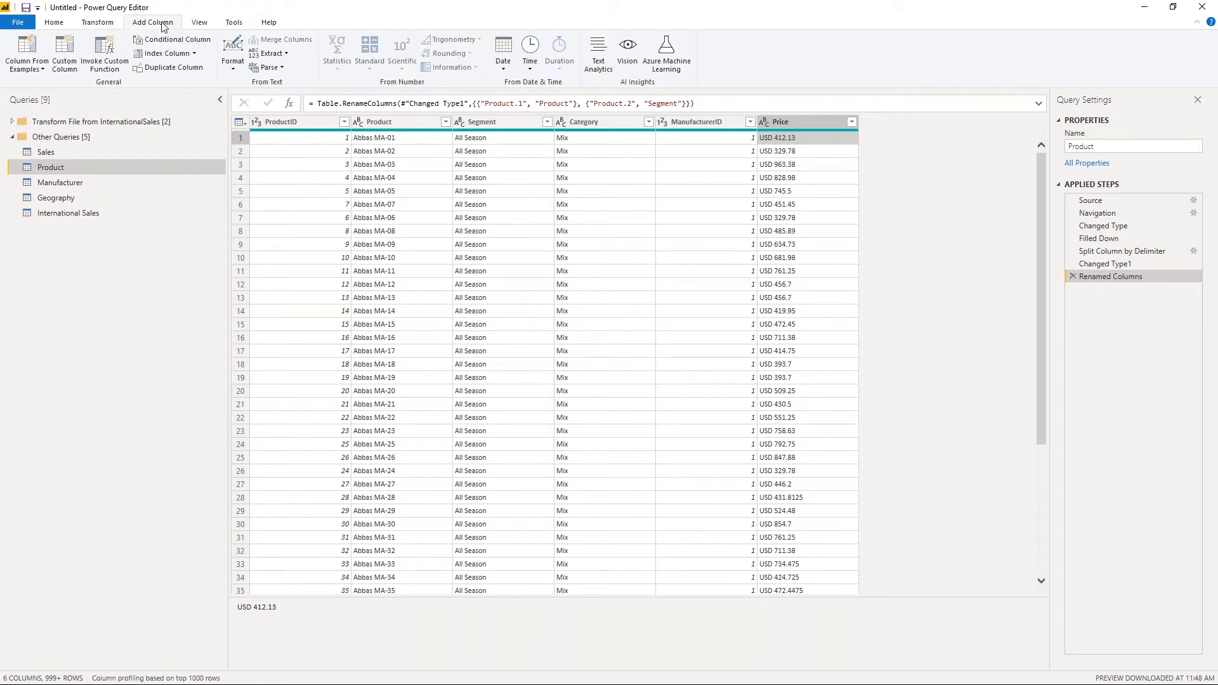
{"action": "left_click", "coordinate": [30, 68]}
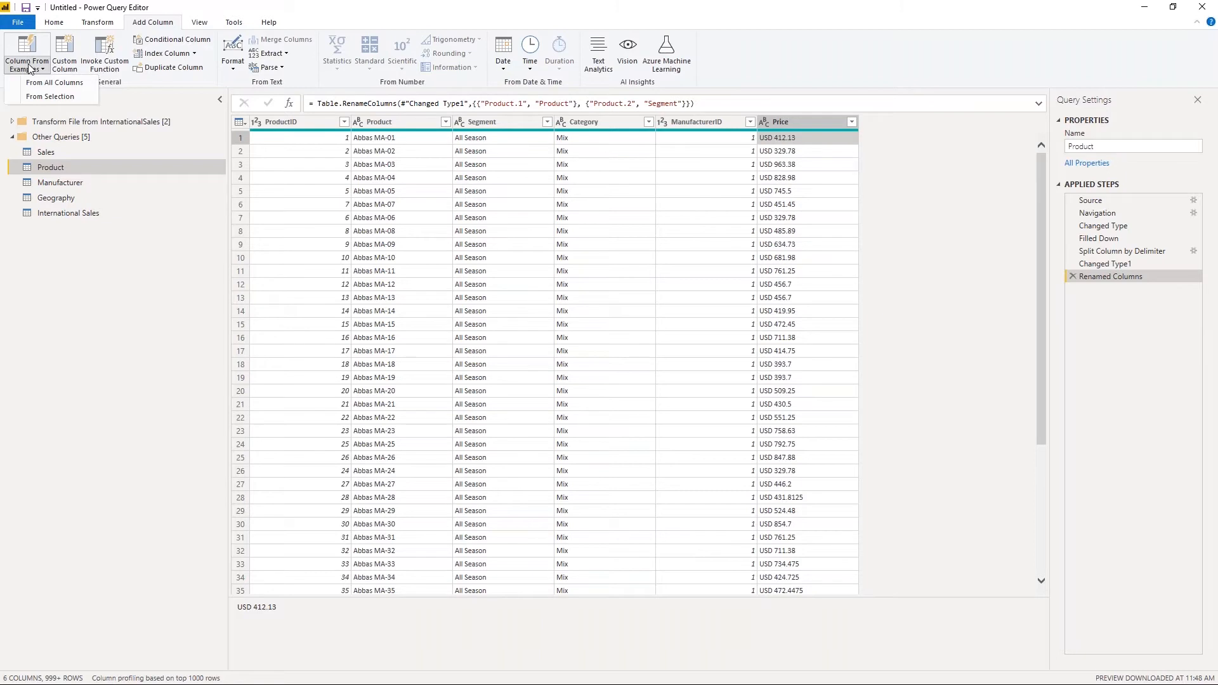
{"action": "left_click", "coordinate": [38, 83]}
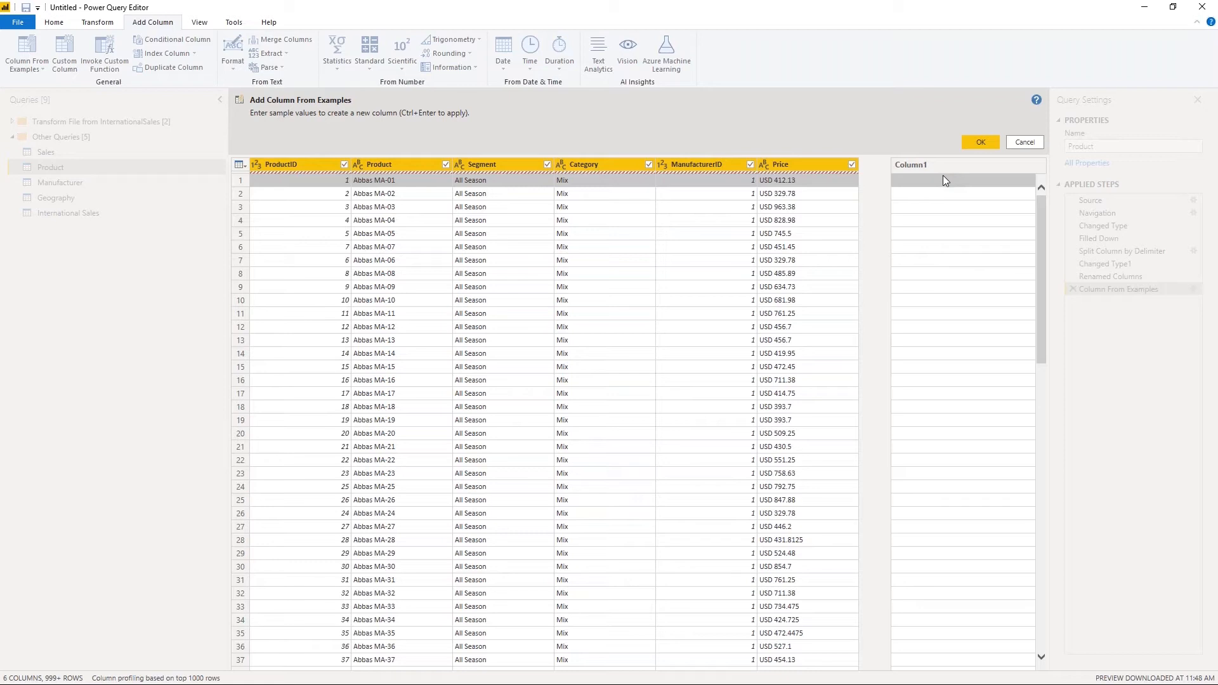
{"action": "left_click", "coordinate": [931, 181]}
{"action": "type", "text": "412"}
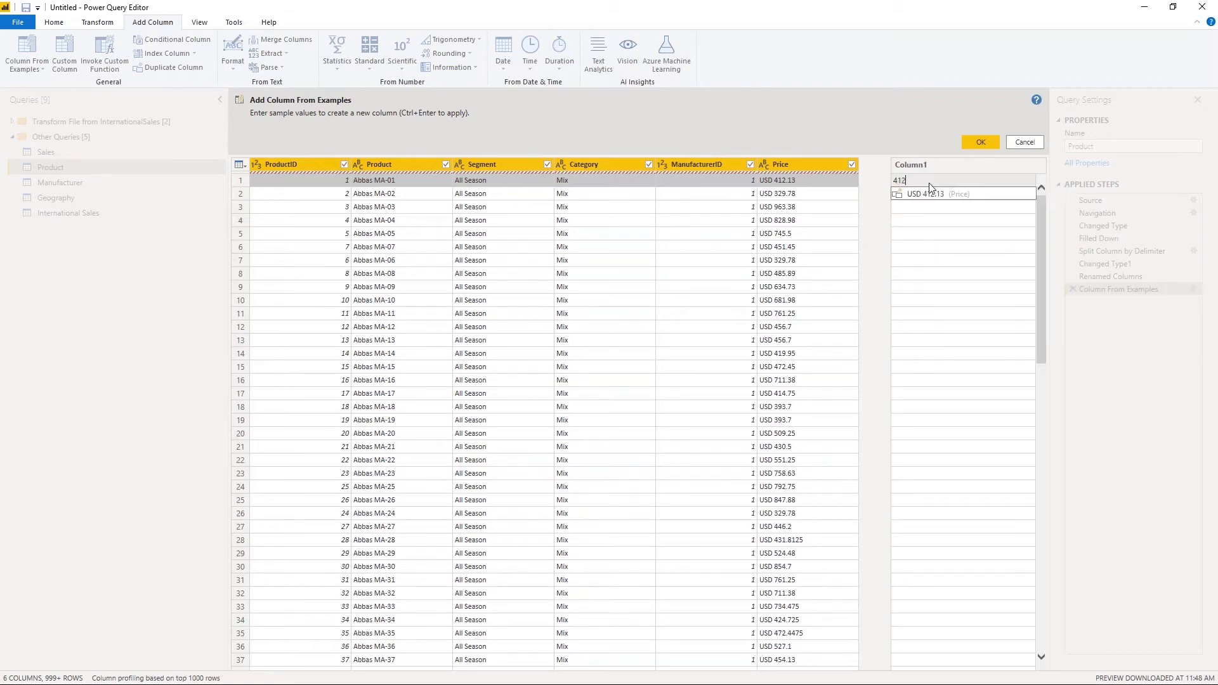
{"action": "type", "text": ".13"}
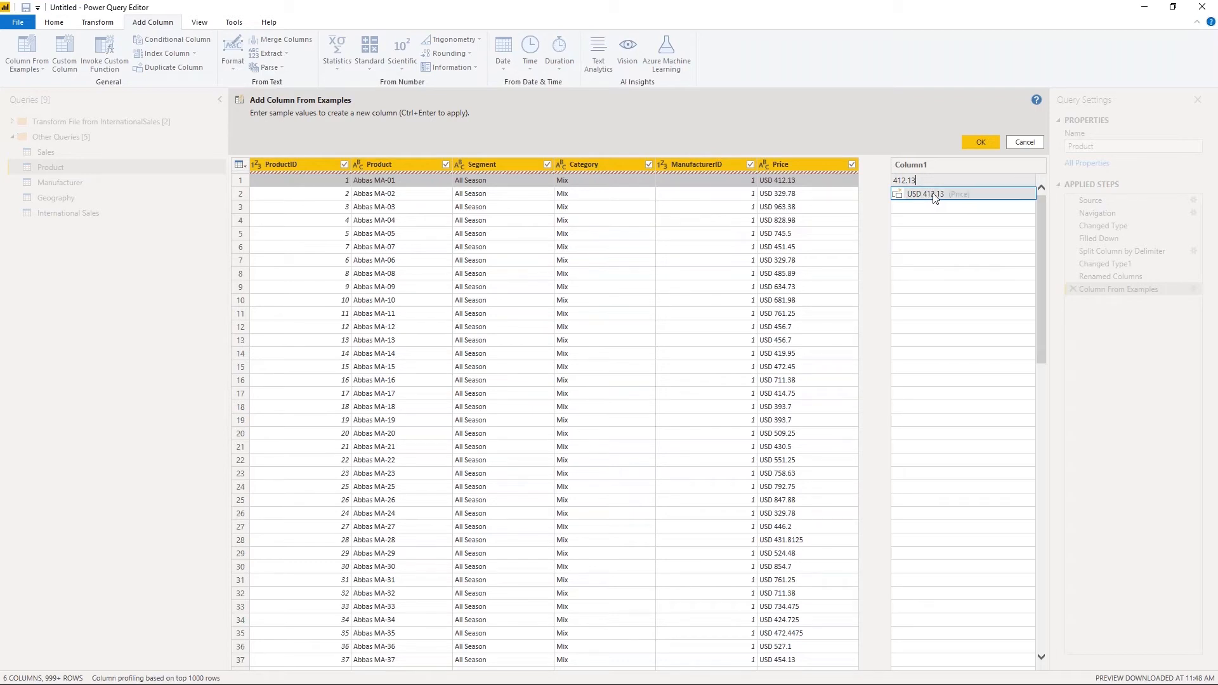
{"action": "left_click", "coordinate": [979, 141]}
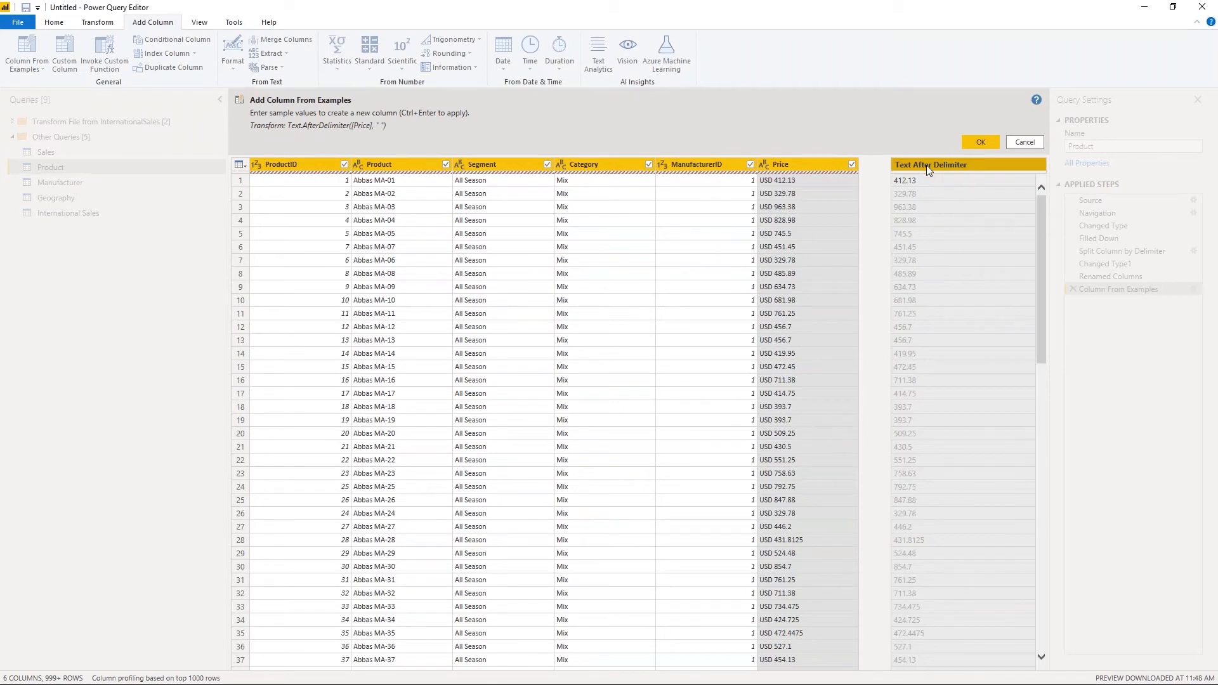
Name the new example-based column MSRP and add it to the Product query
{"action": "right_click", "coordinate": [927, 170]}
{"action": "left_click", "coordinate": [918, 167]}
{"action": "double_click", "coordinate": [928, 167]}
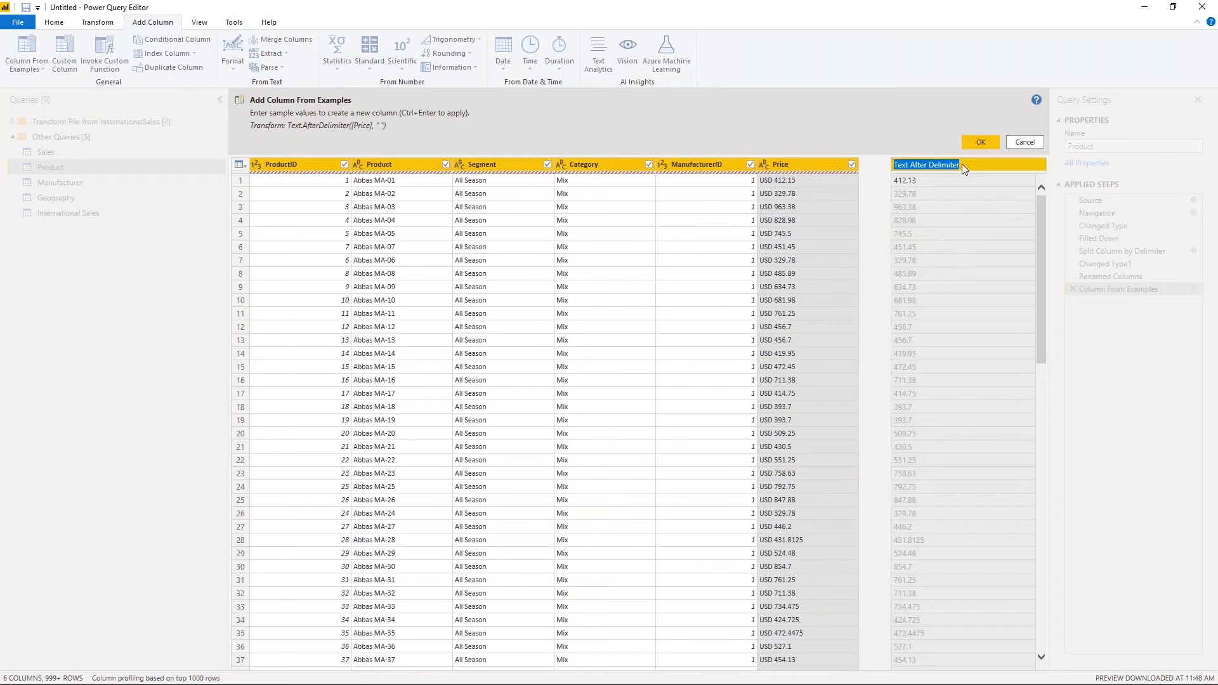
{"action": "type", "text": "MSRP"}
{"action": "key", "text": "Return"}
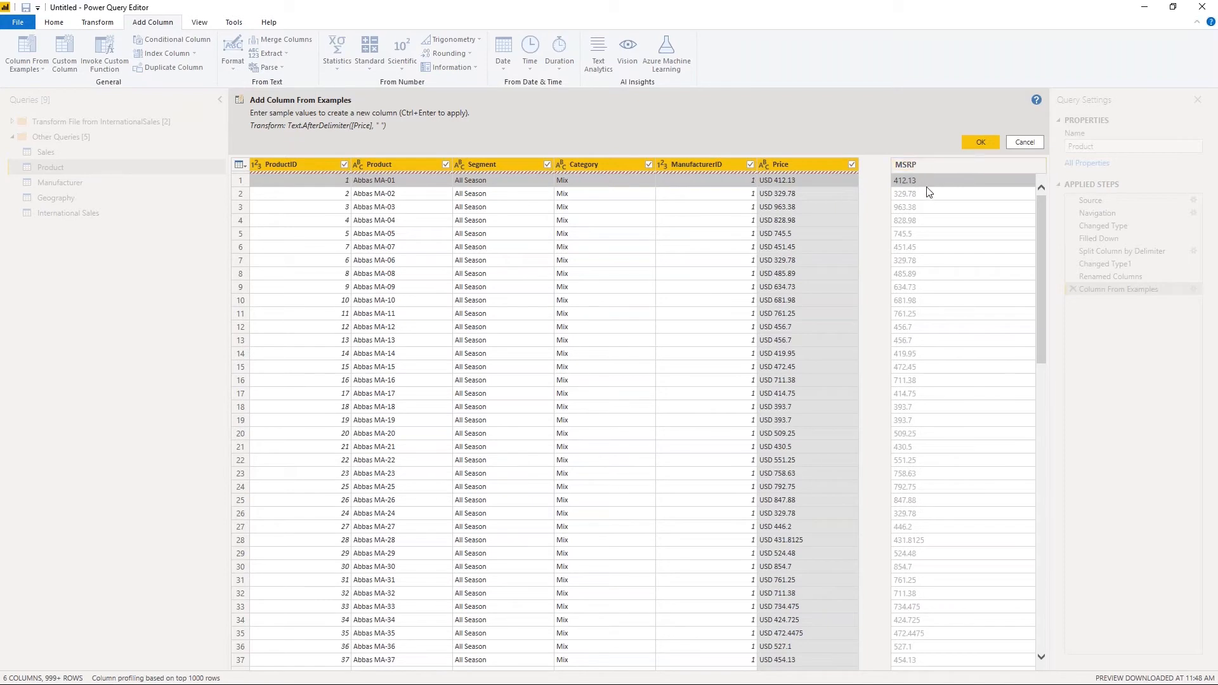
{"action": "scroll", "coordinate": [793, 235], "scroll_direction": "down", "scroll_amount": 6}
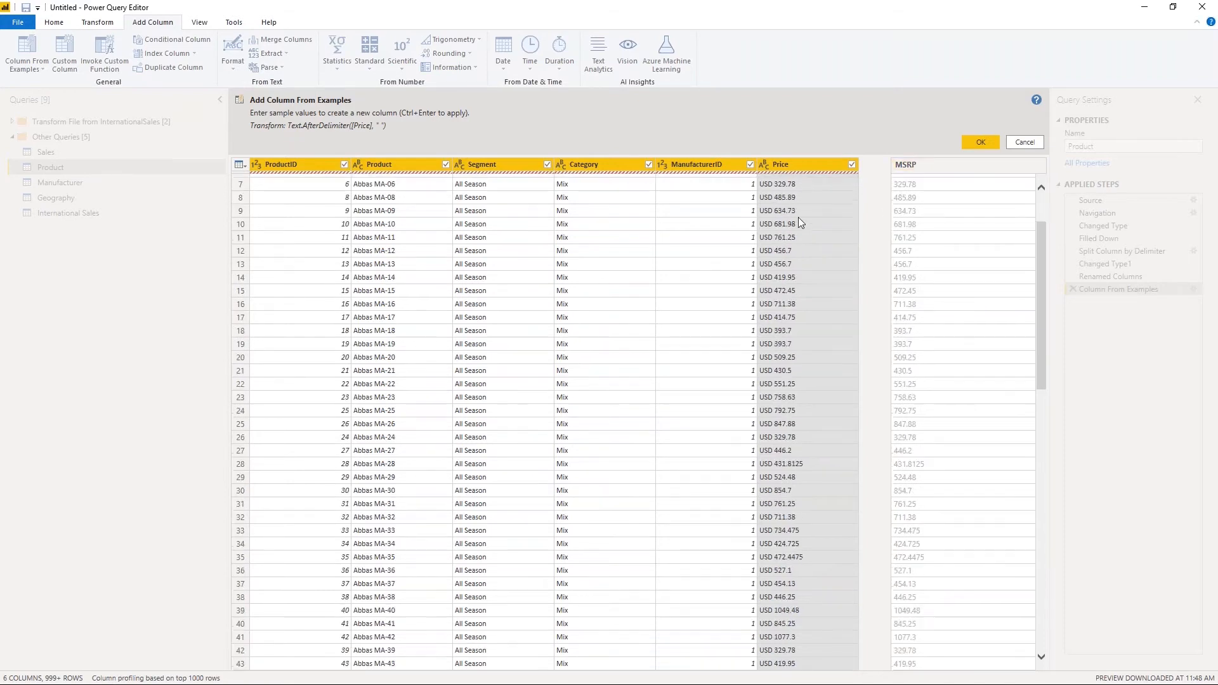
{"action": "scroll", "coordinate": [791, 239], "scroll_direction": "down", "scroll_amount": 8}
{"action": "scroll", "coordinate": [793, 238], "scroll_direction": "up", "scroll_amount": 8}
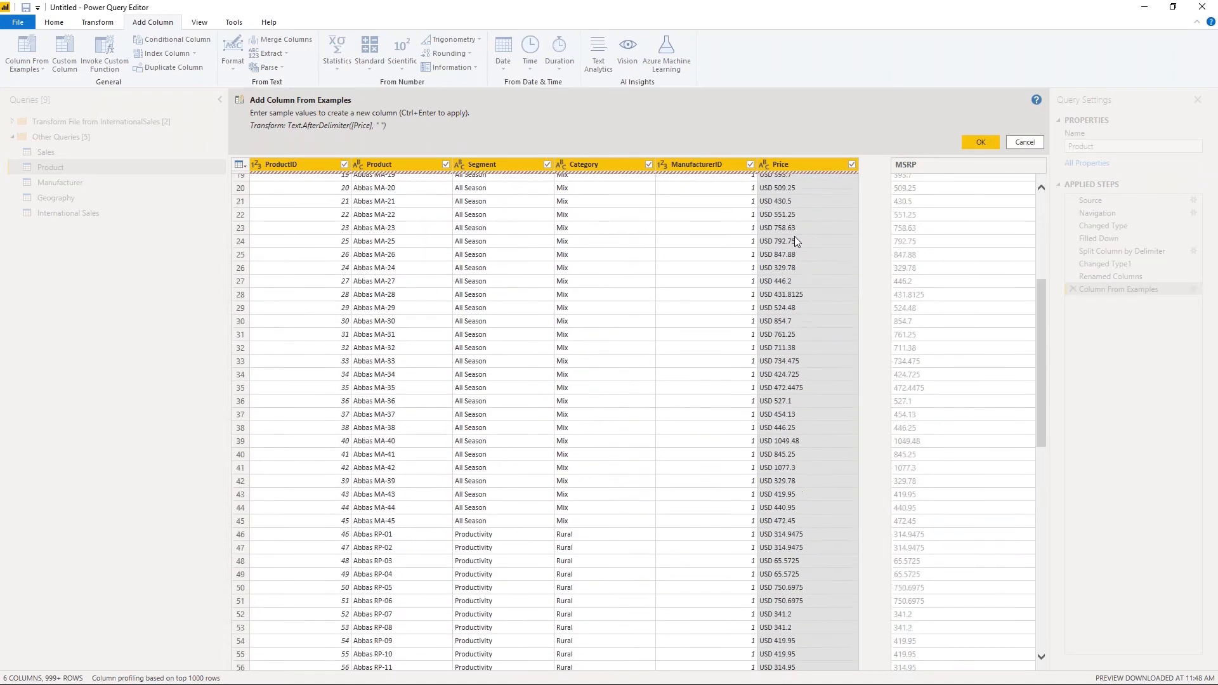
{"action": "scroll", "coordinate": [795, 240], "scroll_direction": "up", "scroll_amount": 6}
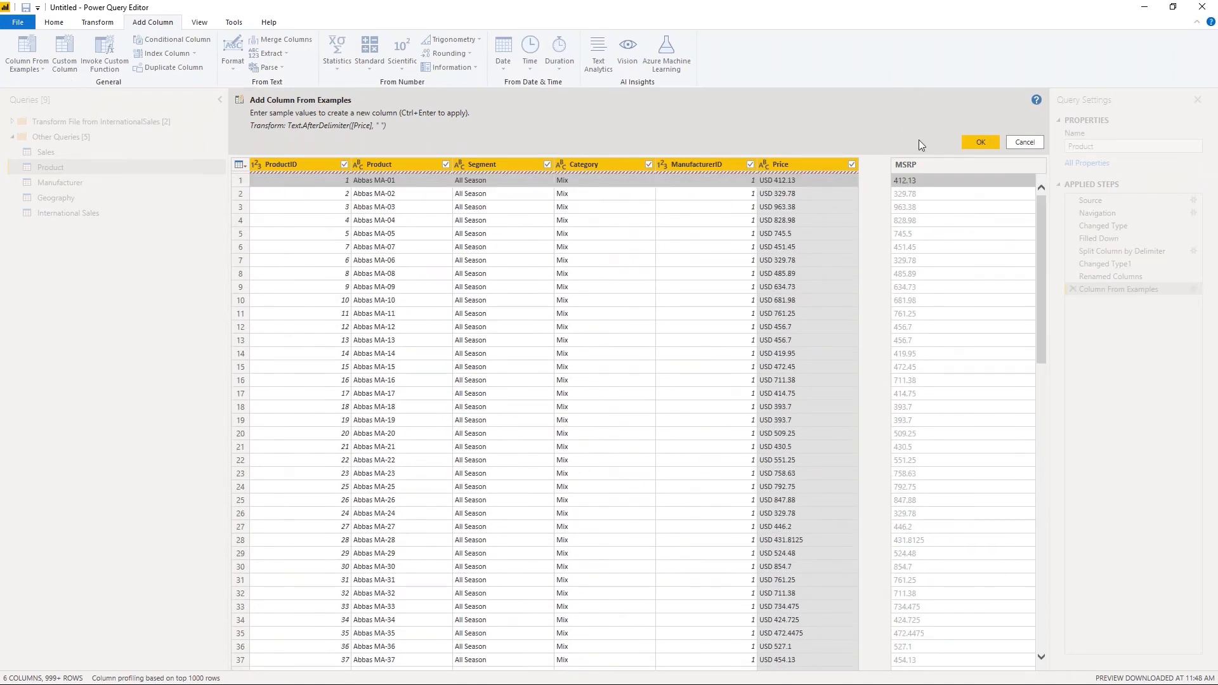
{"action": "left_click", "coordinate": [981, 142]}
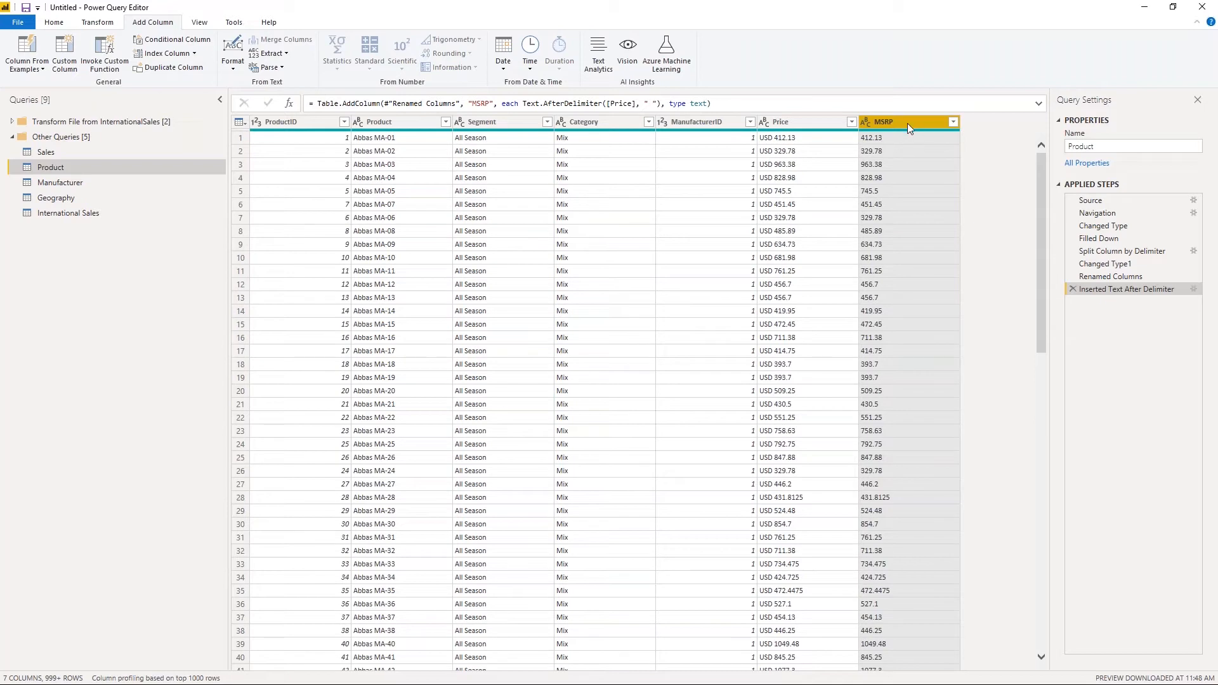
Change the MSRP column's data type to Fixed decimal number in the Product query
{"action": "left_click", "coordinate": [866, 121]}
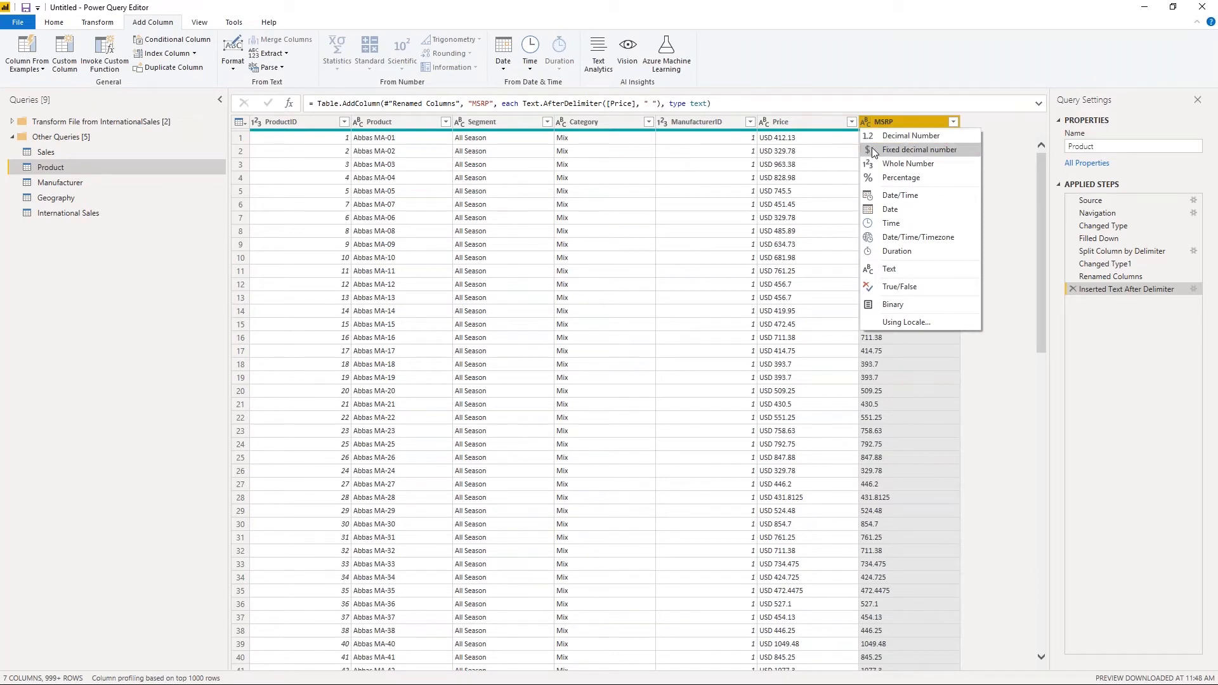
{"action": "left_click", "coordinate": [874, 151]}
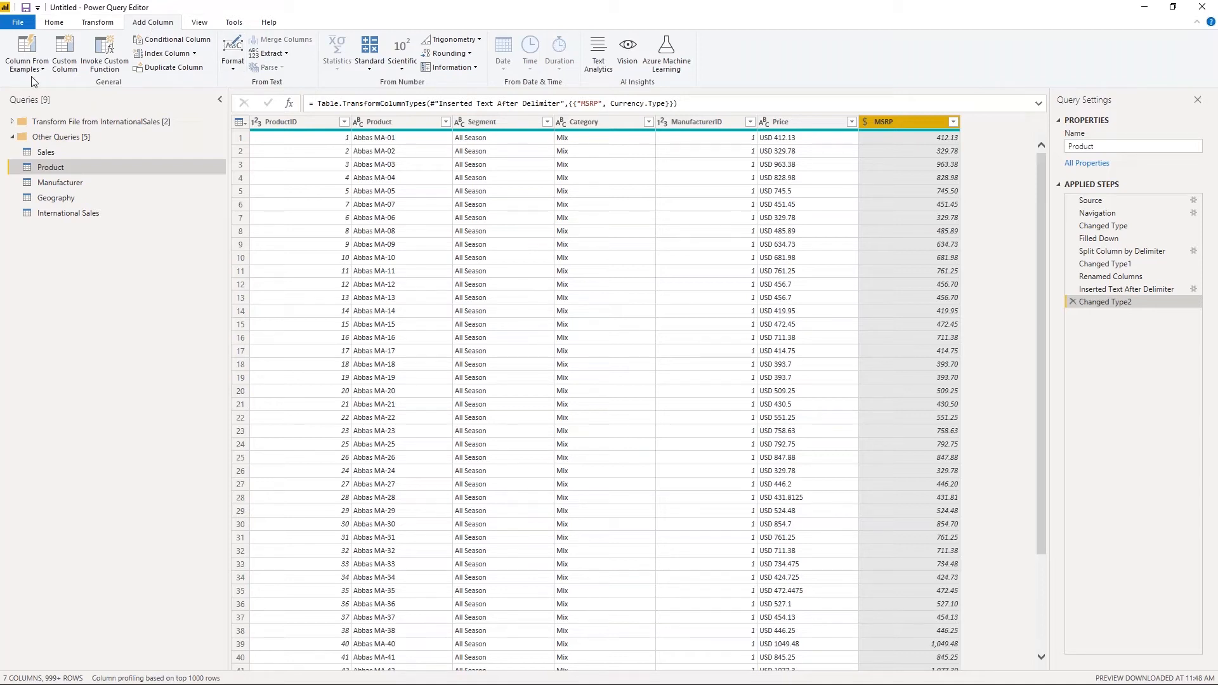
Start another column from examples, giving USD as the first row's sample to extract the currency code from Price
{"action": "left_click", "coordinate": [29, 43]}
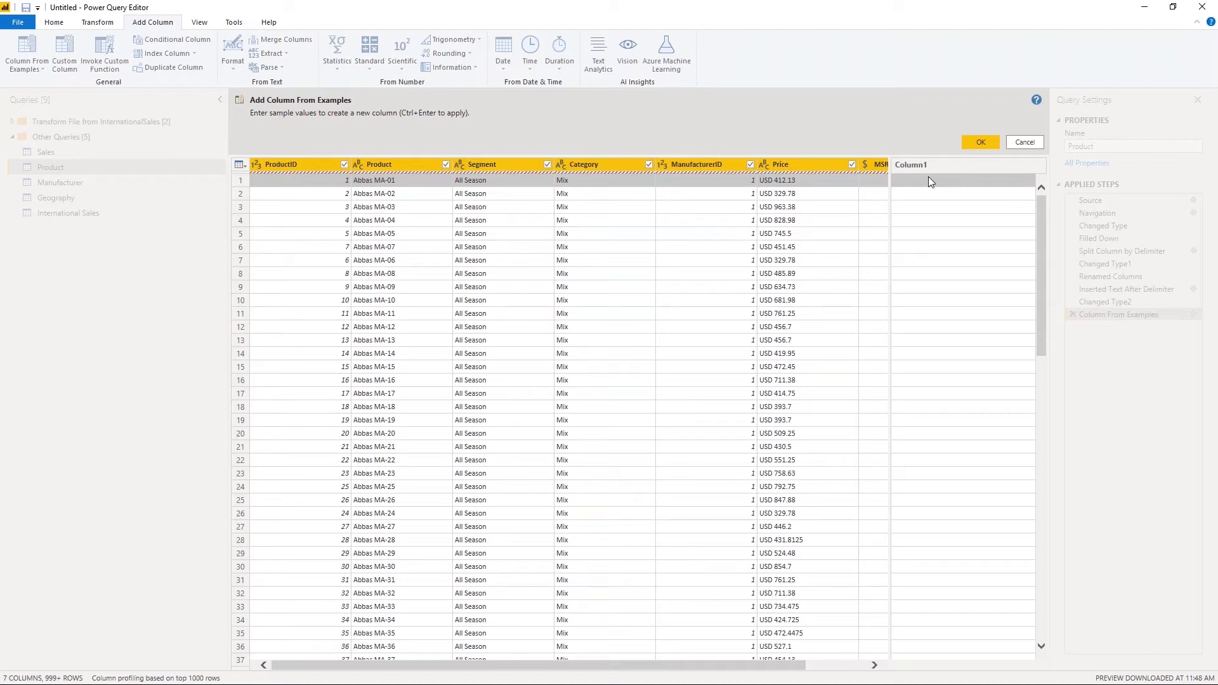
{"action": "type", "text": "USD"}
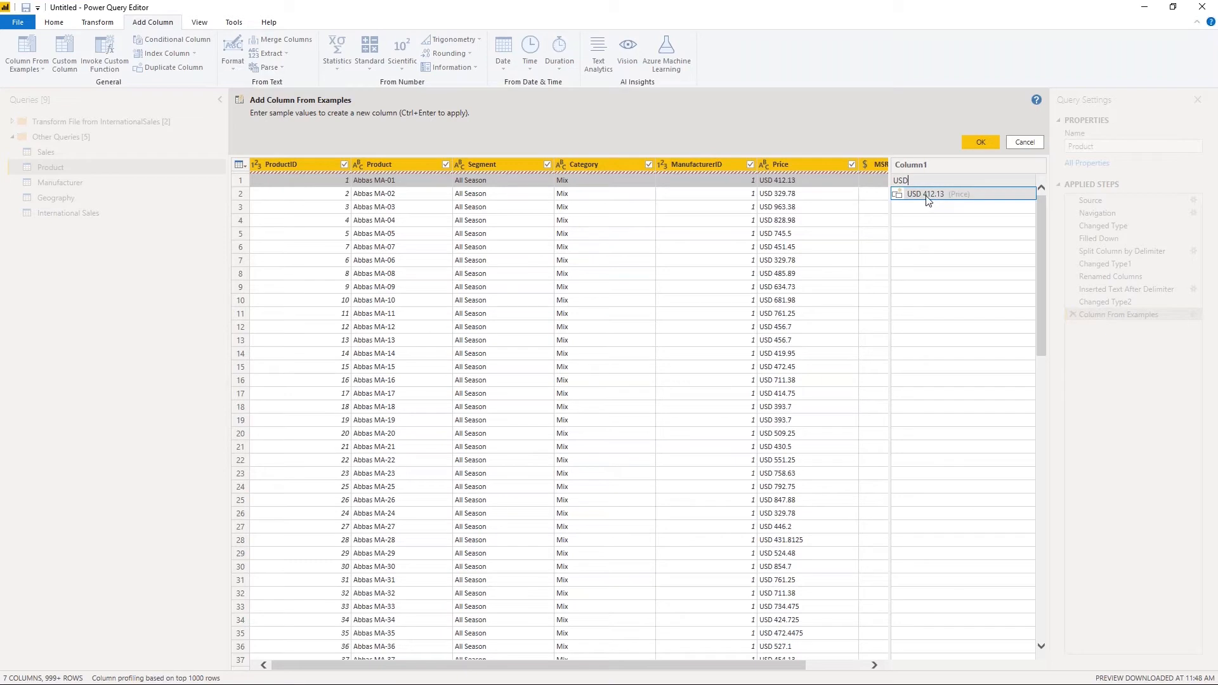
{"action": "left_click", "coordinate": [928, 192]}
{"action": "double_click", "coordinate": [946, 180]}
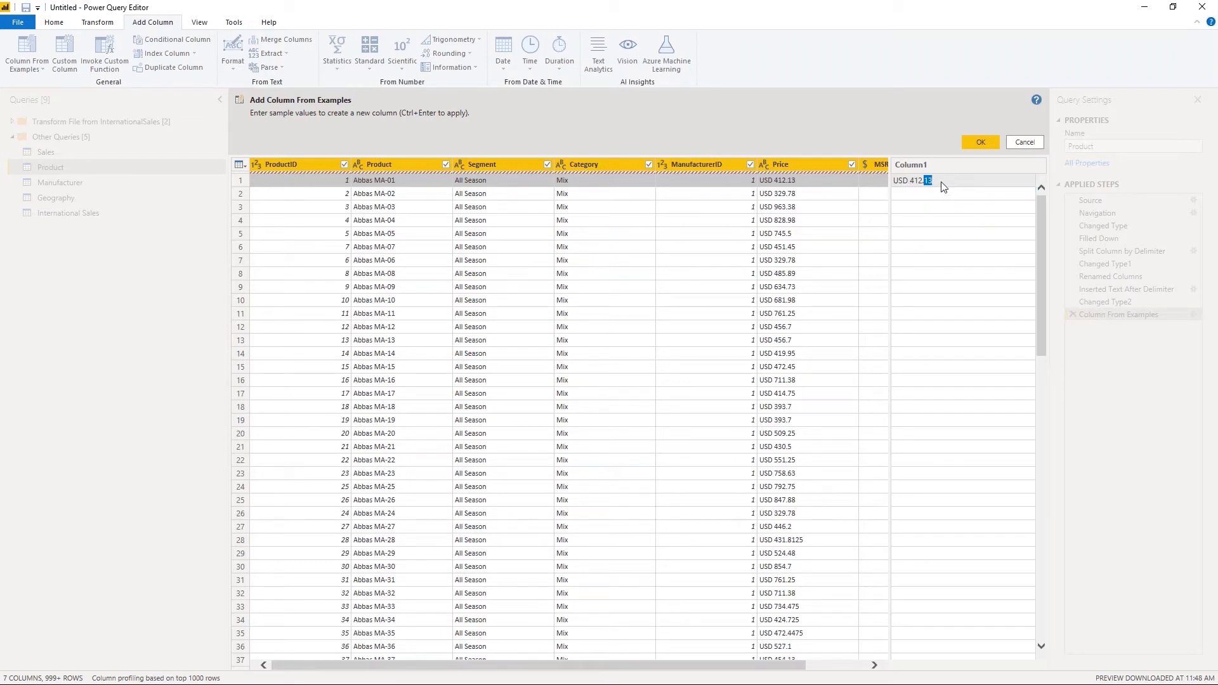
{"action": "key", "text": "BackSpace"}
{"action": "key", "text": "BackSpace"}
Name the new example-based column Currency and add it to the Product query
{"action": "left_click", "coordinate": [938, 165]}
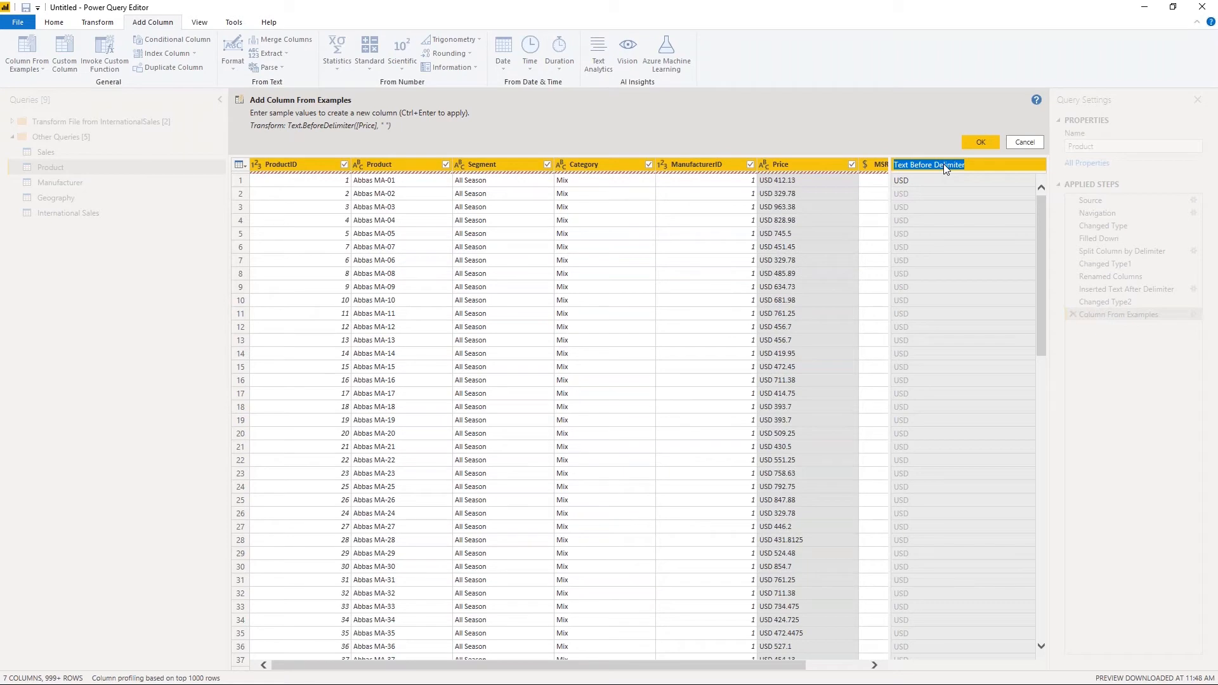
{"action": "type", "text": "Currency"}
{"action": "key", "text": "Return"}
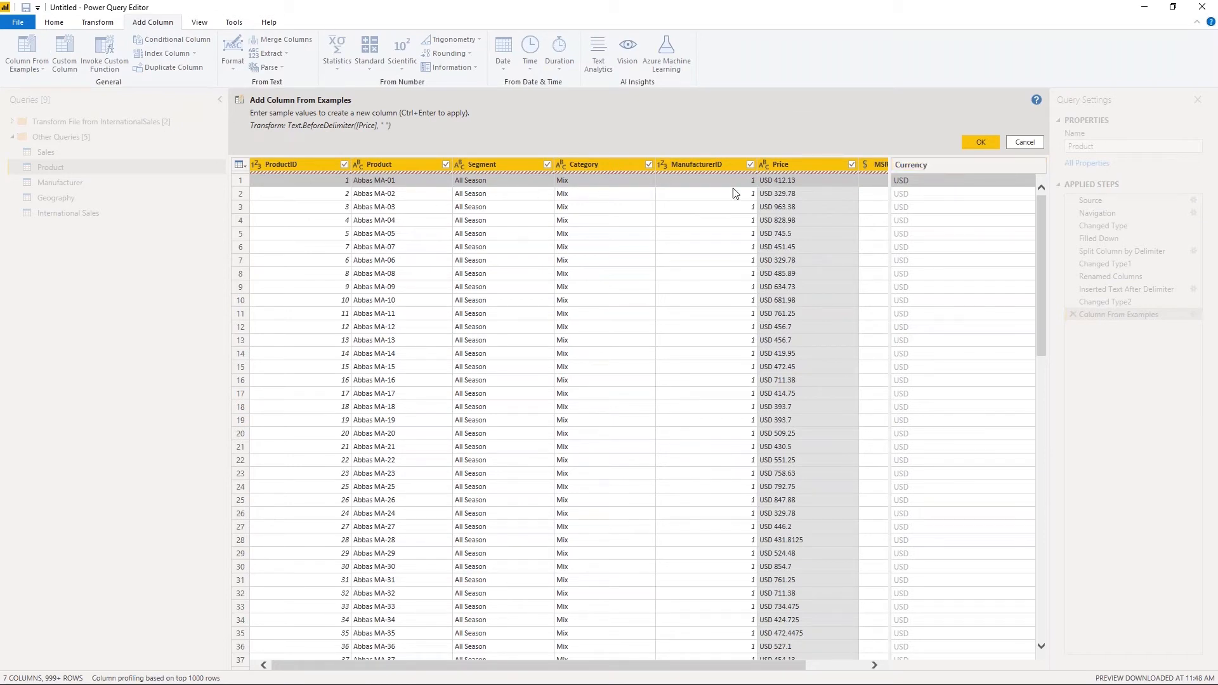
{"action": "left_click", "coordinate": [983, 142]}
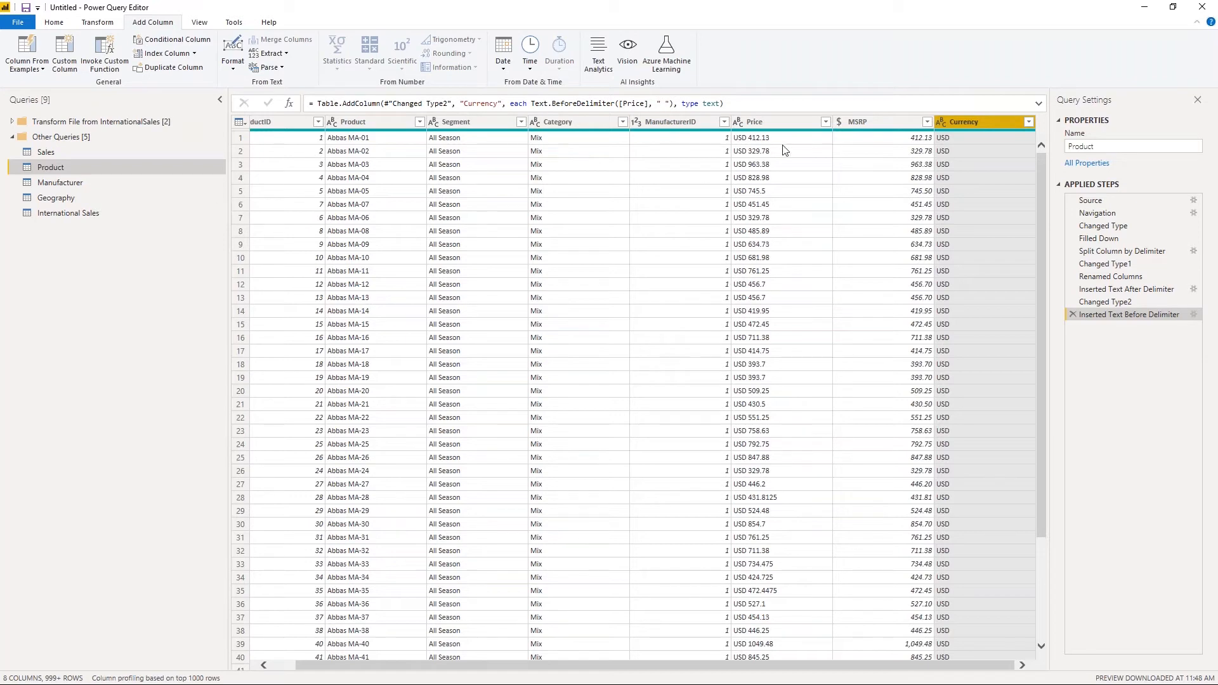
Remove the original Price column from the Product query and look over the remaining data
{"action": "left_click", "coordinate": [770, 120]}
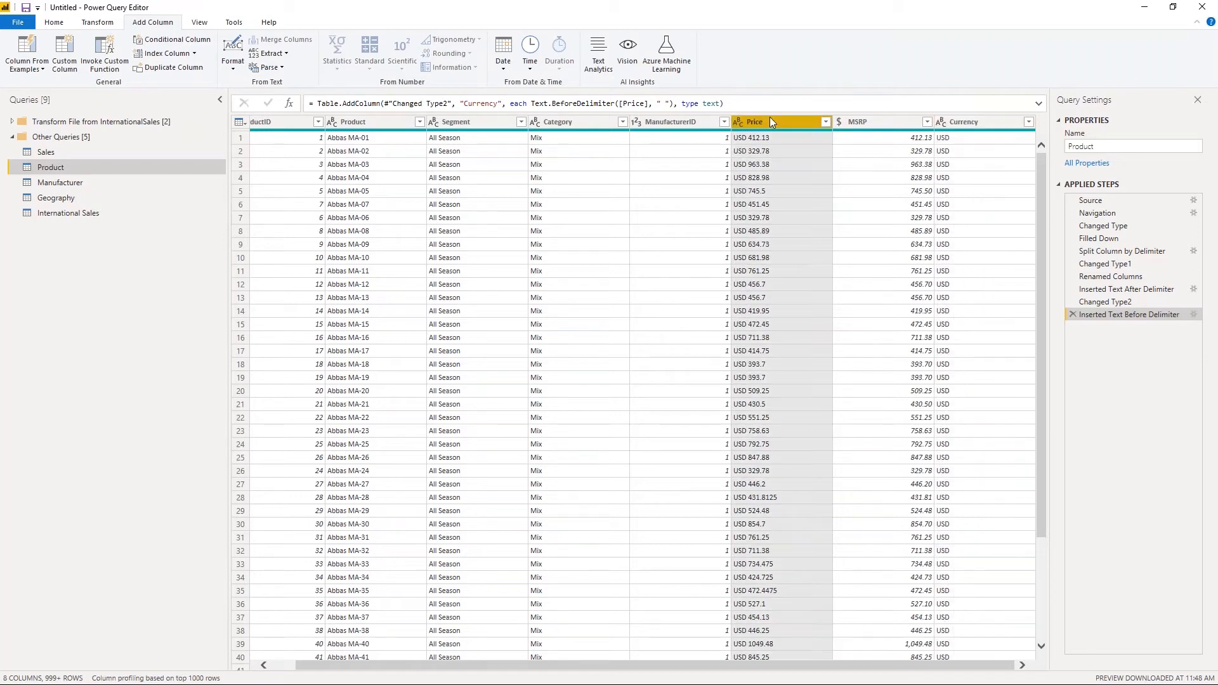
{"action": "right_click", "coordinate": [766, 123]}
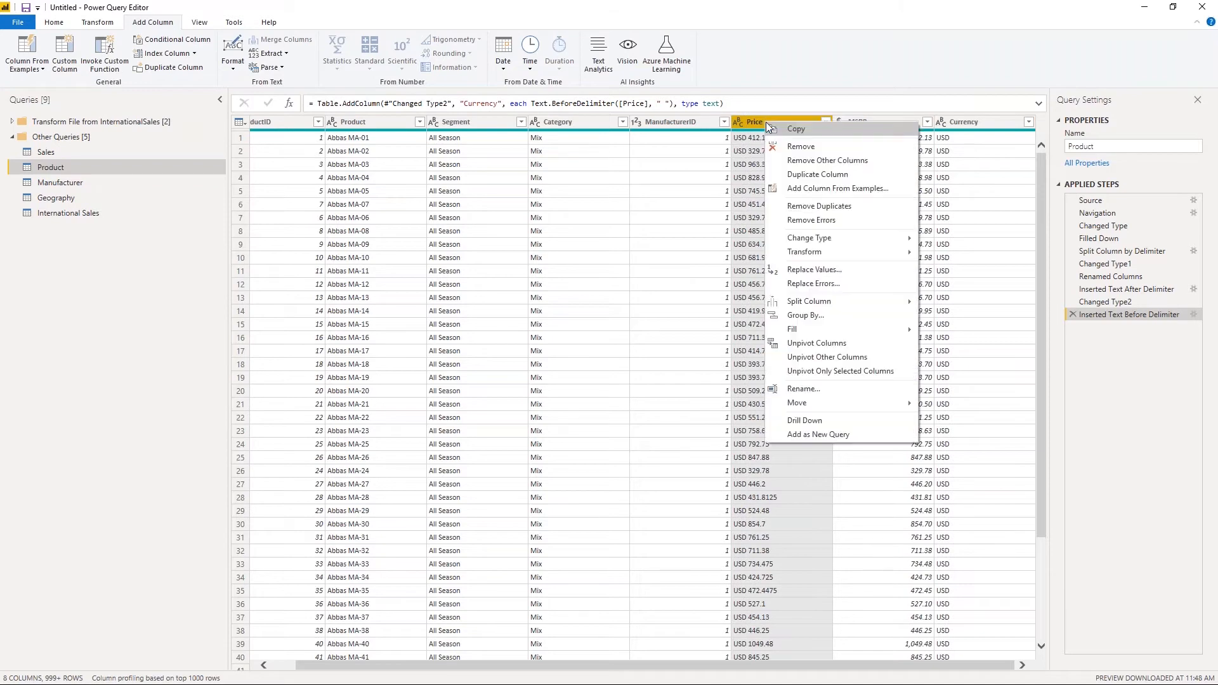
{"action": "left_click", "coordinate": [779, 146]}
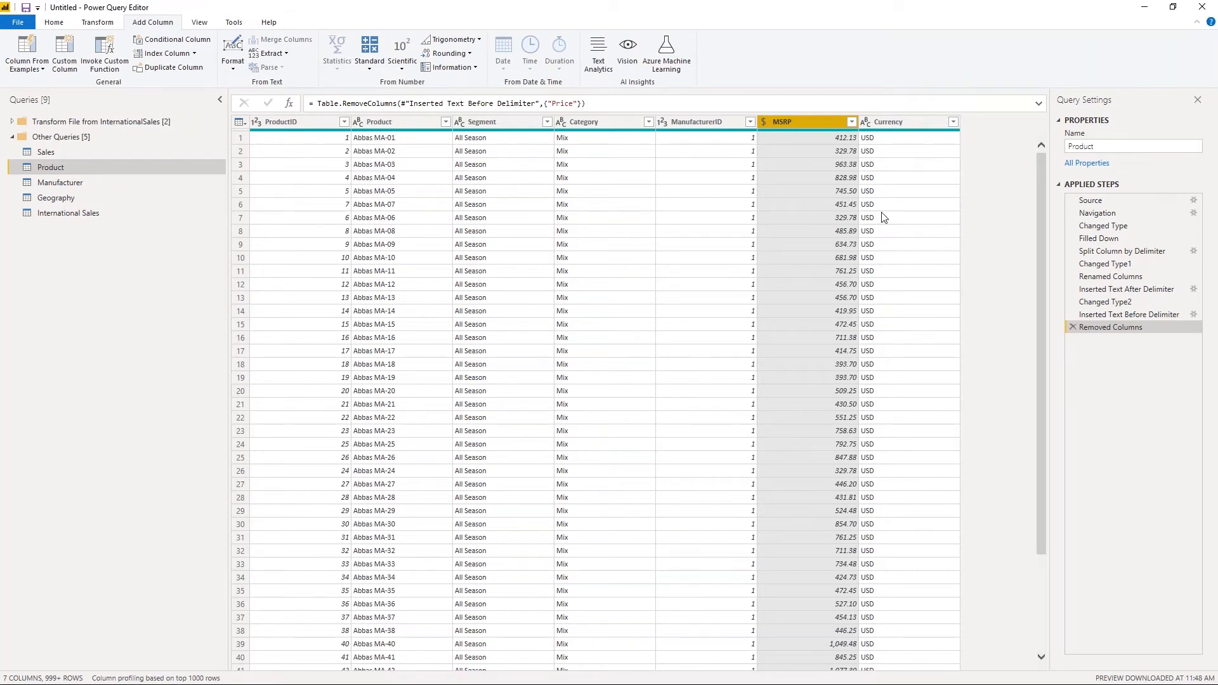
{"action": "scroll", "coordinate": [884, 217], "scroll_direction": "down", "scroll_amount": 3}
{"action": "scroll", "coordinate": [881, 216], "scroll_direction": "up", "scroll_amount": 3}
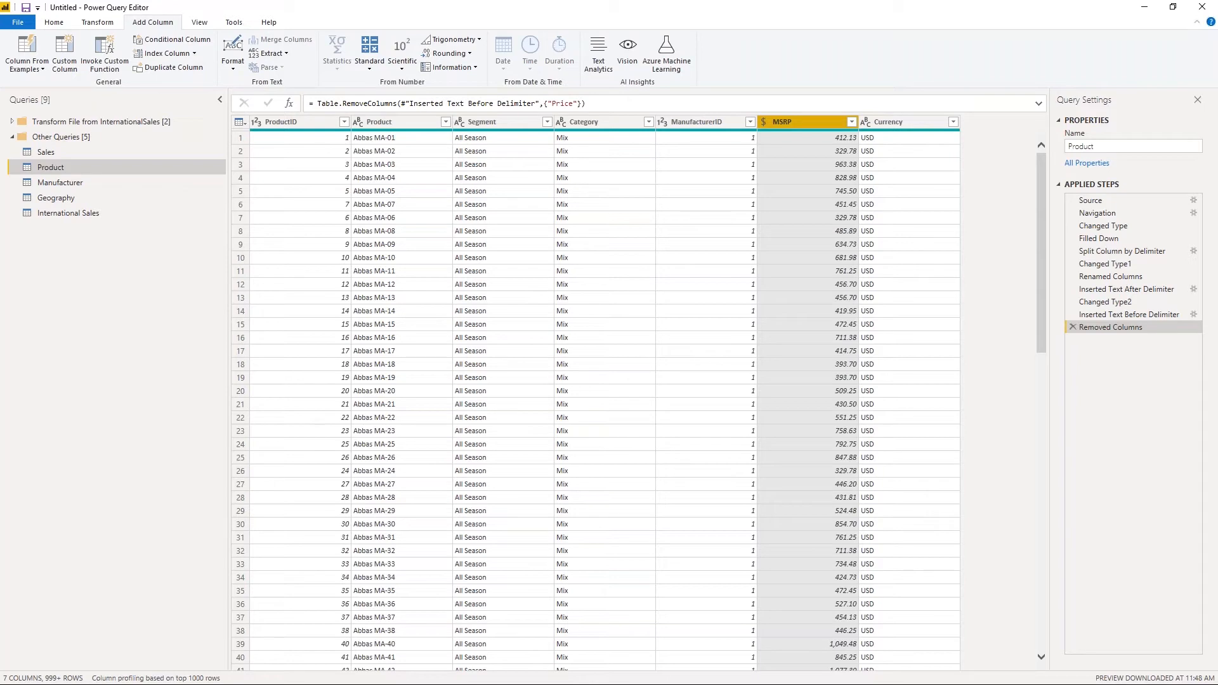
Remove the top 2 rows from the Geography query
{"action": "left_click", "coordinate": [75, 199]}
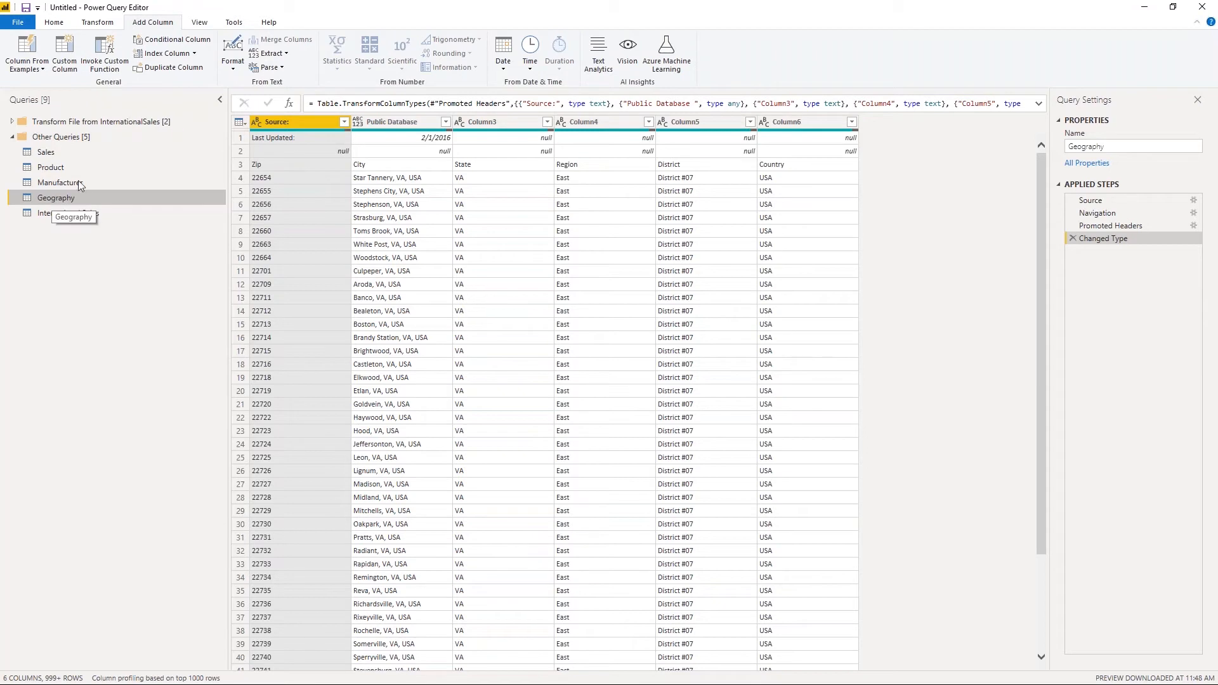
{"action": "left_click", "coordinate": [56, 22]}
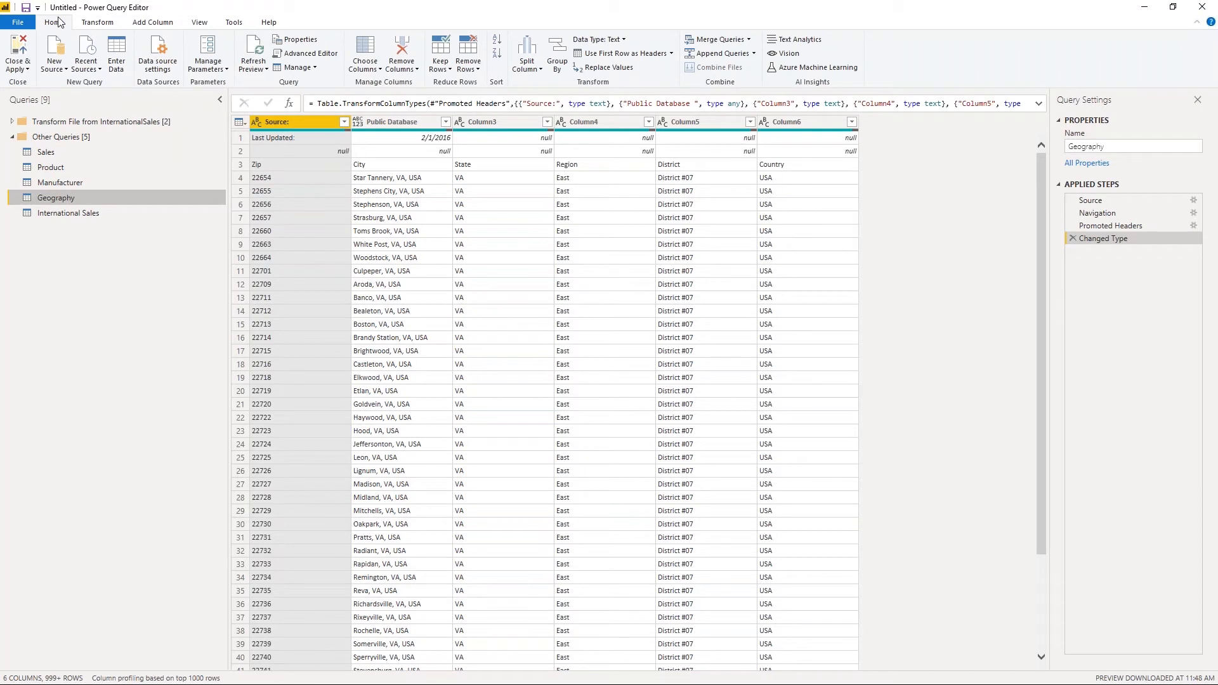
{"action": "left_click", "coordinate": [477, 67]}
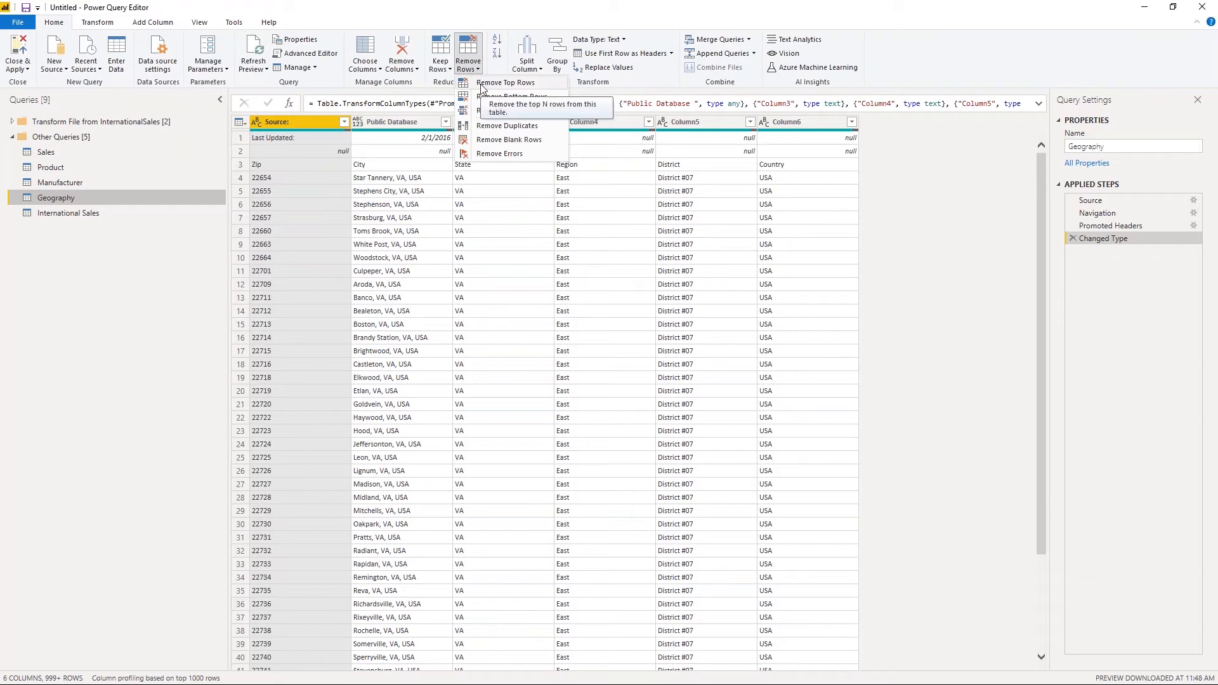
{"action": "left_click", "coordinate": [483, 84]}
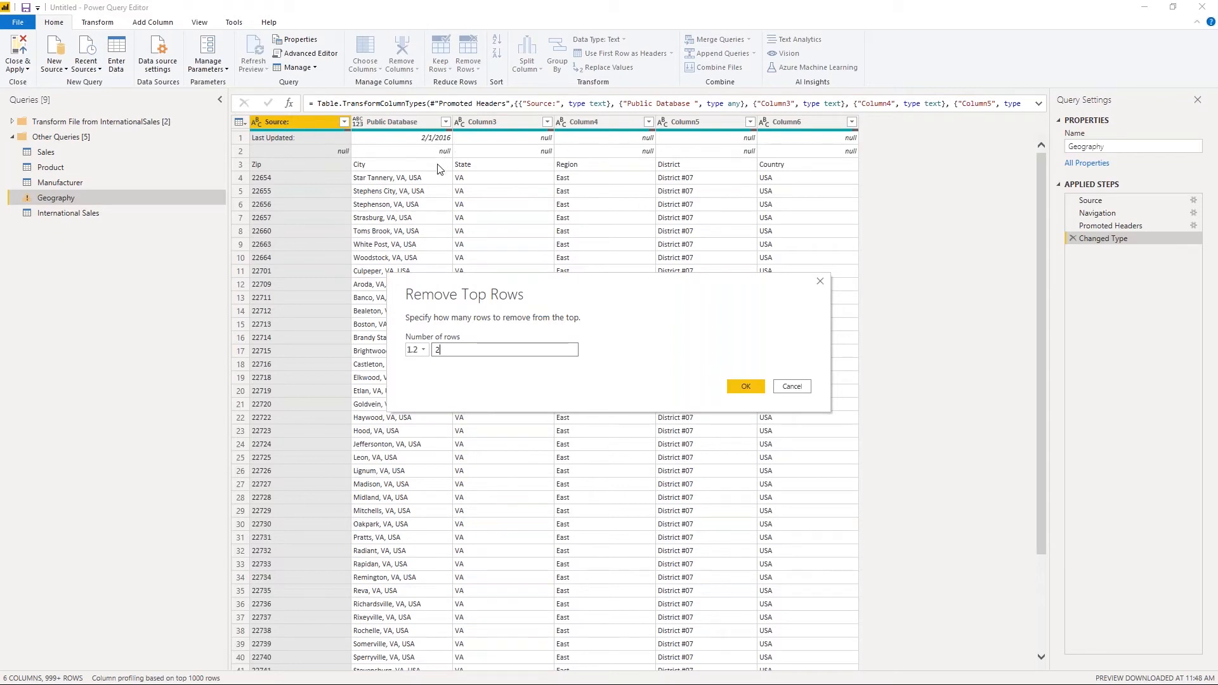
{"action": "left_click", "coordinate": [756, 386]}
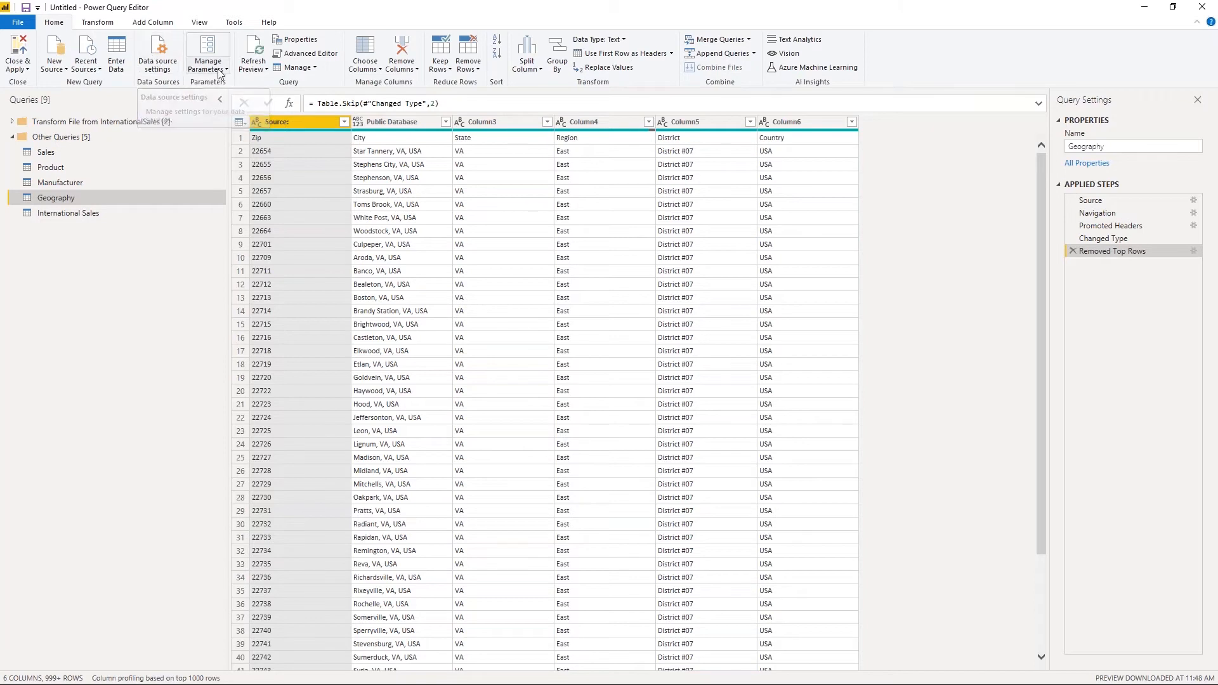
Use the Geography query's first row as headers, and review the applied steps from Removed Top Rows through Changed Type1
{"action": "left_click", "coordinate": [612, 56]}
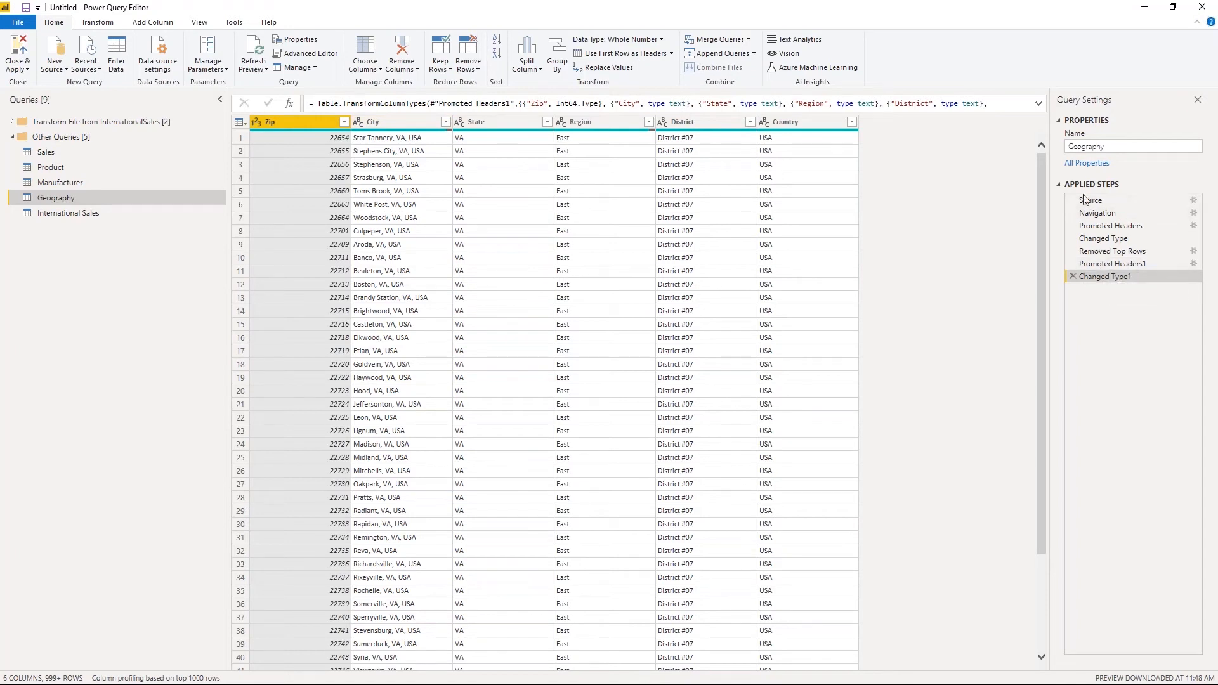
{"action": "left_click", "coordinate": [1103, 251]}
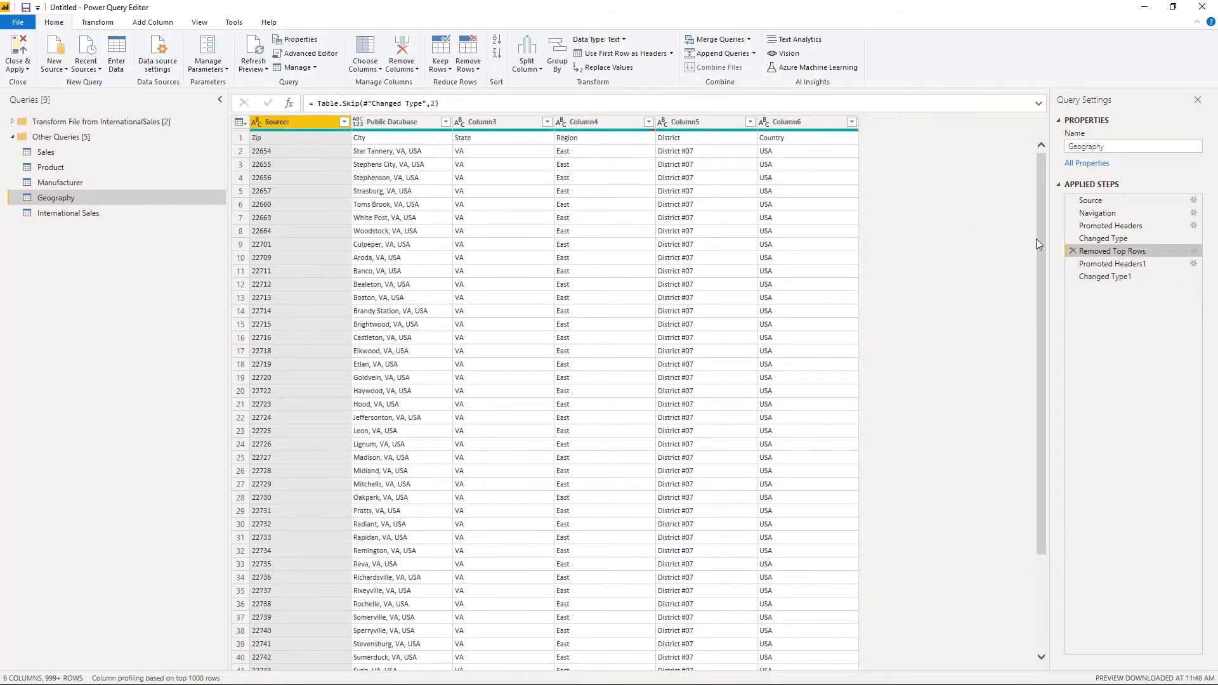
{"action": "left_click", "coordinate": [1110, 267]}
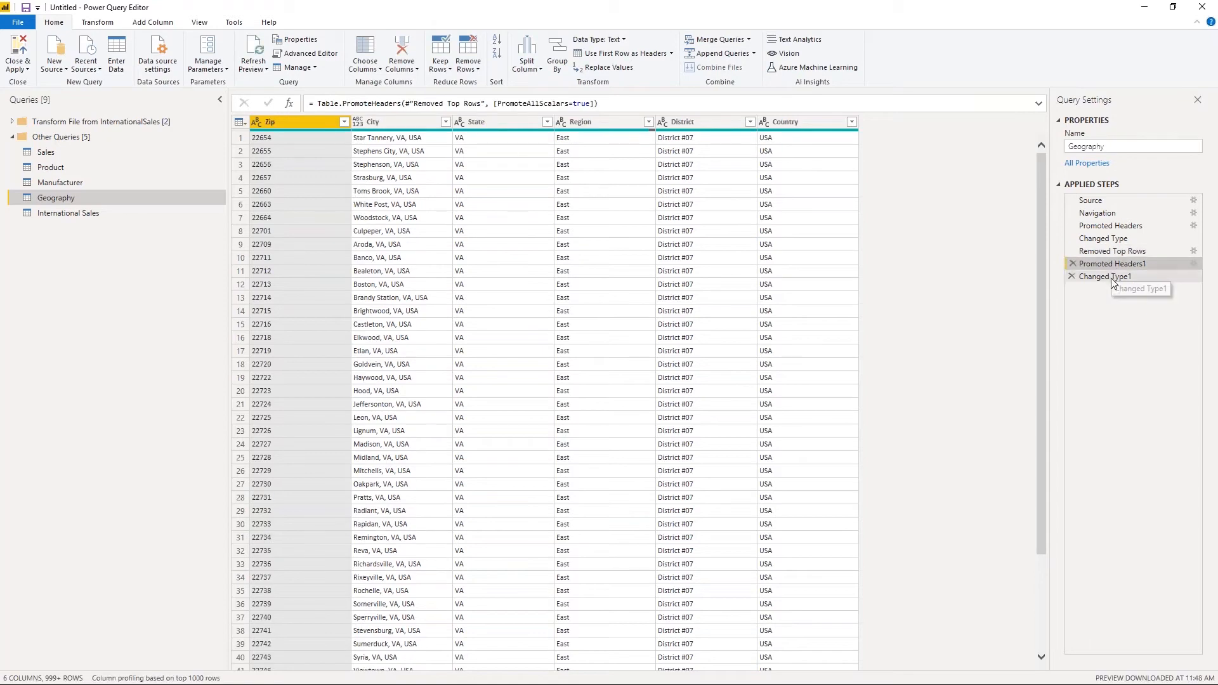
{"action": "left_click", "coordinate": [1116, 278]}
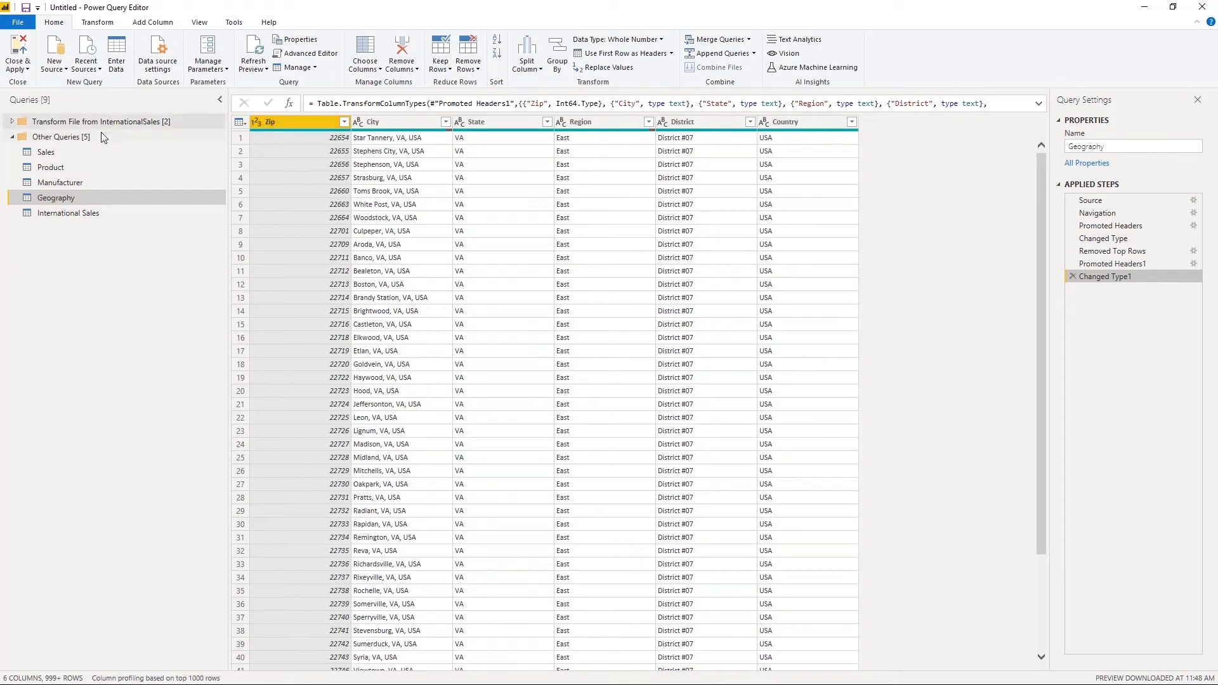
Change the Geography query's Zip column to the Text data type, replacing the current type conversion
{"action": "left_click", "coordinate": [259, 122]}
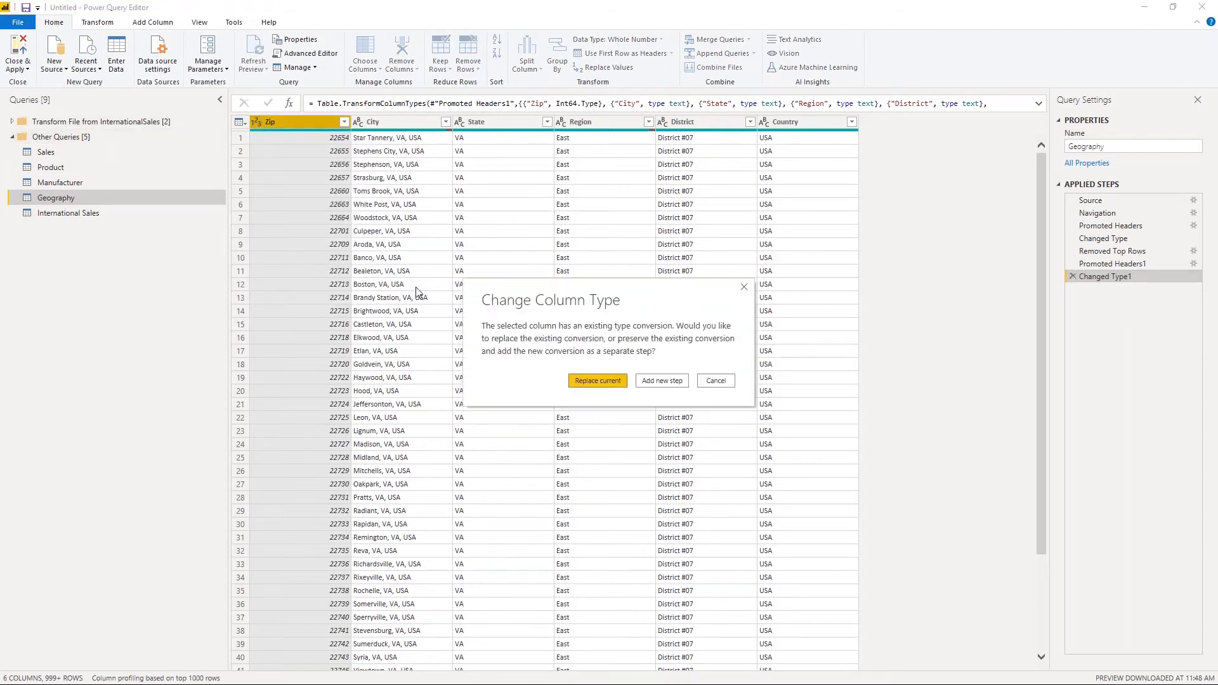
{"action": "left_click", "coordinate": [584, 380]}
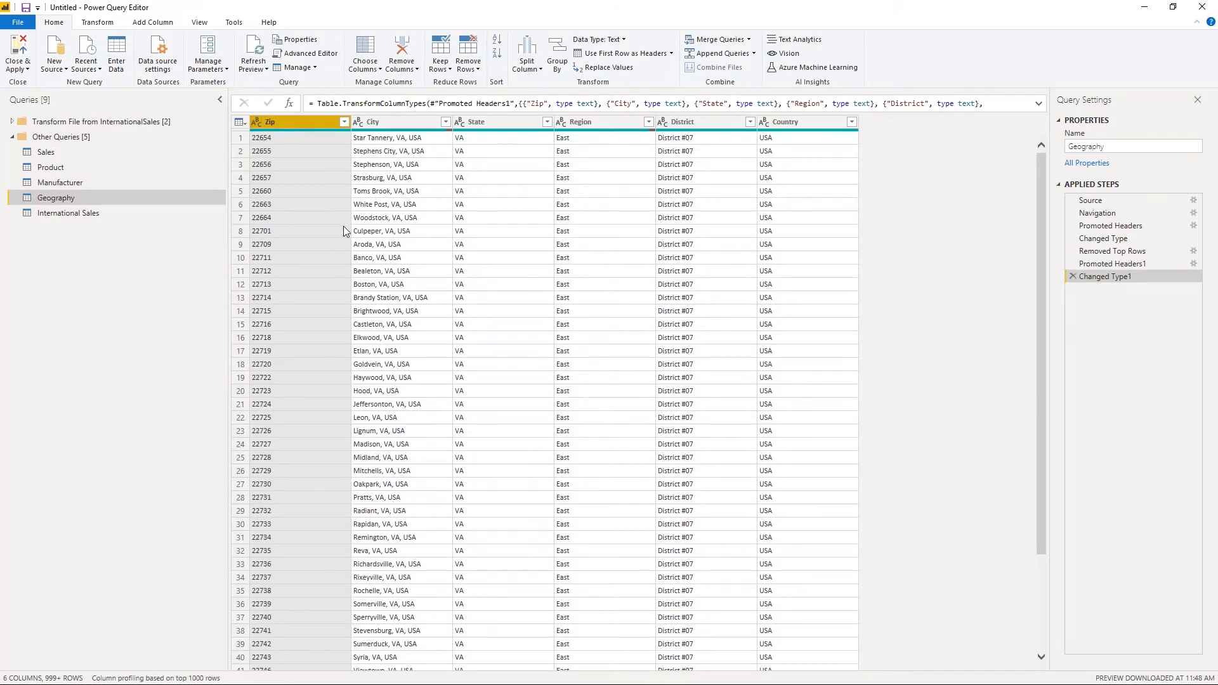
{"action": "scroll", "coordinate": [351, 235], "scroll_direction": "down", "scroll_amount": 3}
{"action": "scroll", "coordinate": [350, 235], "scroll_direction": "up", "scroll_amount": 3}
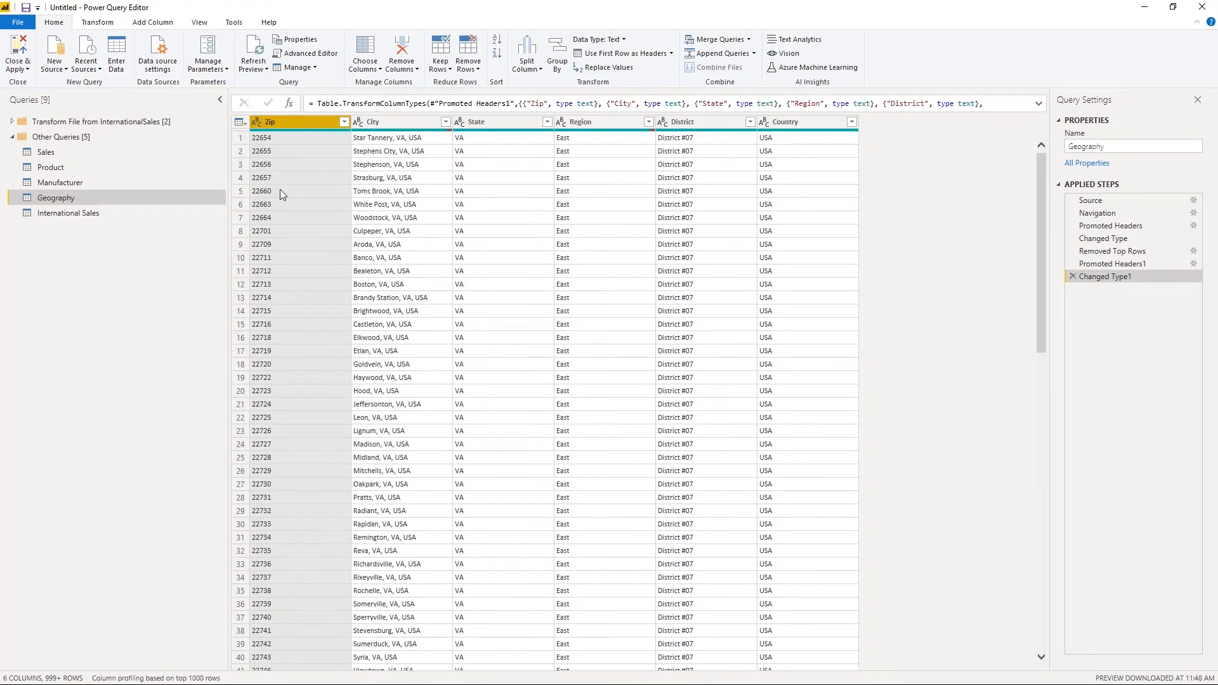
{"action": "left_click", "coordinate": [259, 125]}
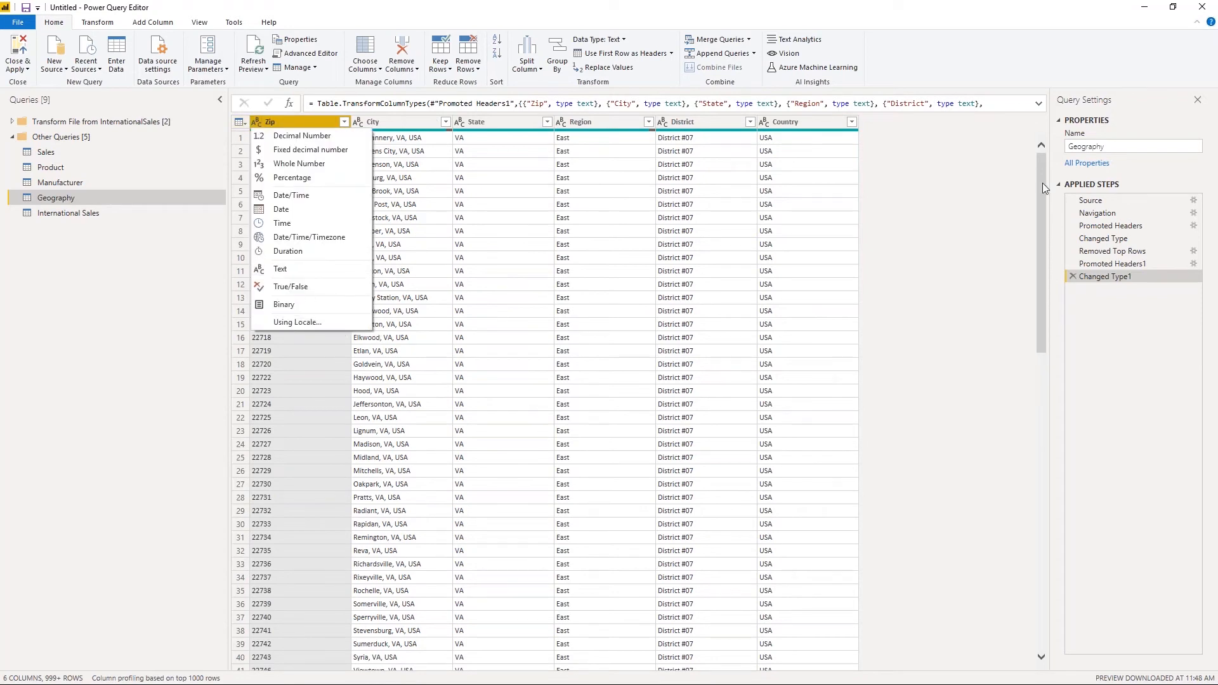
{"action": "left_click", "coordinate": [953, 193]}
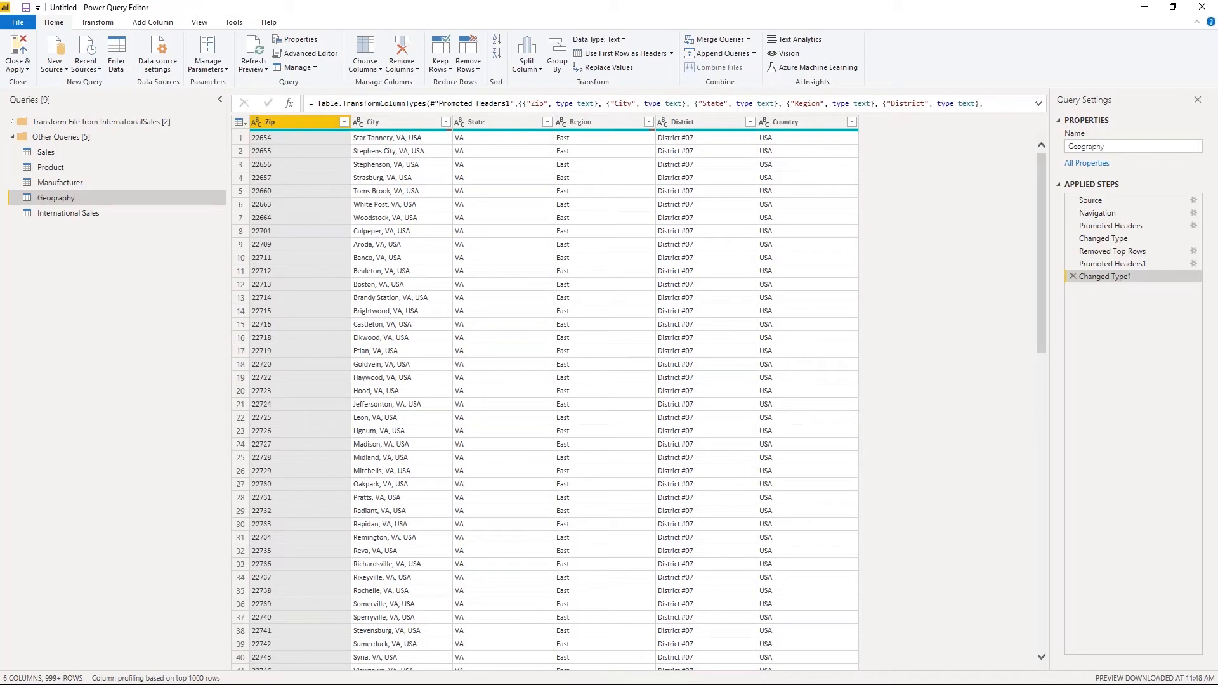
Remove the bottom 3 rows from the Manufacturer query
{"action": "left_click", "coordinate": [61, 182]}
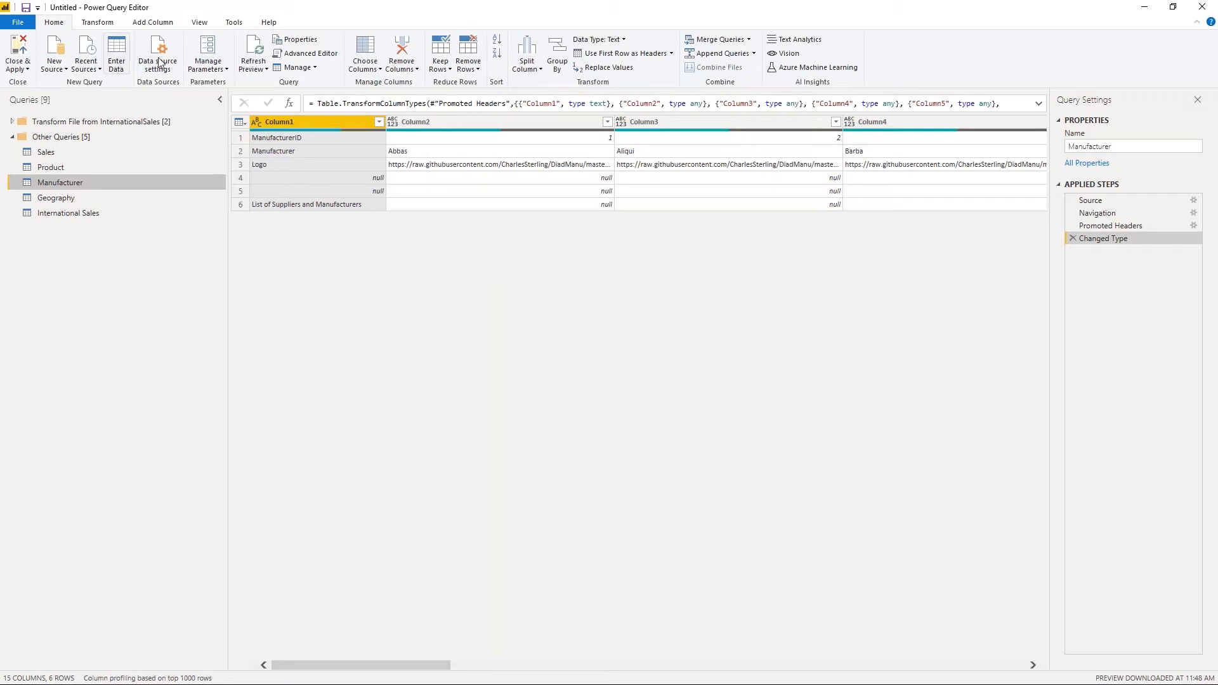
{"action": "left_click", "coordinate": [472, 73]}
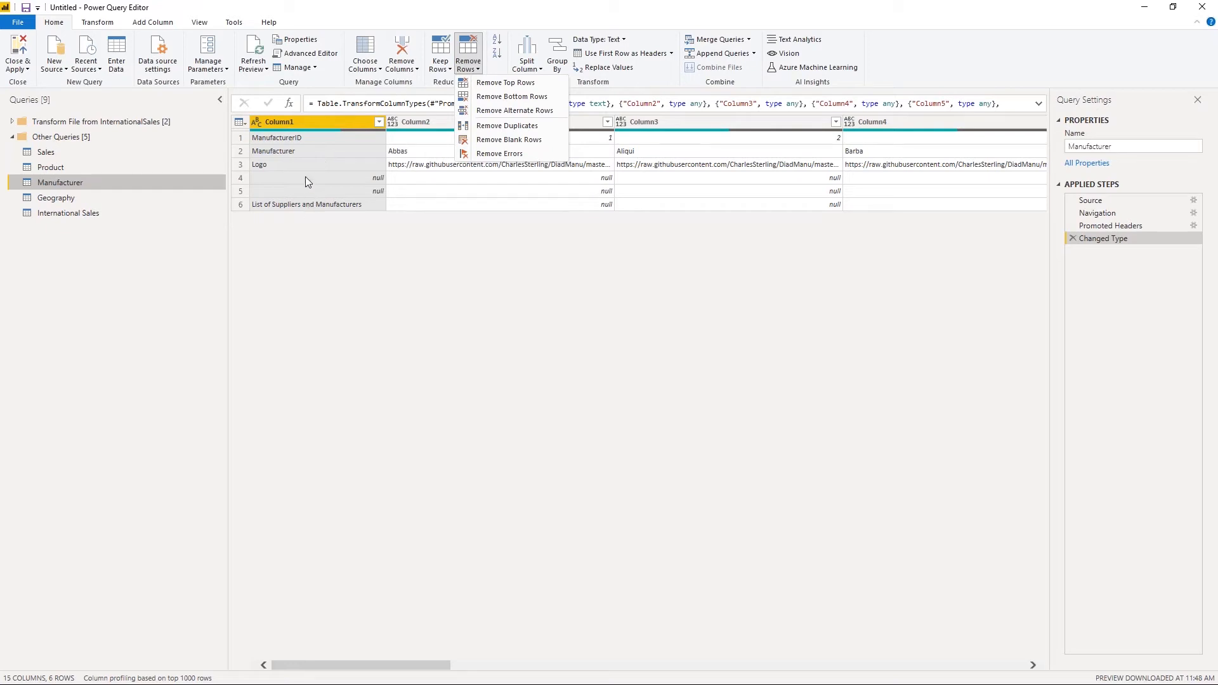
{"action": "left_click", "coordinate": [495, 97]}
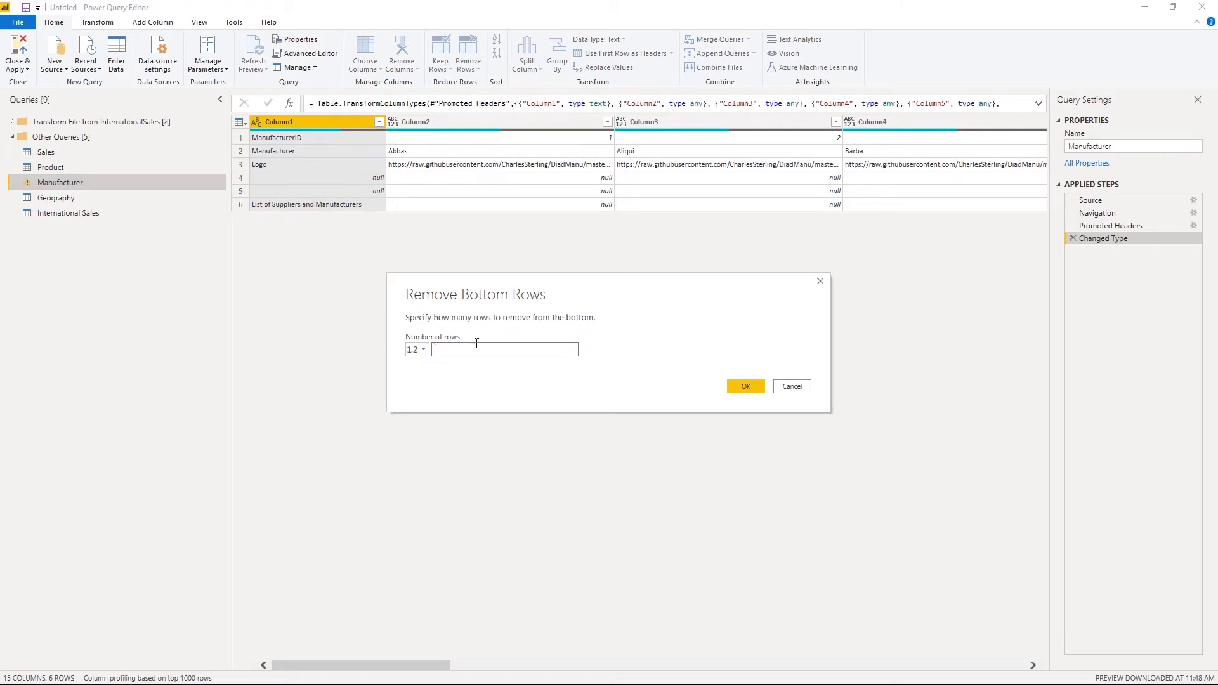
{"action": "type", "text": "3"}
{"action": "left_click", "coordinate": [742, 392]}
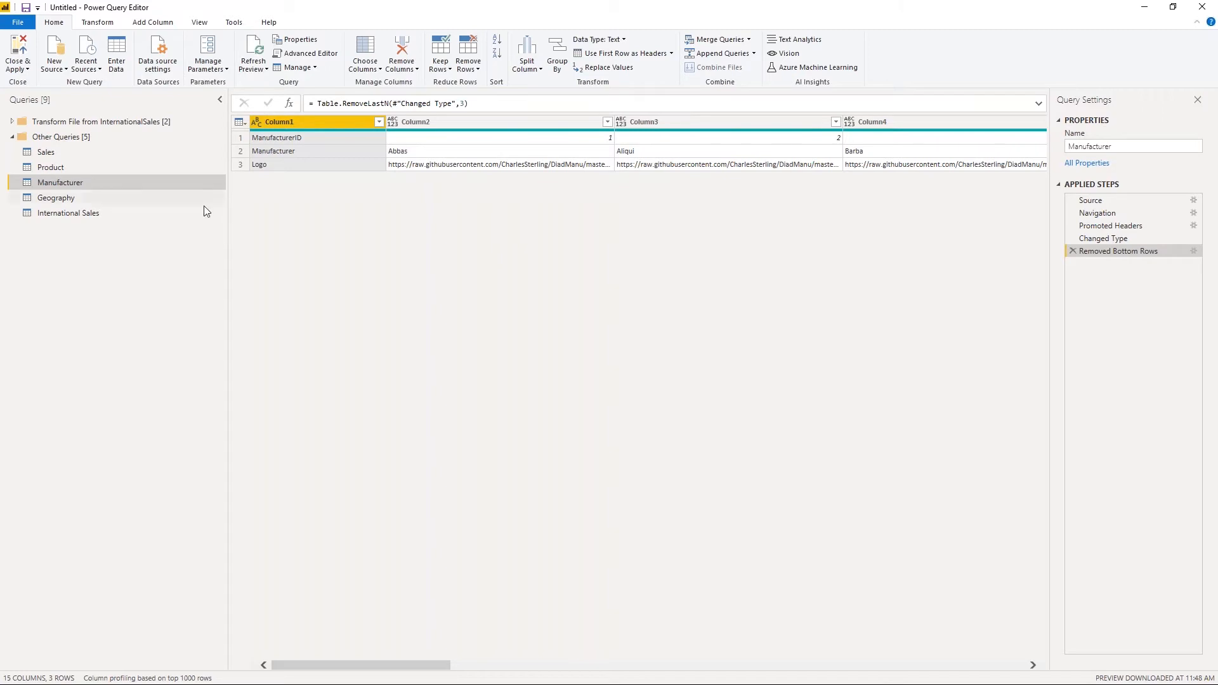
Check the ManufacturerID, Manufacturer and Logo row labels, and transpose the Manufacturer table so its rows become columns
{"action": "left_click", "coordinate": [272, 140]}
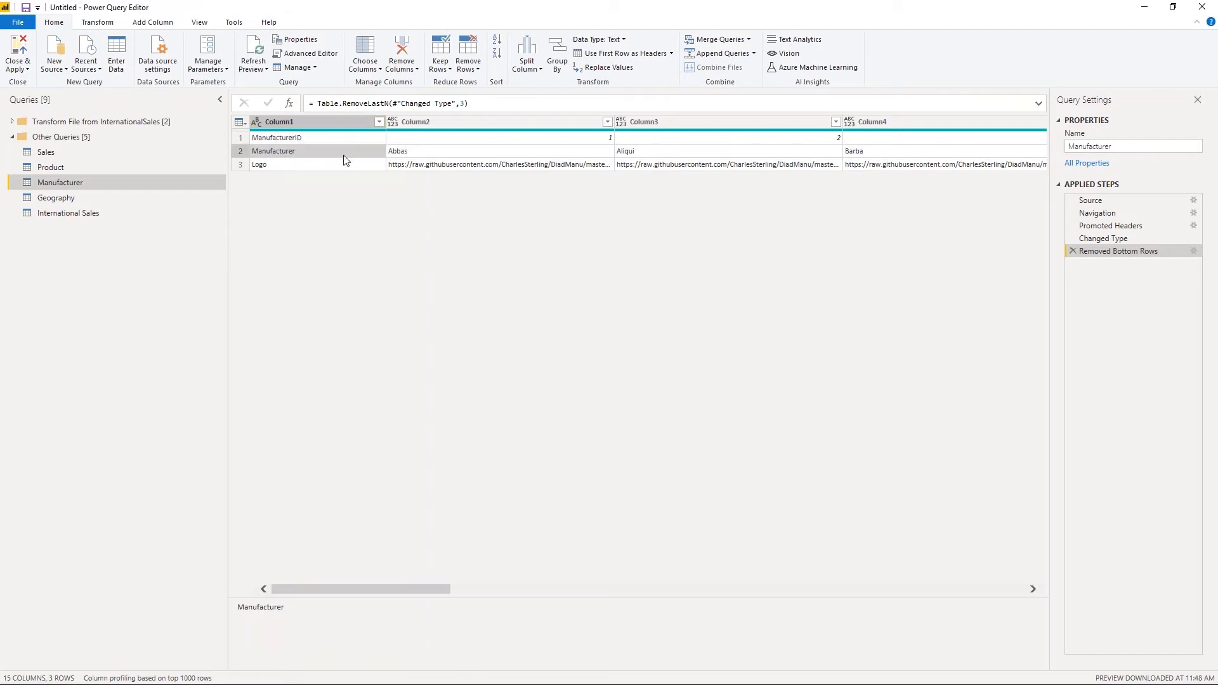
{"action": "left_click", "coordinate": [287, 164]}
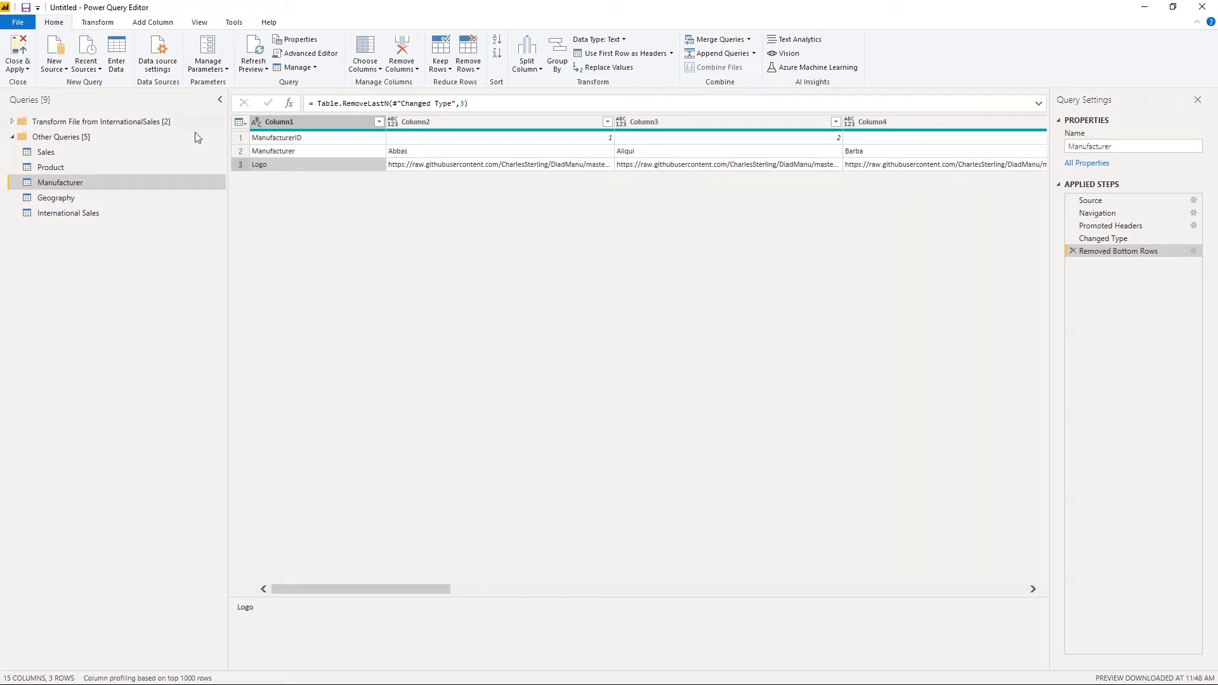
{"action": "left_click", "coordinate": [98, 22]}
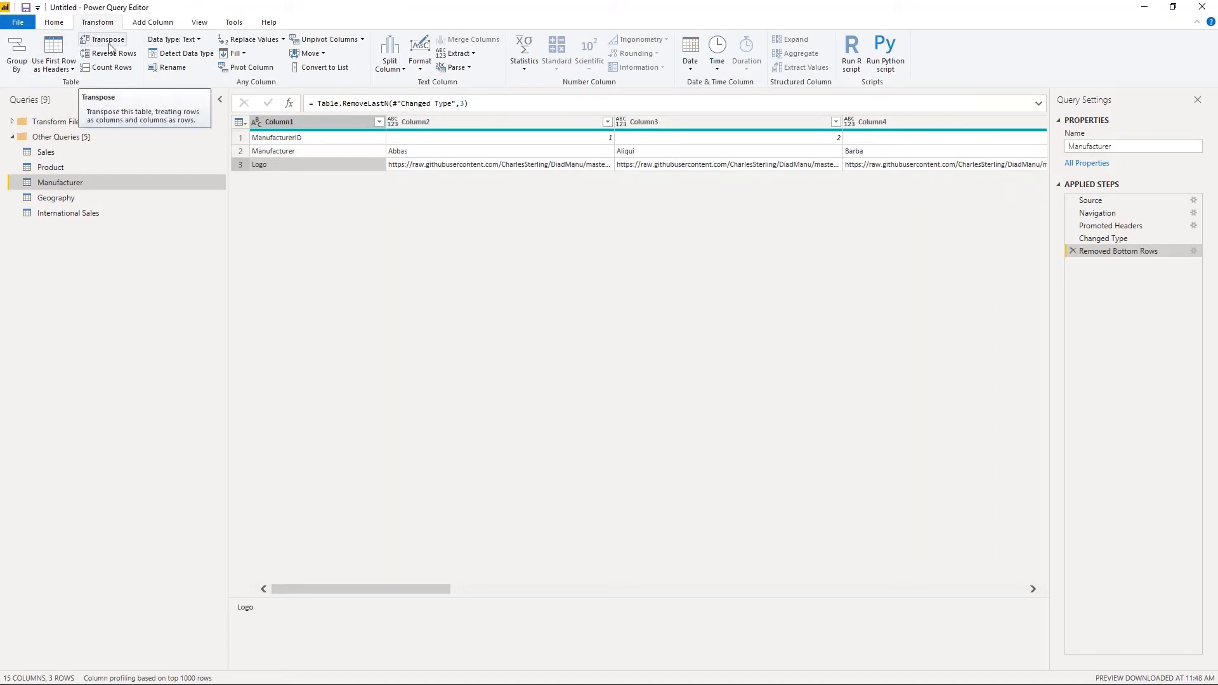
{"action": "left_click", "coordinate": [108, 39]}
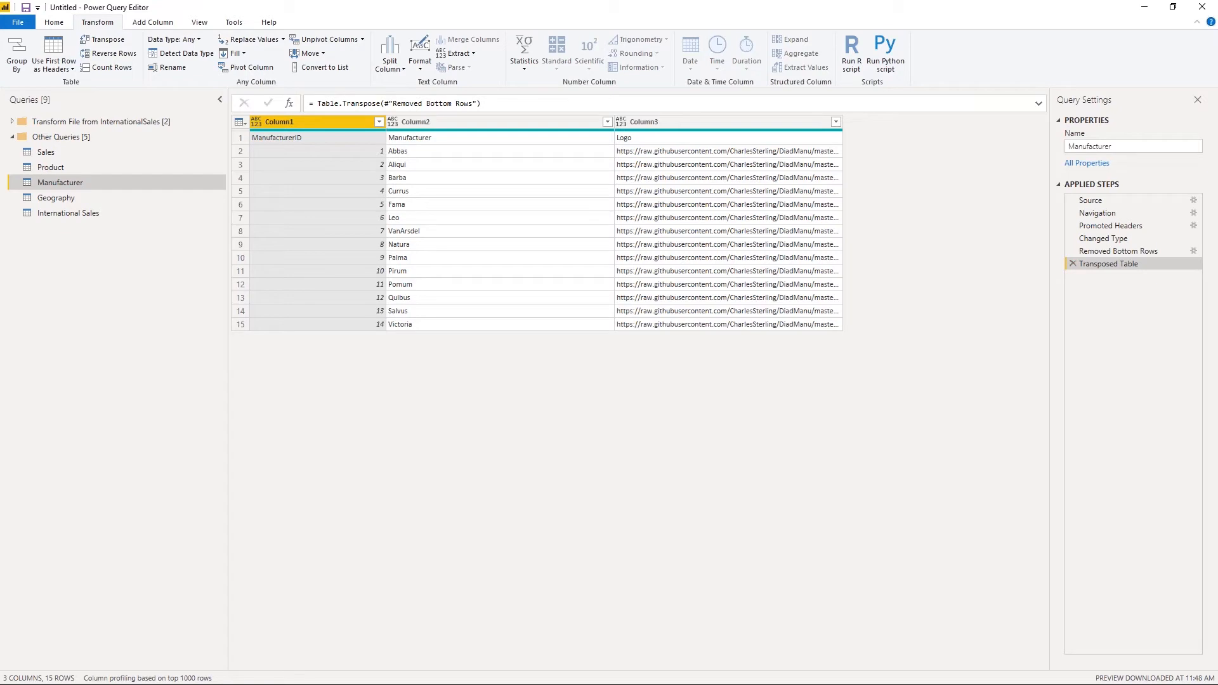
Use the Manufacturer query's first row as headers, and review the settings of its Promoted Headers1 and Removed Bottom Rows steps
{"action": "left_click", "coordinate": [55, 22]}
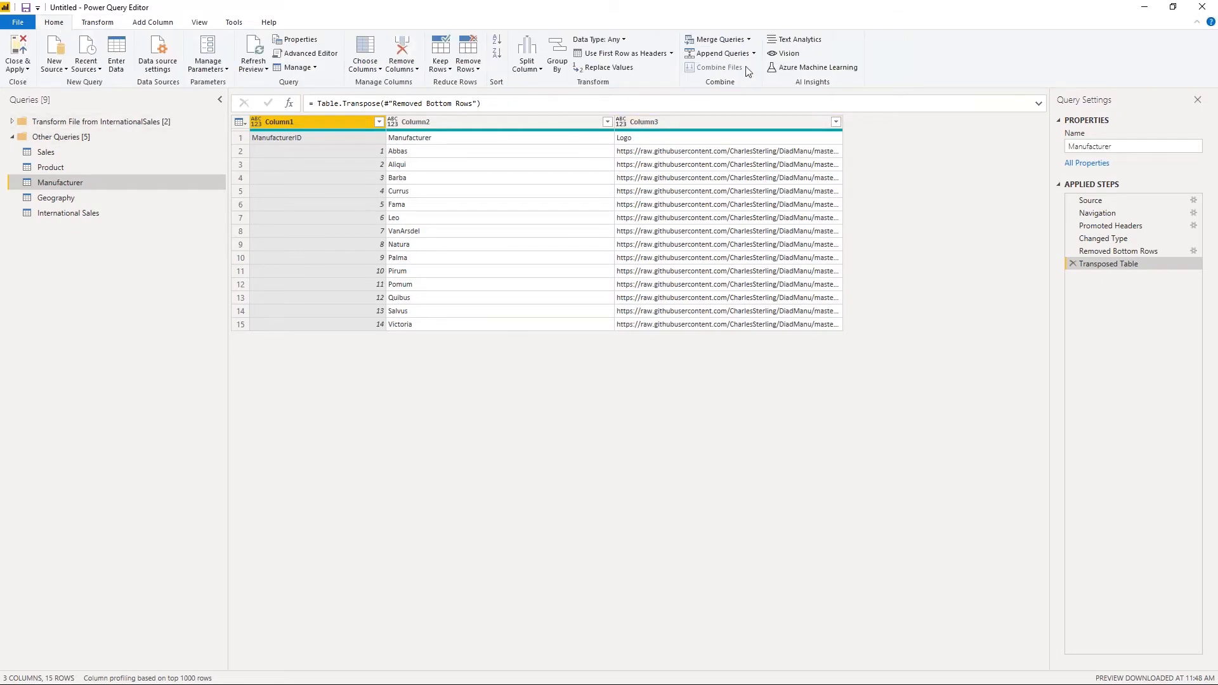
{"action": "left_click", "coordinate": [639, 56]}
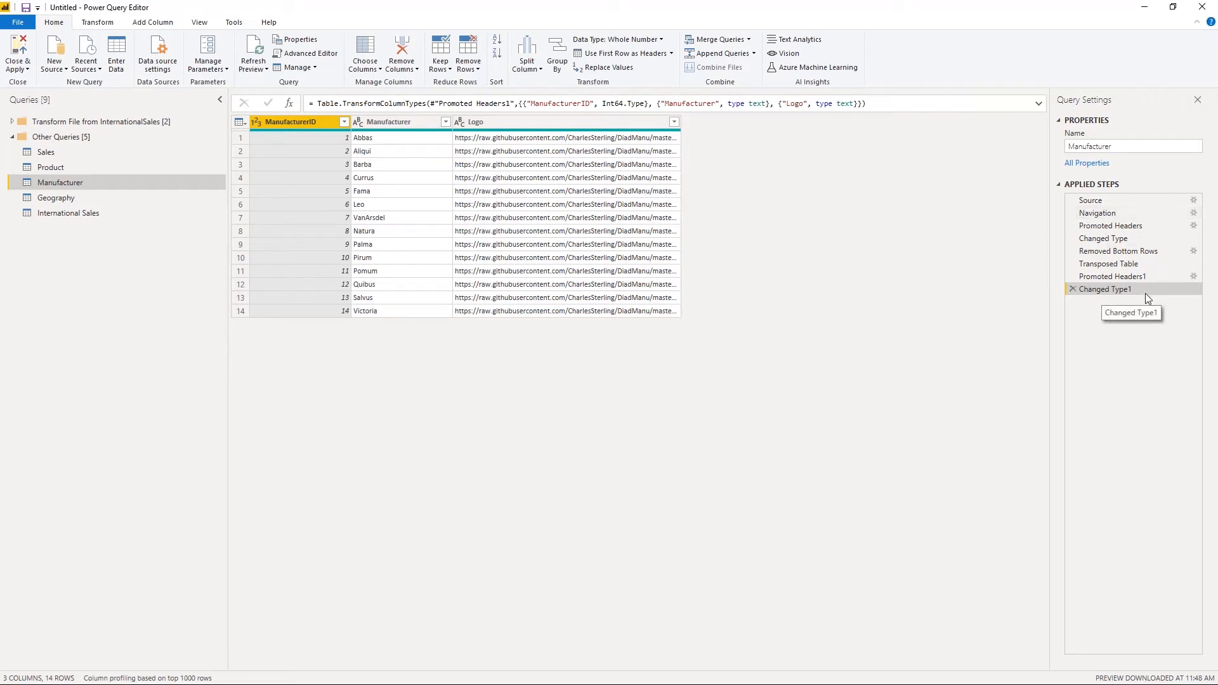
{"action": "left_click", "coordinate": [1138, 277]}
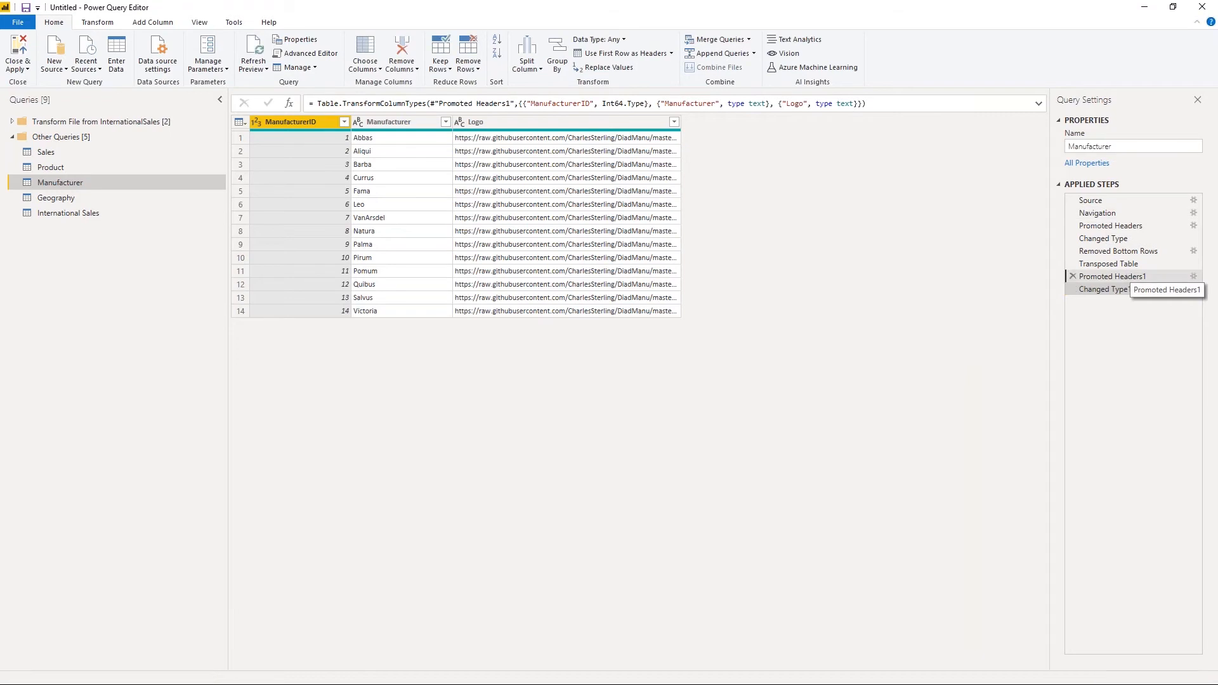
{"action": "left_click", "coordinate": [1194, 279]}
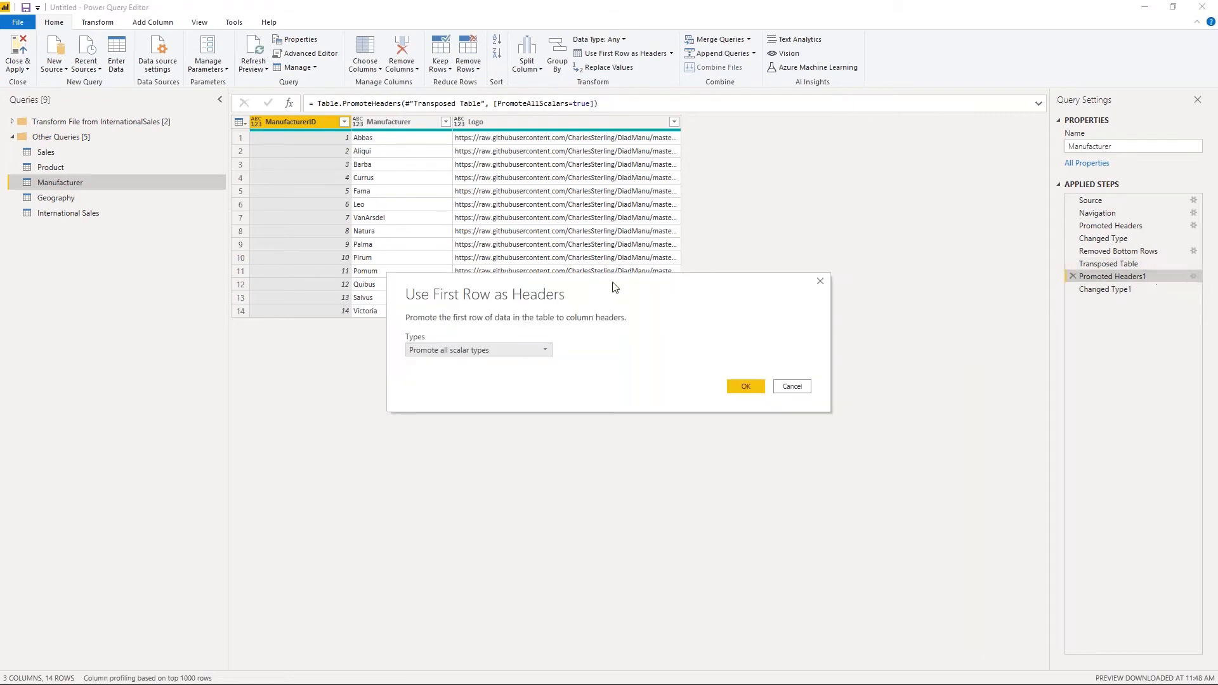
{"action": "left_click", "coordinate": [791, 387]}
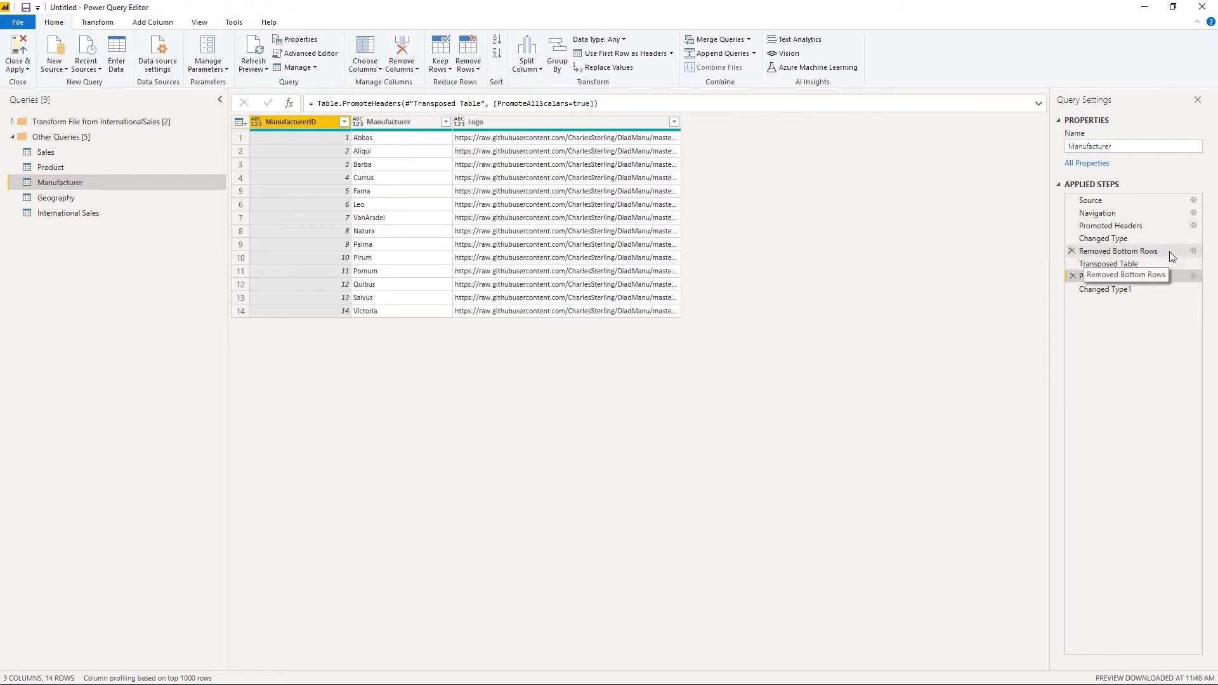
{"action": "left_click", "coordinate": [1193, 252]}
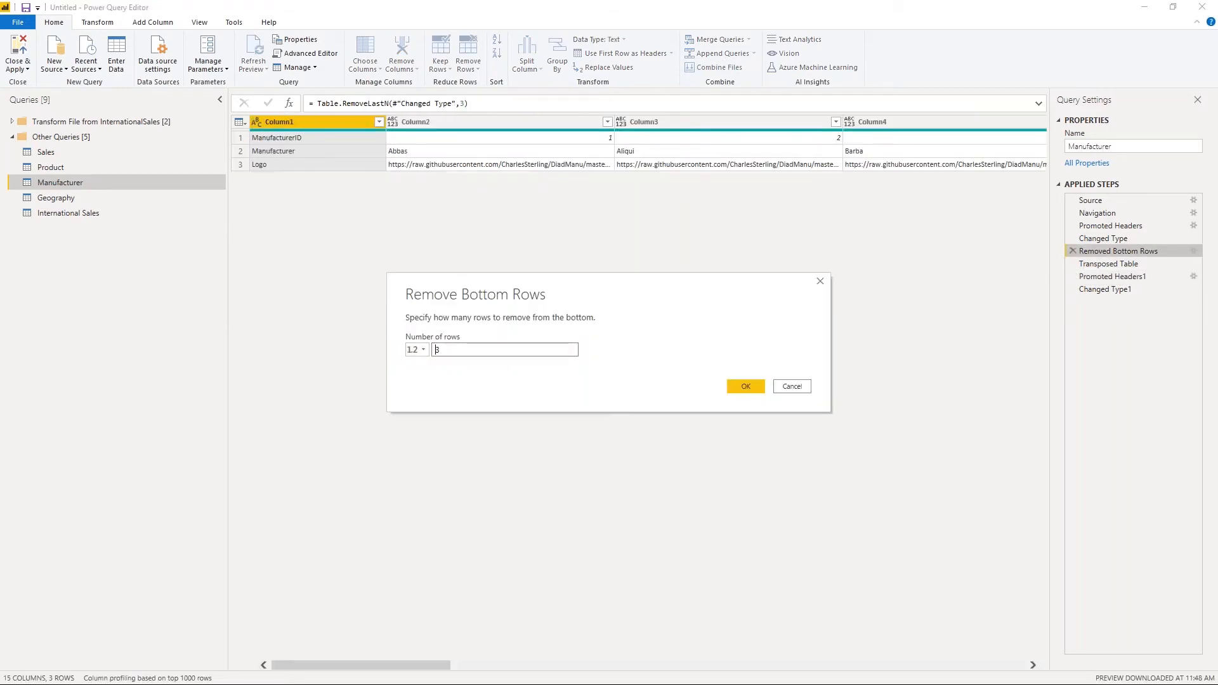
{"action": "left_click", "coordinate": [792, 387]}
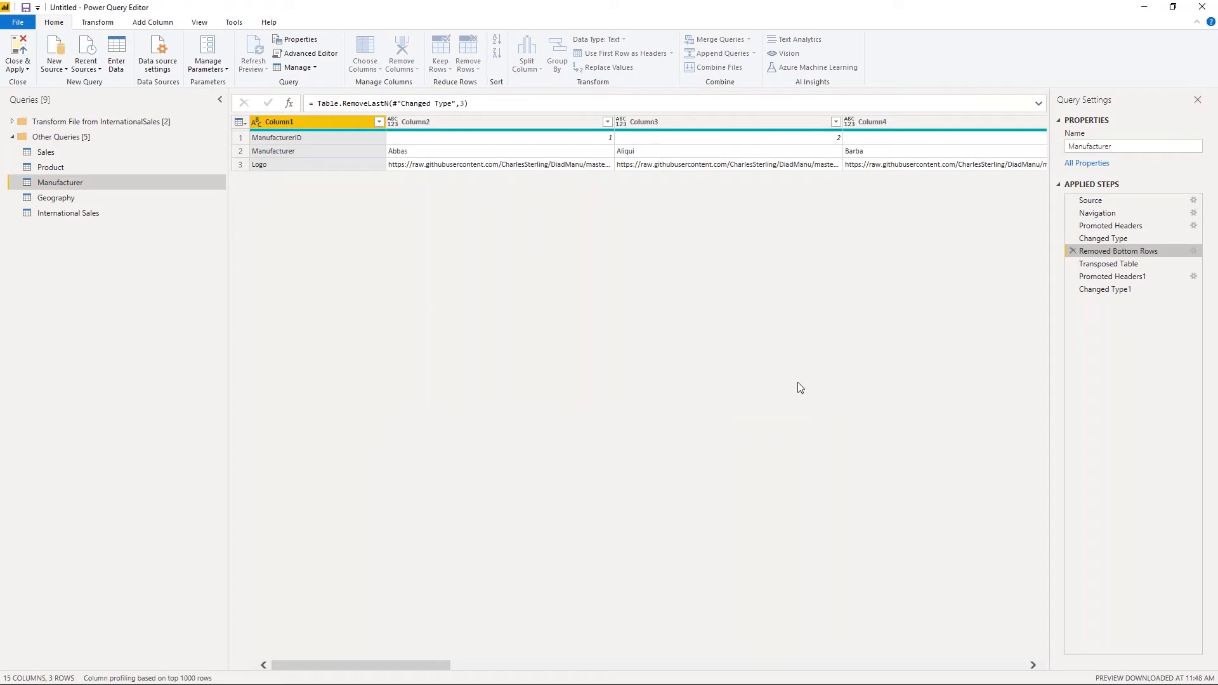
{"action": "left_click", "coordinate": [1125, 291]}
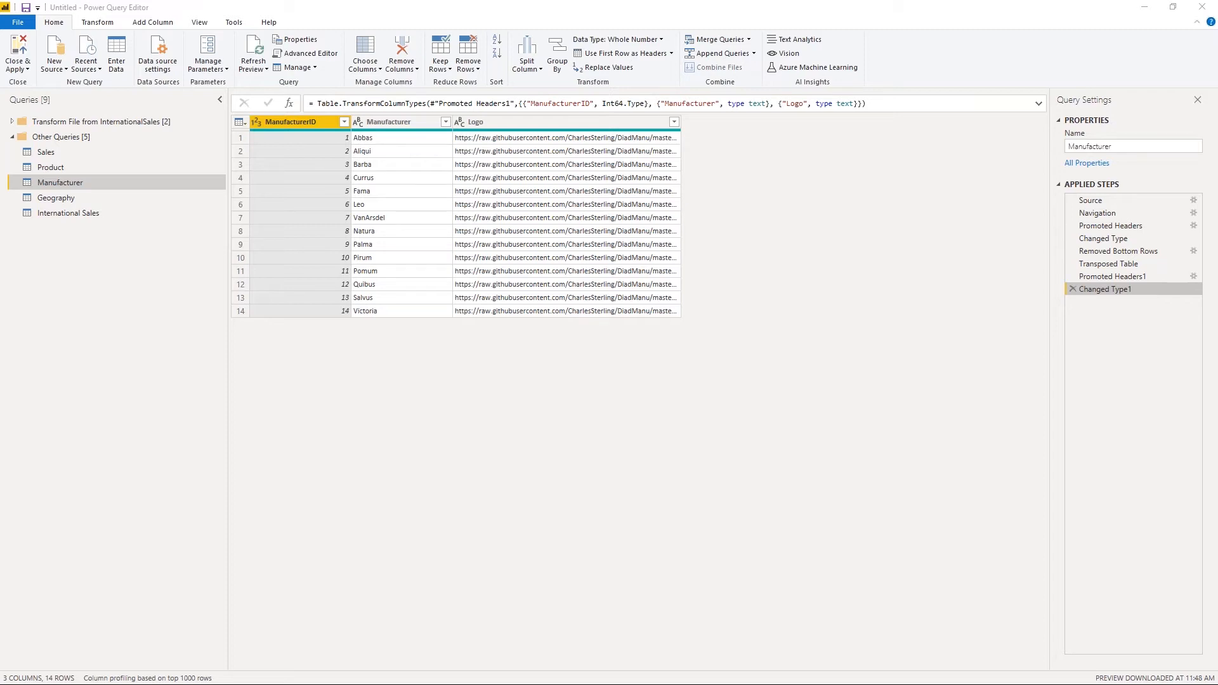
Compare the columns of the Sales and International Sales queries, and append the International Sales table to the Sales query
{"action": "left_click", "coordinate": [98, 213]}
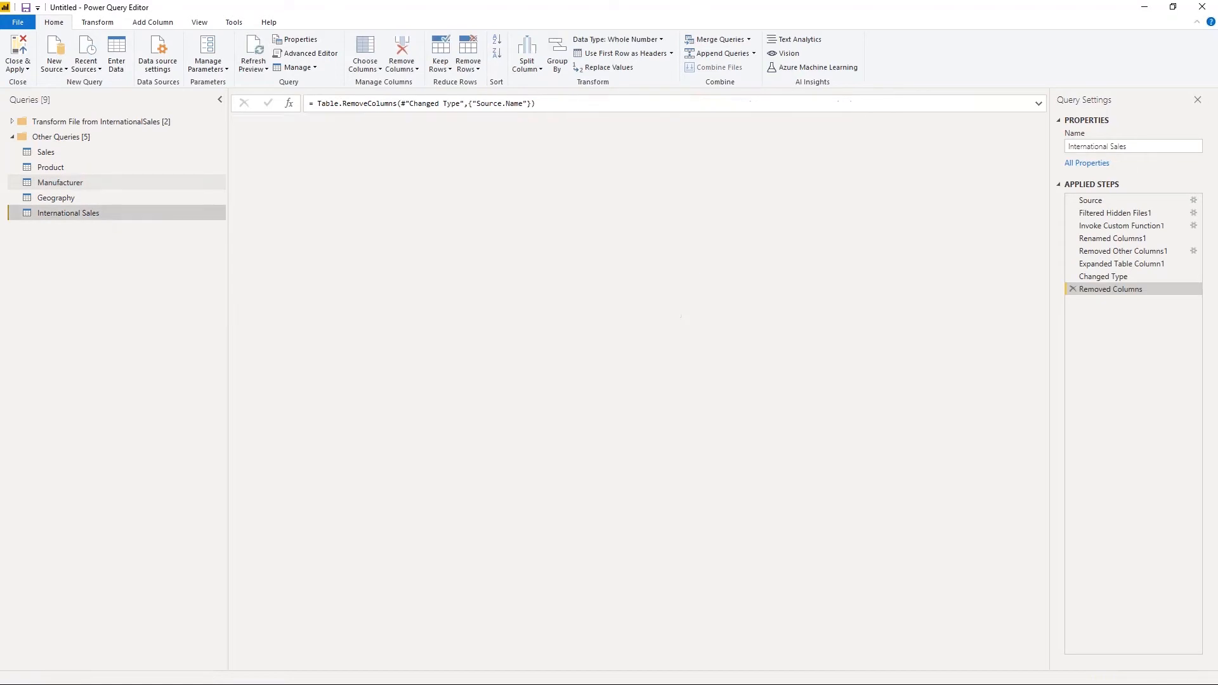
{"action": "left_click", "coordinate": [62, 154]}
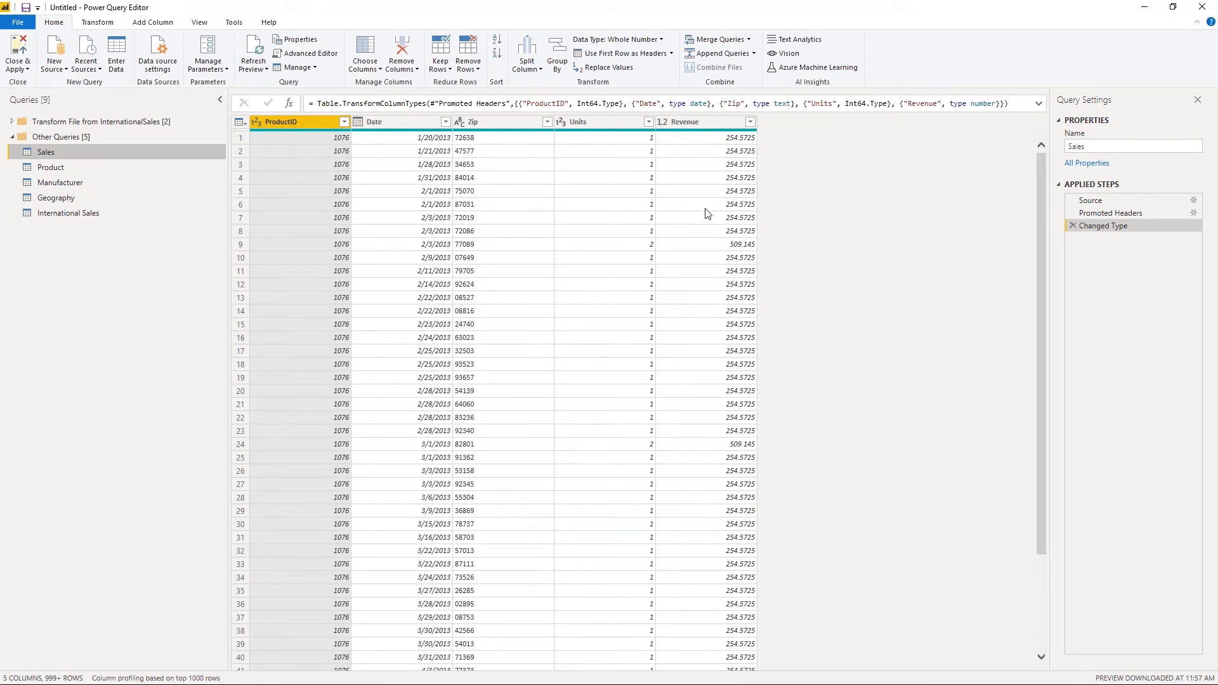
{"action": "left_click", "coordinate": [90, 212]}
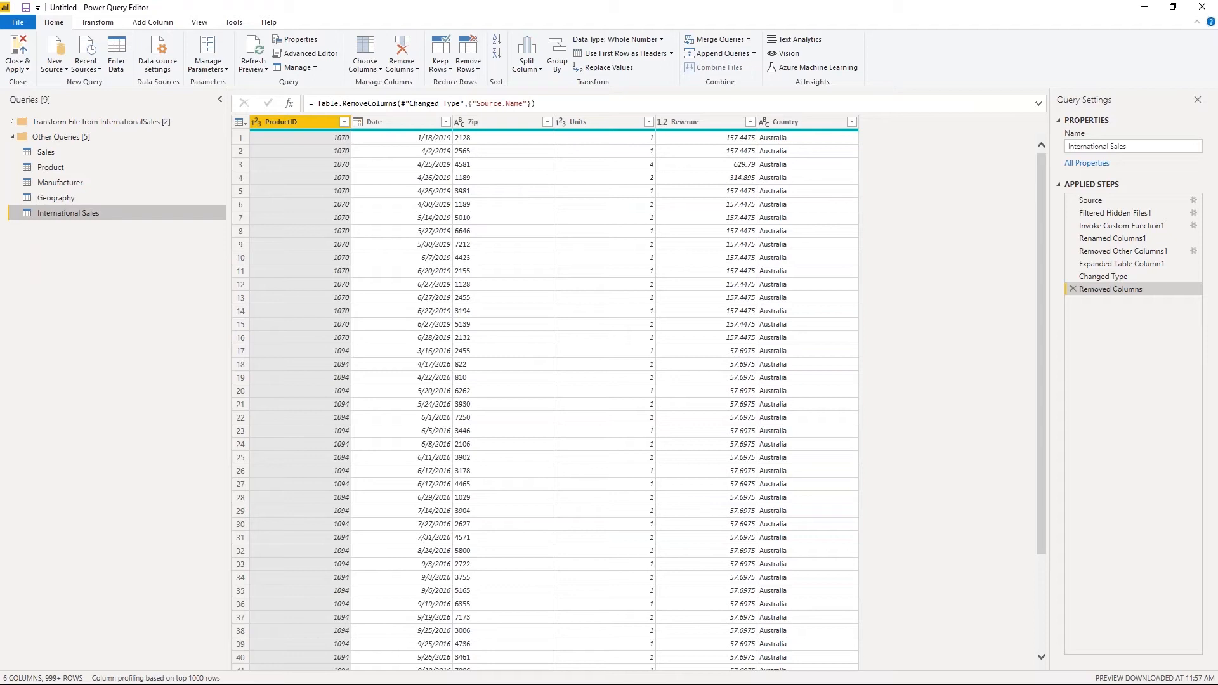
{"action": "left_click", "coordinate": [87, 152]}
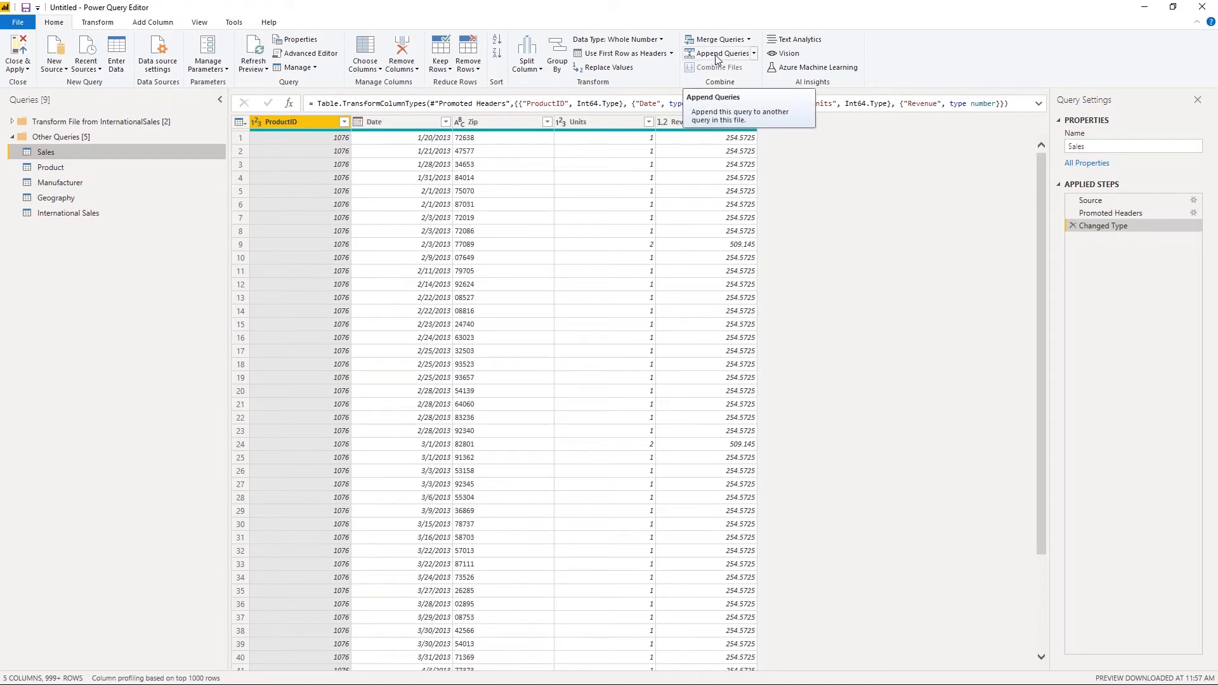
{"action": "left_click", "coordinate": [736, 54]}
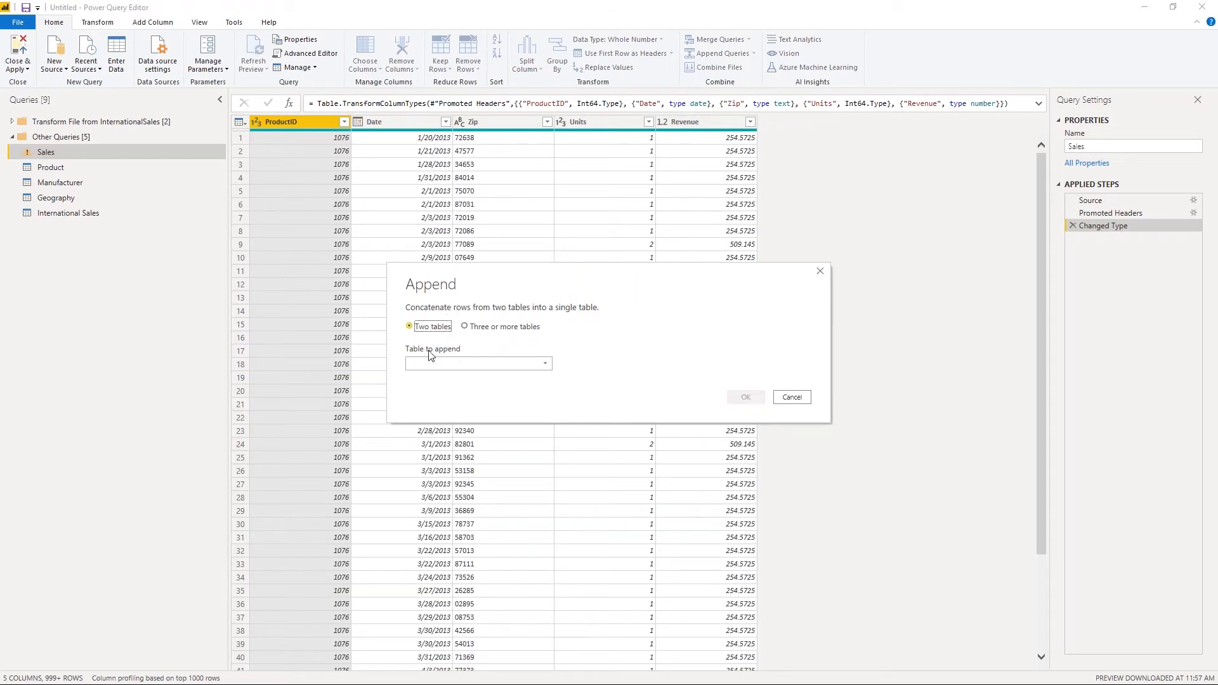
{"action": "left_click", "coordinate": [435, 368]}
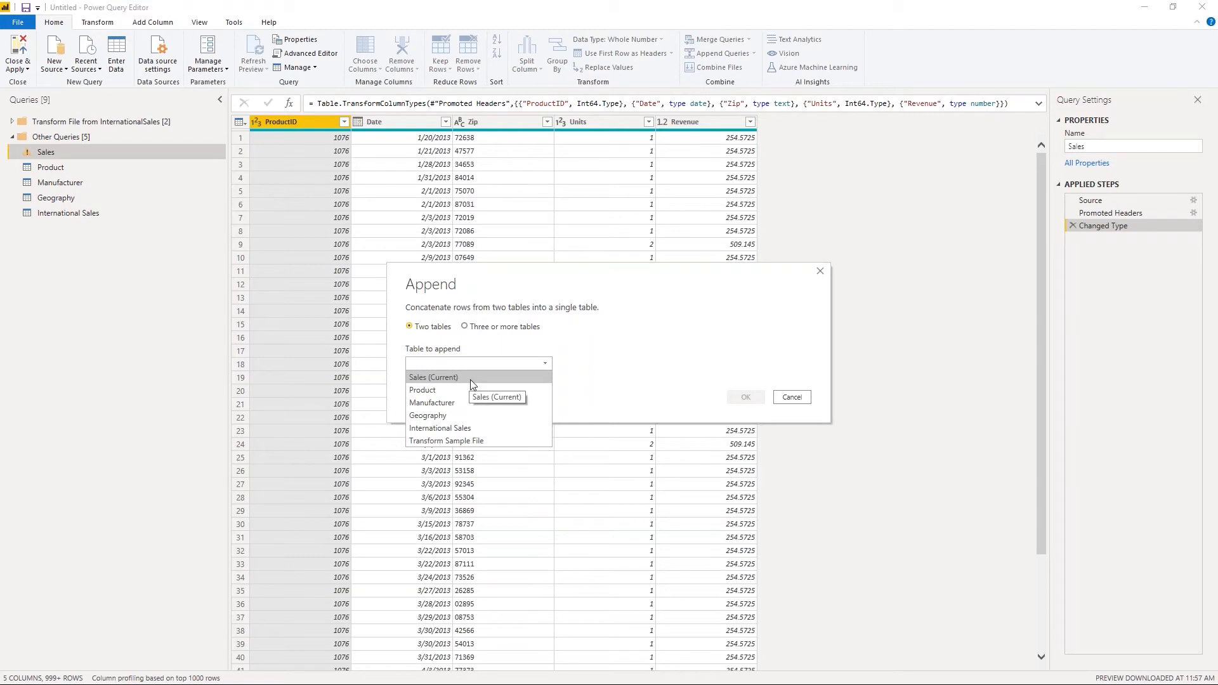
{"action": "left_click", "coordinate": [462, 429]}
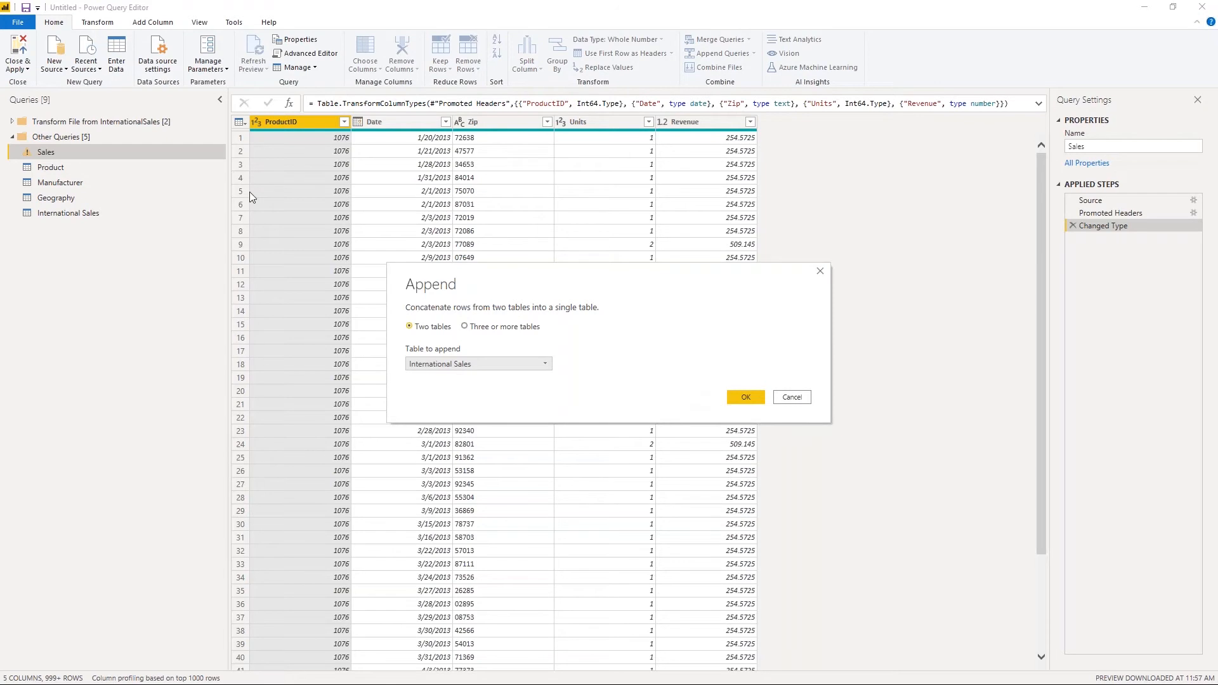
{"action": "left_click", "coordinate": [741, 398]}
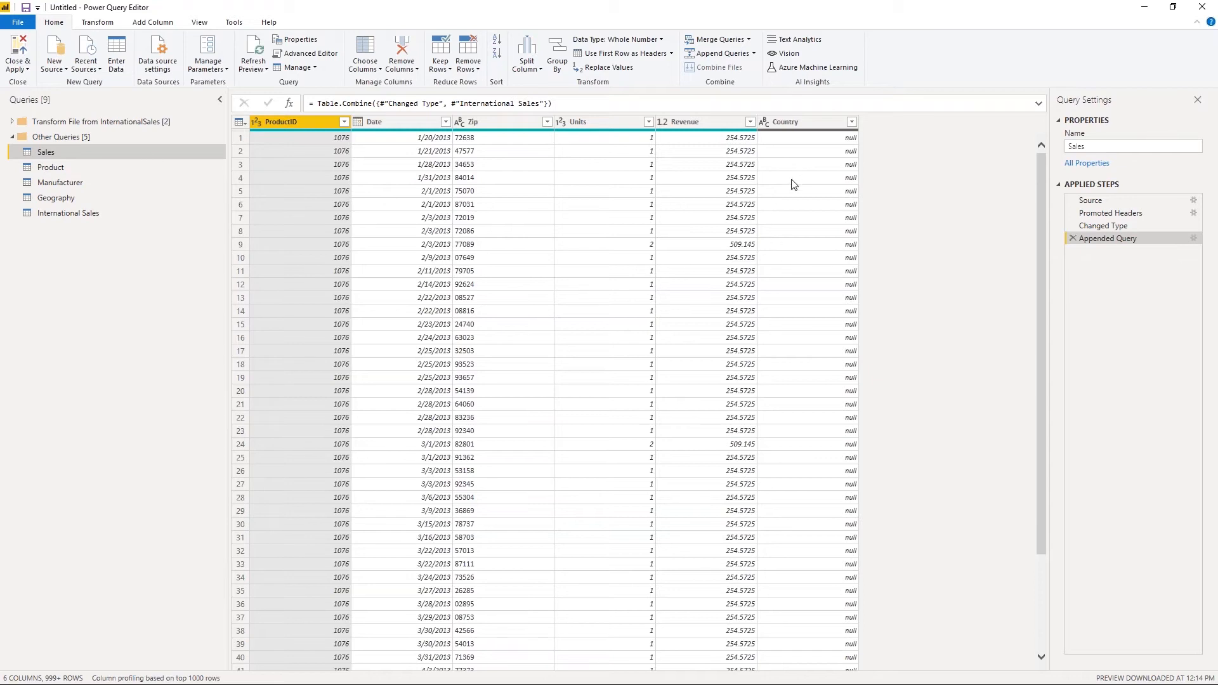
Examine the appended Sales rows against International Sales, and load the full list of Country filter values without applying a filter
{"action": "scroll", "coordinate": [798, 323], "scroll_direction": "down", "scroll_amount": 10}
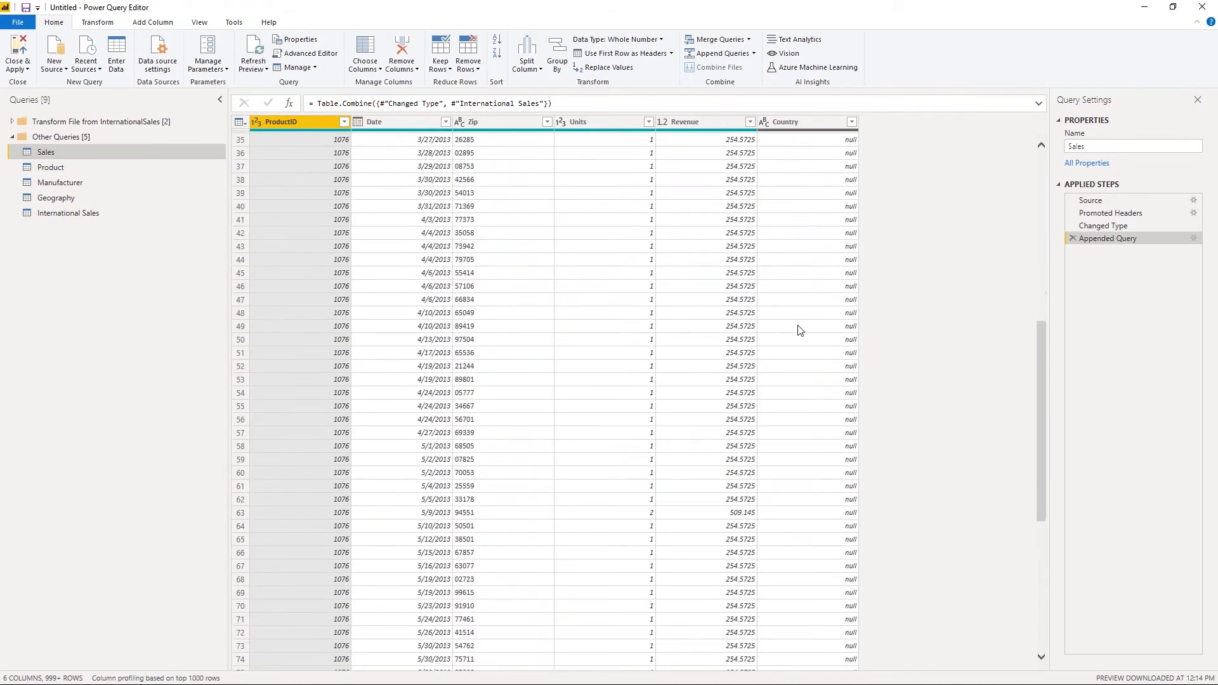
{"action": "scroll", "coordinate": [798, 329], "scroll_direction": "up", "scroll_amount": 10}
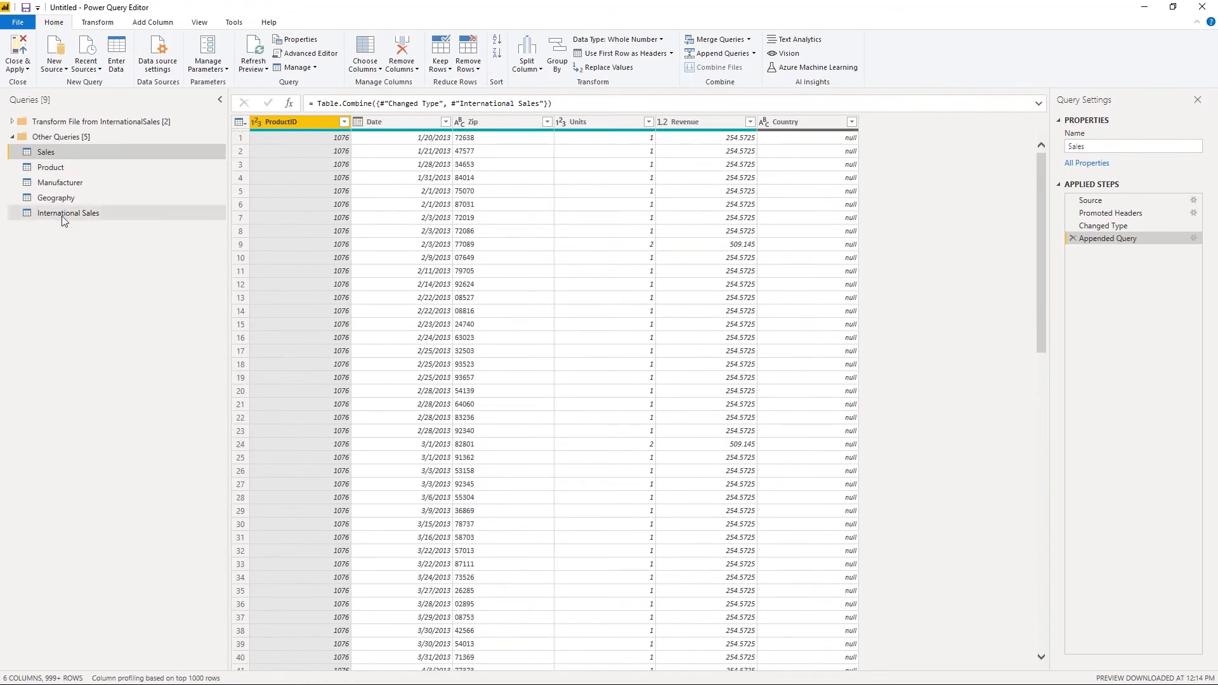
{"action": "left_click", "coordinate": [63, 216]}
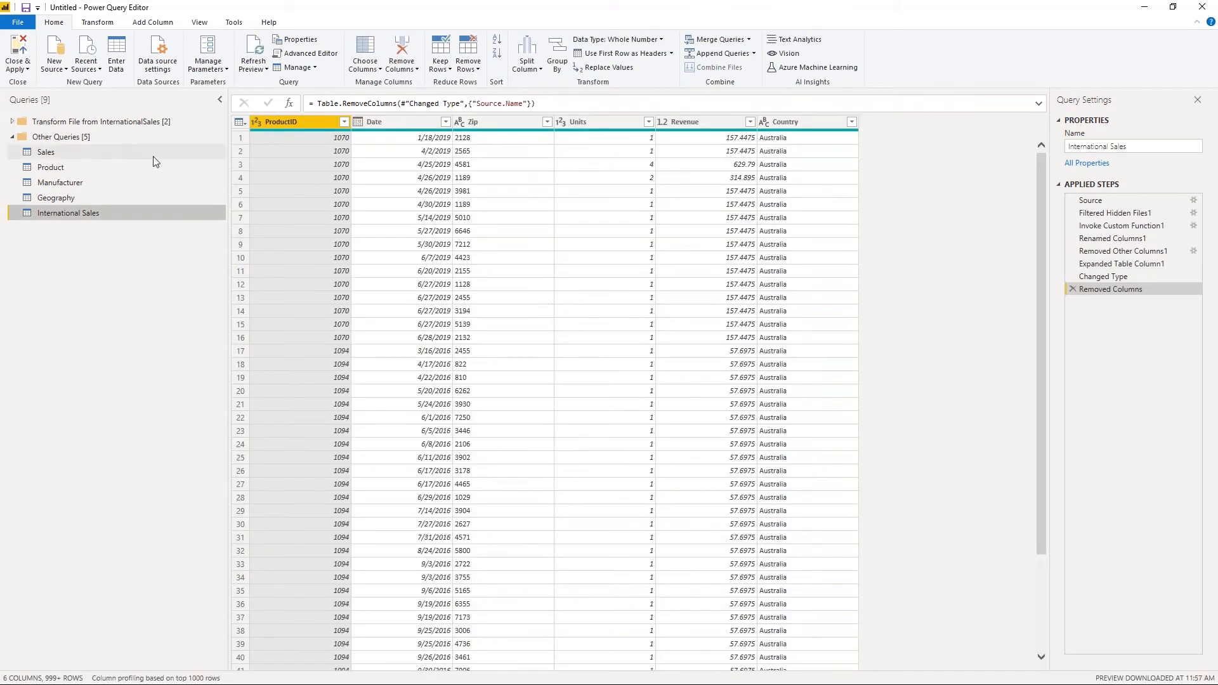
{"action": "left_click", "coordinate": [59, 151]}
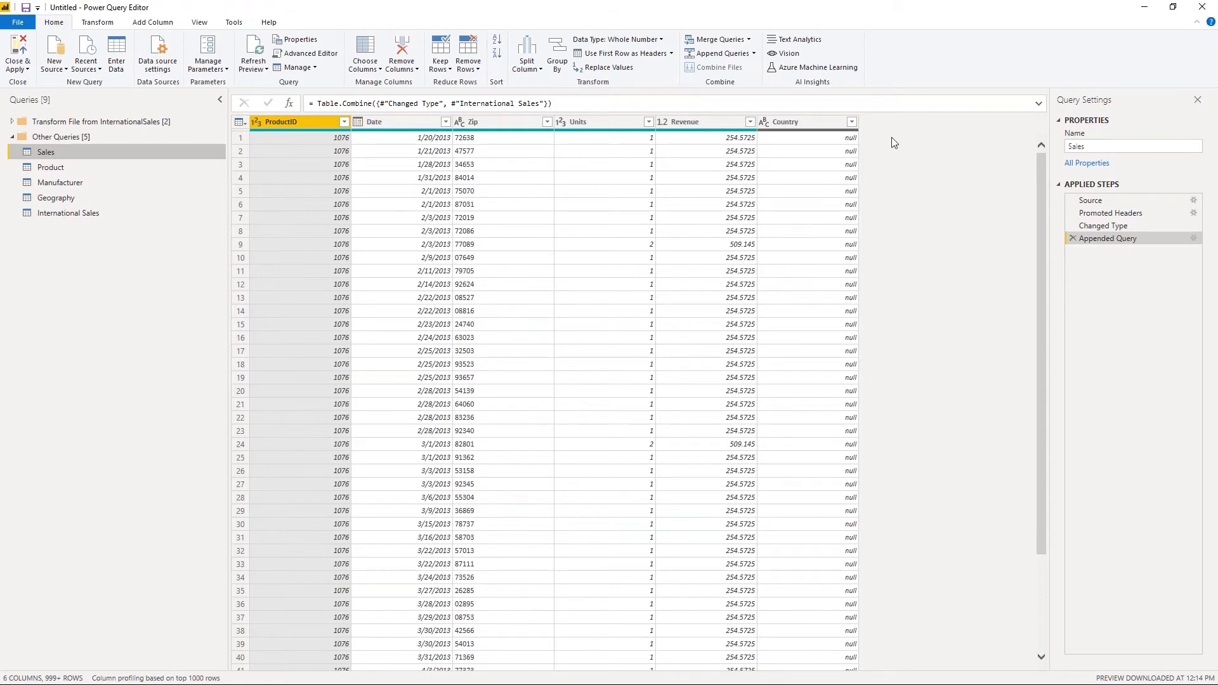
{"action": "left_click", "coordinate": [852, 123]}
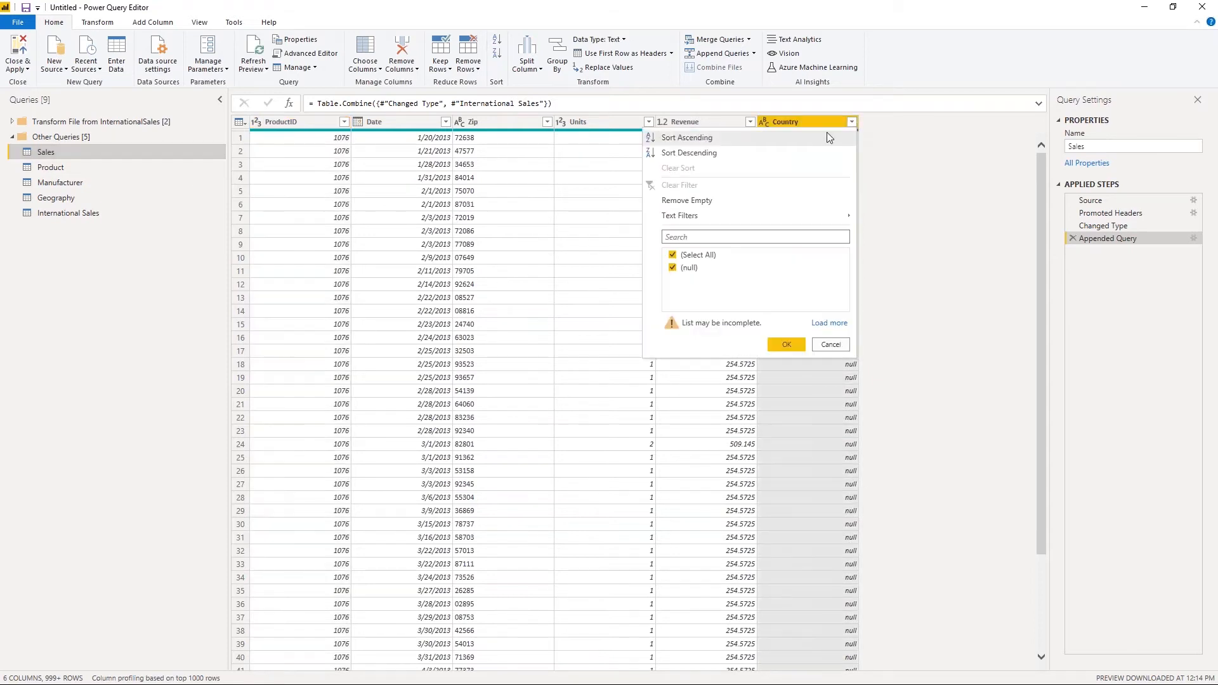
{"action": "left_click", "coordinate": [816, 328]}
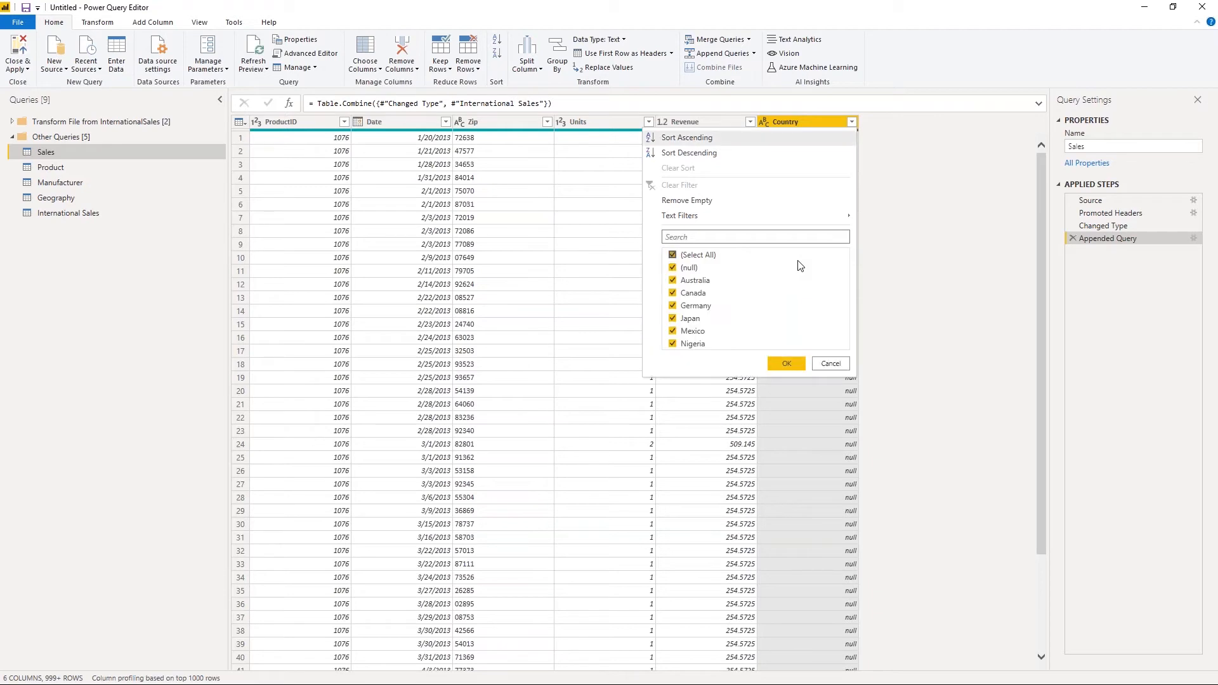
{"action": "left_click", "coordinate": [831, 363]}
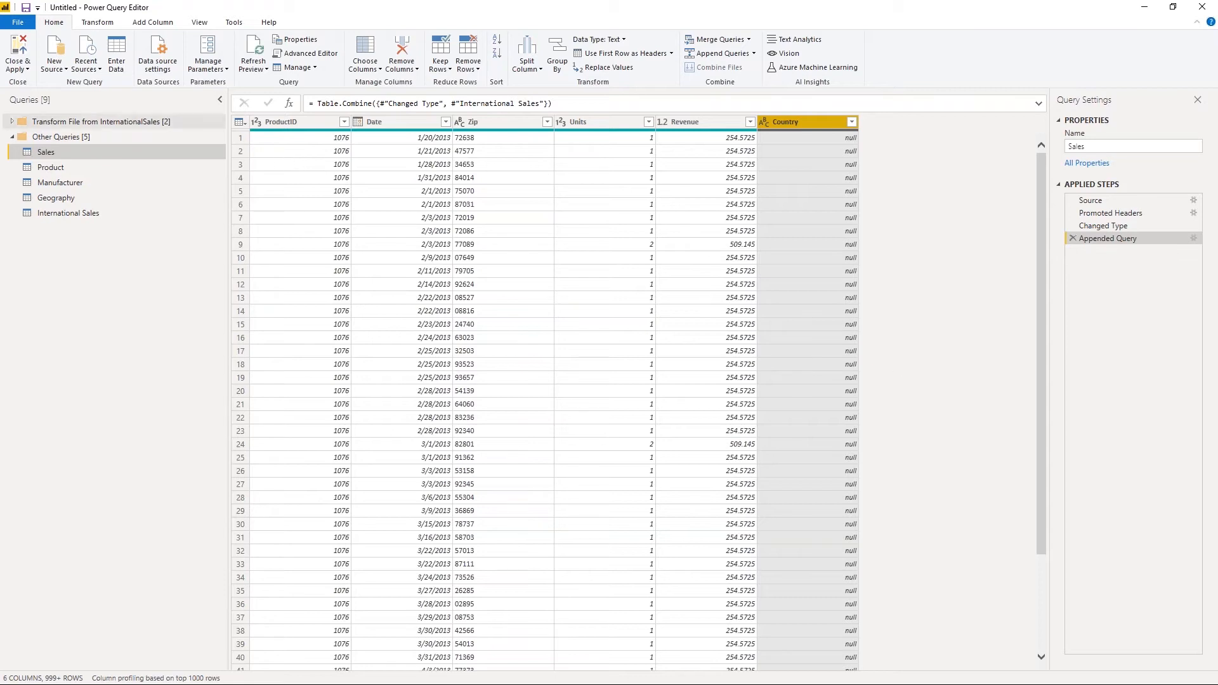
Start a conditional column named CountryName in the Sales query
{"action": "left_click", "coordinate": [146, 24]}
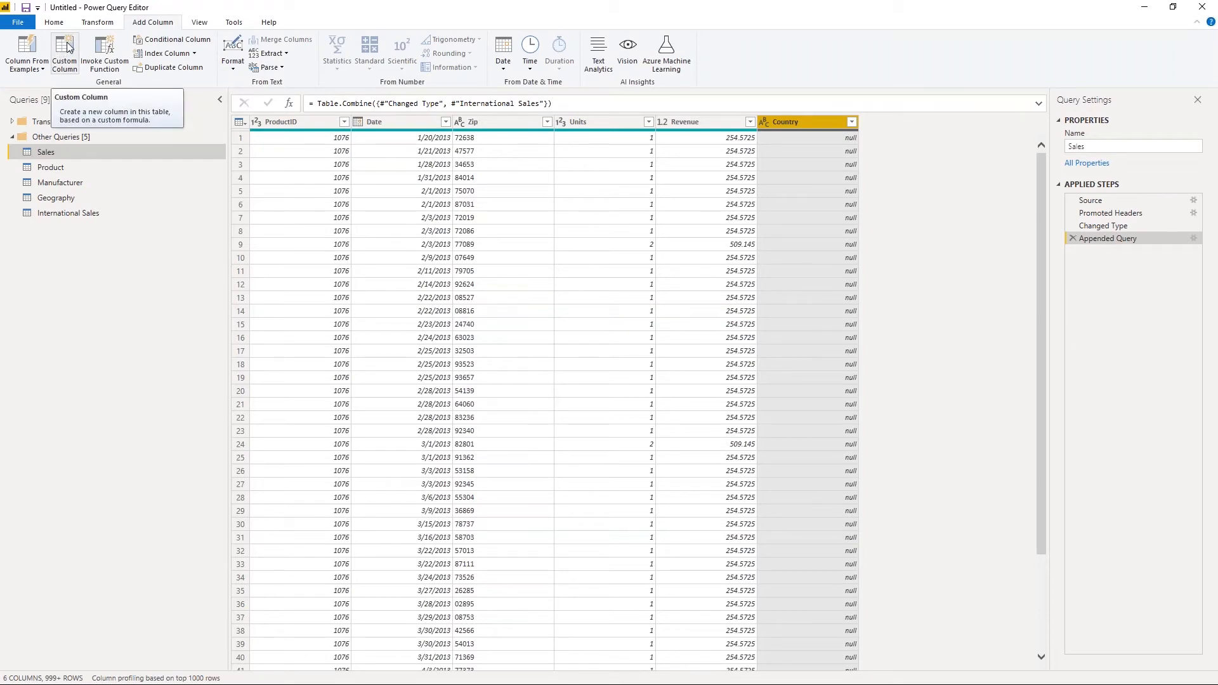
{"action": "left_click", "coordinate": [171, 39]}
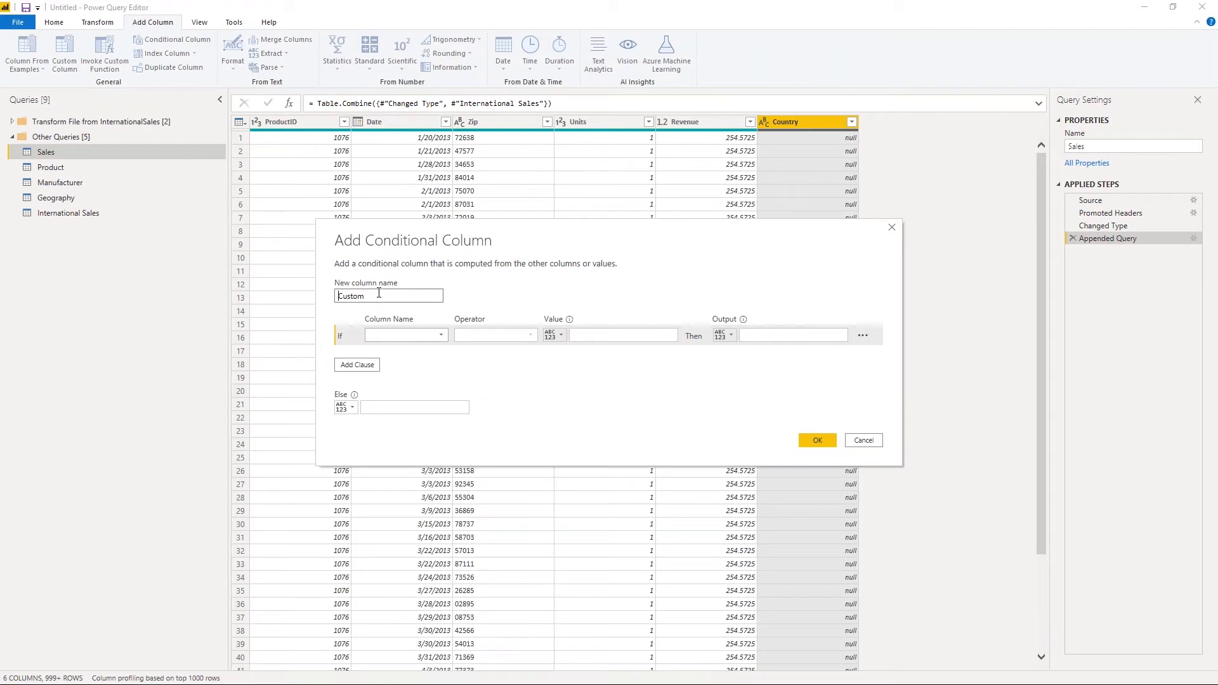
{"action": "double_click", "coordinate": [365, 296]}
{"action": "type", "text": "CountryName"}
Define the CountryName condition so that it outputs USA if the Country column equals null
{"action": "left_click", "coordinate": [405, 336]}
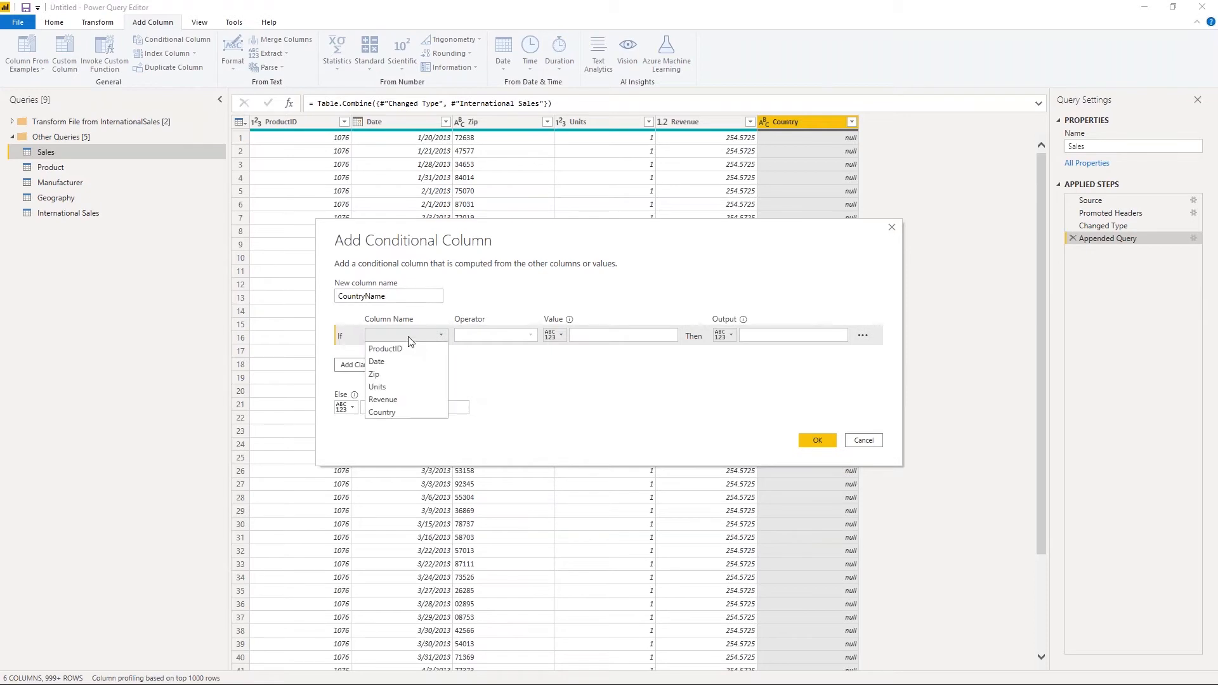
{"action": "left_click", "coordinate": [389, 413]}
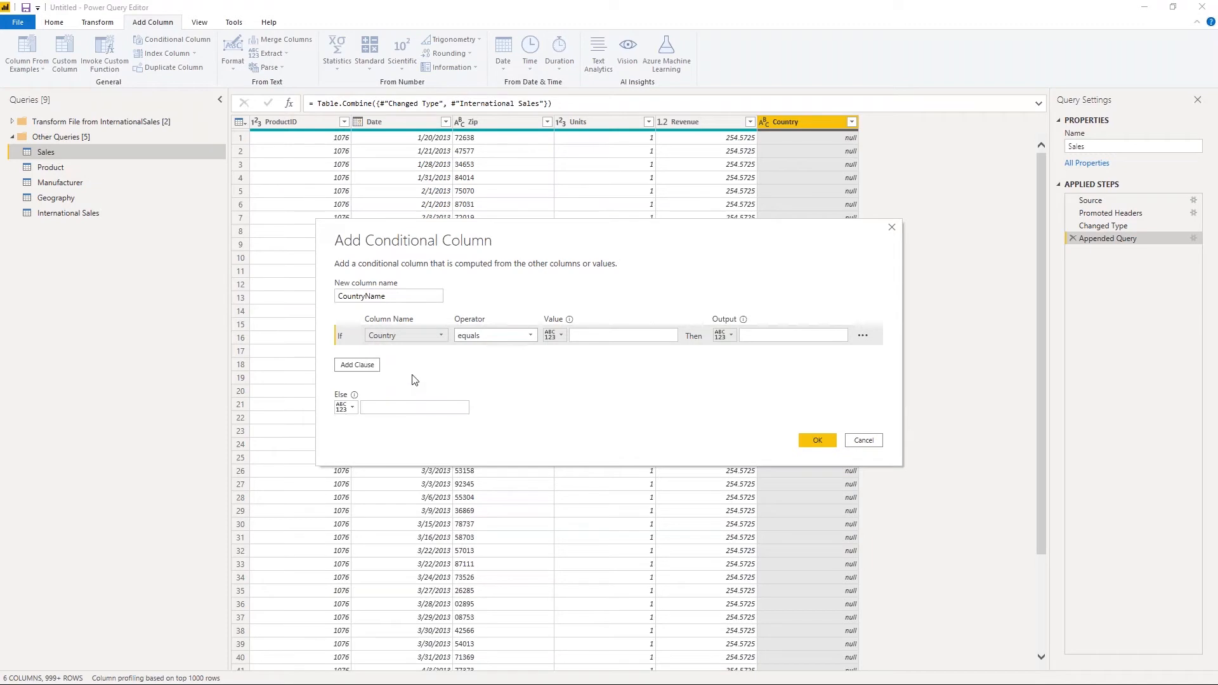
{"action": "left_click", "coordinate": [502, 340]}
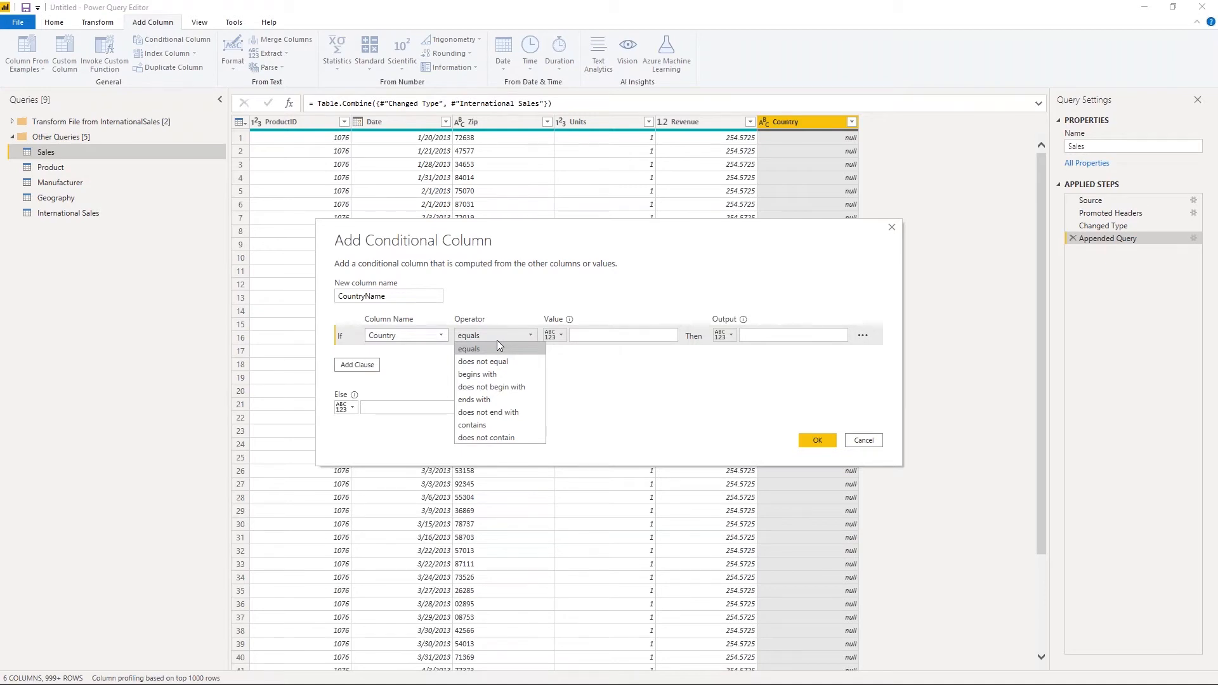
{"action": "left_click", "coordinate": [494, 348]}
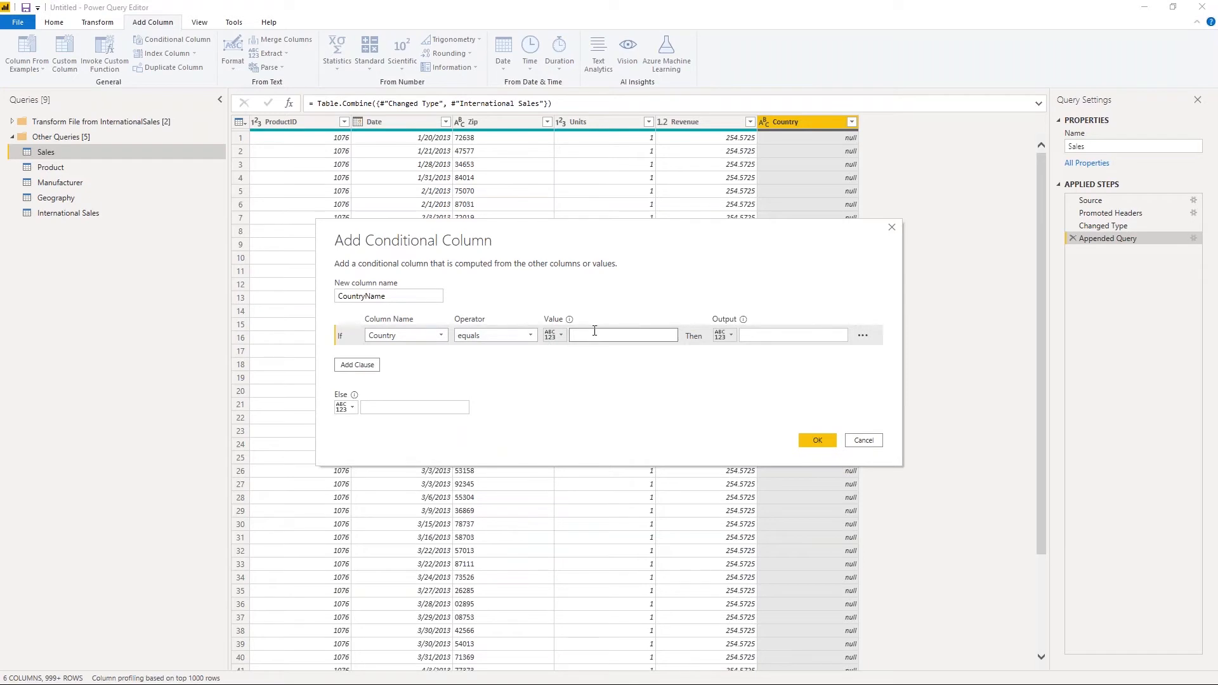
{"action": "left_click", "coordinate": [594, 330]}
{"action": "type", "text": "null"}
{"action": "left_click", "coordinate": [767, 337]}
{"action": "type", "text": "USA"}
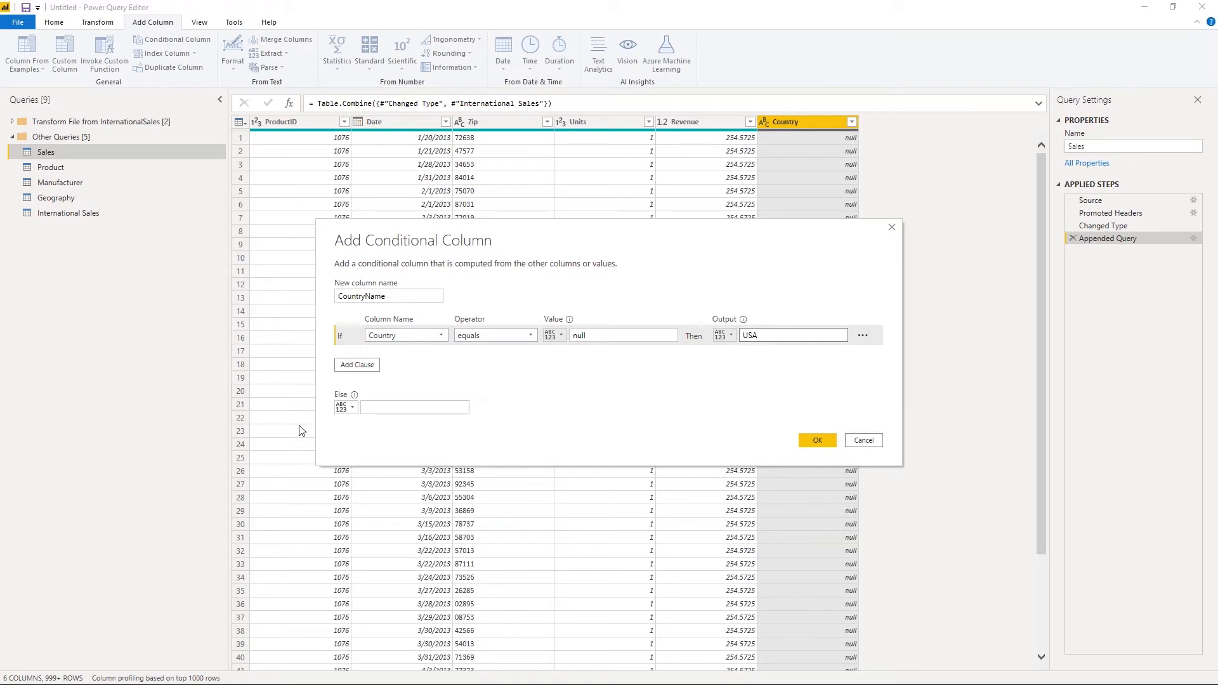
Set the CountryName column's Else output to take its value from the Country column
{"action": "left_click", "coordinate": [351, 409]}
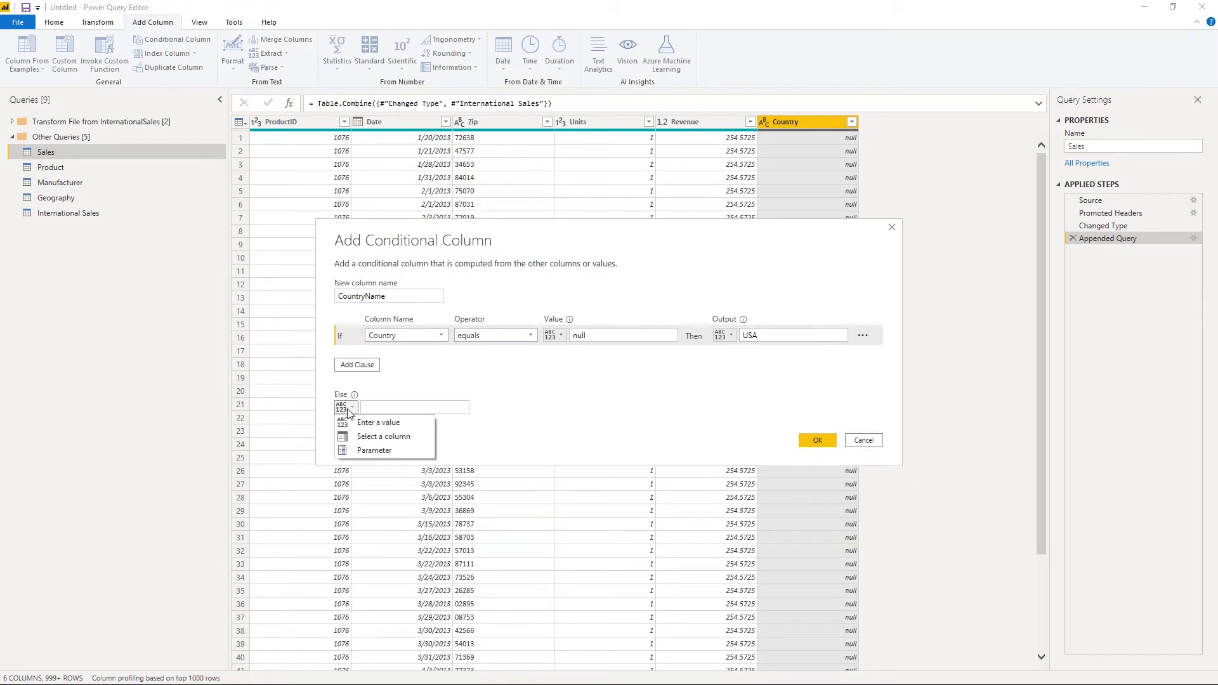
{"action": "left_click", "coordinate": [361, 437]}
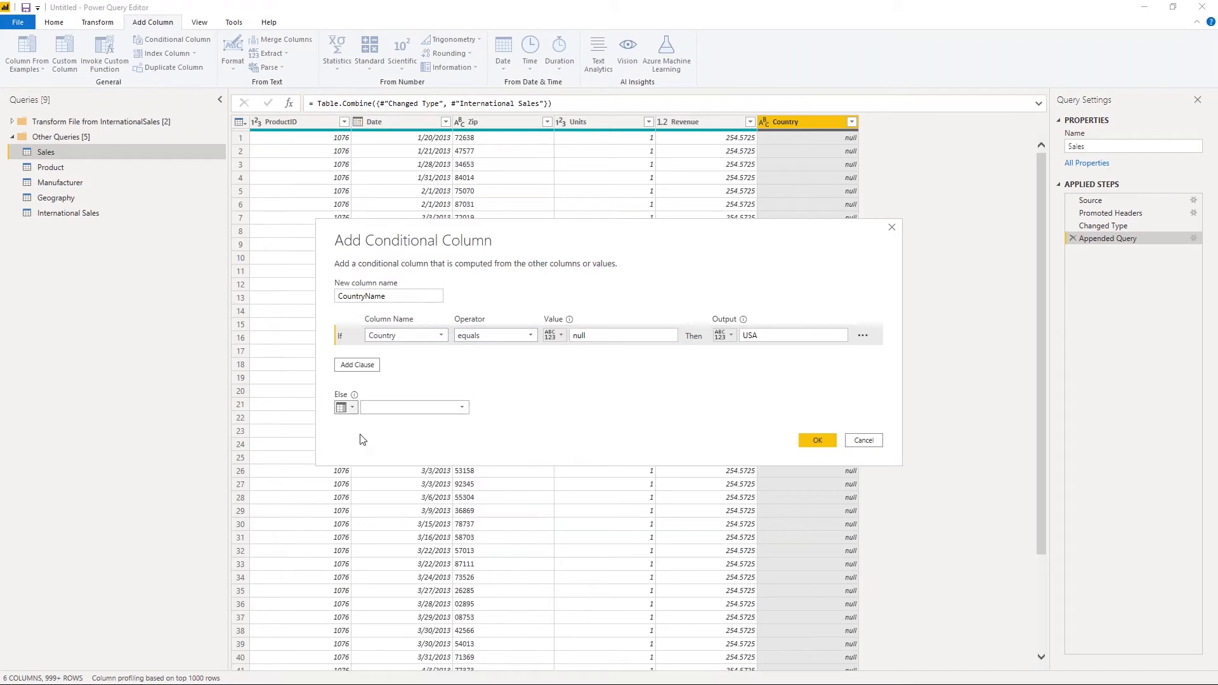
{"action": "left_click", "coordinate": [449, 408]}
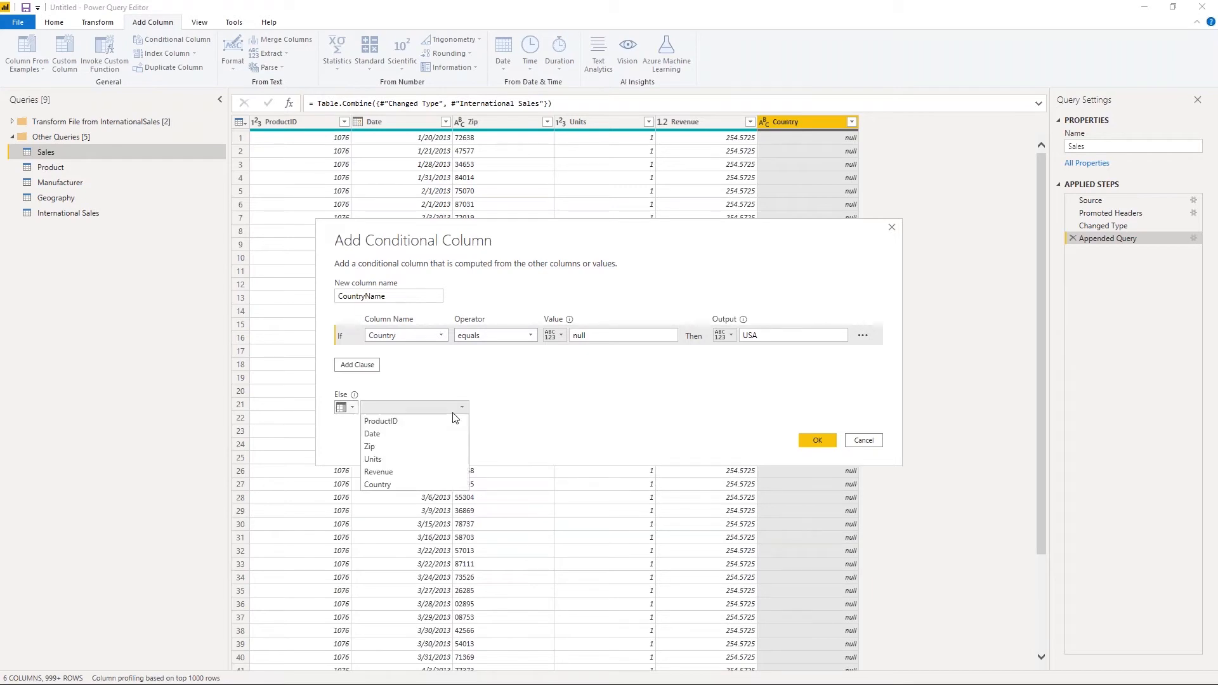
{"action": "left_click", "coordinate": [418, 484]}
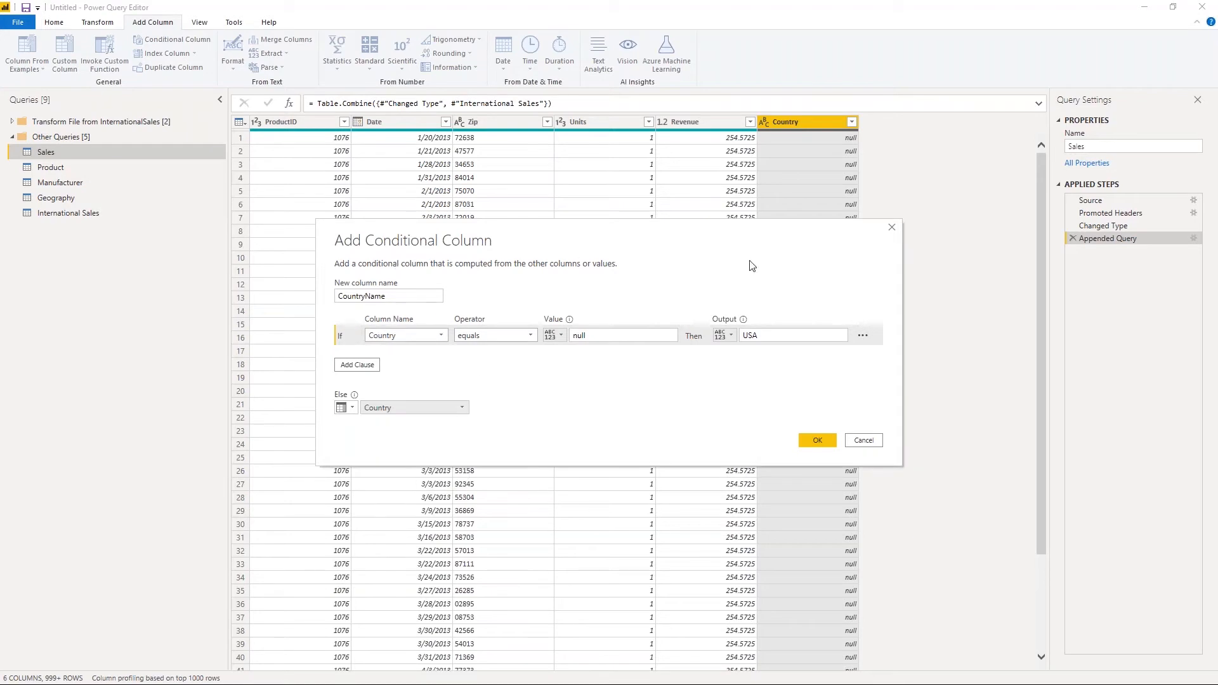
{"action": "mouse_move", "coordinate": [569, 319]}
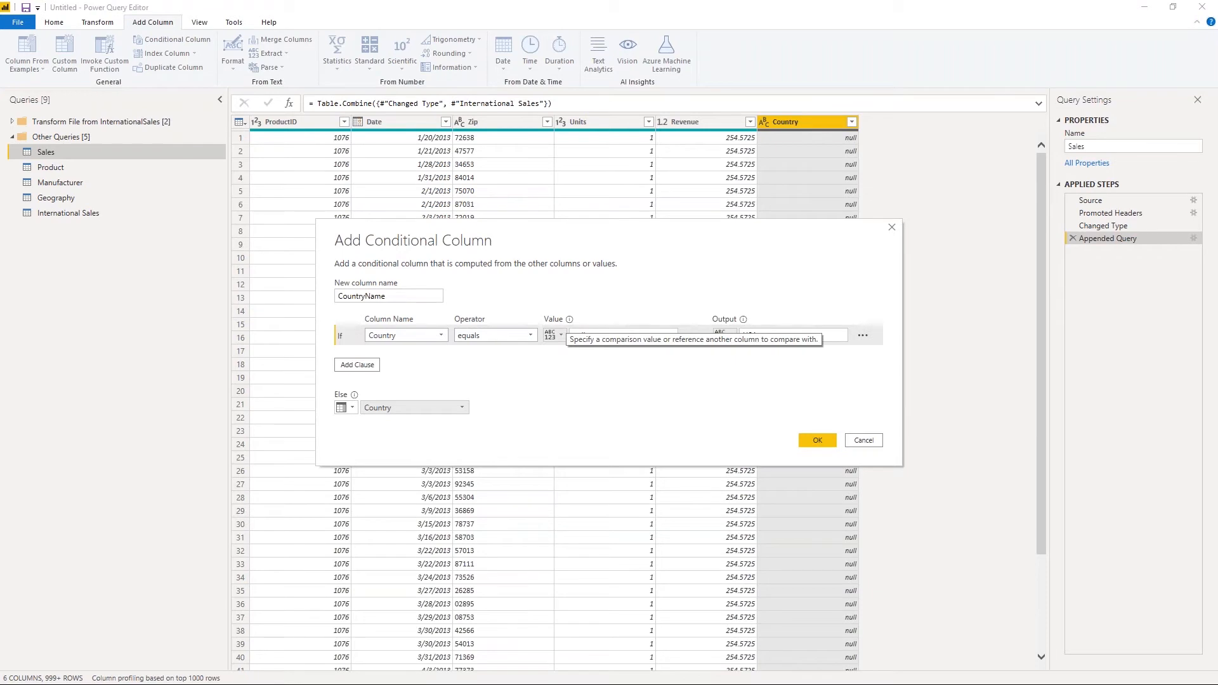
Create the CountryName conditional column from the defined rule and check its values down the Sales rows
{"action": "left_click", "coordinate": [625, 337]}
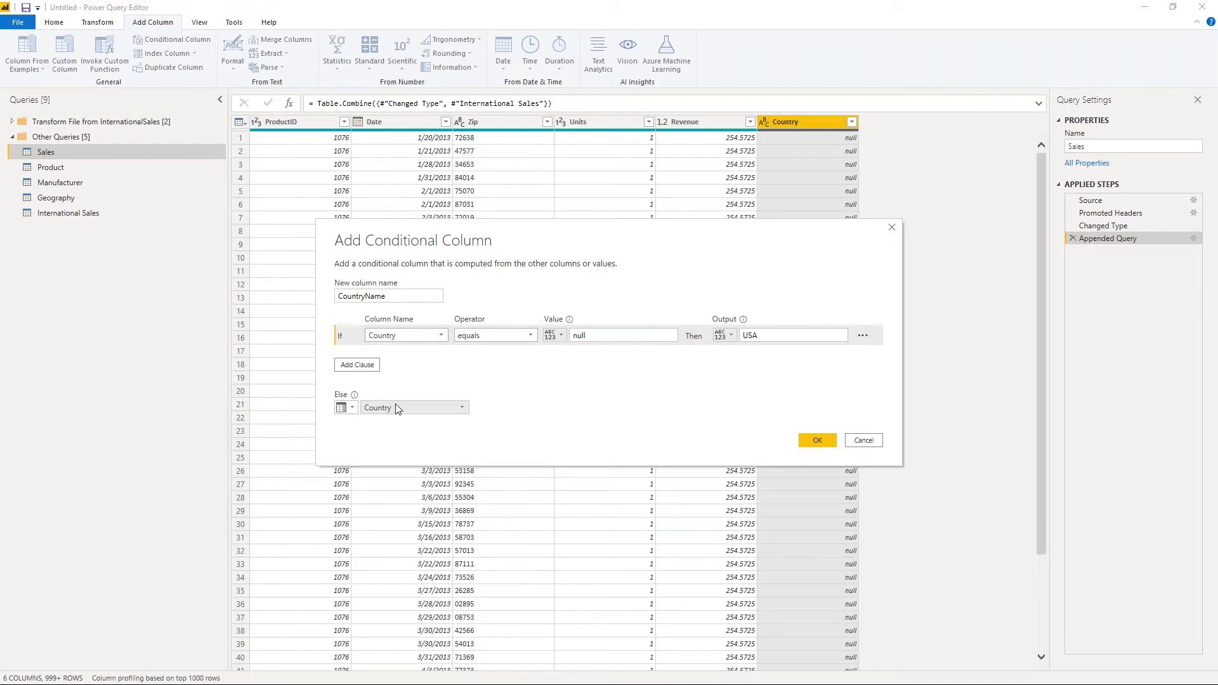
{"action": "left_click", "coordinate": [821, 440]}
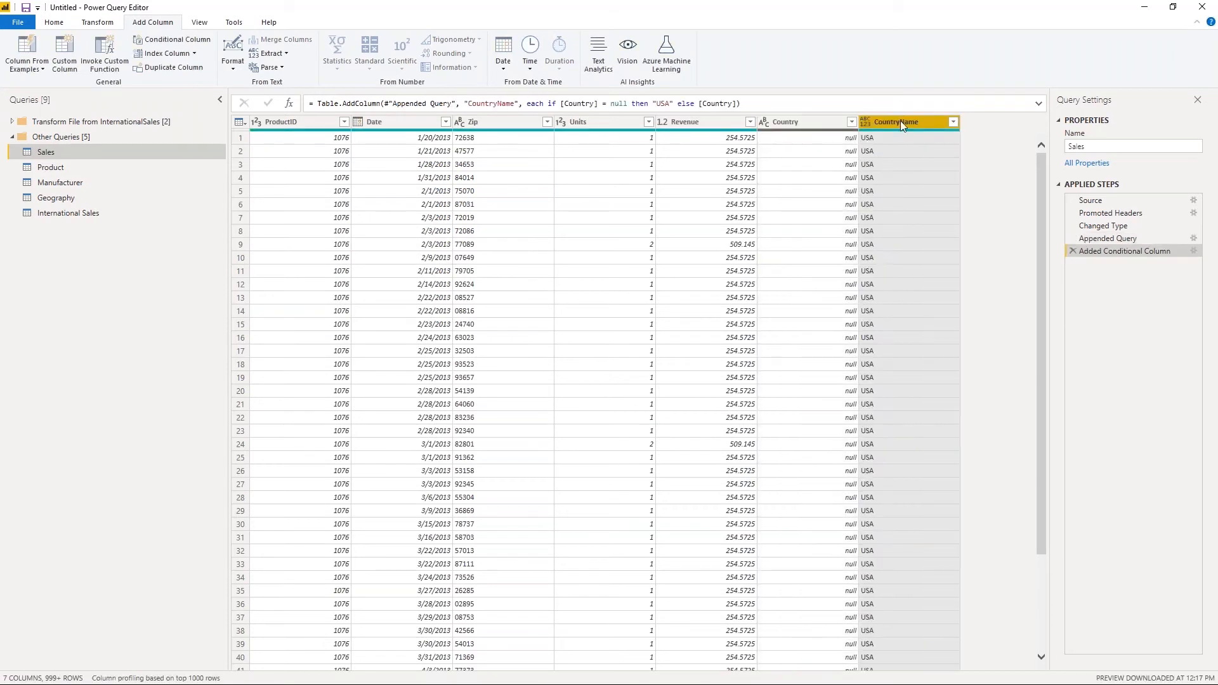
{"action": "scroll", "coordinate": [919, 180], "scroll_direction": "down", "scroll_amount": 9}
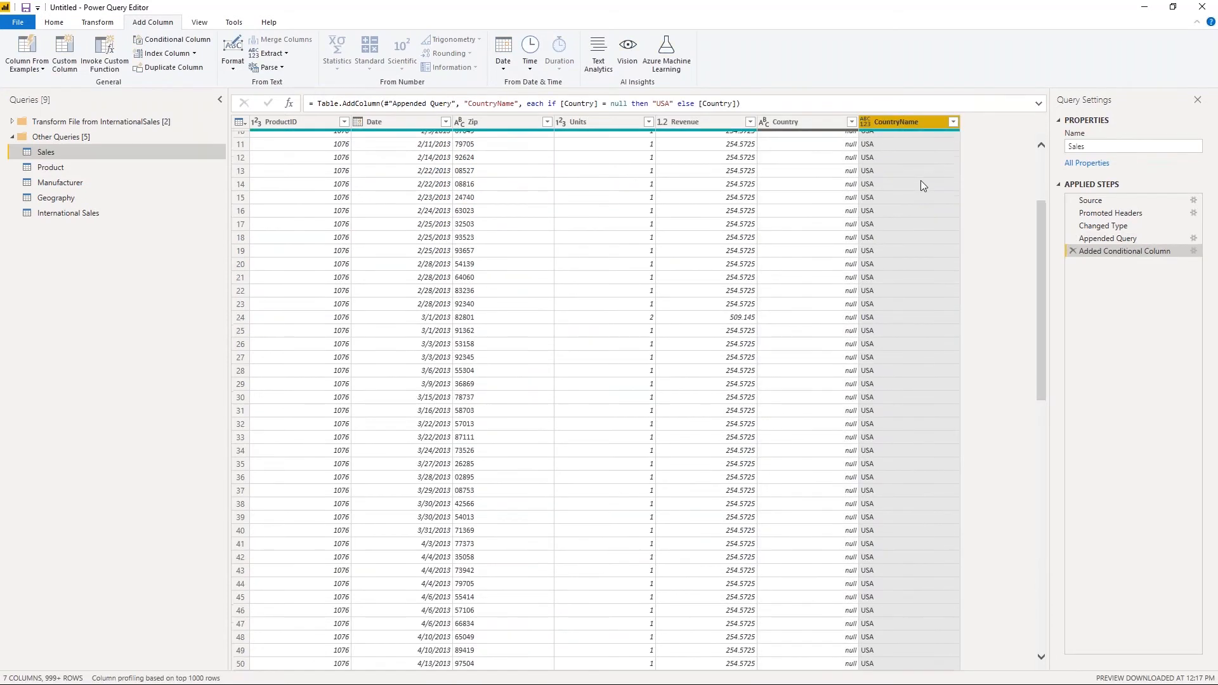
{"action": "scroll", "coordinate": [920, 236], "scroll_direction": "up", "scroll_amount": 9}
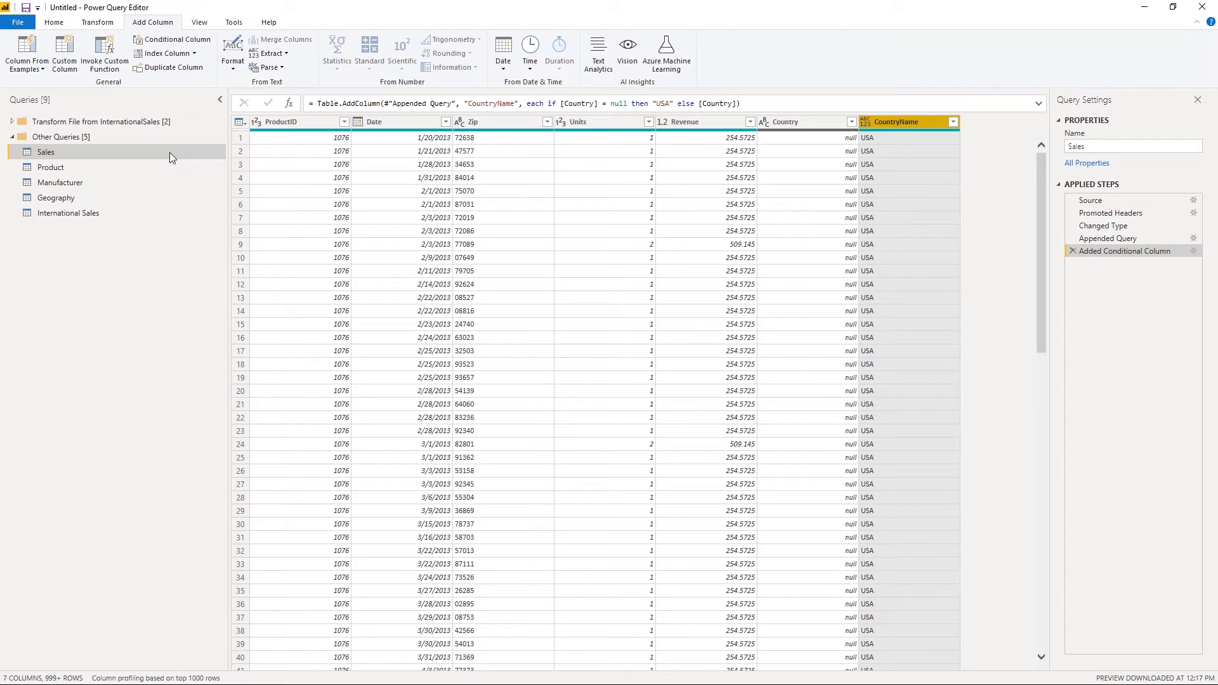
Remove the original Country column from the Sales query
{"action": "left_click", "coordinate": [820, 124]}
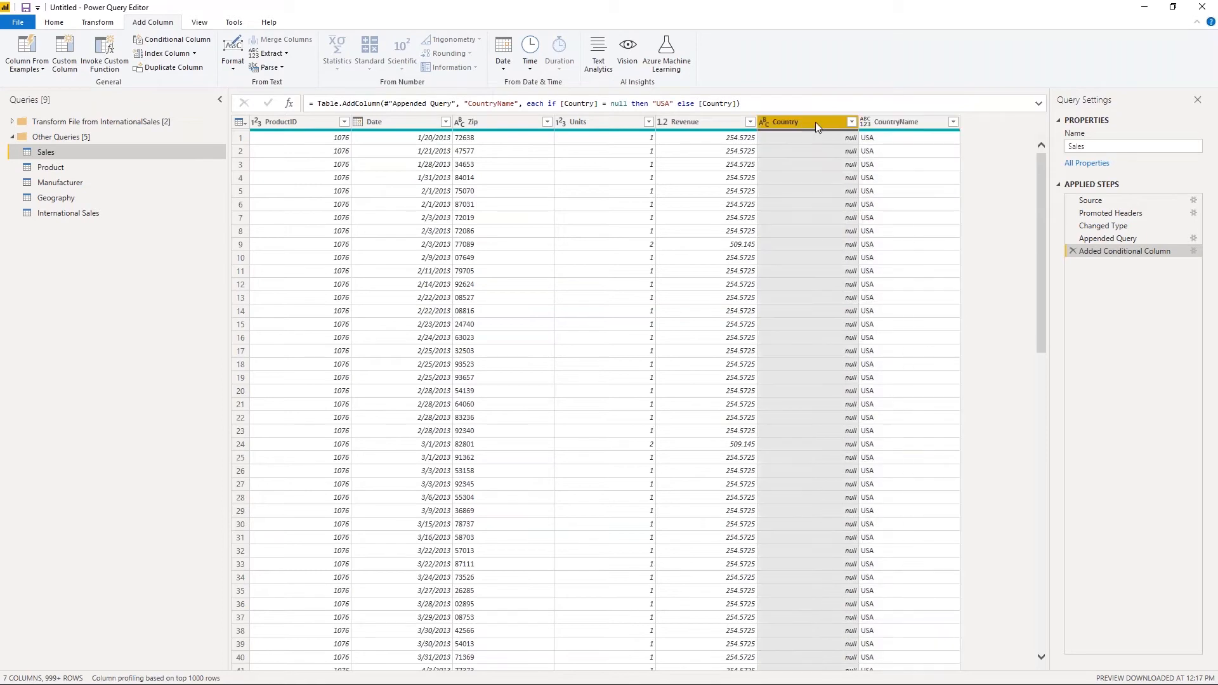
{"action": "right_click", "coordinate": [817, 123]}
{"action": "left_click", "coordinate": [851, 148]}
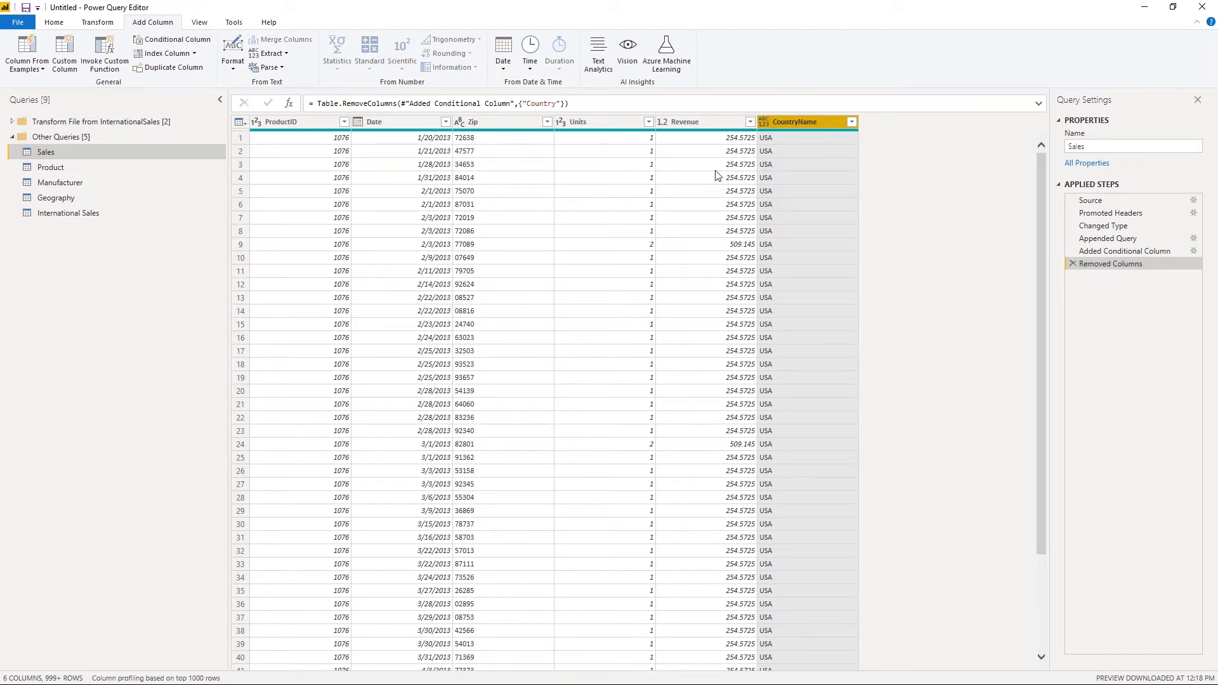
Rename the CountryName column in the Sales query as Country
{"action": "right_click", "coordinate": [802, 125]}
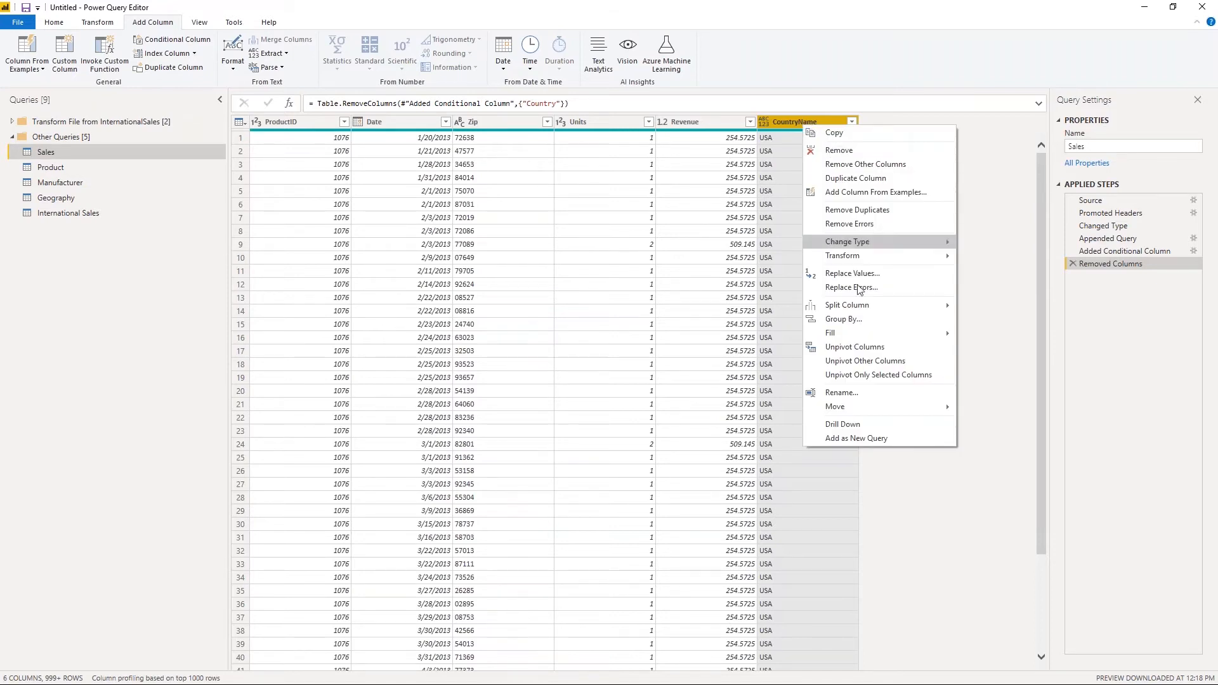
{"action": "left_click", "coordinate": [866, 393]}
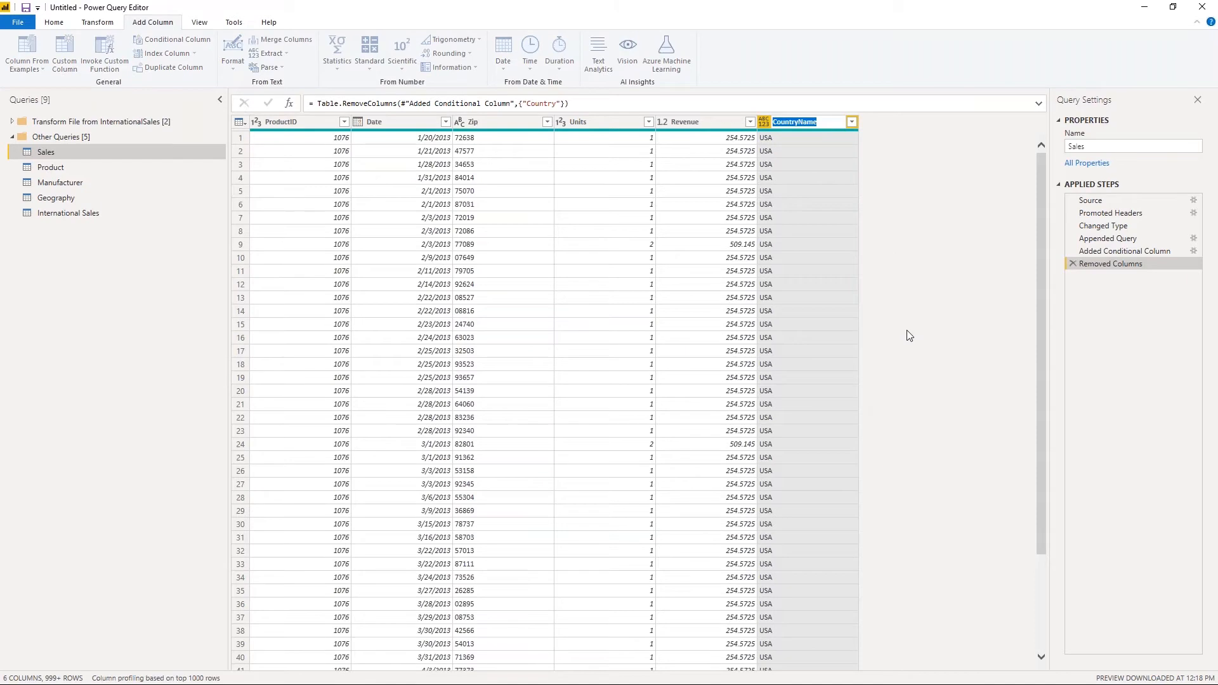
{"action": "type", "text": "Country"}
{"action": "key", "text": "Return"}
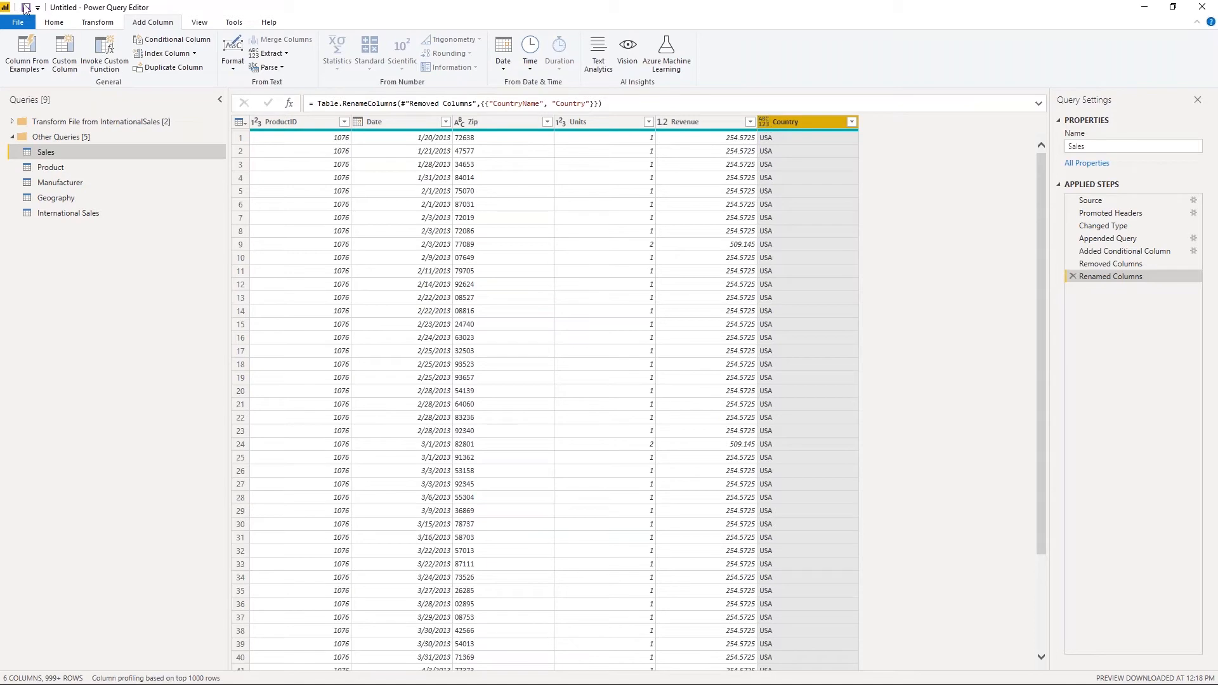
Set the data type of the Country column in Sales to Text
{"action": "left_click", "coordinate": [57, 24]}
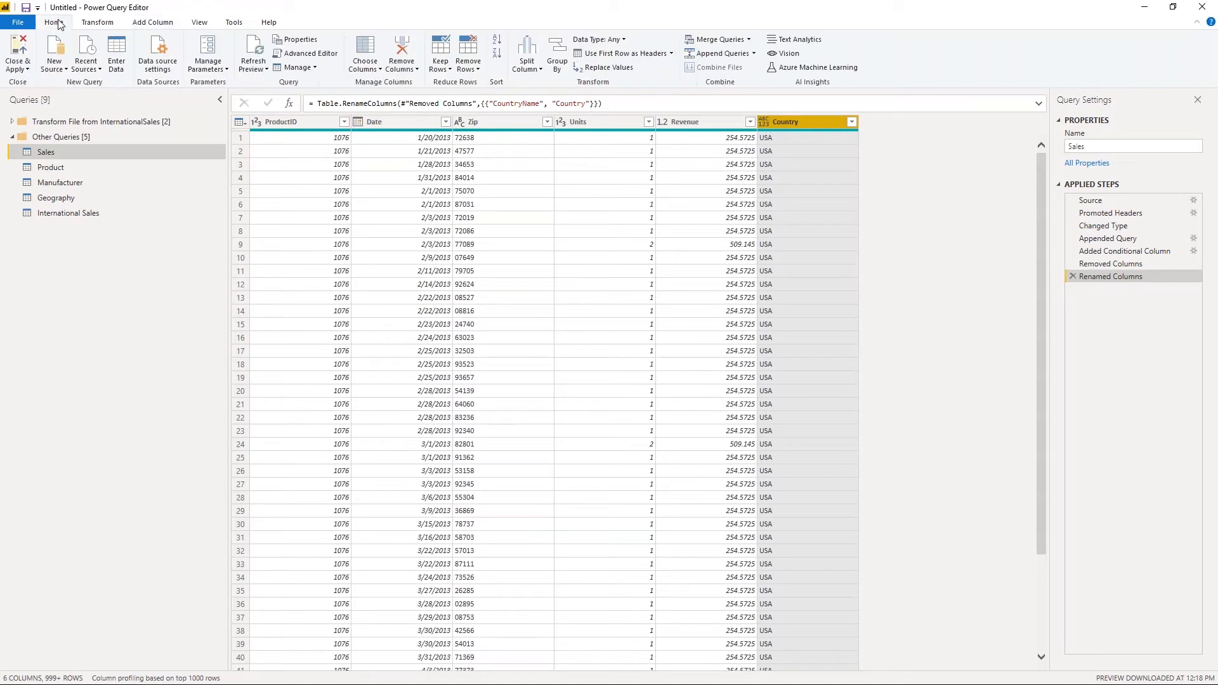
{"action": "left_click", "coordinate": [623, 41]}
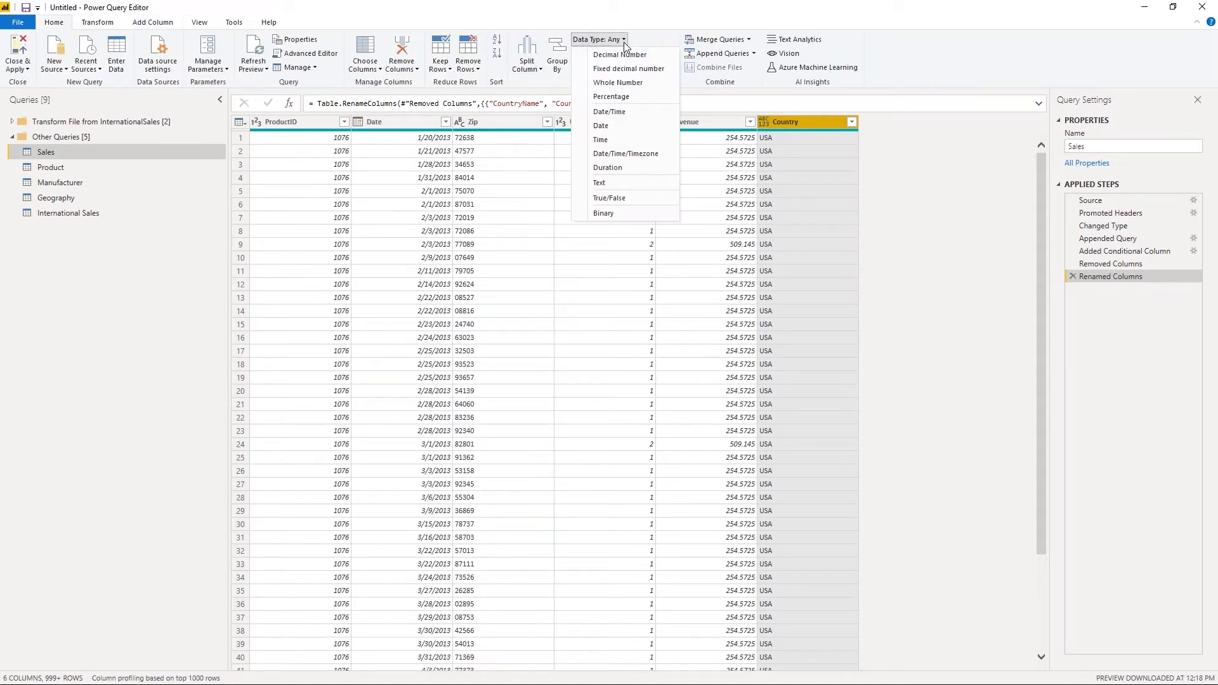
{"action": "left_click", "coordinate": [621, 188]}
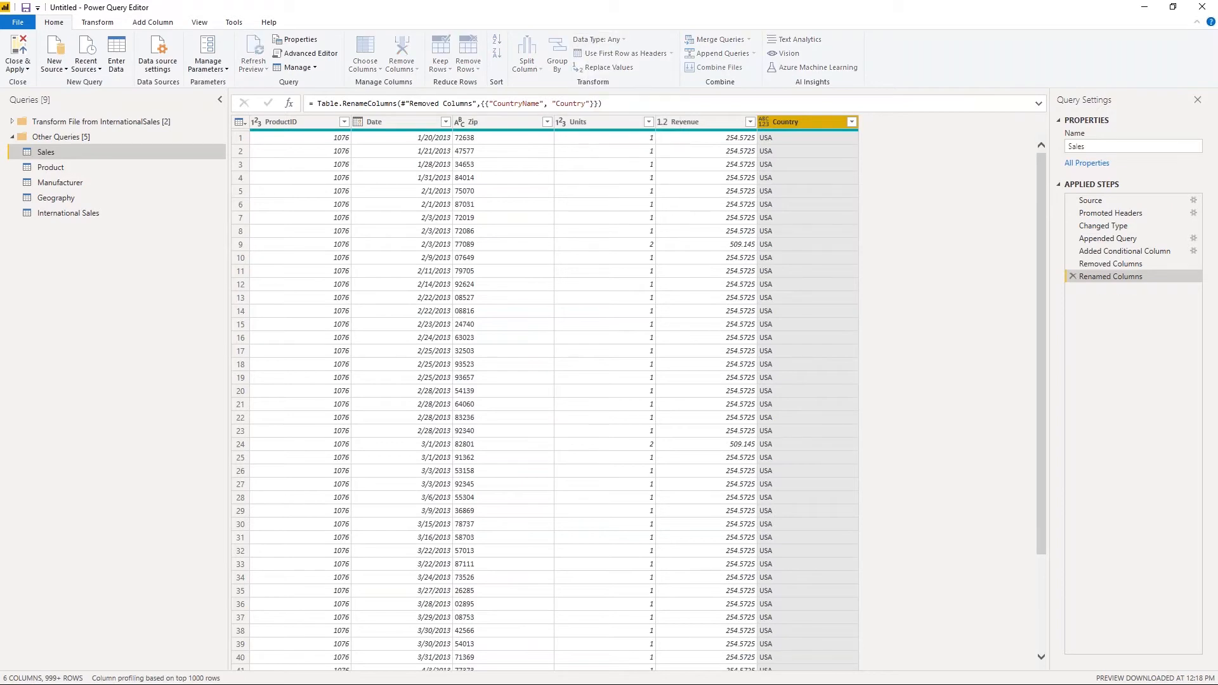
{"action": "left_click", "coordinate": [764, 121]}
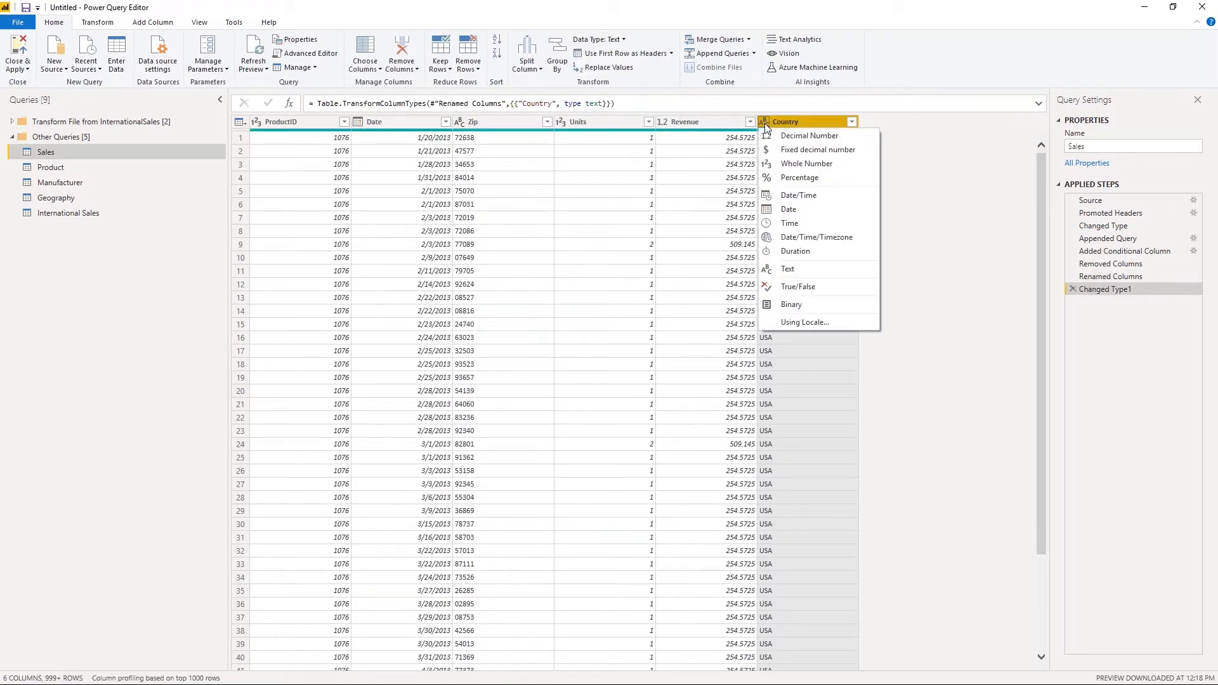
{"action": "left_click", "coordinate": [644, 7]}
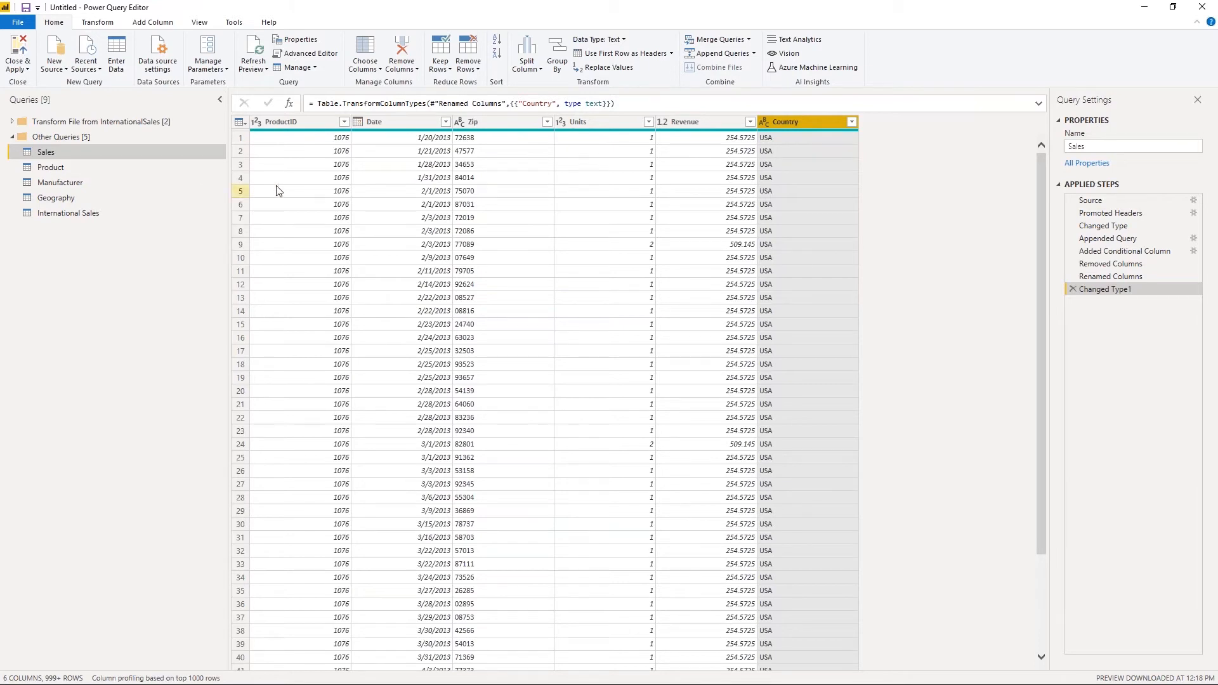
Change the data type of the Revenue column in Sales to Fixed decimal number
{"action": "left_click", "coordinate": [685, 123]}
{"action": "left_click", "coordinate": [661, 126]}
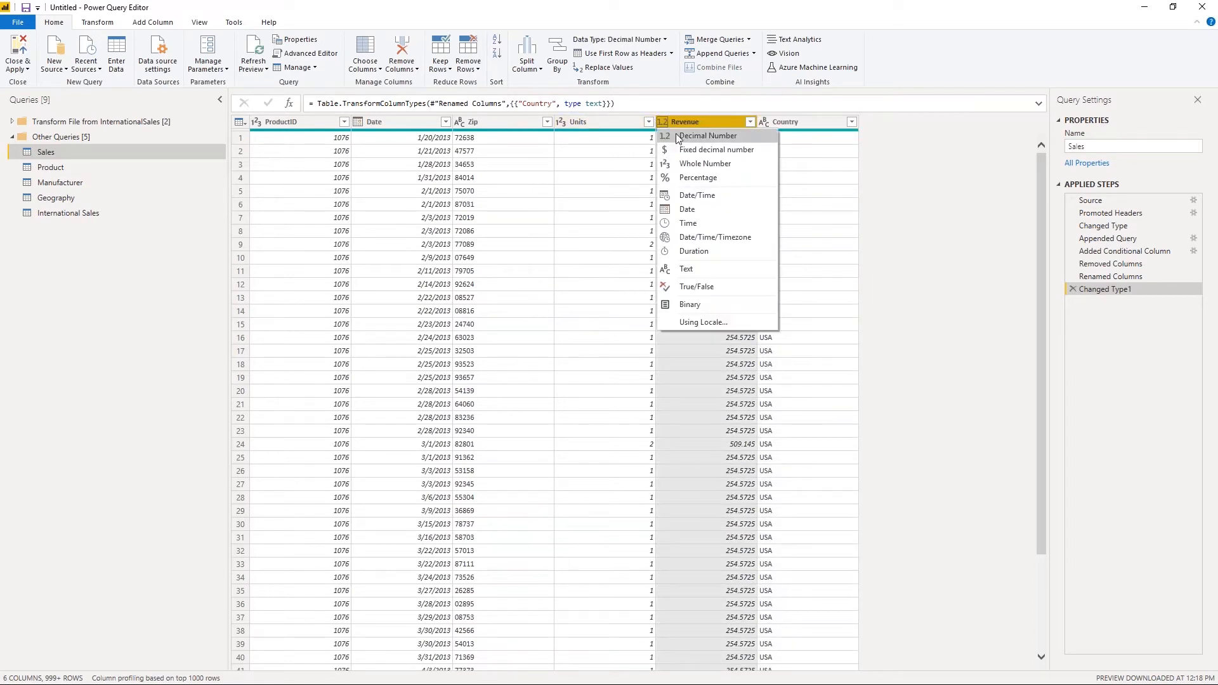
{"action": "left_click", "coordinate": [680, 149]}
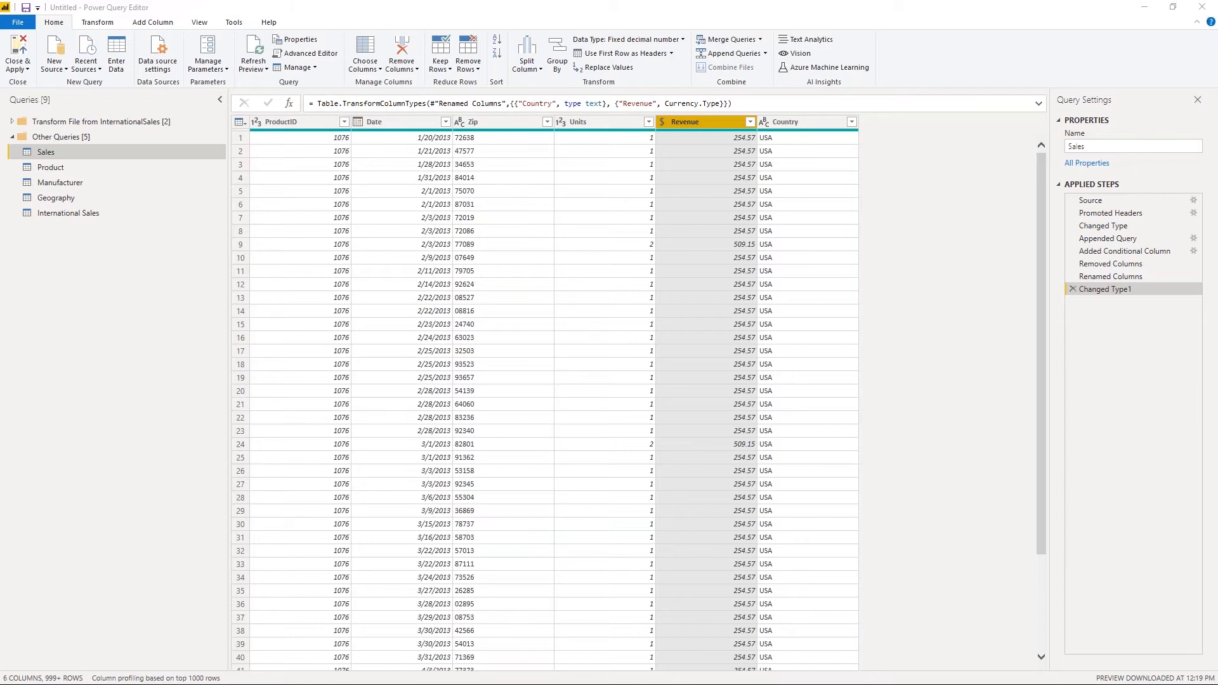
Load the complete list of filter values for the new Country column to check the countries, without applying a filter
{"action": "left_click", "coordinate": [852, 126]}
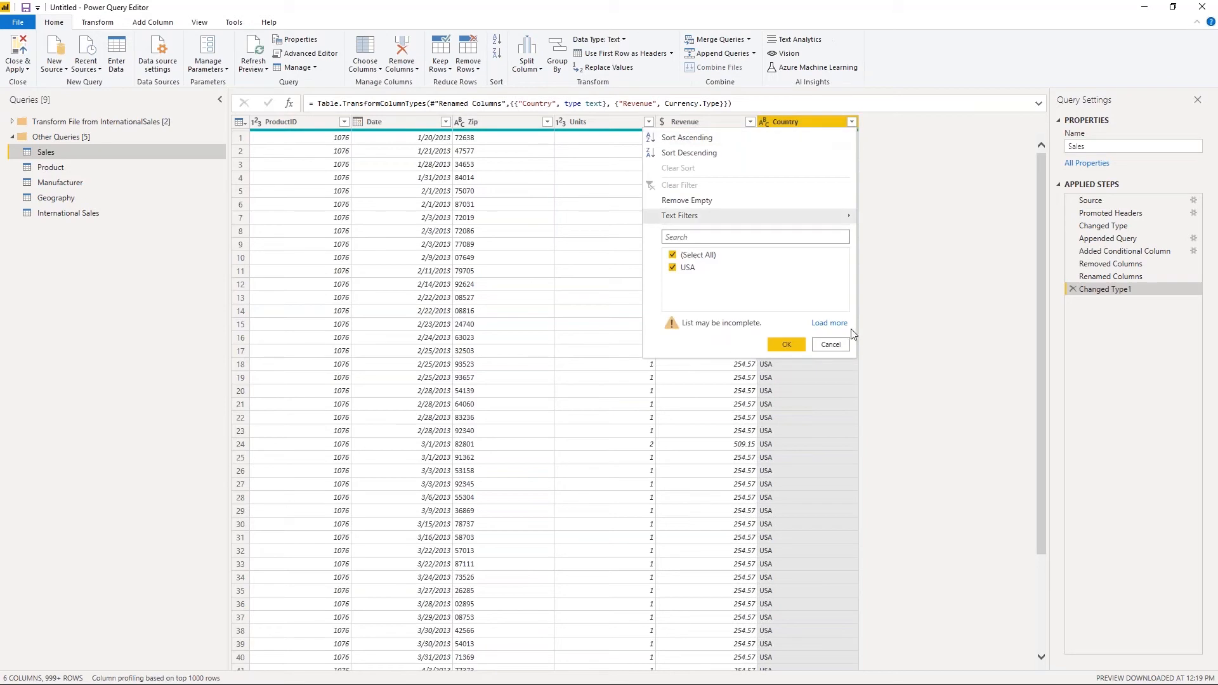
{"action": "left_click", "coordinate": [829, 323]}
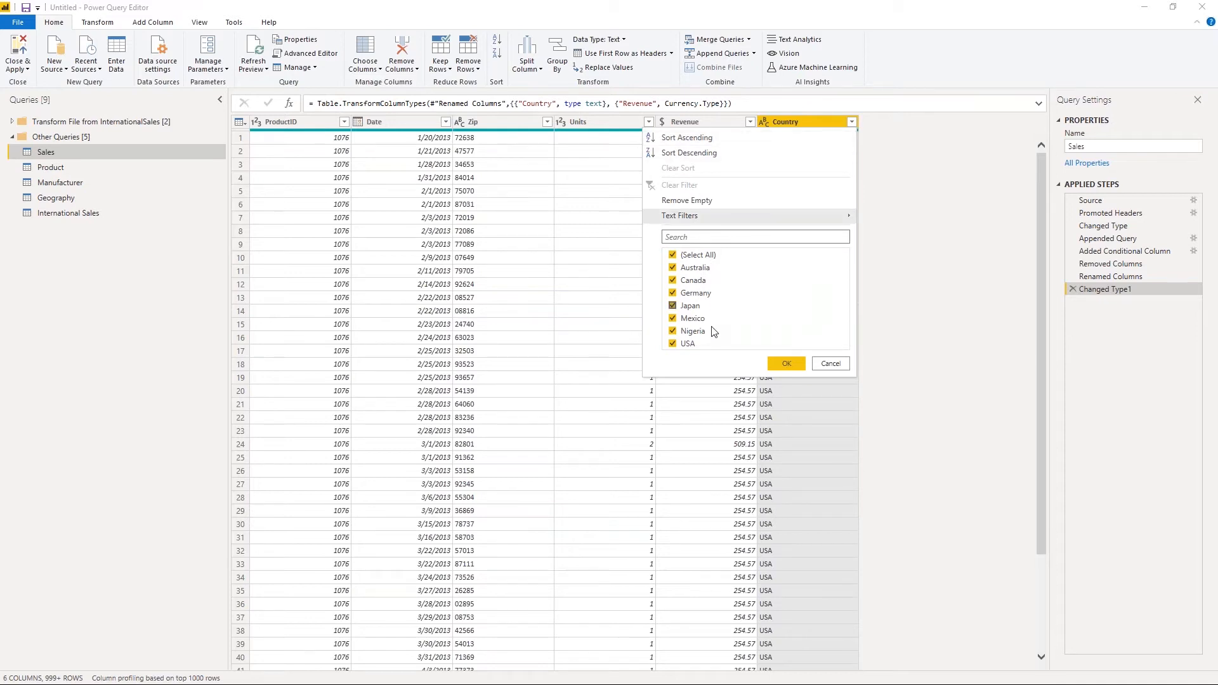
{"action": "left_click", "coordinate": [828, 365]}
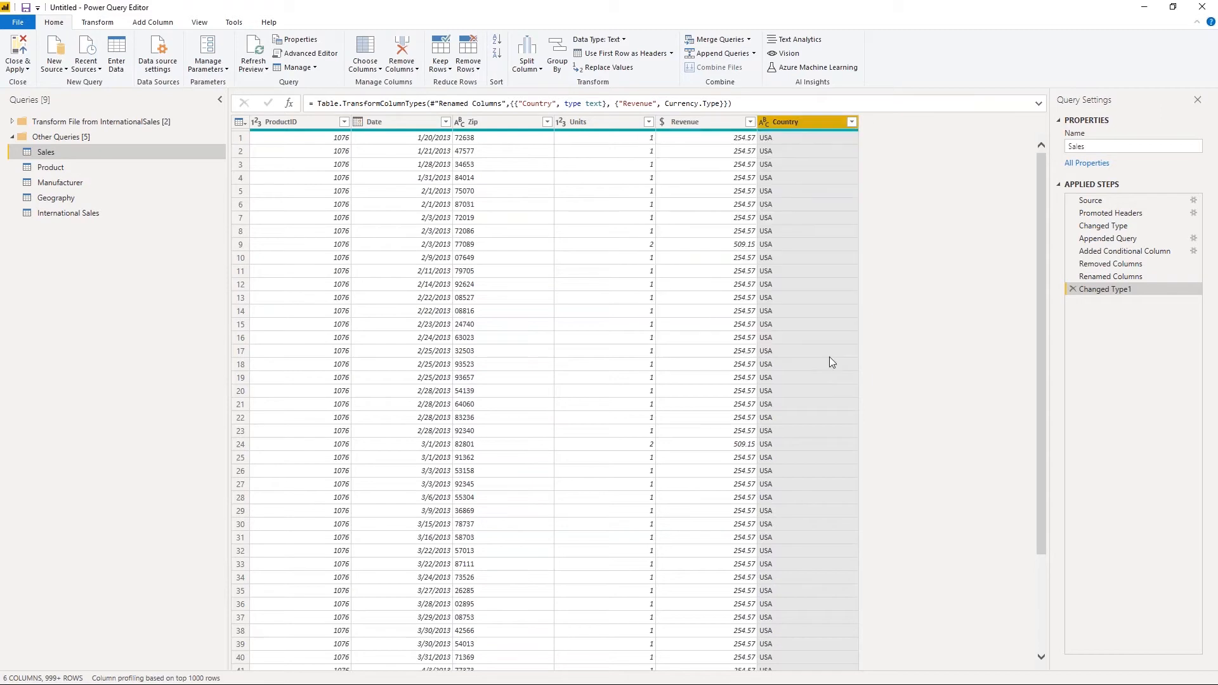
Disable loading of the International Sales query into the data model
{"action": "left_click", "coordinate": [79, 212]}
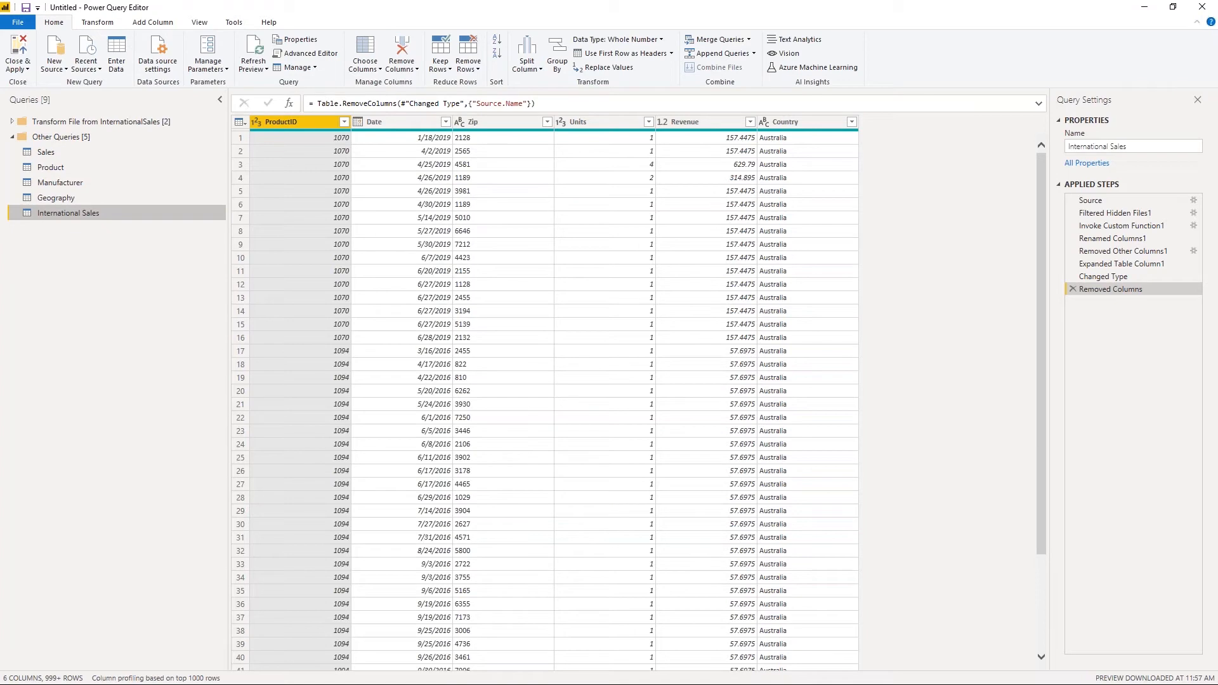
{"action": "right_click", "coordinate": [65, 211]}
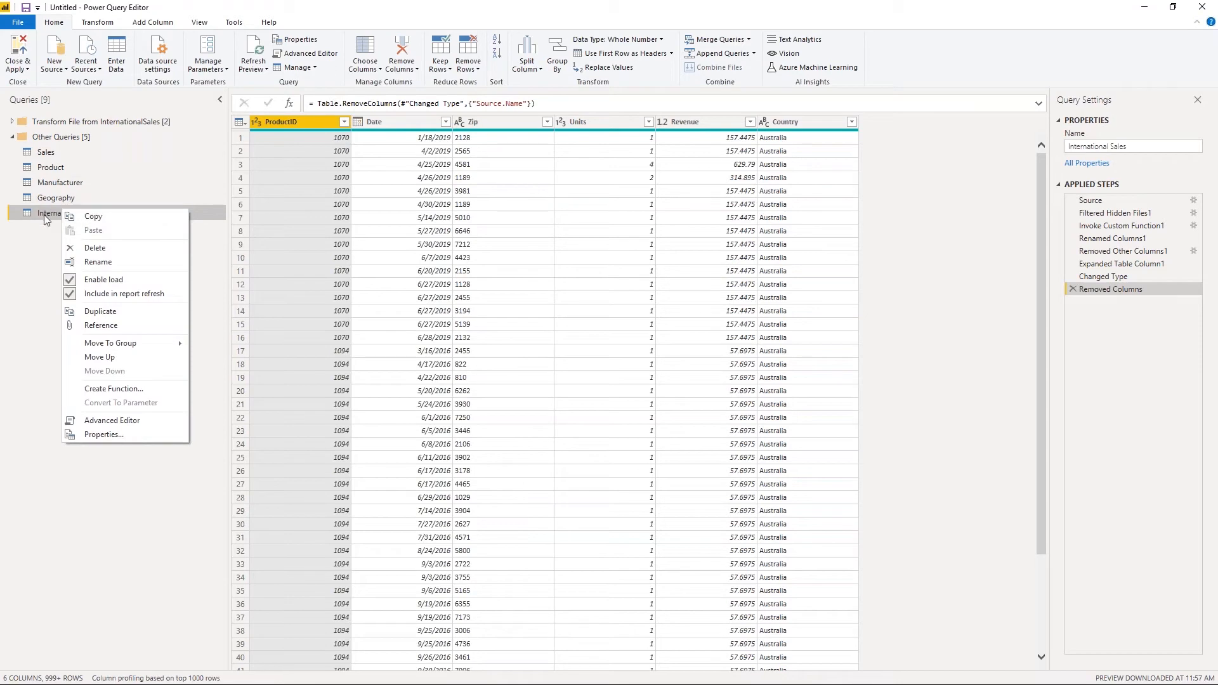
{"action": "left_click", "coordinate": [73, 280]}
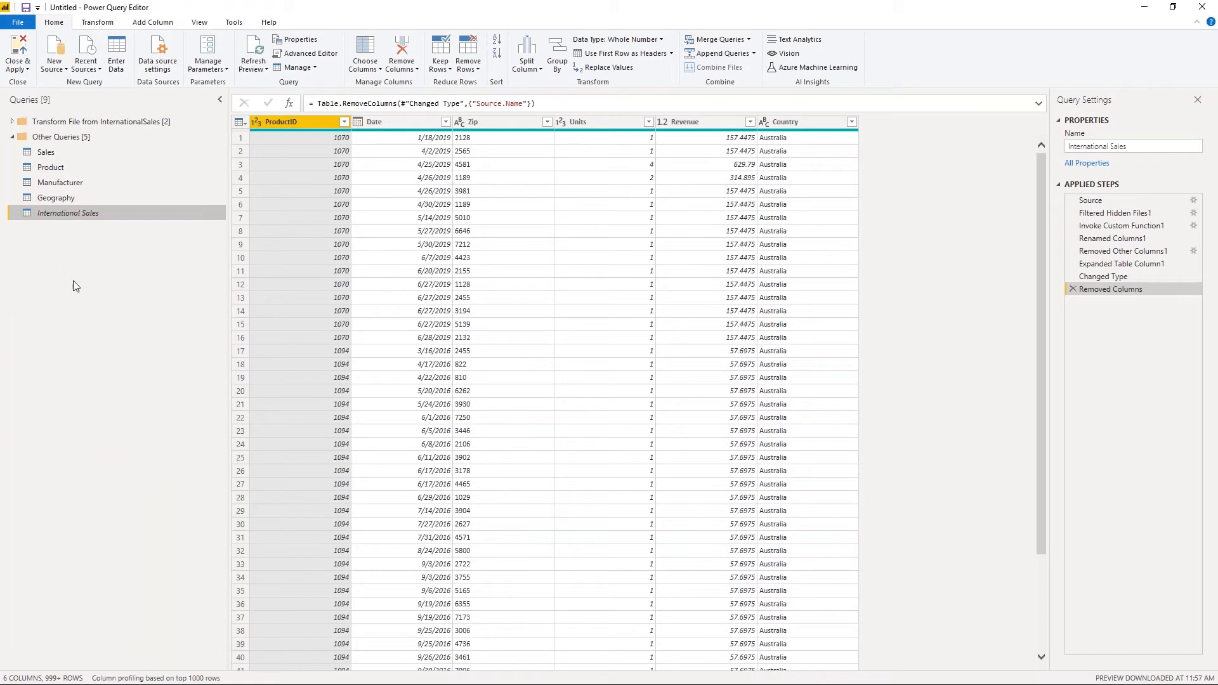
Examine the enlarged Query Dependencies diagram to see how the source files and queries feed into each other, and close it
{"action": "left_click", "coordinate": [98, 181]}
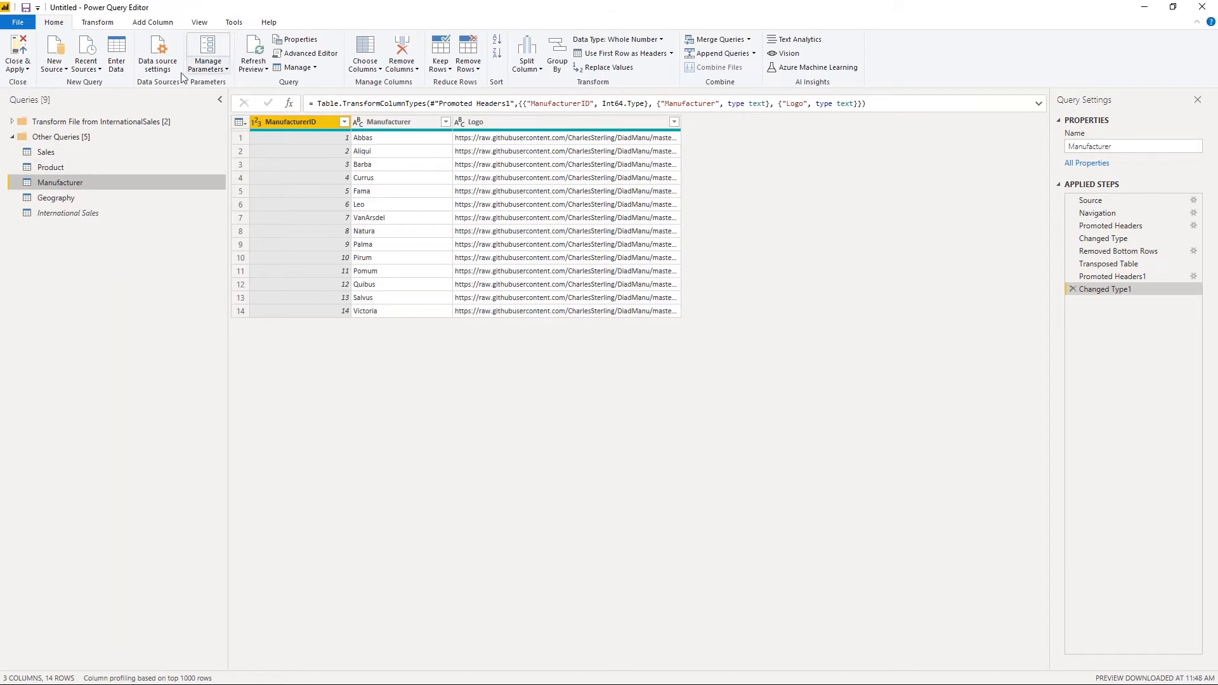
{"action": "left_click", "coordinate": [199, 23]}
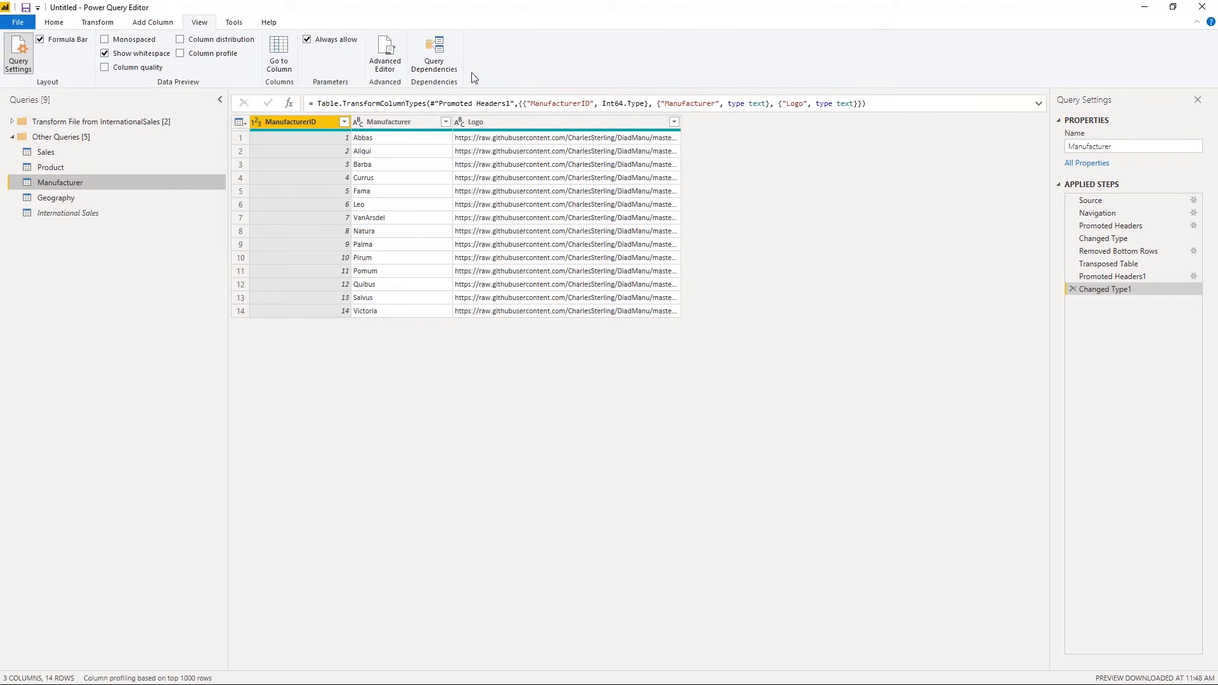
{"action": "left_click", "coordinate": [436, 54]}
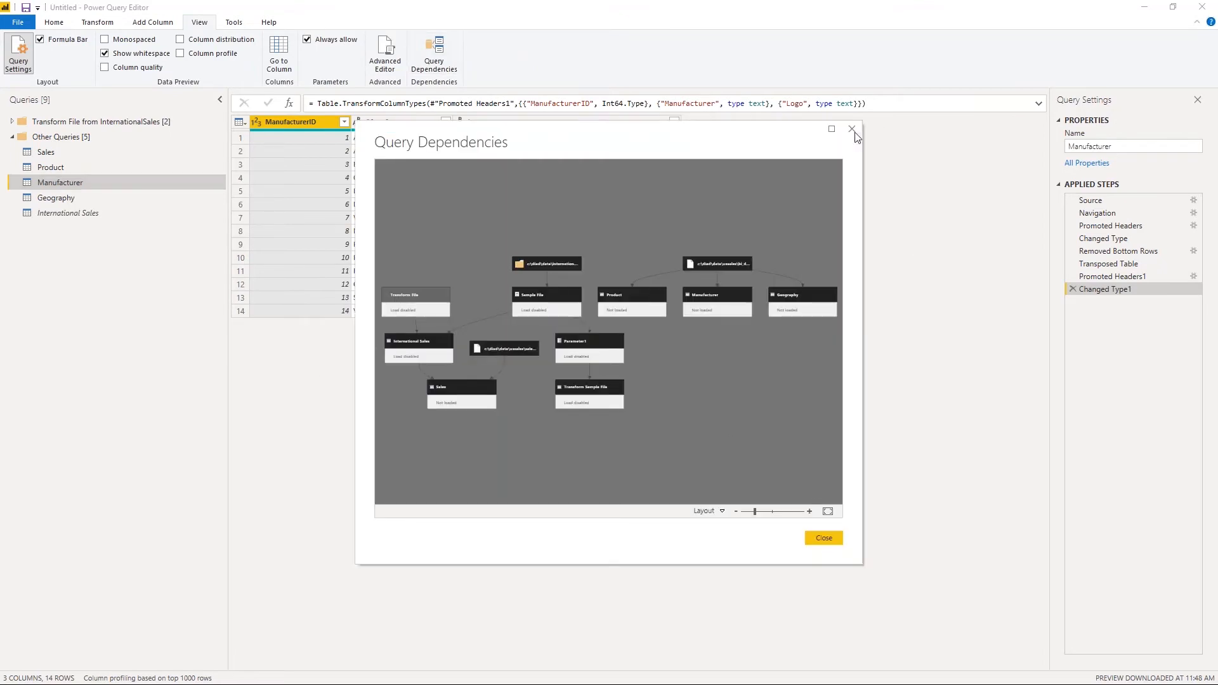
{"action": "left_click", "coordinate": [833, 131]}
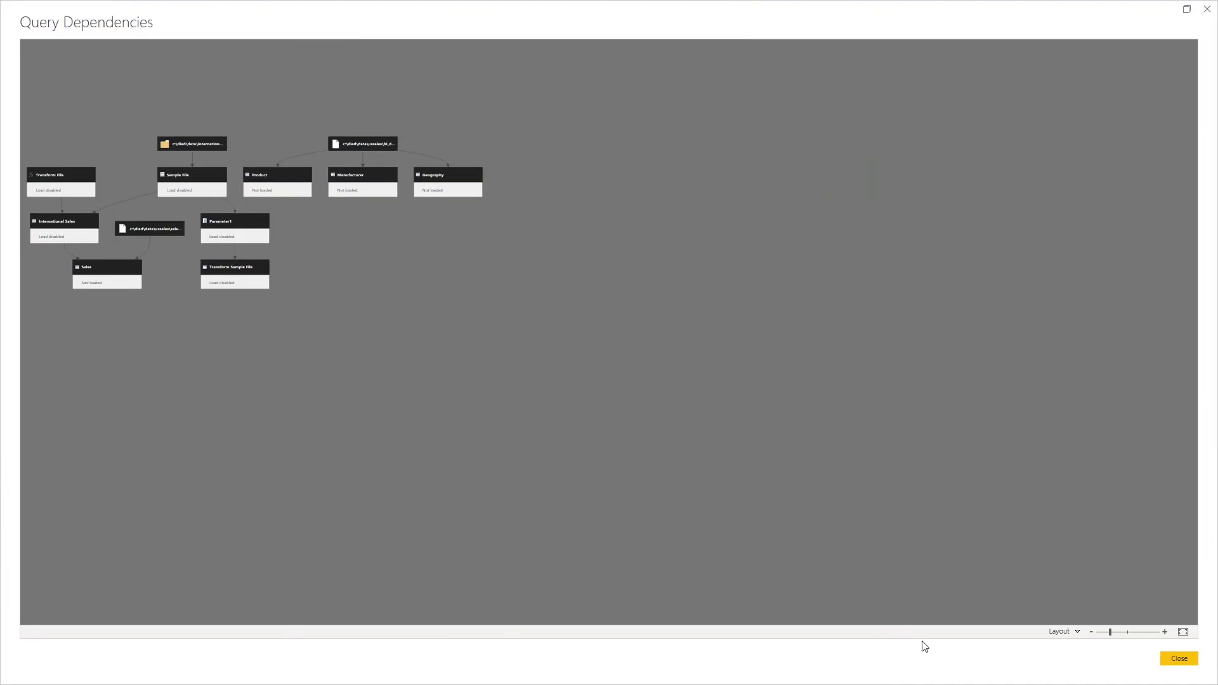
{"action": "left_click_drag", "start_coordinate": [1110, 632], "coordinate": [1120, 632]}
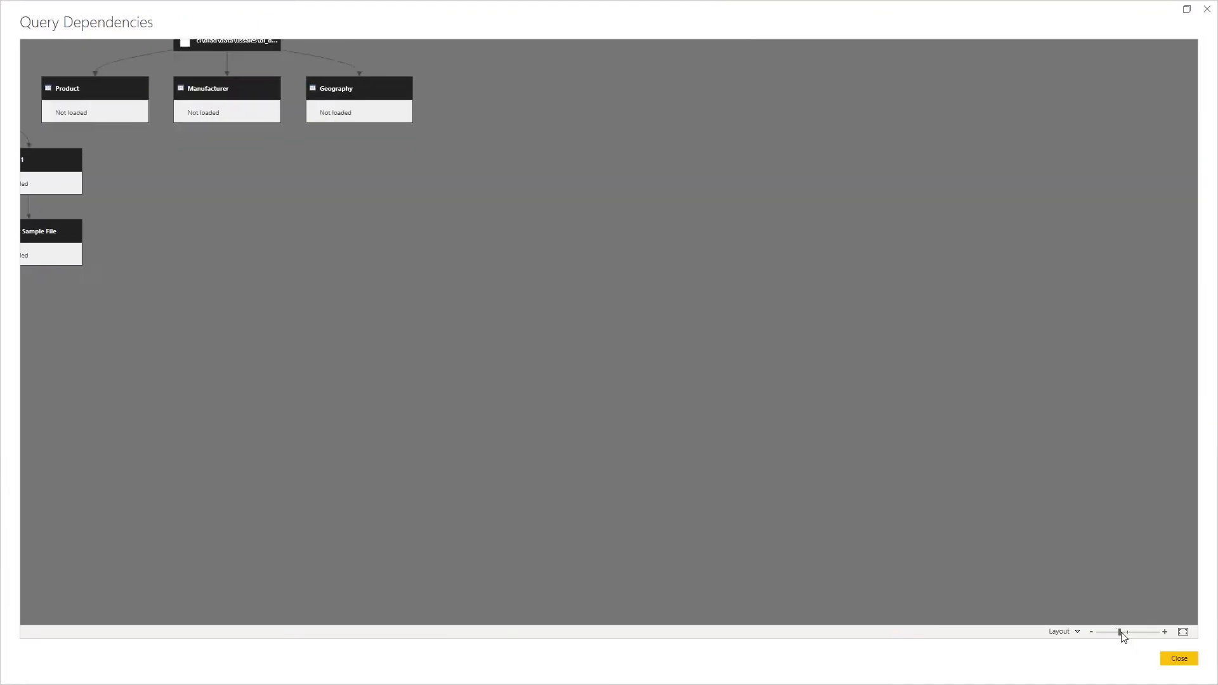
{"action": "left_click_drag", "start_coordinate": [269, 291], "coordinate": [800, 424]}
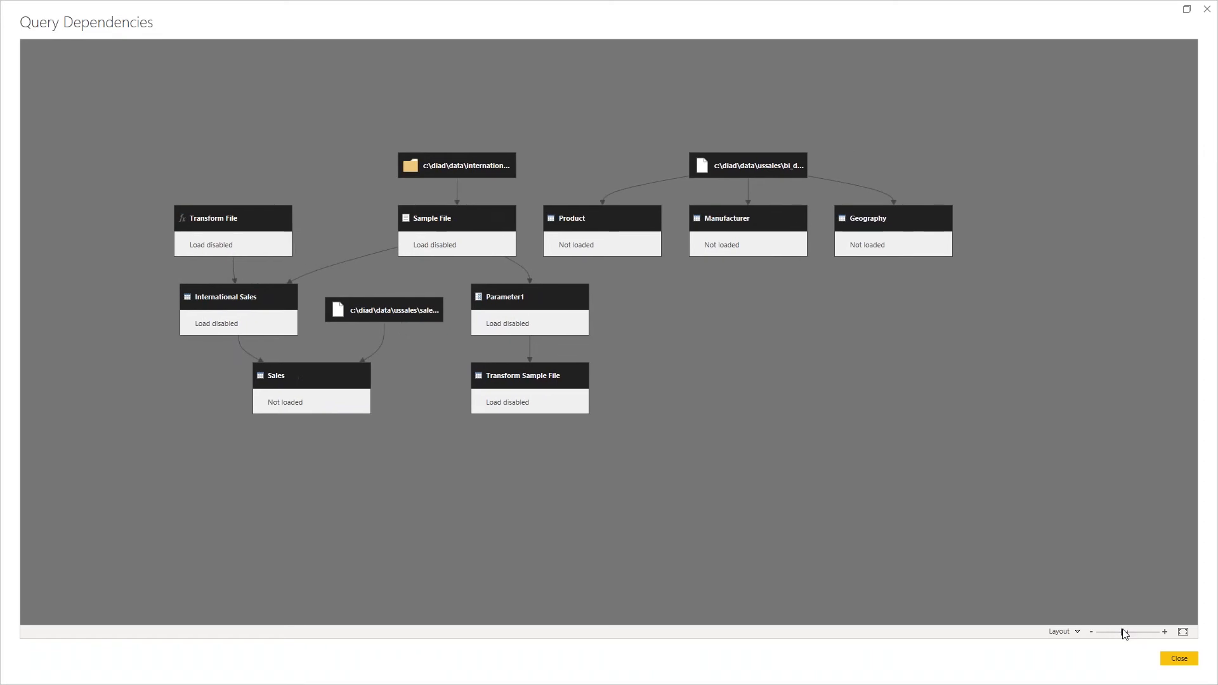
{"action": "left_click_drag", "start_coordinate": [1123, 632], "coordinate": [1133, 632]}
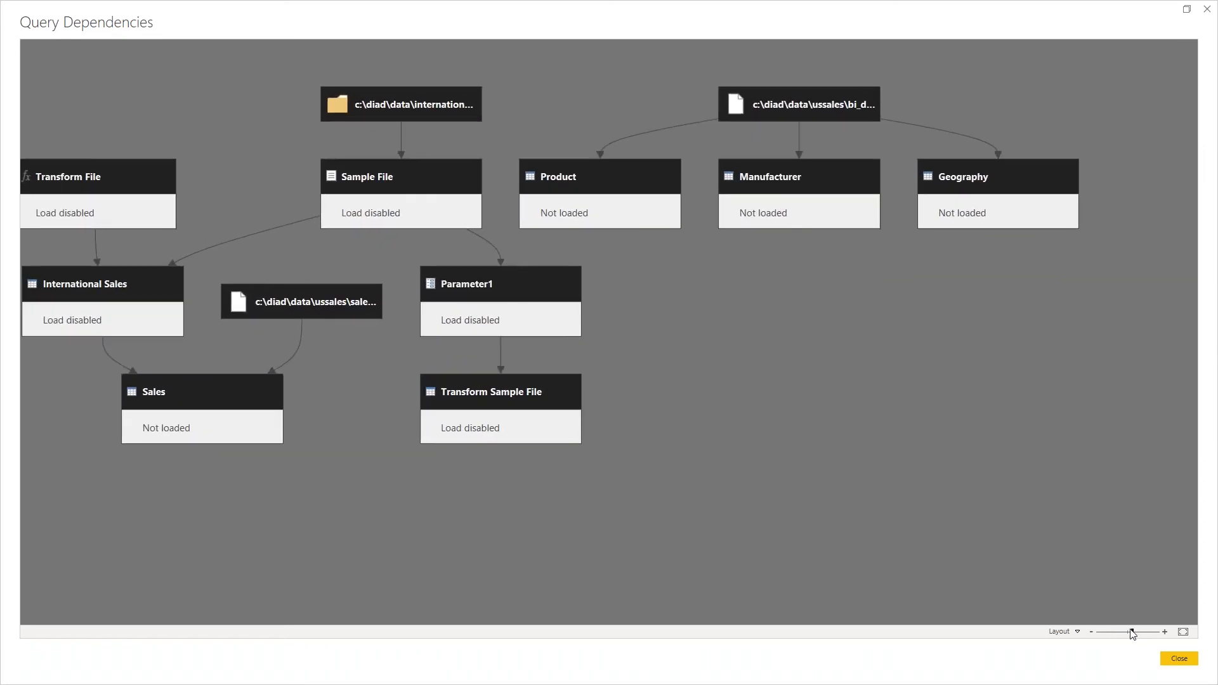
{"action": "left_click_drag", "start_coordinate": [842, 463], "coordinate": [897, 492]}
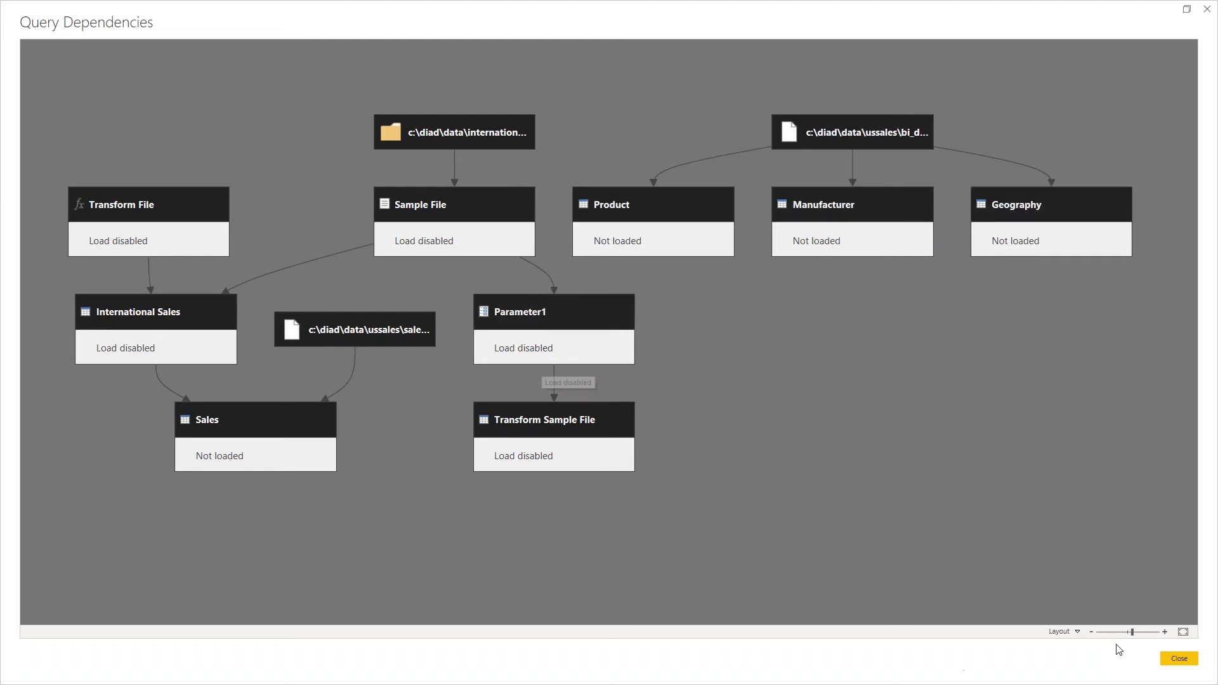
{"action": "left_click", "coordinate": [1195, 660]}
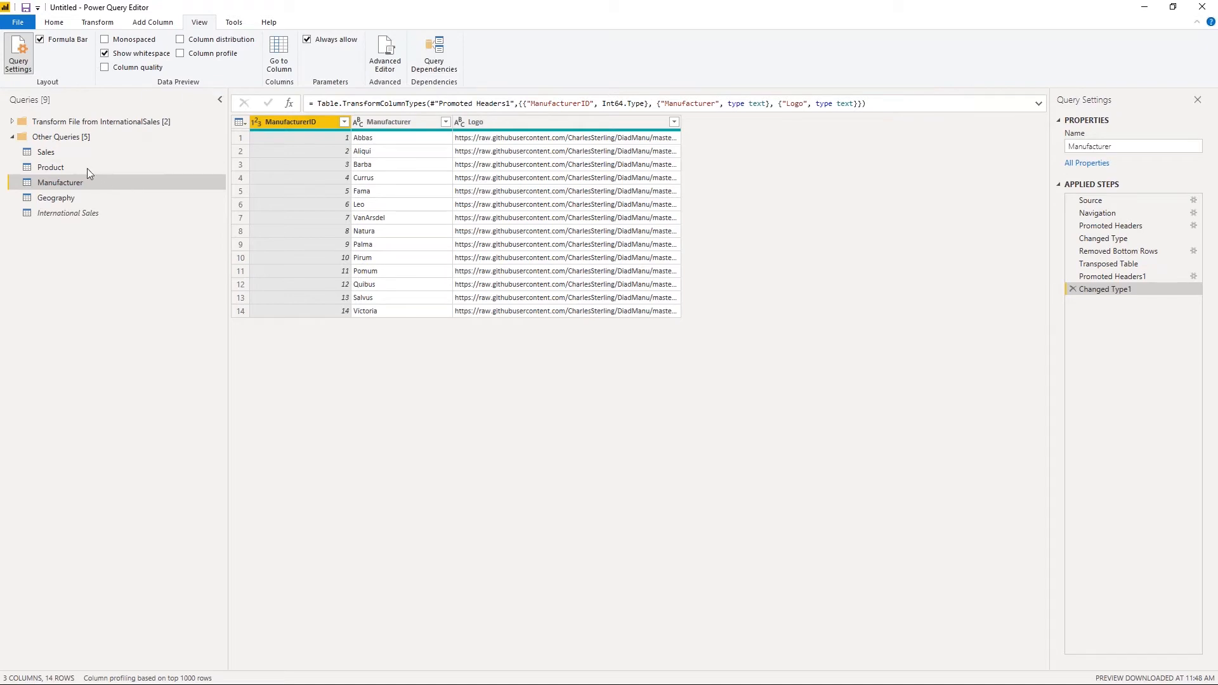
Inspect the Source step of the Sales and Product queries to see which file path each one reads
{"action": "left_click", "coordinate": [67, 150]}
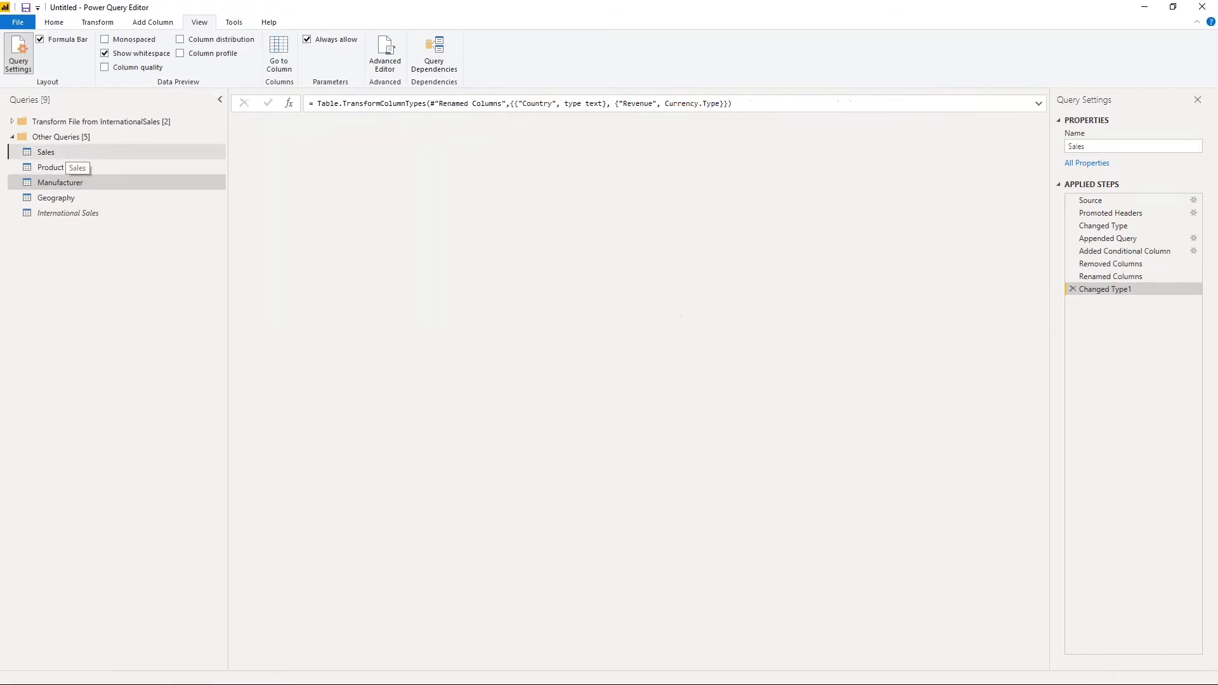
{"action": "left_click", "coordinate": [1106, 199]}
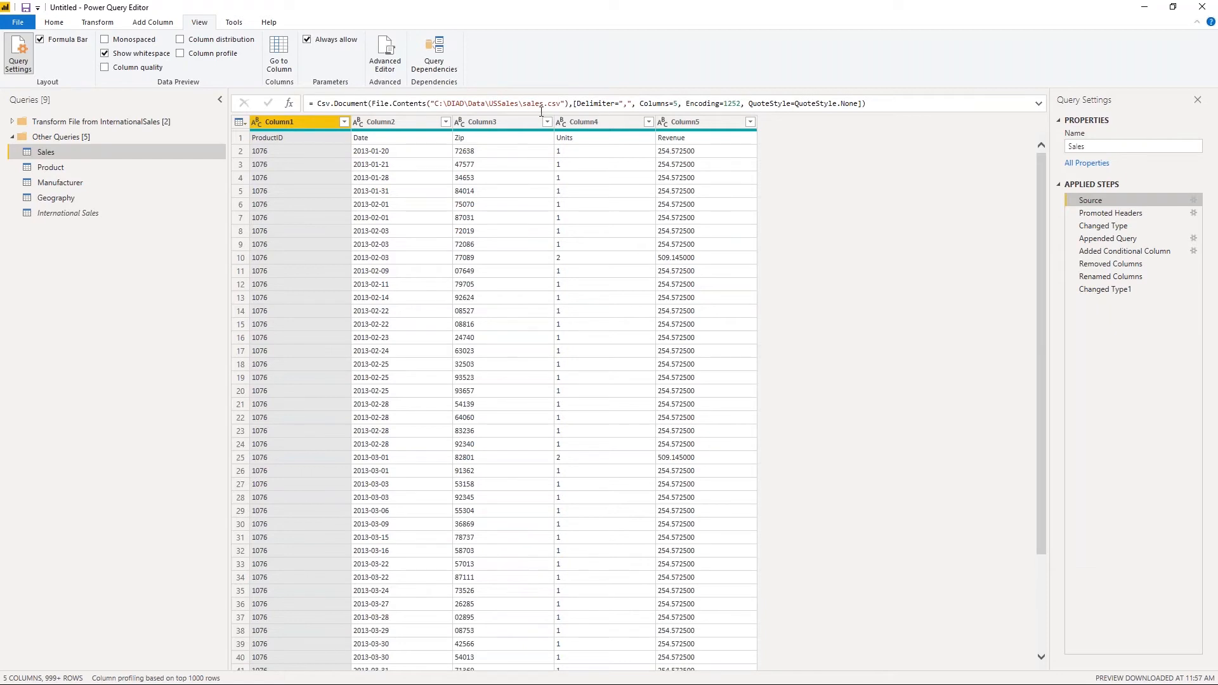
{"action": "left_click", "coordinate": [70, 166]}
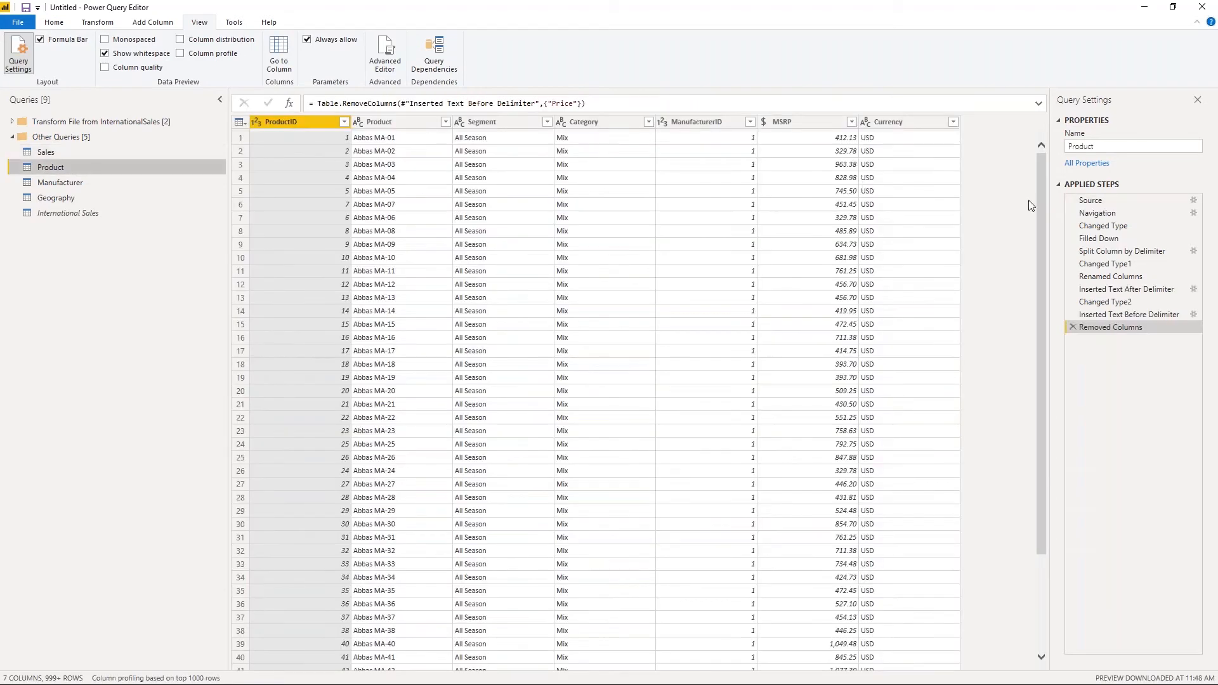
{"action": "left_click", "coordinate": [1078, 201]}
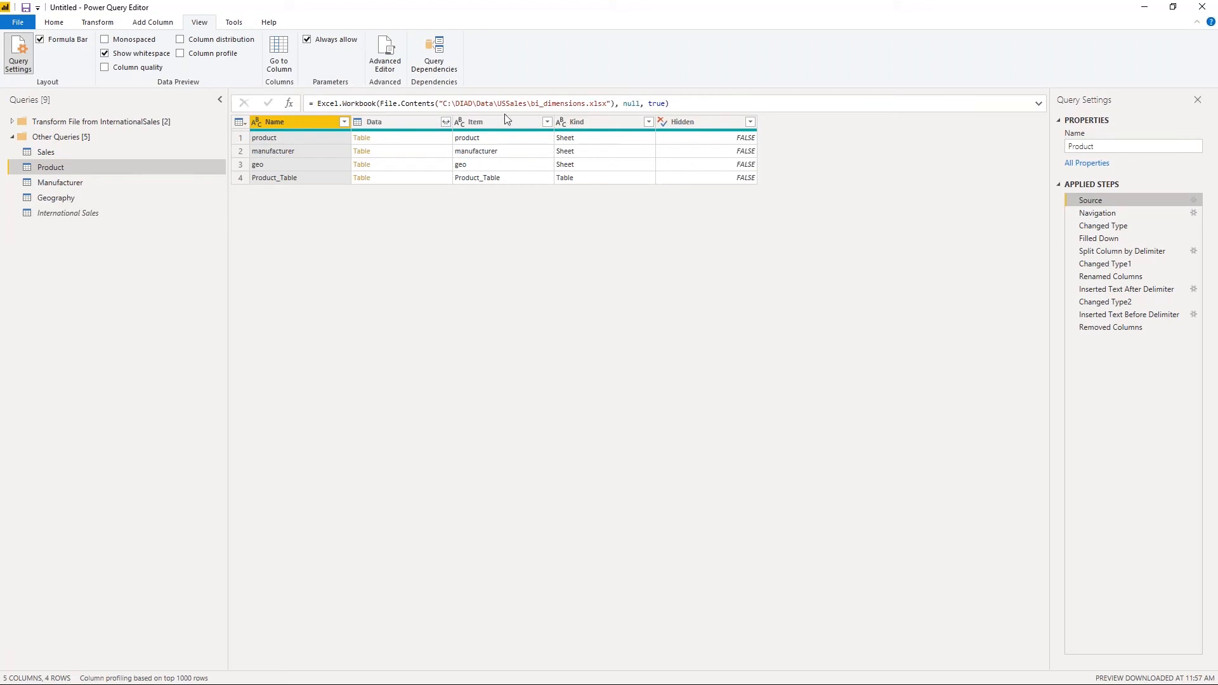
Apply the query changes and load the Sales, Product, Manufacturer and Geography tables into the data model
{"action": "left_click", "coordinate": [44, 150]}
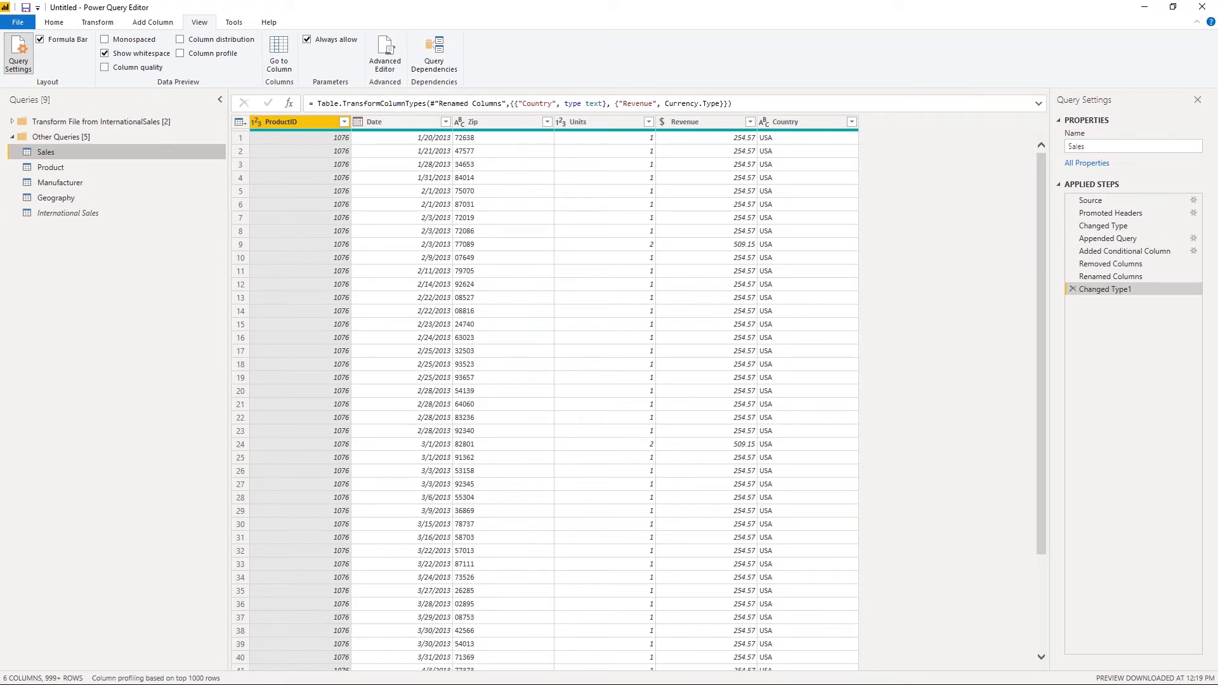
{"action": "left_click", "coordinate": [55, 22]}
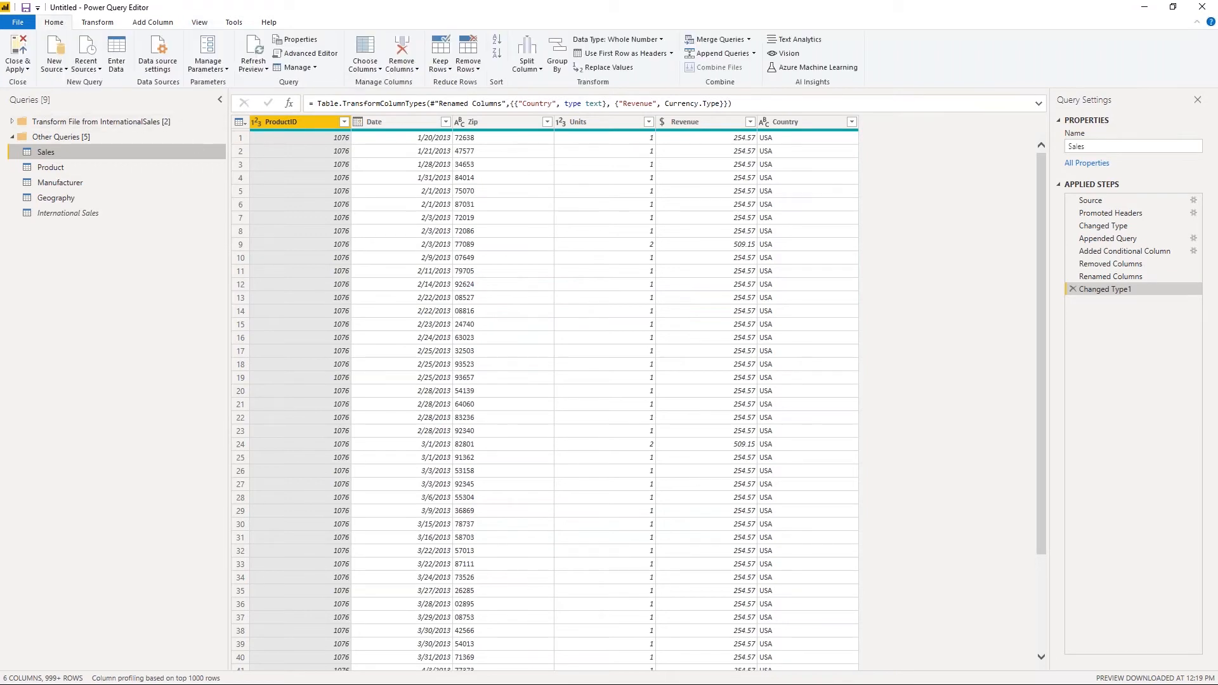
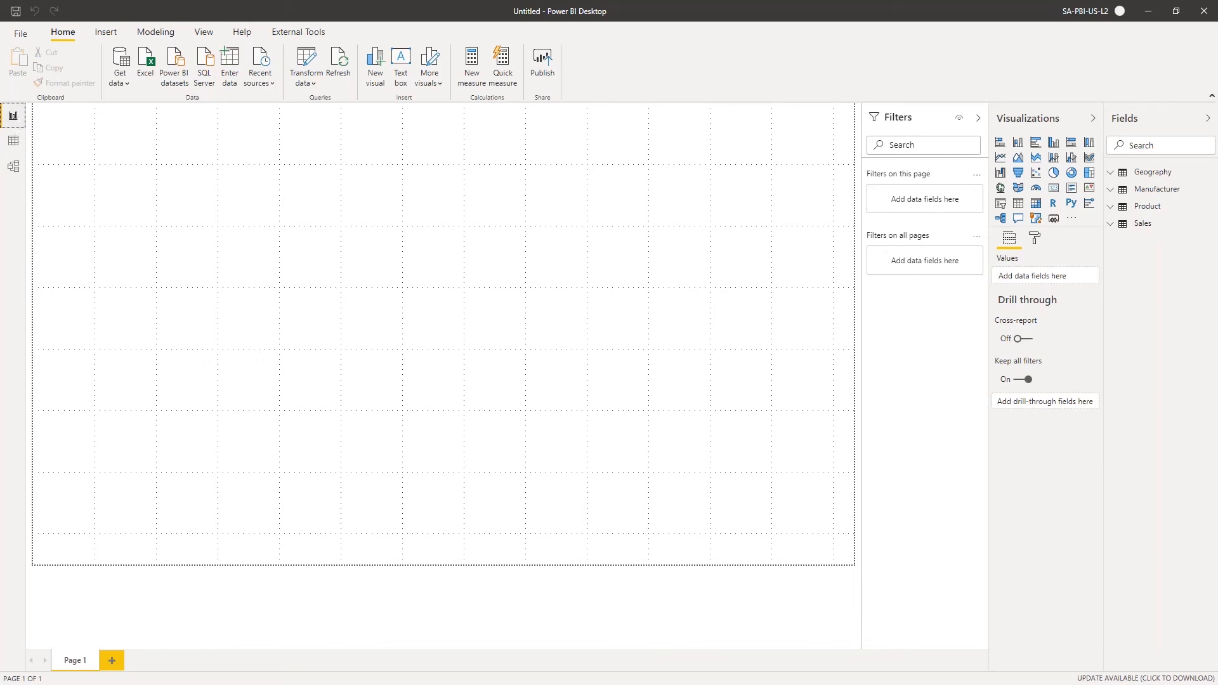
Inspect the loaded rows of the Geography, Manufacturer, Product and Sales tables
{"action": "left_click", "coordinate": [15, 141]}
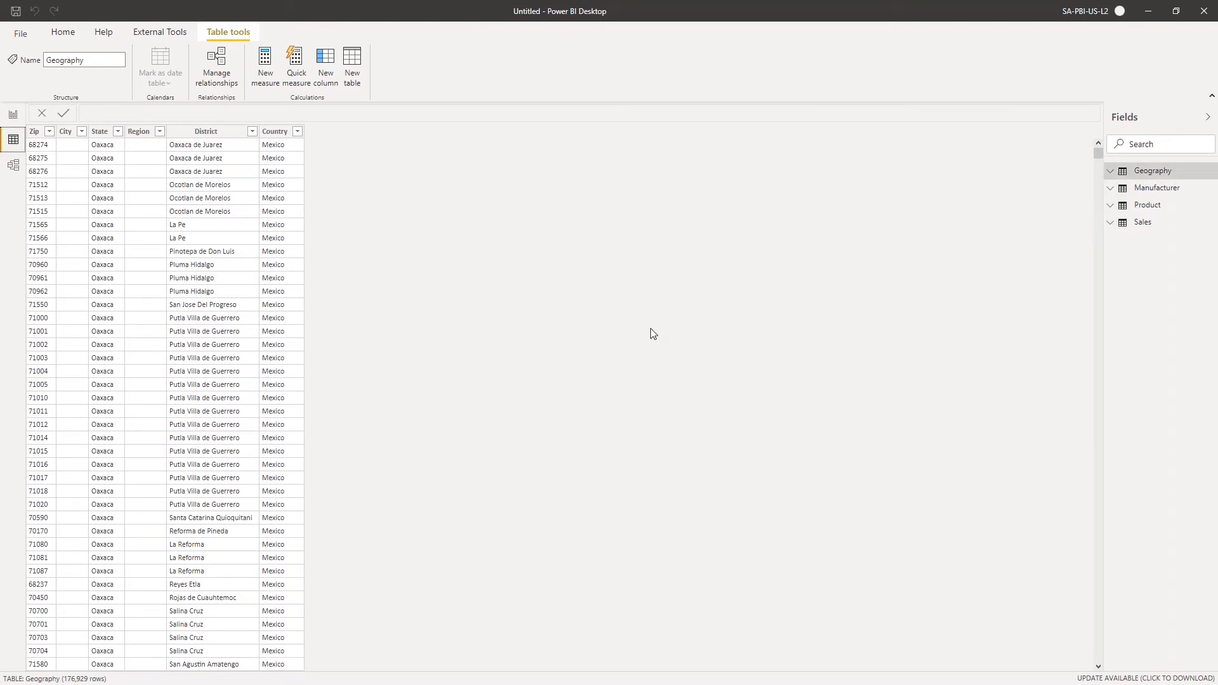
{"action": "left_click", "coordinate": [1142, 188]}
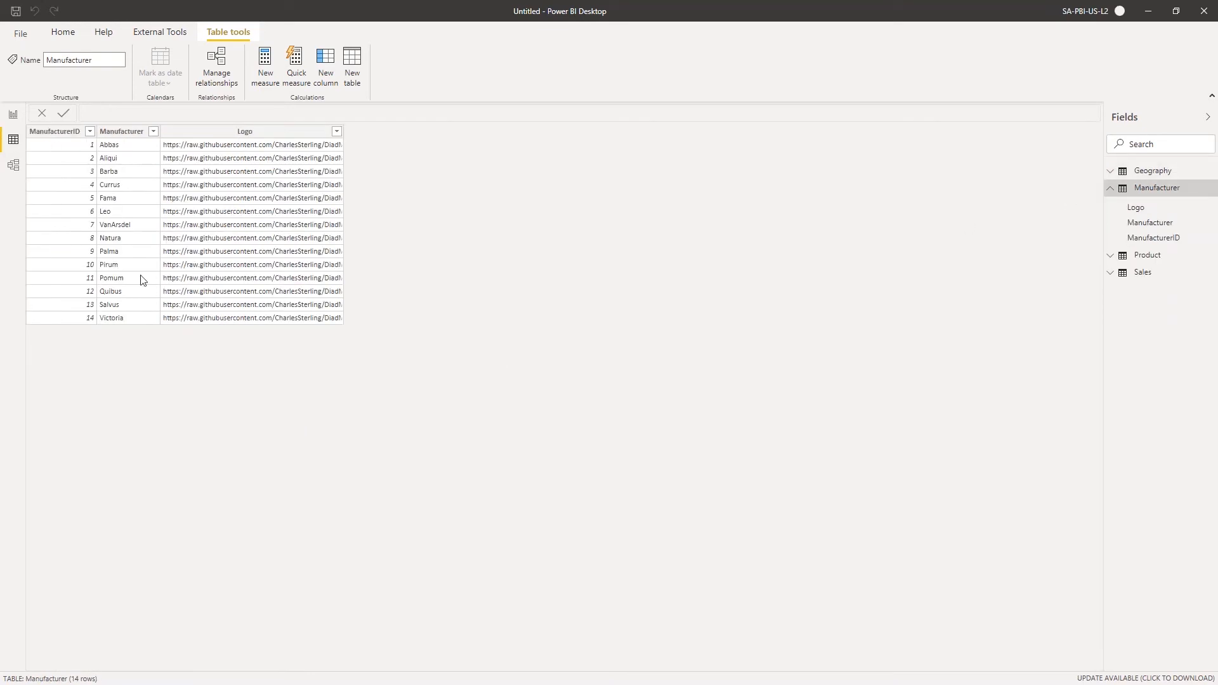
{"action": "left_click", "coordinate": [1145, 255]}
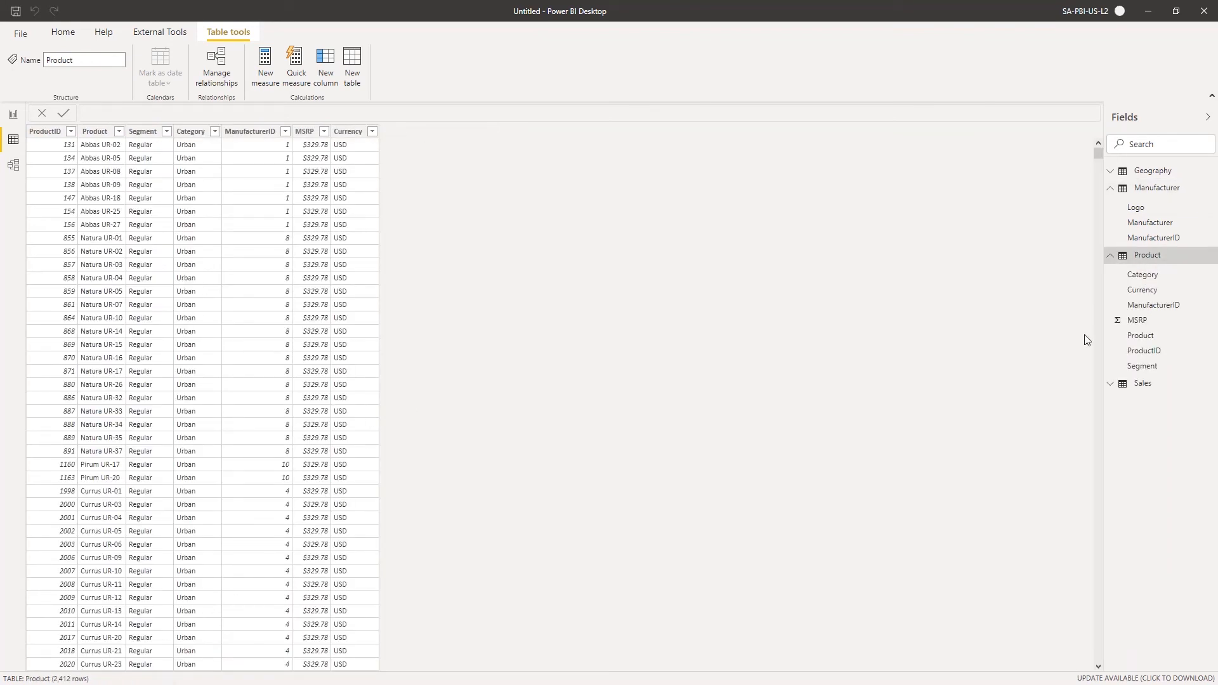
{"action": "left_click", "coordinate": [1152, 384]}
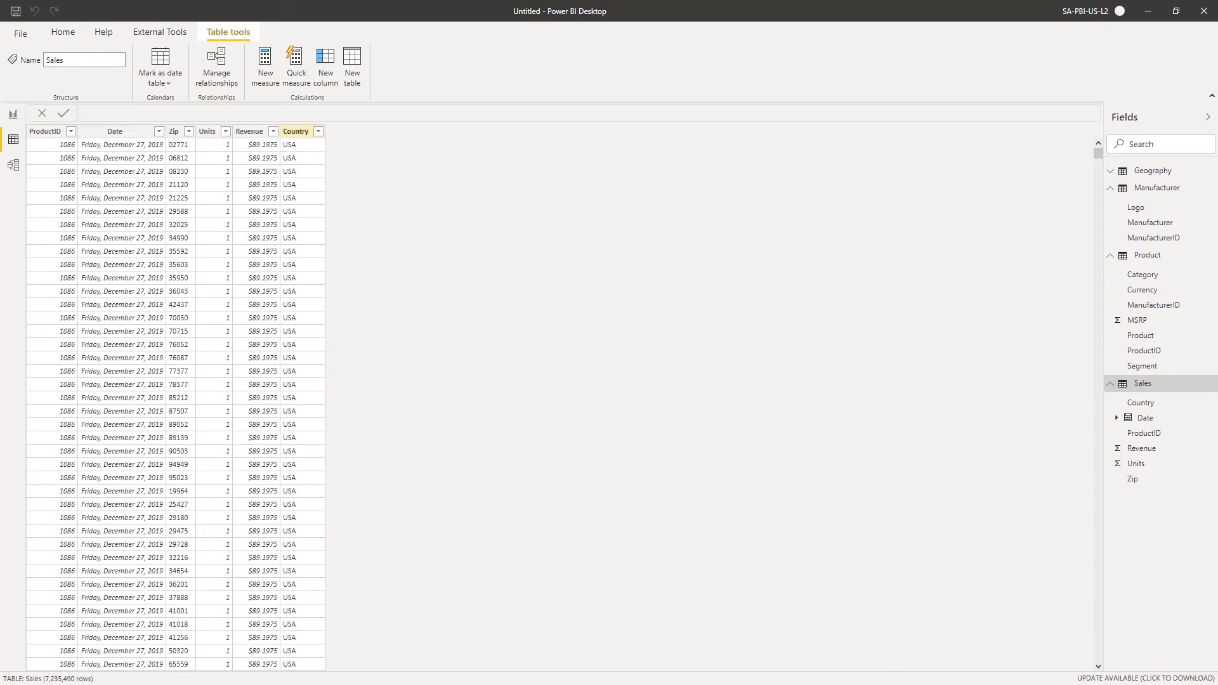
Check which countries the Sales table's Country column contains, without applying a filter
{"action": "left_click", "coordinate": [319, 132]}
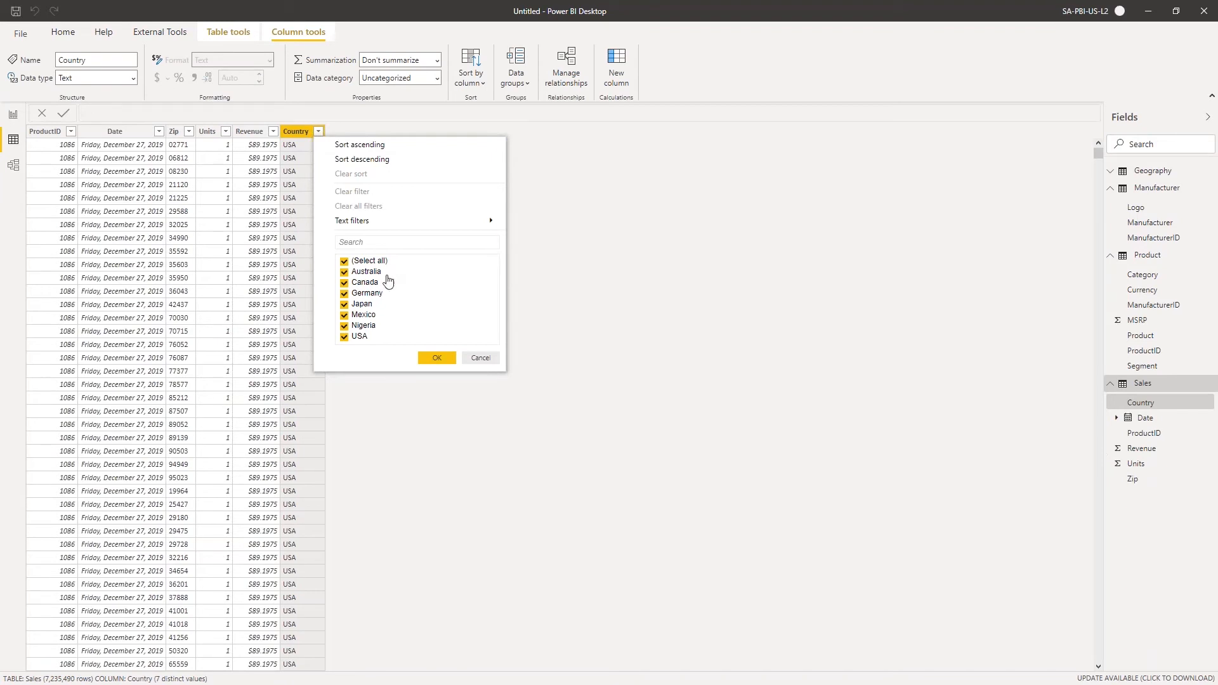
{"action": "left_click", "coordinate": [481, 357]}
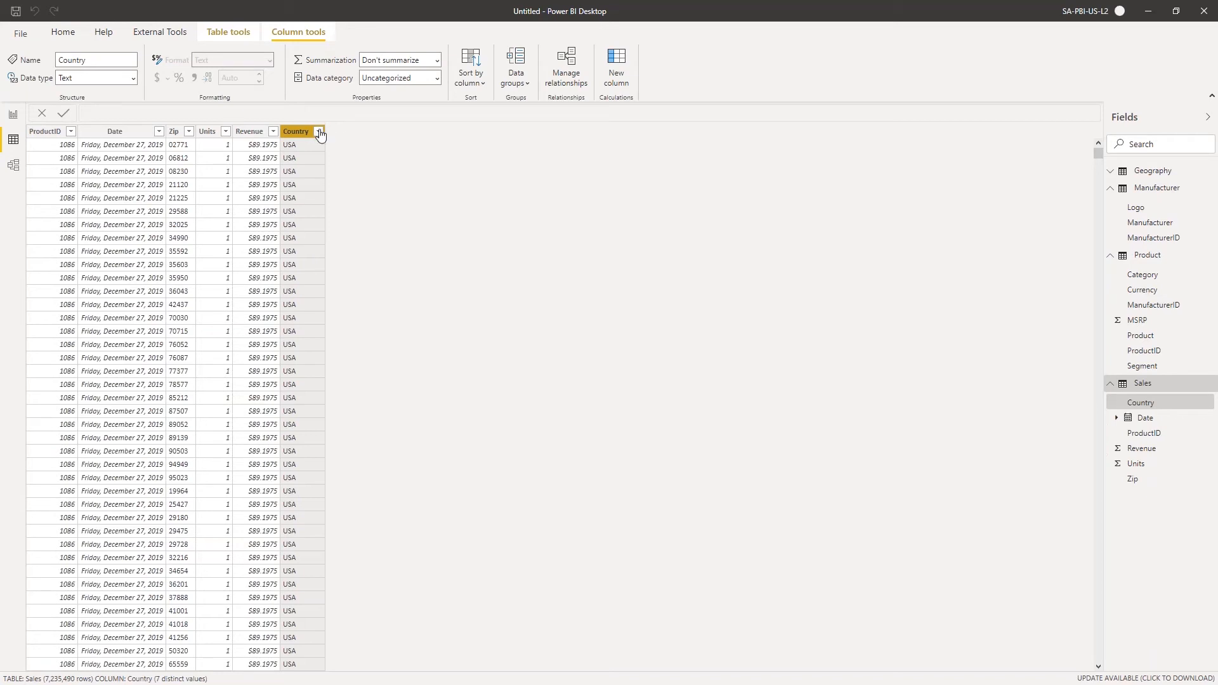
{"action": "left_click", "coordinate": [318, 131]}
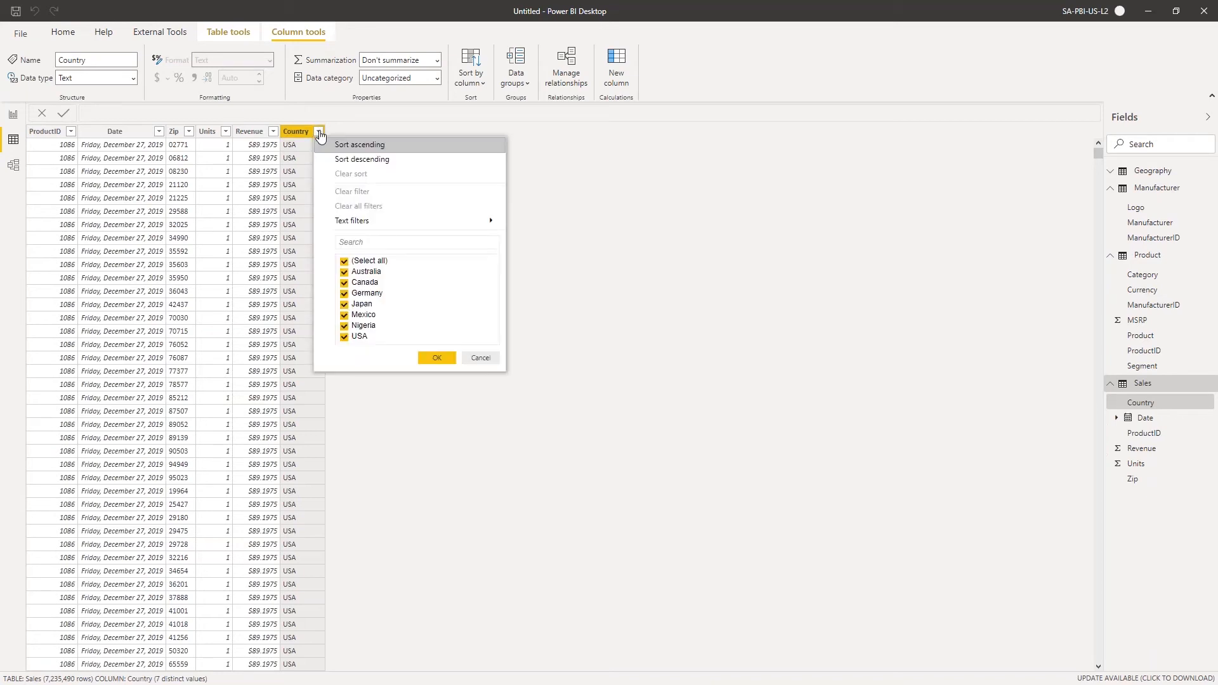
{"action": "left_click", "coordinate": [479, 358]}
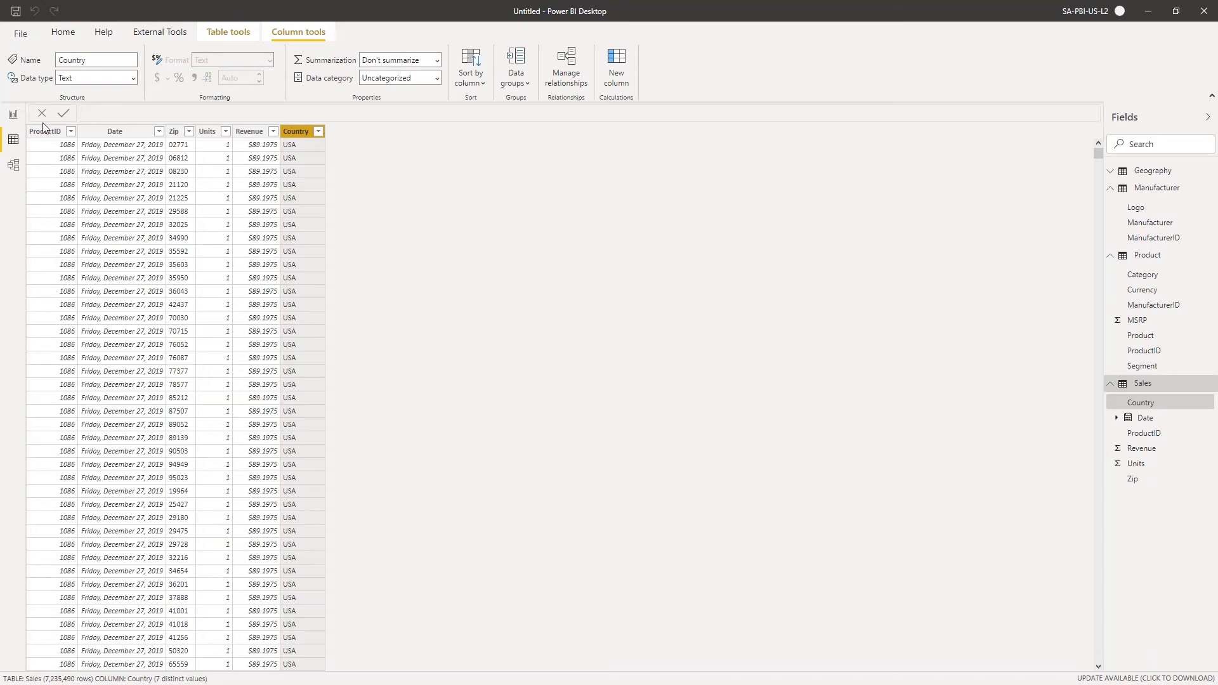
Return to the report canvas and save the report as Lab 1 in the C:\DIAD folder
{"action": "left_click", "coordinate": [17, 116]}
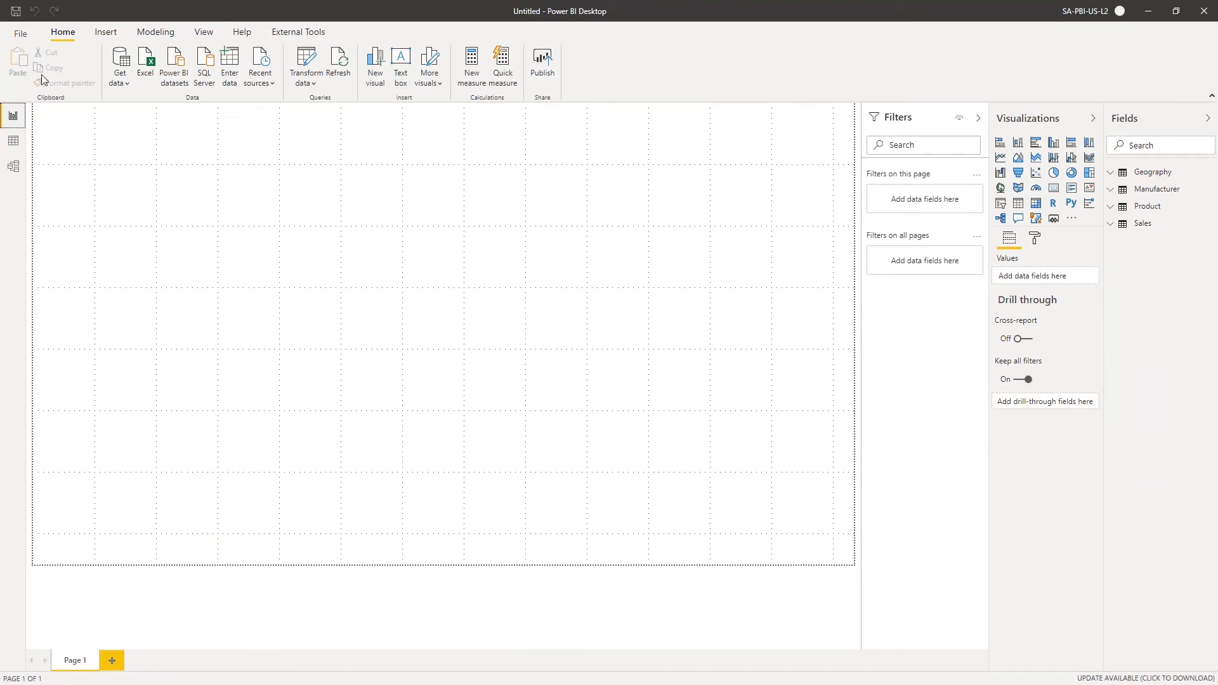
{"action": "left_click", "coordinate": [23, 33]}
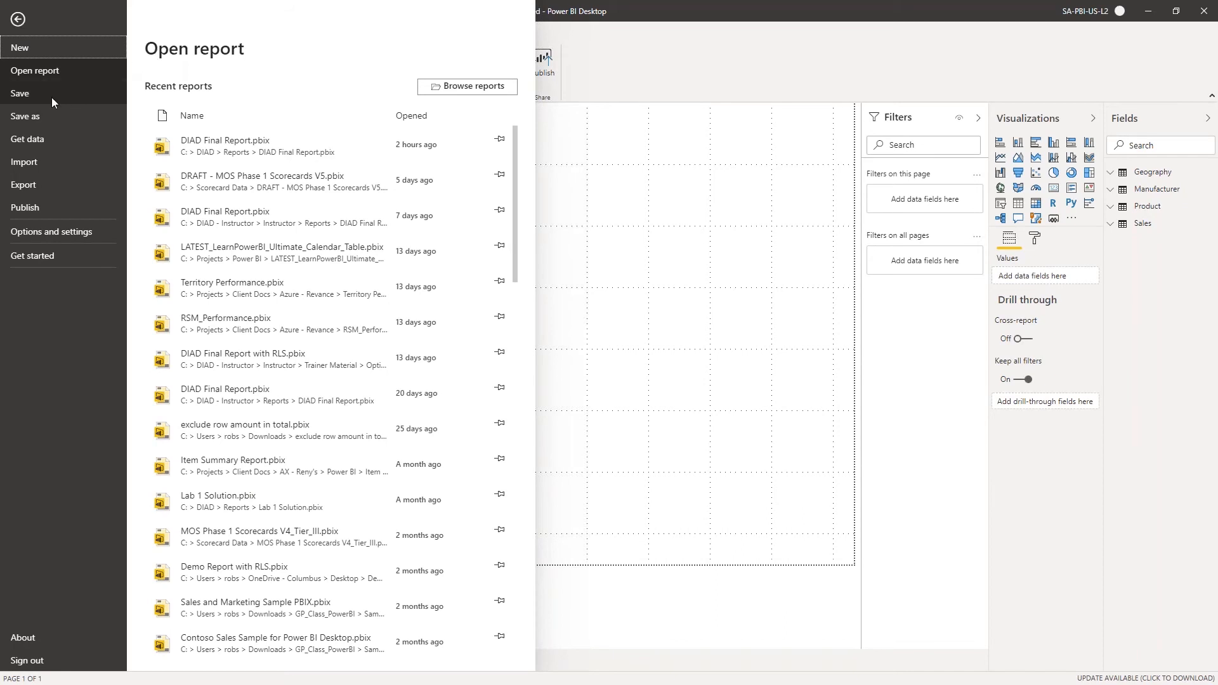
{"action": "left_click", "coordinate": [25, 48]}
{"action": "key", "text": "ctrl+s"}
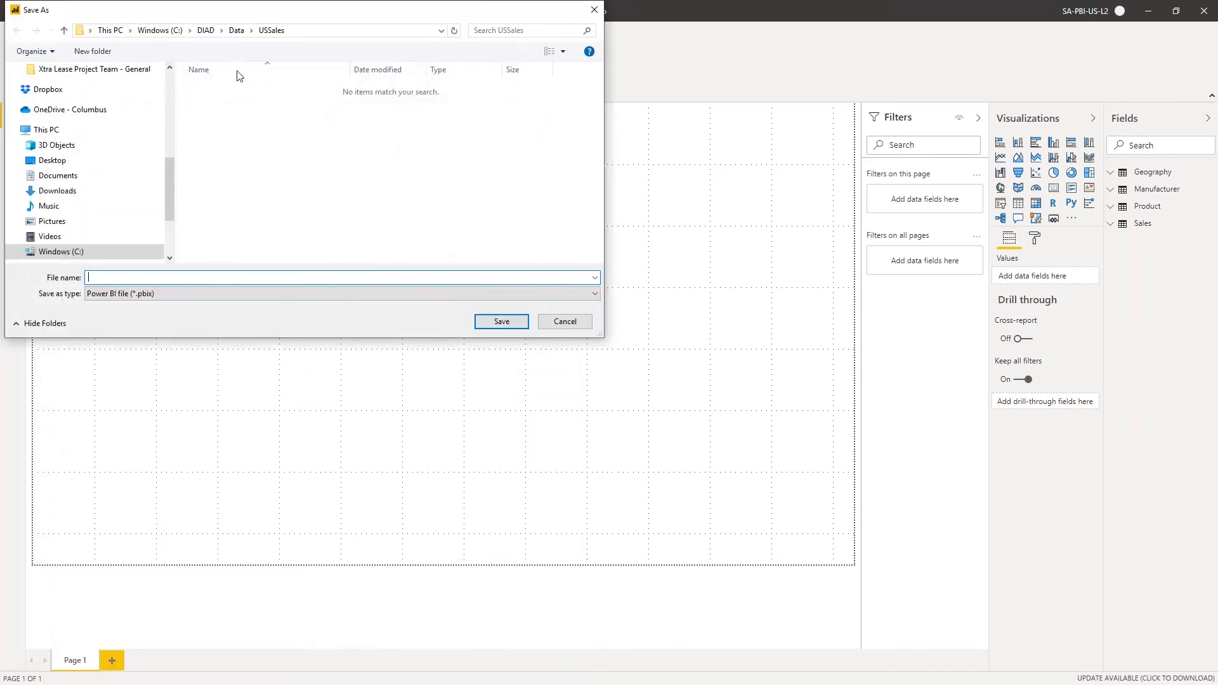
{"action": "left_click", "coordinate": [207, 31]}
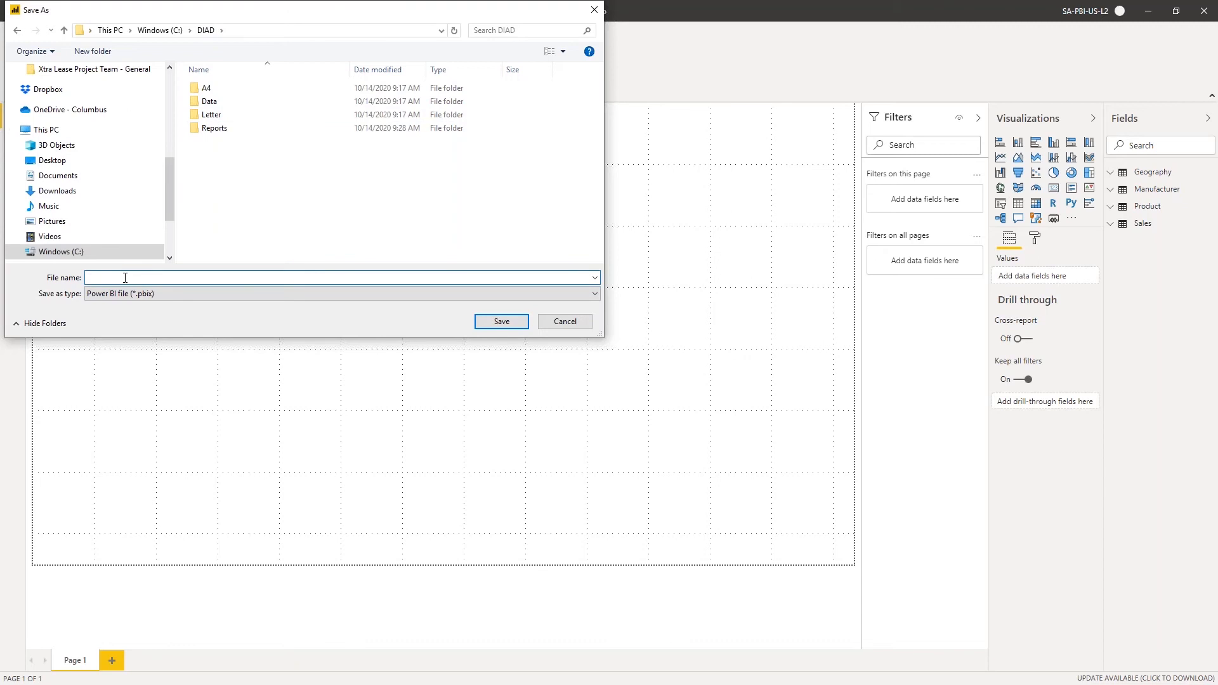
{"action": "type", "text": "Lab 1"}
{"action": "left_click", "coordinate": [502, 321]}
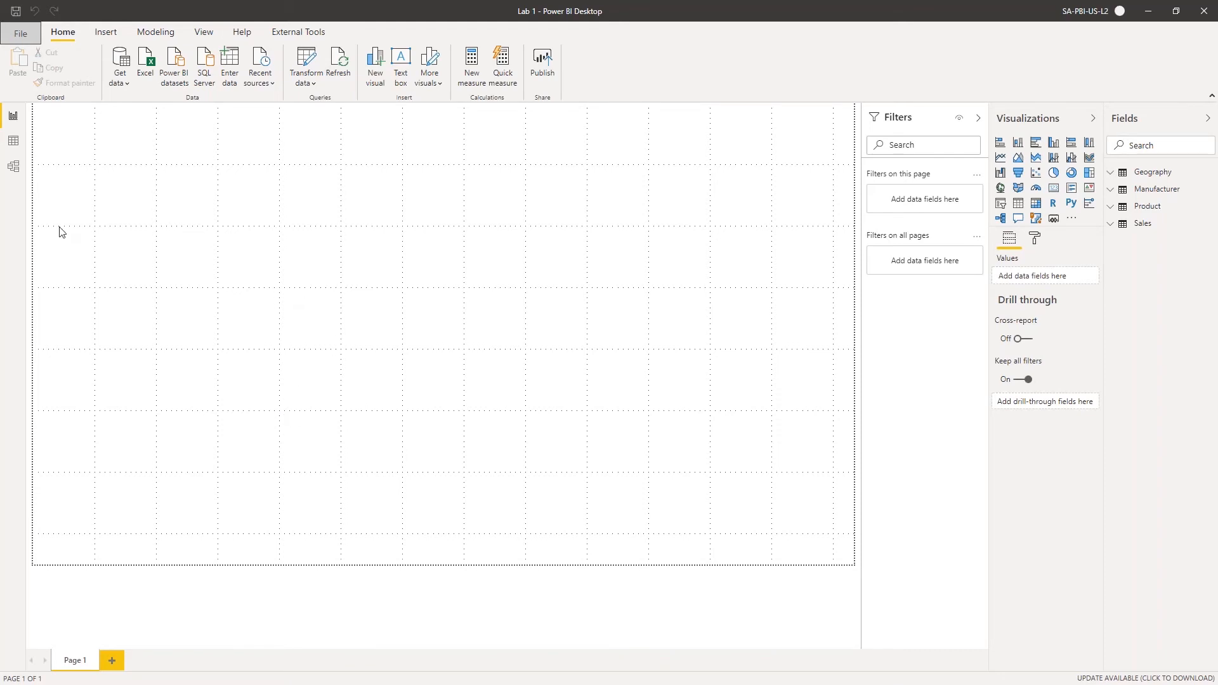
Open the Power BI Community website from the help resources, view it briefly and close it
{"action": "left_click", "coordinate": [244, 29]}
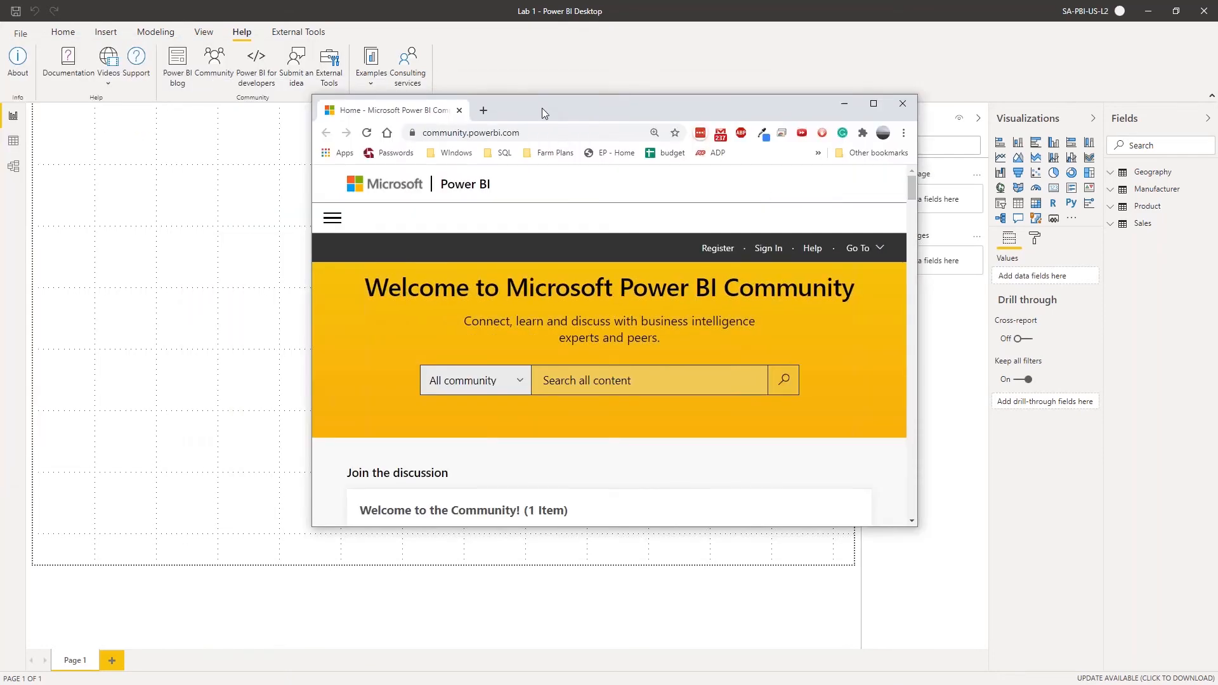
{"action": "left_click_drag", "start_coordinate": [553, 109], "coordinate": [569, 109]}
{"action": "left_click", "coordinate": [918, 104]}
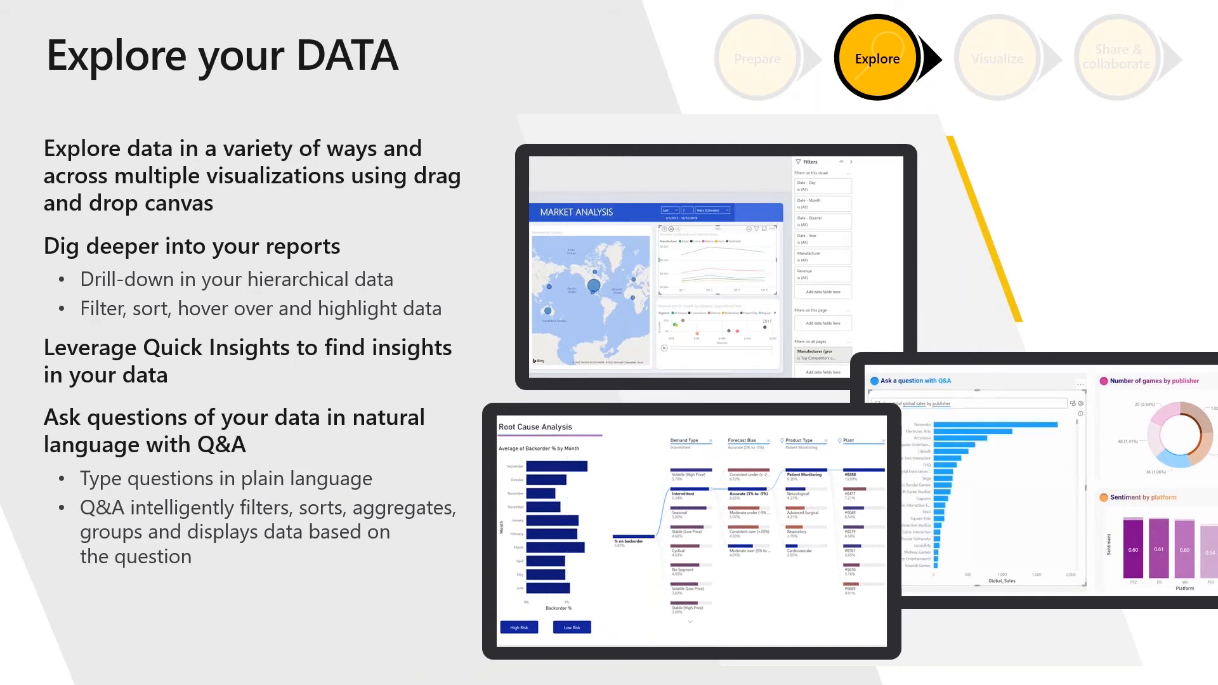
{"action": "key", "text": "Right"}
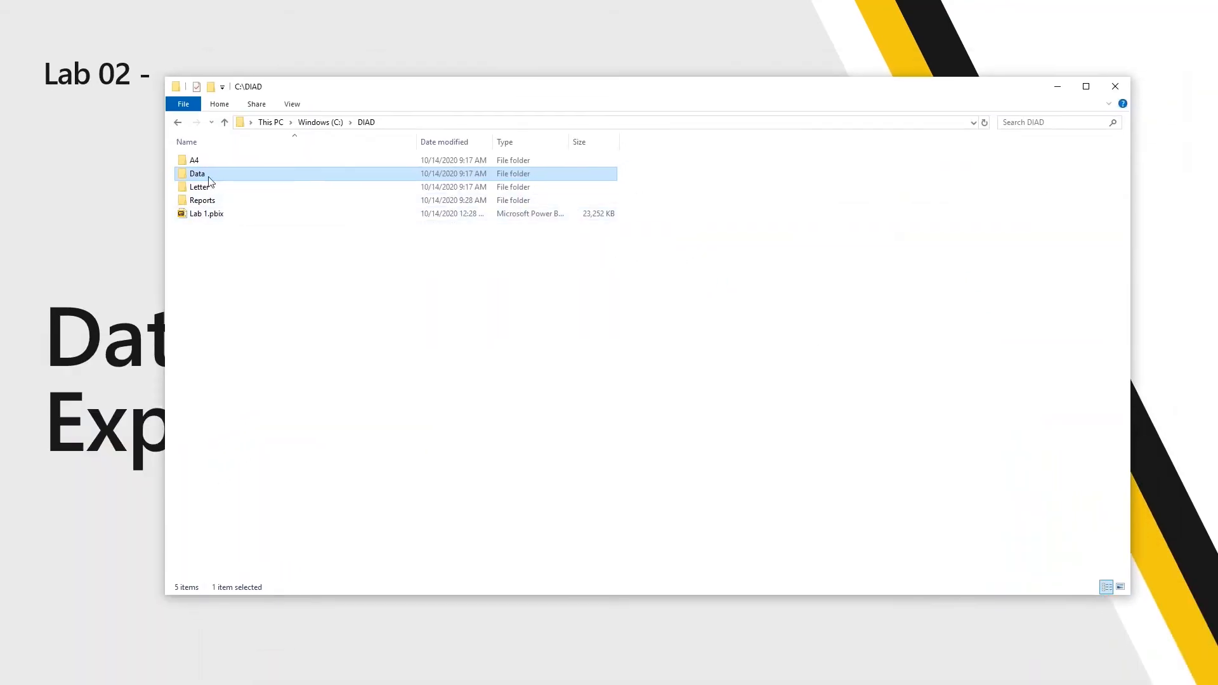
Open Lab 1 Solution.pbix from the DIAD Reports folder in Power BI Desktop
{"action": "left_click", "coordinate": [205, 201]}
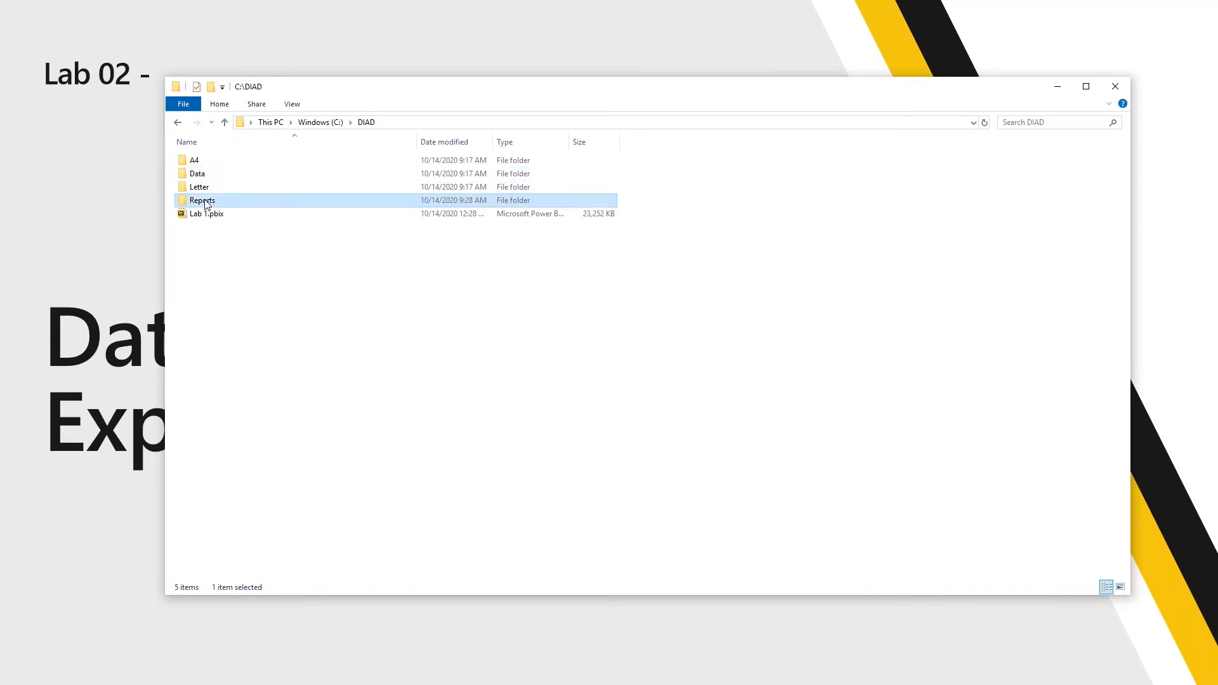
{"action": "double_click", "coordinate": [204, 202]}
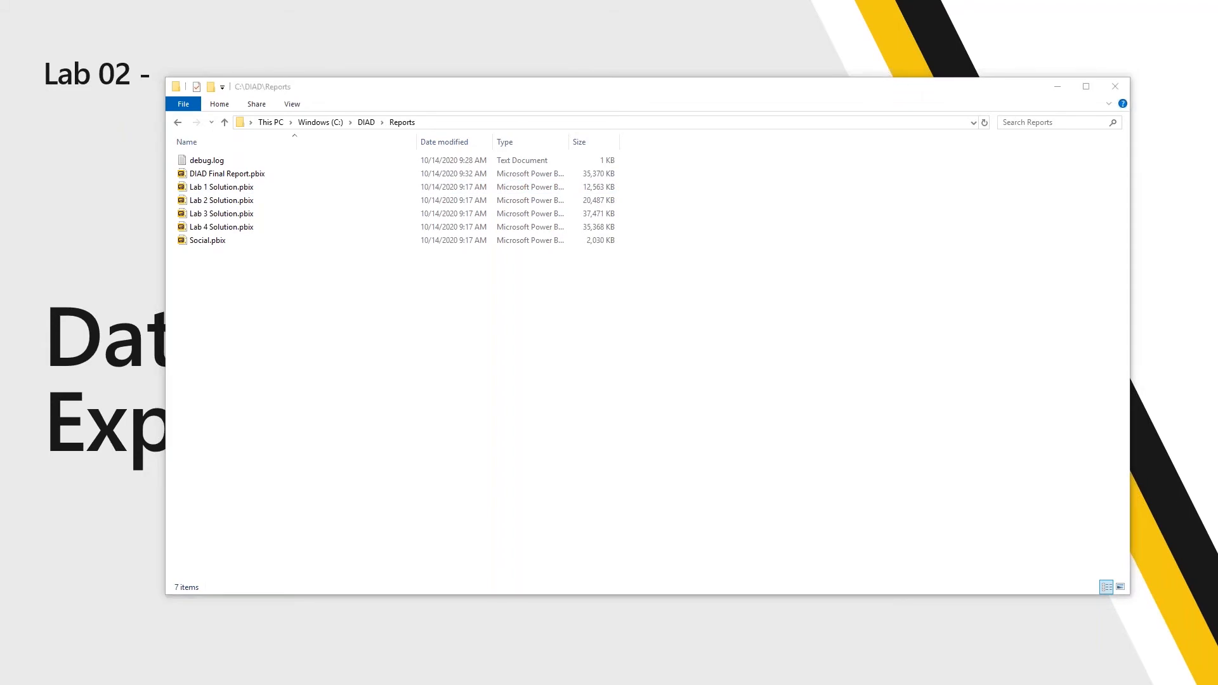
{"action": "double_click", "coordinate": [234, 188]}
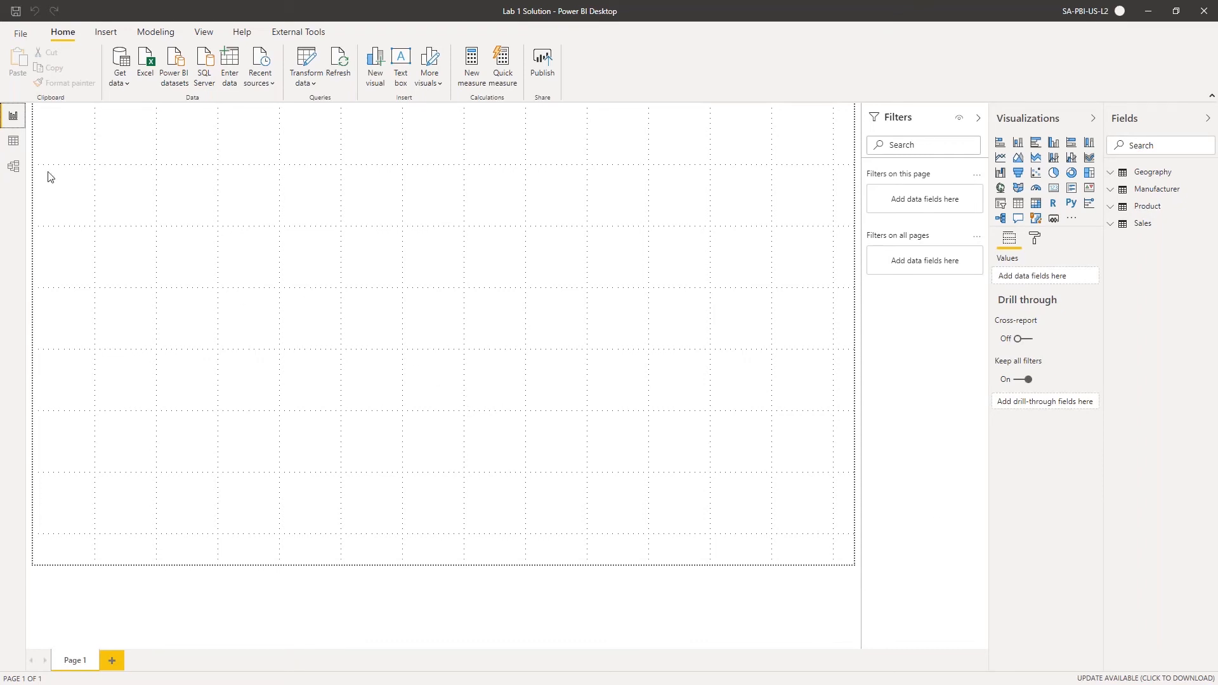
Inspect the rows of the solution file's Geography, Manufacturer and Sales tables, and collapse their field lists
{"action": "left_click", "coordinate": [13, 140]}
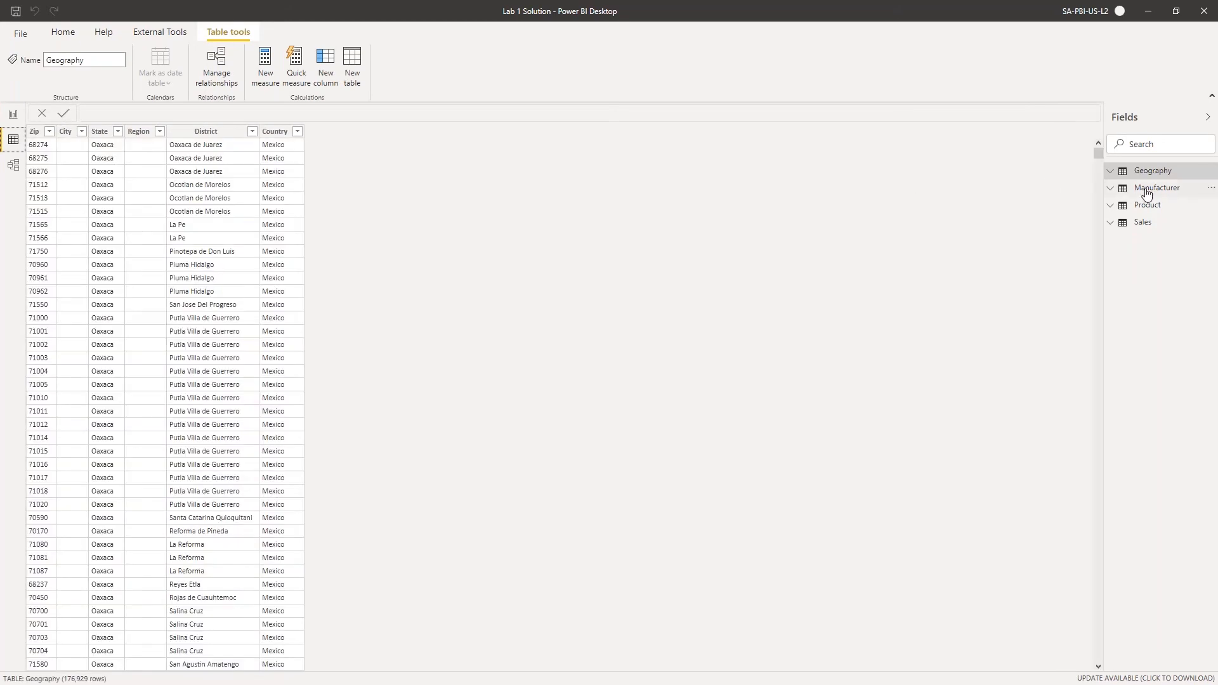
{"action": "left_click", "coordinate": [1134, 194]}
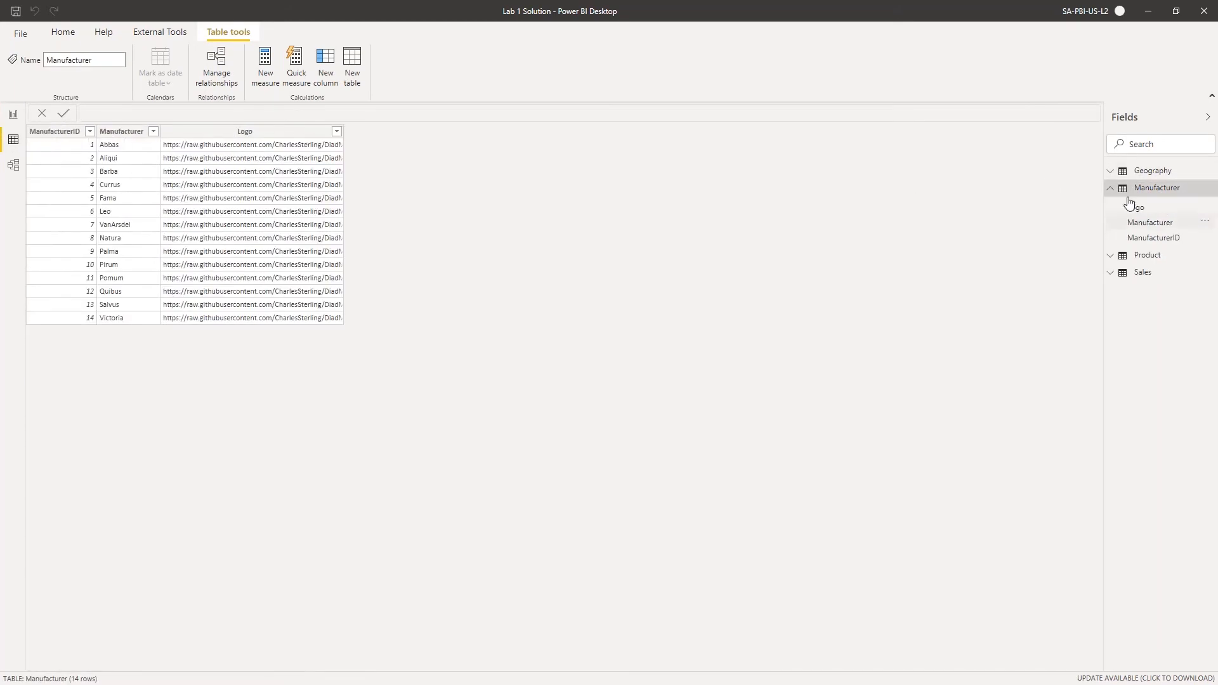
{"action": "left_click", "coordinate": [1151, 194]}
{"action": "left_click", "coordinate": [1144, 228]}
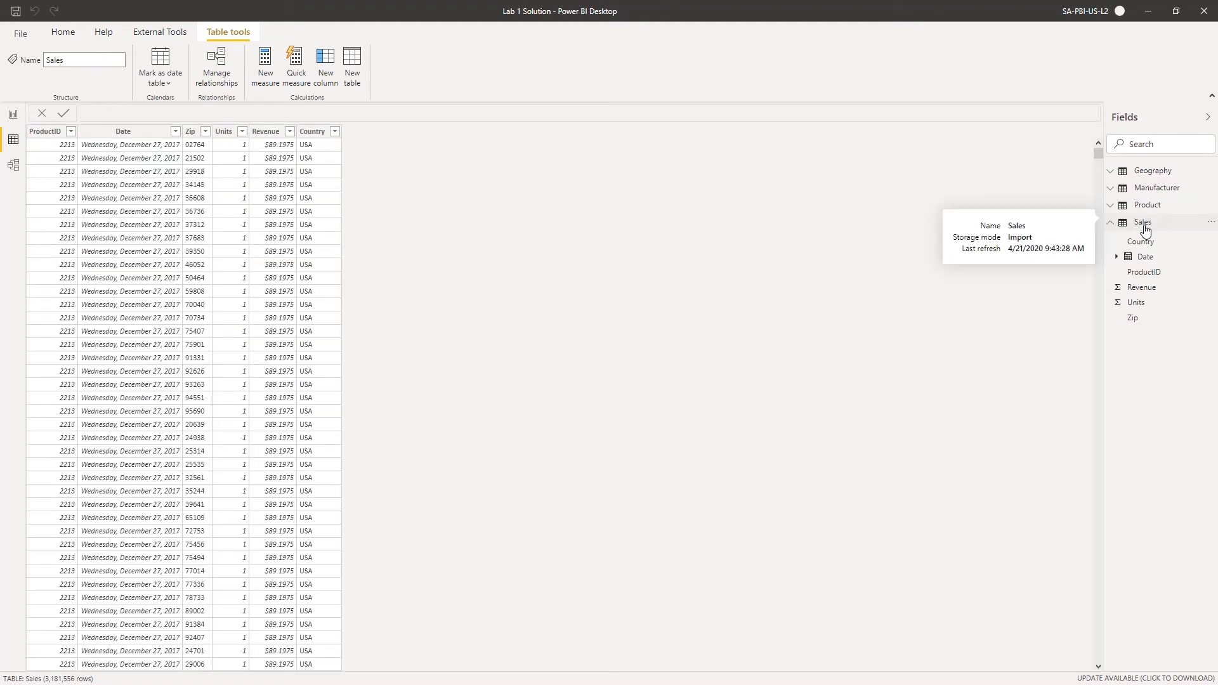
{"action": "left_click", "coordinate": [1145, 230]}
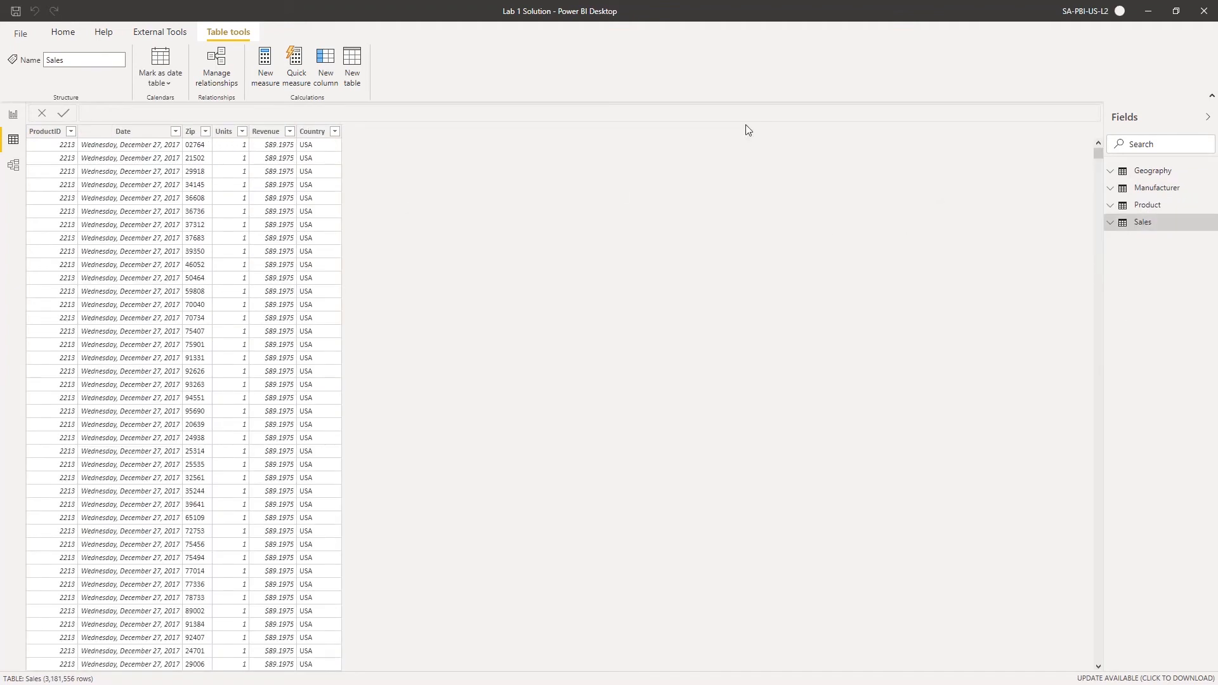
Examine the relationships in the model diagram, move the Geography table closer to the Product table, and return to the report canvas
{"action": "left_click", "coordinate": [14, 164]}
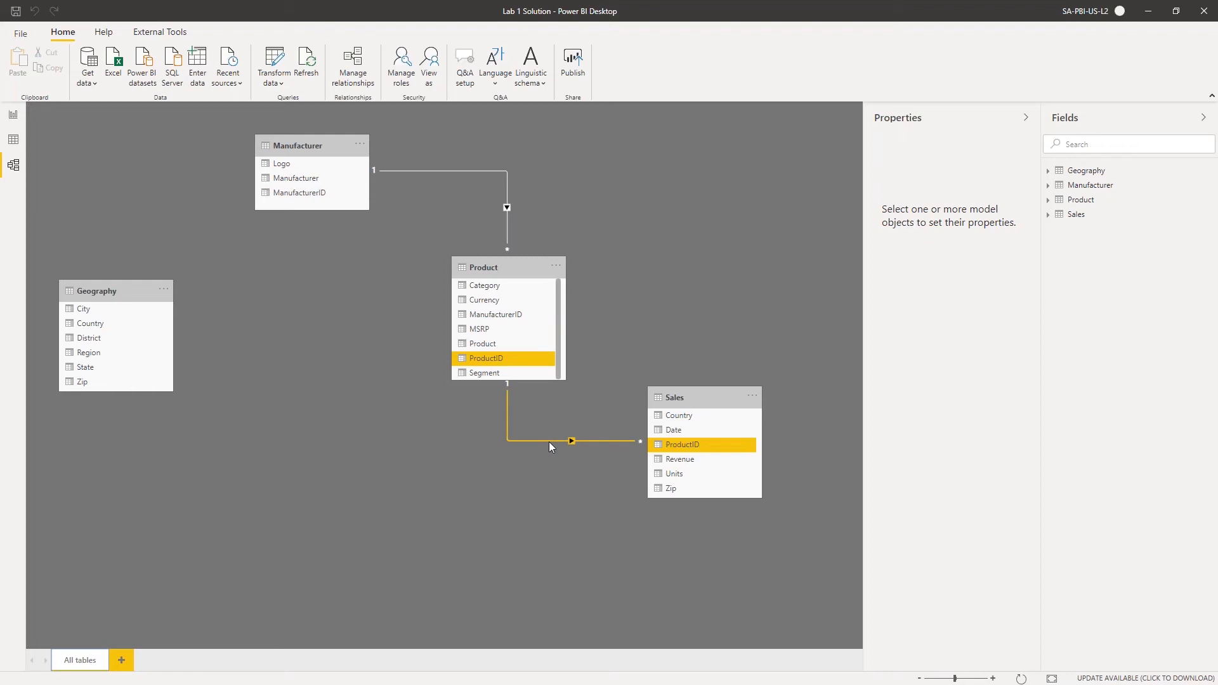
{"action": "left_click_drag", "start_coordinate": [142, 296], "coordinate": [252, 297]}
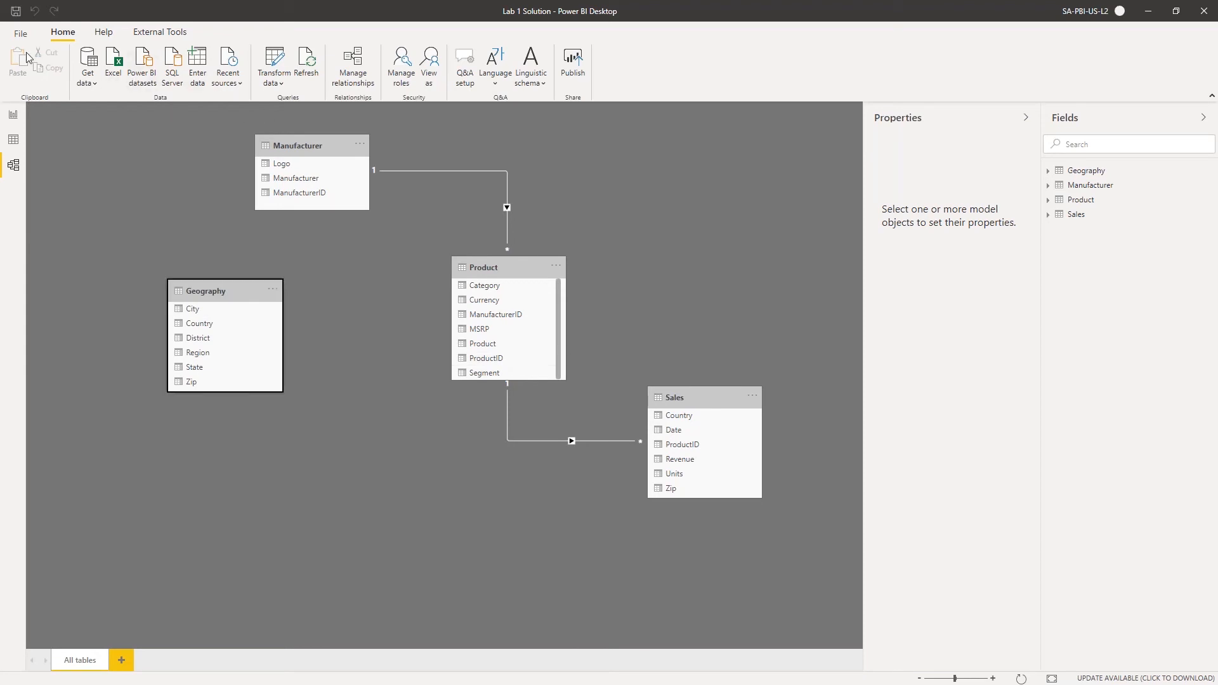
{"action": "left_click", "coordinate": [13, 115]}
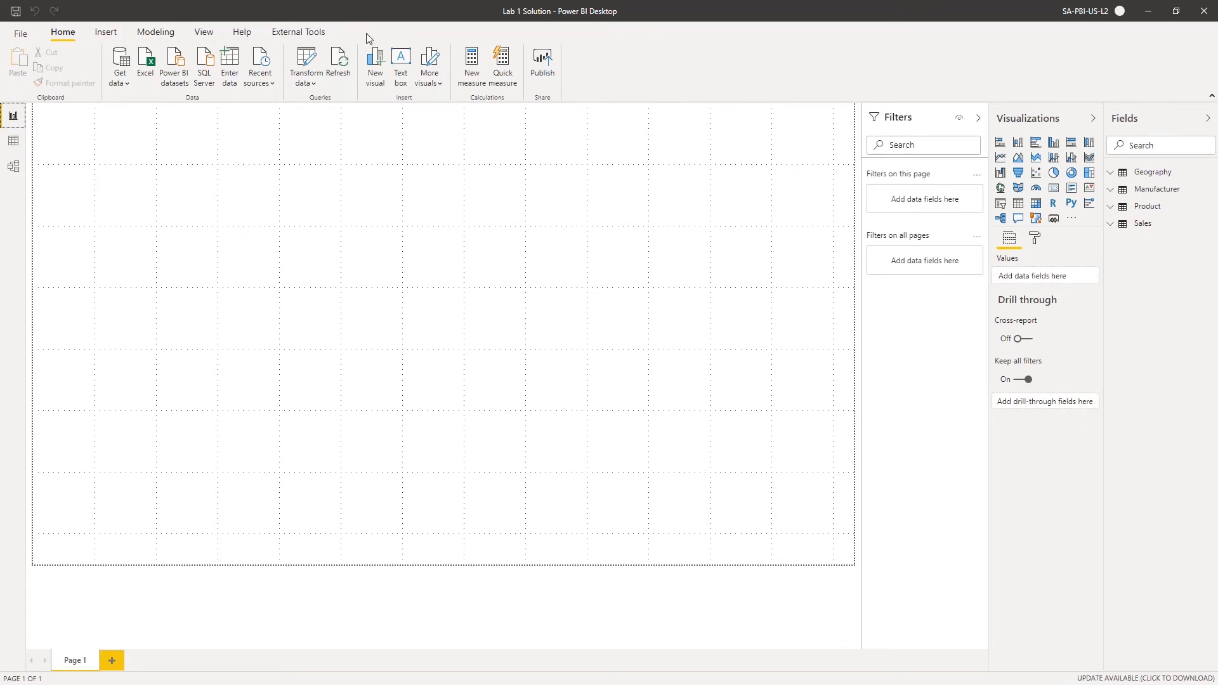
Review the available insert, modeling, view and help commands, hiding and restoring the Filters pane along the way
{"action": "left_click", "coordinate": [115, 30]}
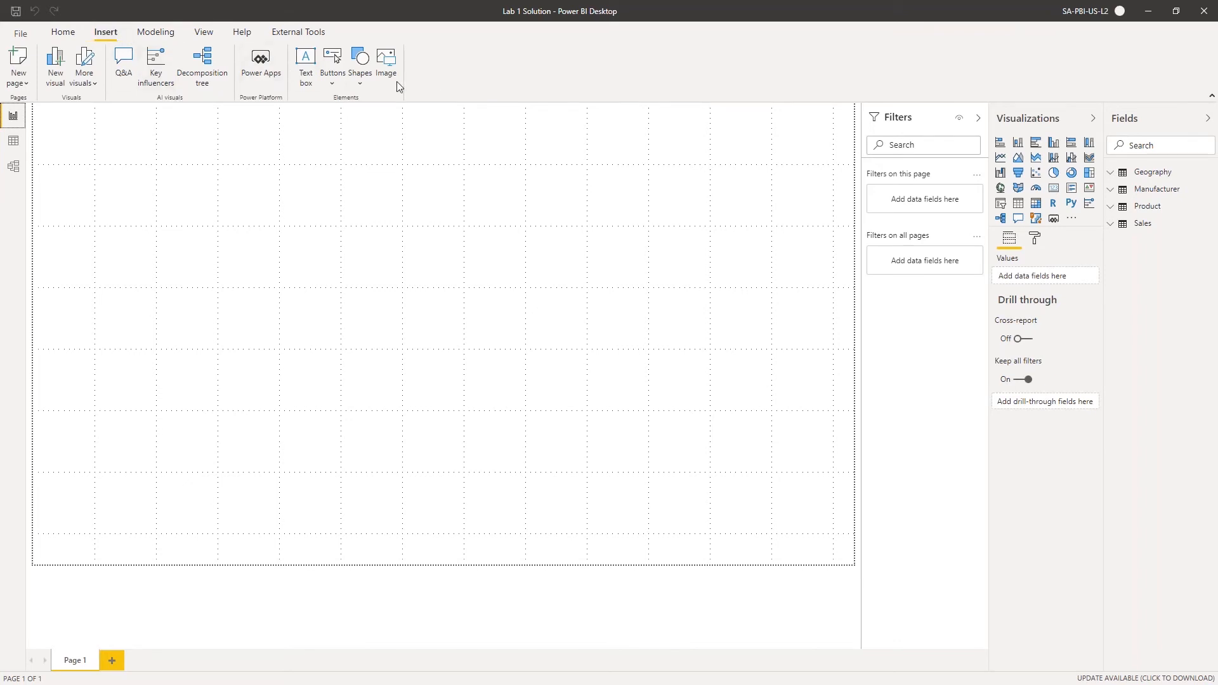
{"action": "left_click", "coordinate": [154, 32]}
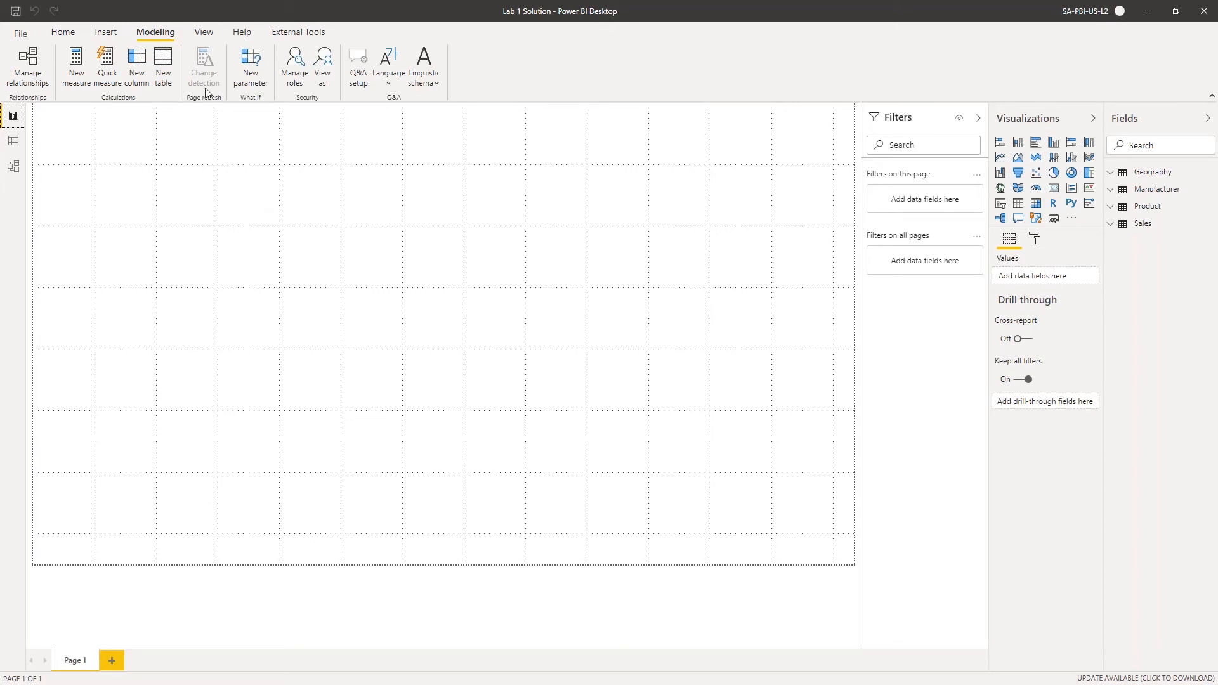
{"action": "left_click", "coordinate": [195, 38]}
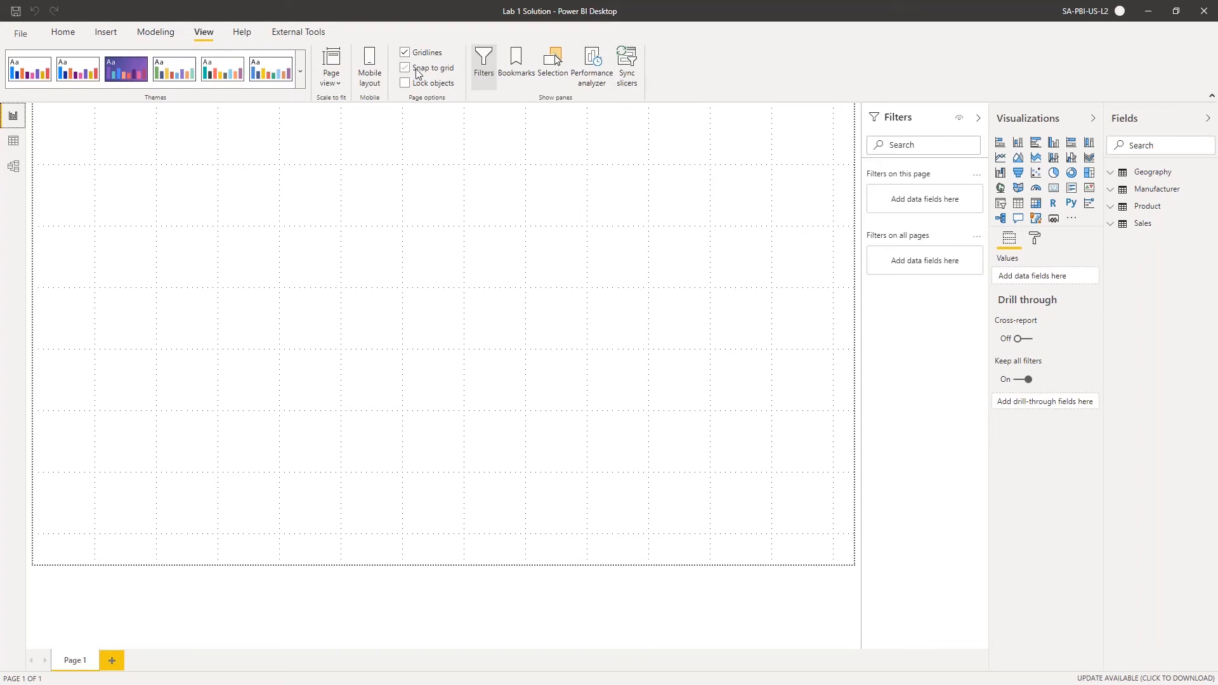
{"action": "left_click", "coordinate": [484, 74]}
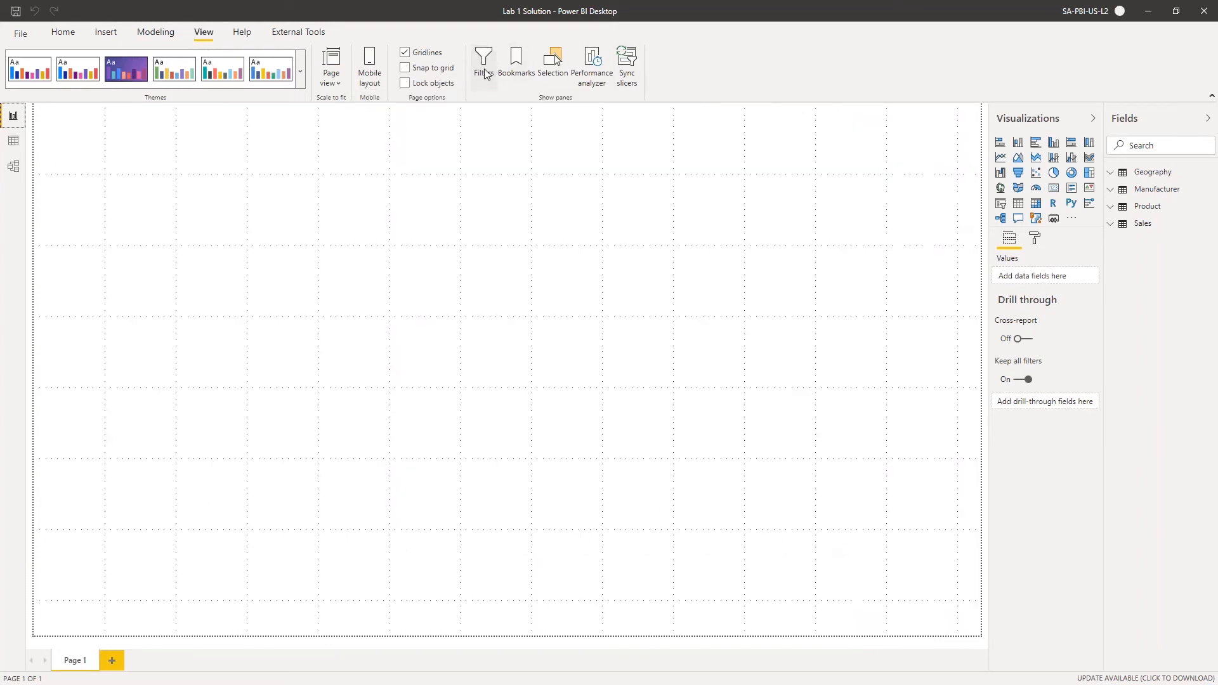
{"action": "left_click", "coordinate": [484, 73]}
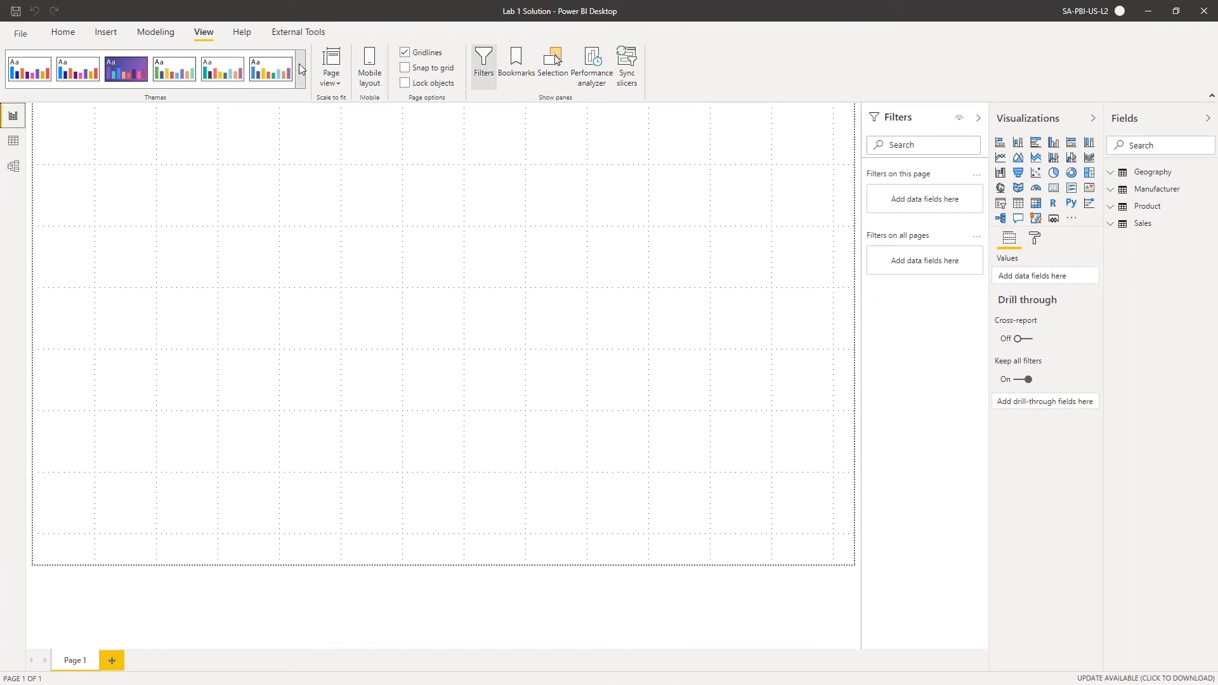
{"action": "left_click", "coordinate": [243, 39]}
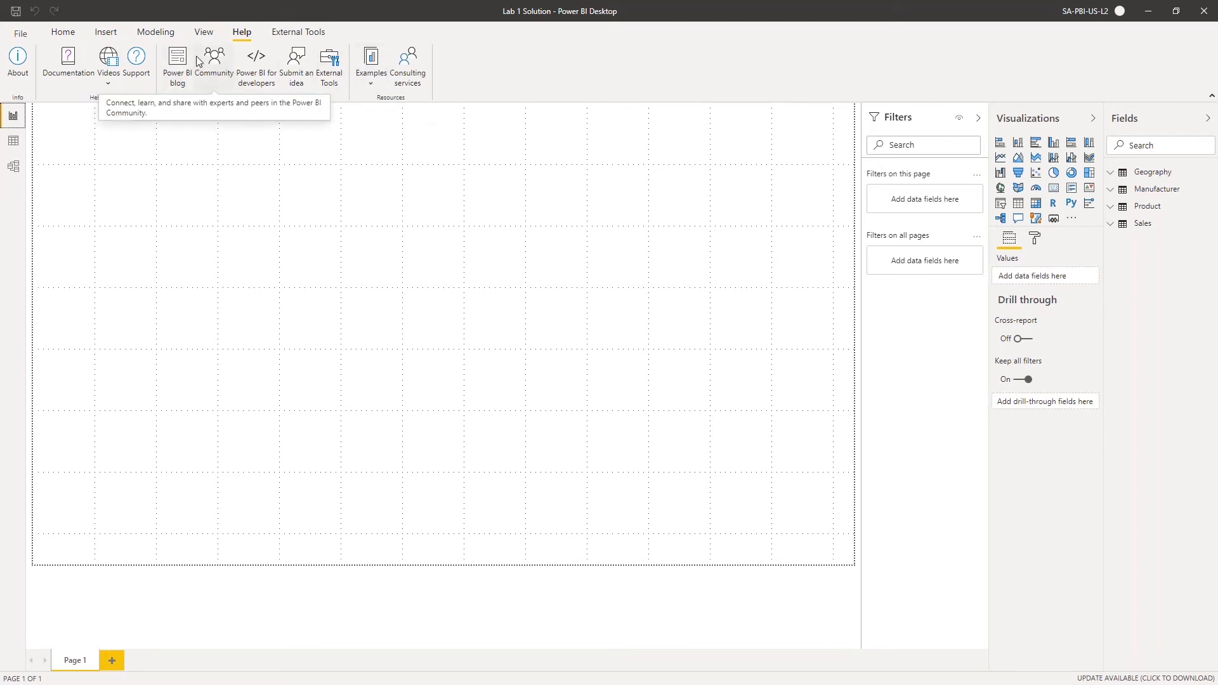
Check the available external tools, return to the home commands, and collapse the Filters pane
{"action": "left_click", "coordinate": [283, 31]}
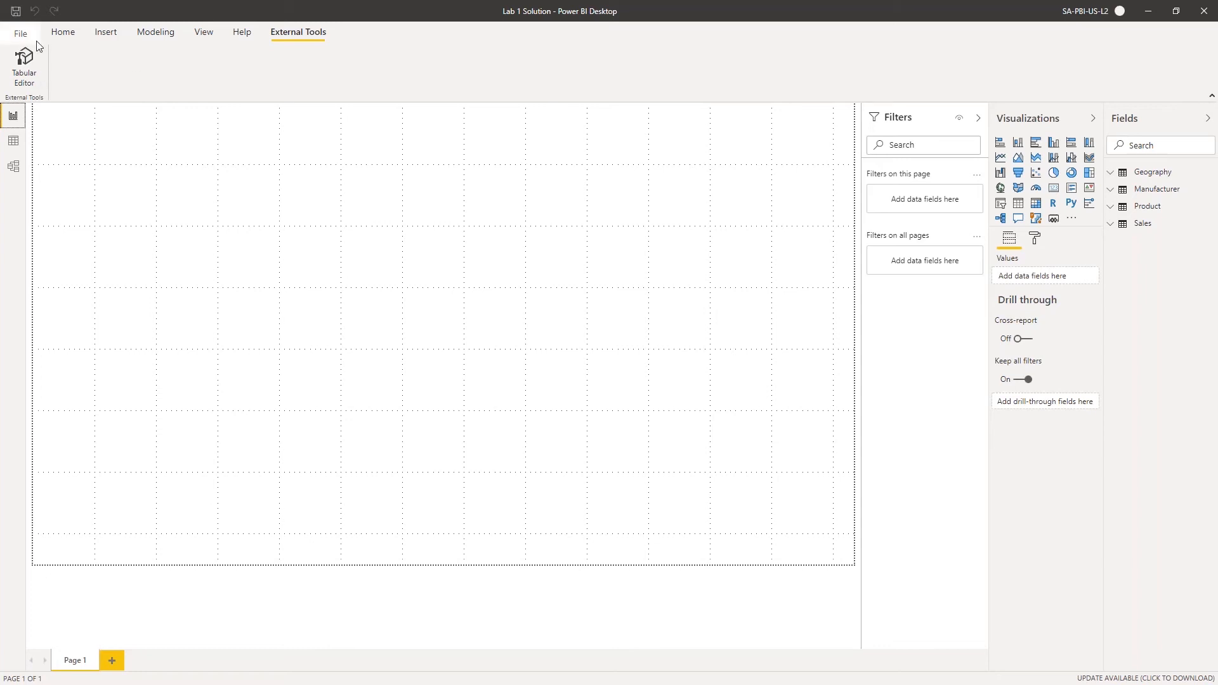
{"action": "left_click", "coordinate": [61, 31]}
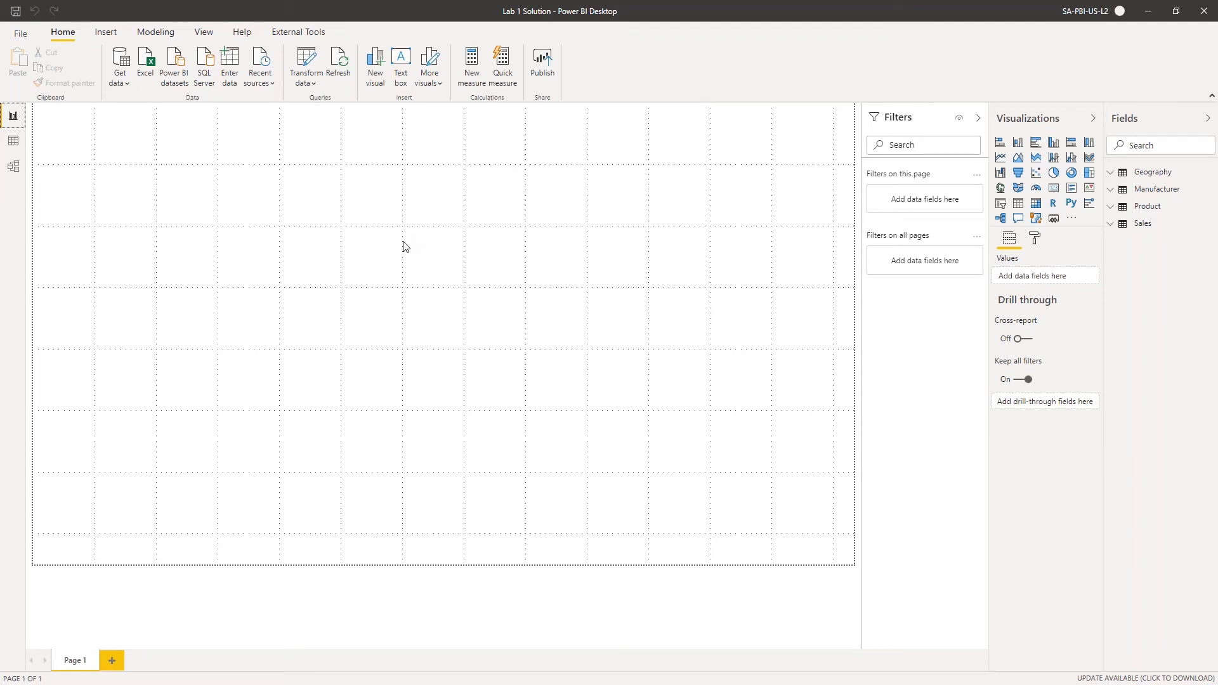
{"action": "left_click", "coordinate": [977, 122]}
{"action": "left_click", "coordinate": [977, 123]}
{"action": "left_click", "coordinate": [978, 123]}
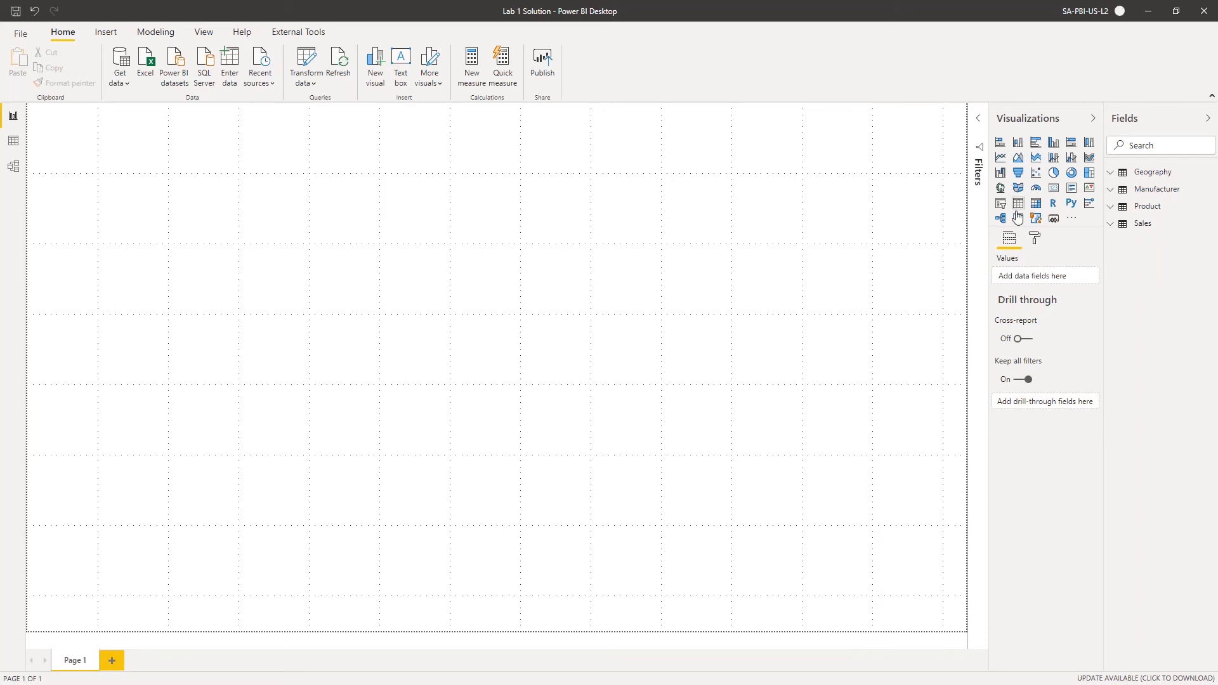
Review the page formatting options, return to the field wells, and expand the Geography table's field list
{"action": "left_click", "coordinate": [1041, 246]}
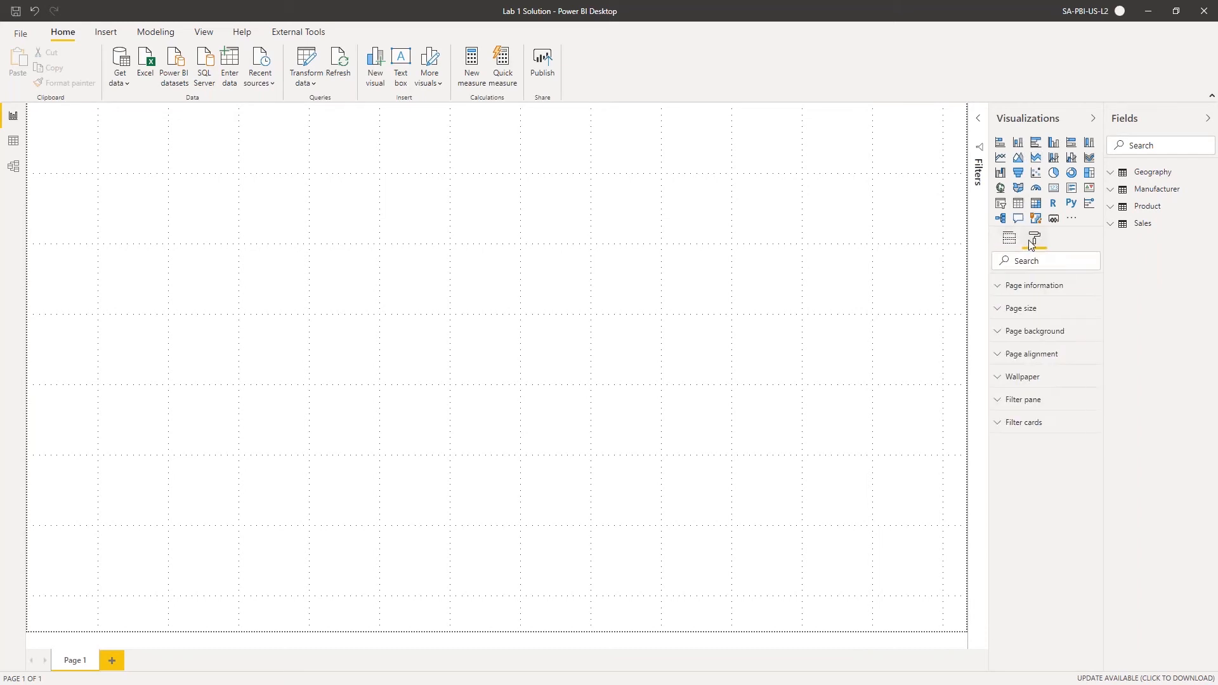
{"action": "left_click", "coordinate": [1012, 246]}
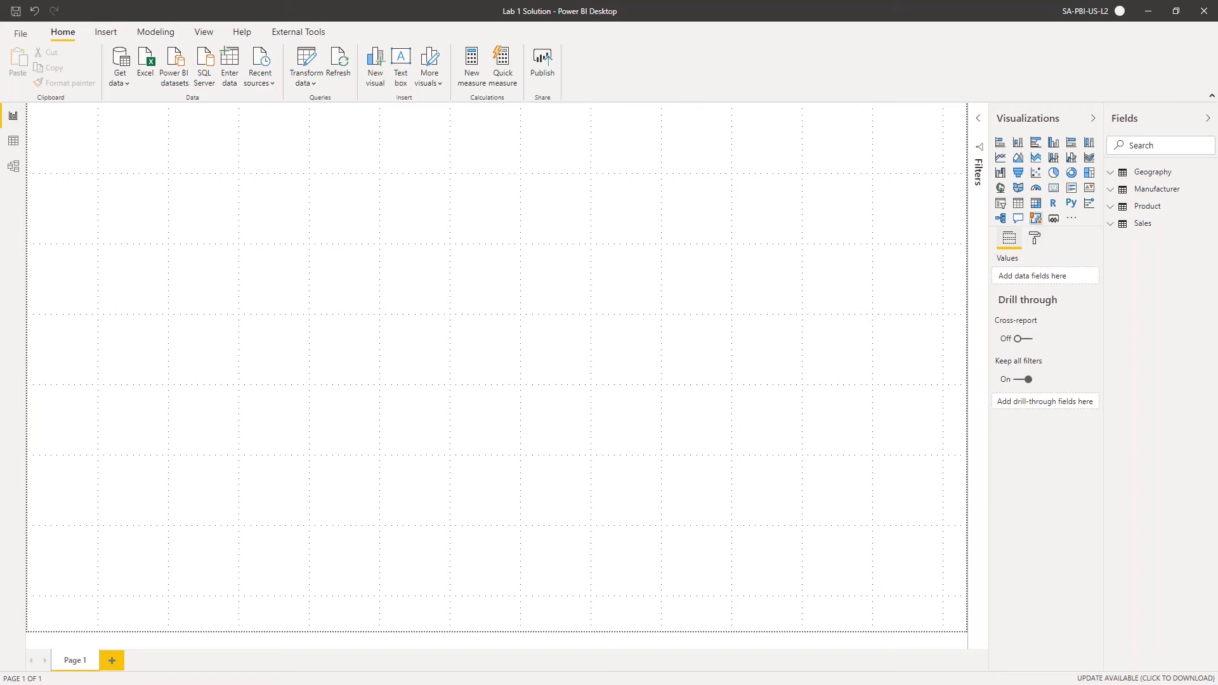
{"action": "left_click", "coordinate": [1209, 119]}
{"action": "left_click", "coordinate": [1208, 119]}
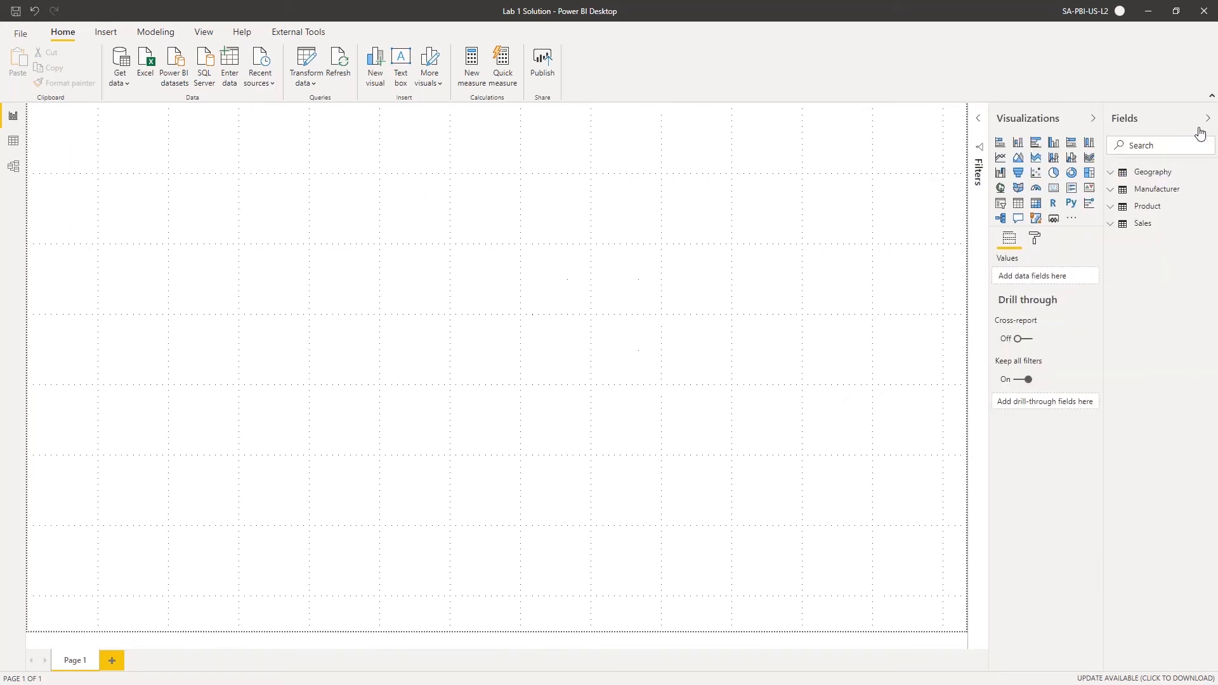
{"action": "left_click", "coordinate": [1114, 178]}
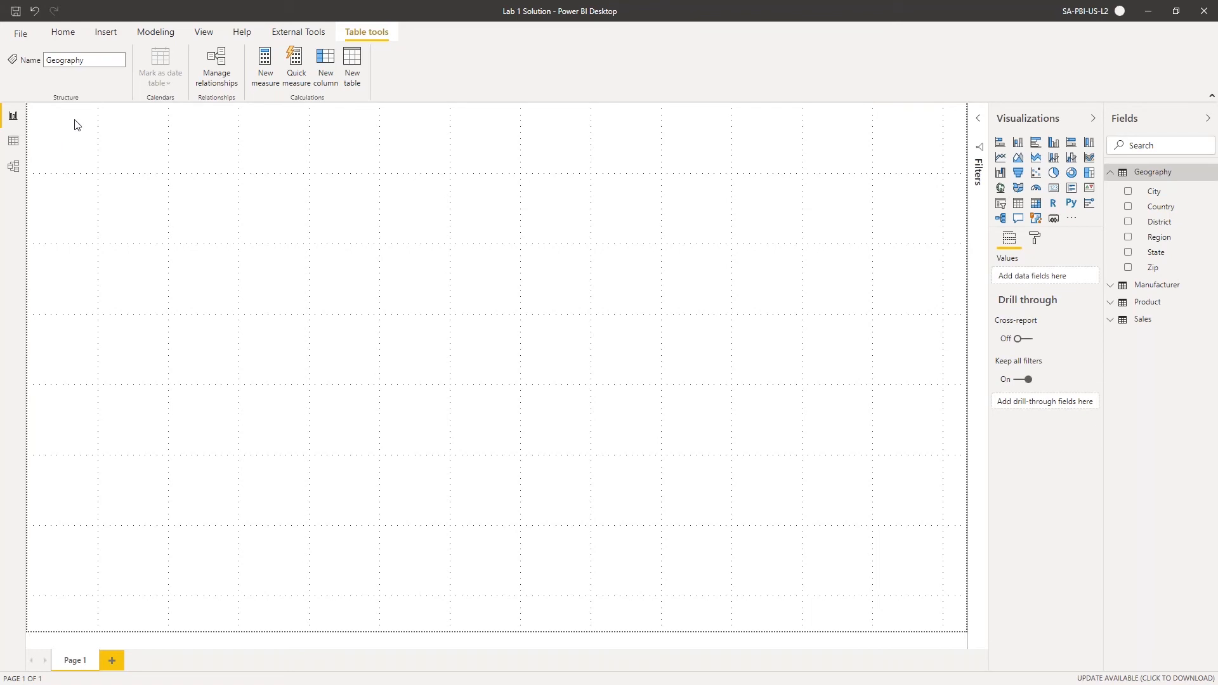
Inspect the Sales table's rows in the data view with its field list expanded
{"action": "left_click", "coordinate": [14, 142]}
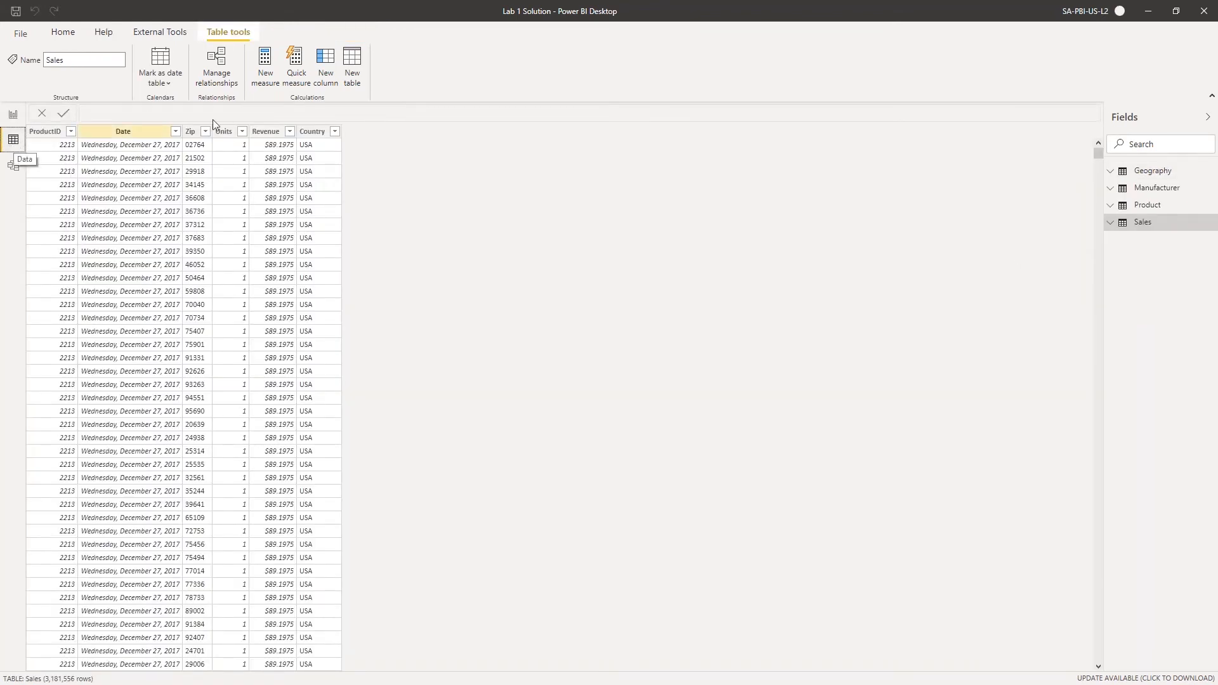
{"action": "left_click", "coordinate": [1109, 226]}
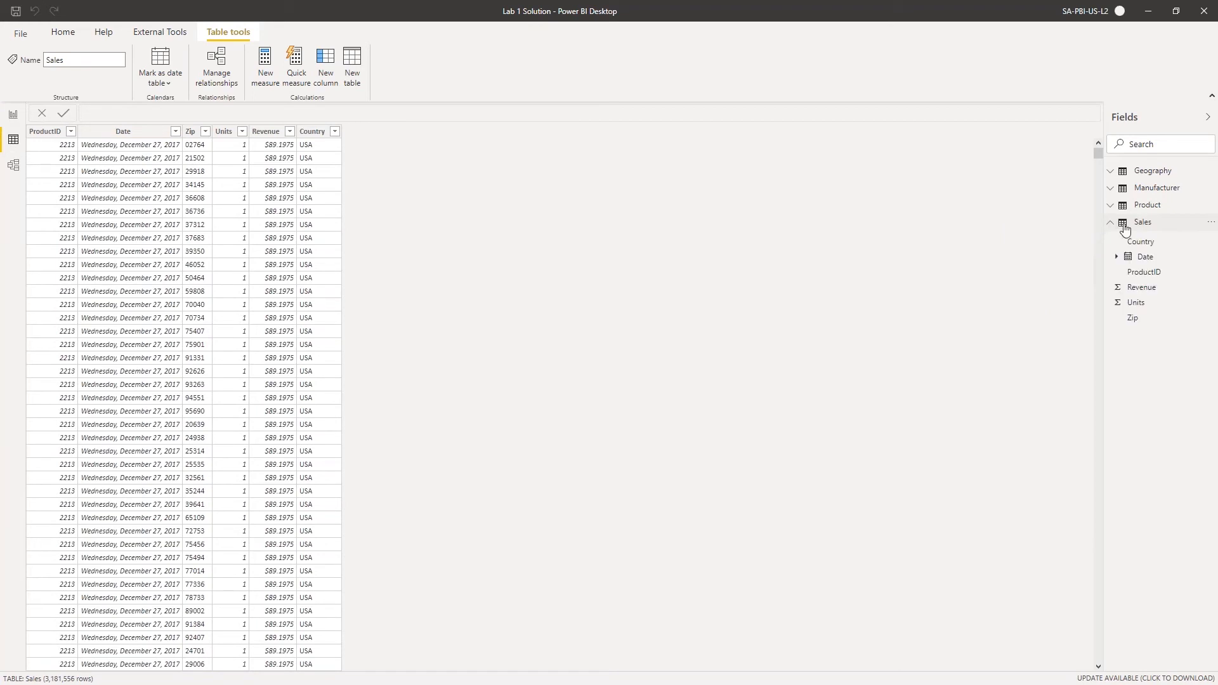
{"action": "left_click", "coordinate": [1136, 228]}
{"action": "left_click", "coordinate": [1136, 228]}
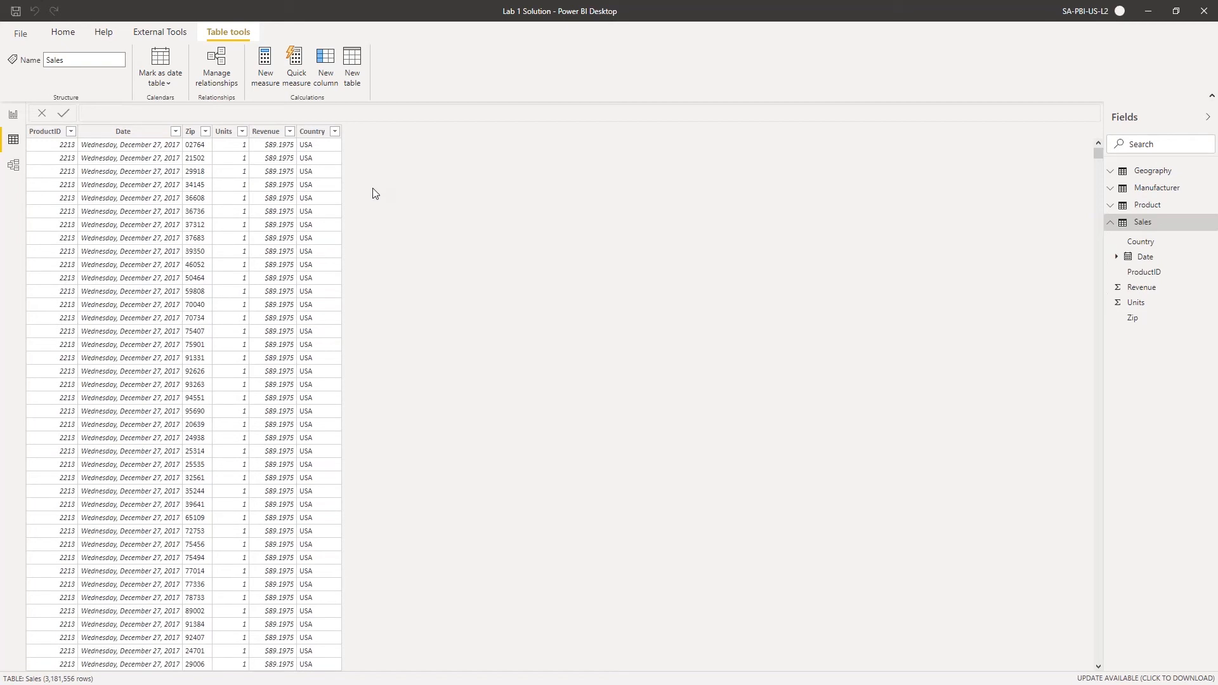
{"action": "scroll", "coordinate": [152, 361], "scroll_direction": "down", "scroll_amount": 5}
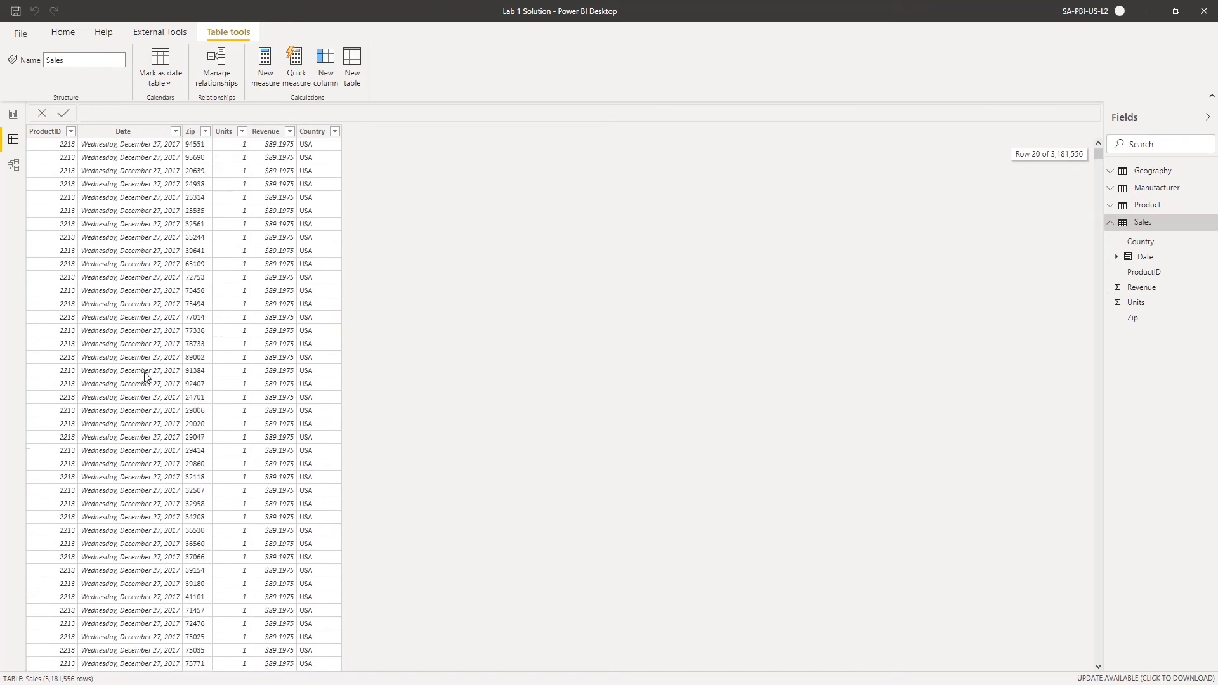
{"action": "scroll", "coordinate": [145, 376], "scroll_direction": "down", "scroll_amount": 4}
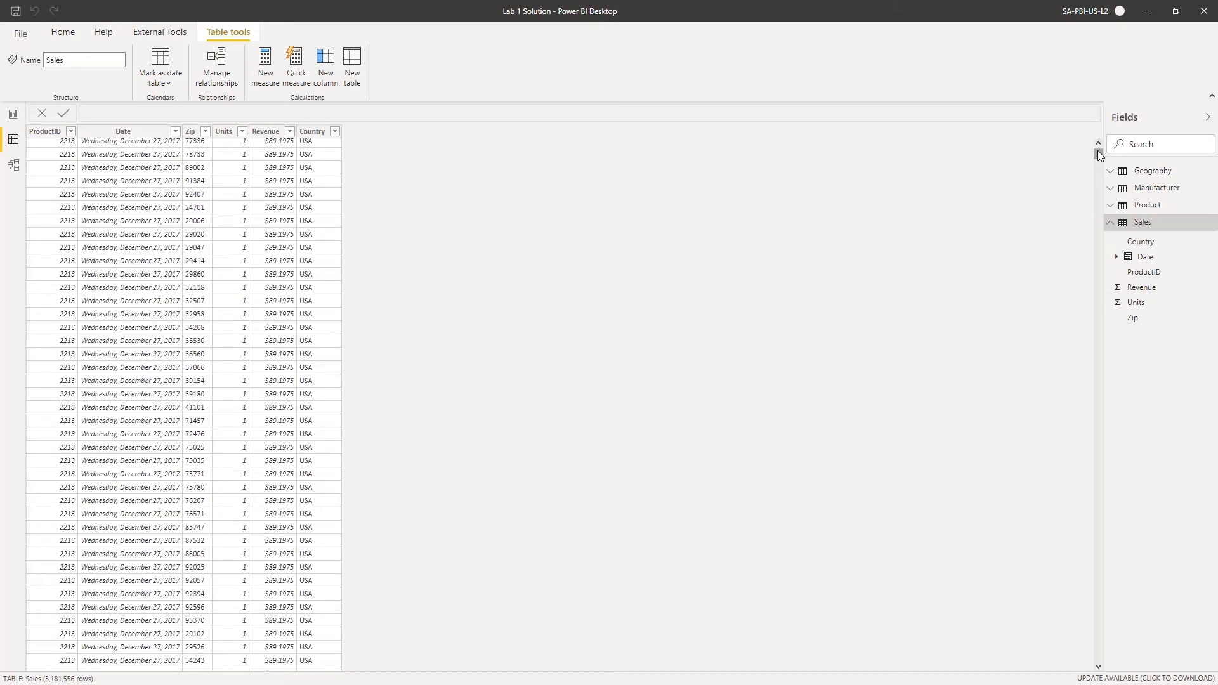
{"action": "left_click_drag", "start_coordinate": [1098, 153], "coordinate": [809, 254]}
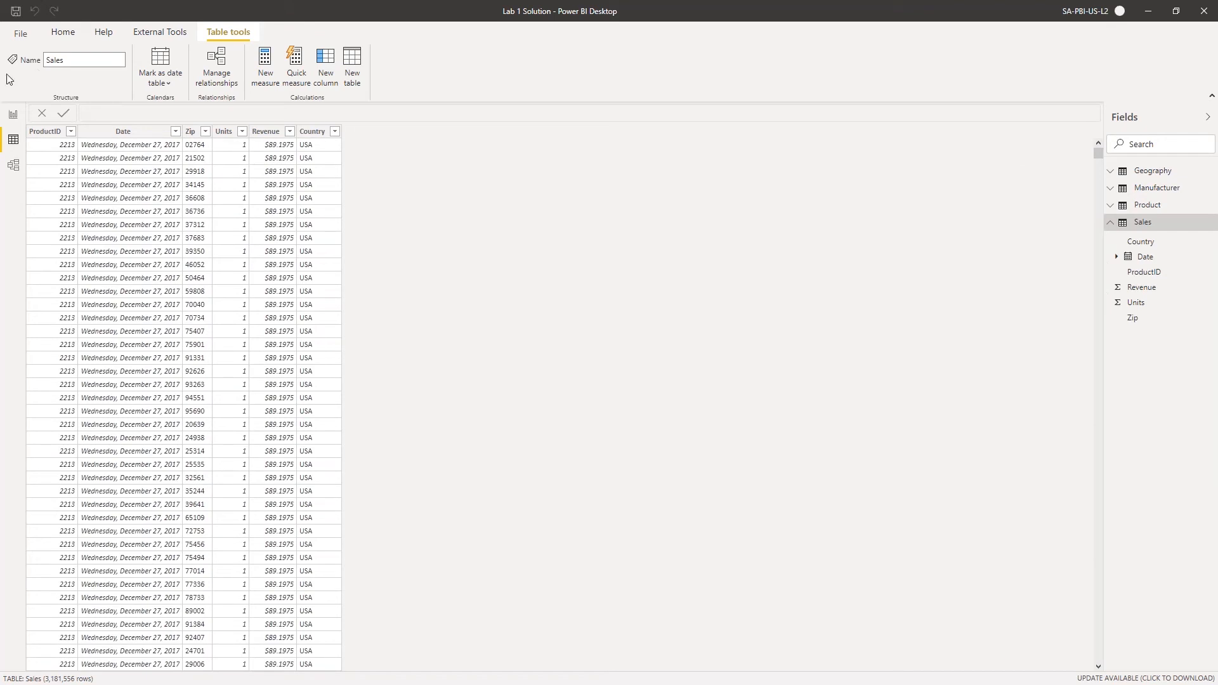
Review the cardinality options of the Manufacturer–Product relationship in the model diagram, cancel without changes, and return to the report canvas
{"action": "left_click", "coordinate": [12, 170]}
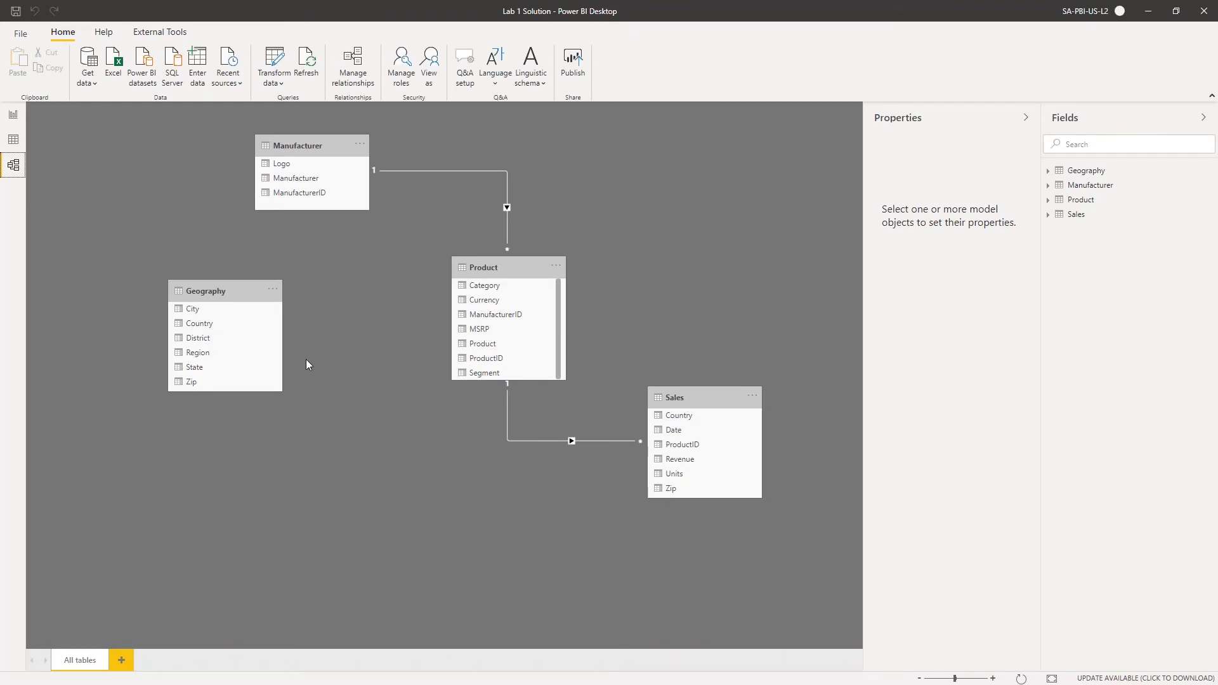
{"action": "double_click", "coordinate": [496, 169]}
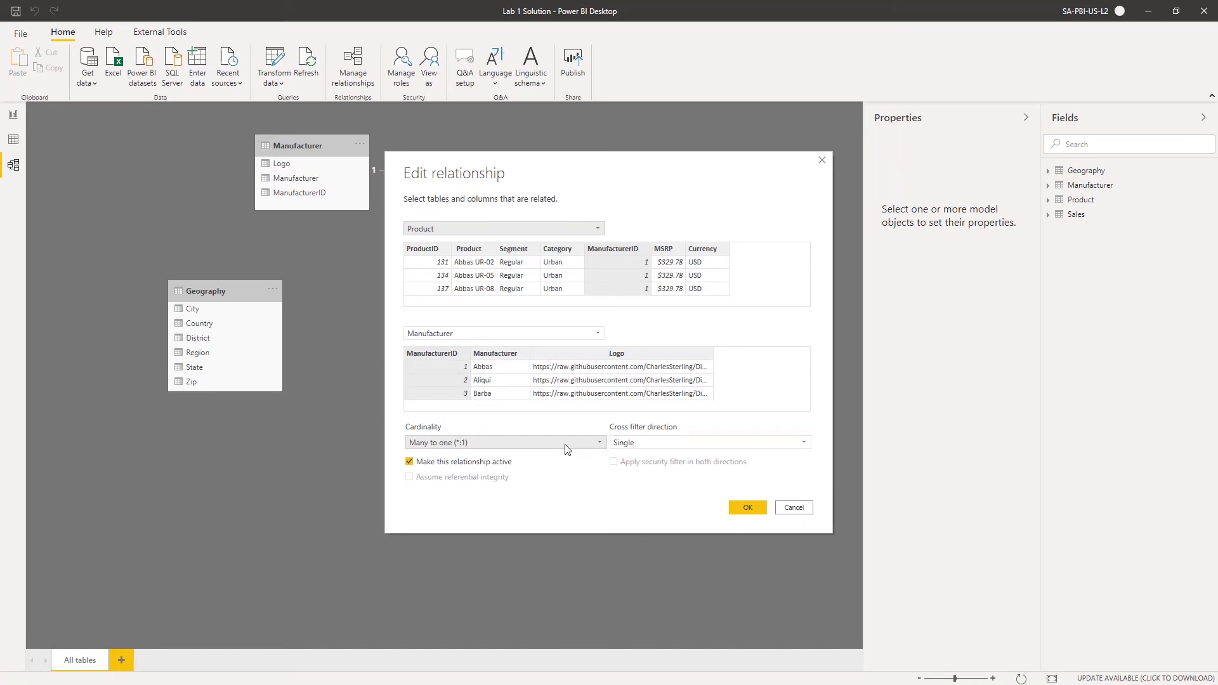
{"action": "left_click", "coordinate": [567, 443]}
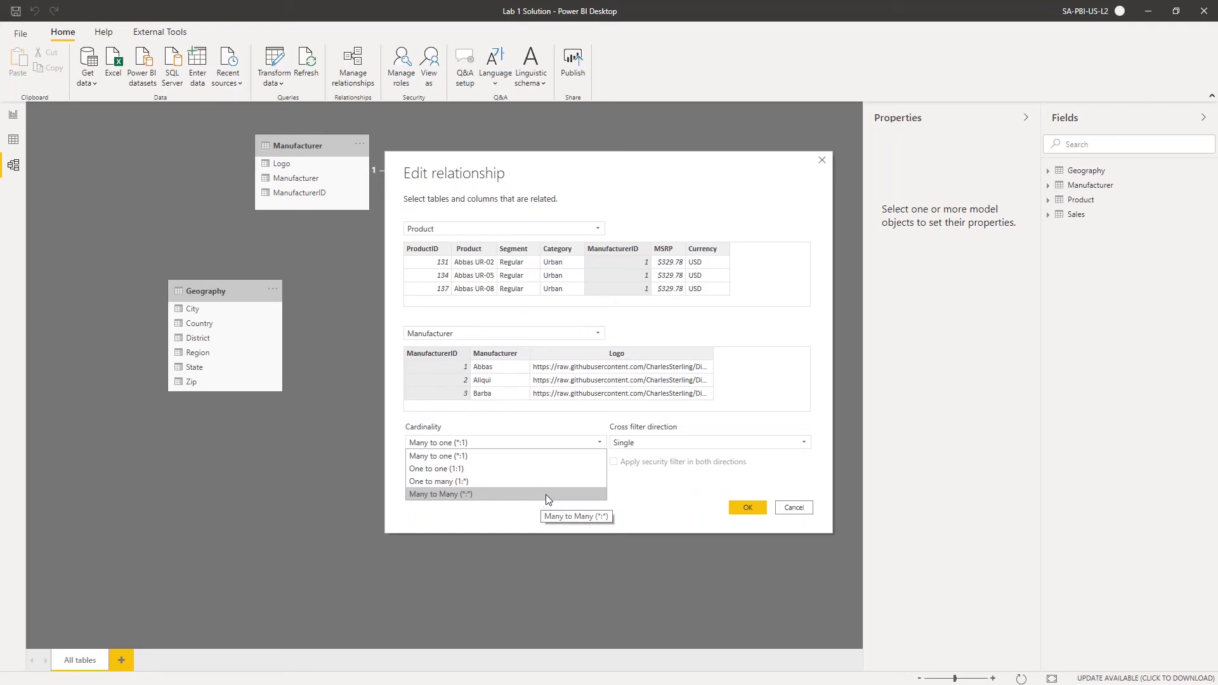
{"action": "left_click", "coordinate": [688, 511]}
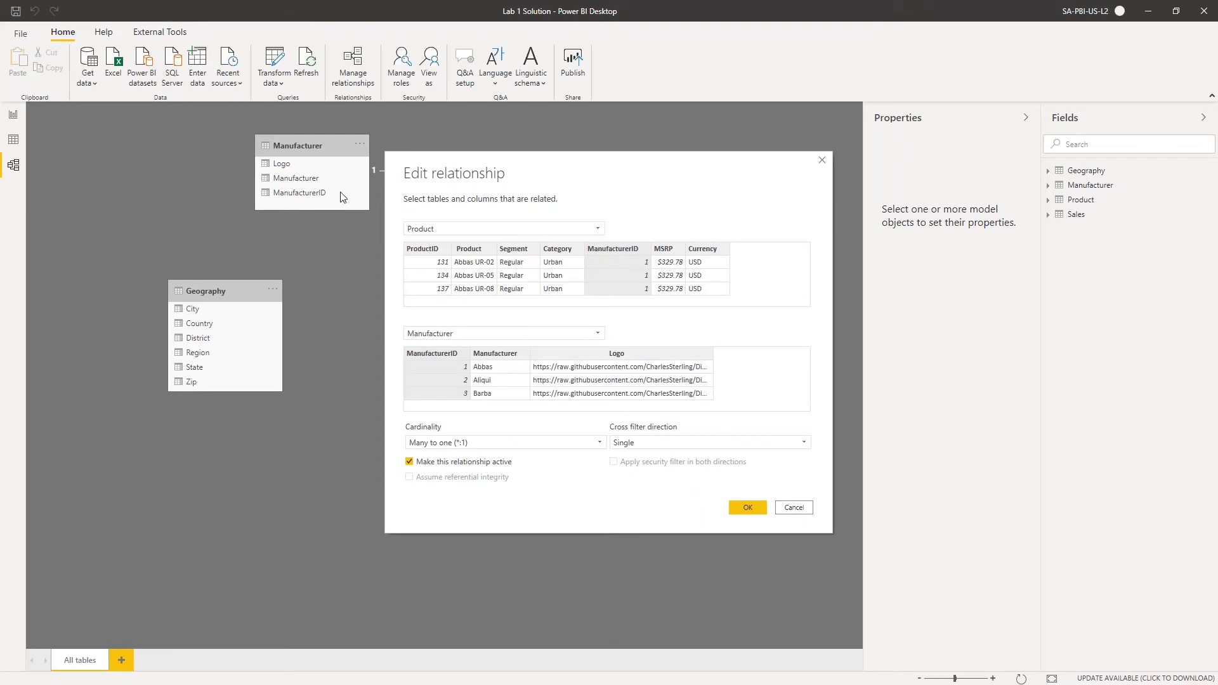
{"action": "left_click", "coordinate": [793, 508]}
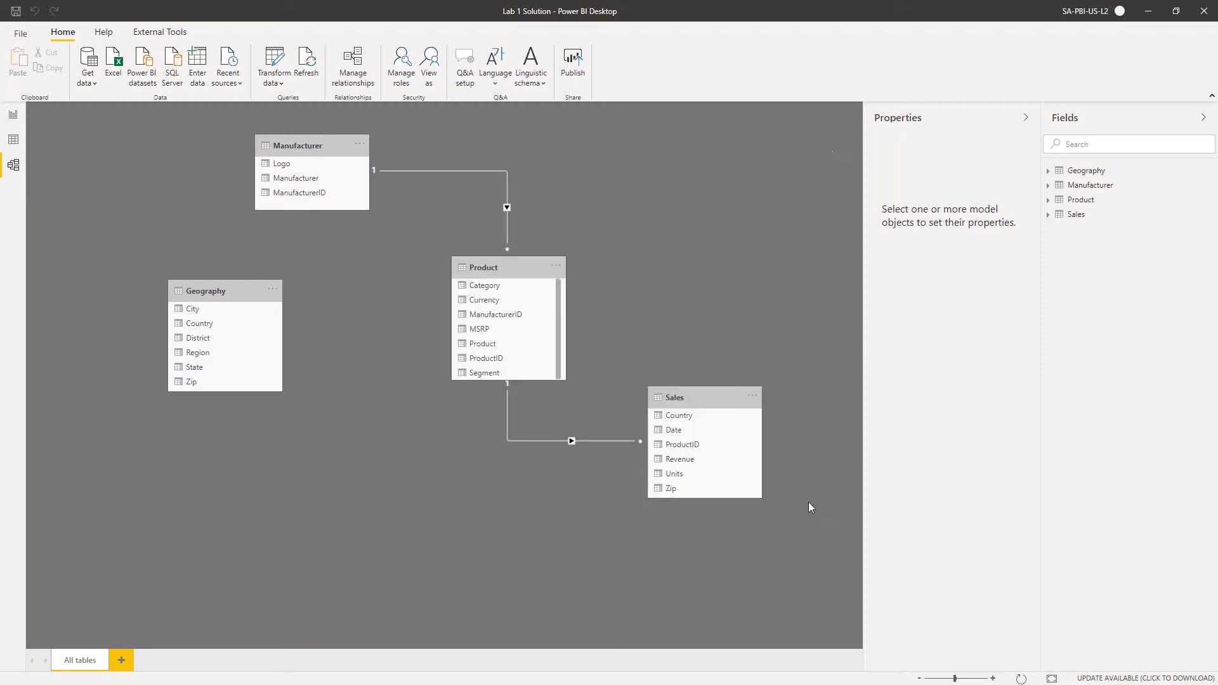
{"action": "left_click", "coordinate": [17, 116]}
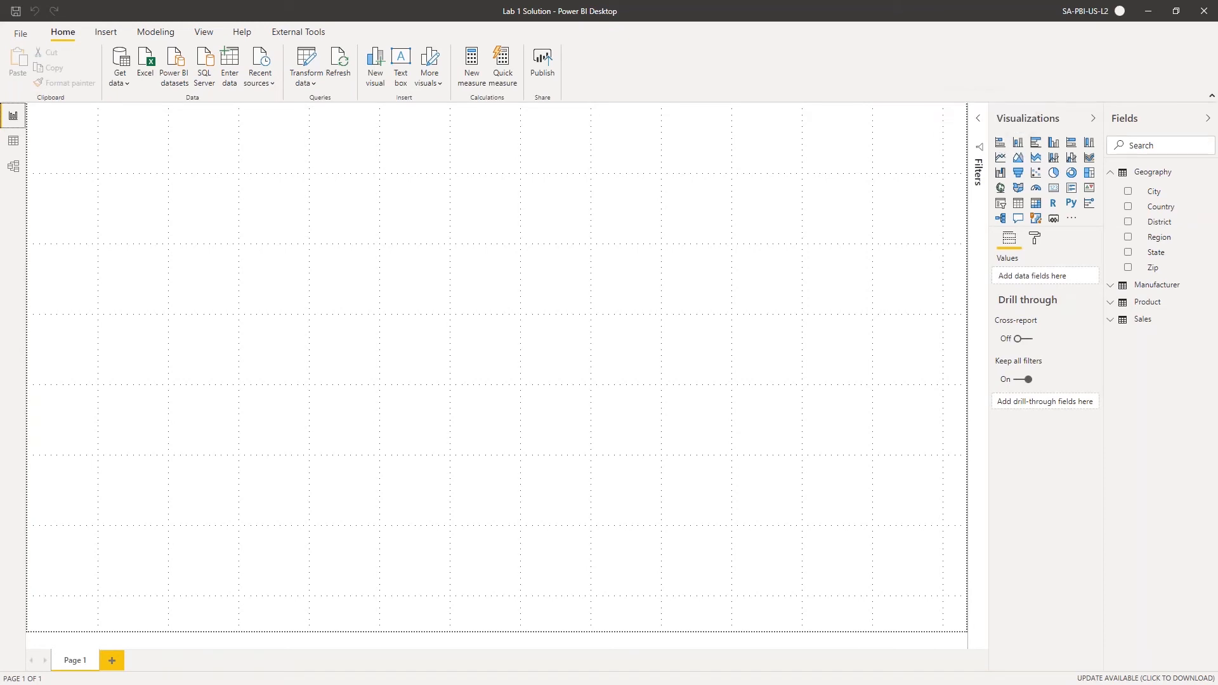
Add a clustered column chart to the page, enlarge it slightly, and move it toward the page's upper middle
{"action": "left_click", "coordinate": [1053, 145]}
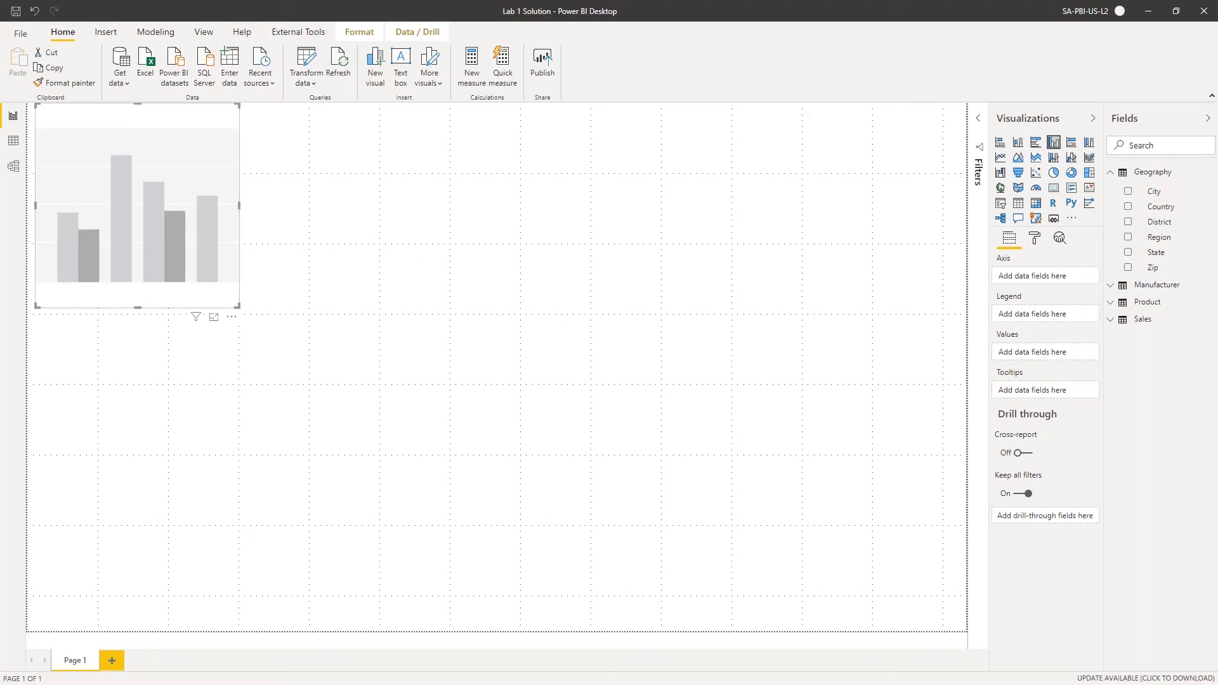
{"action": "left_click_drag", "start_coordinate": [149, 200], "coordinate": [364, 208]}
{"action": "left_click_drag", "start_coordinate": [426, 305], "coordinate": [467, 335]}
{"action": "left_click_drag", "start_coordinate": [335, 196], "coordinate": [371, 246]}
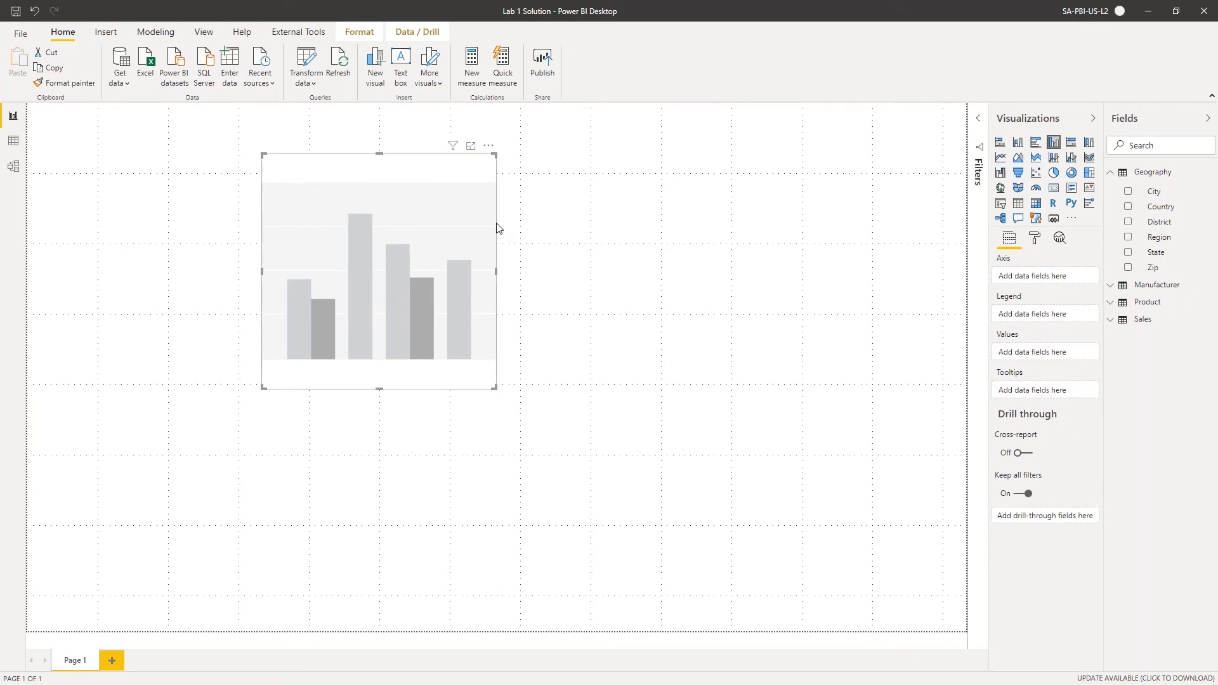
Plot Revenue from the Sales table by Country from the Geography table in the column chart
{"action": "left_click", "coordinate": [1129, 208]}
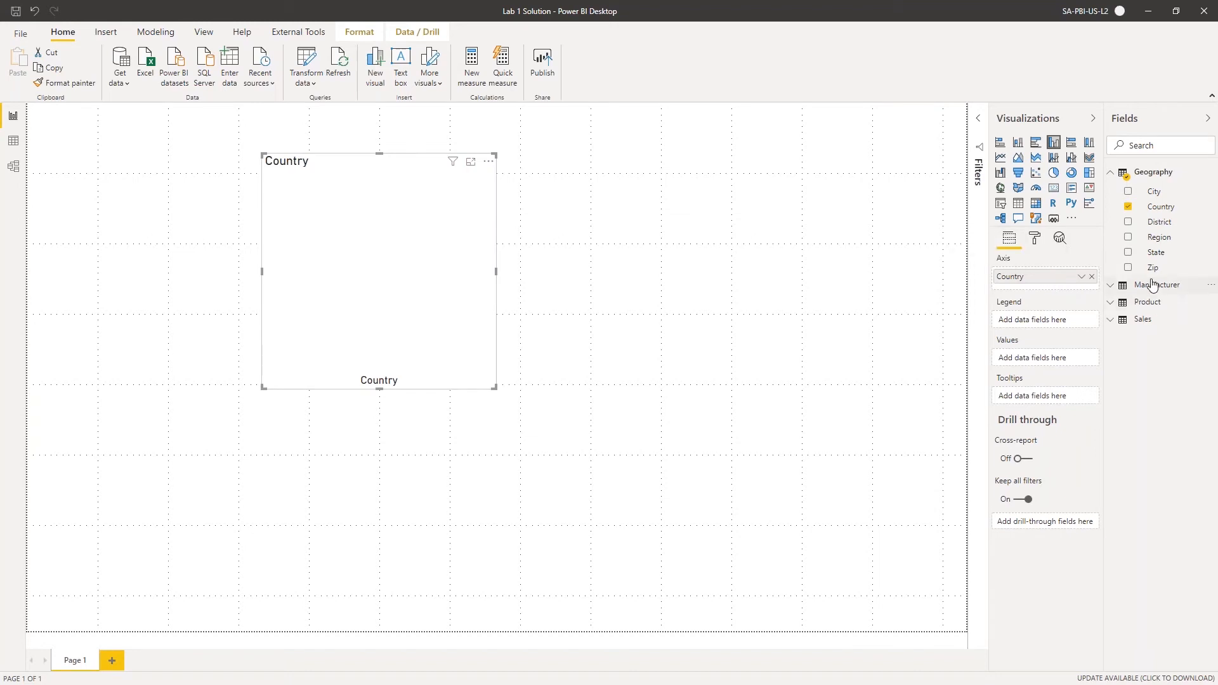
{"action": "left_click", "coordinate": [1113, 325]}
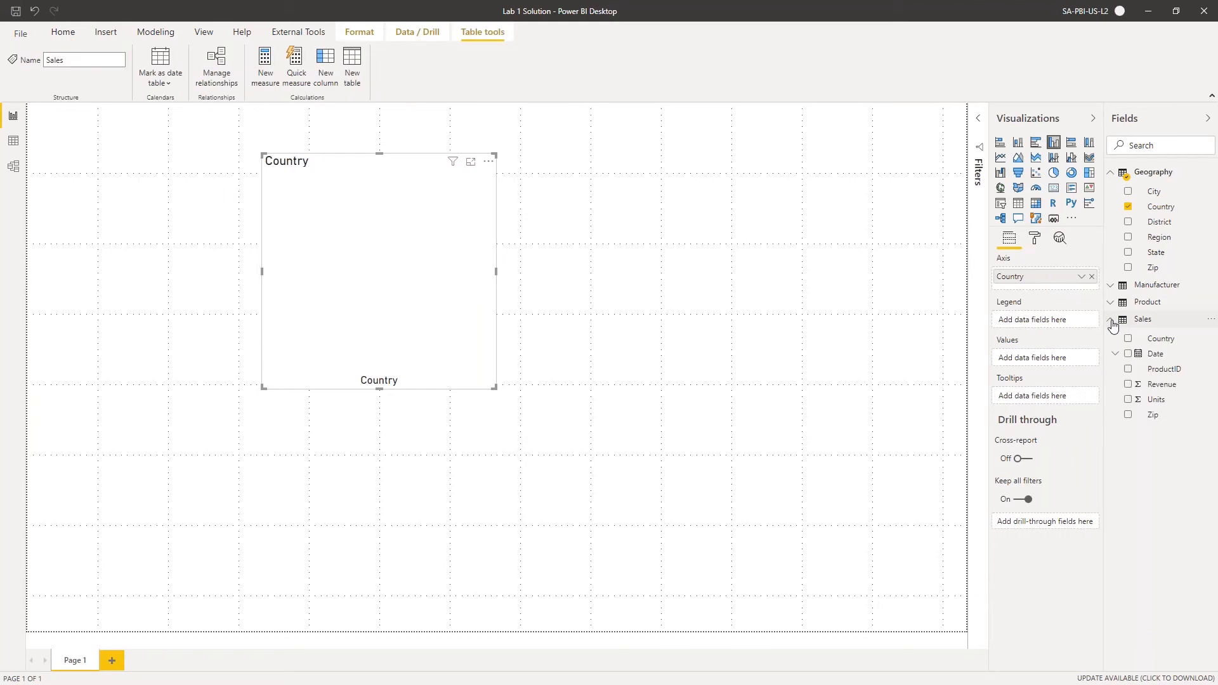
{"action": "left_click", "coordinate": [1128, 384]}
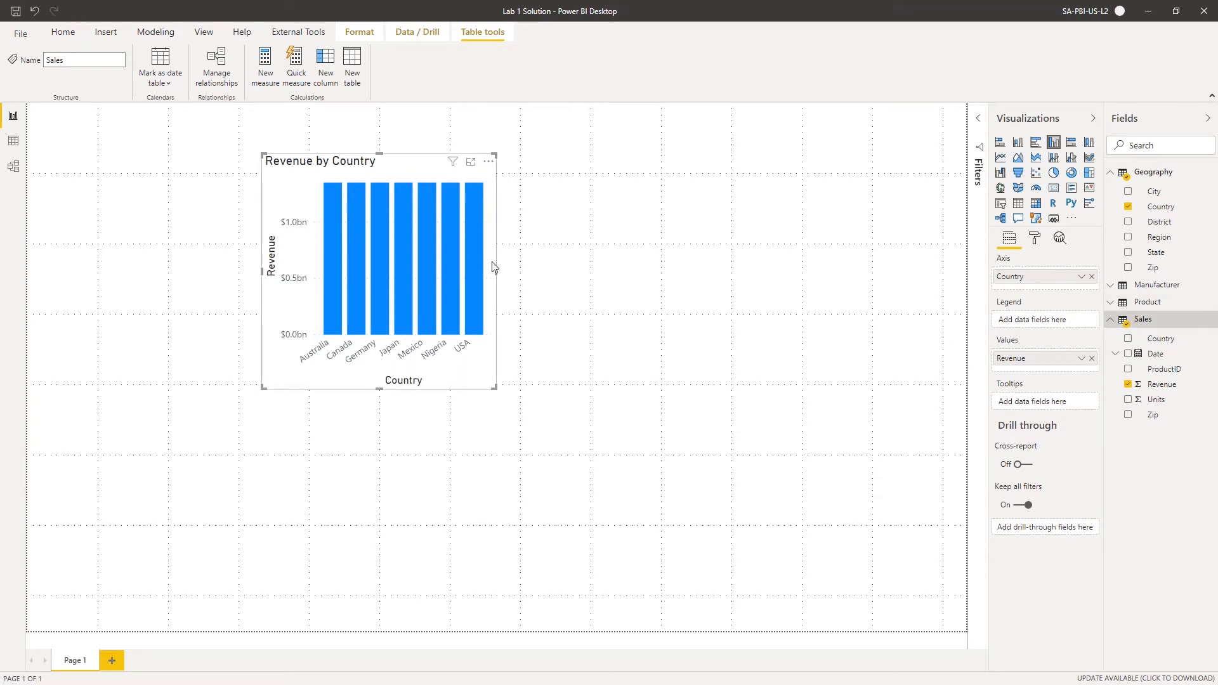
Widen the Revenue by Country chart so its country labels have more room
{"action": "left_click_drag", "start_coordinate": [498, 279], "coordinate": [634, 294]}
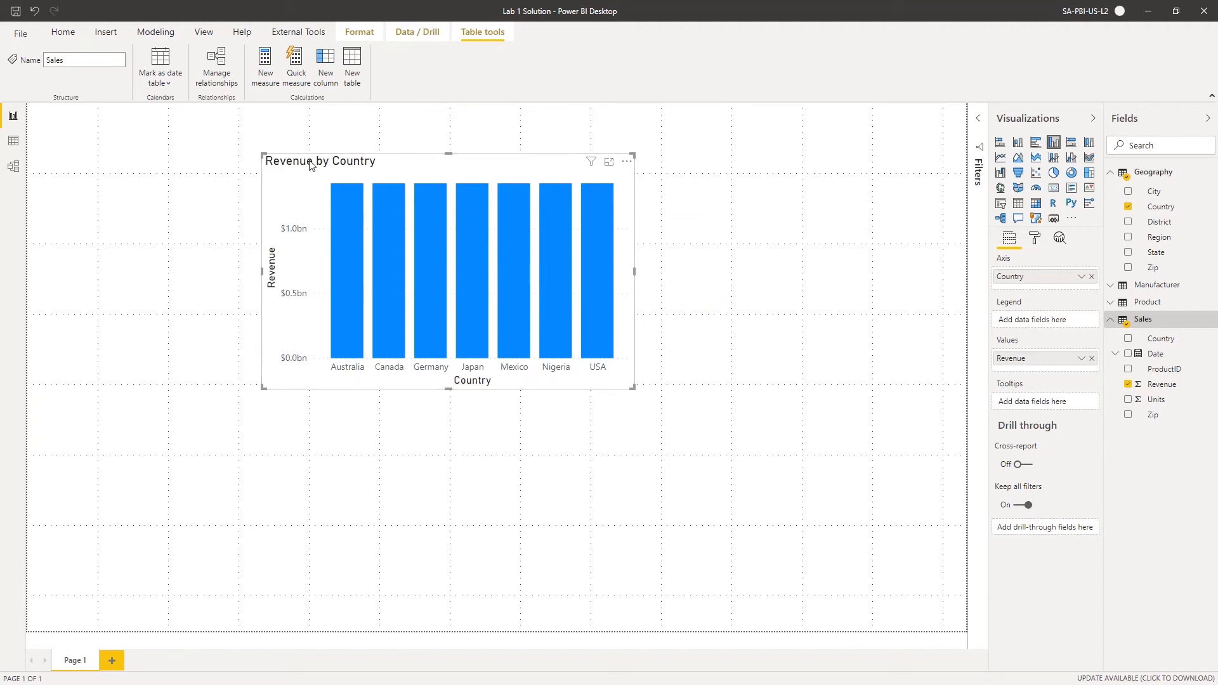
Try to create a relationship between the Zip columns of the Sales and Geography tables
{"action": "left_click", "coordinate": [14, 167]}
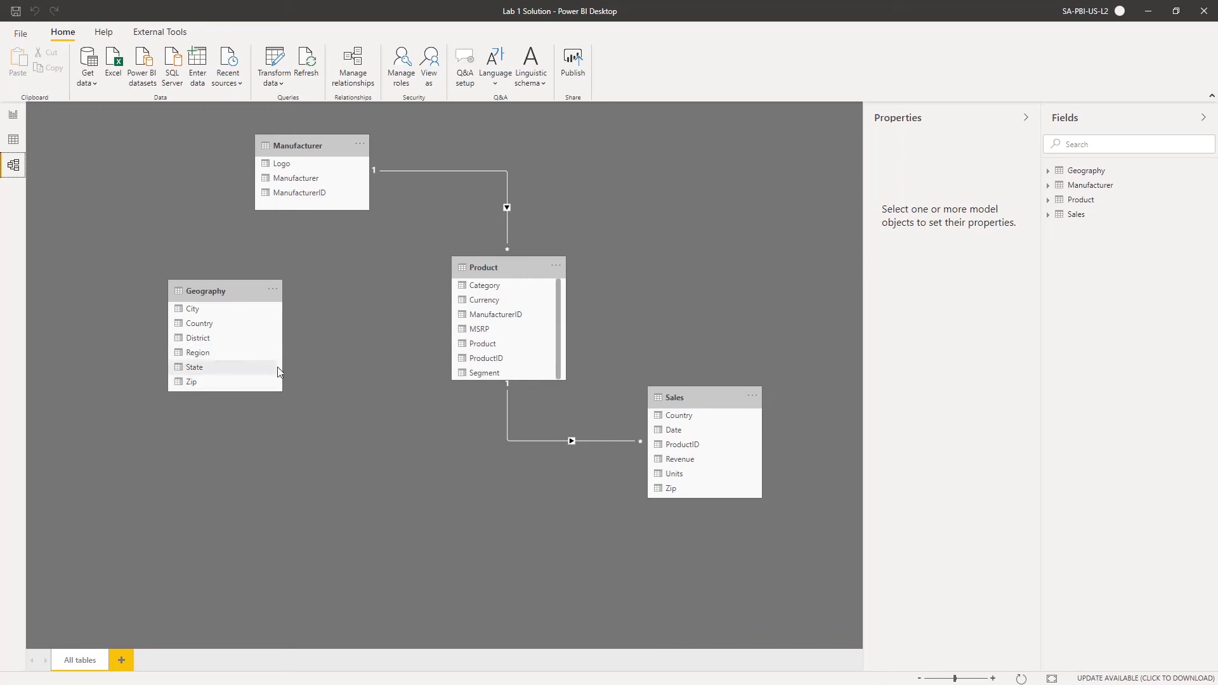
{"action": "left_click_drag", "start_coordinate": [672, 489], "coordinate": [190, 383]}
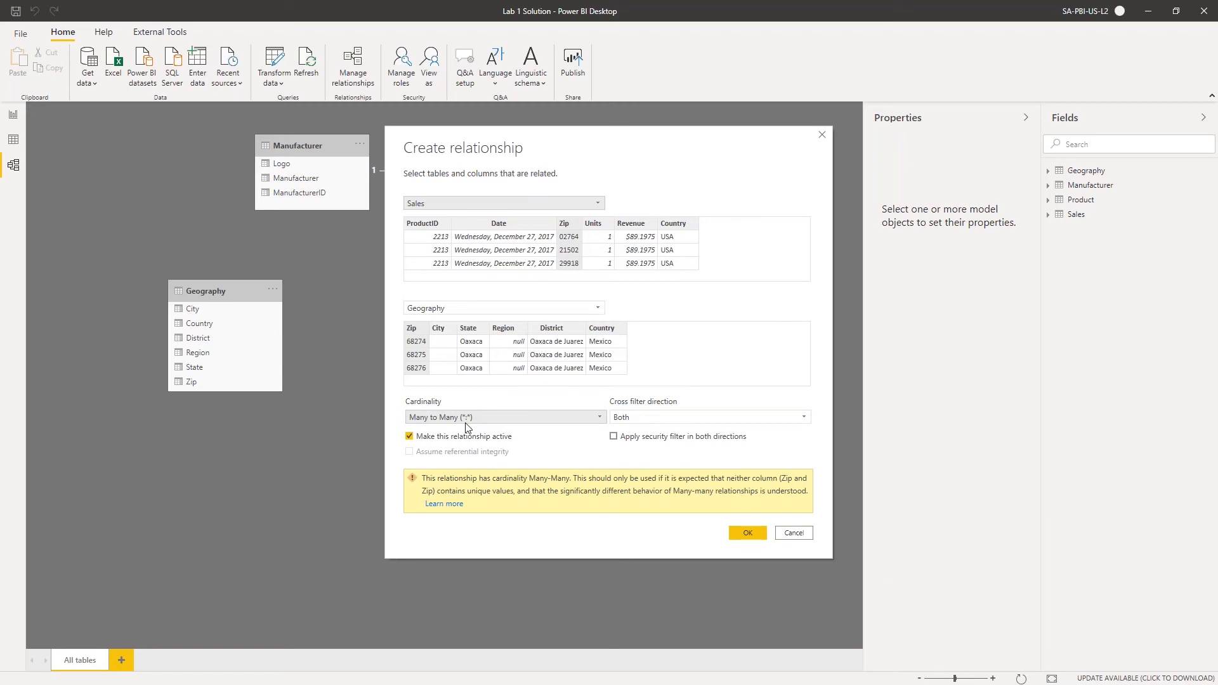
{"action": "left_click", "coordinate": [787, 532]}
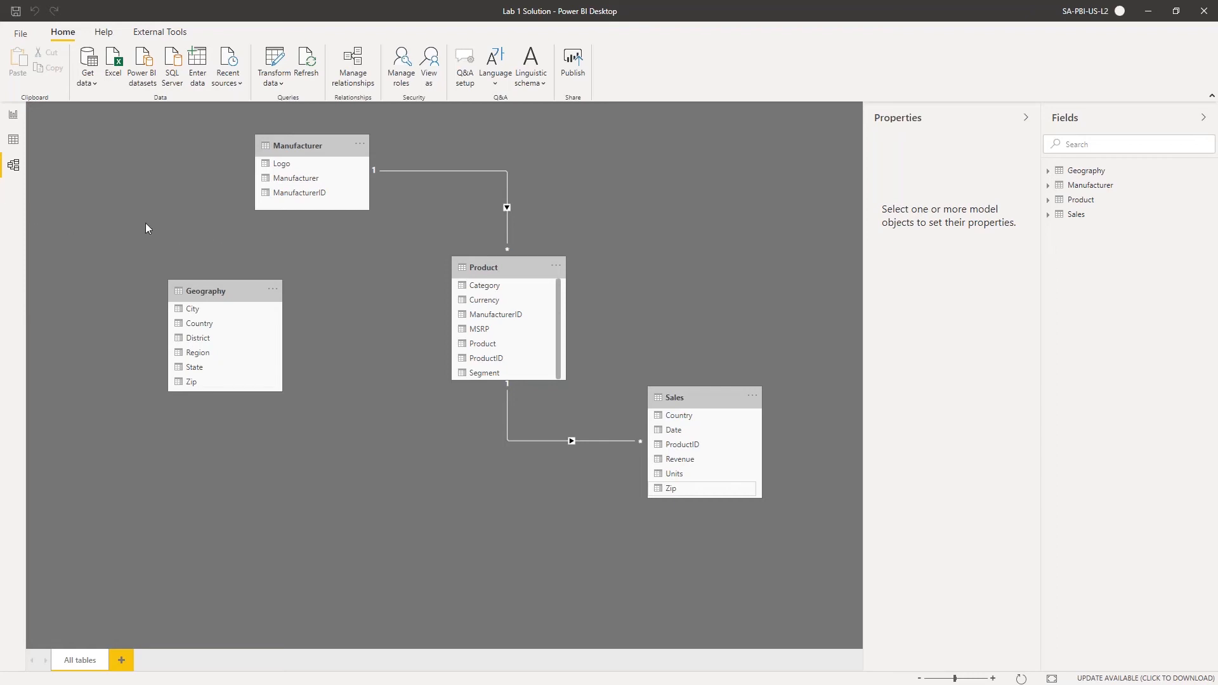
Add a calculated column to the Sales table and name it ZipCountry in its formula
{"action": "left_click", "coordinate": [14, 122]}
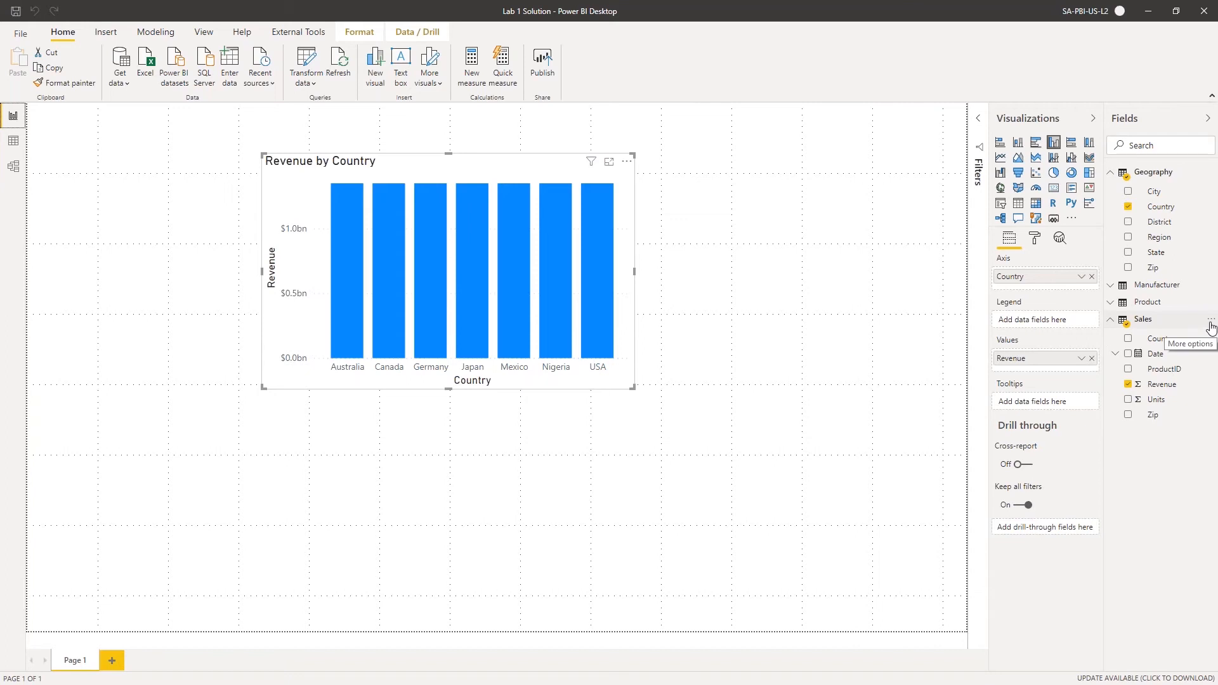
{"action": "left_click", "coordinate": [1210, 320]}
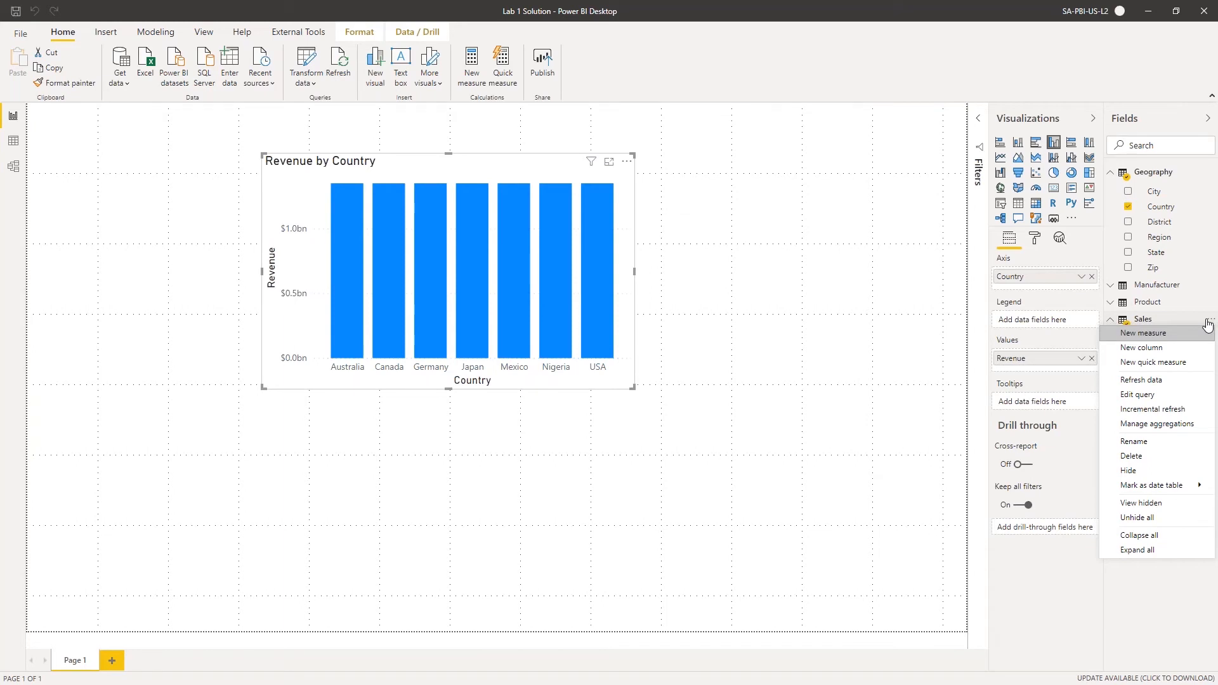
{"action": "left_click", "coordinate": [1191, 348]}
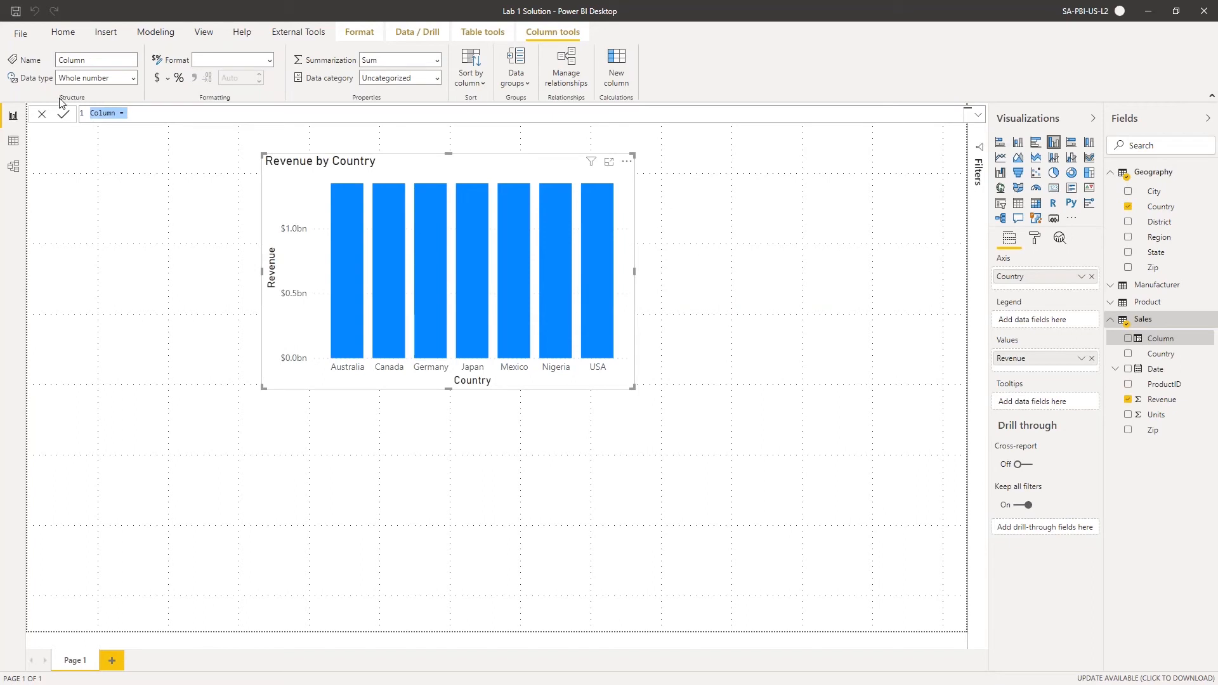
{"action": "left_click", "coordinate": [159, 113]}
{"action": "left_click", "coordinate": [978, 116]}
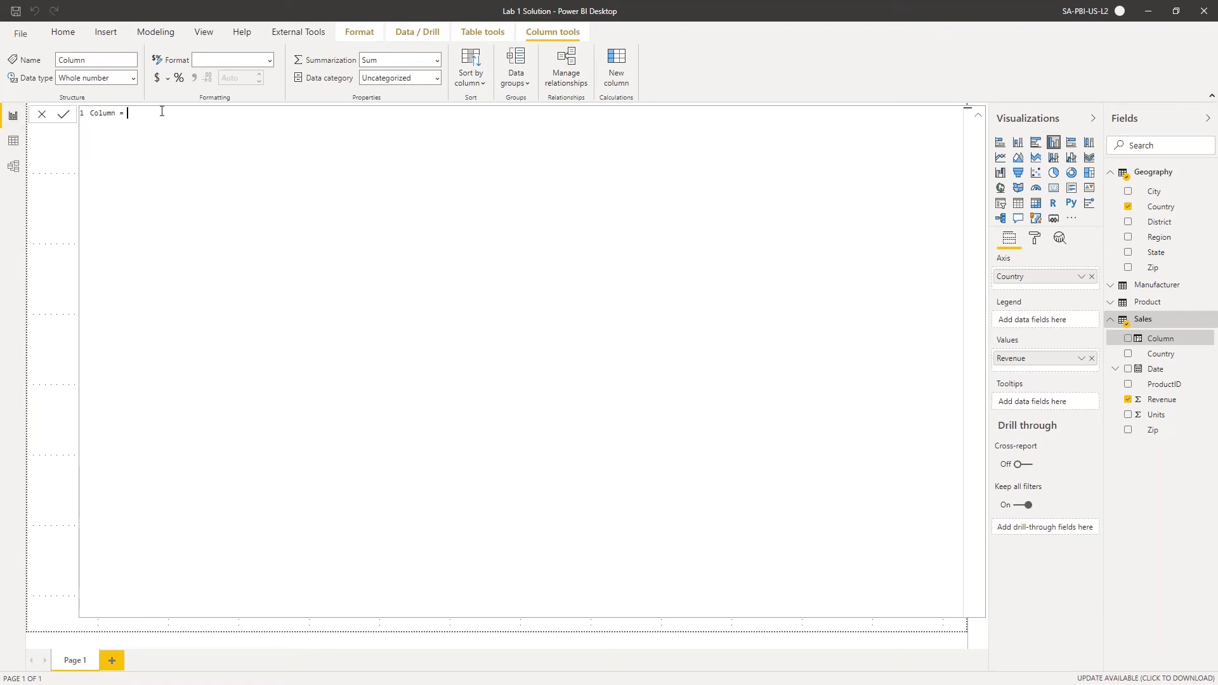
{"action": "key", "text": "BackSpace"}
{"action": "key", "text": "BackSpace"}
{"action": "key", "text": "BackSpace"}
{"action": "key", "text": "BackSpace"}
{"action": "key", "text": "BackSpace"}
{"action": "key", "text": "BackSpace"}
{"action": "key", "text": "BackSpace"}
{"action": "key", "text": "BackSpace"}
{"action": "type", "text": "ZipCountry = Sale"}
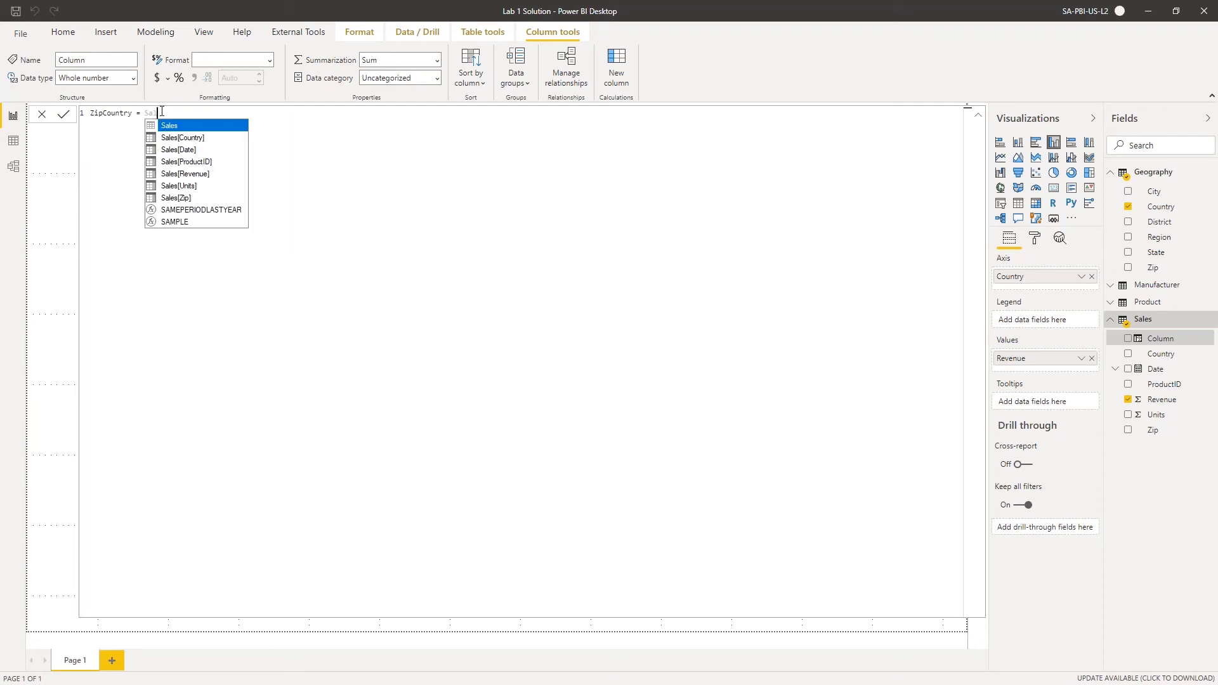
Reference Sales[Zip] as the first part of the Sales table's ZipCountry formula
{"action": "type", "text": "s"}
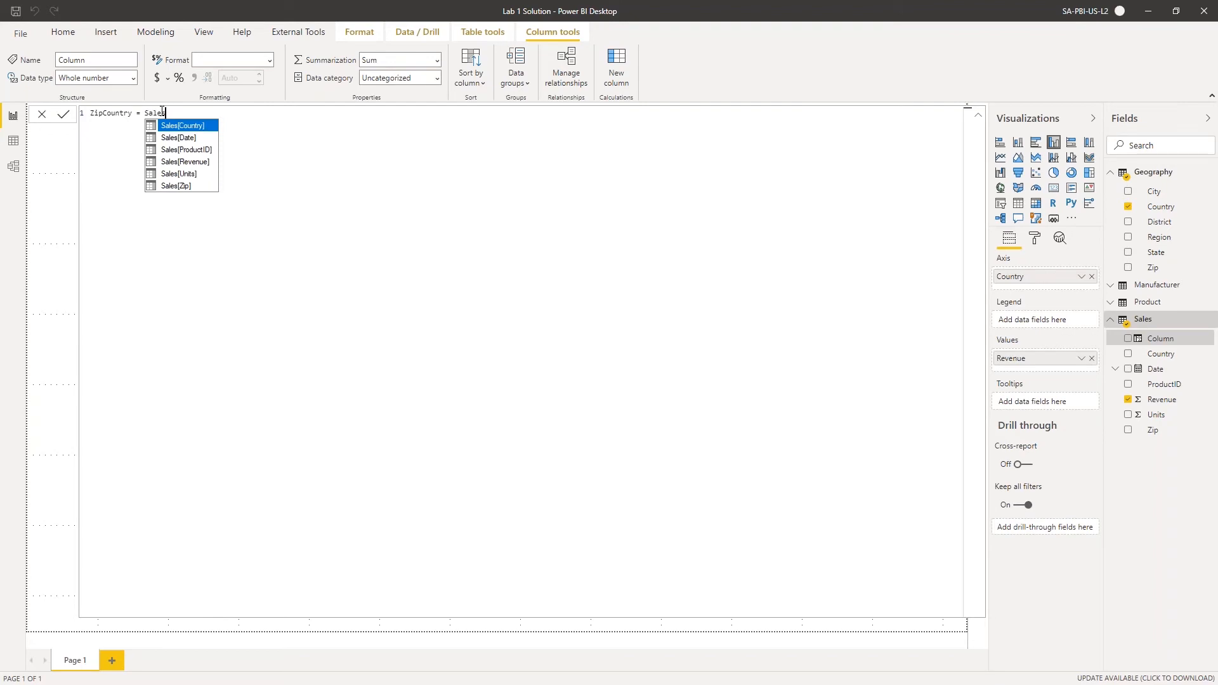
{"action": "key", "text": "Down"}
{"action": "key", "text": "Up"}
{"action": "key", "text": "Down"}
{"action": "key", "text": "Down"}
{"action": "key", "text": "Down"}
{"action": "key", "text": "Down"}
{"action": "key", "text": "Down"}
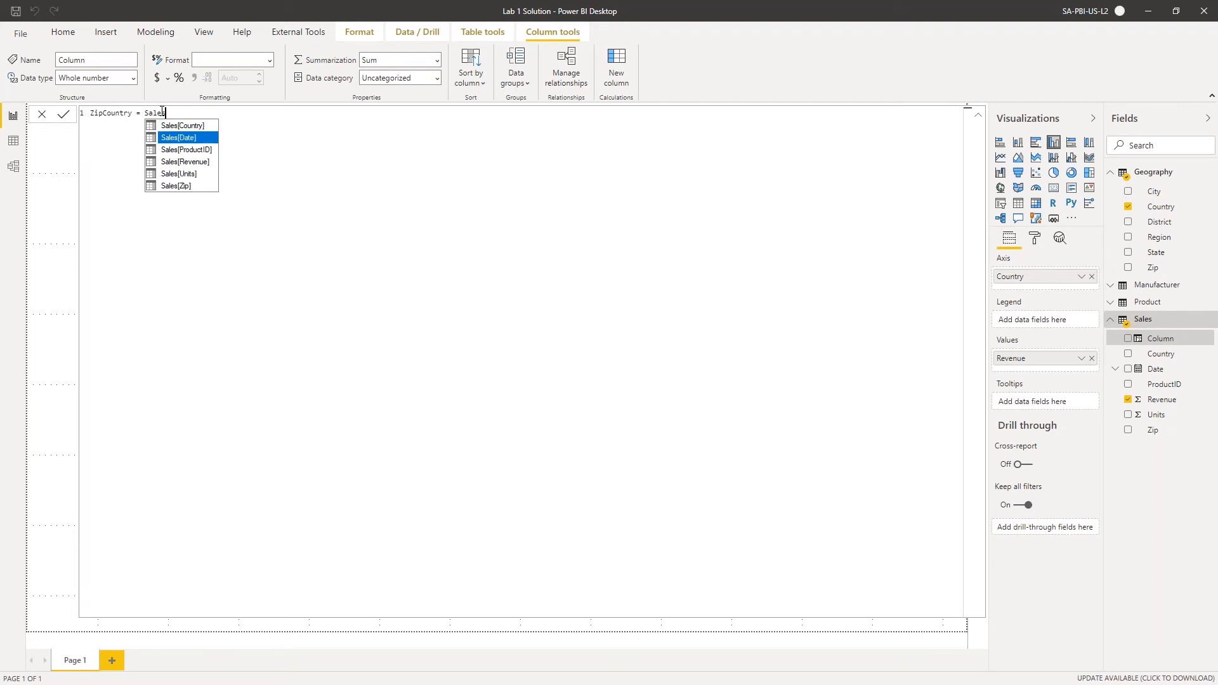
{"action": "key", "text": "Tab"}
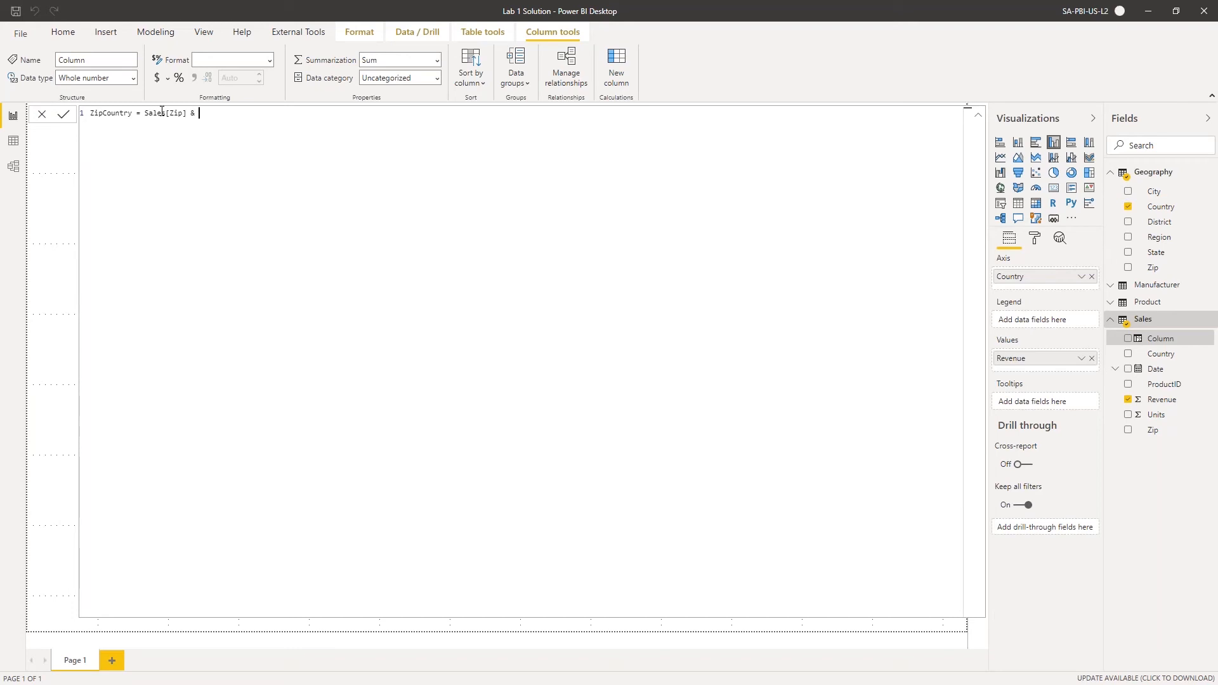
Complete the Sales ZipCountry formula by appending & "," & Sales[Country], and collapse the expanded formula editor
{"action": "type", "text": "& \","}
{"action": "type", "text": "\""}
{"action": "type", "text": "Sales"}
{"action": "key", "text": "BackSpace"}
{"action": "key", "text": "BackSpace"}
{"action": "key", "text": "BackSpace"}
{"action": "key", "text": "BackSpace"}
{"action": "key", "text": "BackSpace"}
{"action": "type", "text": "& S"}
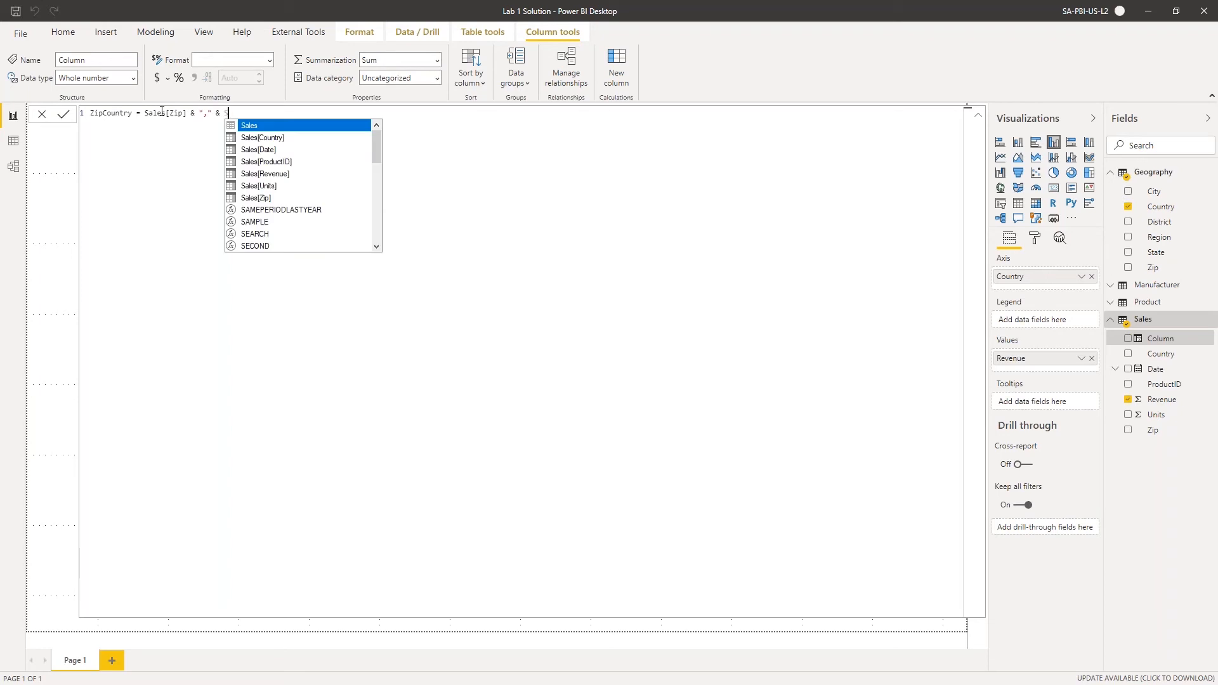
{"action": "type", "text": "a"}
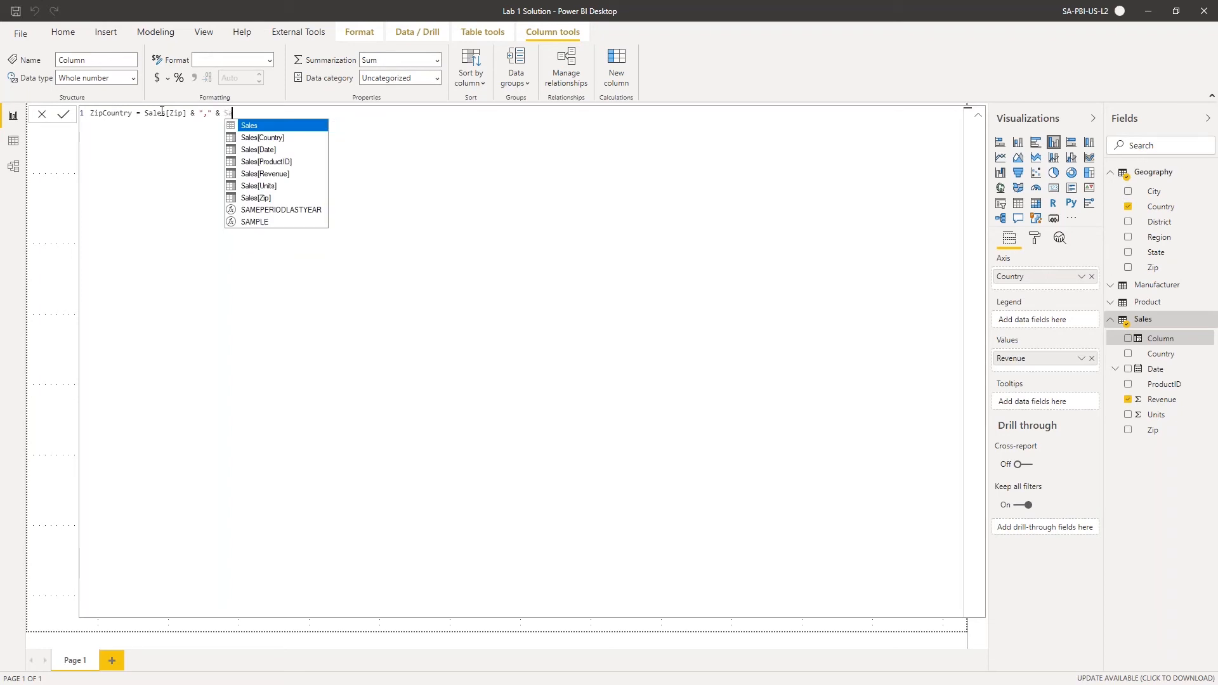
{"action": "type", "text": "les"}
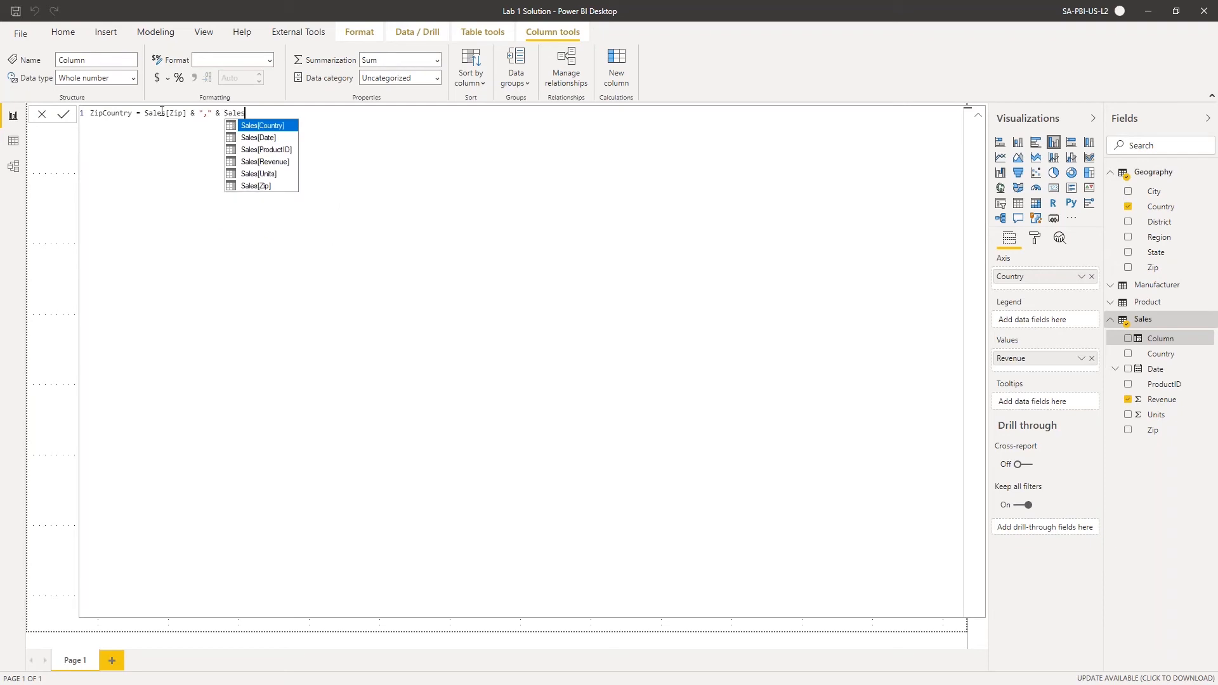
{"action": "key", "text": "Tab"}
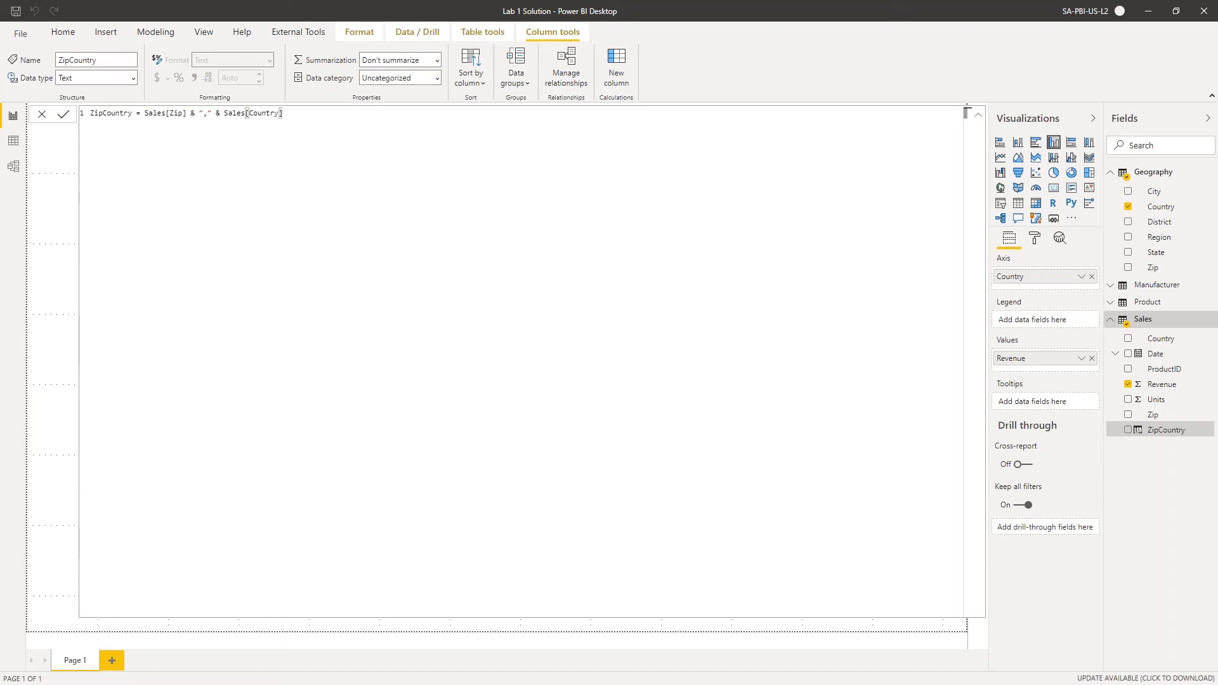
{"action": "left_click", "coordinate": [978, 115]}
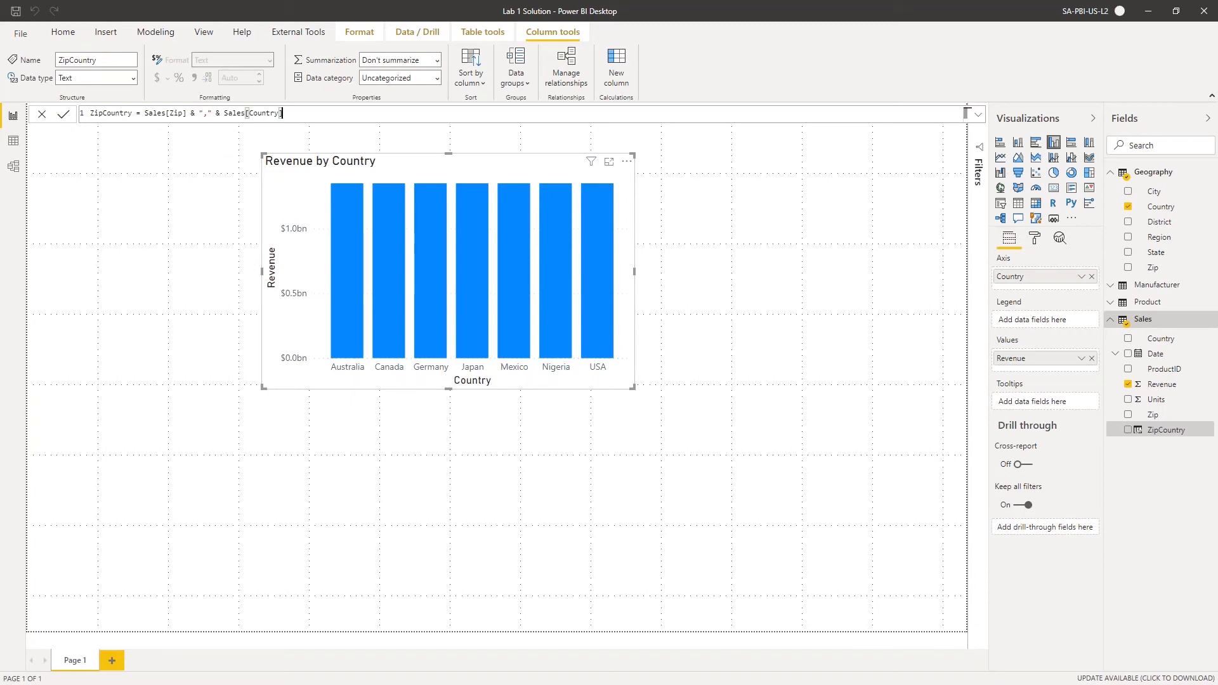
Add a calculated column named ZipCountry to the Geography table
{"action": "left_click", "coordinate": [1149, 173]}
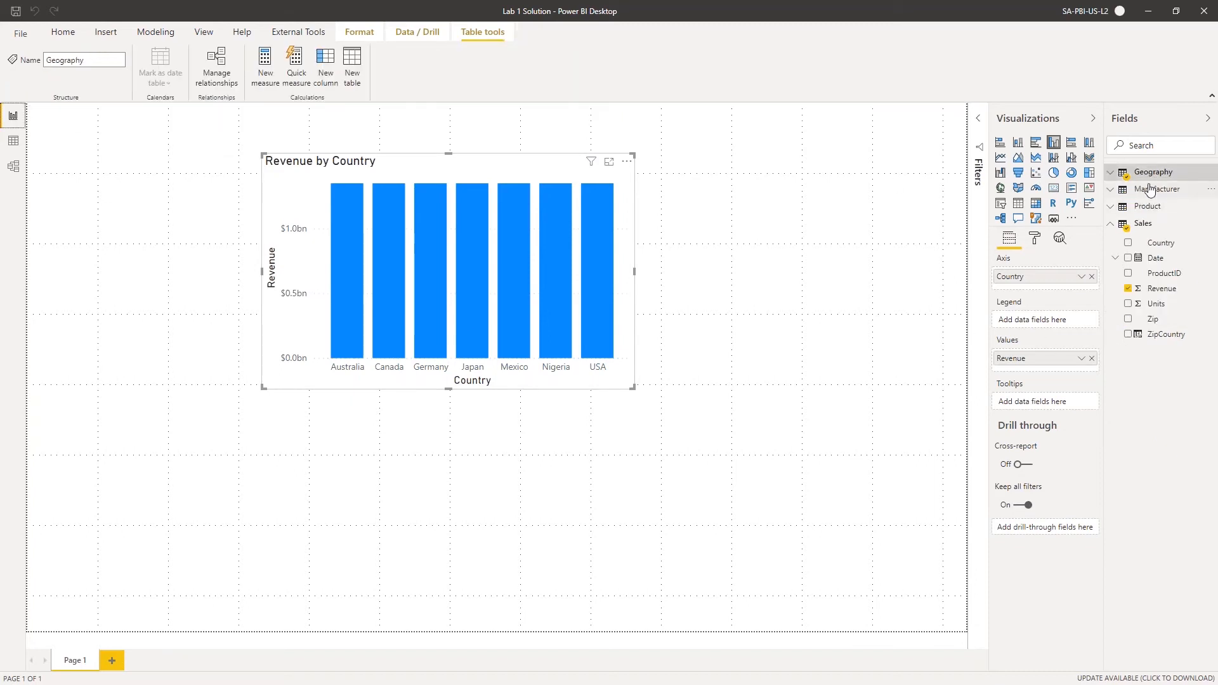
{"action": "left_click", "coordinate": [1111, 173]}
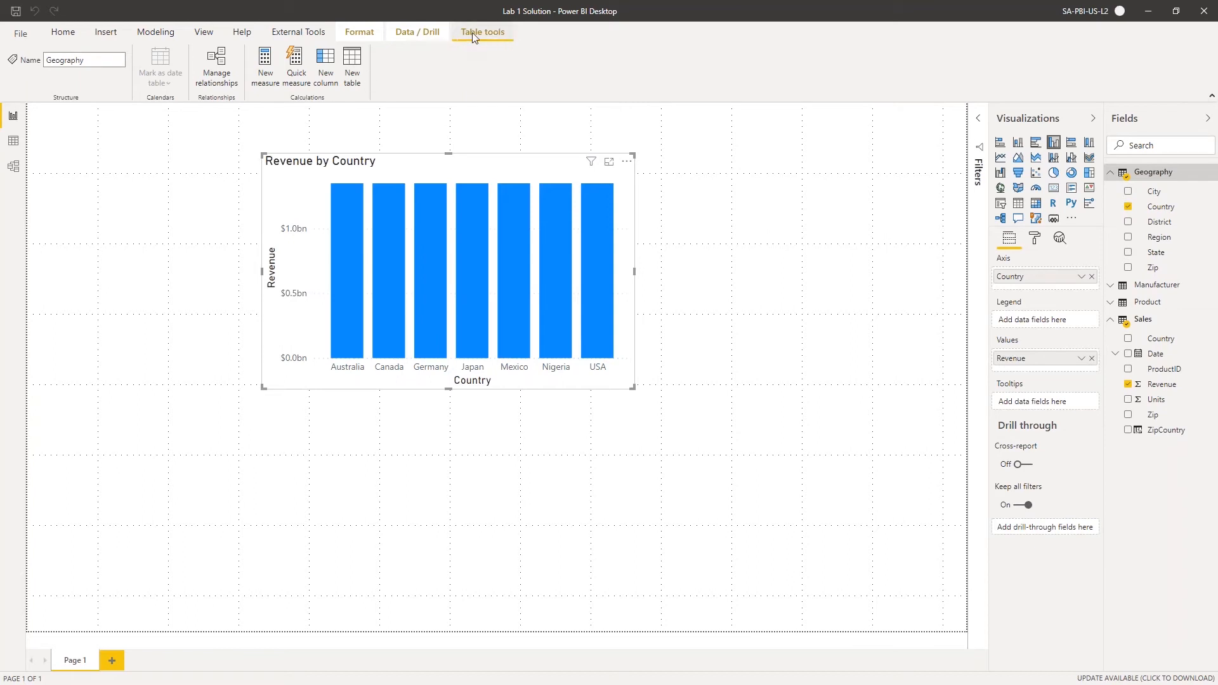
{"action": "left_click", "coordinate": [337, 73]}
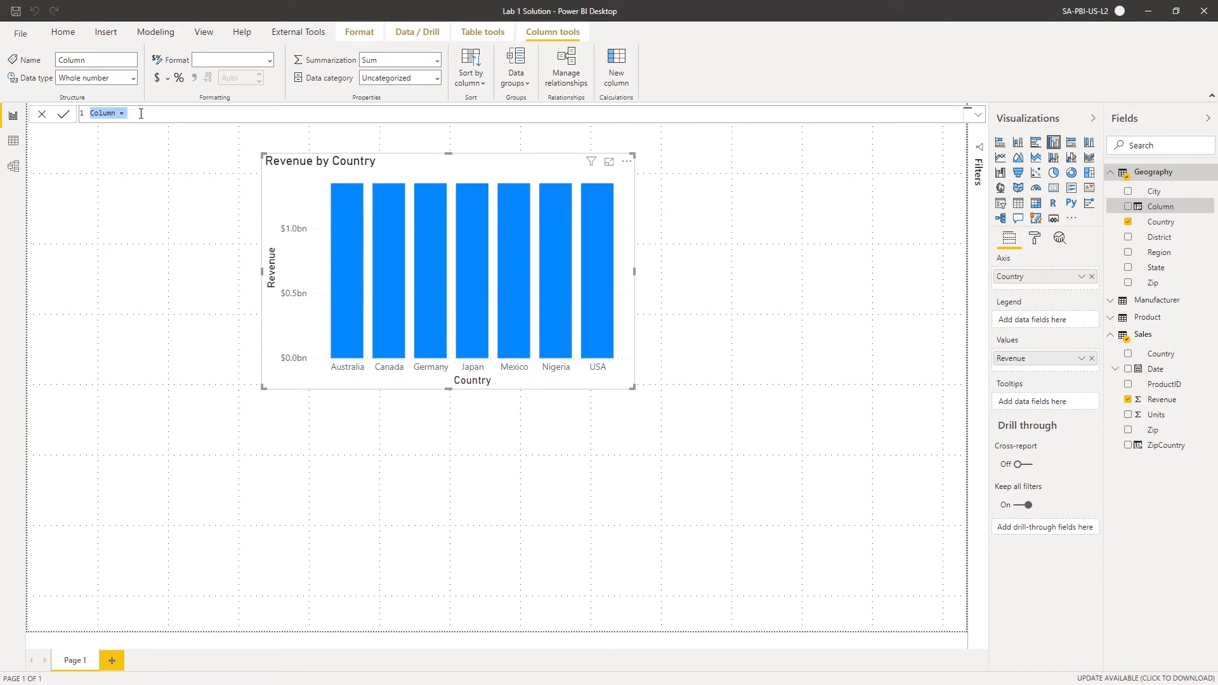
{"action": "key", "text": "BackSpace"}
{"action": "type", "text": "ZipCountry"}
Reference Geography[Zip] as the first part of the Geography table's ZipCountry formula
{"action": "type", "text": "Geogr"}
{"action": "key", "text": "Down"}
{"action": "key", "text": "Down"}
{"action": "key", "text": "Down"}
{"action": "key", "text": "Down"}
{"action": "key", "text": "Down"}
{"action": "key", "text": "Down"}
{"action": "key", "text": "Tab"}
Complete the Geography ZipCountry formula by appending & "," & Geography[Country]
{"action": "type", "text": "&"}
{"action": "type", "text": " \",\""}
{"action": "type", "text": " &"}
{"action": "type", "text": " Geo"}
{"action": "type", "text": "u"}
{"action": "key", "text": "BackSpace"}
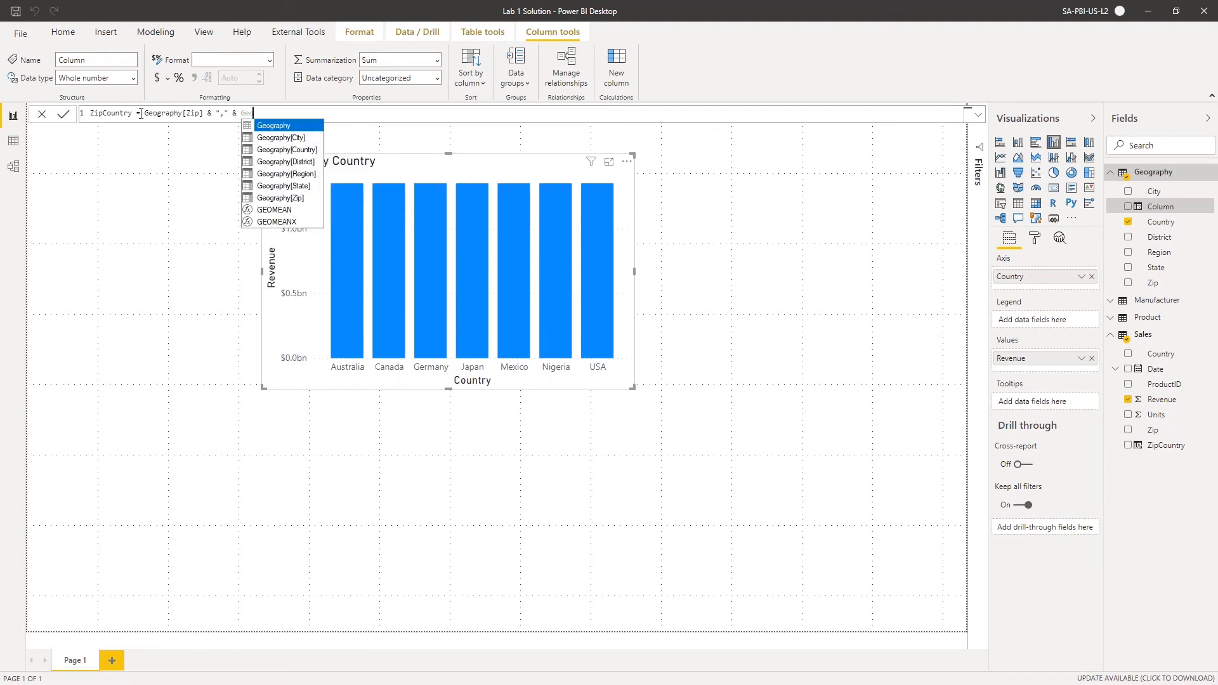
{"action": "key", "text": "Down"}
{"action": "key", "text": "Down"}
{"action": "key", "text": "Tab"}
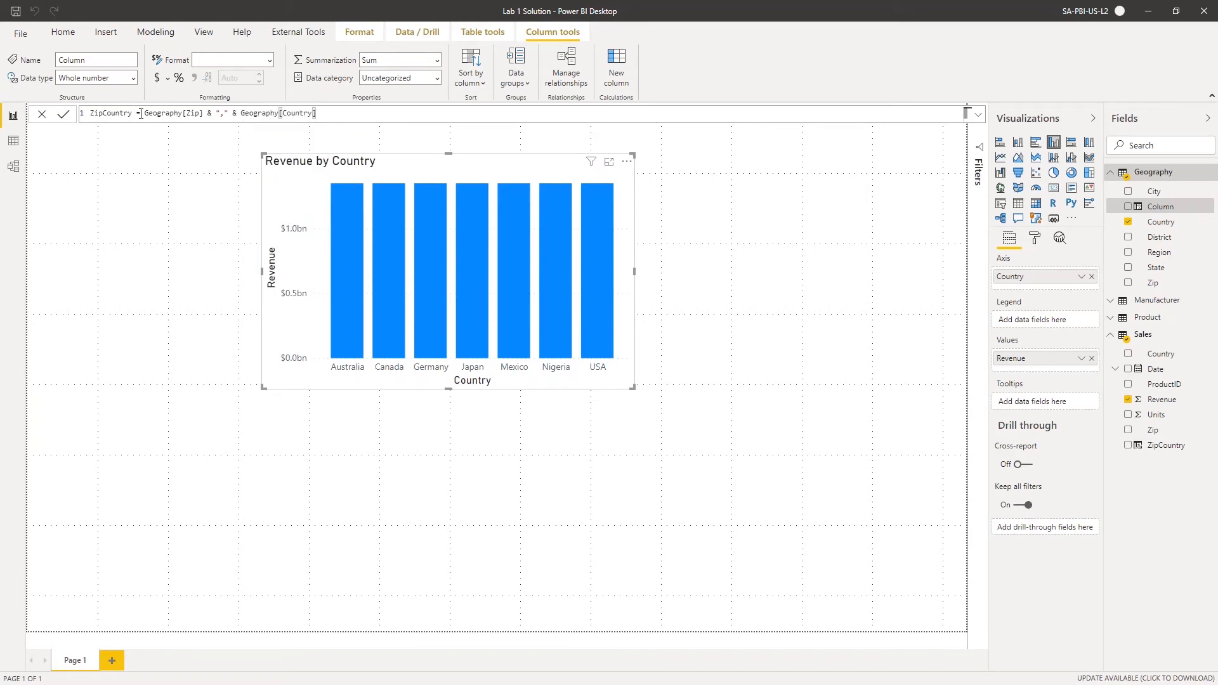
{"action": "key", "text": "Return"}
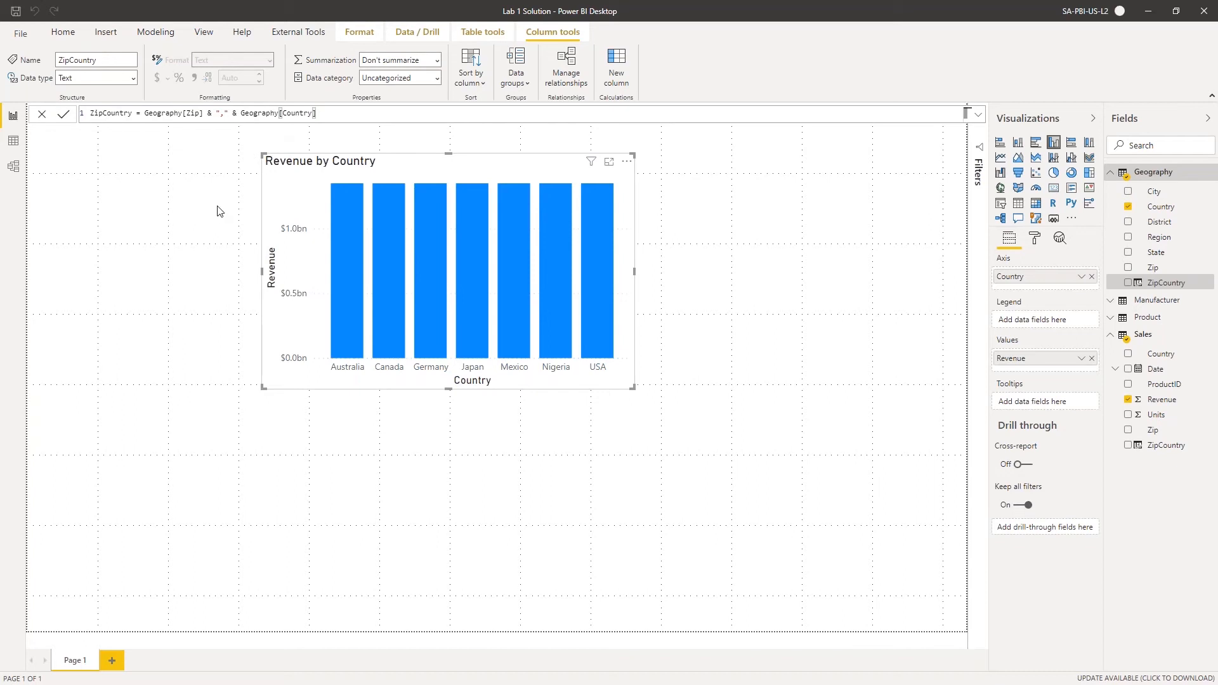
Create a relationship between ZipCountry in Sales and ZipCountry in Geography, and review its cardinality and cross filter settings
{"action": "left_click", "coordinate": [16, 170]}
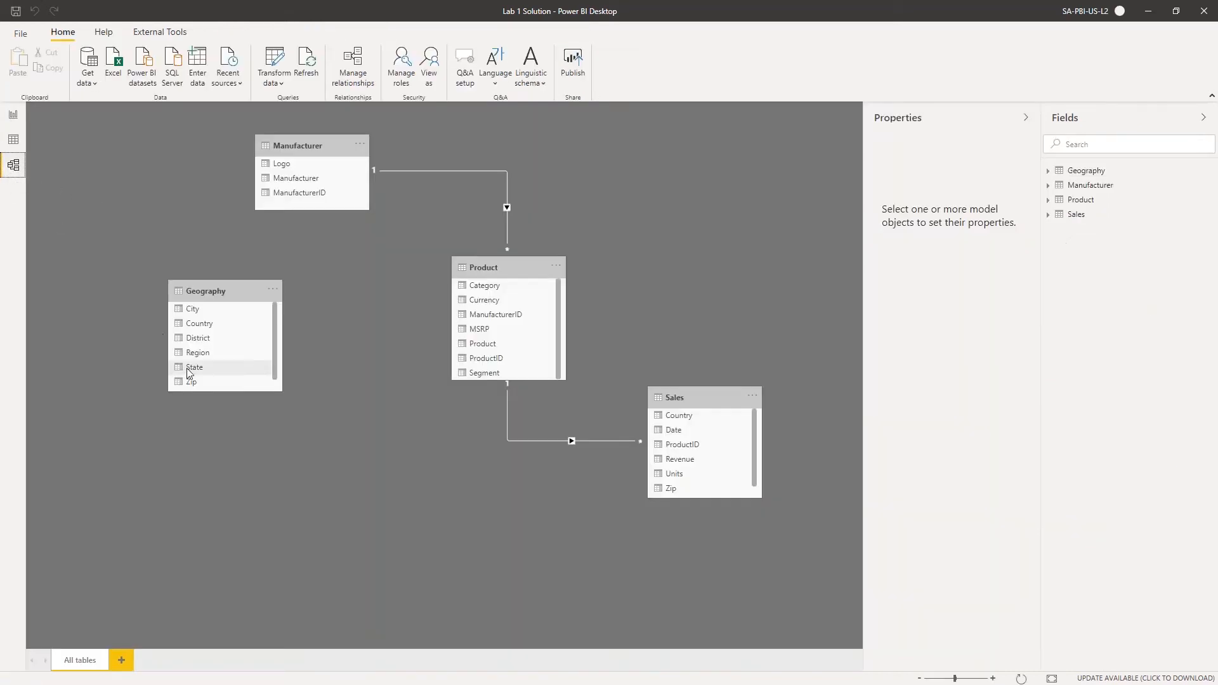
{"action": "scroll", "coordinate": [197, 365], "scroll_direction": "down", "scroll_amount": 1}
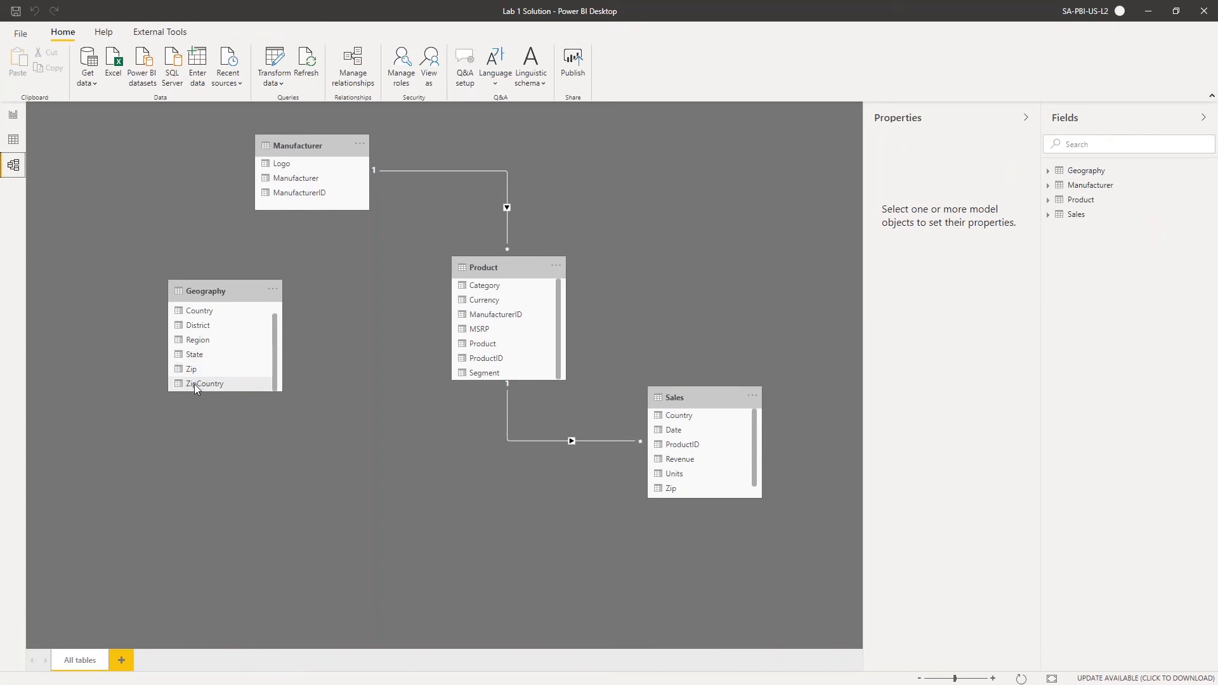
{"action": "scroll", "coordinate": [729, 476], "scroll_direction": "down", "scroll_amount": 1}
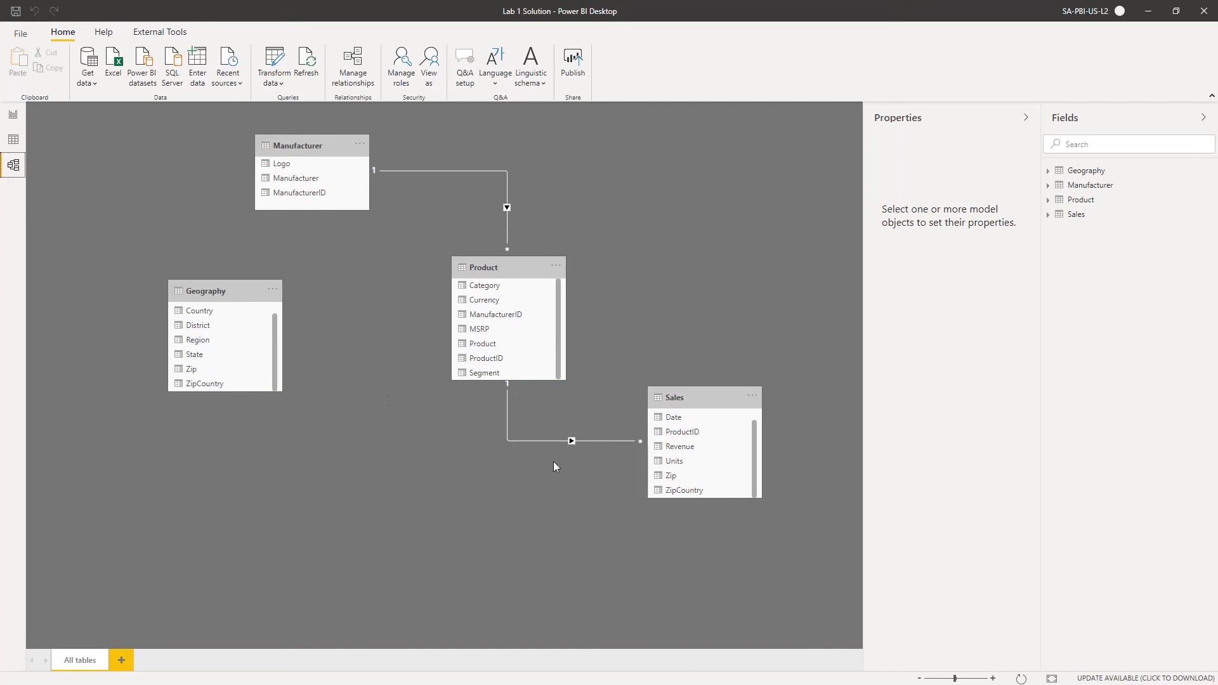
{"action": "left_click_drag", "start_coordinate": [681, 493], "coordinate": [209, 380]}
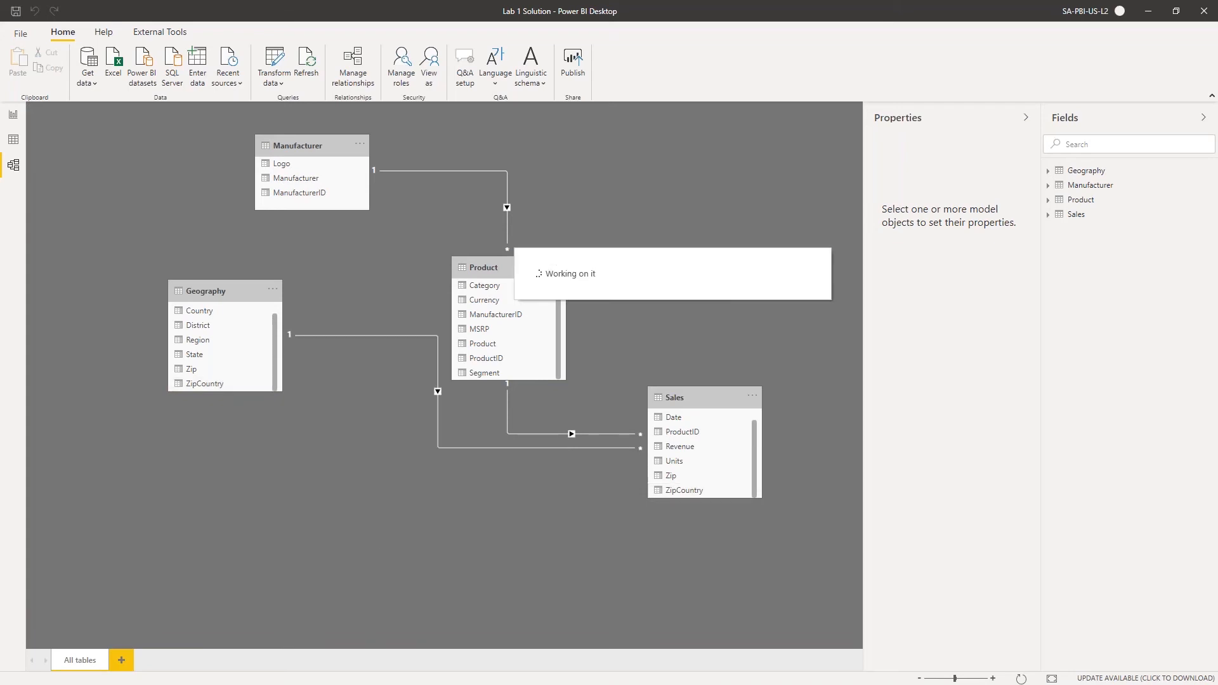
{"action": "double_click", "coordinate": [362, 336]}
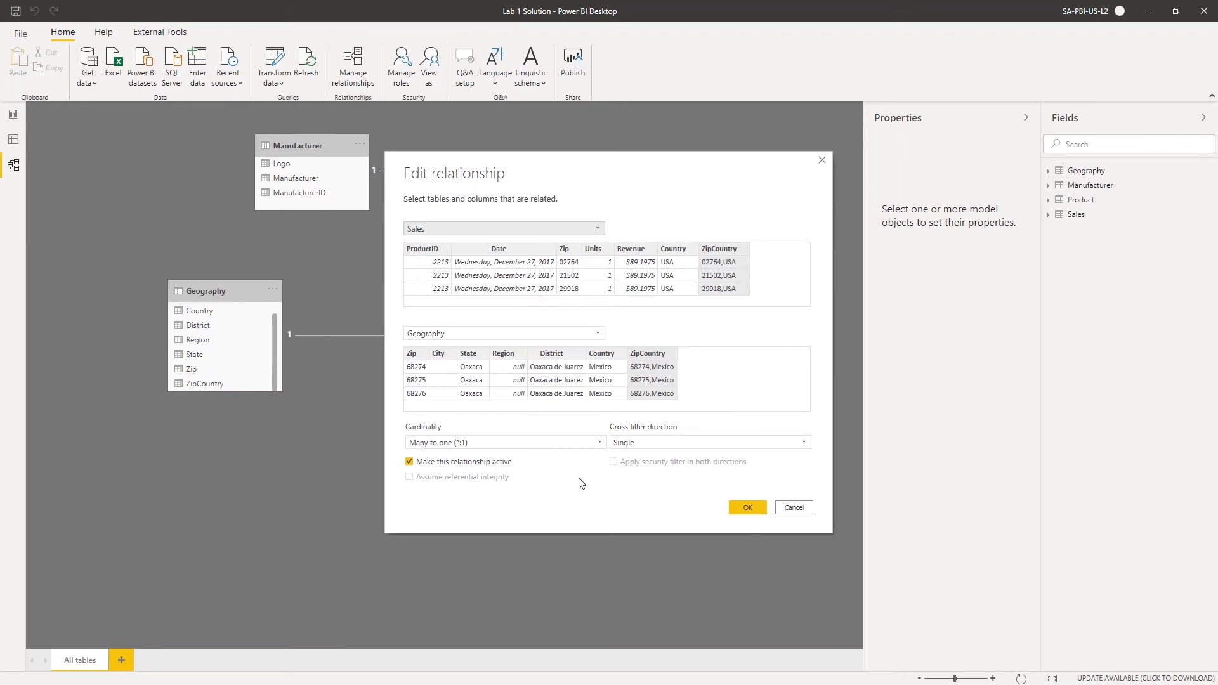
{"action": "left_click", "coordinate": [751, 507]}
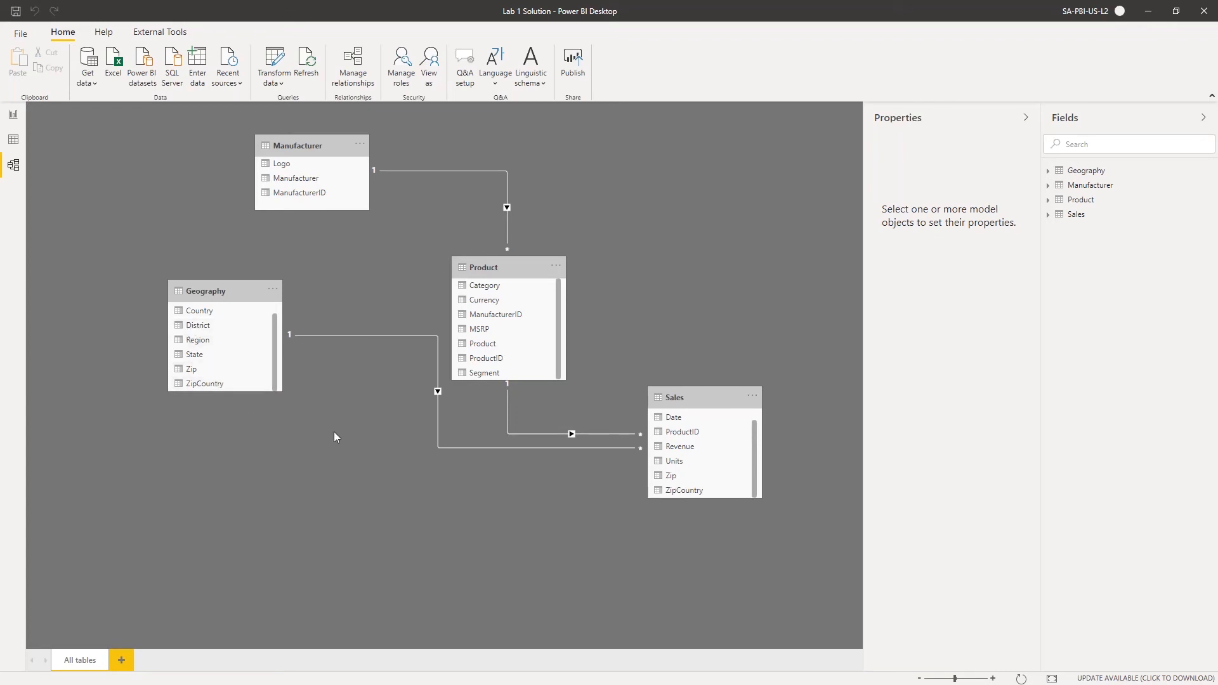
Return to the report page and reposition the Revenue by Country chart so its header stays clear of the formula bar
{"action": "left_click", "coordinate": [12, 116]}
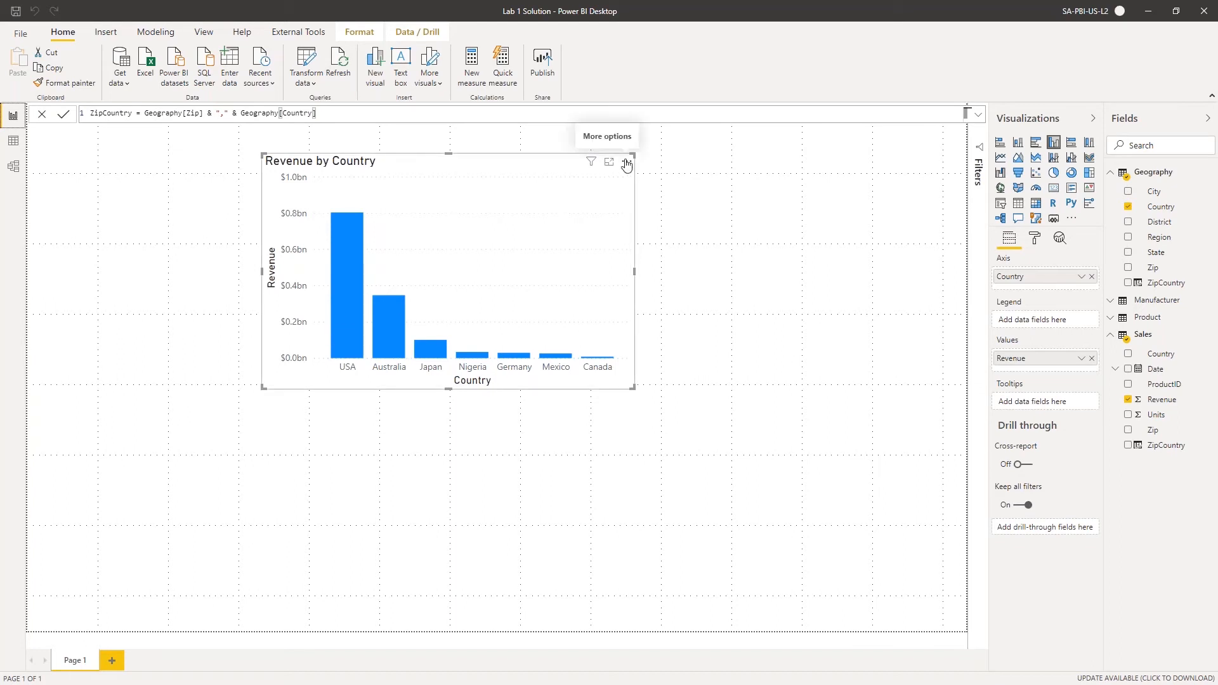
{"action": "left_click_drag", "start_coordinate": [529, 167], "coordinate": [507, 107]}
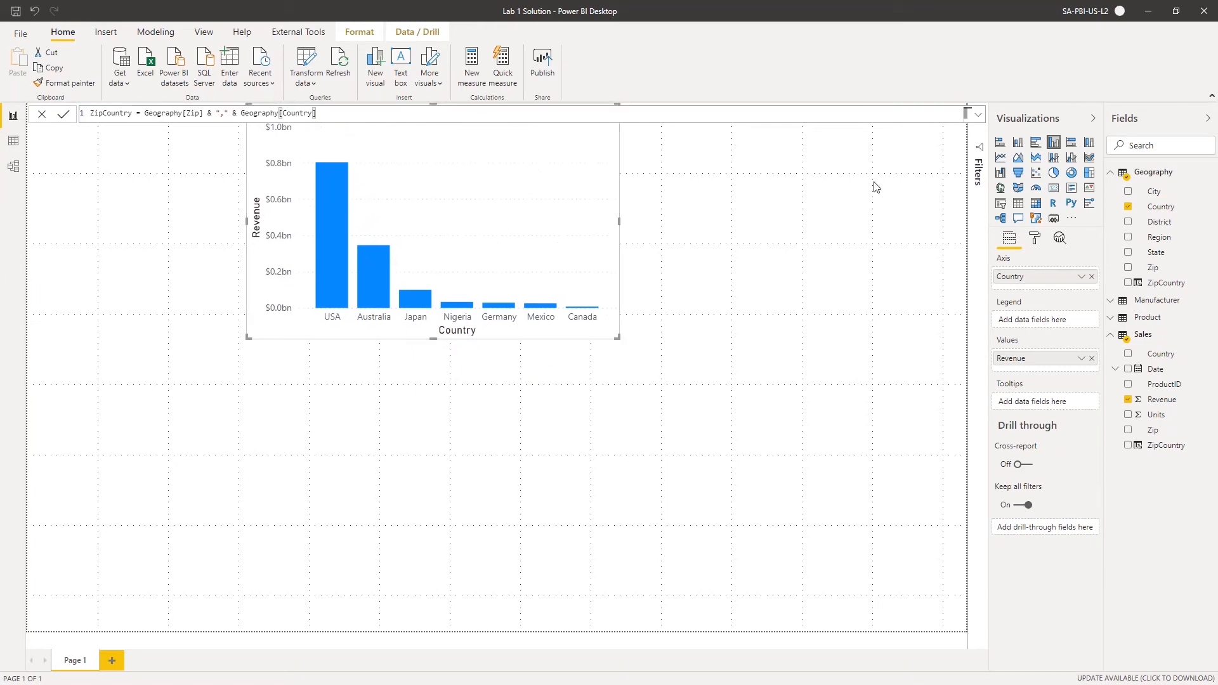
{"action": "left_click_drag", "start_coordinate": [536, 158], "coordinate": [569, 211]}
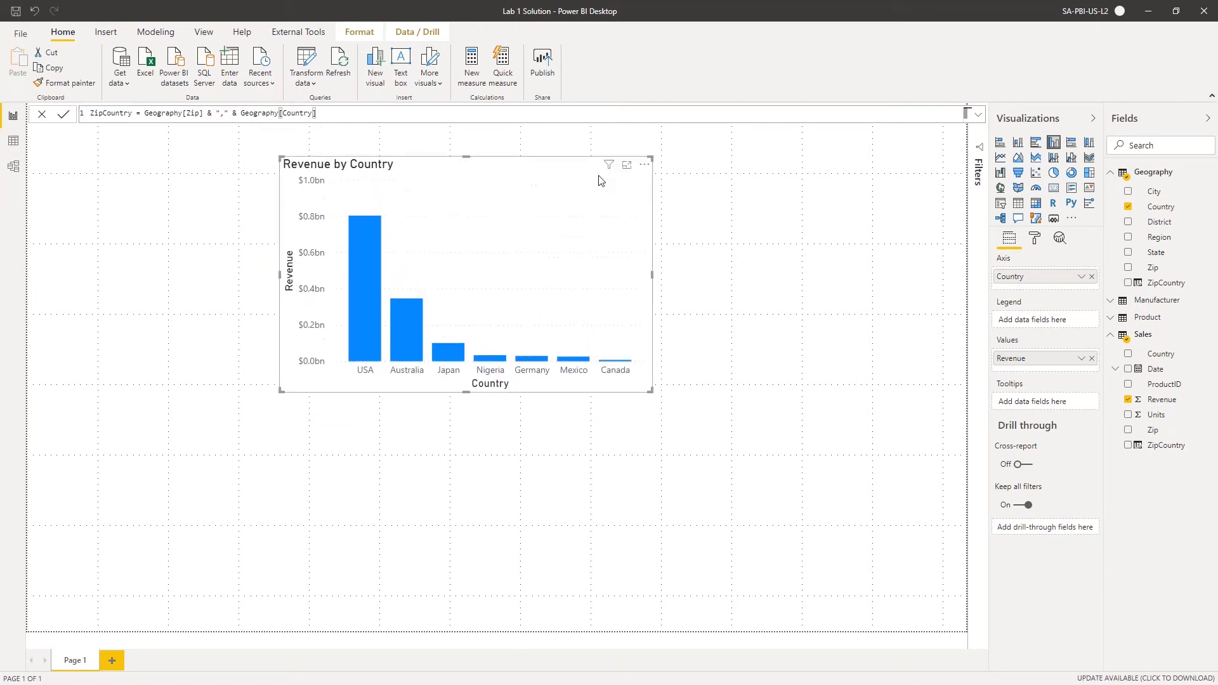
Sort the Revenue by Country chart by Country
{"action": "left_click", "coordinate": [644, 168]}
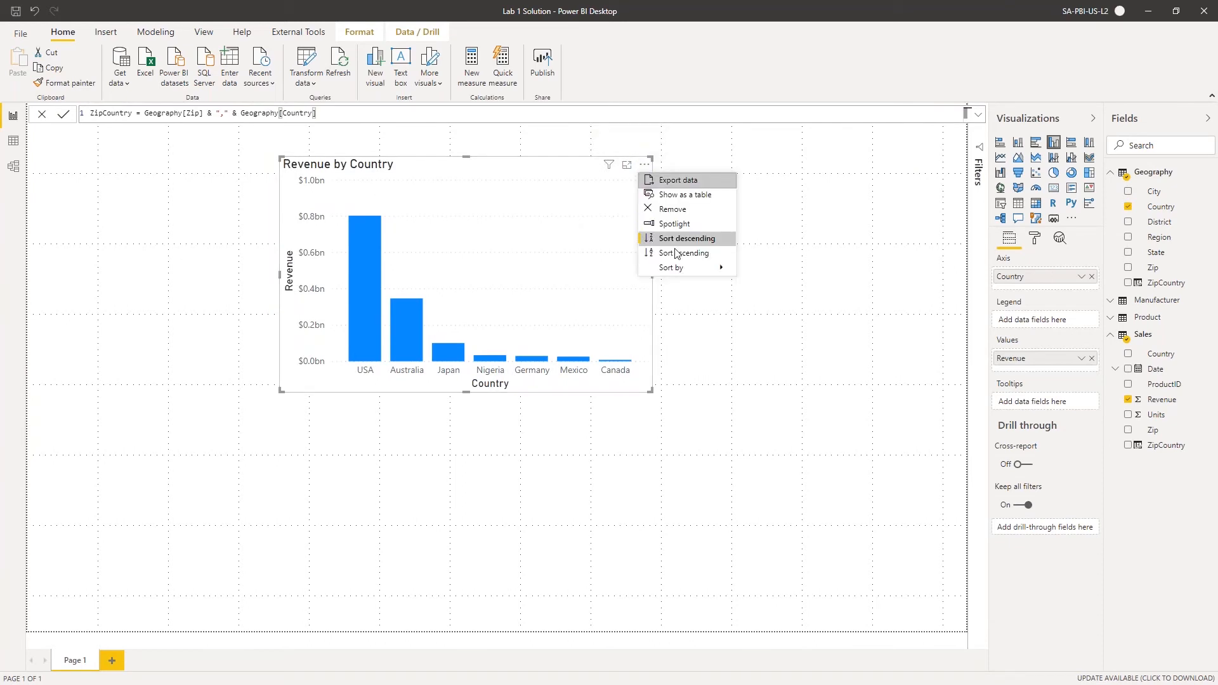
{"action": "mouse_move", "coordinate": [673, 268]}
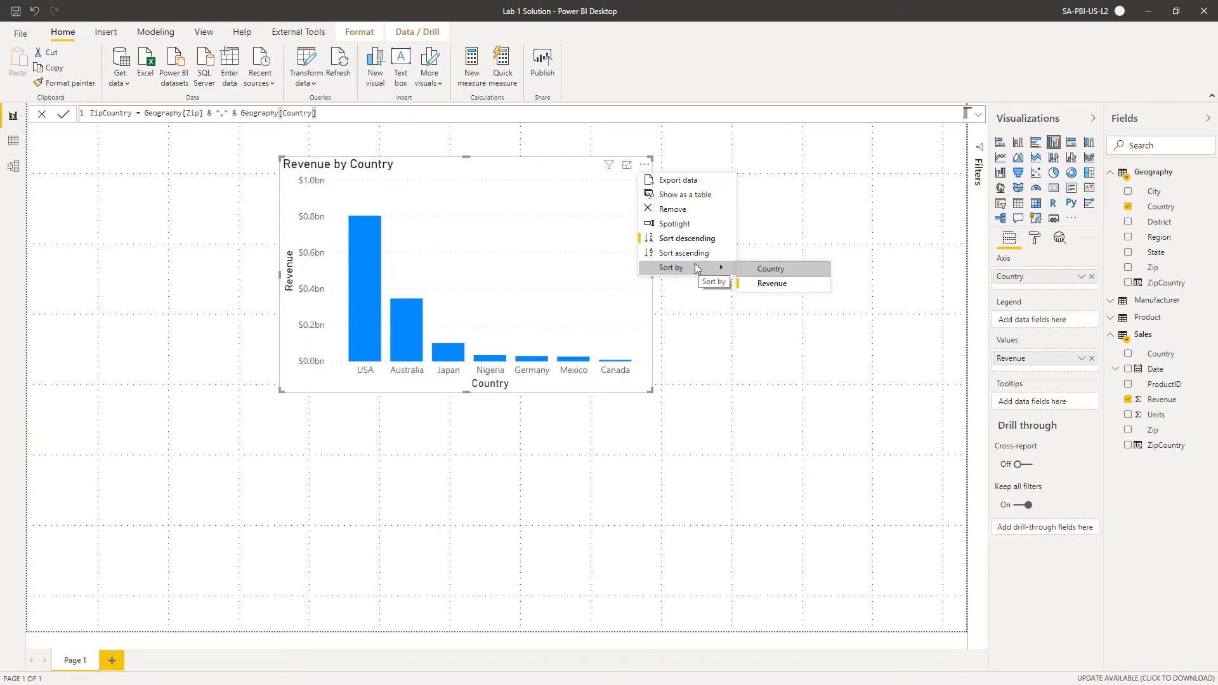
{"action": "left_click", "coordinate": [759, 271]}
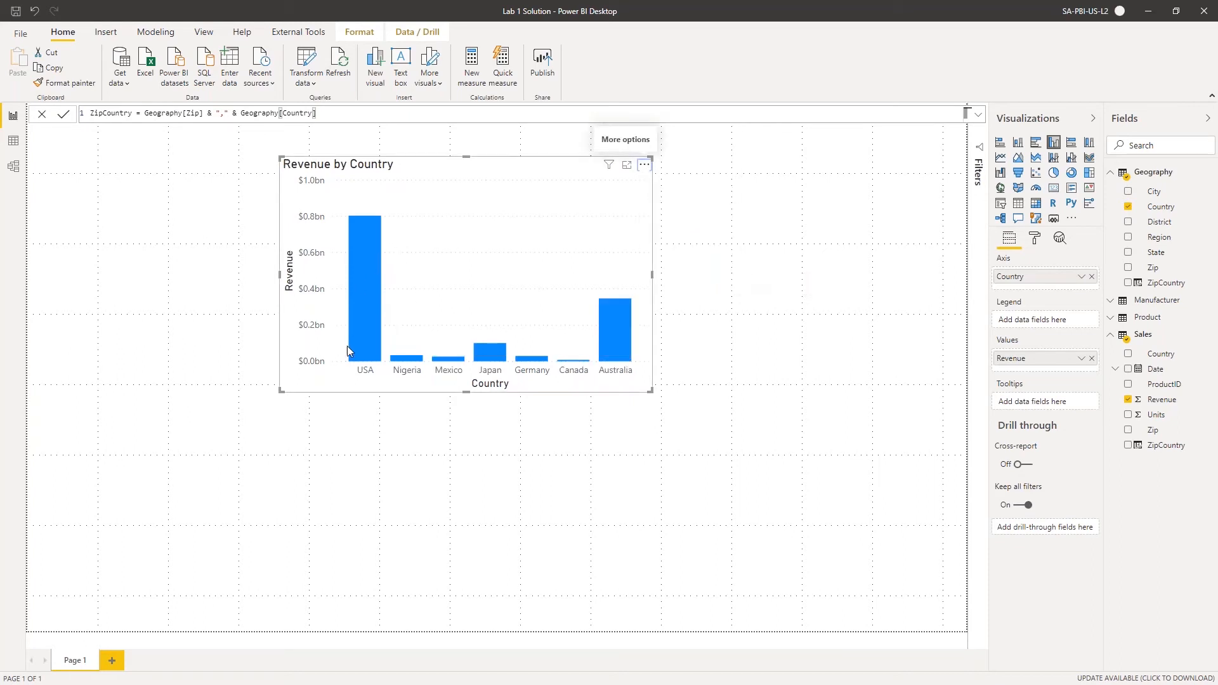
Sort the Revenue by Country chart by Revenue
{"action": "left_click", "coordinate": [644, 168]}
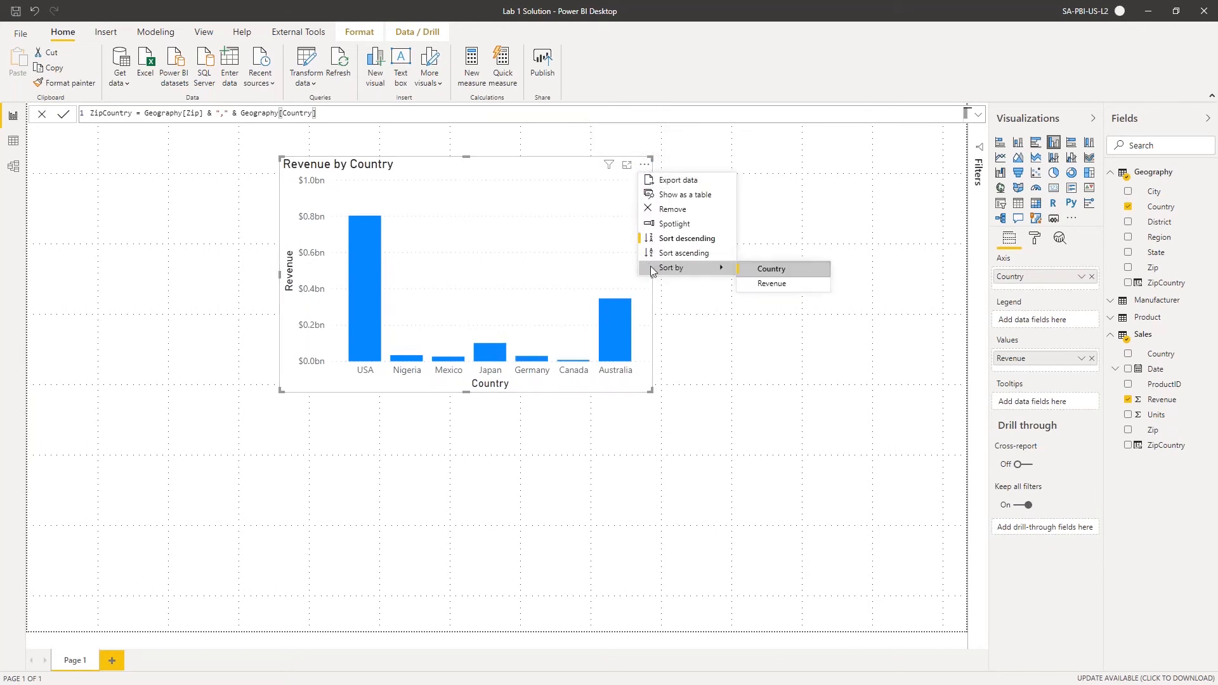
{"action": "left_click", "coordinate": [771, 283]}
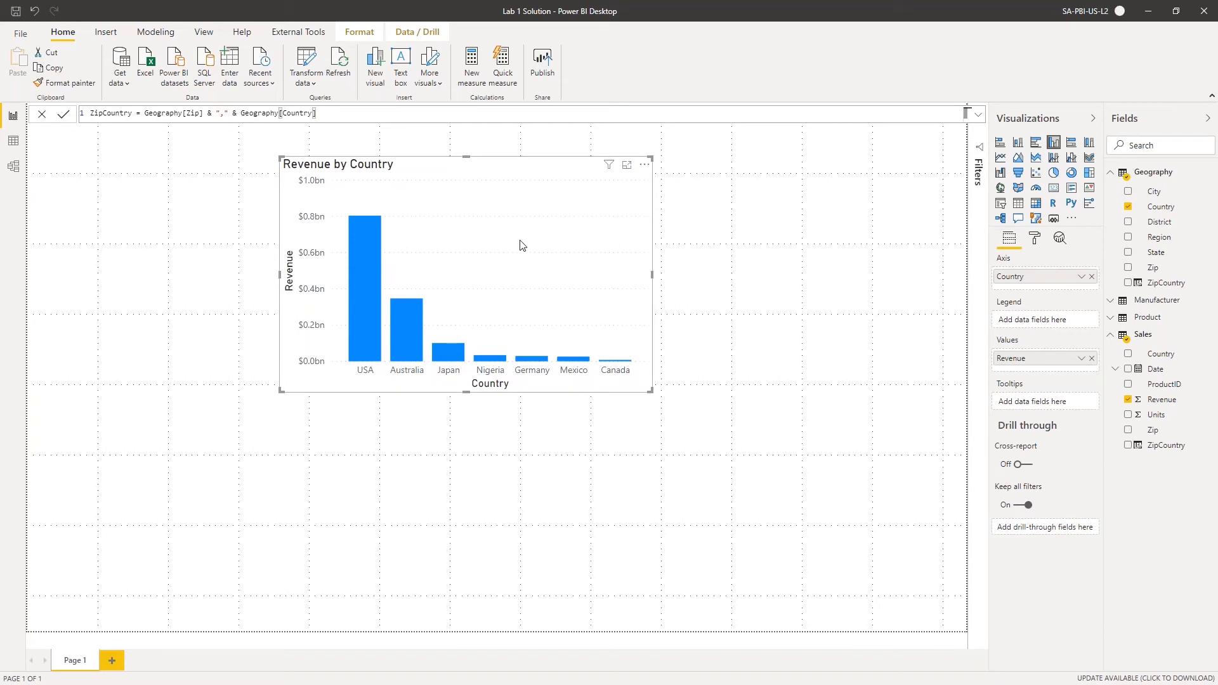
Add the Manufacturer field from the Manufacturer table as the legend of the Revenue by Country chart, and enlarge the chart
{"action": "left_click", "coordinate": [1114, 304]}
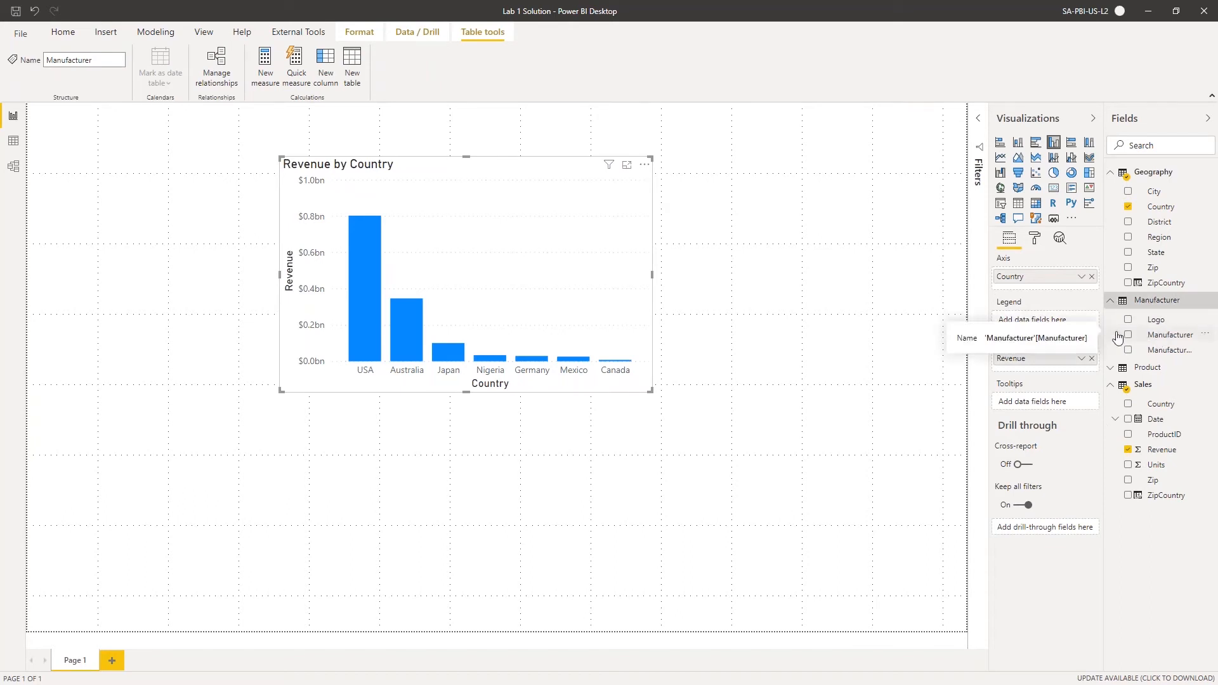
{"action": "left_click_drag", "start_coordinate": [1104, 333], "coordinate": [1090, 333]}
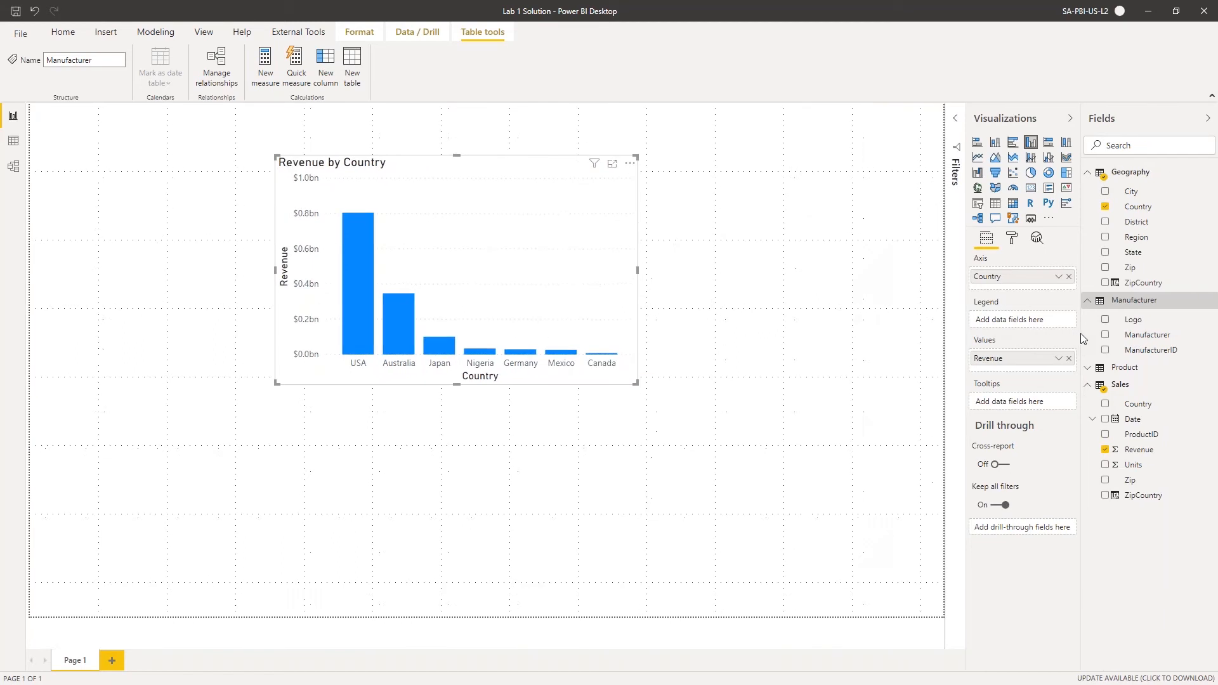
{"action": "left_click_drag", "start_coordinate": [1138, 341], "coordinate": [1027, 328]}
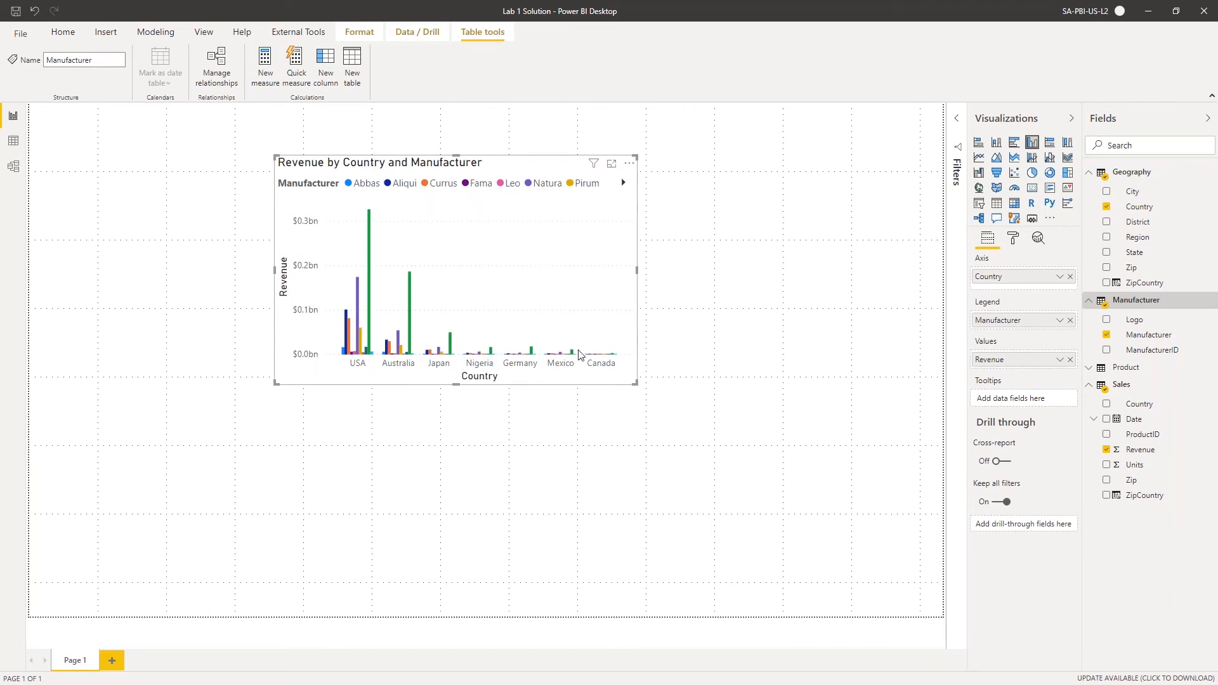
{"action": "left_click", "coordinate": [1070, 320]}
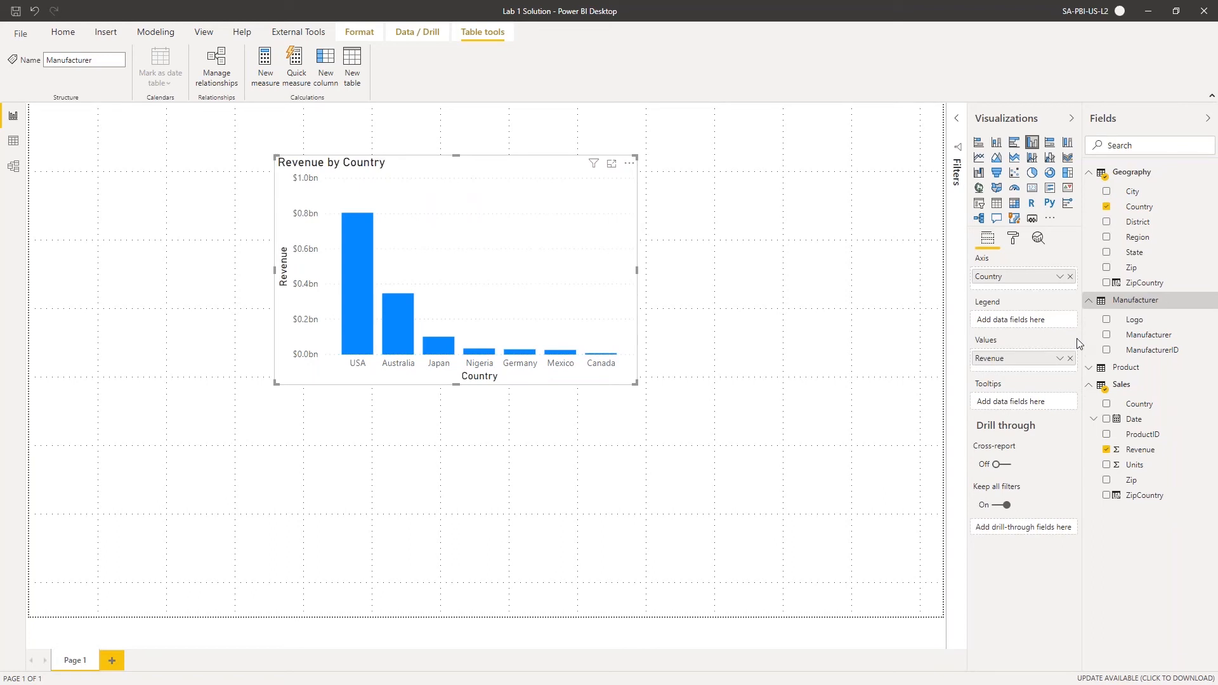
{"action": "left_click_drag", "start_coordinate": [1150, 336], "coordinate": [1019, 325]}
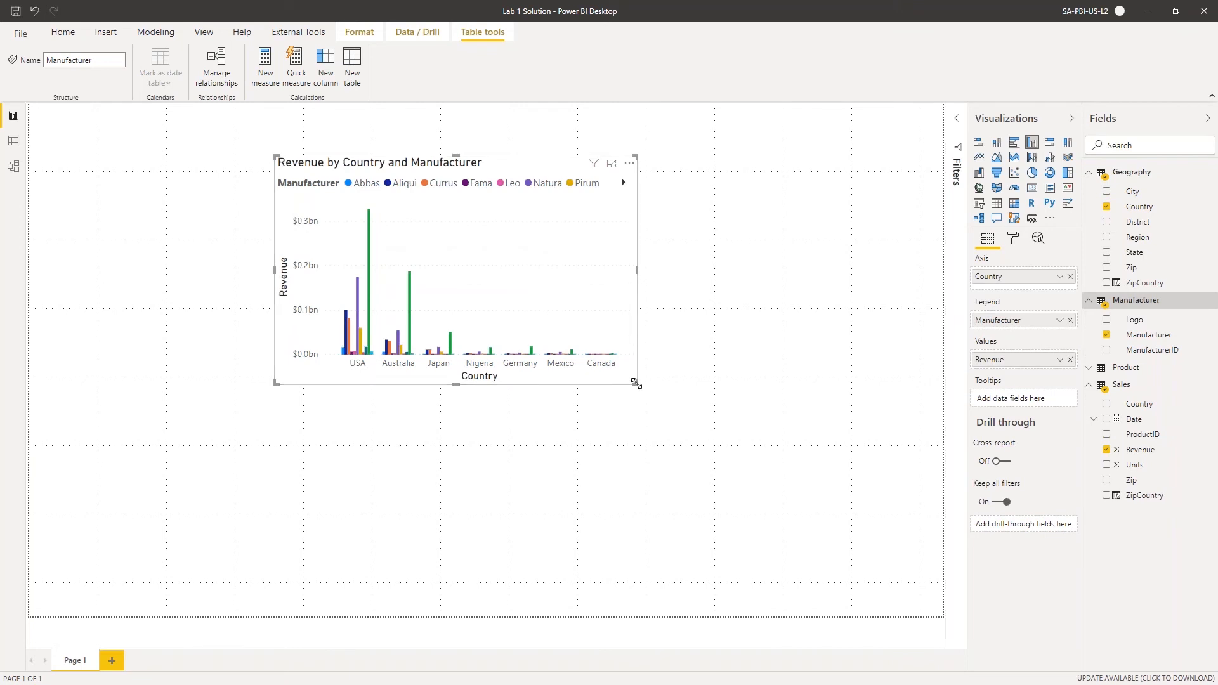
{"action": "left_click_drag", "start_coordinate": [636, 384], "coordinate": [825, 446]}
{"action": "left_click_drag", "start_coordinate": [907, 467], "coordinate": [889, 497]}
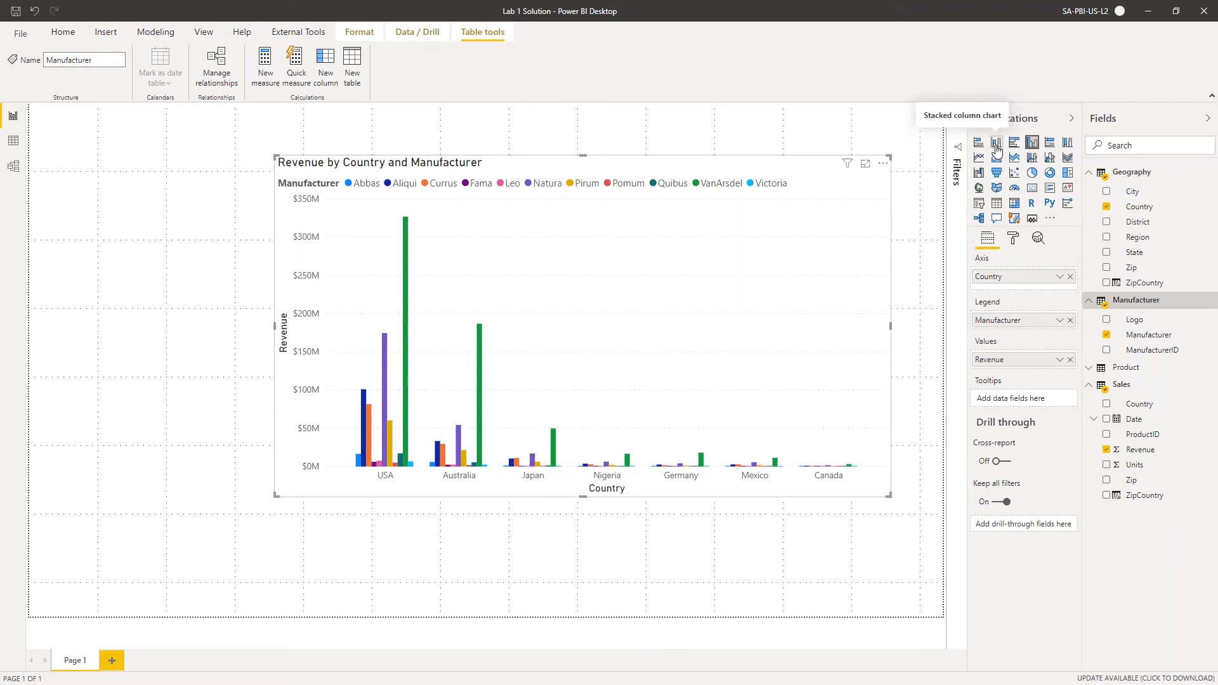
Try the revenue chart as a stacked column, clustered column and clustered bar chart, ending on stacked column
{"action": "left_click", "coordinate": [997, 150]}
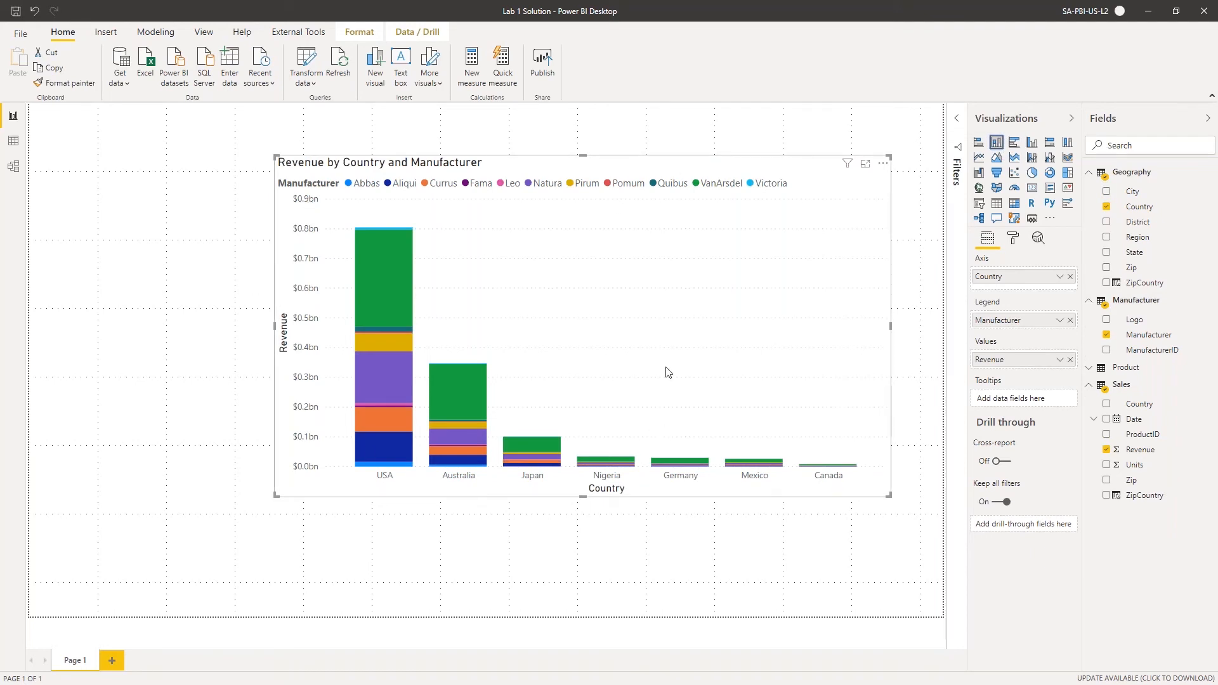
{"action": "left_click", "coordinate": [1032, 143]}
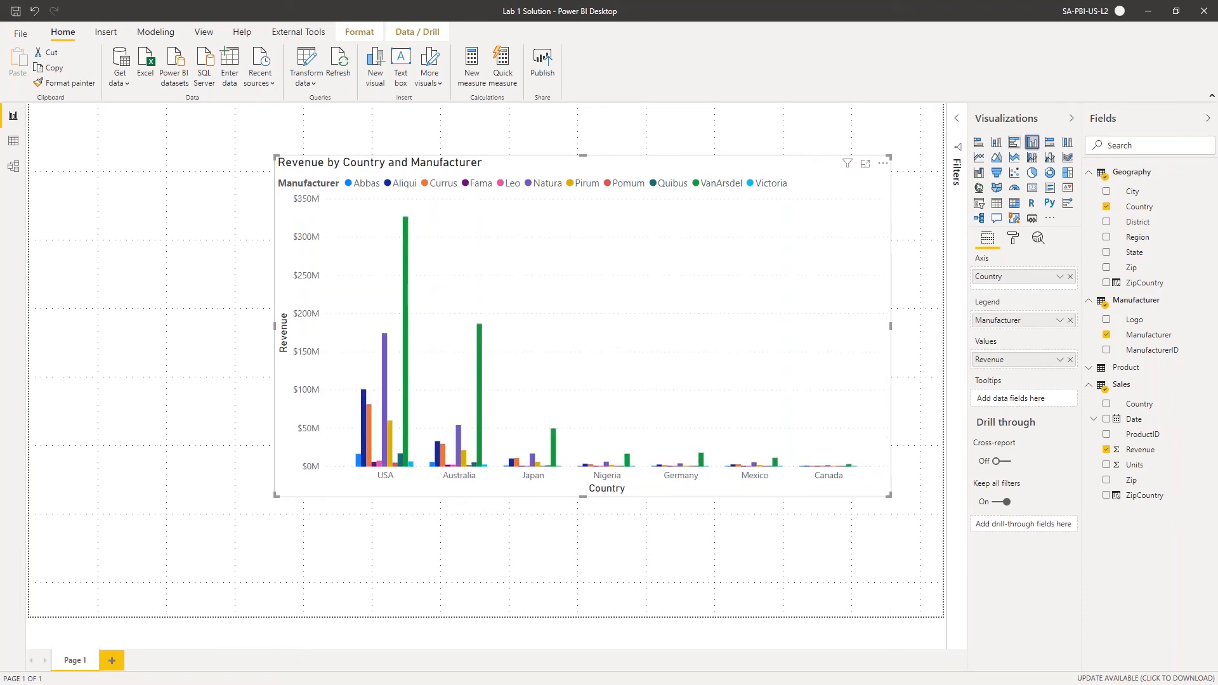
{"action": "left_click", "coordinate": [1015, 142]}
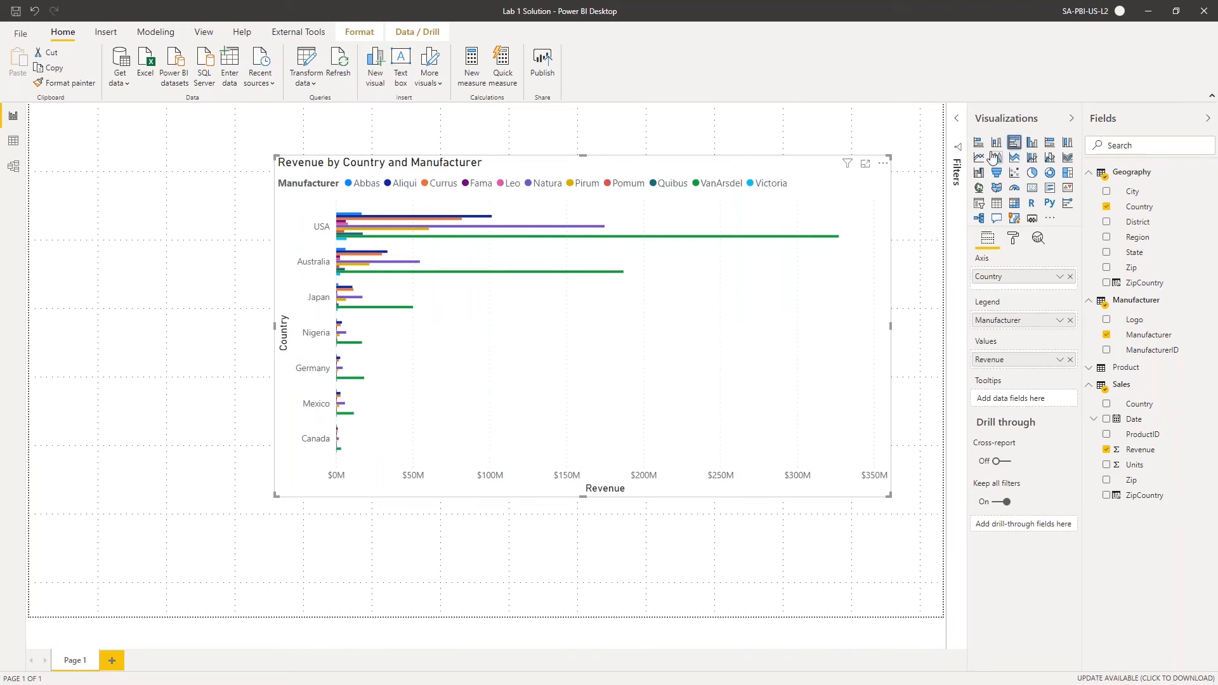
{"action": "left_click", "coordinate": [997, 144]}
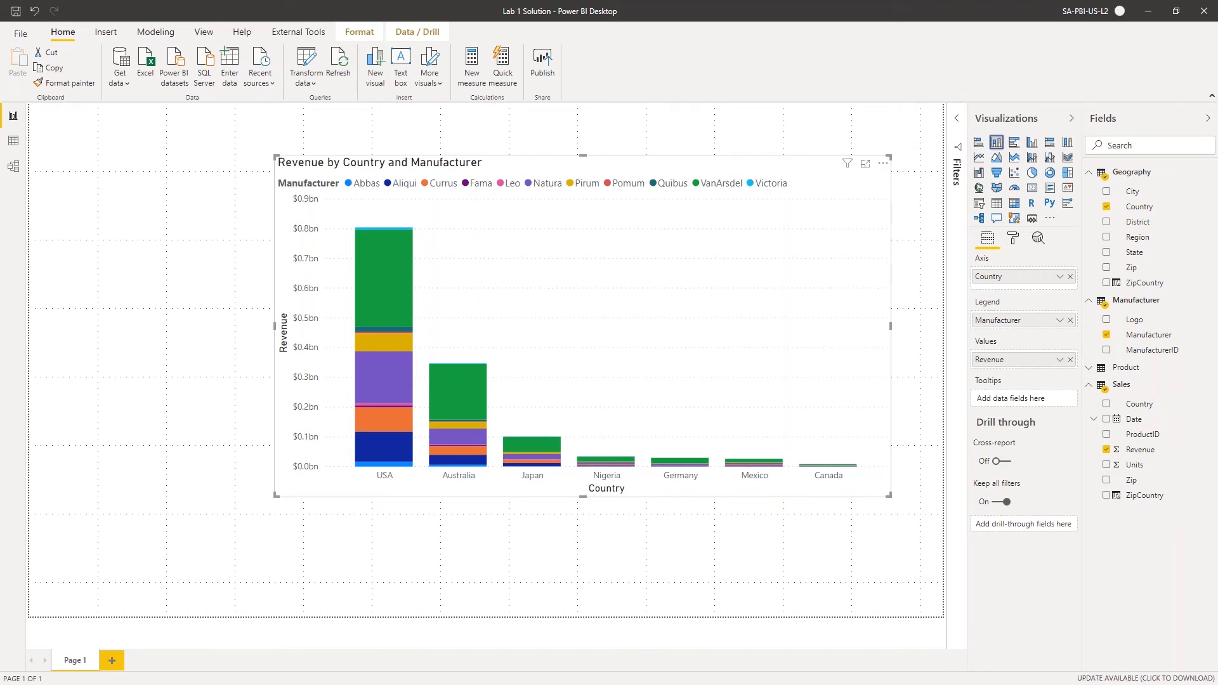
Apply a Top N filter on Manufacturer that limits the revenue chart to the top 5 by Revenue
{"action": "left_click", "coordinate": [958, 122]}
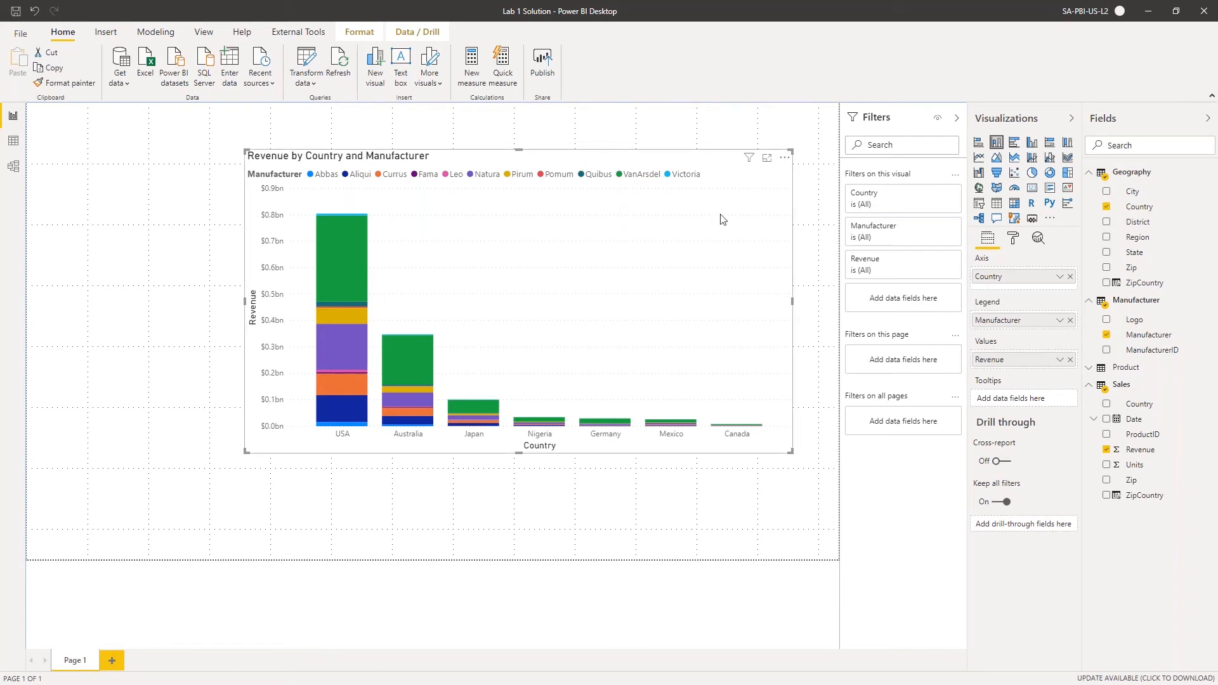
{"action": "left_click", "coordinate": [937, 229]}
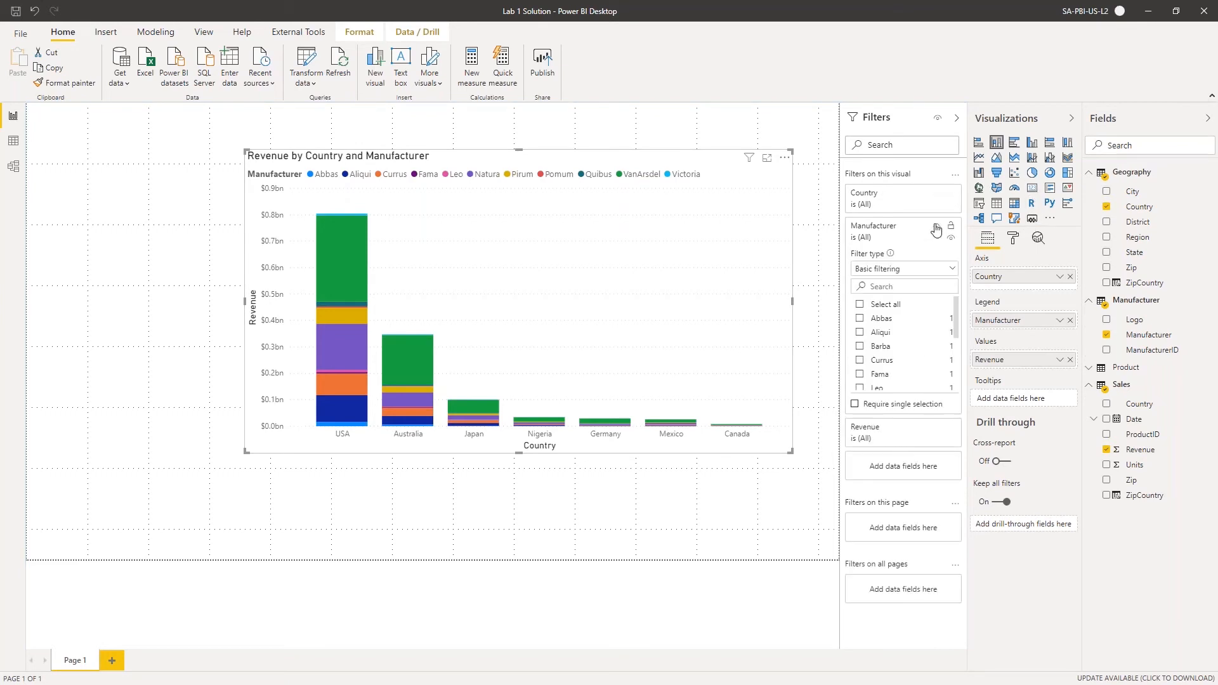
{"action": "scroll", "coordinate": [906, 336], "scroll_direction": "down", "scroll_amount": 4}
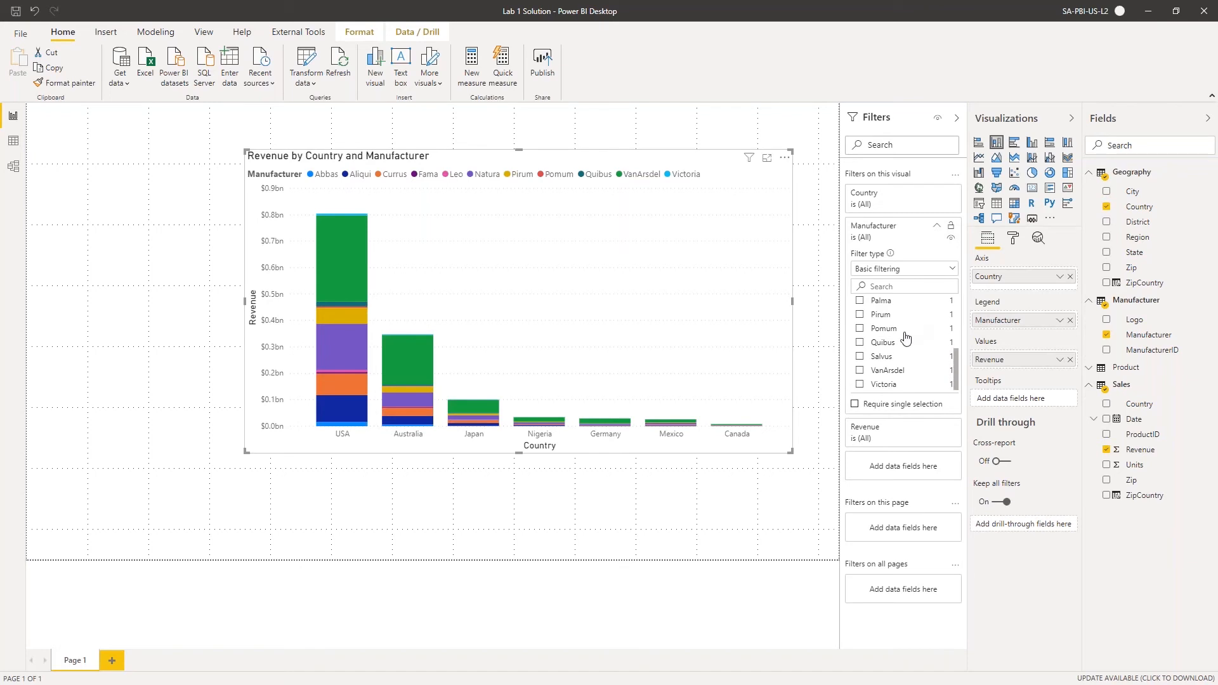
{"action": "scroll", "coordinate": [905, 341], "scroll_direction": "up", "scroll_amount": 3}
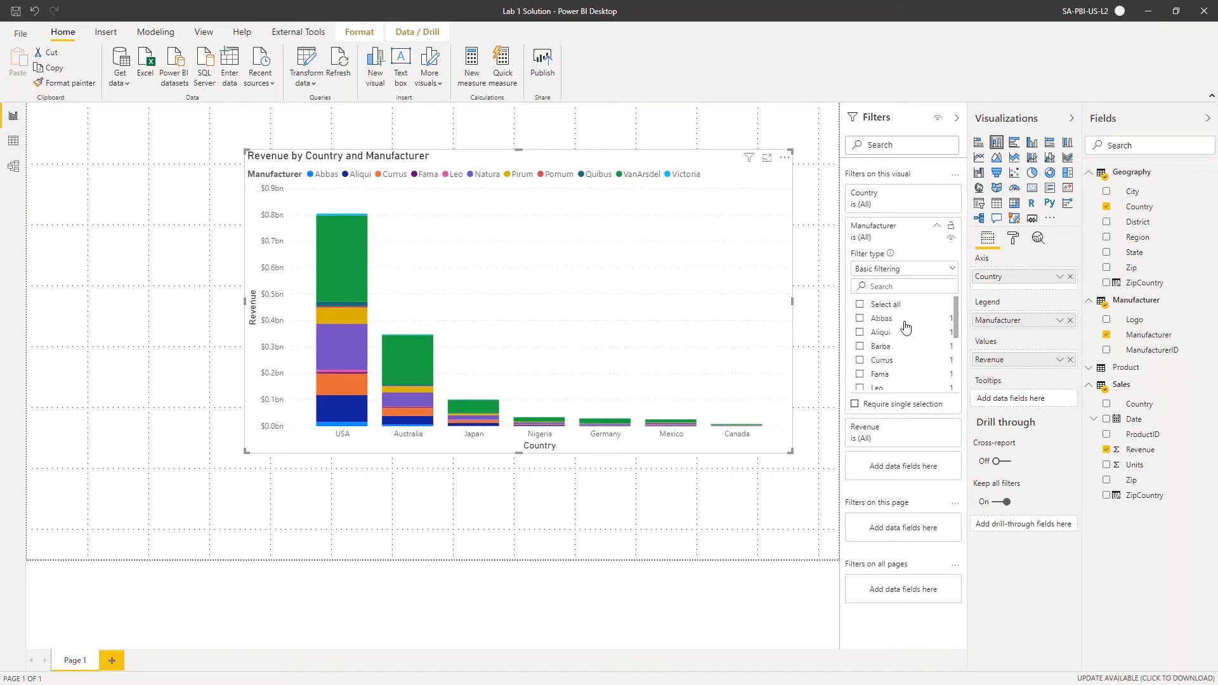
{"action": "left_click", "coordinate": [952, 270]}
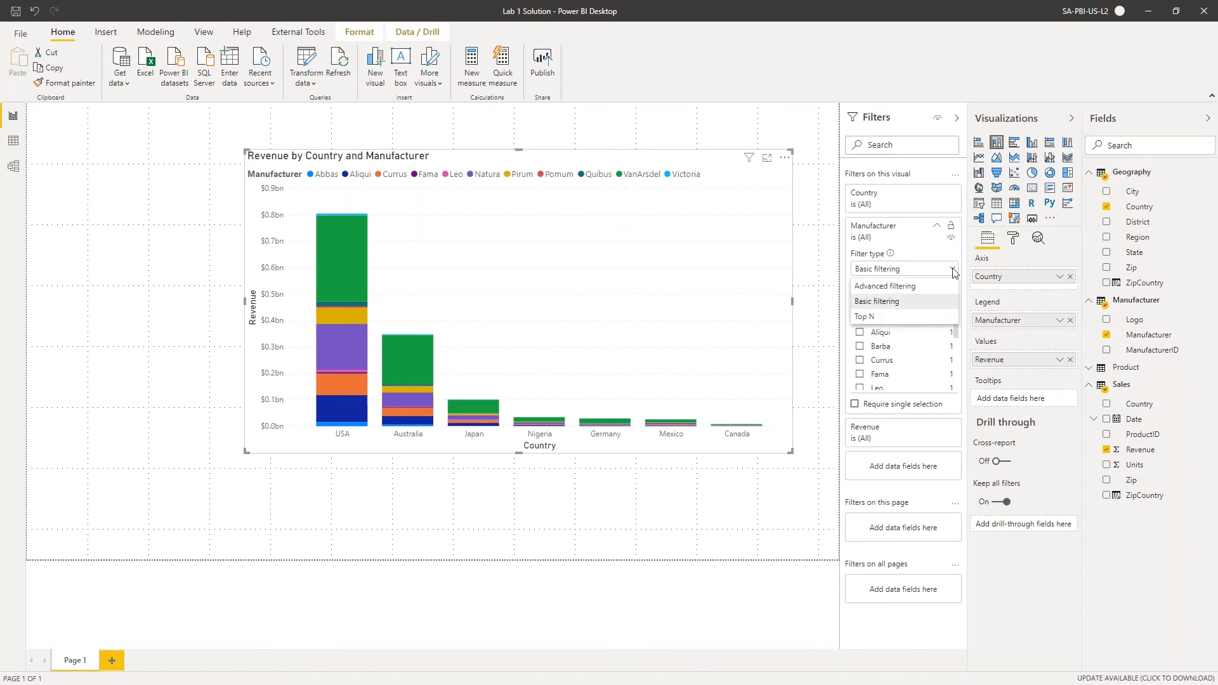
{"action": "left_click", "coordinate": [879, 317]}
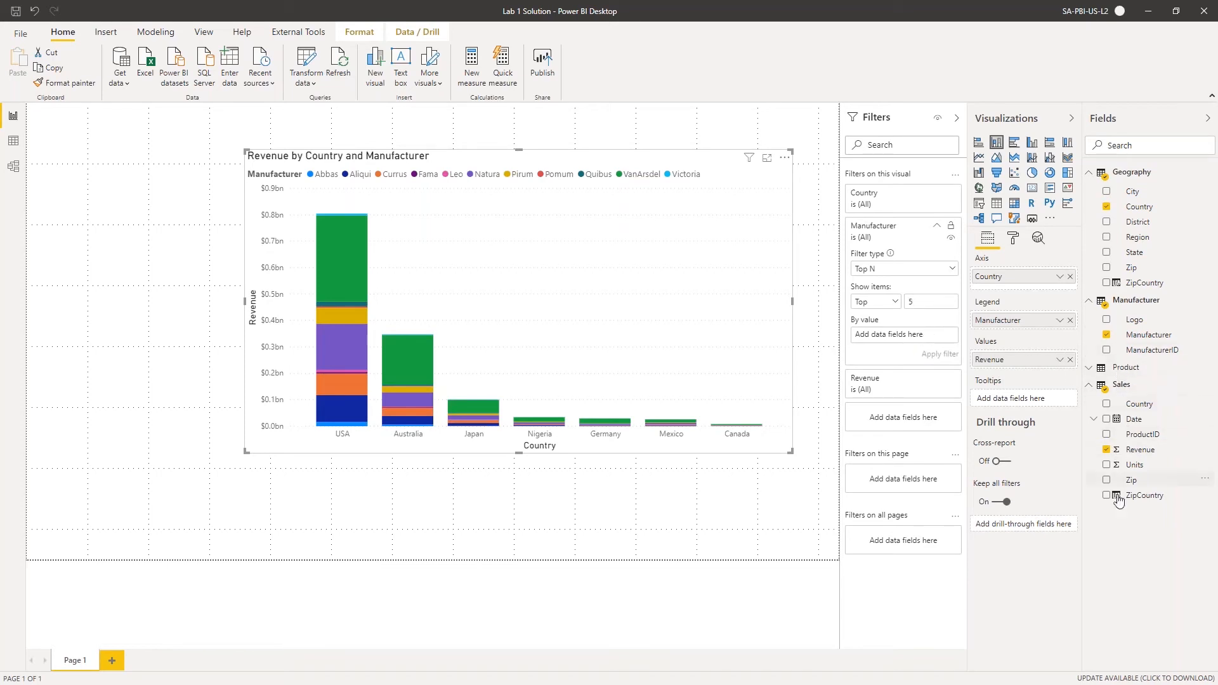
{"action": "left_click_drag", "start_coordinate": [1132, 451], "coordinate": [890, 338]}
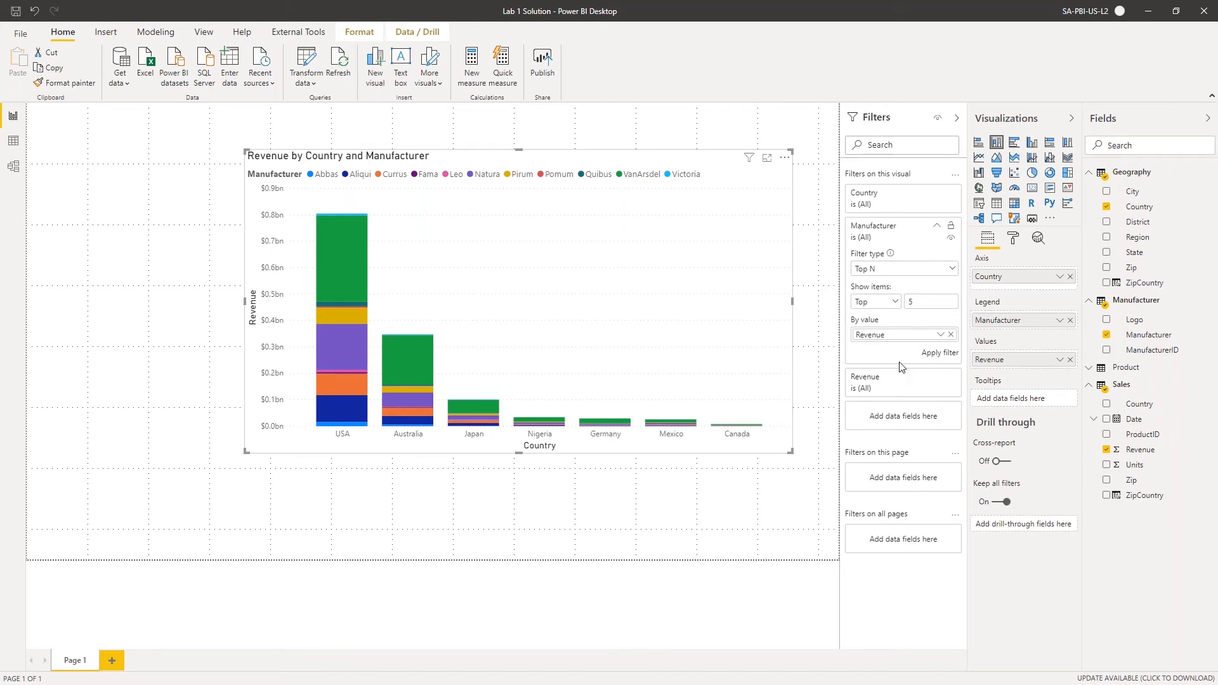
{"action": "left_click", "coordinate": [945, 354]}
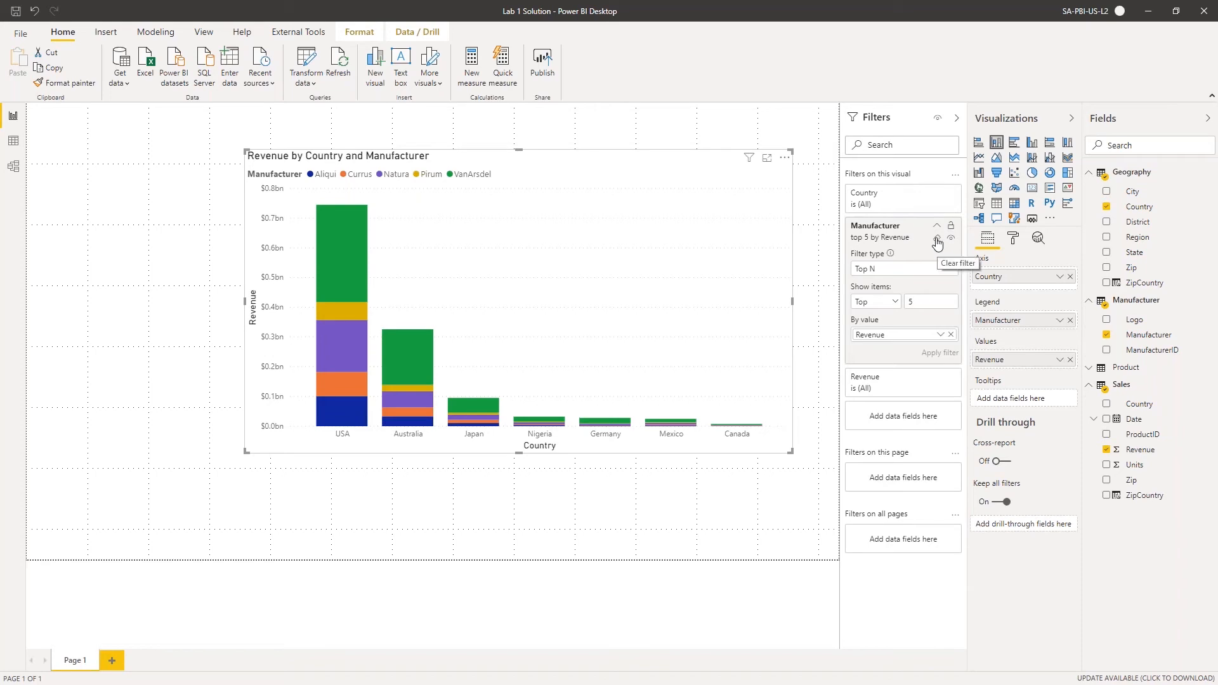
Clear the Manufacturer filter and change the revenue chart back to a clustered column chart
{"action": "left_click", "coordinate": [938, 243]}
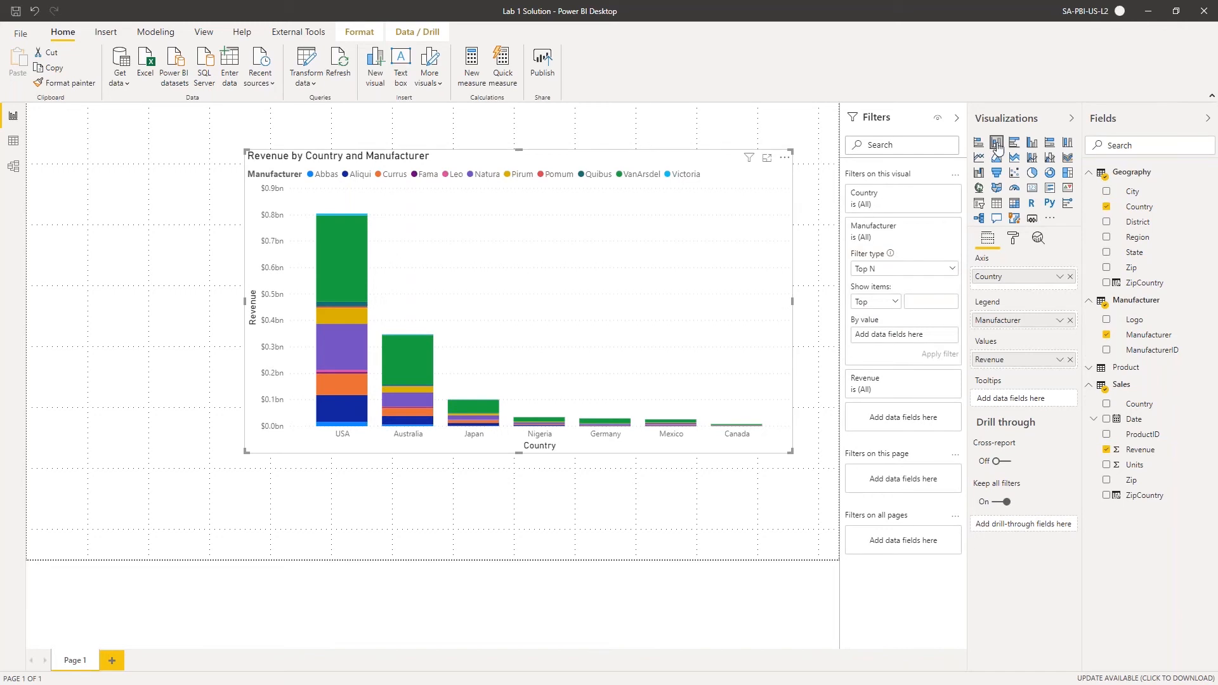
{"action": "left_click", "coordinate": [1031, 143]}
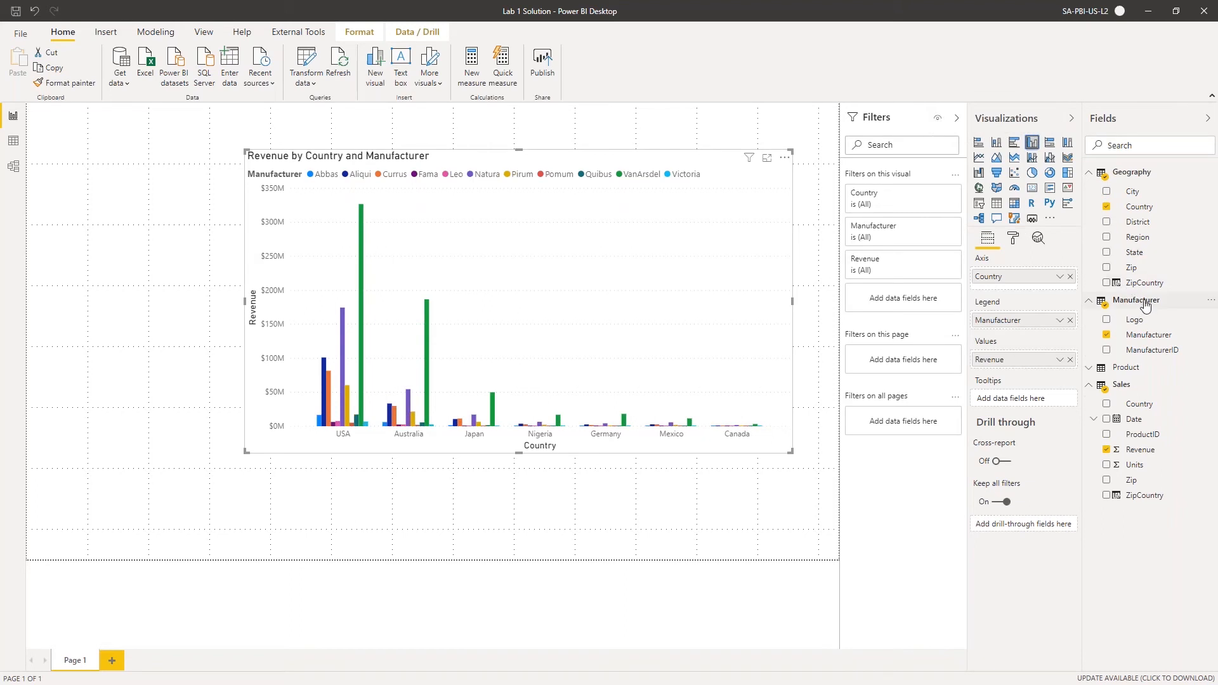
Start a new group on the Manufacturer field and combine Aliqui, Currus, Natura and Palma into a group named Top Competitors
{"action": "right_click", "coordinate": [1178, 342]}
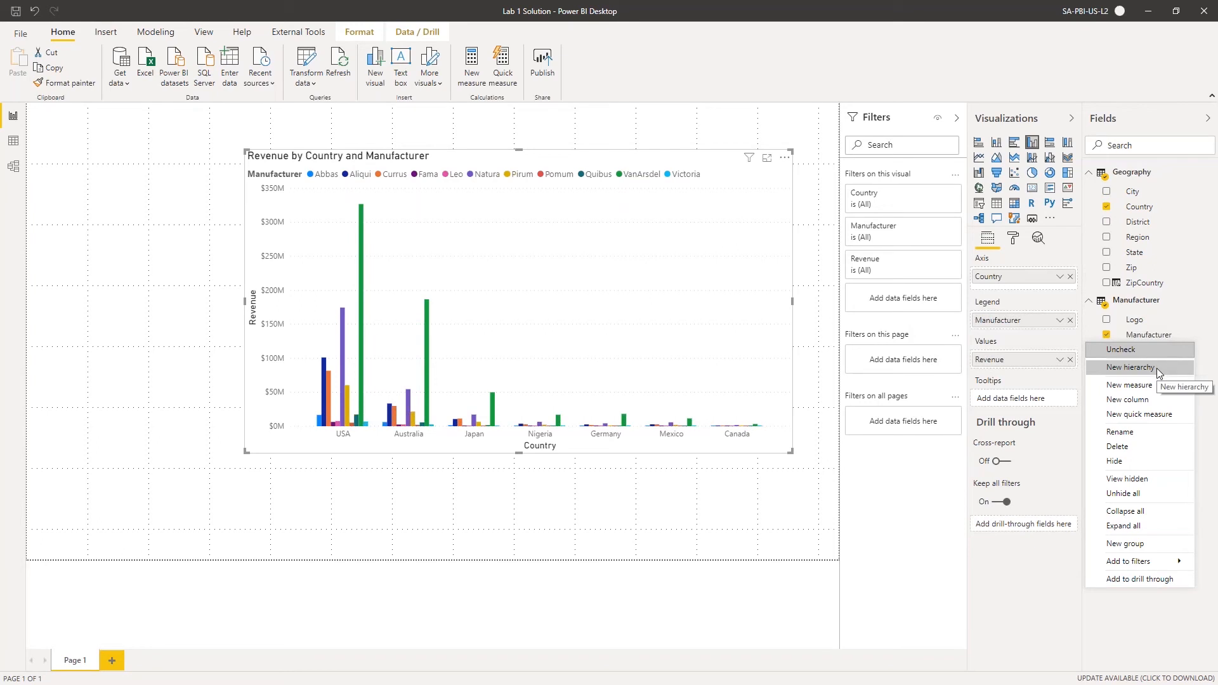
{"action": "left_click", "coordinate": [1133, 544]}
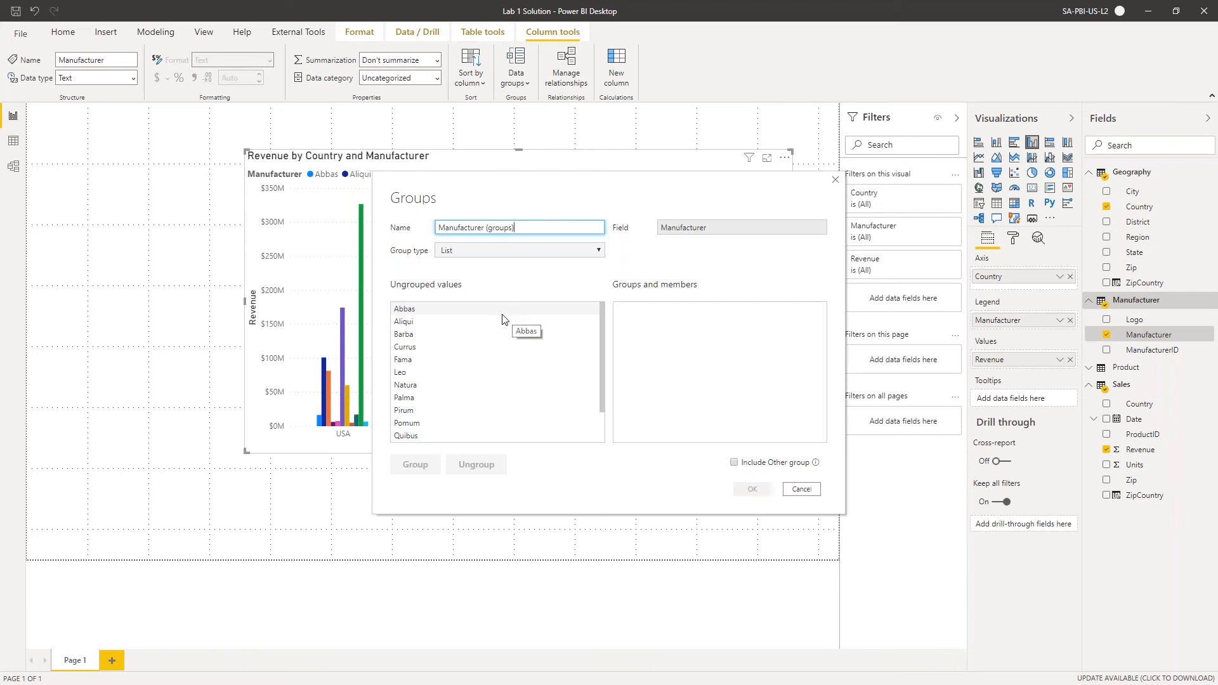
{"action": "left_click", "coordinate": [430, 321]}
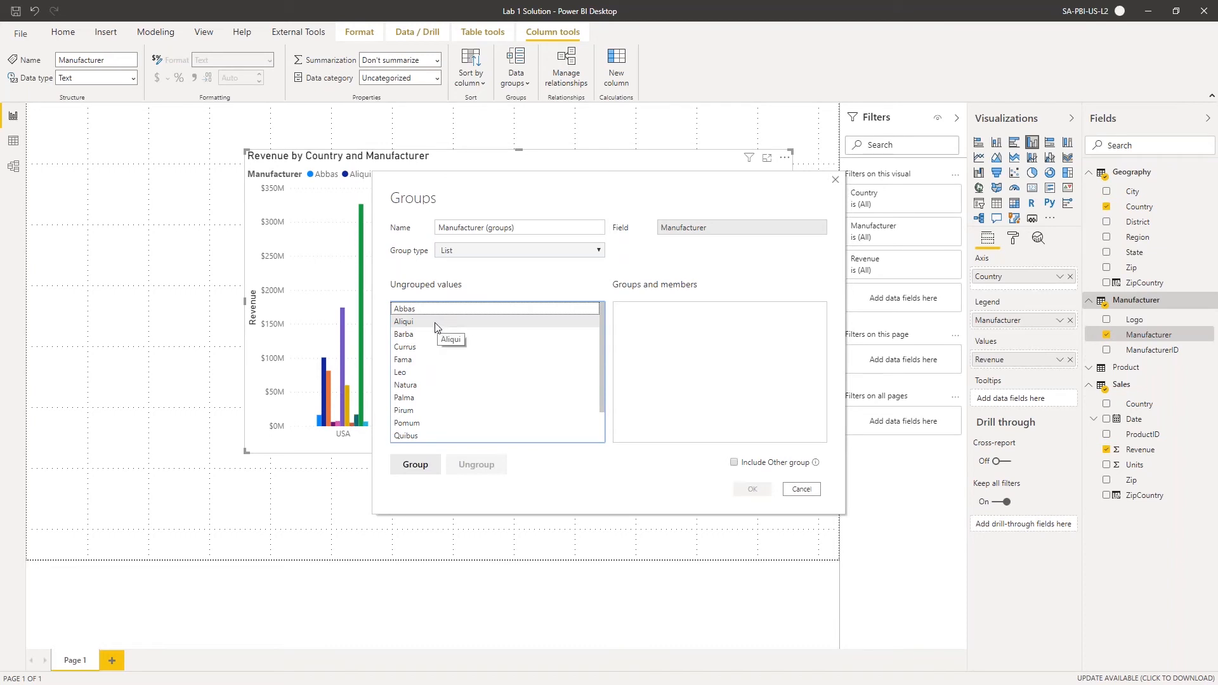
{"action": "left_click", "coordinate": [431, 321]}
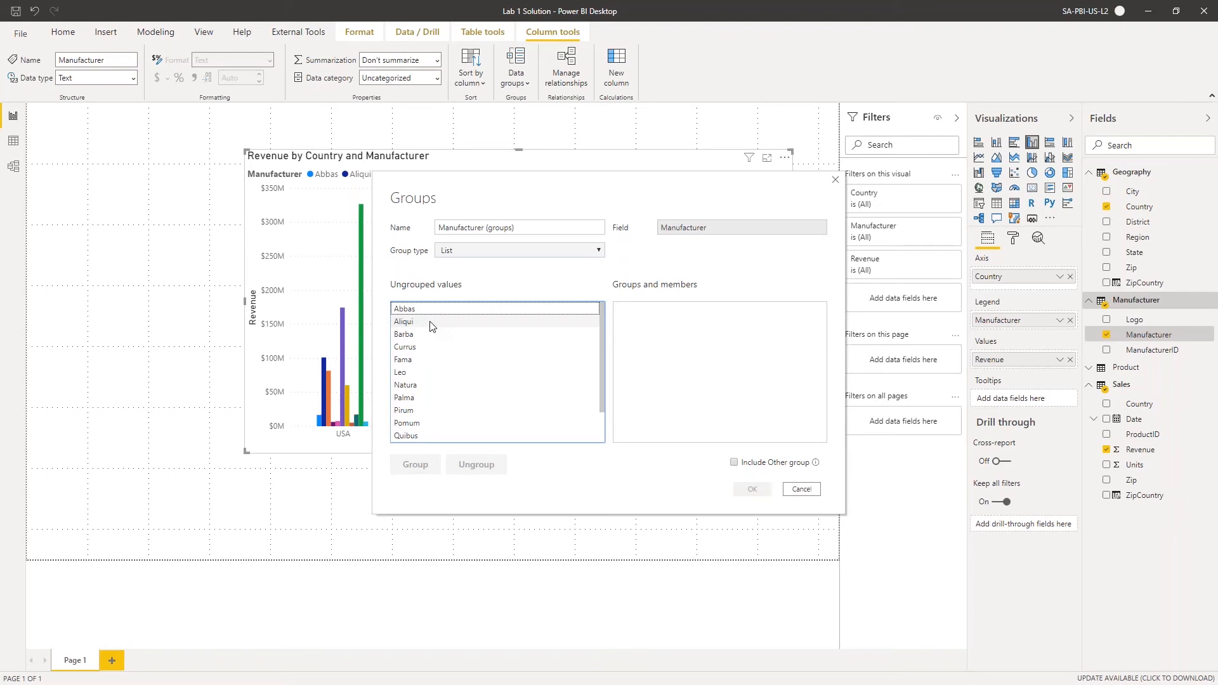
{"action": "left_click", "coordinate": [425, 350]}
{"action": "left_click", "coordinate": [436, 324], "text": "ctrl"}
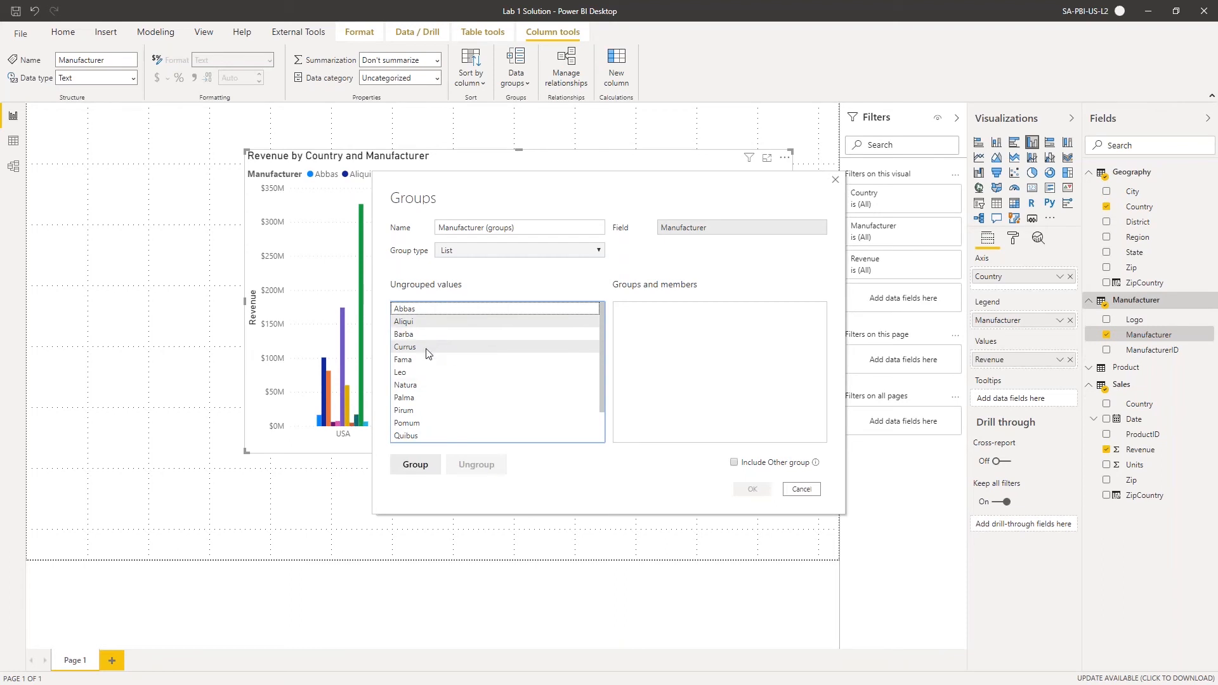
{"action": "left_click", "coordinate": [424, 387], "text": "ctrl"}
{"action": "left_click", "coordinate": [423, 398], "text": "ctrl"}
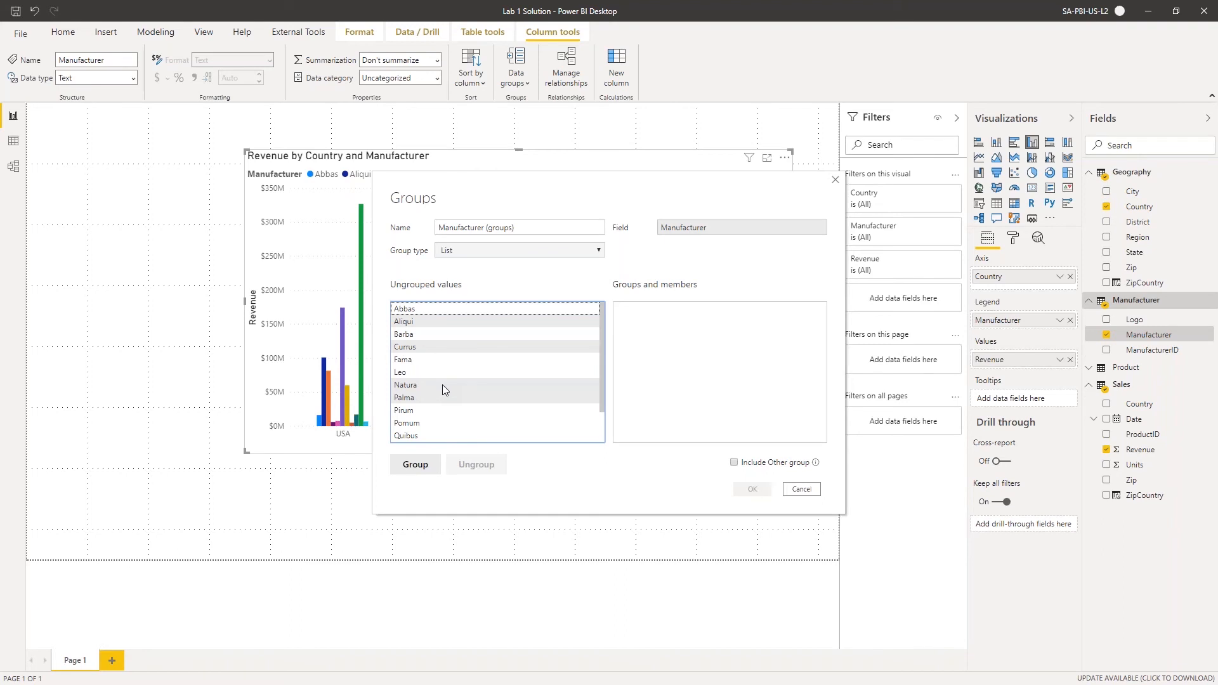
{"action": "left_click", "coordinate": [425, 469]}
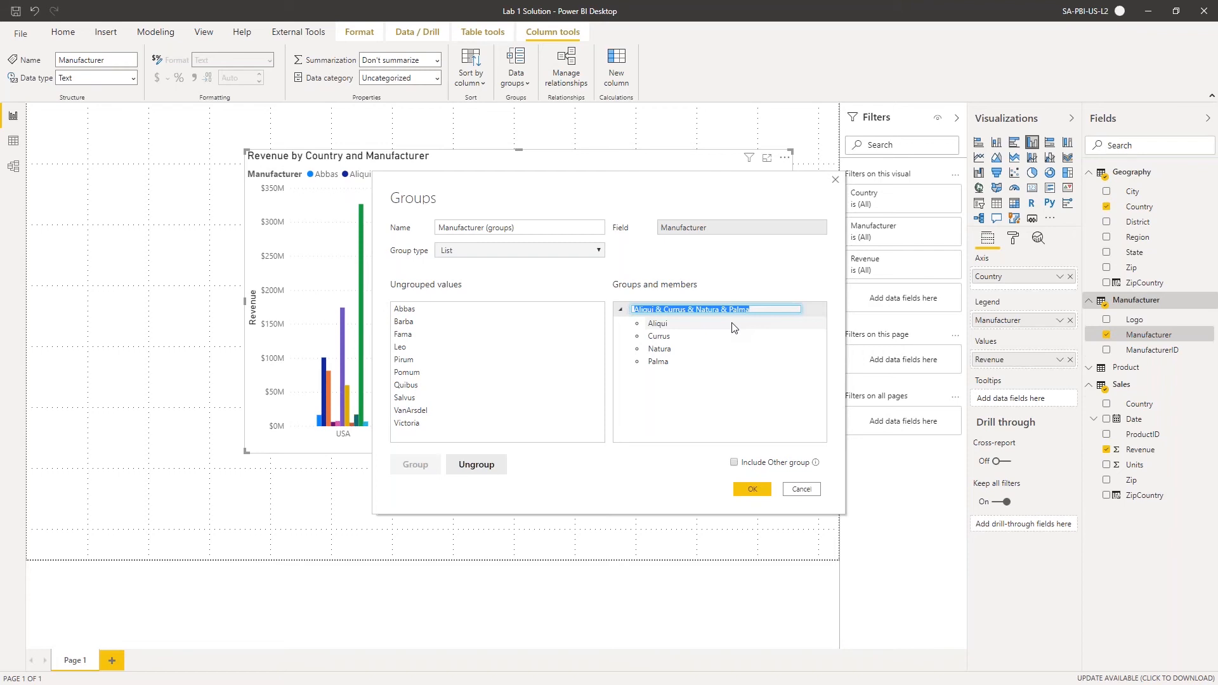
{"action": "type", "text": "Top Competitors"}
{"action": "key", "text": "Return"}
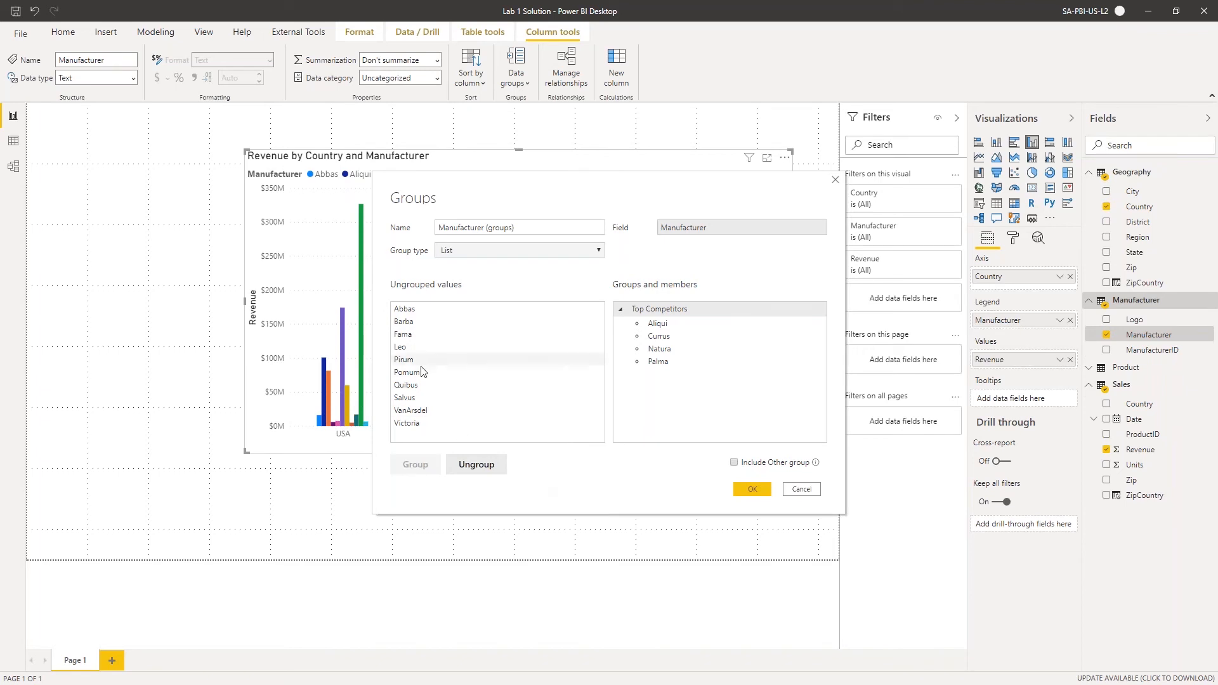
Put VanArsdel in its own group, include an Other group for the ungrouped manufacturers, and confirm the grouping
{"action": "left_click", "coordinate": [415, 411]}
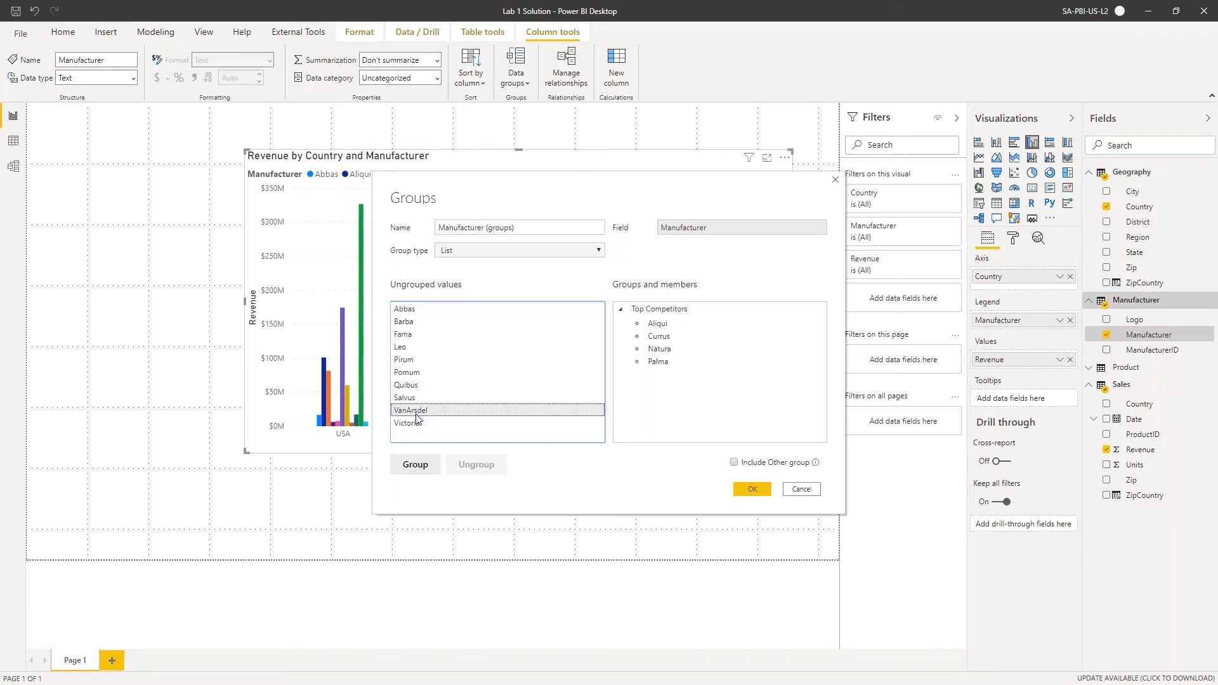
{"action": "left_click", "coordinate": [414, 465]}
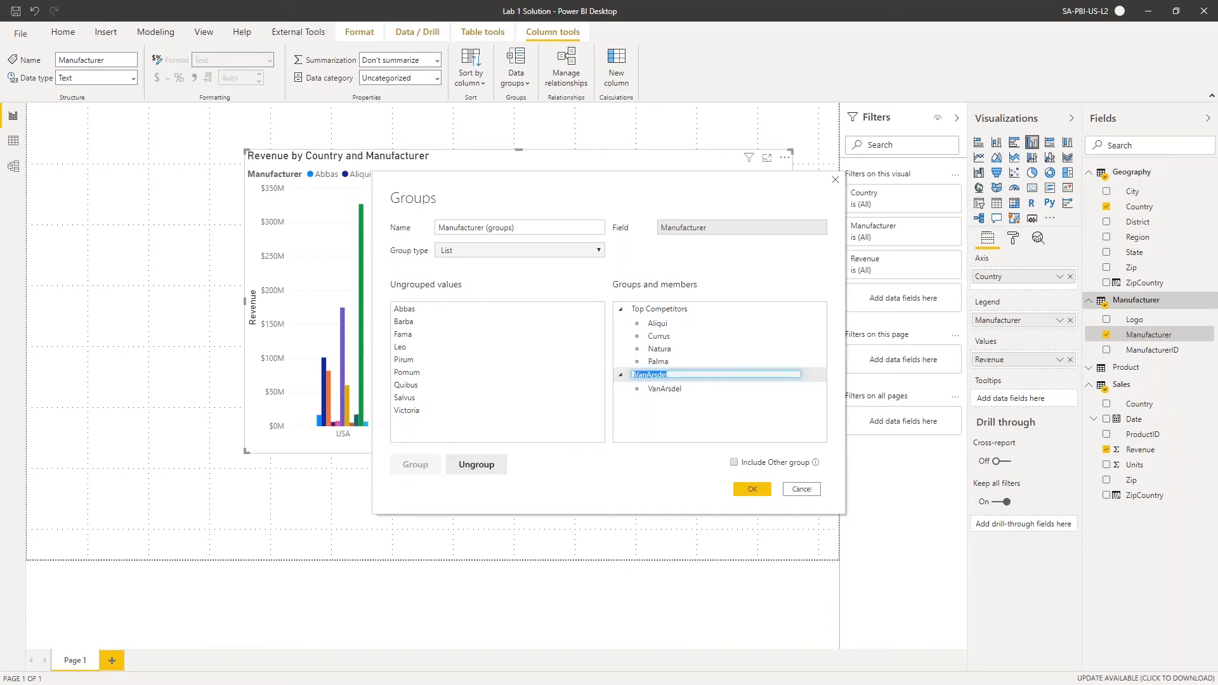
{"action": "double_click", "coordinate": [673, 375]}
{"action": "key", "text": "Return"}
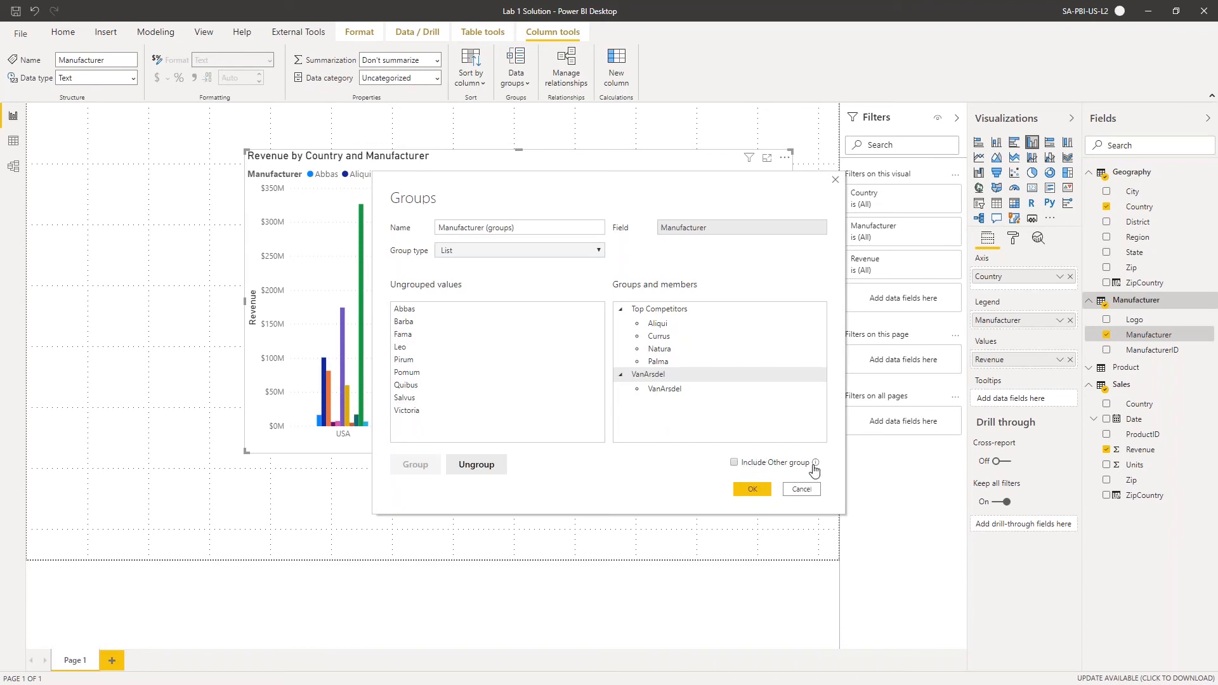
{"action": "left_click", "coordinate": [734, 462]}
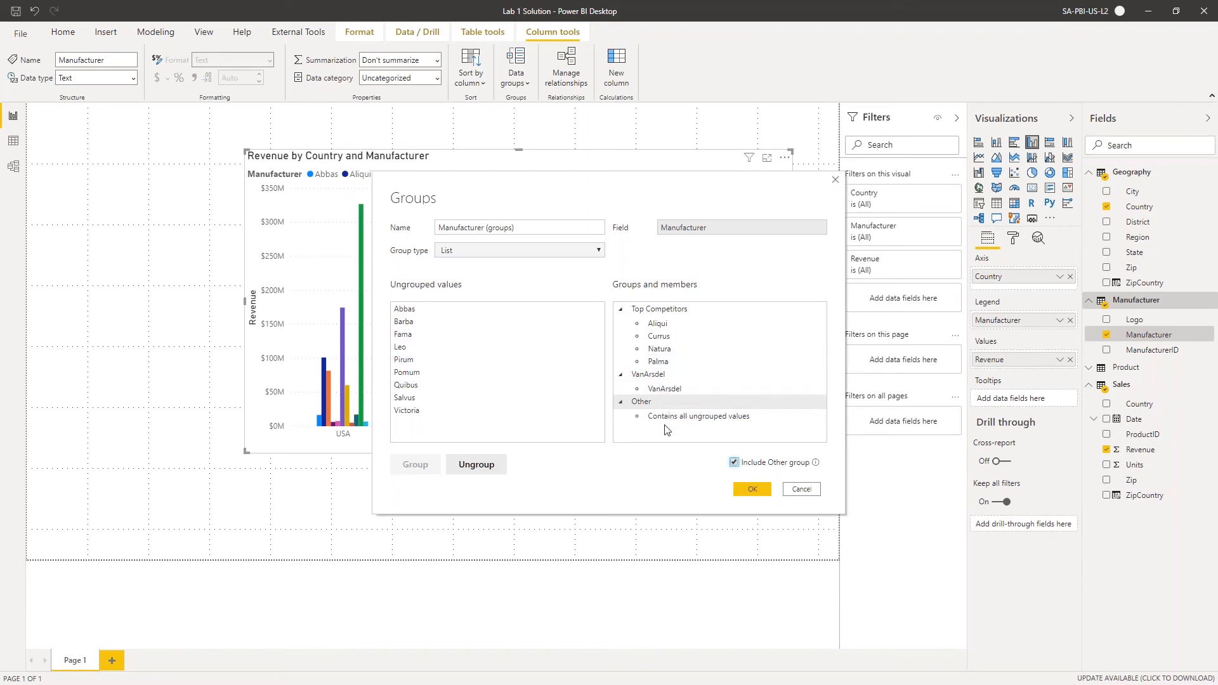
{"action": "left_click", "coordinate": [752, 489]}
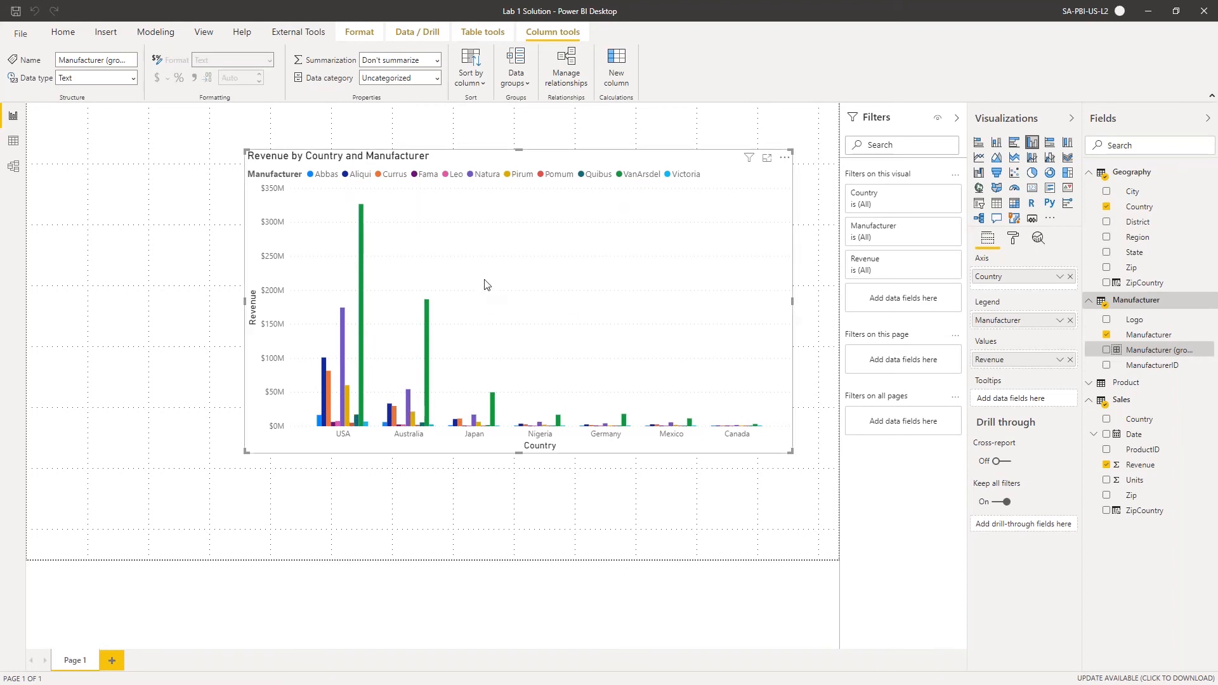
Replace Manufacturer with Manufacturer (groups) as the legend of the Revenue by Country chart and inspect the grouped columns
{"action": "left_click", "coordinate": [130, 281]}
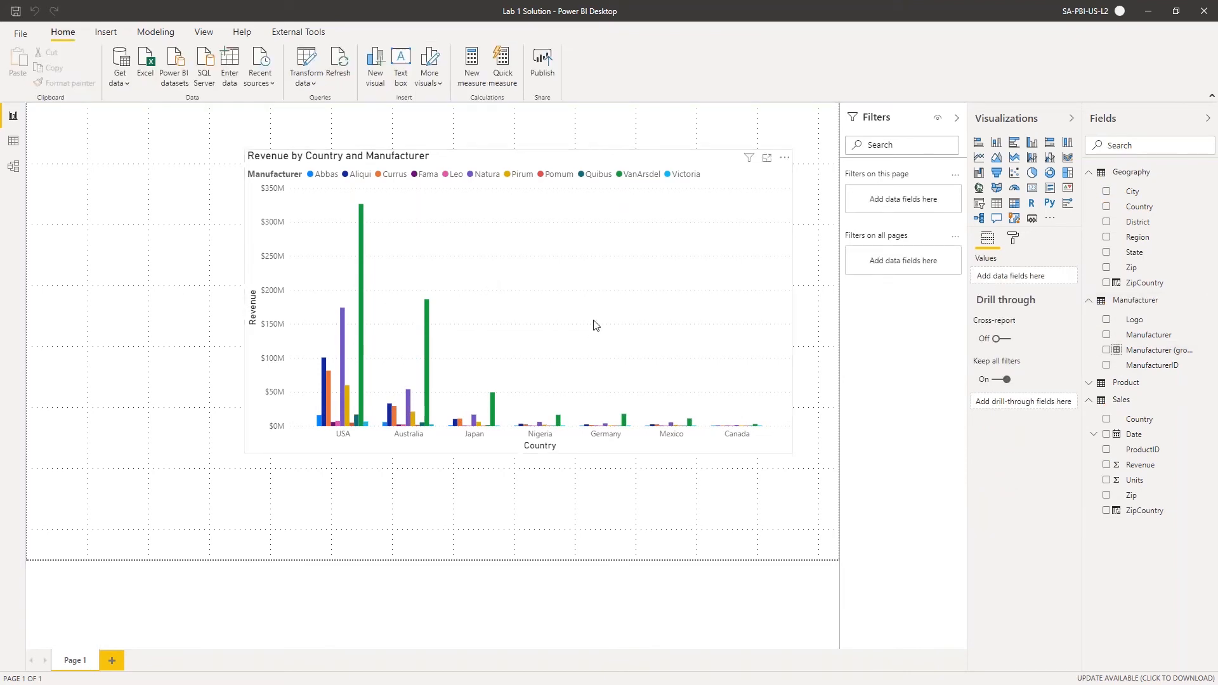
{"action": "left_click", "coordinate": [596, 324]}
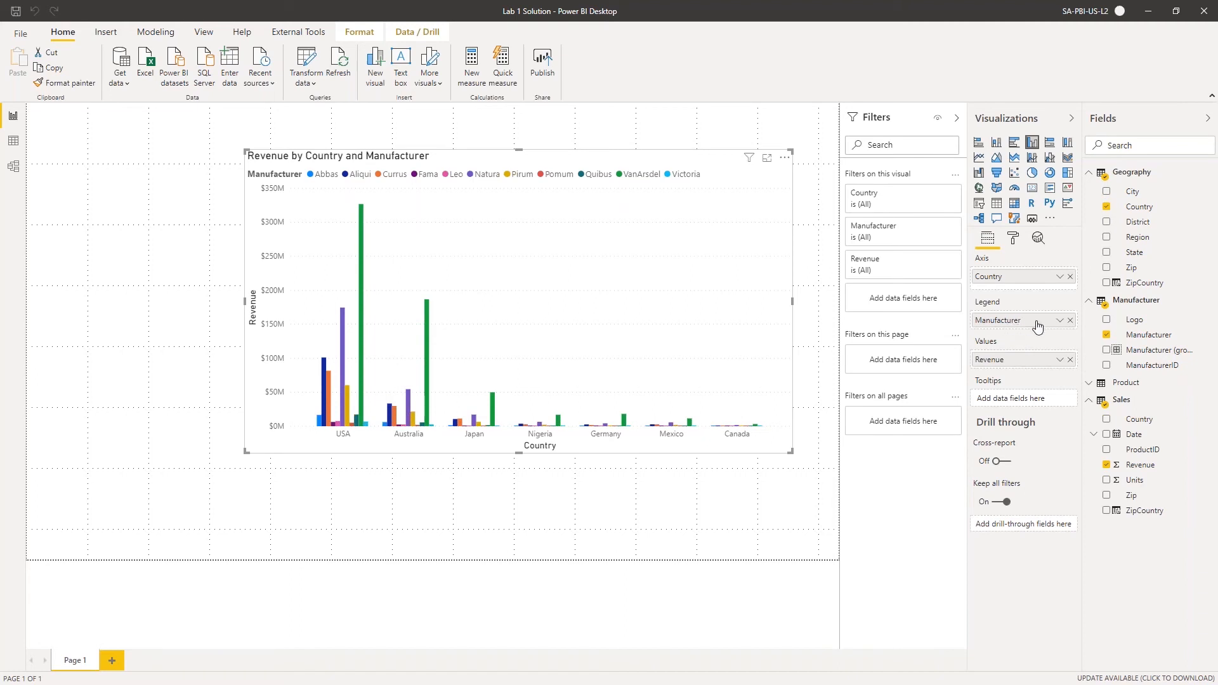
{"action": "left_click", "coordinate": [1070, 321]}
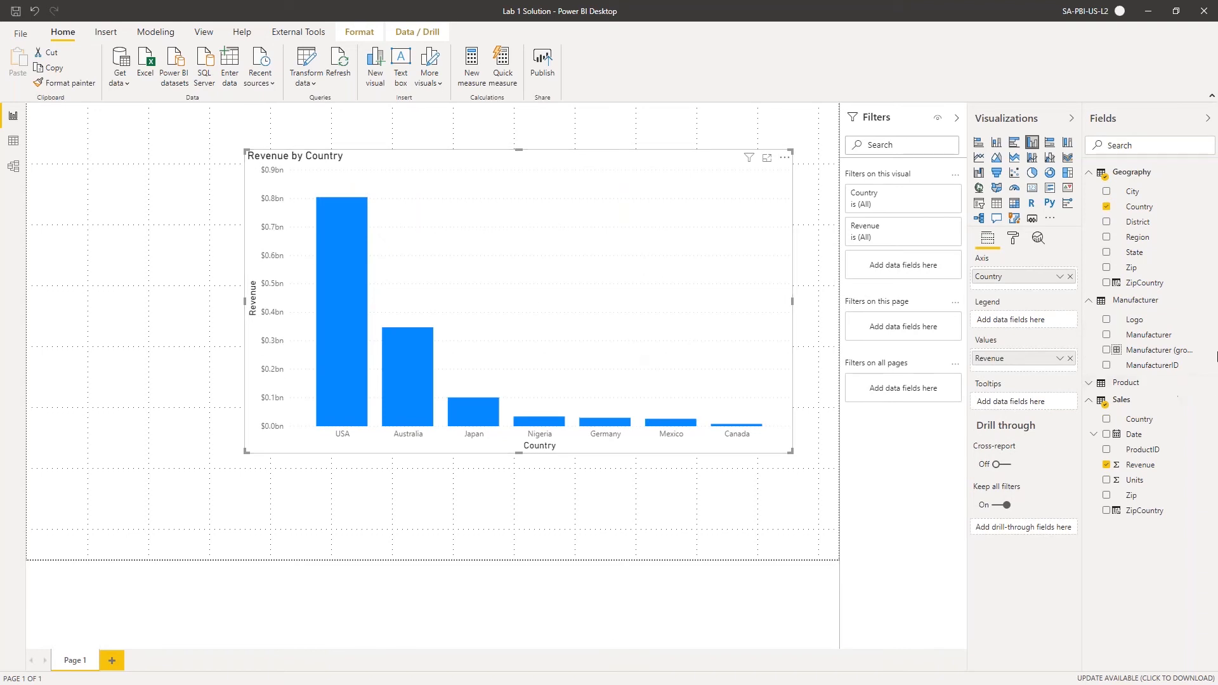
{"action": "left_click_drag", "start_coordinate": [1149, 352], "coordinate": [1029, 327]}
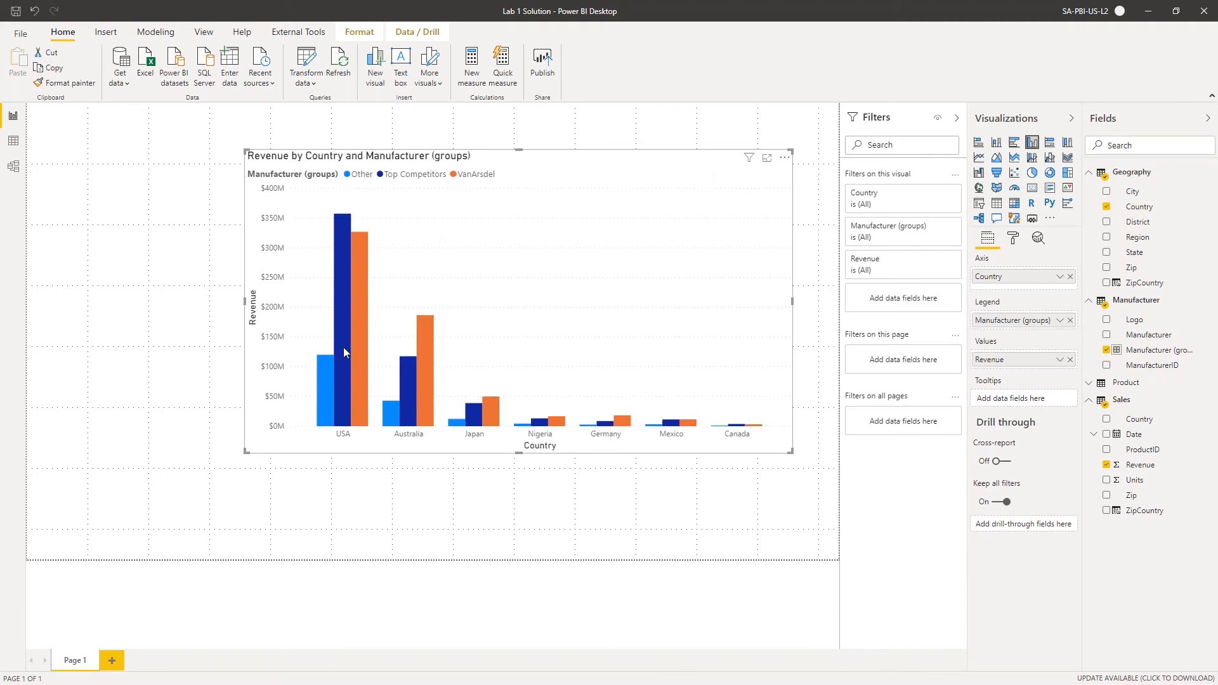
{"action": "mouse_move", "coordinate": [319, 382]}
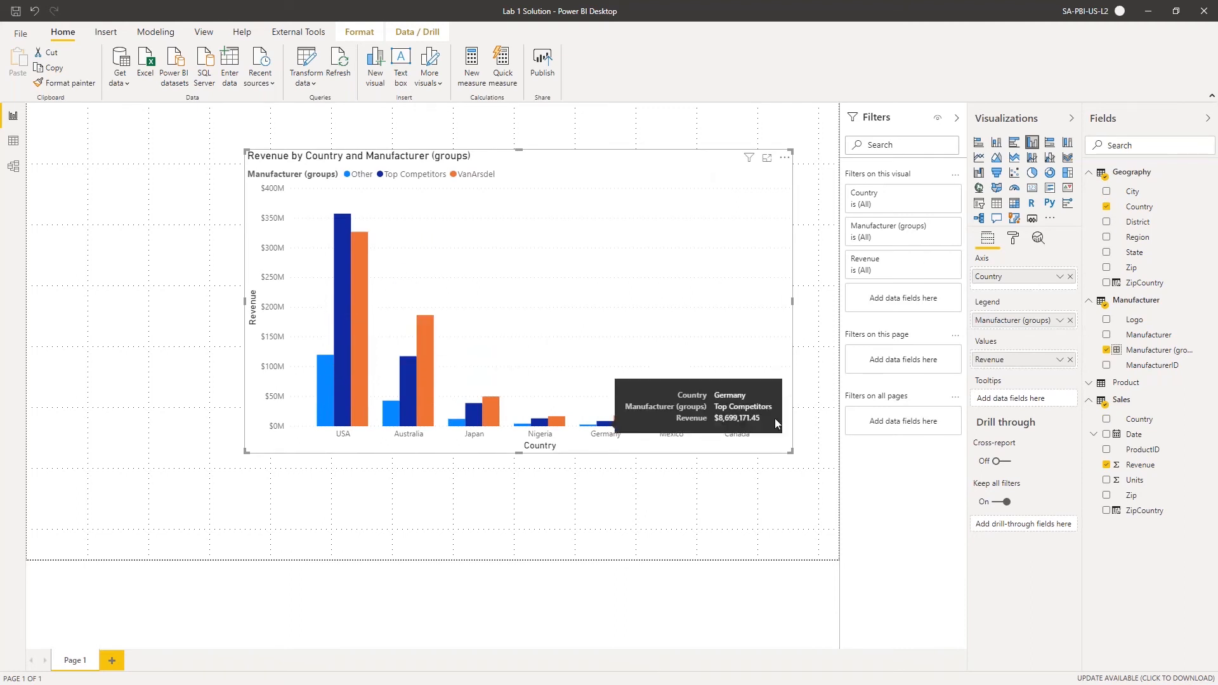
{"action": "mouse_move", "coordinate": [356, 368]}
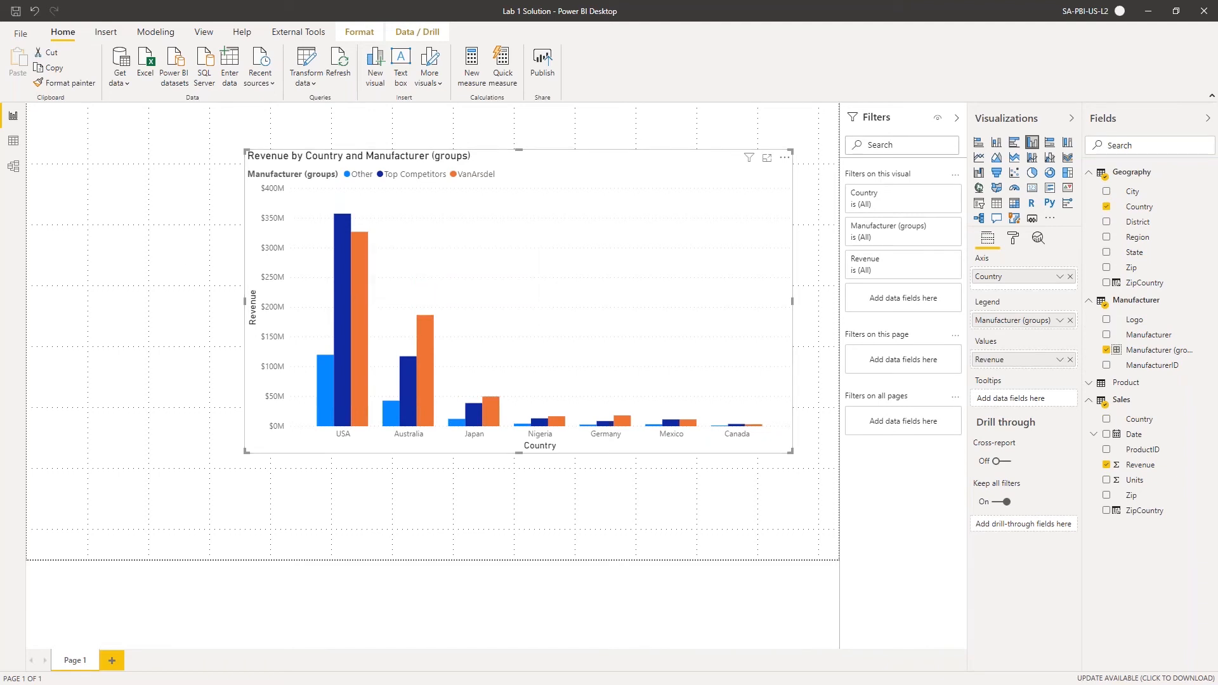
Show the grouped revenue chart's data as a table, inspect the figures by country and return to the report
{"action": "right_click", "coordinate": [347, 309]}
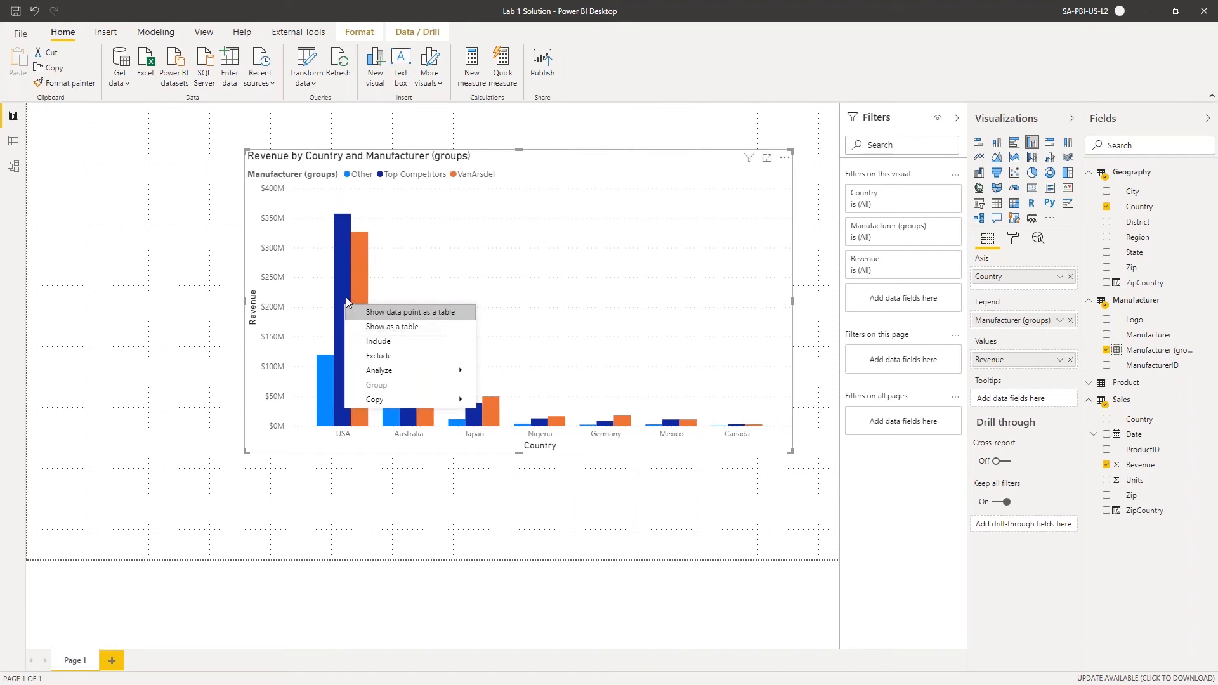
{"action": "mouse_move", "coordinate": [337, 277]}
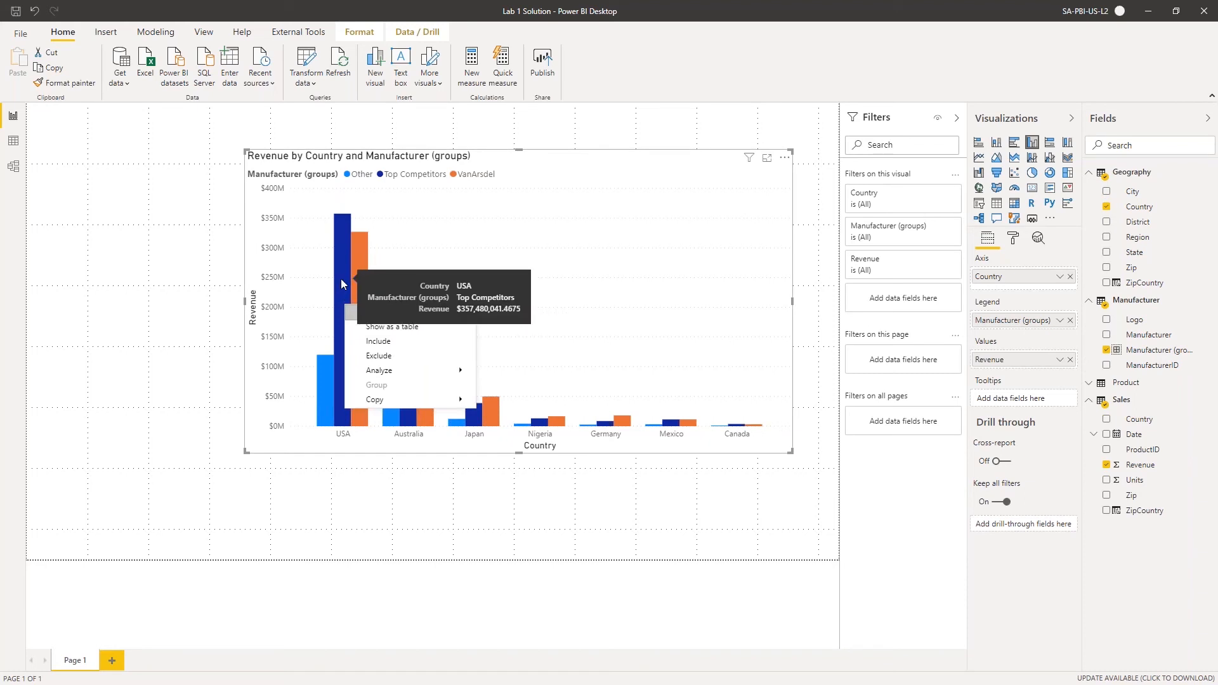
{"action": "left_click", "coordinate": [394, 326]}
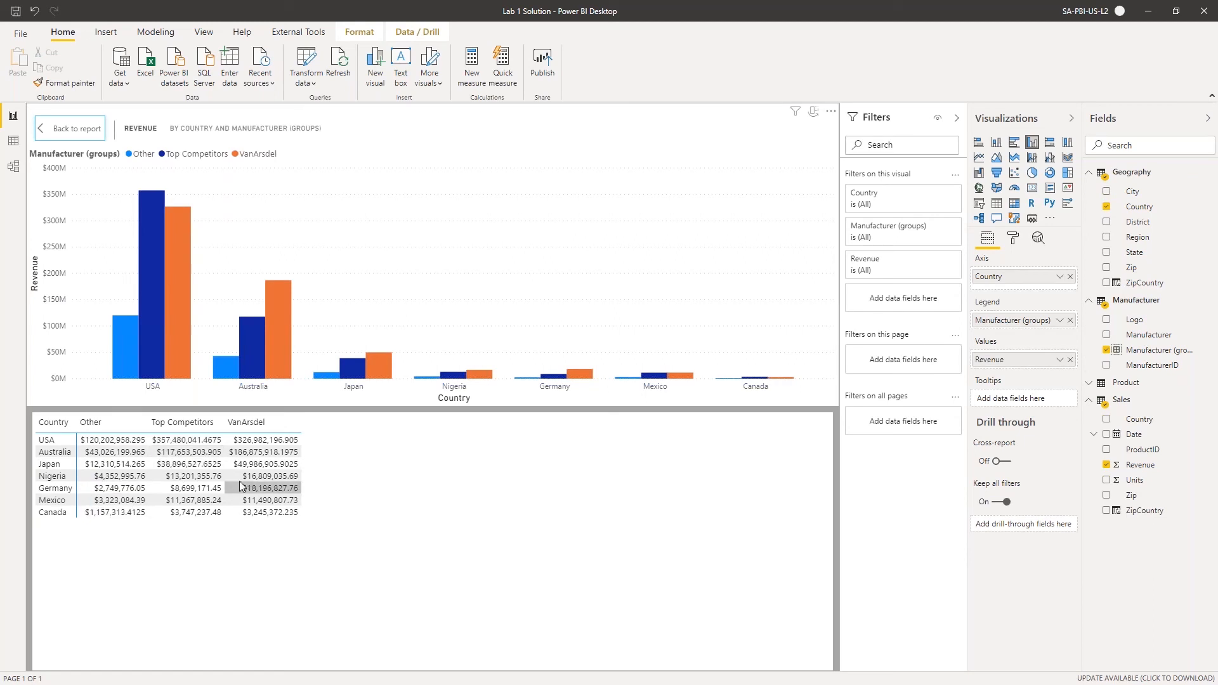
{"action": "mouse_move", "coordinate": [239, 481]}
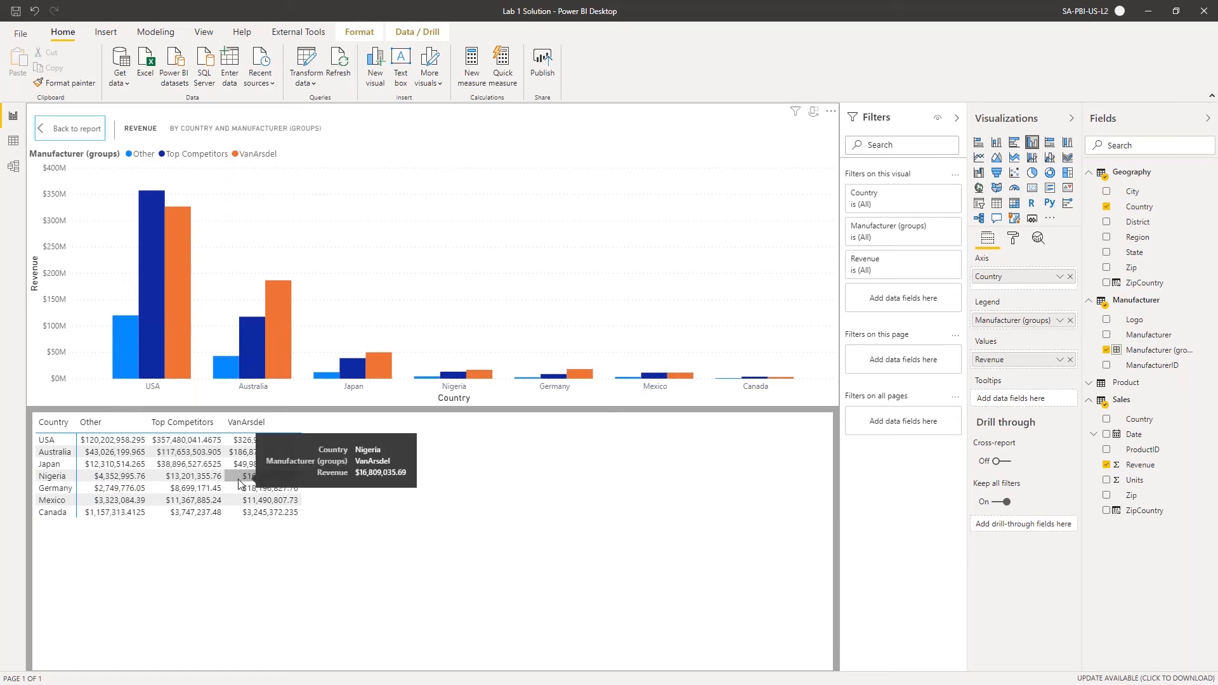
{"action": "left_click", "coordinate": [55, 135]}
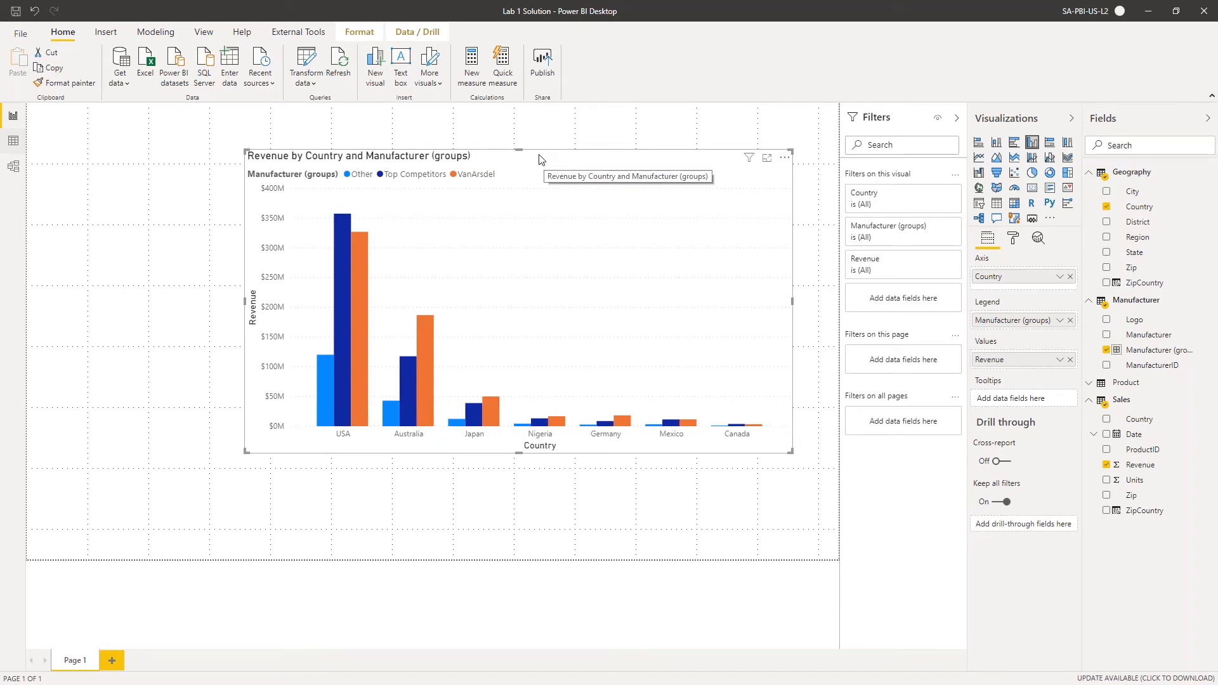
Show the revenue chart as a table again, compare chart and table in vertical layout, and return to the report
{"action": "right_click", "coordinate": [342, 333]}
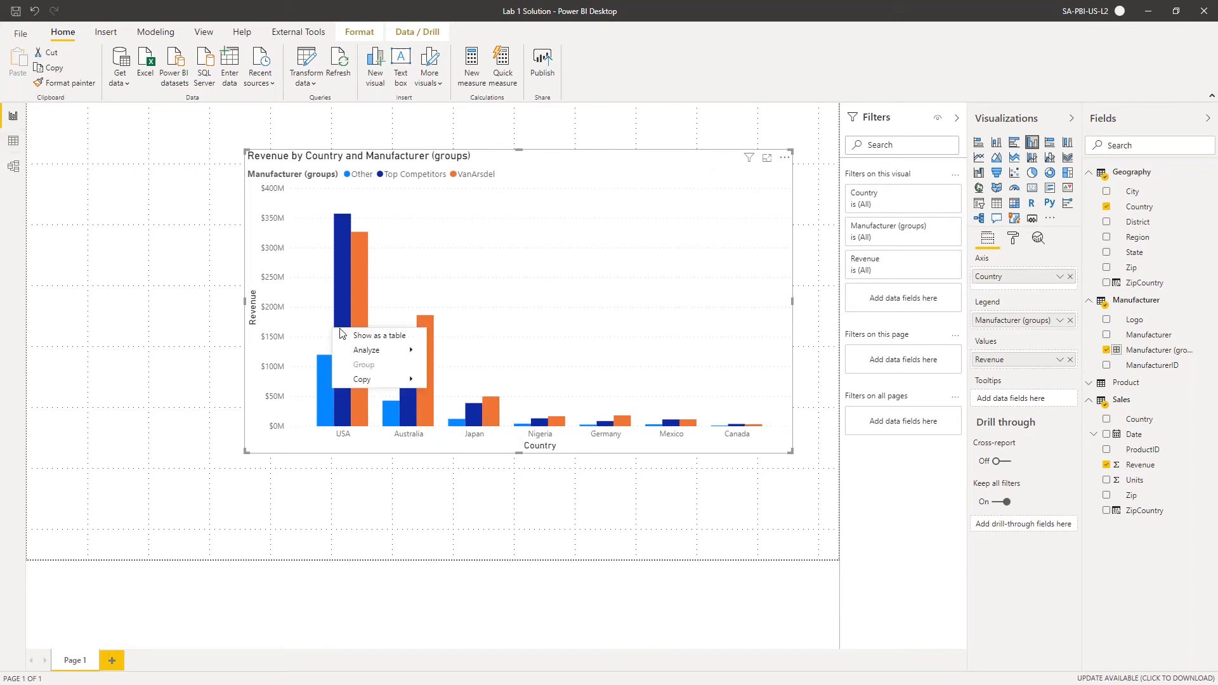
{"action": "right_click", "coordinate": [344, 295]}
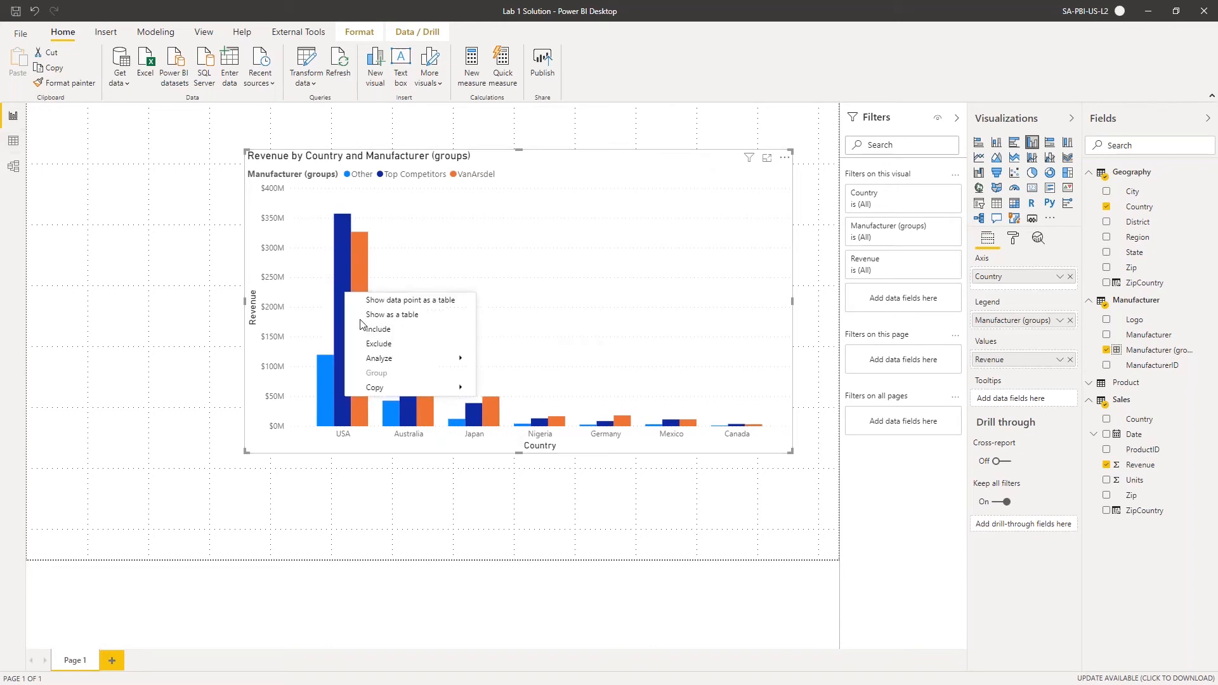
{"action": "left_click", "coordinate": [368, 315]}
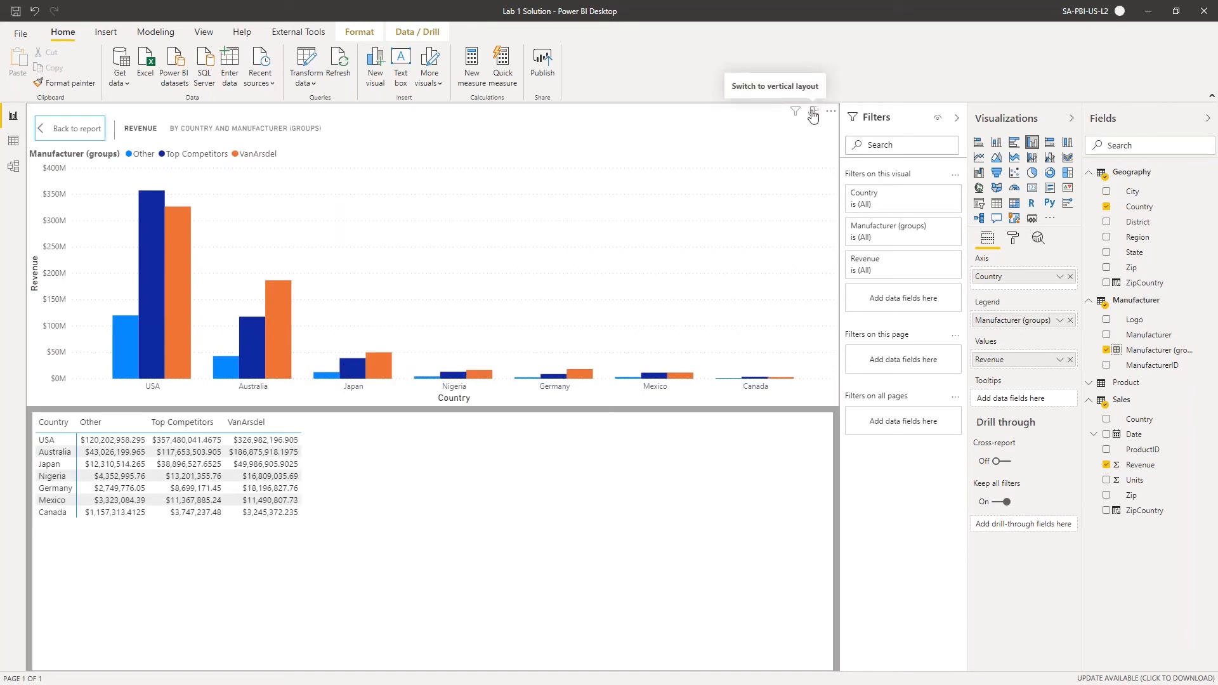
{"action": "left_click", "coordinate": [813, 114]}
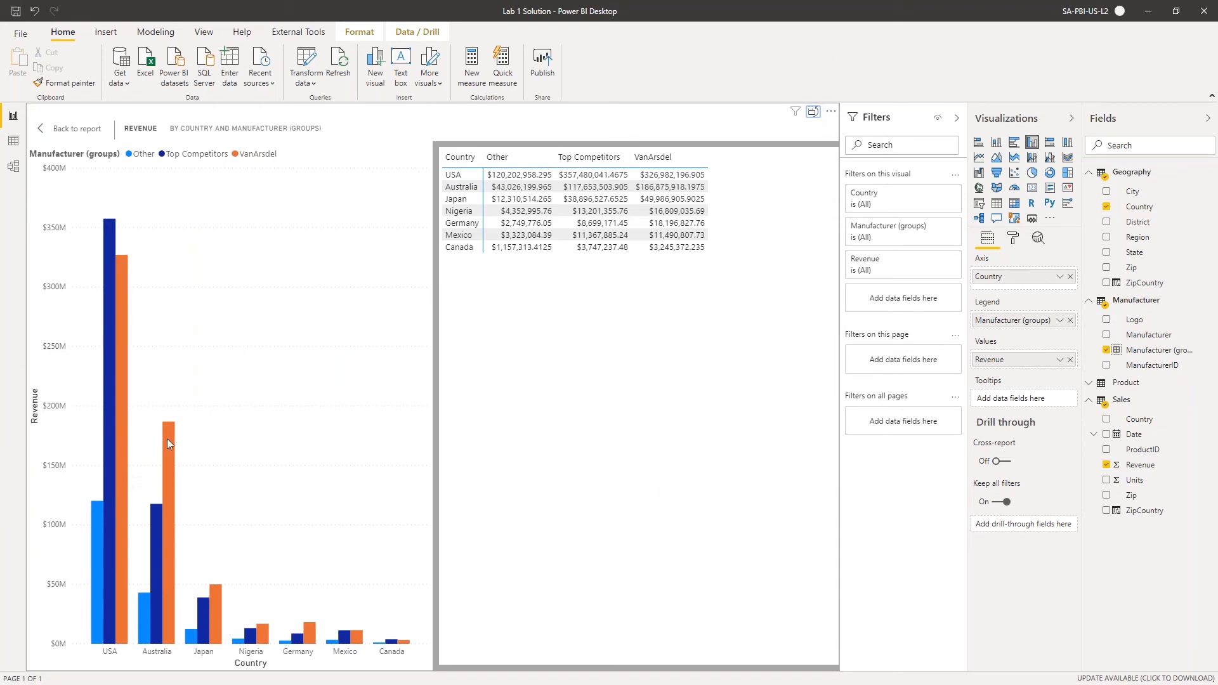
{"action": "mouse_move", "coordinate": [168, 439]}
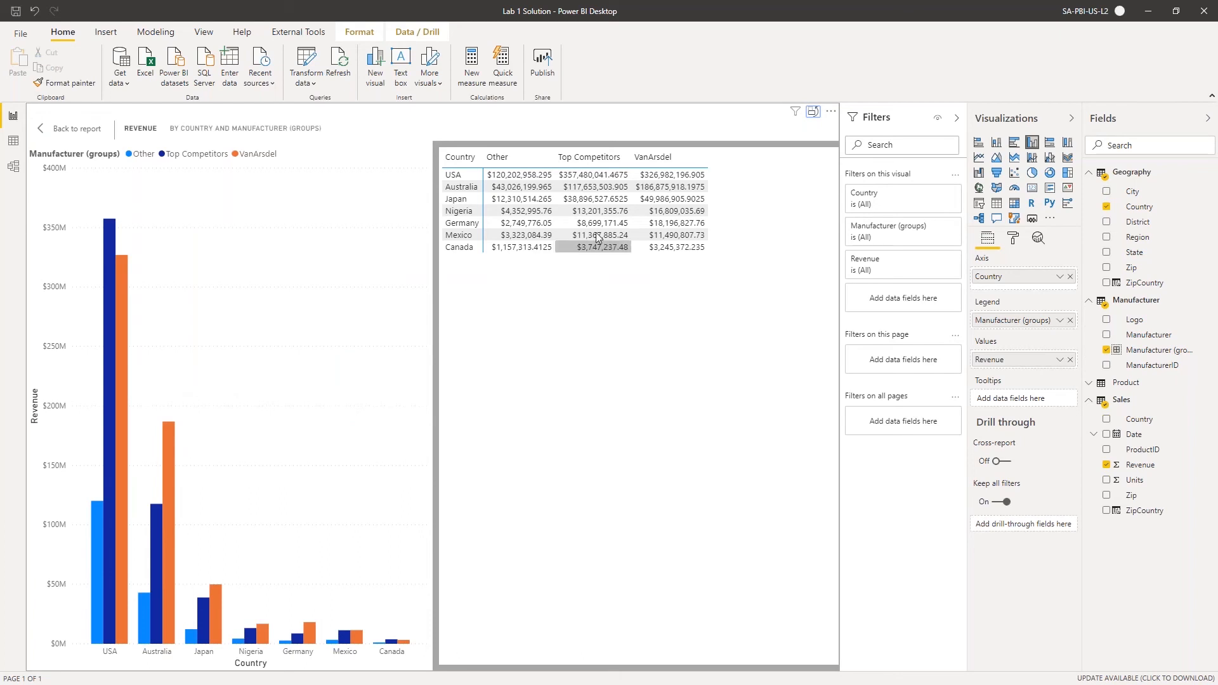
{"action": "left_click", "coordinate": [75, 129]}
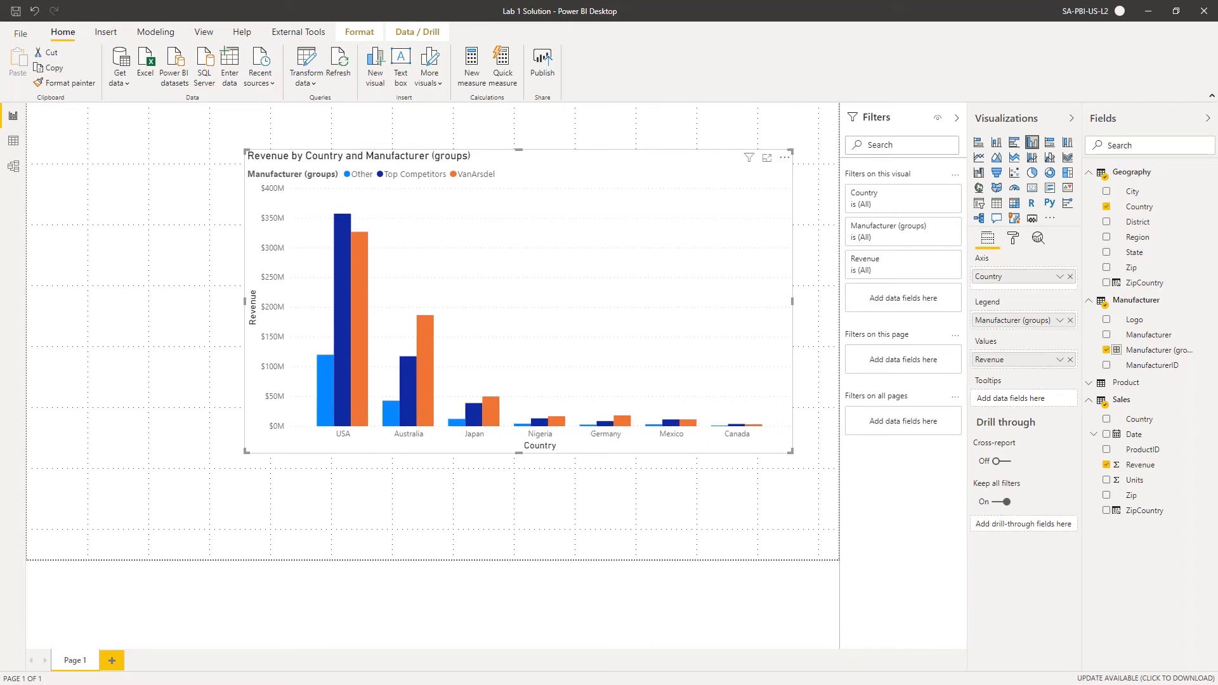
Create a separate column chart of Revenue by Manufacturer and place it in the empty space beside the country chart
{"action": "left_click", "coordinate": [220, 337]}
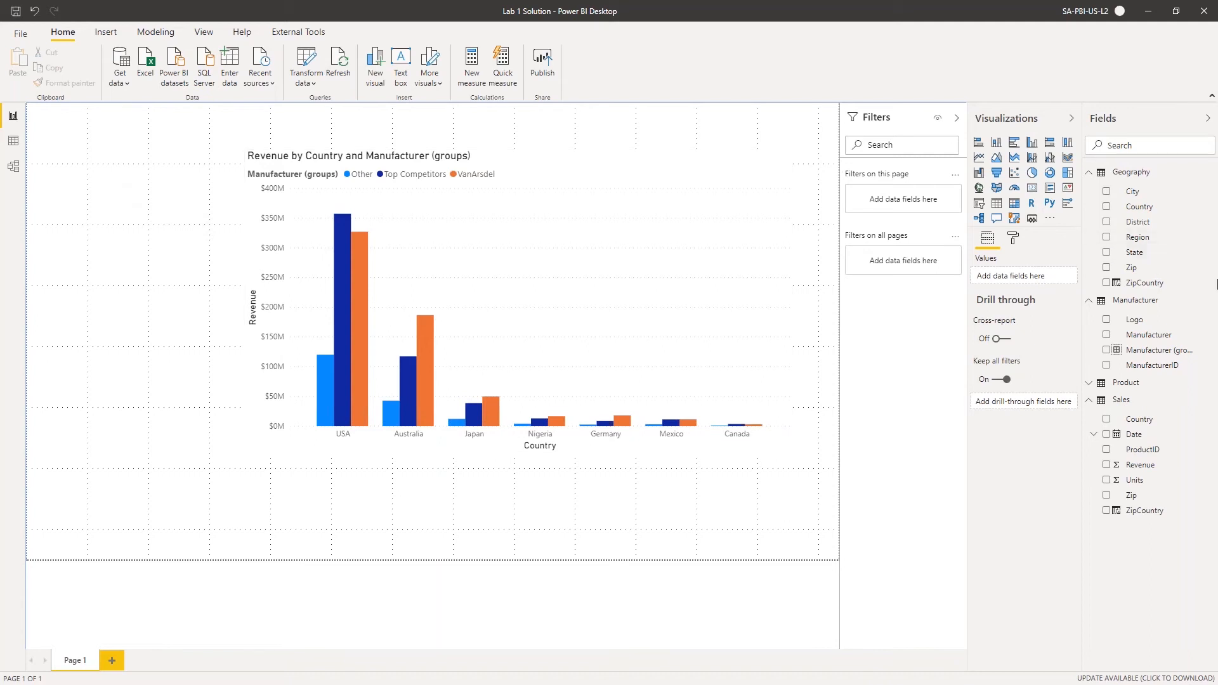
{"action": "left_click", "coordinate": [1106, 466]}
{"action": "left_click_drag", "start_coordinate": [199, 473], "coordinate": [135, 236]}
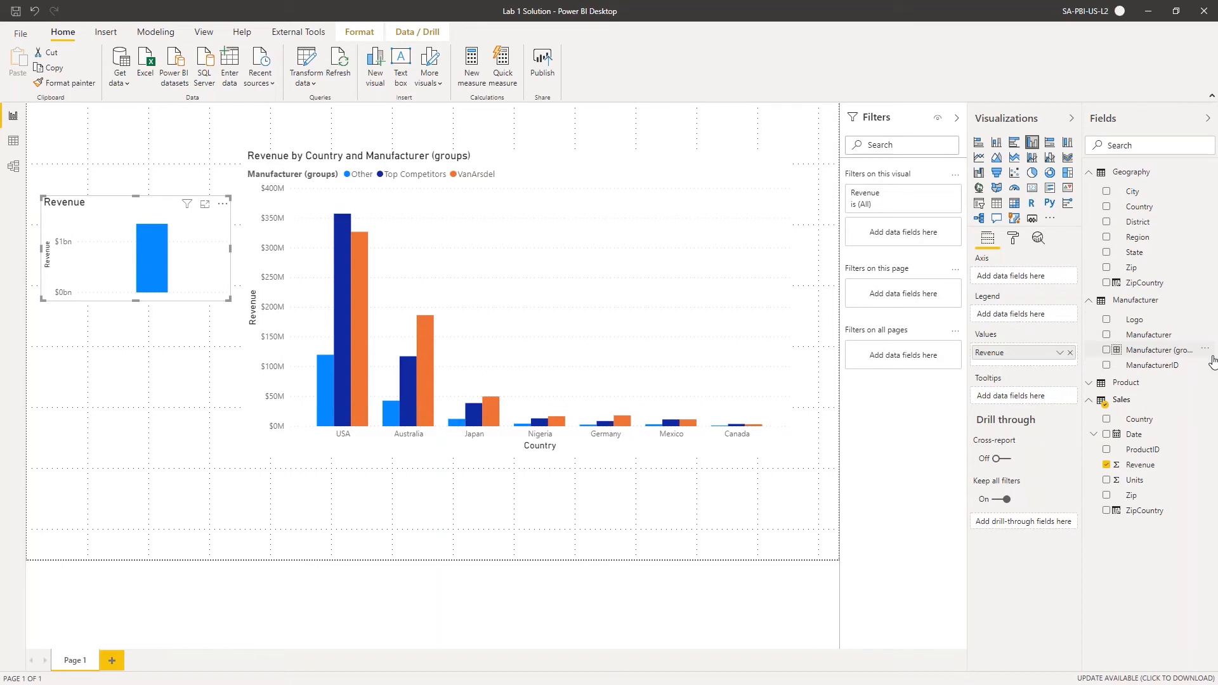
{"action": "left_click", "coordinate": [1114, 336]}
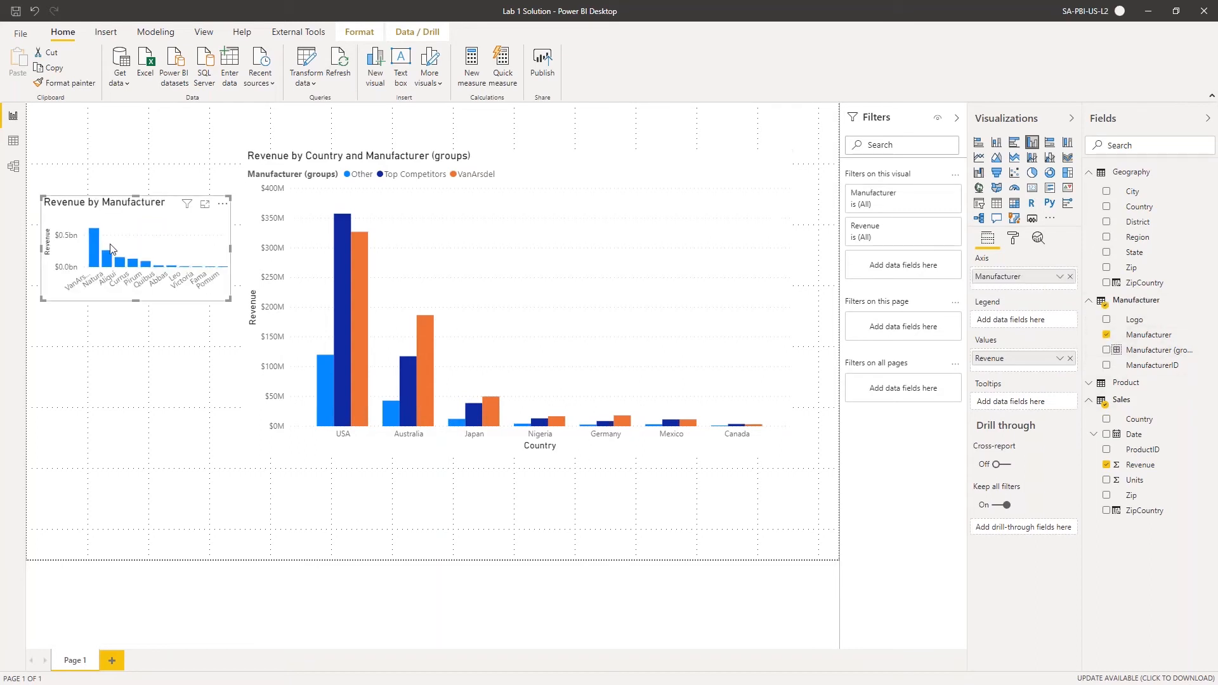
Shrink the Revenue by Country and Manufacturer (groups) chart in width and height to free space on the page
{"action": "left_click", "coordinate": [249, 303]}
{"action": "left_click_drag", "start_coordinate": [245, 301], "coordinate": [570, 314]}
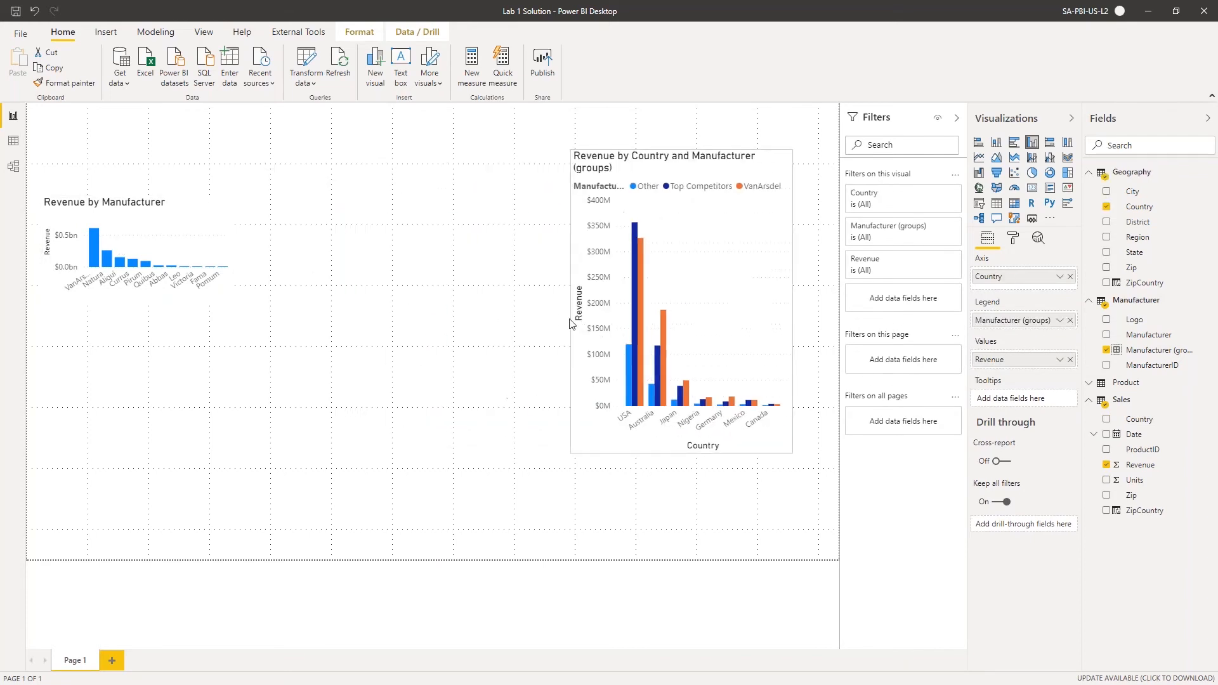
{"action": "left_click_drag", "start_coordinate": [682, 450], "coordinate": [682, 325]}
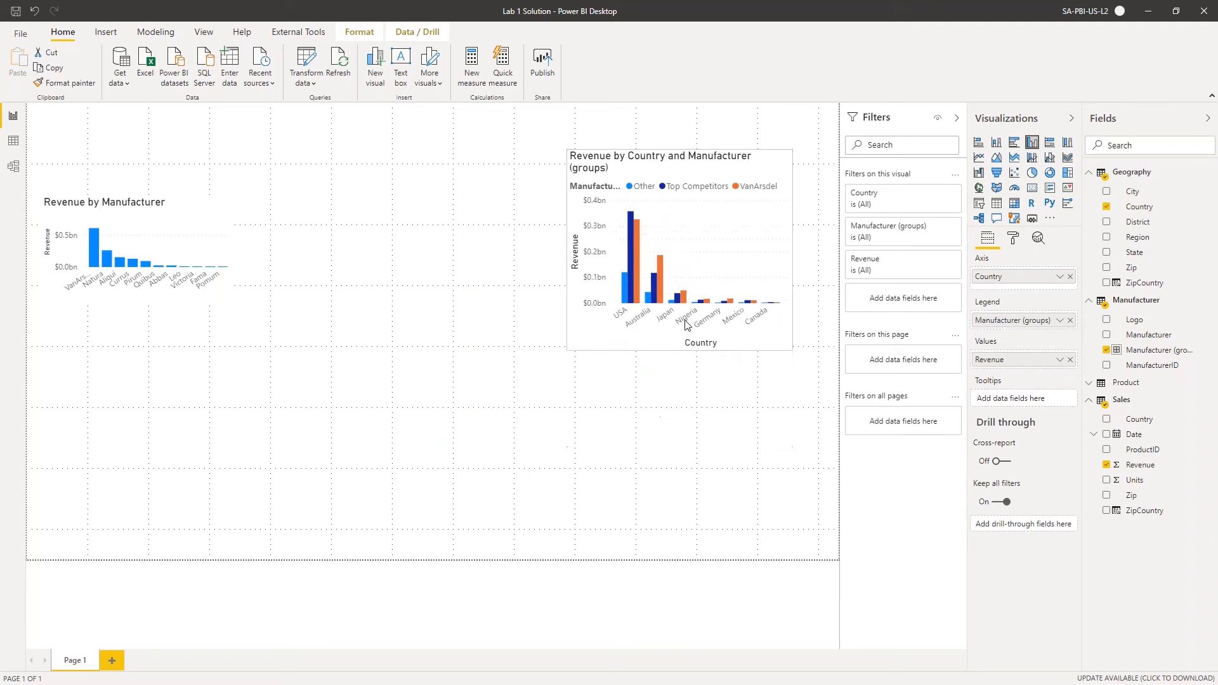
Enlarge the Revenue by Manufacturer chart into the freed space and convert it to a treemap
{"action": "left_click", "coordinate": [230, 302]}
{"action": "left_click_drag", "start_coordinate": [230, 303], "coordinate": [491, 438]}
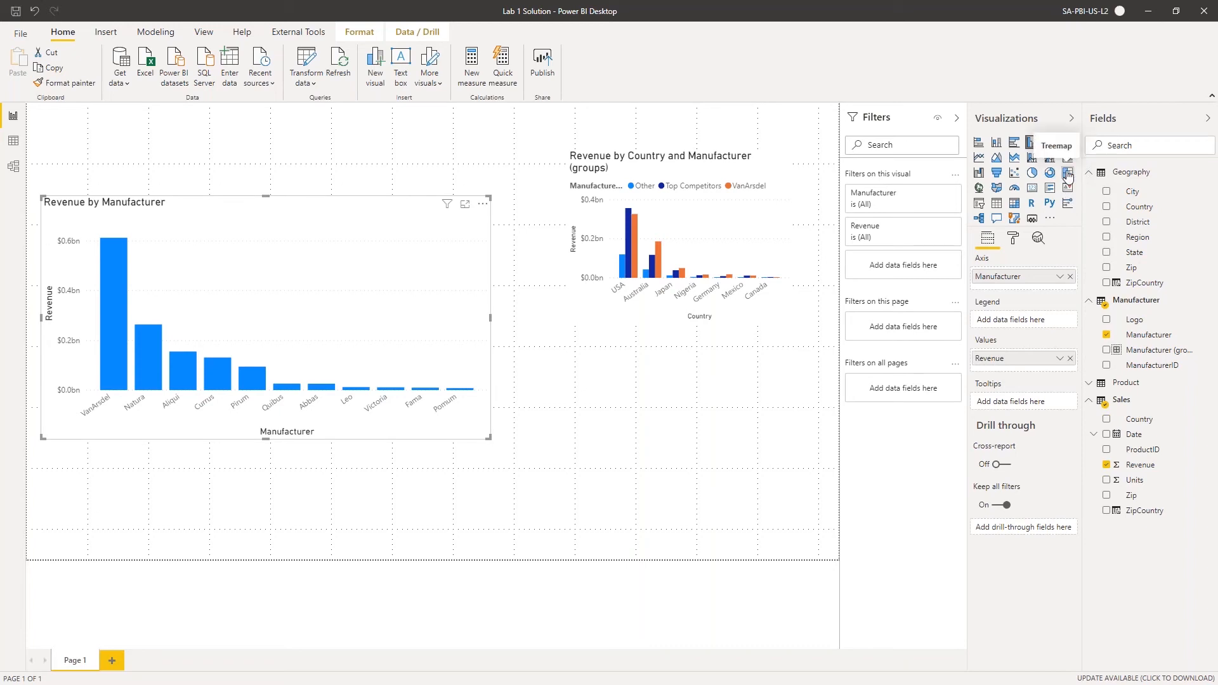
{"action": "left_click", "coordinate": [1068, 173]}
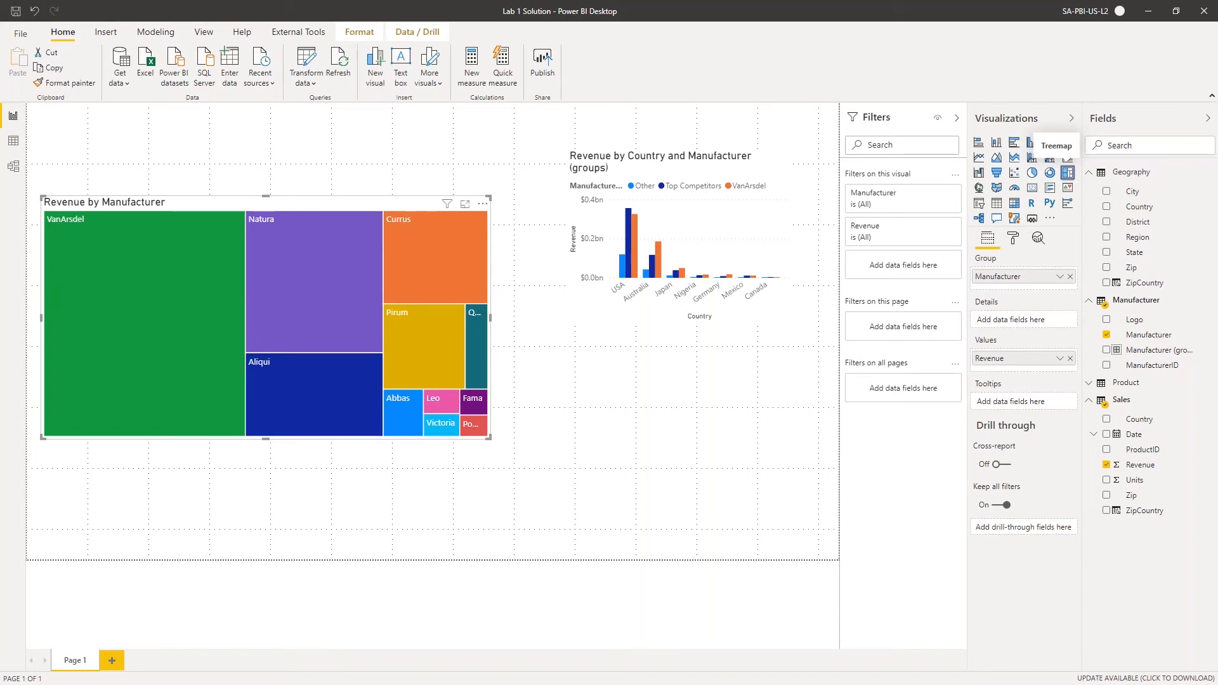
Enlarge the Revenue by Country and Manufacturer (groups) chart so it fills the space beside the treemap
{"action": "left_click", "coordinate": [151, 327]}
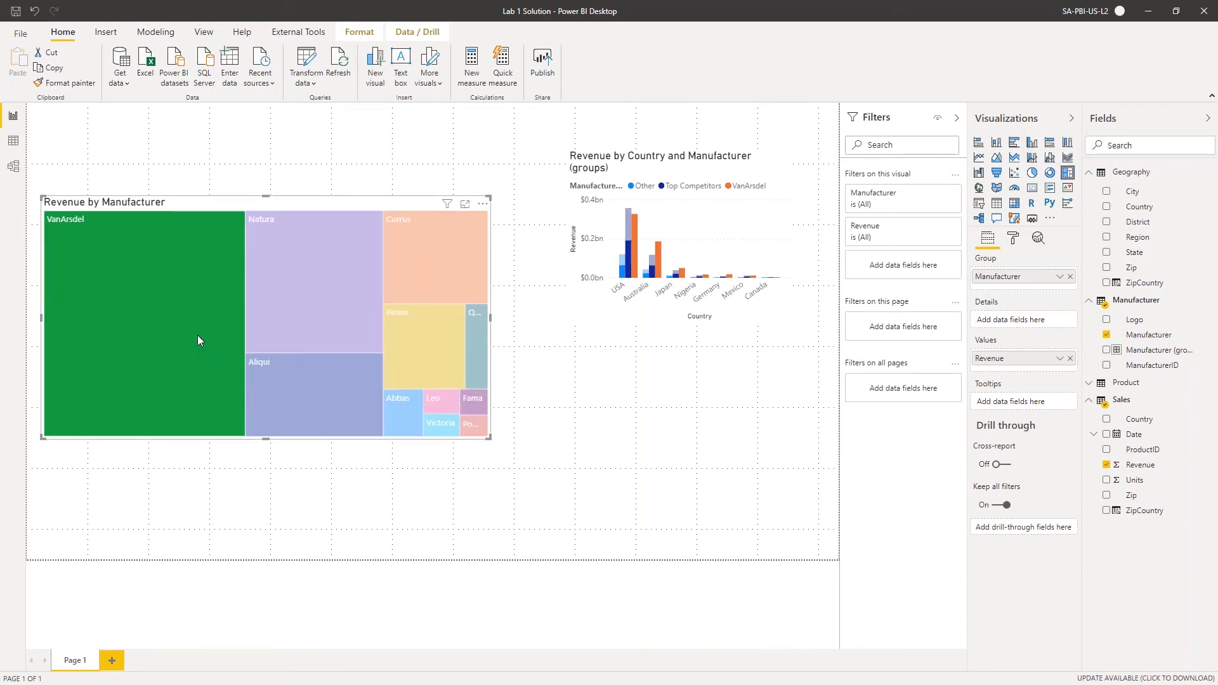
{"action": "left_click", "coordinate": [569, 323]}
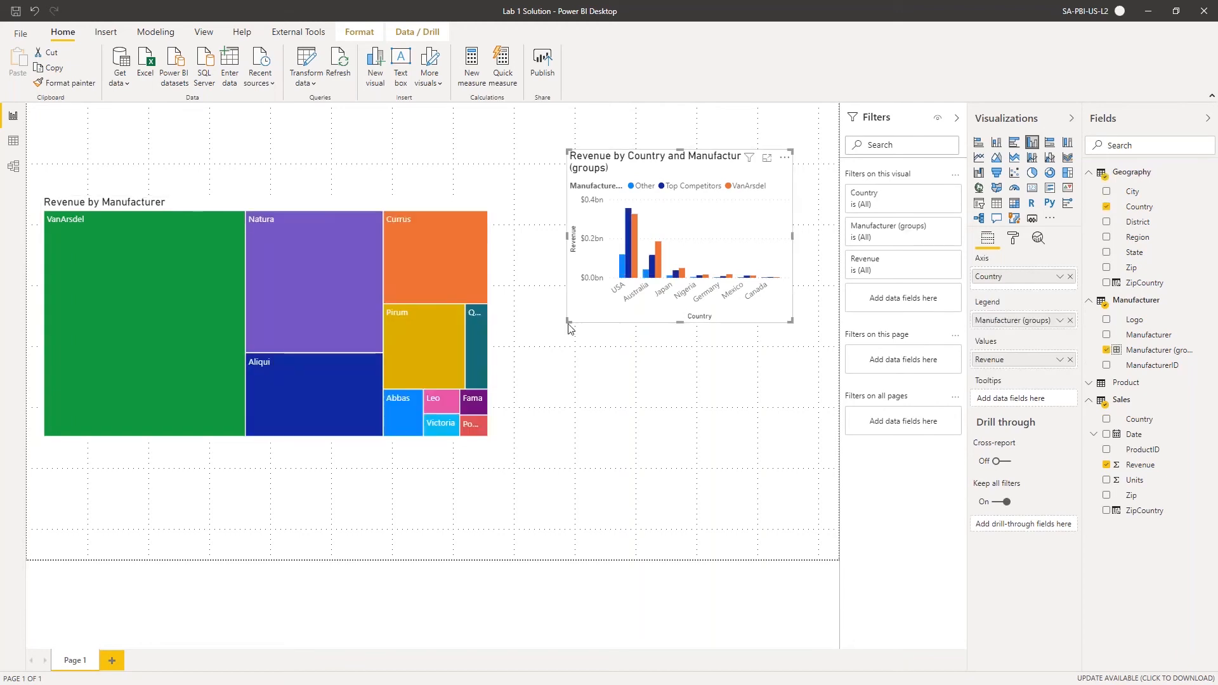
{"action": "left_click_drag", "start_coordinate": [557, 370], "coordinate": [507, 425]}
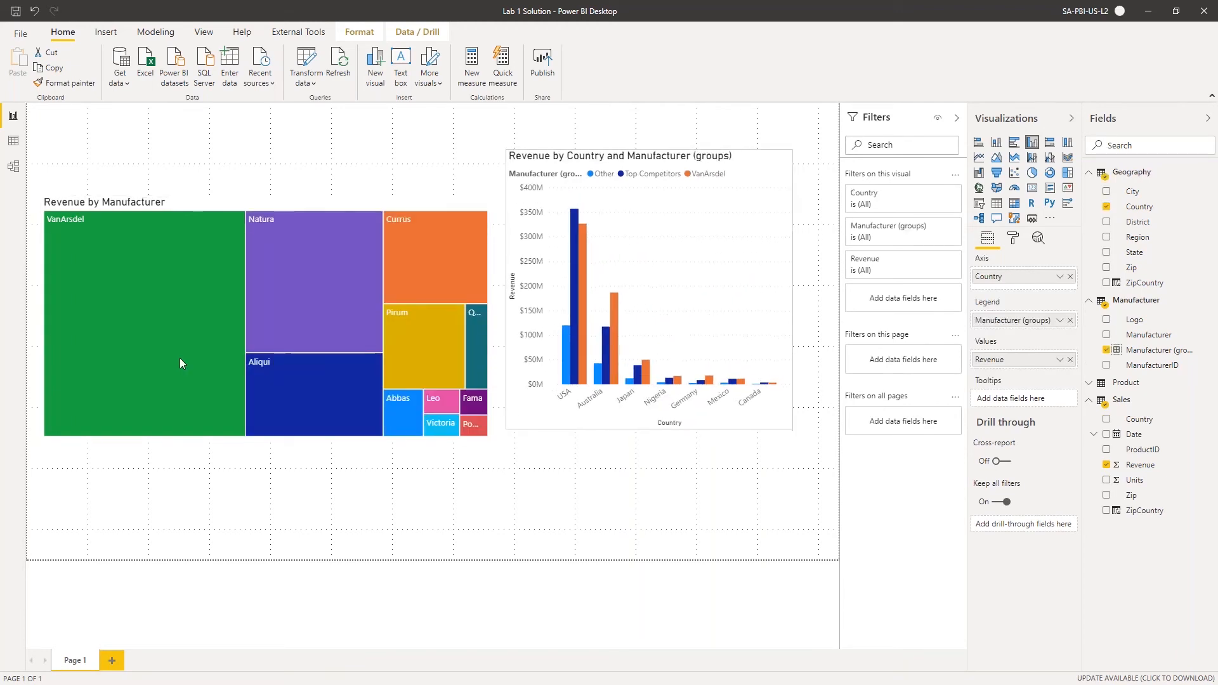
Cross-highlight the country chart by VanArsdel from the treemap, compare it with the full data, and clear the highlight
{"action": "left_click", "coordinate": [139, 329]}
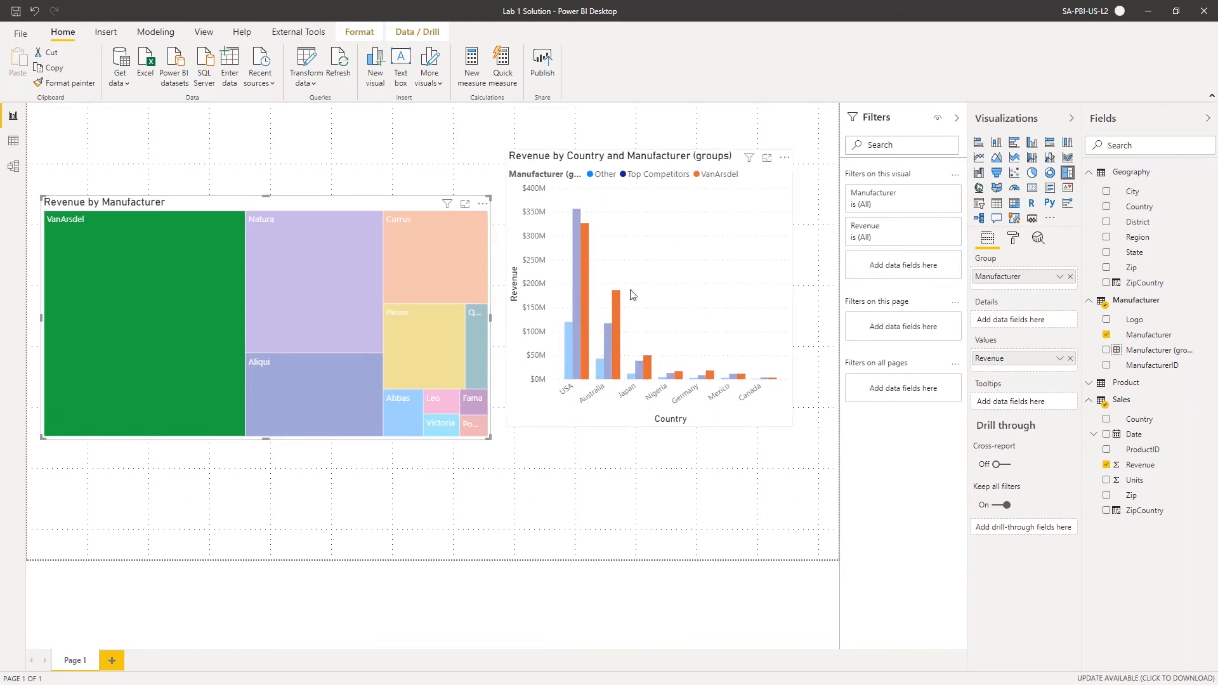
{"action": "left_click", "coordinate": [222, 280]}
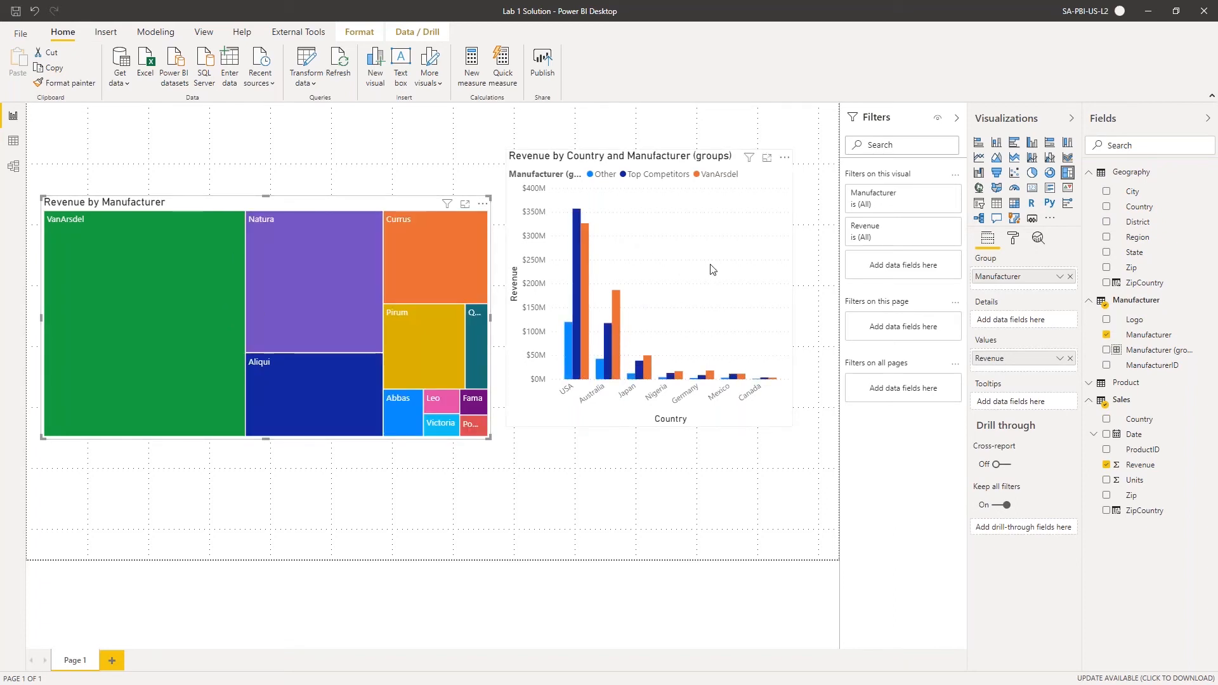
{"action": "left_click", "coordinate": [159, 293]}
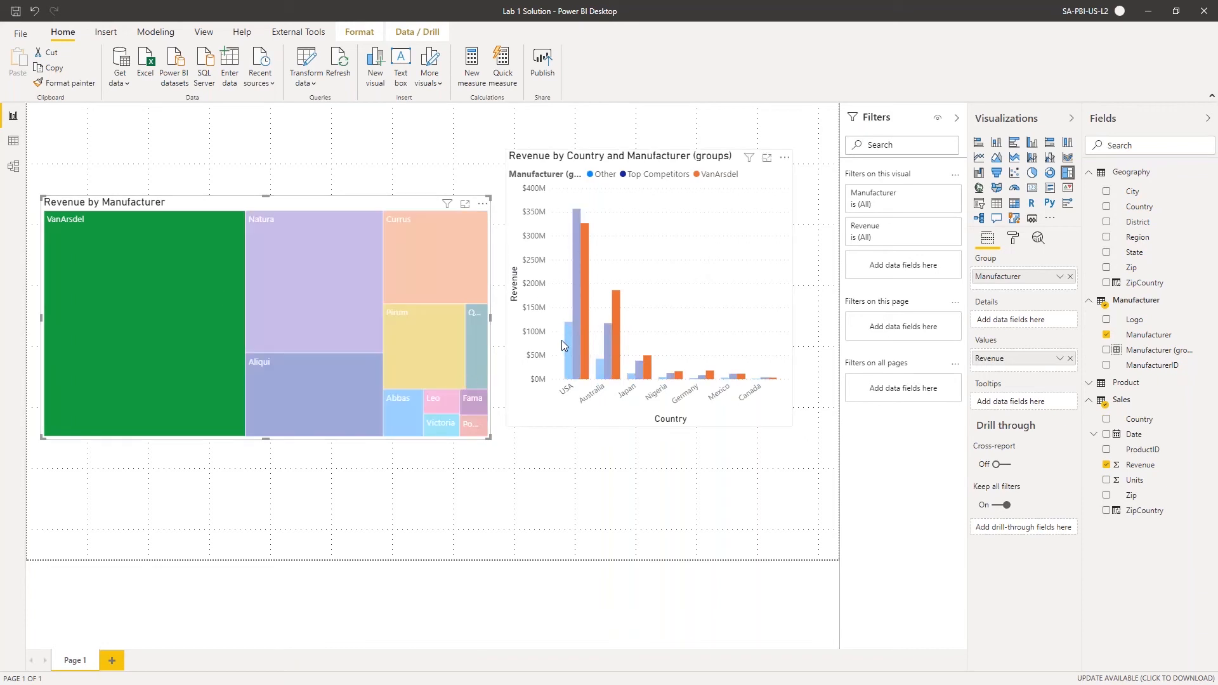
{"action": "left_click", "coordinate": [123, 302]}
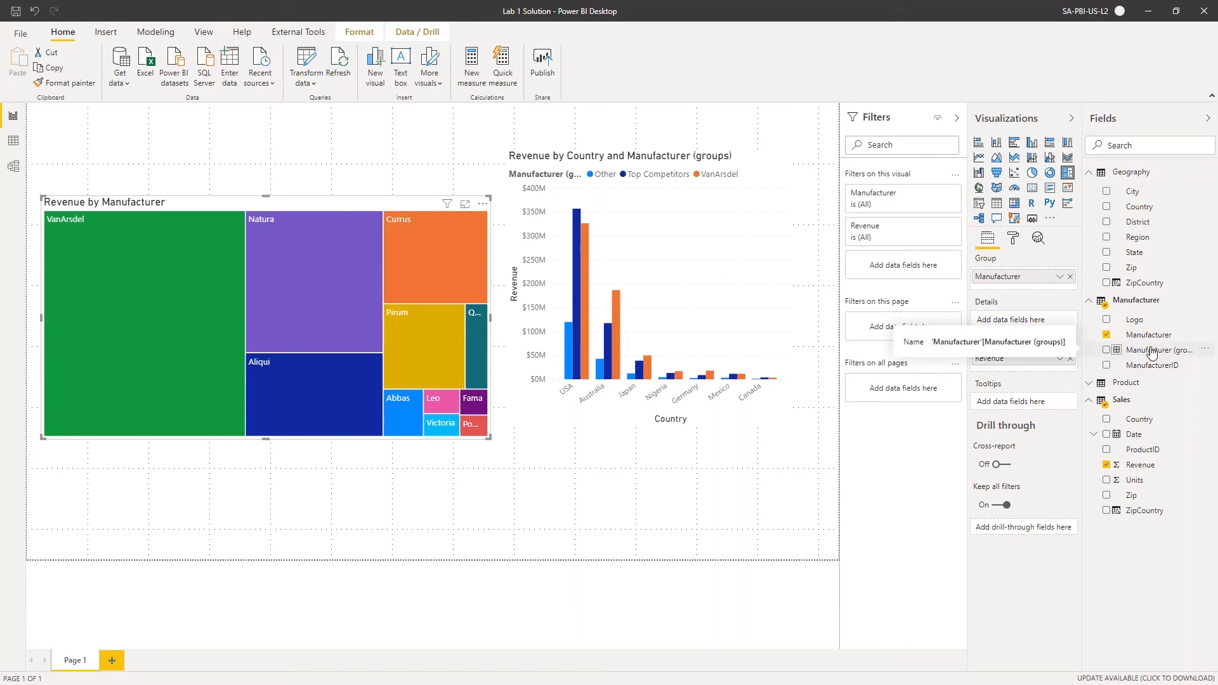
Add Manufacturer (groups) as a page-level filter and limit it to Top Competitors and VanArsdel
{"action": "left_click_drag", "start_coordinate": [1151, 353], "coordinate": [923, 328]}
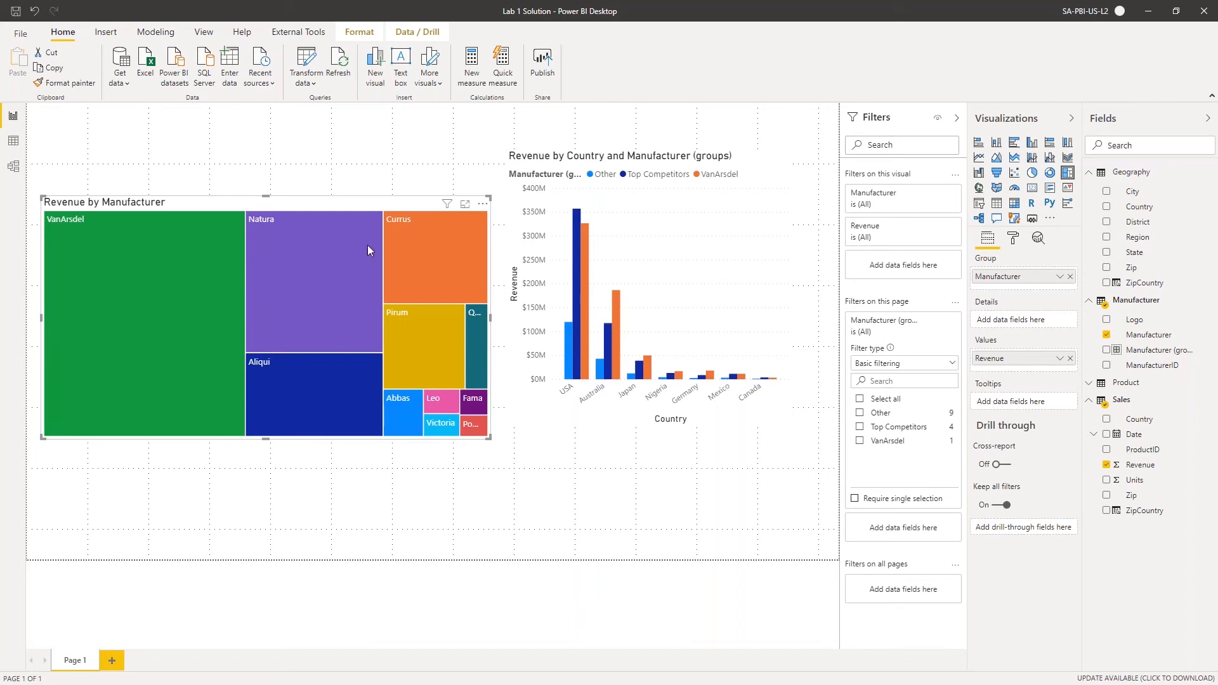
{"action": "left_click", "coordinate": [860, 427]}
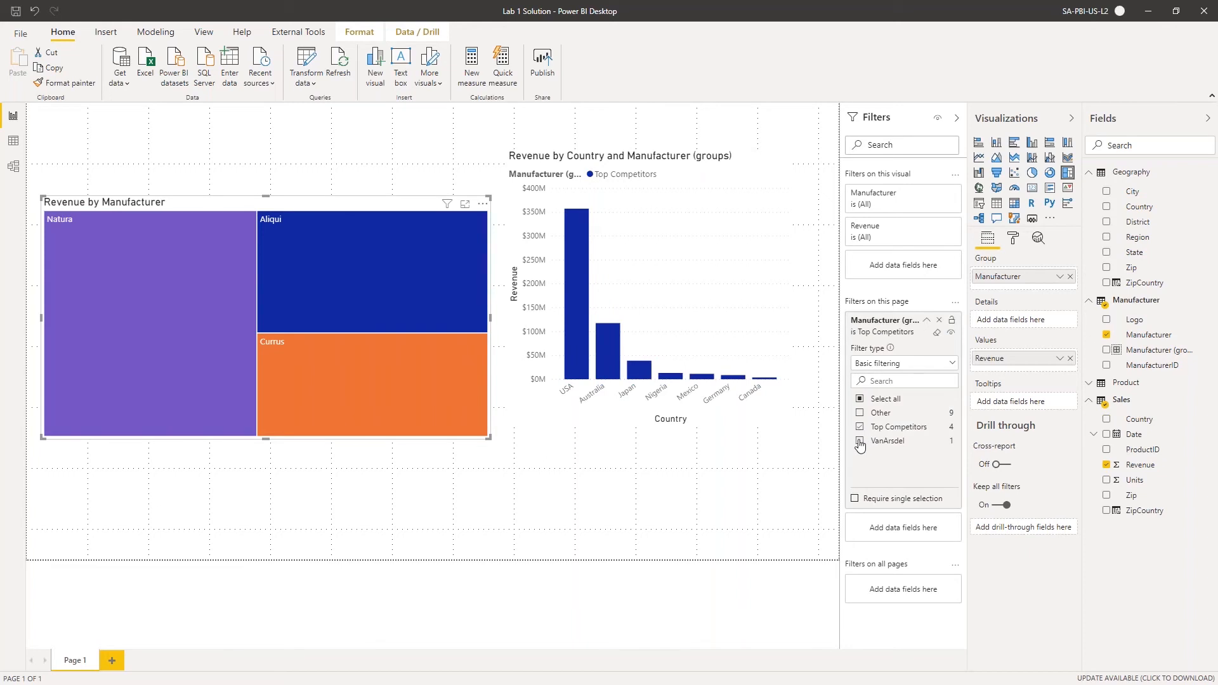
{"action": "left_click", "coordinate": [860, 441]}
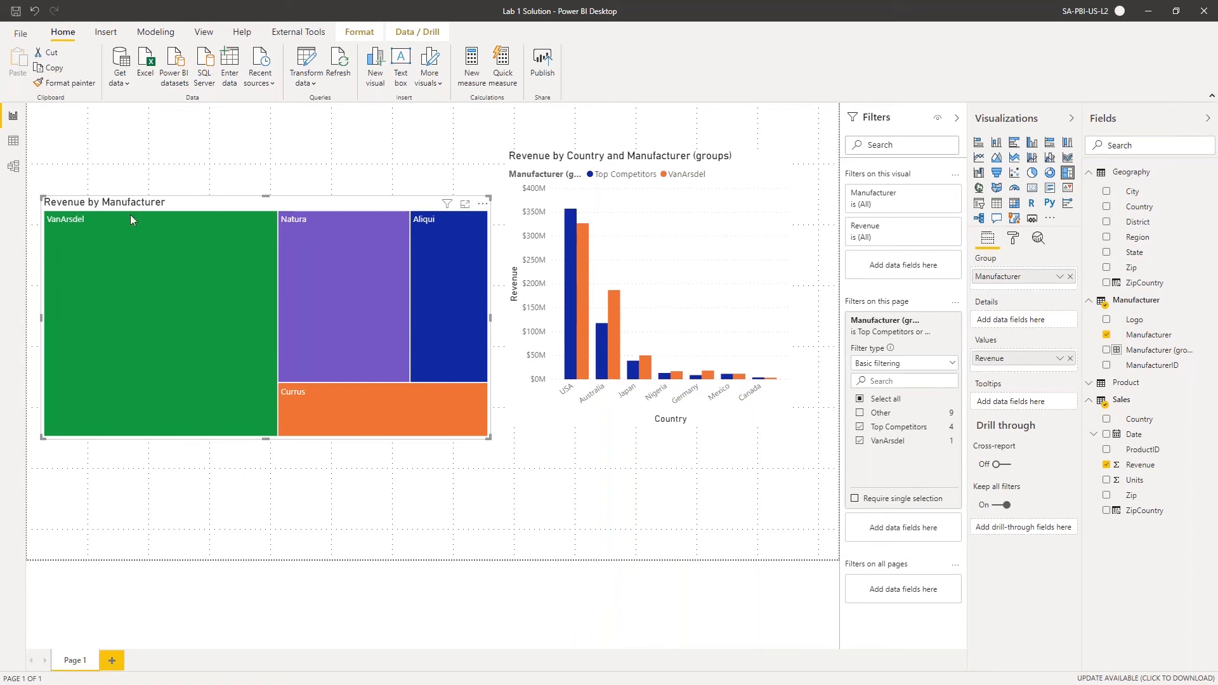
Move the treemap and the Revenue by Country and Manufacturer (groups) chart to the lower part of the page and shorten the country chart
{"action": "left_click_drag", "start_coordinate": [357, 201], "coordinate": [343, 309]}
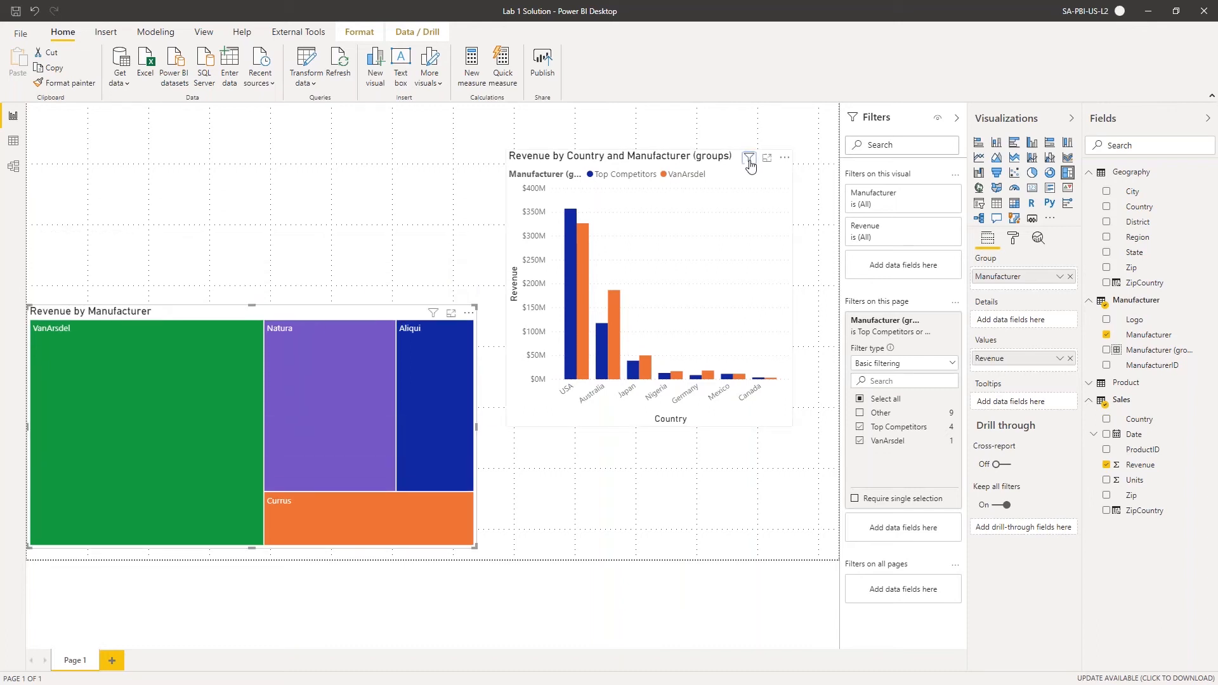
{"action": "left_click", "coordinate": [749, 156]}
{"action": "left_click_drag", "start_coordinate": [723, 166], "coordinate": [740, 278]}
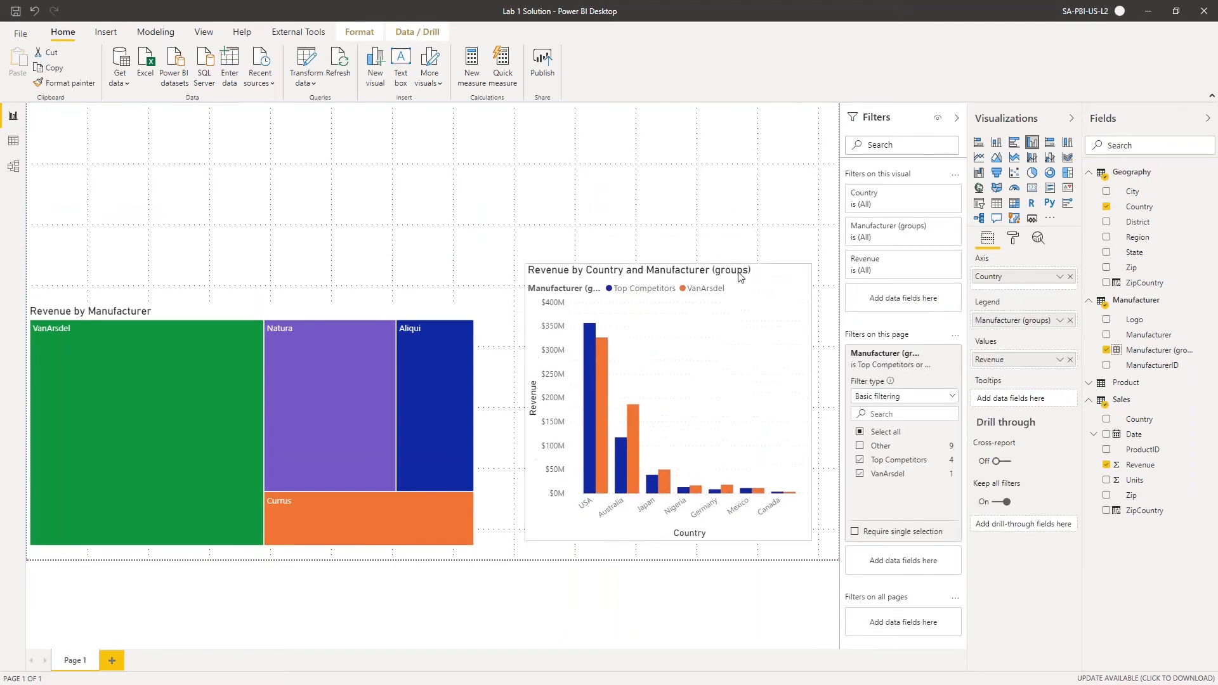
{"action": "left_click_drag", "start_coordinate": [668, 264], "coordinate": [660, 321]}
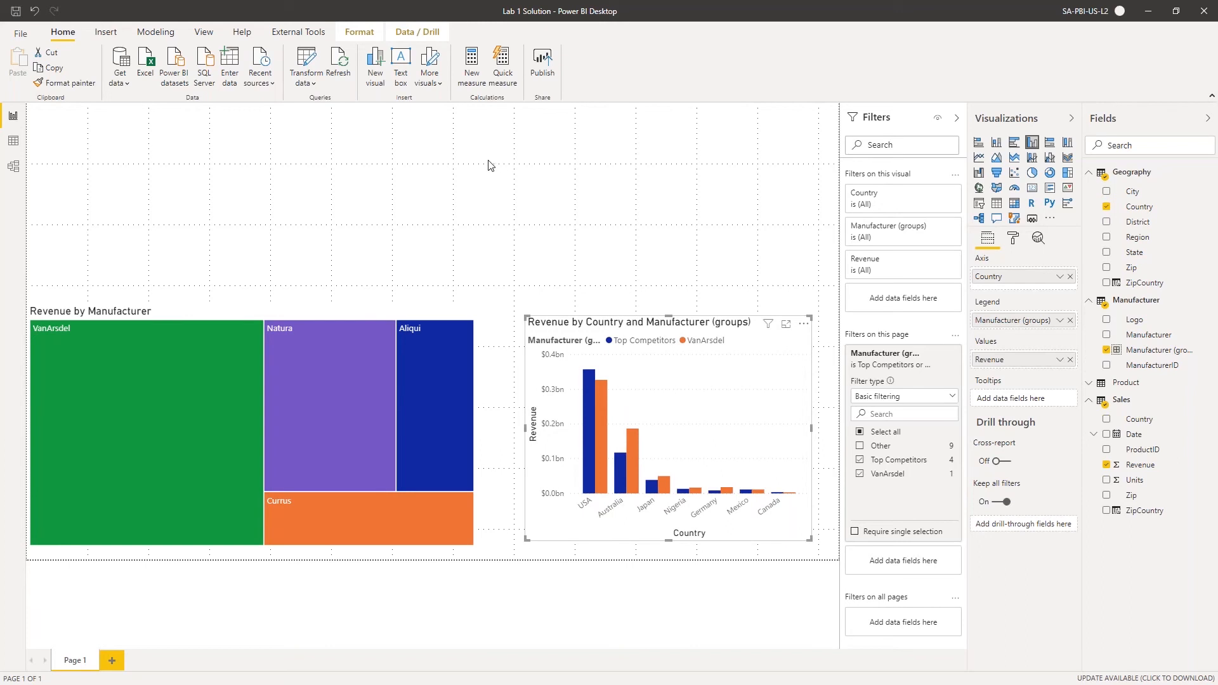
Create a Revenue by Year column chart above the treemap from Date and Revenue, and remove Quarter from its date hierarchy
{"action": "left_click", "coordinate": [597, 227]}
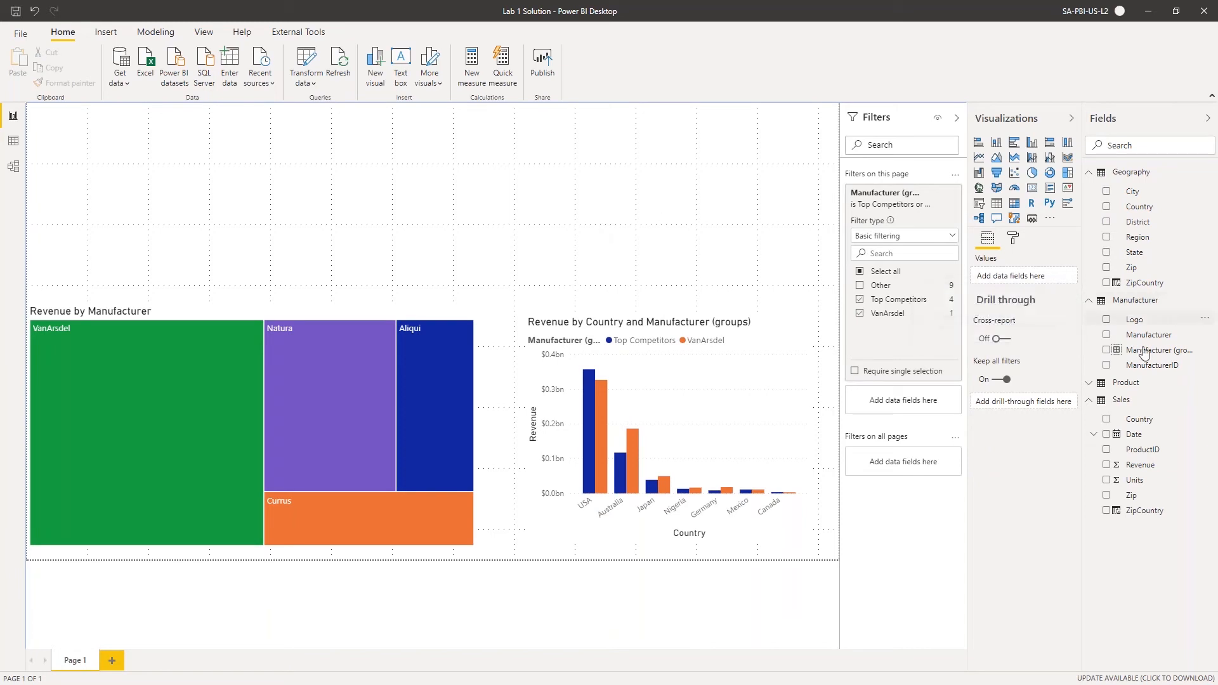
{"action": "left_click", "coordinate": [1106, 434]}
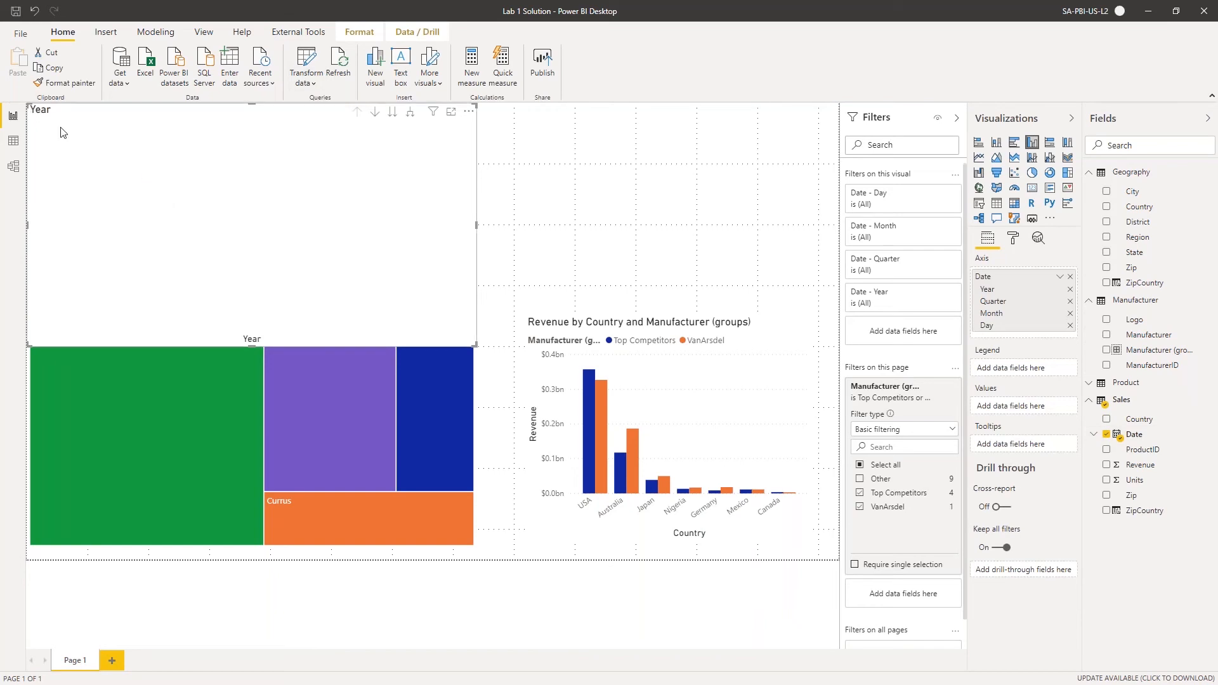
{"action": "left_click", "coordinate": [1107, 466]}
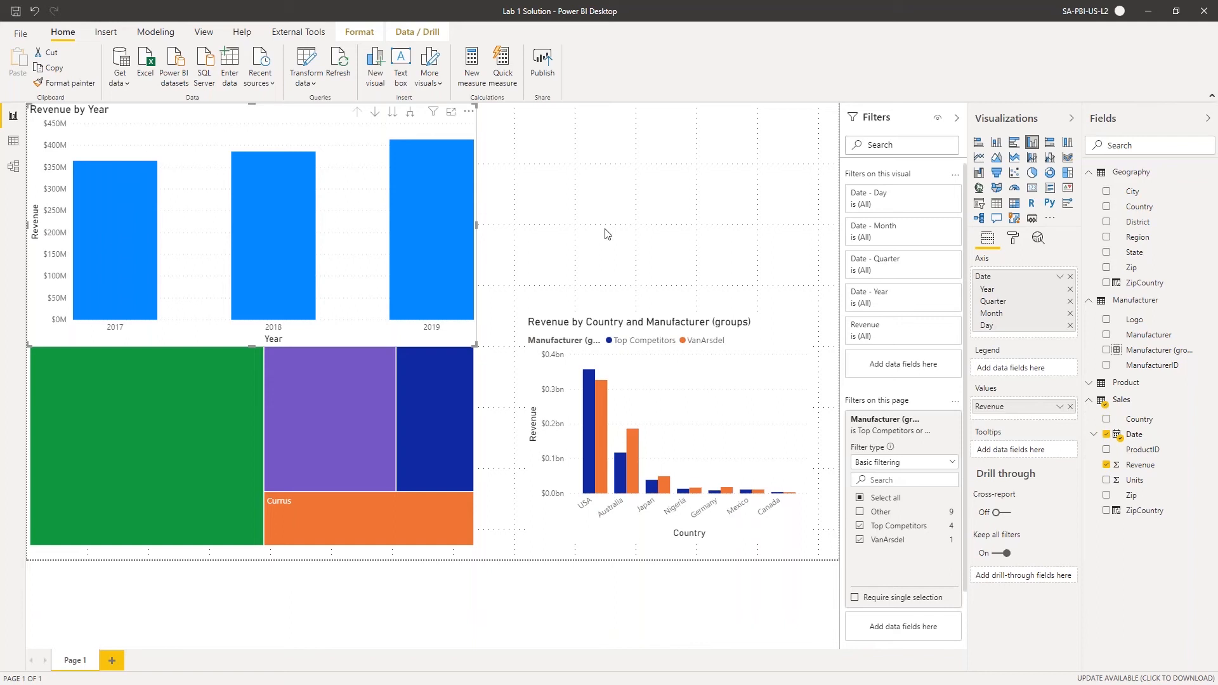
{"action": "left_click", "coordinate": [1070, 301]}
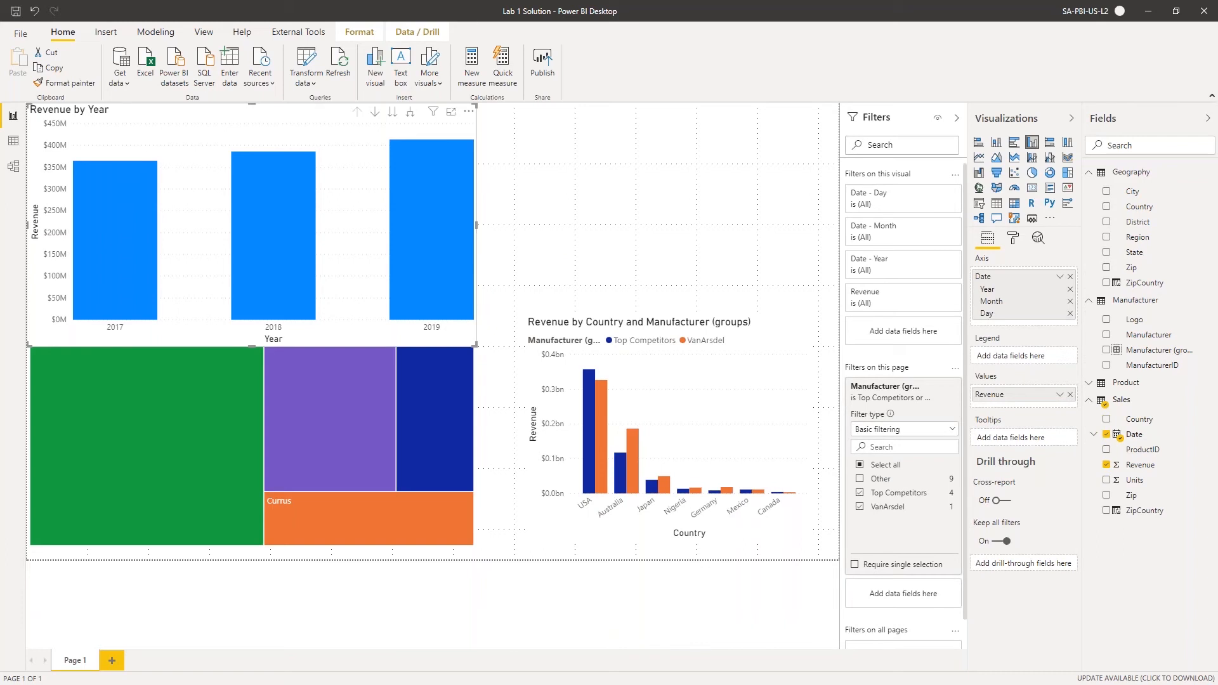
Cross-highlight the page by Australia's Top Competitors column and by its VanArsdel column in the country chart, and clear the highlight
{"action": "left_click", "coordinate": [622, 488]}
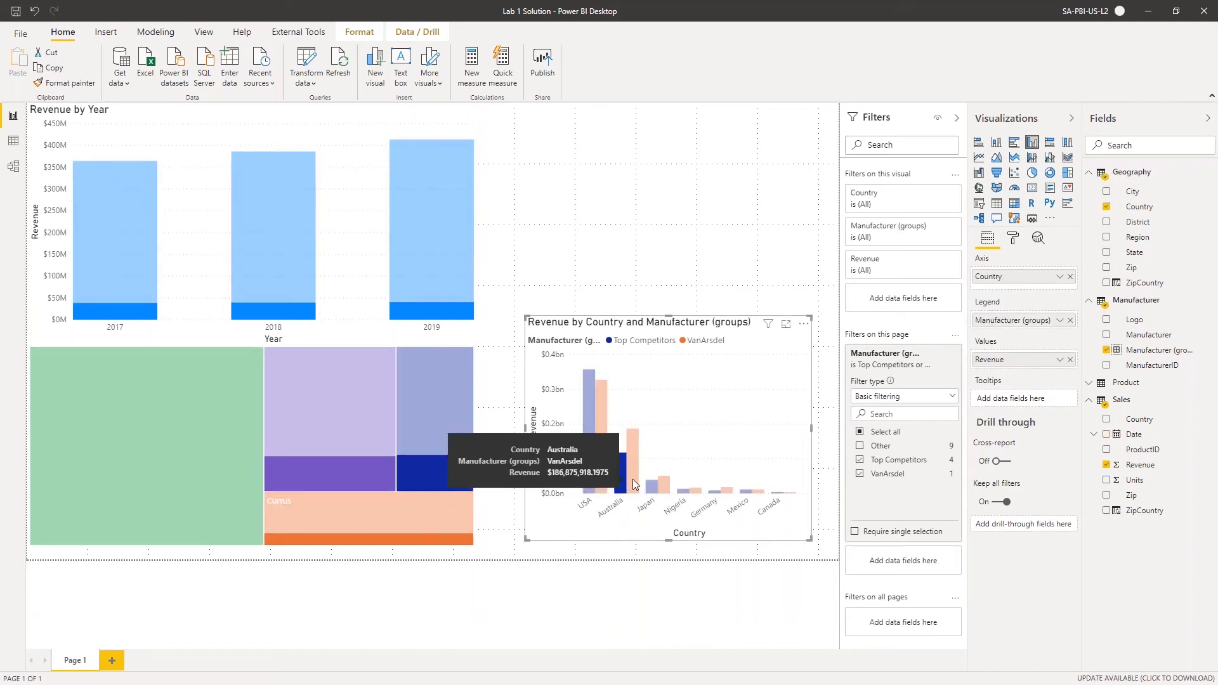
{"action": "left_click", "coordinate": [632, 484]}
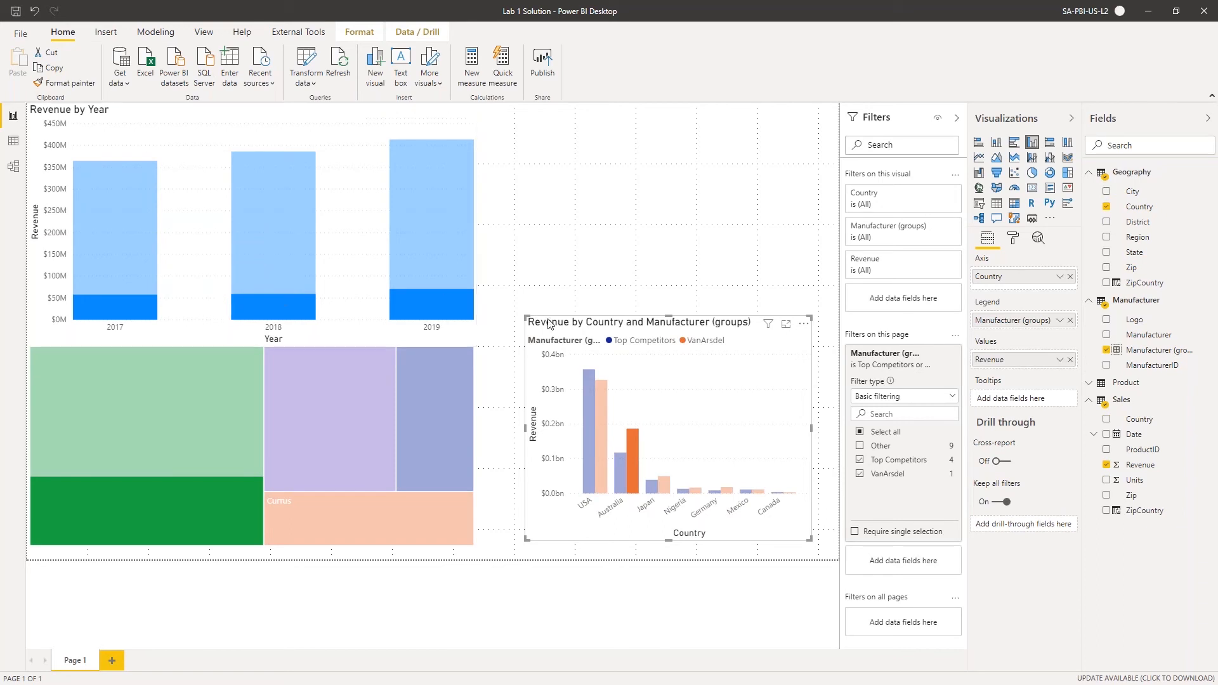
{"action": "mouse_move", "coordinate": [770, 327]}
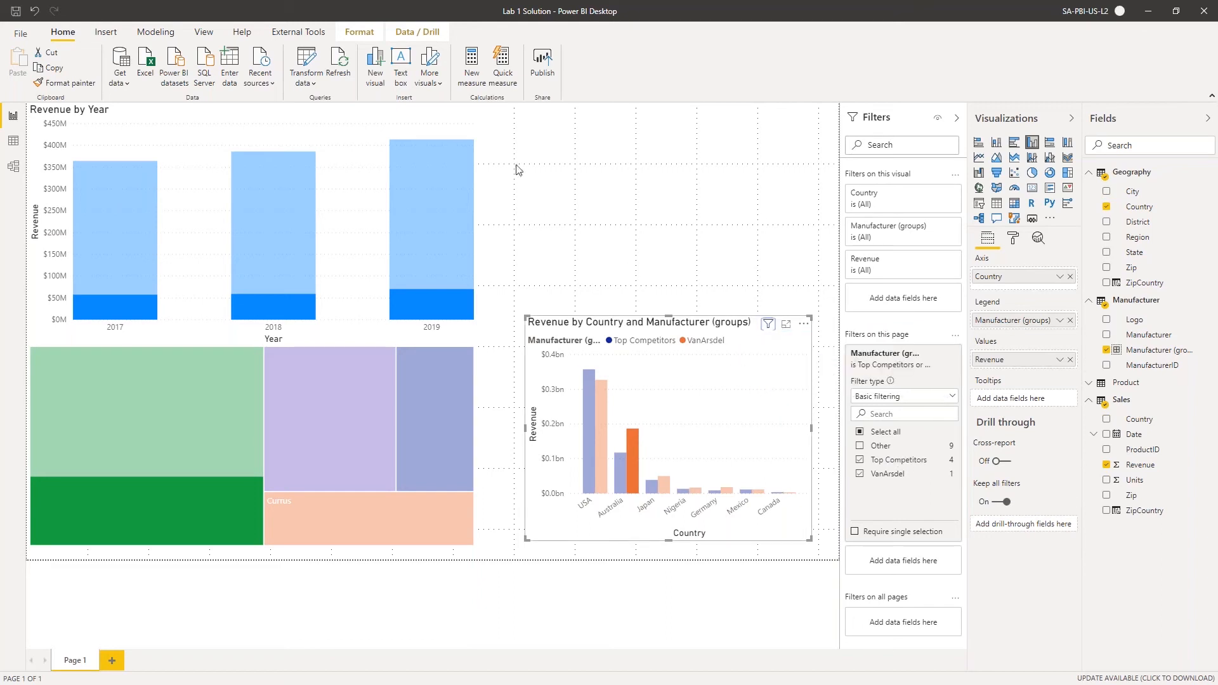
{"action": "left_click", "coordinate": [434, 114]}
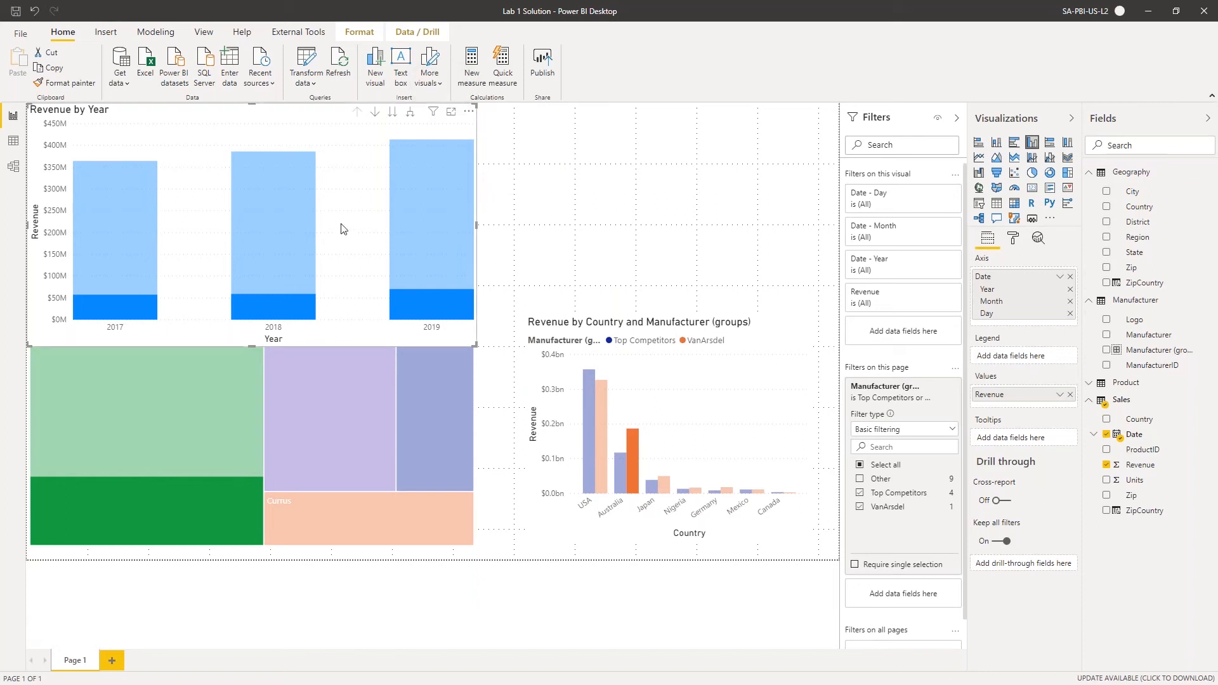
{"action": "left_click", "coordinate": [566, 213]}
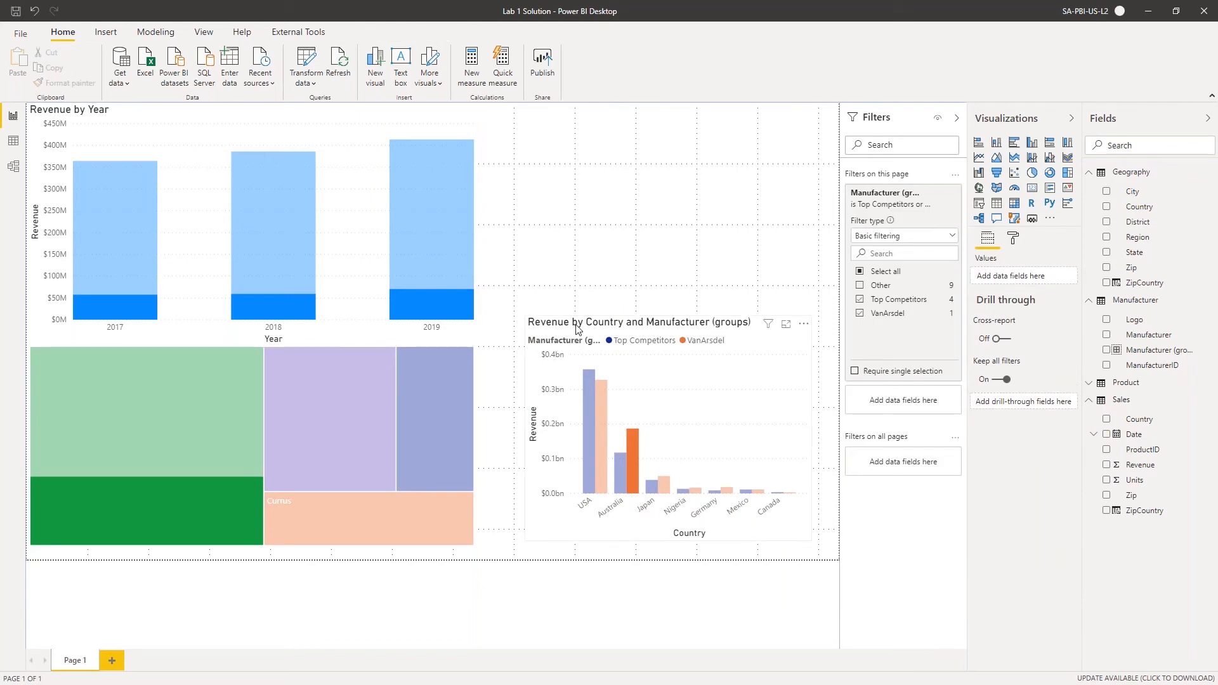
{"action": "left_click", "coordinate": [614, 384]}
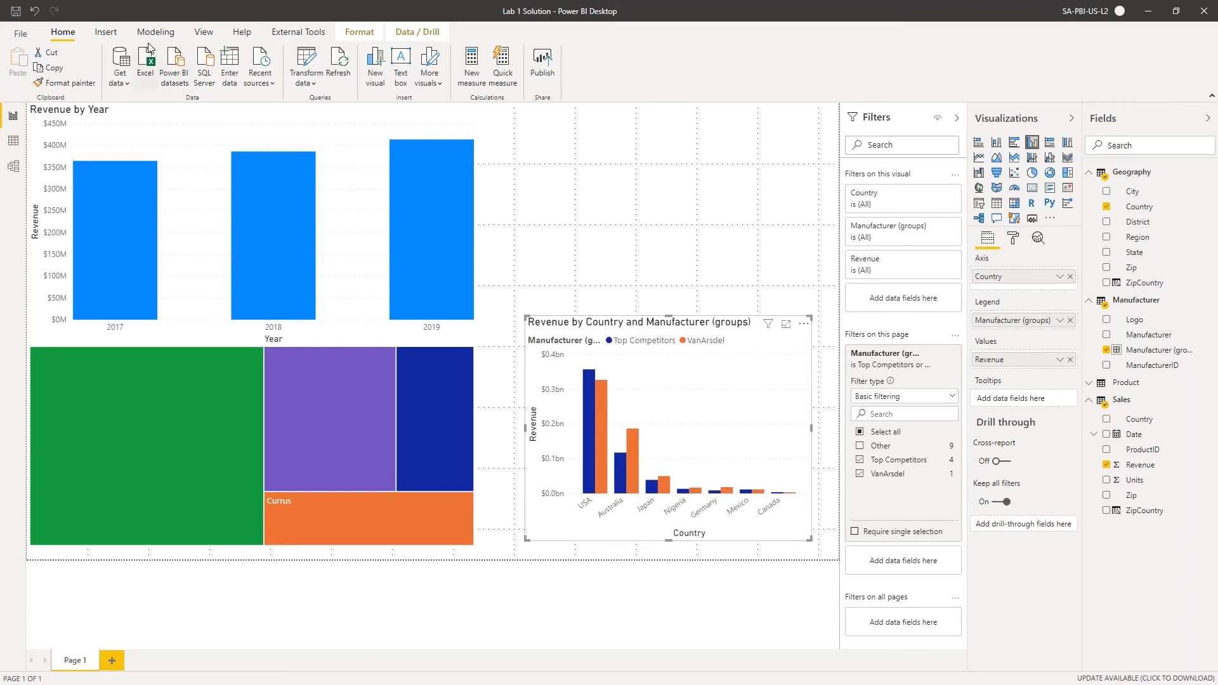
Turn on Edit interactions and shorten the Revenue by Year chart so it no longer overlaps the treemap
{"action": "left_click", "coordinate": [354, 37]}
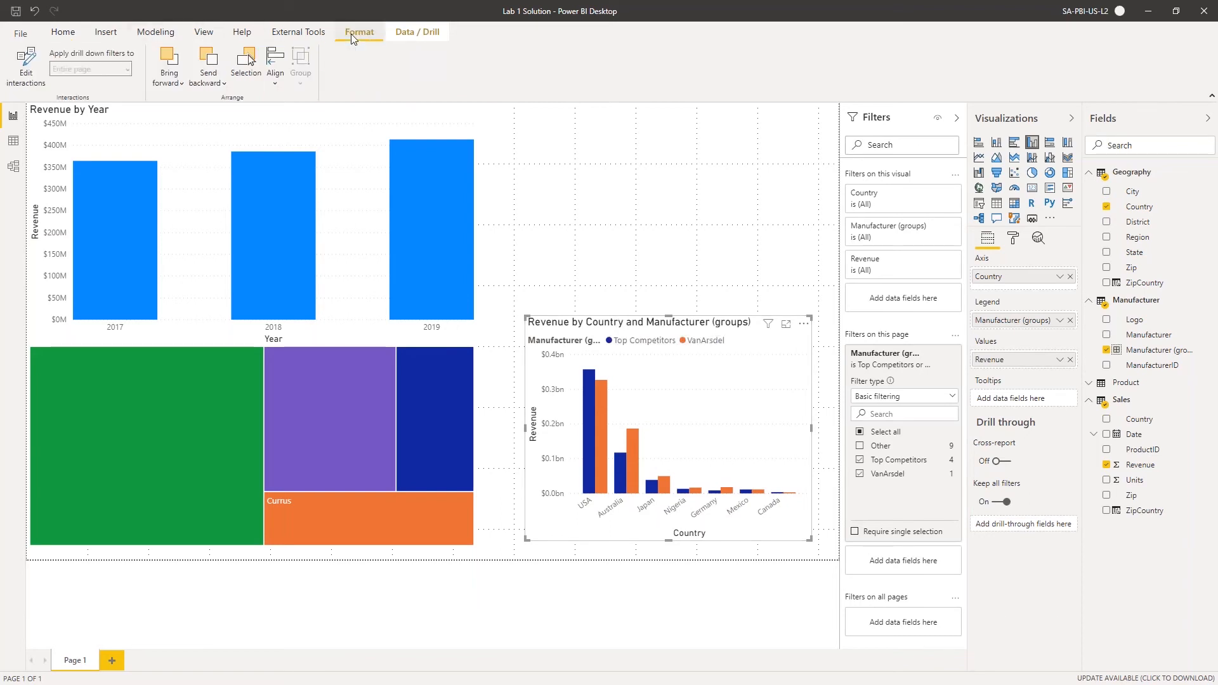
{"action": "left_click", "coordinate": [25, 64]}
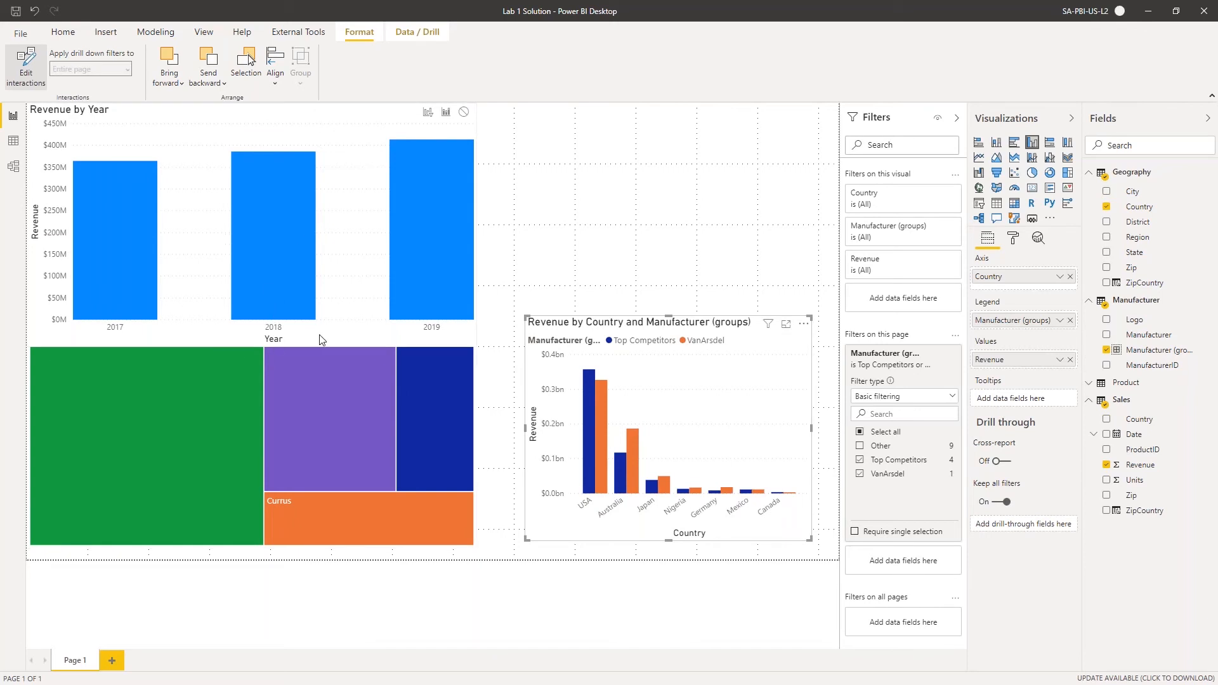
{"action": "left_click", "coordinate": [264, 346]}
{"action": "left_click_drag", "start_coordinate": [268, 349], "coordinate": [249, 296]}
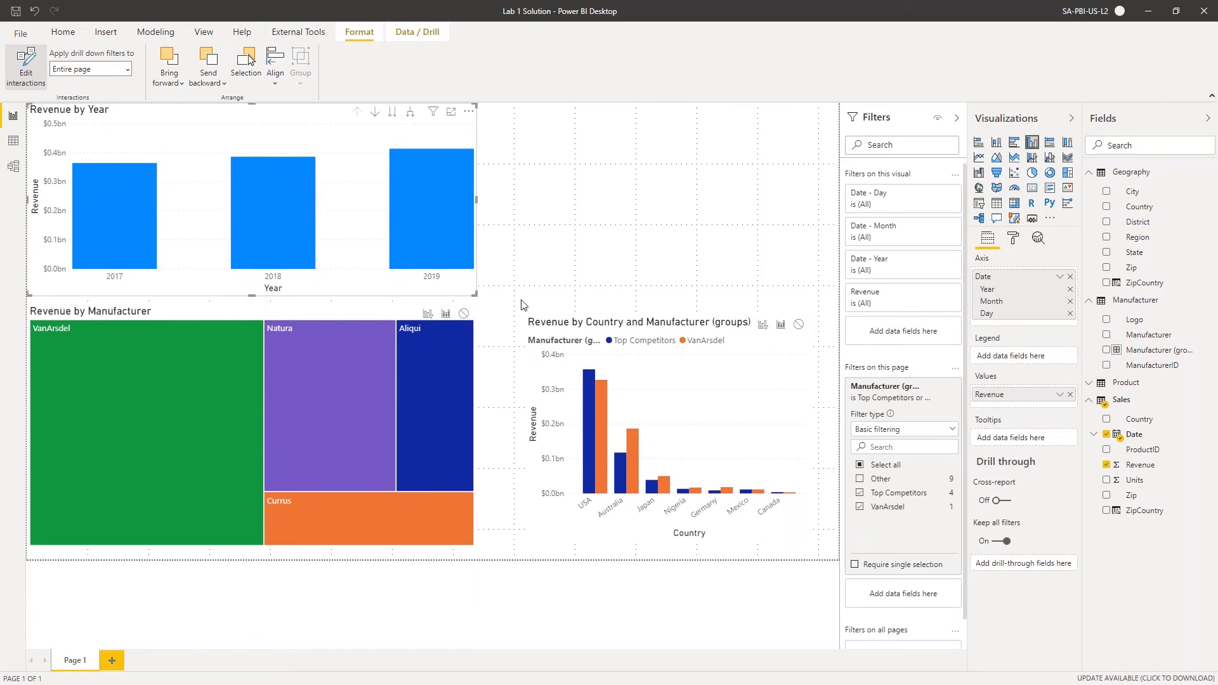
Set the country chart's interaction with the Revenue by Year chart and the treemap to Filter
{"action": "left_click", "coordinate": [749, 346]}
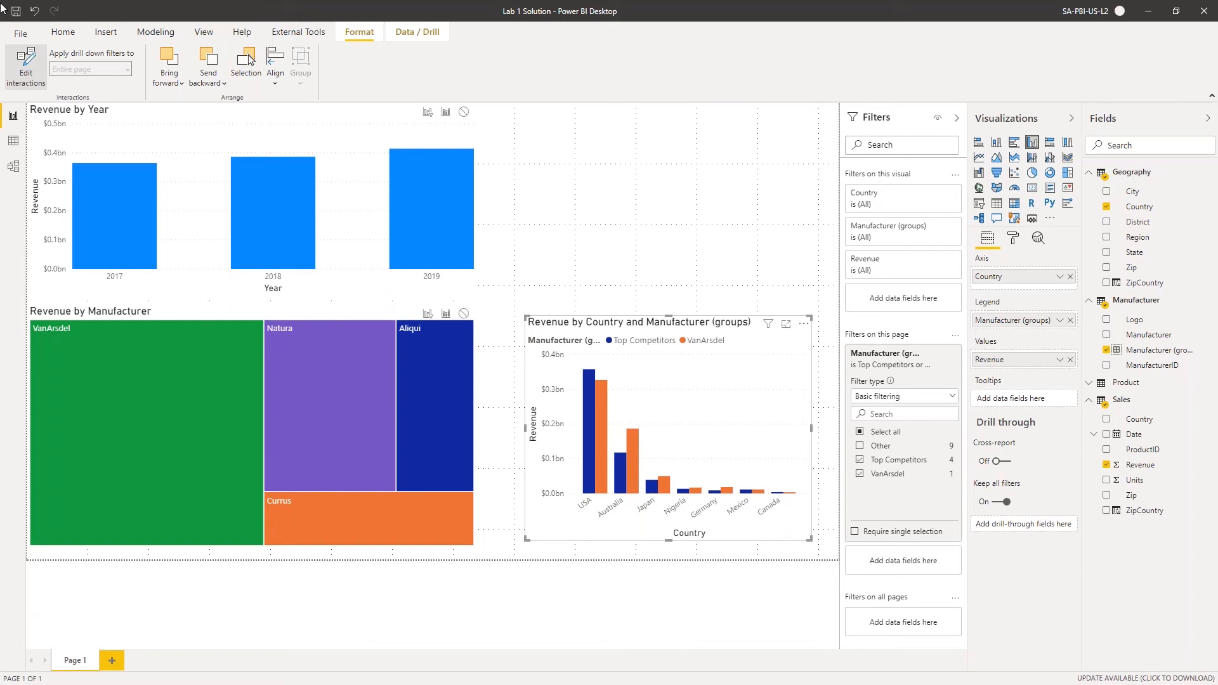
{"action": "left_click", "coordinate": [427, 118]}
{"action": "left_click", "coordinate": [446, 115]}
{"action": "left_click", "coordinate": [427, 114]}
{"action": "left_click", "coordinate": [428, 313]}
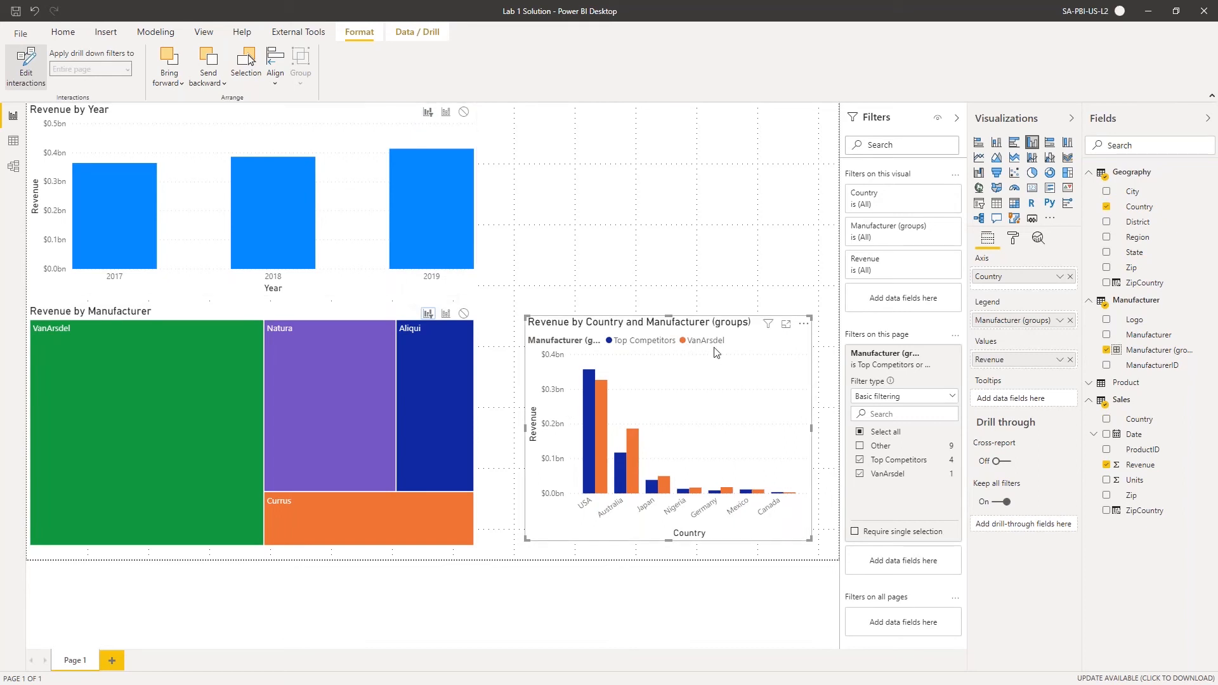
Test the filter interaction with the VanArsdel columns of USA and Australia in the country chart, clearing each selection
{"action": "left_click", "coordinate": [603, 451]}
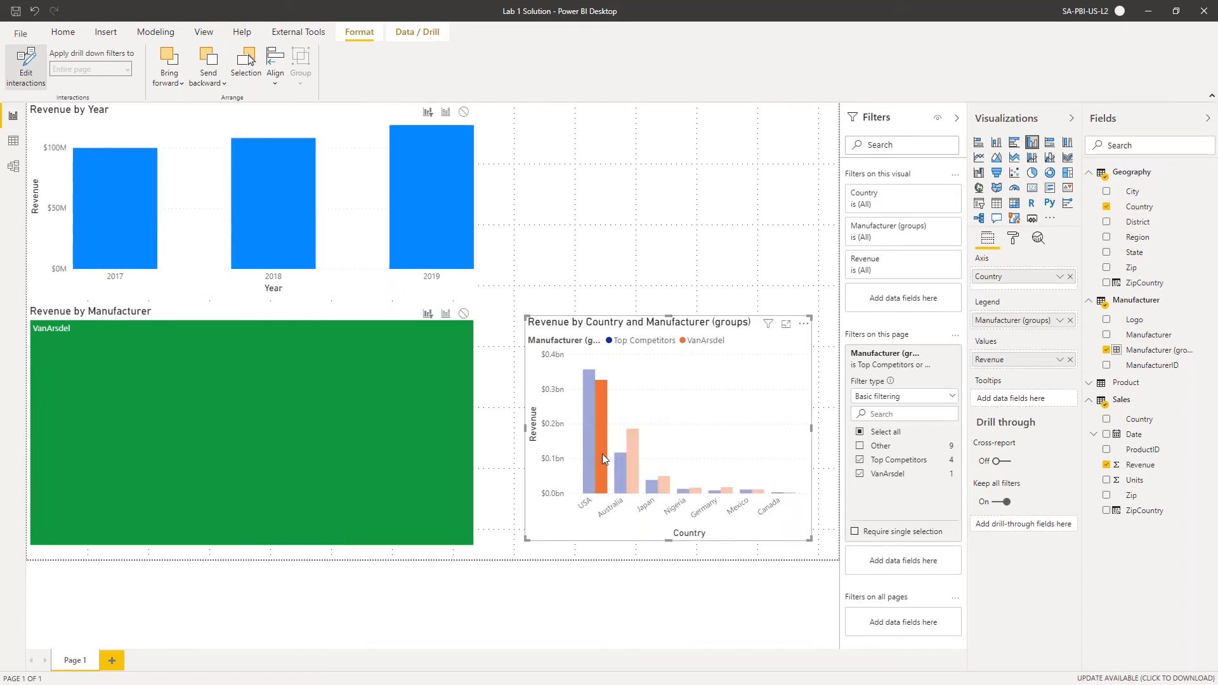
{"action": "left_click", "coordinate": [603, 454]}
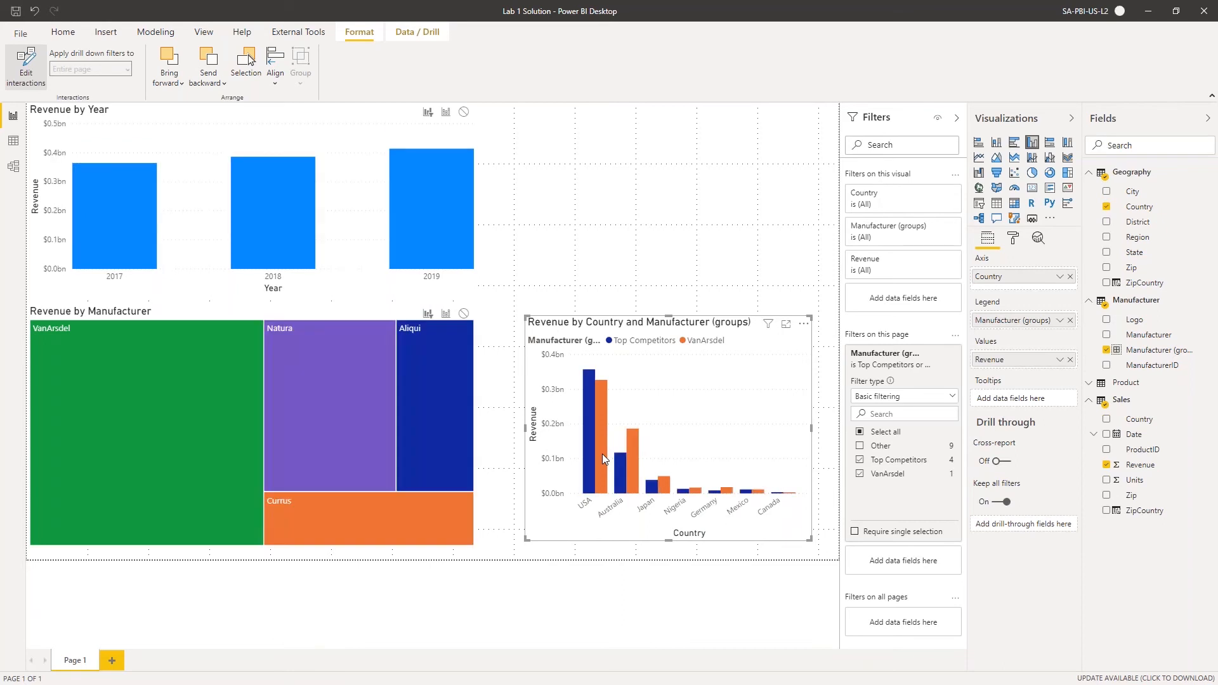
{"action": "mouse_move", "coordinate": [603, 455]}
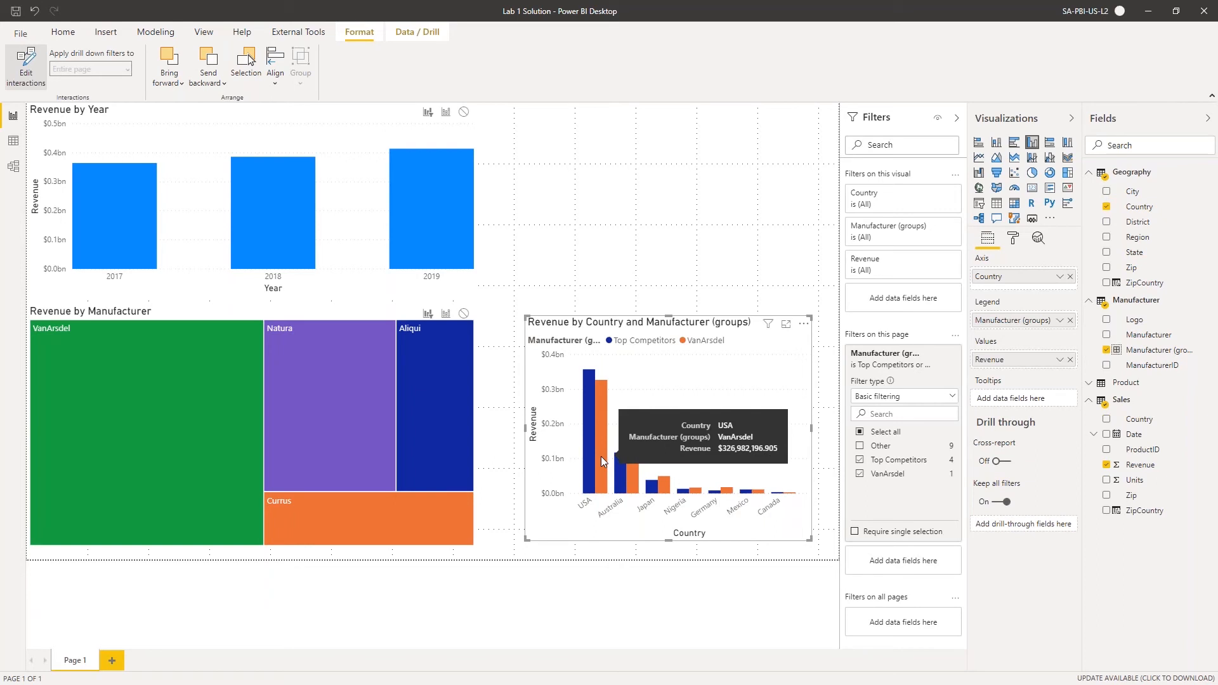
{"action": "mouse_move", "coordinate": [634, 484]}
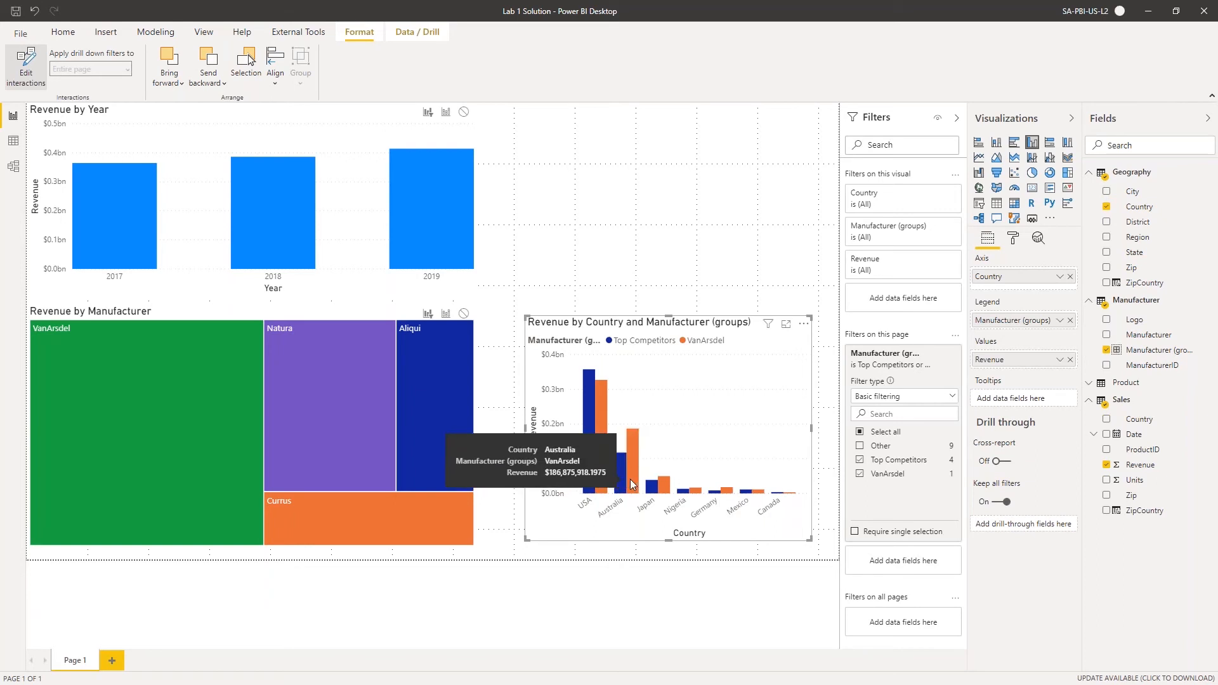
{"action": "left_click", "coordinate": [632, 484]}
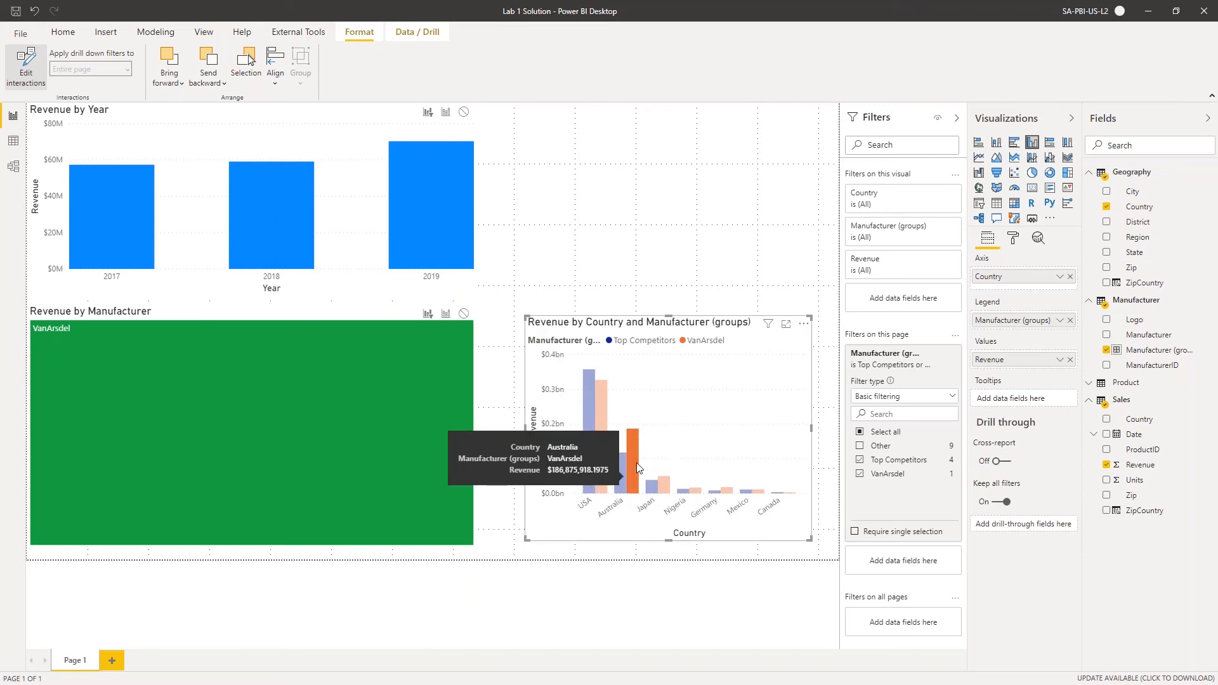
{"action": "left_click", "coordinate": [633, 483]}
Switch the country chart's interaction with both other visuals to Highlight and test it with Australia's VanArsdel column
{"action": "left_click", "coordinate": [446, 113]}
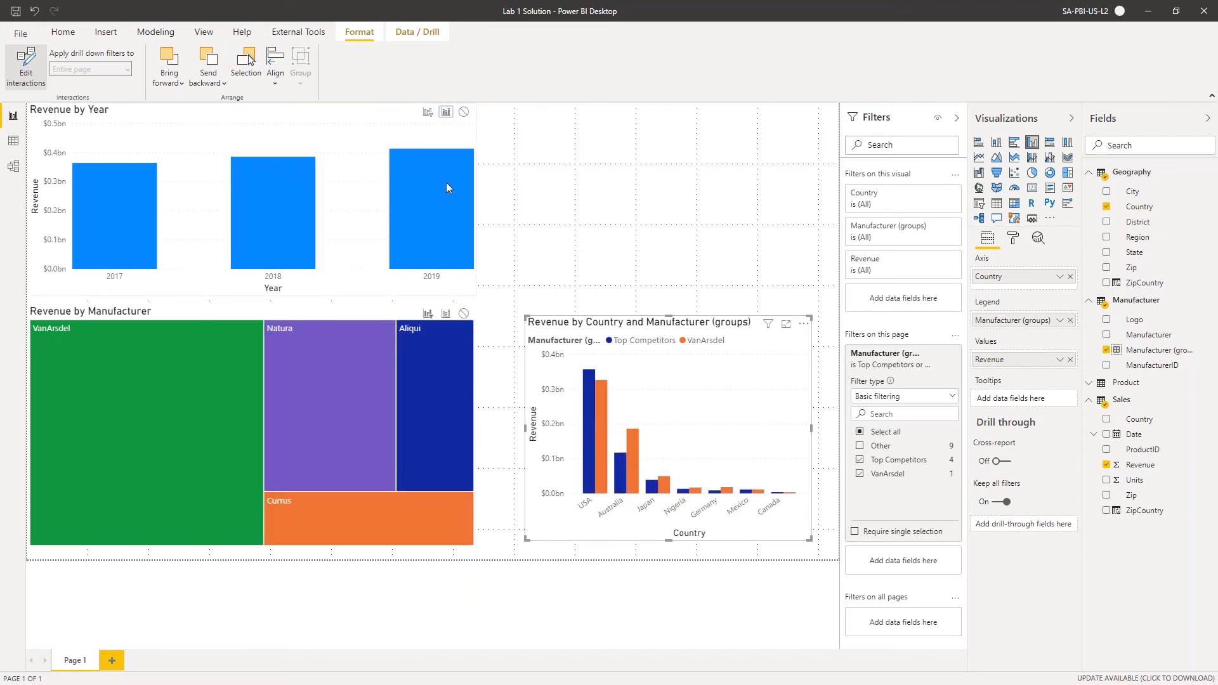
{"action": "left_click", "coordinate": [447, 316]}
{"action": "left_click", "coordinate": [634, 486]}
{"action": "mouse_move", "coordinate": [635, 485]}
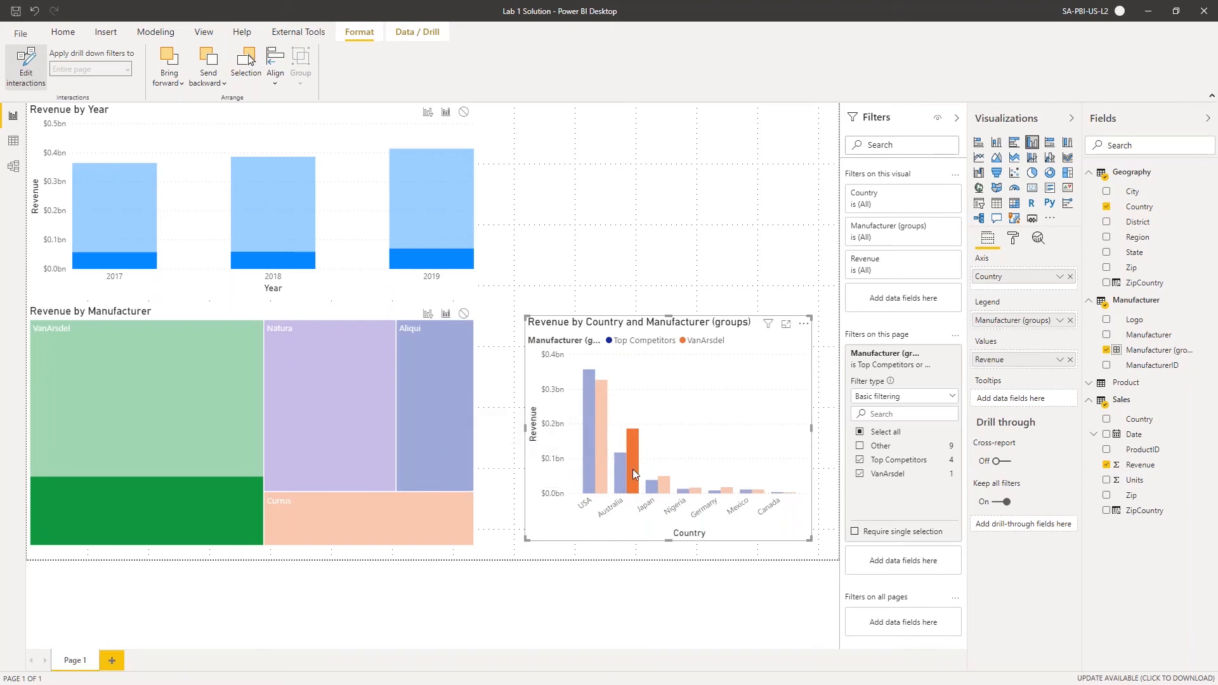
{"action": "left_click", "coordinate": [630, 476]}
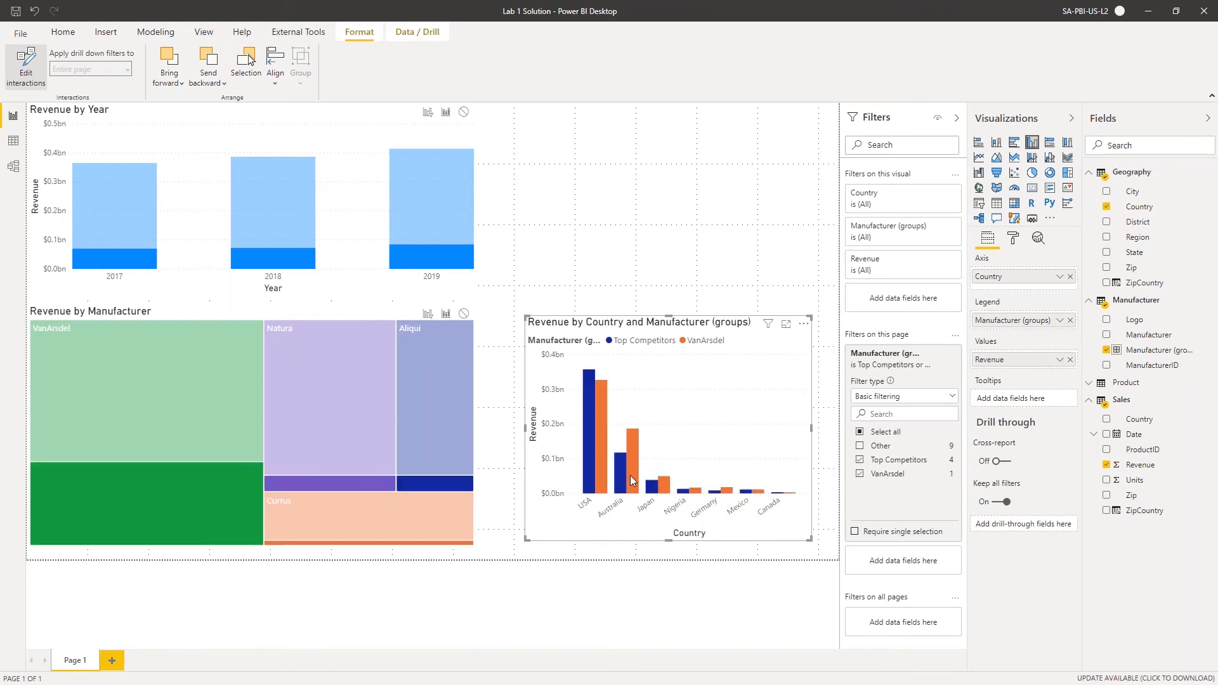
Return both visuals to the Filter interaction, test it with Australia's VanArsdel column, and clear the selection
{"action": "left_click", "coordinate": [428, 111]}
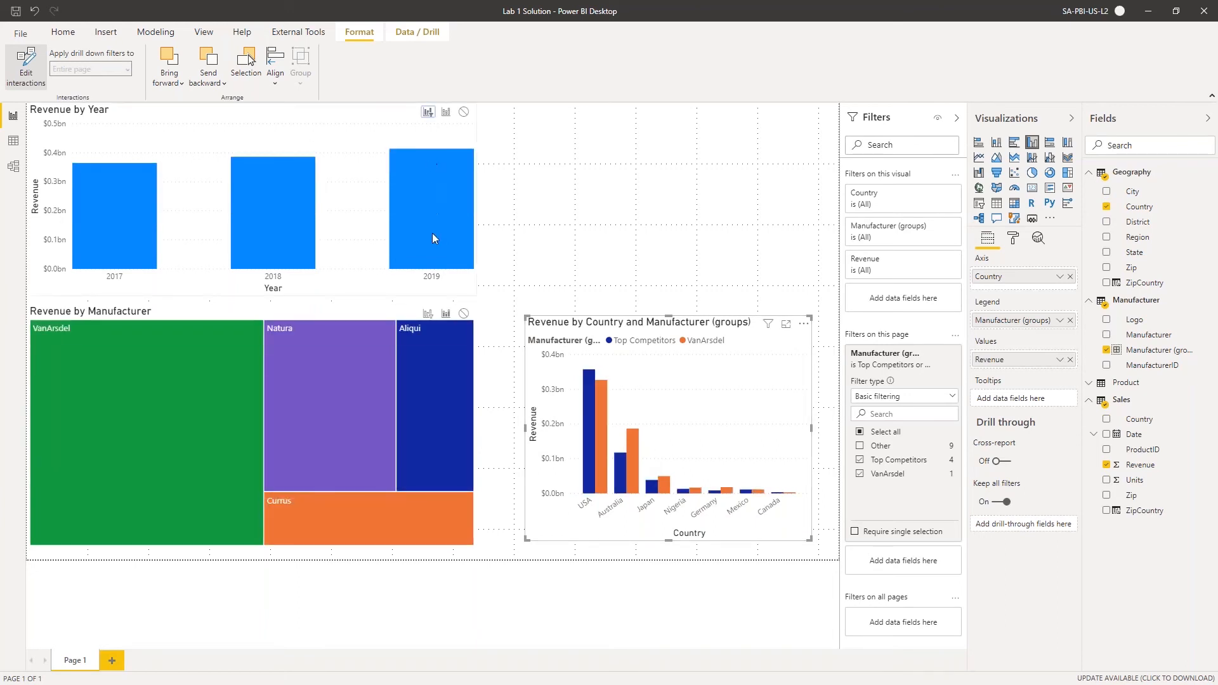
{"action": "left_click", "coordinate": [428, 315]}
{"action": "left_click", "coordinate": [631, 480]}
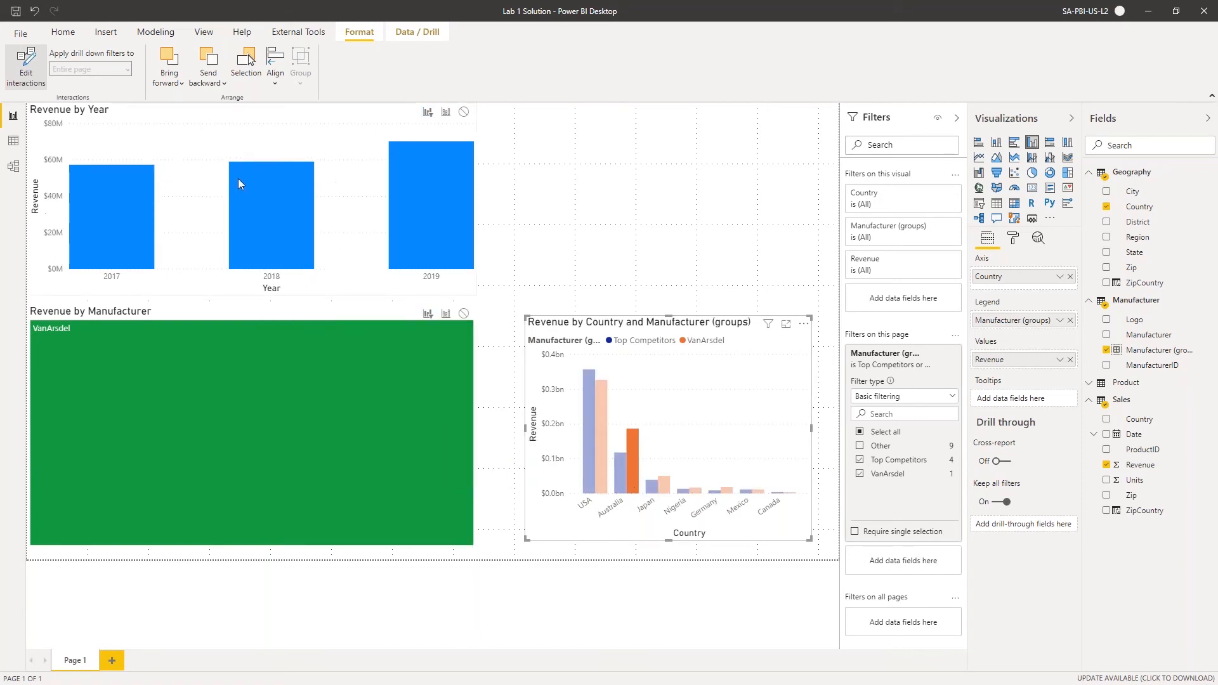
{"action": "left_click", "coordinate": [578, 491]}
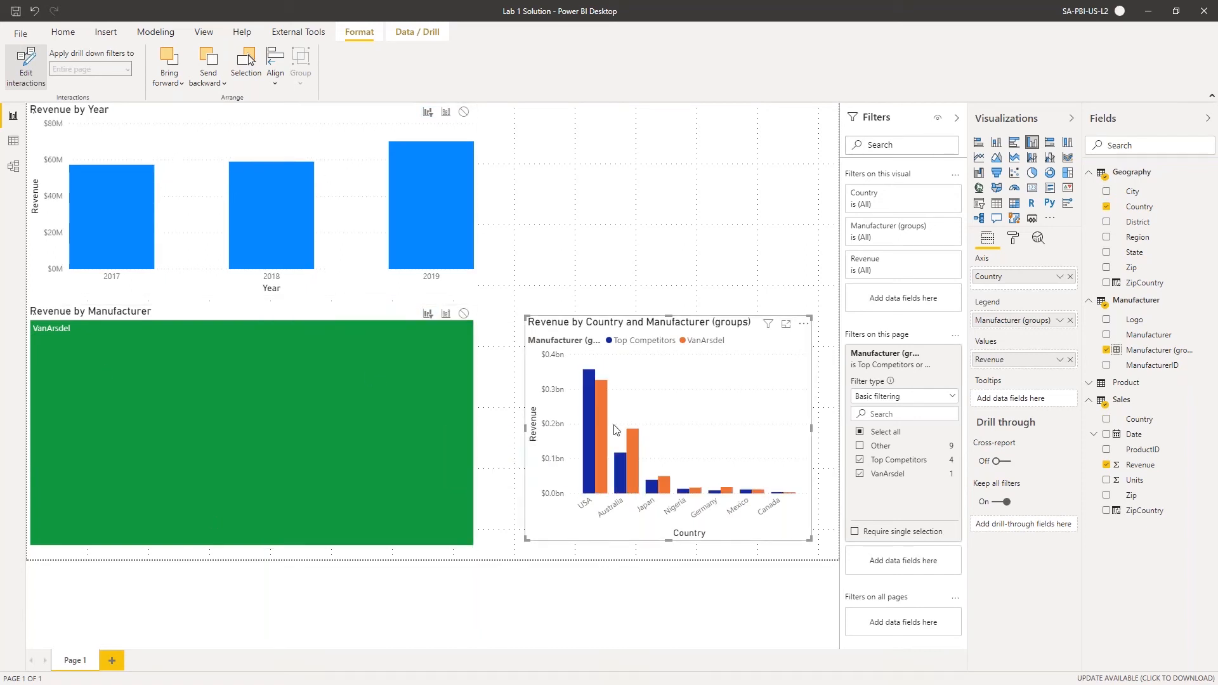
Restore the Highlight interaction on the Revenue by Year chart and the treemap, and check it by selecting and deselecting Australia's VanArsdel column
{"action": "left_click", "coordinate": [446, 314]}
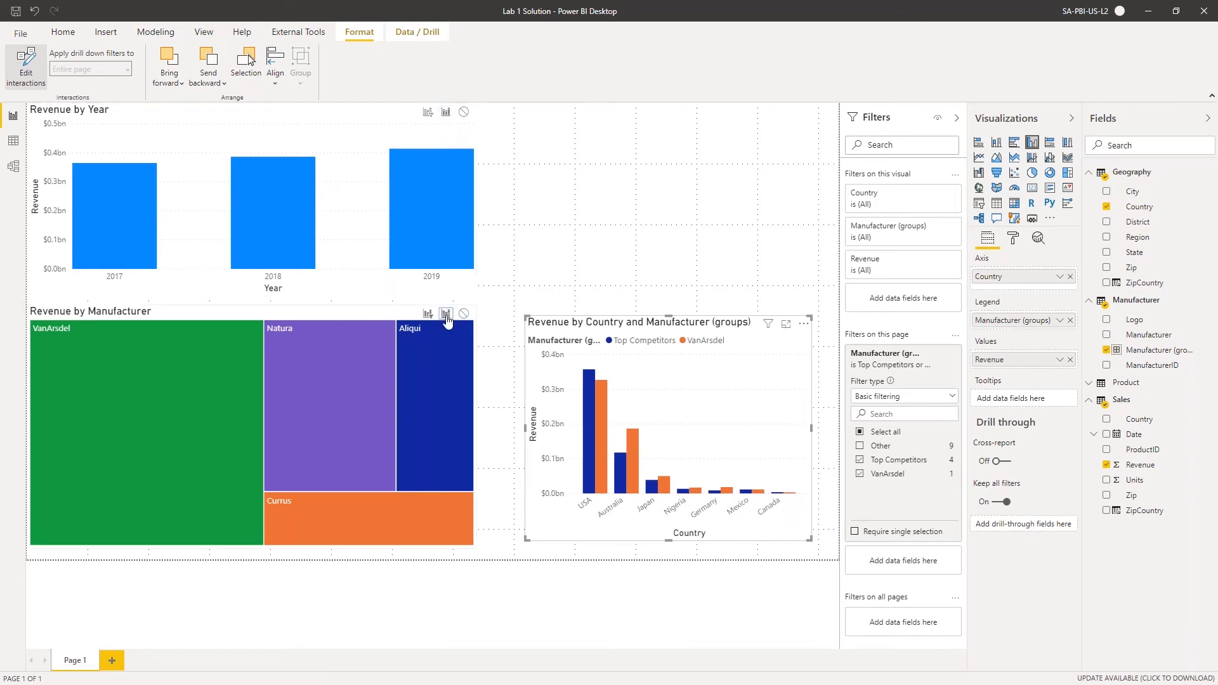
{"action": "left_click", "coordinate": [633, 483]}
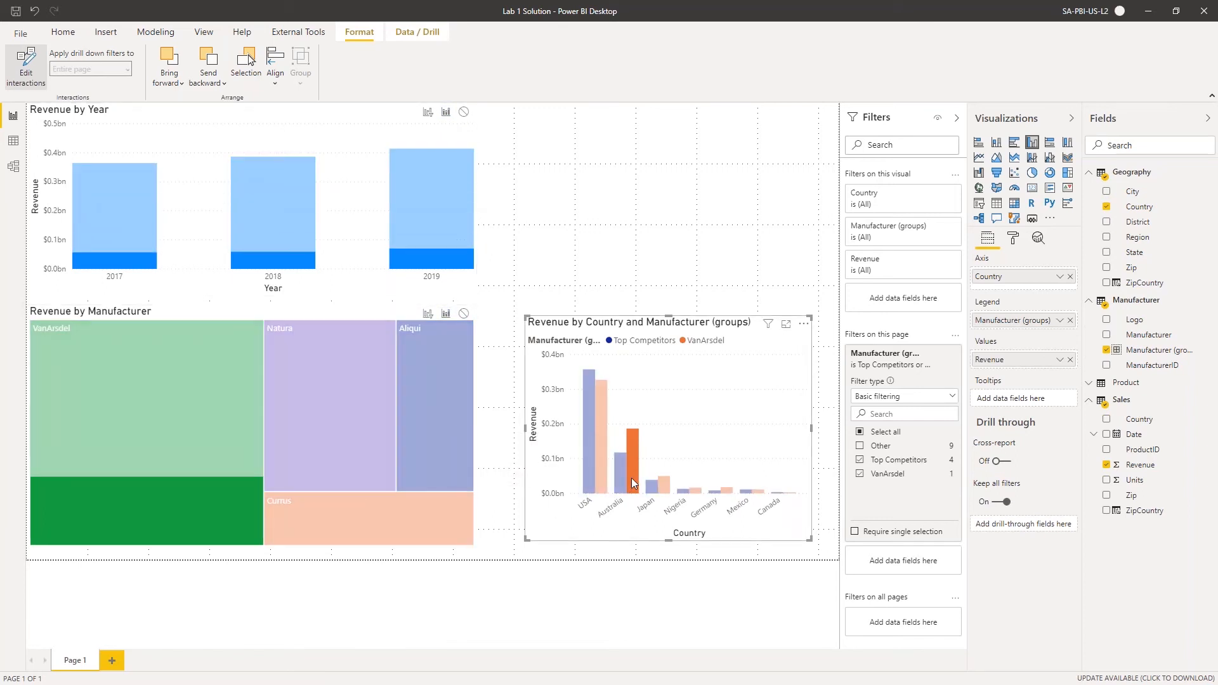
{"action": "left_click", "coordinate": [632, 483]}
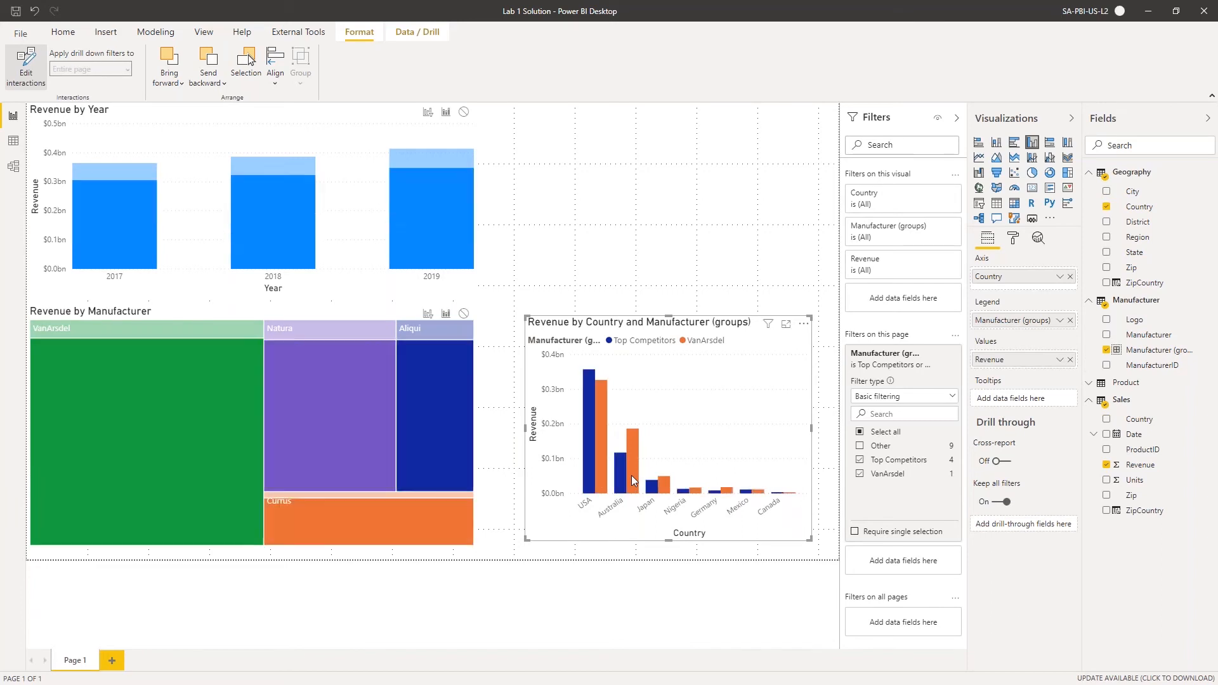
Set the country chart's interaction with the Revenue by Year chart and the treemap to None and test it with Australia's VanArsdel column
{"action": "left_click", "coordinate": [464, 112]}
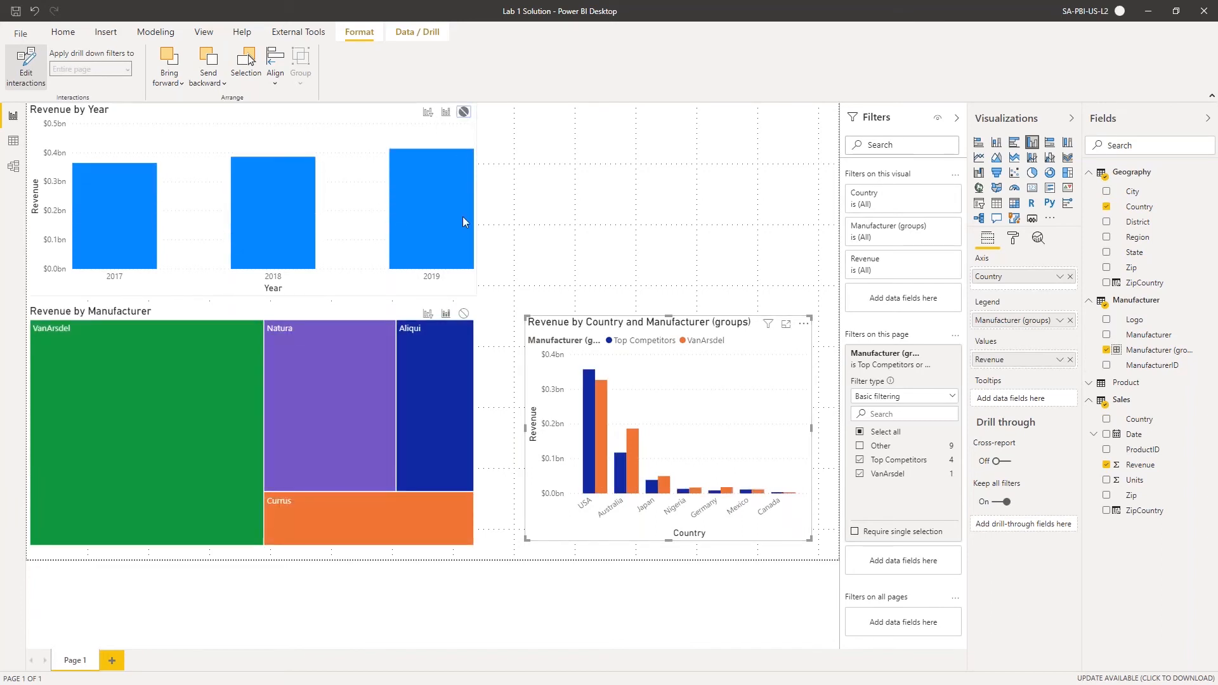
{"action": "left_click", "coordinate": [464, 314]}
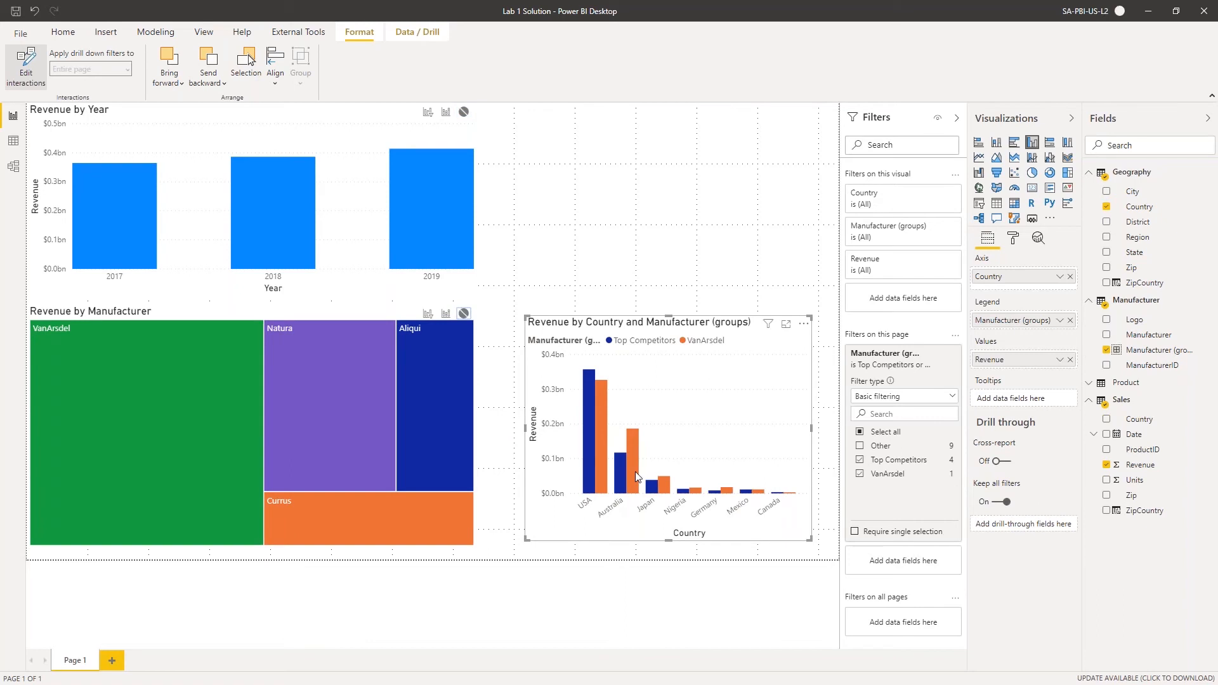
{"action": "left_click", "coordinate": [634, 471]}
{"action": "left_click", "coordinate": [634, 471]}
Set the country chart's interaction with both other visuals back to Highlight, test it with Australia's VanArsdel column, and turn off interaction editing
{"action": "left_click", "coordinate": [446, 112]}
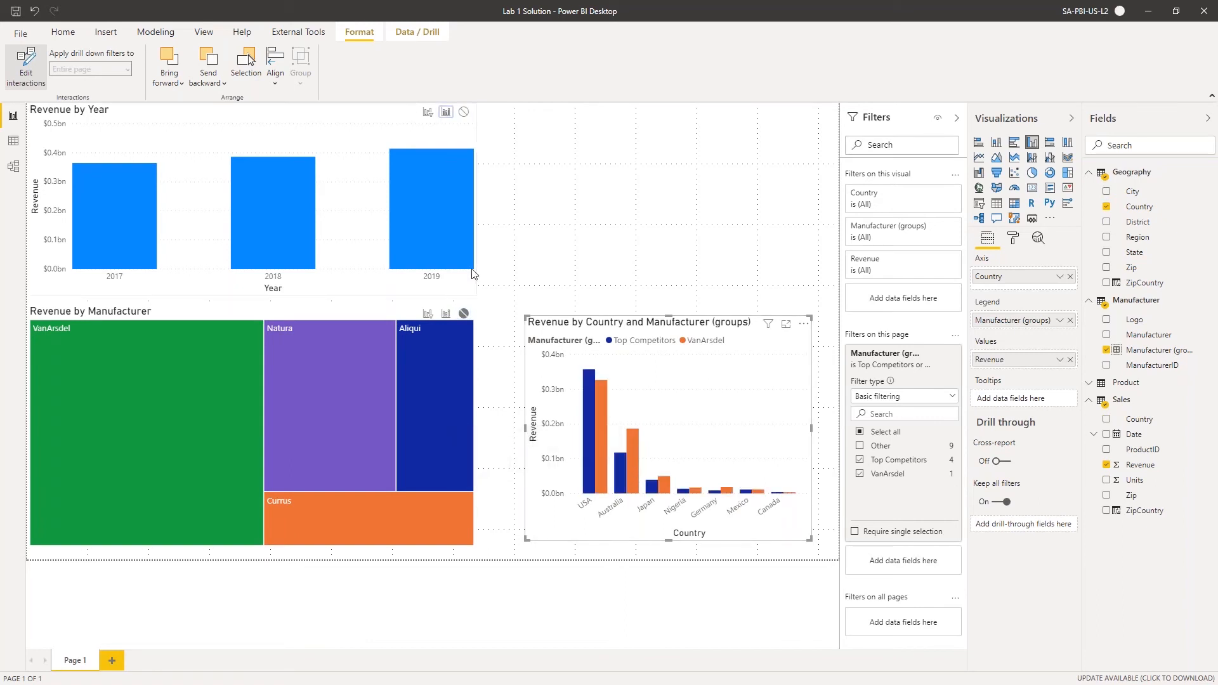
{"action": "left_click", "coordinate": [446, 313]}
{"action": "left_click", "coordinate": [631, 476]}
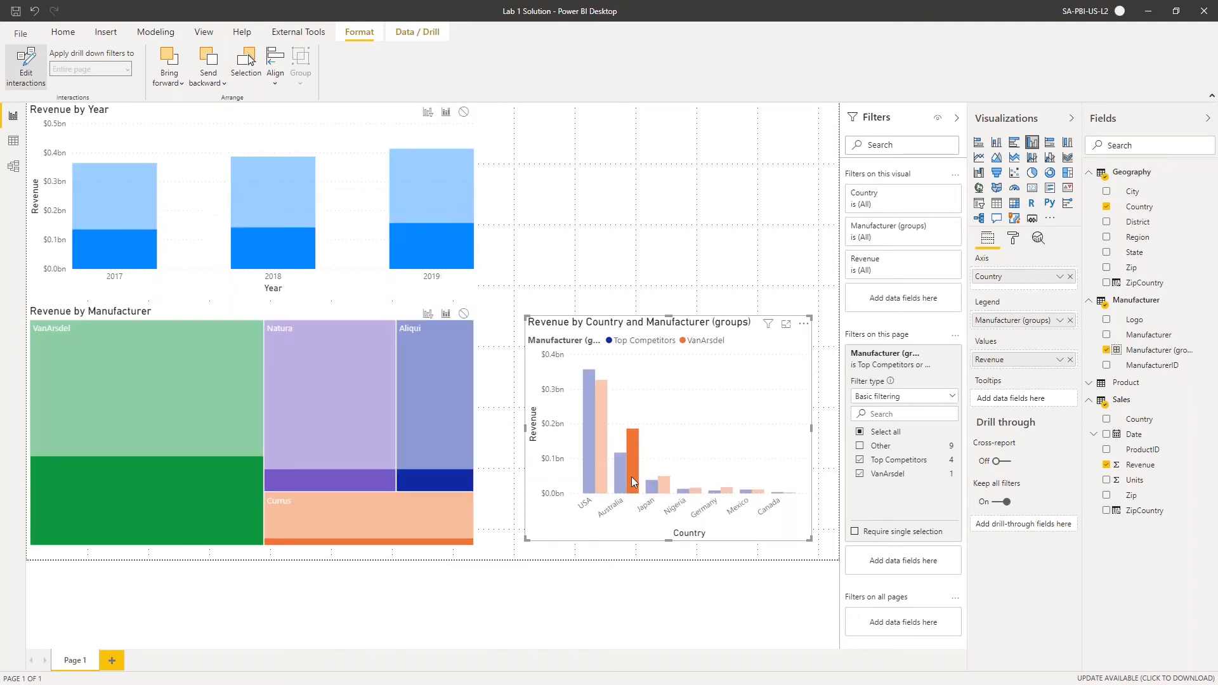
{"action": "left_click", "coordinate": [632, 476]}
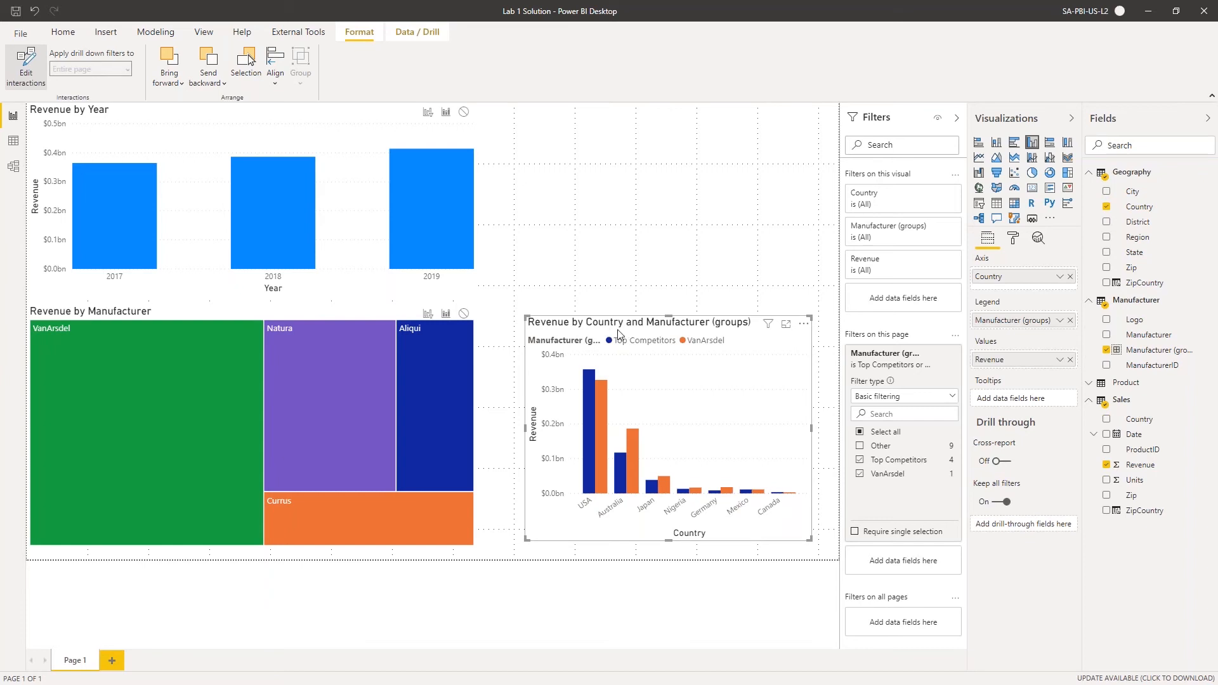
{"action": "left_click", "coordinate": [26, 67]}
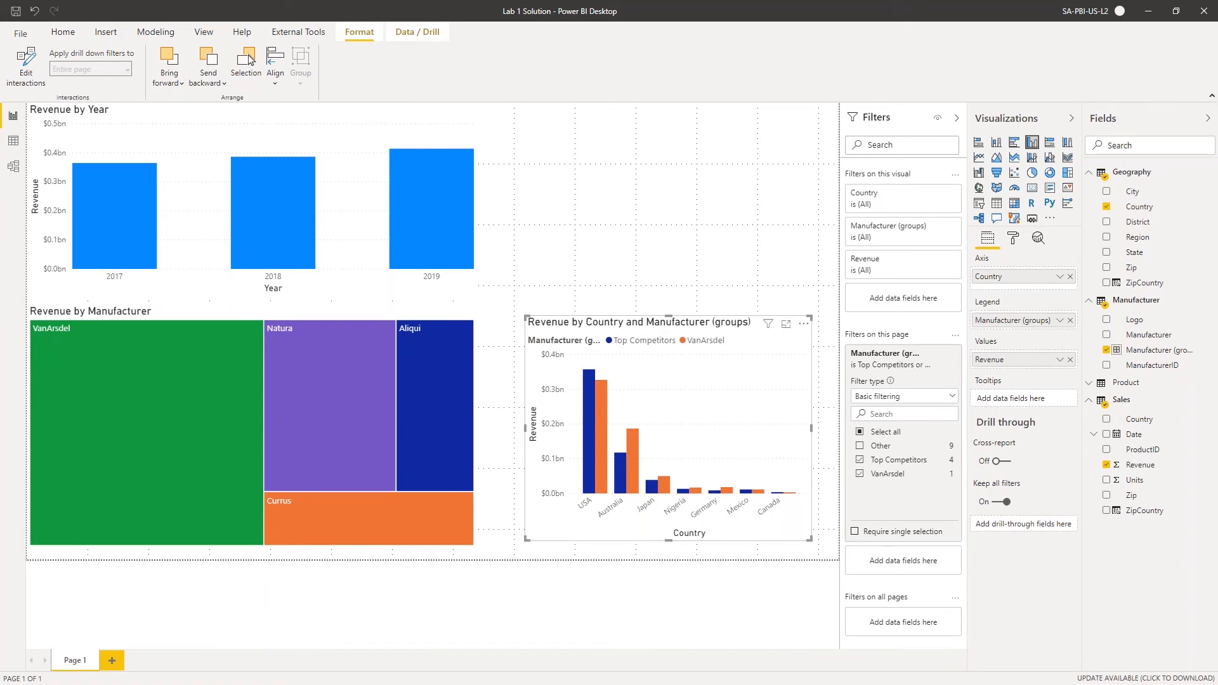
Test highlighting from the treemap's VanArsdel tile, and remove Manufacturer (groups) from the country chart's legend
{"action": "left_click", "coordinate": [189, 456]}
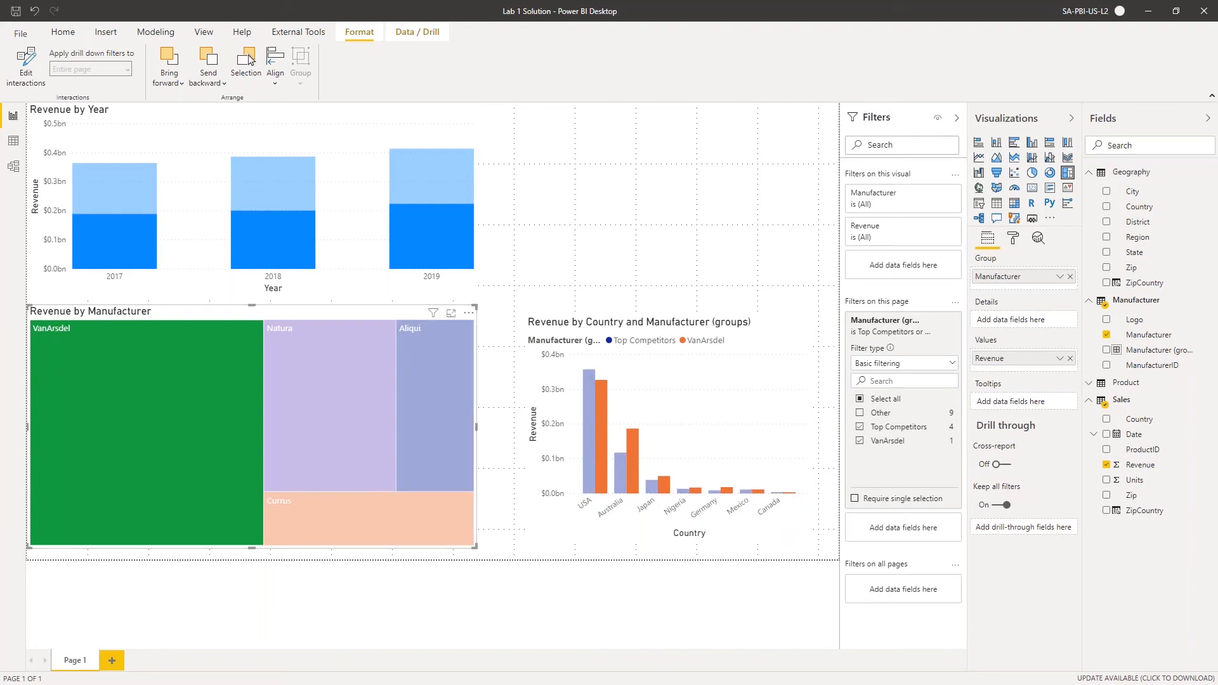
{"action": "left_click", "coordinate": [705, 373]}
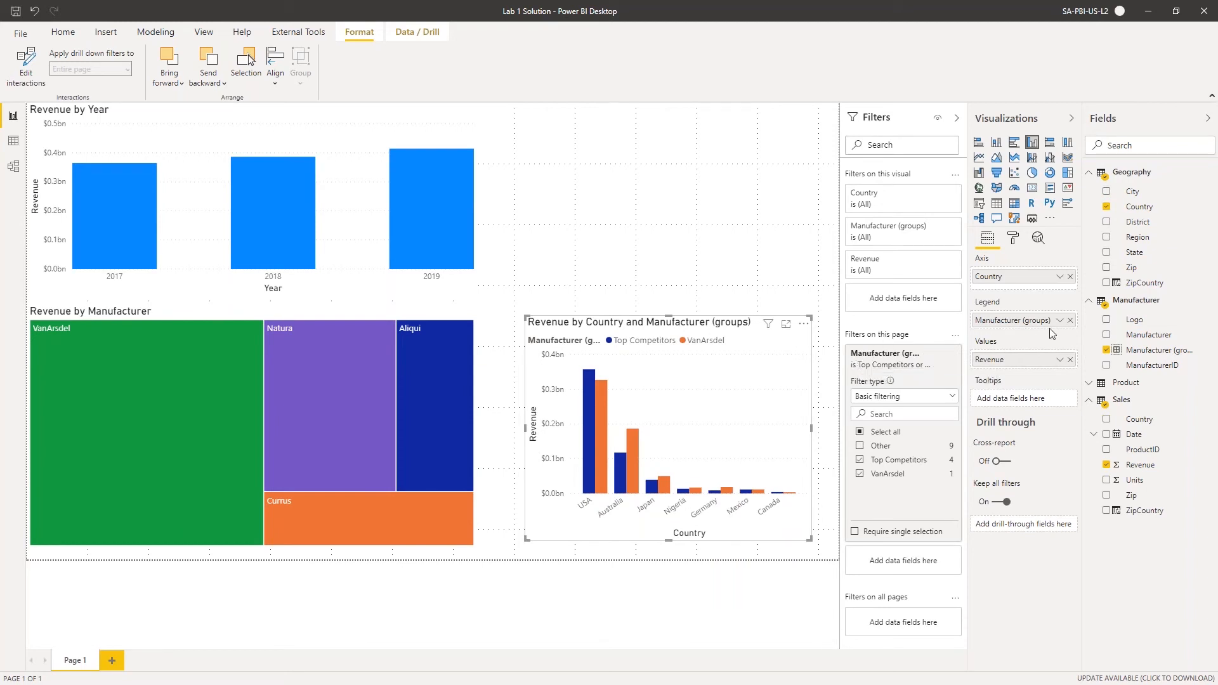
{"action": "left_click", "coordinate": [1070, 320]}
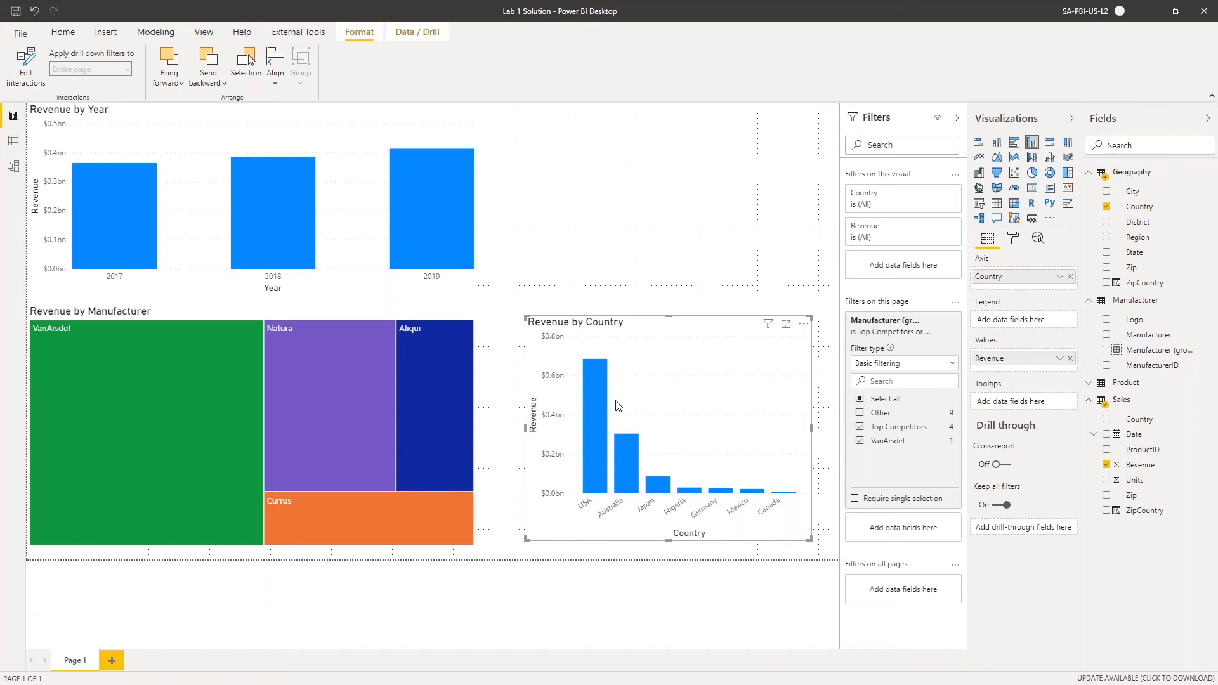
Check the Revenue by Country and Revenue by Year highlighting by selecting, clearing and reselecting VanArsdel in the treemap
{"action": "mouse_move", "coordinate": [105, 404]}
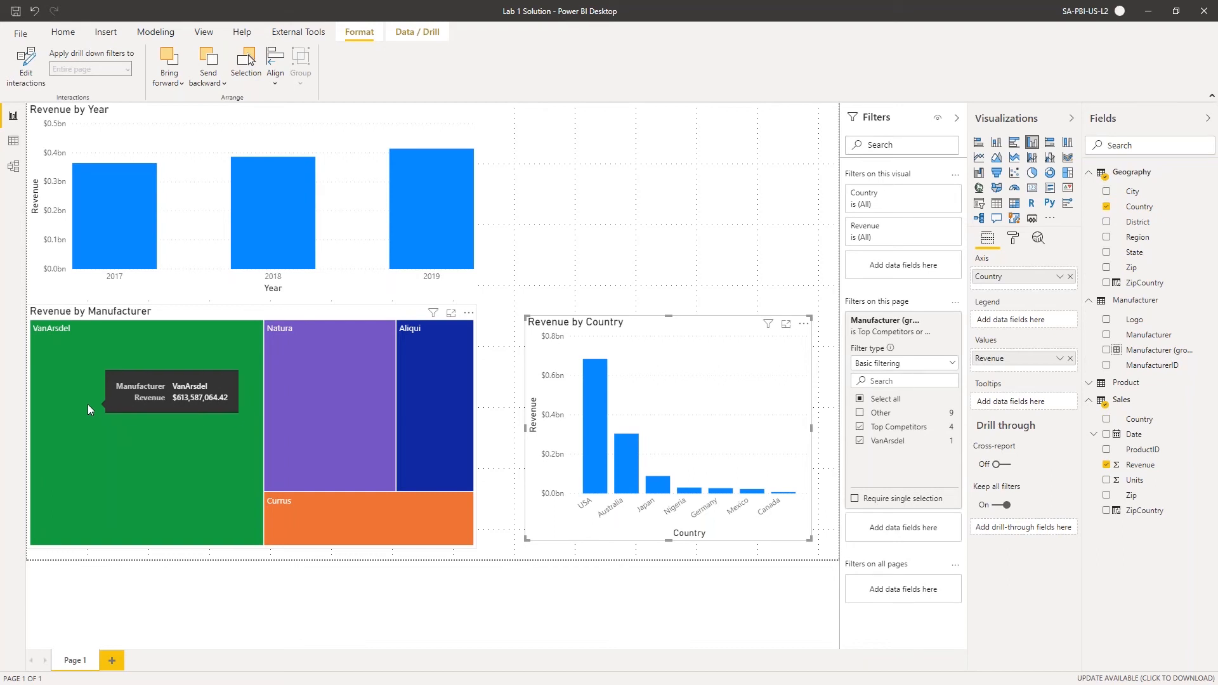
{"action": "left_click", "coordinate": [109, 397]}
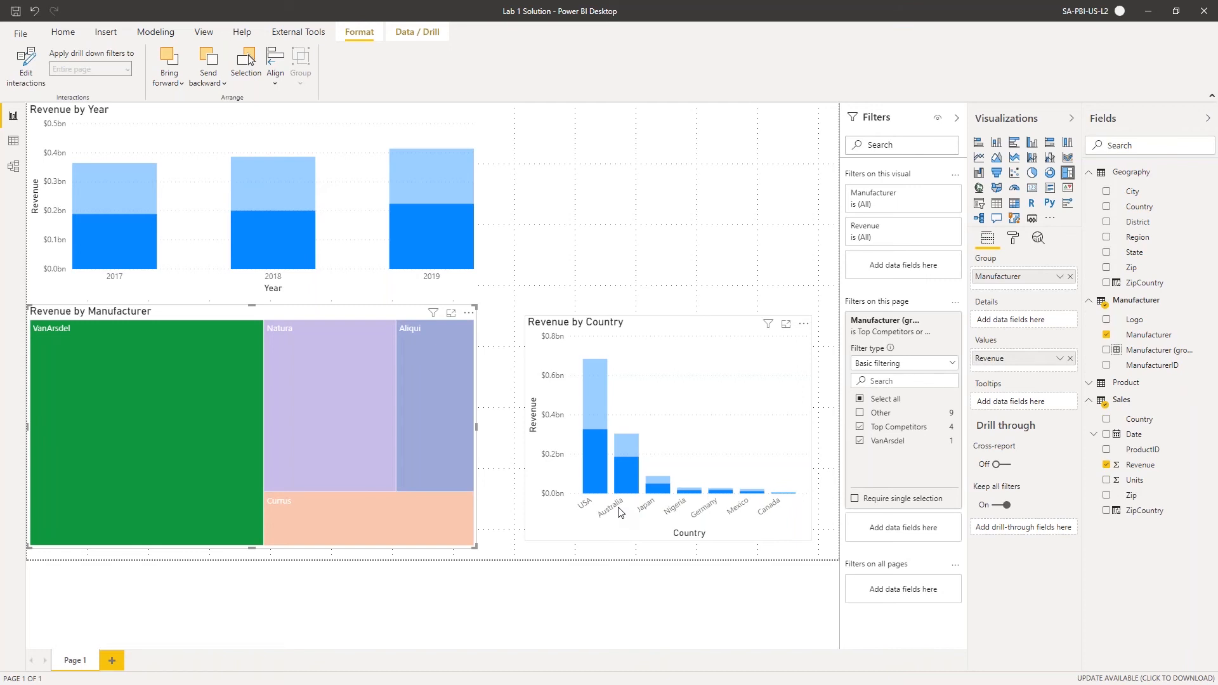
{"action": "mouse_move", "coordinate": [291, 392]}
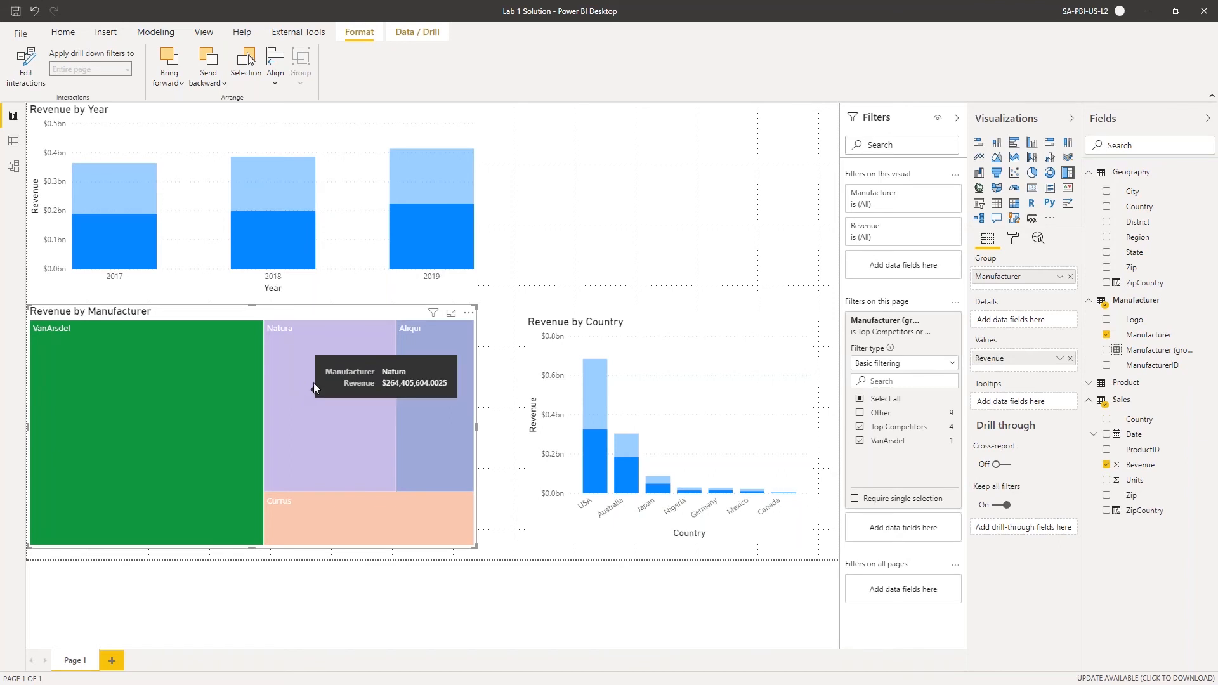
{"action": "left_click", "coordinate": [601, 221]}
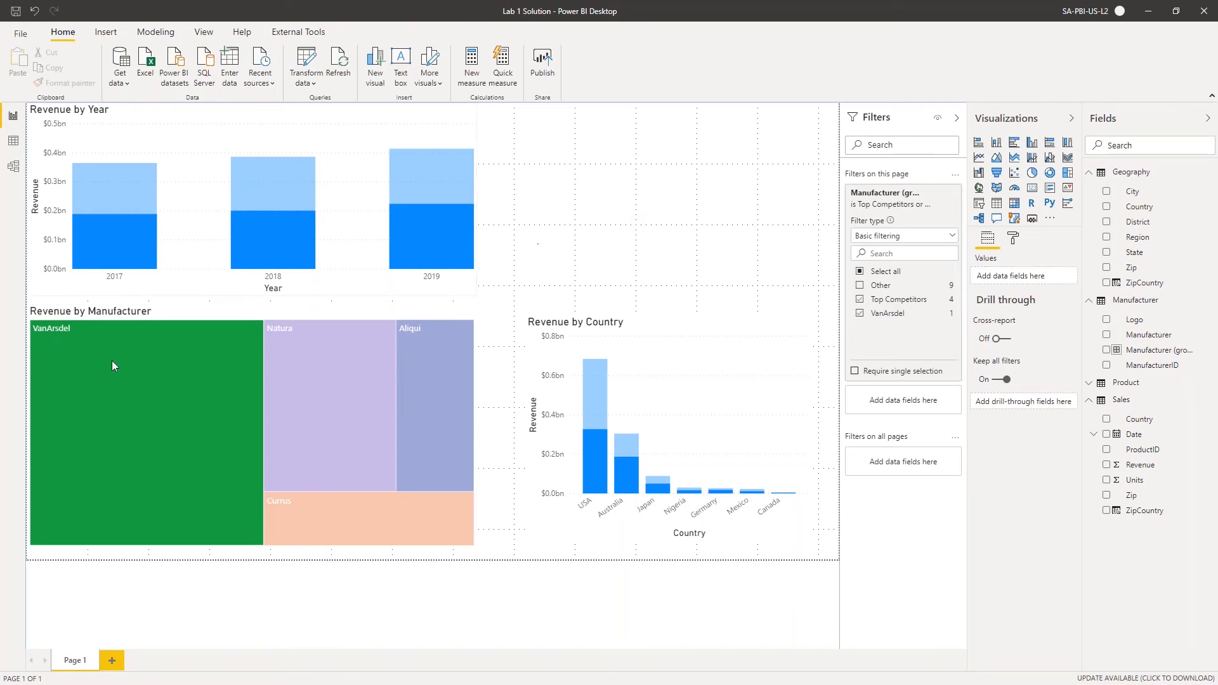
{"action": "left_click", "coordinate": [108, 396]}
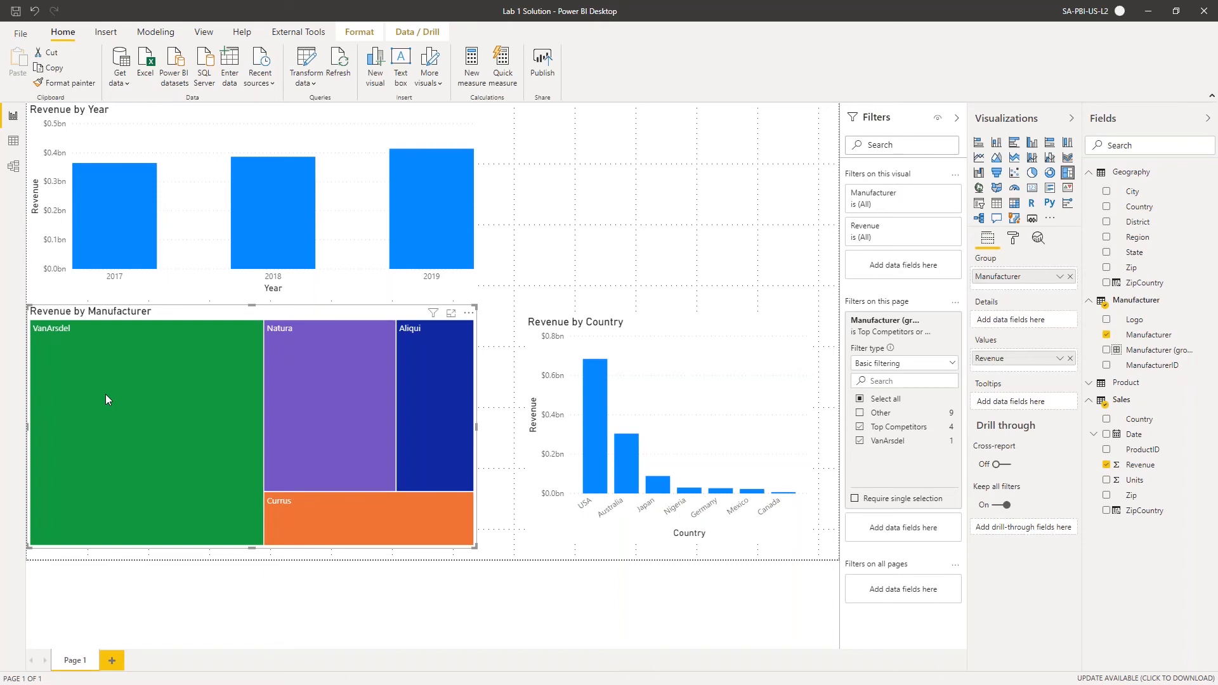
{"action": "mouse_move", "coordinate": [113, 394]}
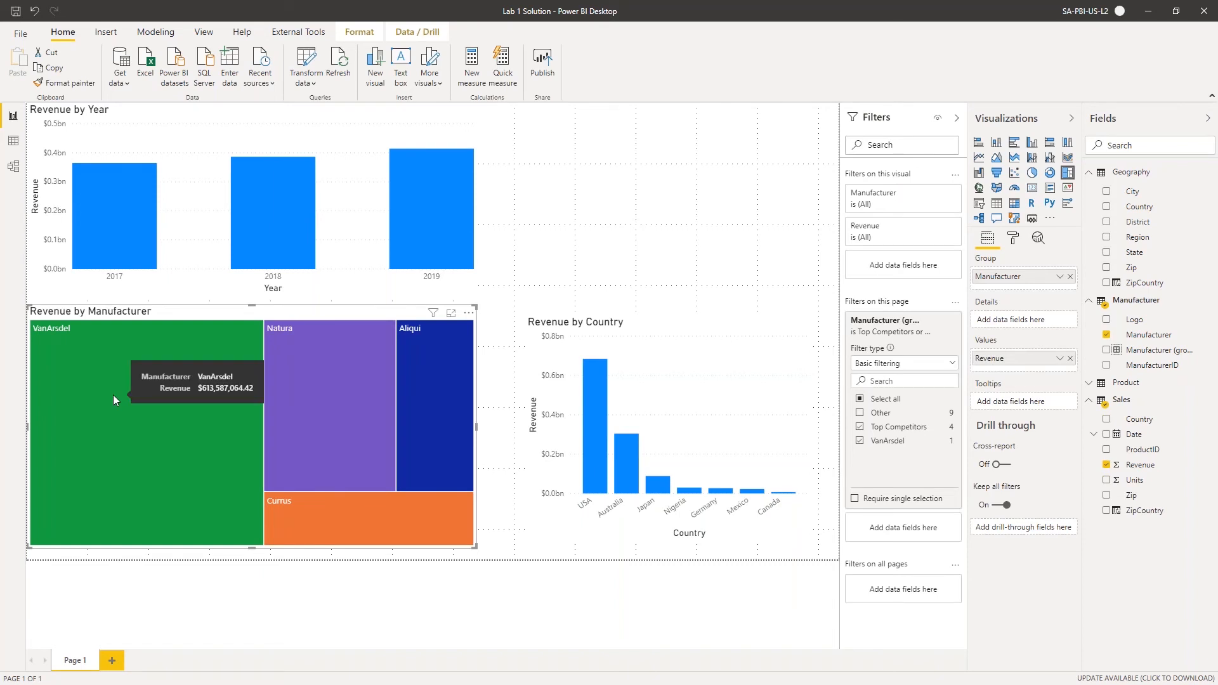
{"action": "left_click", "coordinate": [113, 395]}
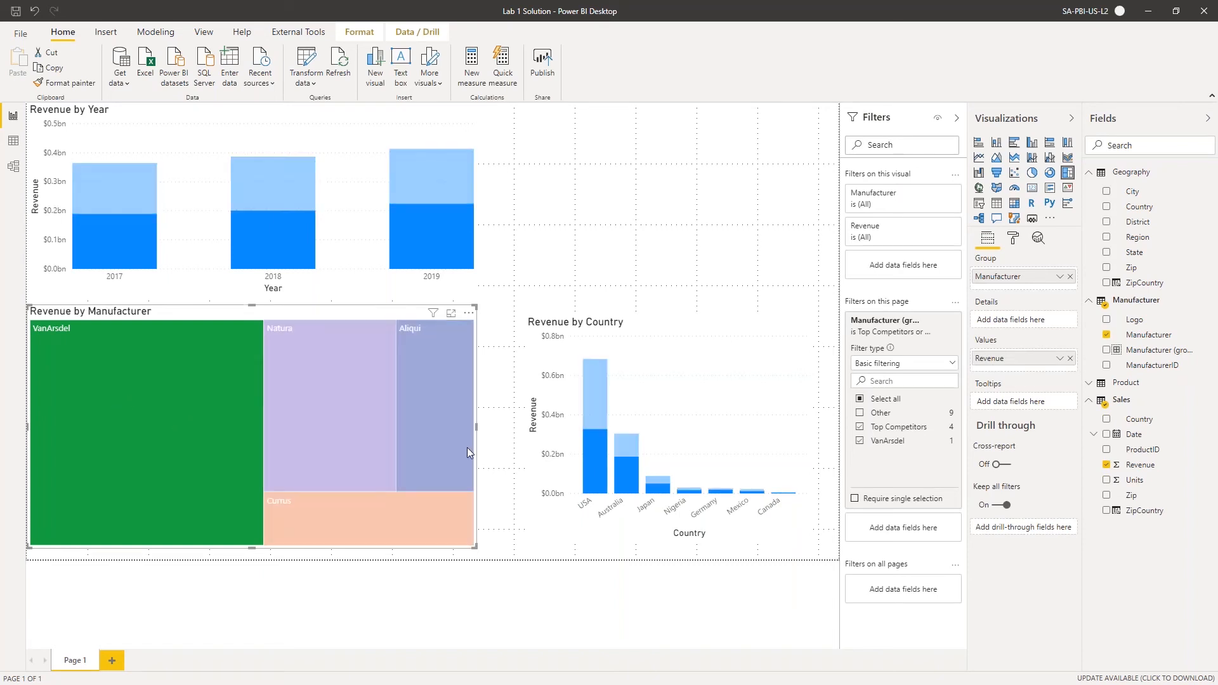
Compare highlighting from Australia's column in the country chart with highlighting from the treemap's VanArsdel tile
{"action": "left_click", "coordinate": [625, 487]}
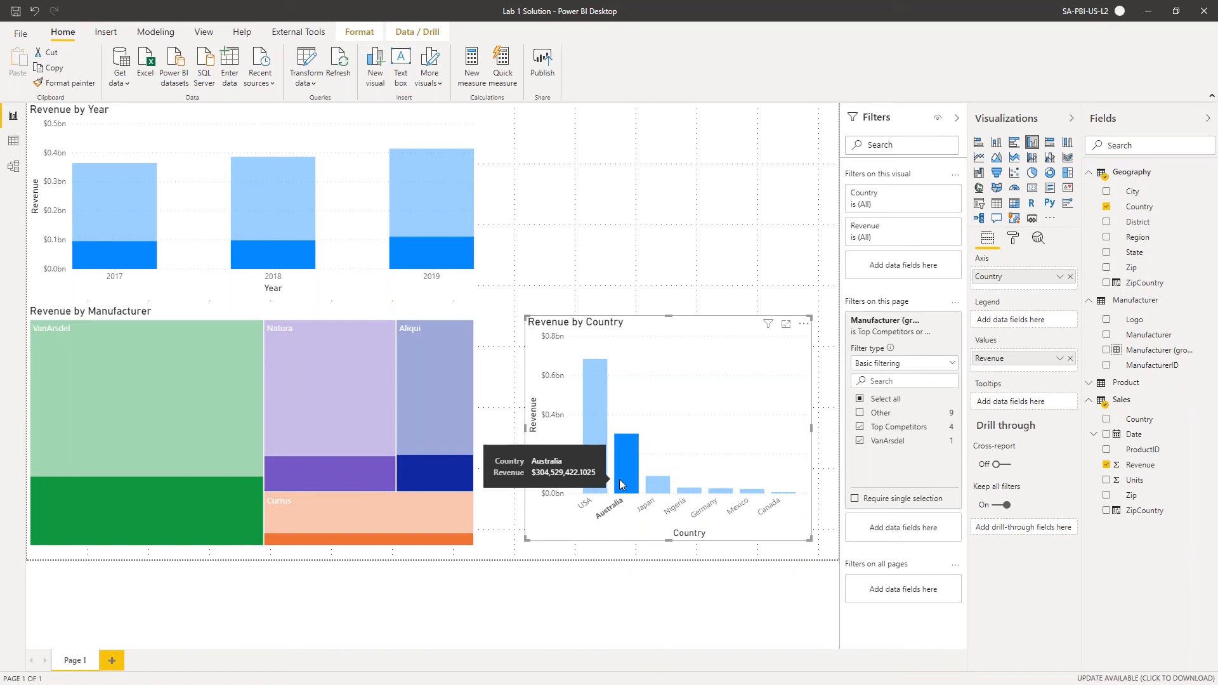
{"action": "left_click", "coordinate": [619, 478]}
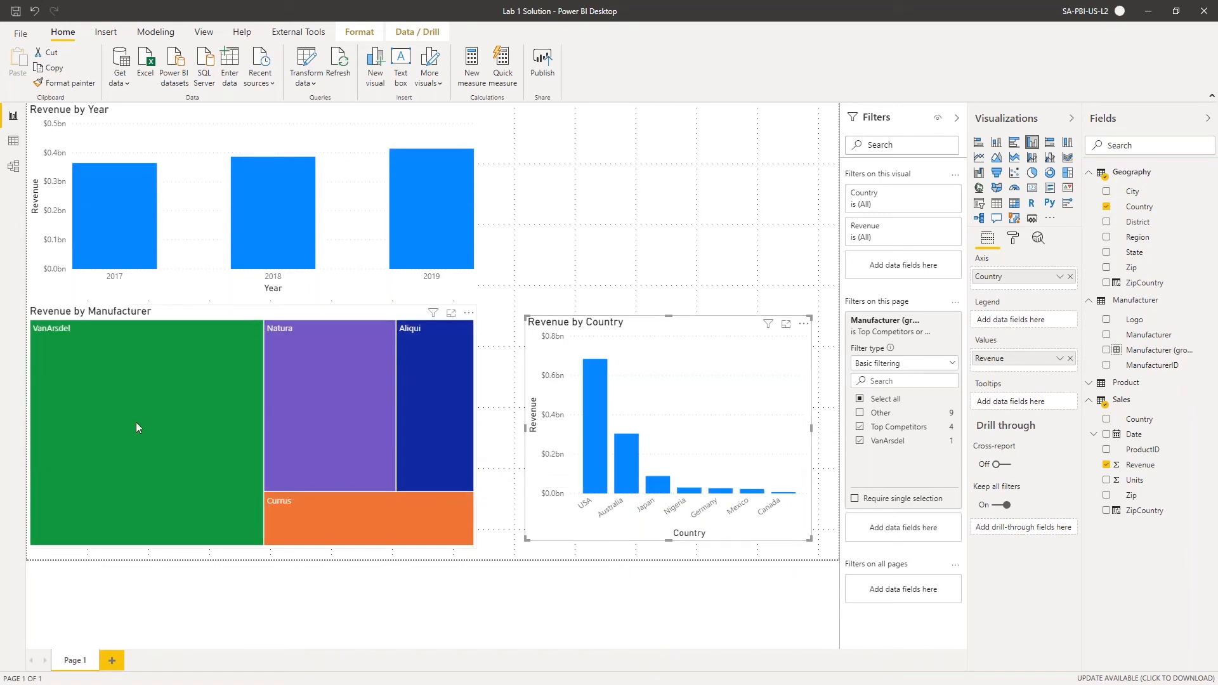
{"action": "left_click", "coordinate": [136, 421]}
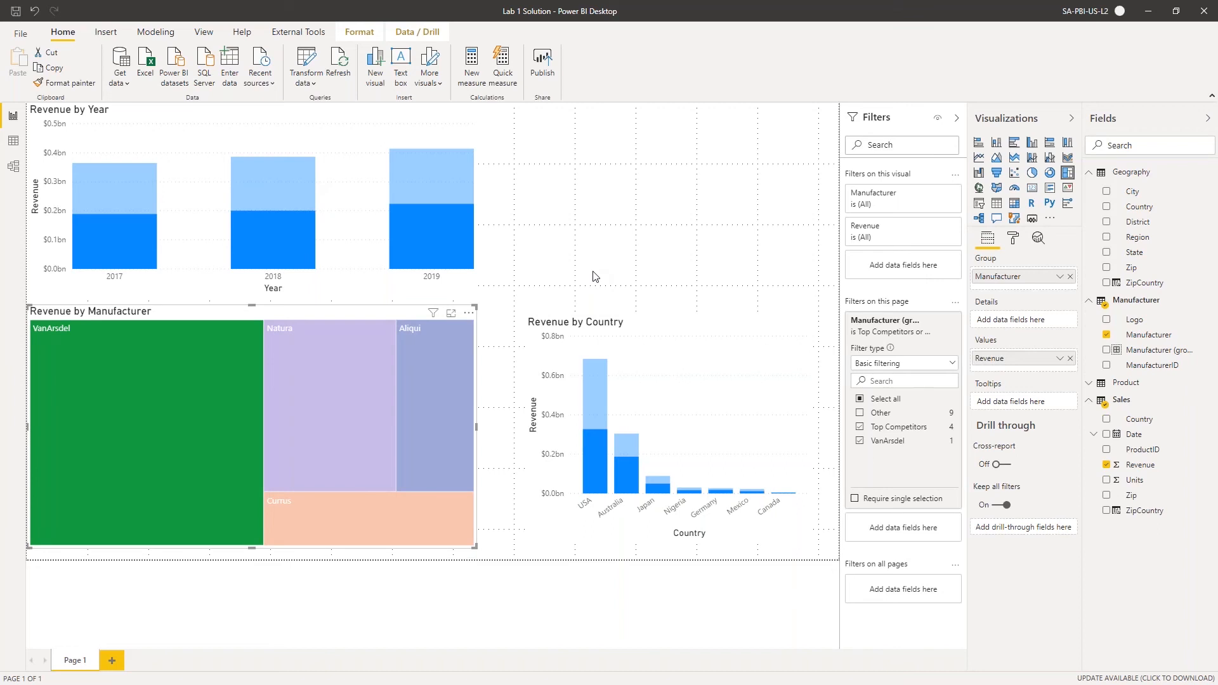
Turn on interaction editing with the Revenue by Country chart as the source visual
{"action": "left_click", "coordinate": [800, 388]}
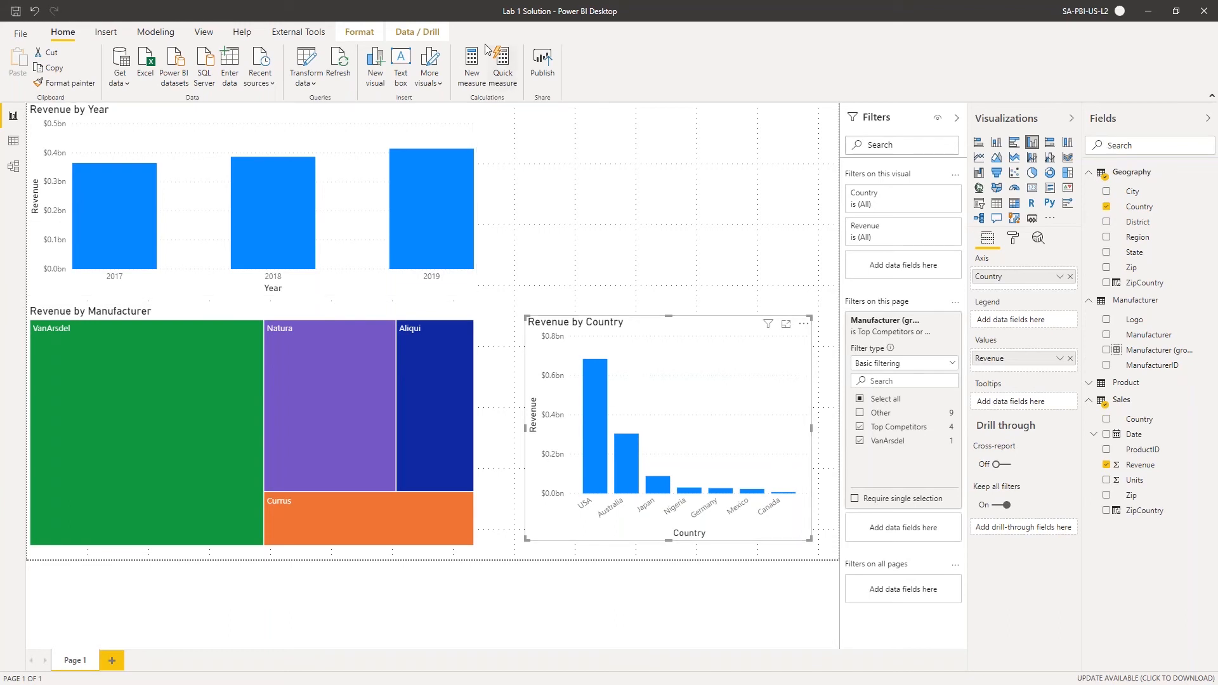
{"action": "left_click", "coordinate": [350, 36]}
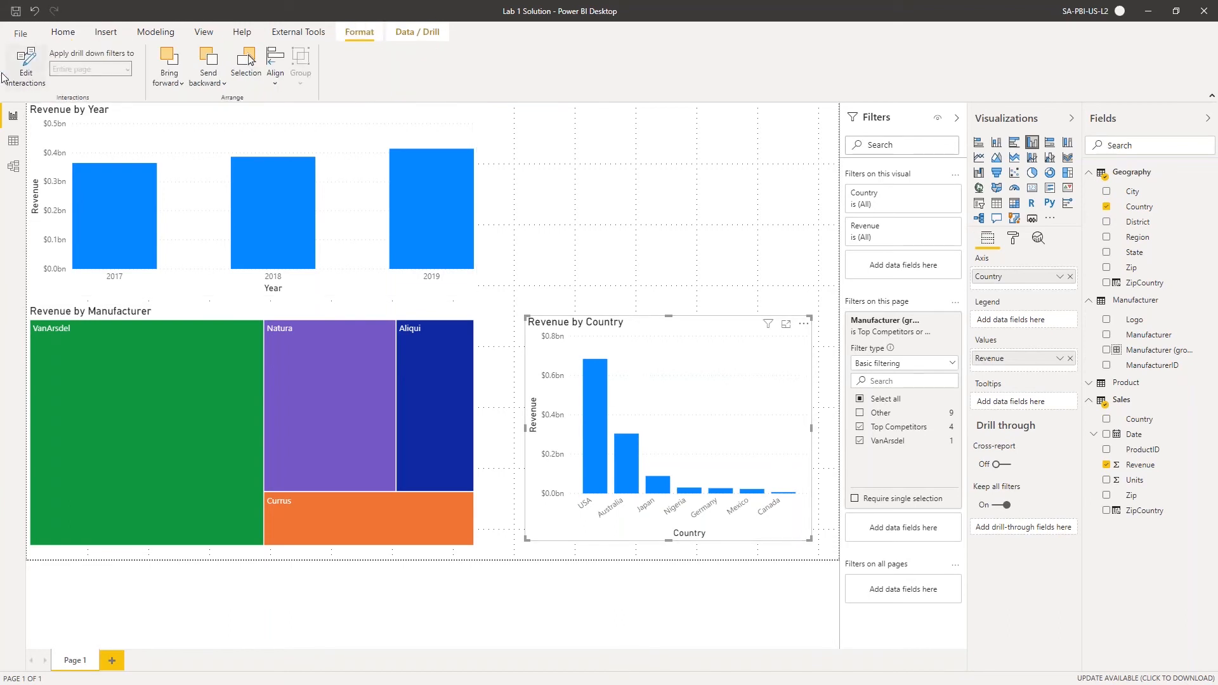
{"action": "left_click", "coordinate": [24, 63]}
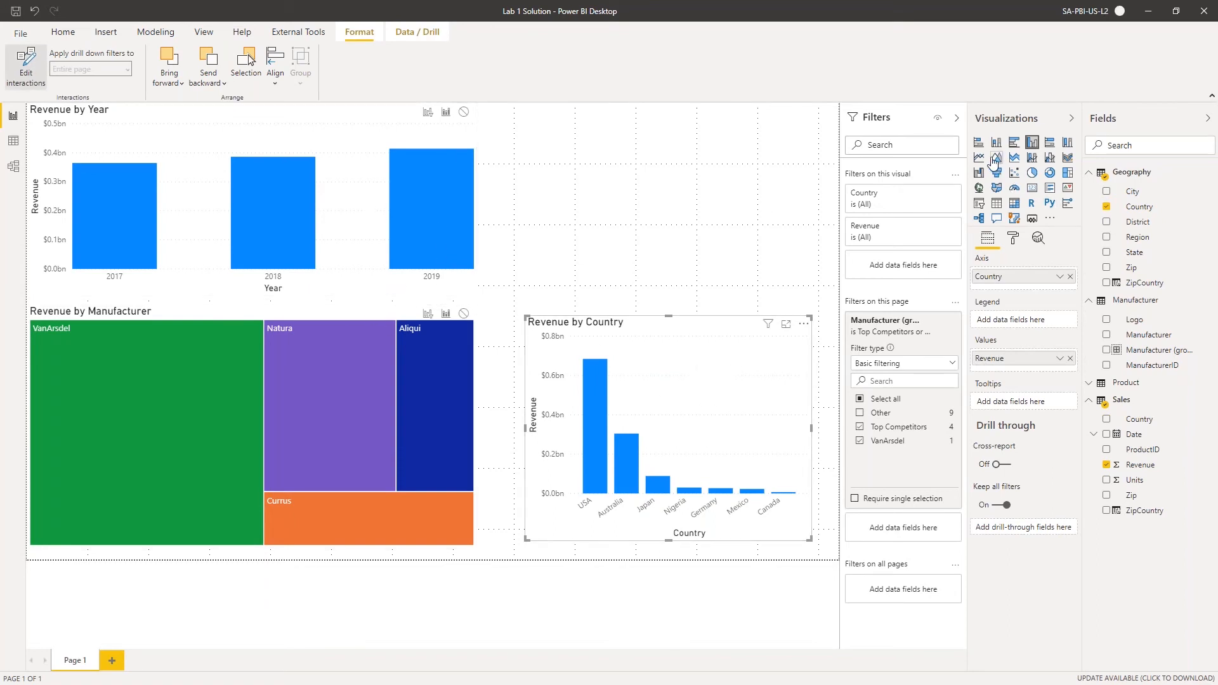
Add an empty stacked bar chart above the country chart, check its interaction options, and delete it
{"action": "left_click", "coordinate": [743, 196]}
{"action": "left_click", "coordinate": [980, 144]}
{"action": "left_click", "coordinate": [683, 380]}
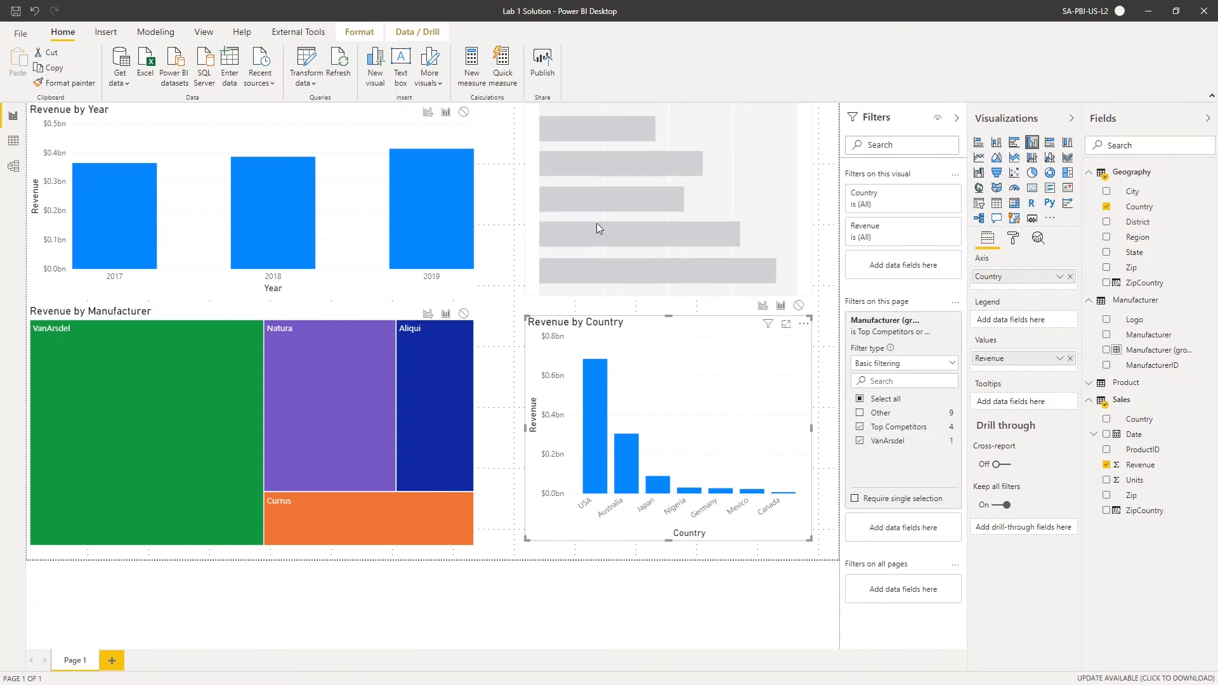
{"action": "left_click", "coordinate": [619, 238]}
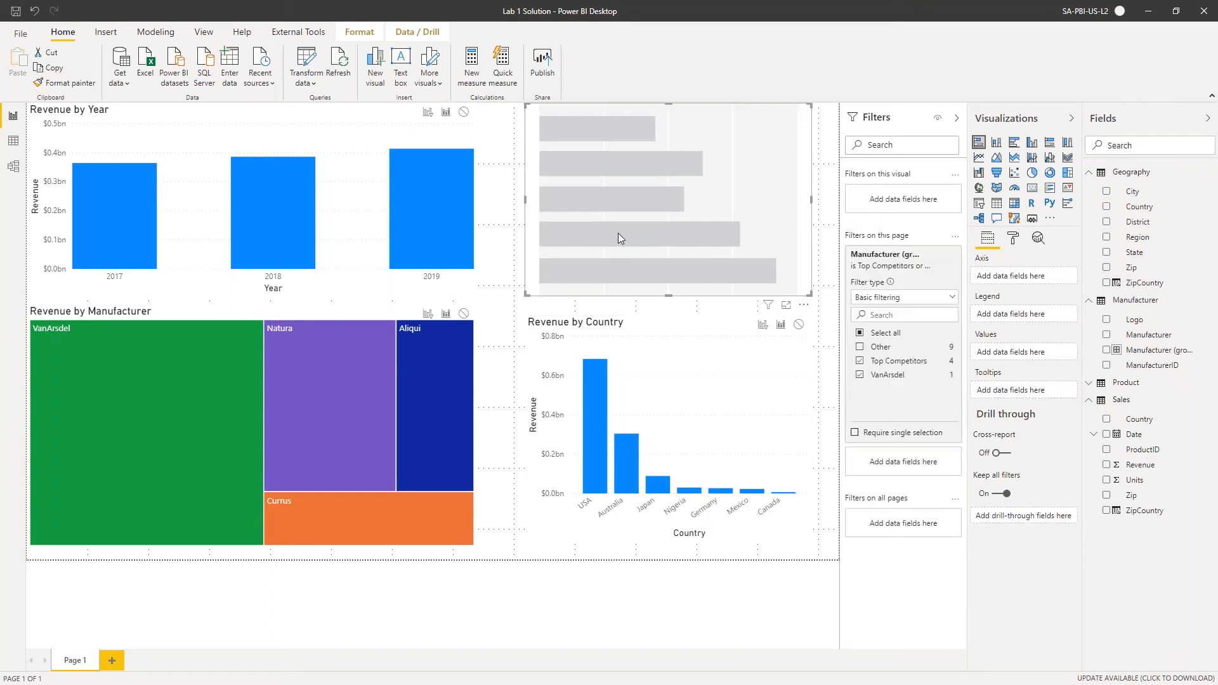
{"action": "key", "text": "Delete"}
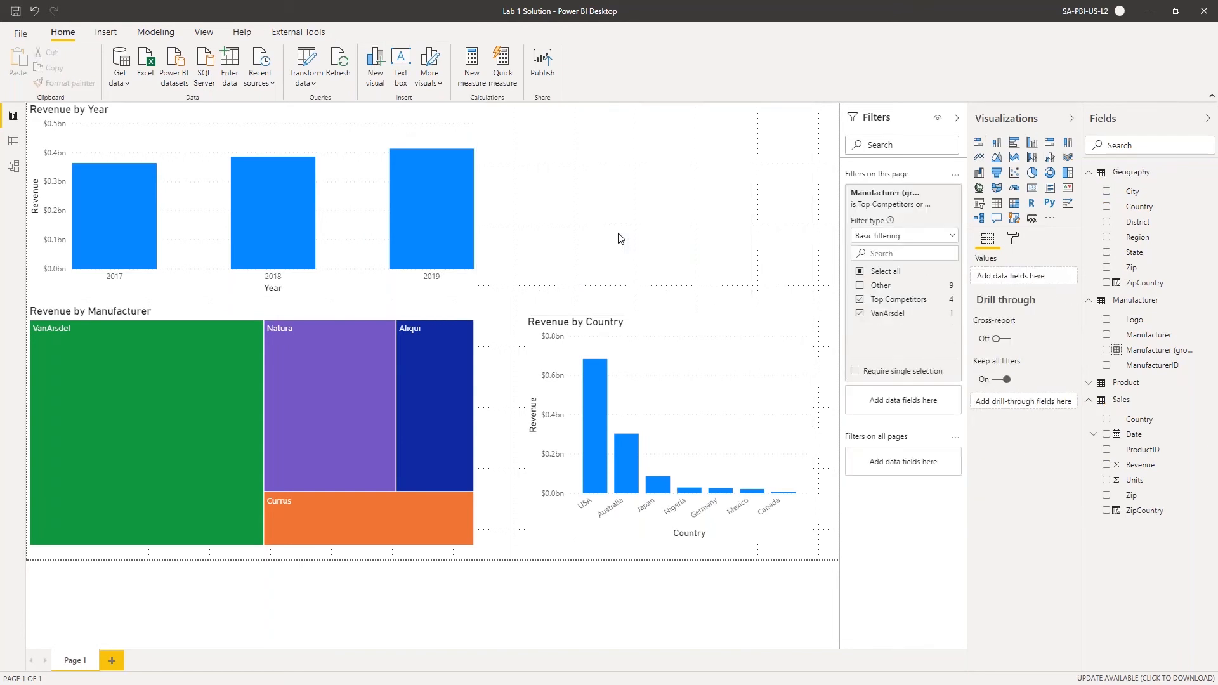
Review the interaction options with the country chart and the treemap as source visuals, and turn off interaction editing
{"action": "left_click", "coordinate": [702, 362]}
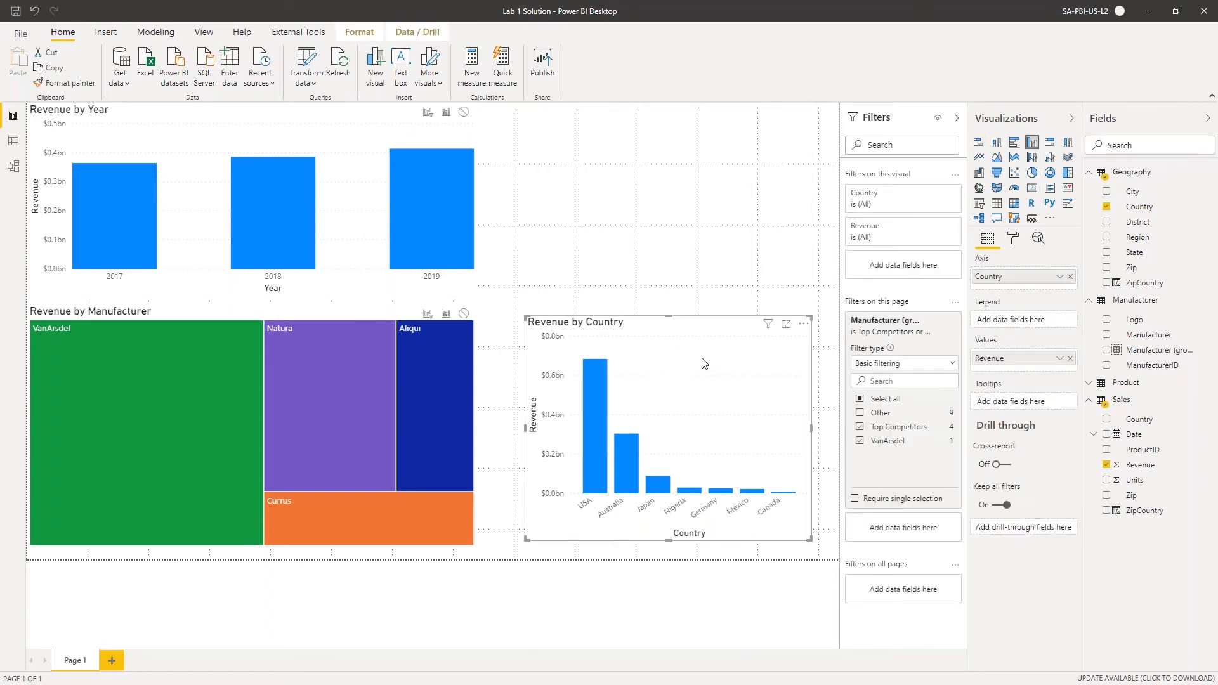
{"action": "left_click", "coordinate": [179, 312]}
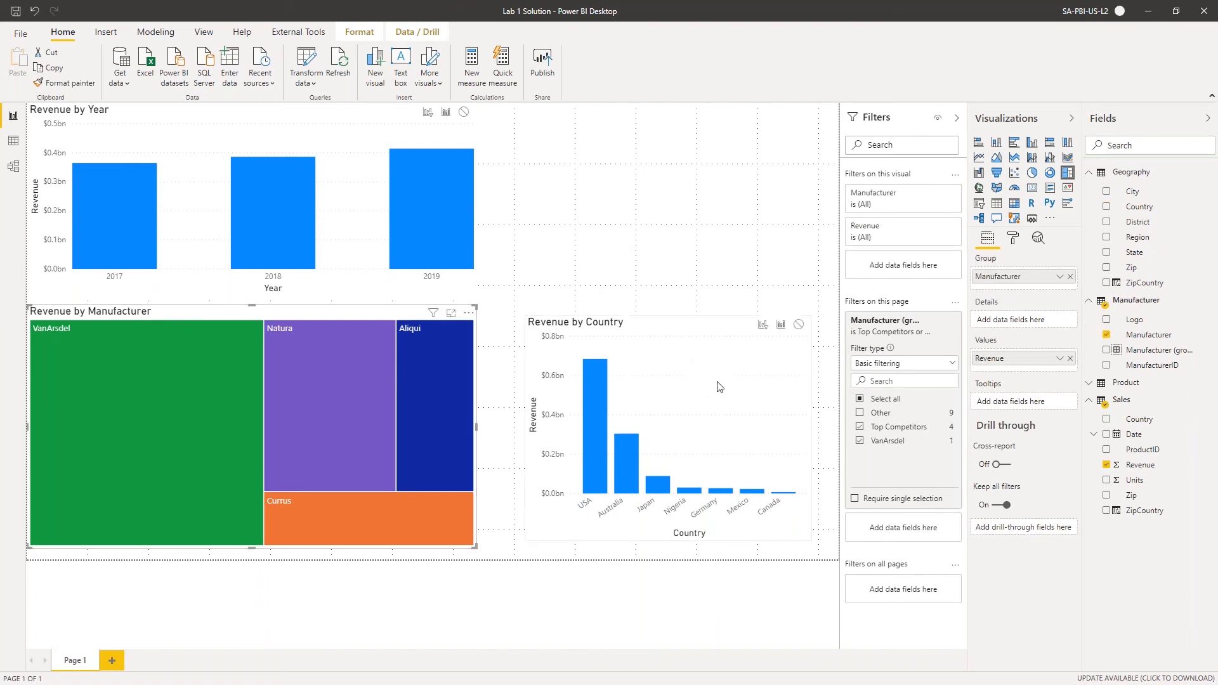
{"action": "mouse_move", "coordinate": [282, 344]}
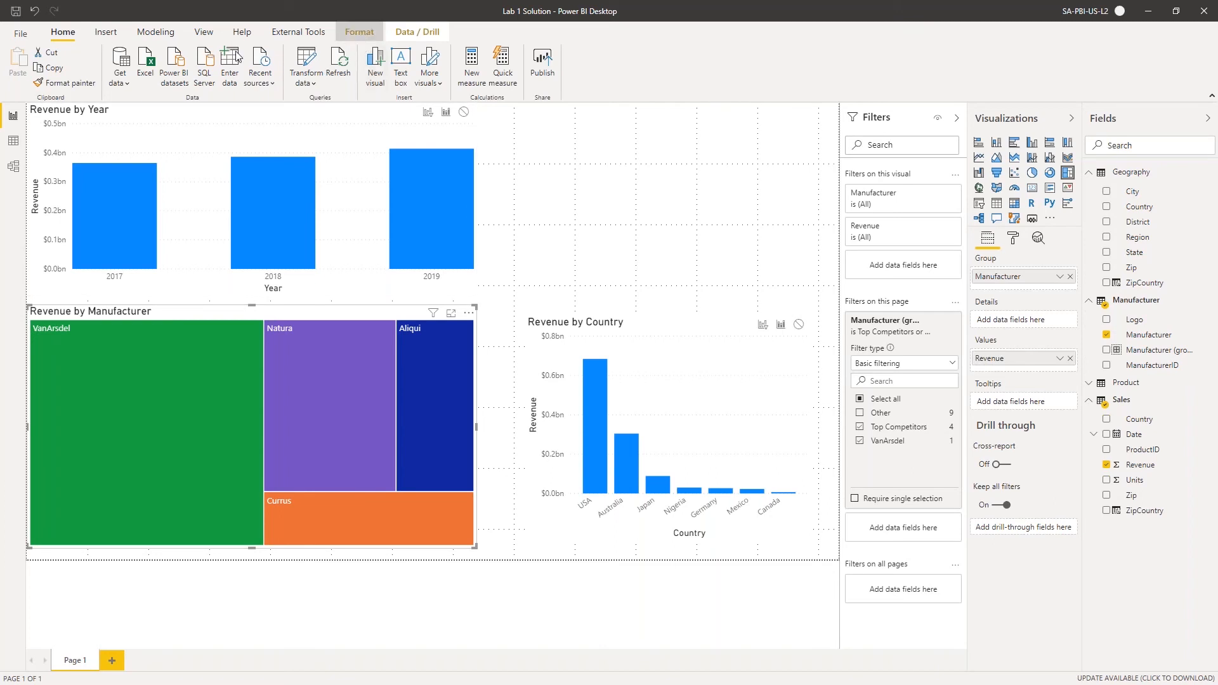
{"action": "left_click", "coordinate": [359, 32]}
{"action": "left_click", "coordinate": [16, 66]}
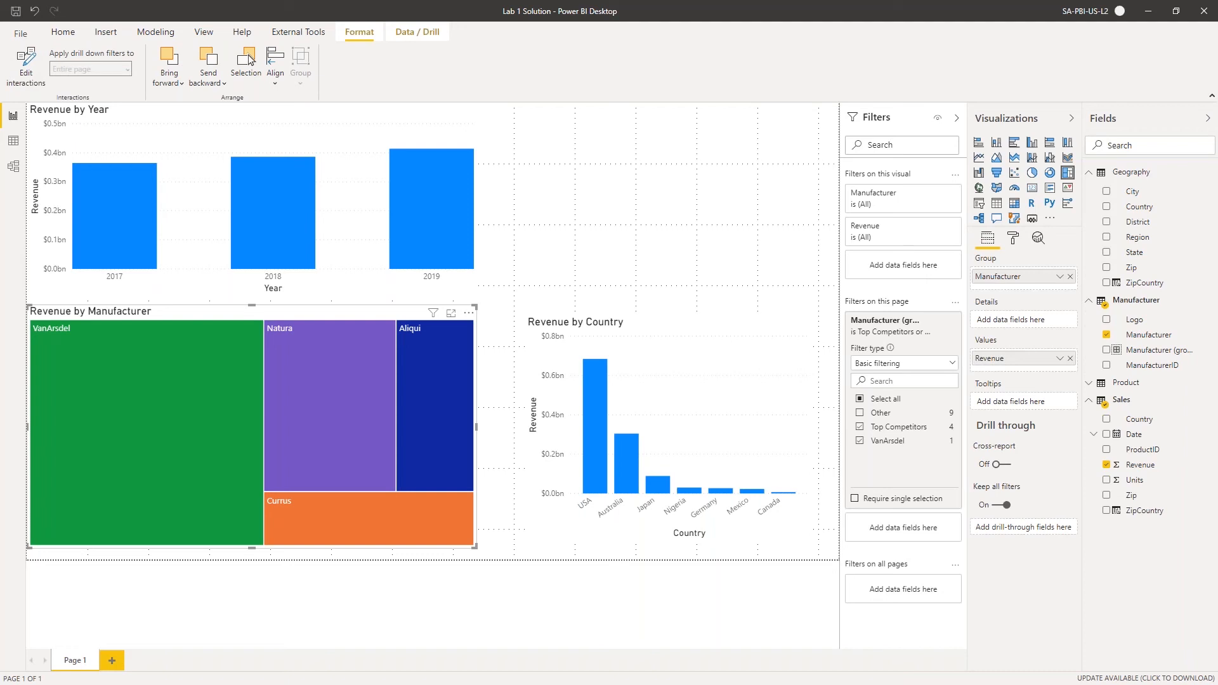
Cross-highlight the page by VanArsdel, Australia and 2019 together, combining selections across the treemap, country chart and year chart
{"action": "left_click", "coordinate": [528, 212]}
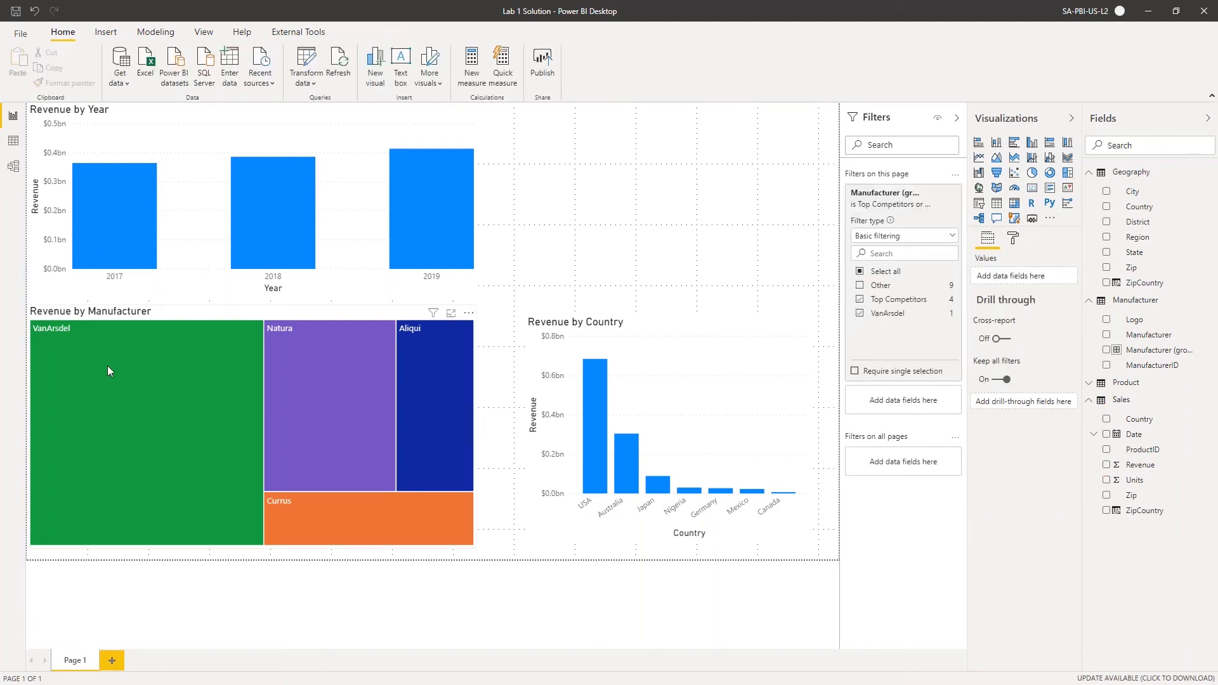
{"action": "left_click", "coordinate": [108, 366]}
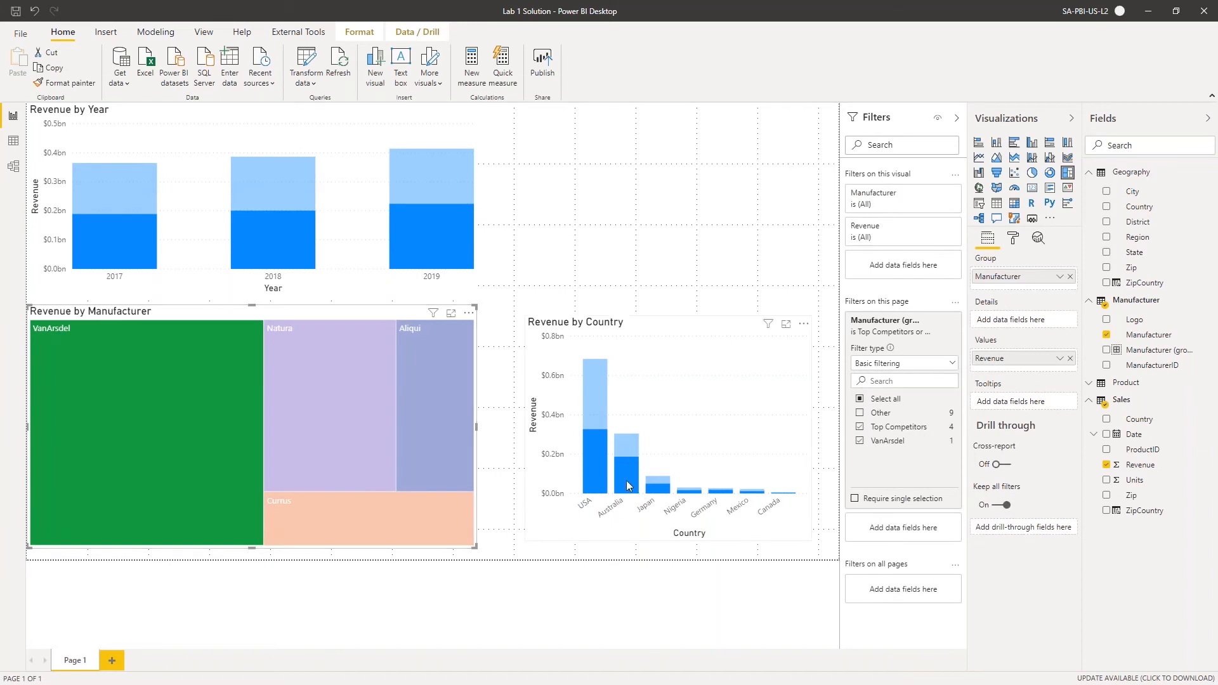
{"action": "mouse_move", "coordinate": [632, 486]}
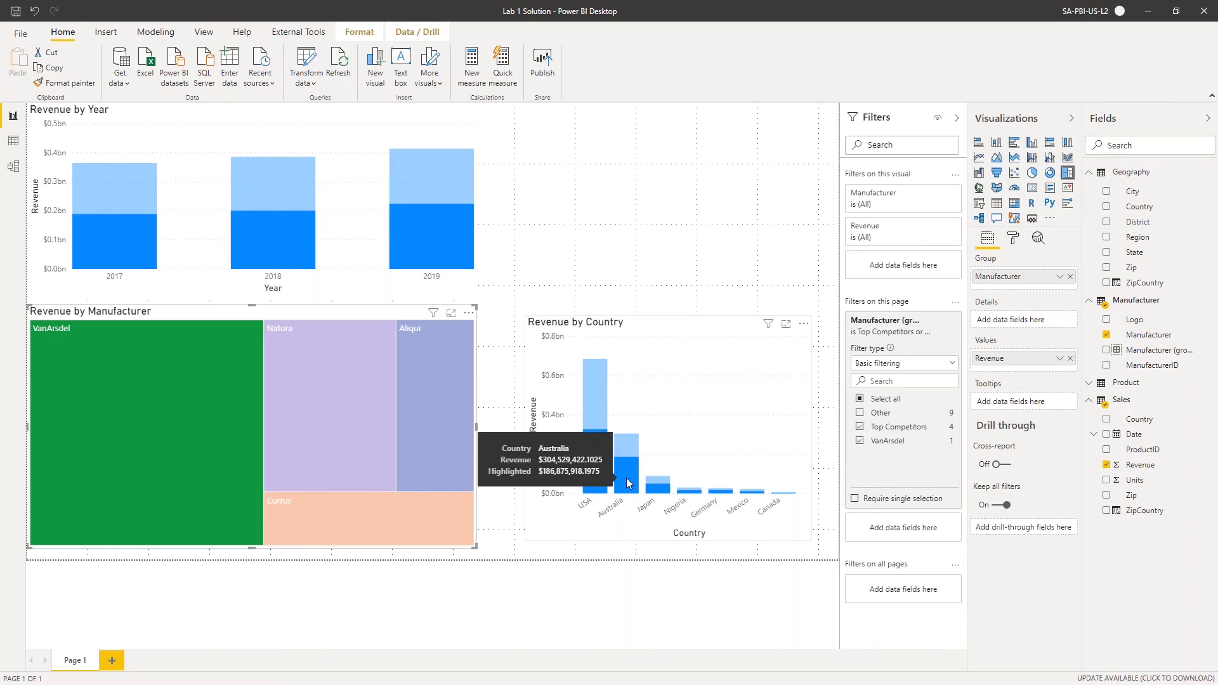
{"action": "left_click", "coordinate": [626, 478]}
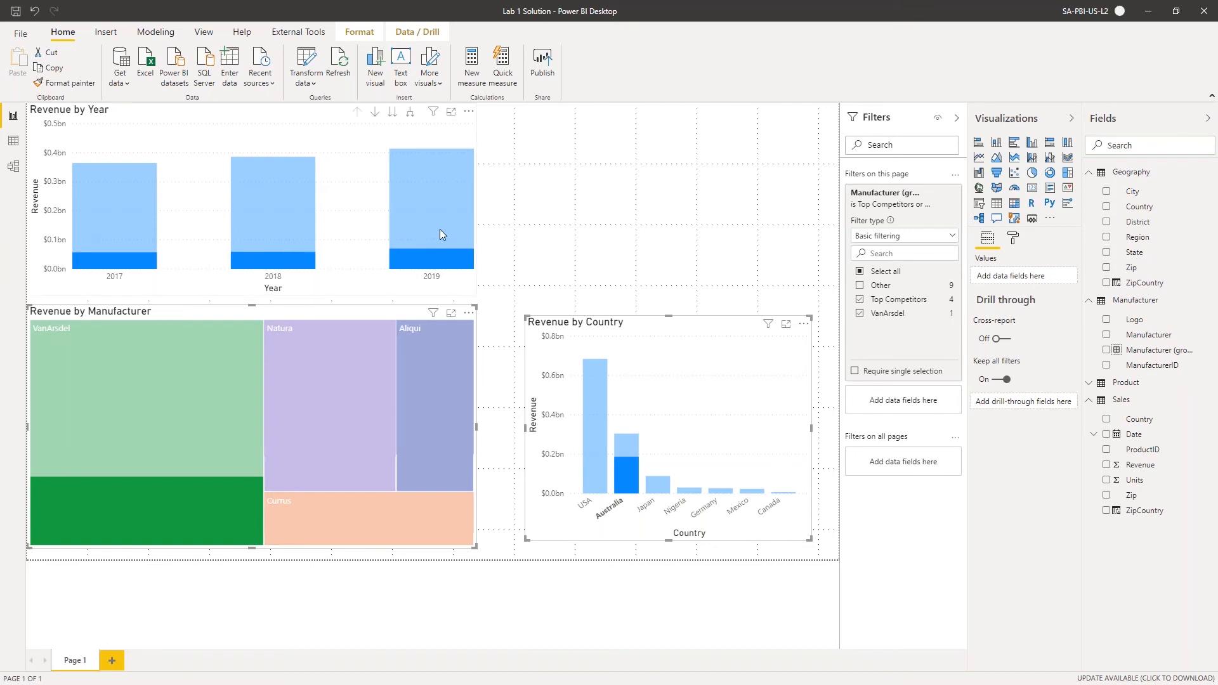
{"action": "mouse_move", "coordinate": [439, 226]}
{"action": "left_click", "coordinate": [427, 206]}
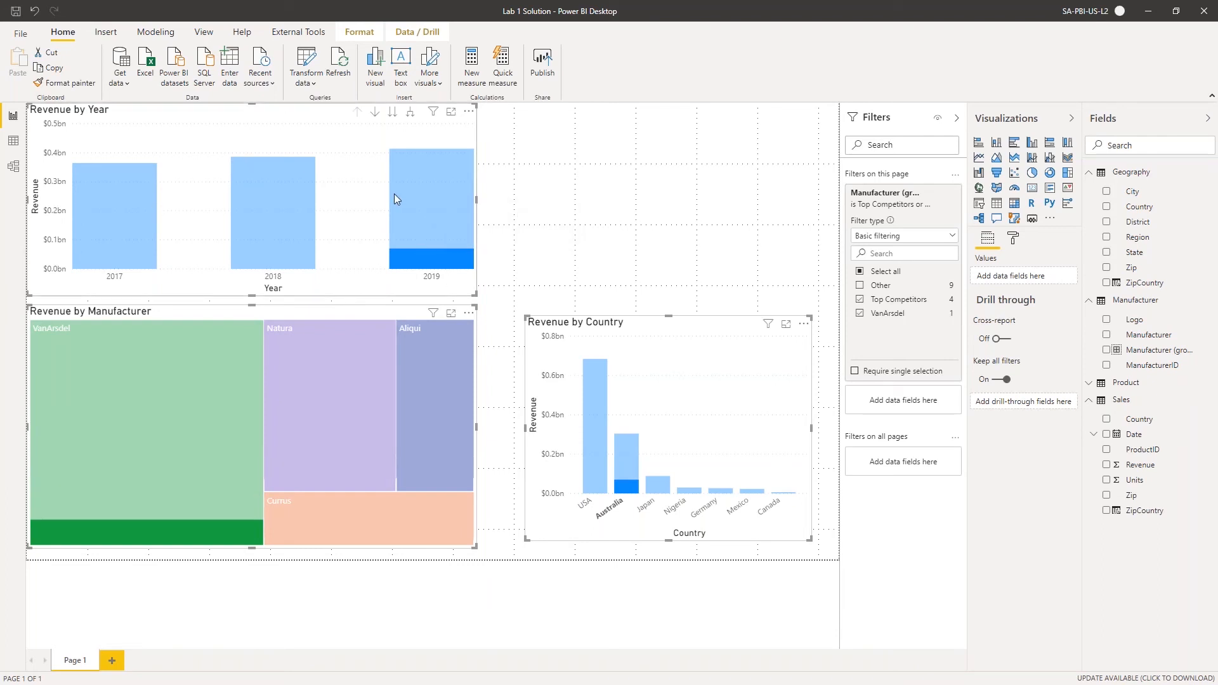
{"action": "mouse_move", "coordinate": [395, 195]}
Turn on drill mode in the Revenue by Year chart, clear the combined selection, and drill down into the months of 2019
{"action": "left_click", "coordinate": [375, 114]}
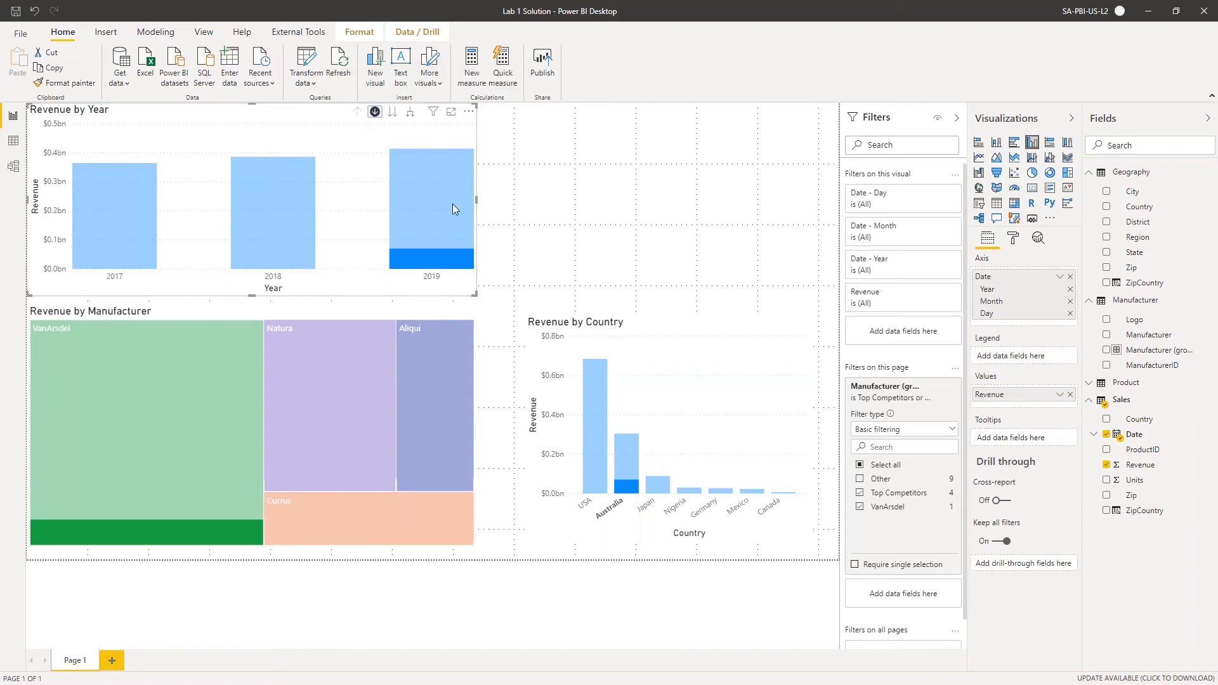
{"action": "left_click", "coordinate": [424, 199]}
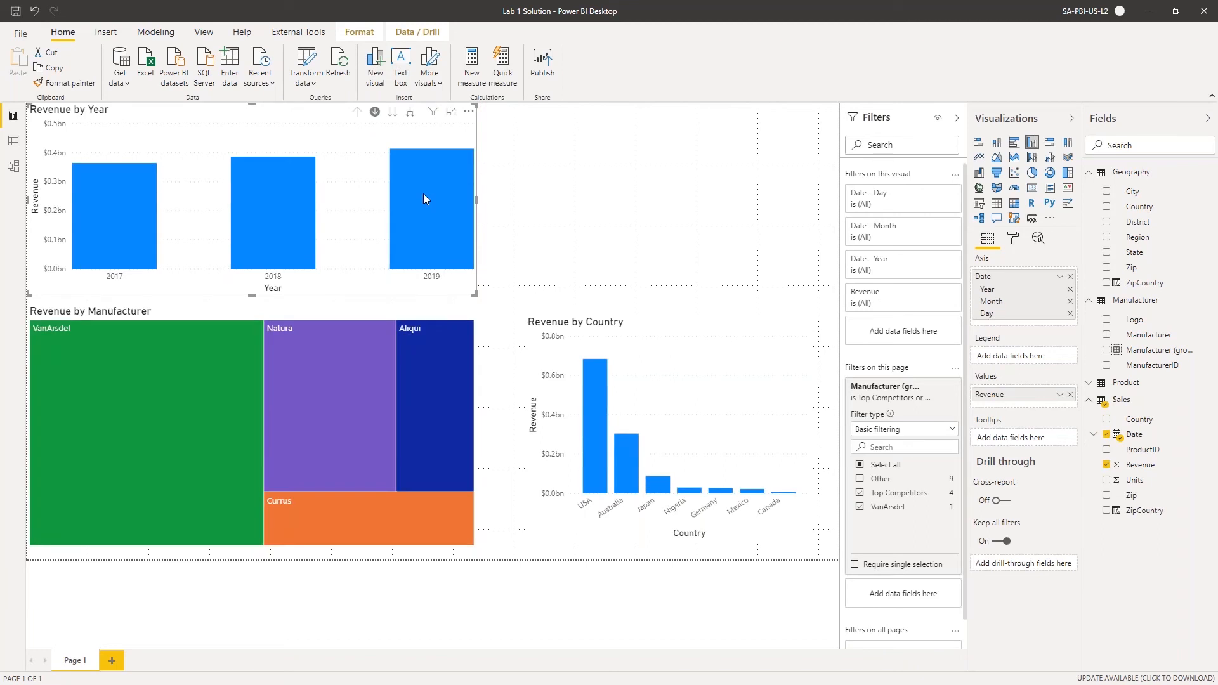
{"action": "left_click", "coordinate": [450, 196]}
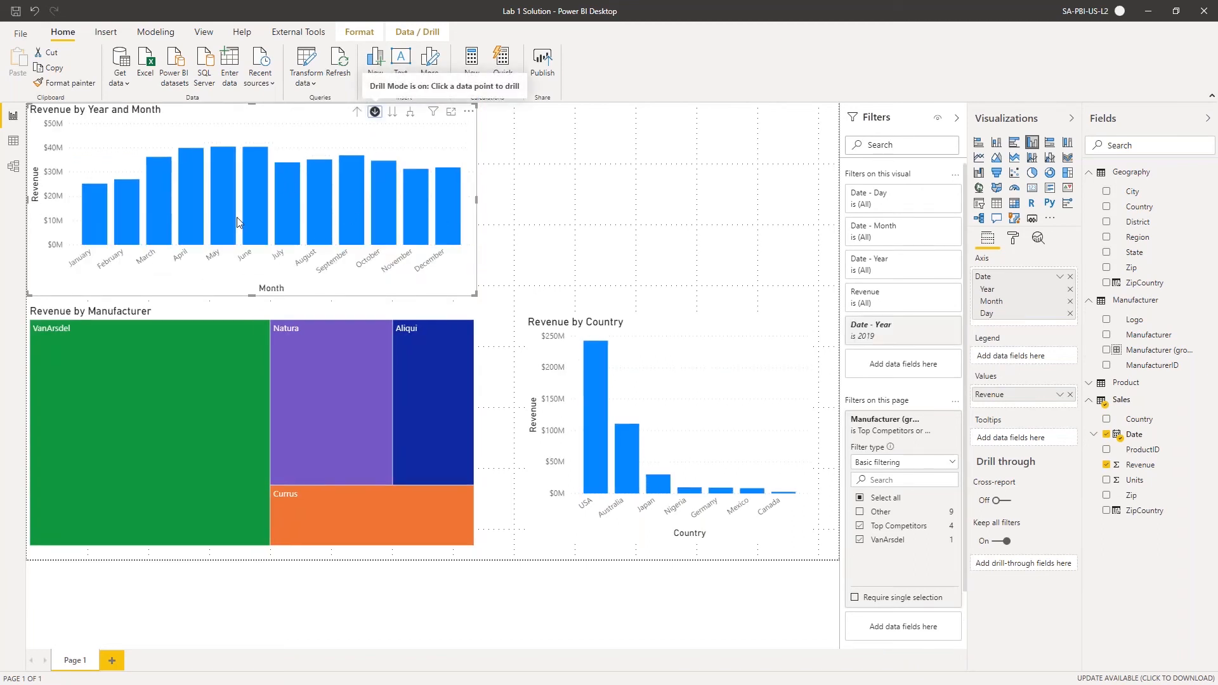
Drill down from the months of 2019 into the days of September, and drill back up to the year level
{"action": "mouse_move", "coordinate": [299, 177]}
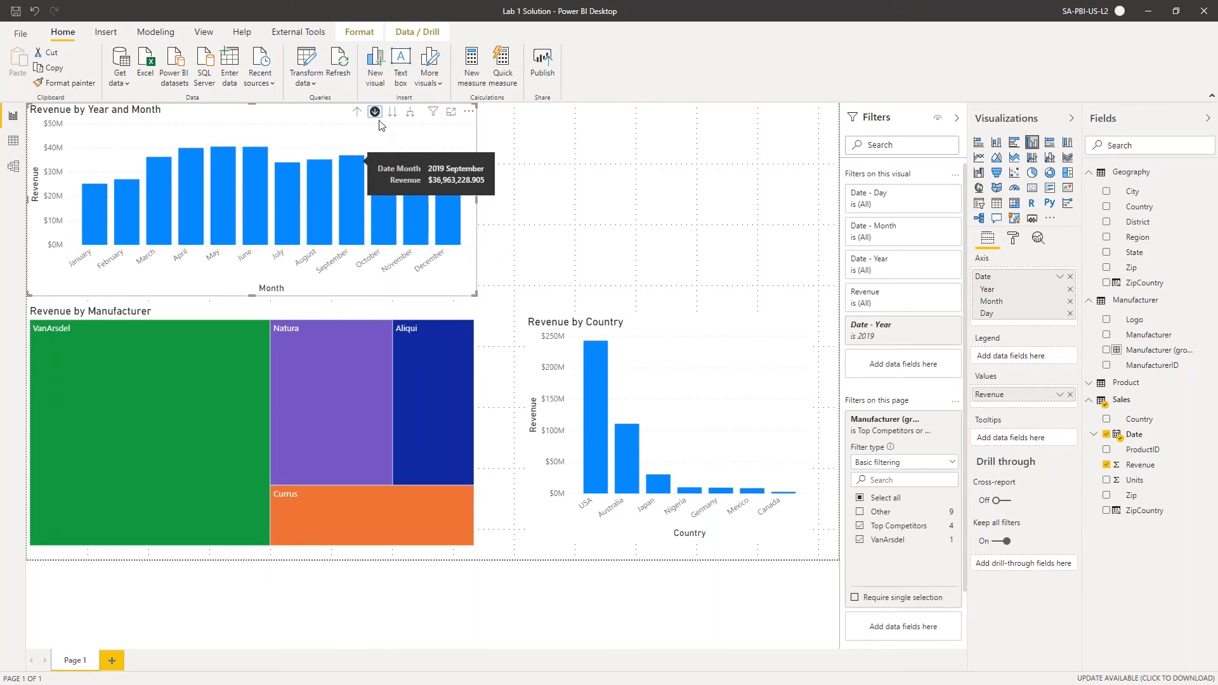
{"action": "left_click", "coordinate": [351, 203]}
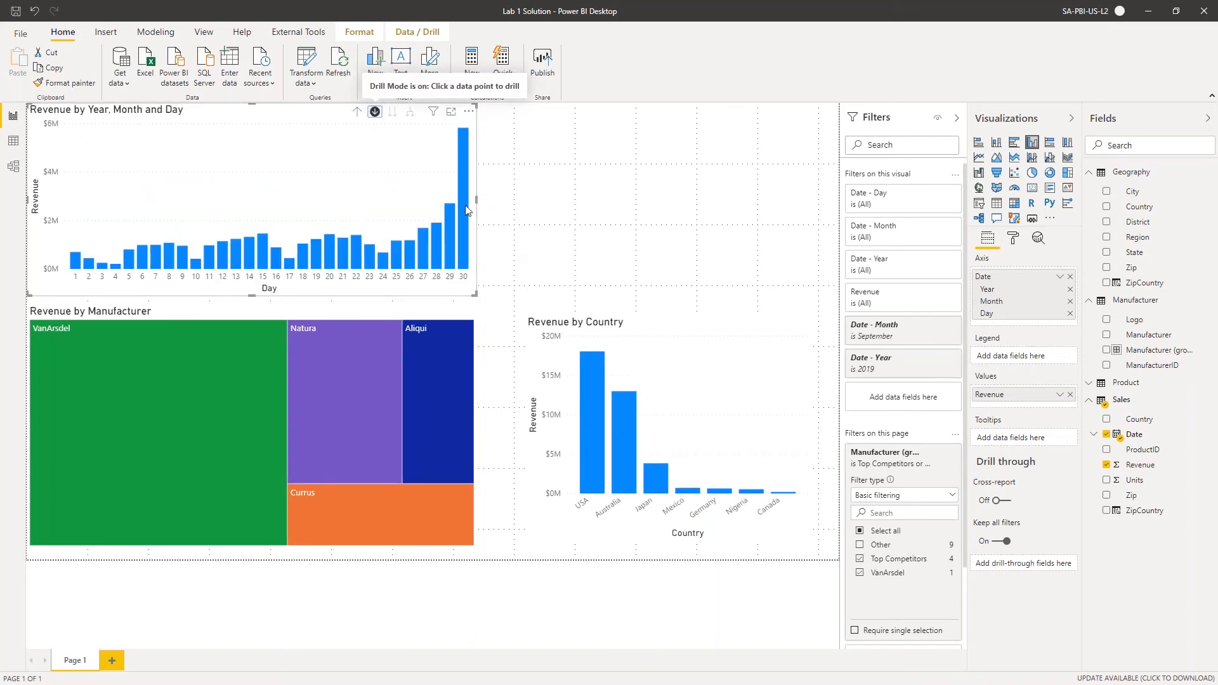
{"action": "left_click", "coordinate": [357, 114]}
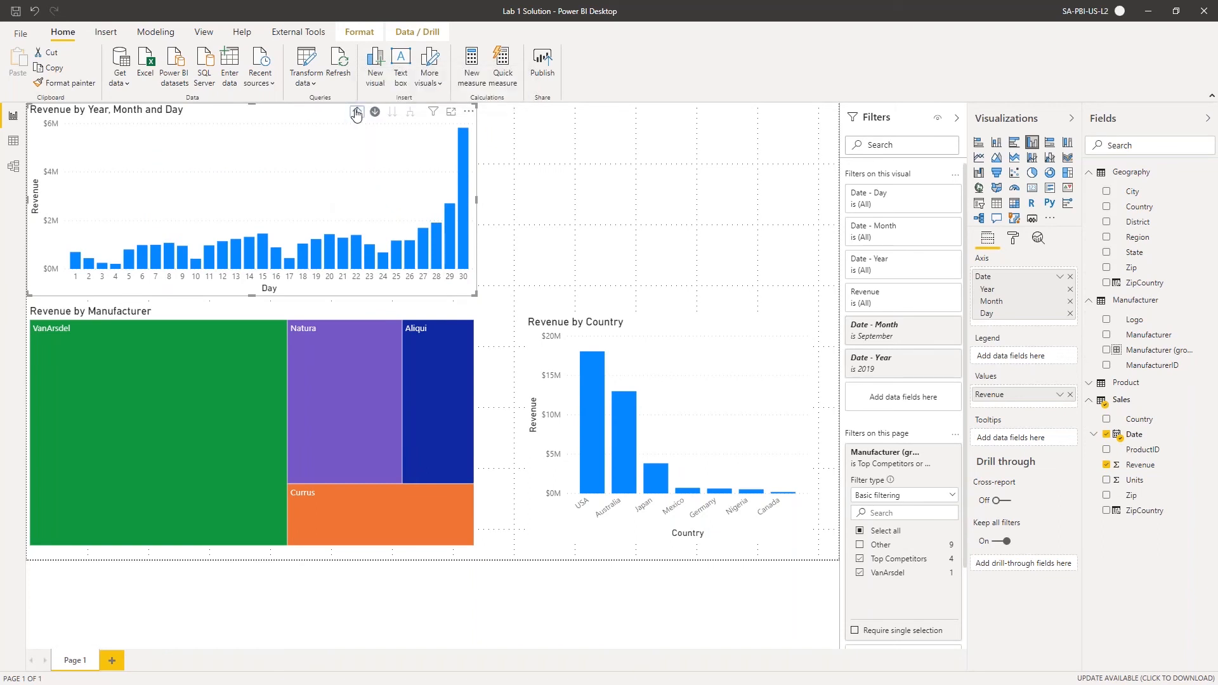
{"action": "left_click", "coordinate": [356, 114]}
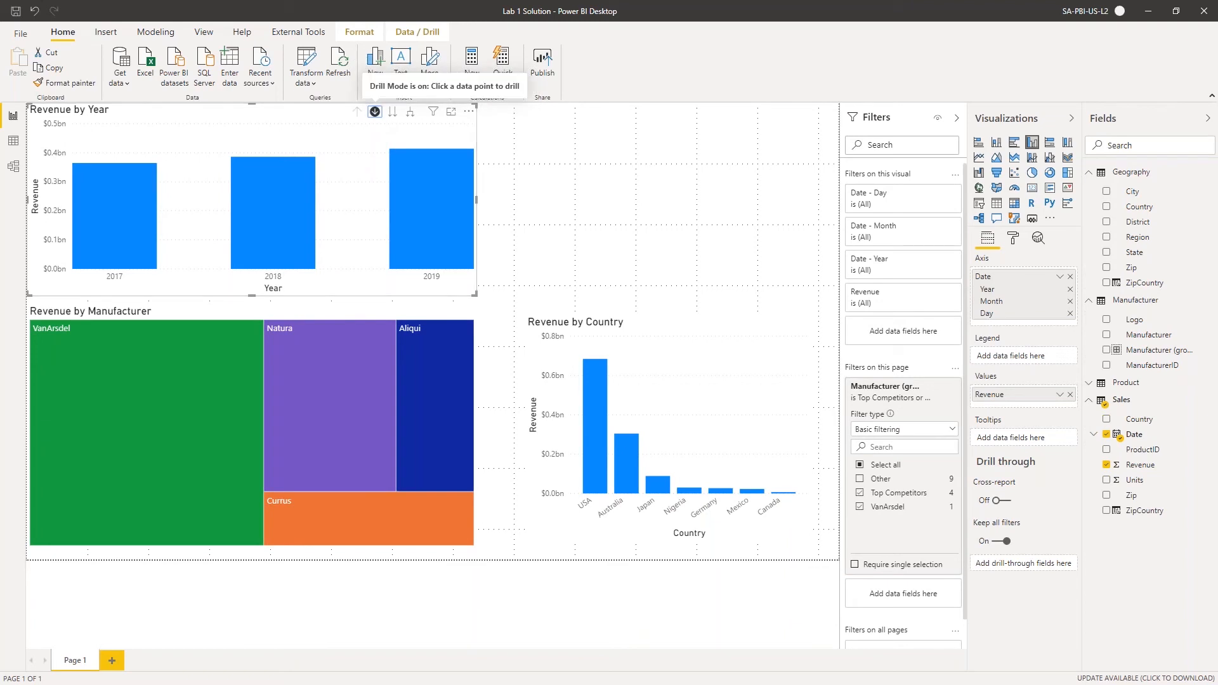
Expand the Revenue by Year hierarchy to year-month and year-month-day, look through the daily columns, and drill back up to years
{"action": "left_click", "coordinate": [411, 115]}
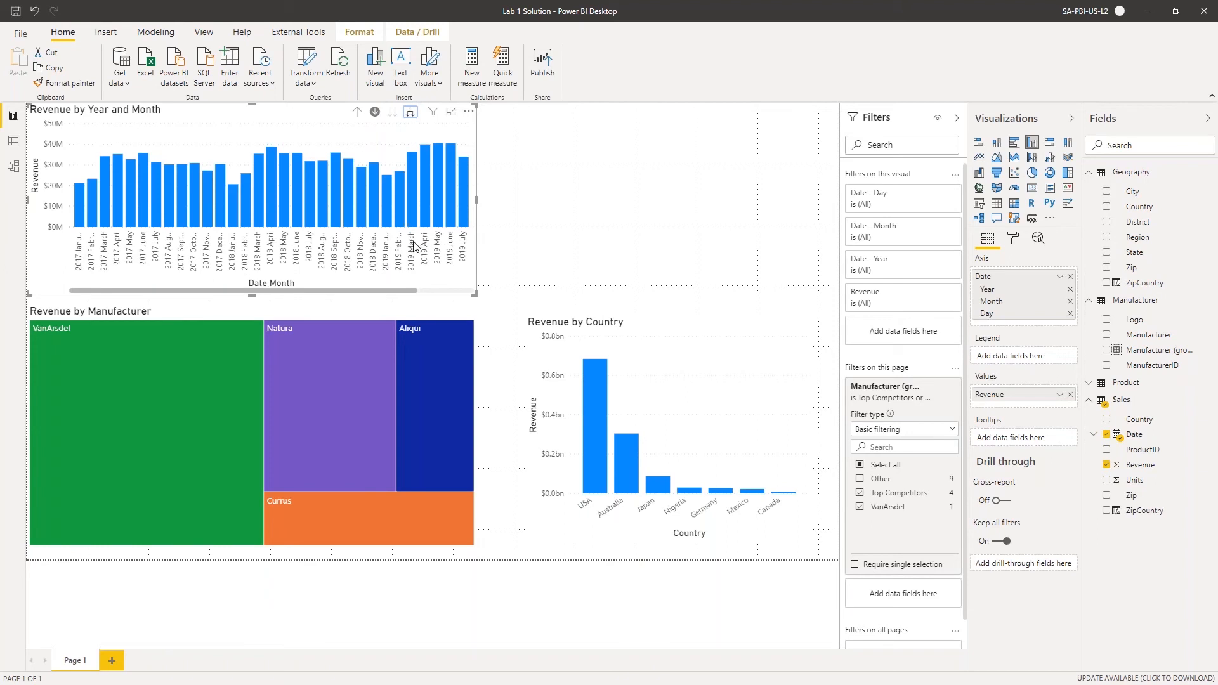
{"action": "left_click", "coordinate": [411, 113]}
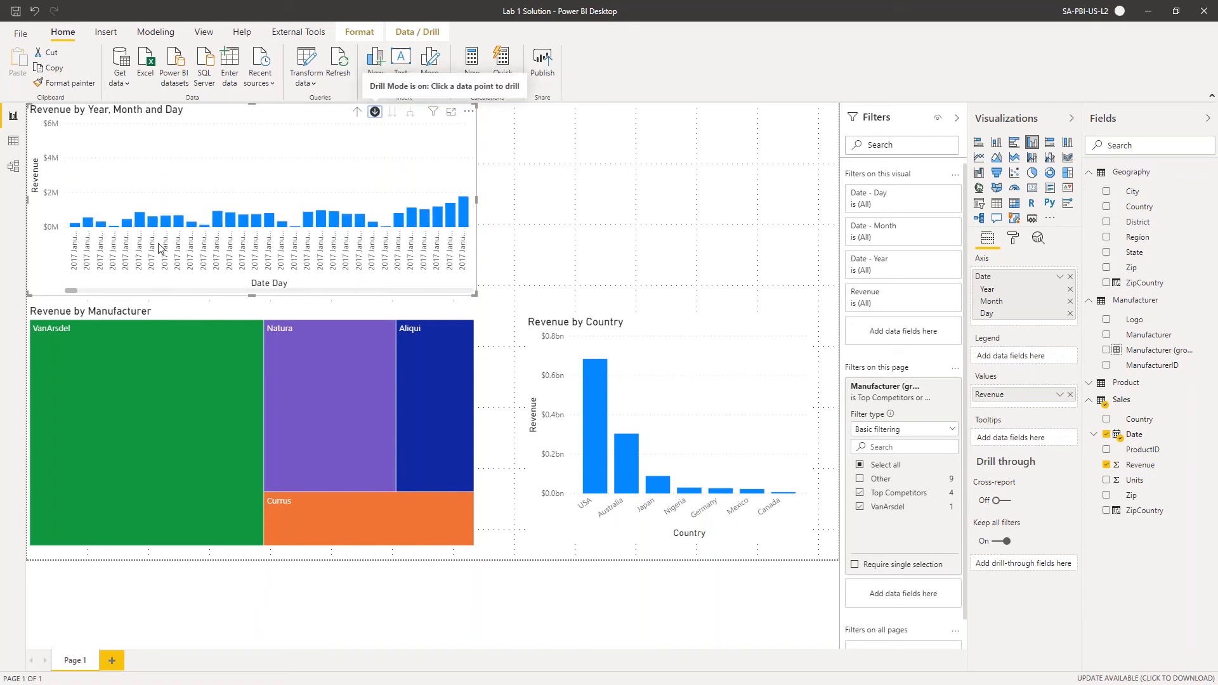
{"action": "mouse_move", "coordinate": [74, 290]}
{"action": "left_mouse_down"}
{"action": "mouse_move", "coordinate": [464, 308]}
{"action": "mouse_move", "coordinate": [49, 289]}
{"action": "left_mouse_up"}
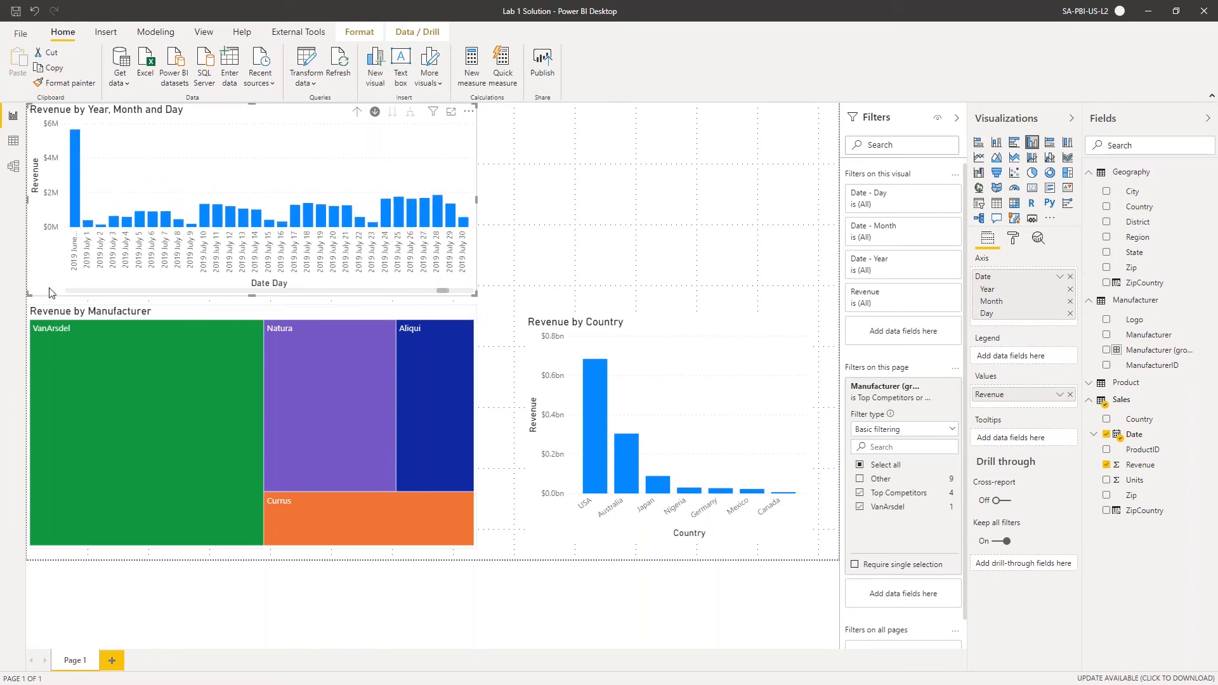
{"action": "left_click", "coordinate": [357, 112]}
{"action": "left_click", "coordinate": [357, 112]}
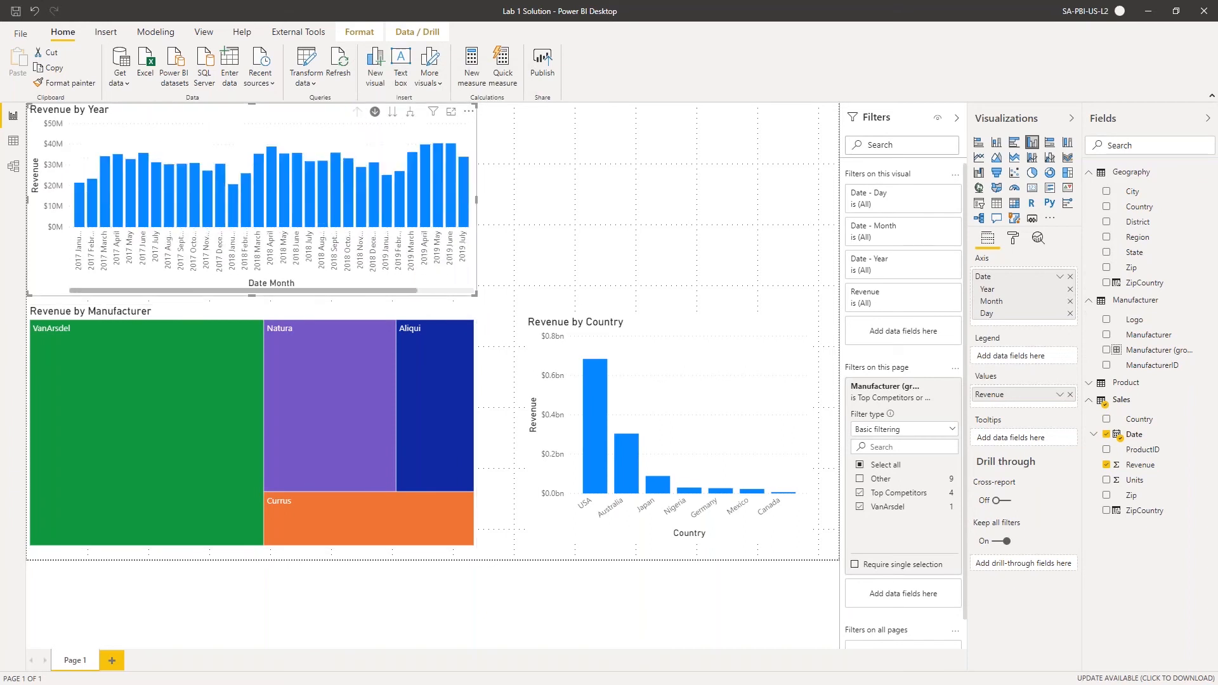
Move the year chart to the next hierarchy level for combined months and days, and drill back up to years
{"action": "left_click", "coordinate": [394, 113]}
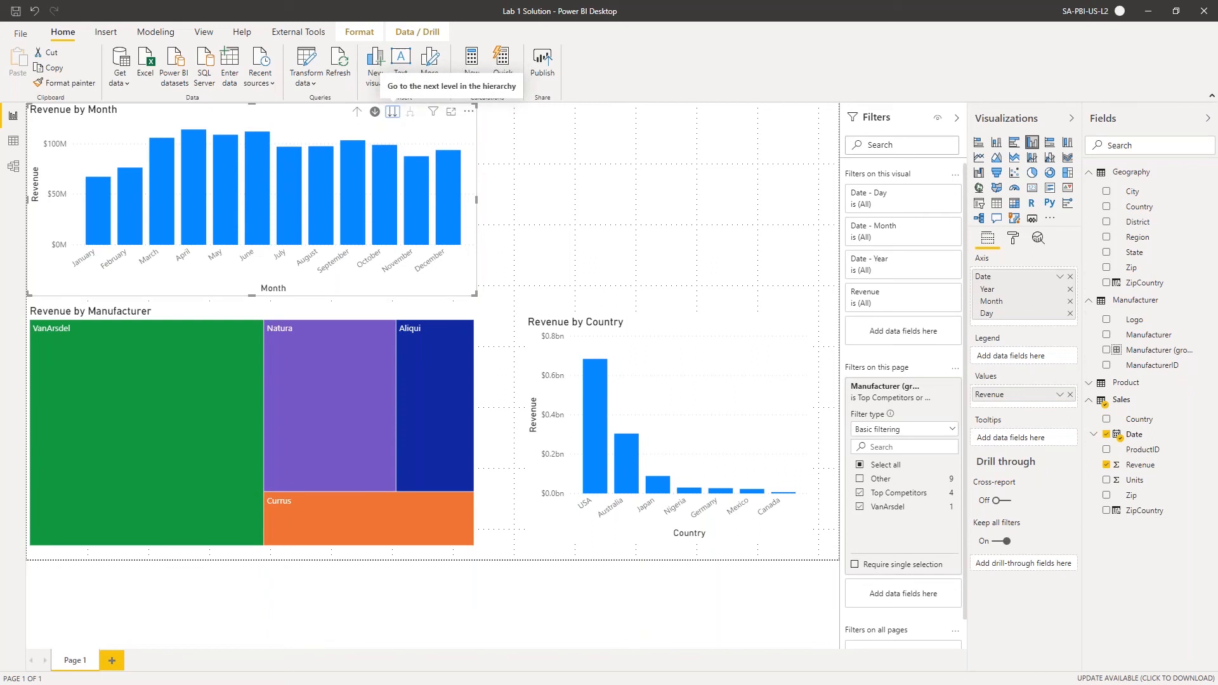
{"action": "left_click", "coordinate": [394, 113]}
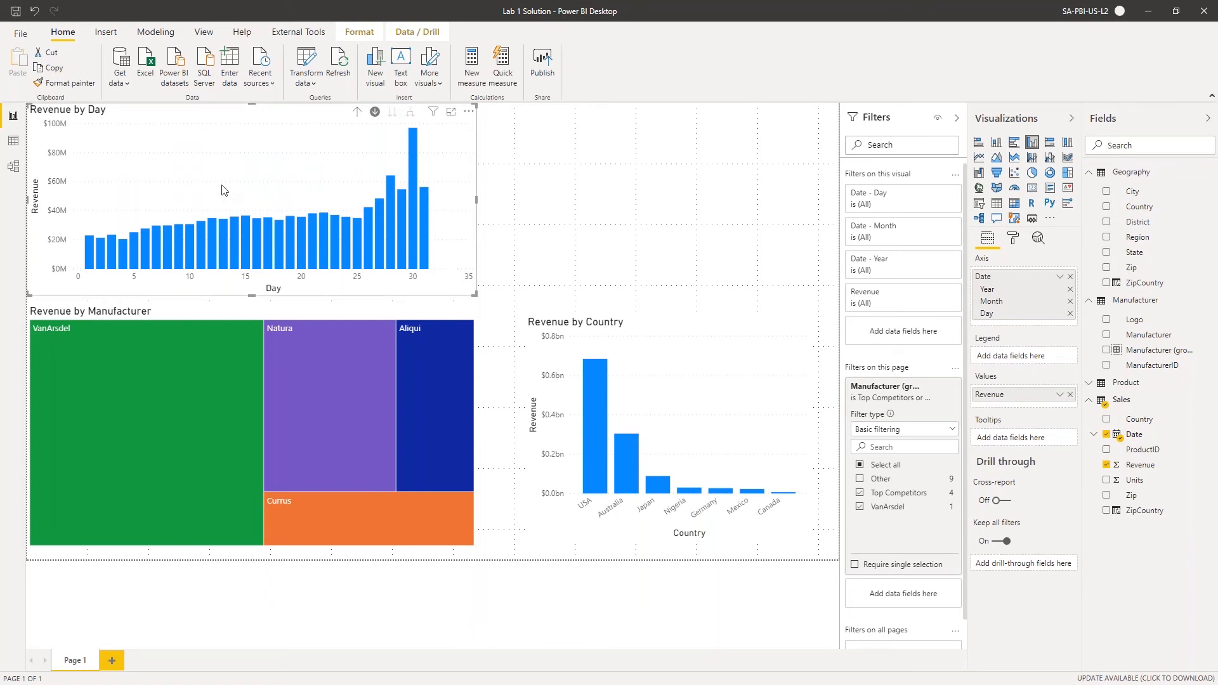
{"action": "left_click", "coordinate": [357, 112]}
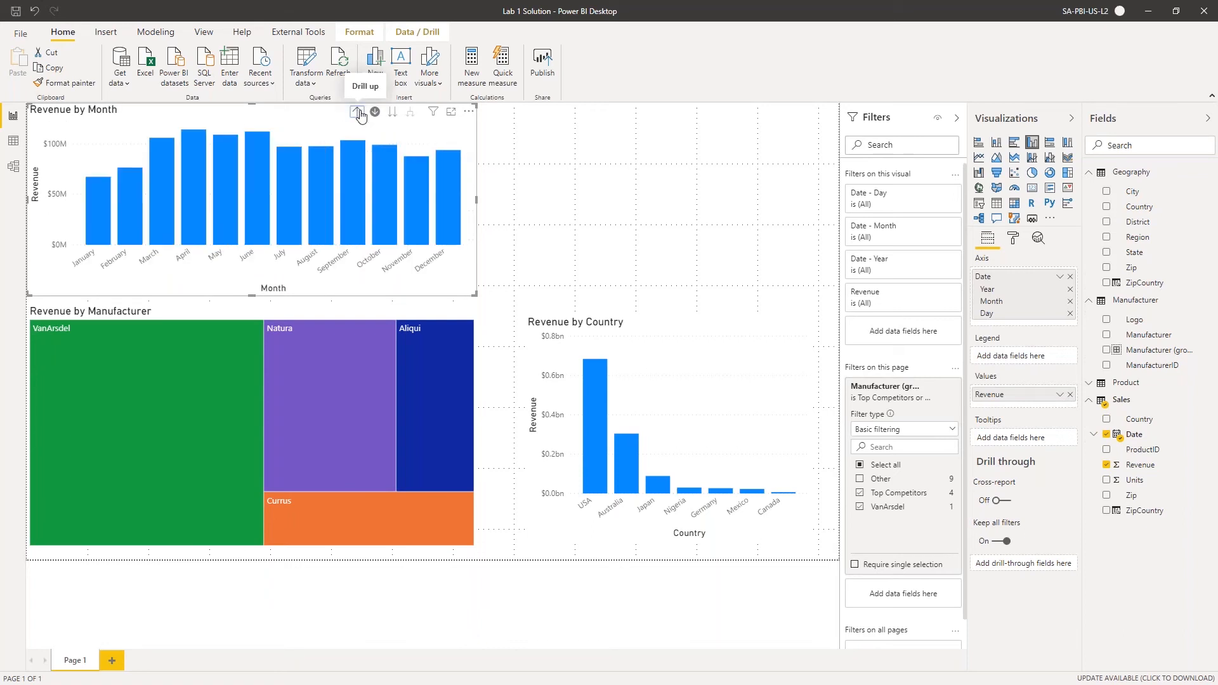
{"action": "left_click", "coordinate": [358, 114]}
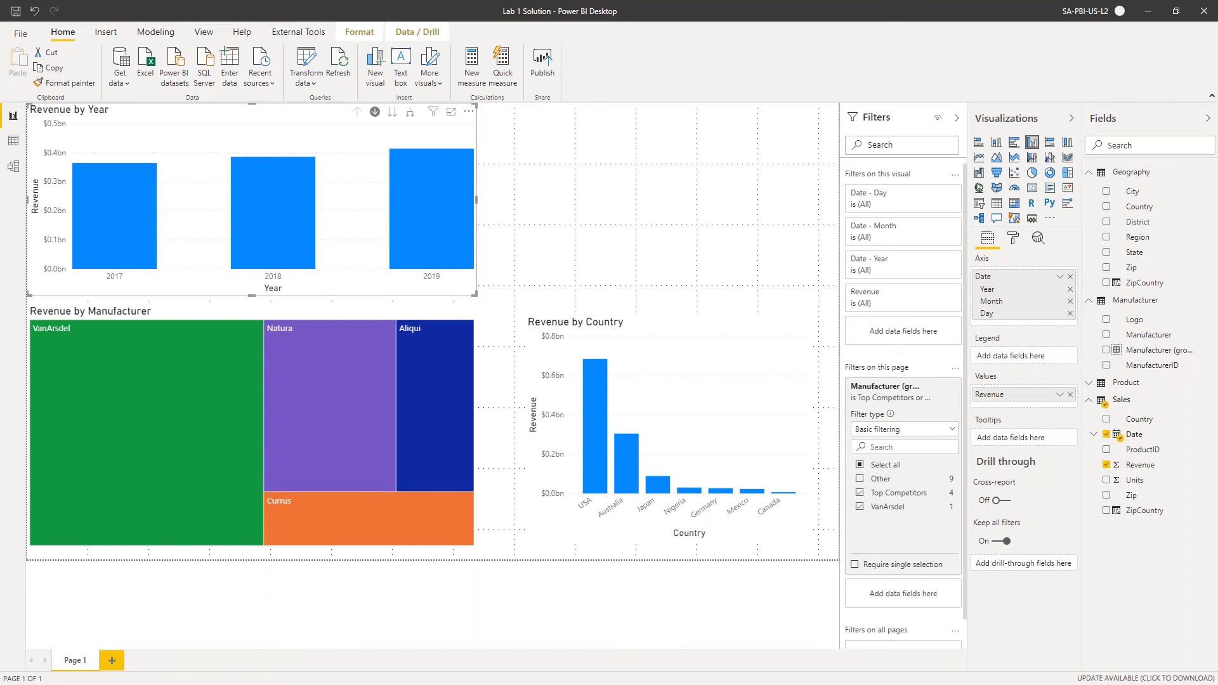
Add a slicer on the Manufacturer field in the empty area above the Revenue by Country chart
{"action": "left_click", "coordinate": [523, 163]}
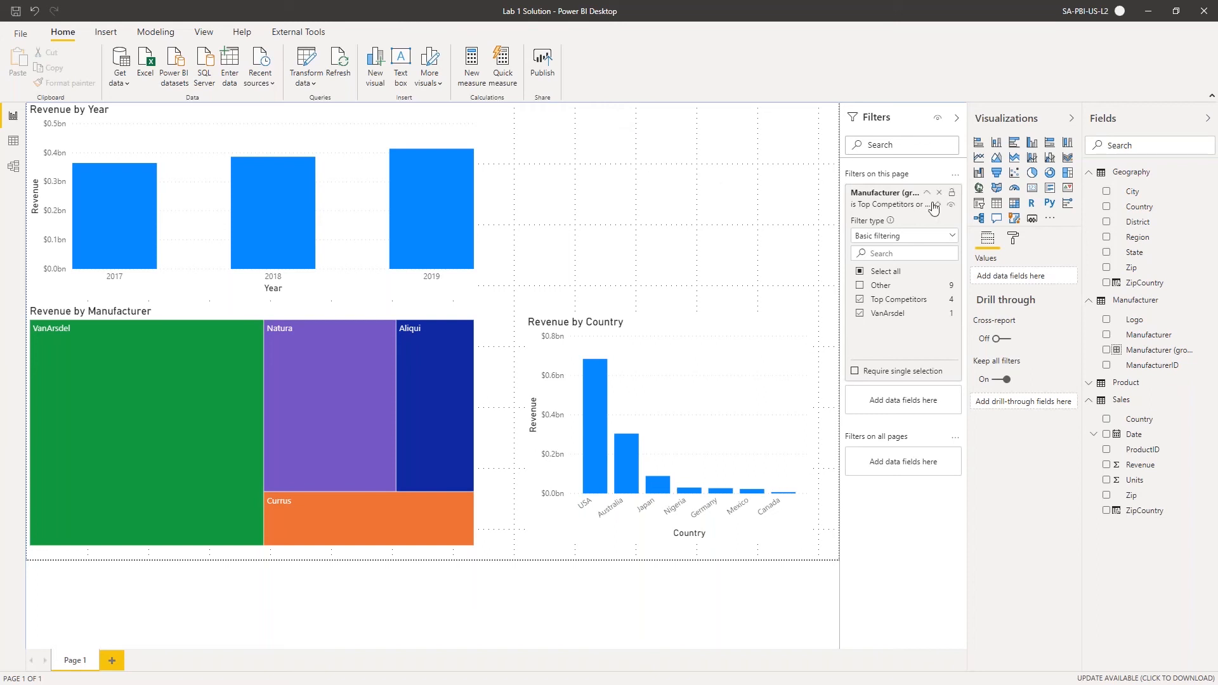
{"action": "left_click", "coordinate": [979, 205]}
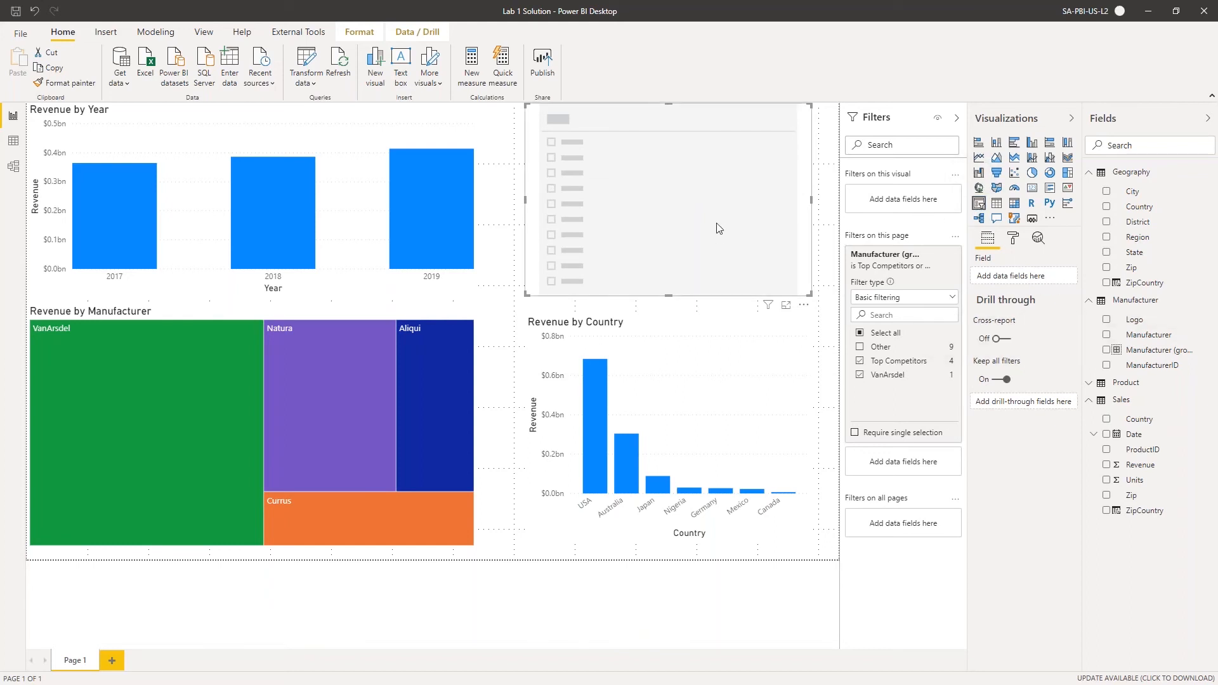
{"action": "key", "text": "Delete"}
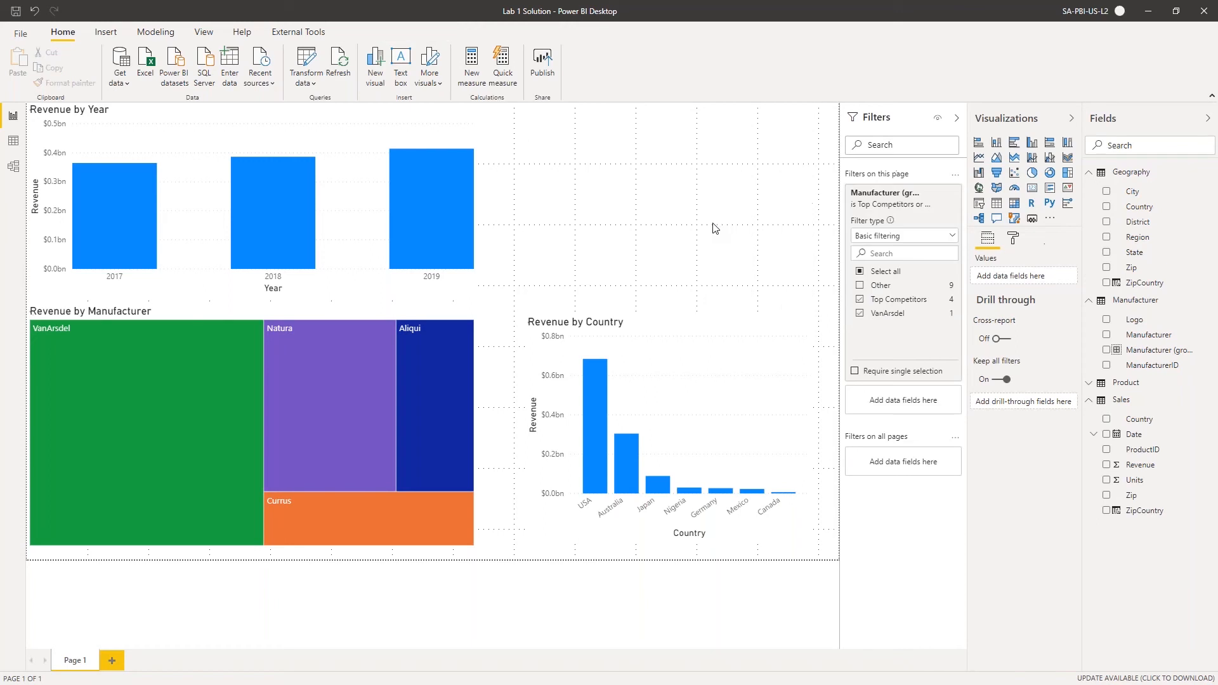
{"action": "left_click", "coordinate": [1106, 335]}
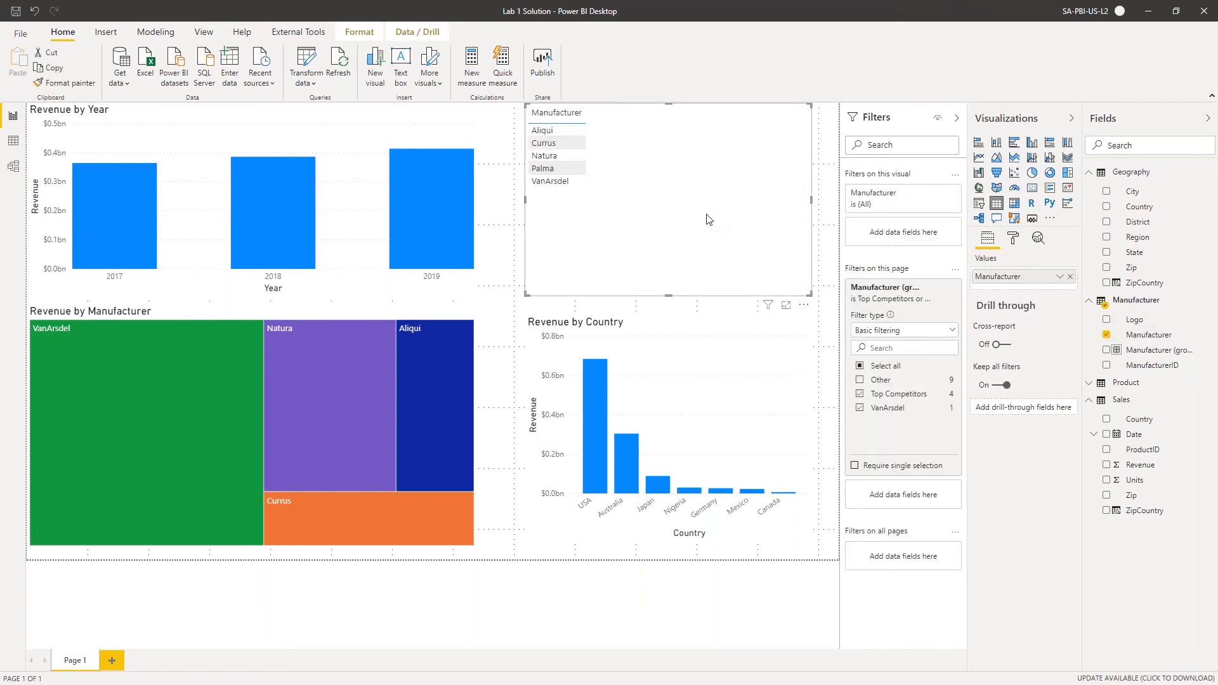
{"action": "left_click", "coordinate": [979, 203]}
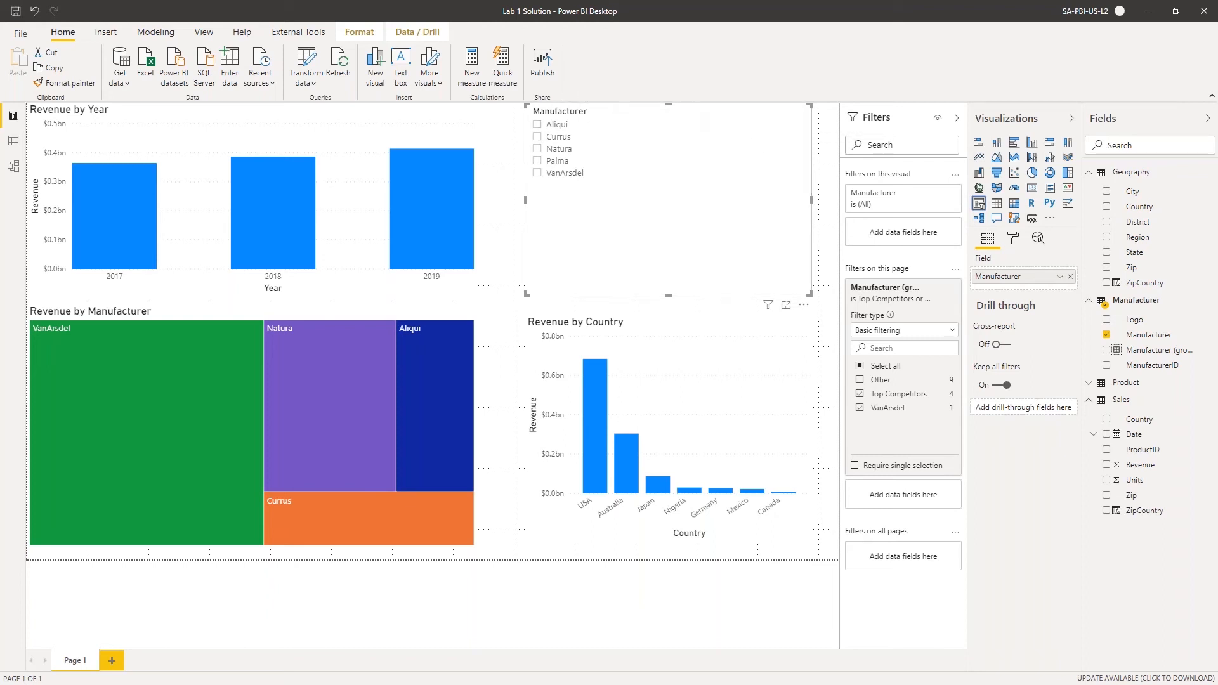
Reduce the height of the Manufacturer slicer and change its type to Dropdown
{"action": "left_click_drag", "start_coordinate": [669, 103], "coordinate": [670, 136]}
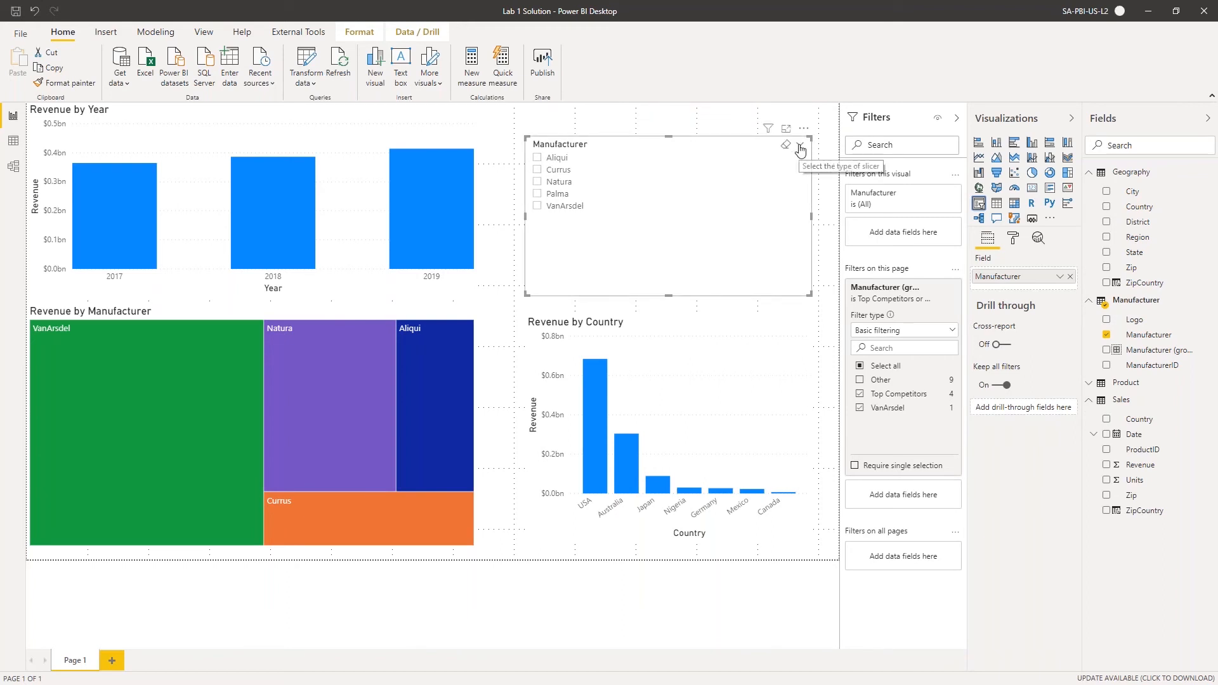
{"action": "left_click", "coordinate": [800, 149]}
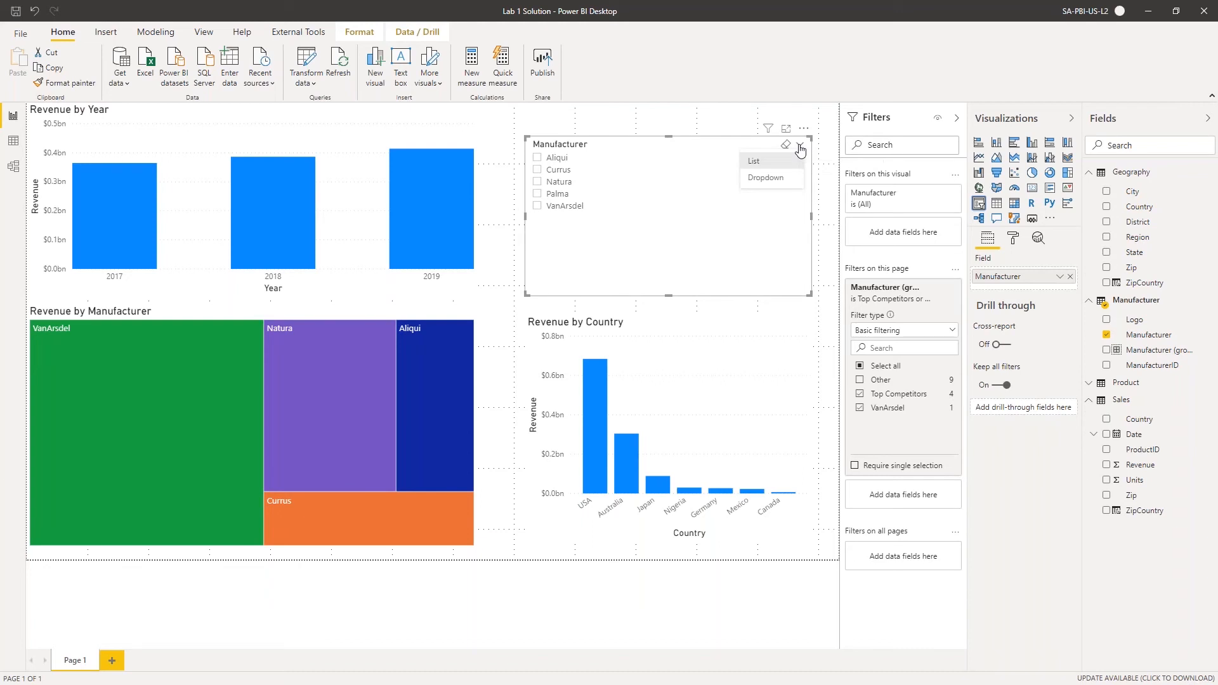
{"action": "left_click", "coordinate": [771, 178]}
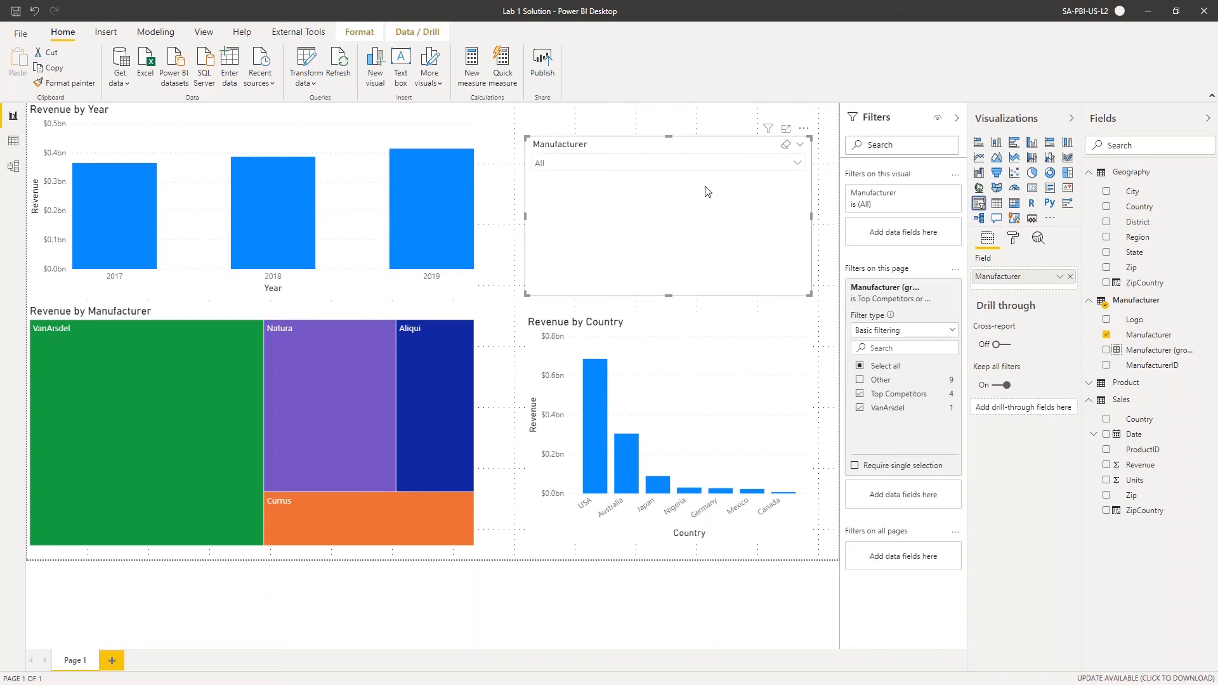
Filter the page to VanArsdel with the Manufacturer slicer, and shrink the slicer to fit its collapsed dropdown
{"action": "left_click", "coordinate": [796, 167]}
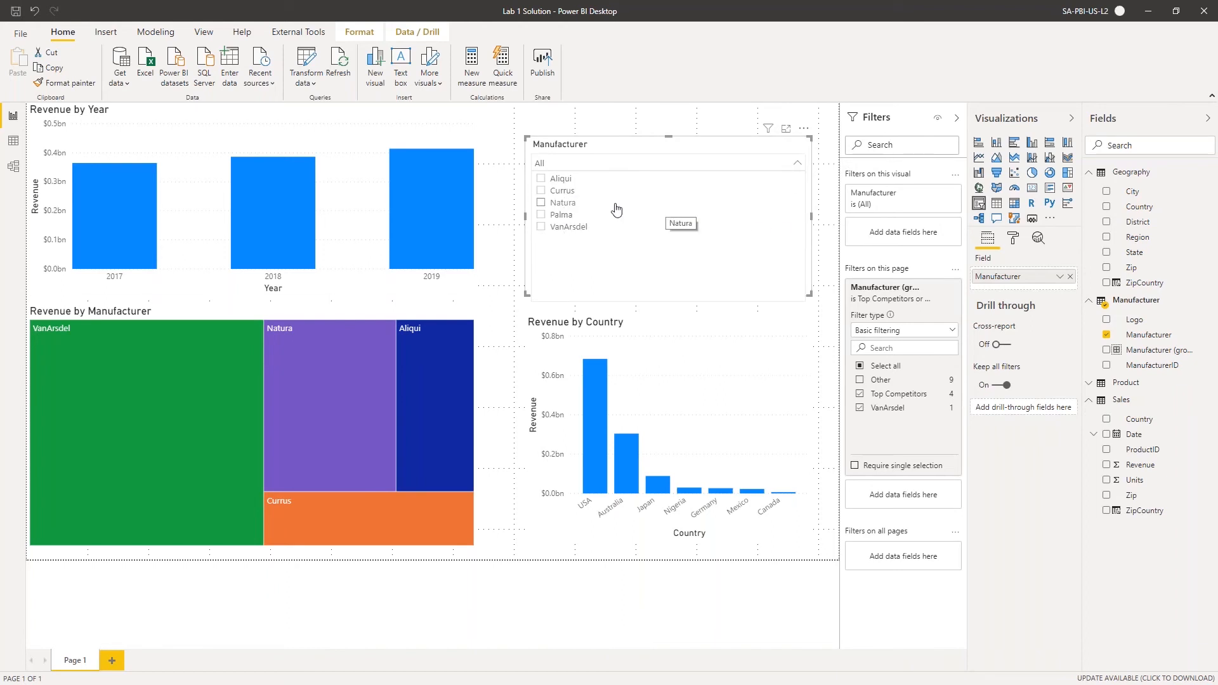
{"action": "left_click", "coordinate": [558, 226]}
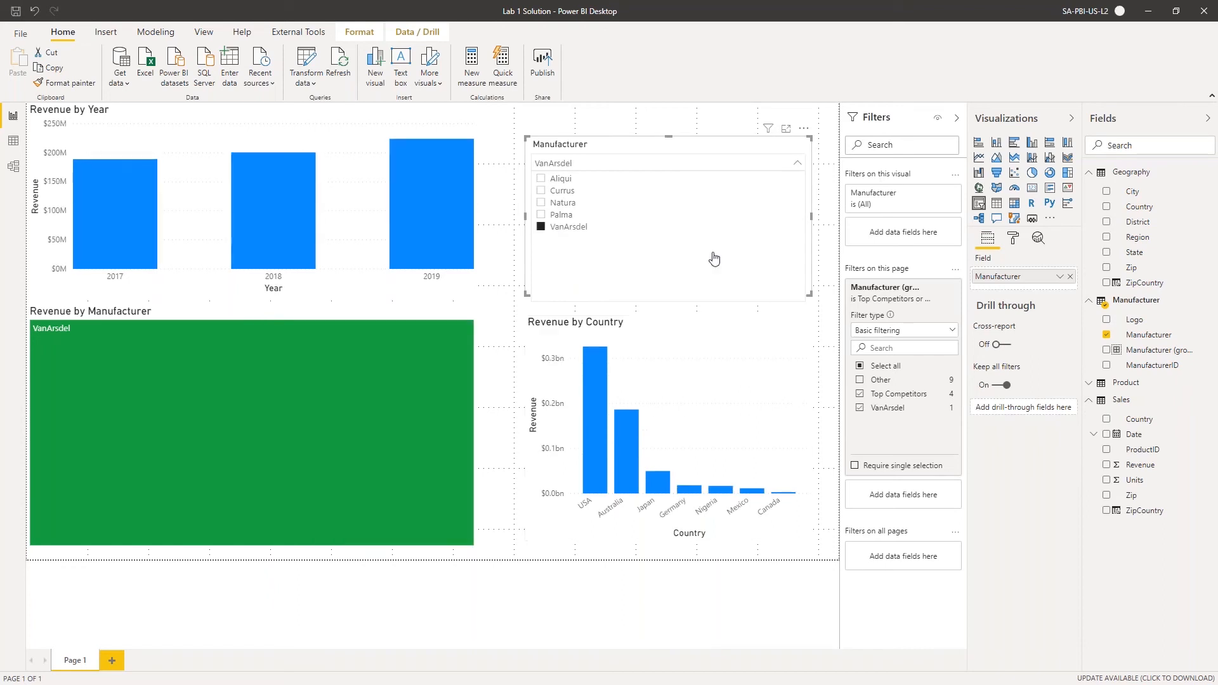
{"action": "left_click", "coordinate": [797, 164]}
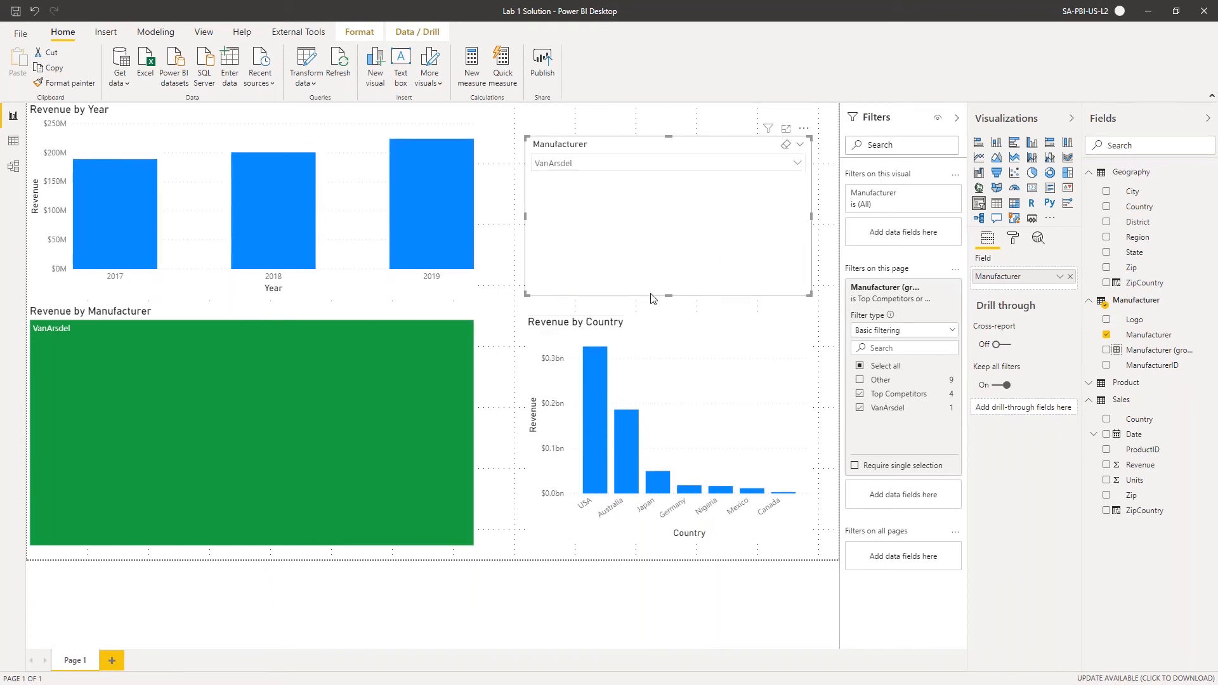
{"action": "left_click_drag", "start_coordinate": [654, 296], "coordinate": [637, 138]}
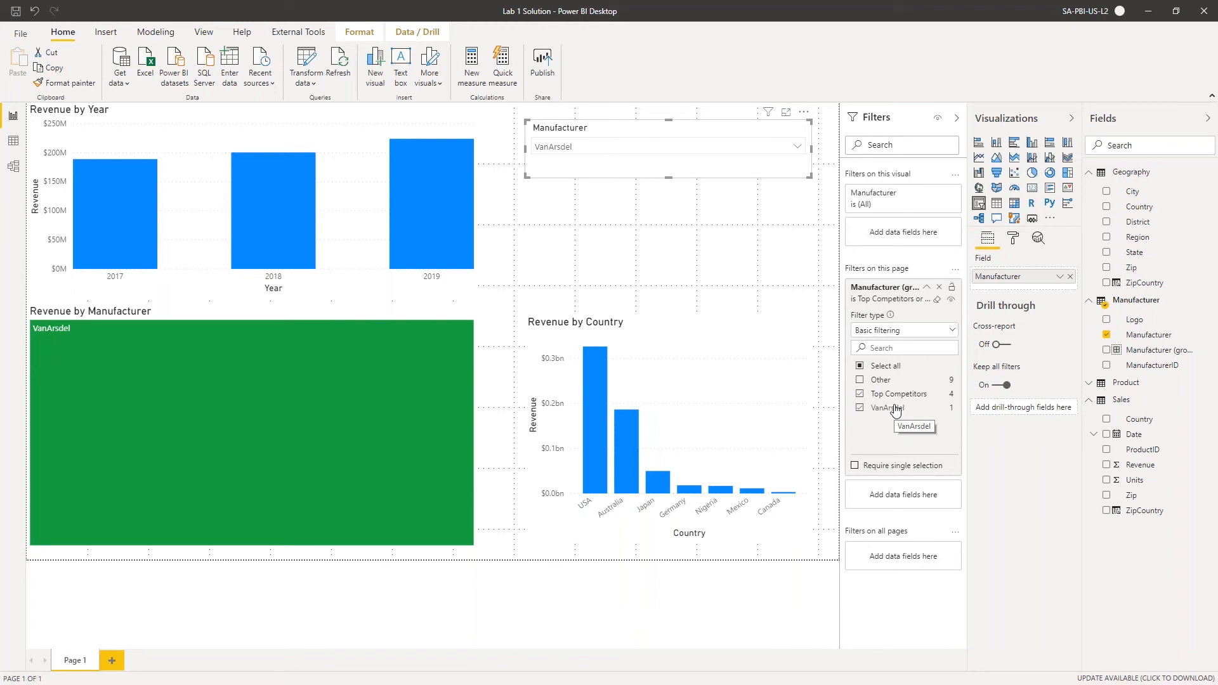
Reopen the Manufacturer slicer to review its list of manufacturers, keeping VanArsdel selected, and collapse it
{"action": "left_click", "coordinate": [798, 149]}
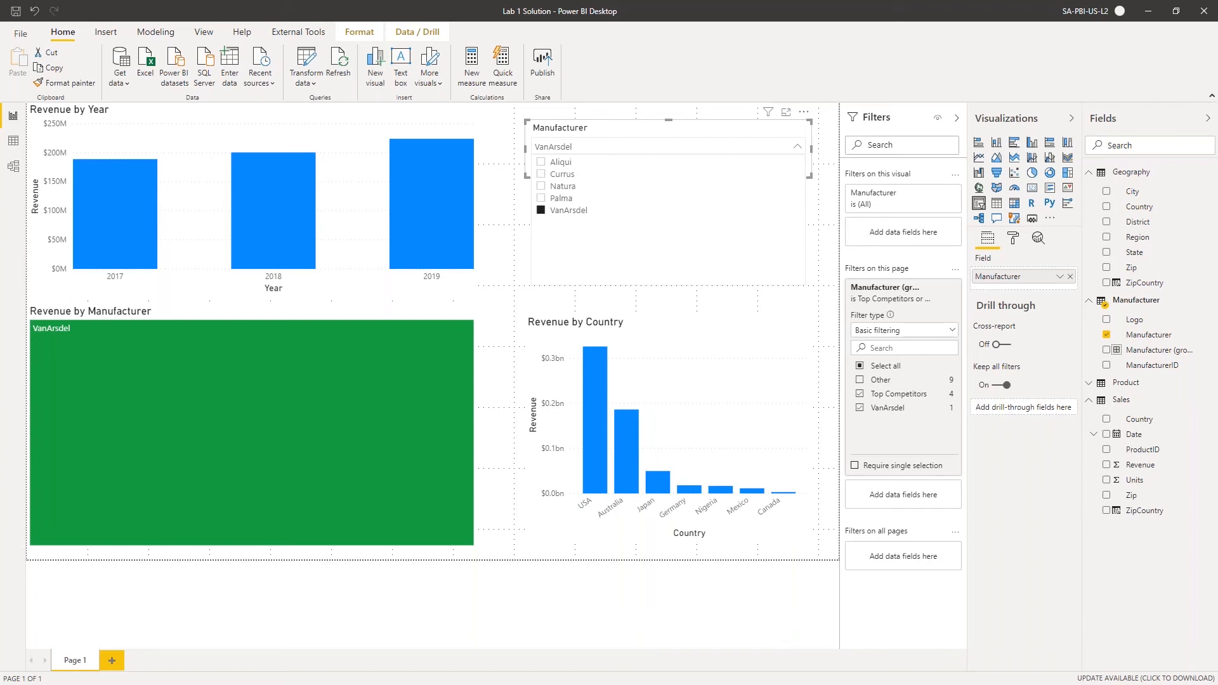
{"action": "left_click", "coordinate": [565, 216]}
{"action": "left_click", "coordinate": [596, 217]}
{"action": "left_click", "coordinate": [798, 149]}
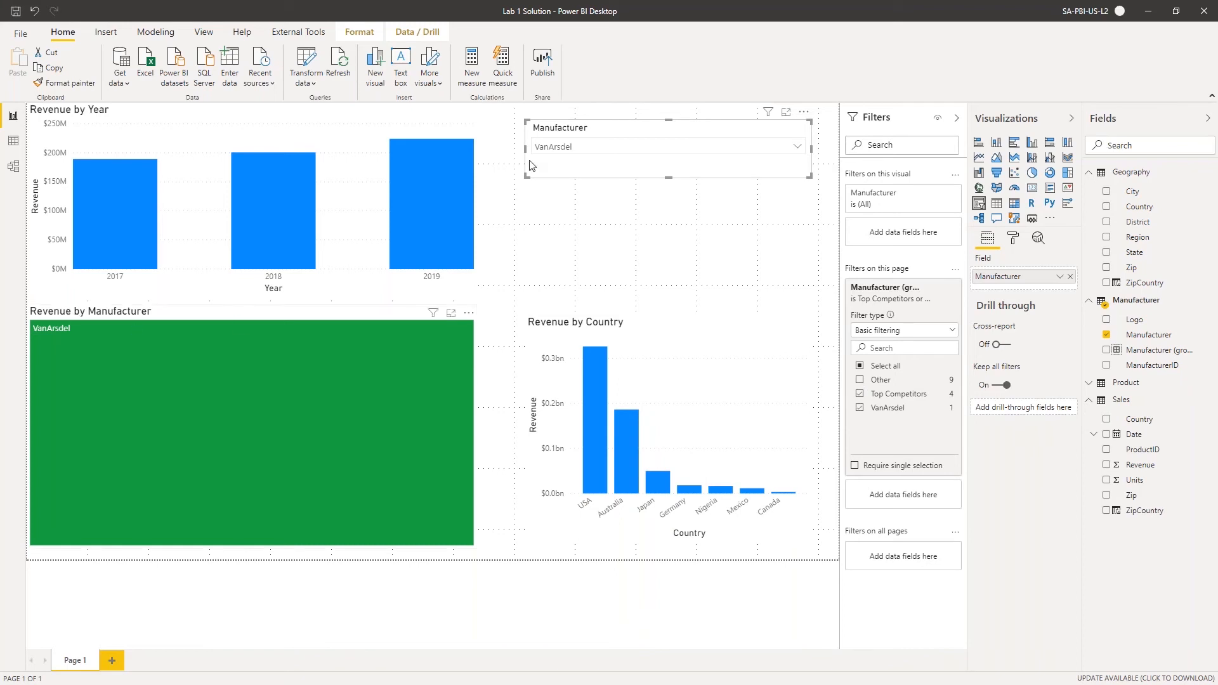
{"action": "left_click", "coordinate": [562, 150]}
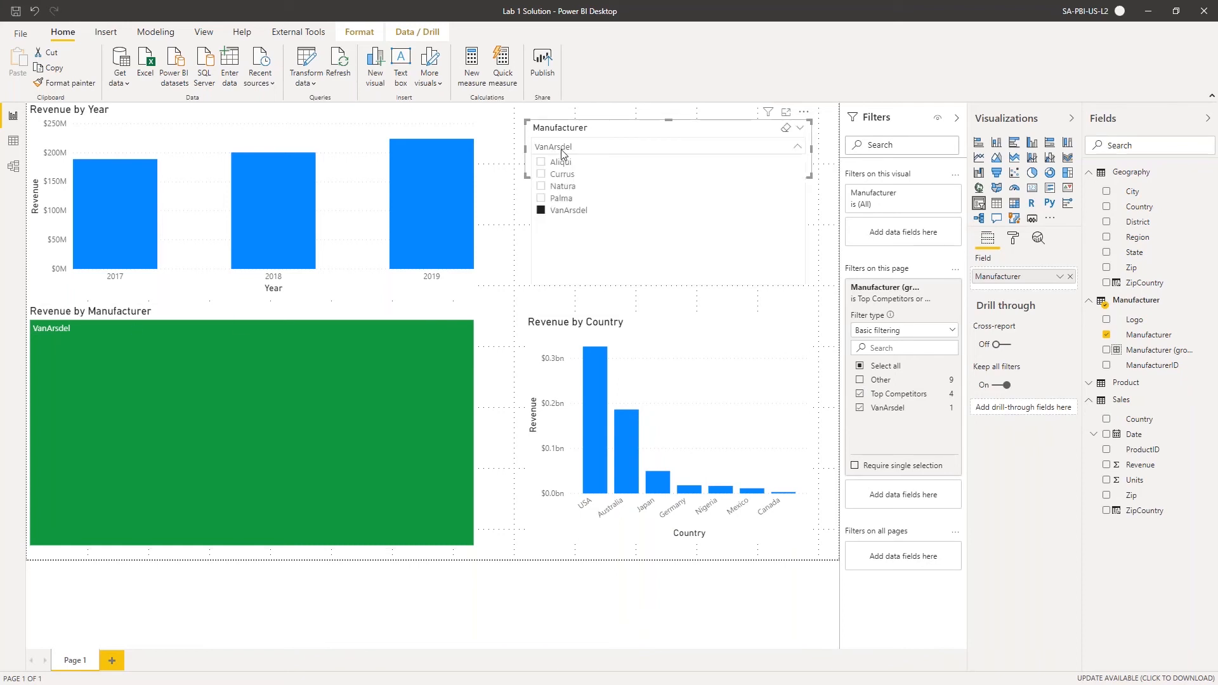
{"action": "left_click", "coordinate": [206, 447]}
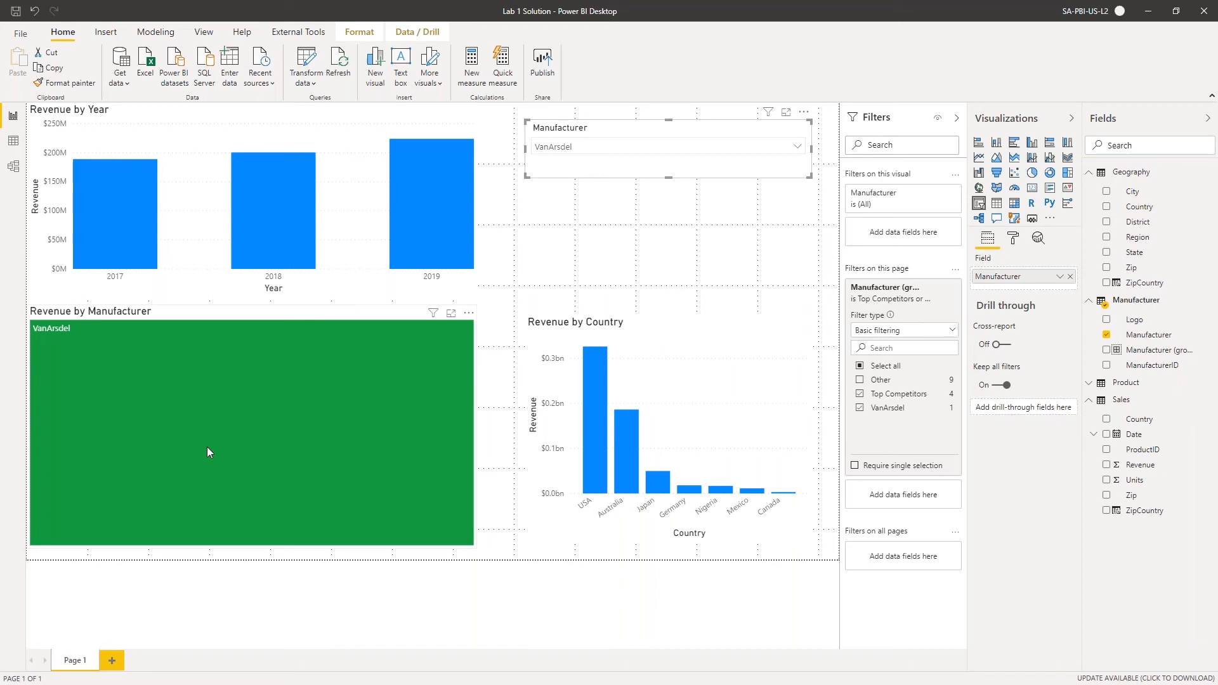
Convert the Revenue by Manufacturer treemap into a card showing Revenue, and shrink it to less than half its width
{"action": "left_click", "coordinate": [185, 413]}
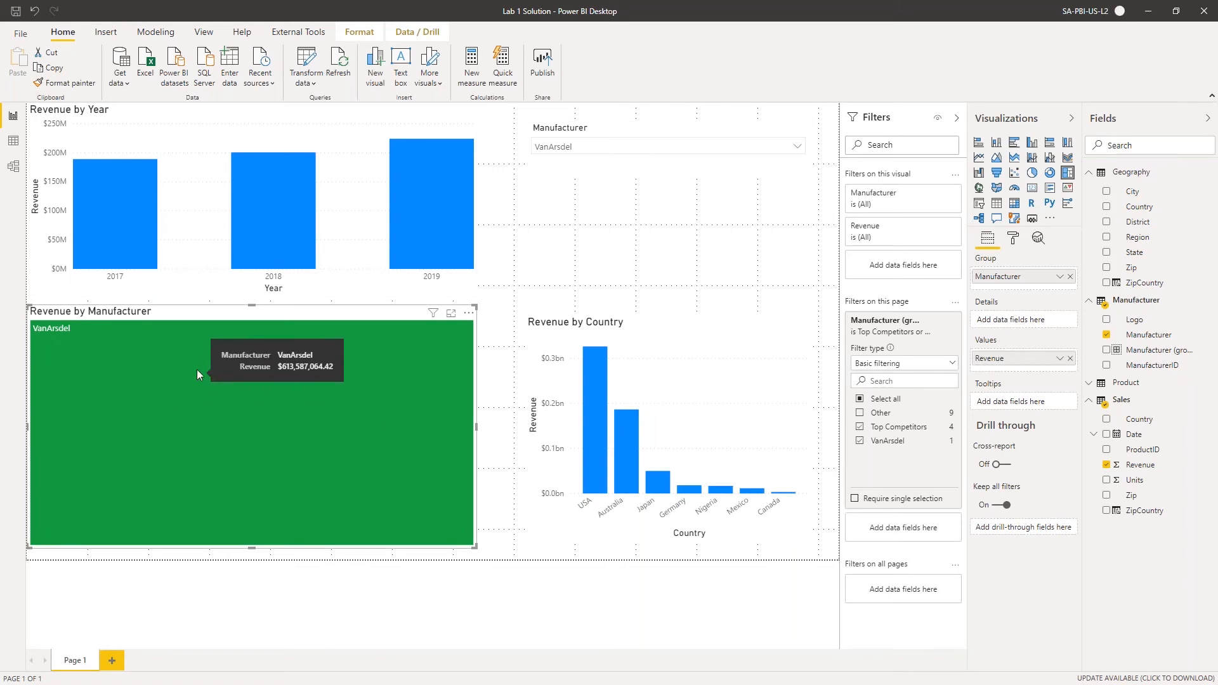
{"action": "left_click", "coordinate": [1032, 190]}
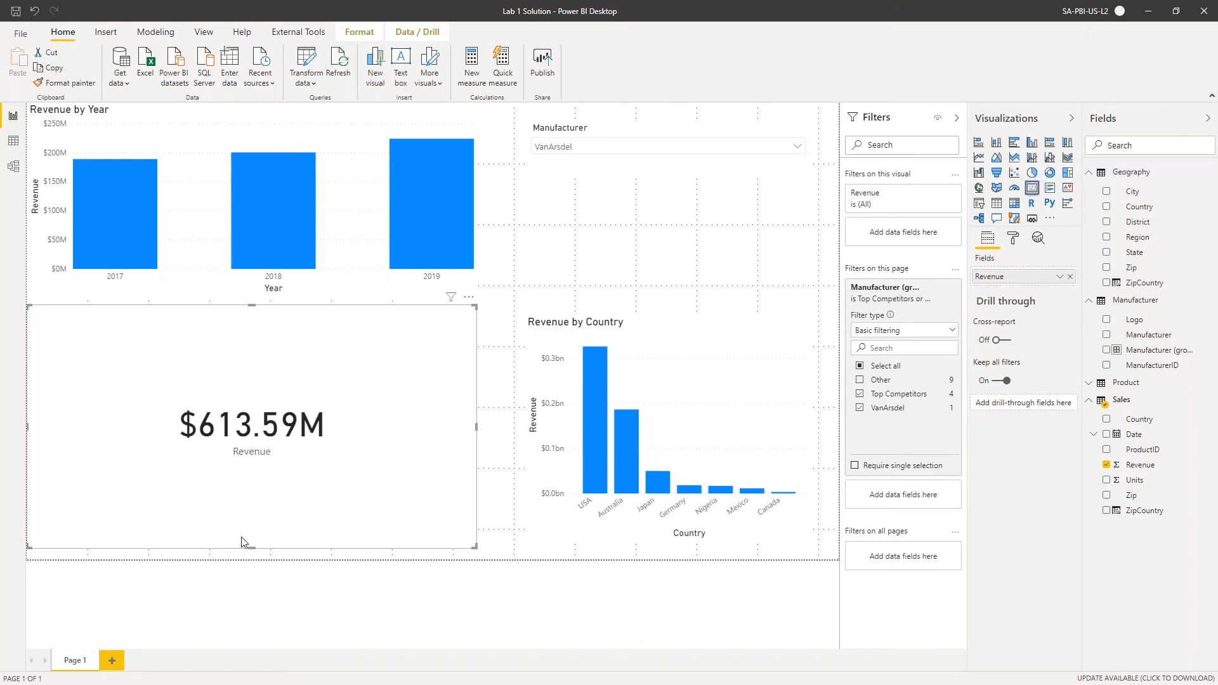
{"action": "left_click_drag", "start_coordinate": [480, 552], "coordinate": [227, 456]}
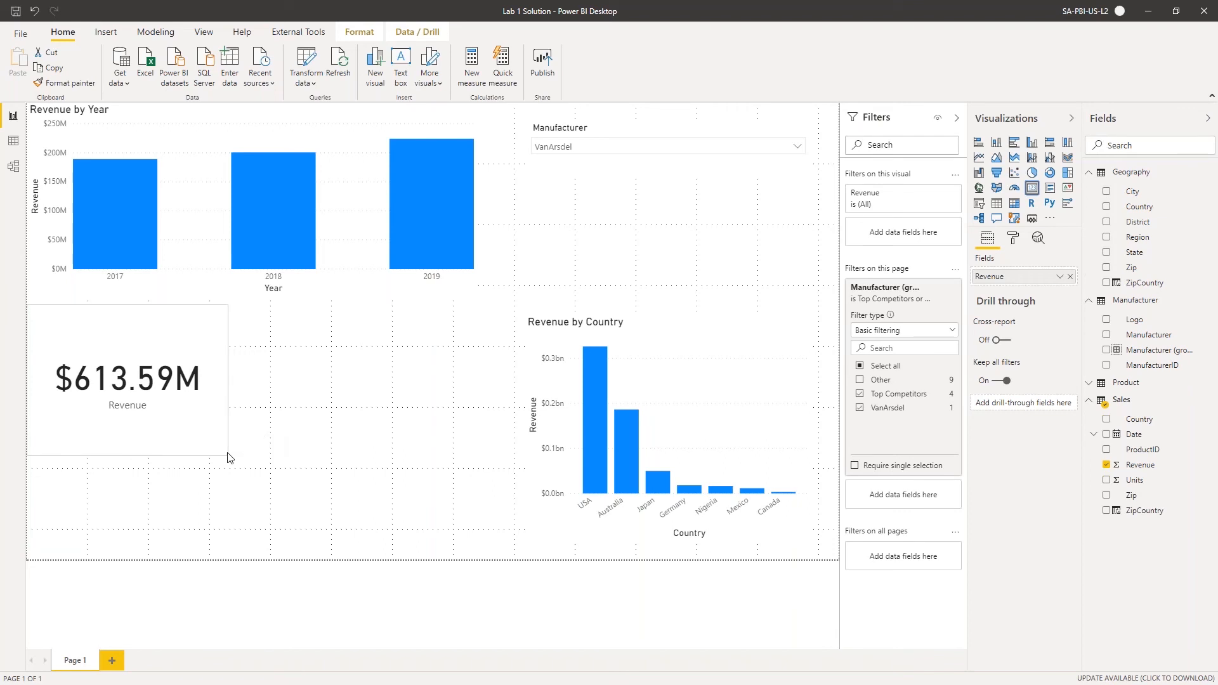
Test the Manufacturer slicer against the revenue card by selecting Palma, clearing that selection, and selecting VanArsdel again
{"action": "left_click", "coordinate": [590, 147]}
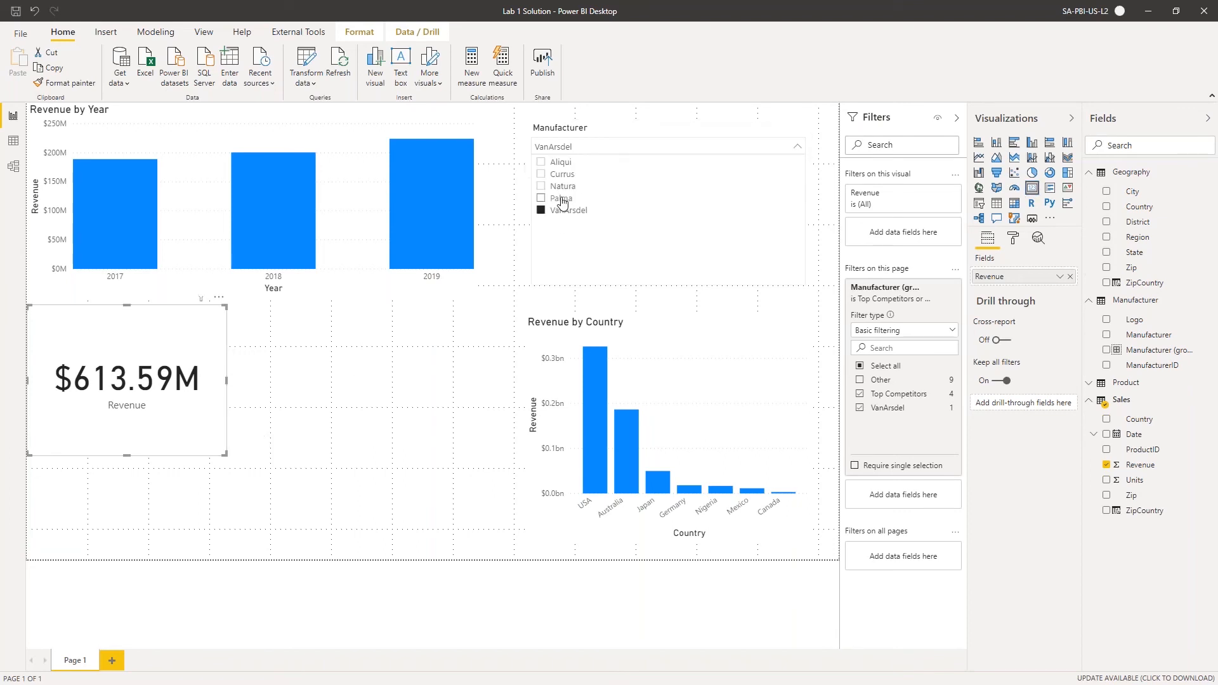
{"action": "left_click", "coordinate": [560, 201]}
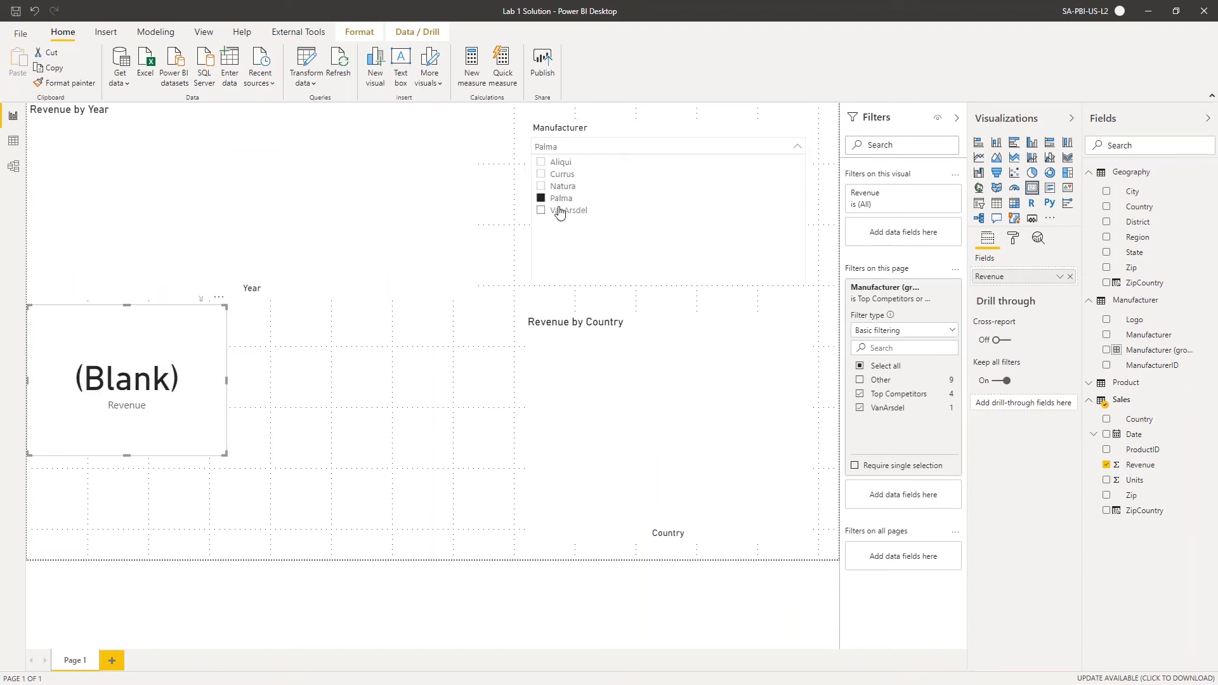
{"action": "left_click", "coordinate": [558, 202]}
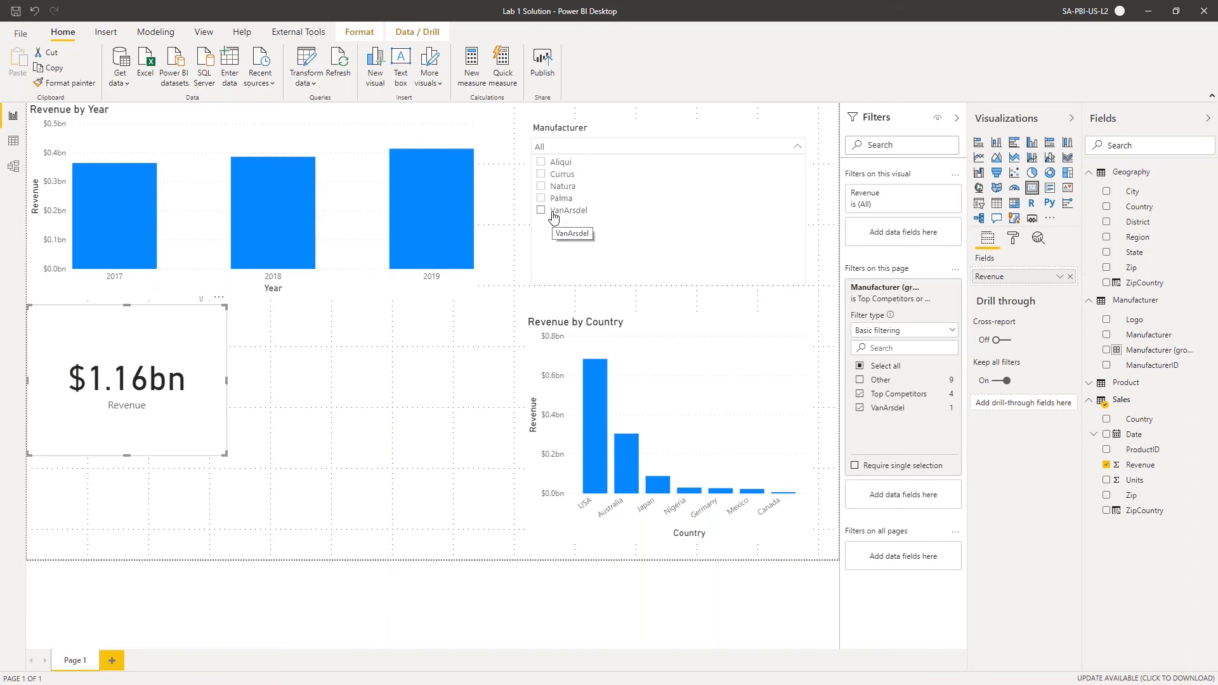
{"action": "left_click", "coordinate": [553, 214]}
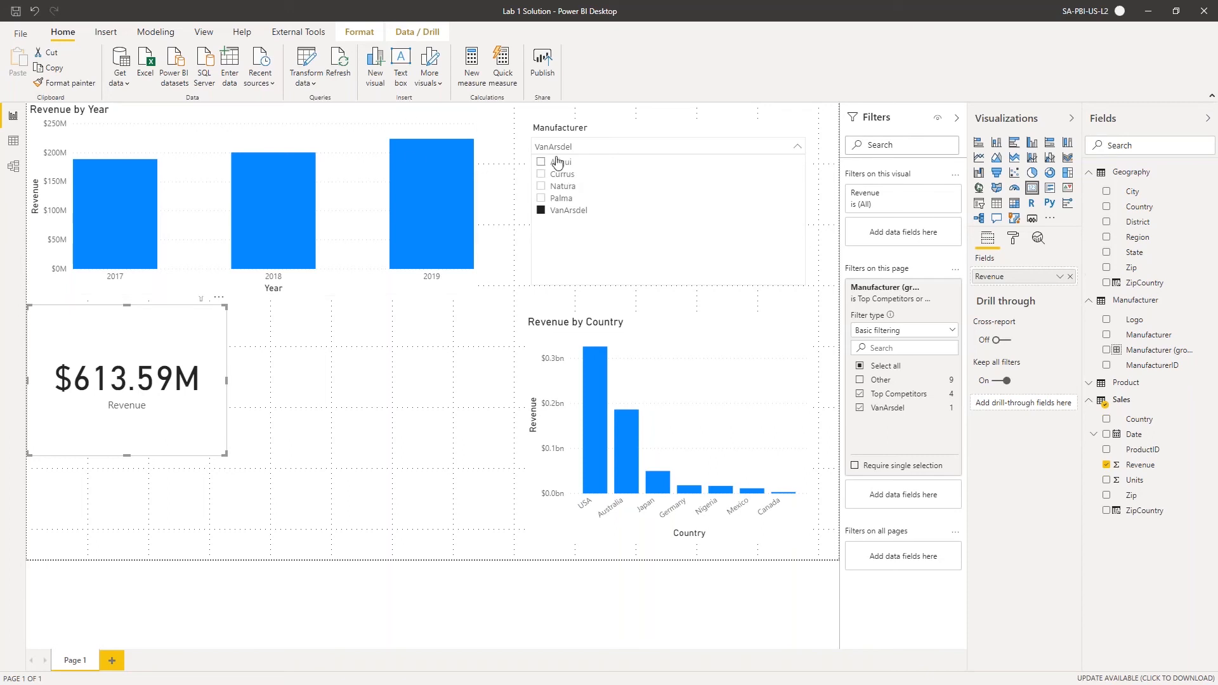
Clear the VanArsdel selection in the Manufacturer slicer so it covers all manufacturers
{"action": "left_click", "coordinate": [541, 211]}
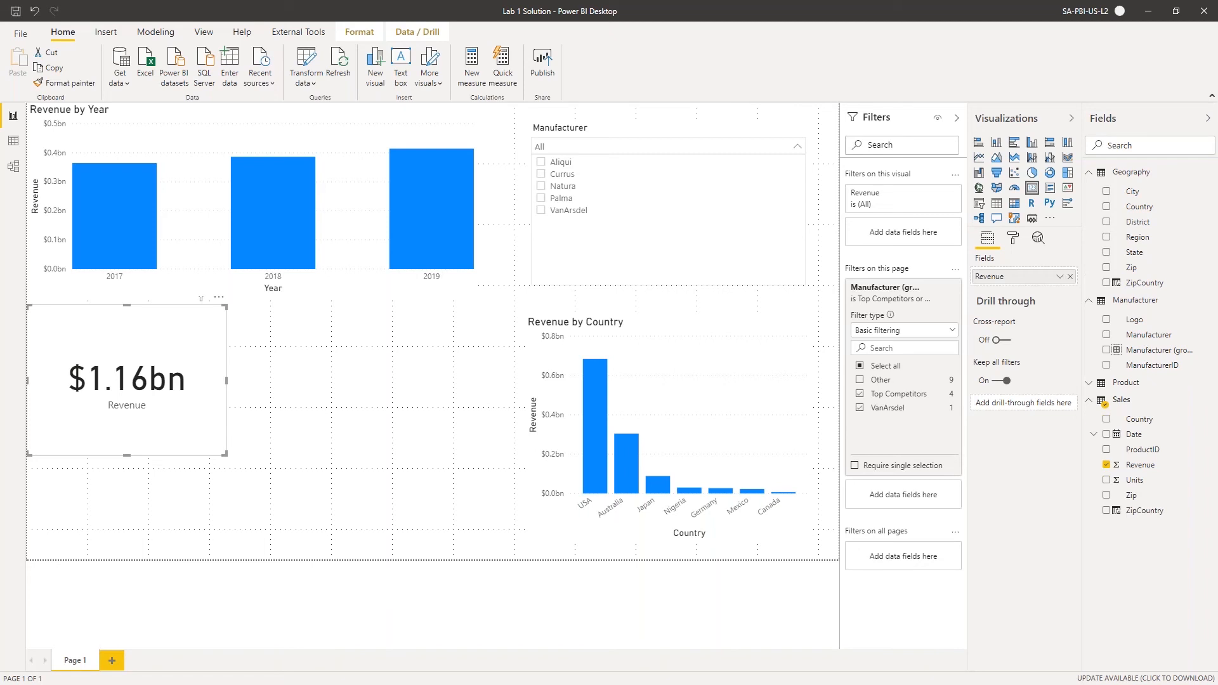
In the data view, start a new calculated table named Date based on the CALENDAR function
{"action": "left_click", "coordinate": [13, 140]}
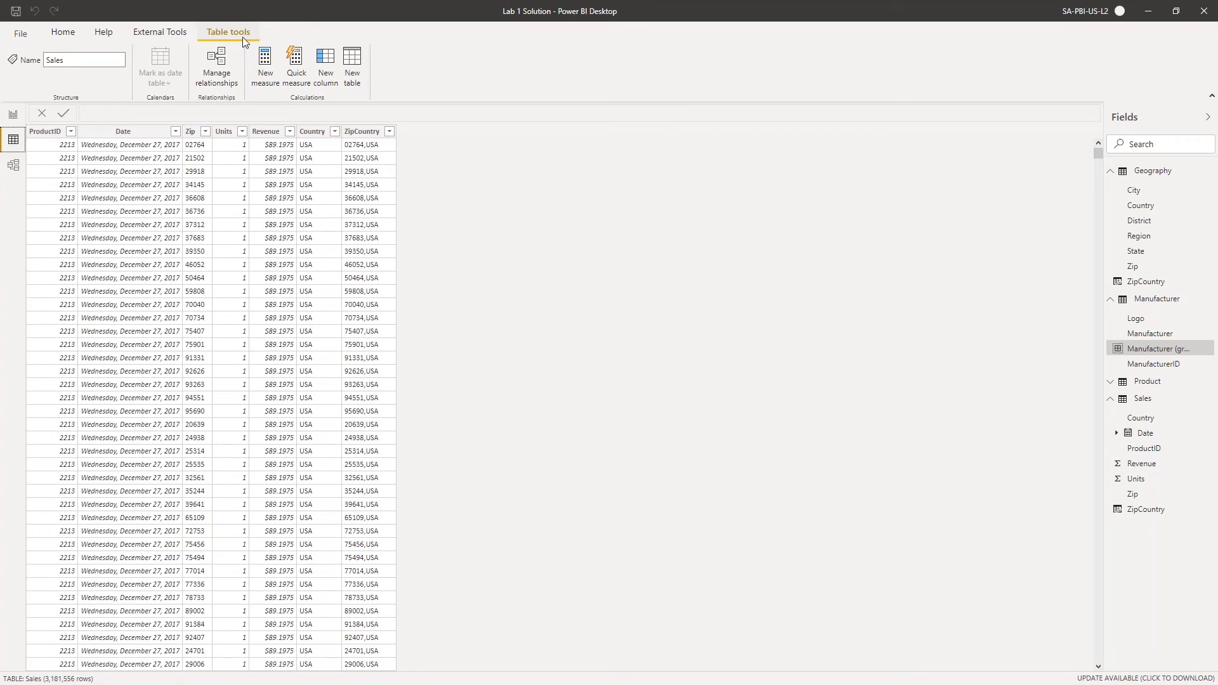
{"action": "left_click", "coordinate": [353, 79]}
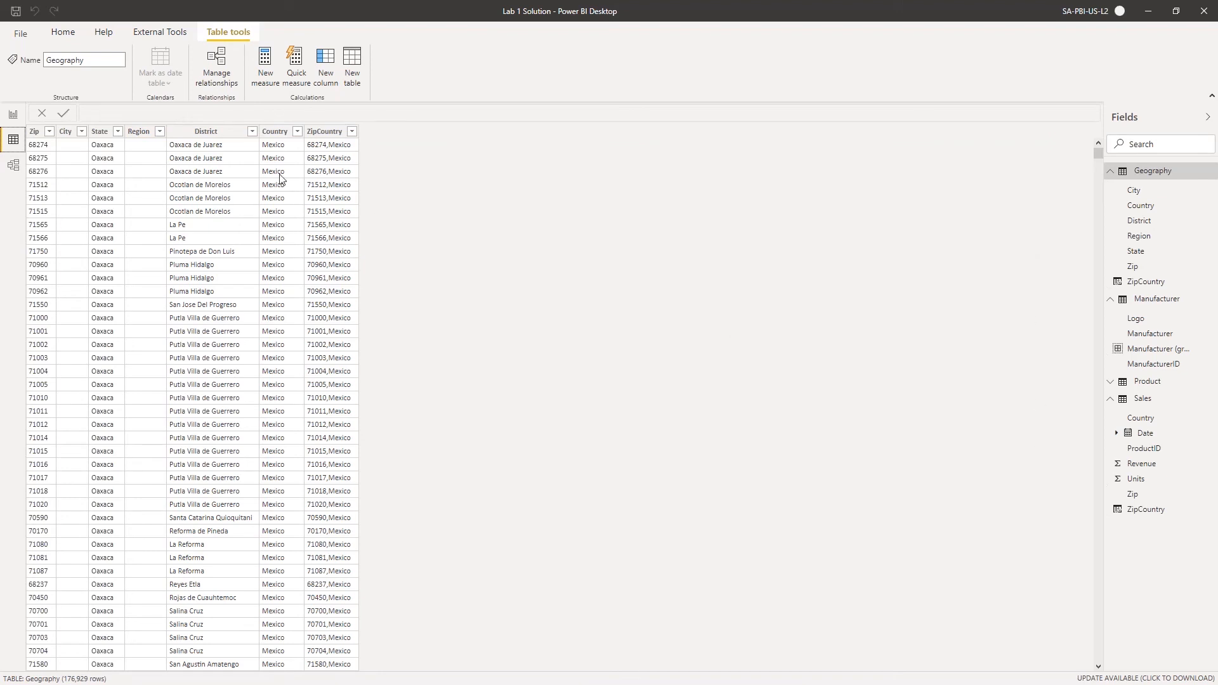
{"action": "left_click", "coordinate": [353, 65]}
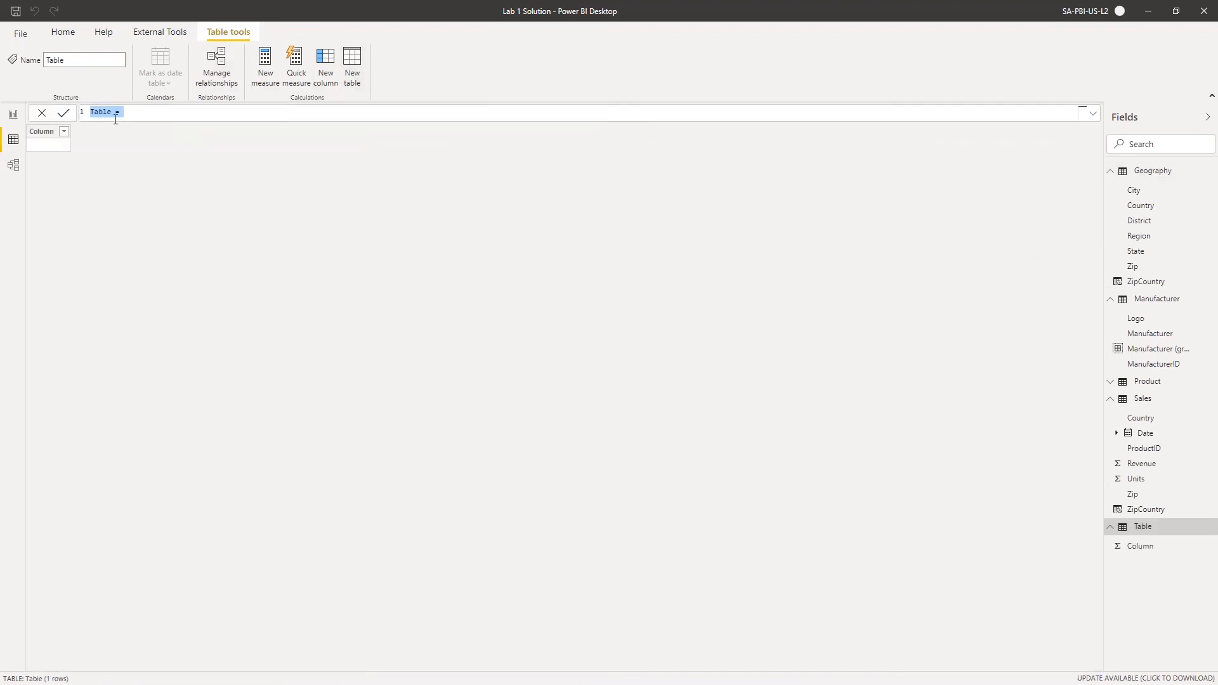
{"action": "key", "text": "BackSpace"}
{"action": "type", "text": "Date = "}
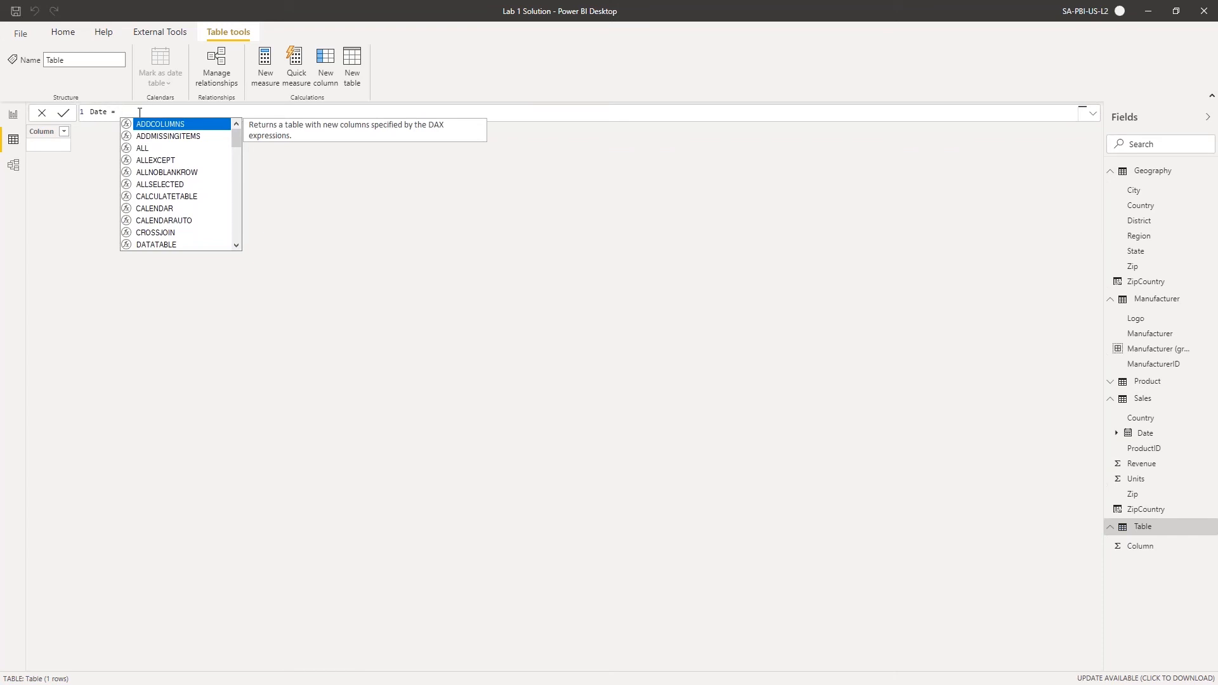
{"action": "type", "text": "Cale"}
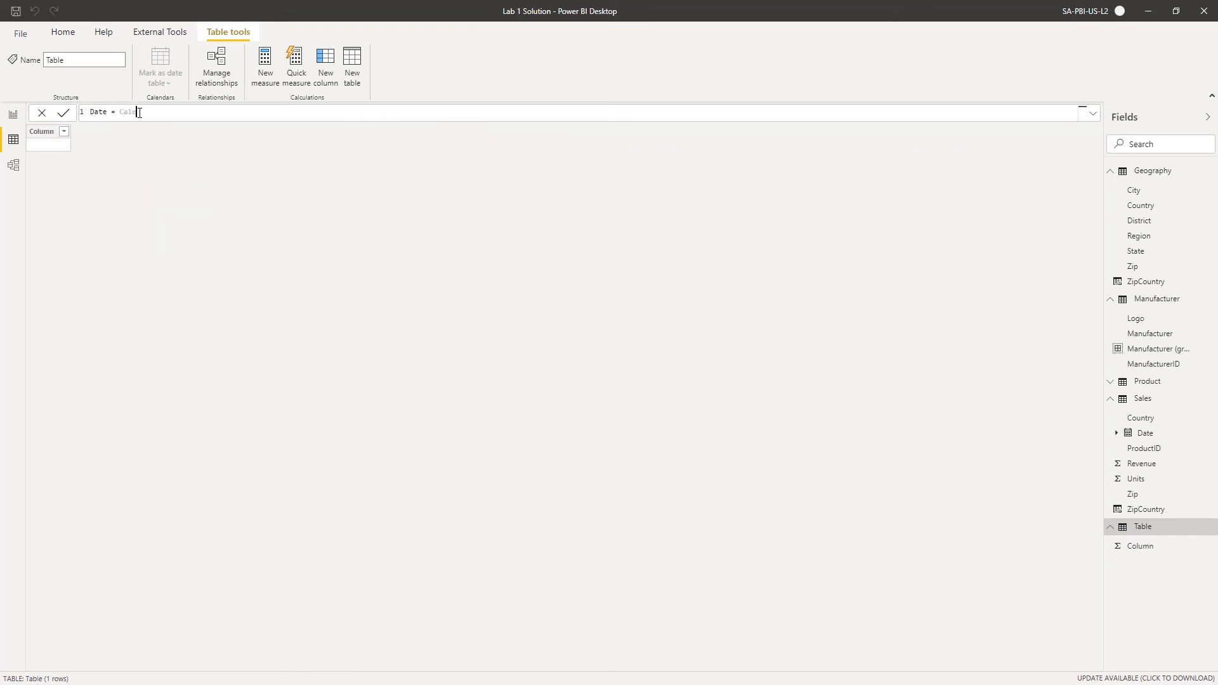
{"action": "key", "text": "Tab"}
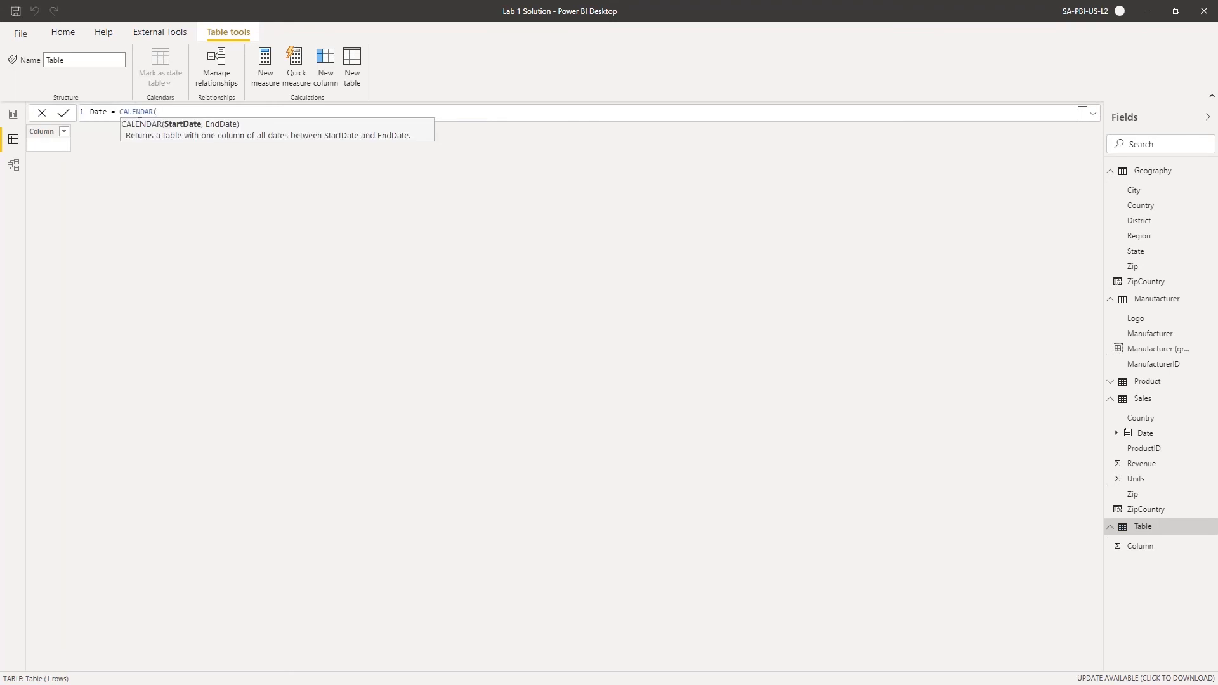
Complete the CALENDAR formula with start date Date(2012,1,1) and end date Date(2019,12,31), and commit it
{"action": "type", "text": "Date"}
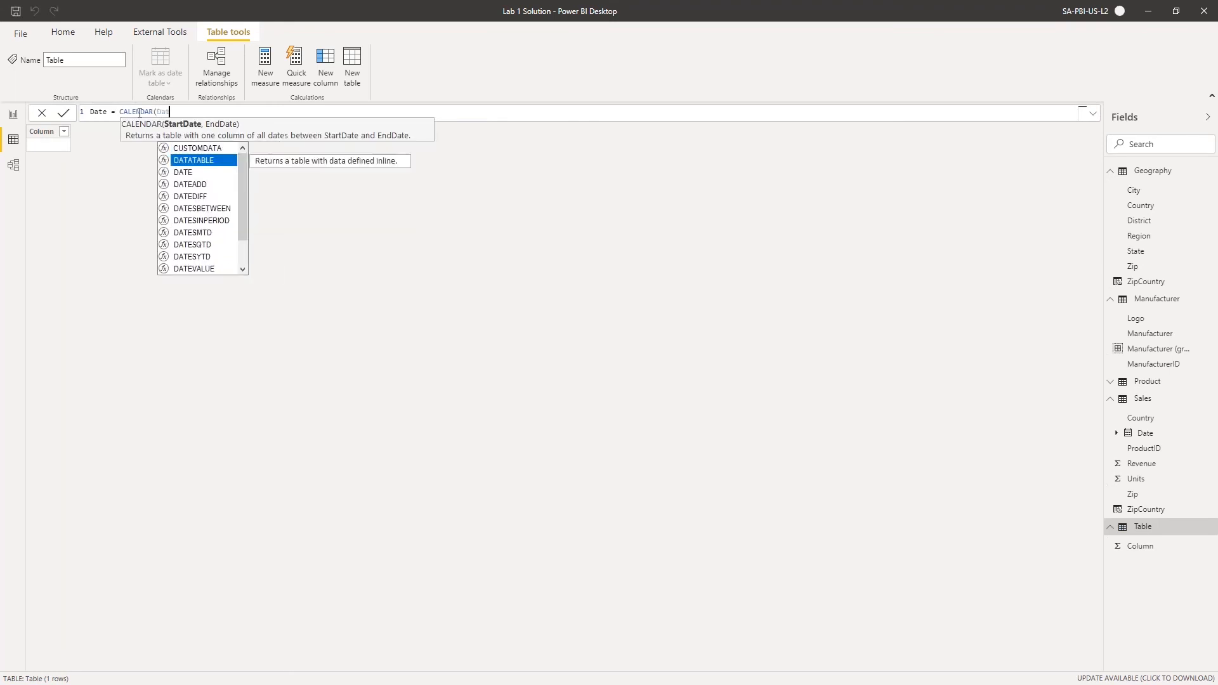
{"action": "type", "text": "("}
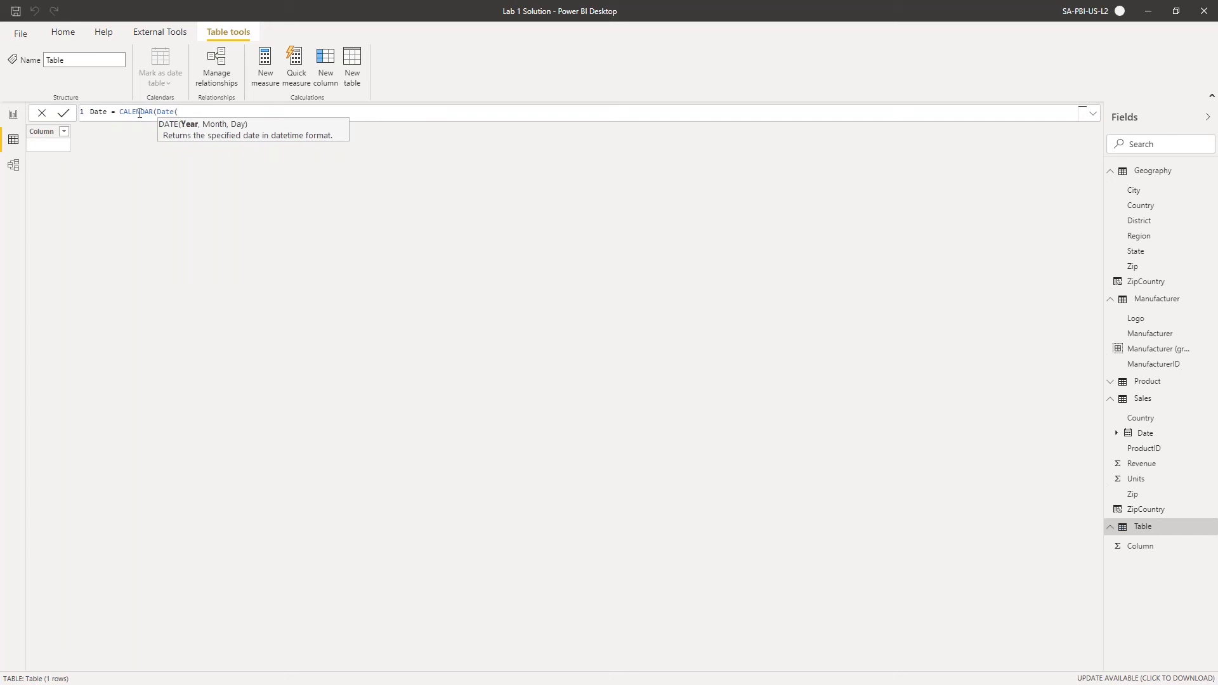
{"action": "type", "text": "2012,1,1)"}
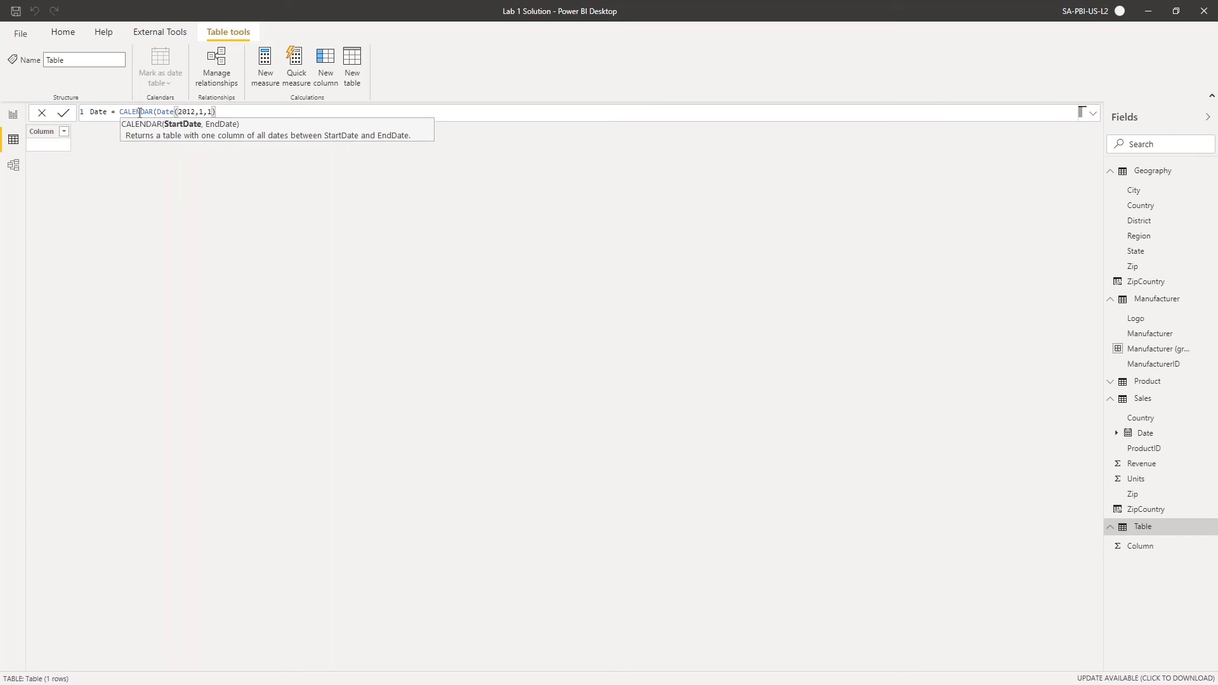
{"action": "type", "text": ",Date"}
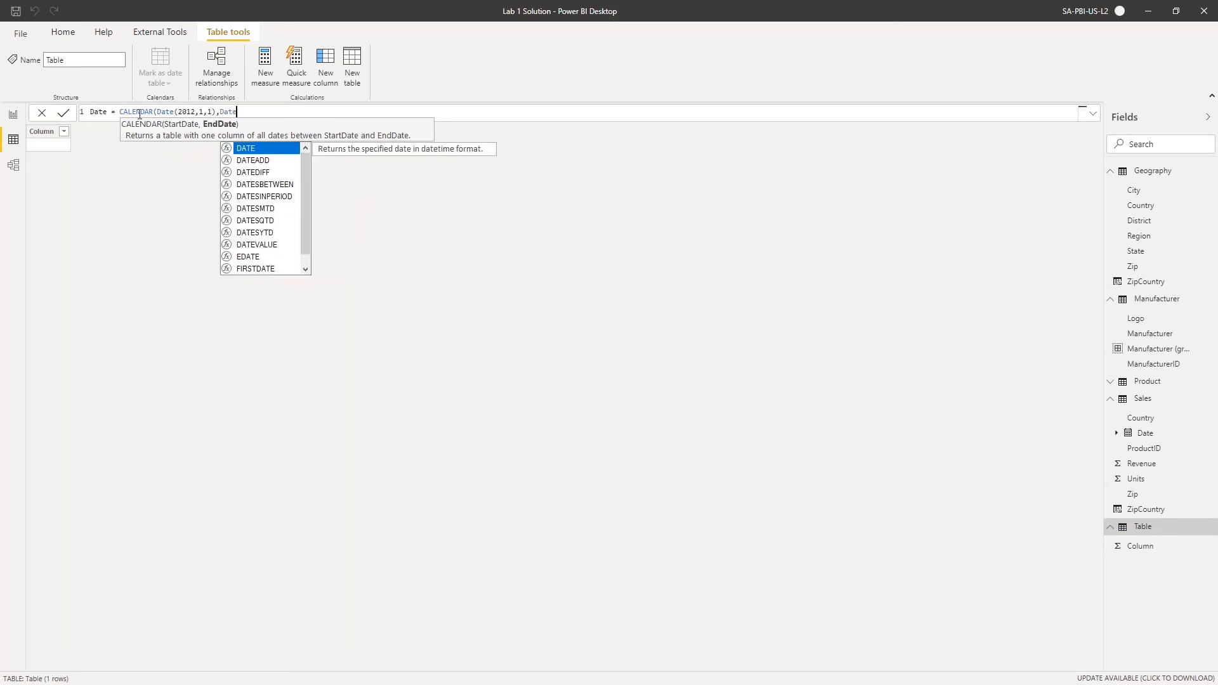
{"action": "type", "text": "("}
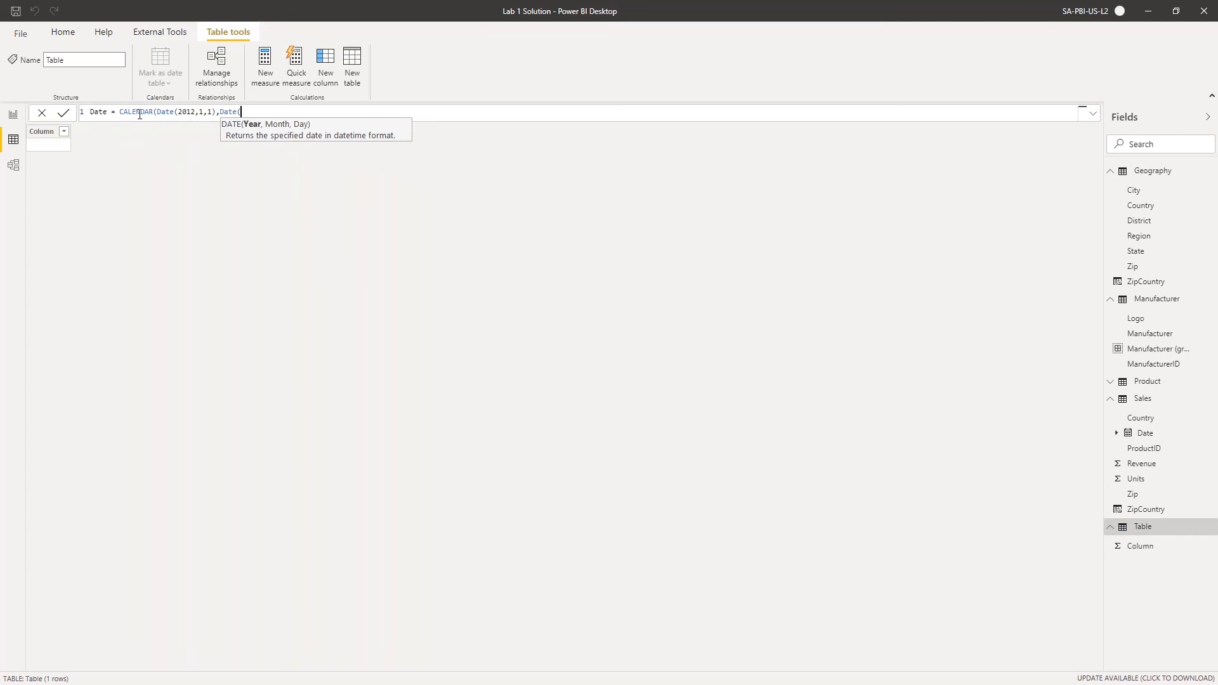
{"action": "type", "text": "2019,12,31)"}
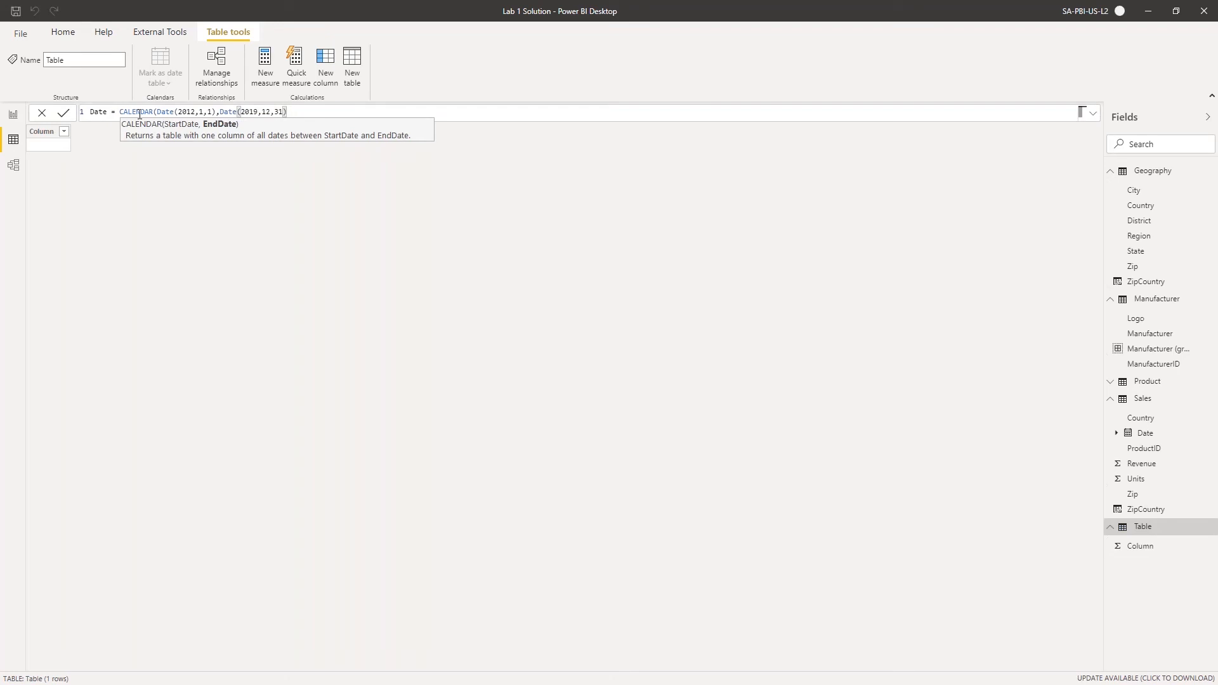
{"action": "type", "text": ")"}
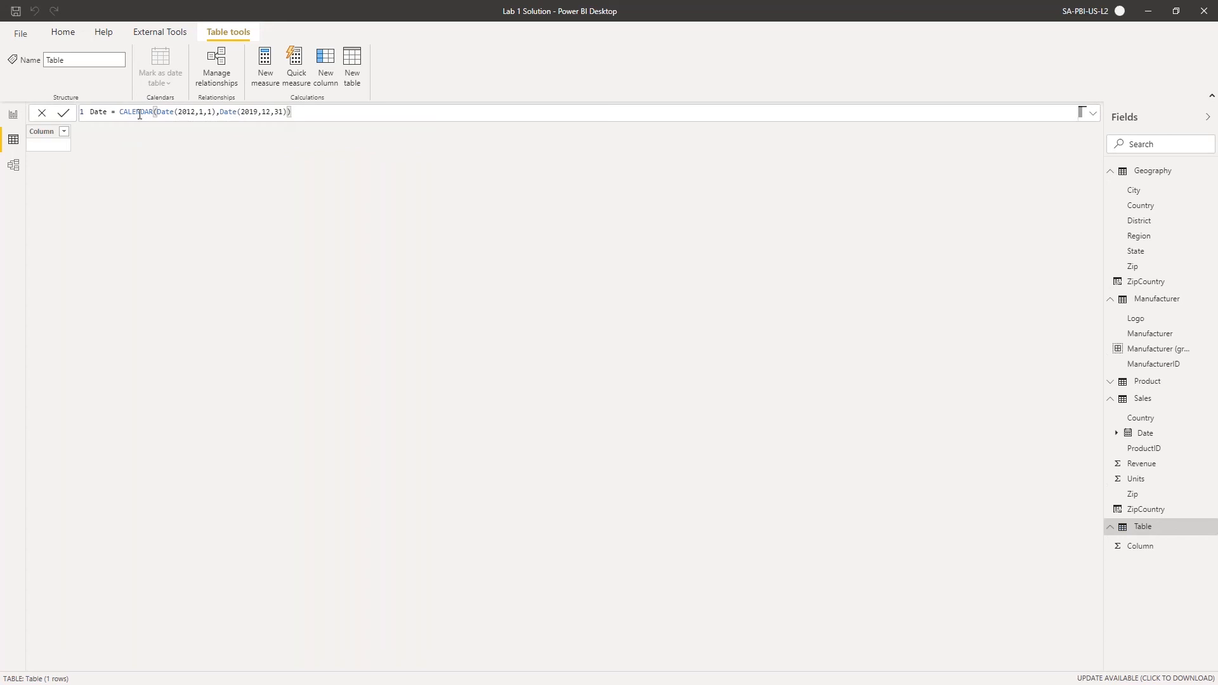
{"action": "key", "text": "Return"}
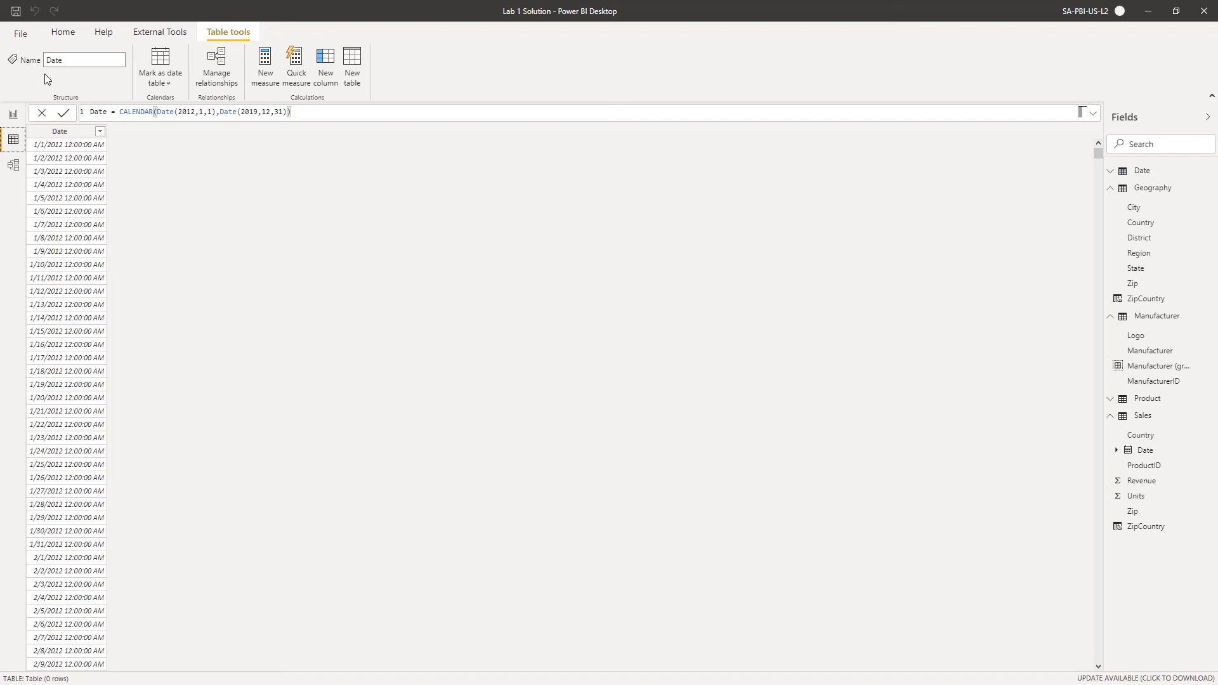
{"action": "left_click", "coordinate": [169, 113]}
{"action": "key", "text": "Left"}
{"action": "key", "text": "Left"}
{"action": "key", "text": "Left"}
{"action": "key", "text": "Left"}
{"action": "key", "text": "Right"}
Set the data type of the new table's Date column to Date
{"action": "left_click", "coordinate": [72, 138]}
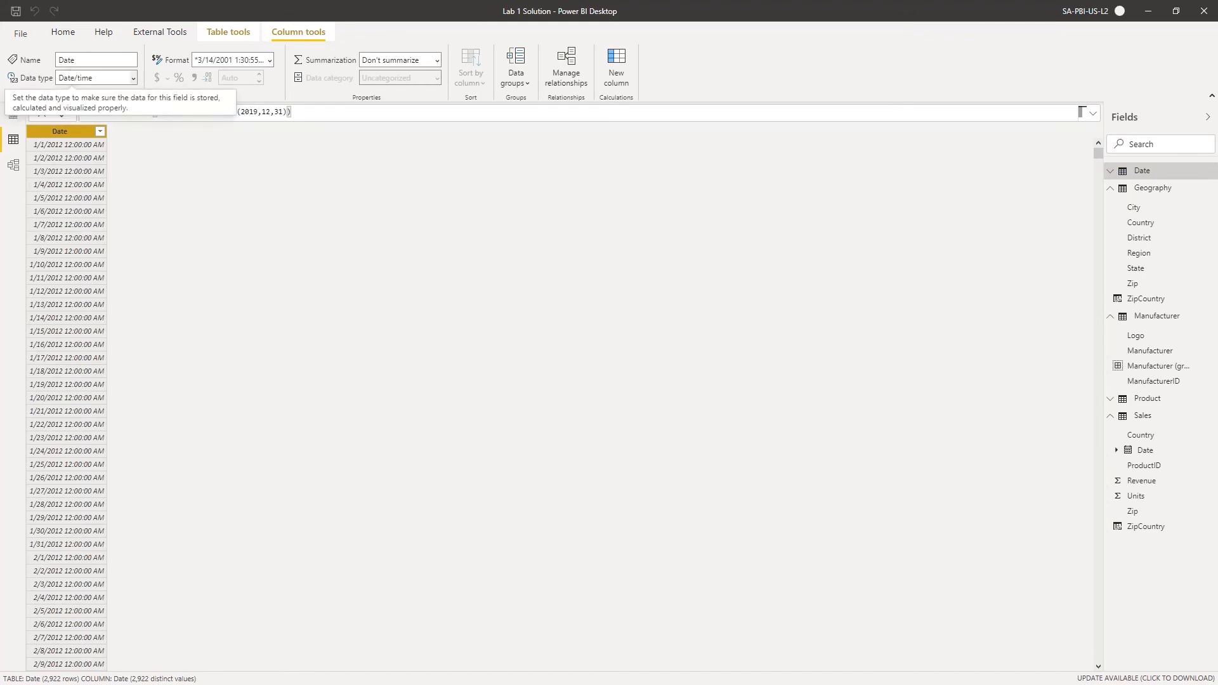
{"action": "left_click", "coordinate": [134, 78]}
{"action": "left_click", "coordinate": [82, 170]}
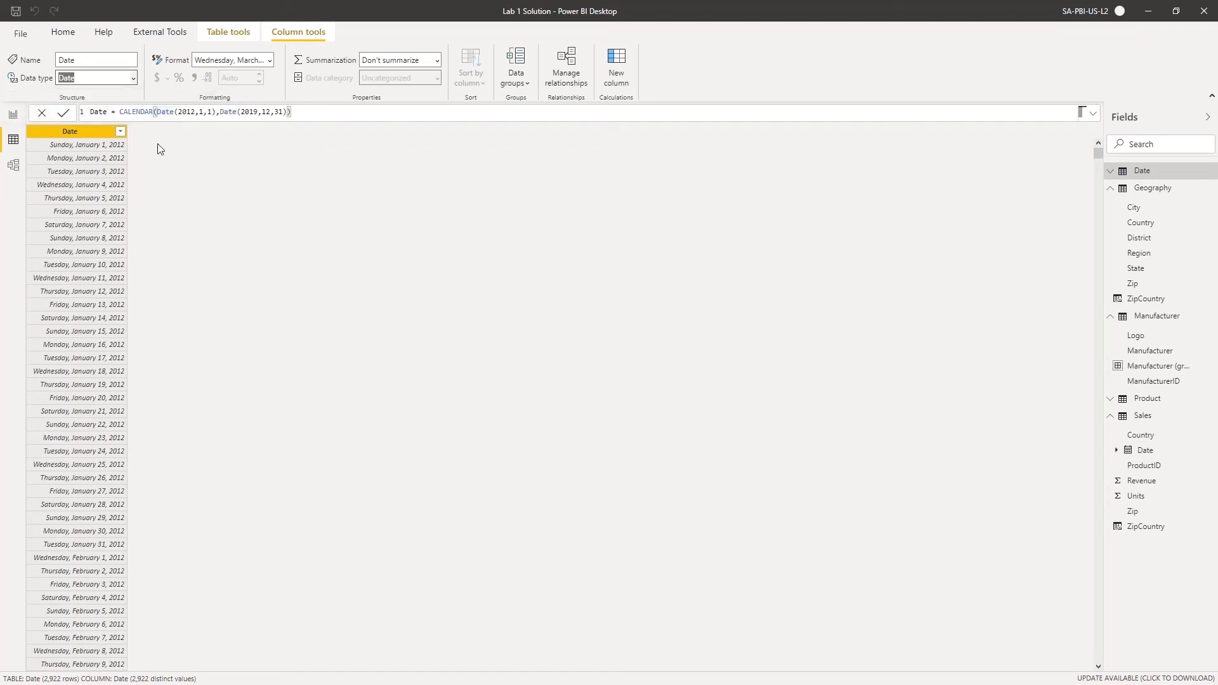
In the model view, create a relationship from the Date table's Date column to the Date column in Sales
{"action": "left_click", "coordinate": [14, 166]}
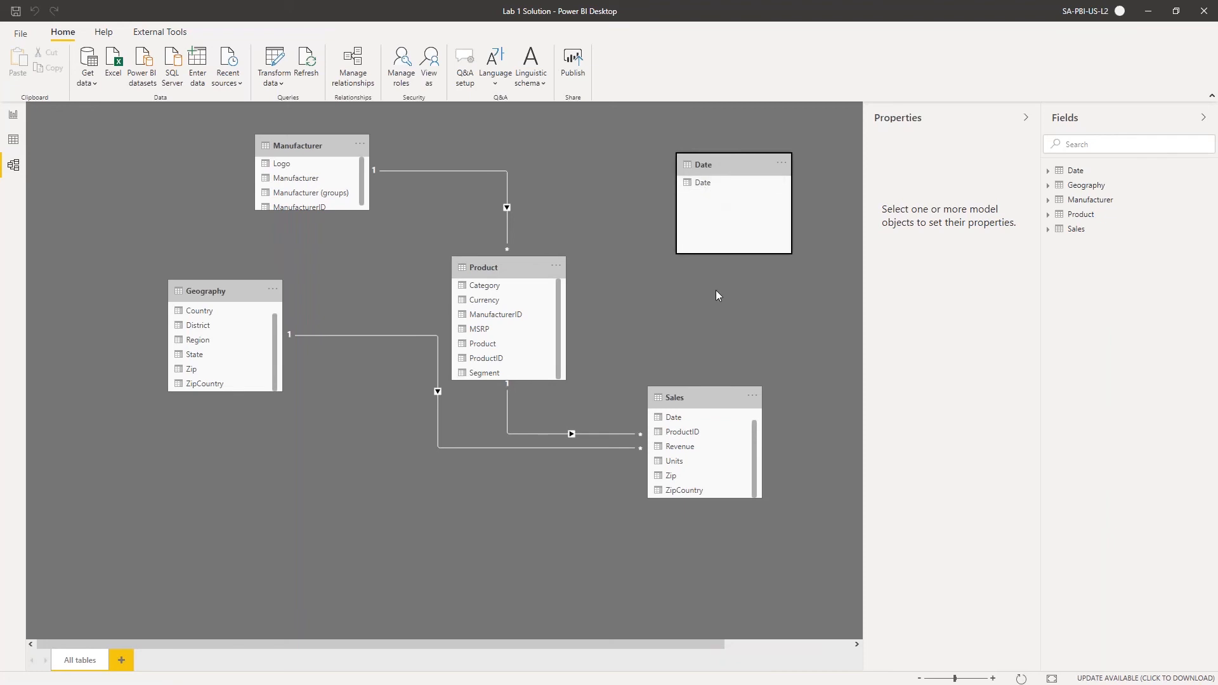
{"action": "left_click_drag", "start_coordinate": [709, 181], "coordinate": [699, 418]}
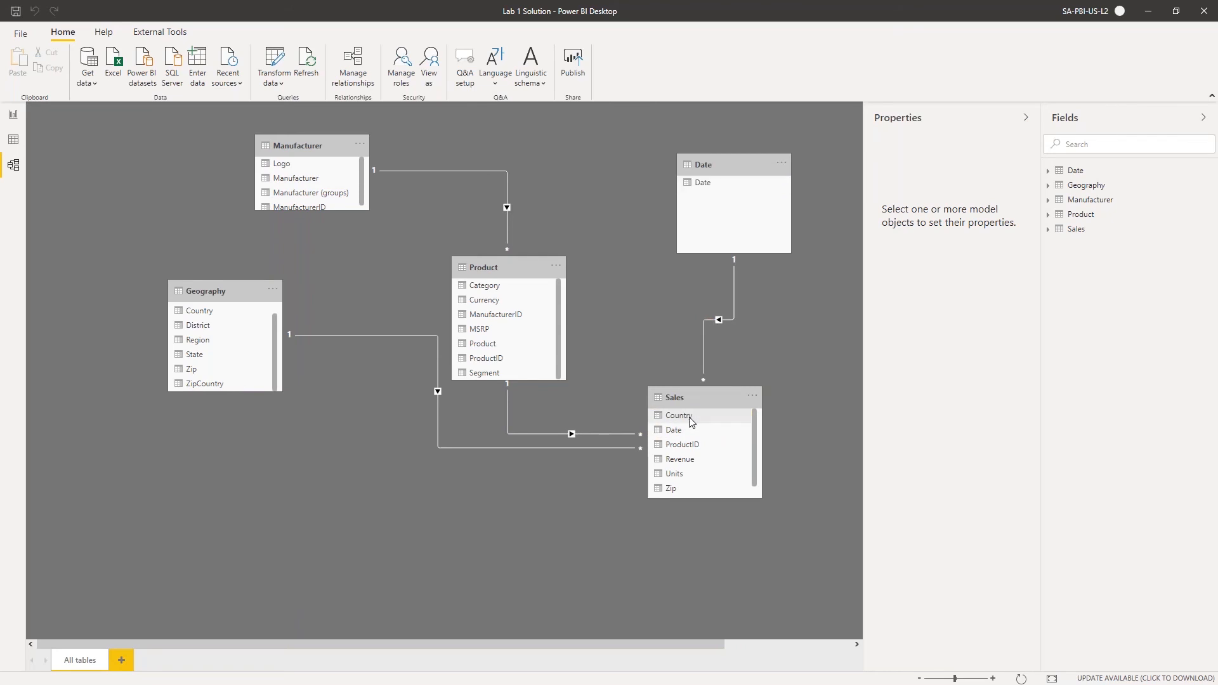
Delete the relationship between the Date and Sales tables and create it again on their Date columns
{"action": "right_click", "coordinate": [711, 325]}
{"action": "left_click", "coordinate": [720, 330]}
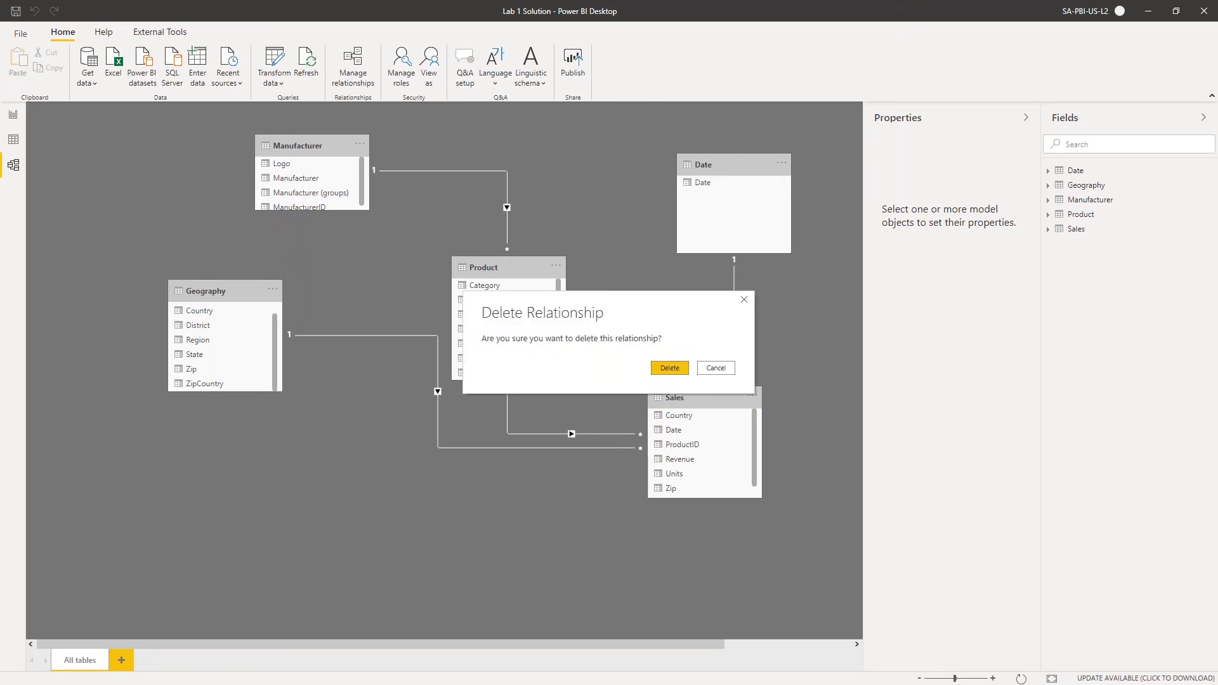
{"action": "left_click", "coordinate": [669, 368]}
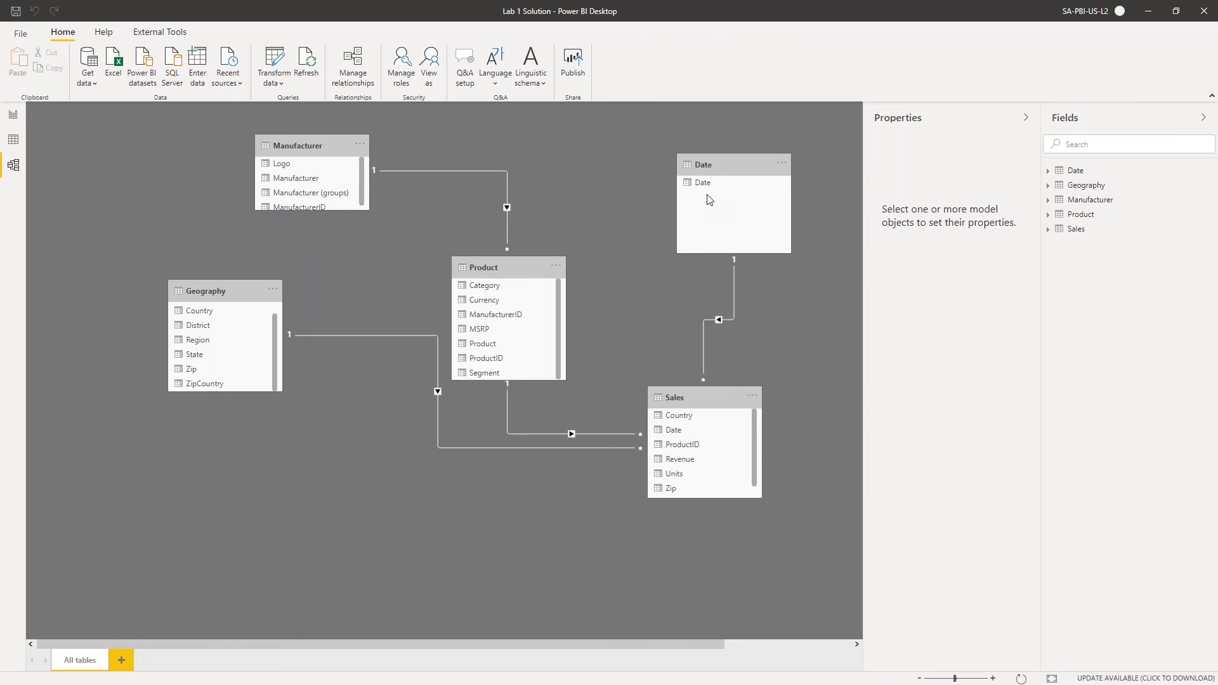
{"action": "left_click_drag", "start_coordinate": [701, 184], "coordinate": [689, 432]}
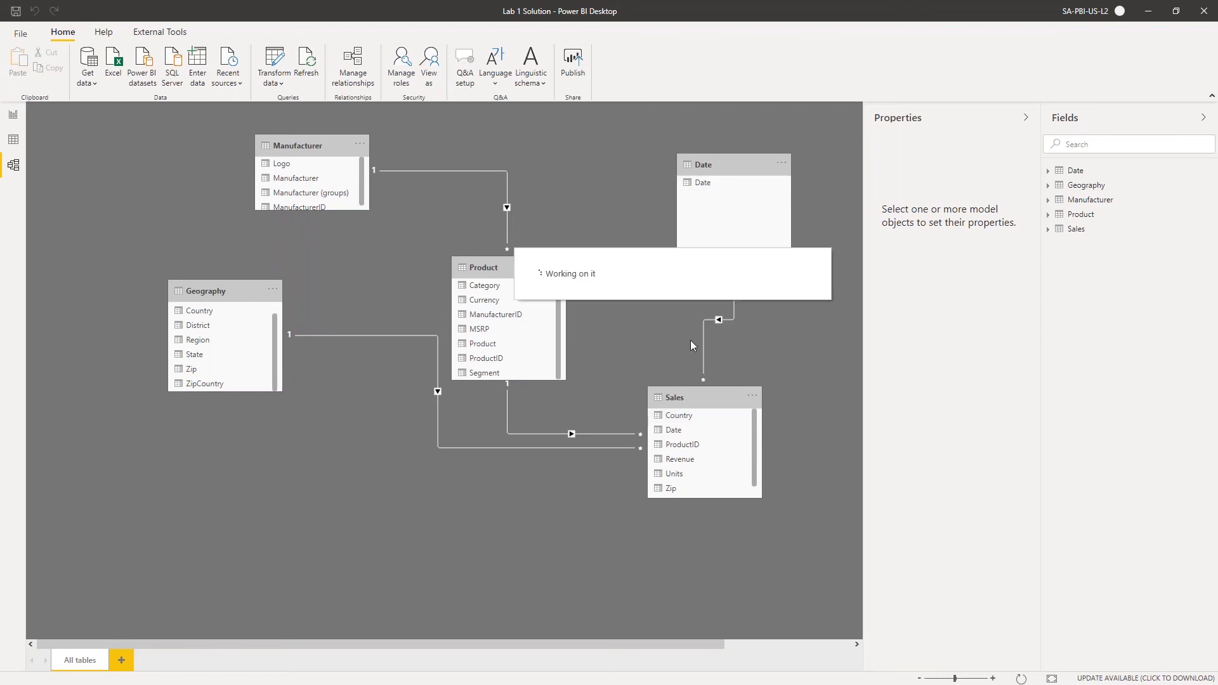
Delete the recreated relationship between the Date and Sales tables
{"action": "right_click", "coordinate": [673, 420]}
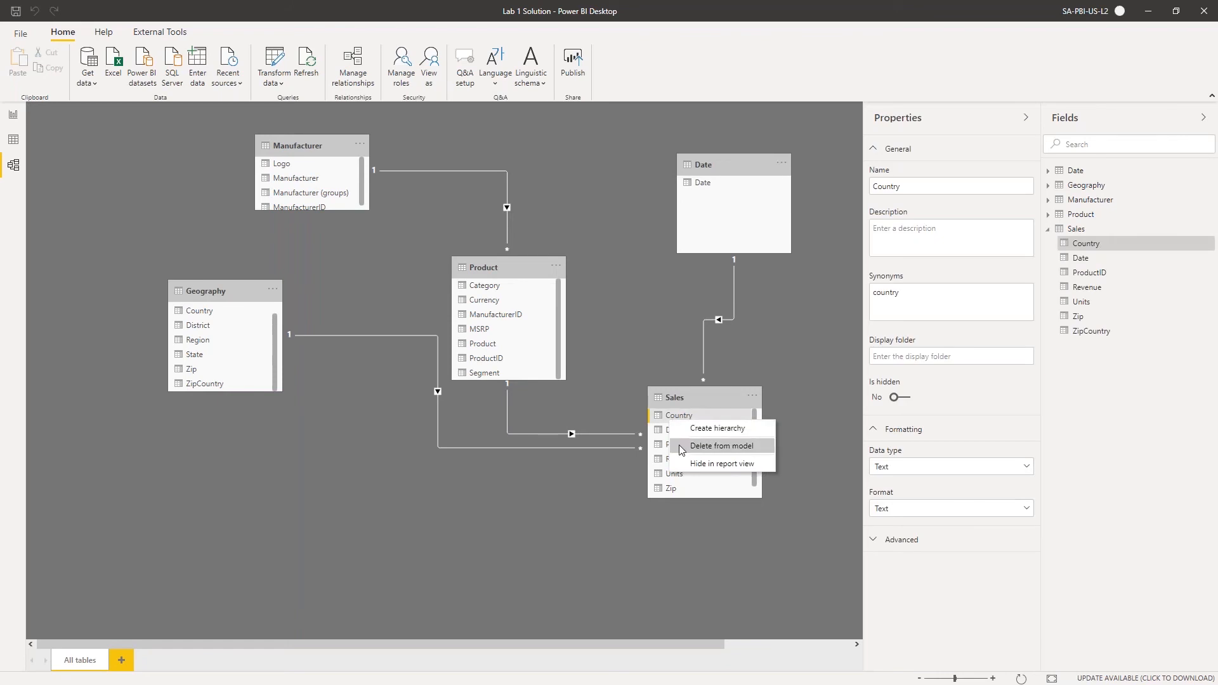
{"action": "left_click", "coordinate": [657, 342]}
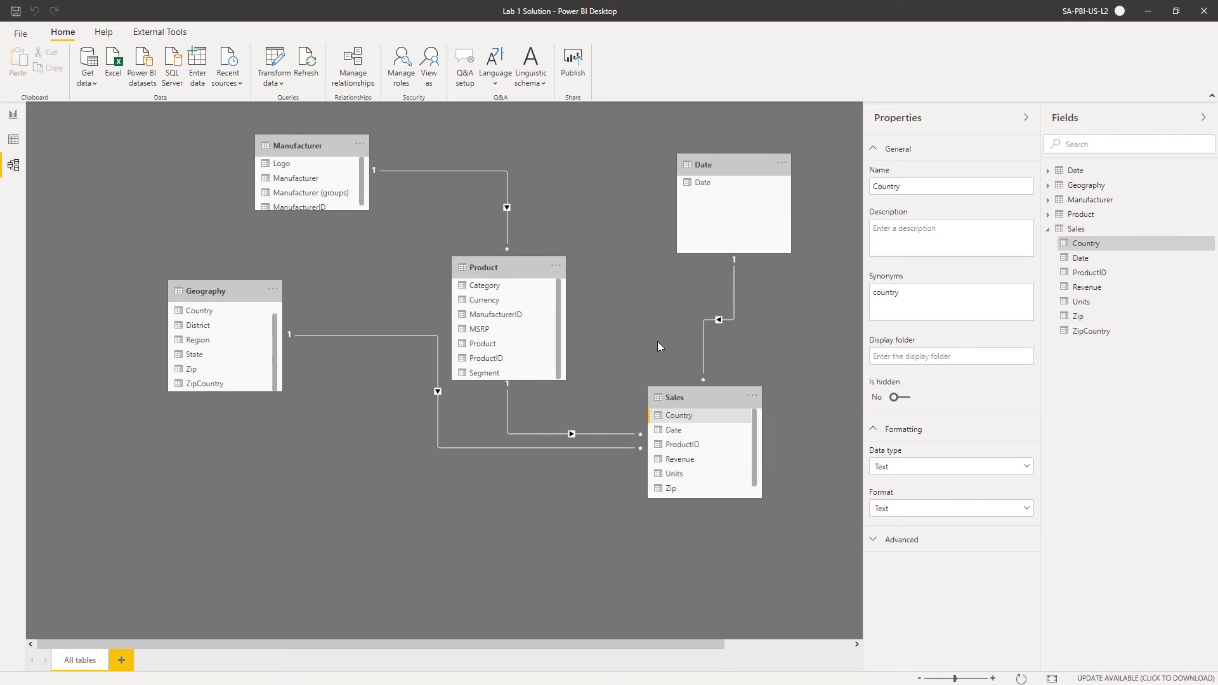
{"action": "right_click", "coordinate": [704, 342]}
{"action": "left_click", "coordinate": [708, 350]}
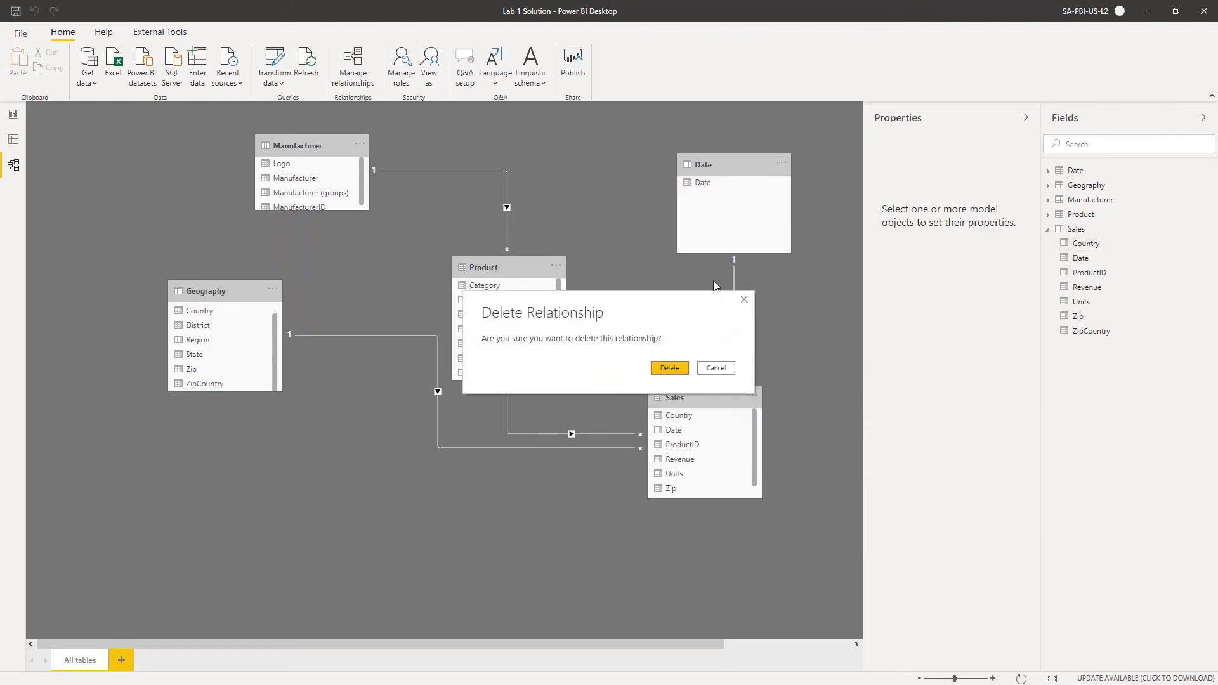
{"action": "left_click", "coordinate": [663, 367]}
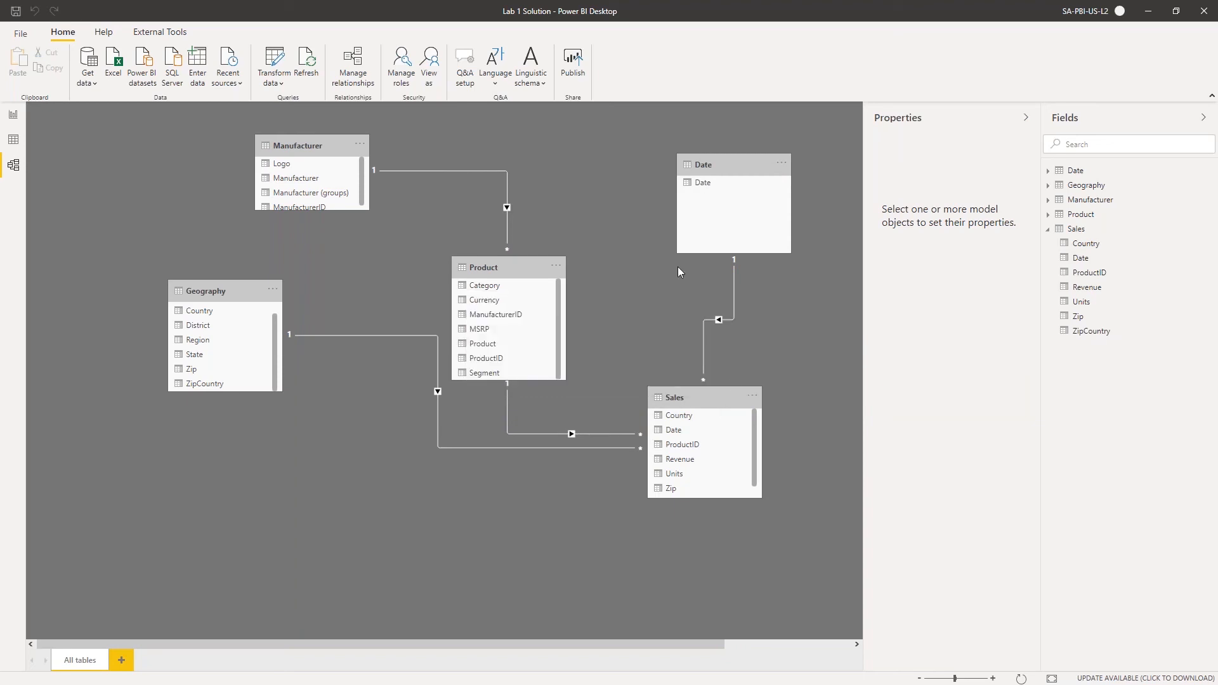
Arrange the Sales and Date tables side by side and relate their Date columns again
{"action": "left_click_drag", "start_coordinate": [723, 398], "coordinate": [664, 392]}
{"action": "left_click_drag", "start_coordinate": [724, 184], "coordinate": [624, 429]}
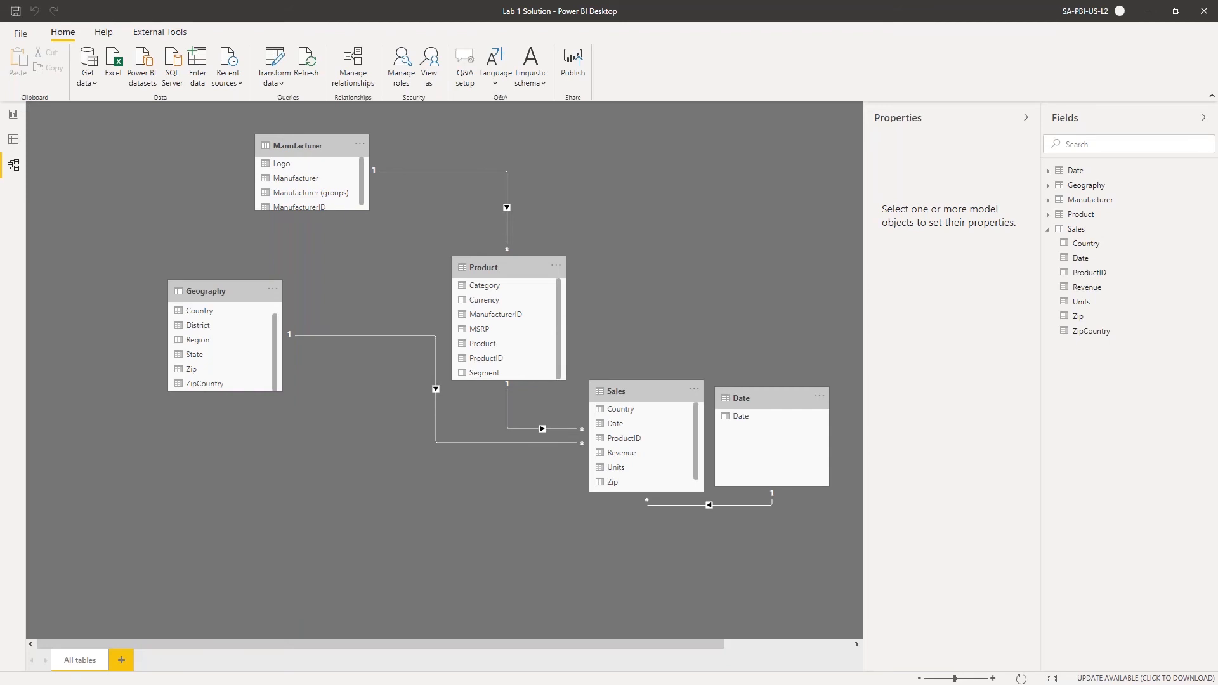
In the report's Revenue by Date chart, replace the axis field with Date from the new Date table
{"action": "left_click", "coordinate": [13, 114]}
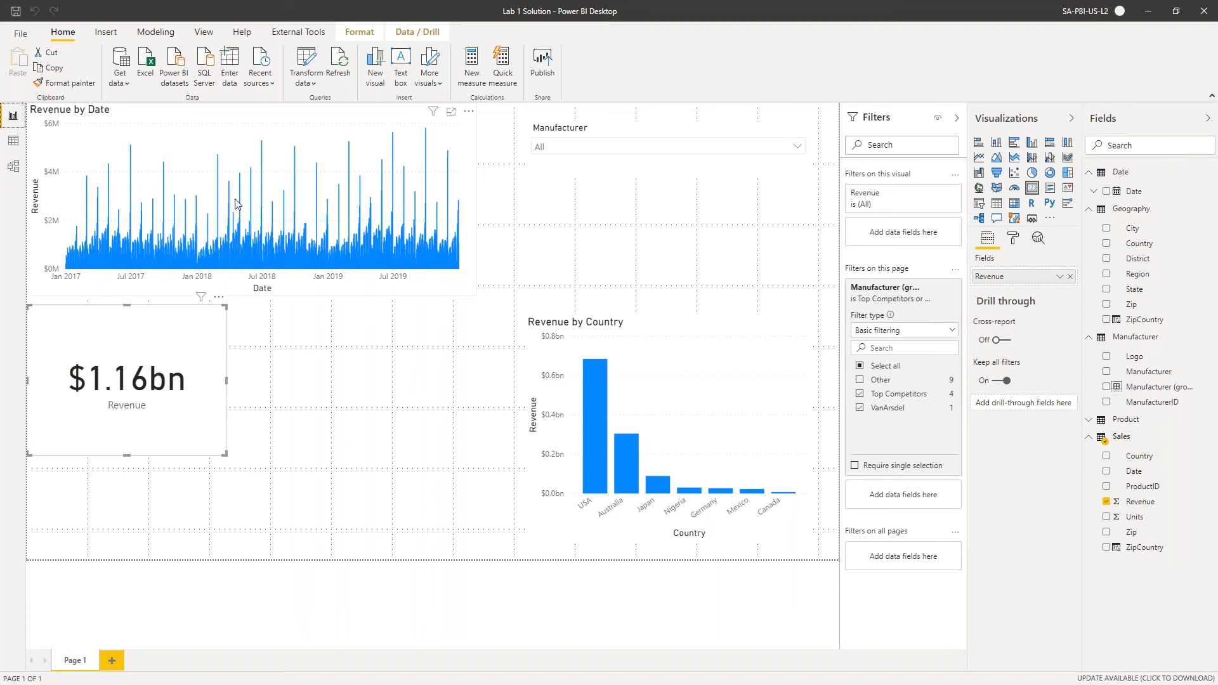
{"action": "left_click", "coordinate": [274, 205]}
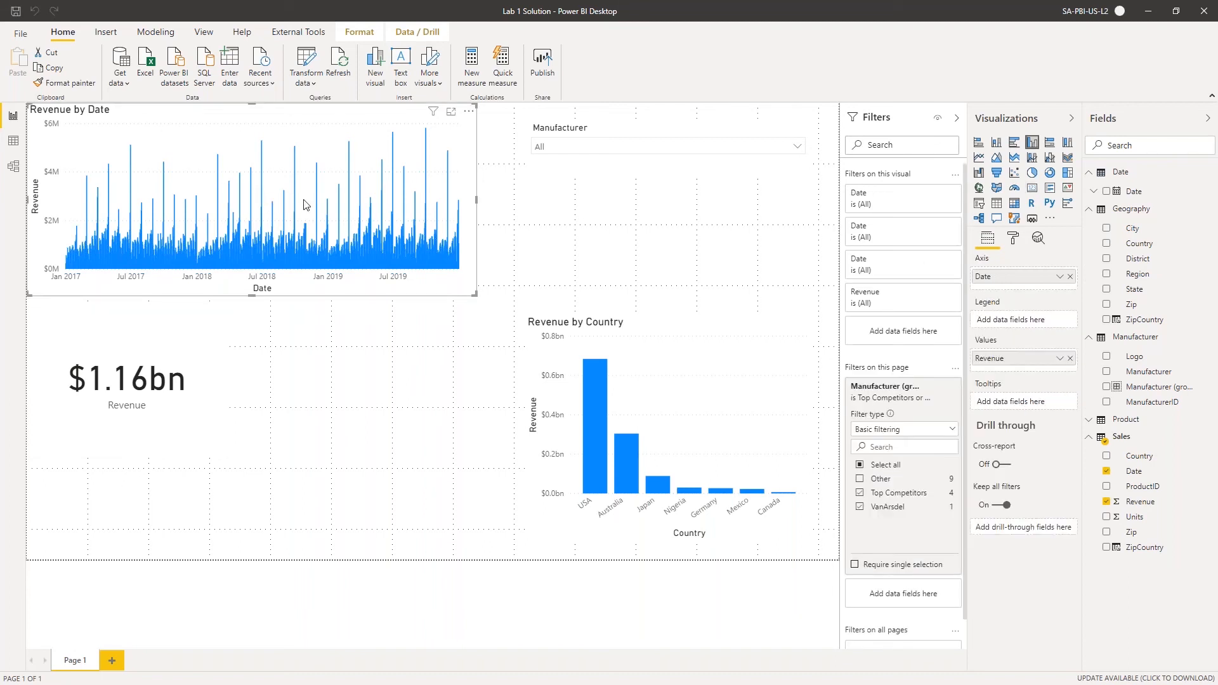
{"action": "left_click", "coordinate": [1070, 278]}
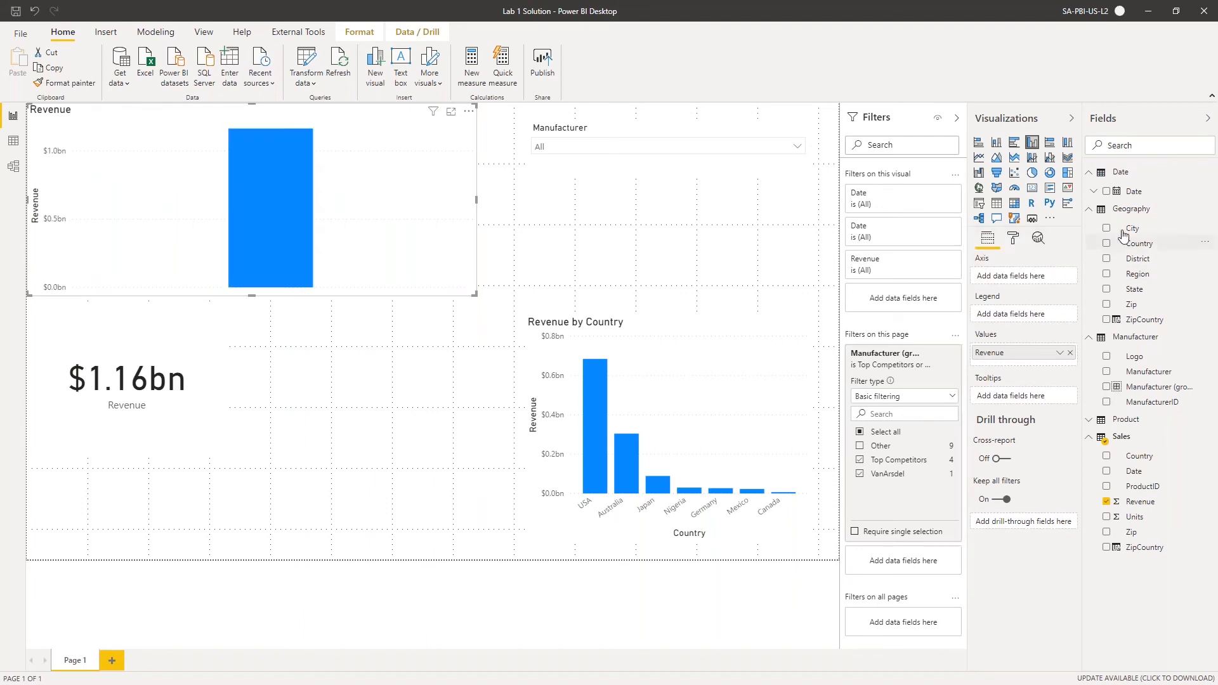
{"action": "left_click_drag", "start_coordinate": [1144, 194], "coordinate": [1025, 276]}
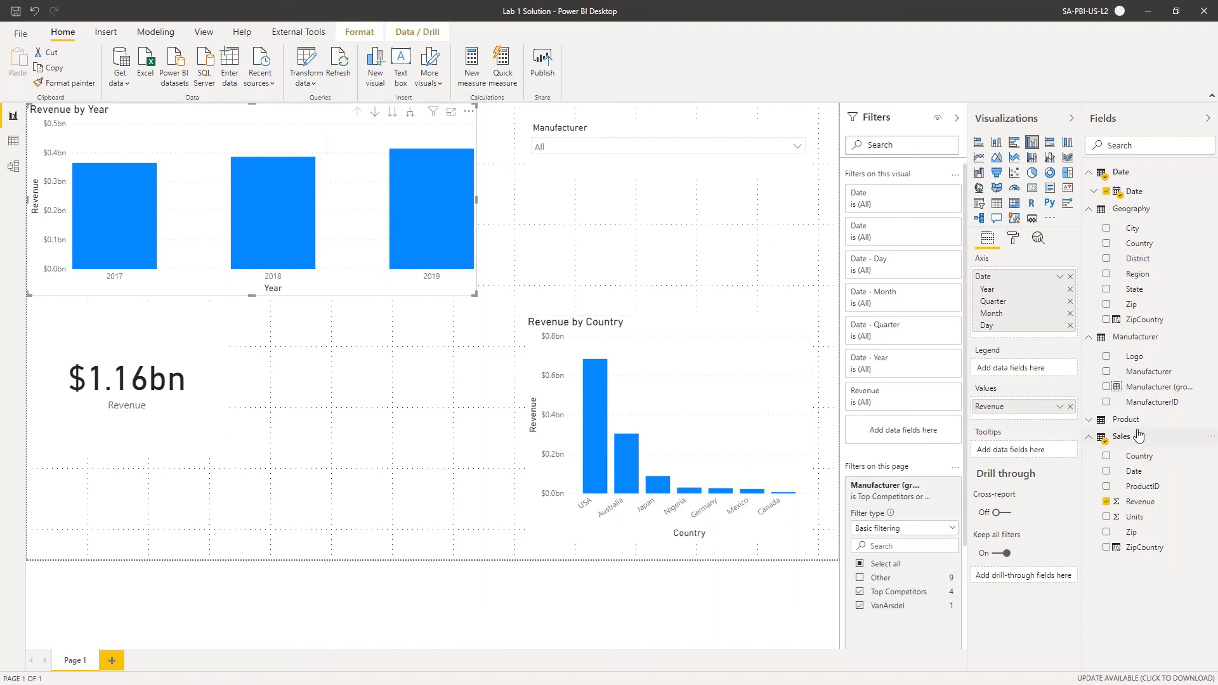
Hide the Date and ZipCountry fields of the Sales table
{"action": "left_click", "coordinate": [1205, 475]}
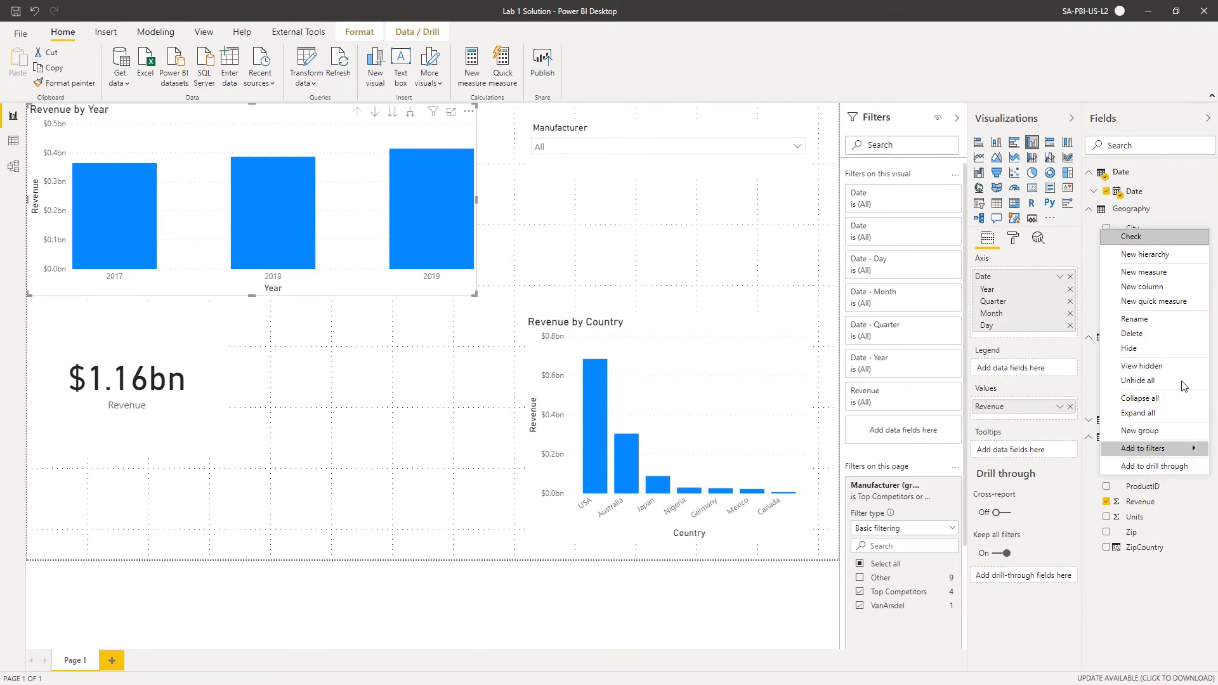
{"action": "left_click", "coordinate": [1163, 351]}
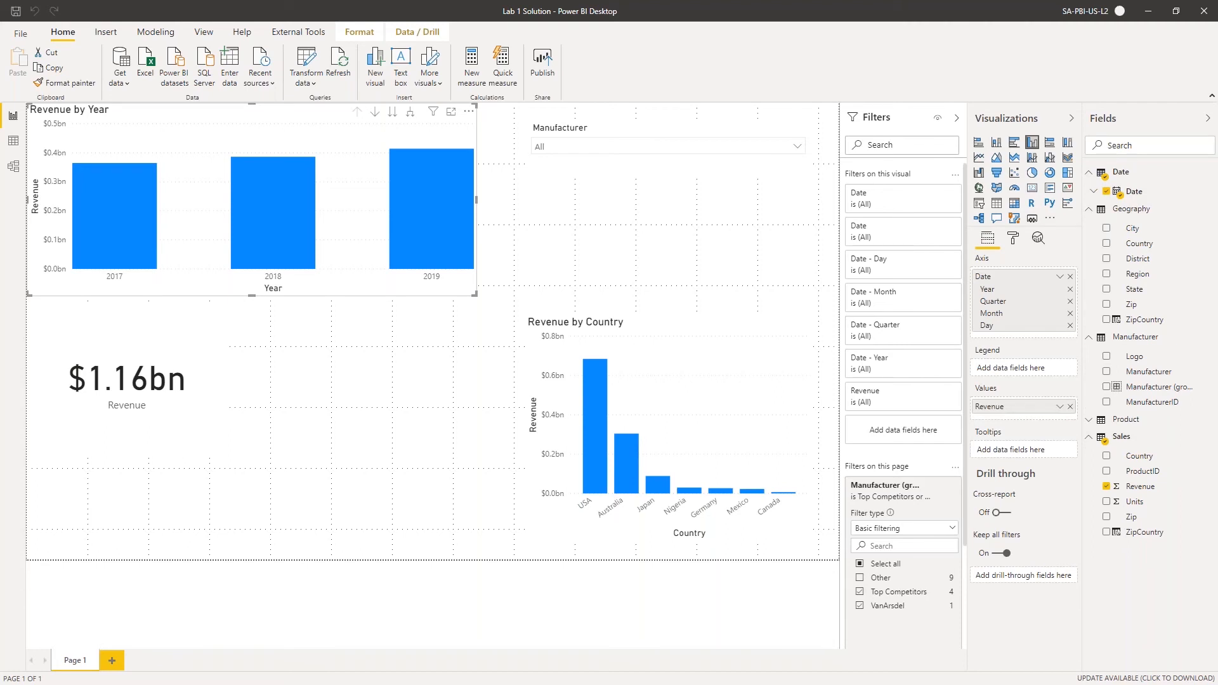
{"action": "mouse_move", "coordinate": [1206, 538]}
{"action": "left_click", "coordinate": [1205, 534]}
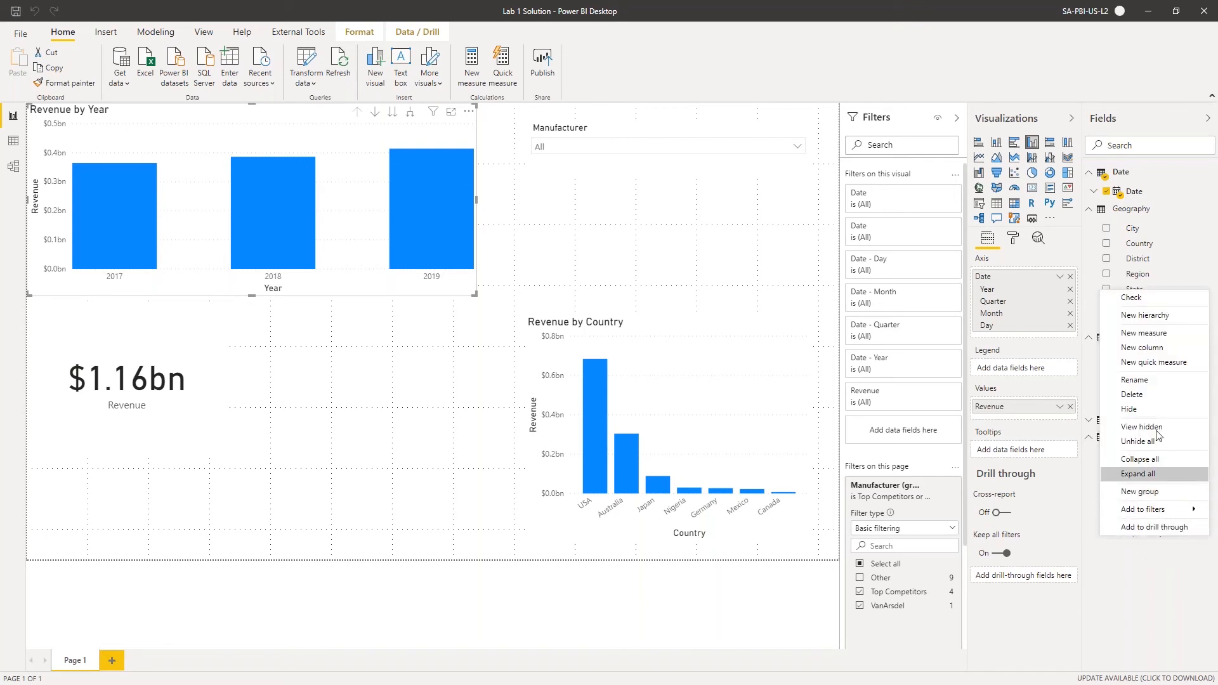
{"action": "left_click", "coordinate": [1147, 413]}
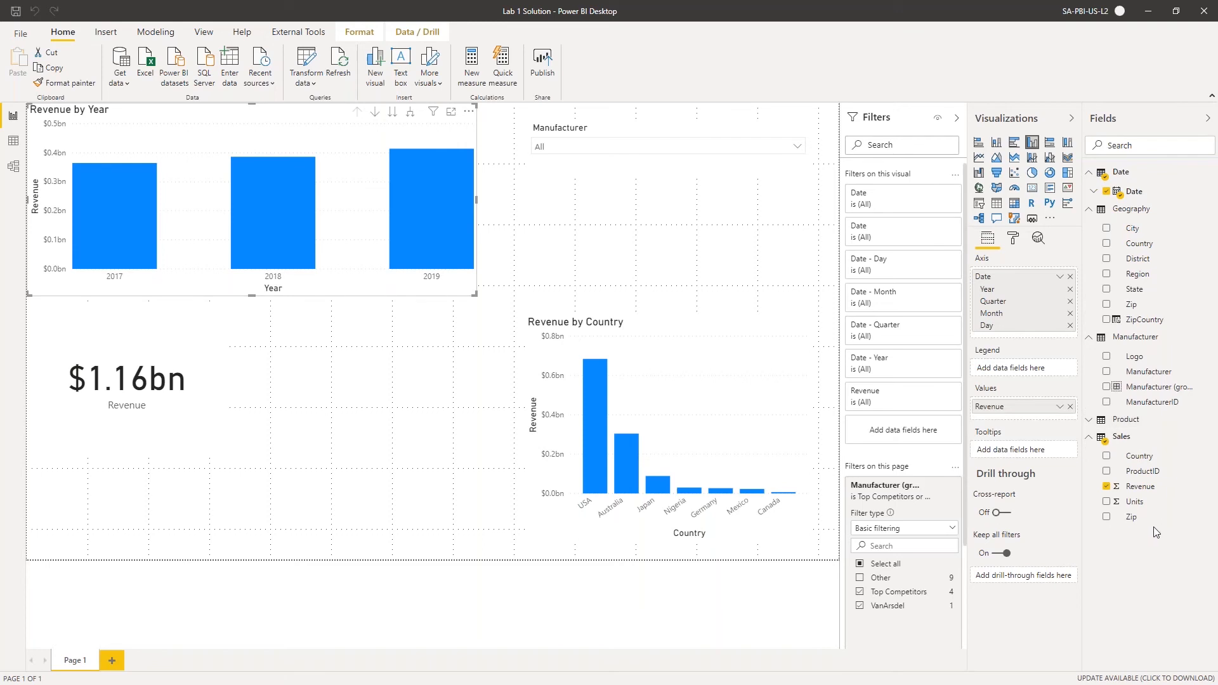
Hide the ZipCountry field of the Geography table
{"action": "left_click", "coordinate": [1201, 321]}
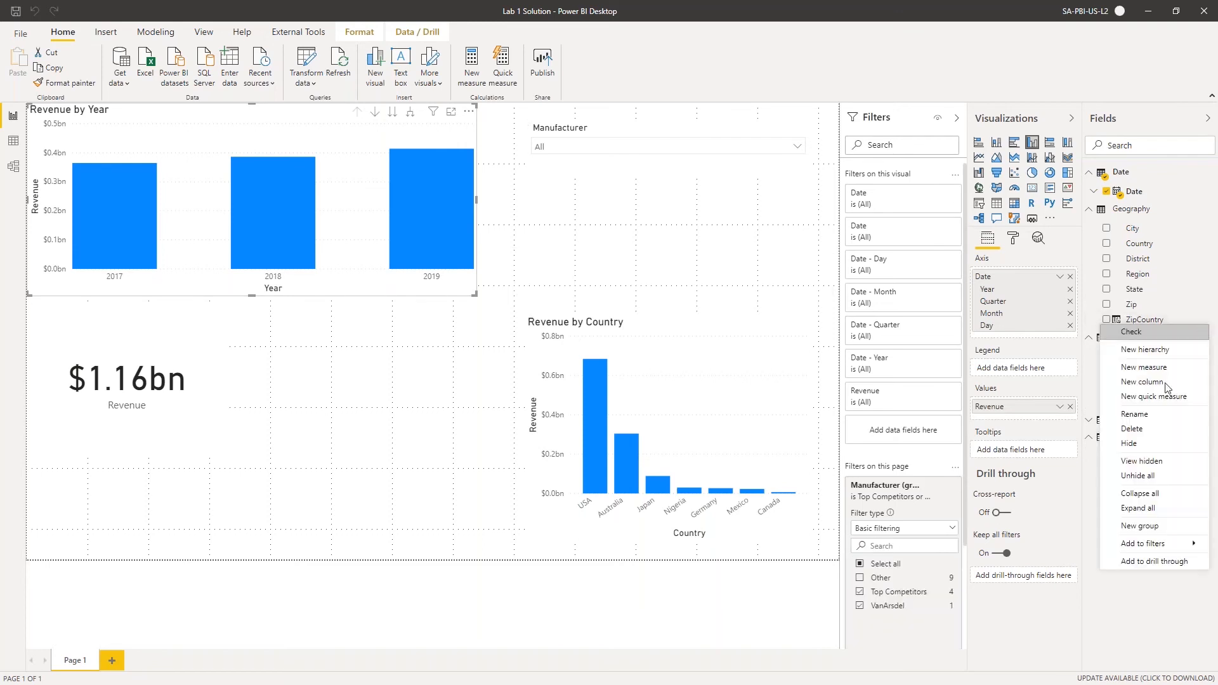
{"action": "left_click", "coordinate": [1136, 447]}
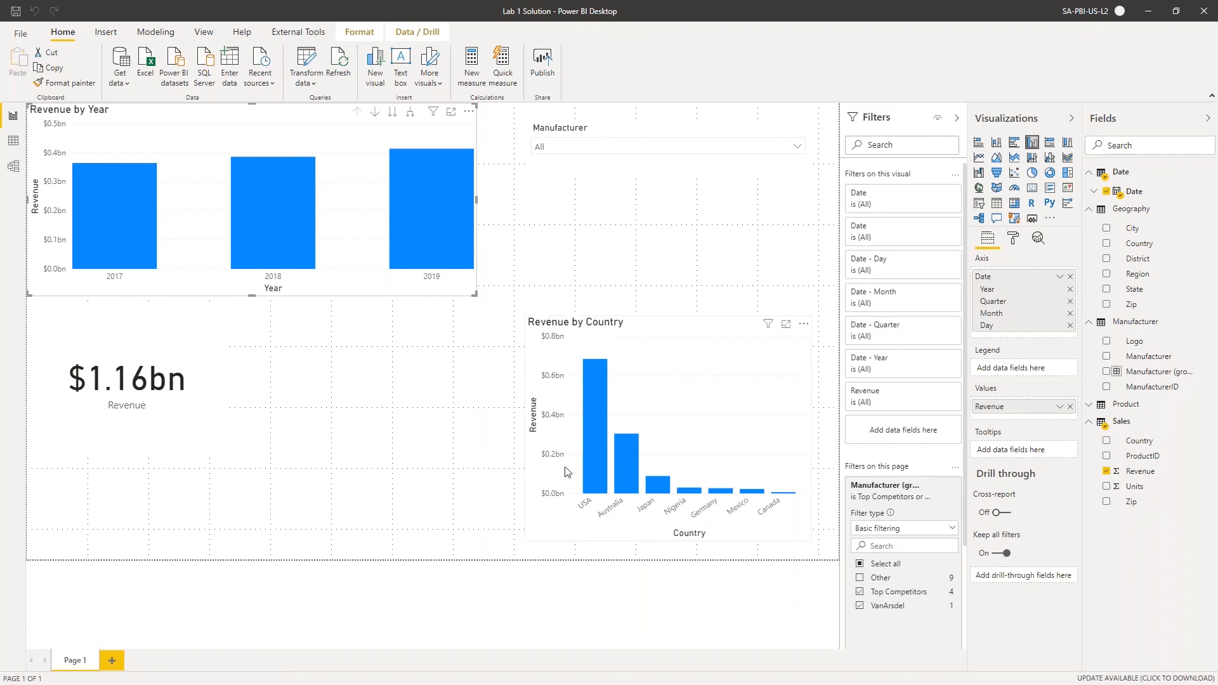
Add State and District from the Geography table below Country on the Revenue by Country chart's axis
{"action": "left_click", "coordinate": [724, 378]}
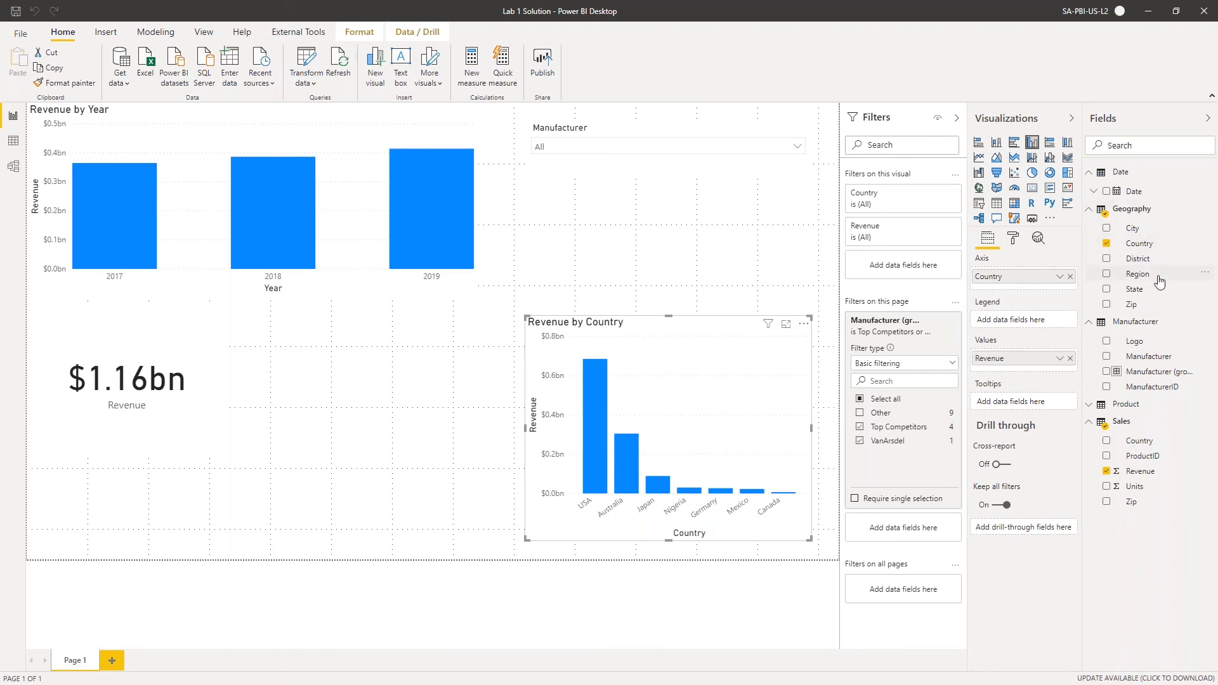
{"action": "left_click_drag", "start_coordinate": [1157, 296], "coordinate": [1021, 293]}
{"action": "left_click_drag", "start_coordinate": [1150, 290], "coordinate": [1027, 282]}
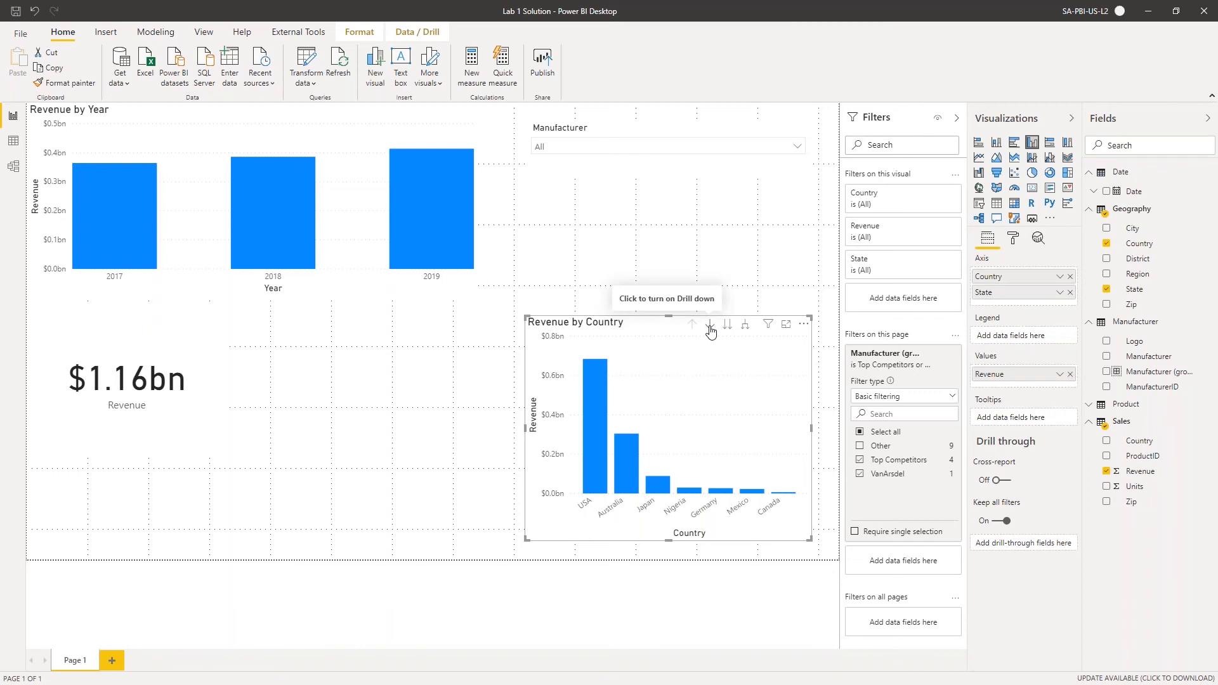
{"action": "left_click", "coordinate": [710, 325]}
{"action": "left_click", "coordinate": [727, 325]}
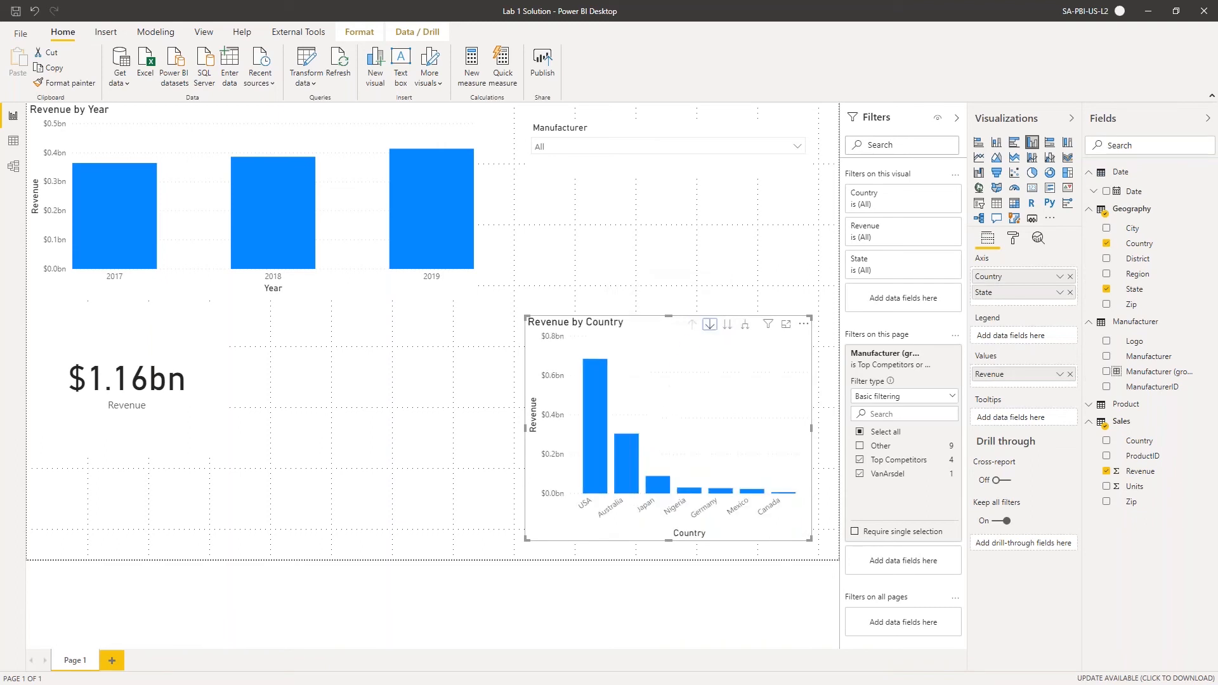
{"action": "left_click_drag", "start_coordinate": [1125, 261], "coordinate": [1042, 305]}
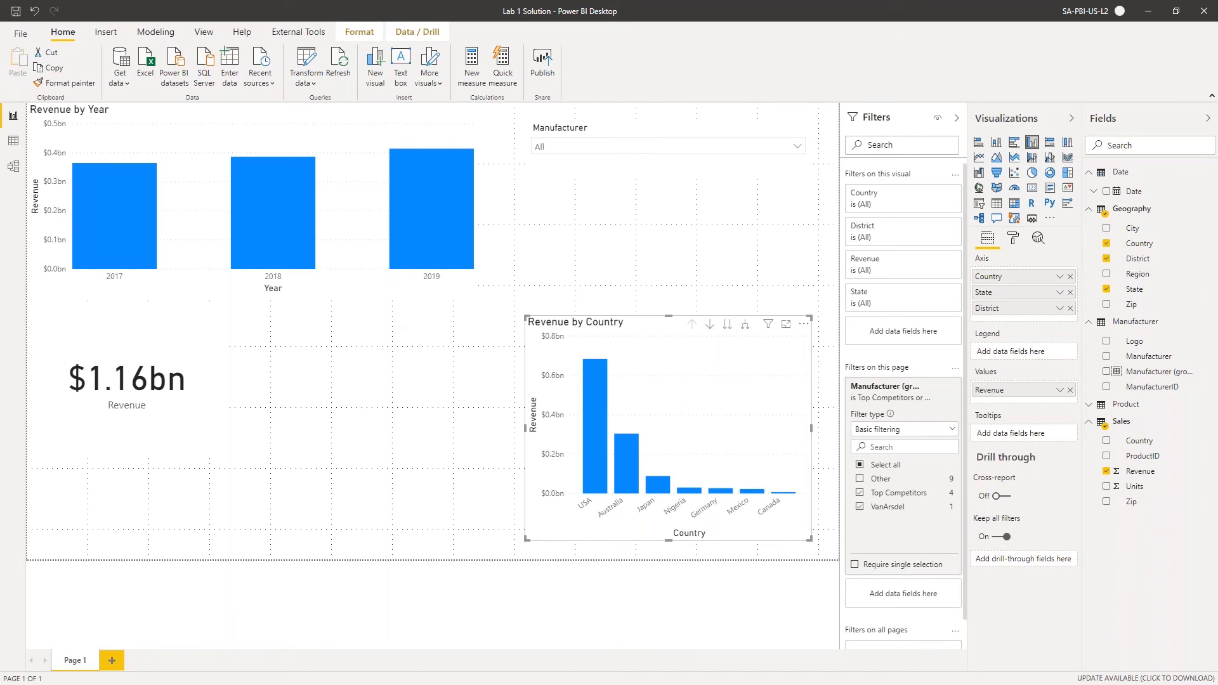
Filter the report to VanArsdel with the Manufacturer slicer
{"action": "left_click", "coordinate": [624, 146]}
{"action": "left_click", "coordinate": [555, 214]}
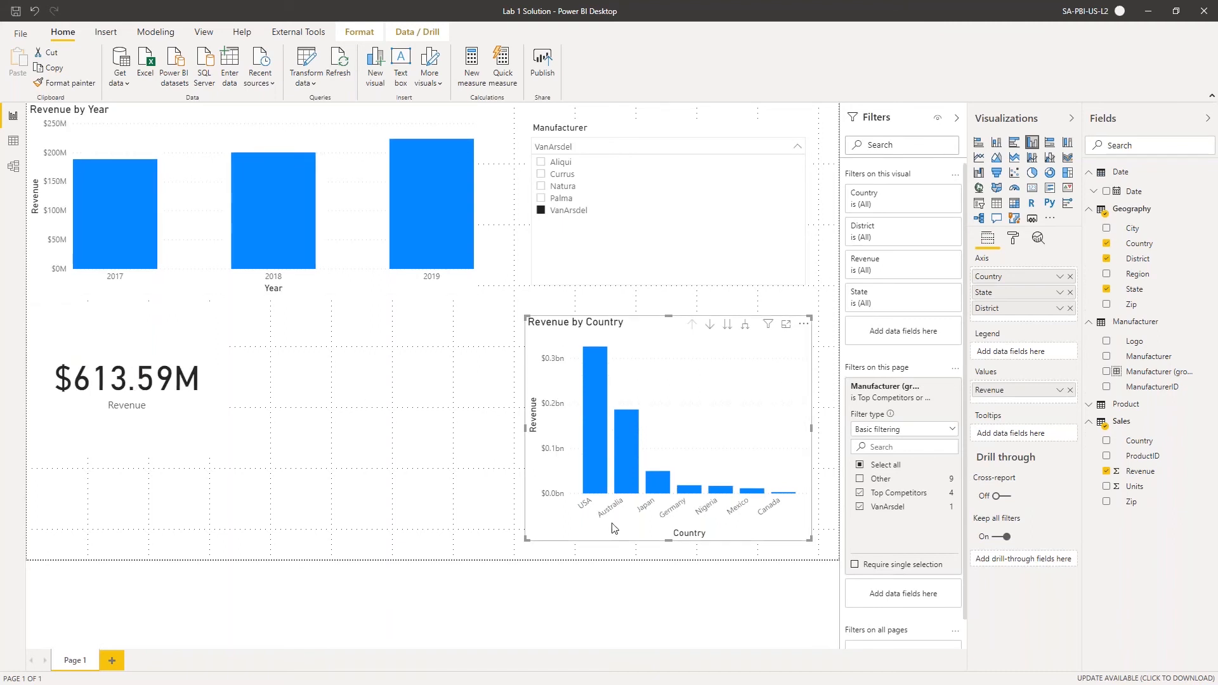
Drill into Australia's states in the Revenue by Country chart, return to the country level and turn drill mode off
{"action": "mouse_move", "coordinate": [629, 458]}
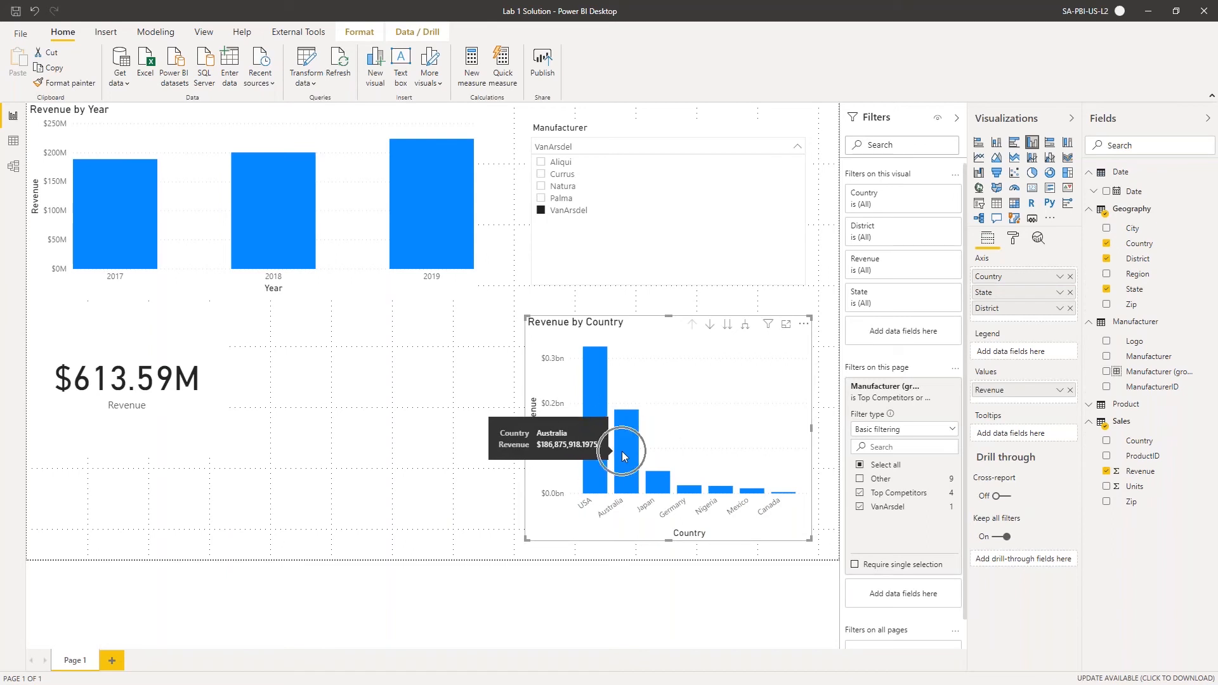
{"action": "left_click", "coordinate": [710, 324]}
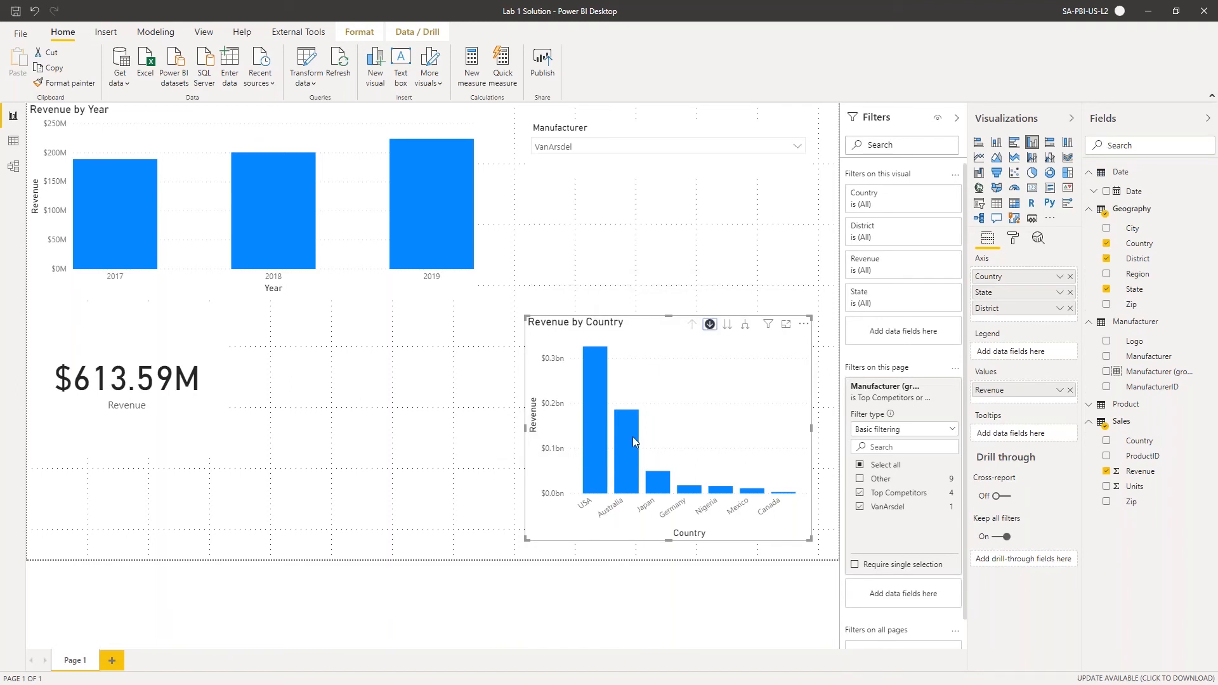
{"action": "left_click", "coordinate": [629, 463]}
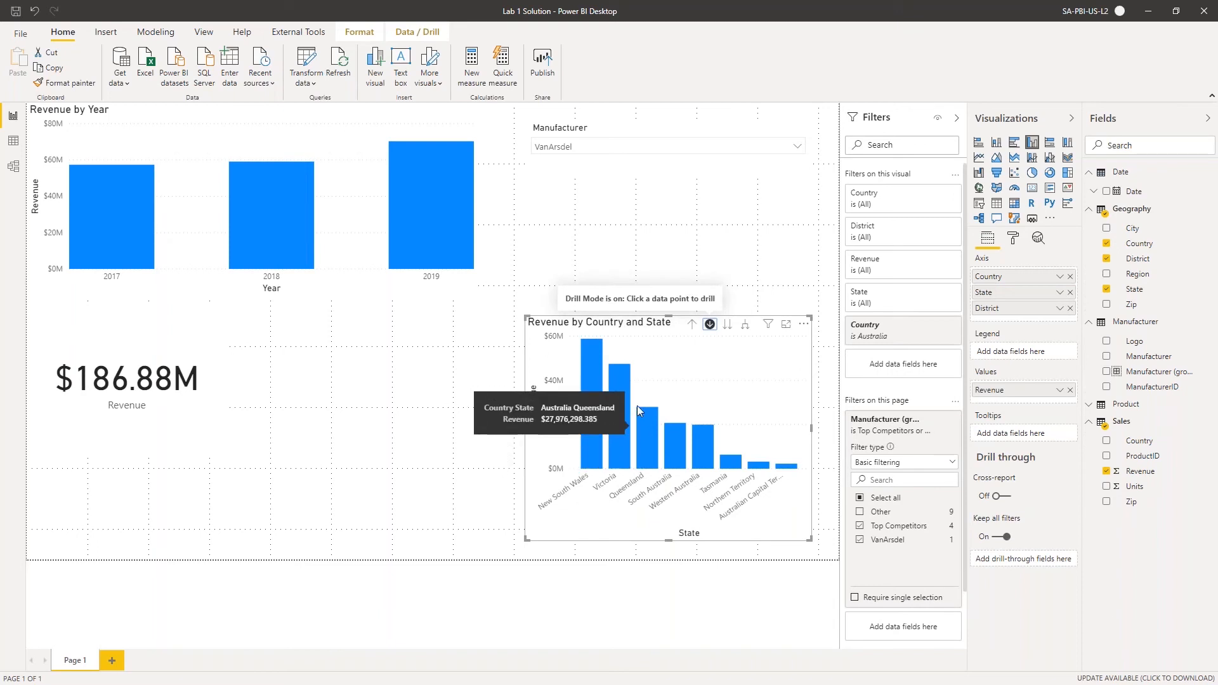
{"action": "mouse_move", "coordinate": [619, 435]}
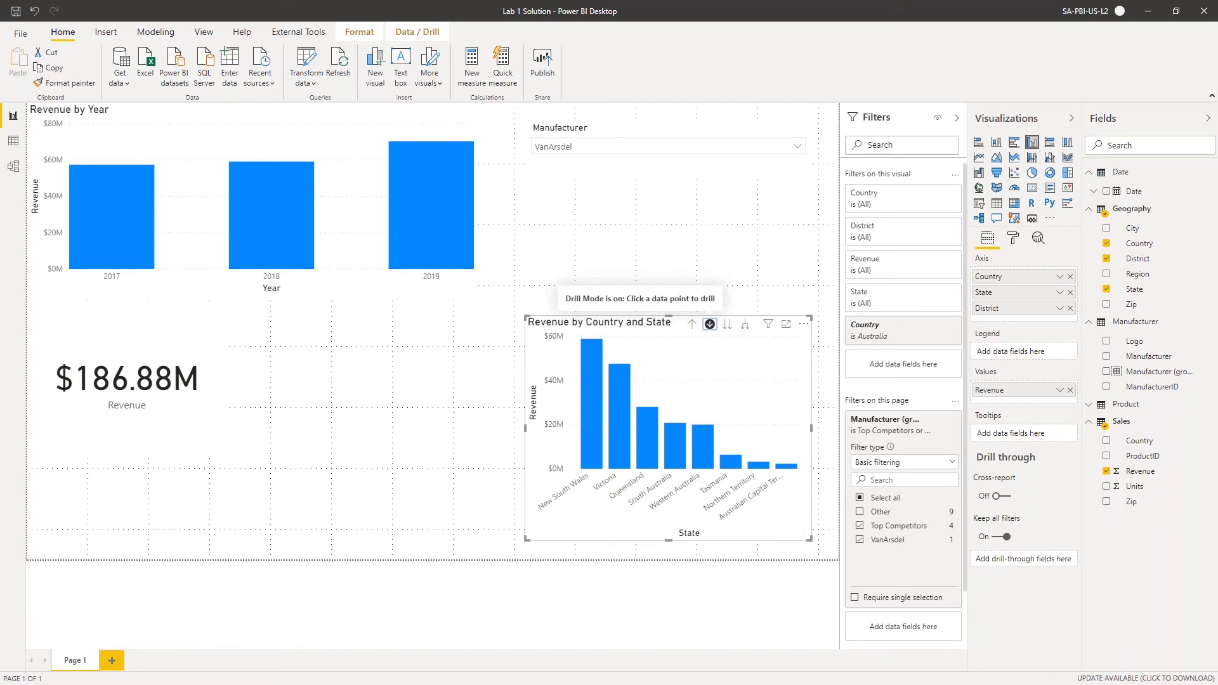
{"action": "left_click", "coordinate": [692, 325]}
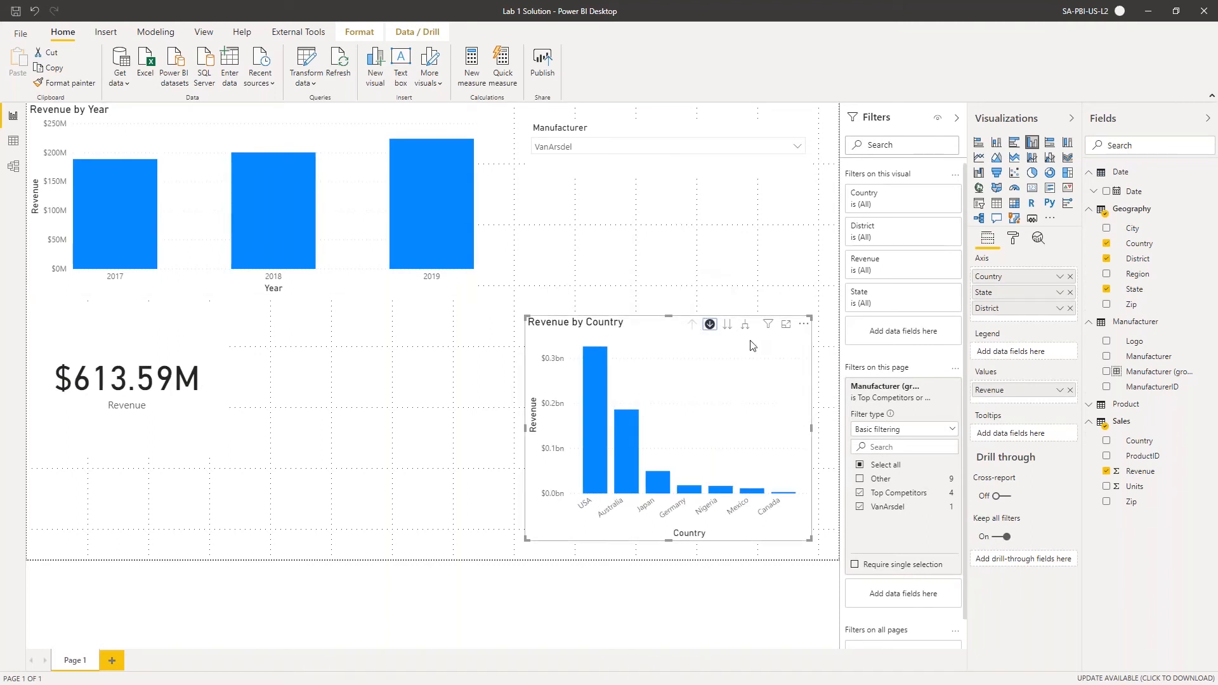
{"action": "left_click", "coordinate": [710, 325]}
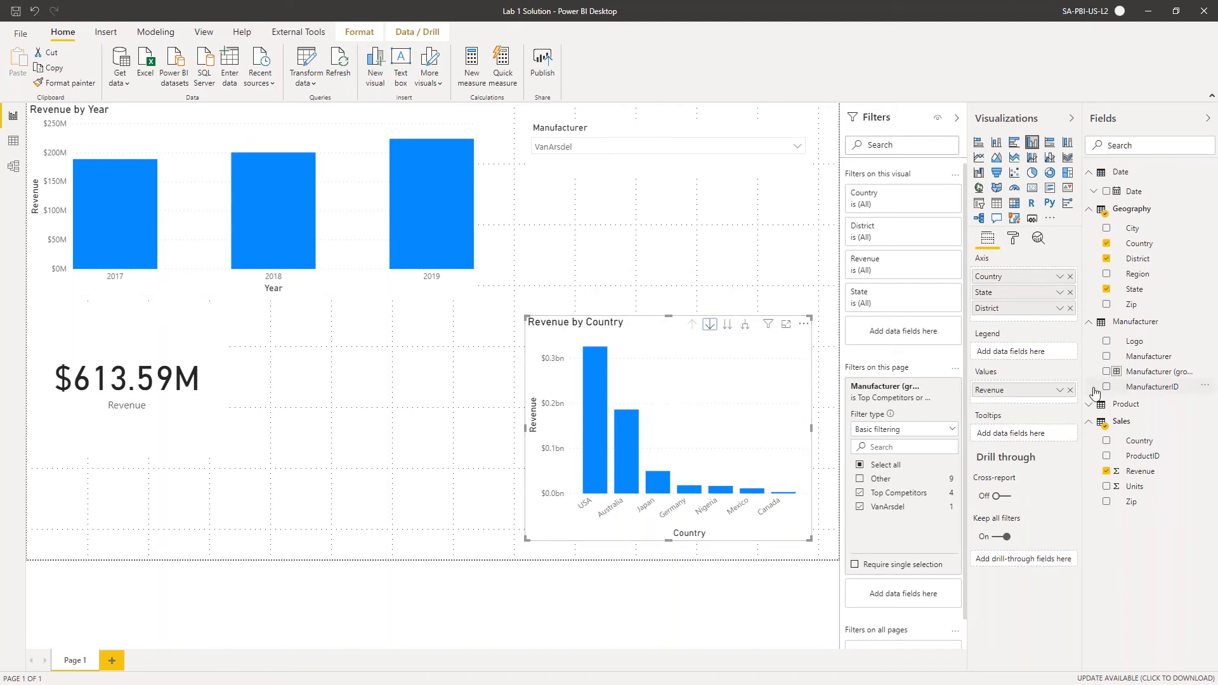
Examine the levels of the Date Hierarchy in the Date table
{"action": "left_click", "coordinate": [1088, 406]}
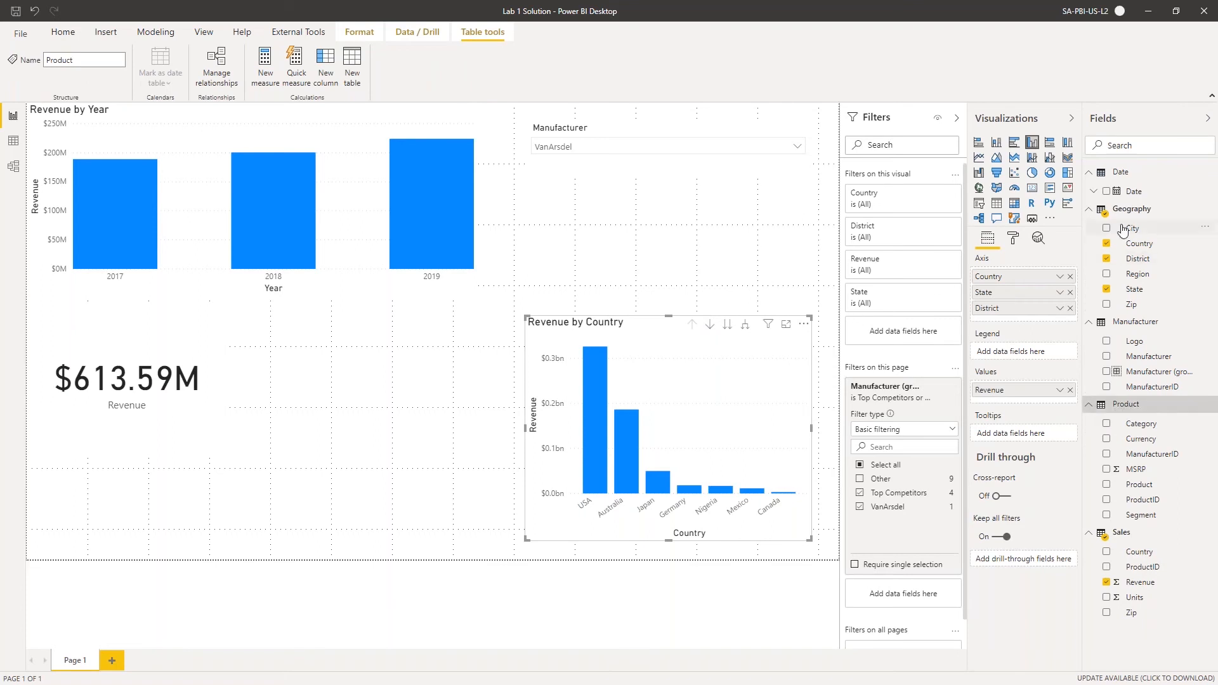
{"action": "left_click", "coordinate": [1094, 190]}
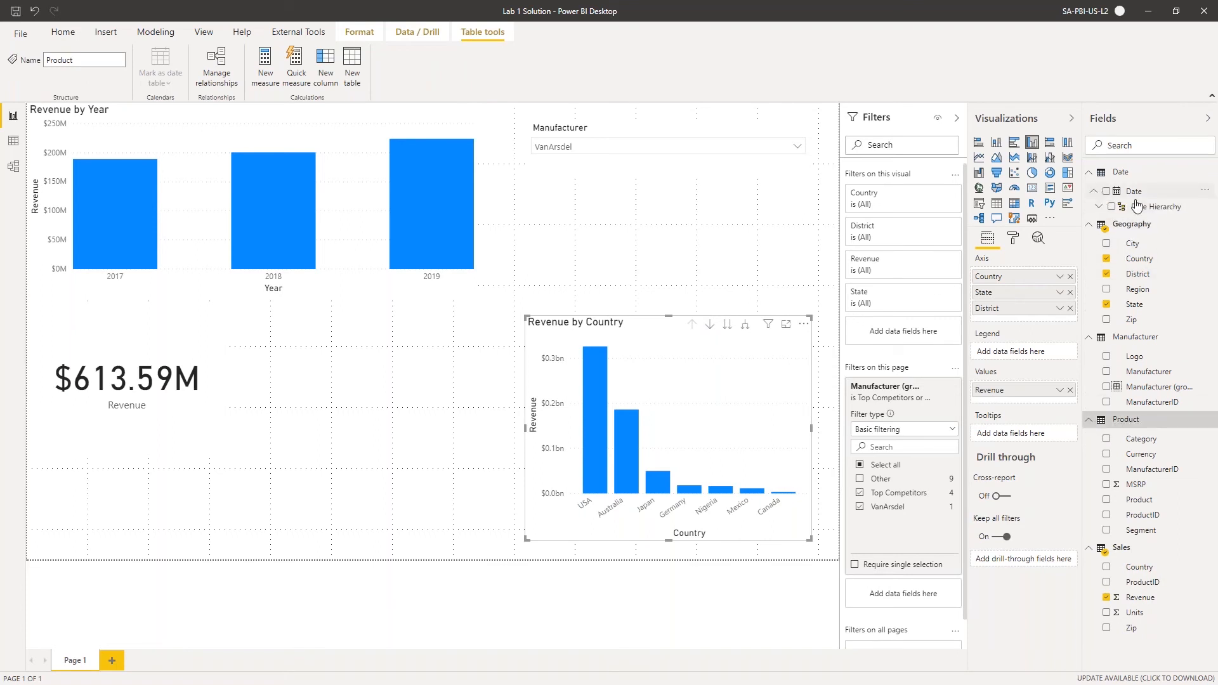
{"action": "left_click", "coordinate": [1131, 216]}
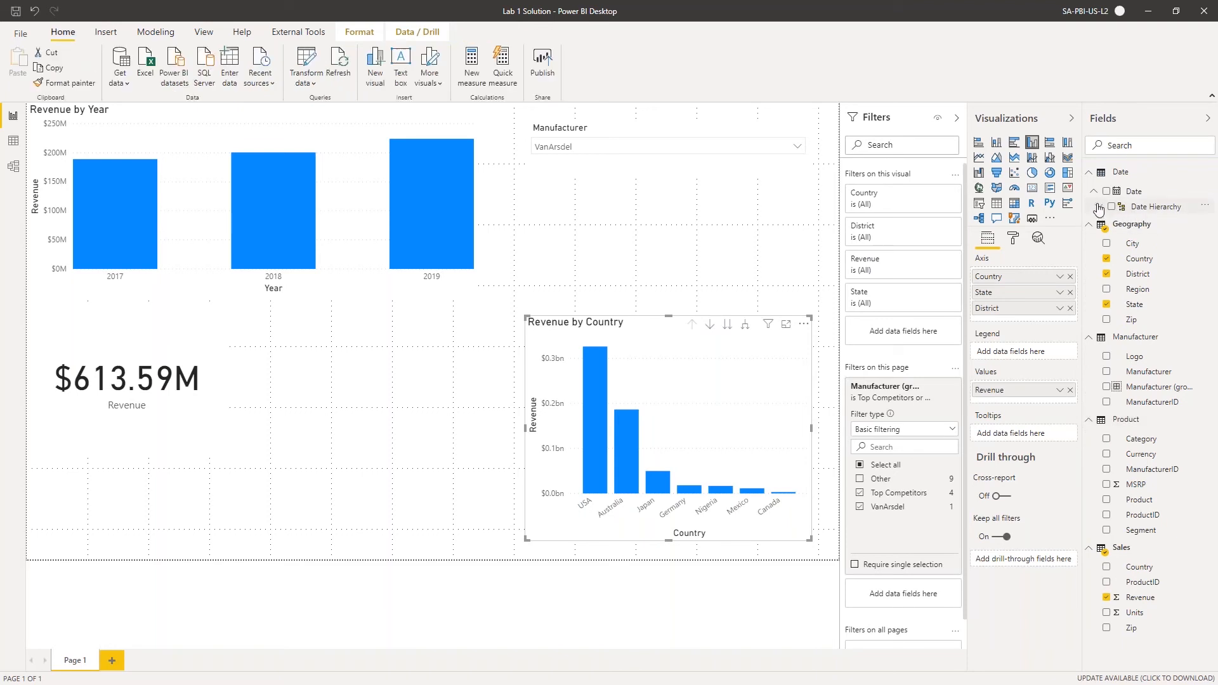
{"action": "left_click", "coordinate": [1097, 208]}
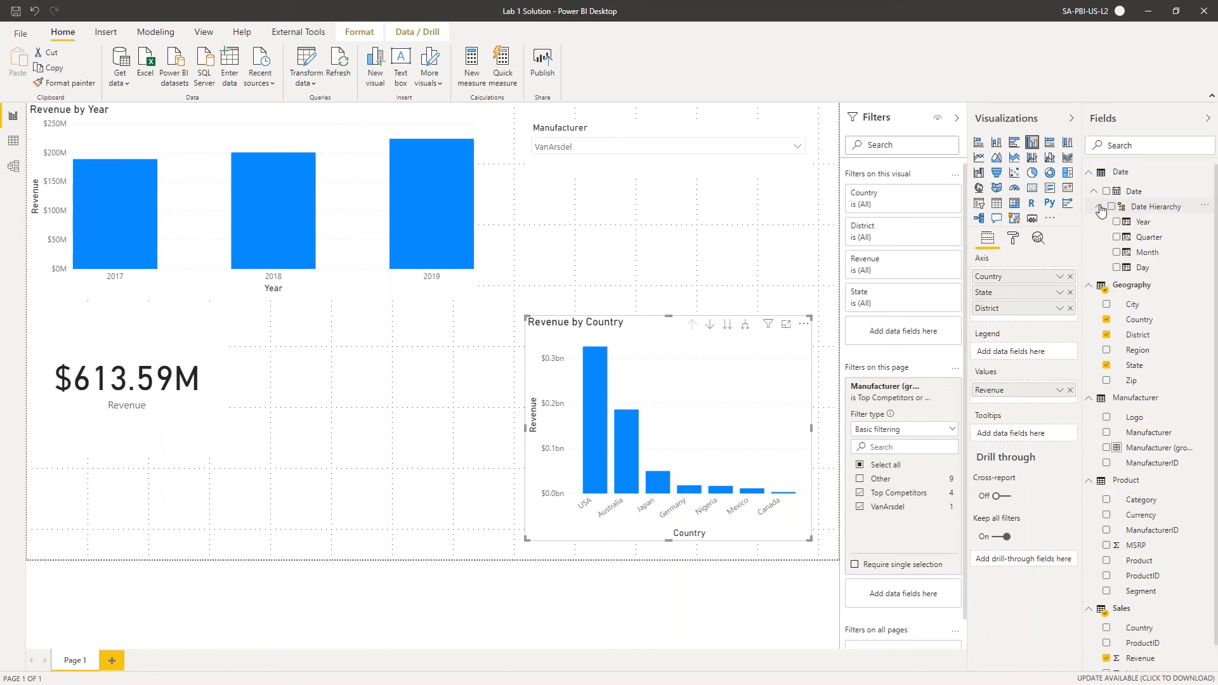
{"action": "left_click", "coordinate": [1098, 209]}
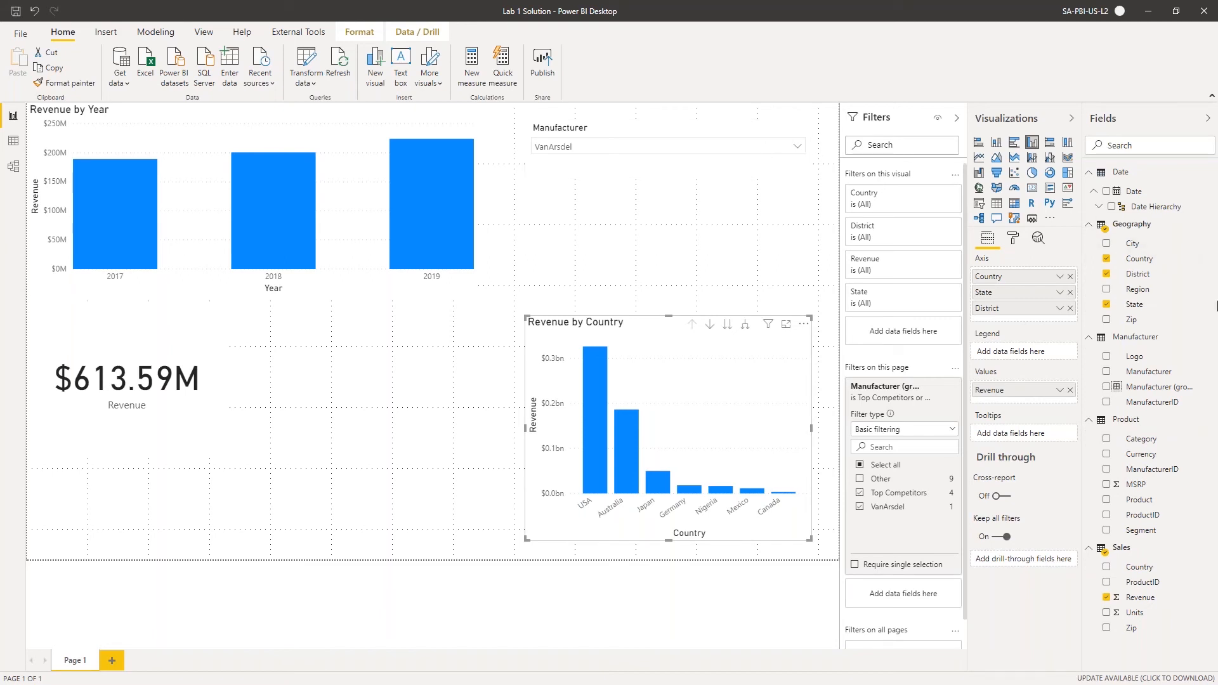
Create a new hierarchy from the Category field of the Product table
{"action": "left_click", "coordinate": [1115, 419]}
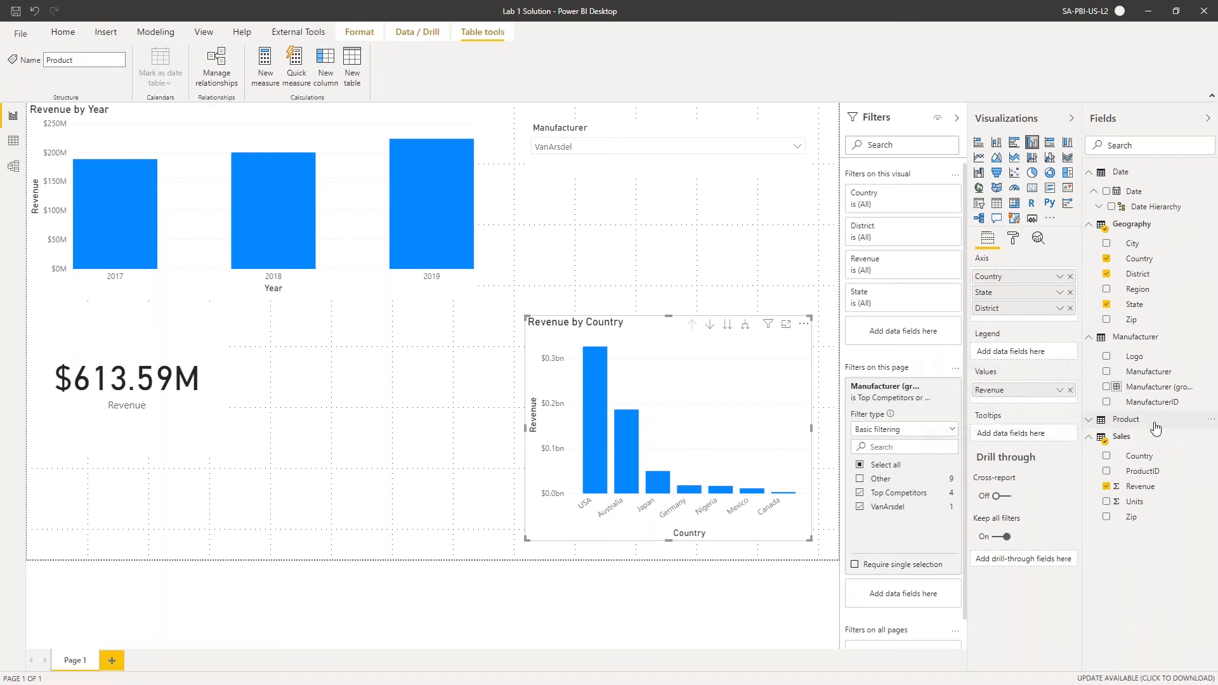
{"action": "left_click", "coordinate": [1089, 419]}
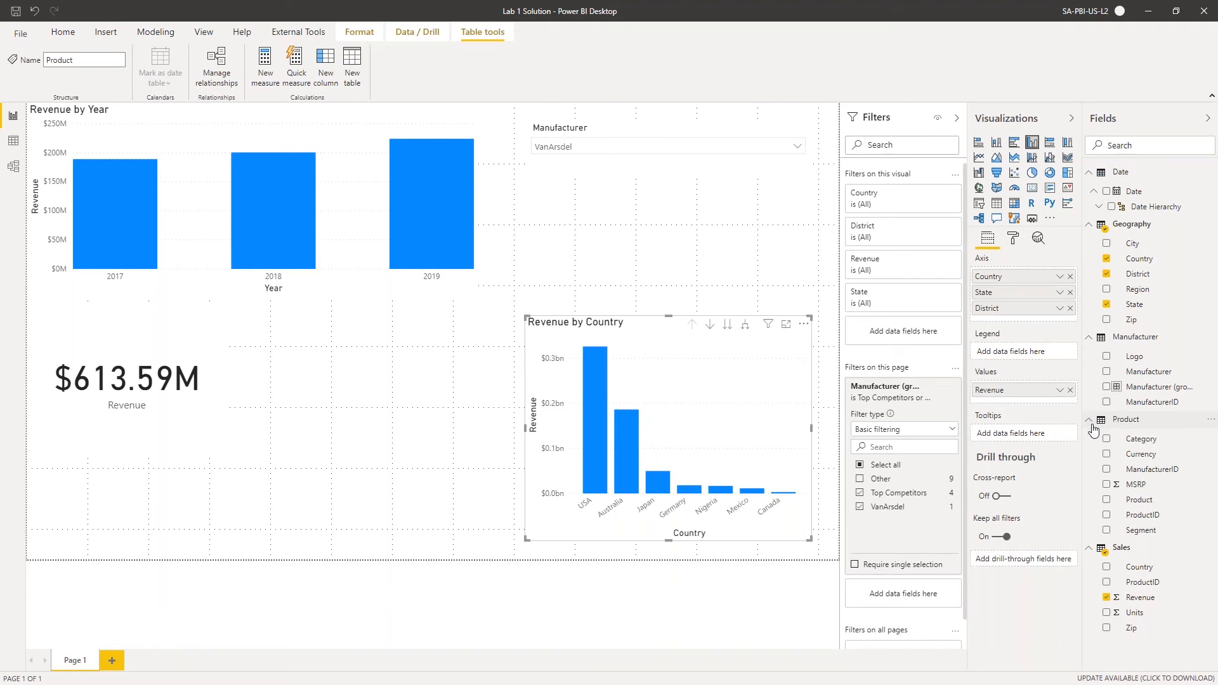
{"action": "left_click", "coordinate": [1205, 452]}
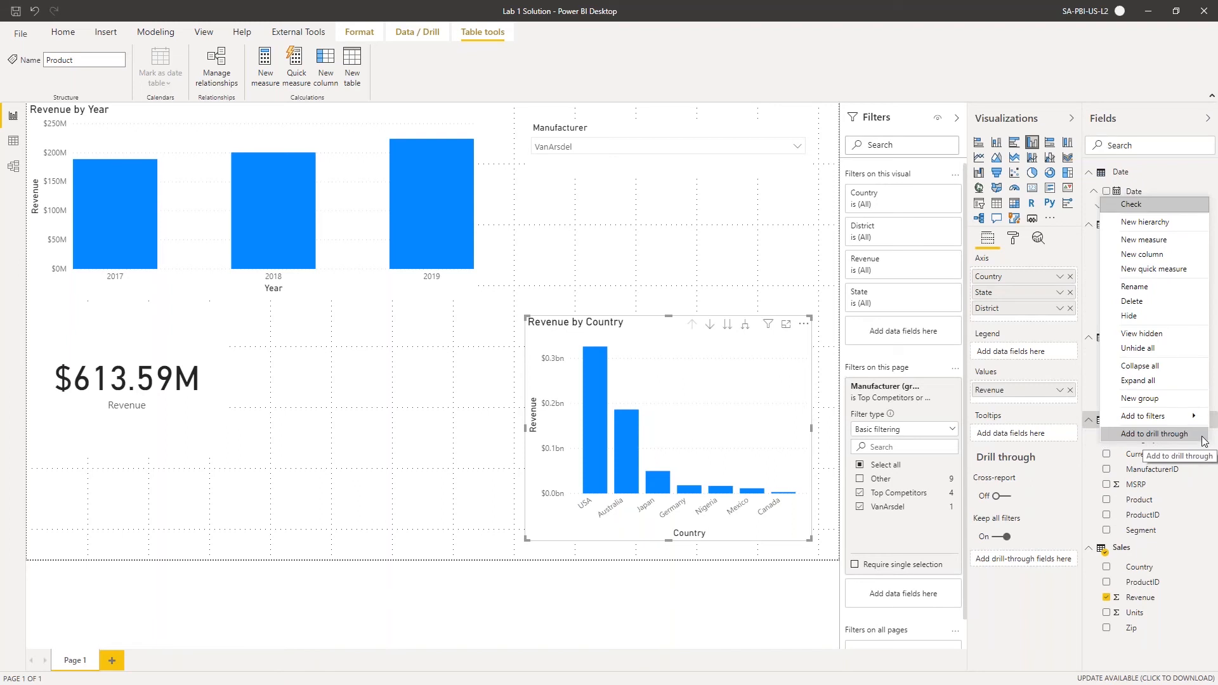
{"action": "left_click", "coordinate": [1170, 221]}
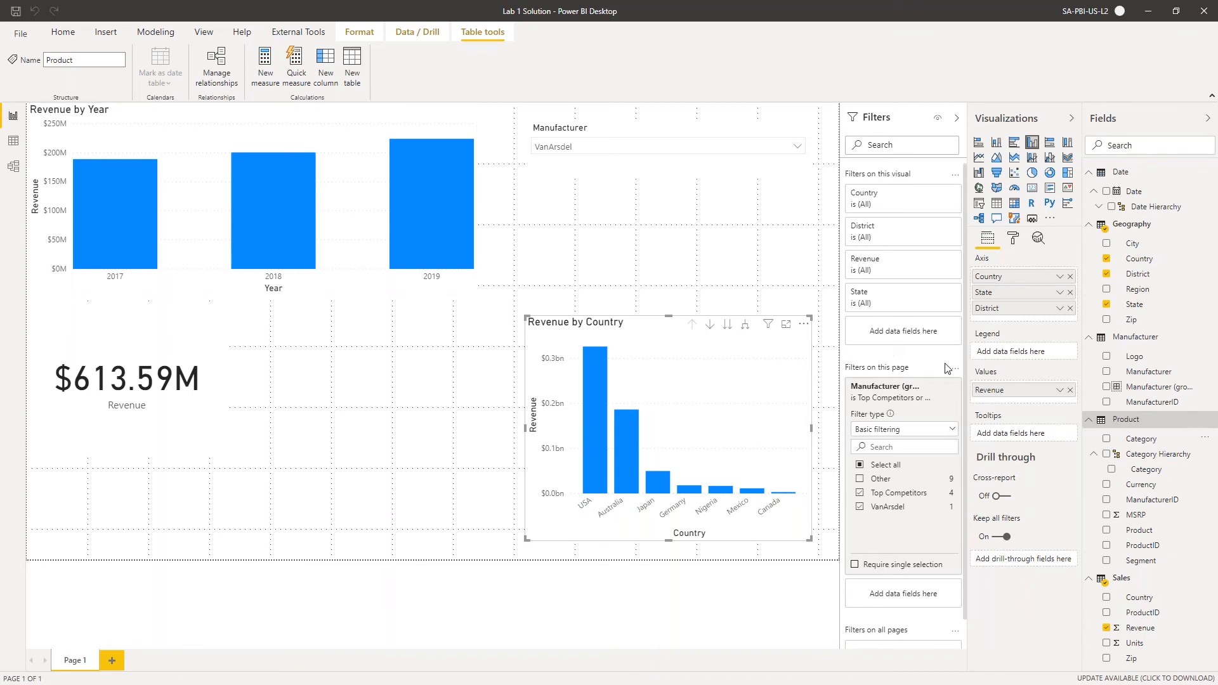
Rename the Category Hierarchy as Product Hierarchy
{"action": "double_click", "coordinate": [1165, 454]}
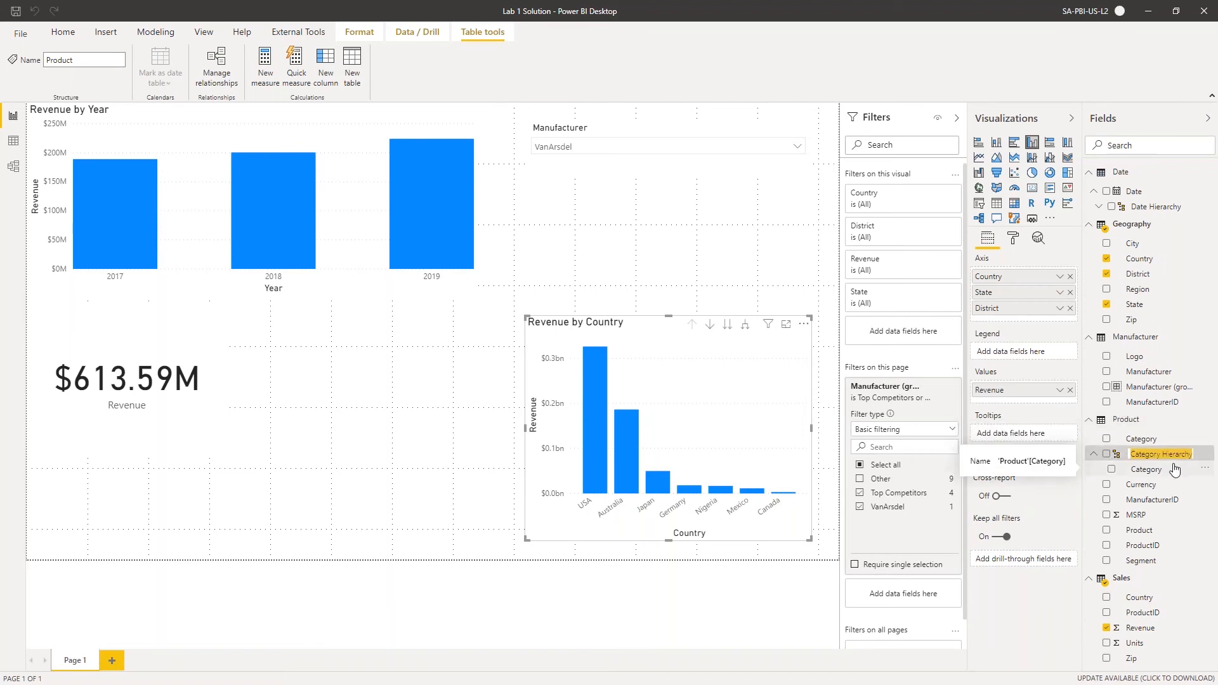
{"action": "key", "text": "Home"}
{"action": "key", "text": "Delete"}
{"action": "key", "text": "Delete"}
{"action": "key", "text": "Delete"}
{"action": "key", "text": "Delete"}
{"action": "key", "text": "Delete"}
{"action": "key", "text": "Delete"}
{"action": "key", "text": "Delete"}
{"action": "key", "text": "Delete"}
{"action": "key", "text": "Delete"}
{"action": "type", "text": "Product"}
{"action": "key", "text": "Return"}
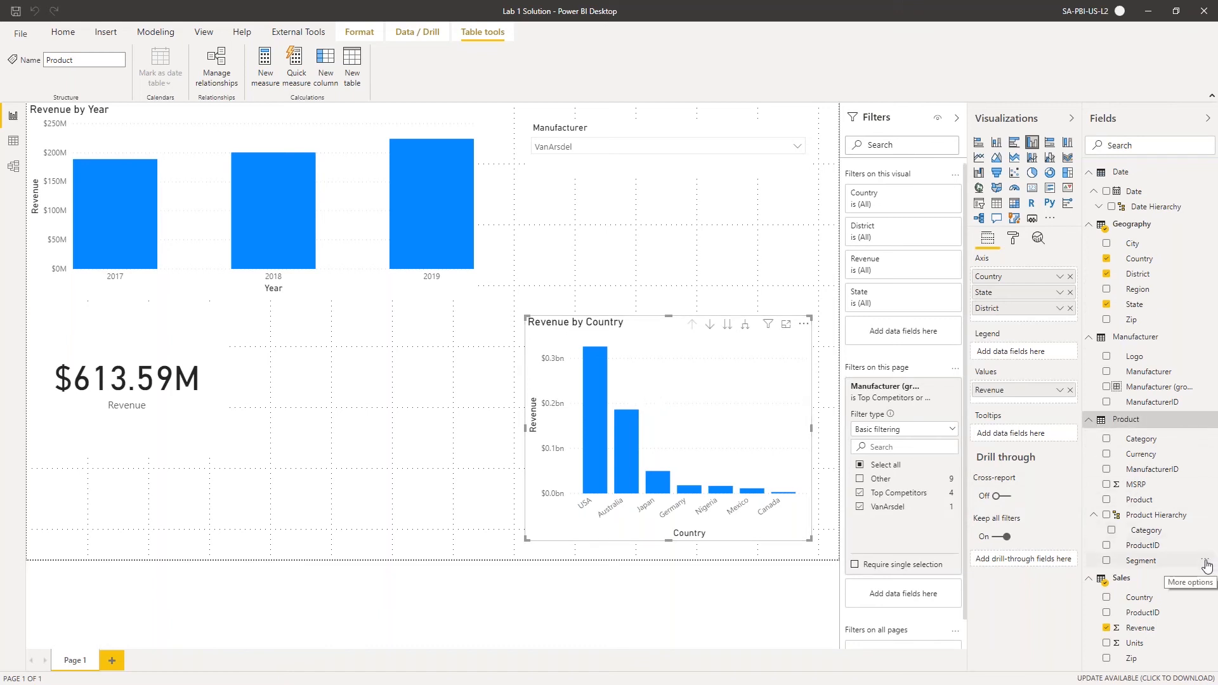
Add the Segment and Product fields to the Product Hierarchy below Category
{"action": "left_click", "coordinate": [1207, 562]}
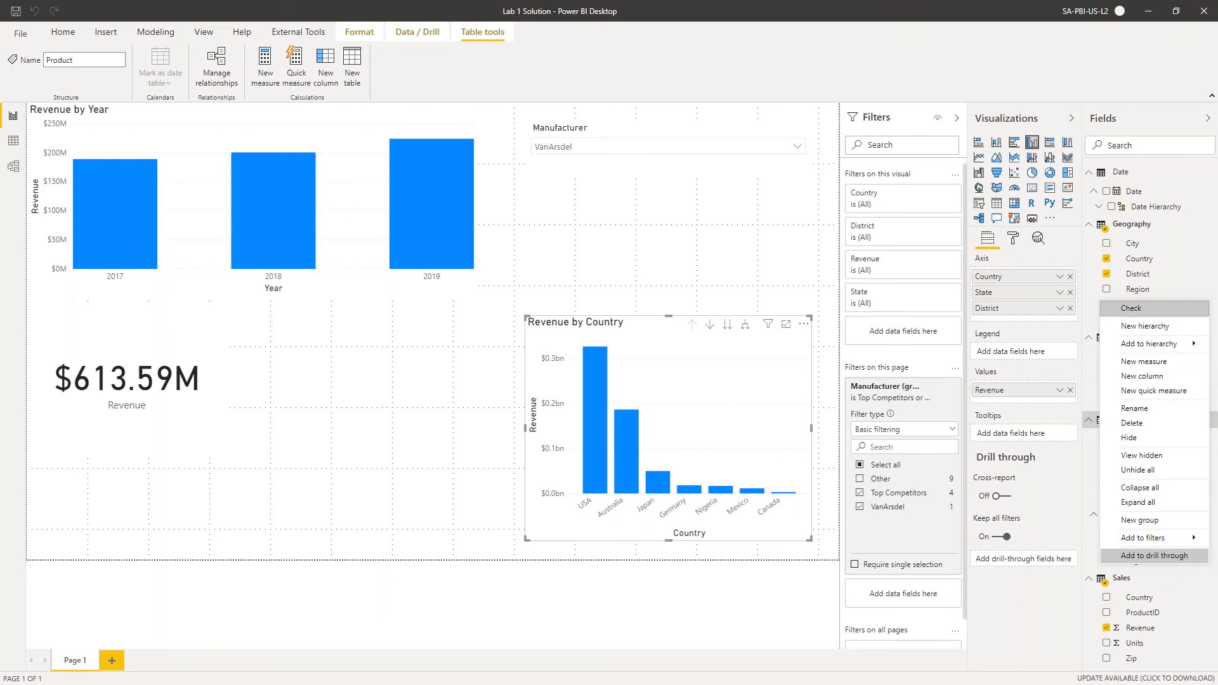
{"action": "mouse_move", "coordinate": [1145, 346]}
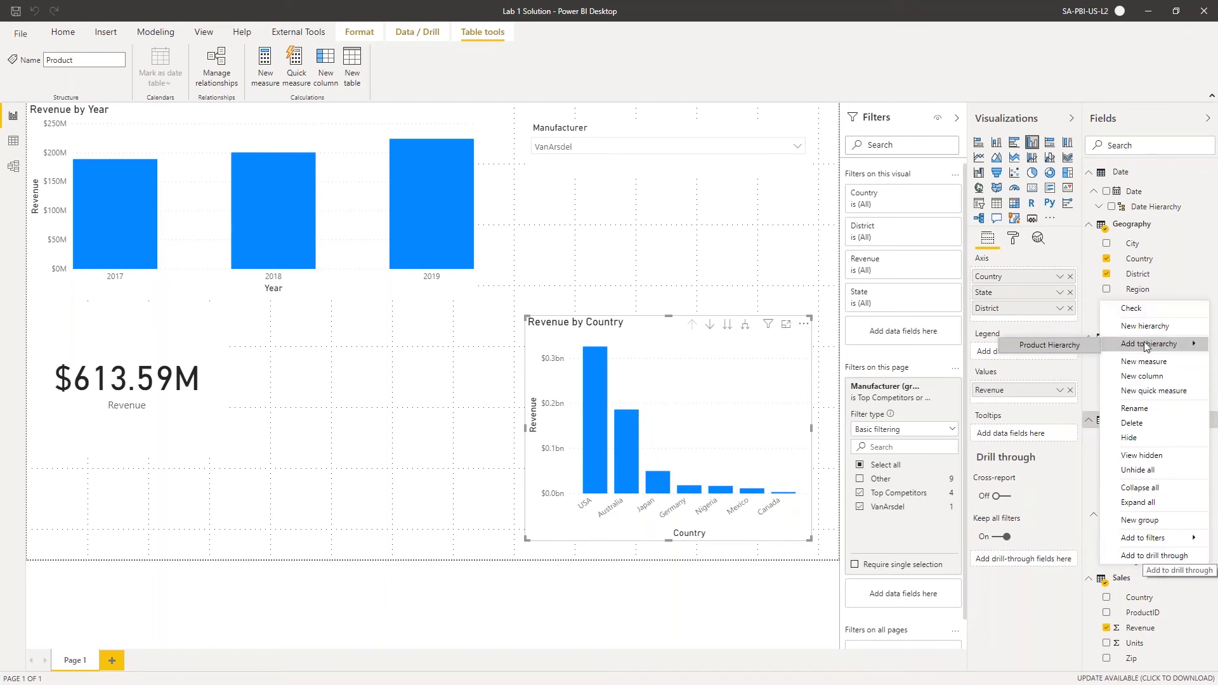
{"action": "left_click", "coordinate": [1092, 345]}
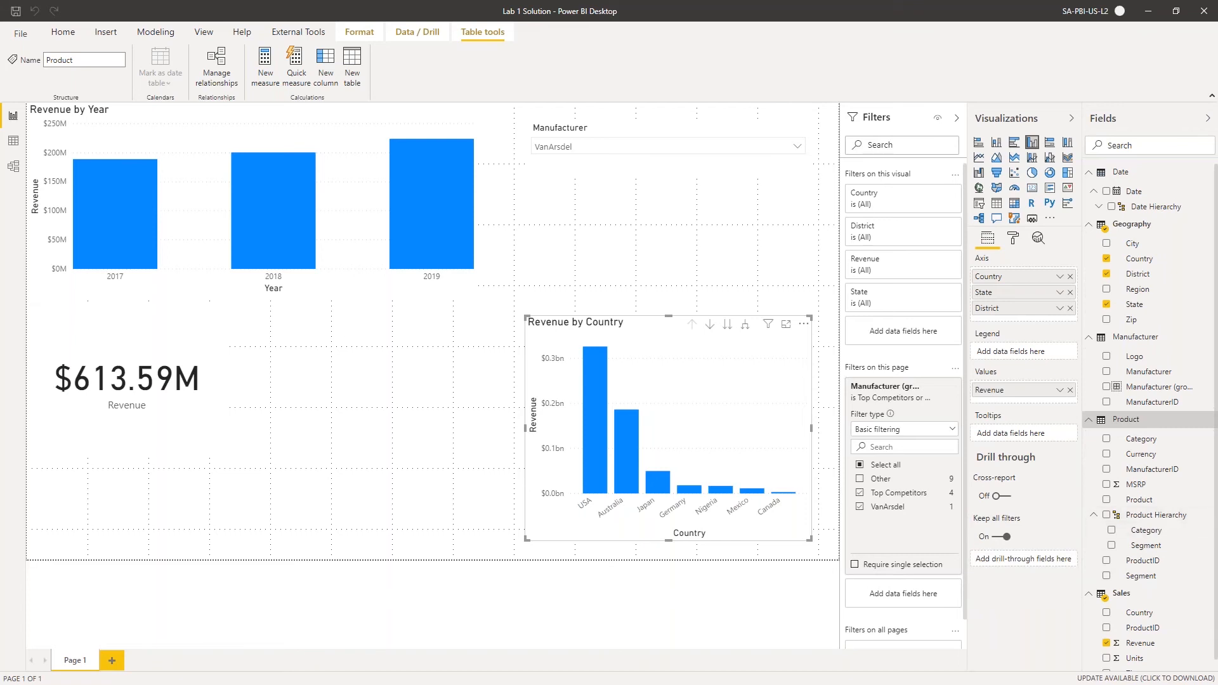
{"action": "left_click", "coordinate": [1204, 501]}
{"action": "mouse_move", "coordinate": [1155, 283]}
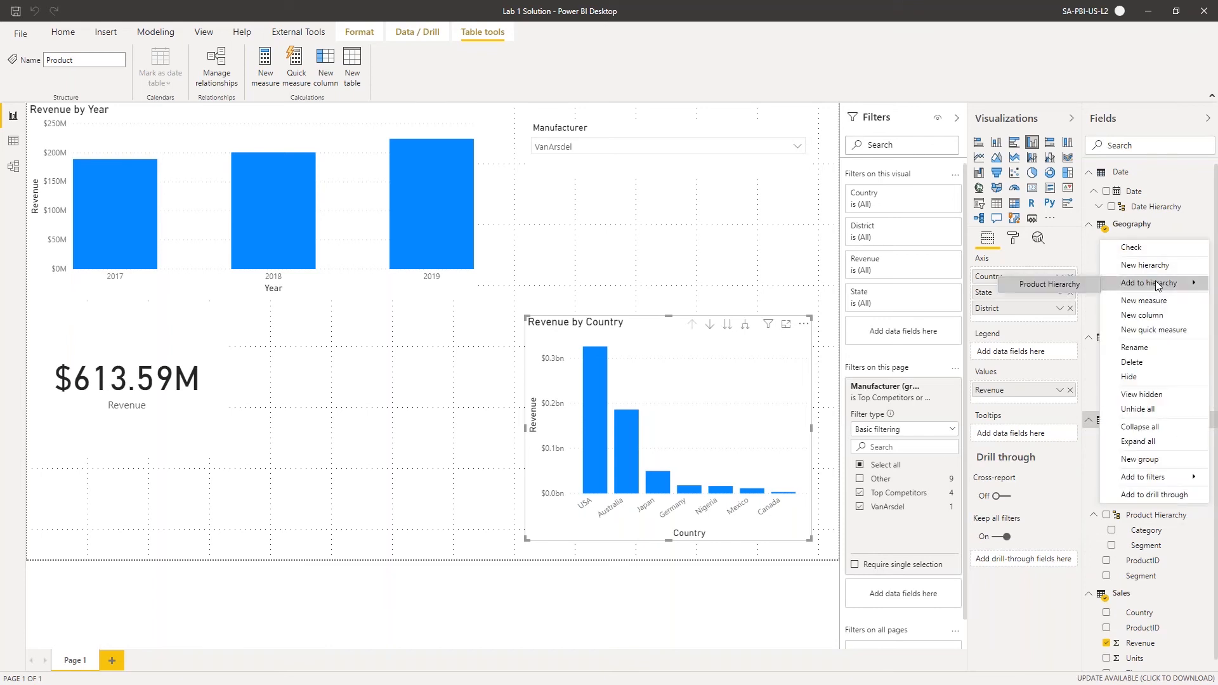
{"action": "left_click", "coordinate": [1066, 283]}
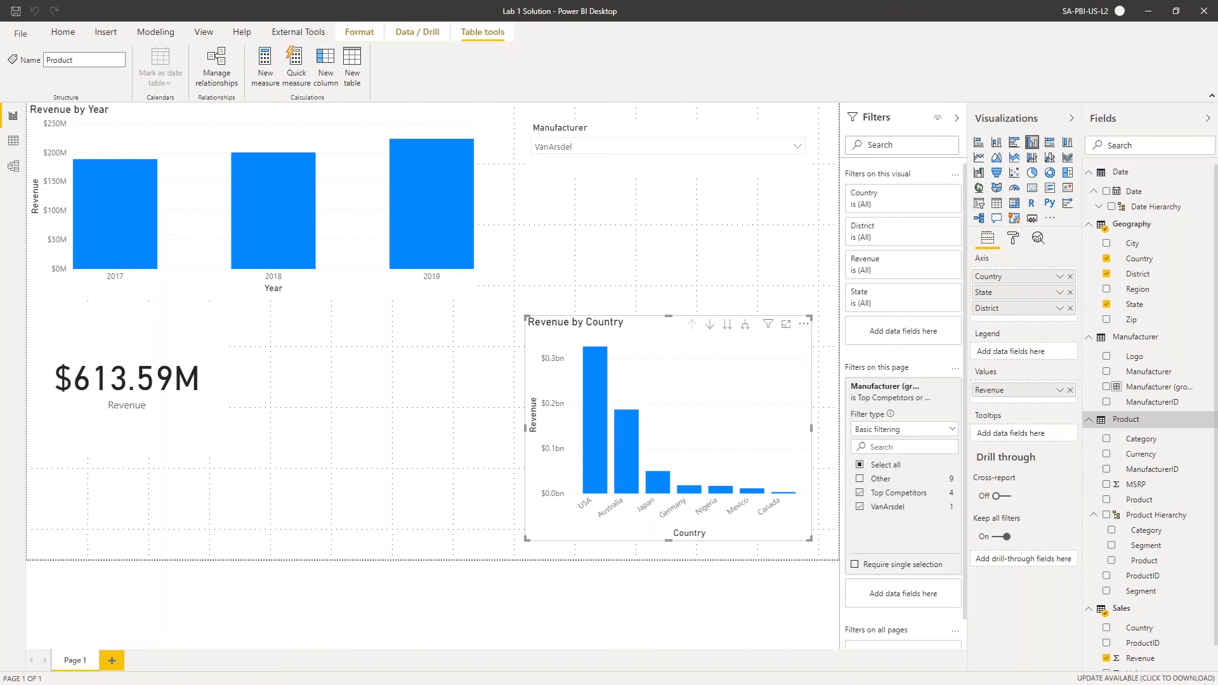
Create a new table visual on the page with the Product Hierarchy and the Sales table's Revenue
{"action": "left_click", "coordinate": [401, 466]}
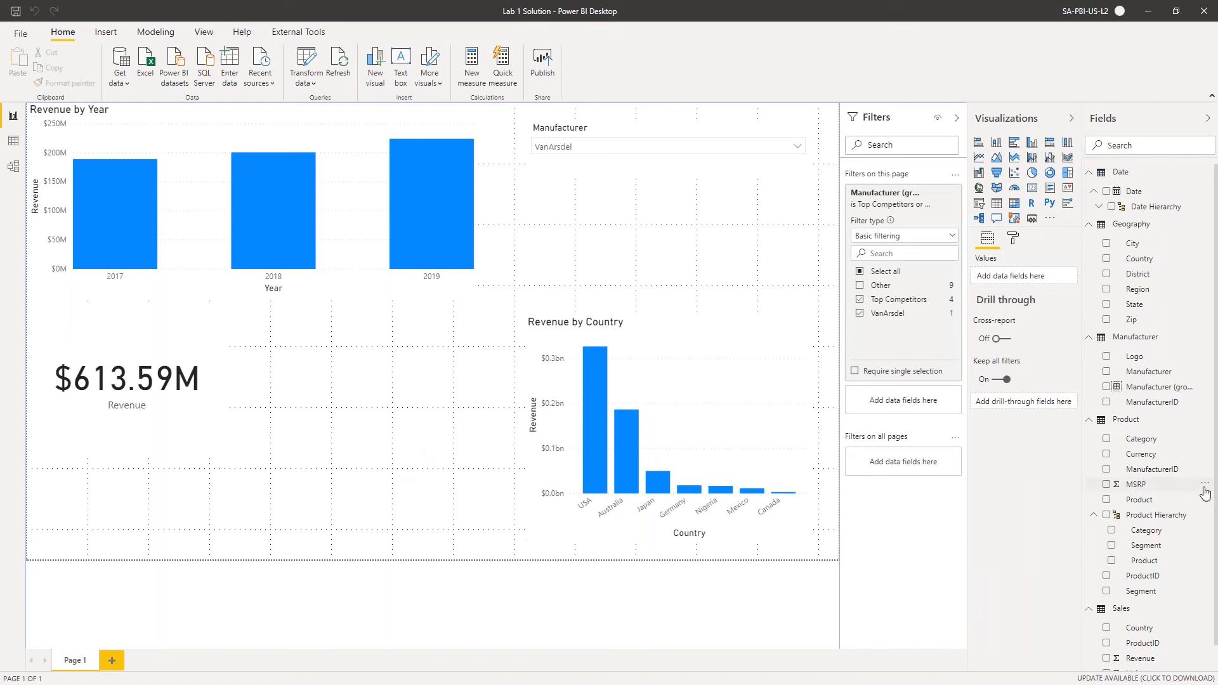
{"action": "scroll", "coordinate": [1131, 501], "scroll_direction": "down", "scroll_amount": 1}
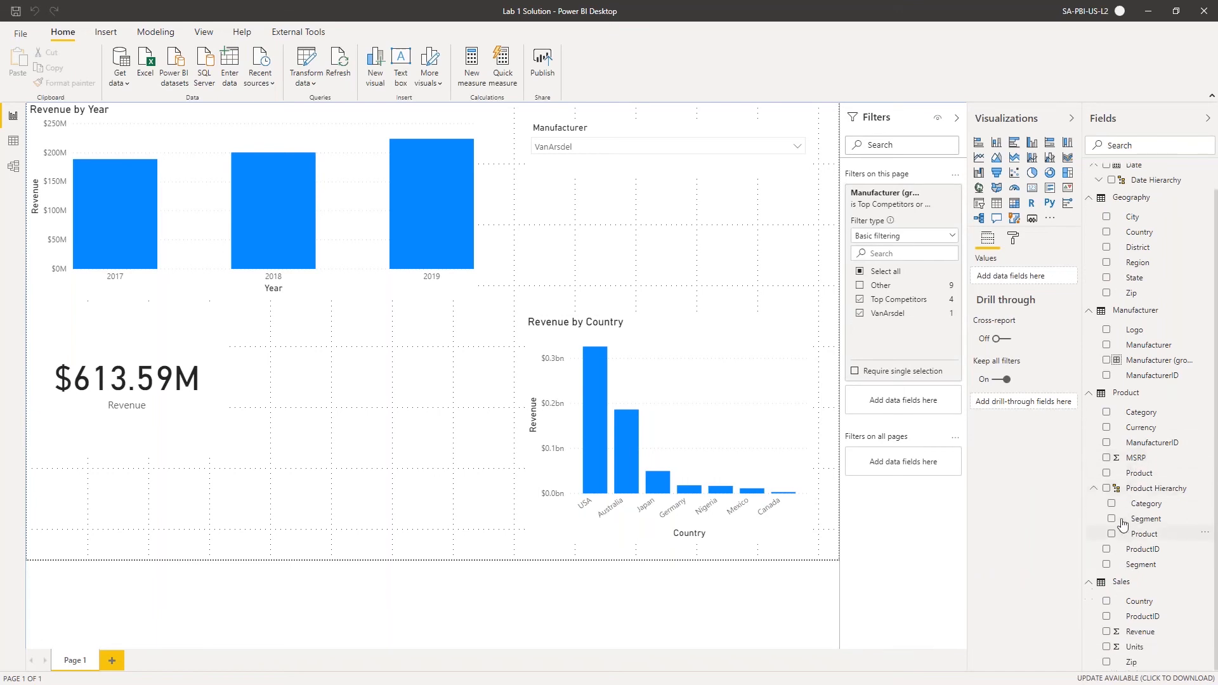
{"action": "left_click", "coordinate": [1108, 488]}
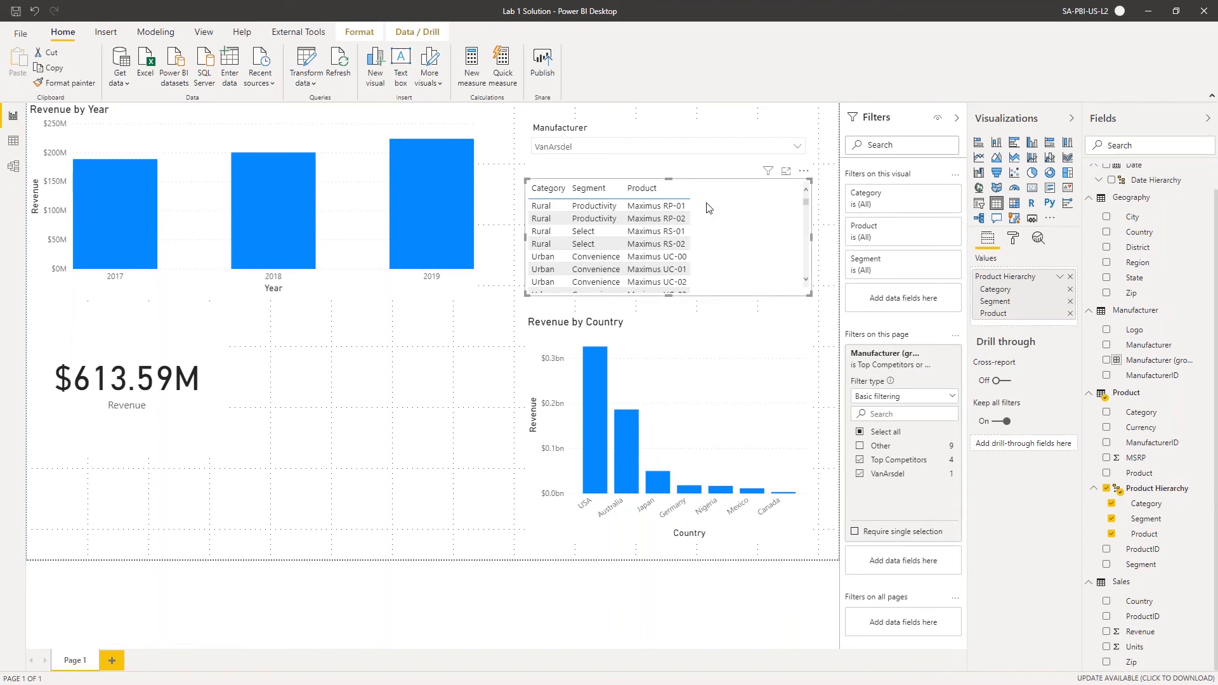
{"action": "scroll", "coordinate": [734, 227], "scroll_direction": "down", "scroll_amount": 5}
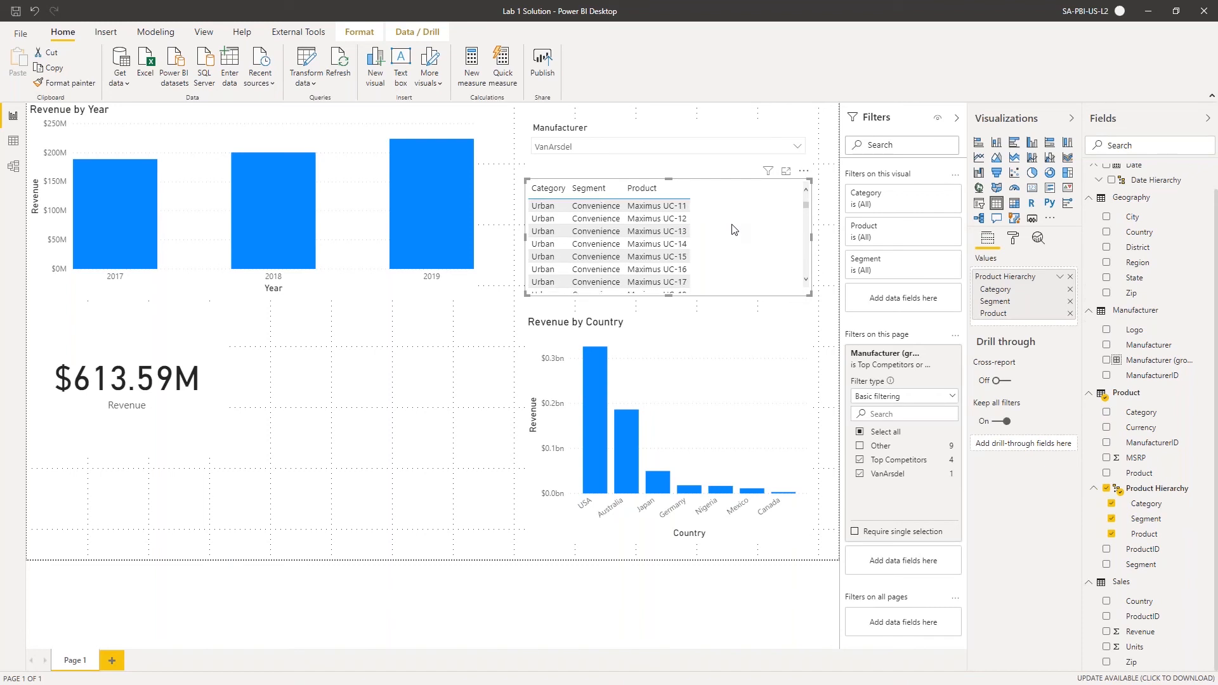
{"action": "scroll", "coordinate": [733, 228], "scroll_direction": "up", "scroll_amount": 5}
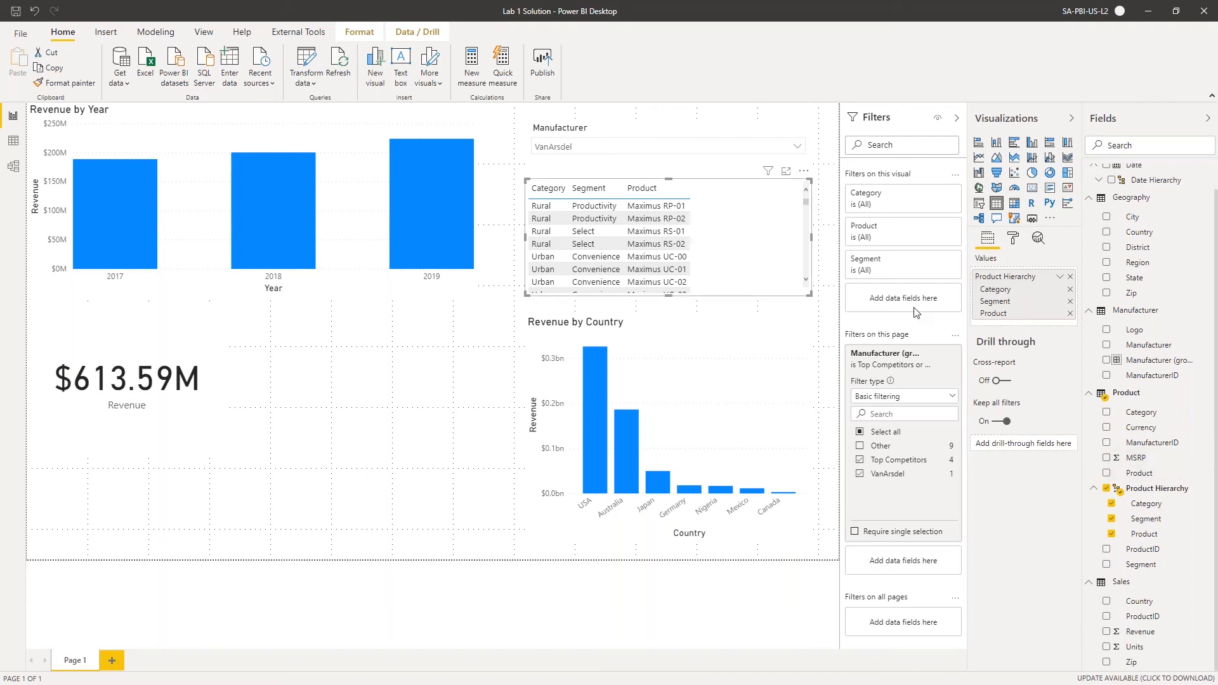
{"action": "left_click", "coordinate": [1106, 631]}
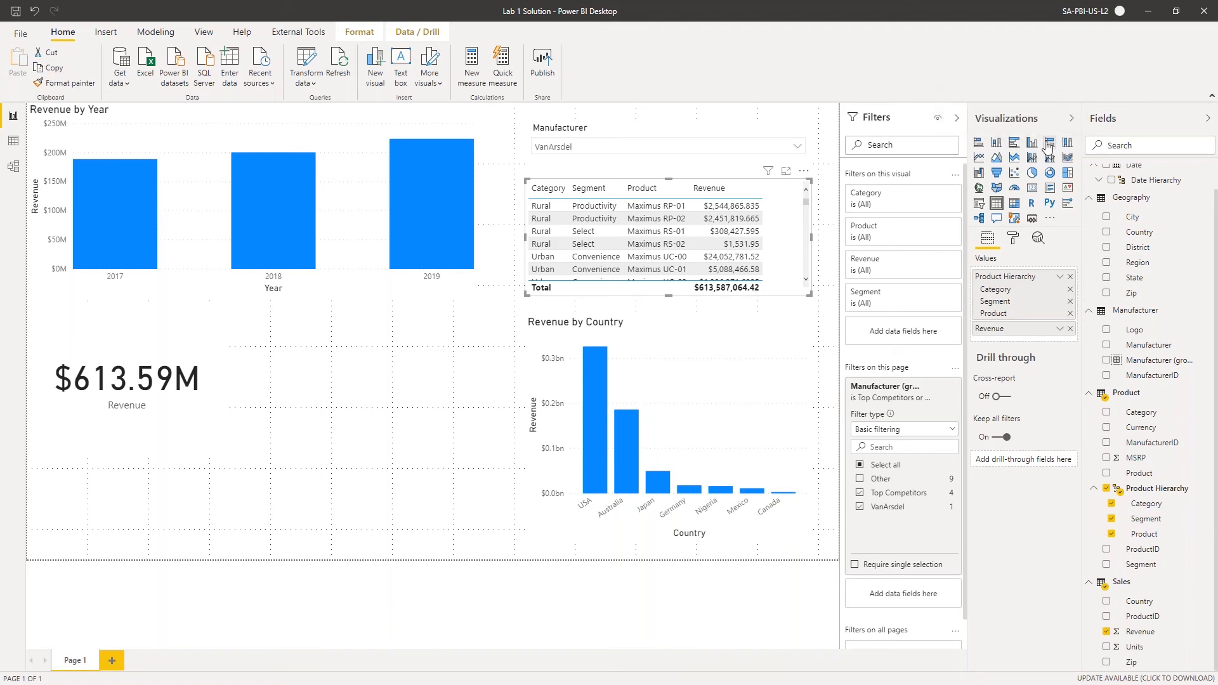
Change the Product Hierarchy table into a clustered bar chart, and try drilling into the Urban category and back up
{"action": "left_click", "coordinate": [1014, 142]}
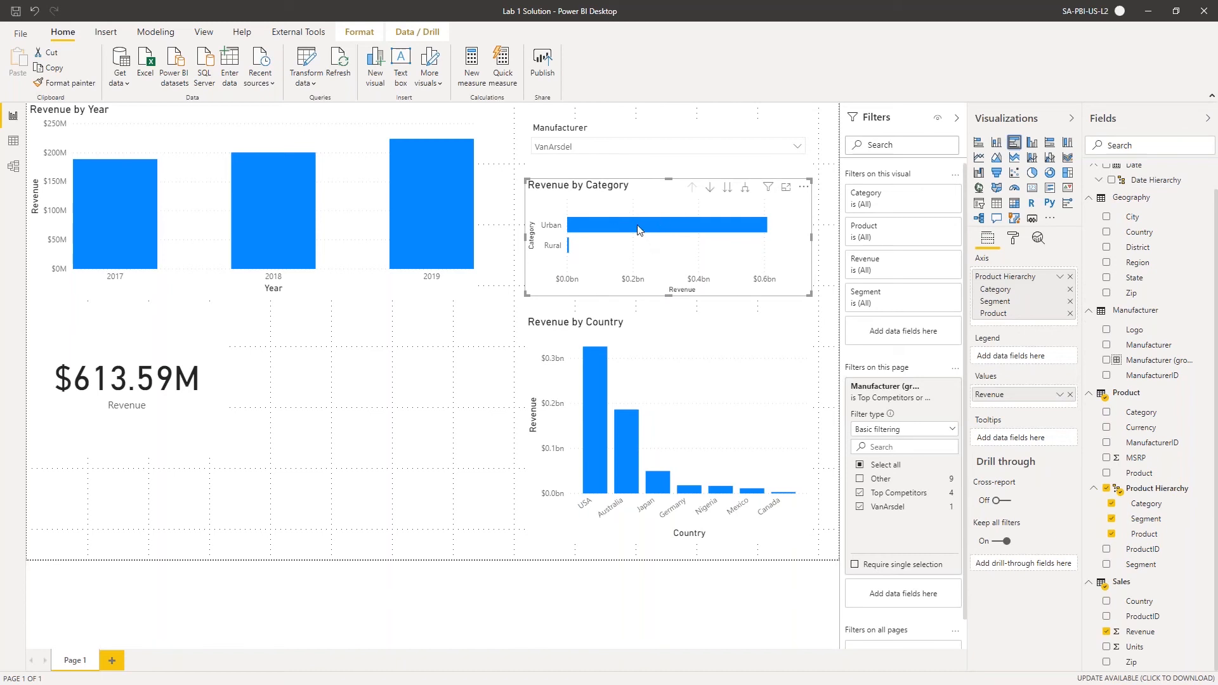
{"action": "left_click", "coordinate": [690, 224]}
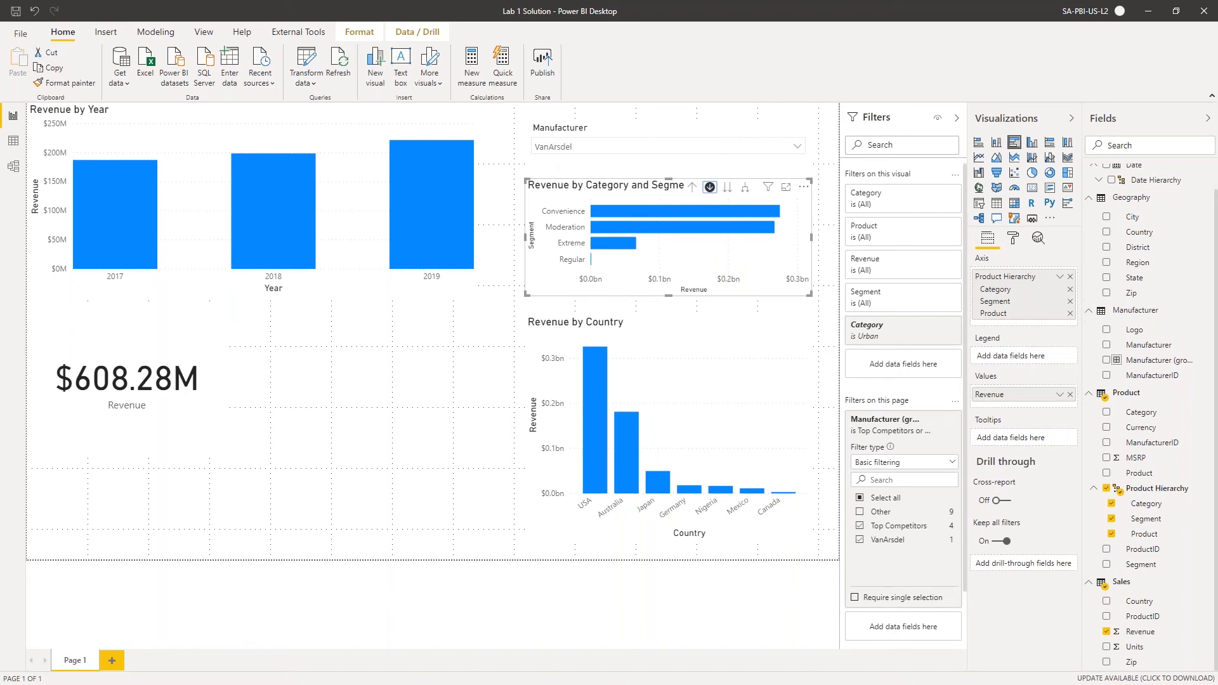
{"action": "left_click", "coordinate": [712, 188]}
{"action": "left_click", "coordinate": [693, 188]}
Cross-highlight the report visuals by the Urban and Rural categories to compare their revenue
{"action": "left_click", "coordinate": [588, 232]}
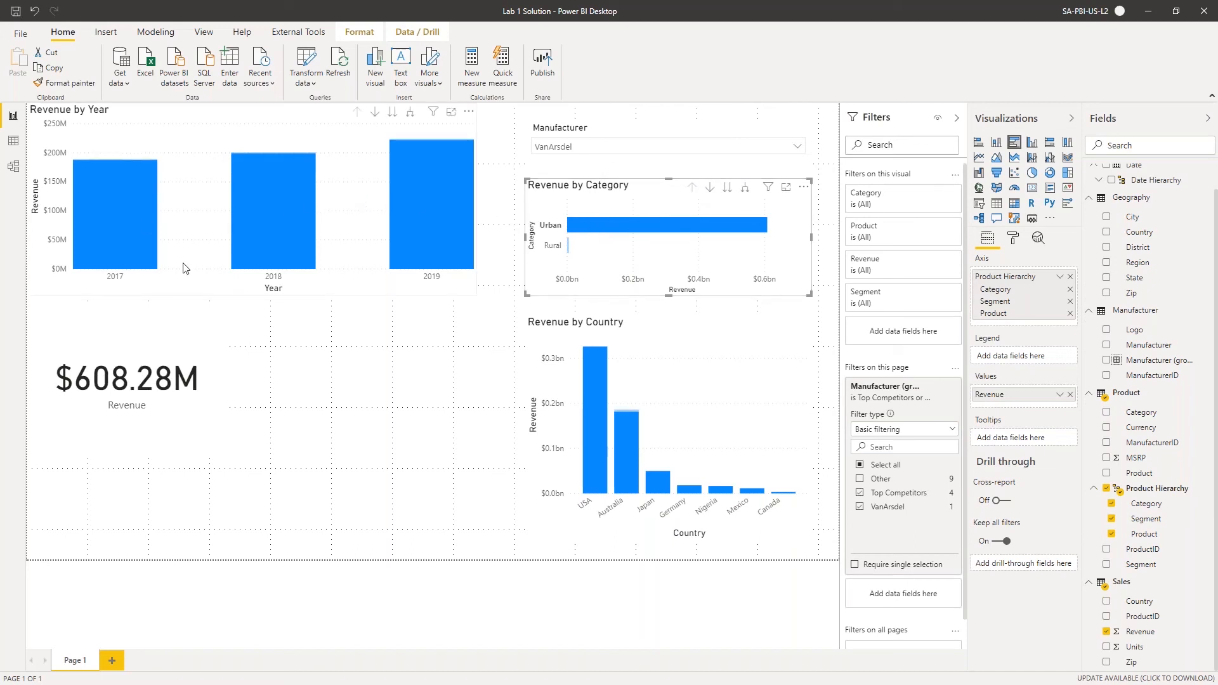
{"action": "left_click", "coordinate": [568, 248]}
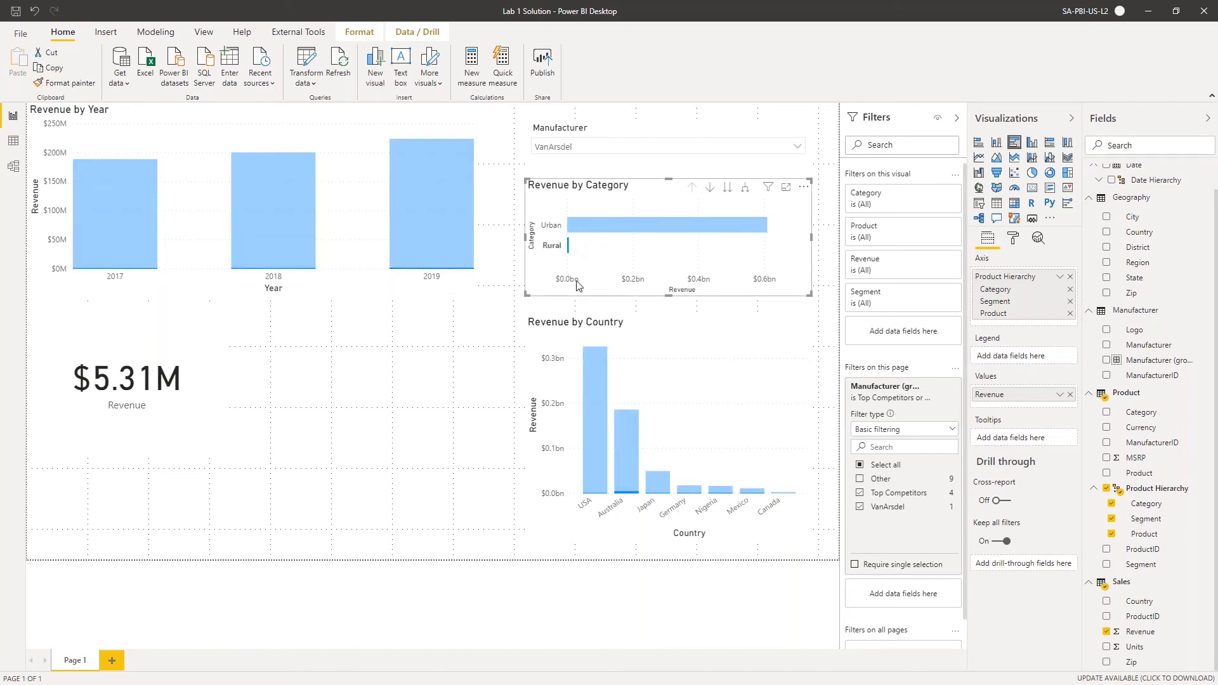
{"action": "left_click", "coordinate": [596, 225]}
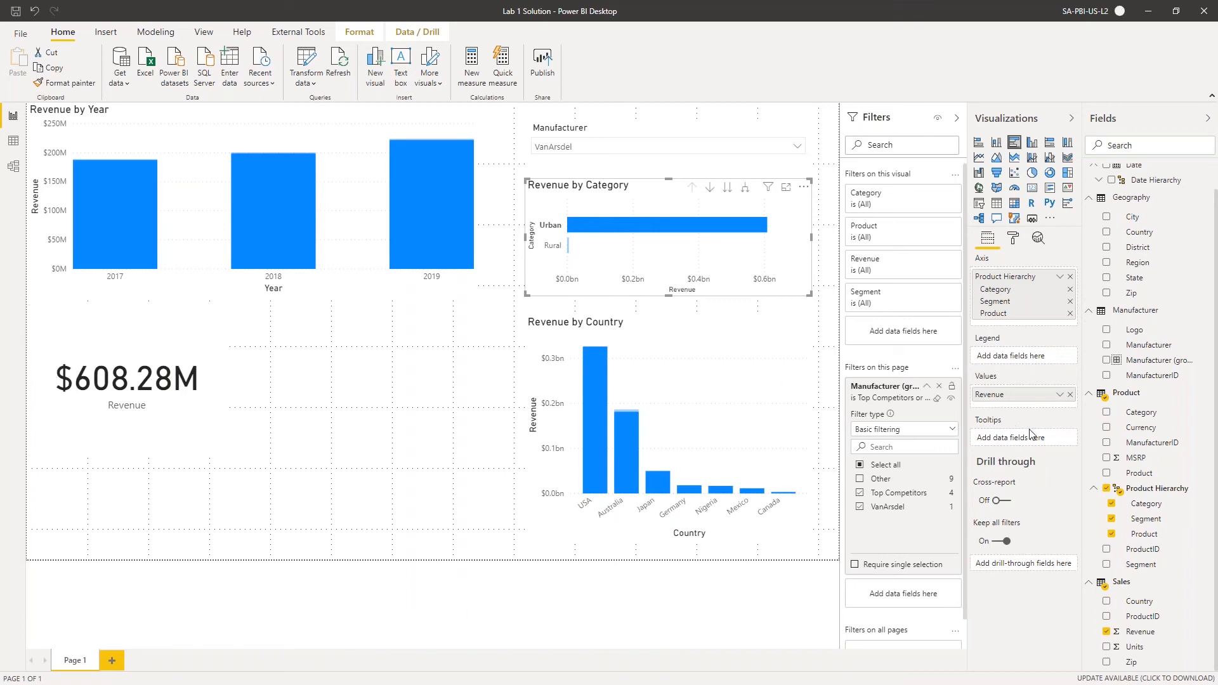
Cross-highlight the report by Australia in the country chart combined with 2019 in the year chart
{"action": "left_click", "coordinate": [622, 465]}
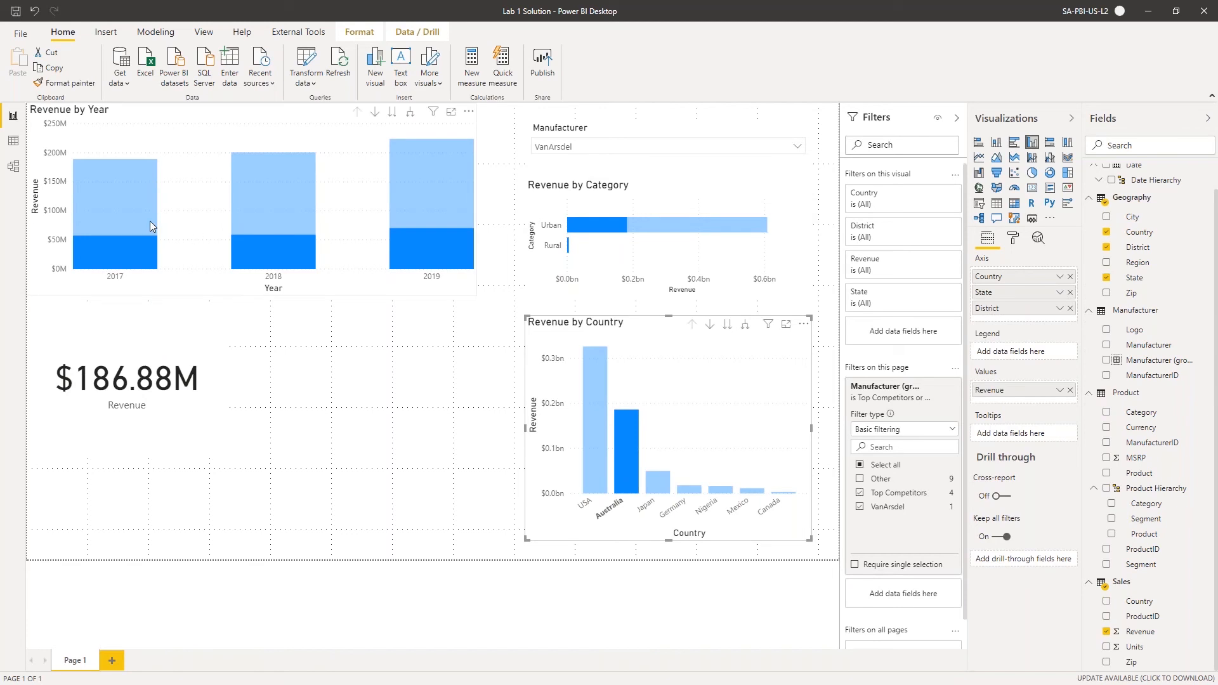
{"action": "mouse_move", "coordinate": [438, 252]}
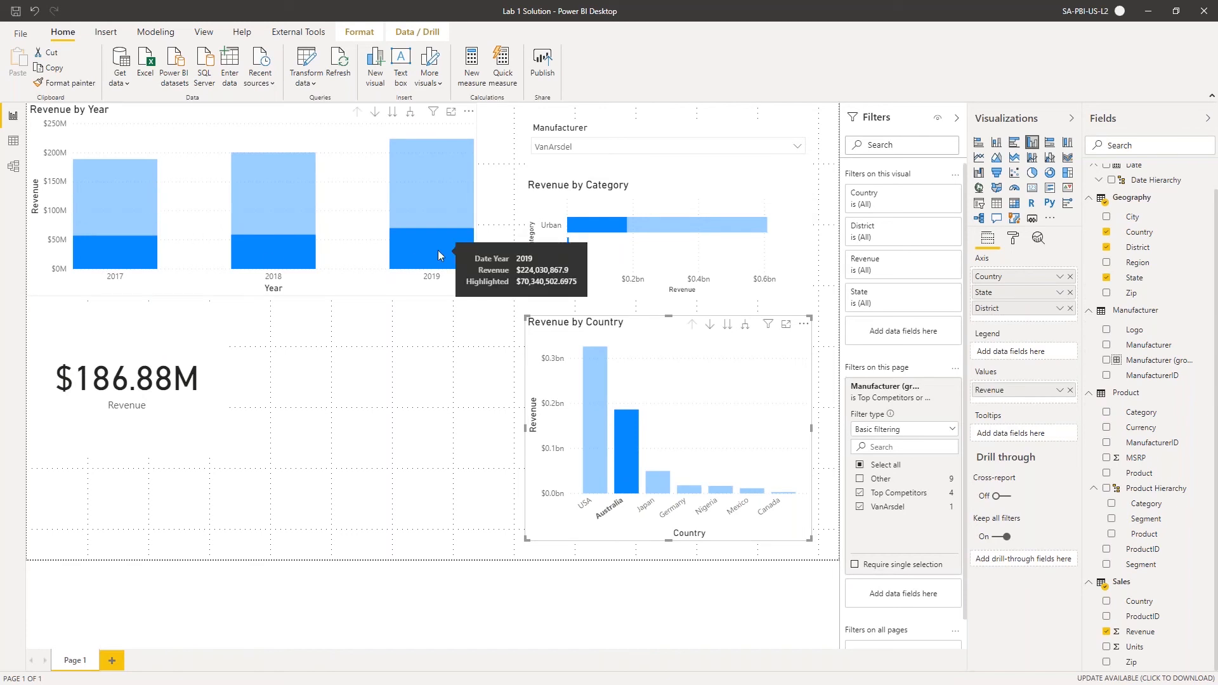
{"action": "left_click", "coordinate": [437, 251]}
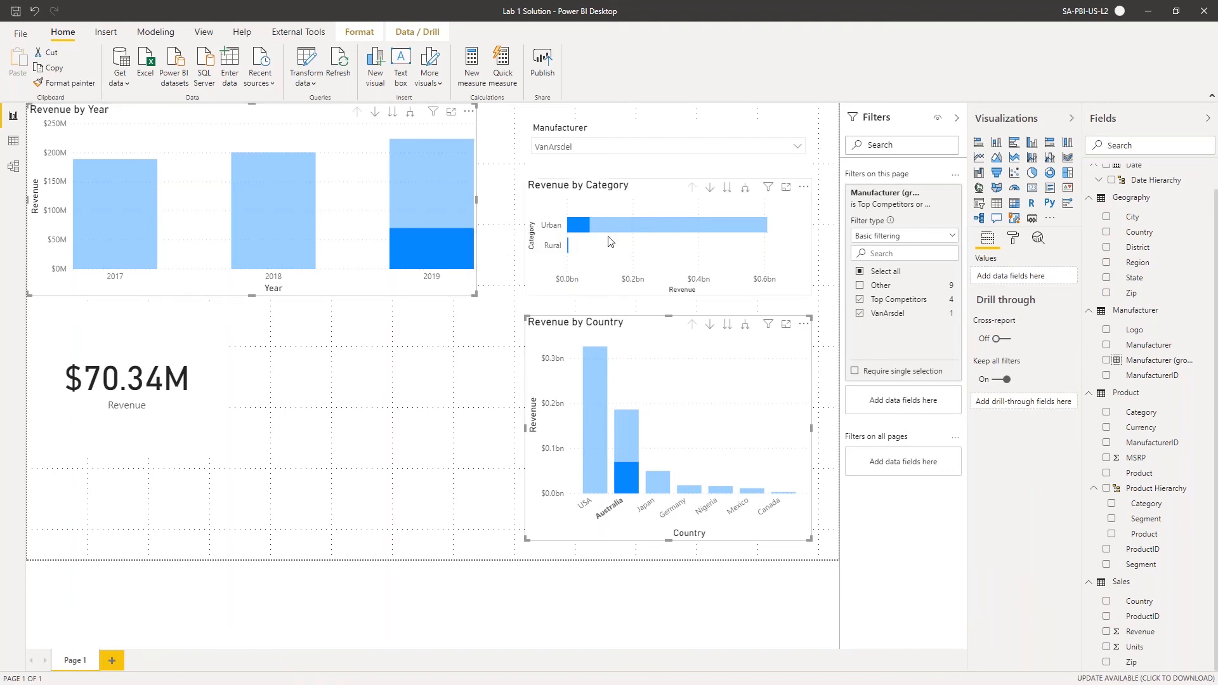
Turn on drill-down for the Revenue by Category chart and drill Urban down to its segments
{"action": "mouse_move", "coordinate": [602, 231]}
{"action": "left_click", "coordinate": [709, 187]}
{"action": "left_click", "coordinate": [619, 224]}
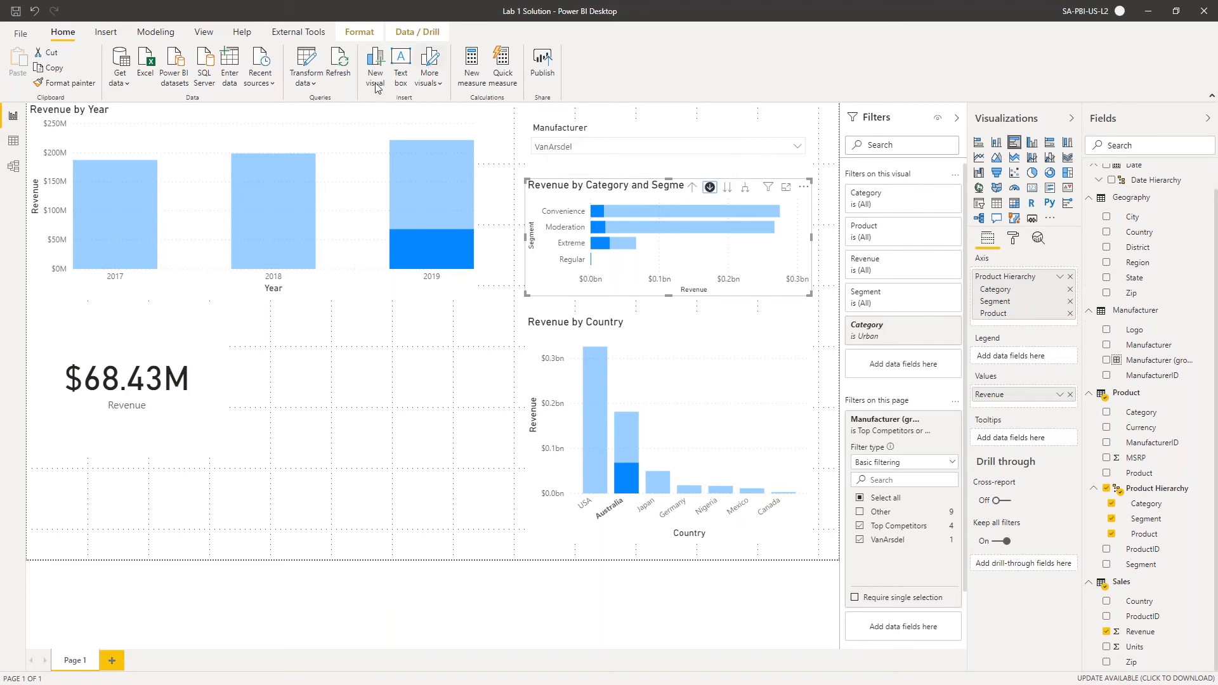
Compare Australia's Urban revenue for 2018 and 2019 by highlighting both years together and each on its own
{"action": "left_click", "coordinate": [273, 241]}
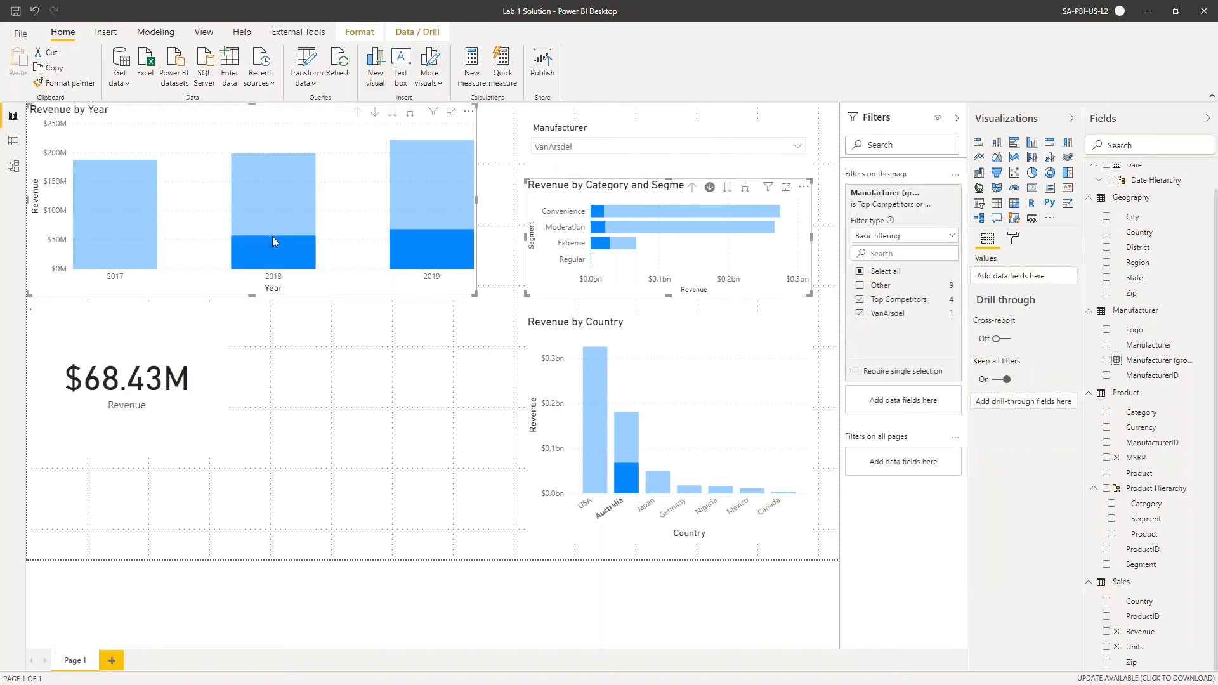
{"action": "mouse_move", "coordinate": [421, 249]}
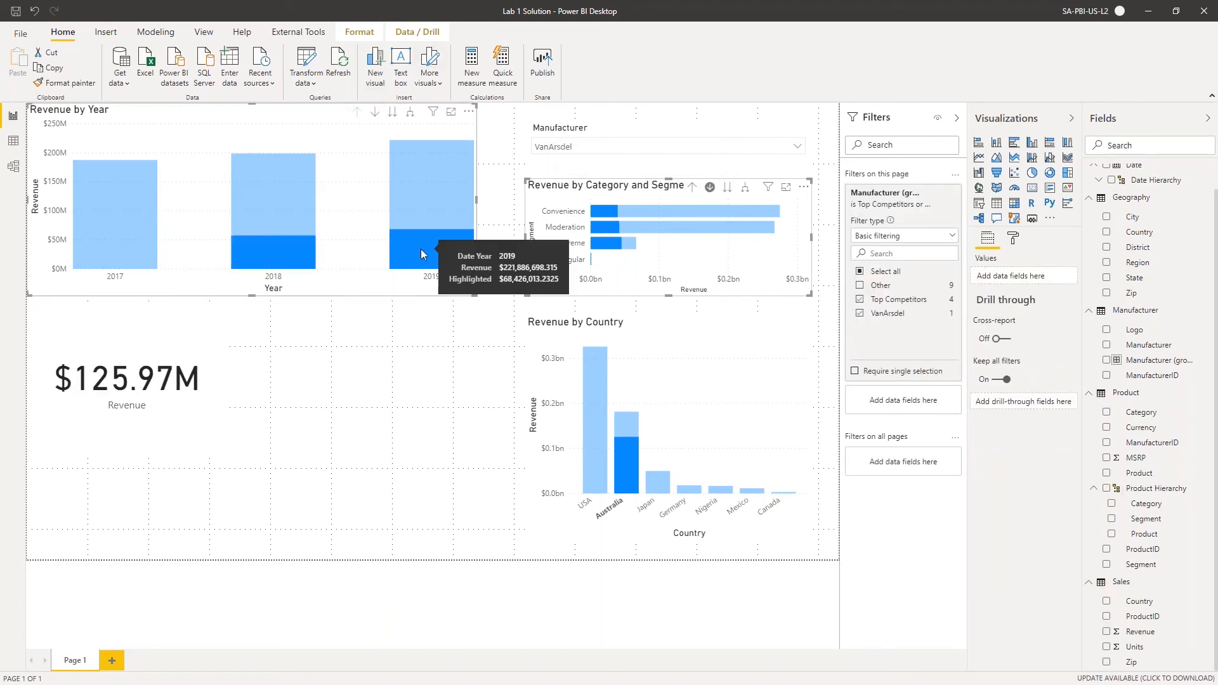
{"action": "left_click", "coordinate": [421, 249], "text": "ctrl"}
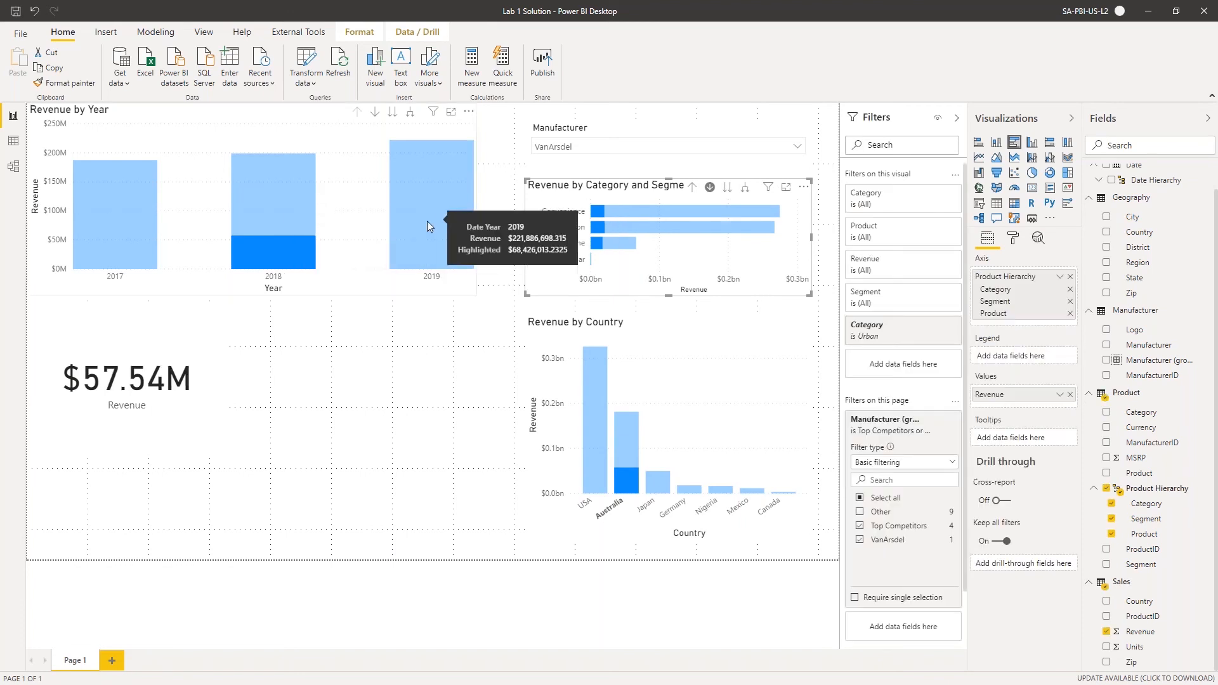
{"action": "left_click", "coordinate": [420, 249], "text": "ctrl"}
{"action": "left_click", "coordinate": [275, 246], "text": "ctrl"}
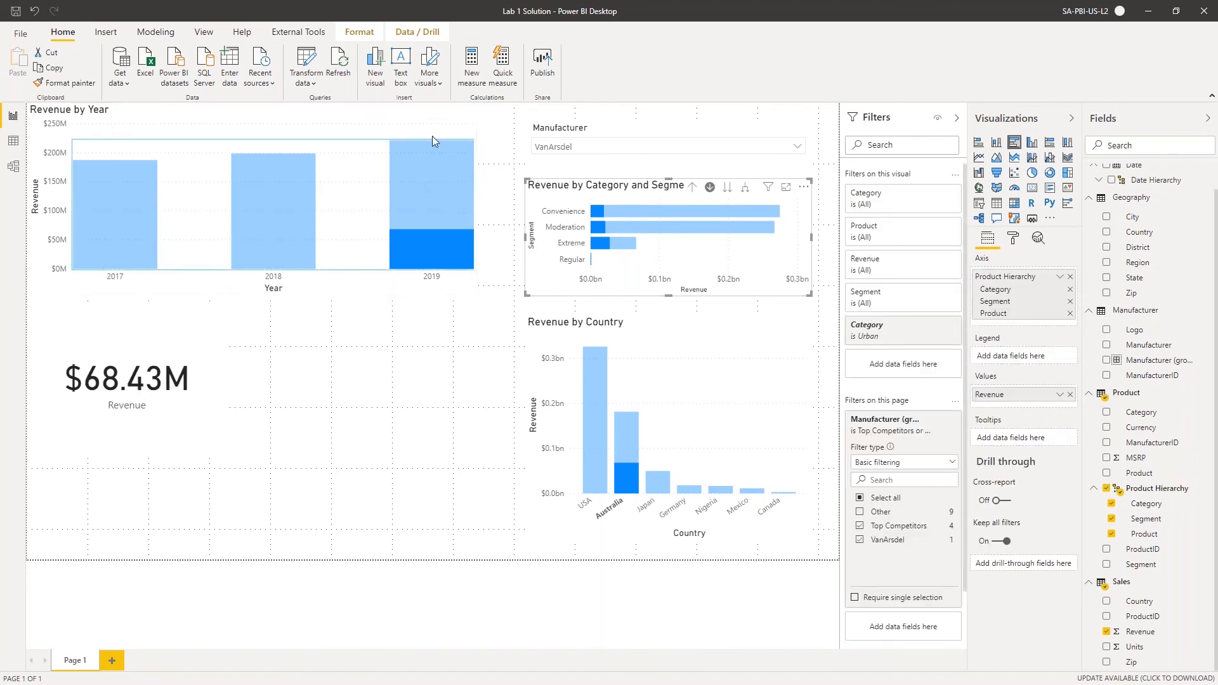
Turn on drill-down for the Revenue by Year chart and drill 2019 down to its quarters
{"action": "left_click", "coordinate": [377, 116]}
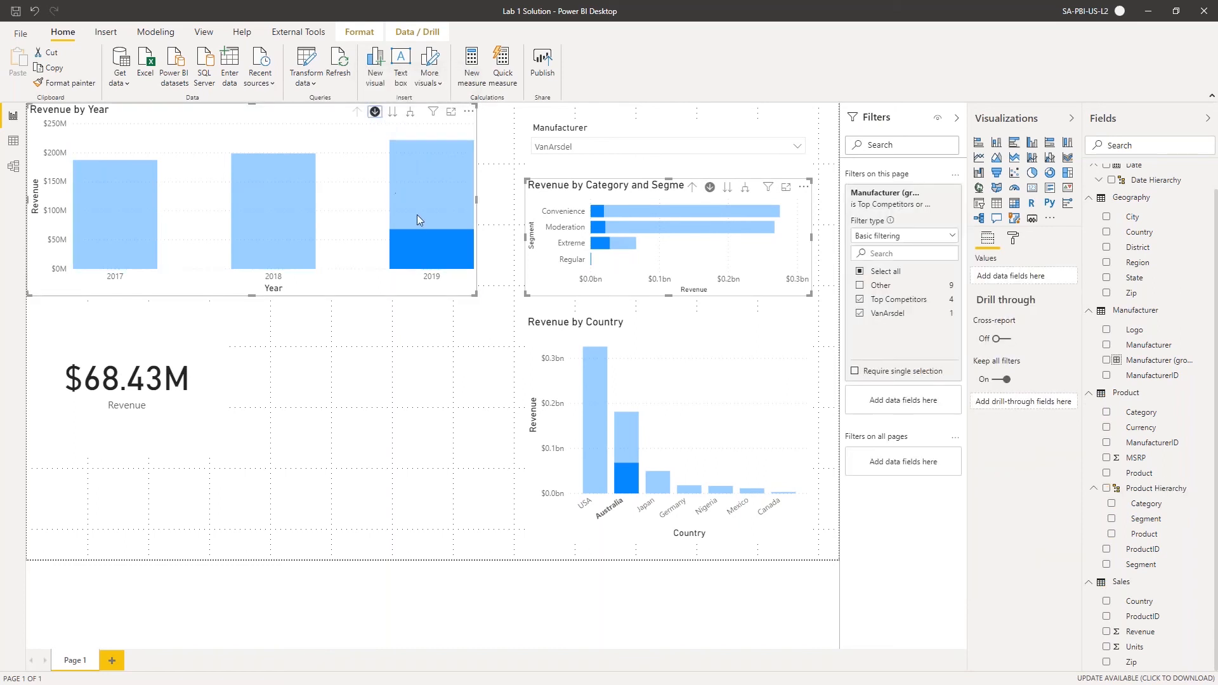
{"action": "left_click", "coordinate": [415, 230]}
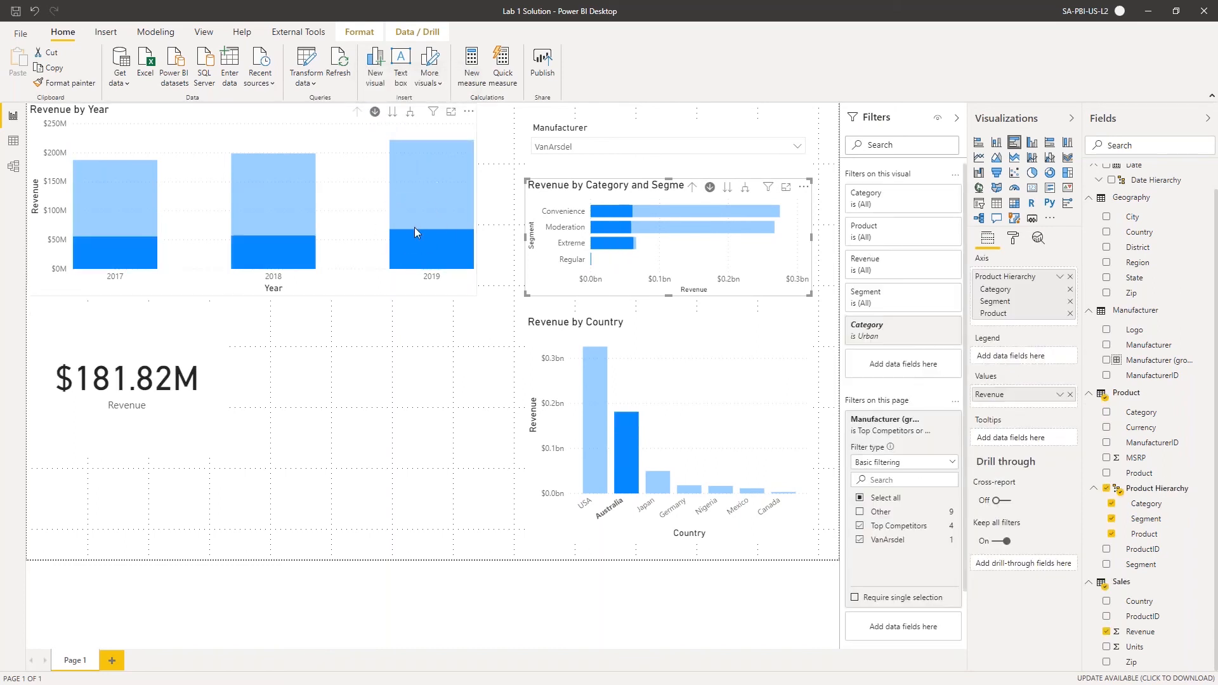
{"action": "left_click", "coordinate": [428, 247]}
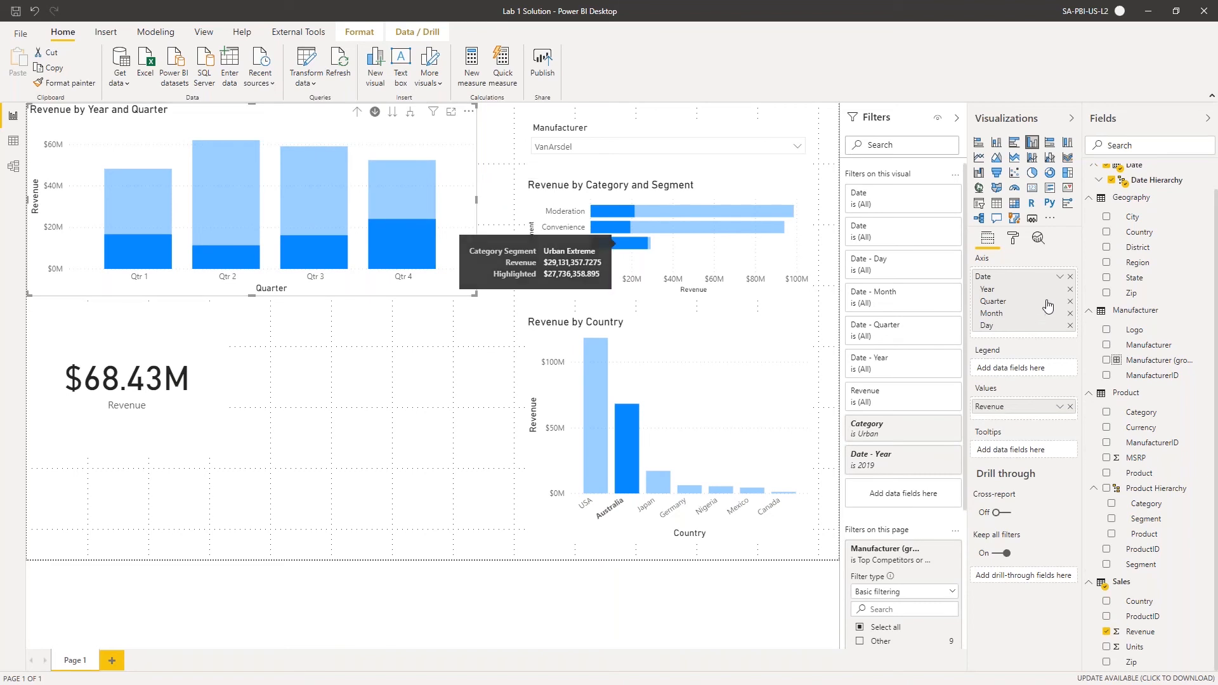
Remove the Quarter level from the year chart's axis, and drill 2019 into months and back up to years
{"action": "left_click", "coordinate": [1069, 301]}
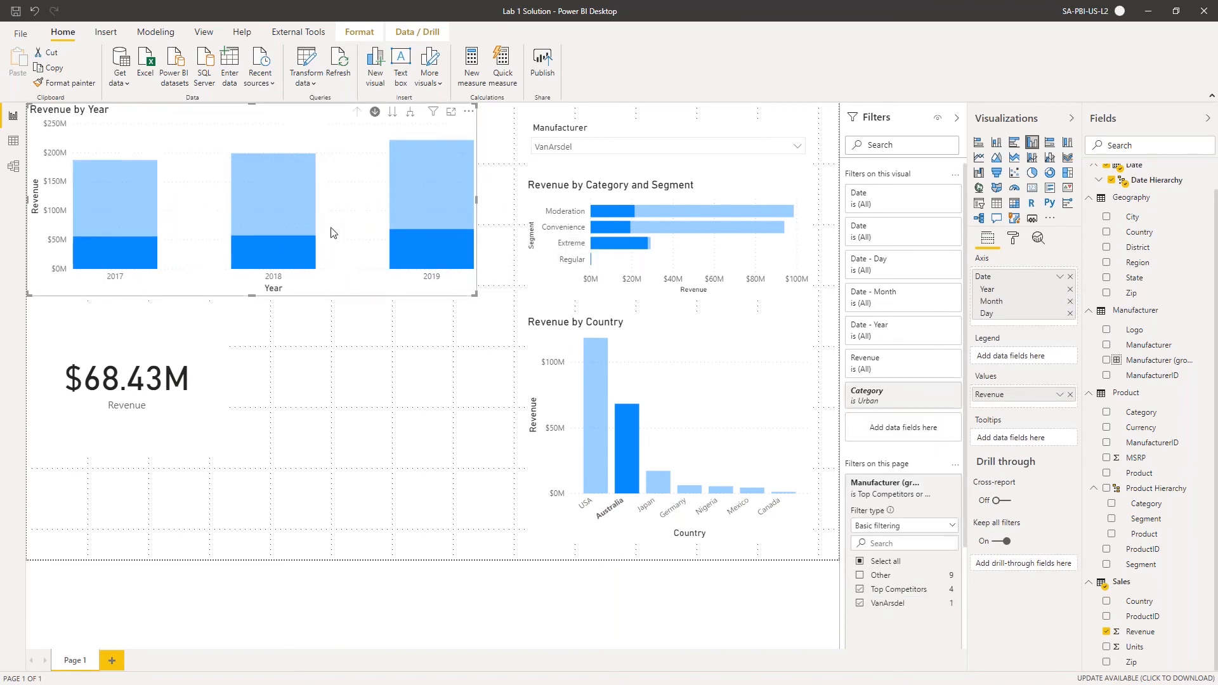
{"action": "left_click", "coordinate": [402, 250]}
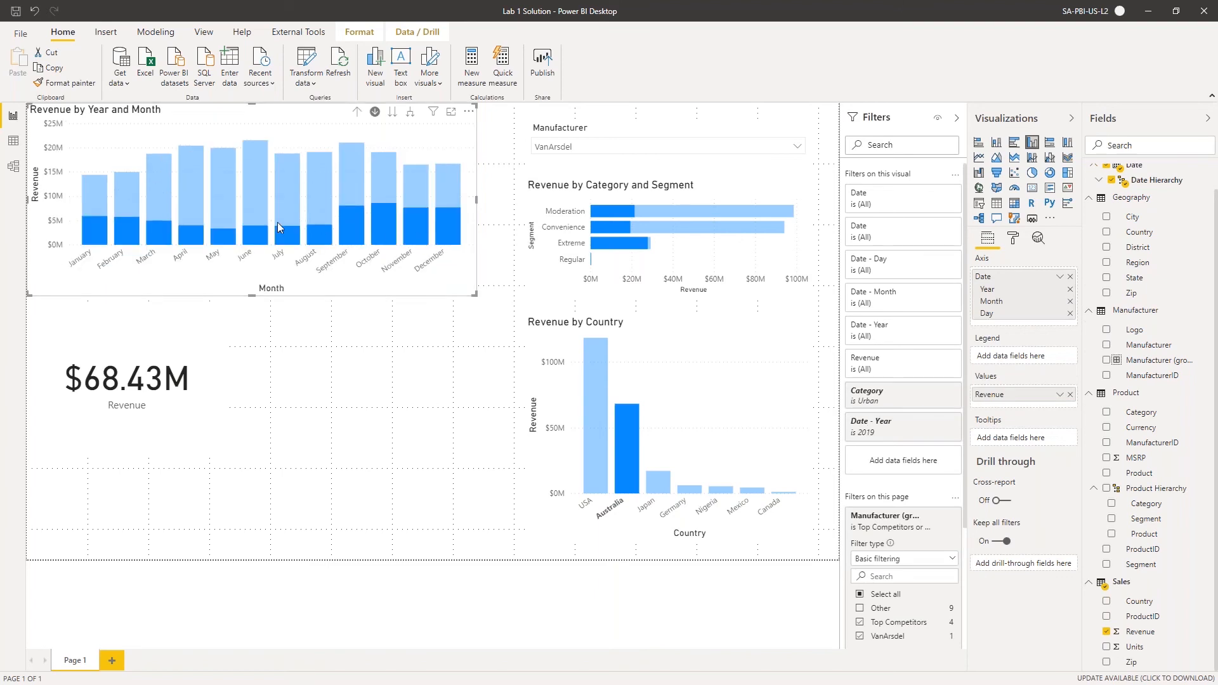
{"action": "left_click", "coordinate": [357, 113]}
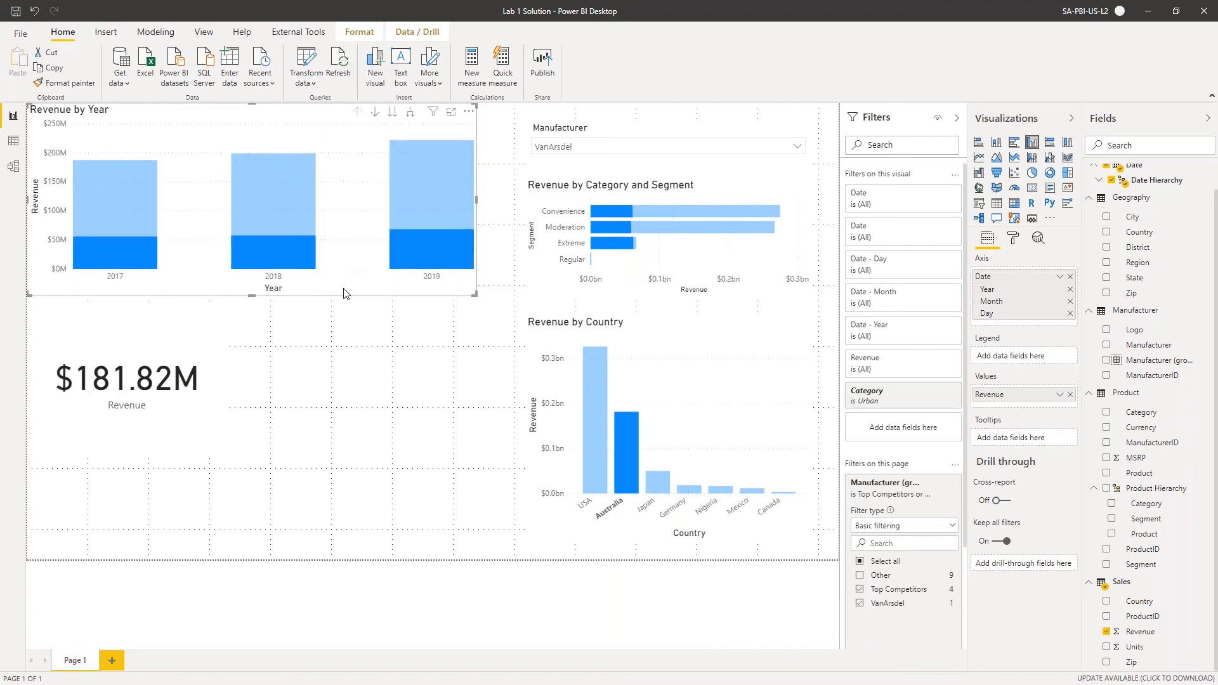
Replace the Australia highlight with 2019 alone, and clear the year selection to remove all cross-highlighting
{"action": "left_click", "coordinate": [380, 366]}
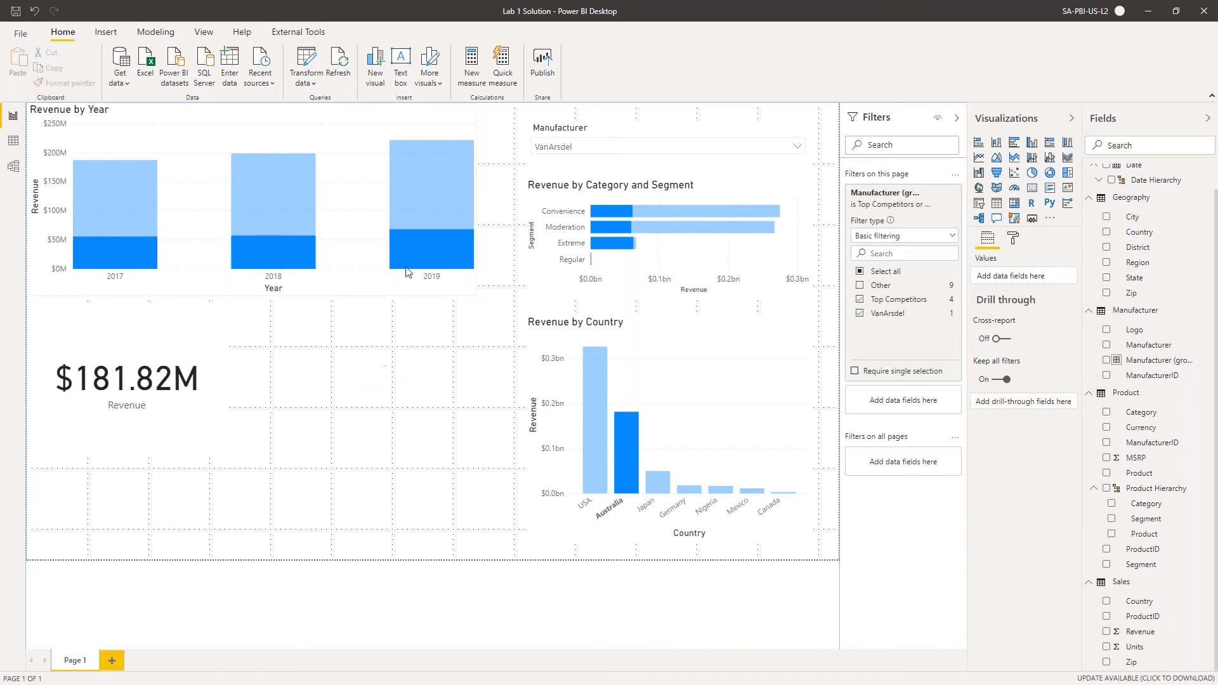
{"action": "left_click", "coordinate": [414, 252]}
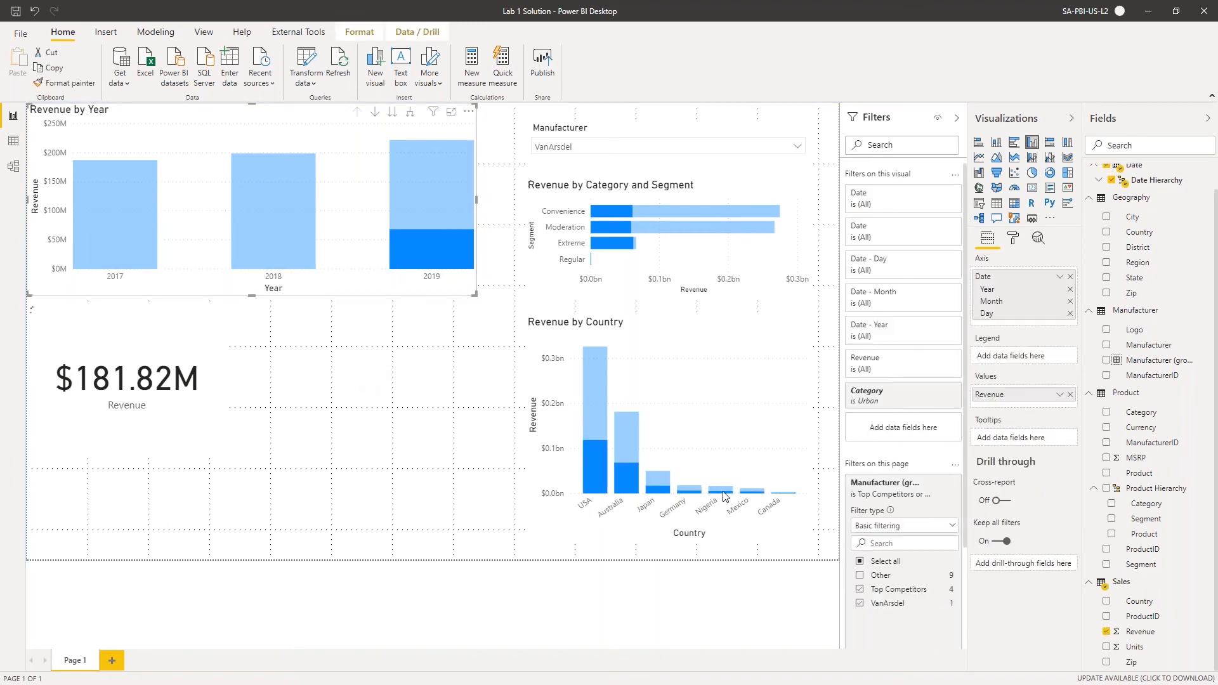
{"action": "left_click", "coordinate": [410, 150]}
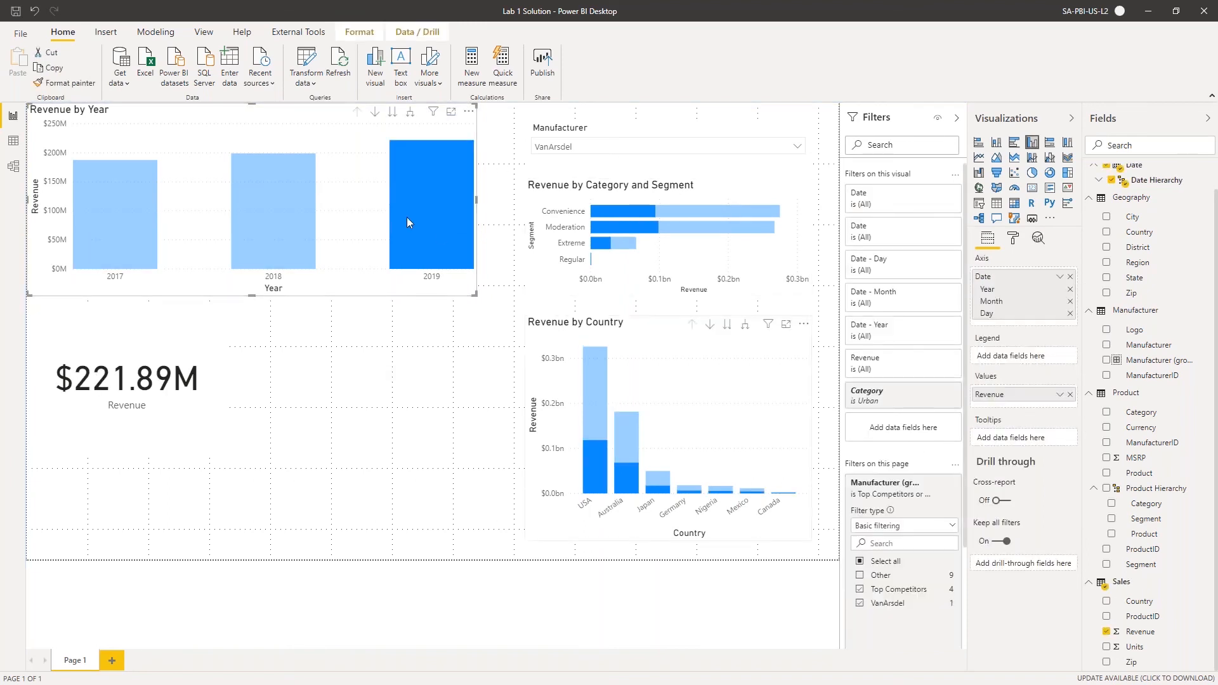
{"action": "left_click", "coordinate": [429, 241]}
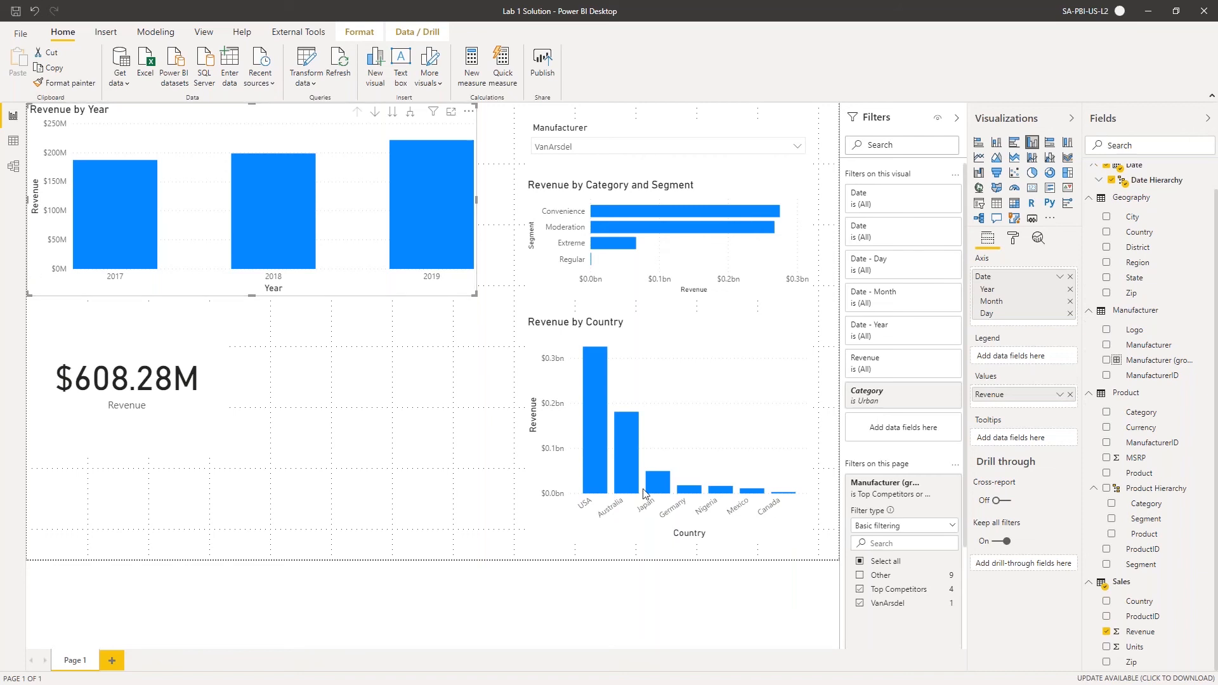
Convert the Revenue by Category and Segment chart into a matrix and expand the Convenience segment to its products
{"action": "left_click", "coordinate": [619, 191]}
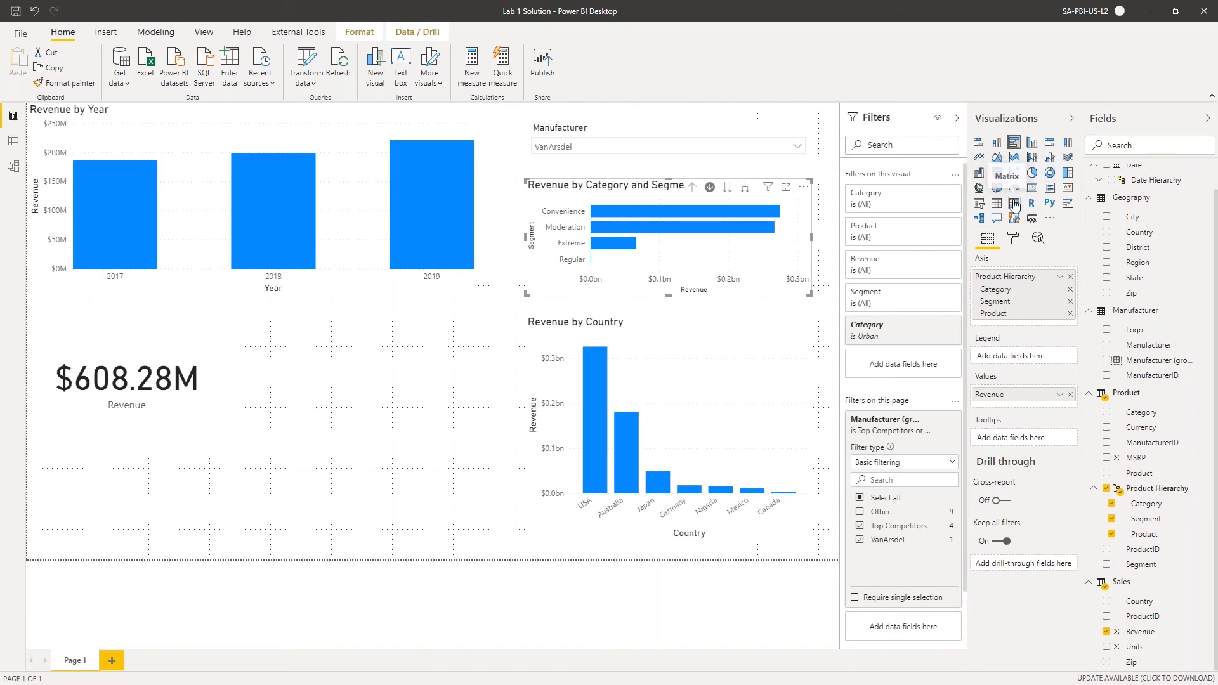
{"action": "left_click", "coordinate": [1017, 204]}
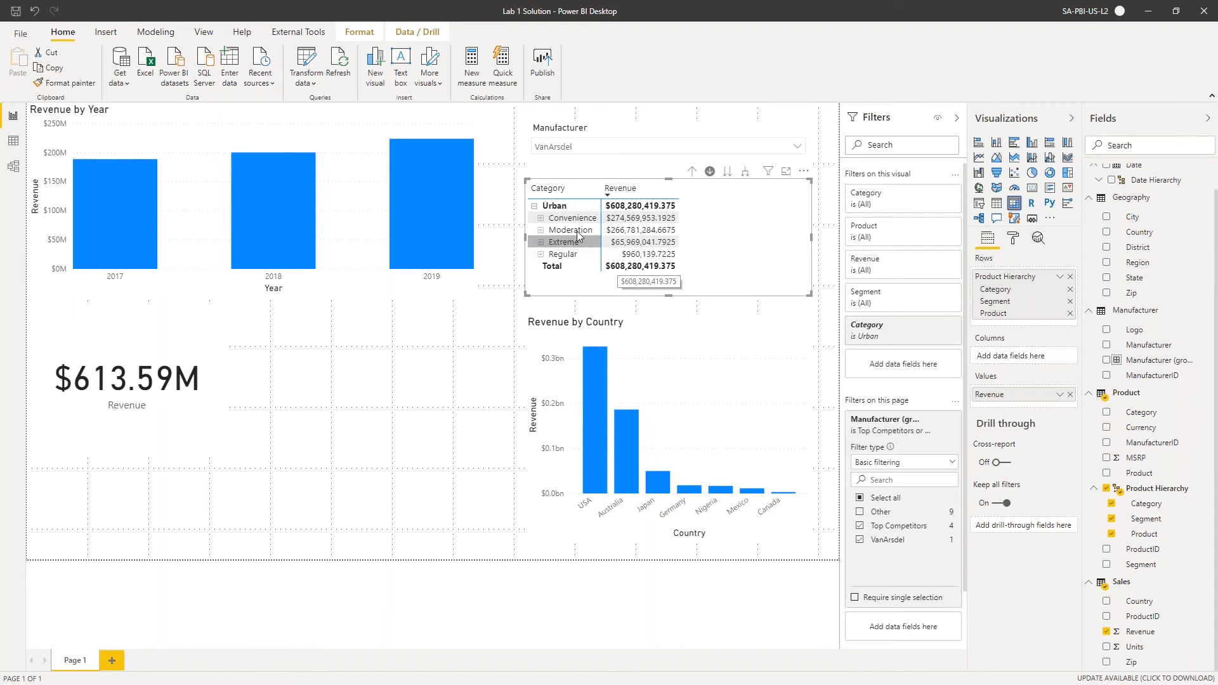
{"action": "left_click", "coordinate": [540, 219]}
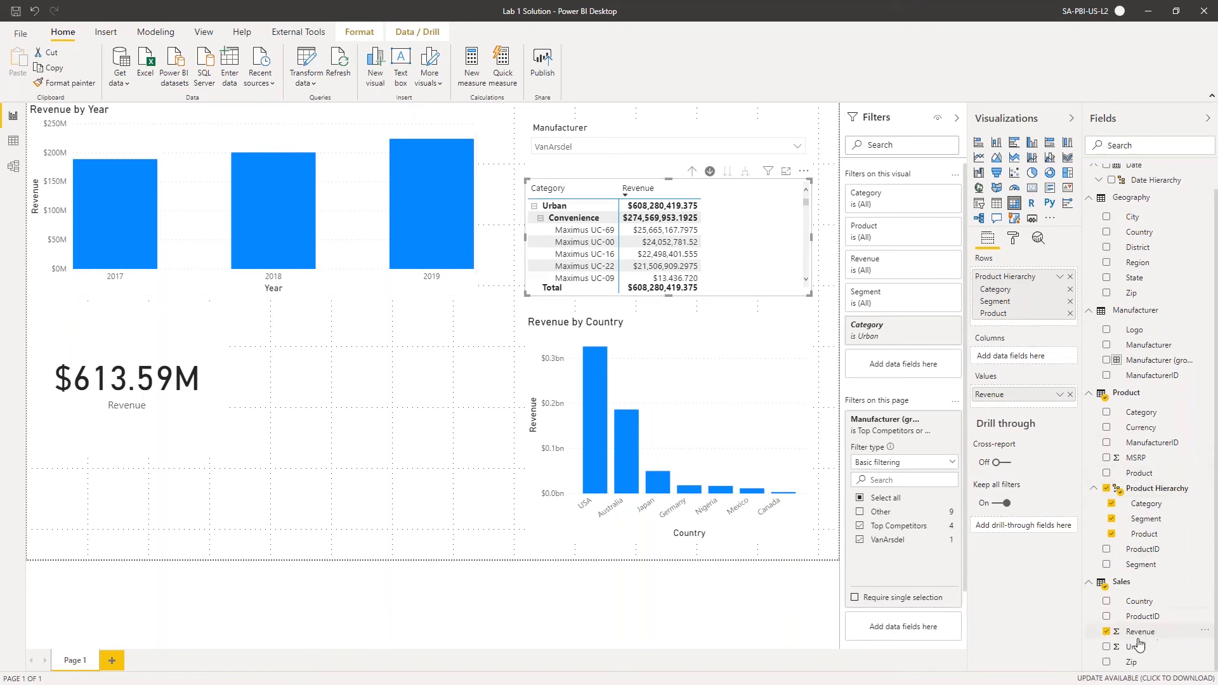
Add Revenue to the matrix values a second time, shown as percent of grand total, and review the product rows
{"action": "left_click_drag", "start_coordinate": [1139, 636], "coordinate": [1031, 409]}
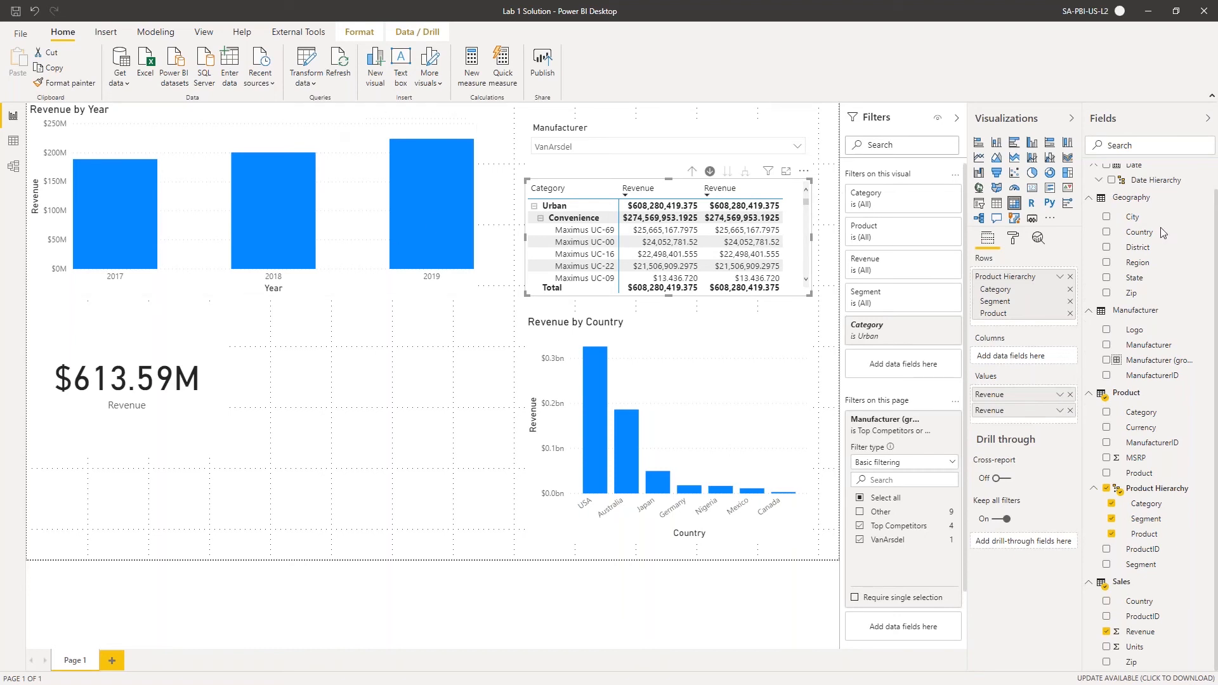
{"action": "left_click", "coordinate": [1059, 413]}
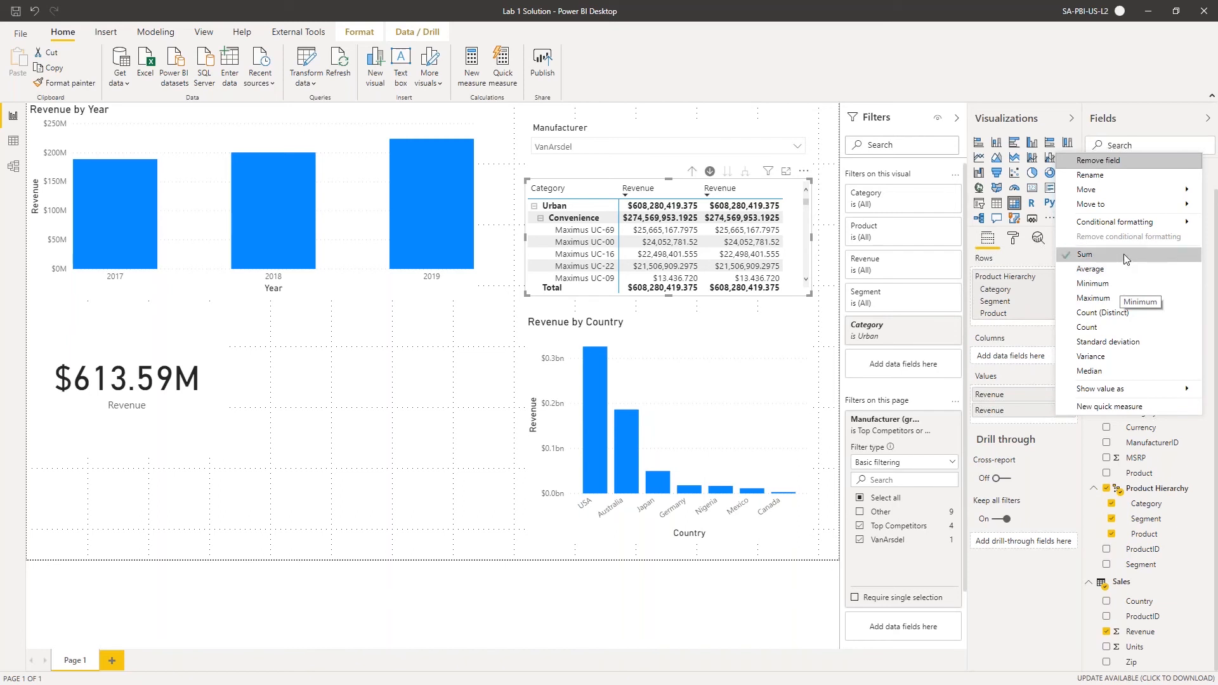
{"action": "mouse_move", "coordinate": [1151, 388]}
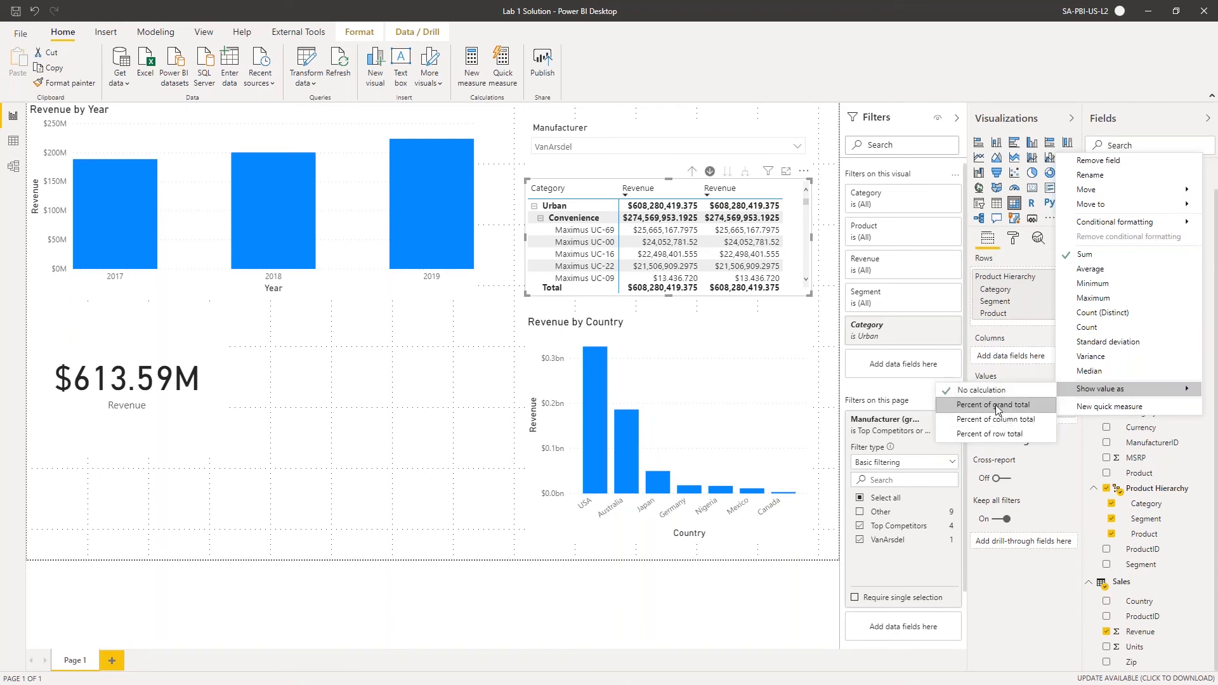
{"action": "left_click", "coordinate": [997, 407]}
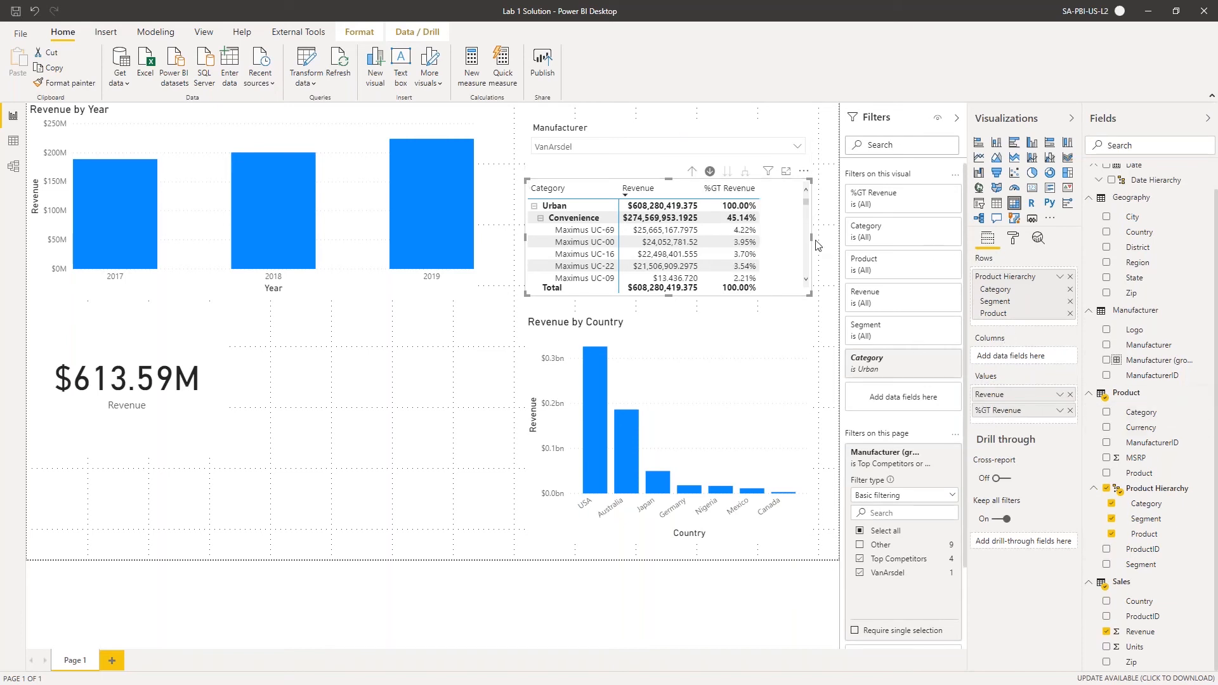
{"action": "scroll", "coordinate": [750, 261], "scroll_direction": "down", "scroll_amount": 5}
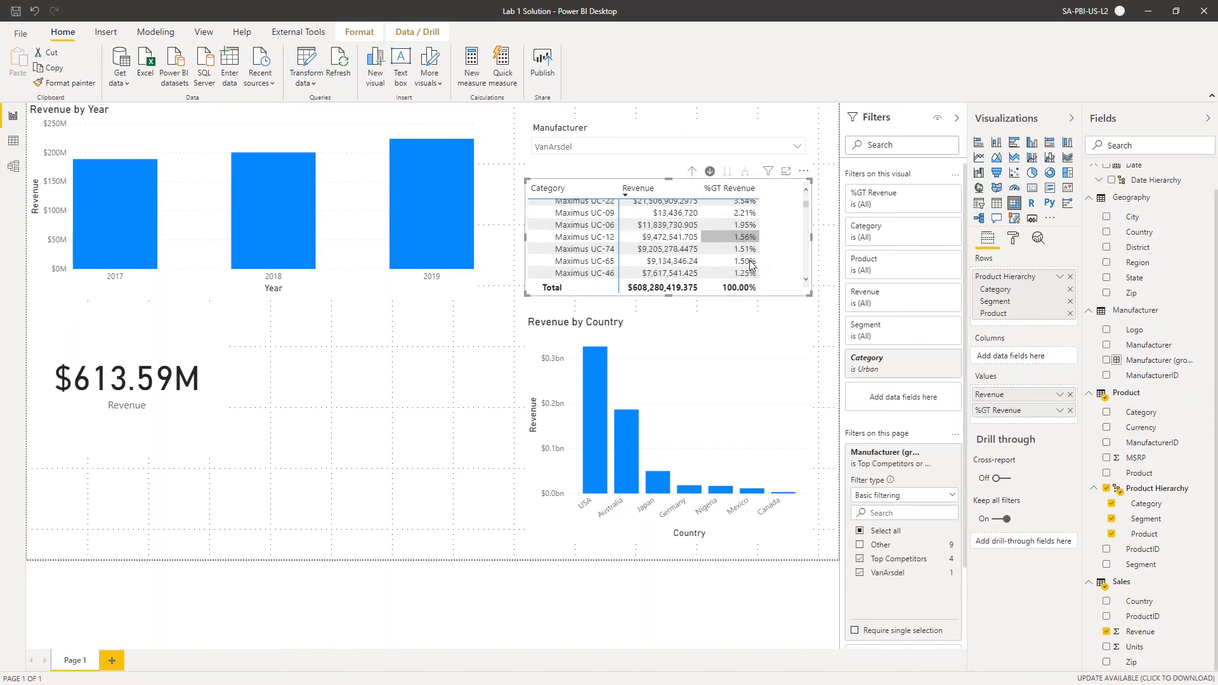
{"action": "scroll", "coordinate": [749, 262], "scroll_direction": "up", "scroll_amount": 5}
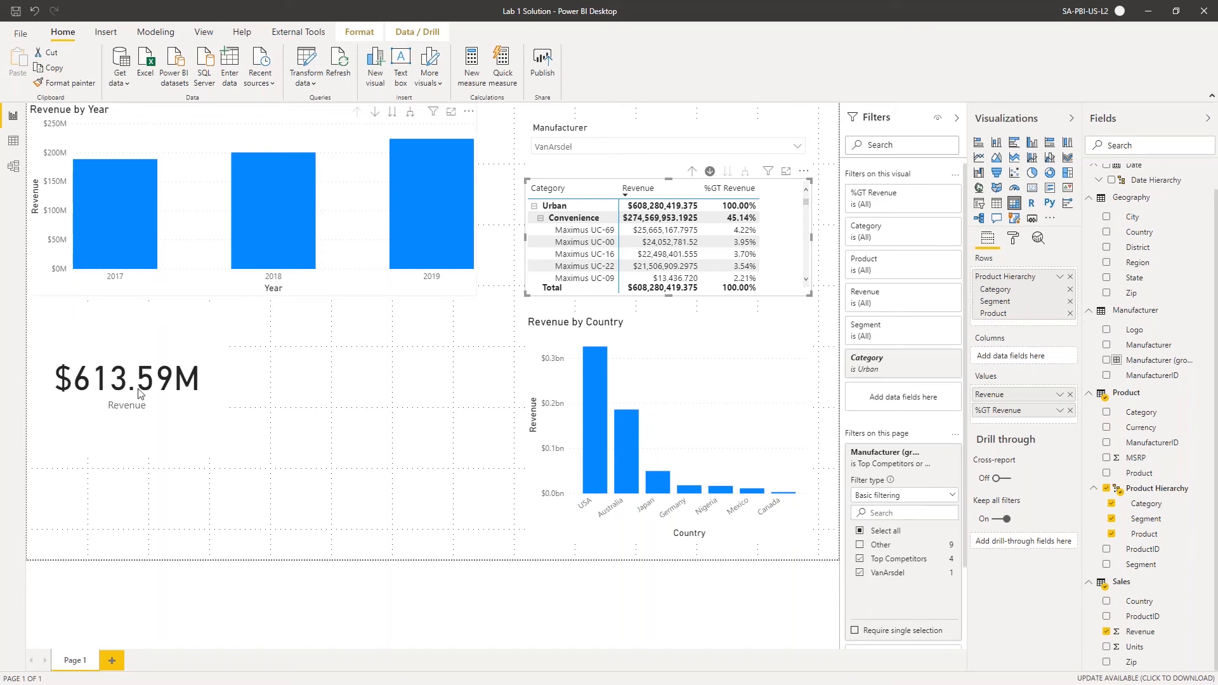
Filter the matrix by highlighting Australia, add 2019 to the selection and take the year off again
{"action": "left_click", "coordinate": [627, 470]}
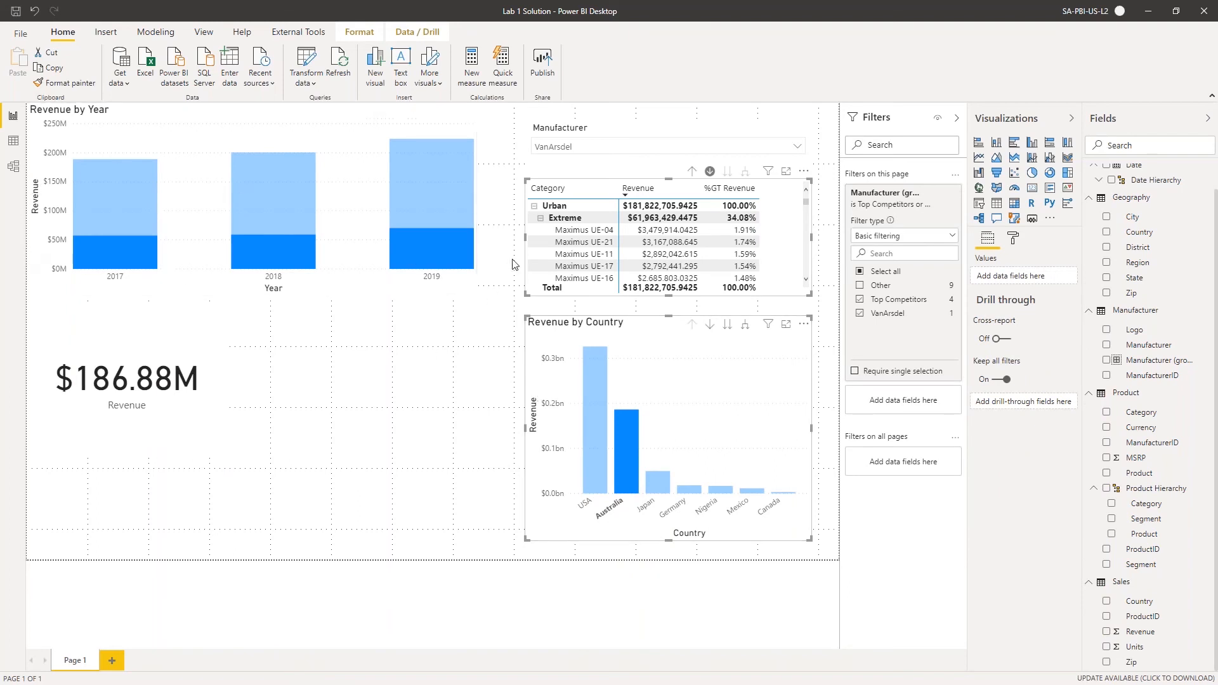
{"action": "left_click", "coordinate": [436, 248]}
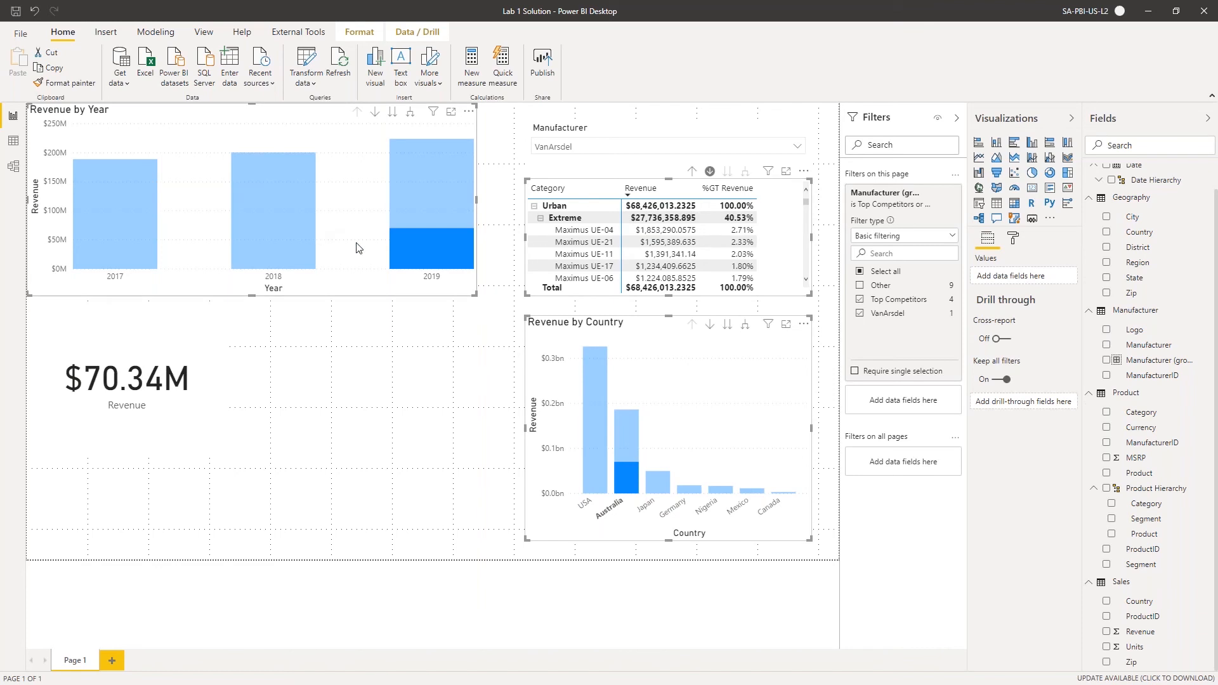
{"action": "left_click", "coordinate": [413, 252]}
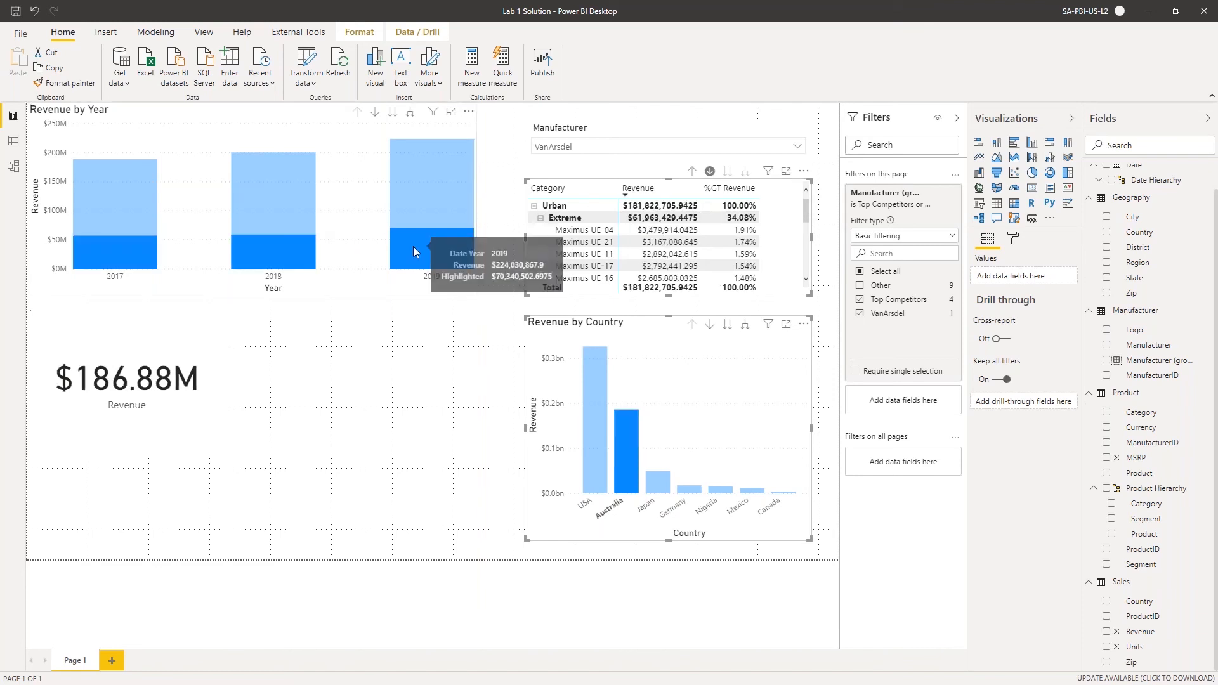
Add 2018 to the Australia highlight, take it off again and add 2017 to compare the matrix products
{"action": "left_click", "coordinate": [264, 248]}
{"action": "mouse_move", "coordinate": [262, 249]}
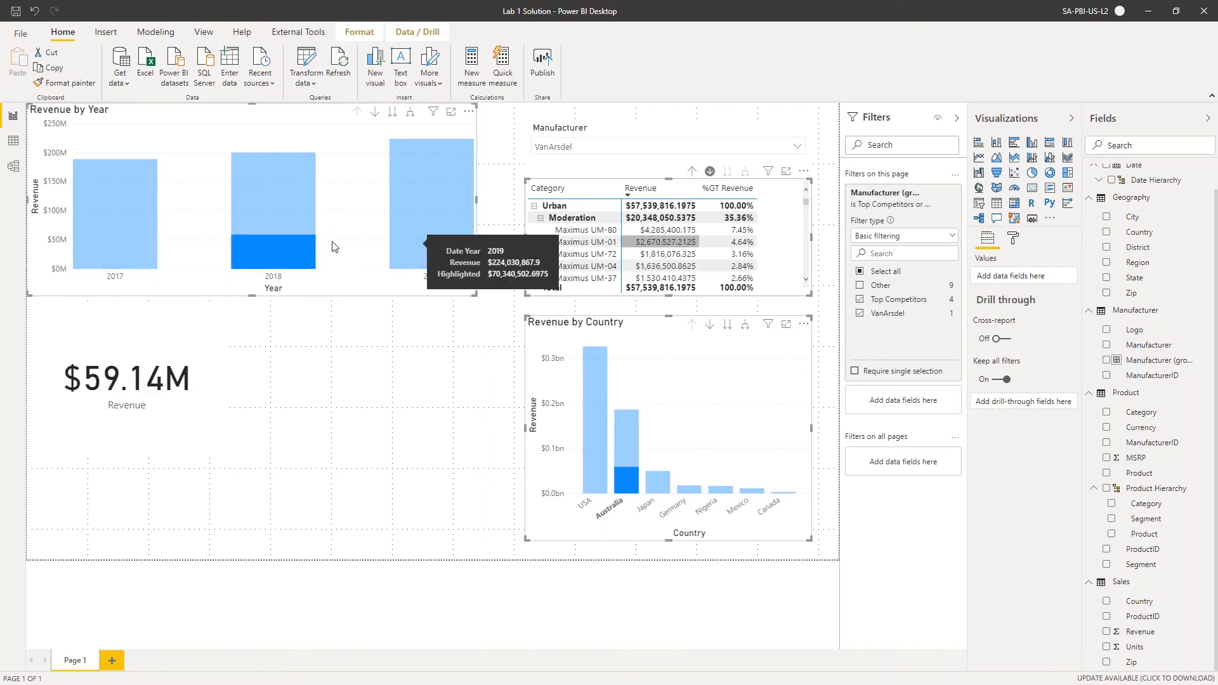
{"action": "left_click", "coordinate": [256, 245]}
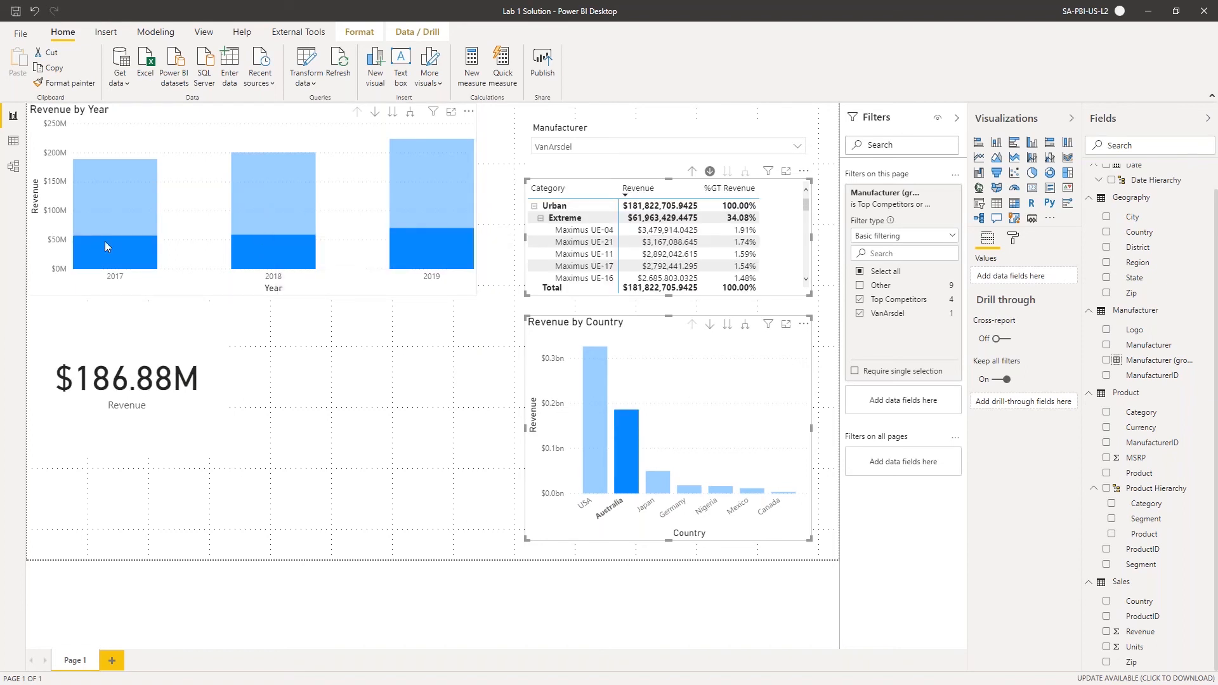
{"action": "left_click", "coordinate": [136, 246]}
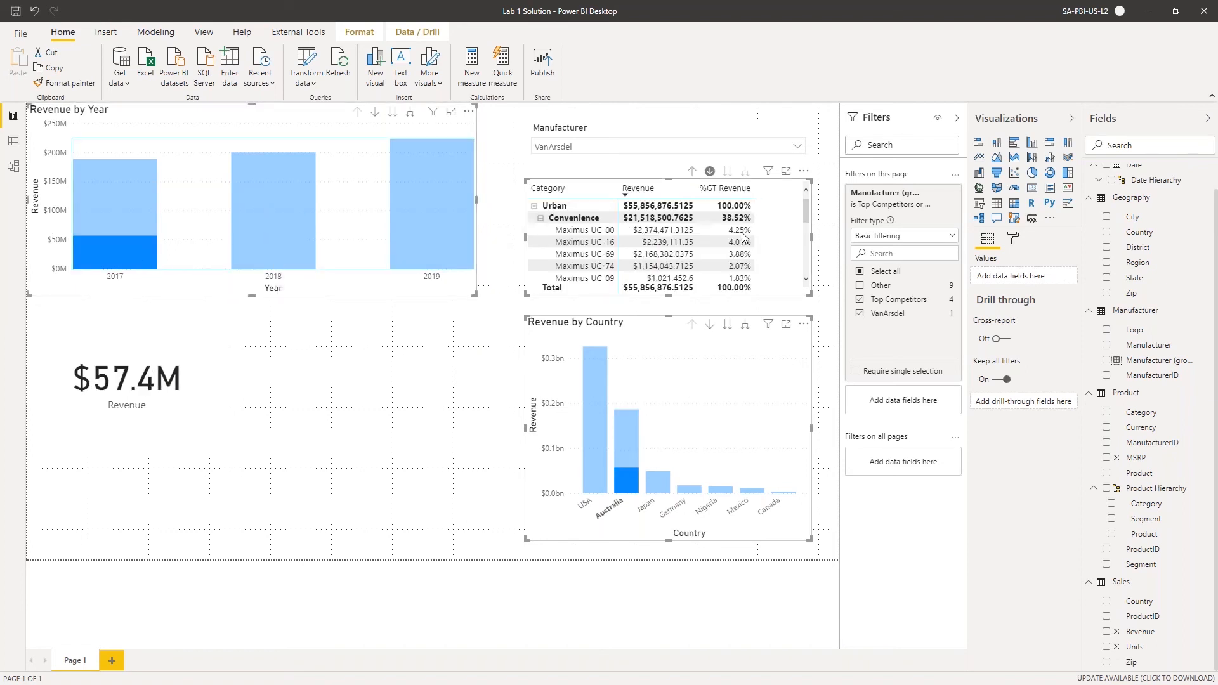
Sort the product matrix by %GT Revenue
{"action": "left_click", "coordinate": [734, 221]}
{"action": "left_click", "coordinate": [804, 172]}
{"action": "mouse_move", "coordinate": [825, 279]}
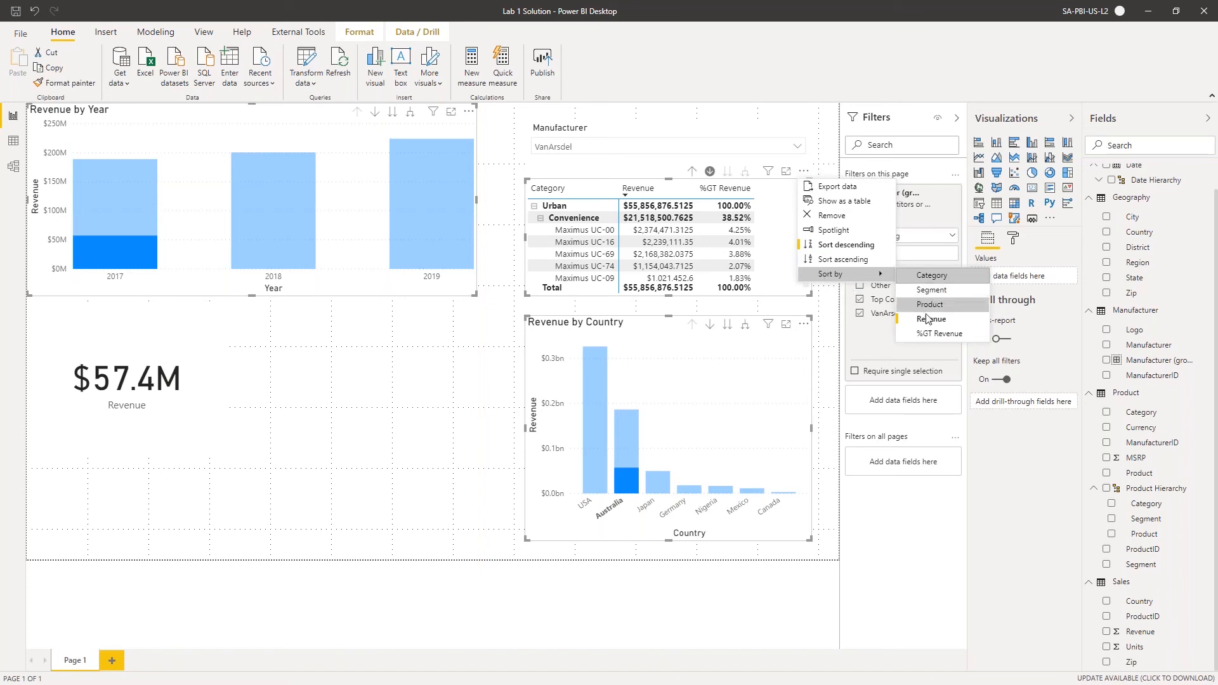
{"action": "left_click", "coordinate": [925, 334]}
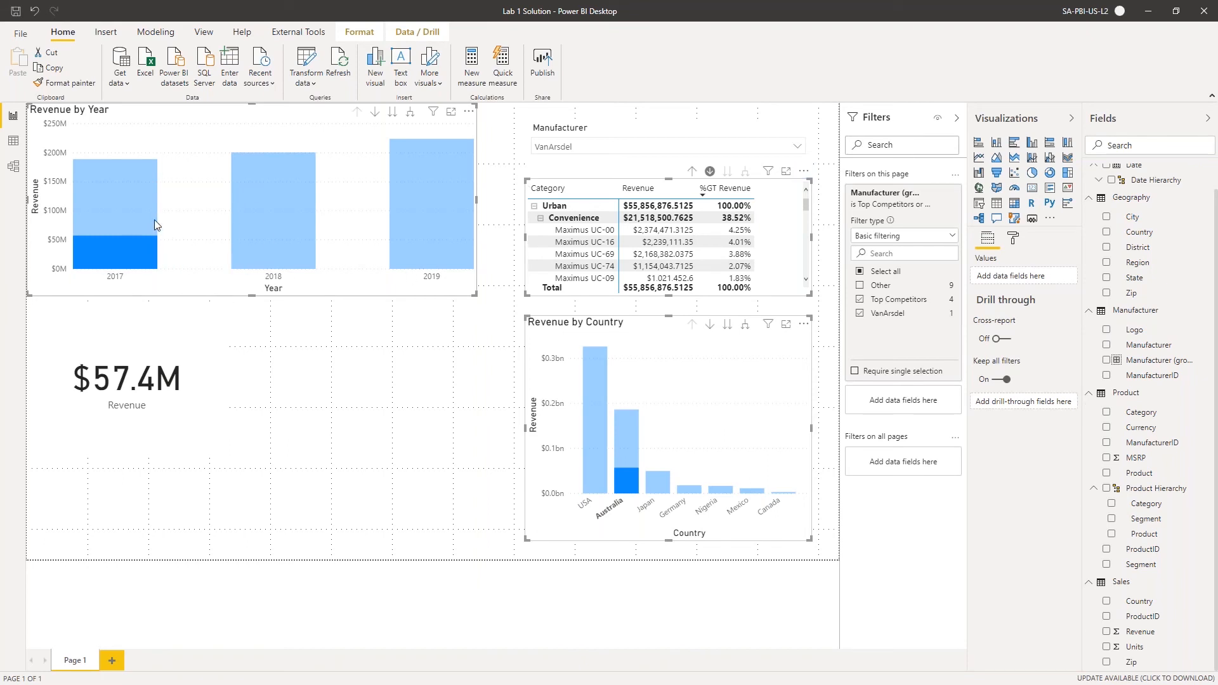
Take 2017 off the Australia highlight and combine it with 2019 instead
{"action": "left_click", "coordinate": [108, 252]}
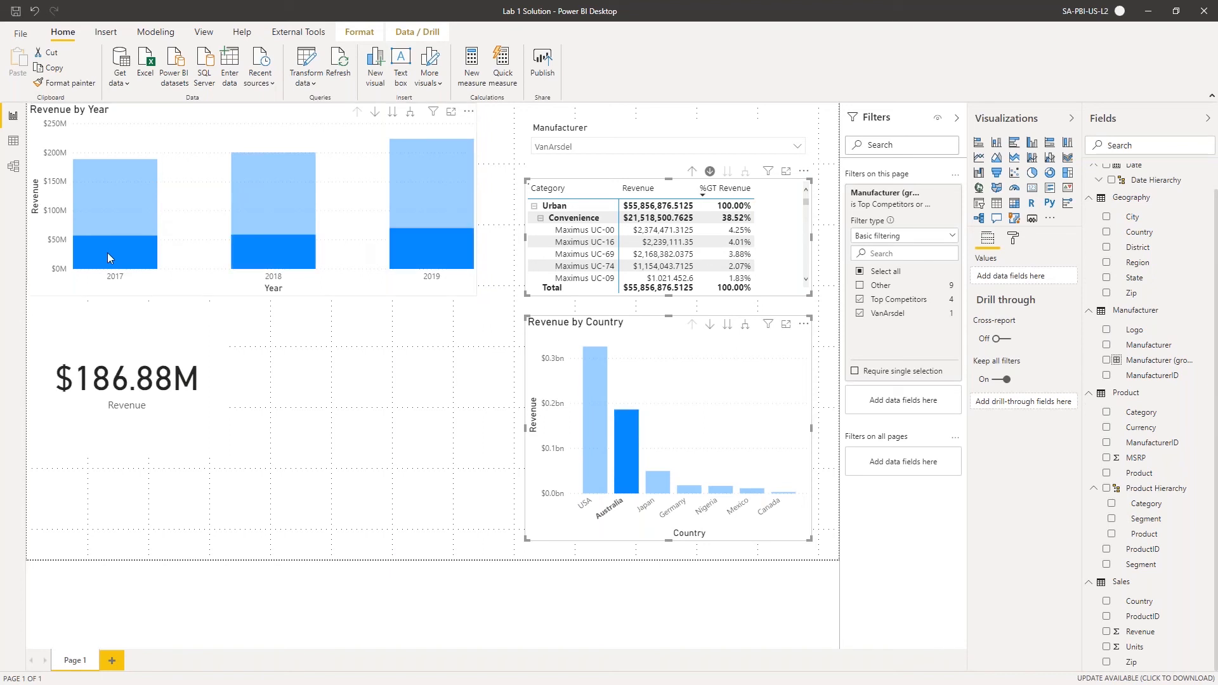
{"action": "left_click", "coordinate": [457, 244]}
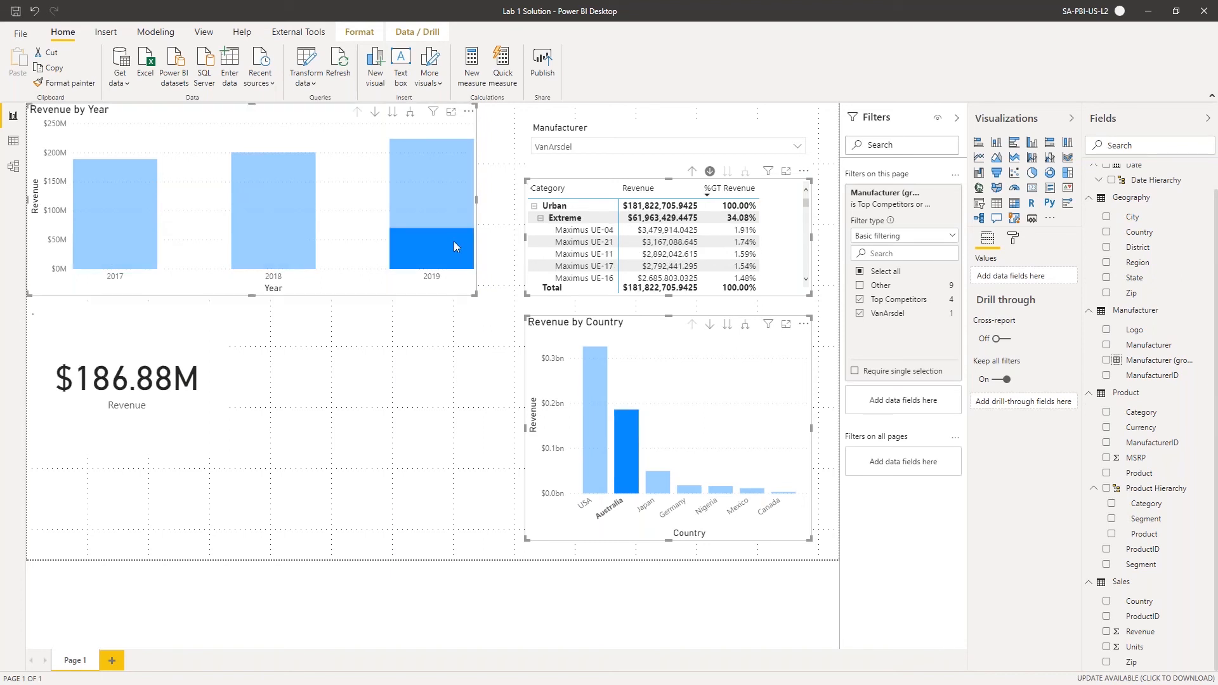
{"action": "left_click", "coordinate": [455, 242]}
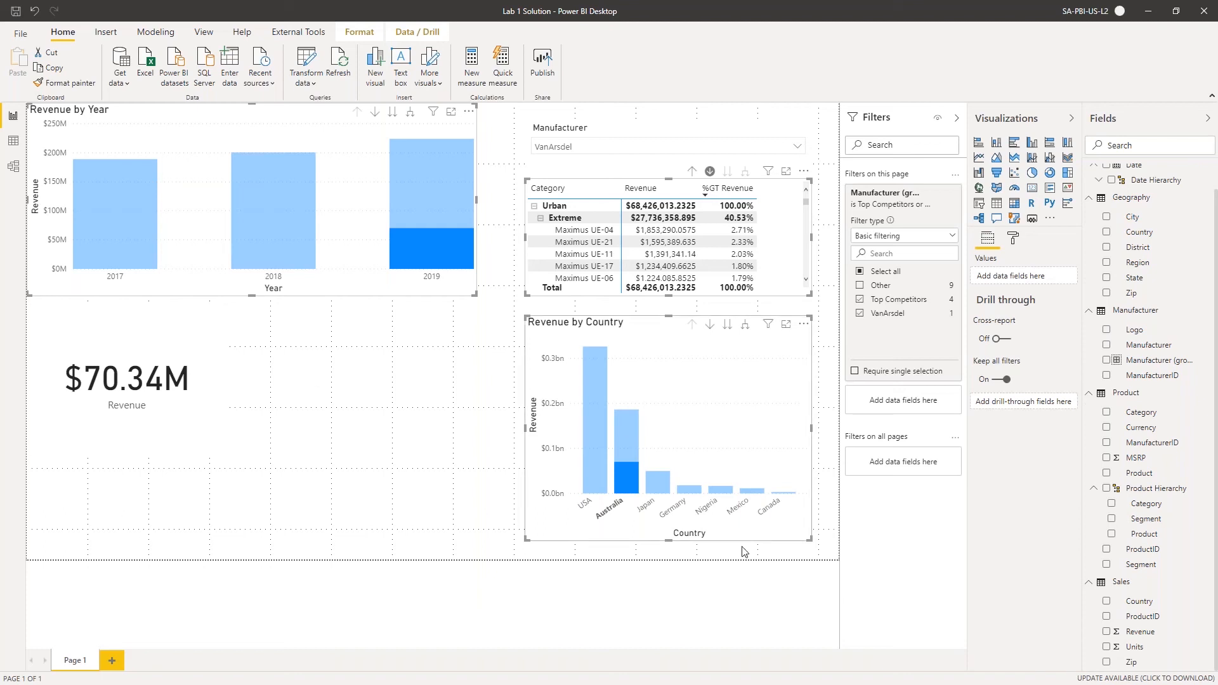
Create a new measure named PY Sales in the Sales table and begin its formula with CALCULATE(SUM(
{"action": "left_click", "coordinate": [1126, 583]}
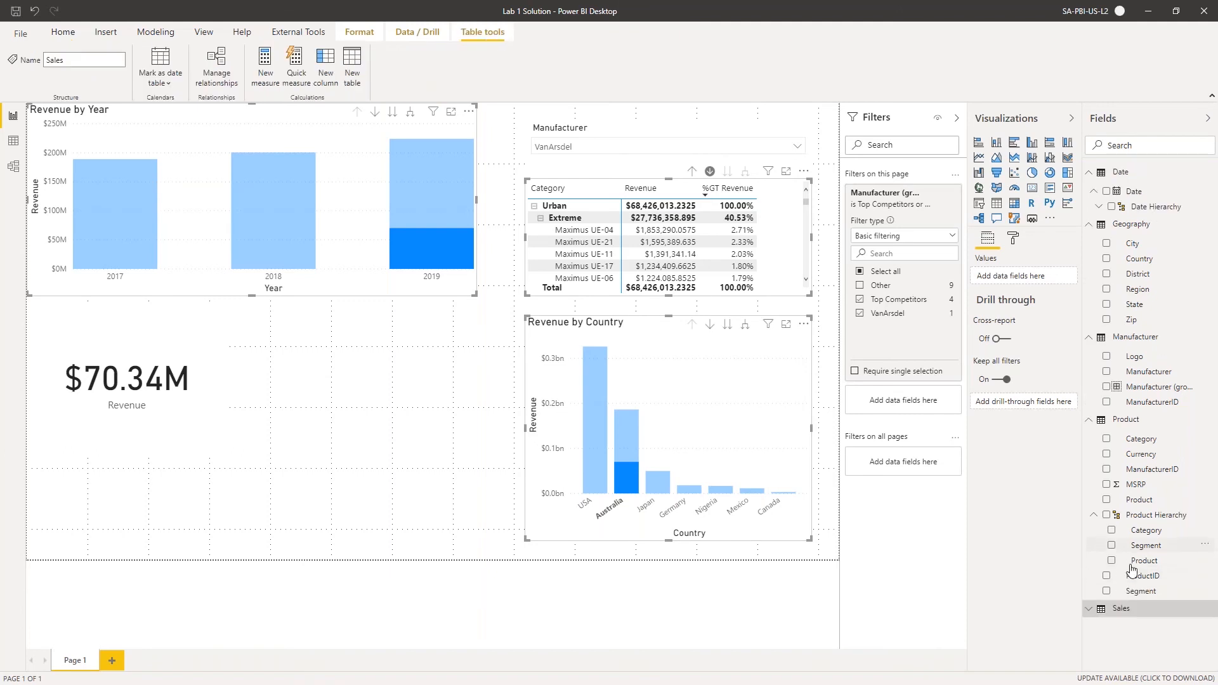
{"action": "left_click", "coordinate": [1104, 609]}
{"action": "scroll", "coordinate": [1117, 609], "scroll_direction": "down", "scroll_amount": 1}
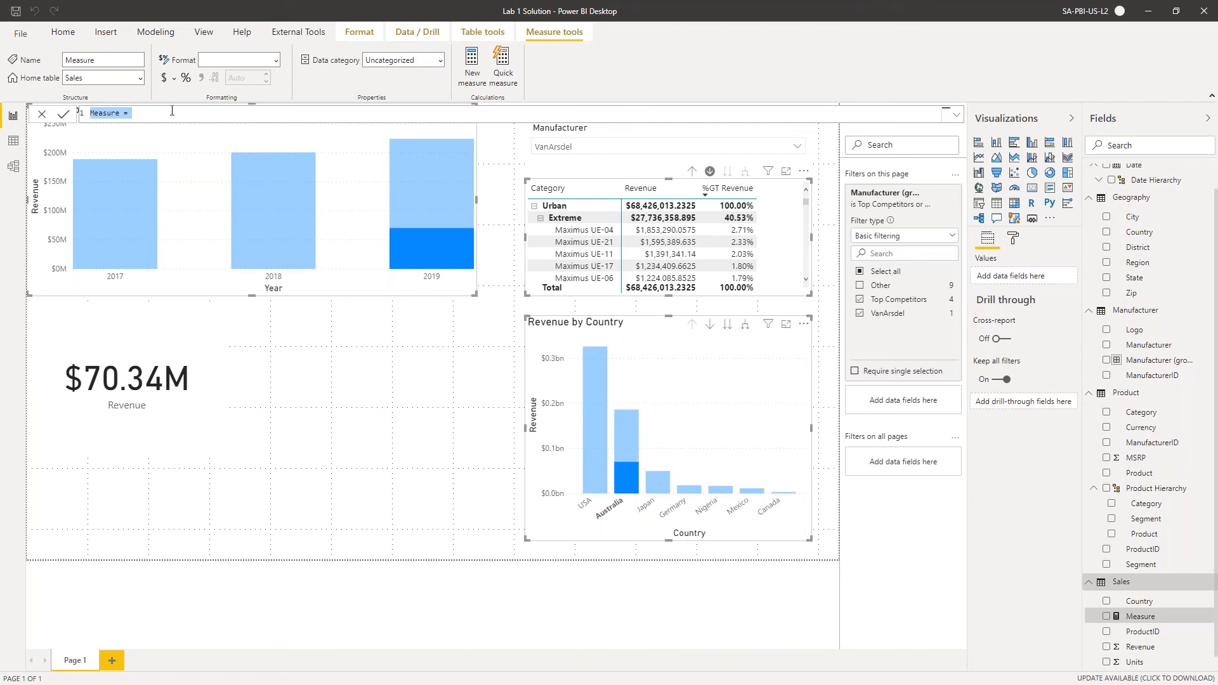
{"action": "type", "text": "PY Sales = CAL"}
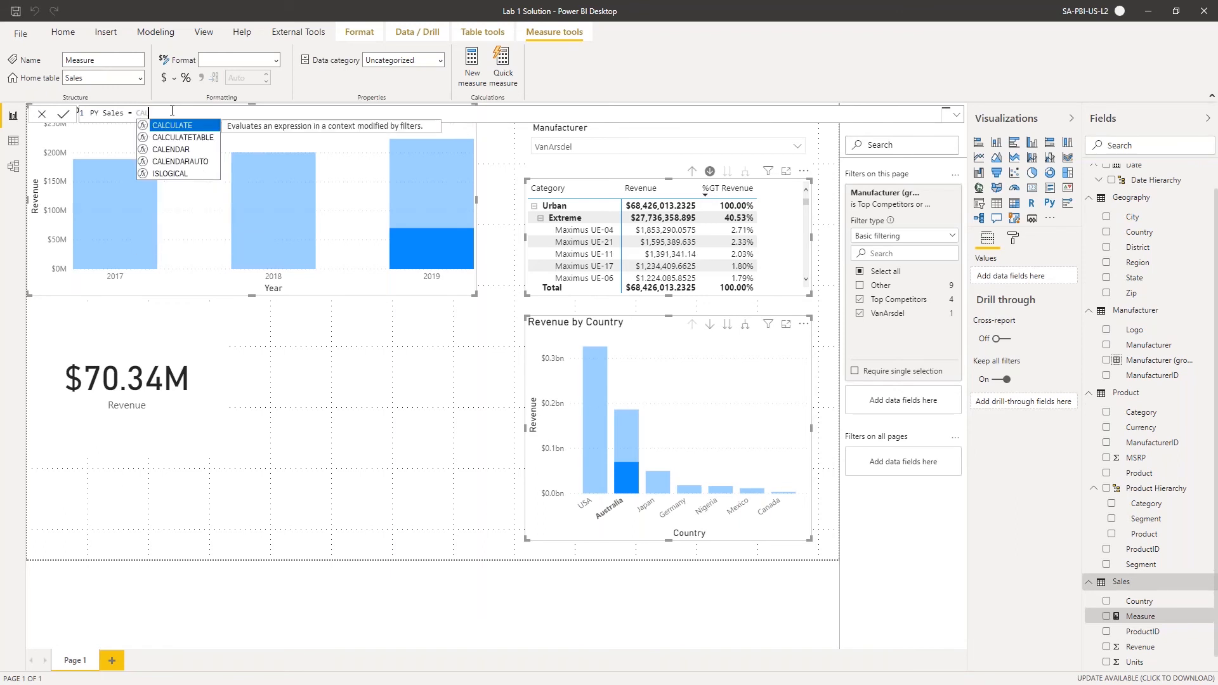
{"action": "type", "text": "CUT"}
{"action": "key", "text": "BackSpace"}
{"action": "key", "text": "BackSpace"}
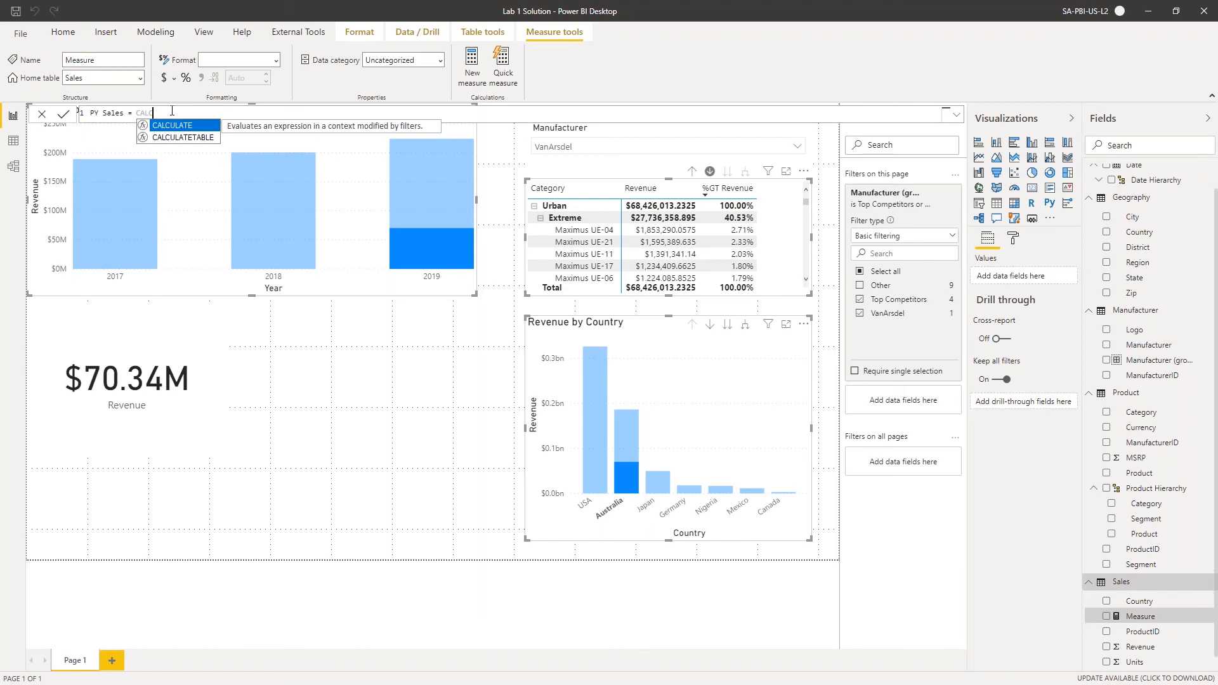
{"action": "key", "text": "Tab"}
{"action": "type", "text": "("}
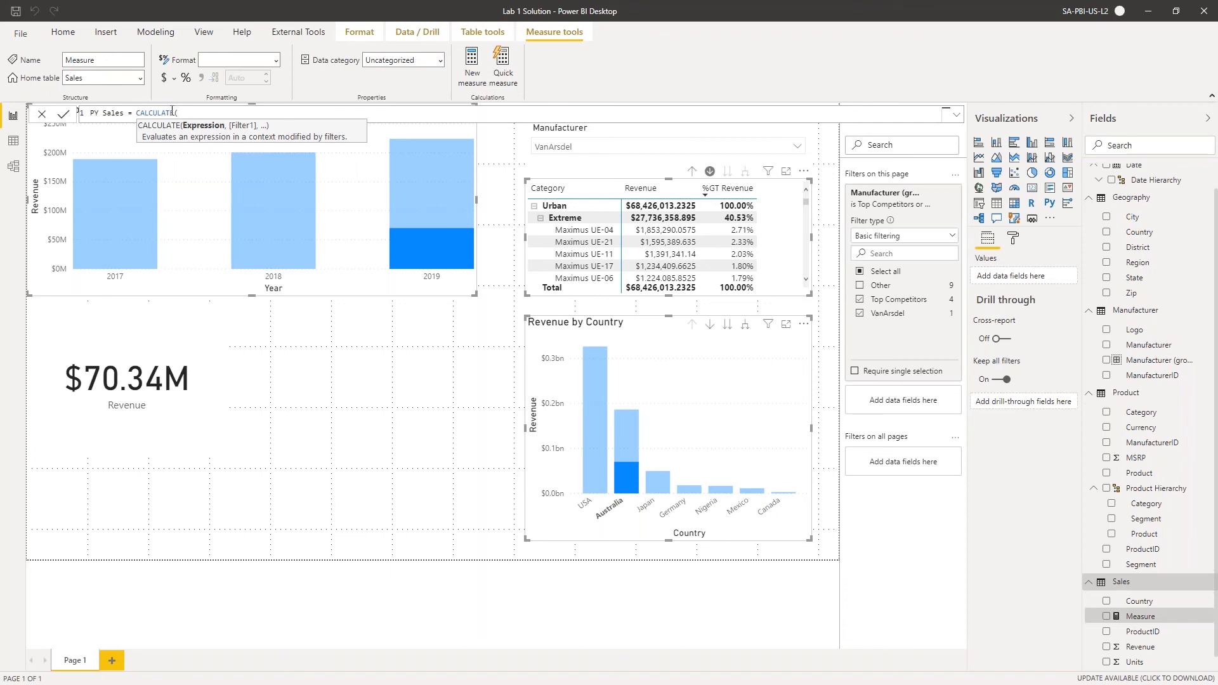
{"action": "type", "text": "SUM("}
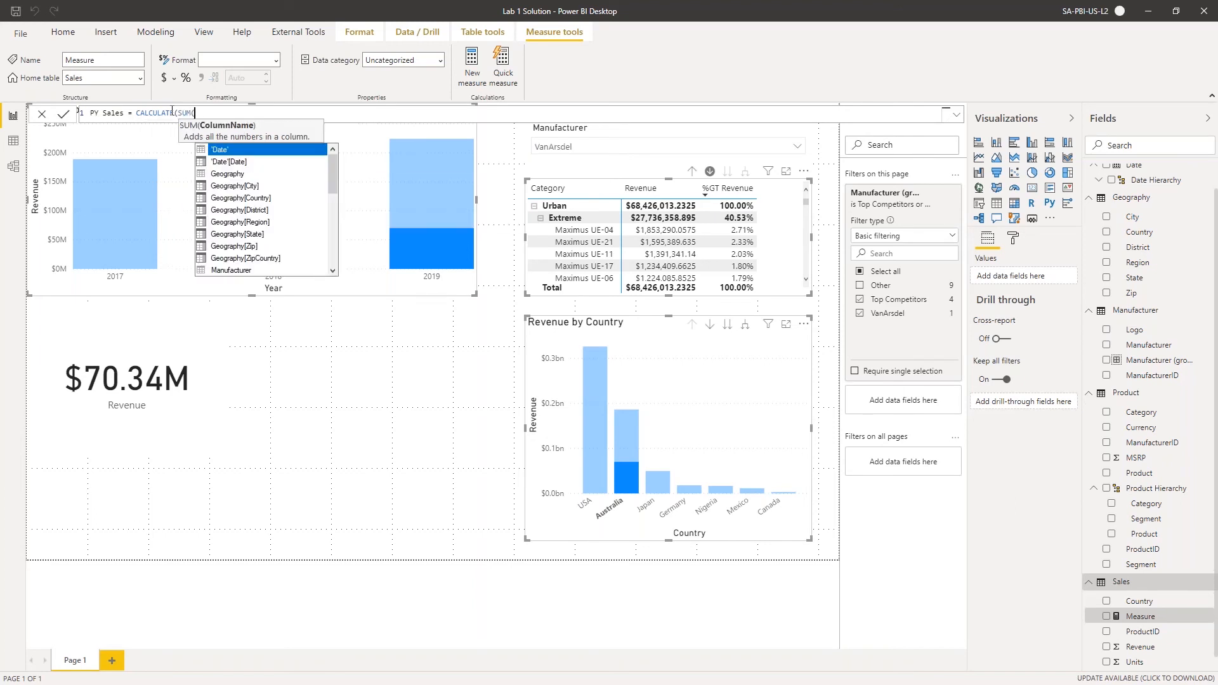
Complete SUM(Sales[Revenue]) as the expression argument of CALCULATE in the PY Sales measure formula
{"action": "type", "text": "Sales"}
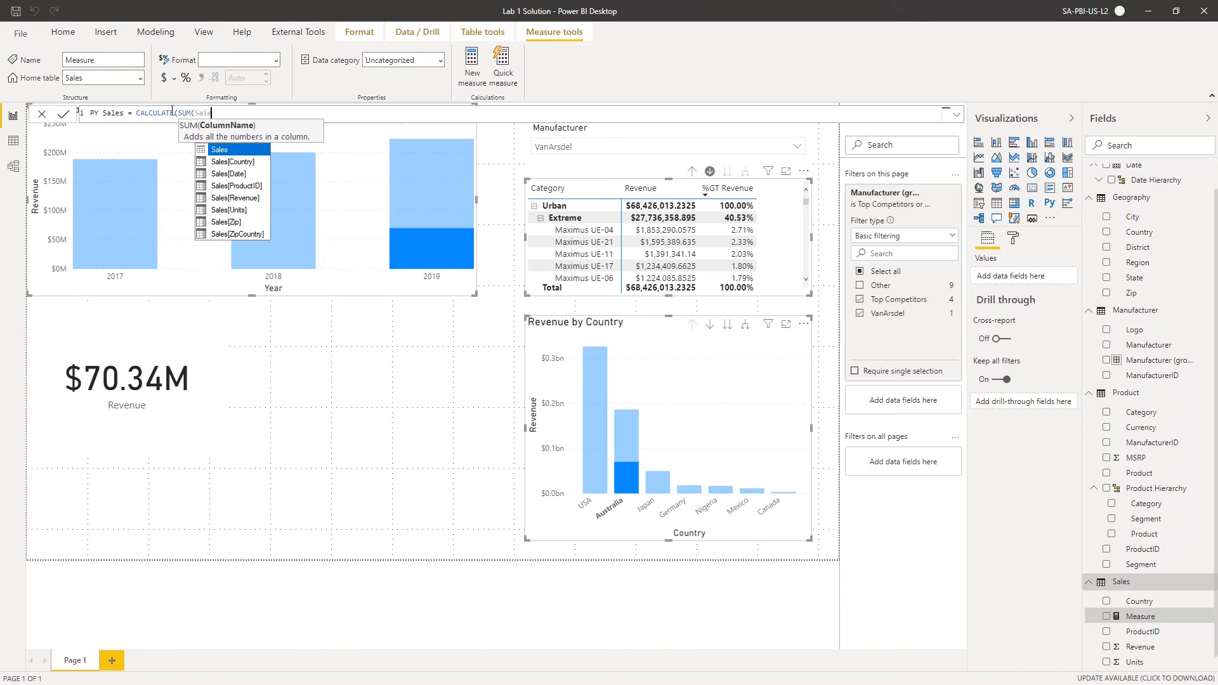
{"action": "key", "text": "Down"}
{"action": "key", "text": "Down"}
{"action": "key", "text": "Down"}
{"action": "key", "text": "Tab"}
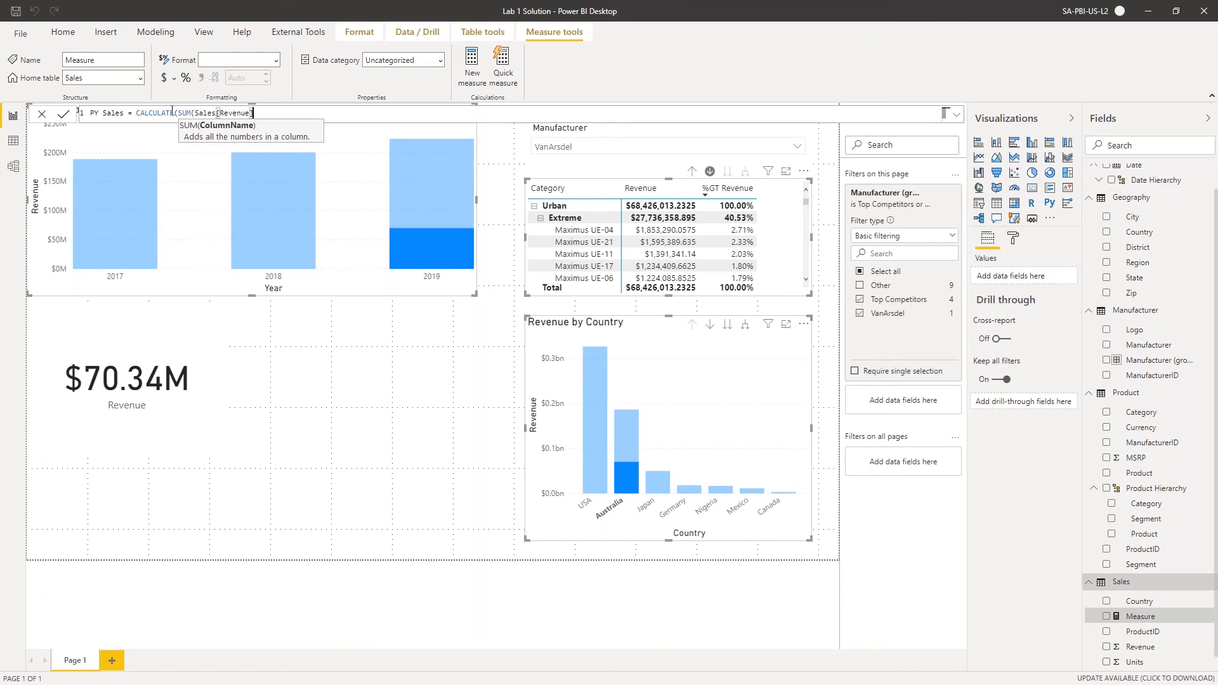
{"action": "type", "text": ")"}
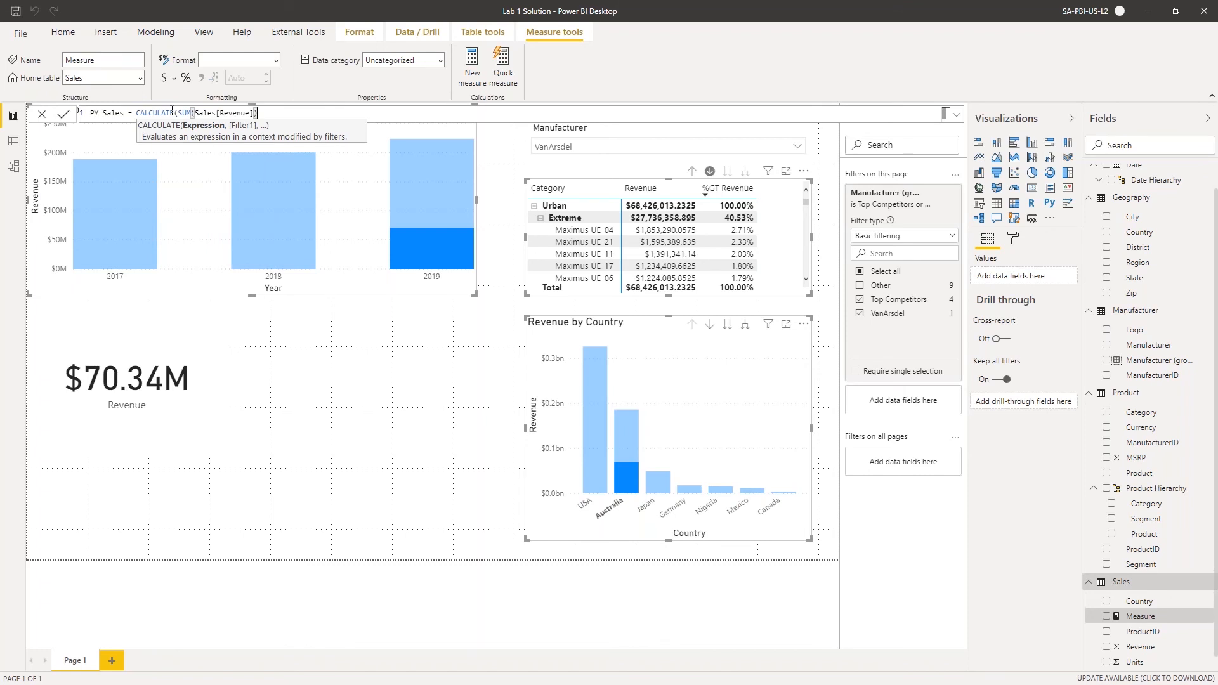
{"action": "type", "text": ","}
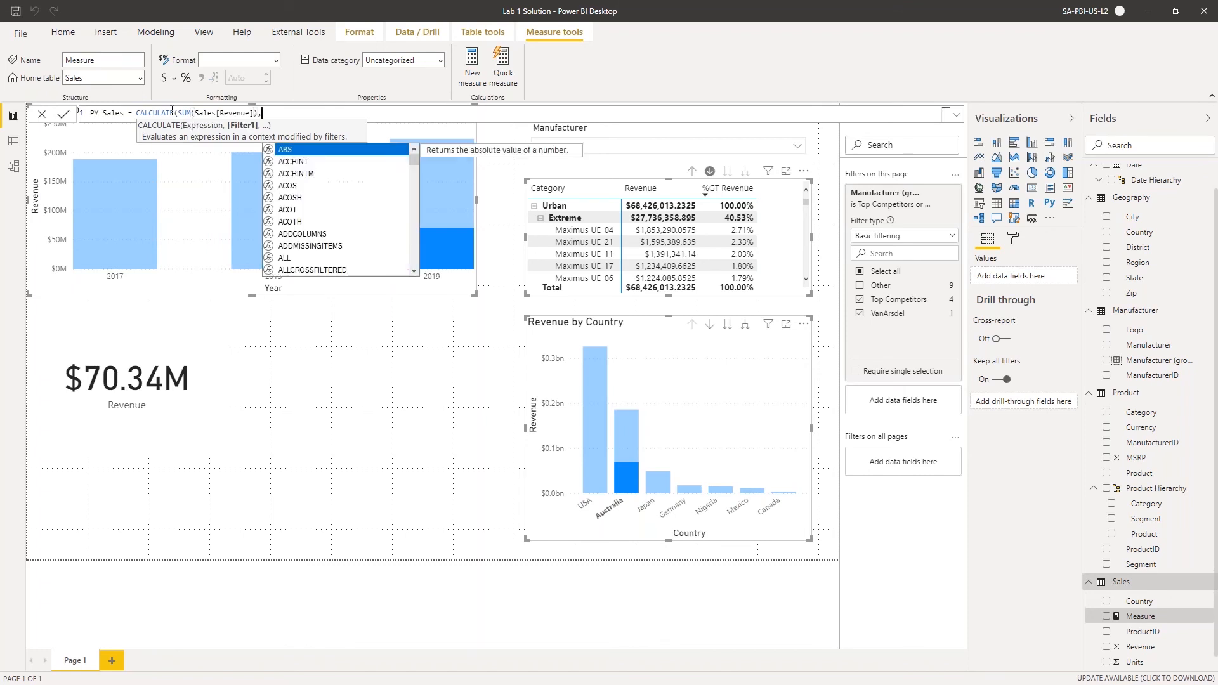
Add SAMEPERIODLASTYEAR('Date'[Date]) as the CALCULATE filter, close the formula and commit the PY Sales measure
{"action": "type", "text": "SL"}
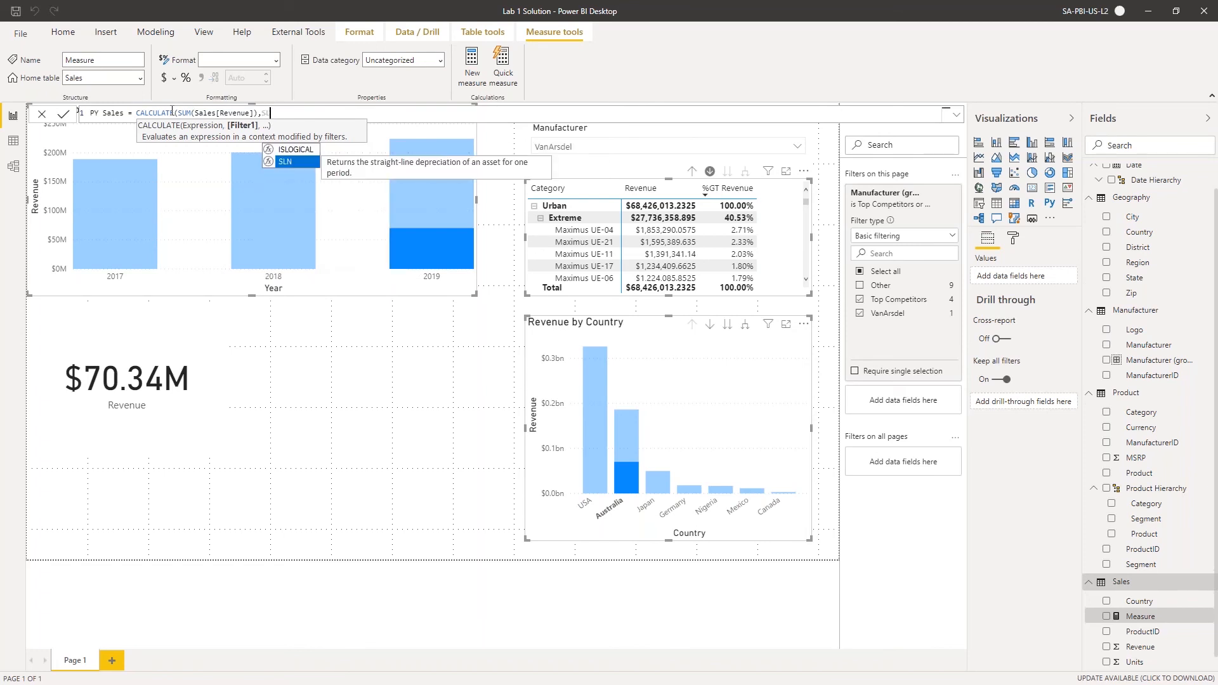
{"action": "key", "text": "BackSpace"}
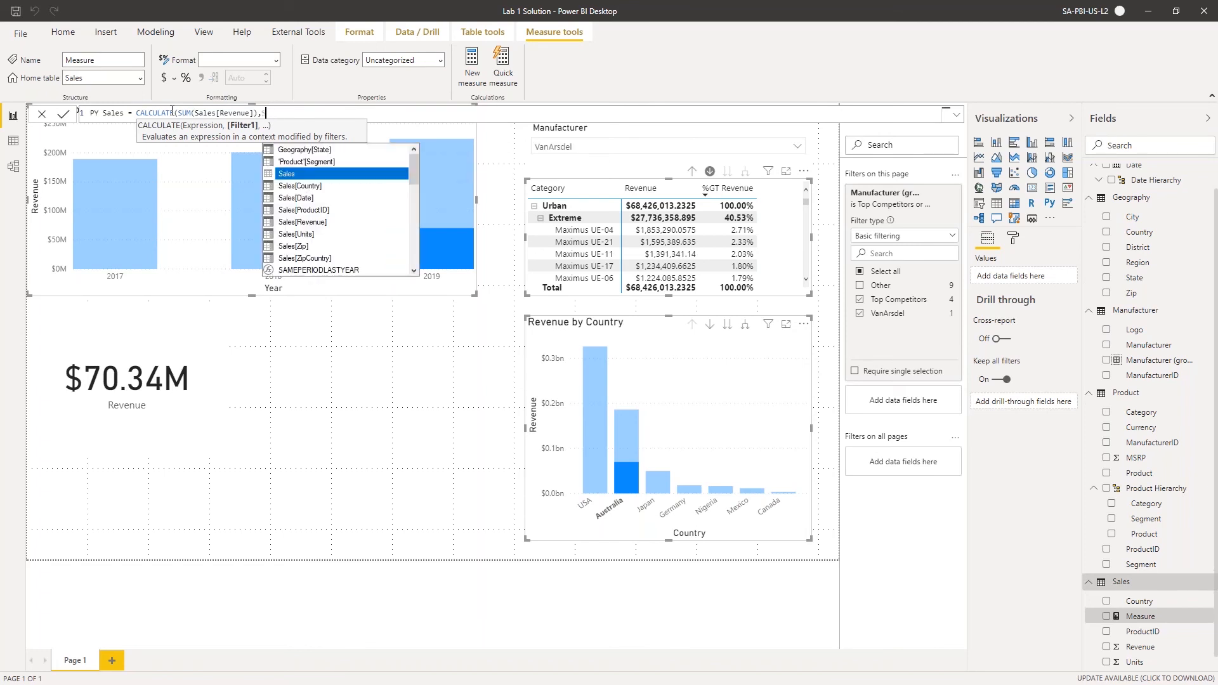
{"action": "type", "text": "A"}
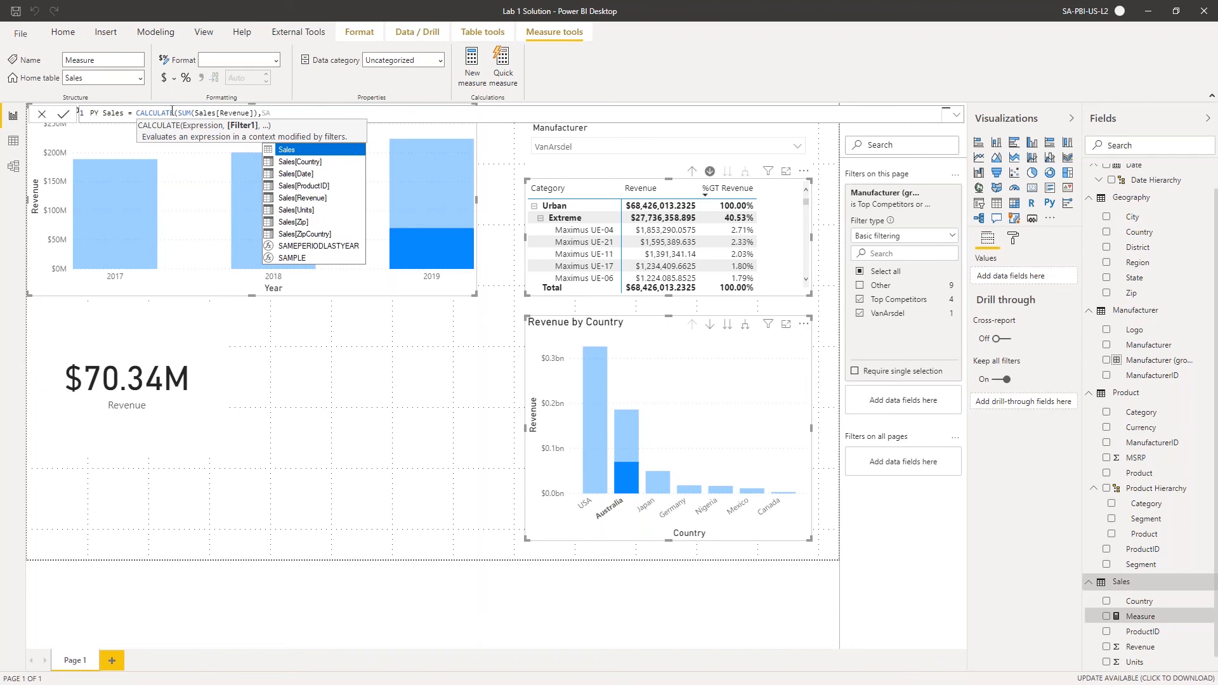
{"action": "type", "text": "MEPER"}
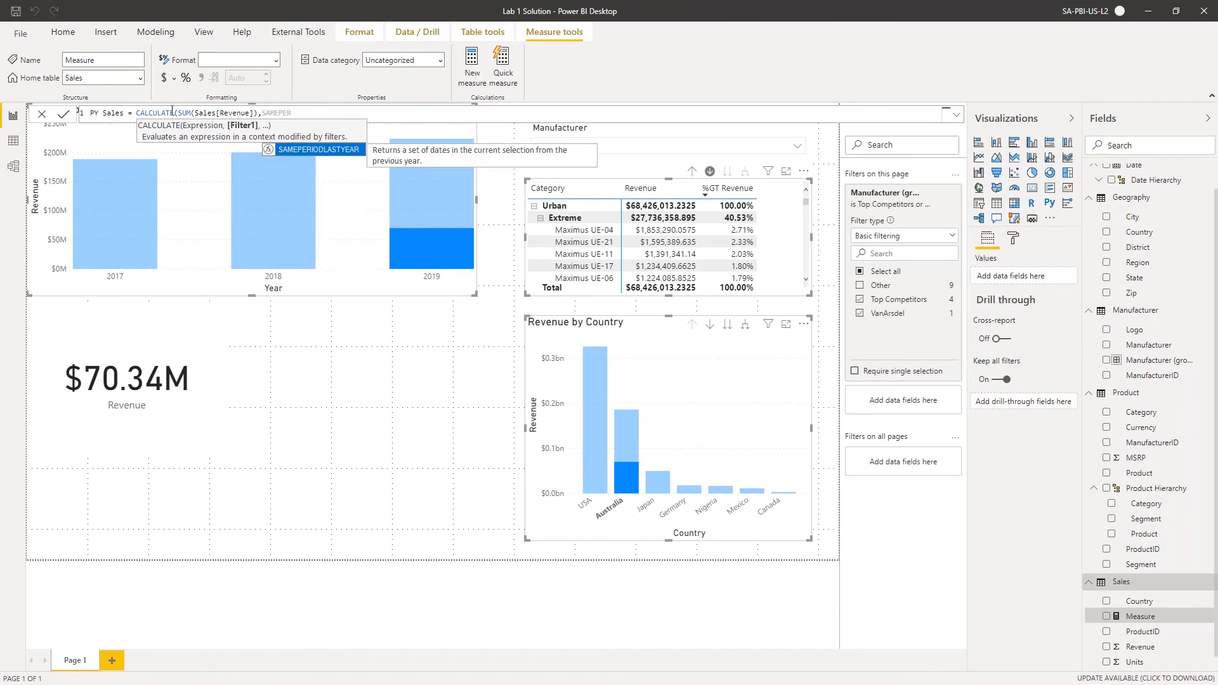
{"action": "key", "text": "Tab"}
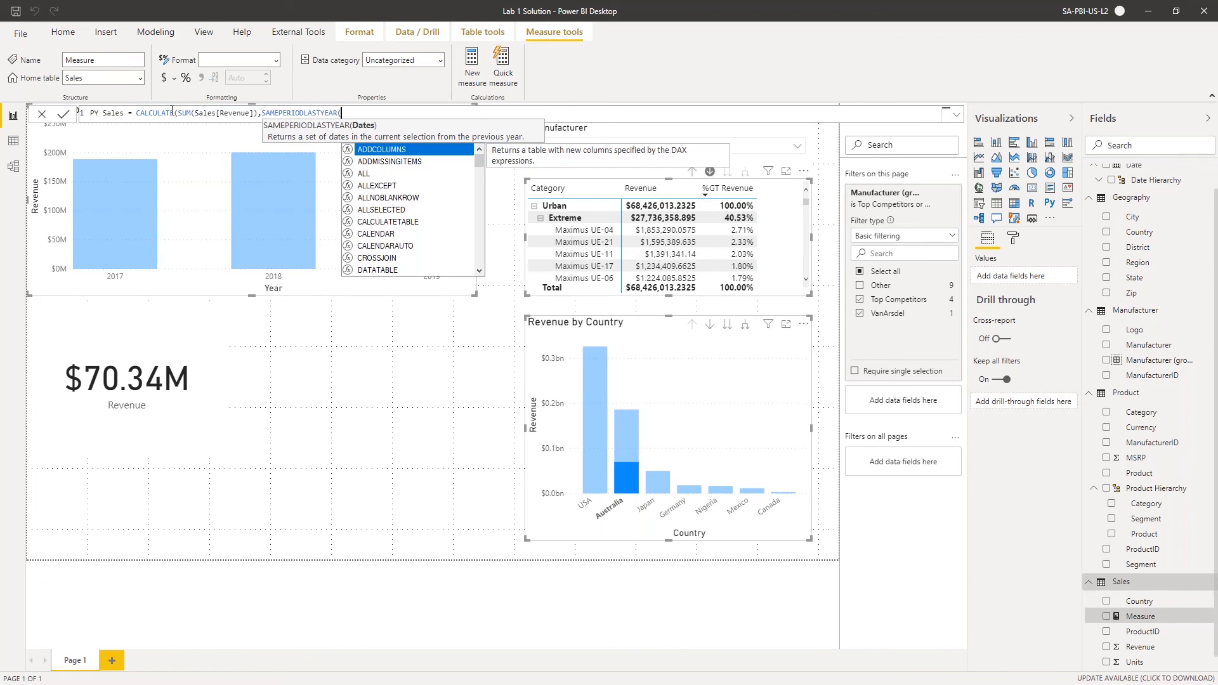
{"action": "type", "text": "DATE"}
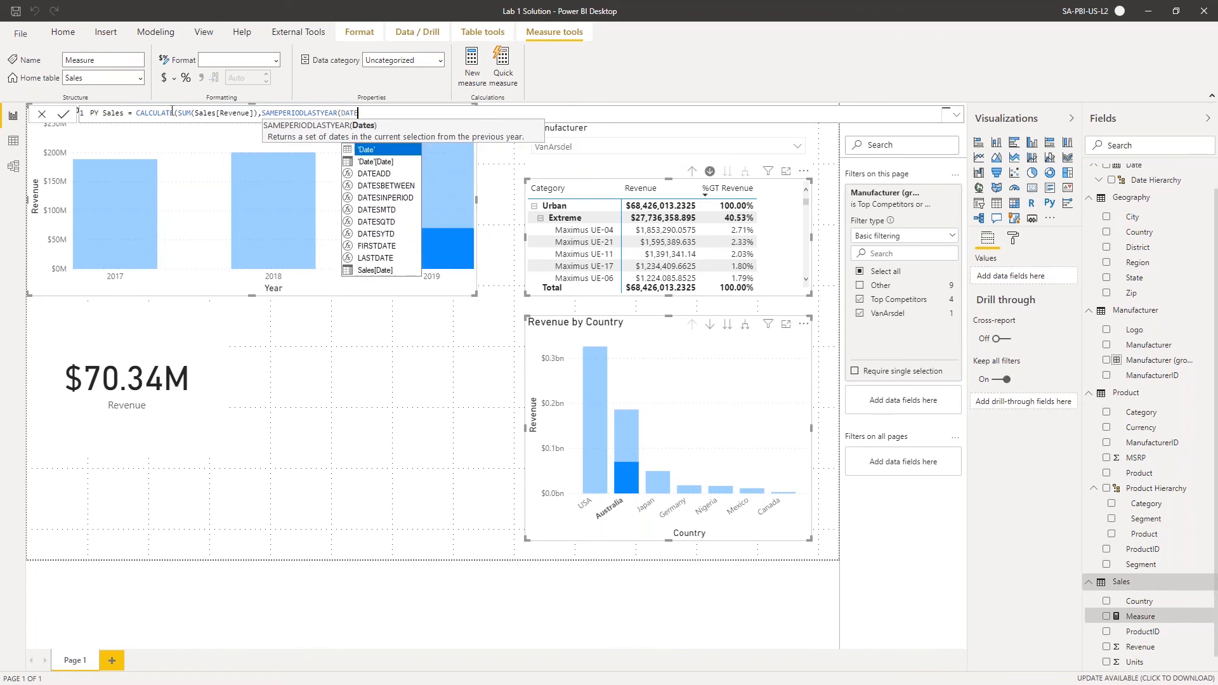
{"action": "key", "text": "Down"}
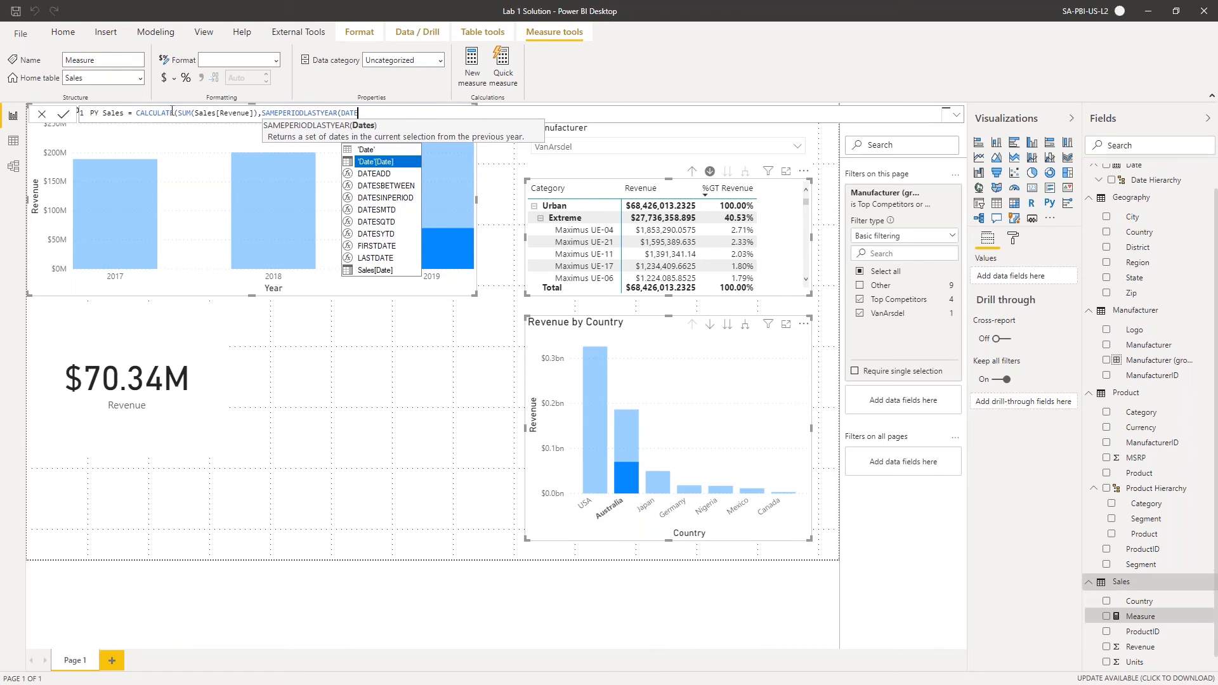
{"action": "key", "text": "Tab"}
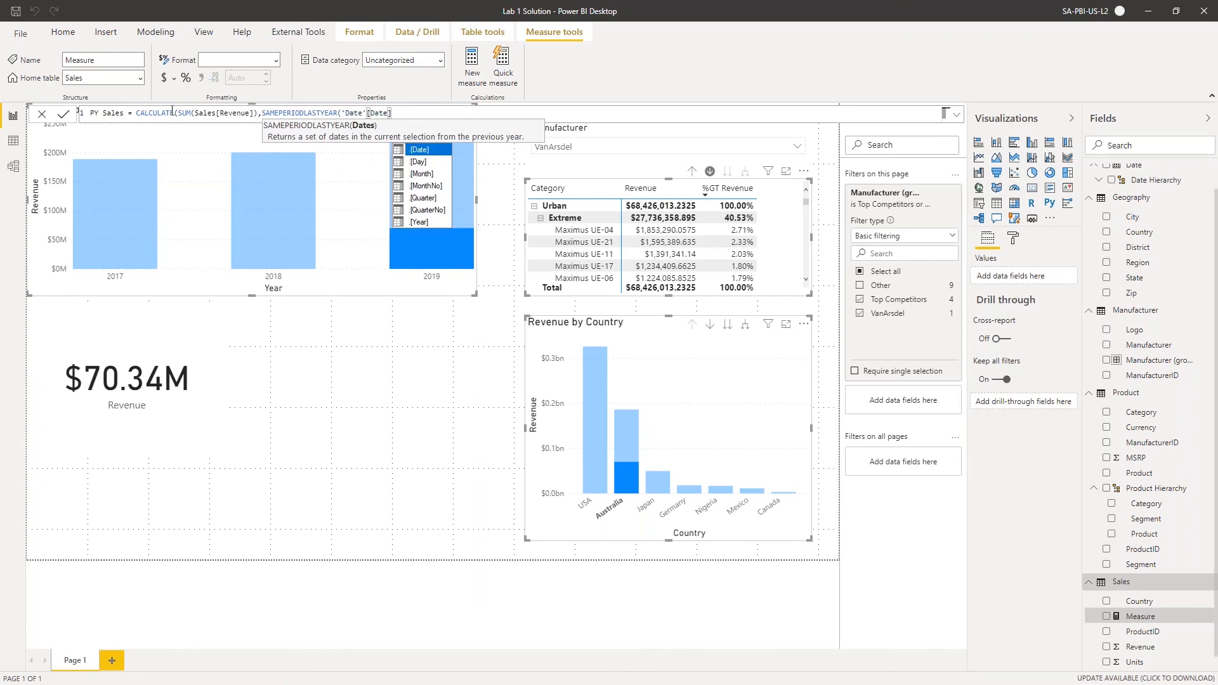
{"action": "type", "text": ")"}
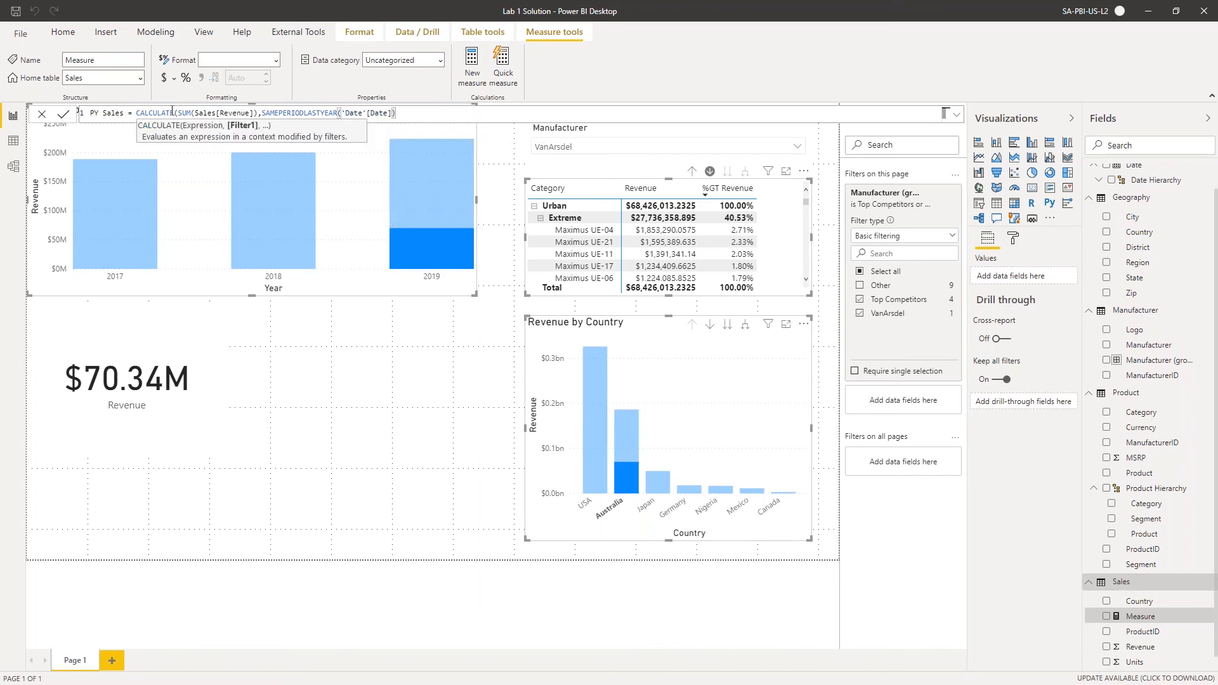
{"action": "type", "text": ")"}
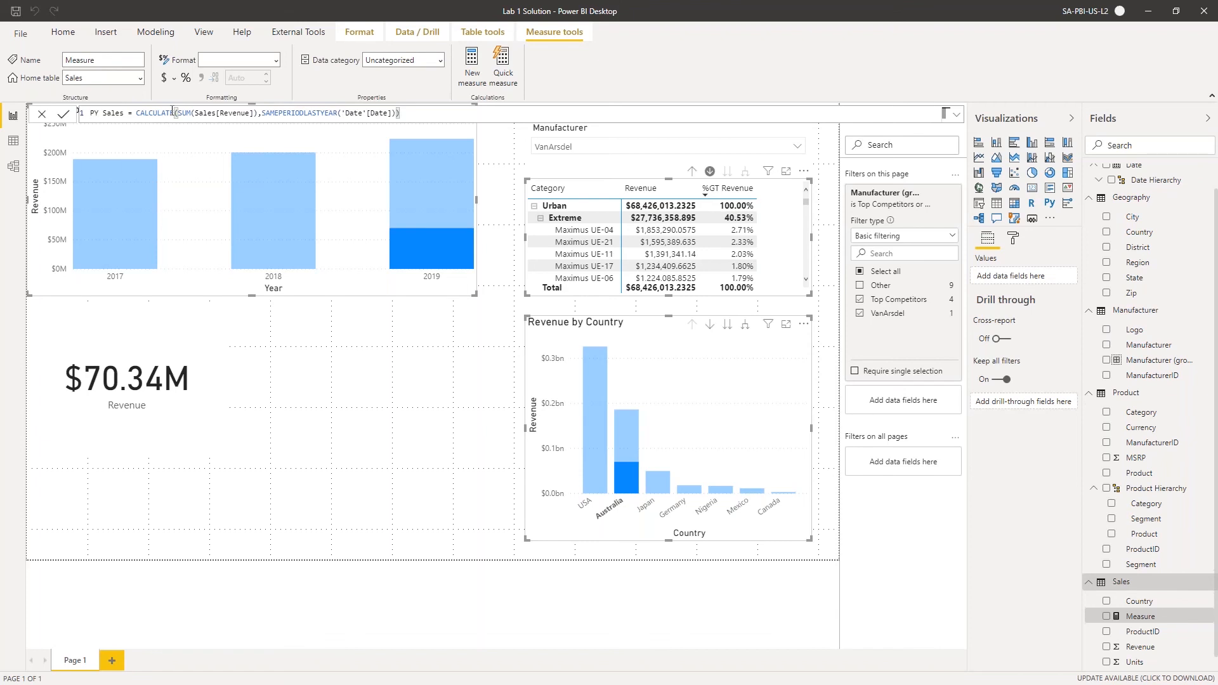
{"action": "key", "text": "Return"}
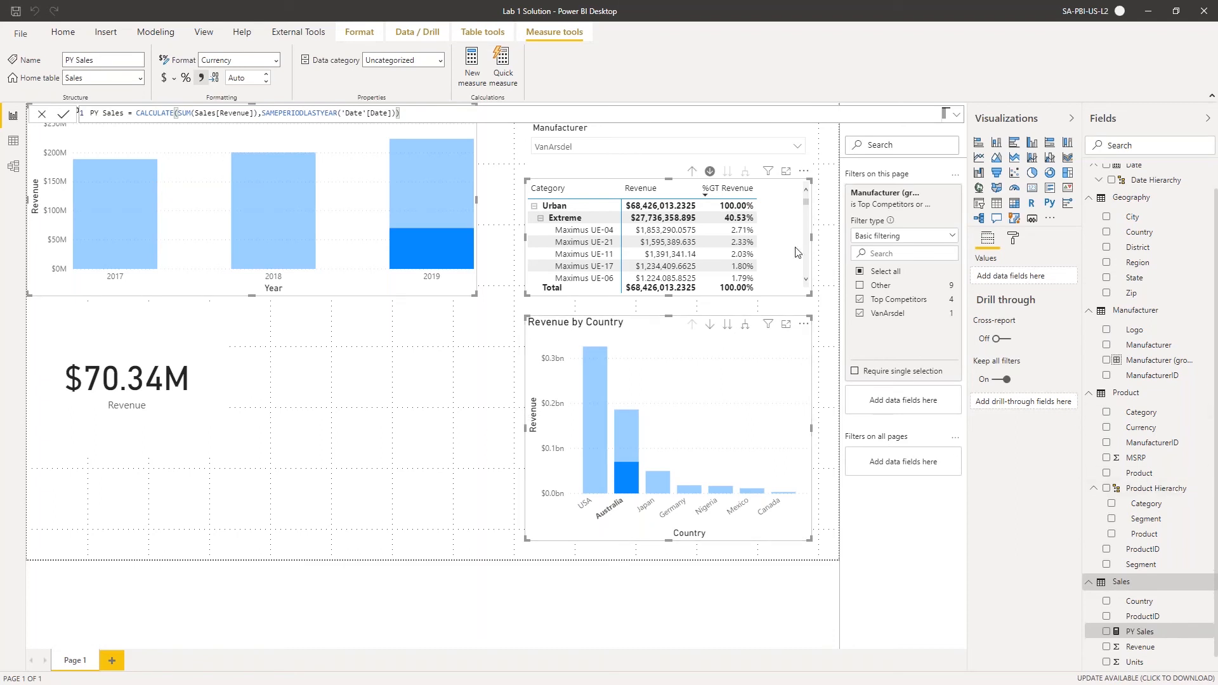
{"action": "left_click", "coordinate": [1106, 631]}
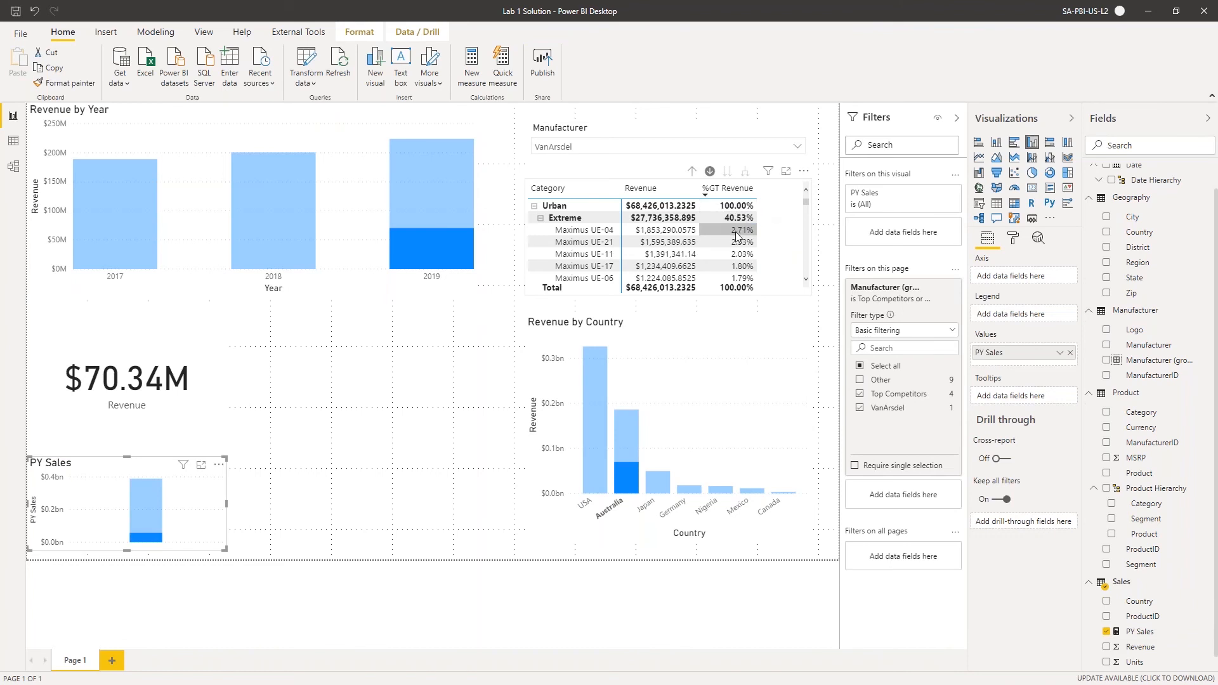
{"action": "left_click", "coordinate": [203, 522]}
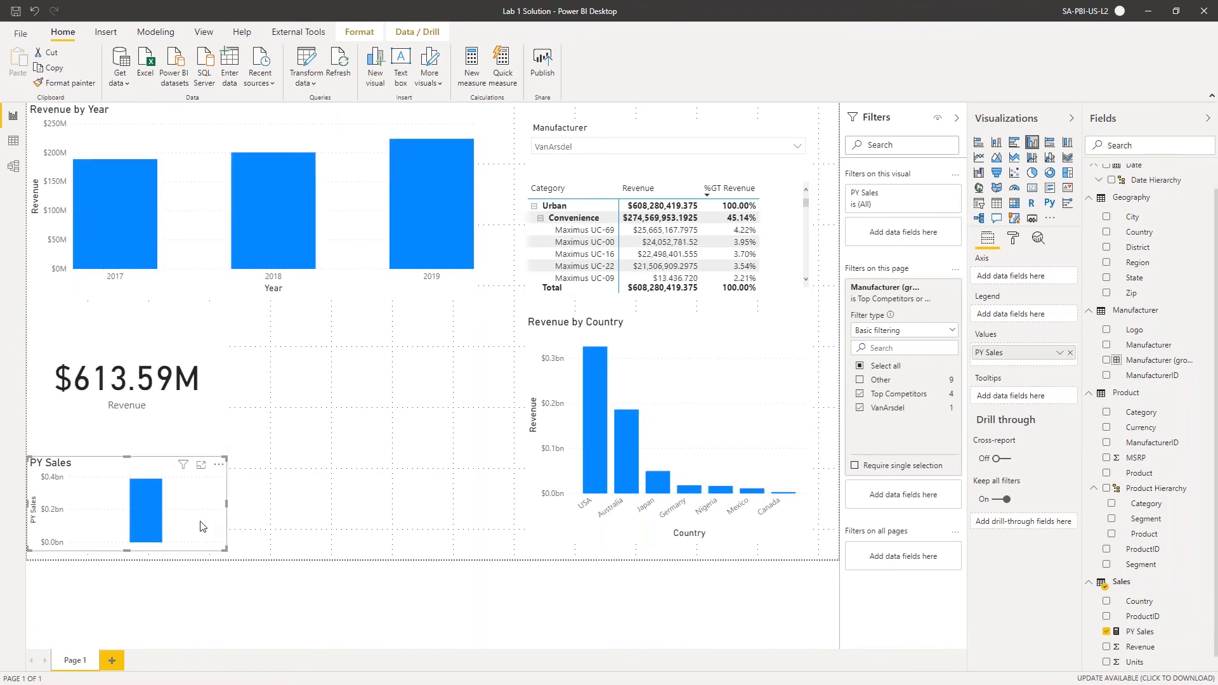
{"action": "key", "text": "Delete"}
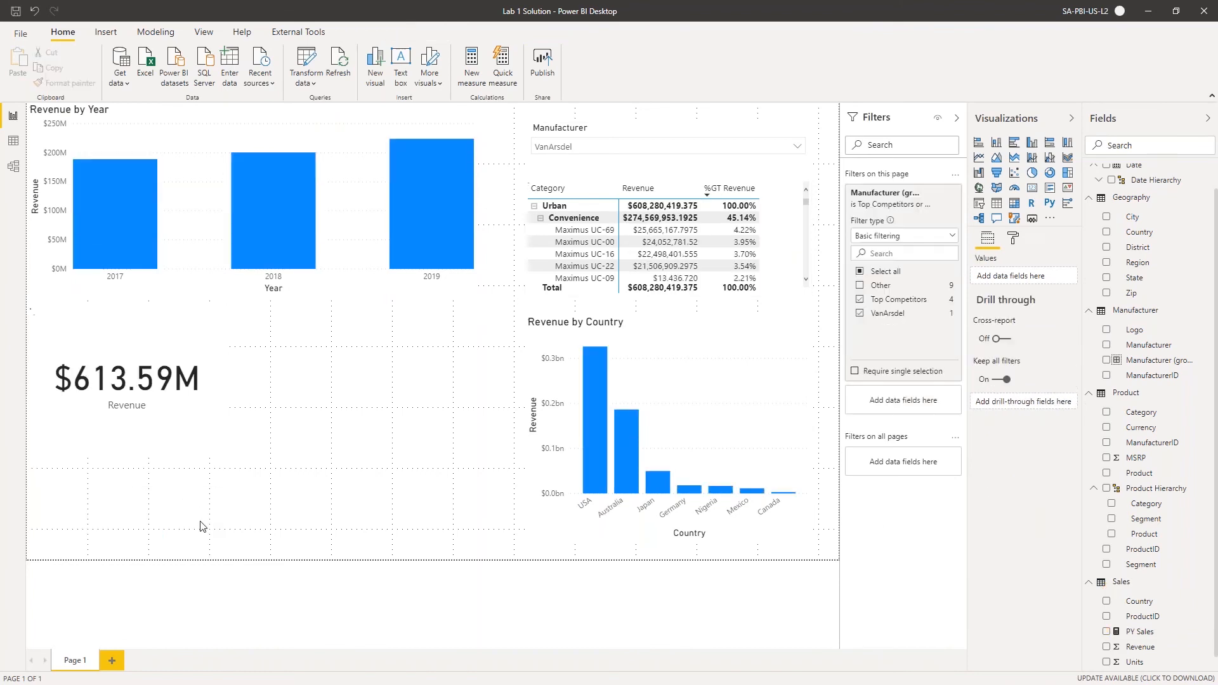
Add the PY Sales measure to the values of the product category matrix
{"action": "left_click", "coordinate": [784, 236]}
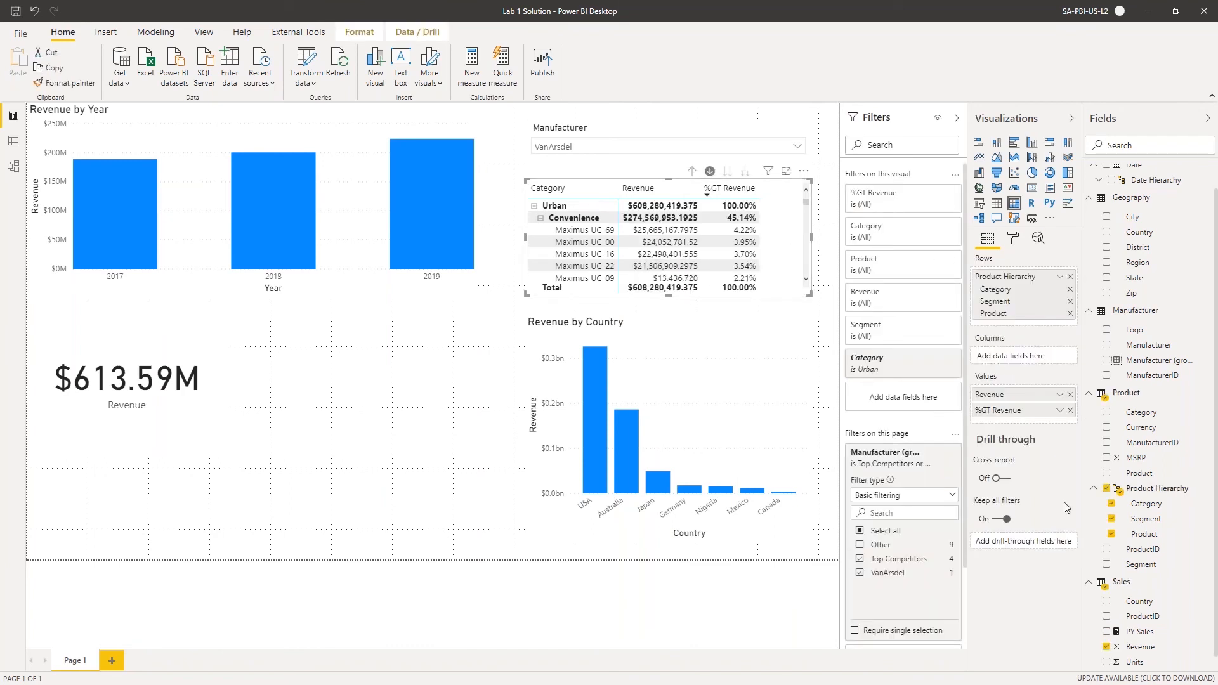
{"action": "scroll", "coordinate": [1114, 642], "scroll_direction": "down", "scroll_amount": 1}
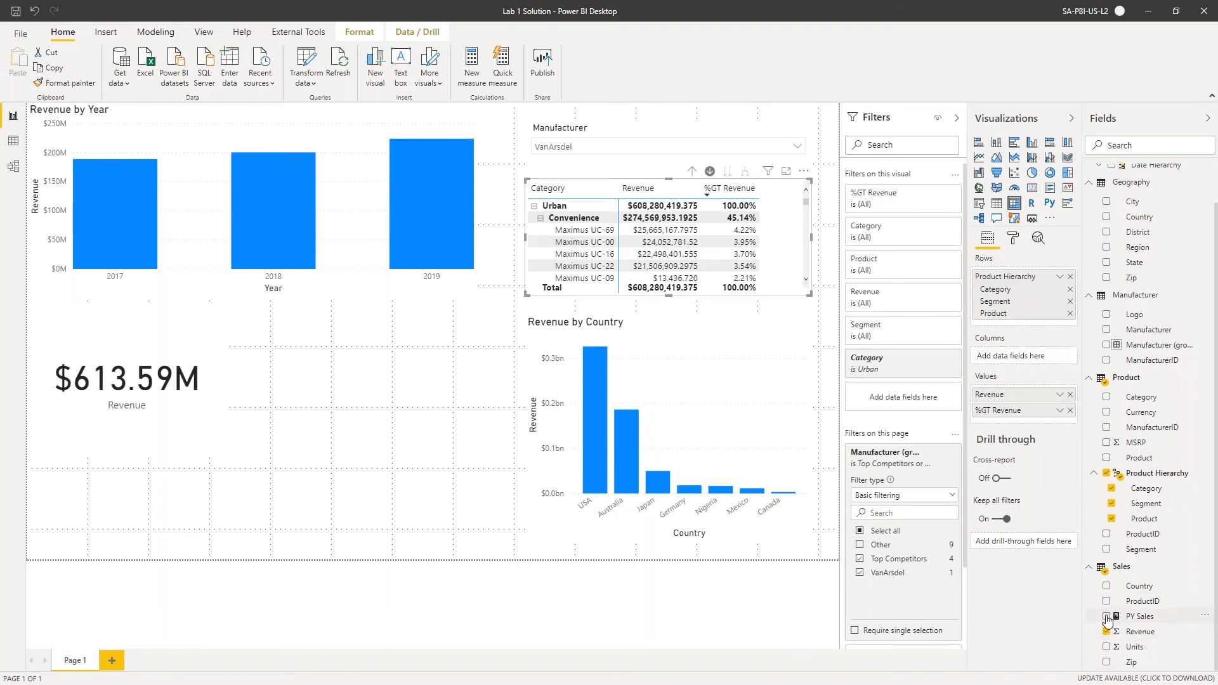
{"action": "left_click", "coordinate": [1106, 617]}
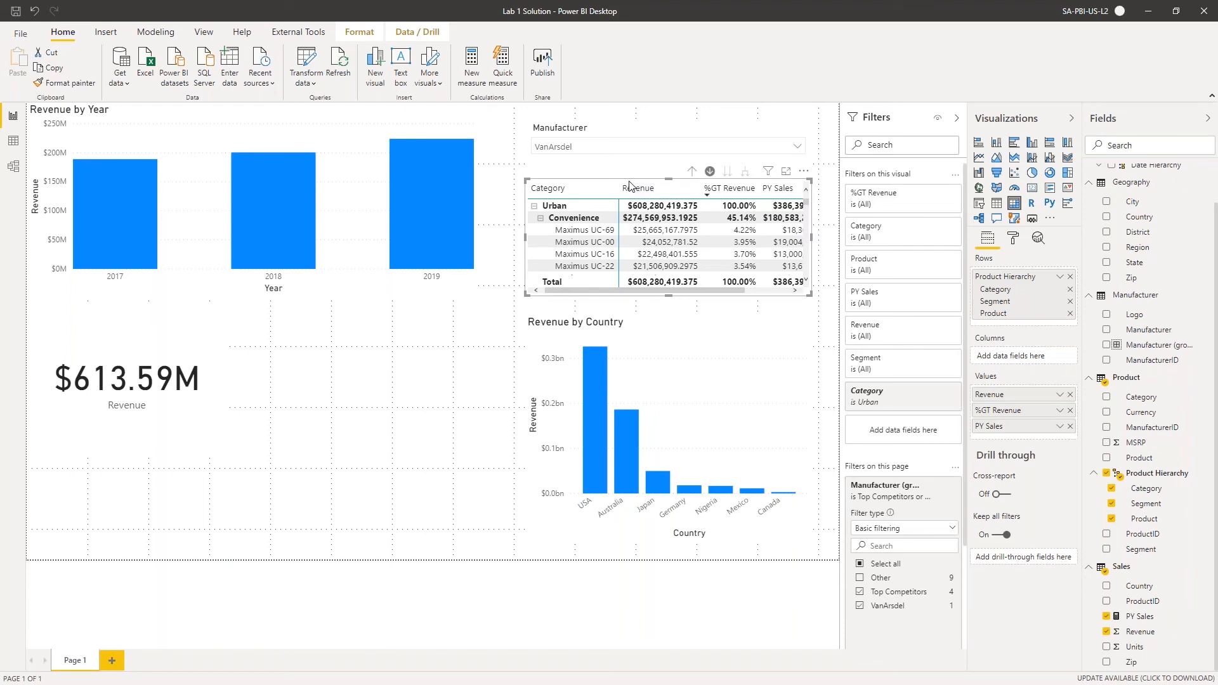
Shorten the Revenue by Country chart and place the matrix, widened to fit the whole PY Sales column, in the space below it
{"action": "left_click", "coordinate": [656, 496]}
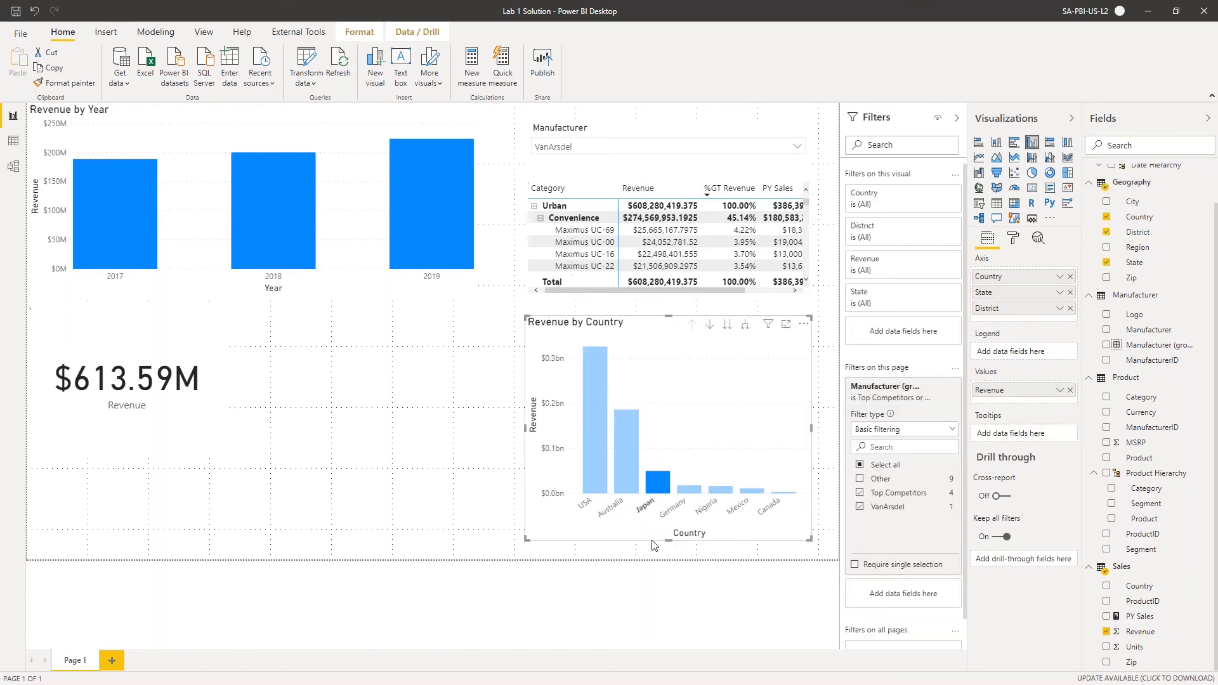
{"action": "left_click_drag", "start_coordinate": [668, 543], "coordinate": [659, 433]}
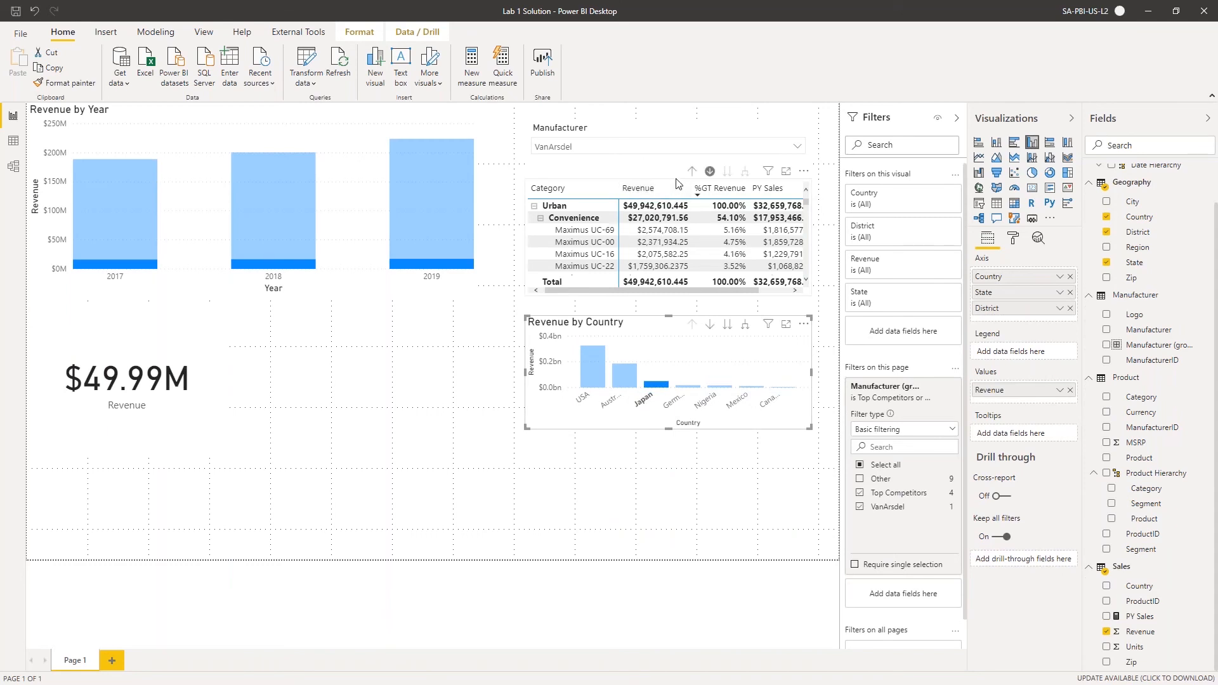
{"action": "left_click_drag", "start_coordinate": [674, 186], "coordinate": [458, 464]}
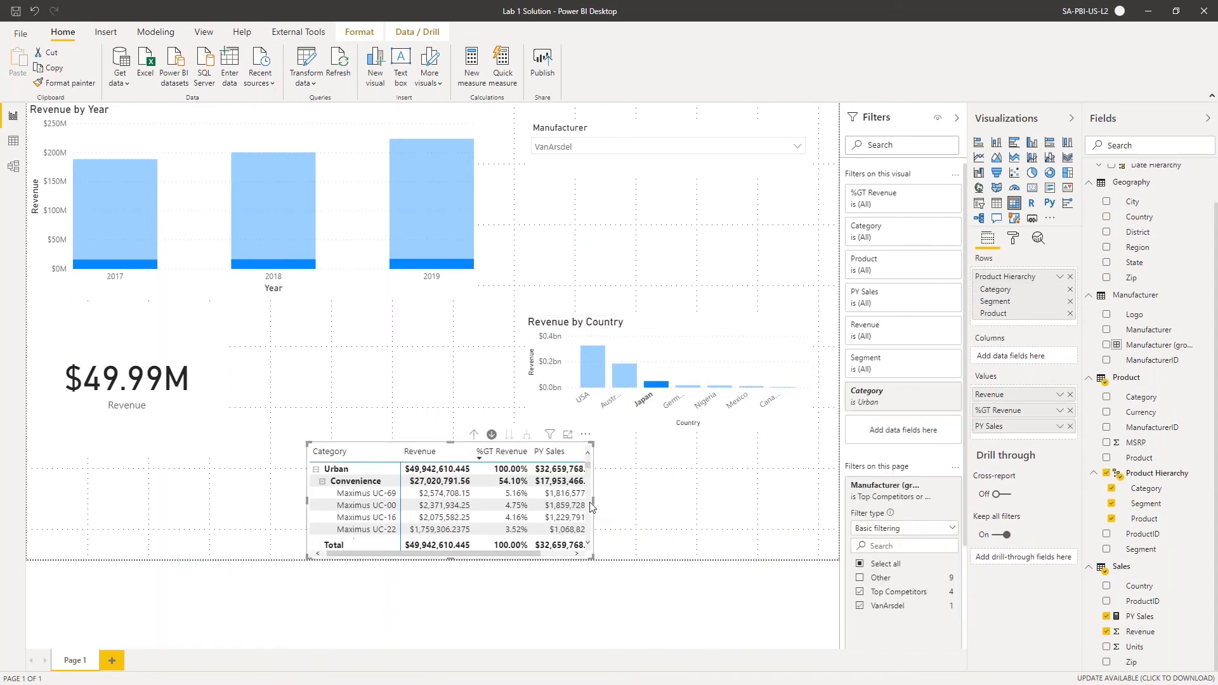
{"action": "left_click_drag", "start_coordinate": [595, 498], "coordinate": [761, 498]}
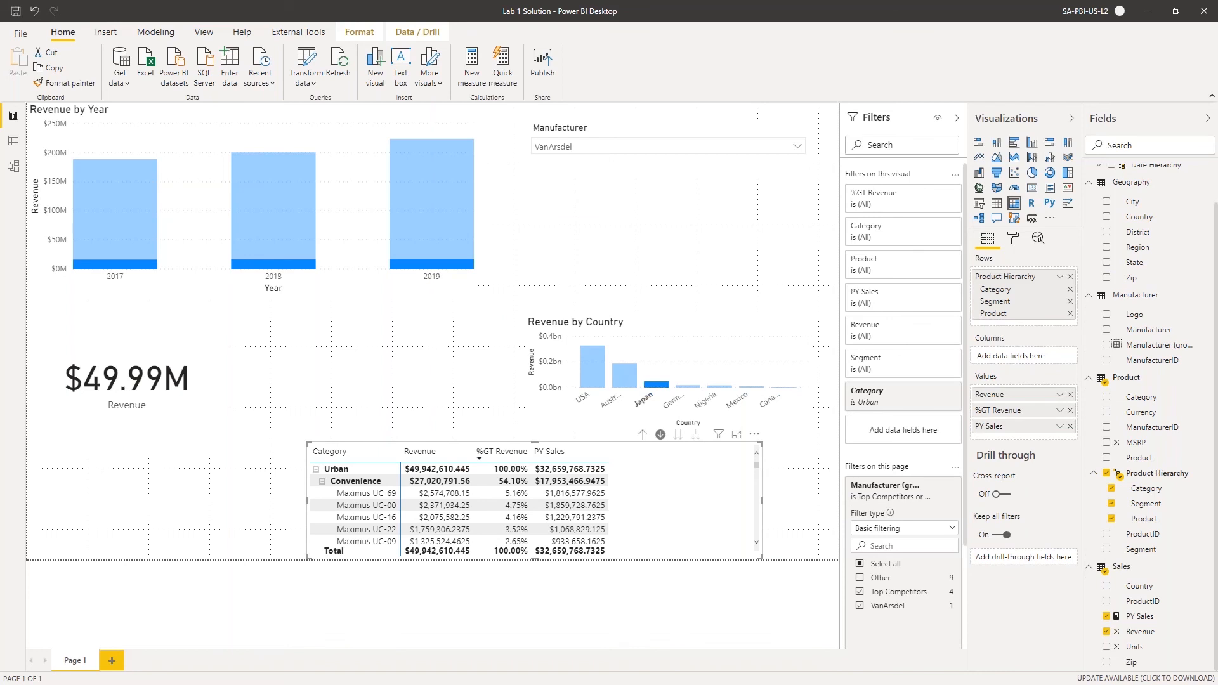
Create a new measure named % Growth in the Sales table, starting its formula with DIVIDE(SUM(Sales[Revenue]
{"action": "left_click", "coordinate": [1143, 573]}
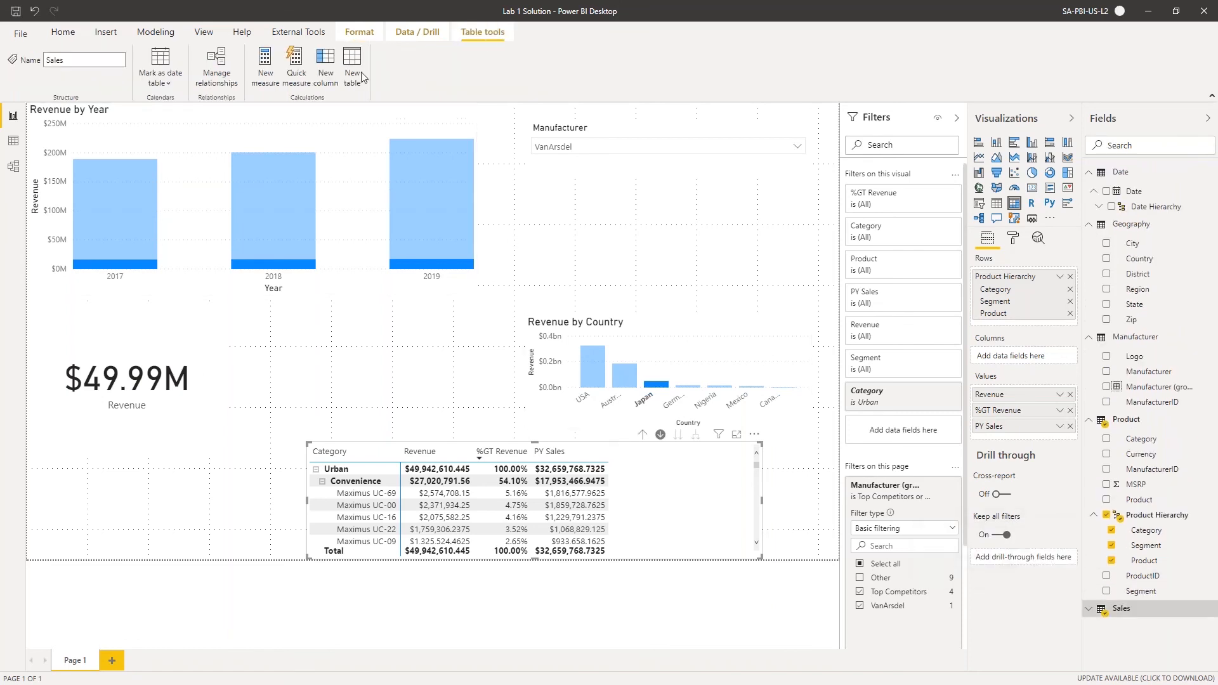
{"action": "left_click", "coordinate": [266, 75]}
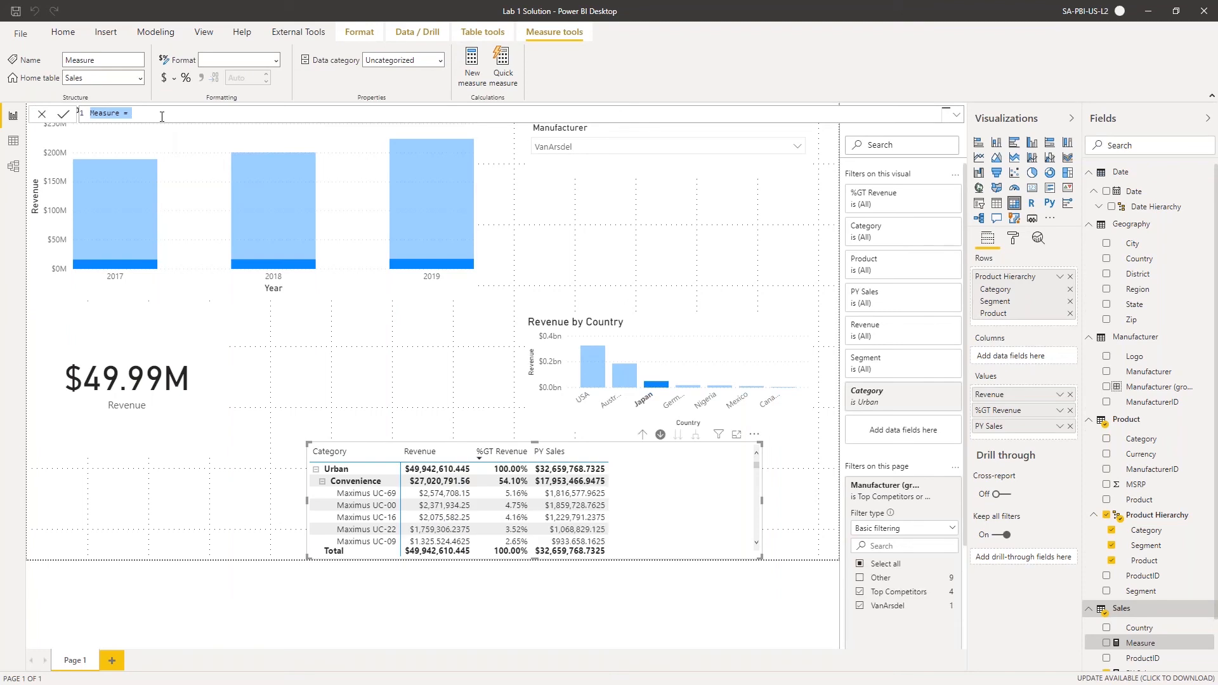
{"action": "type", "text": "% Growth = DIVI"}
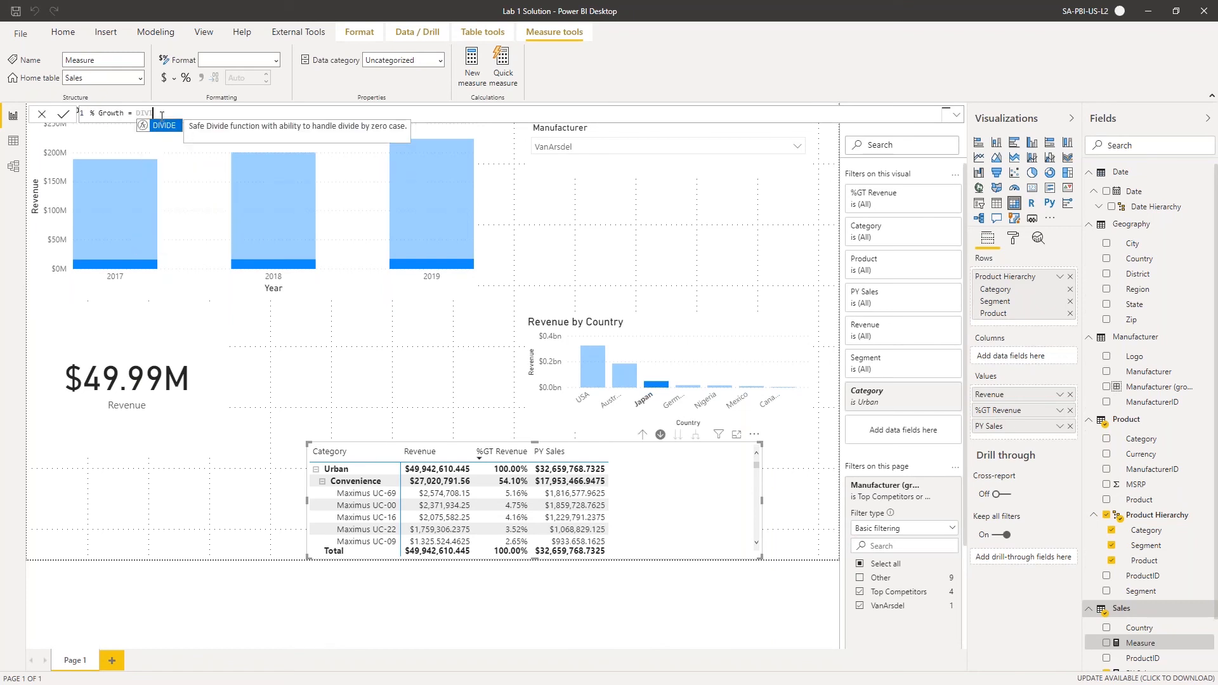
{"action": "type", "text": "DE"}
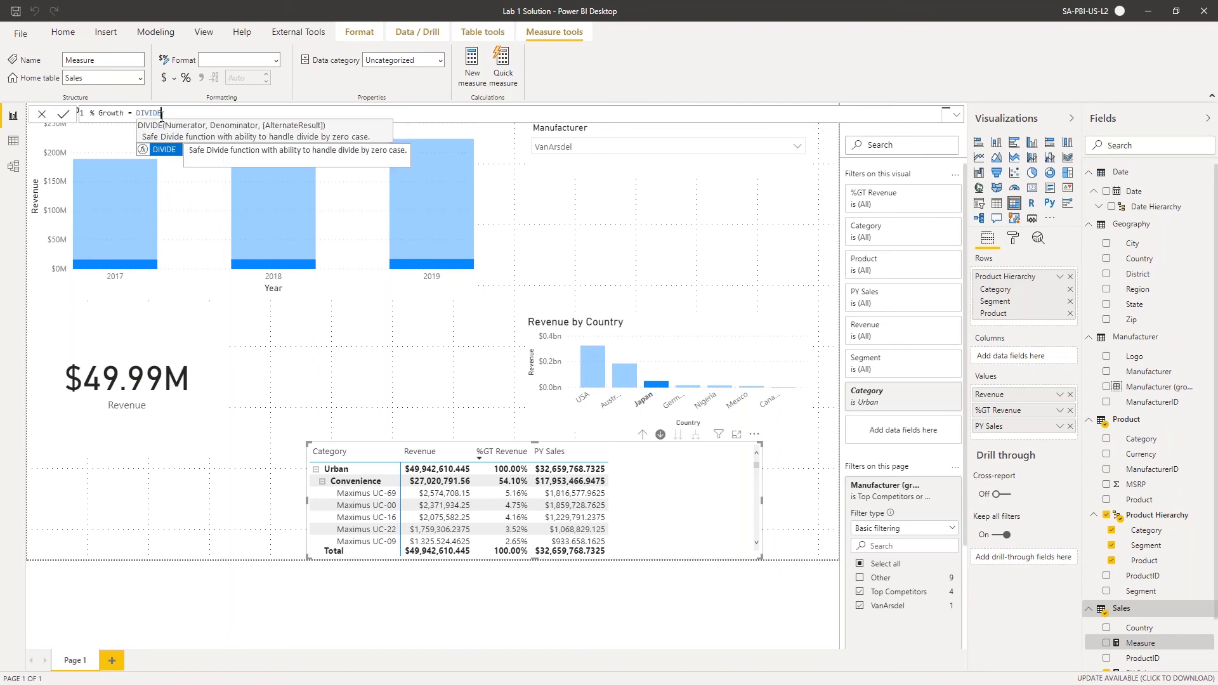
{"action": "type", "text": "("}
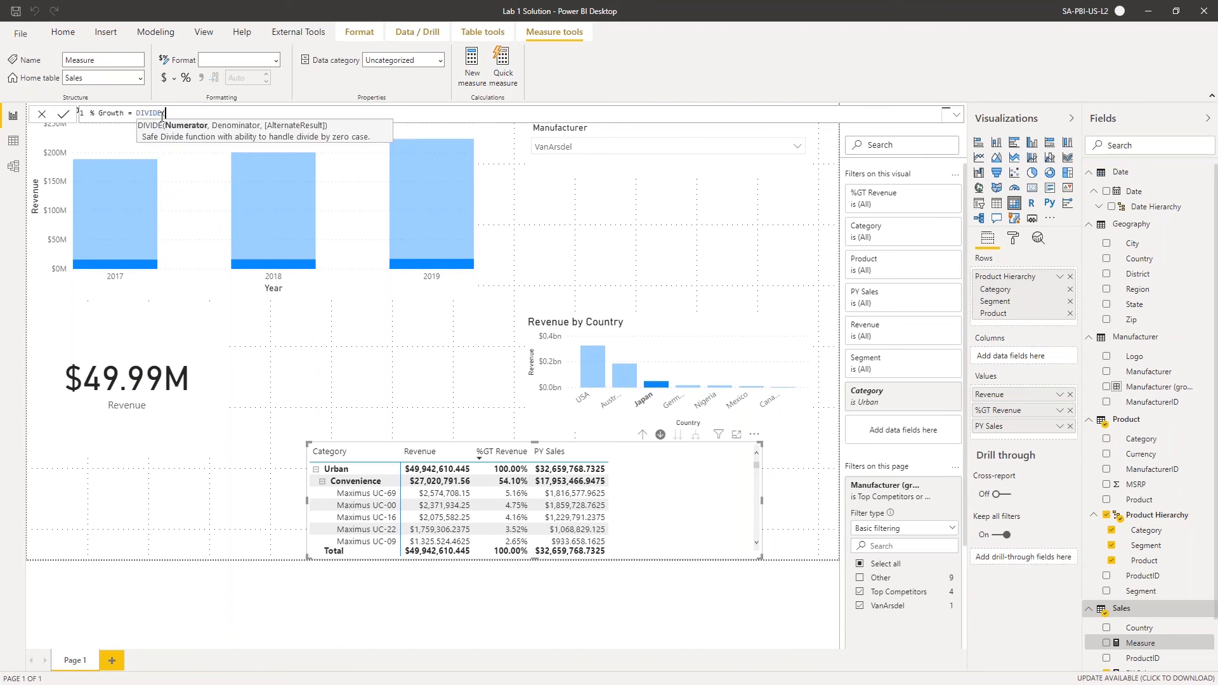
{"action": "type", "text": "SUM("}
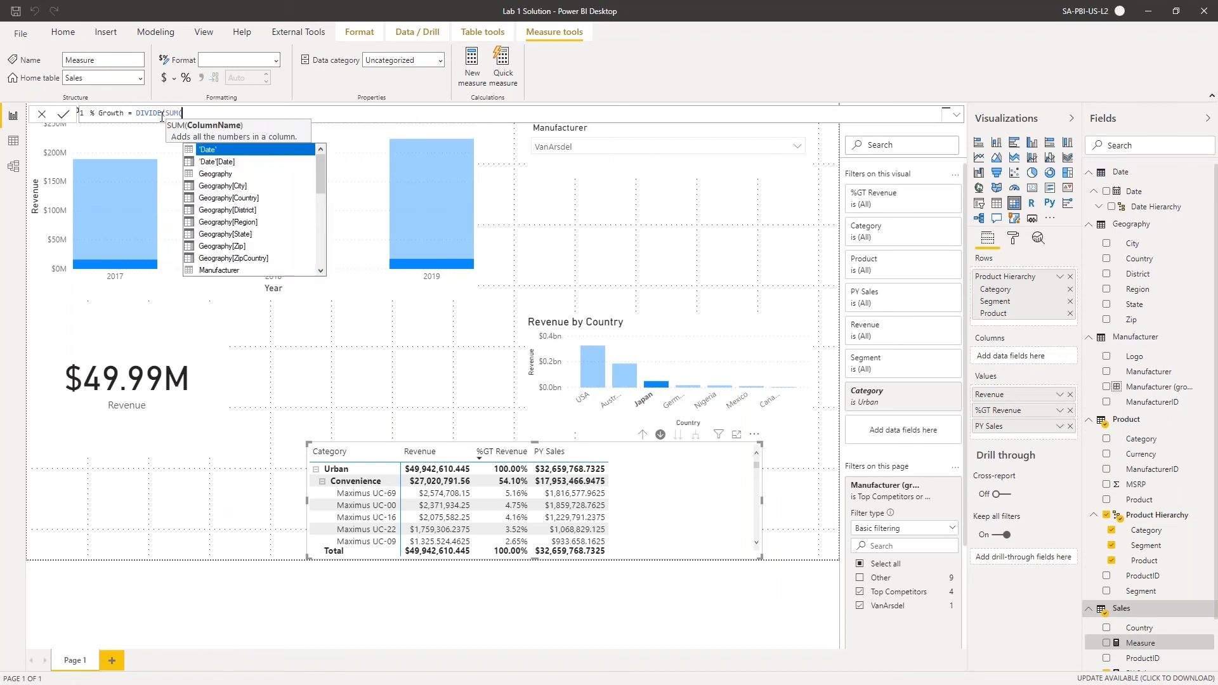
{"action": "type", "text": "Sales"}
{"action": "key", "text": "Down"}
{"action": "key", "text": "Tab"}
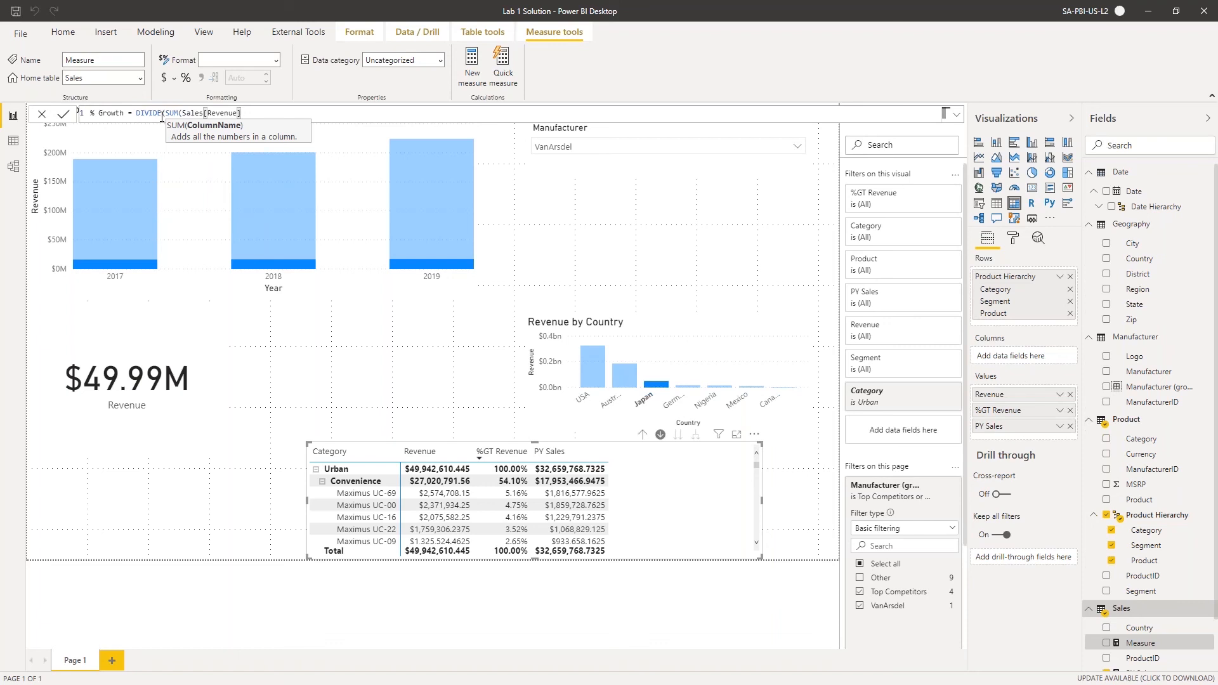
Continue the % Growth formula by subtracting [PY Sales] from the revenue sum and adding [PY Sales] as the DIVIDE denominator
{"action": "type", "text": "-"}
{"action": "type", "text": "["}
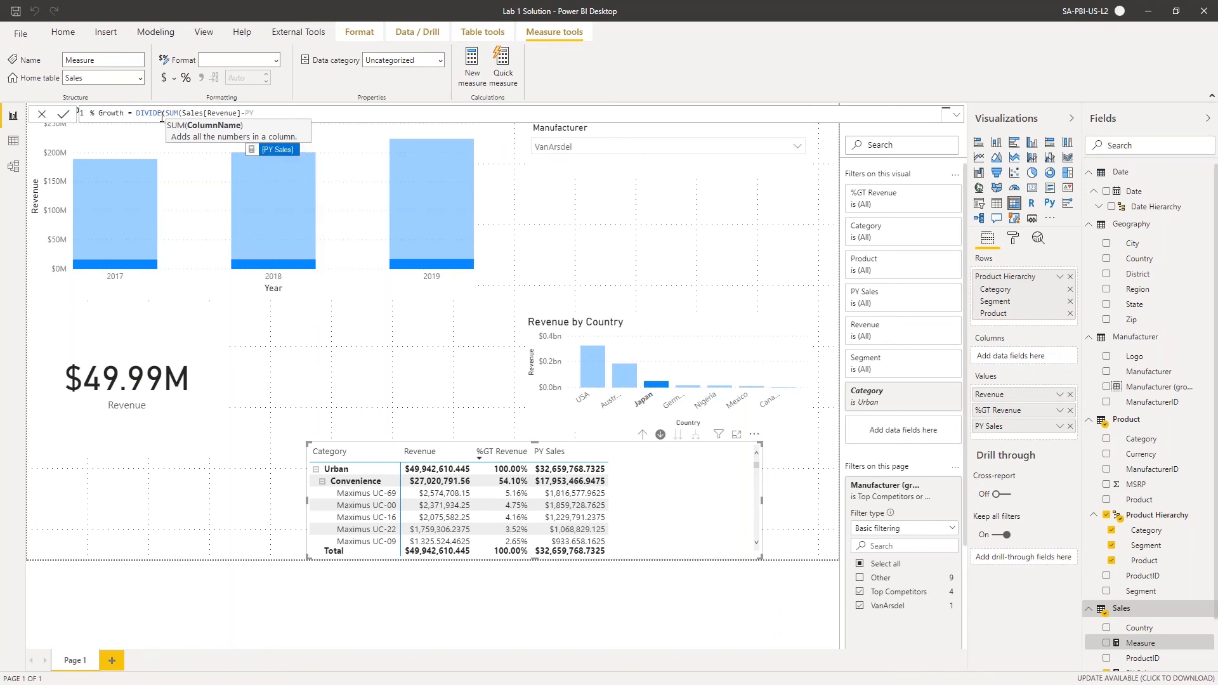
{"action": "key", "text": "Tab"}
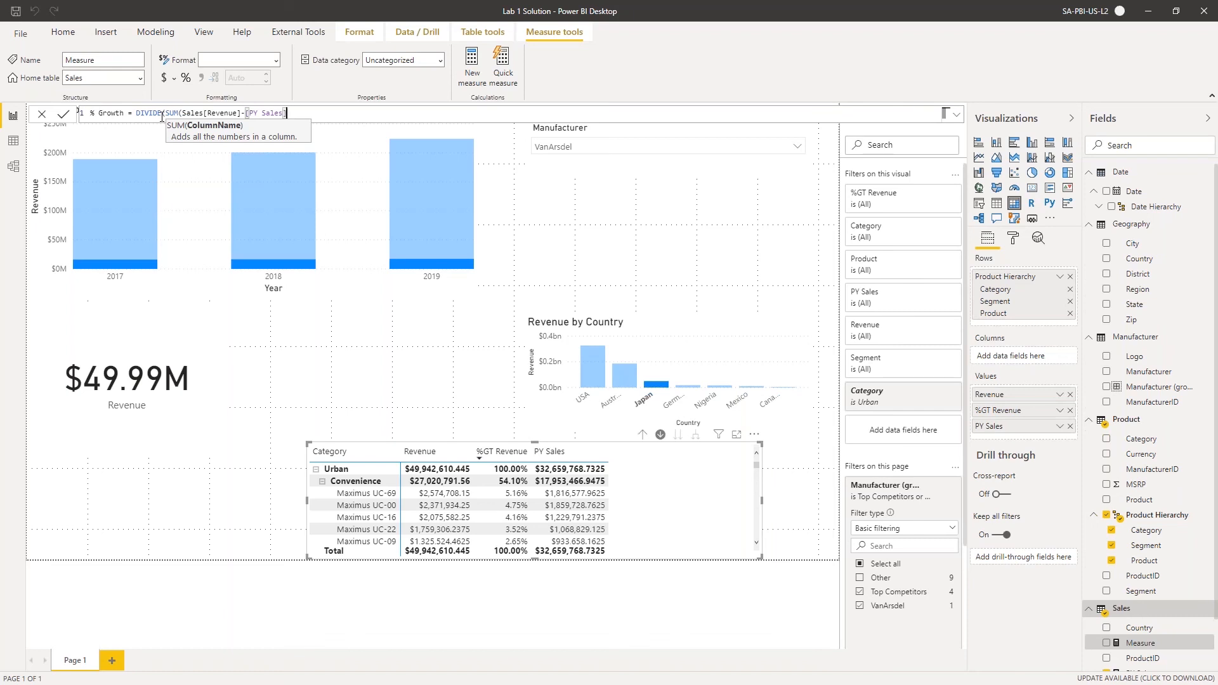
{"action": "type", "text": ",P"}
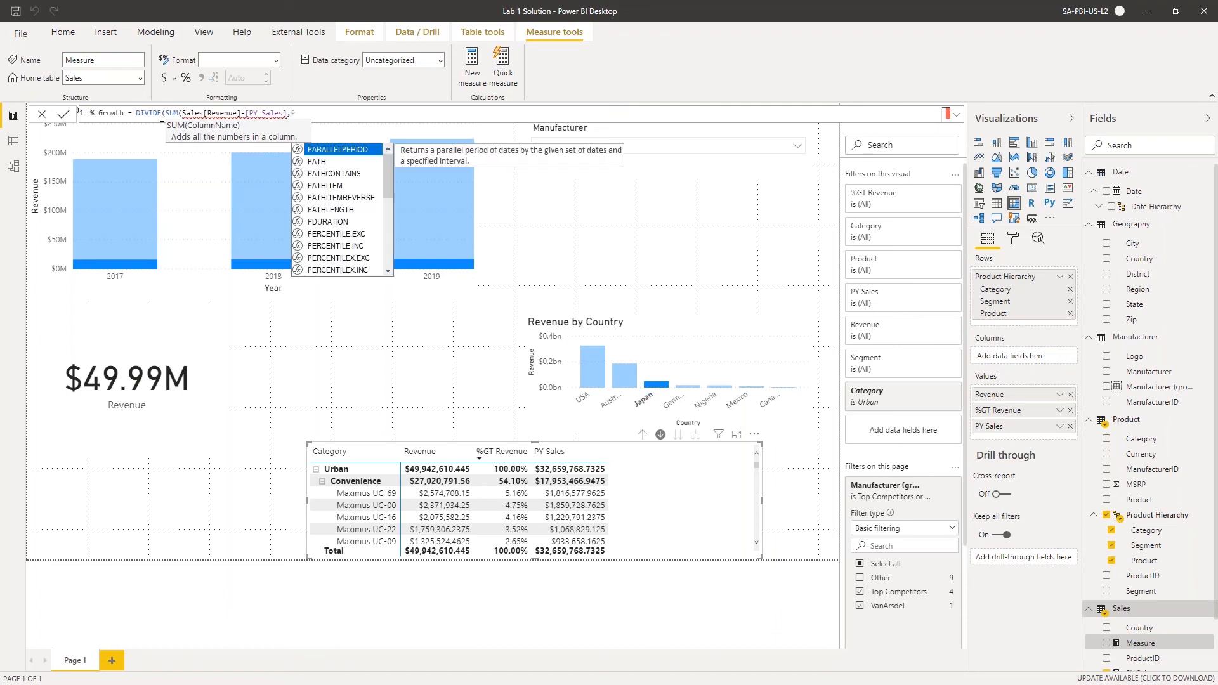
{"action": "type", "text": "Y"}
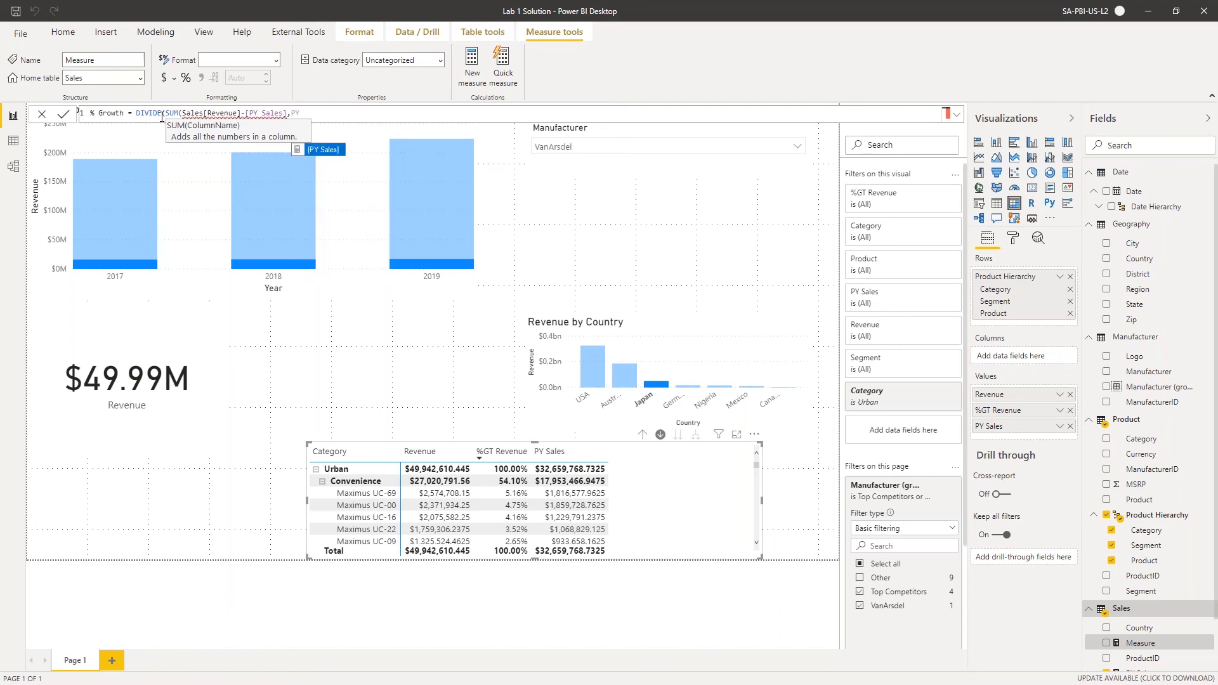
{"action": "key", "text": "Tab"}
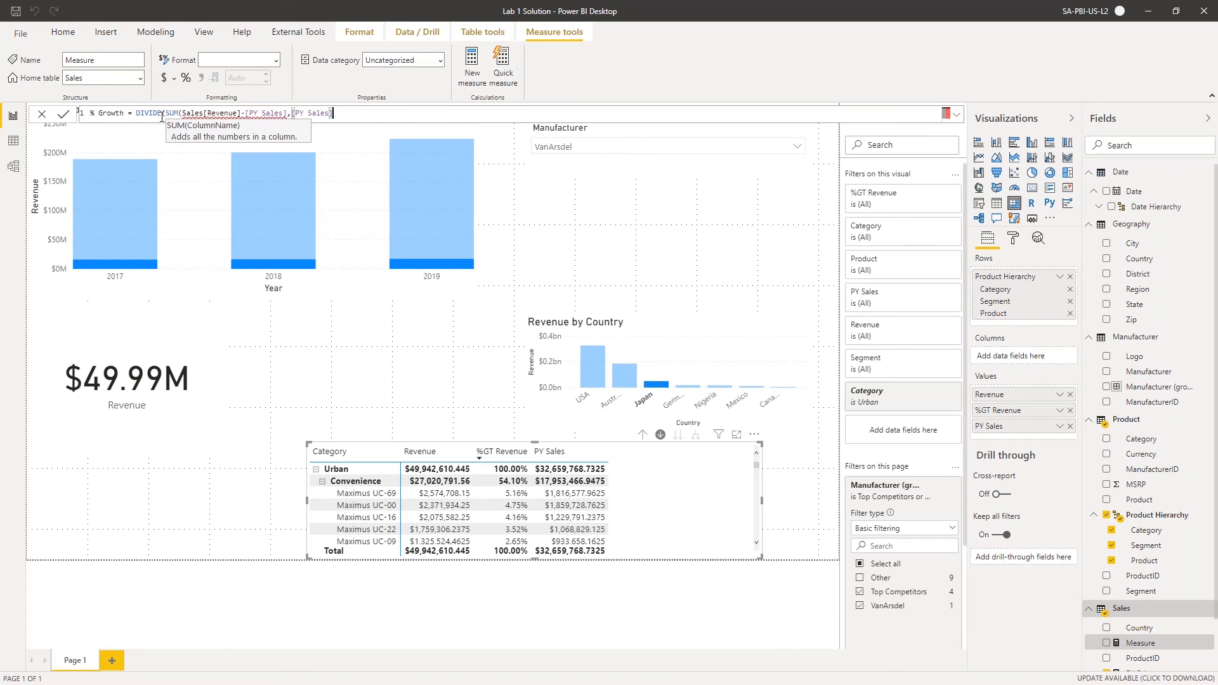
Close the SUM directly after Sales[Revenue], close the DIVIDE at the formula's end and commit the % Growth measure
{"action": "key", "text": "Left"}
{"action": "key", "text": "Left"}
{"action": "key", "text": "Left"}
{"action": "key", "text": "Left"}
{"action": "key", "text": "Left"}
{"action": "key", "text": "Left"}
{"action": "key", "text": "Left"}
{"action": "key", "text": "Left"}
{"action": "key", "text": "Left"}
{"action": "key", "text": "Left"}
{"action": "key", "text": "Left"}
{"action": "key", "text": "Left"}
{"action": "key", "text": "Left"}
{"action": "key", "text": "Left"}
{"action": "key", "text": "Left"}
{"action": "key", "text": "Left"}
{"action": "key", "text": "Left"}
{"action": "key", "text": "Left"}
{"action": "key", "text": "Left"}
{"action": "mouse_move", "coordinate": [286, 117]}
{"action": "left_click", "coordinate": [241, 113]}
{"action": "type", "text": ")"}
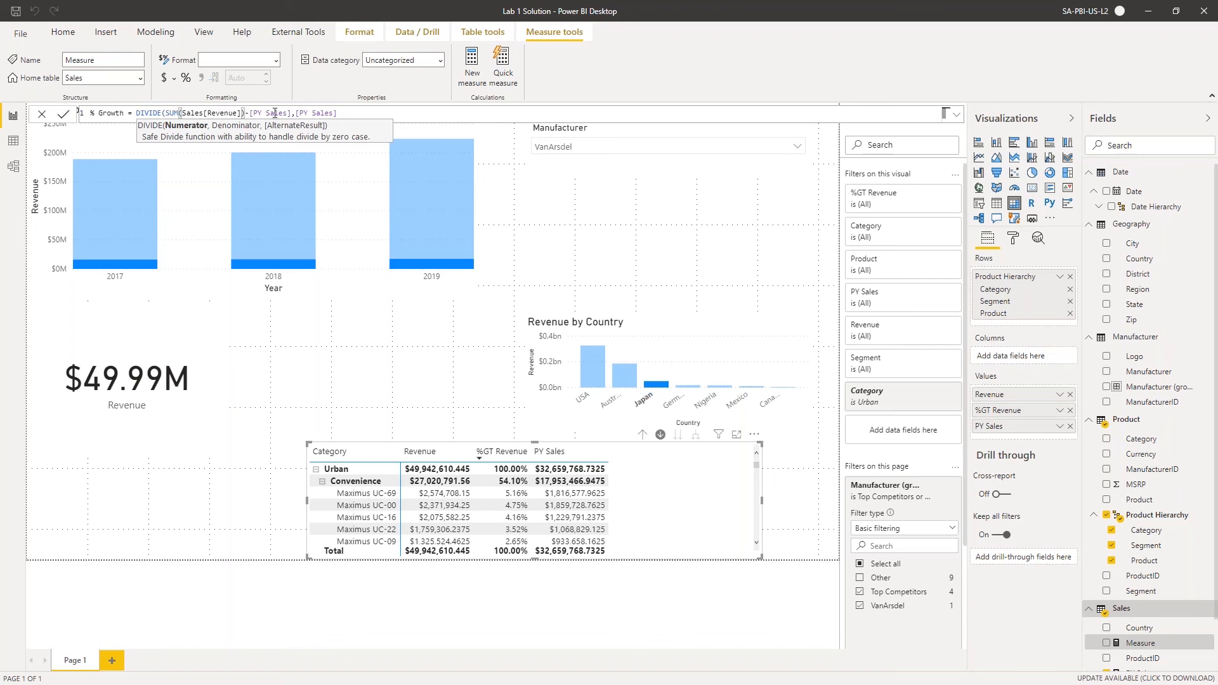
{"action": "left_click", "coordinate": [336, 112]}
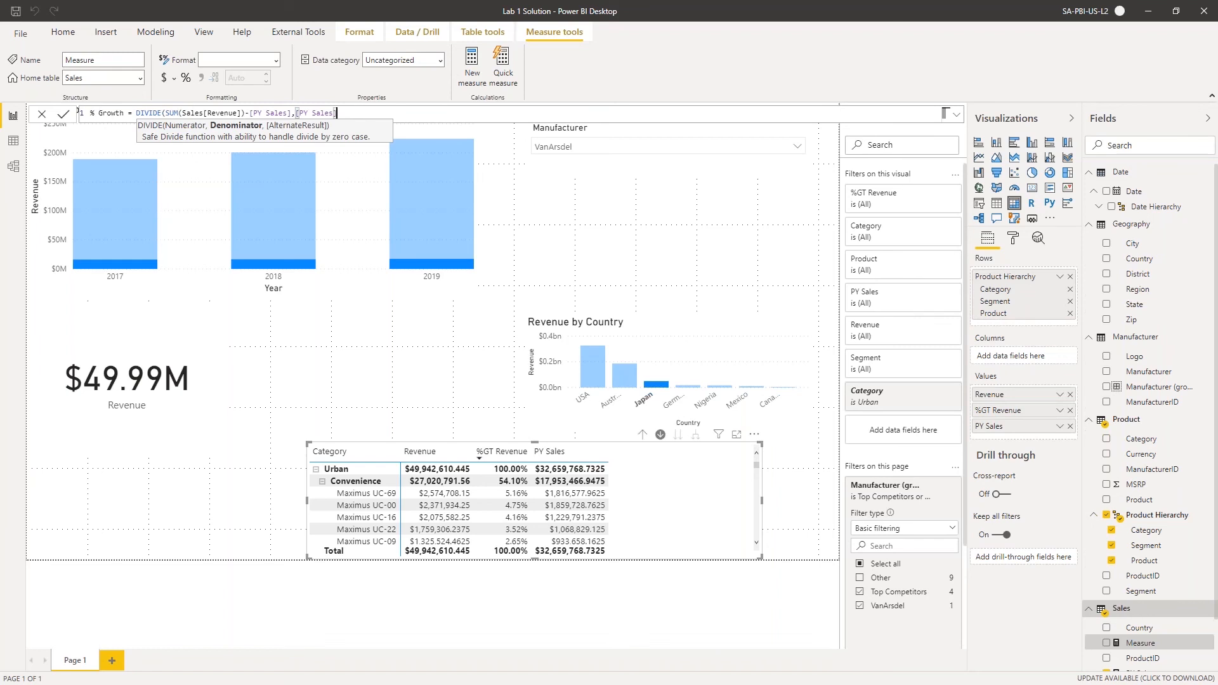
{"action": "type", "text": ")"}
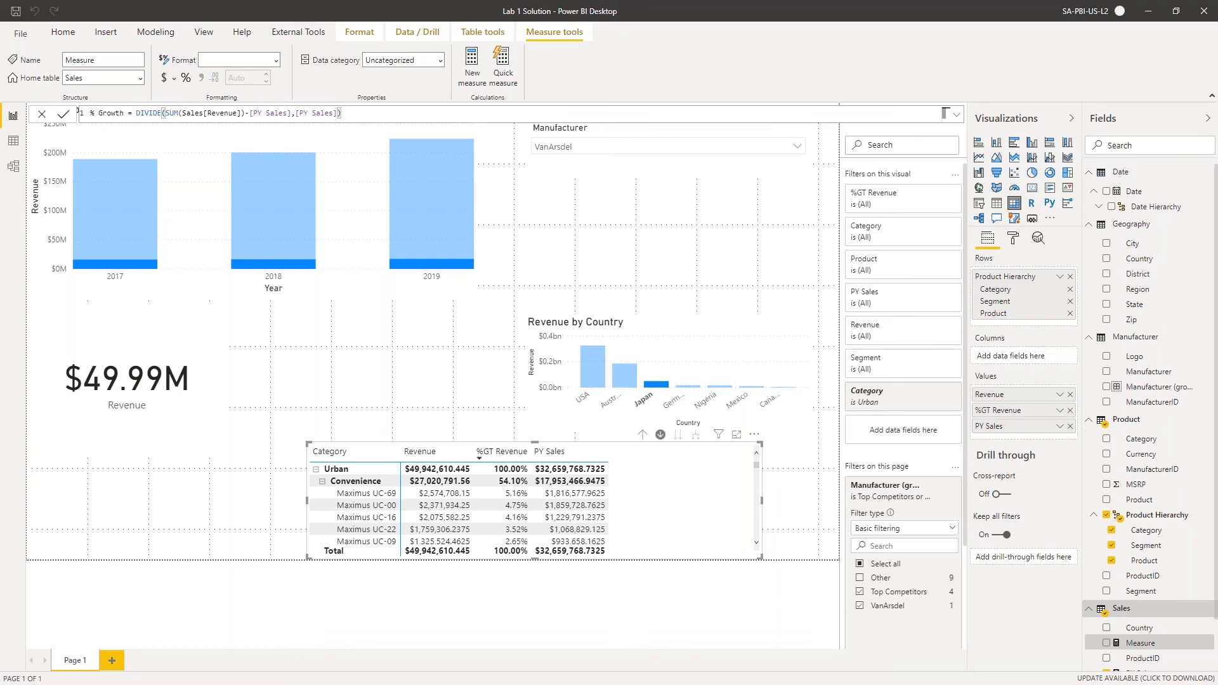
{"action": "key", "text": "Return"}
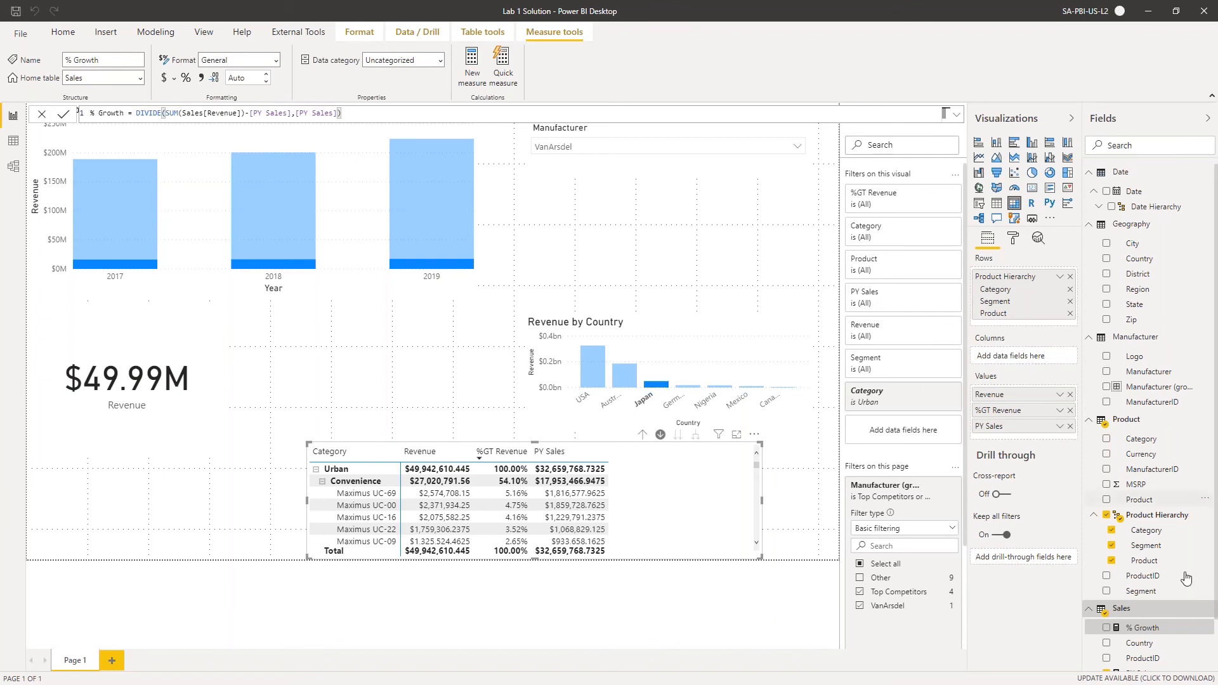
Review the PY Sales formula and add the % Growth measure to the values of the product category matrix
{"action": "scroll", "coordinate": [1148, 615], "scroll_direction": "down", "scroll_amount": 1}
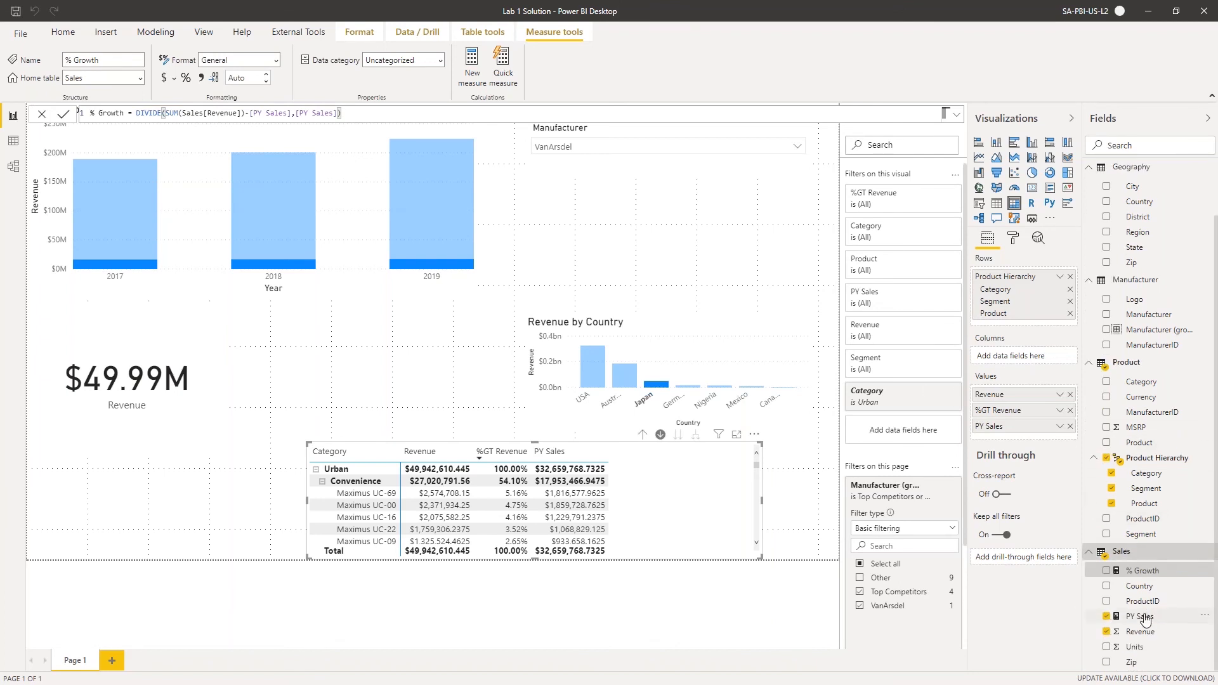
{"action": "left_click", "coordinate": [1147, 618]}
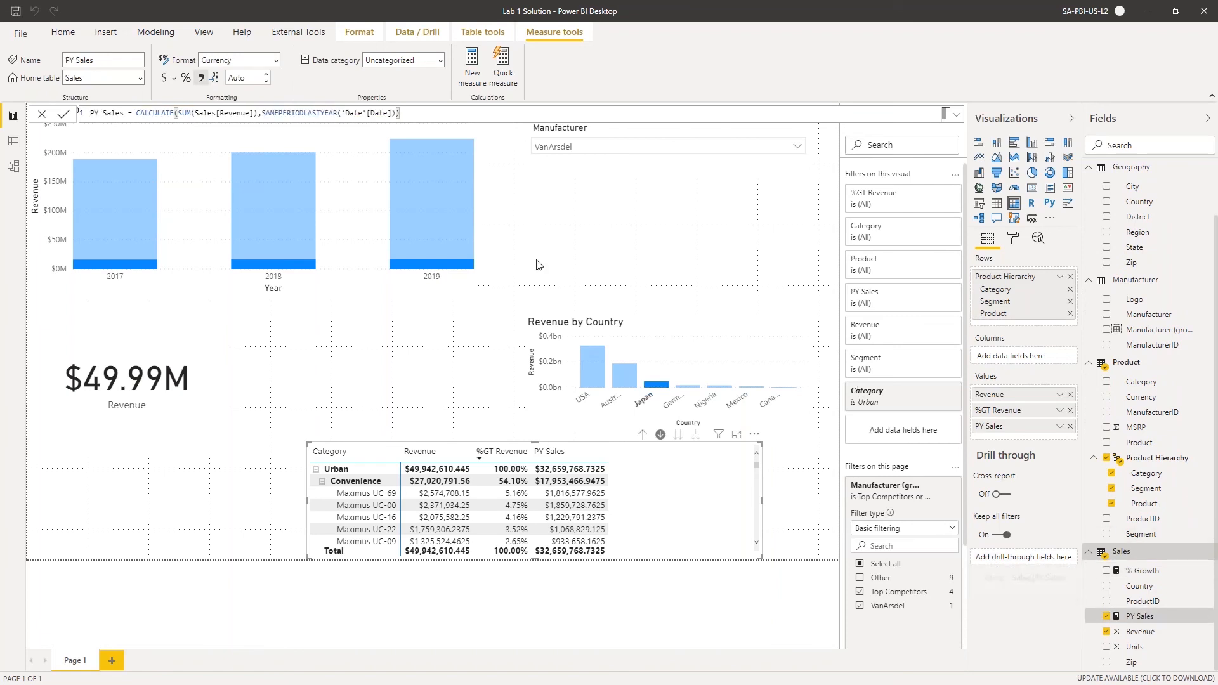
{"action": "mouse_move", "coordinate": [302, 168]}
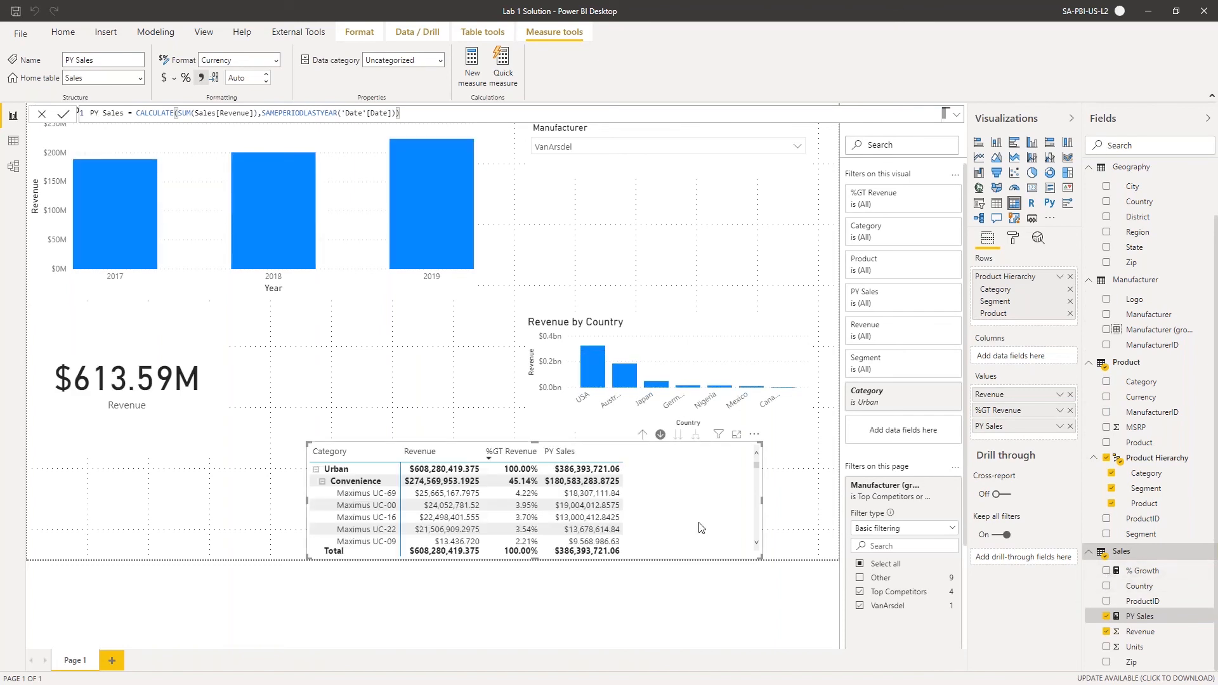
{"action": "left_click", "coordinate": [1106, 571]}
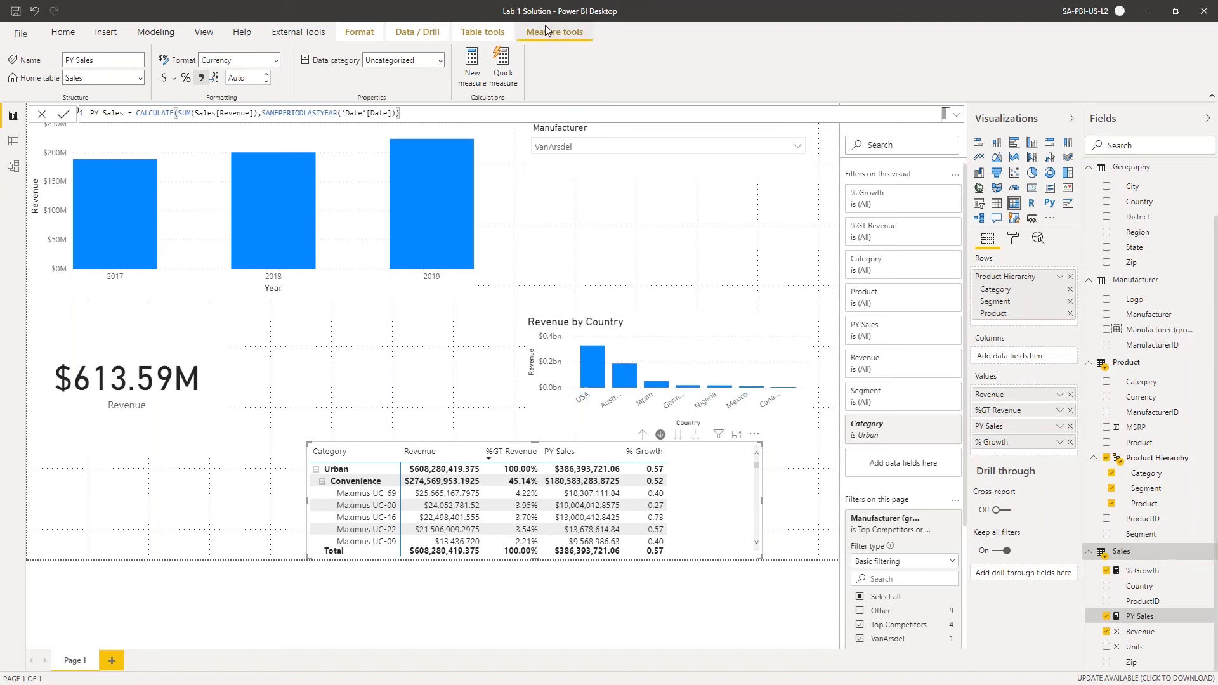
Try the Percentage format on the PY Sales measure and clear it again
{"action": "left_click", "coordinate": [271, 61]}
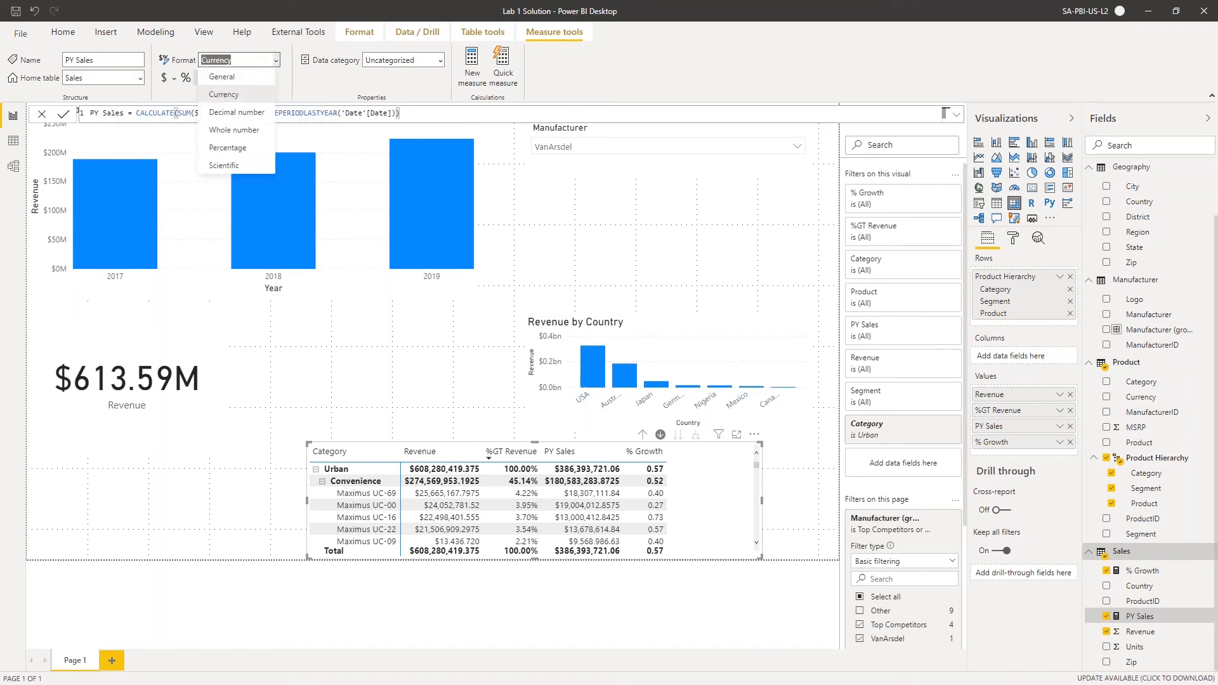
{"action": "left_click", "coordinate": [229, 152]}
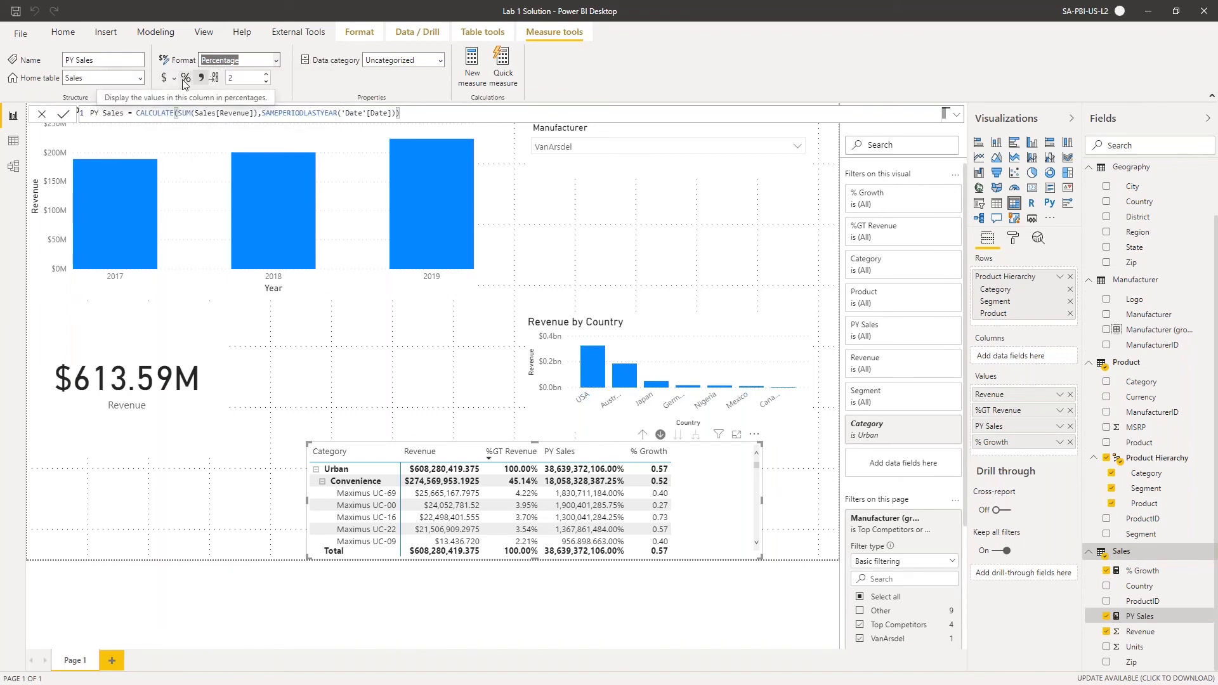
{"action": "left_click", "coordinate": [184, 77]}
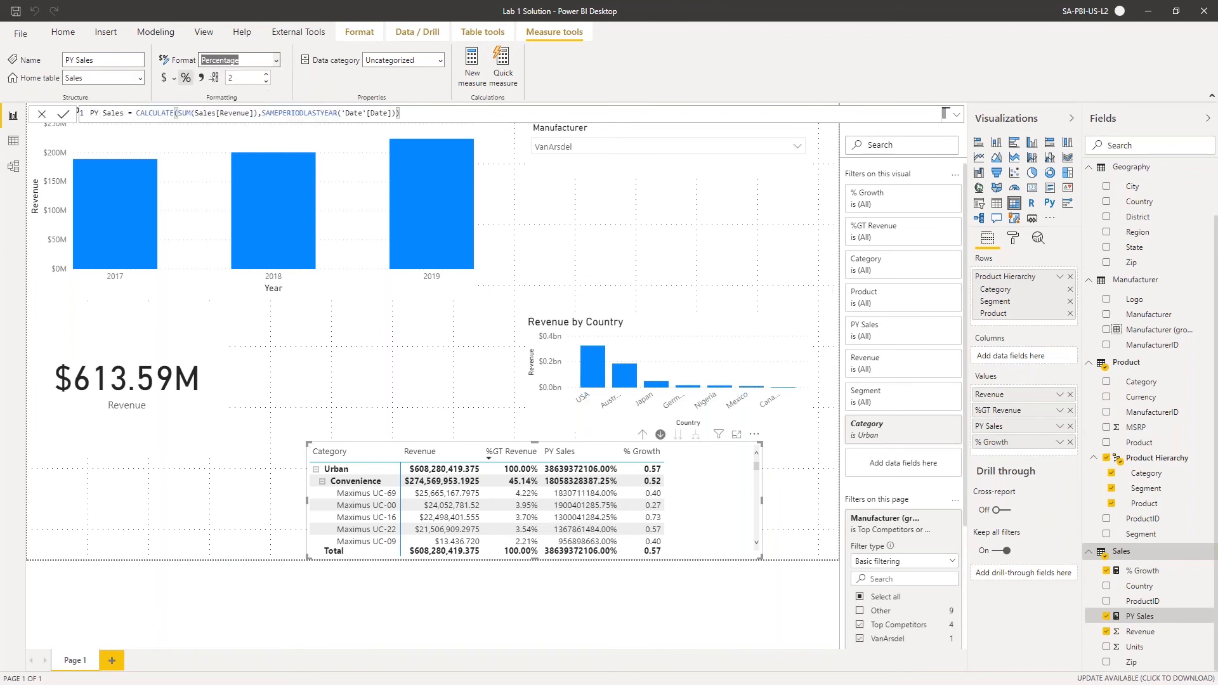
{"action": "scroll", "coordinate": [661, 527], "scroll_direction": "down", "scroll_amount": 3}
{"action": "scroll", "coordinate": [659, 523], "scroll_direction": "up", "scroll_amount": 3}
{"action": "left_click", "coordinate": [186, 78]}
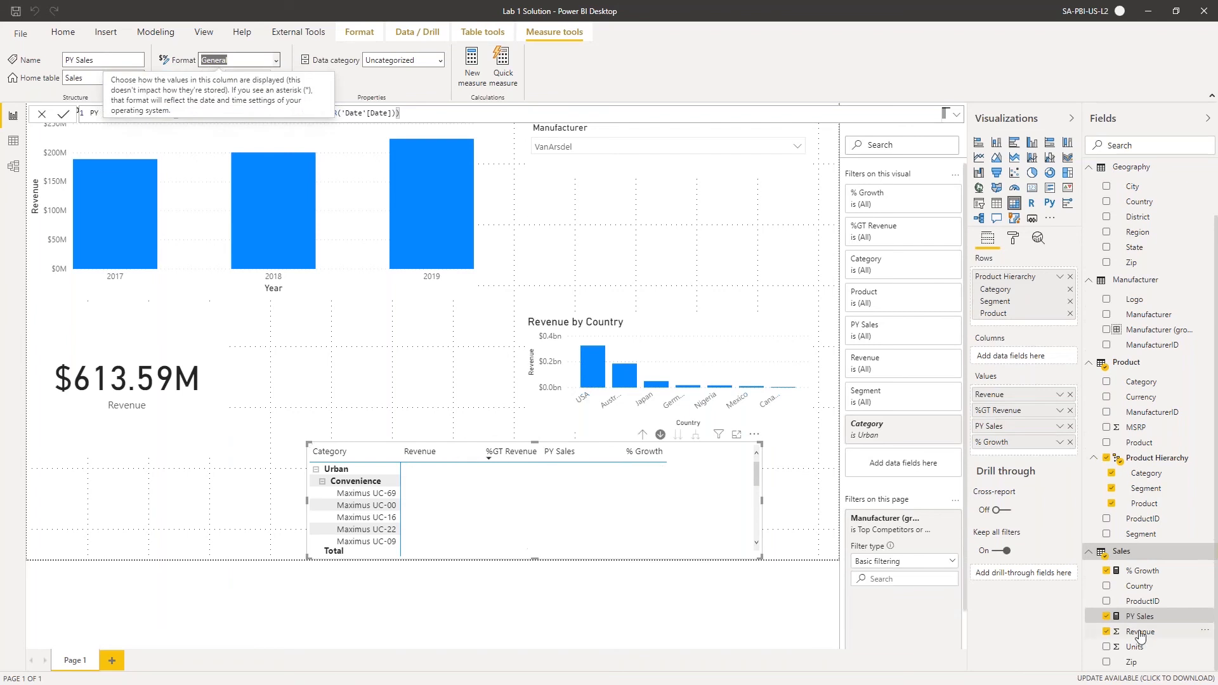
Format the % Growth measure as a percentage
{"action": "left_click", "coordinate": [1131, 575]}
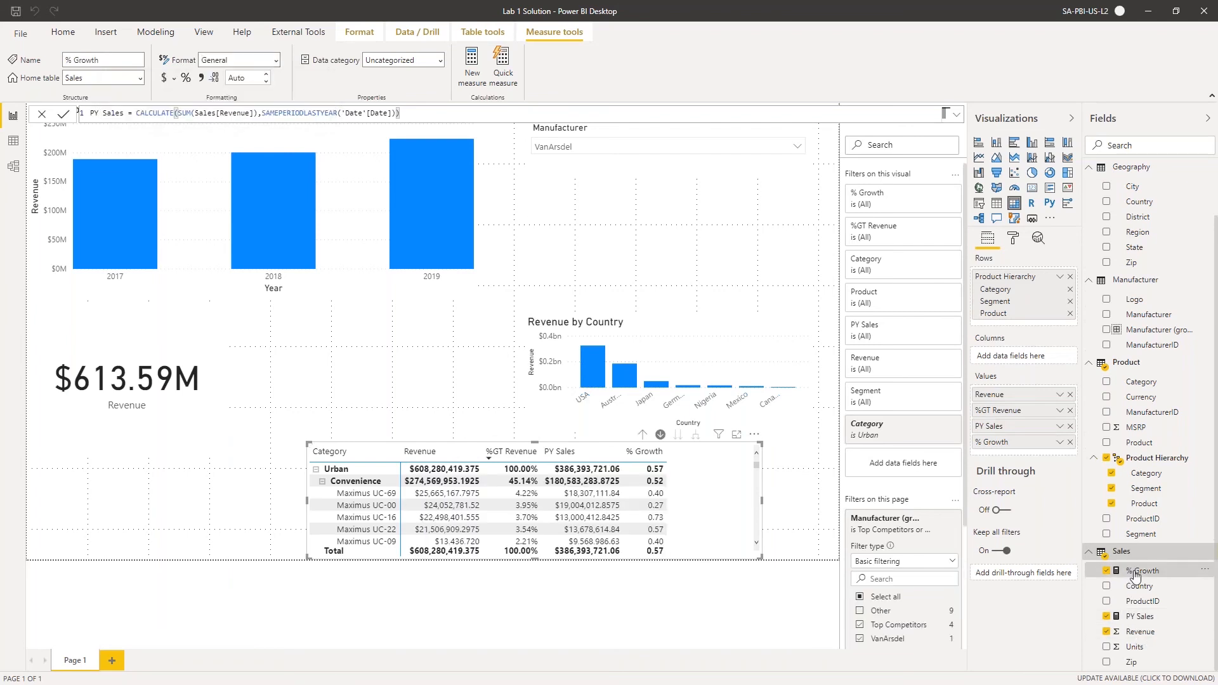
{"action": "left_click", "coordinate": [186, 76]}
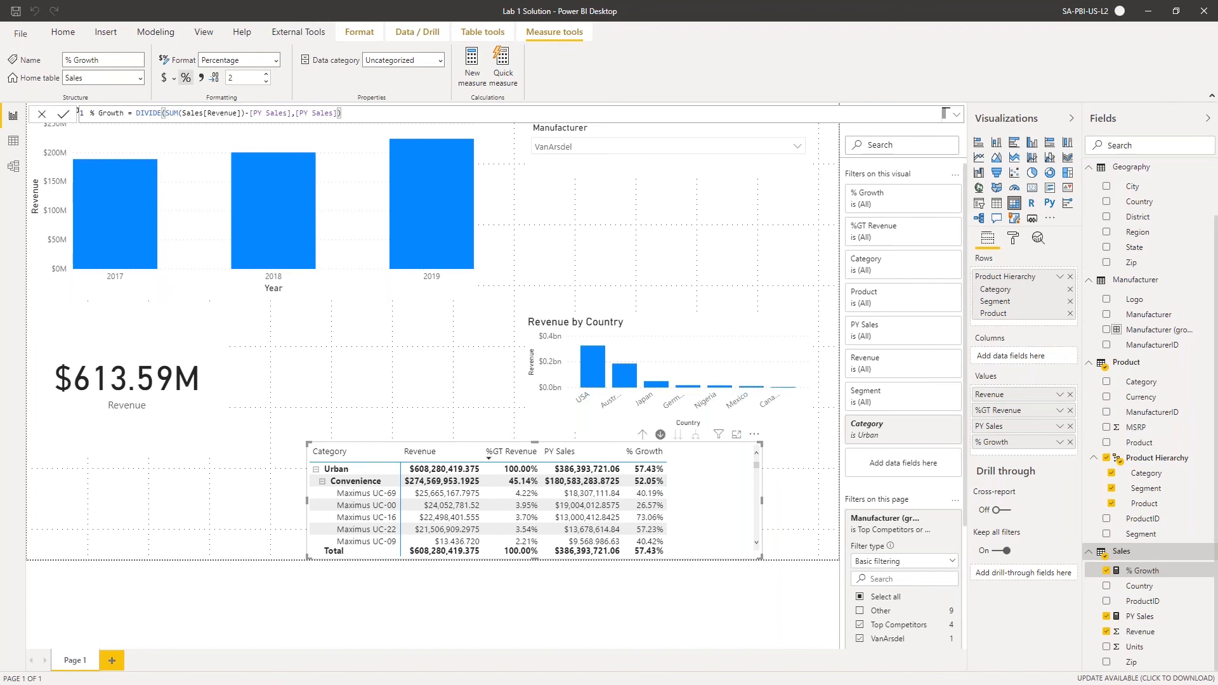
Sort the product category matrix by PY Sales and format the PY Sales measure as currency
{"action": "left_click", "coordinate": [584, 455]}
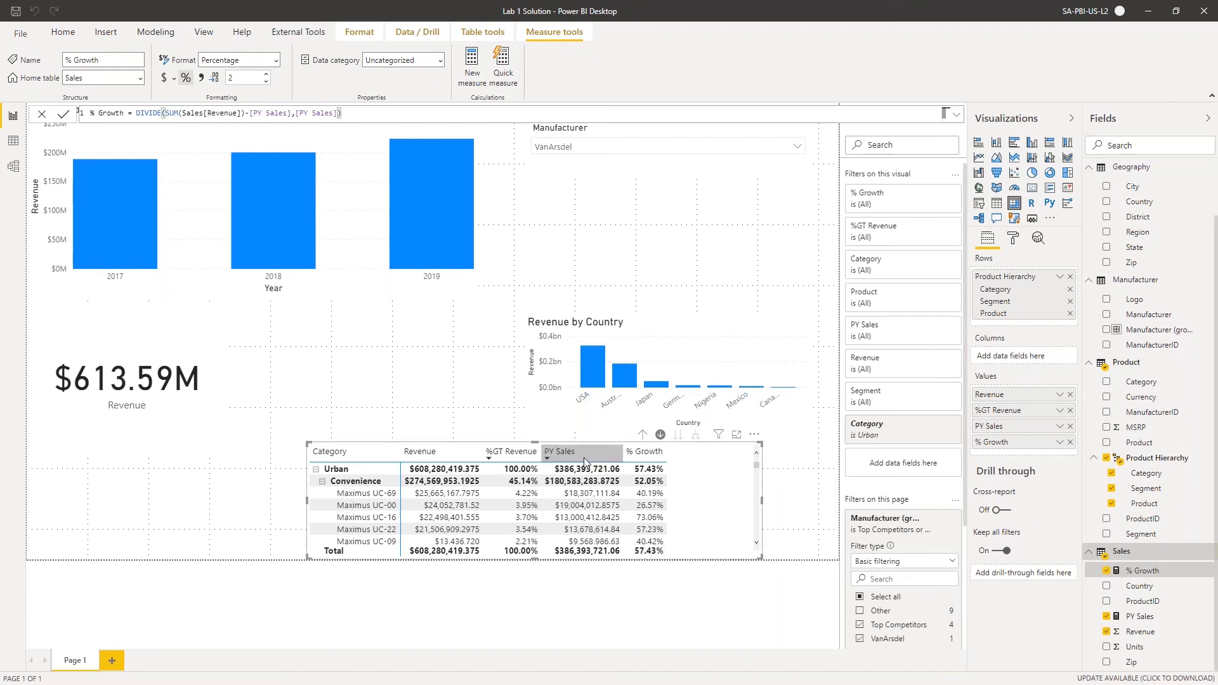
{"action": "left_click", "coordinate": [1136, 616]}
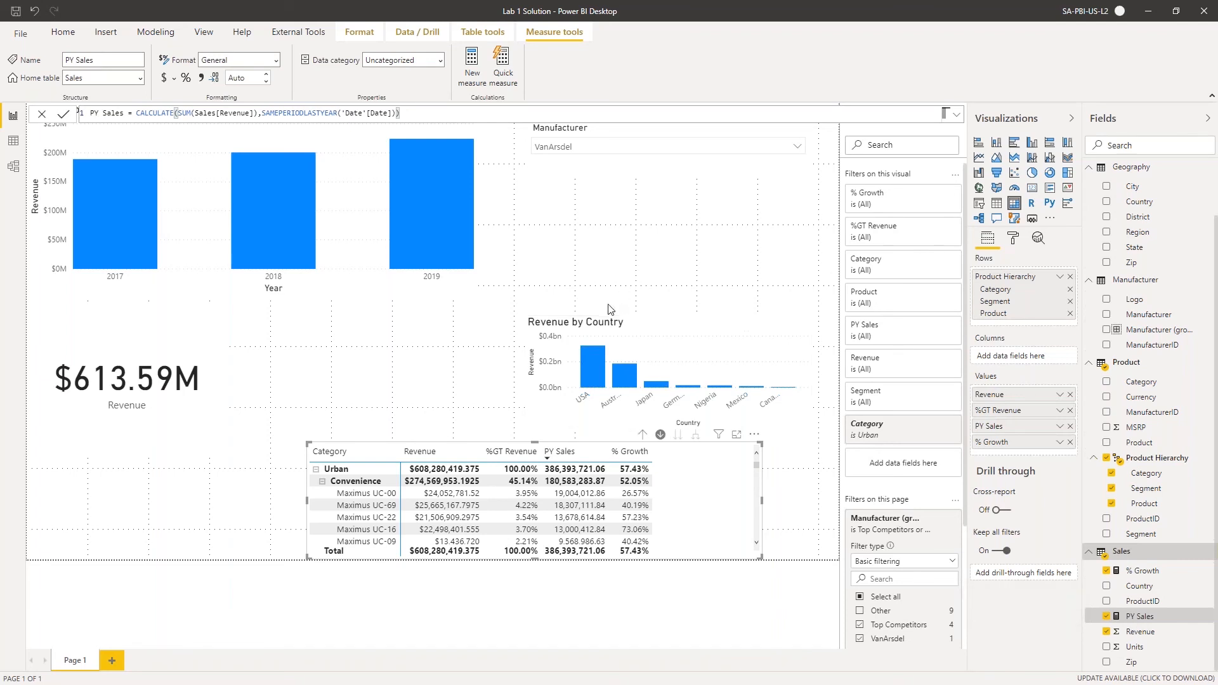
{"action": "left_click", "coordinate": [165, 77]}
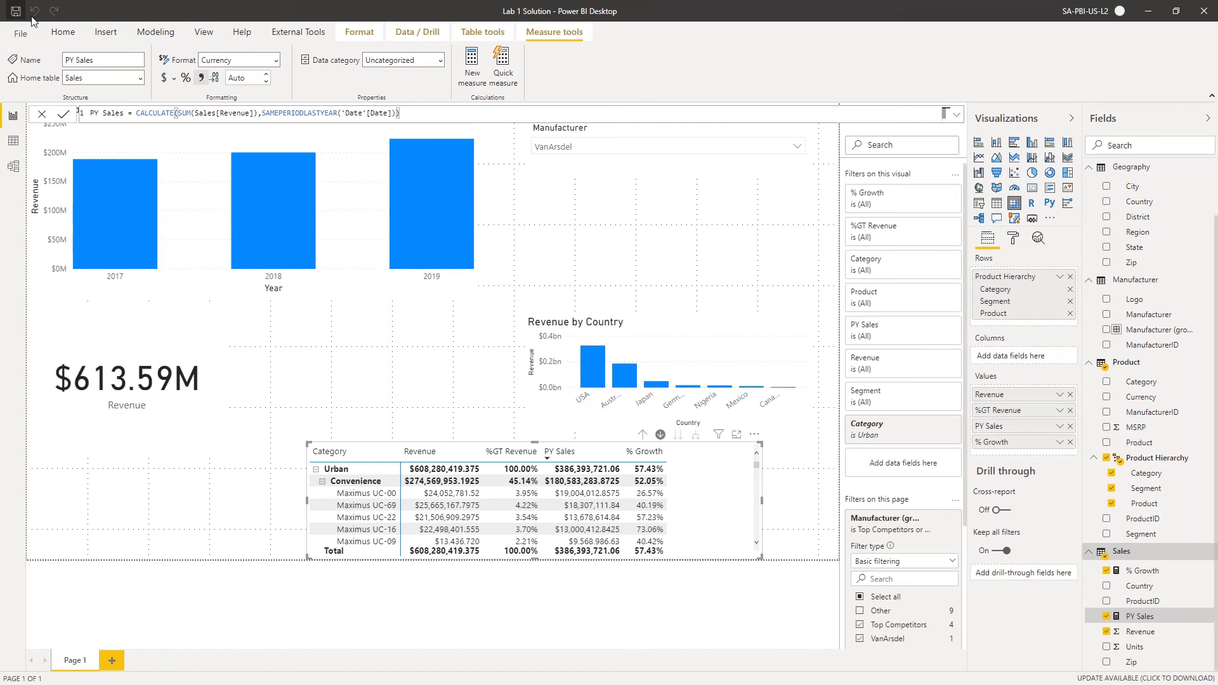
Save the report as Lab 2 in the DIAD folder and close it, saving the pending changes
{"action": "left_click", "coordinate": [24, 33]}
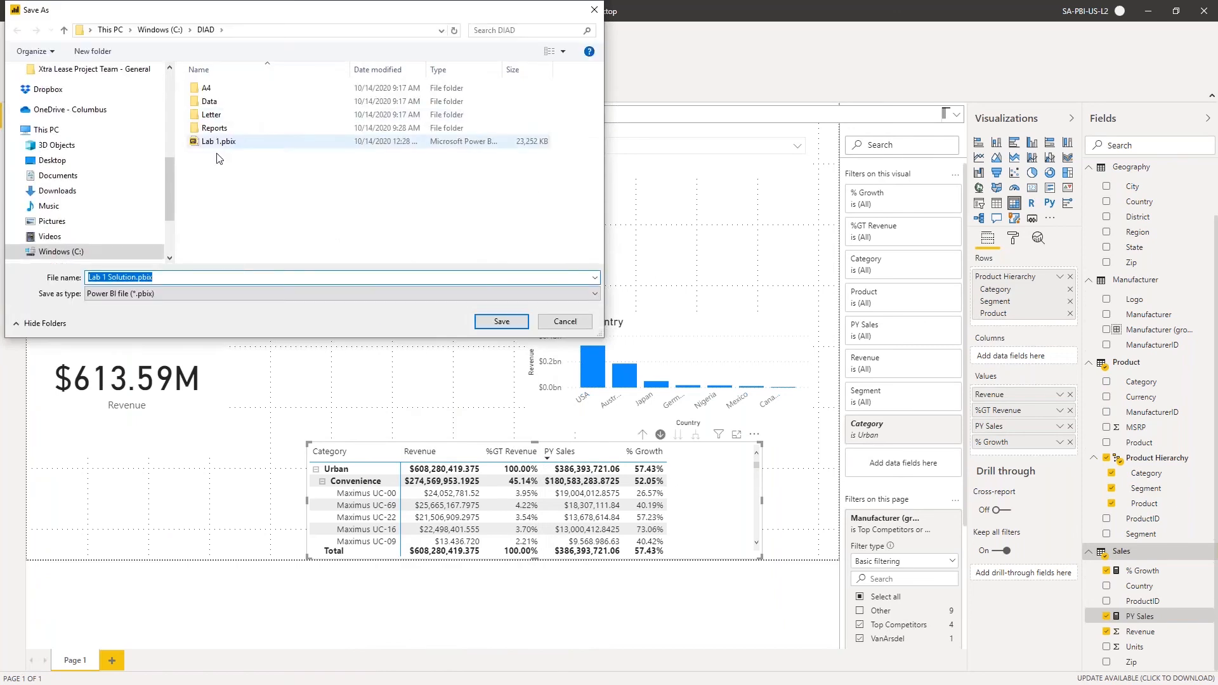
{"action": "left_click", "coordinate": [109, 278]}
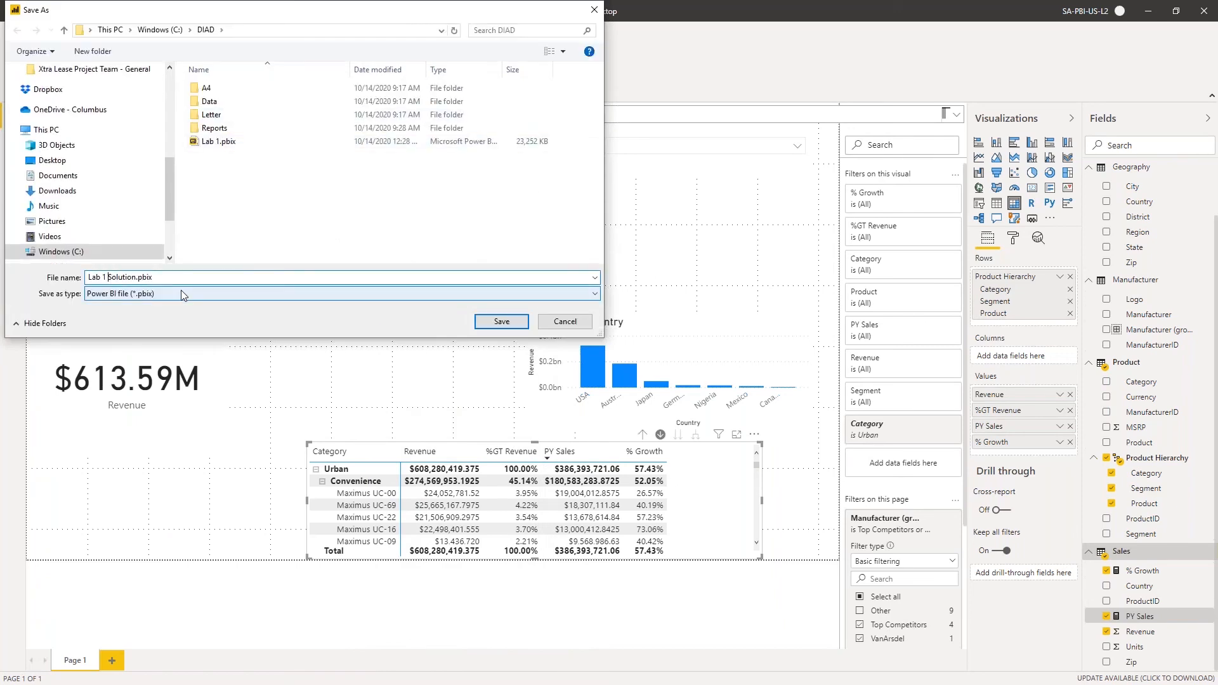
{"action": "key", "text": "Delete"}
{"action": "key", "text": "Delete"}
{"action": "key", "text": "Delete"}
{"action": "key", "text": "Delete"}
{"action": "key", "text": "Delete"}
{"action": "key", "text": "Delete"}
{"action": "key", "text": "Delete"}
{"action": "key", "text": "Delete"}
{"action": "key", "text": "Delete"}
{"action": "type", "text": "2"}
{"action": "left_click", "coordinate": [502, 322]}
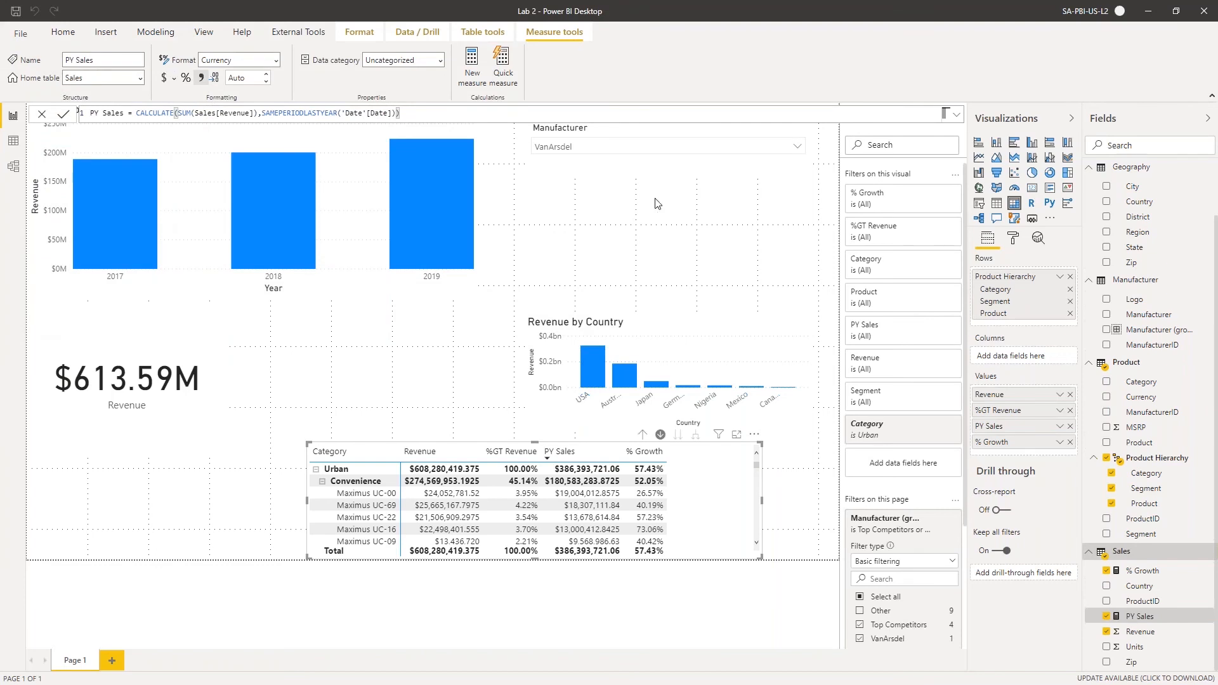
{"action": "left_click", "coordinate": [1203, 11]}
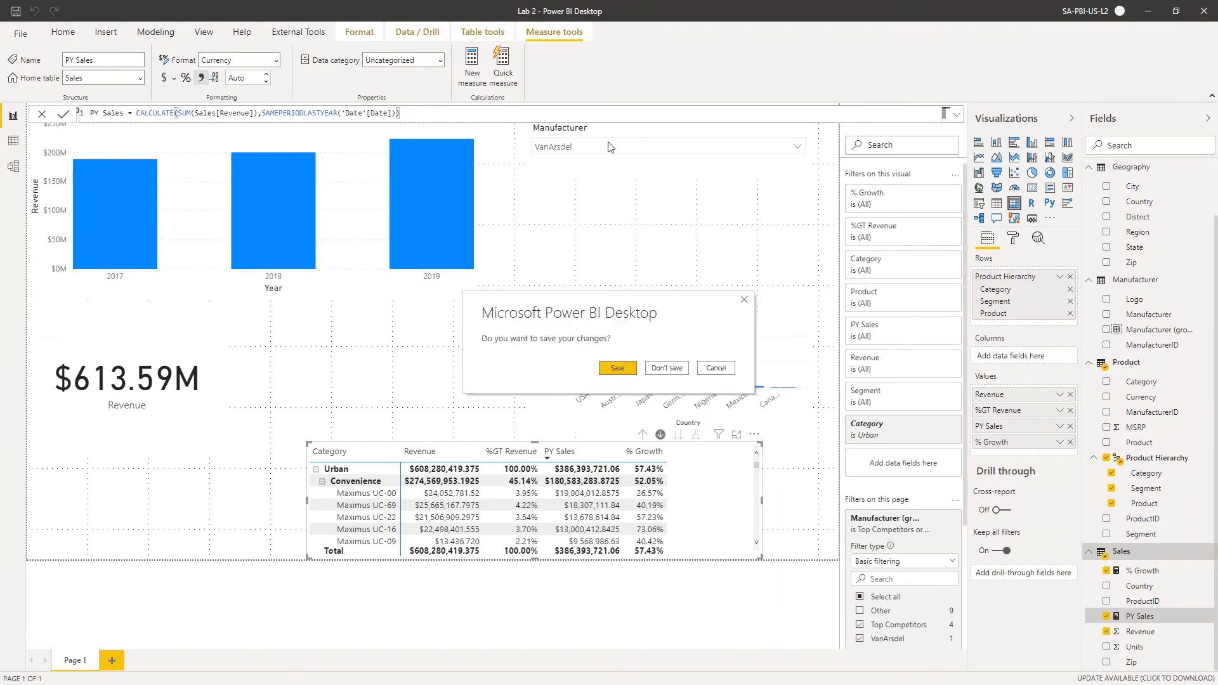
{"action": "left_click", "coordinate": [613, 369]}
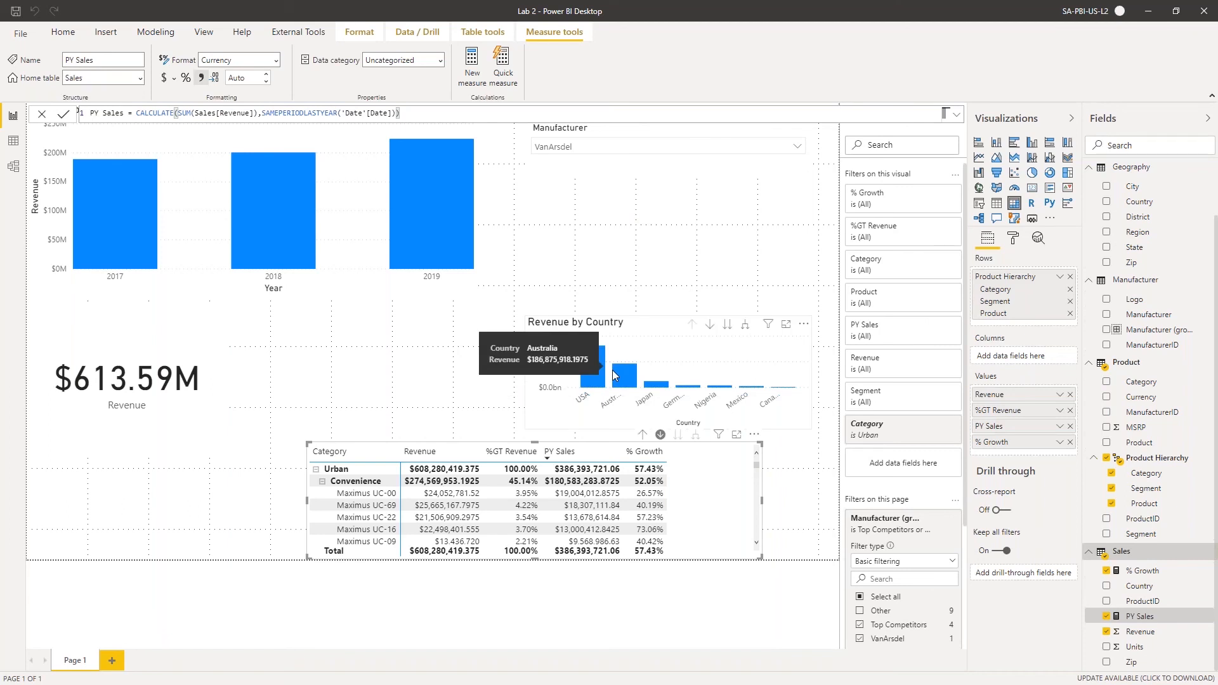
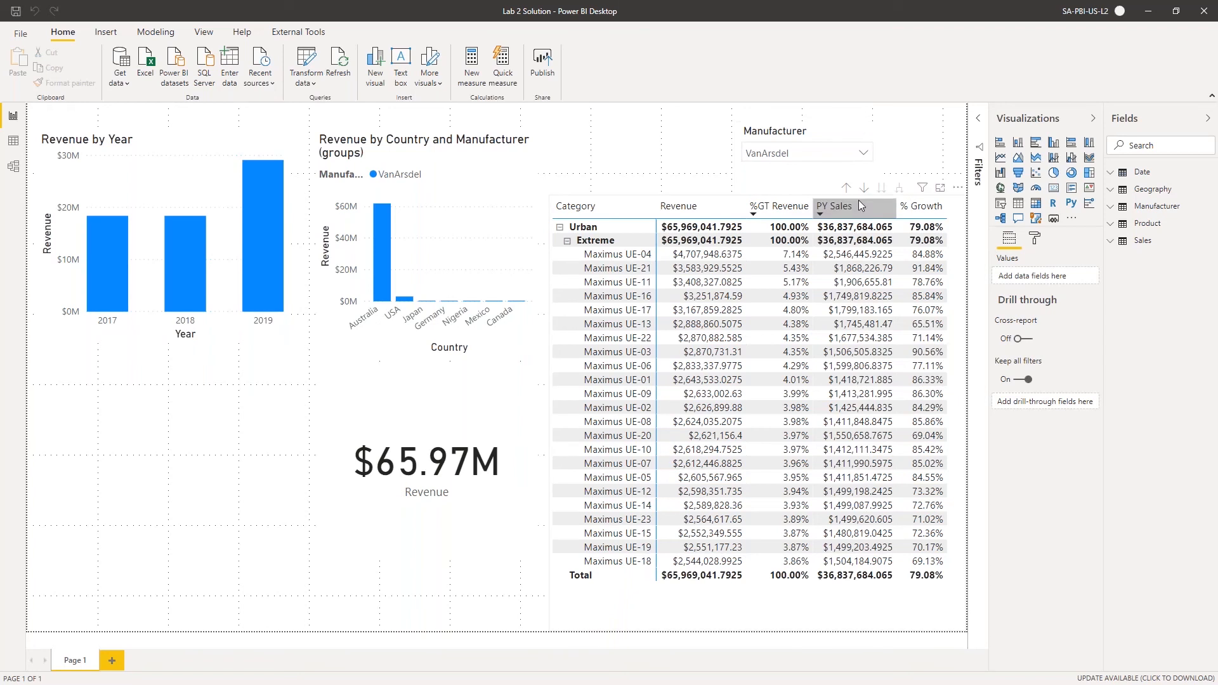
Apply conditional background formatting to the matrix's % Growth values, using a diverging color scale with lowest, middle and highest values
{"action": "left_click", "coordinate": [953, 214]}
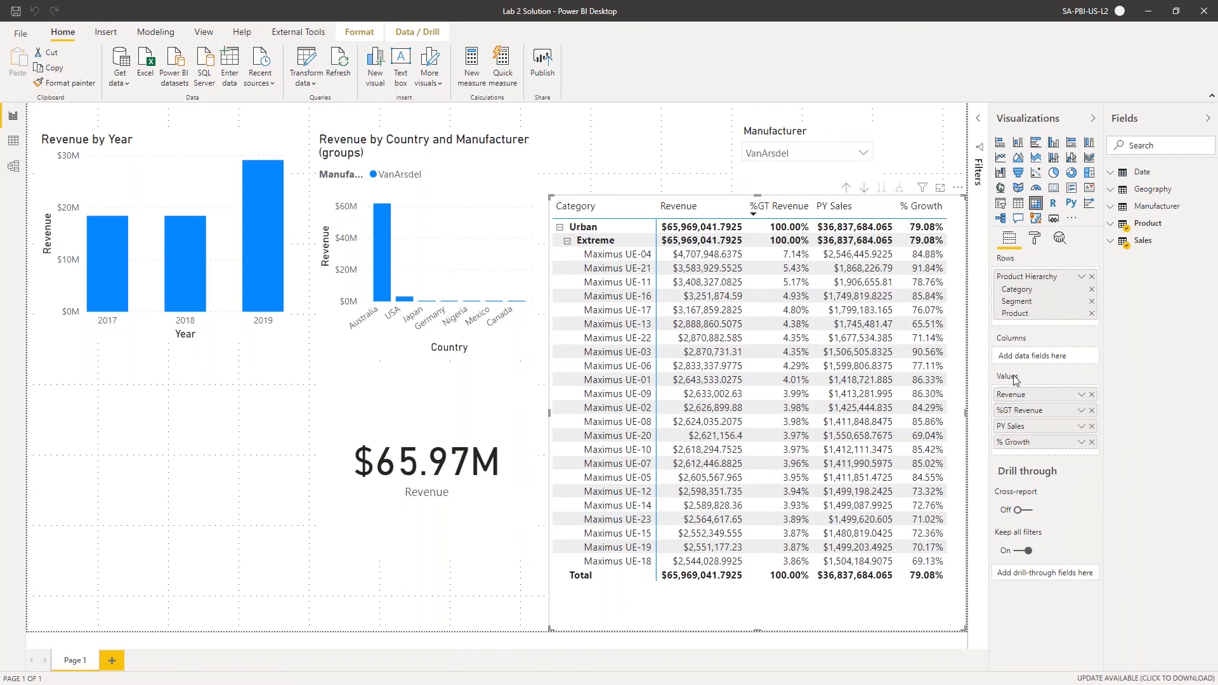
{"action": "left_click", "coordinate": [1081, 443]}
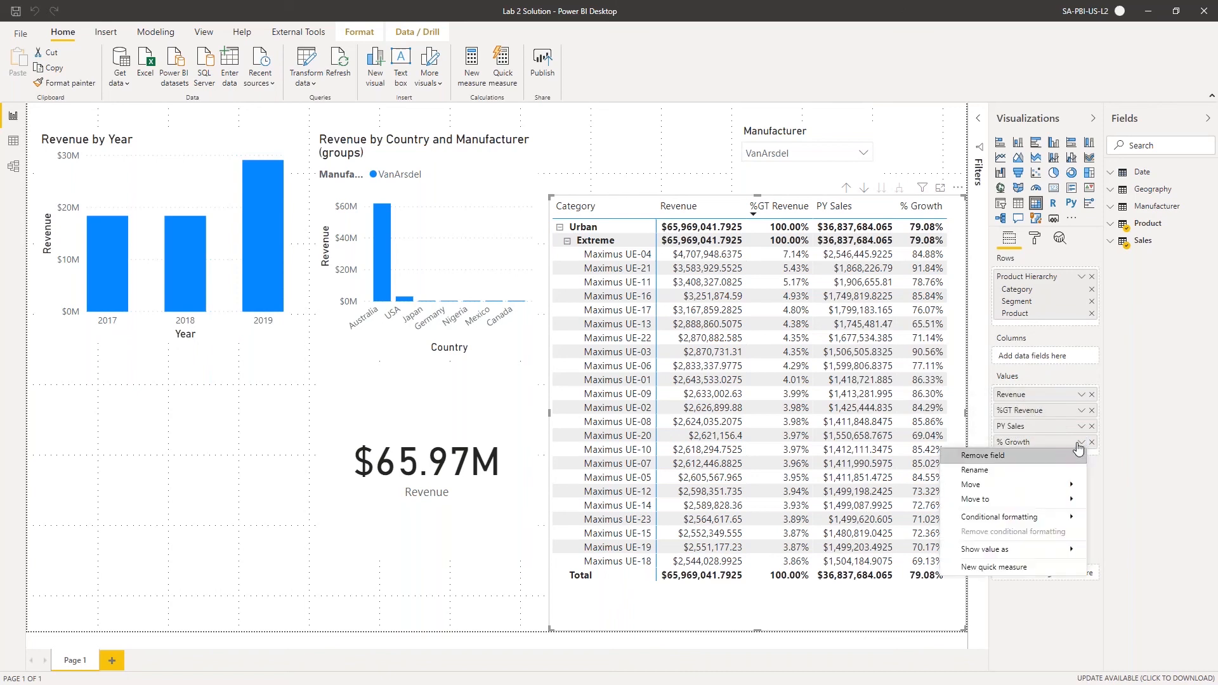
{"action": "mouse_move", "coordinate": [1045, 517]}
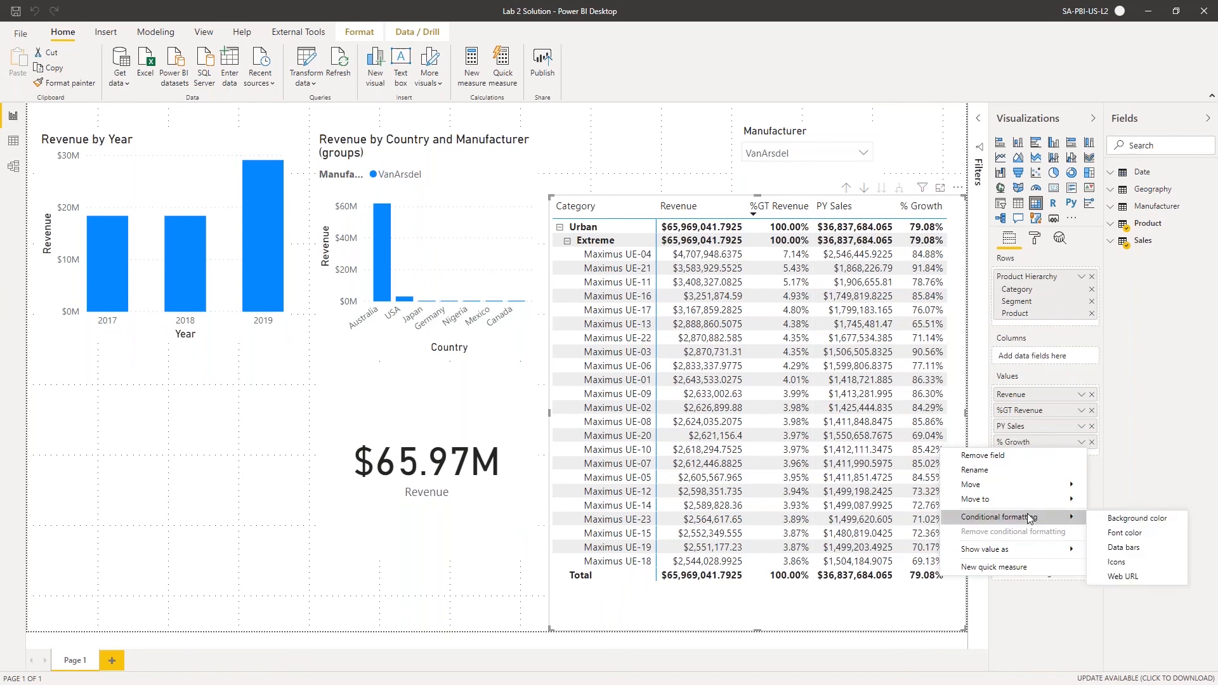
{"action": "left_click", "coordinate": [1117, 519]}
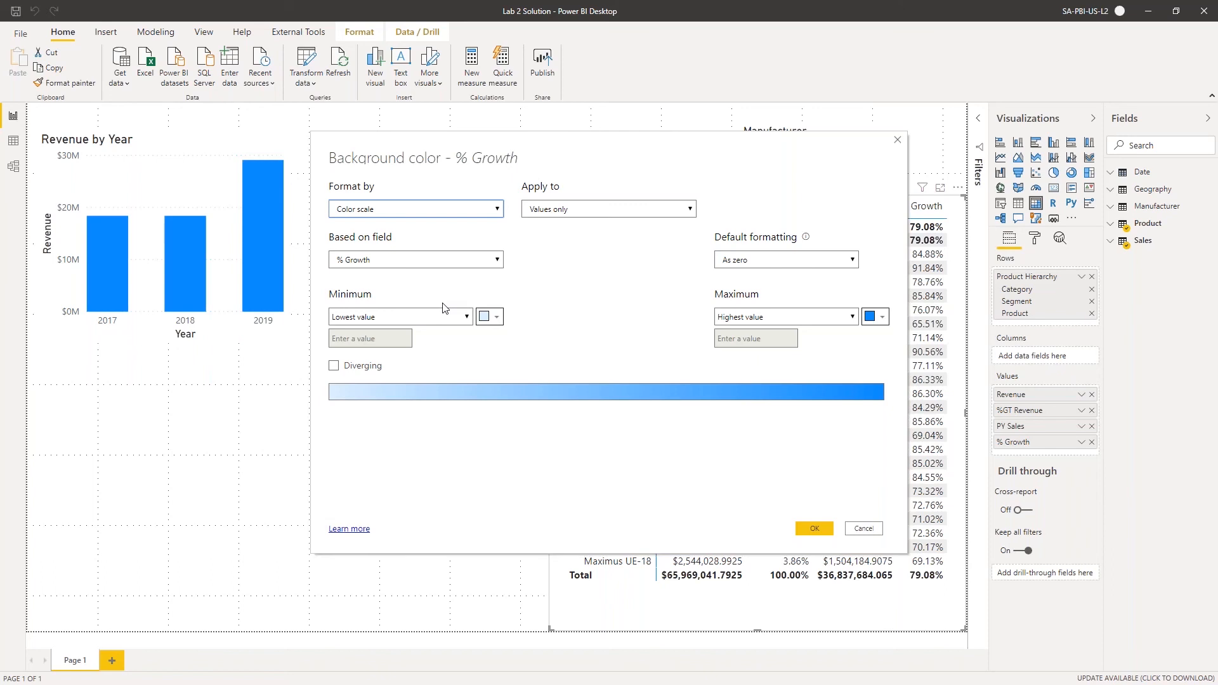
{"action": "left_click", "coordinate": [348, 370]}
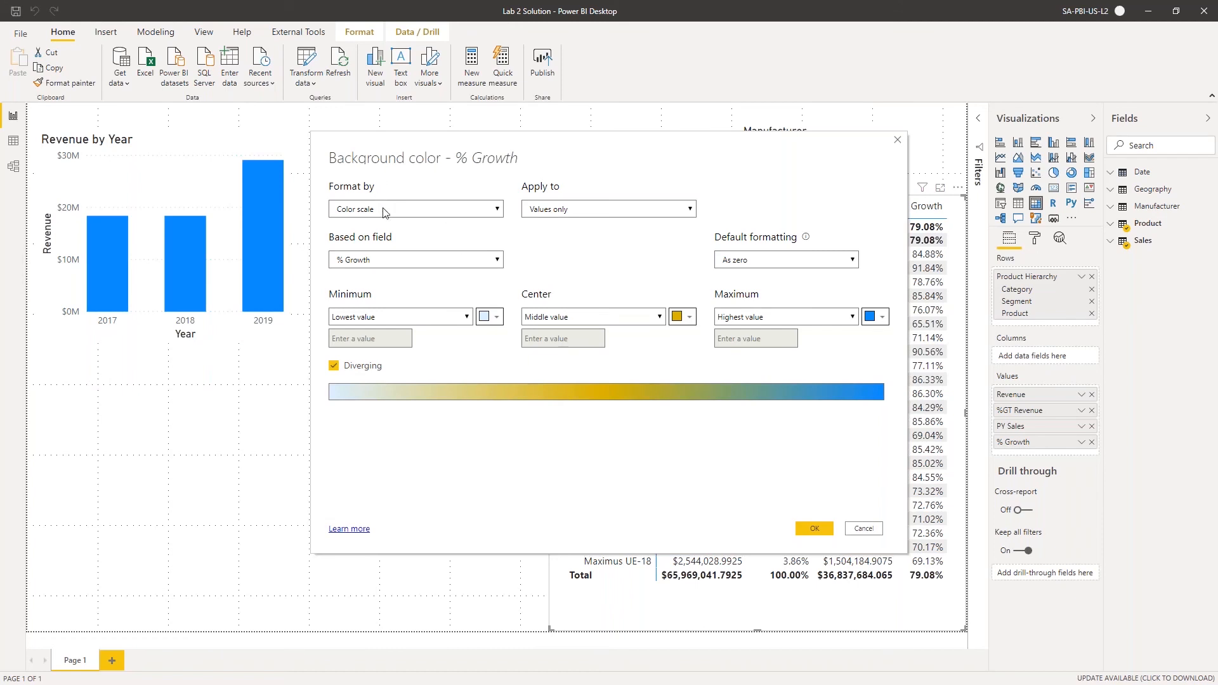
{"action": "left_click", "coordinate": [421, 215]}
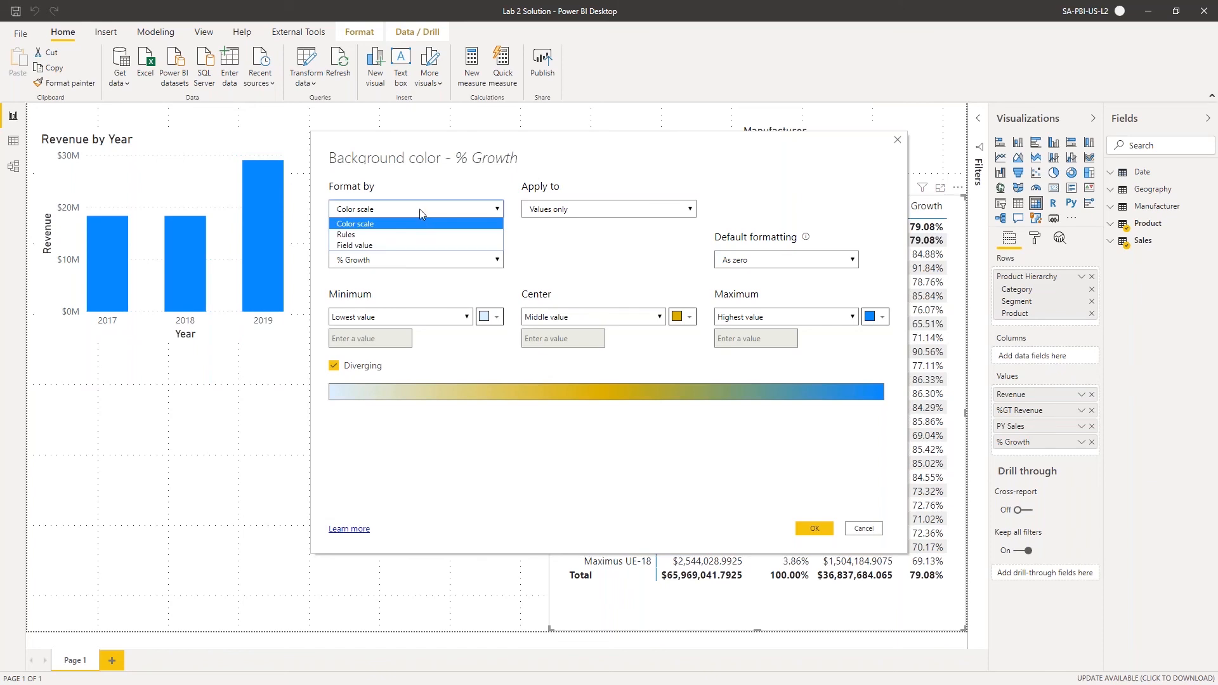
{"action": "left_click", "coordinate": [420, 208]}
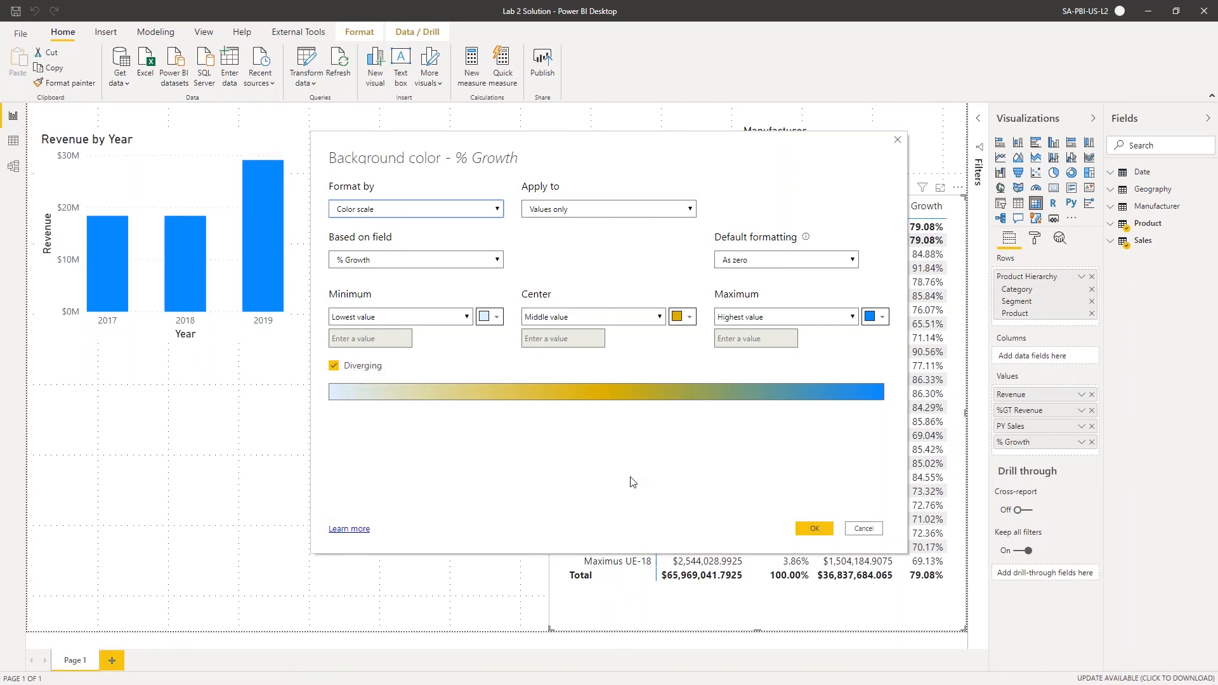
{"action": "left_click", "coordinate": [797, 528]}
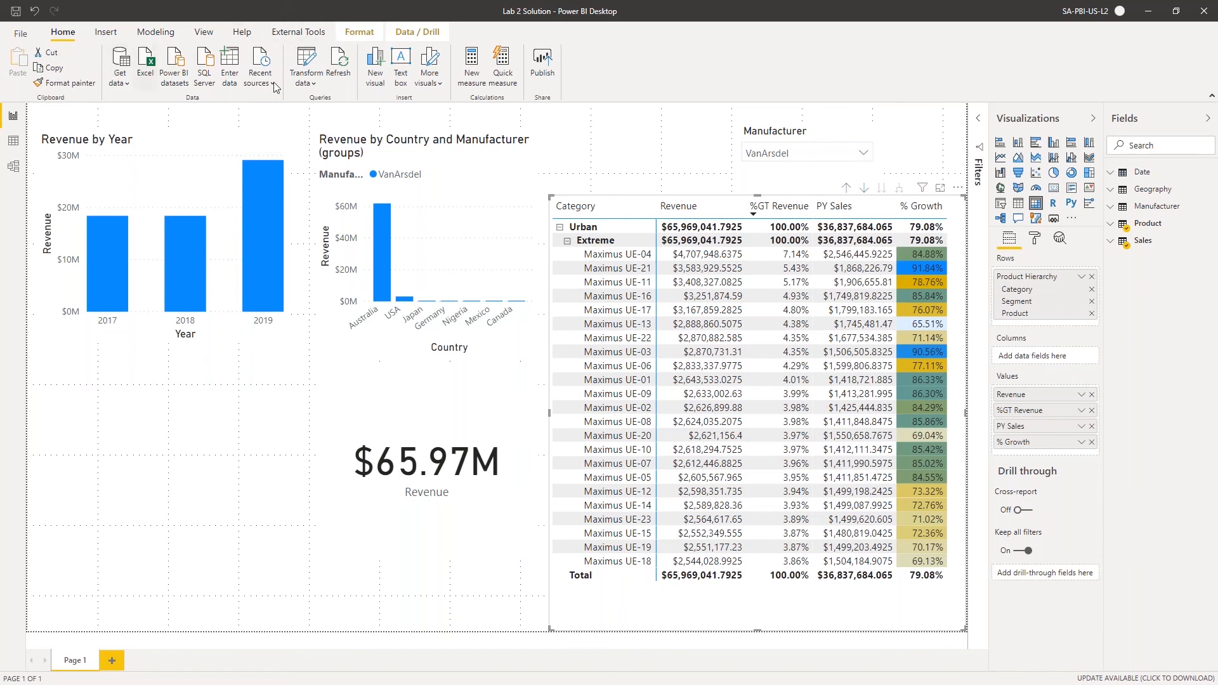
Clear the Date column filter in the Sales query of Power Query Editor and apply the change to the report
{"action": "left_click", "coordinate": [309, 65]}
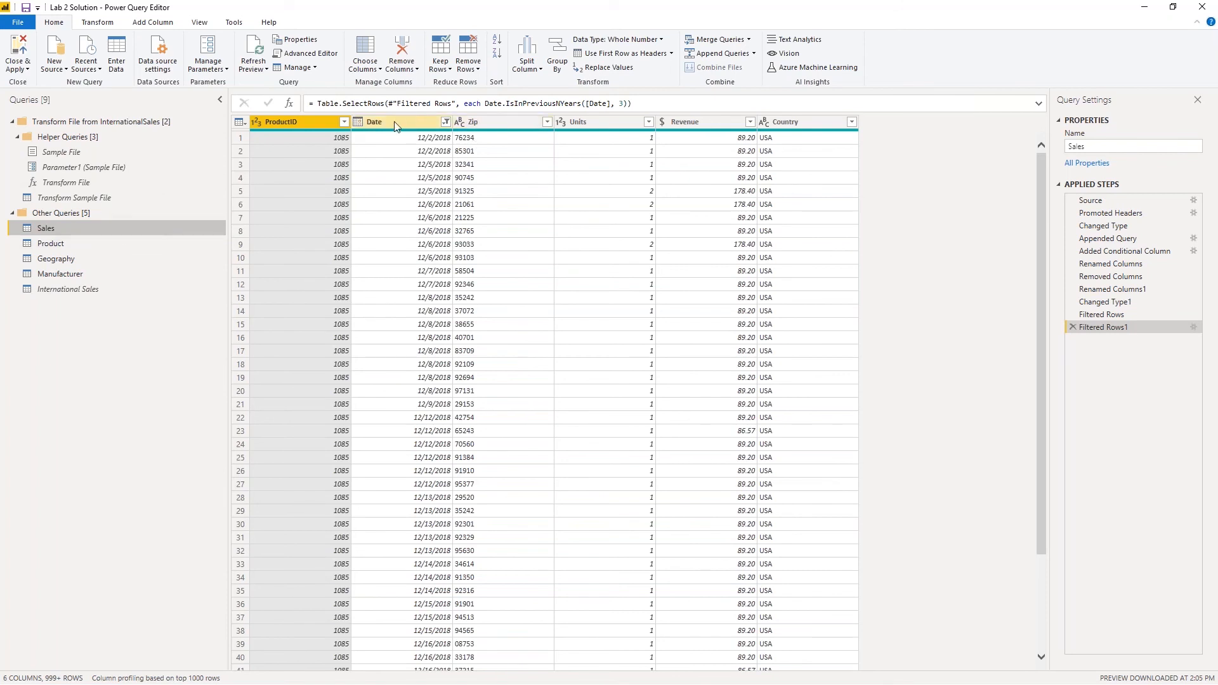
{"action": "left_click", "coordinate": [445, 123]}
{"action": "left_click", "coordinate": [446, 123]}
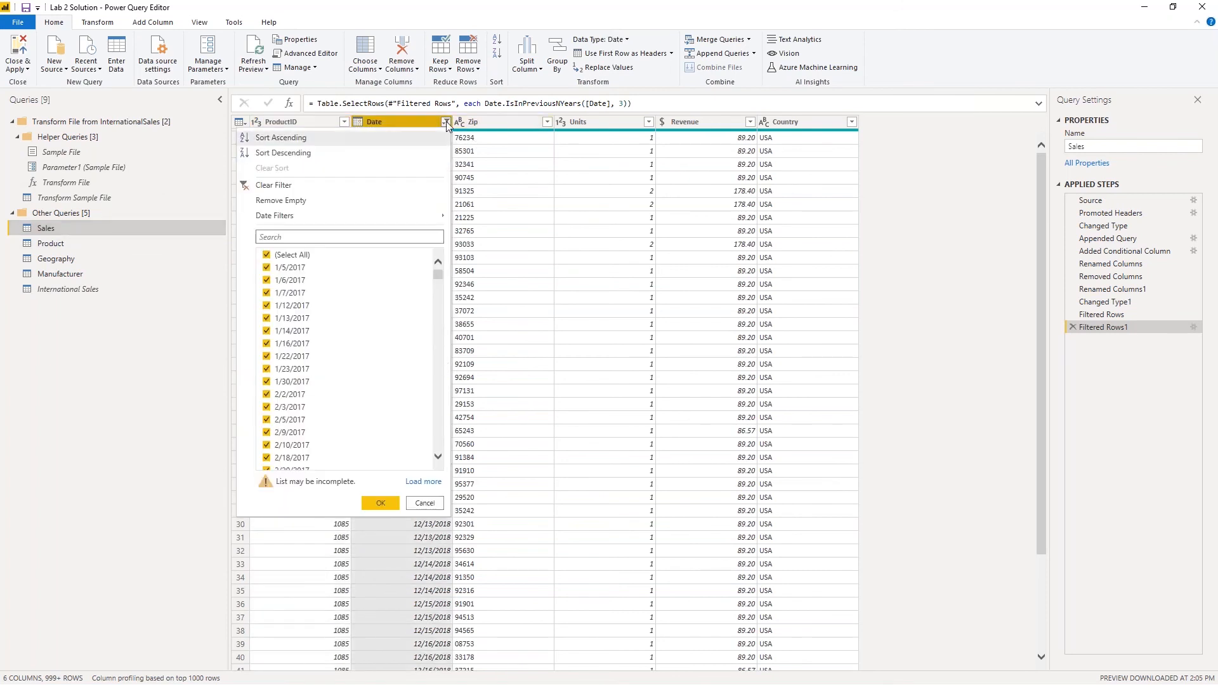
{"action": "left_click", "coordinate": [343, 186]}
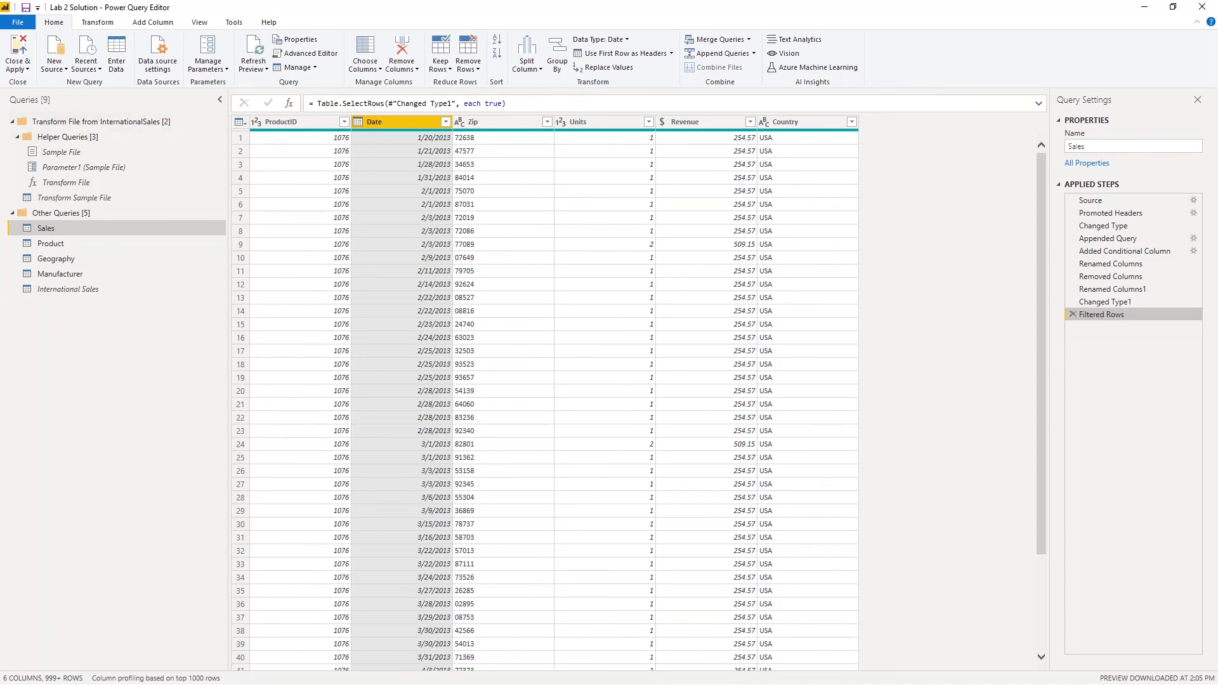
{"action": "left_click", "coordinate": [17, 55]}
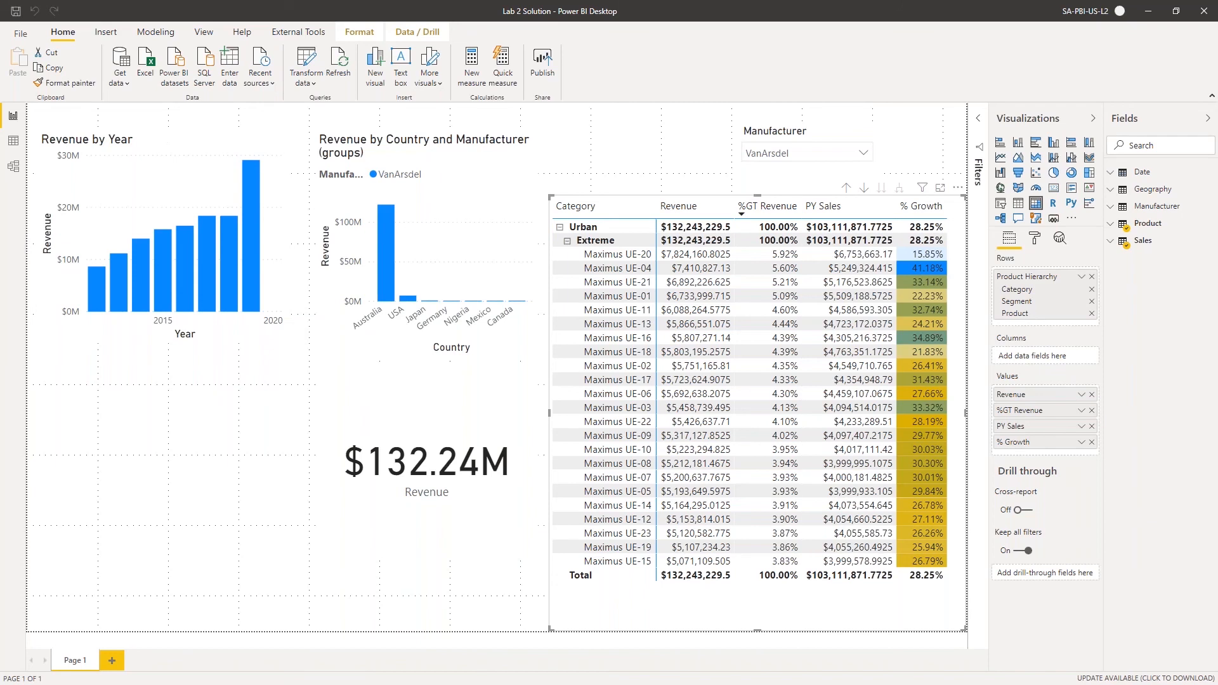
Change the Manufacturer slicer from a dropdown to a list and enlarge it to about 206 wide by 119 high
{"action": "left_click", "coordinate": [866, 153]}
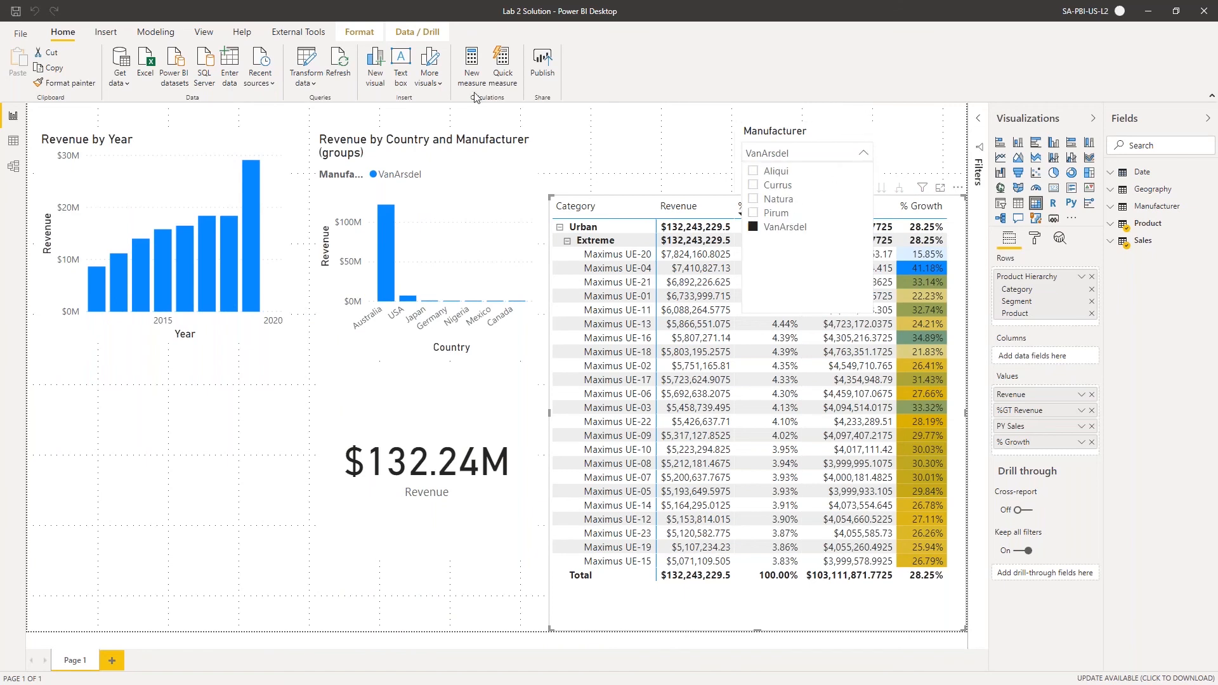
{"action": "left_click", "coordinate": [479, 114]}
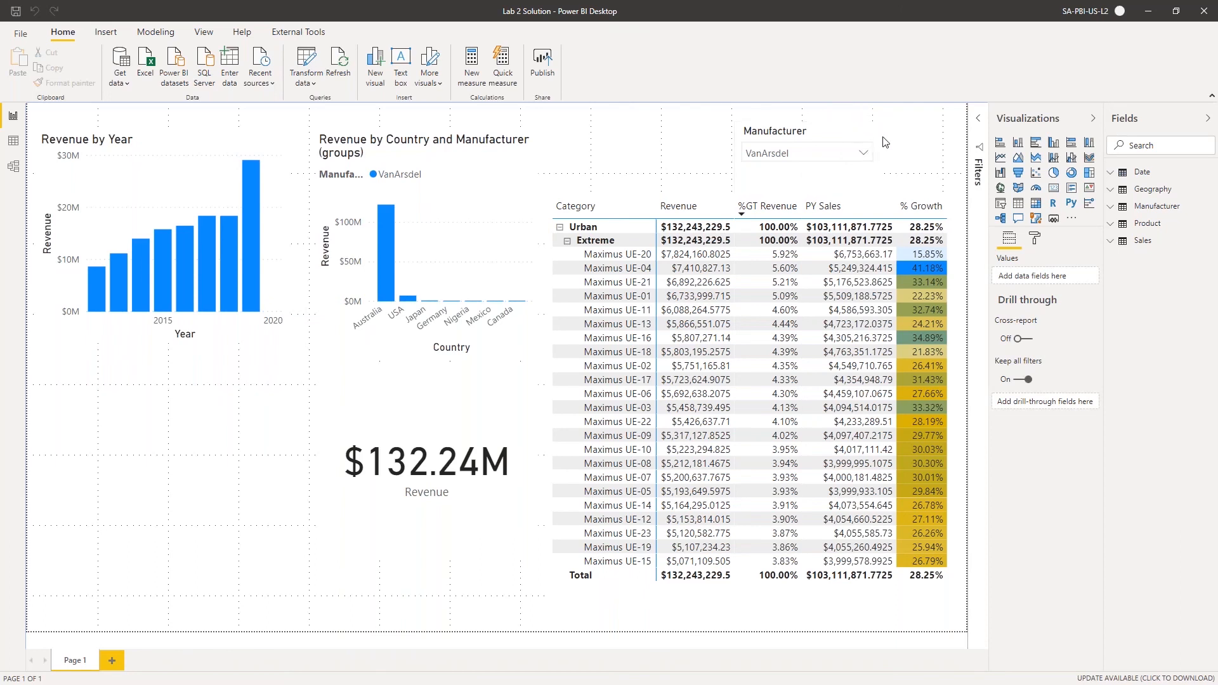
{"action": "left_click", "coordinate": [867, 131]}
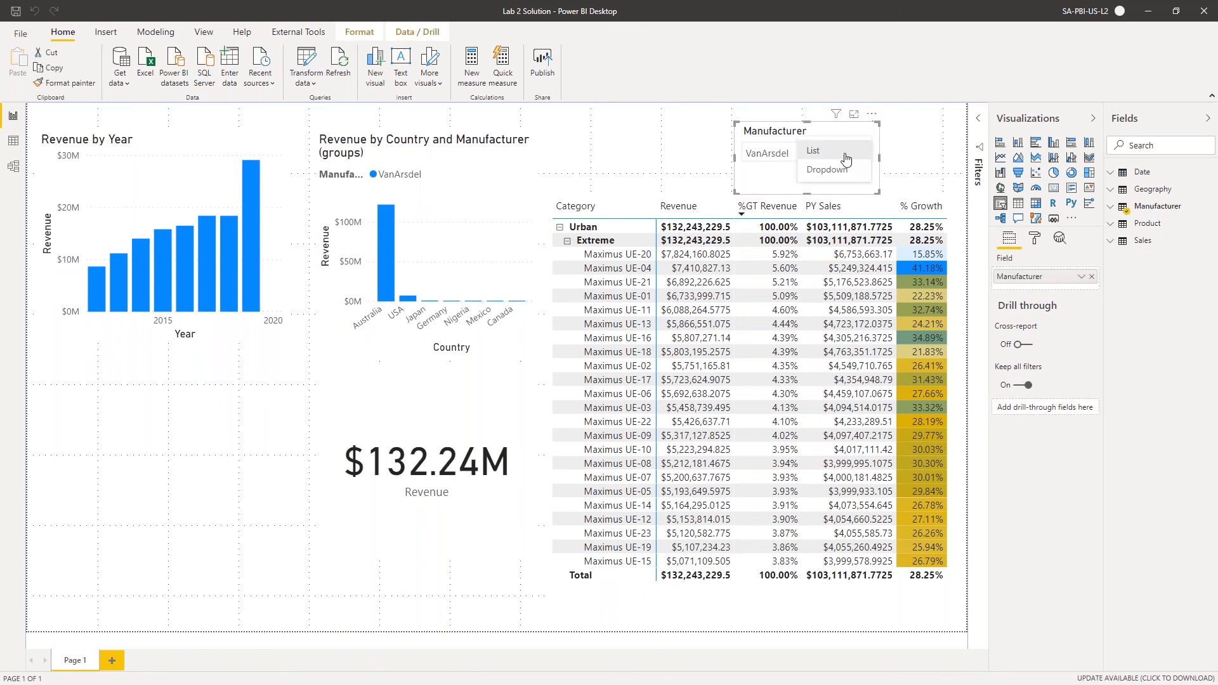
{"action": "left_click", "coordinate": [846, 158]}
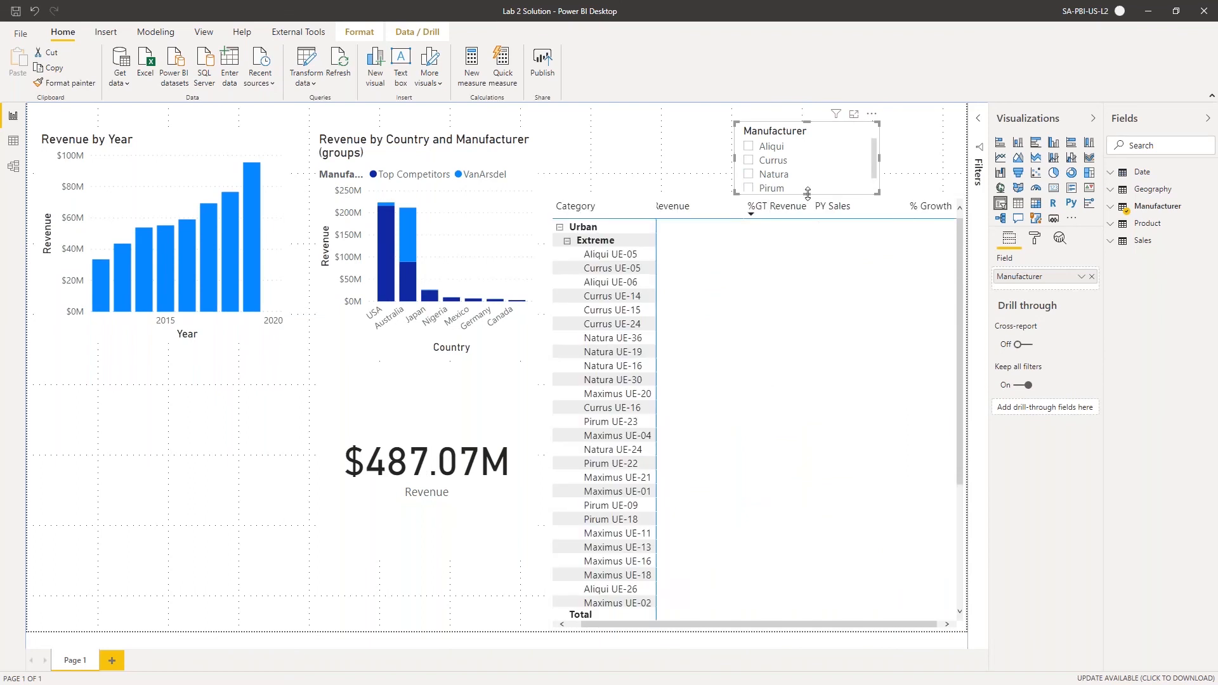
{"action": "left_click_drag", "start_coordinate": [807, 213], "coordinate": [807, 210]}
{"action": "mouse_move", "coordinate": [733, 163]}
{"action": "left_mouse_down"}
{"action": "mouse_move", "coordinate": [631, 143]}
{"action": "mouse_move", "coordinate": [731, 156]}
{"action": "left_mouse_up"}
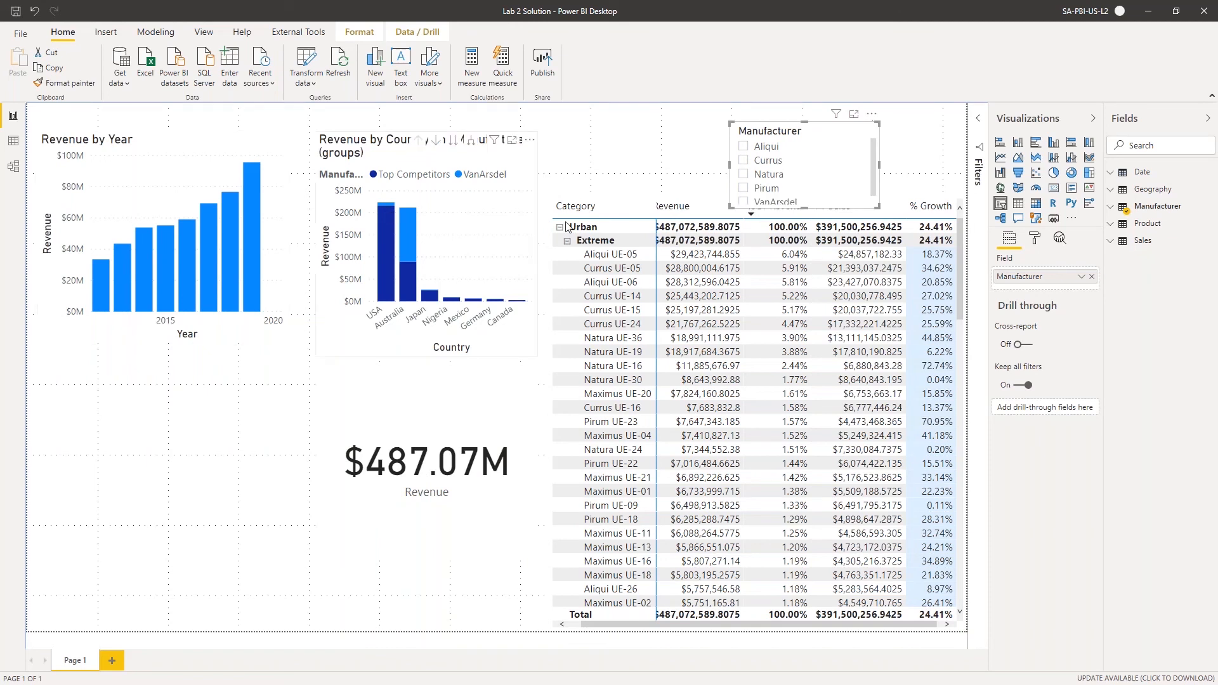
Set the Manufacturer slicer's orientation to Horizontal
{"action": "left_click", "coordinate": [1035, 241]}
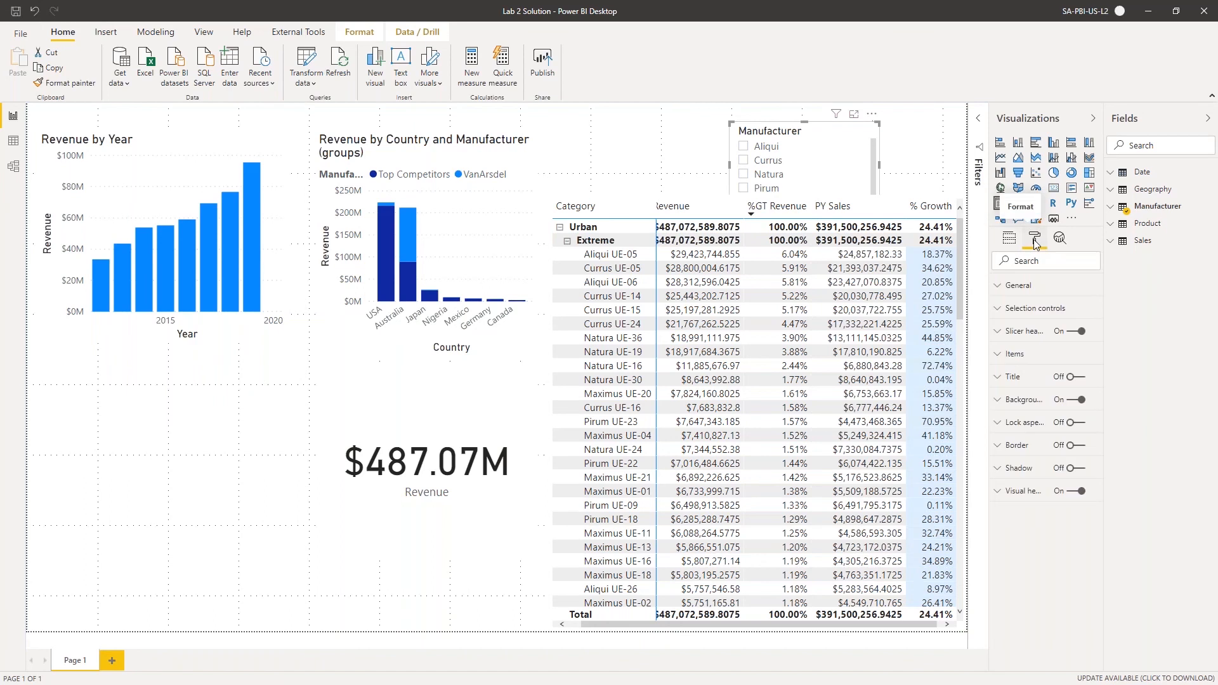
{"action": "left_click", "coordinate": [1001, 287]}
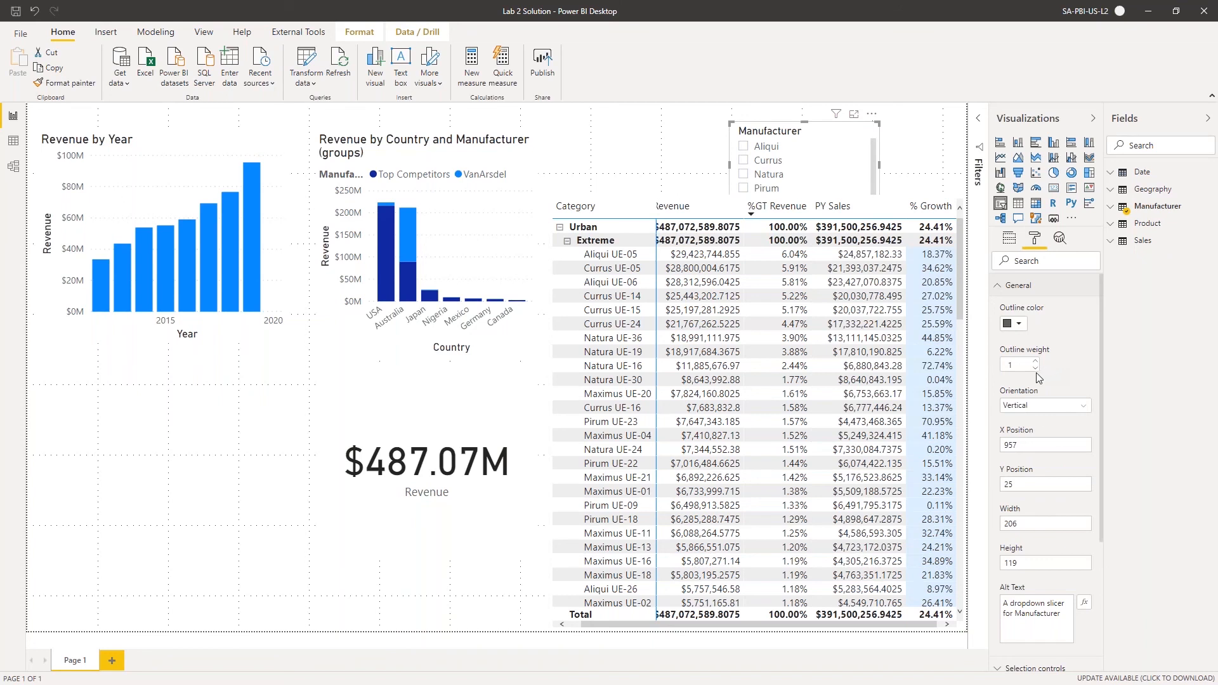
{"action": "left_click", "coordinate": [1040, 412]}
{"action": "left_click", "coordinate": [1037, 437]}
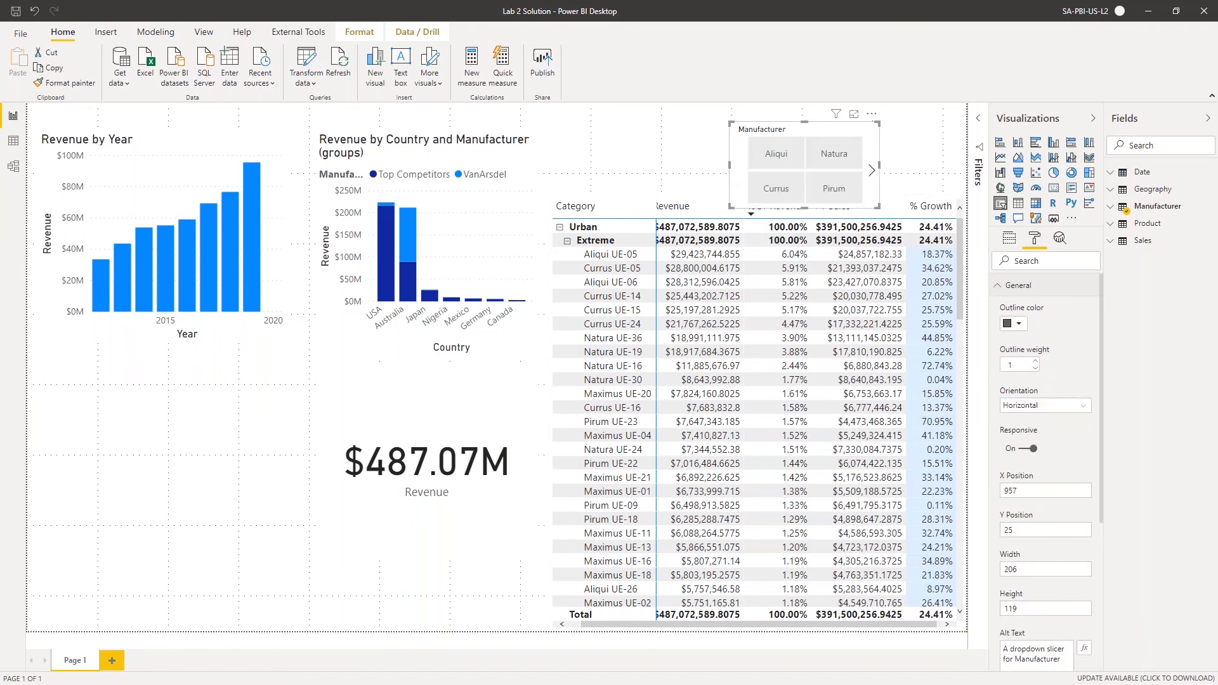
Resize the Manufacturer slicer to about 548 wide and 62 high so its buttons form a single row above the matrix
{"action": "left_click_drag", "start_coordinate": [730, 167], "coordinate": [551, 152]}
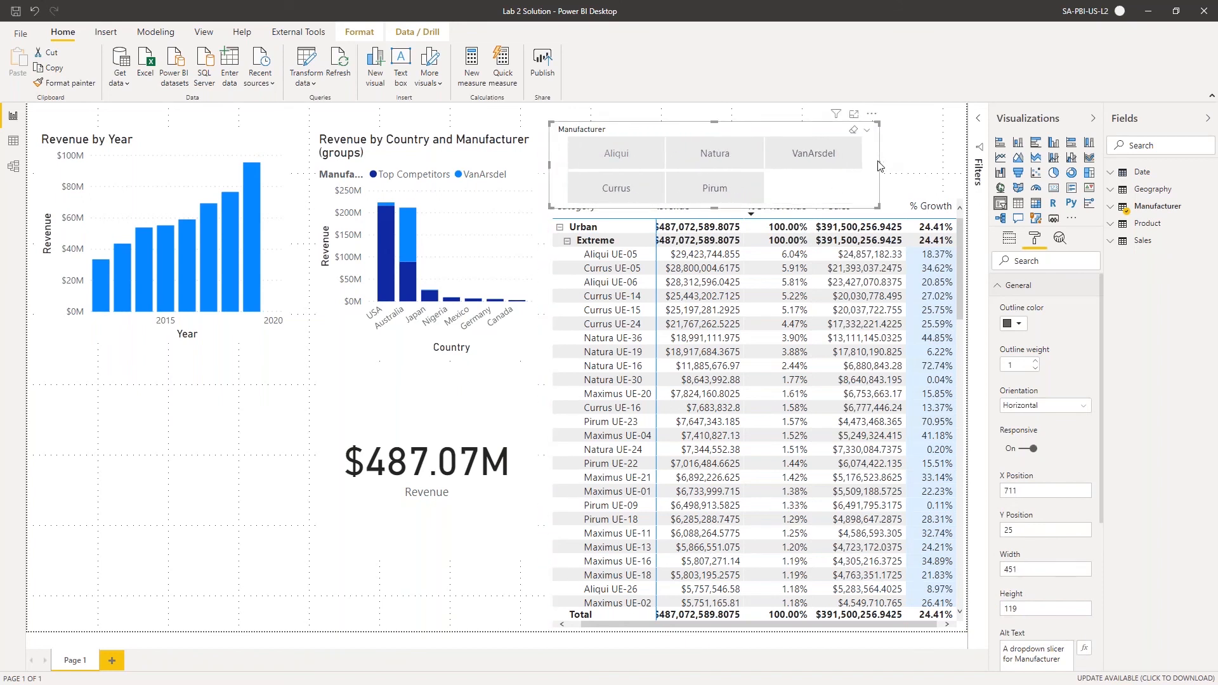
{"action": "left_click_drag", "start_coordinate": [878, 165], "coordinate": [950, 164]}
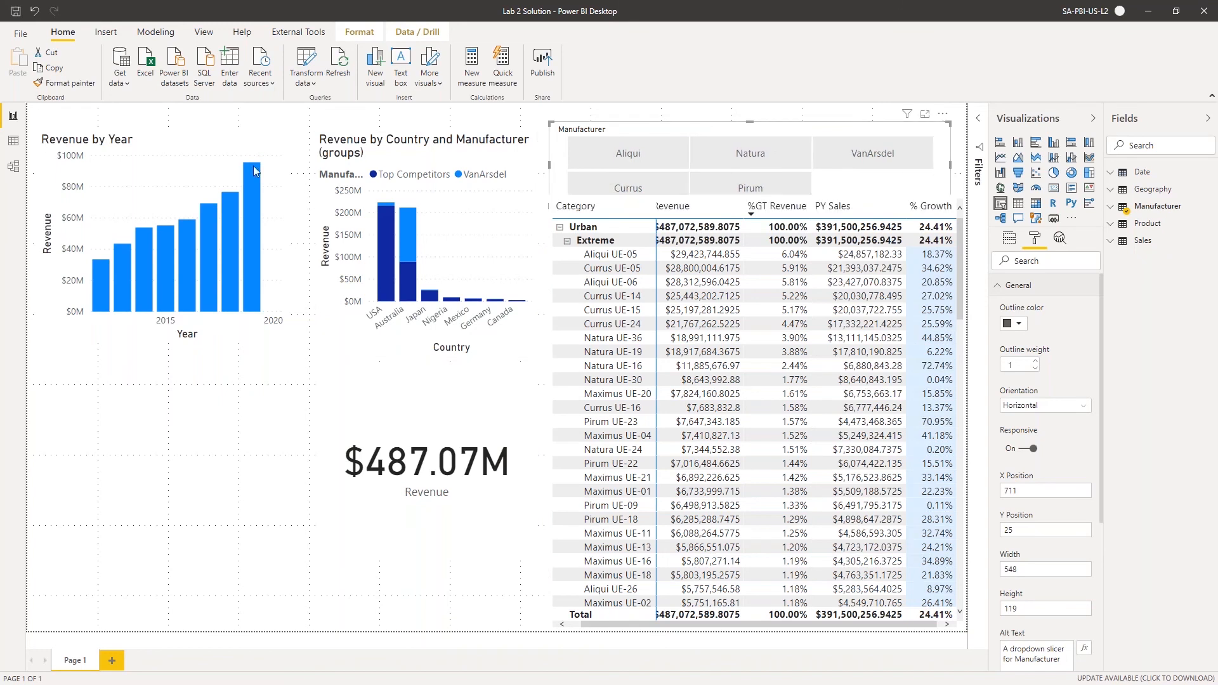
{"action": "mouse_move", "coordinate": [549, 163]}
{"action": "left_mouse_down"}
{"action": "mouse_move", "coordinate": [269, 155]}
{"action": "mouse_move", "coordinate": [550, 159]}
{"action": "left_mouse_up"}
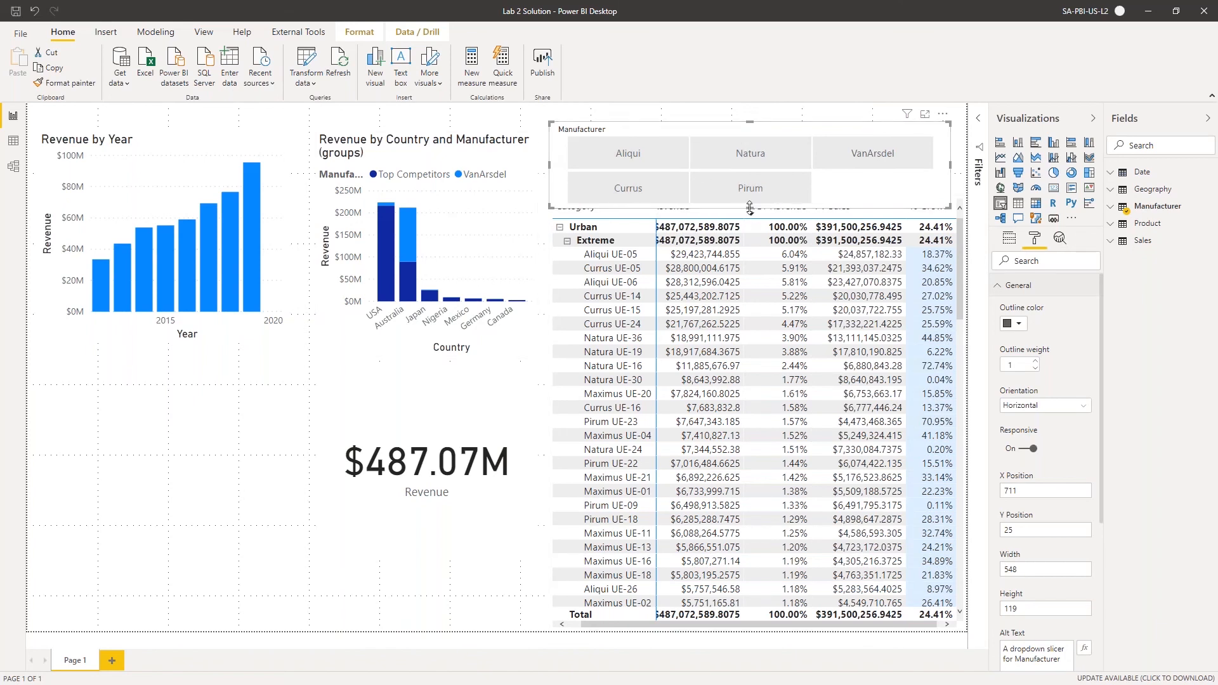
{"action": "left_click_drag", "start_coordinate": [749, 210], "coordinate": [654, 172]}
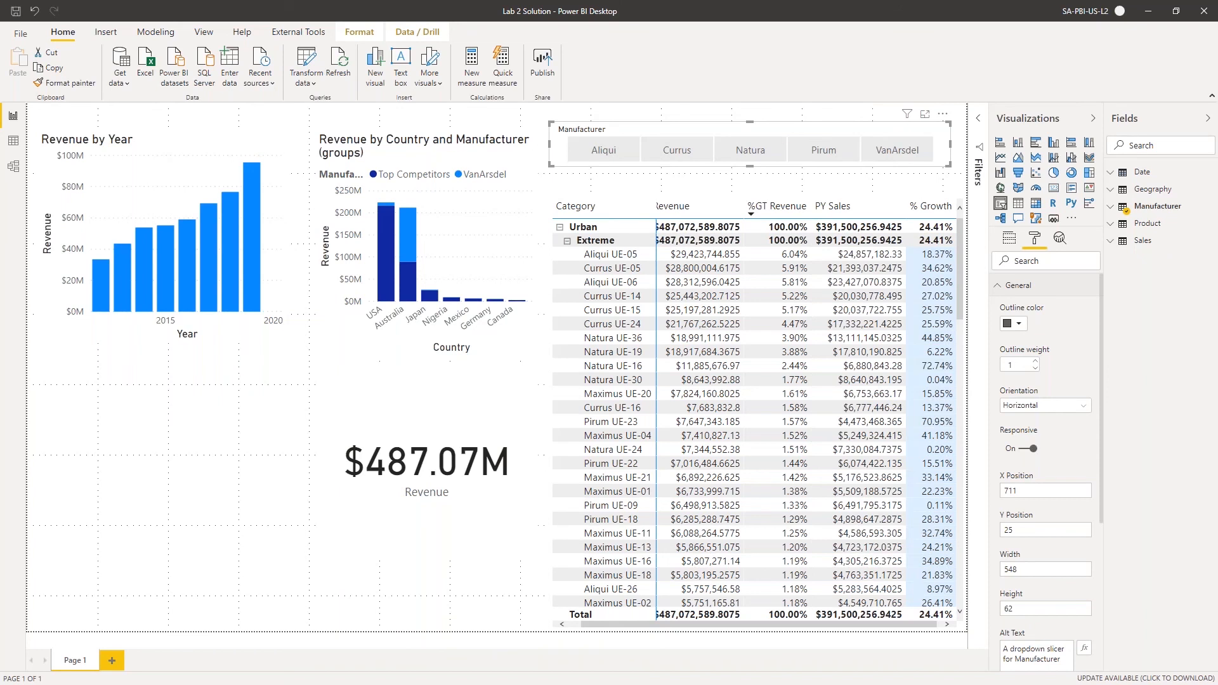
Filter the report by Pirum for comparison and leave VanArsdel selected in the Manufacturer slicer
{"action": "left_click", "coordinate": [883, 159]}
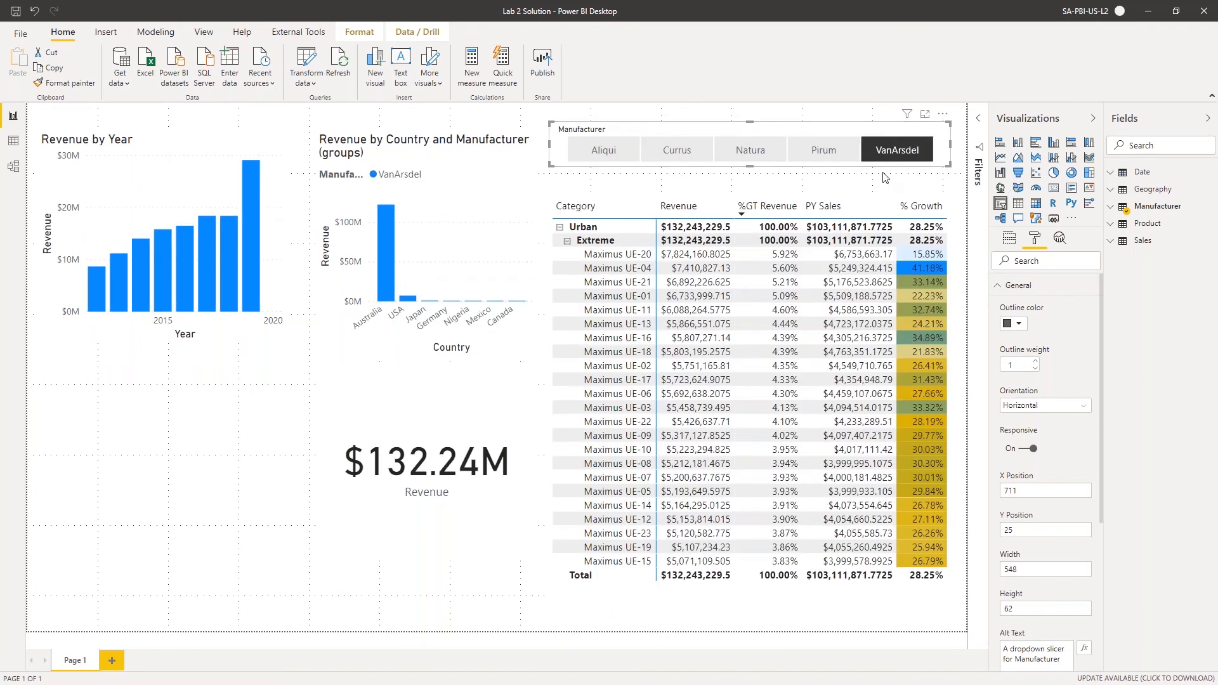
{"action": "left_click", "coordinate": [815, 156]}
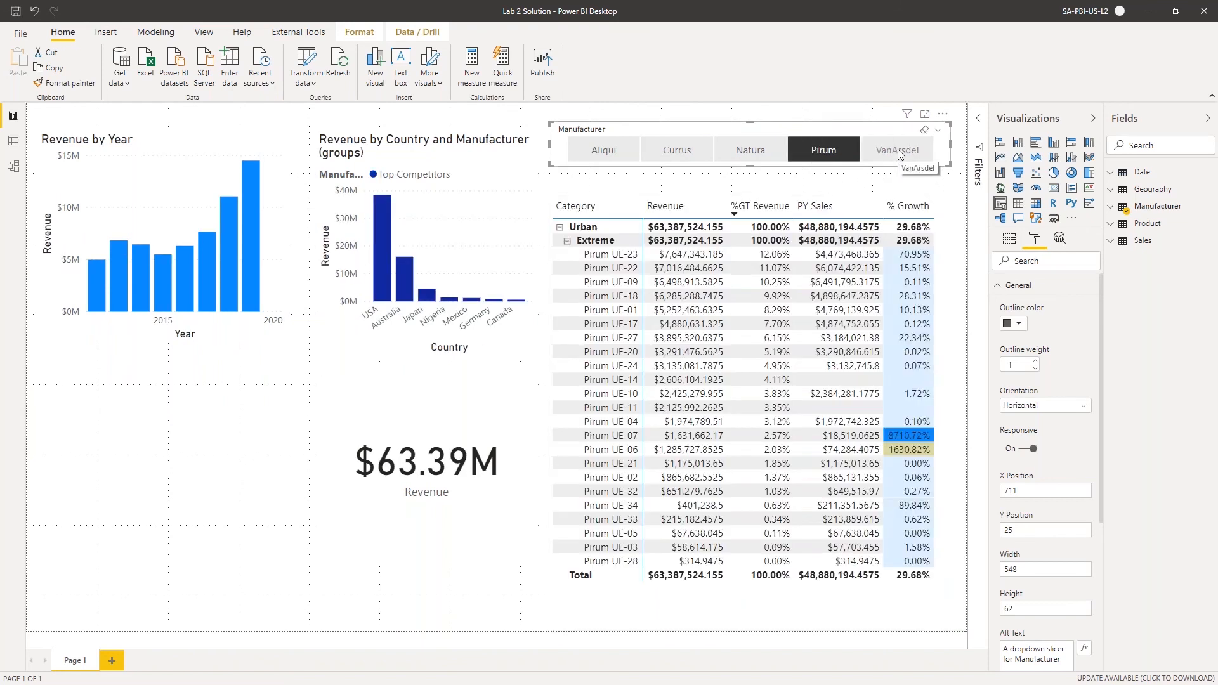
{"action": "left_click", "coordinate": [900, 162]}
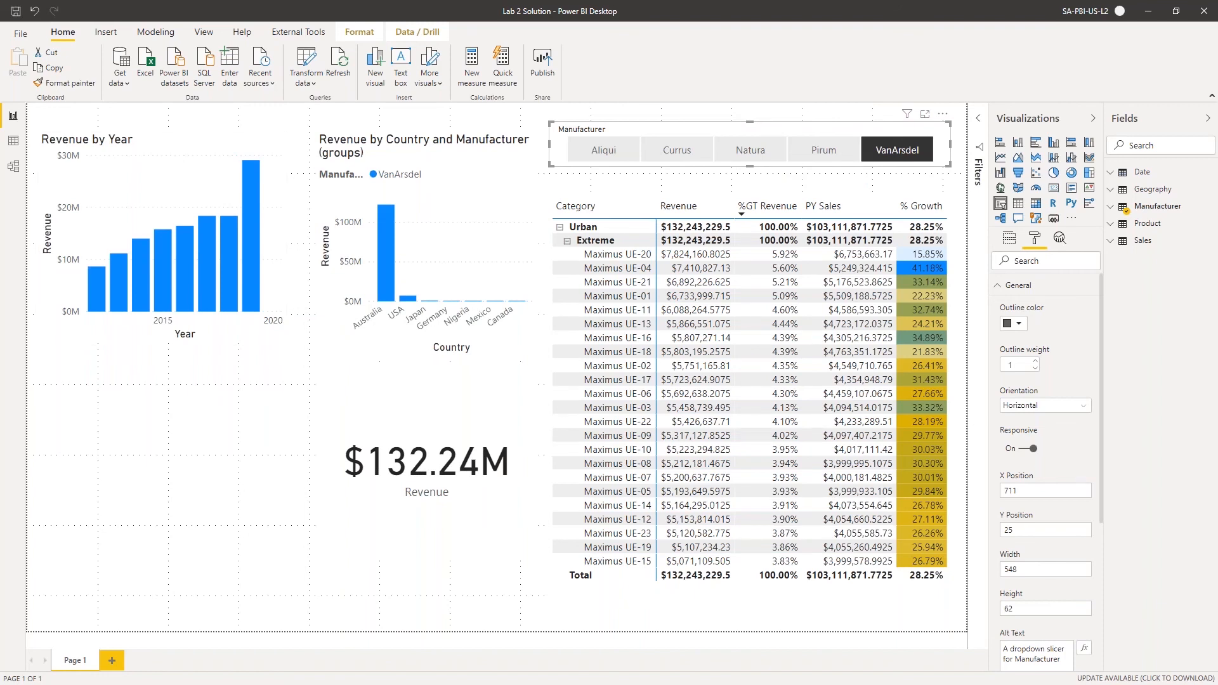
Try the Manufacturer slicer's Single select option and turn it off again, and test multi-selecting Pirum together with VanArsdel
{"action": "left_click", "coordinate": [999, 285]}
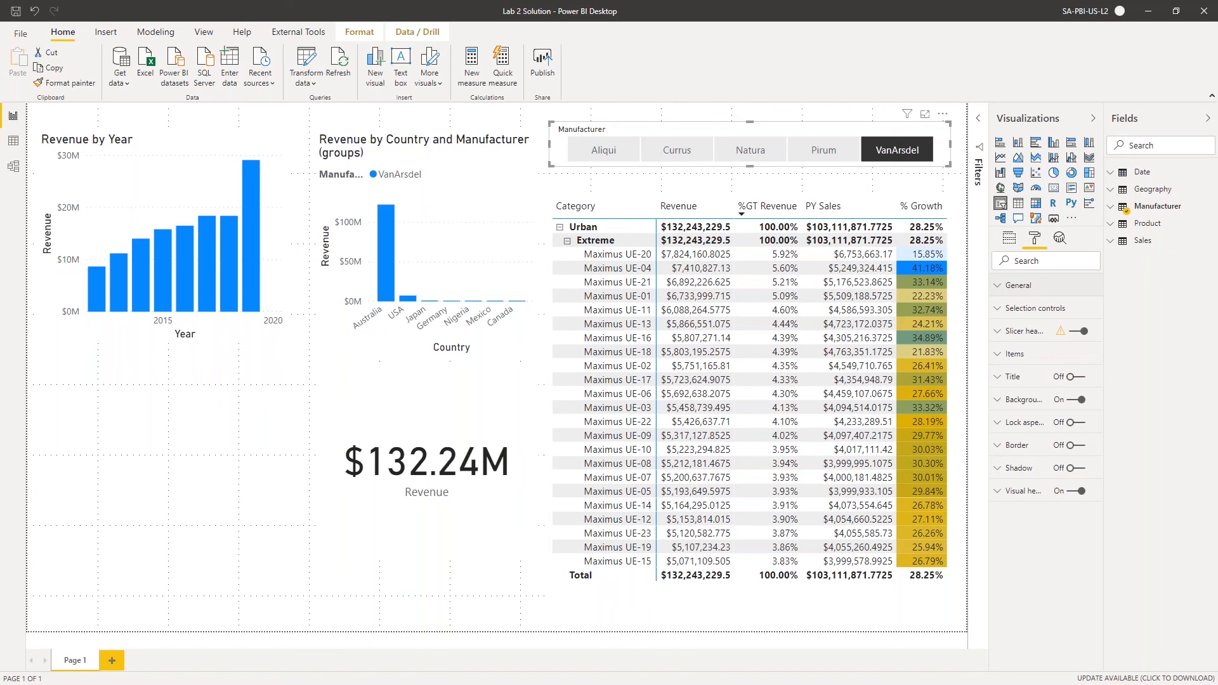
{"action": "left_click", "coordinate": [1002, 286]}
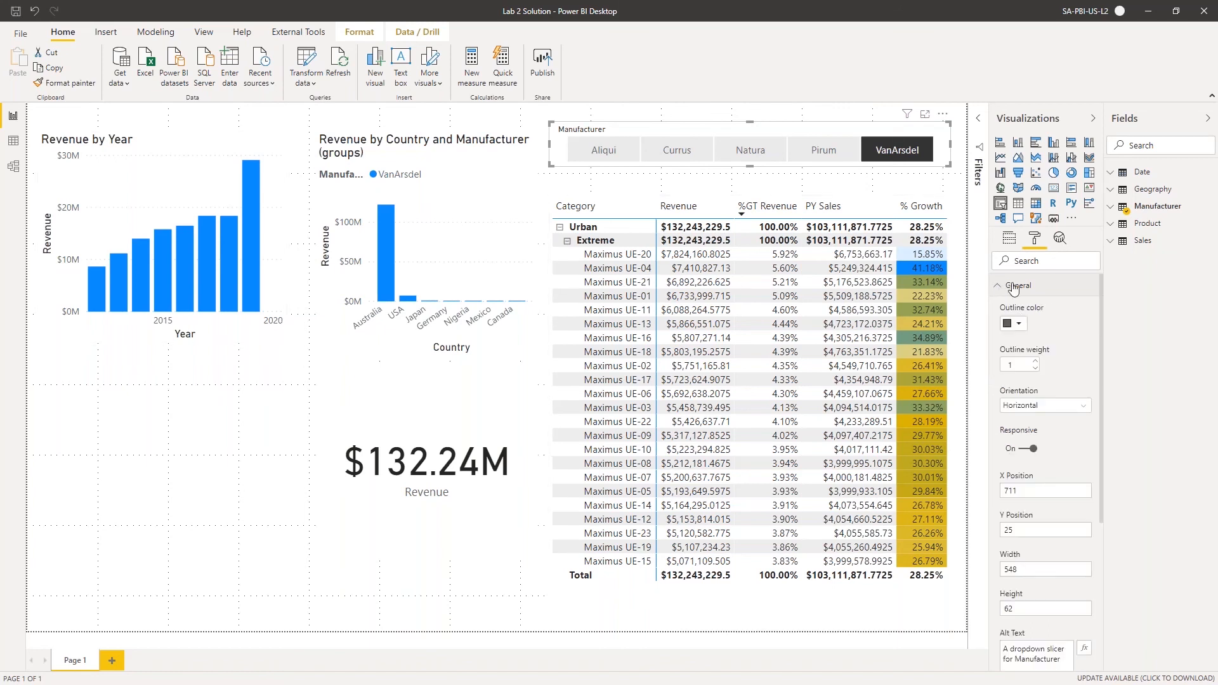
{"action": "left_click", "coordinate": [1001, 288]}
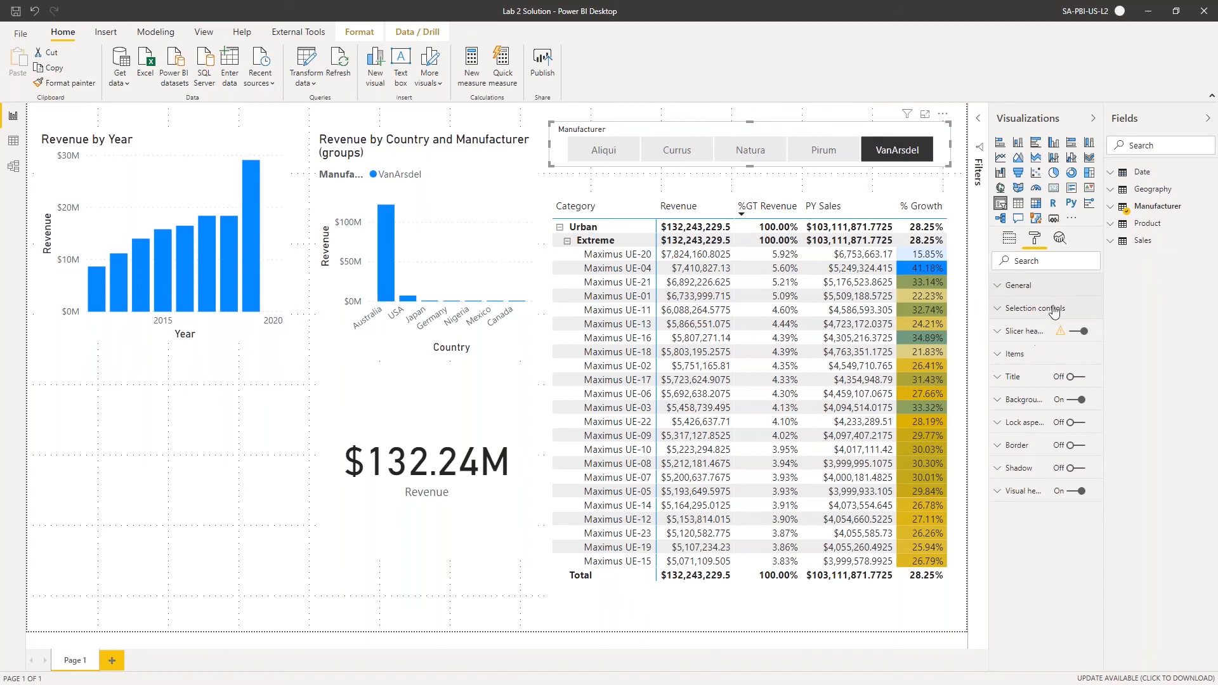
{"action": "left_click", "coordinate": [1034, 317]}
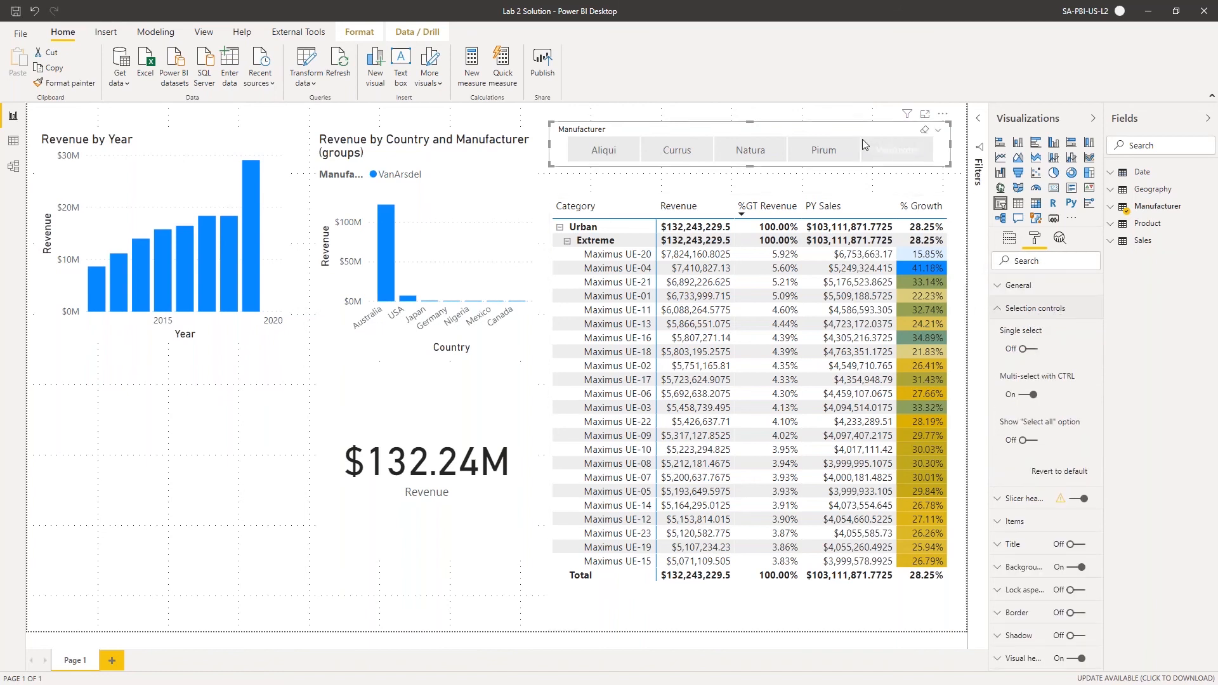
{"action": "left_click", "coordinate": [1027, 349]}
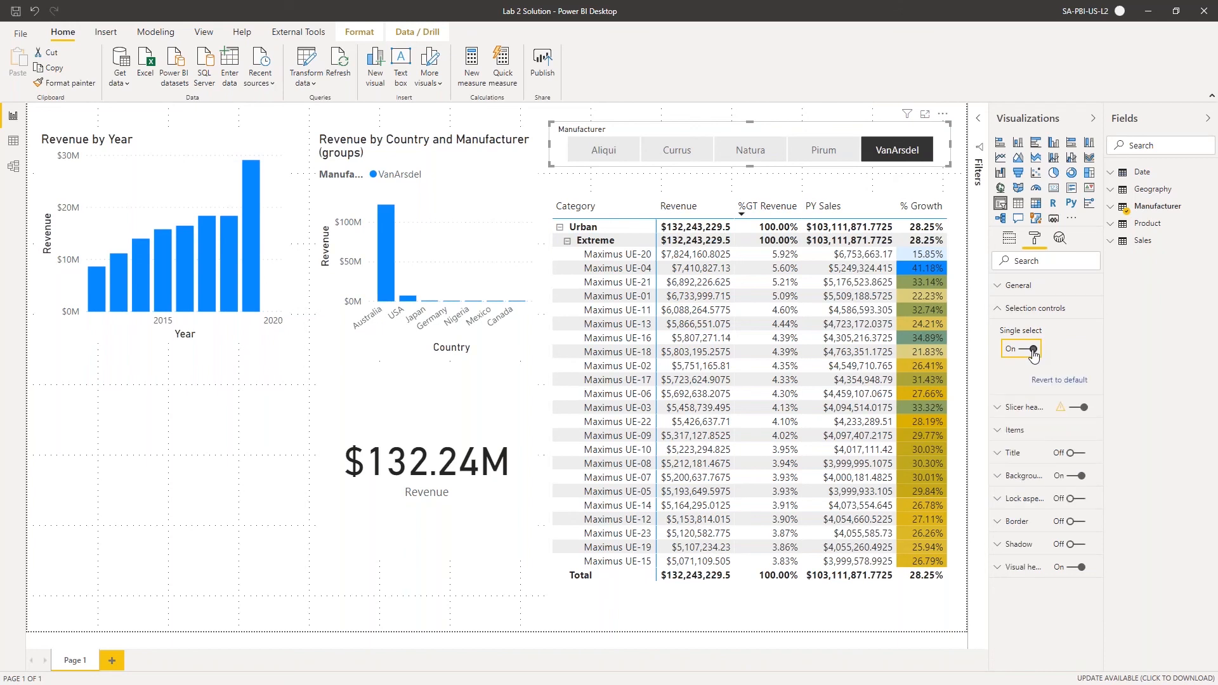
{"action": "left_click", "coordinate": [1027, 353]}
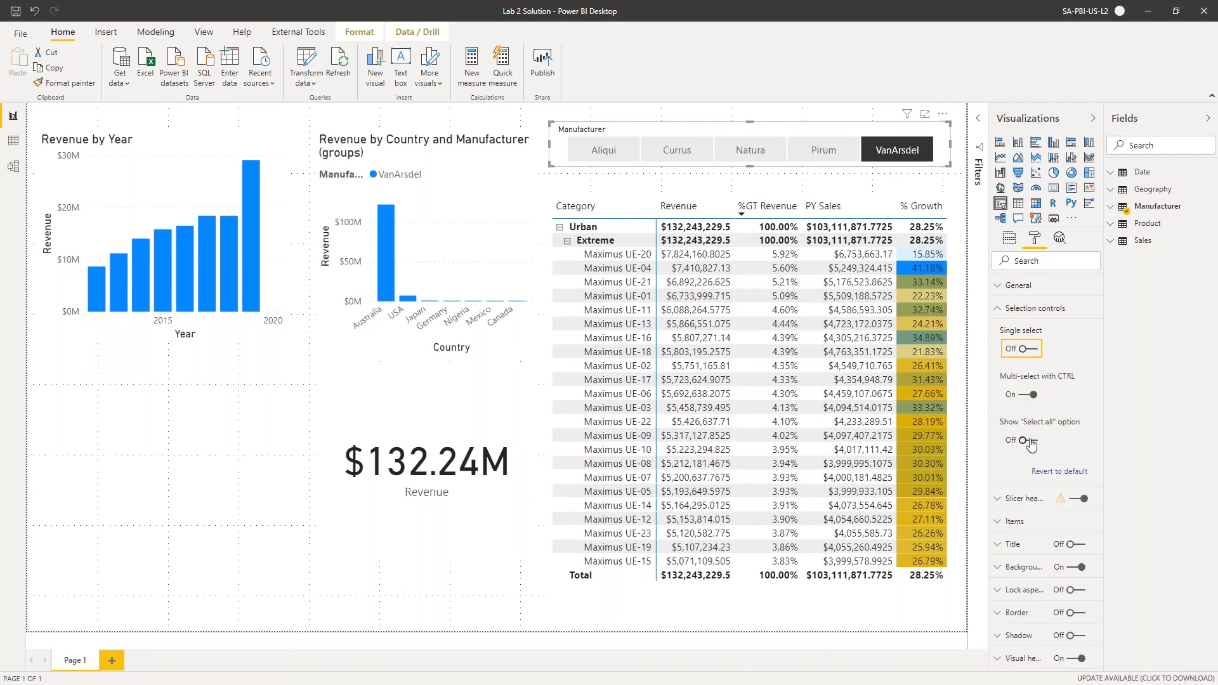
{"action": "left_click", "coordinate": [818, 153], "text": "ctrl"}
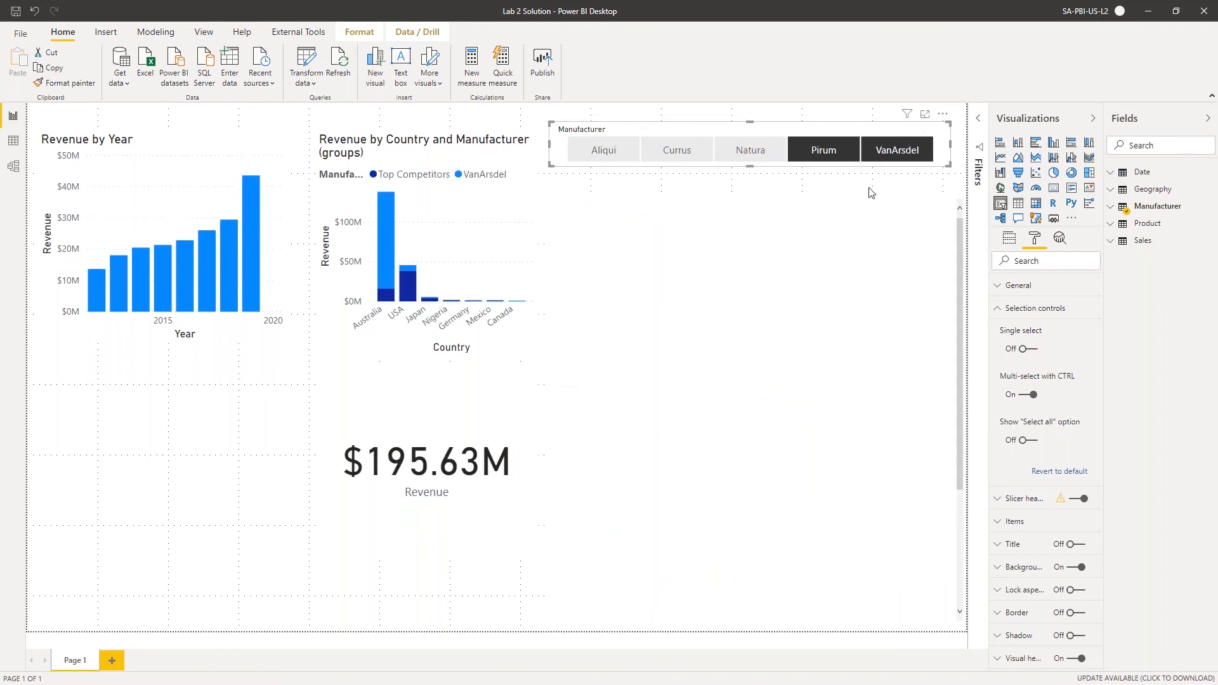
{"action": "left_click", "coordinate": [830, 156], "text": "ctrl"}
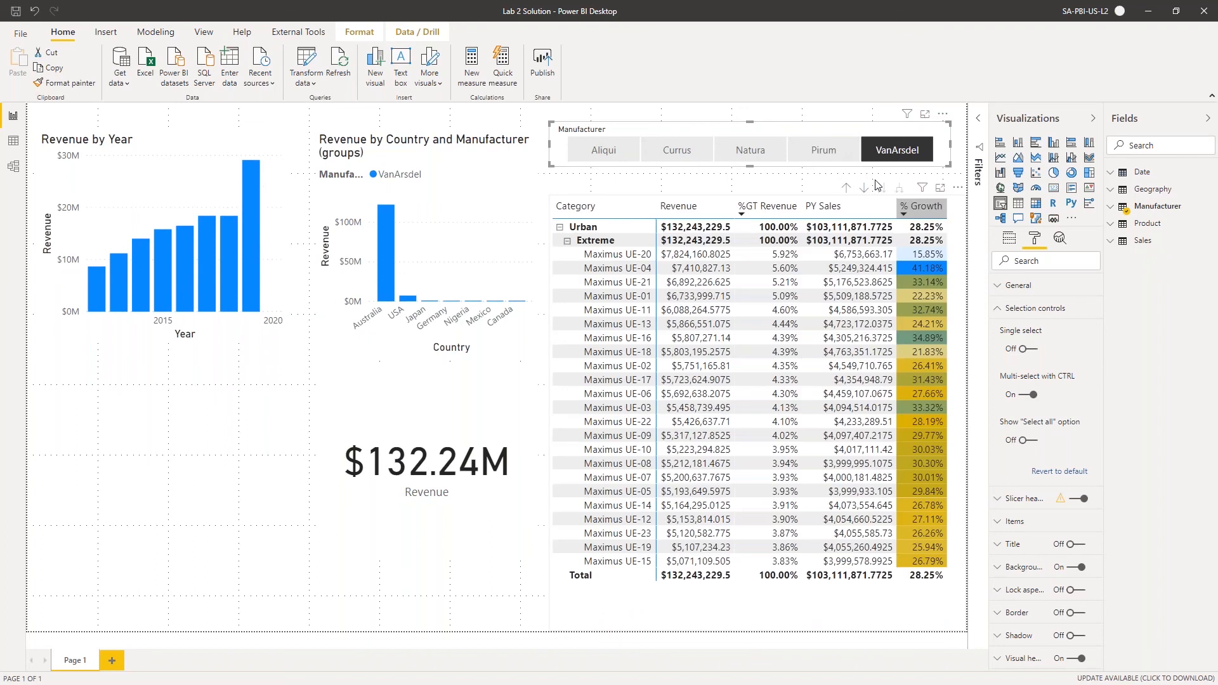
Try the Manufacturer slicer's "Select all" option to clear the manufacturer selection, and turn the option off again
{"action": "left_click", "coordinate": [1029, 442]}
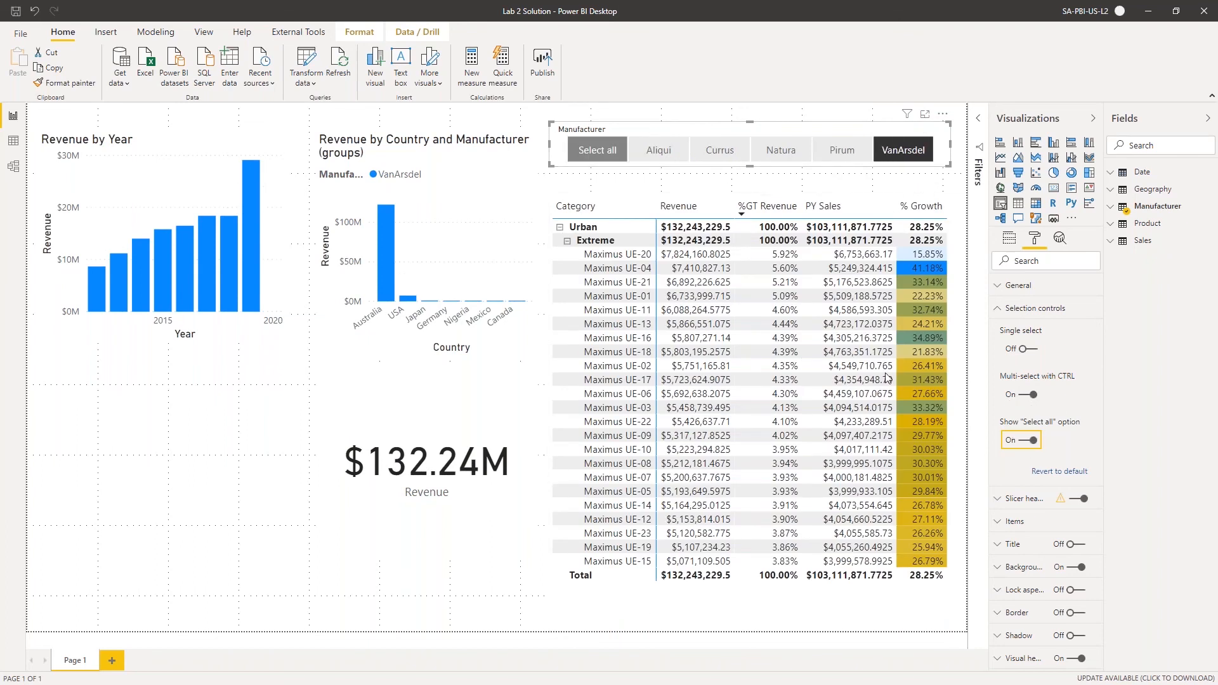
{"action": "left_click", "coordinate": [598, 151]}
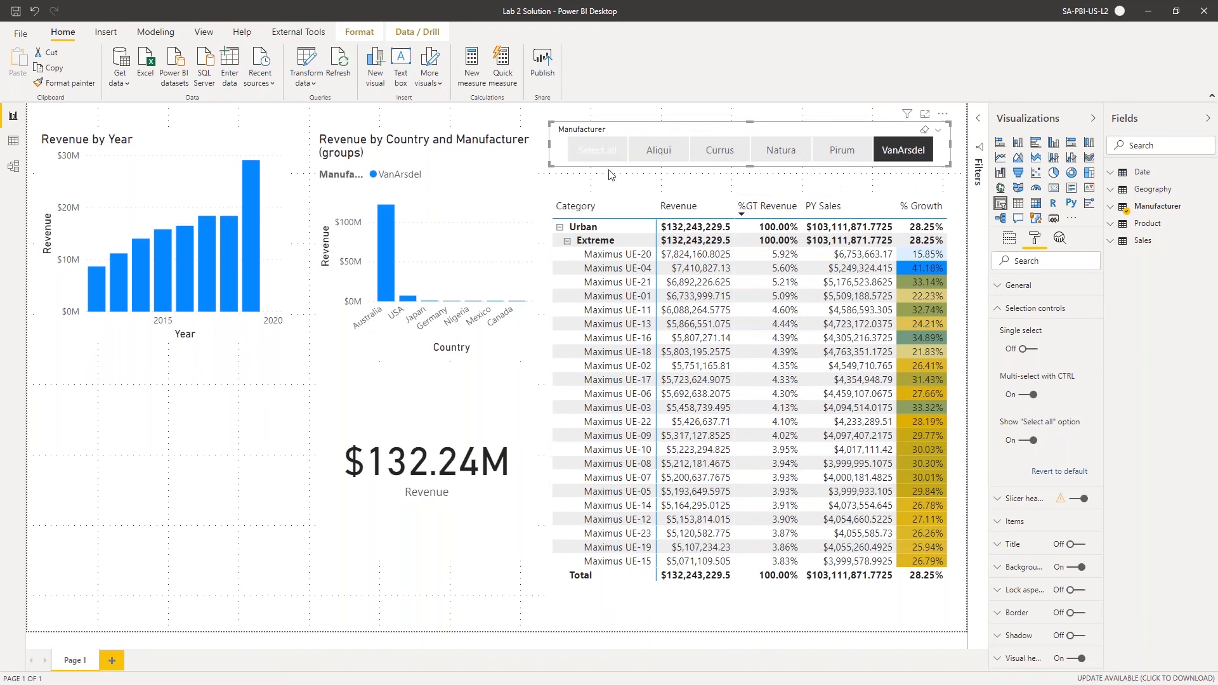
{"action": "left_click", "coordinate": [596, 150]}
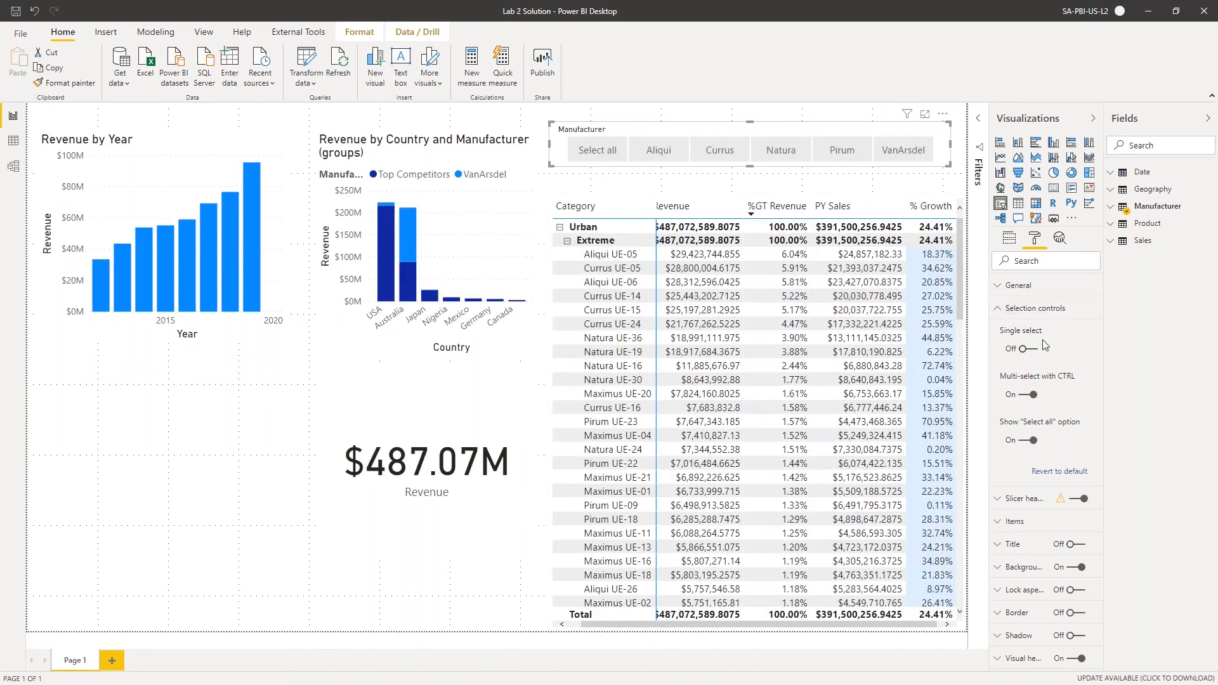
{"action": "left_click", "coordinate": [1018, 440]}
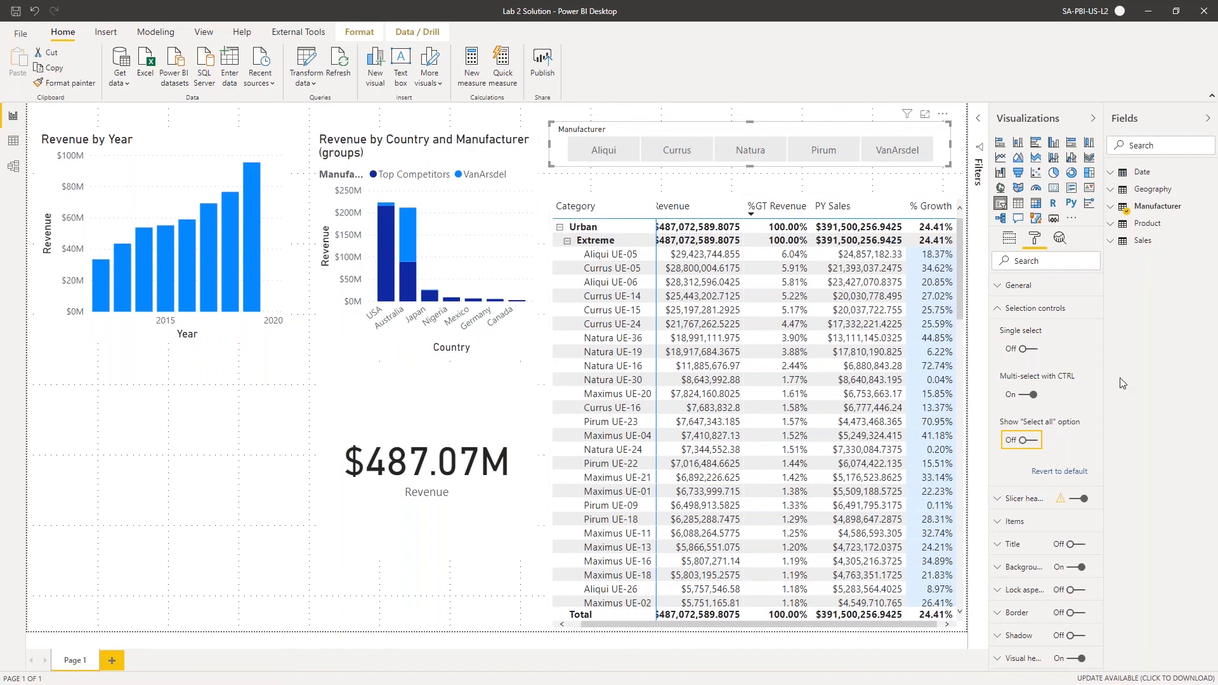
Set the data category of the Manufacturer table's Logo column to Image URL
{"action": "left_click", "coordinate": [1115, 211]}
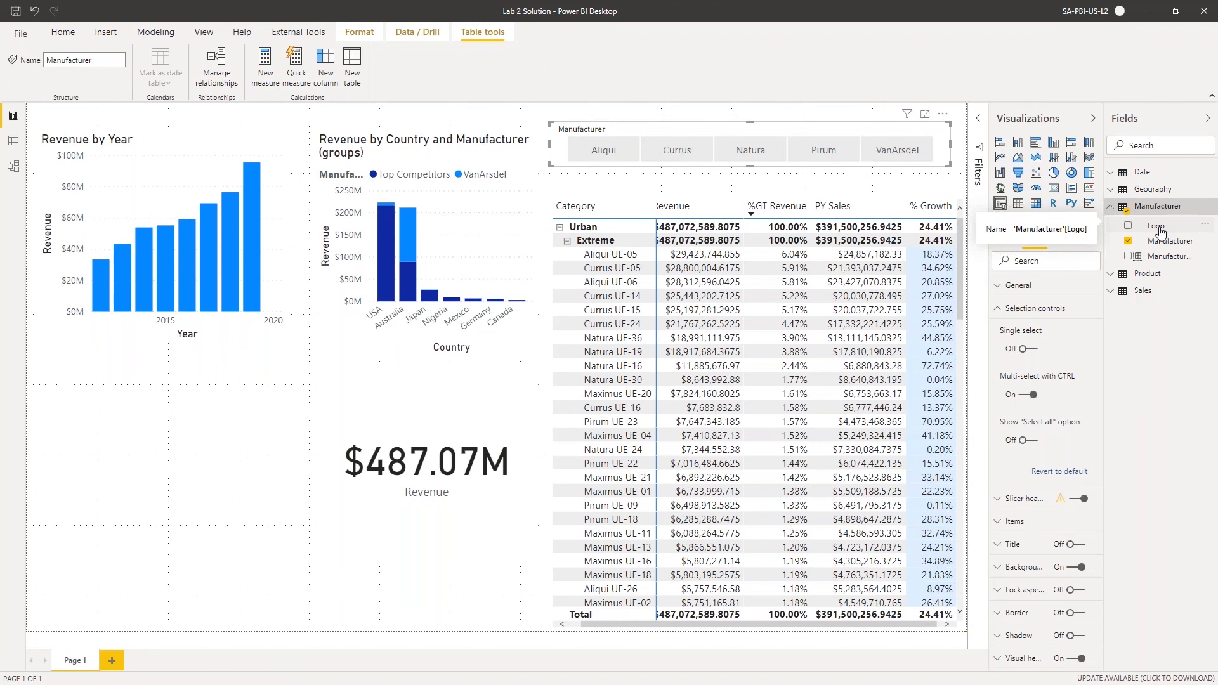
{"action": "left_click", "coordinate": [1160, 231]}
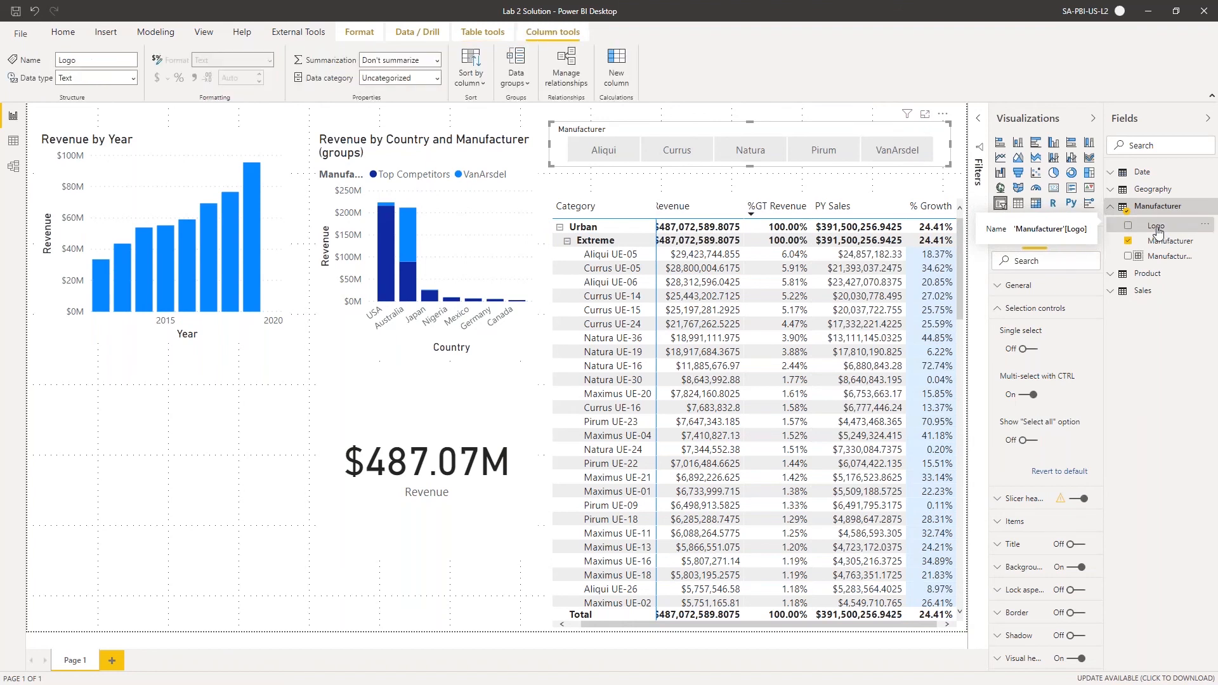
{"action": "left_click", "coordinate": [1127, 226]}
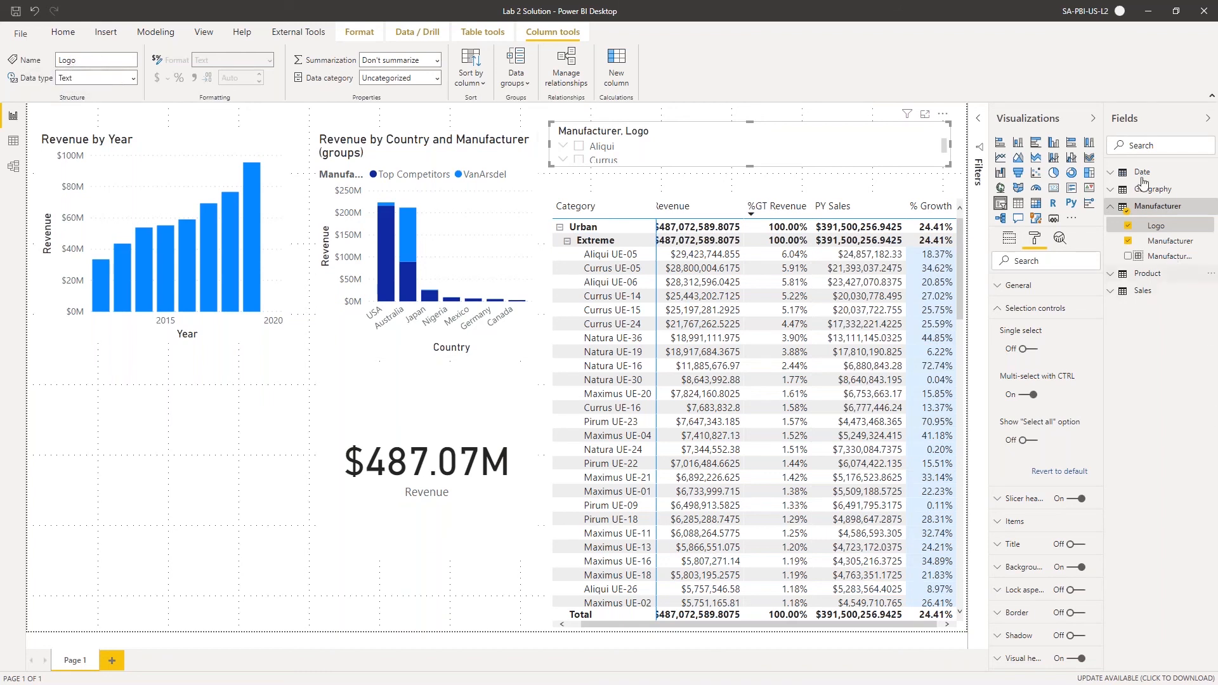
{"action": "left_click", "coordinate": [1127, 240]}
{"action": "left_click", "coordinate": [1169, 230]}
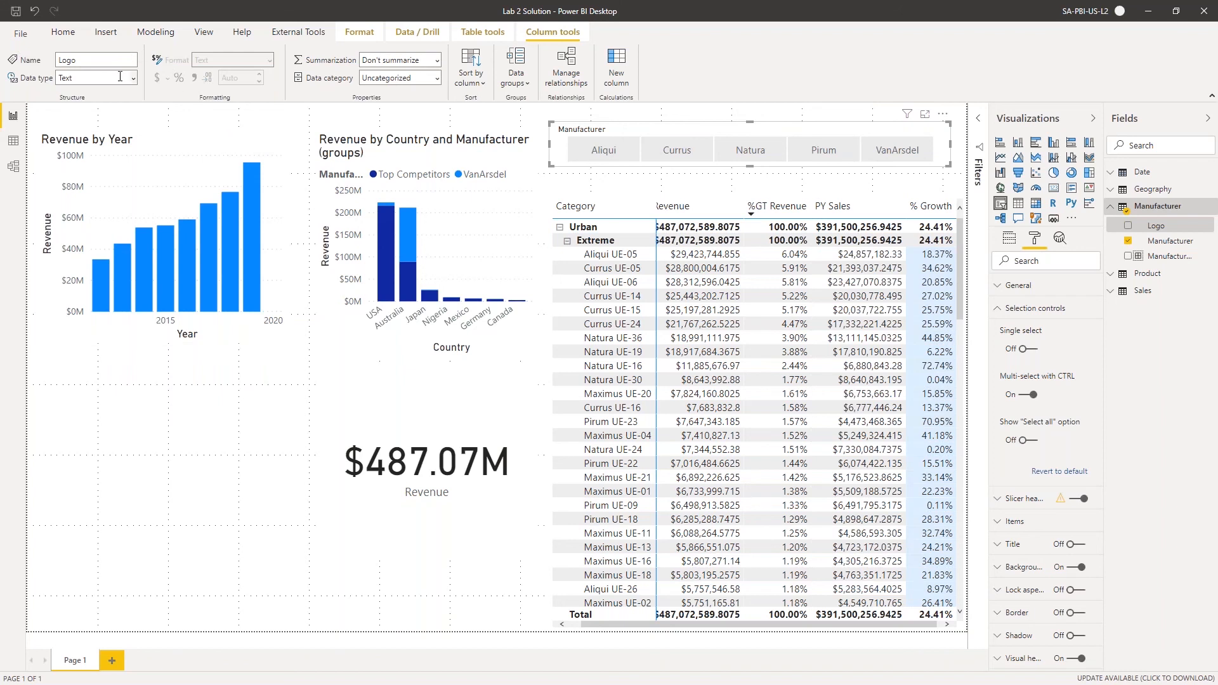
{"action": "left_click", "coordinate": [437, 78]}
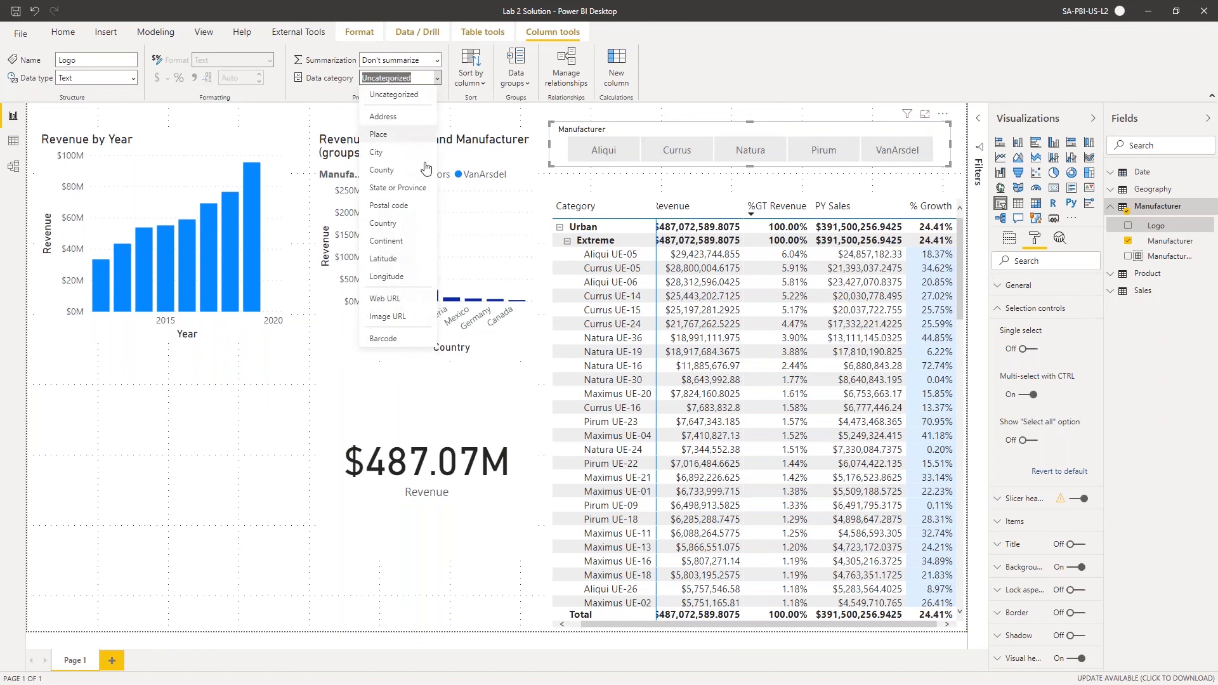
{"action": "left_click", "coordinate": [397, 317]}
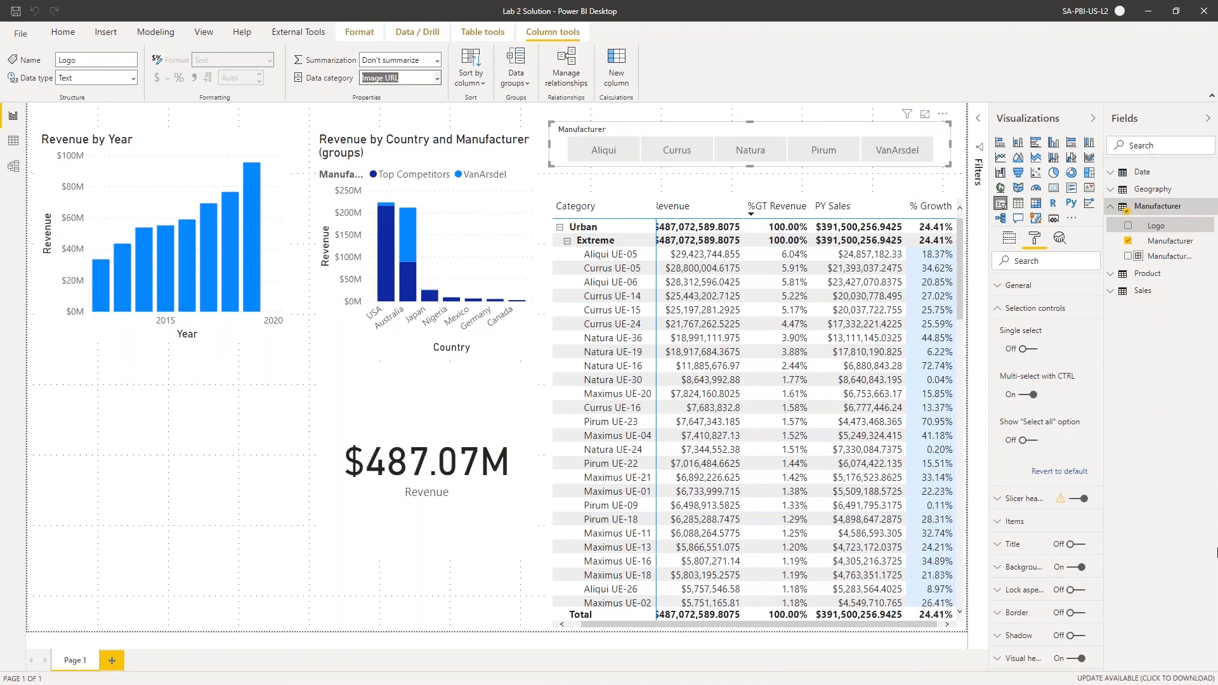
Replace the Manufacturer field in the slicer with the Logo field so its buttons show logo images
{"action": "mouse_move", "coordinate": [1162, 228]}
{"action": "left_mouse_down"}
{"action": "mouse_move", "coordinate": [1107, 217]}
{"action": "mouse_move", "coordinate": [1058, 239]}
{"action": "mouse_move", "coordinate": [1097, 264]}
{"action": "mouse_move", "coordinate": [1157, 227]}
{"action": "left_mouse_up"}
{"action": "left_click", "coordinate": [1007, 239]}
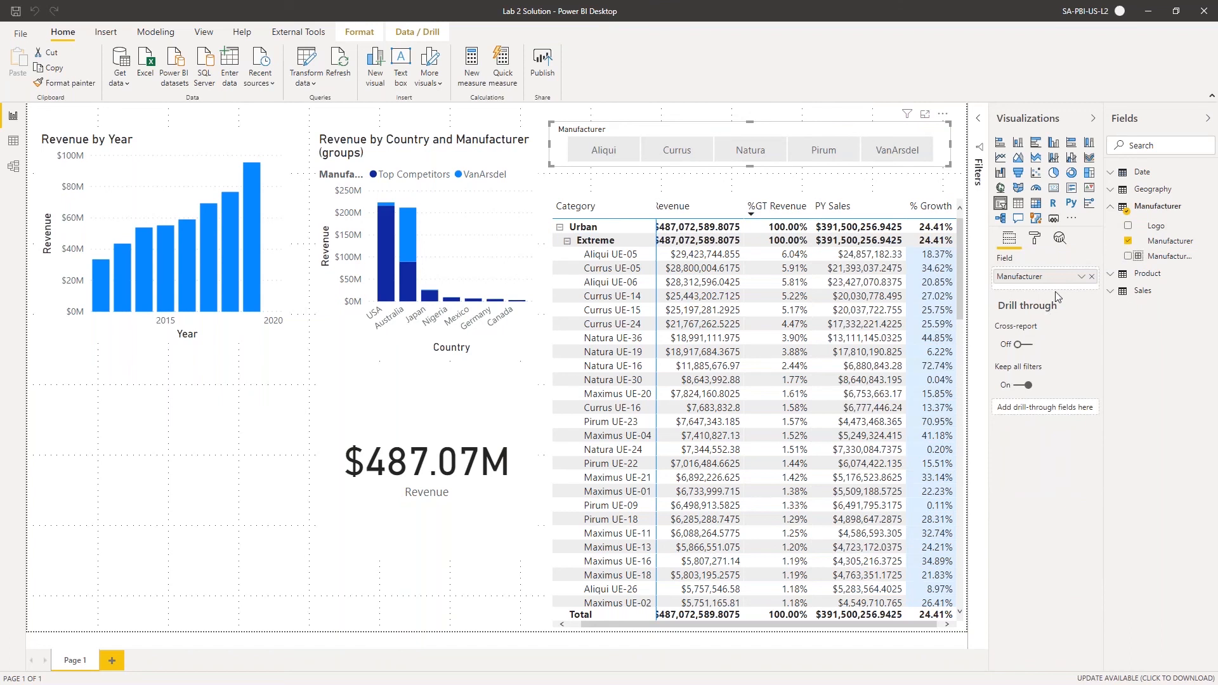
{"action": "left_click_drag", "start_coordinate": [1148, 227], "coordinate": [1054, 280]}
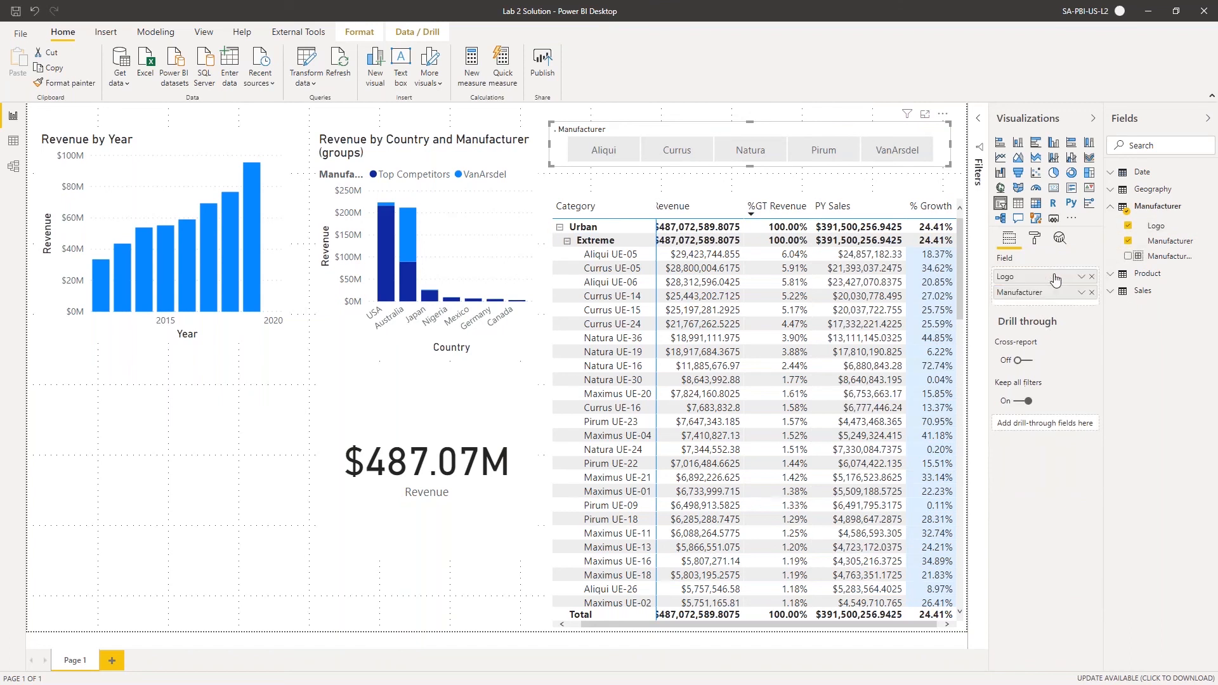
{"action": "left_click", "coordinate": [1091, 293]}
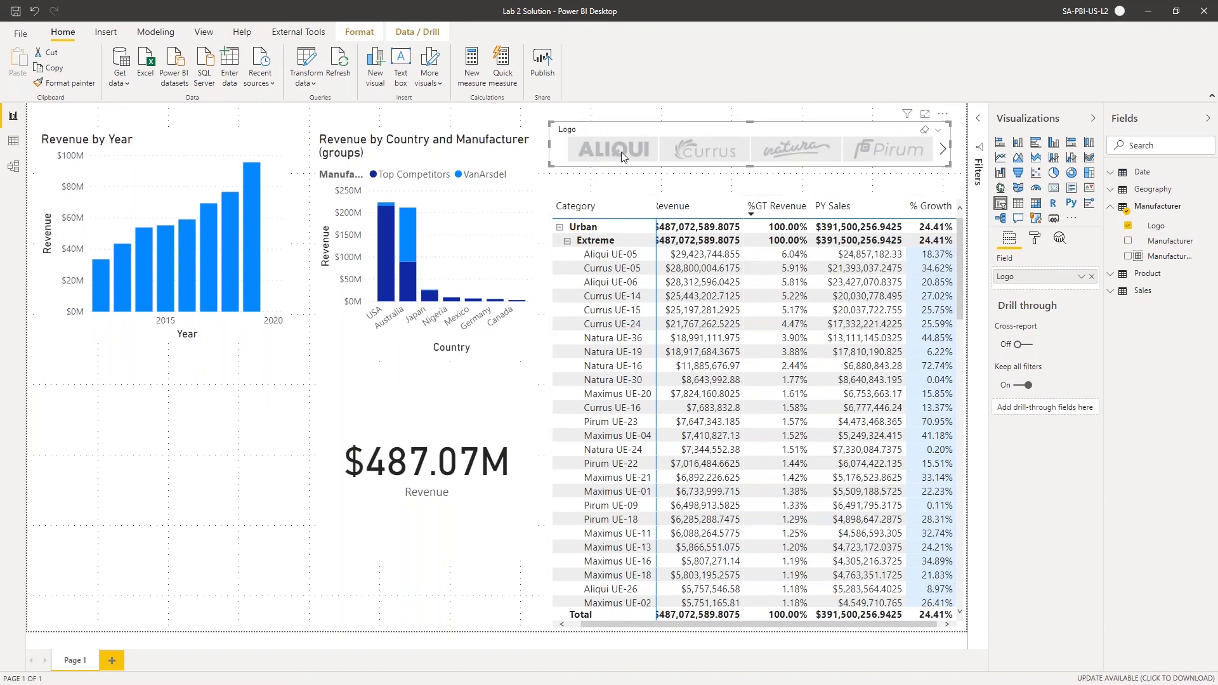
Widen the Logo slicer toward the country chart and page through its logo buttons
{"action": "left_click_drag", "start_coordinate": [551, 151], "coordinate": [493, 152]}
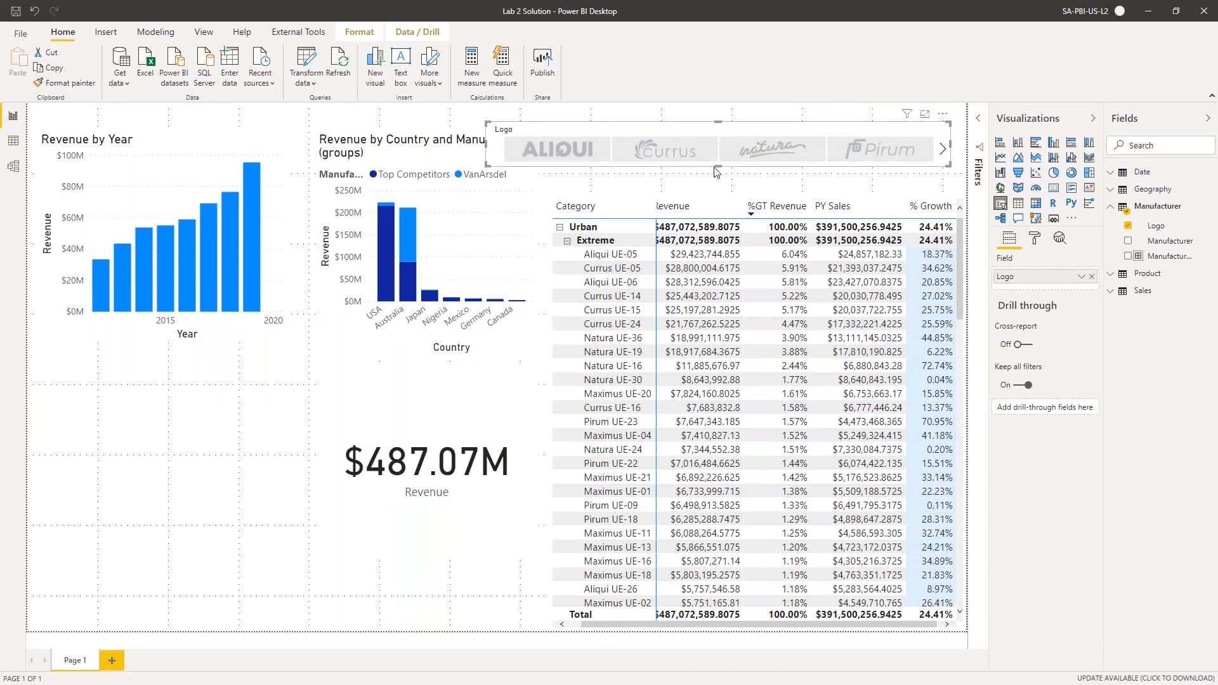
{"action": "left_click", "coordinate": [944, 151]}
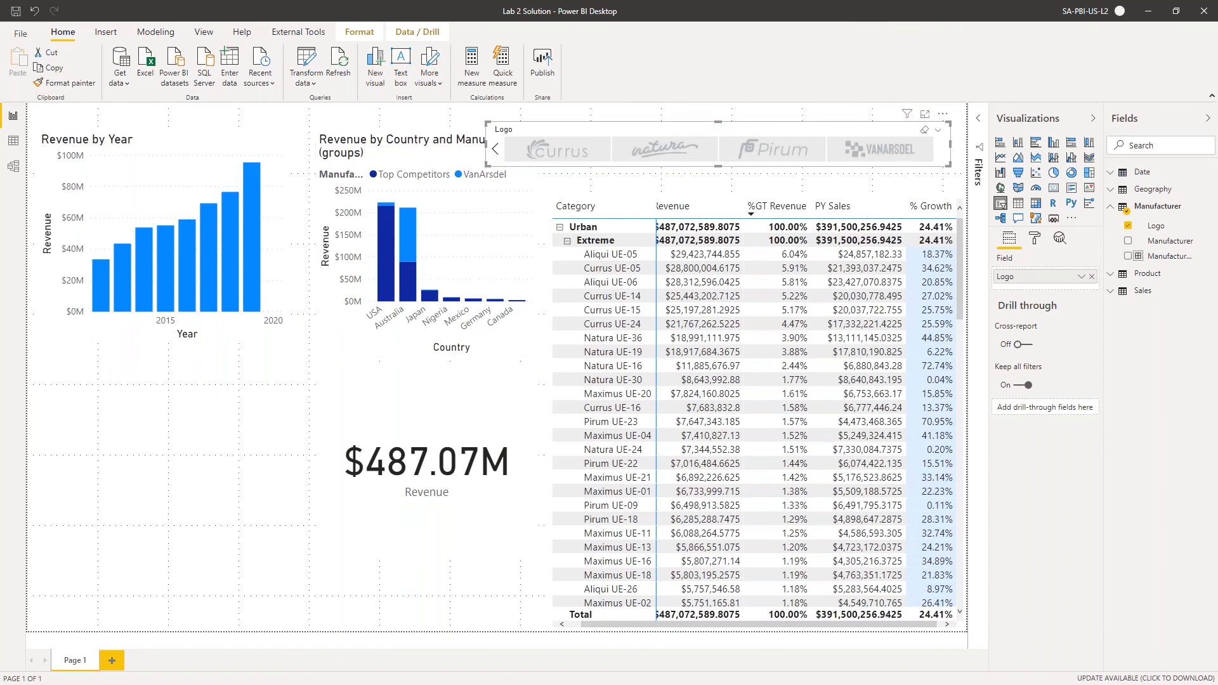
{"action": "left_click", "coordinate": [495, 149]}
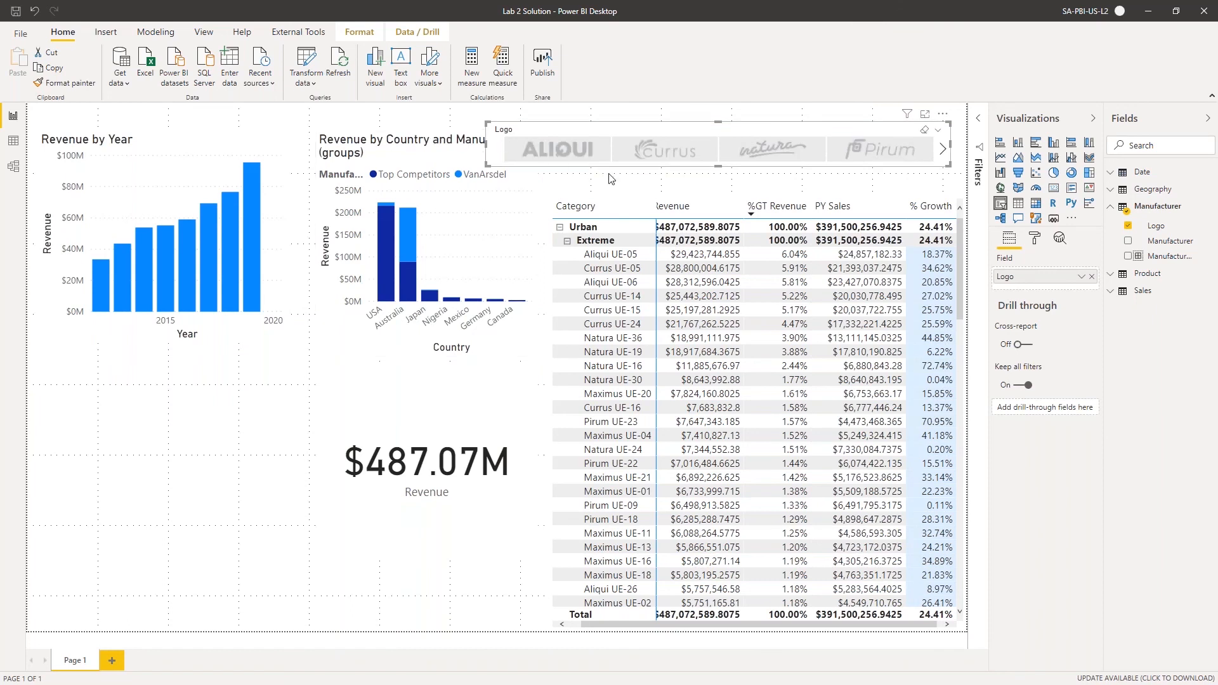
{"action": "left_click", "coordinate": [941, 148]}
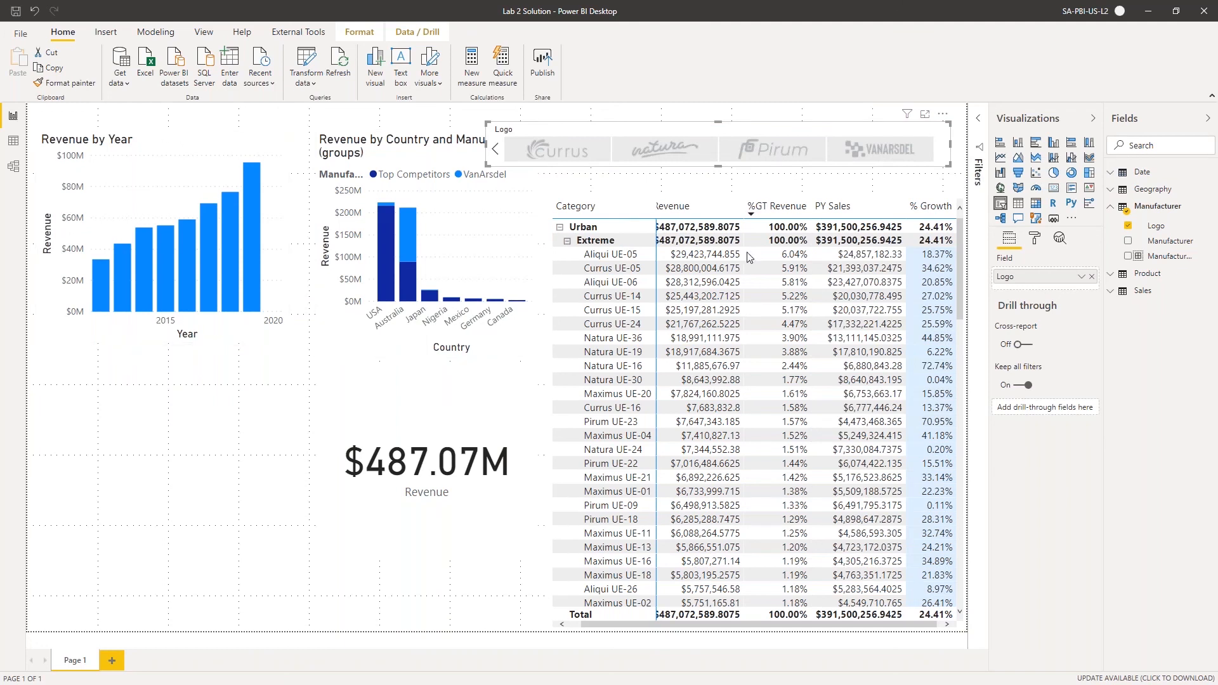
Lower the top edge of the Revenue by Country and Manufacturer chart and extend the Logo slicer above it until all five logos fit
{"action": "left_click", "coordinate": [409, 145]}
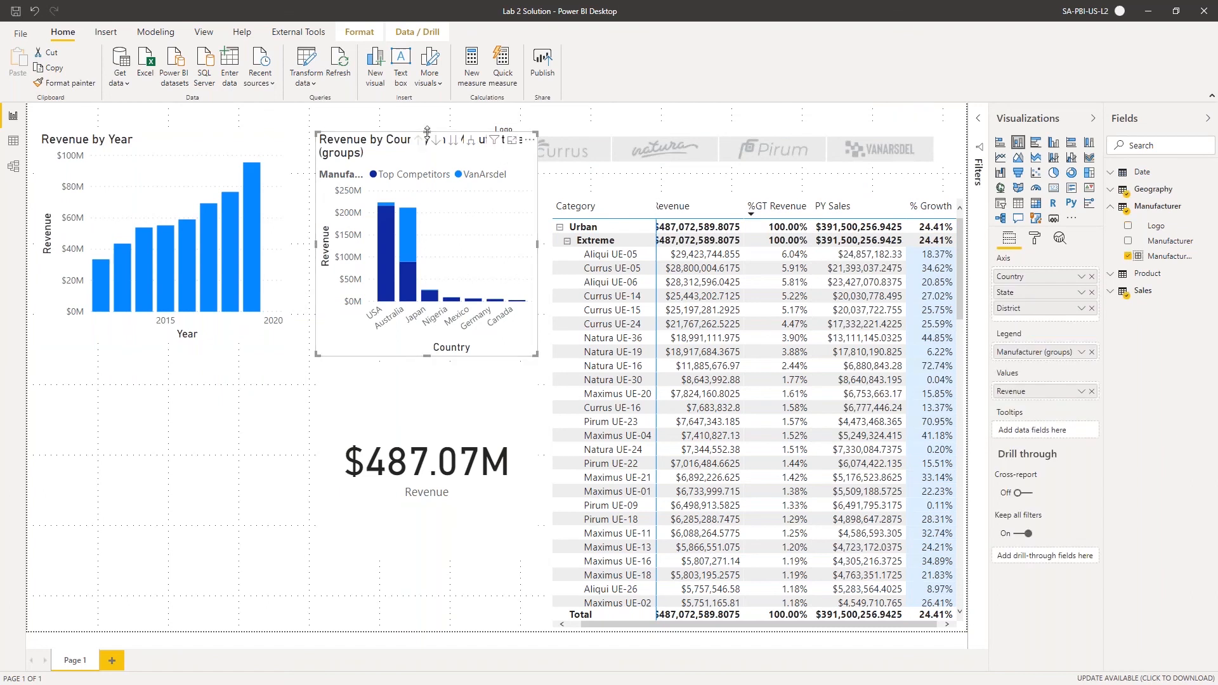
{"action": "left_click_drag", "start_coordinate": [423, 197], "coordinate": [424, 206]}
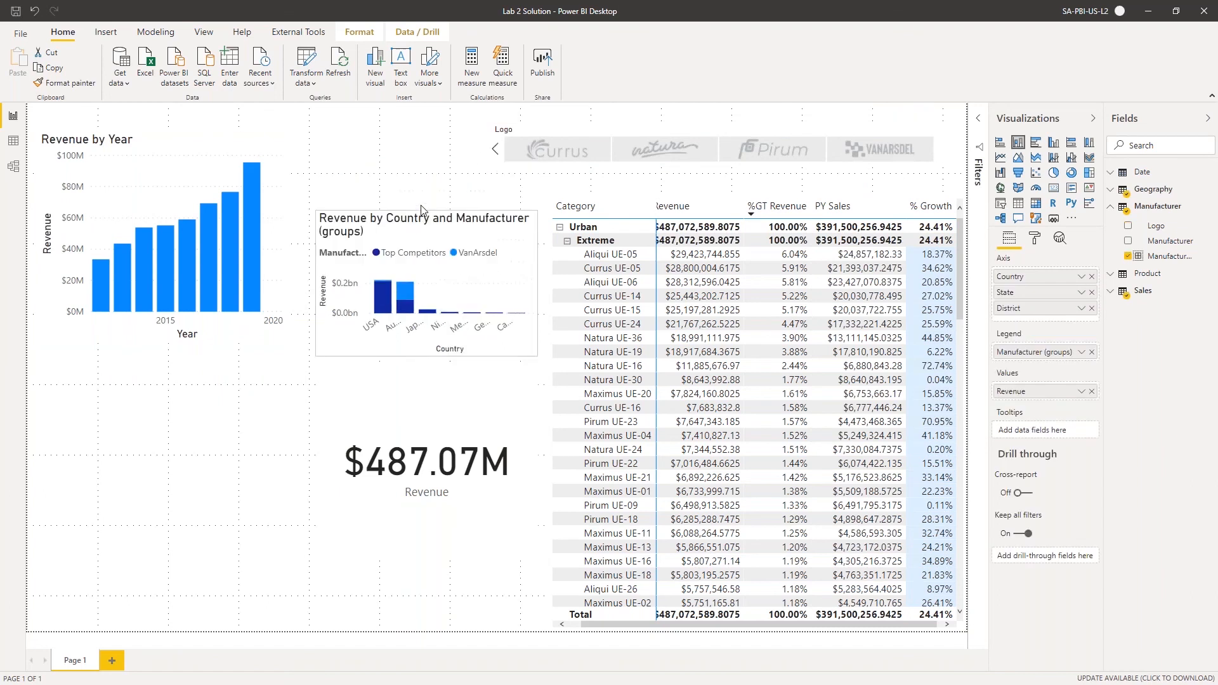
{"action": "left_click", "coordinate": [490, 151]}
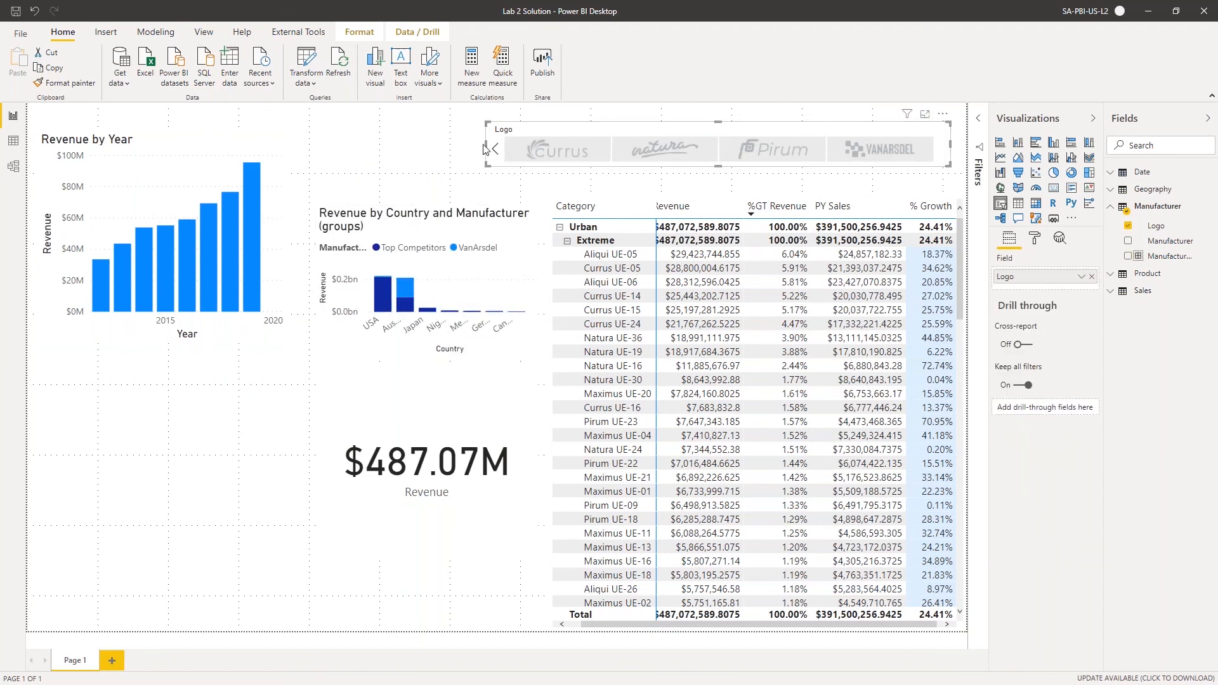
{"action": "left_click_drag", "start_coordinate": [489, 149], "coordinate": [367, 148]}
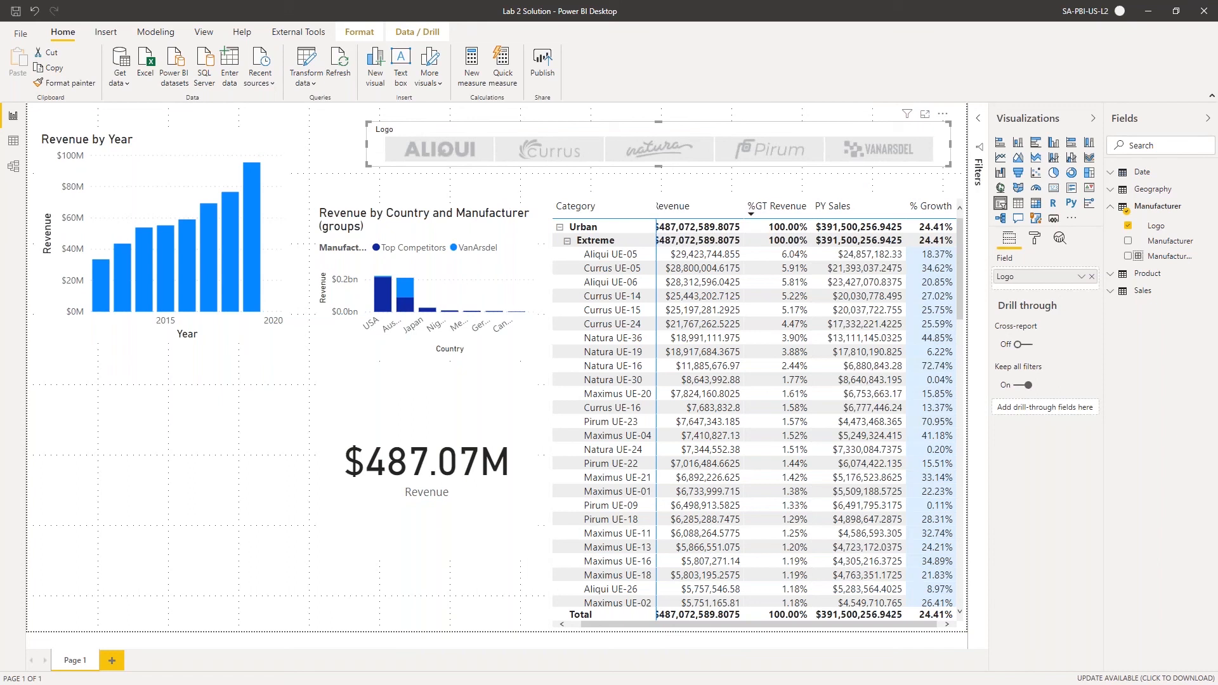
Filter the report by the VanArsdel logo and convert Revenue by Year to a line and clustered column chart with % Growth as line values
{"action": "left_click", "coordinate": [898, 154]}
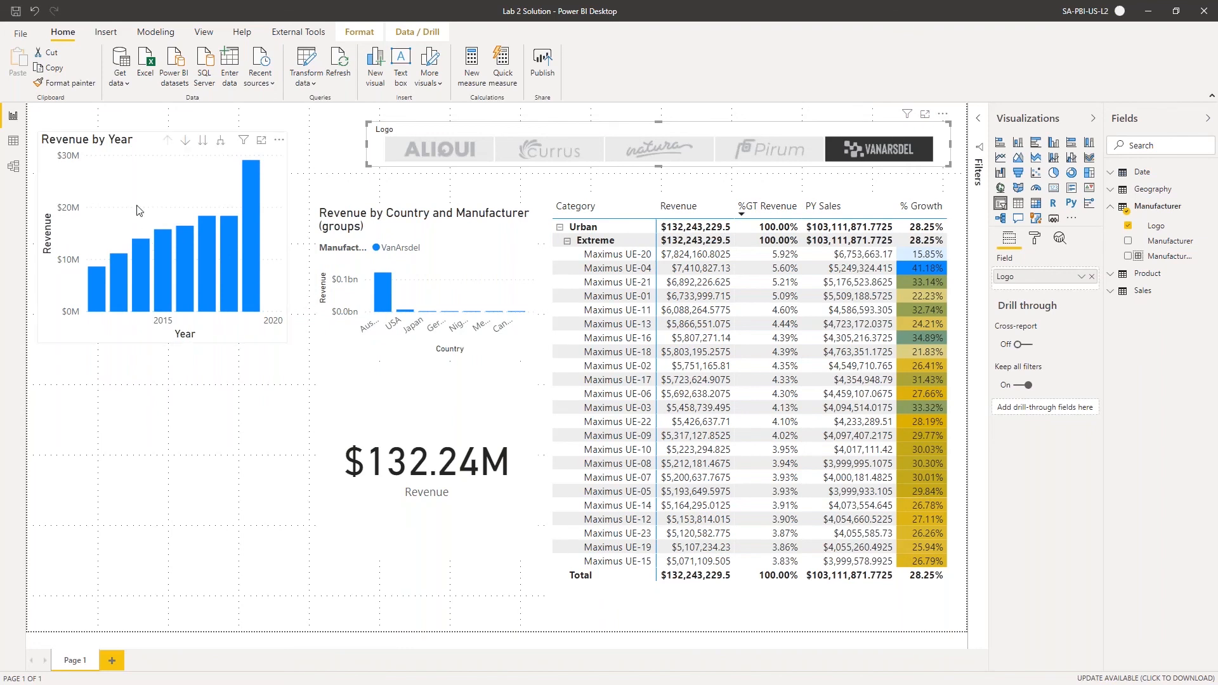
{"action": "left_click", "coordinate": [243, 299]}
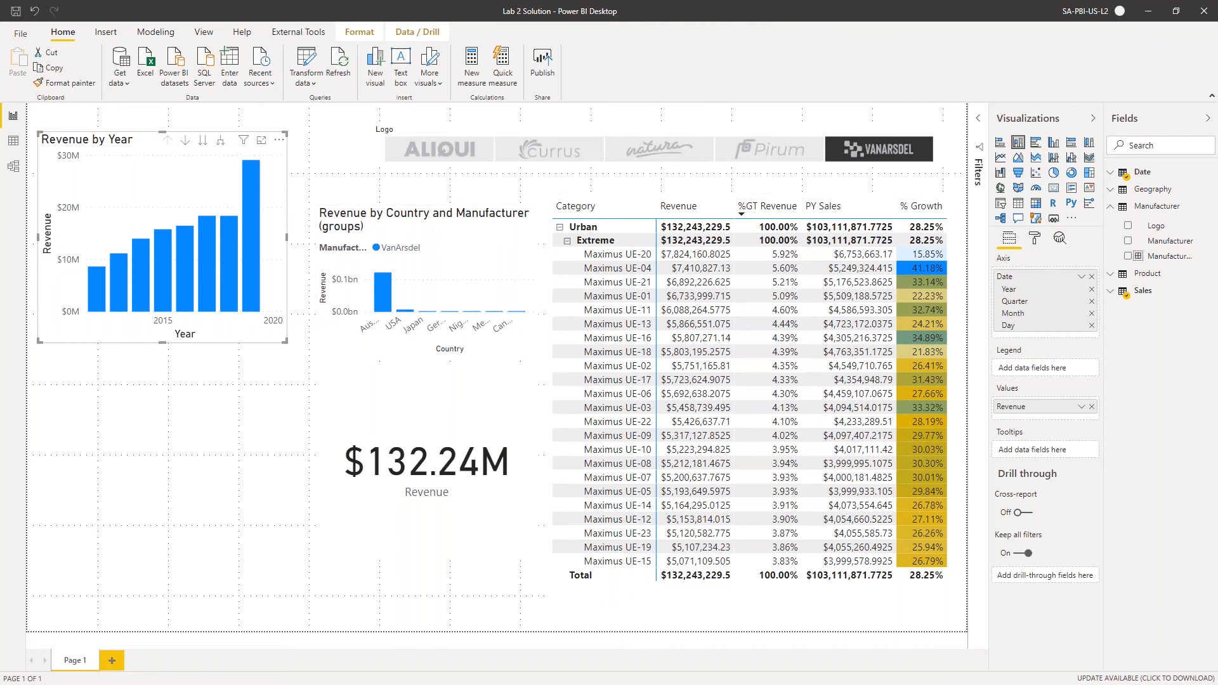
{"action": "left_click", "coordinate": [1071, 159]}
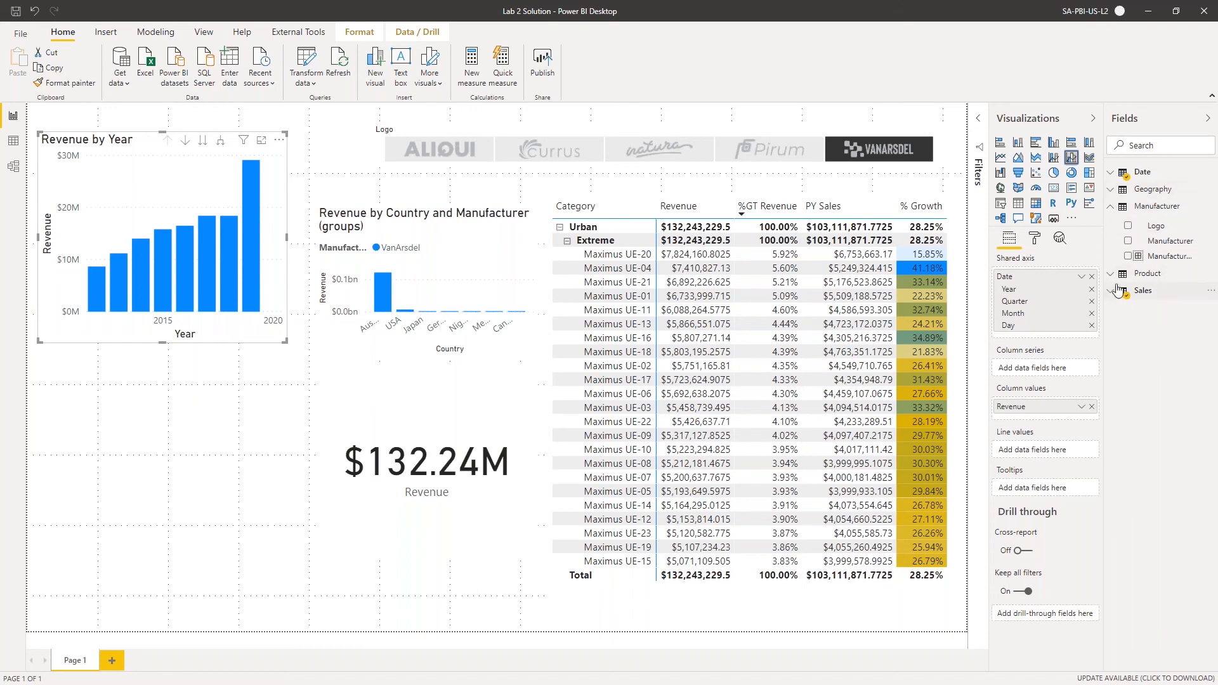
{"action": "left_click", "coordinate": [1110, 294]}
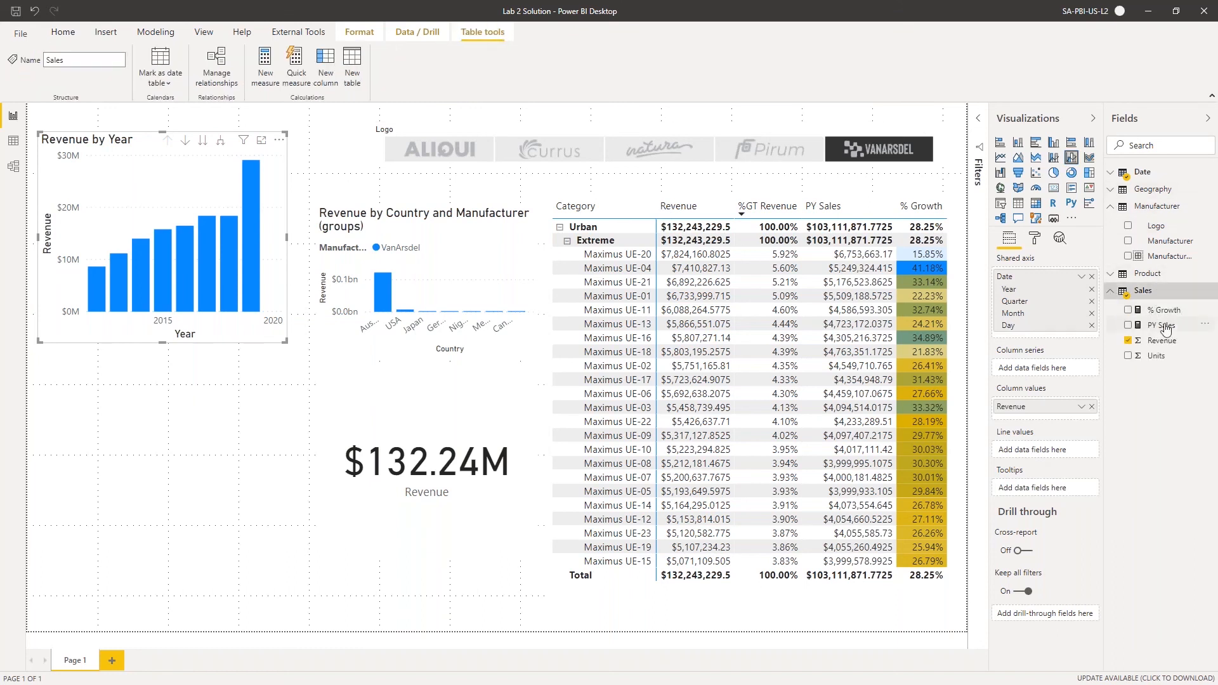
{"action": "left_click_drag", "start_coordinate": [1162, 313], "coordinate": [1041, 451]}
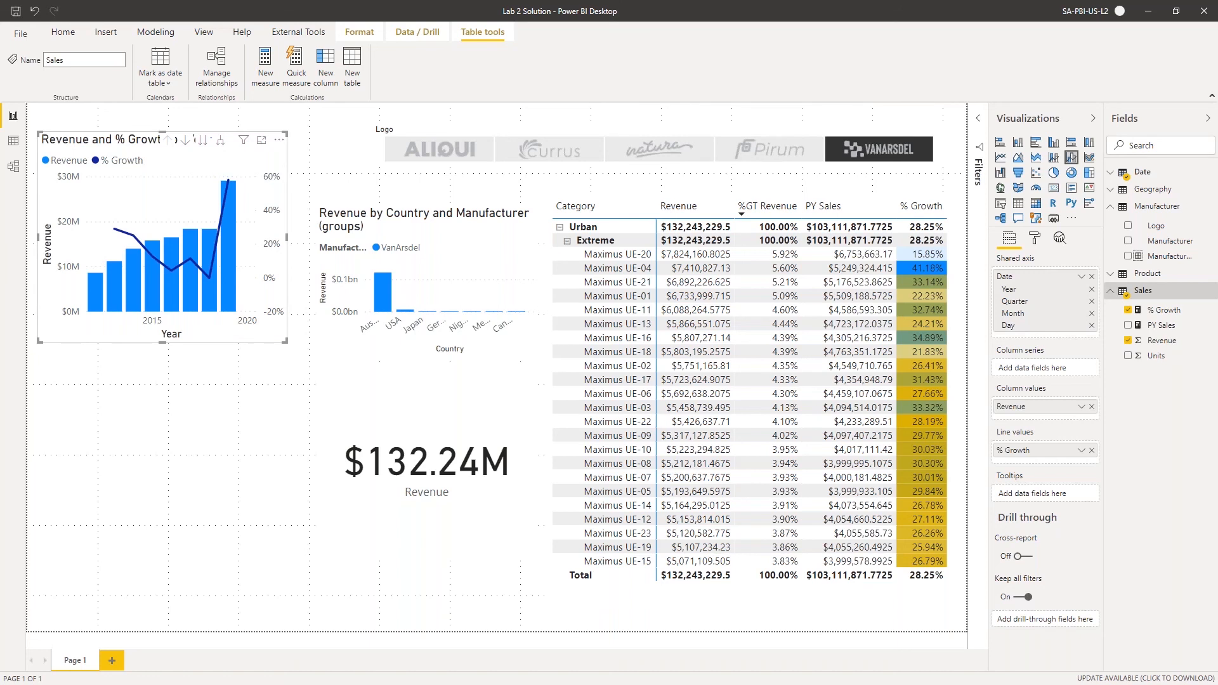
Convert the Revenue card into a gauge and set its fill color to purple
{"action": "left_click", "coordinate": [432, 407]}
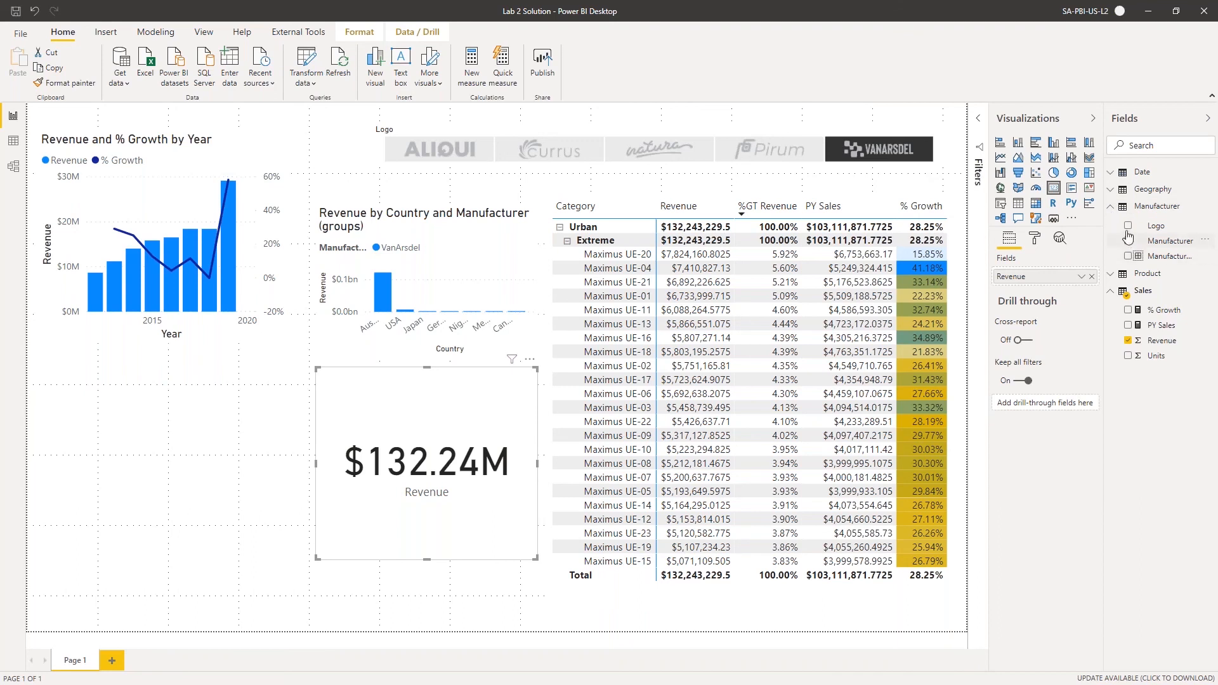
{"action": "left_click", "coordinate": [1035, 188]}
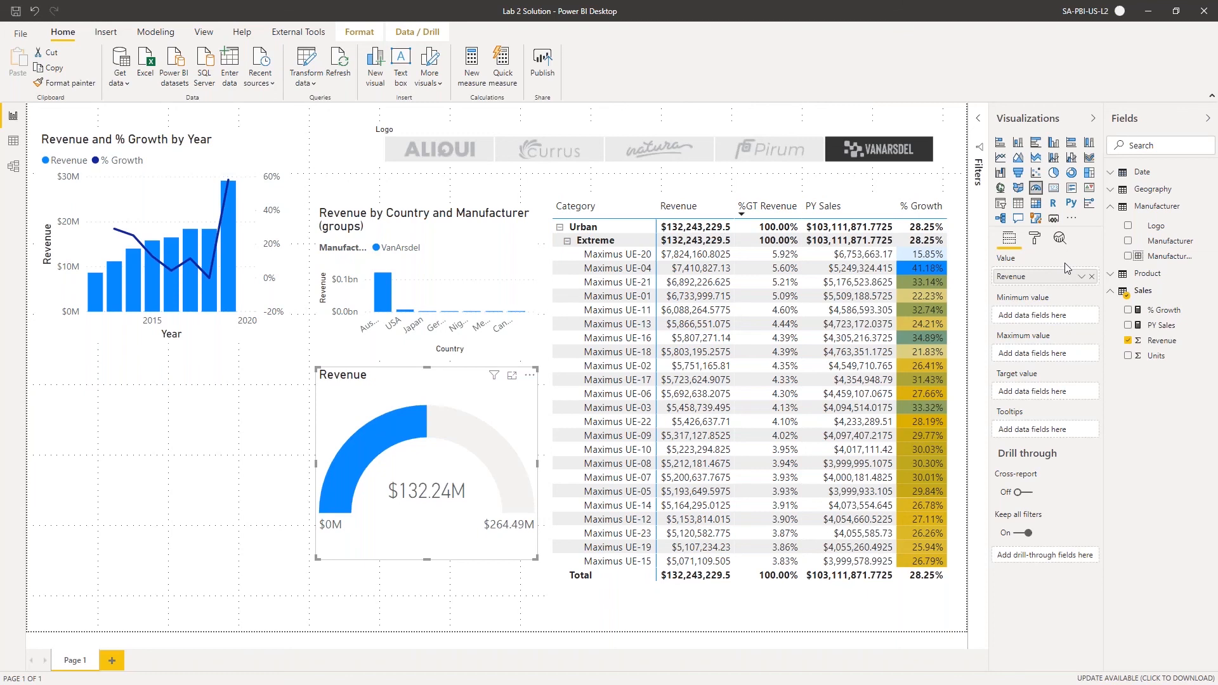
{"action": "left_click", "coordinate": [1036, 239]}
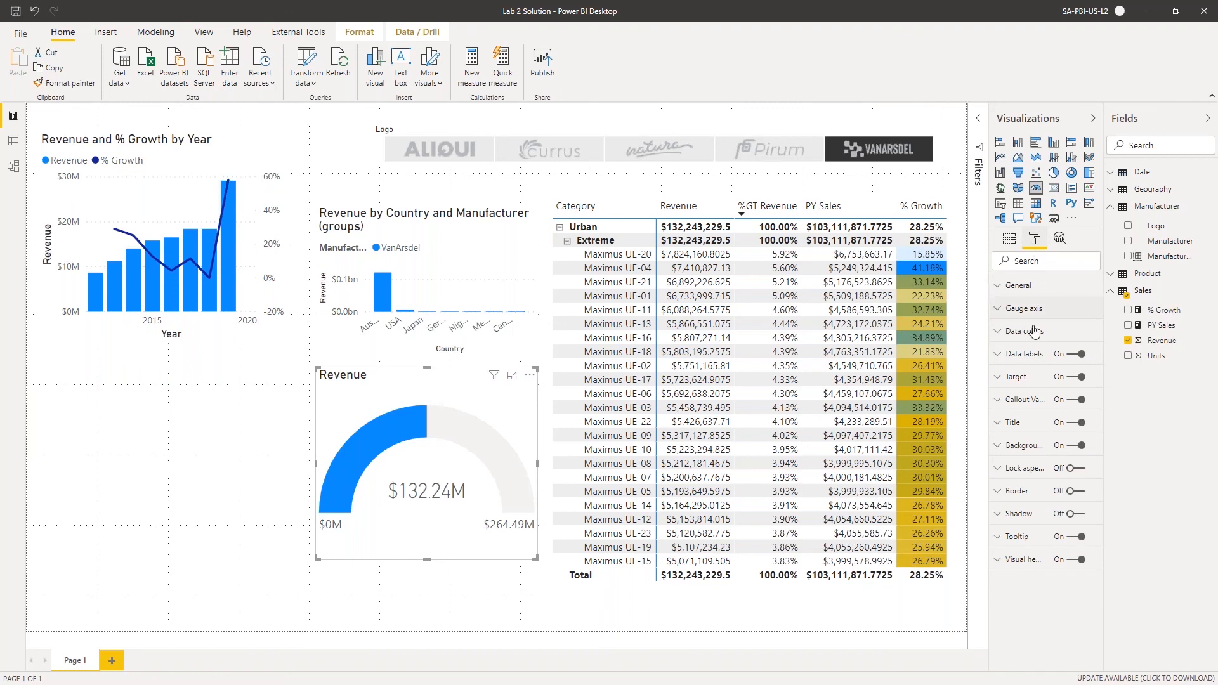
{"action": "left_click", "coordinate": [1034, 330]}
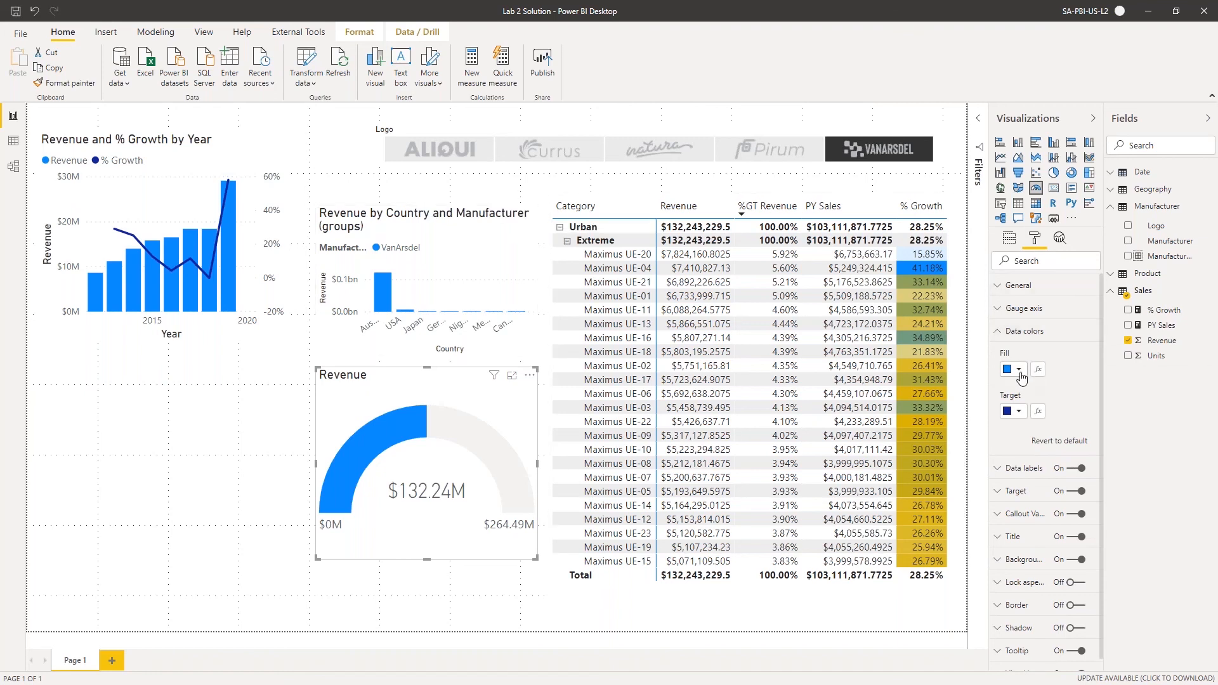
{"action": "left_click", "coordinate": [1019, 369]}
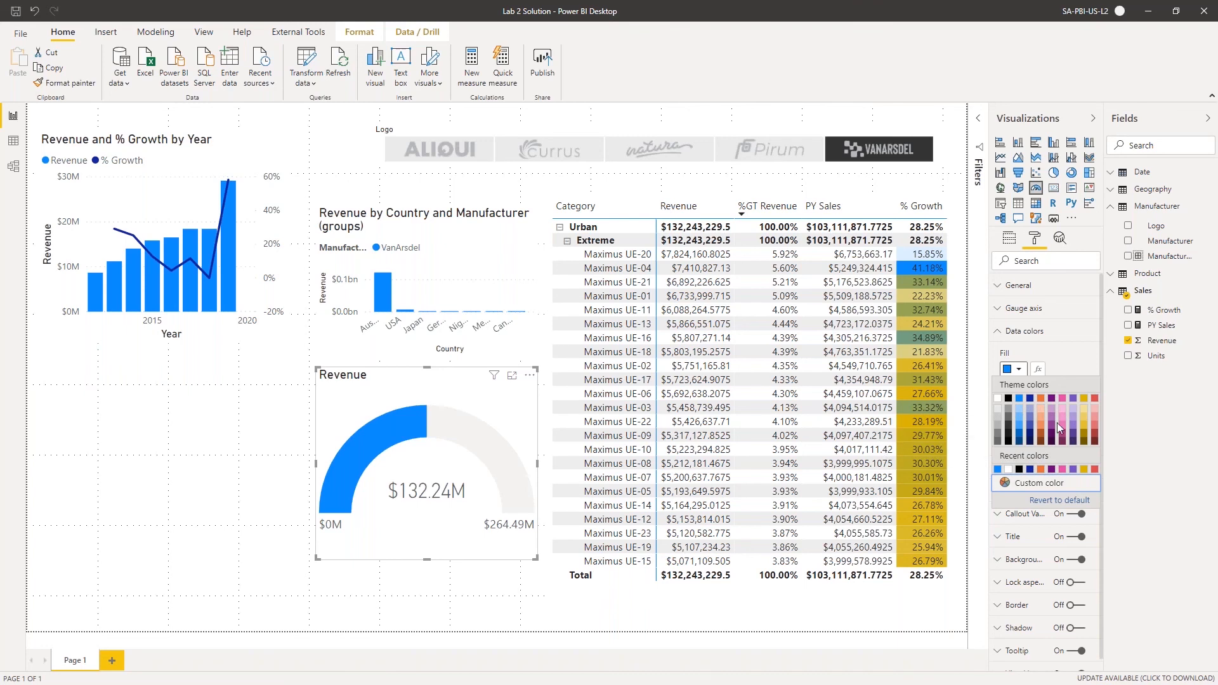
{"action": "left_click", "coordinate": [1073, 430]}
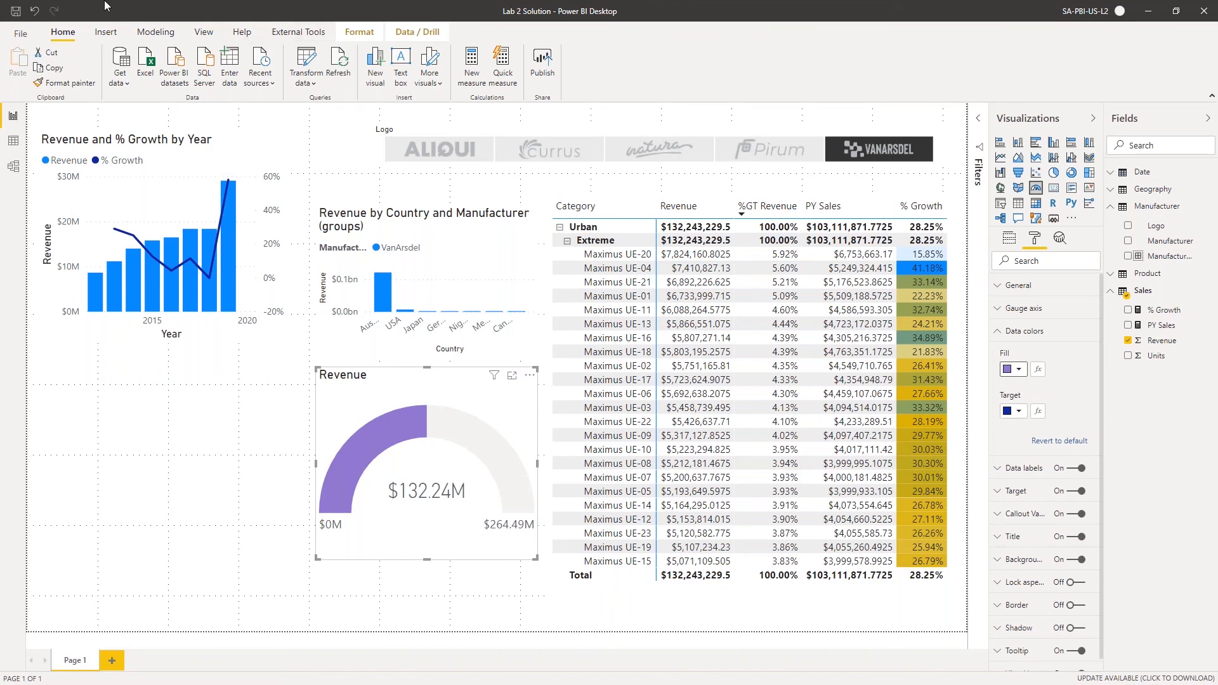
Review the built-in report themes and apply the one with the navy, blue and red palette
{"action": "left_click", "coordinate": [202, 34]}
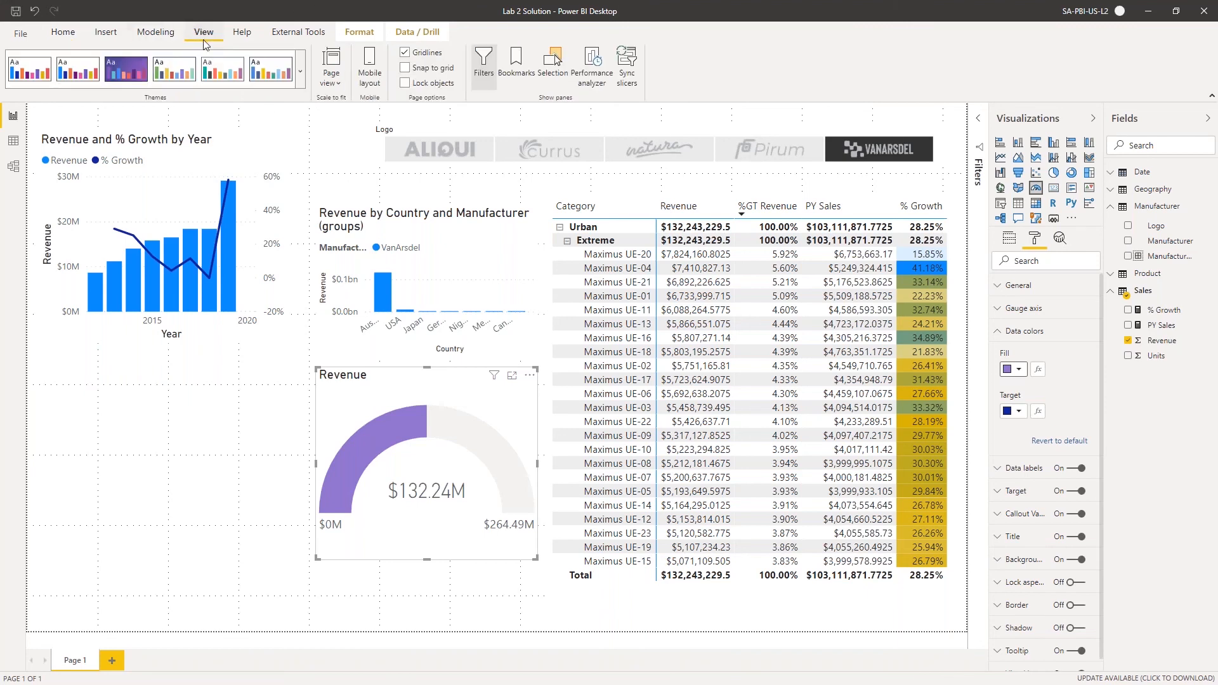
{"action": "left_click", "coordinate": [302, 79]}
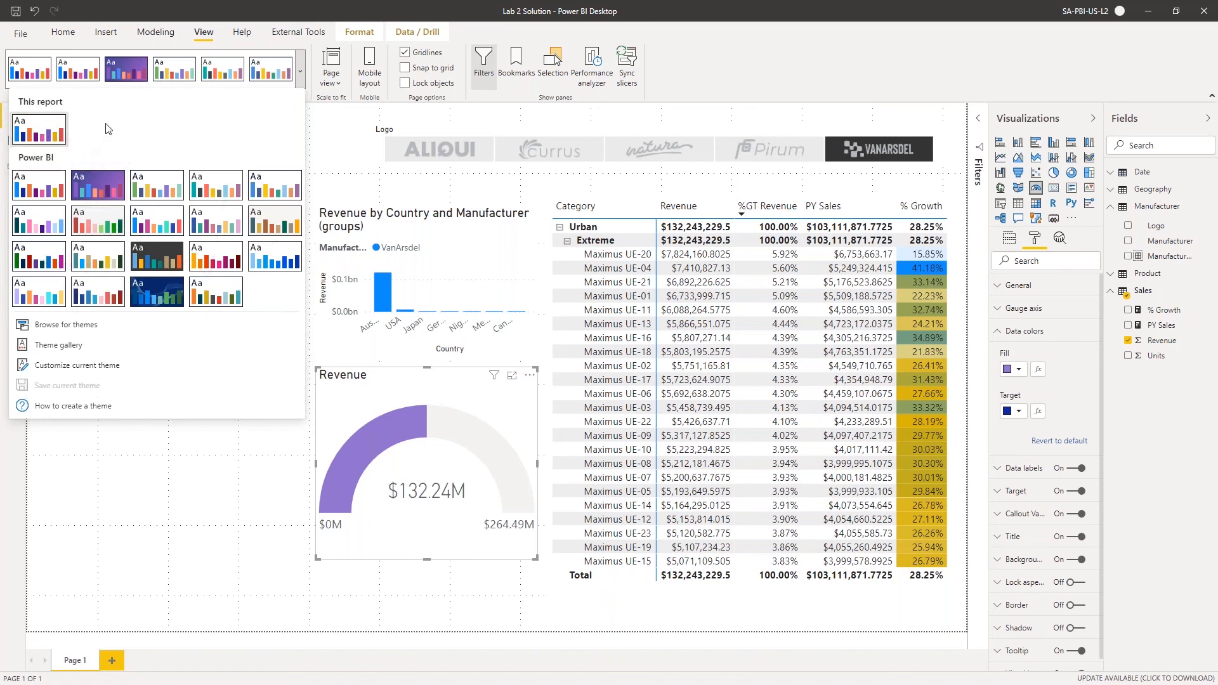
{"action": "left_click", "coordinate": [300, 71]}
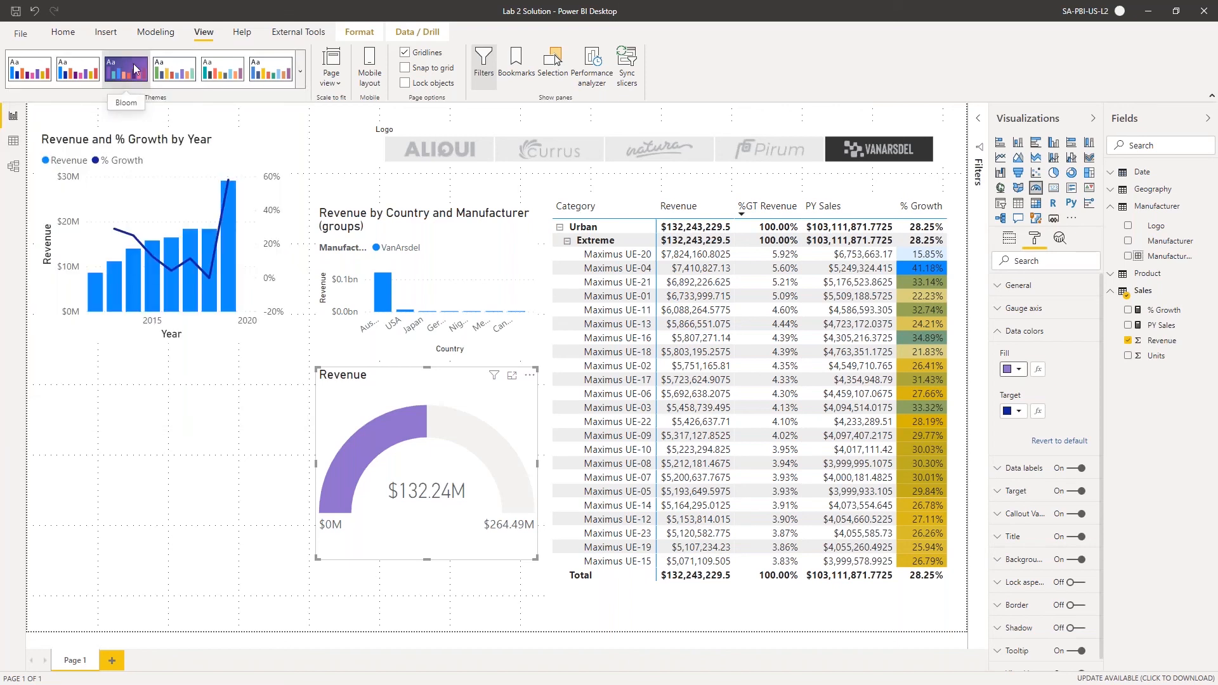
{"action": "left_click", "coordinate": [300, 71]}
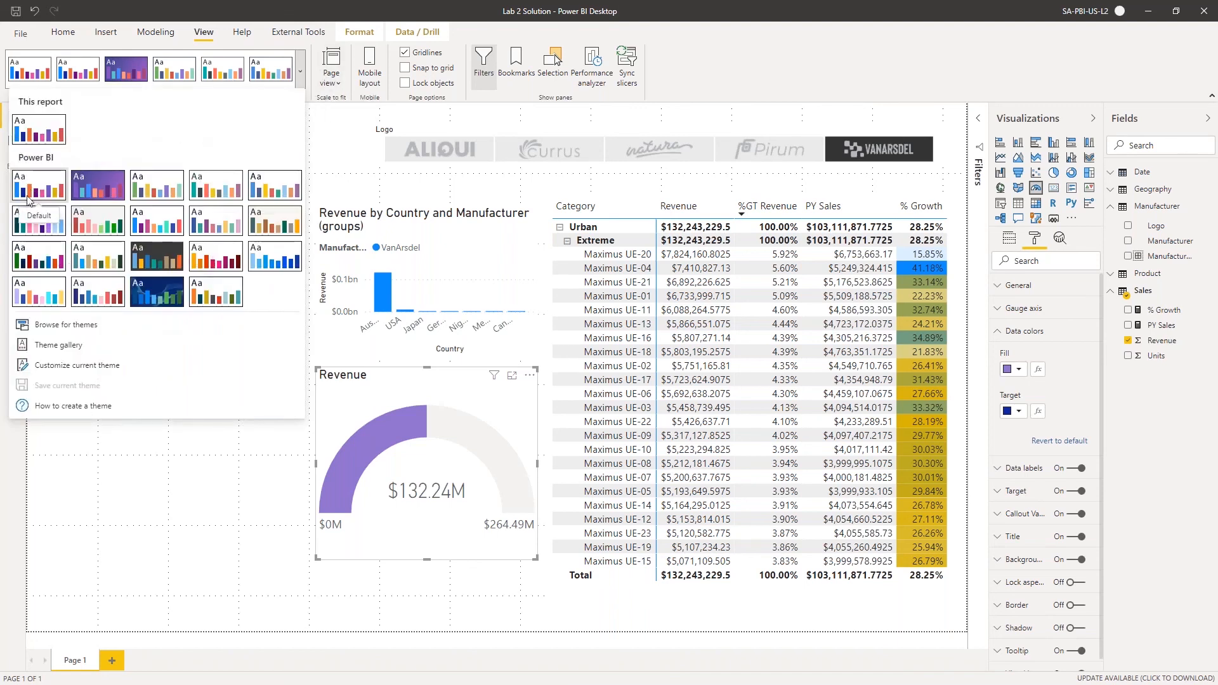
{"action": "left_click", "coordinate": [99, 294]}
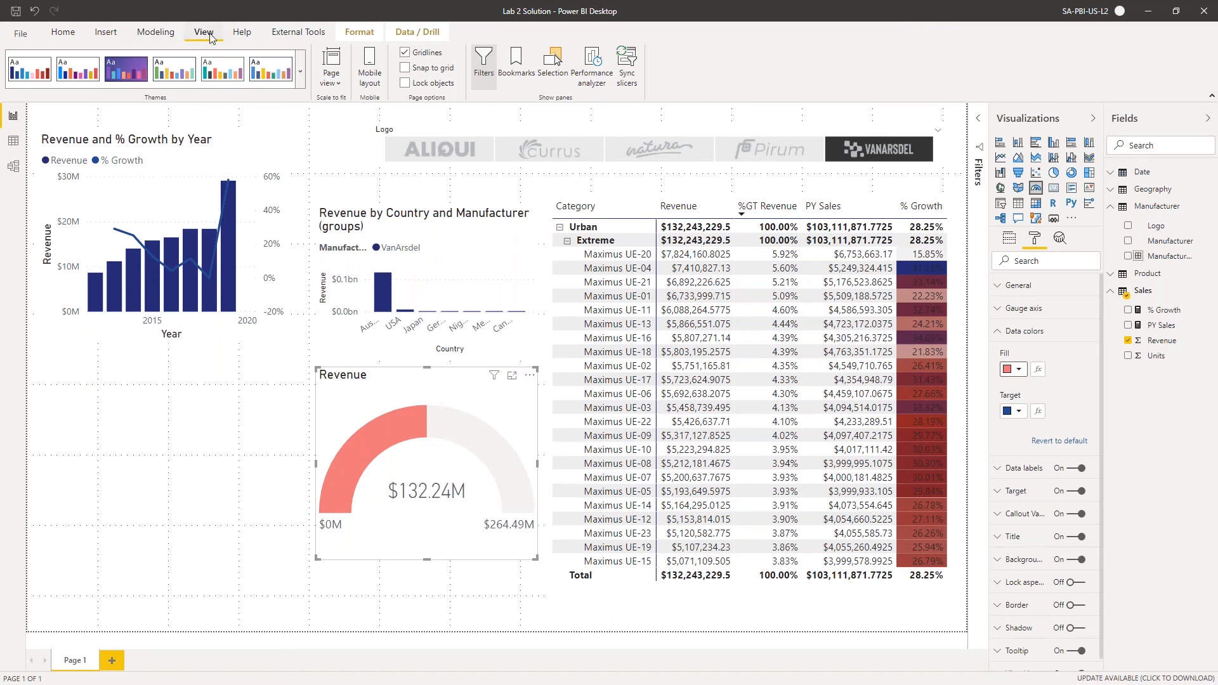
Import the custom report theme DIADTheme2.json from the DIAD > Data > Theme folder
{"action": "left_click", "coordinate": [301, 71]}
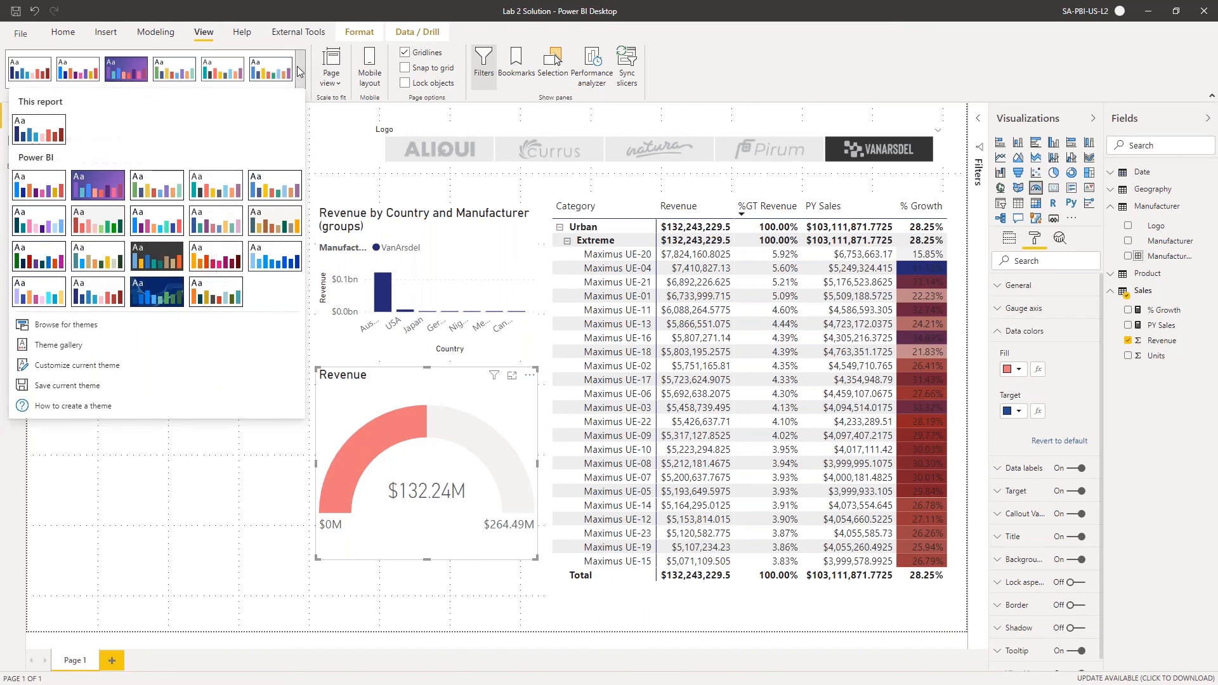
{"action": "left_click", "coordinate": [125, 332]}
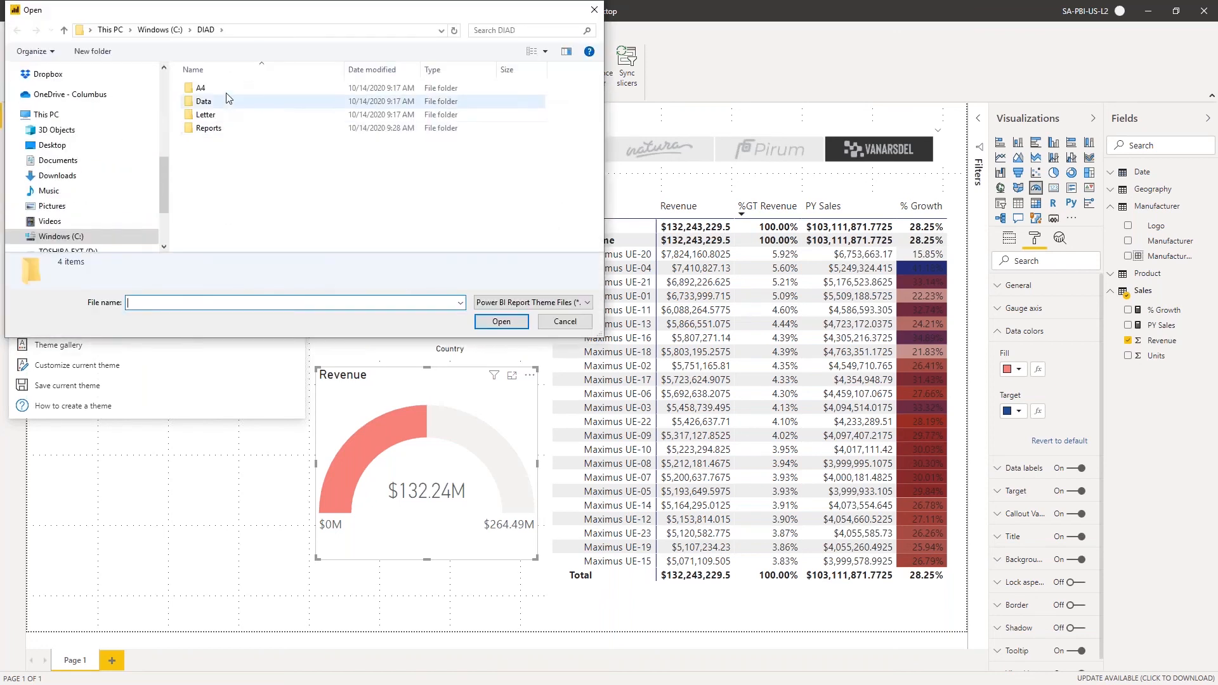
{"action": "left_click", "coordinate": [213, 103]}
{"action": "double_click", "coordinate": [214, 103]}
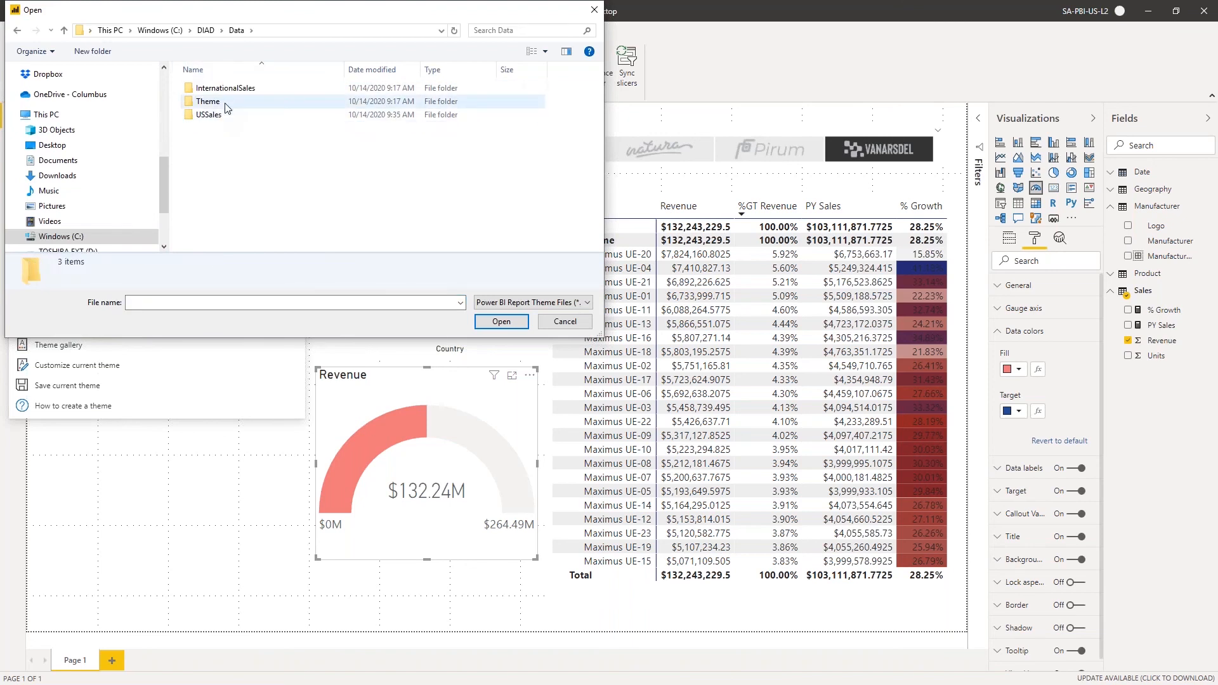
{"action": "double_click", "coordinate": [209, 102]}
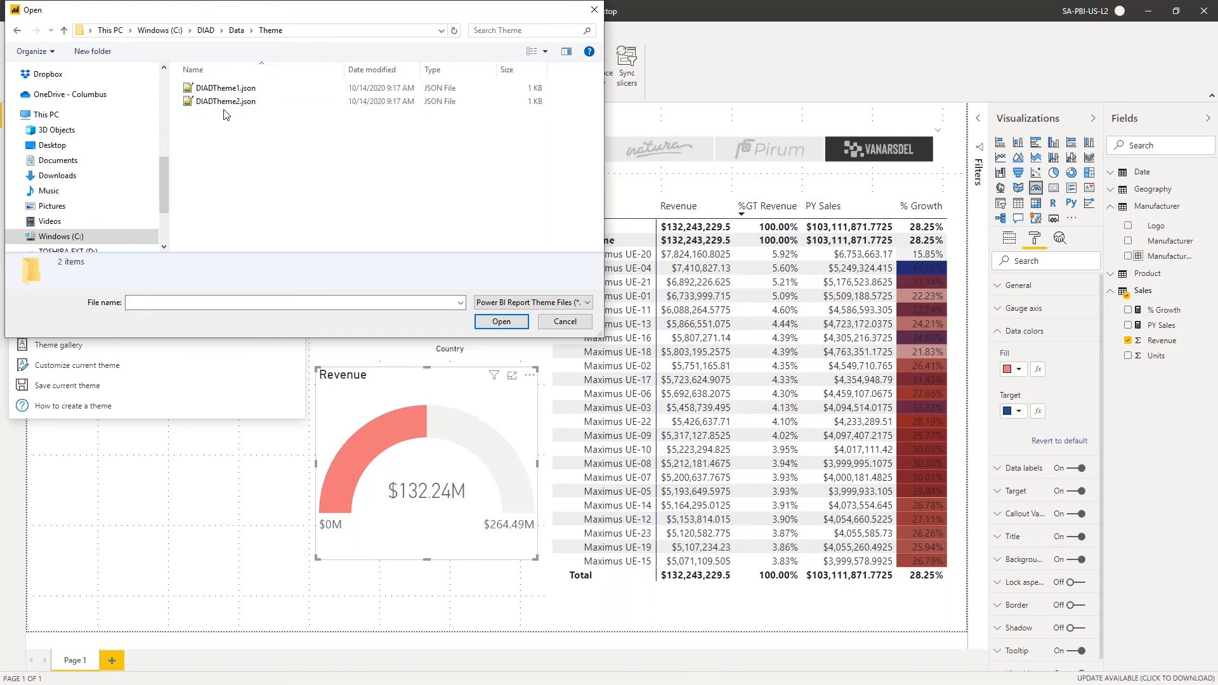
{"action": "left_click", "coordinate": [219, 102]}
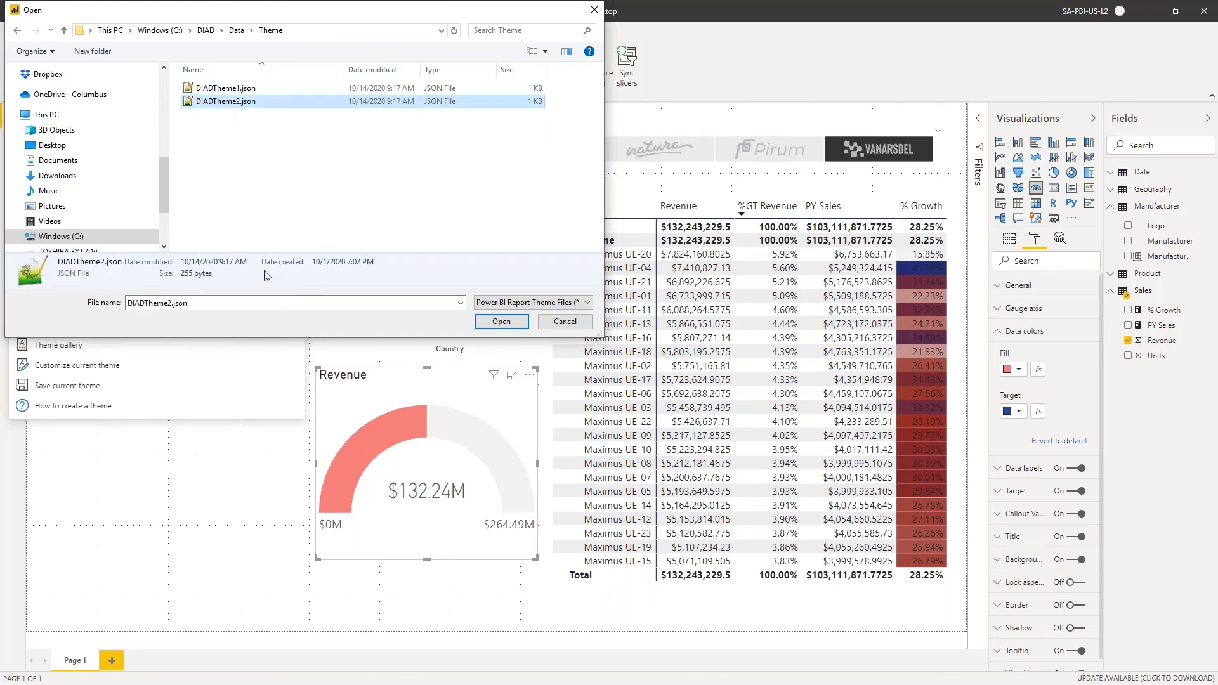
{"action": "left_click", "coordinate": [501, 321]}
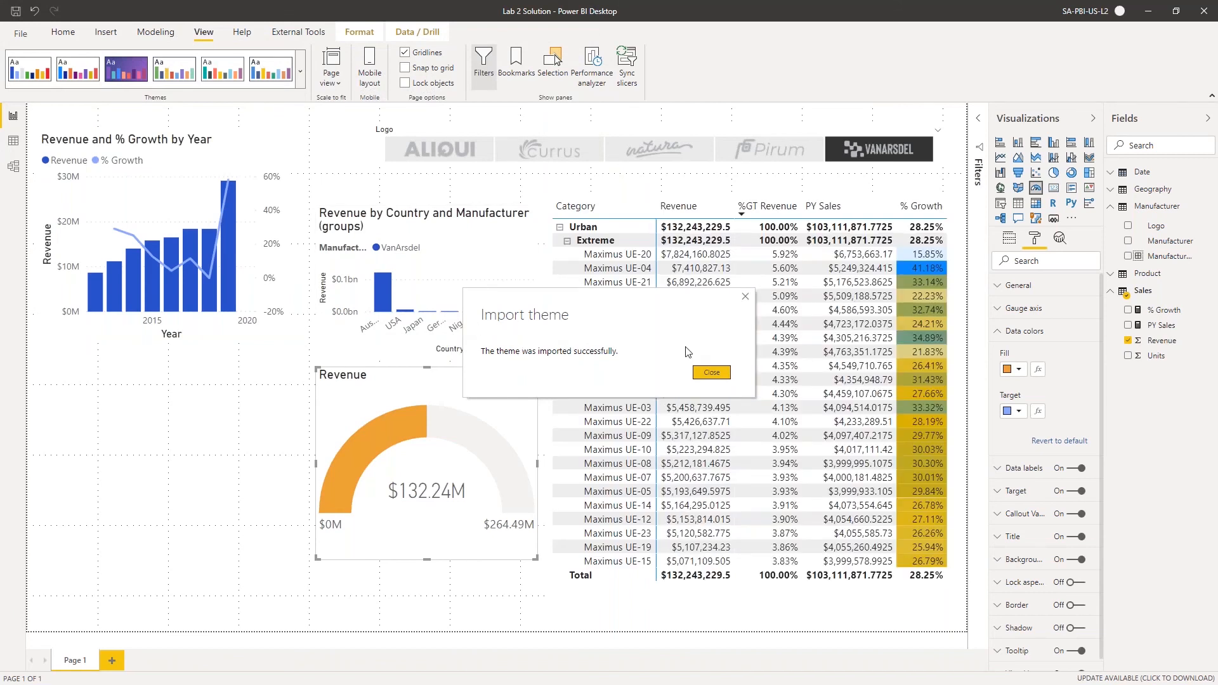
{"action": "left_click", "coordinate": [712, 372]}
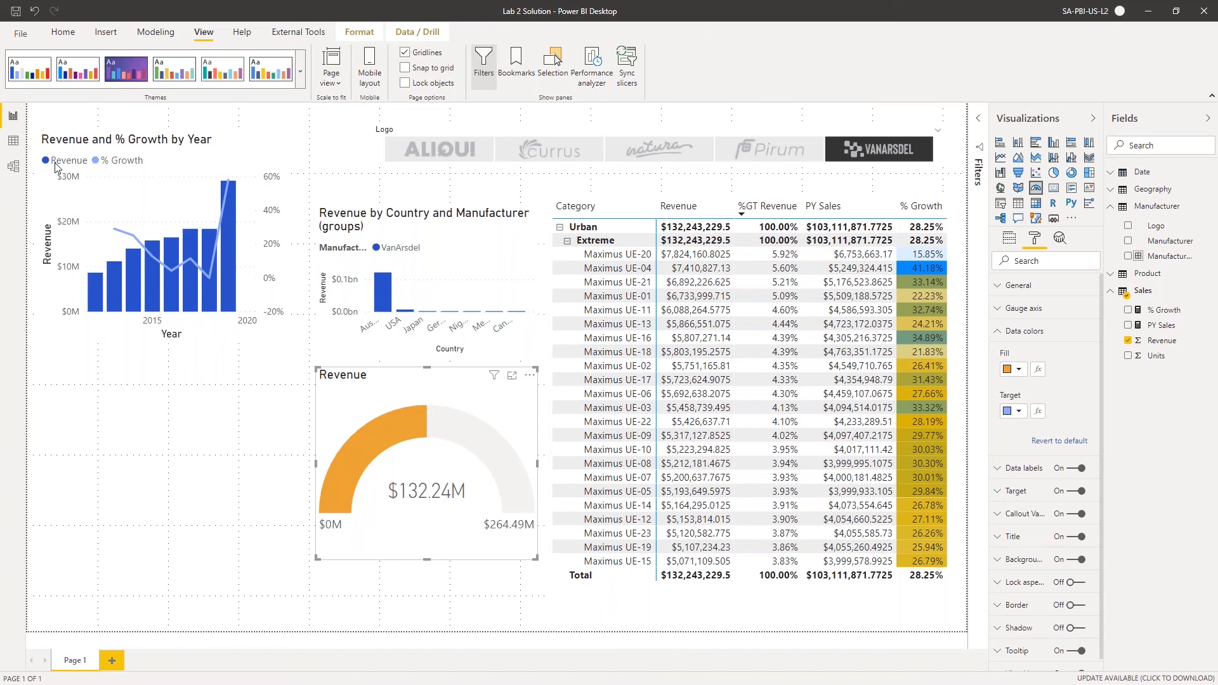
{"action": "left_click", "coordinate": [302, 74]}
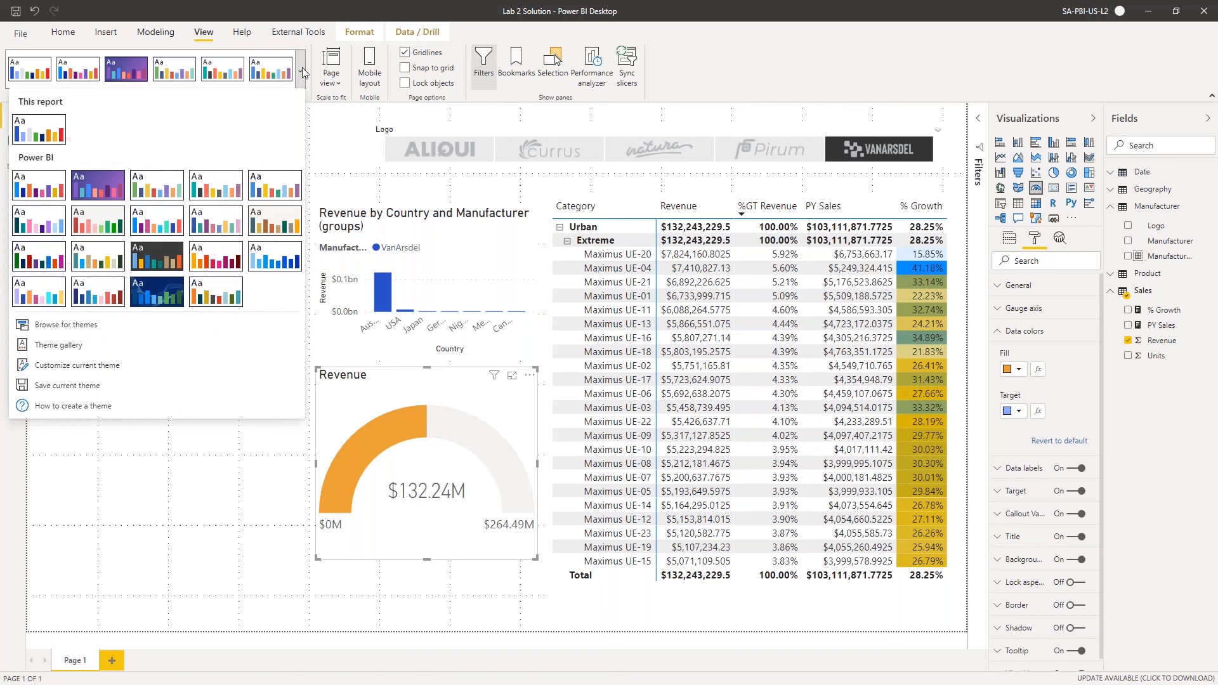
{"action": "left_click", "coordinate": [106, 326]}
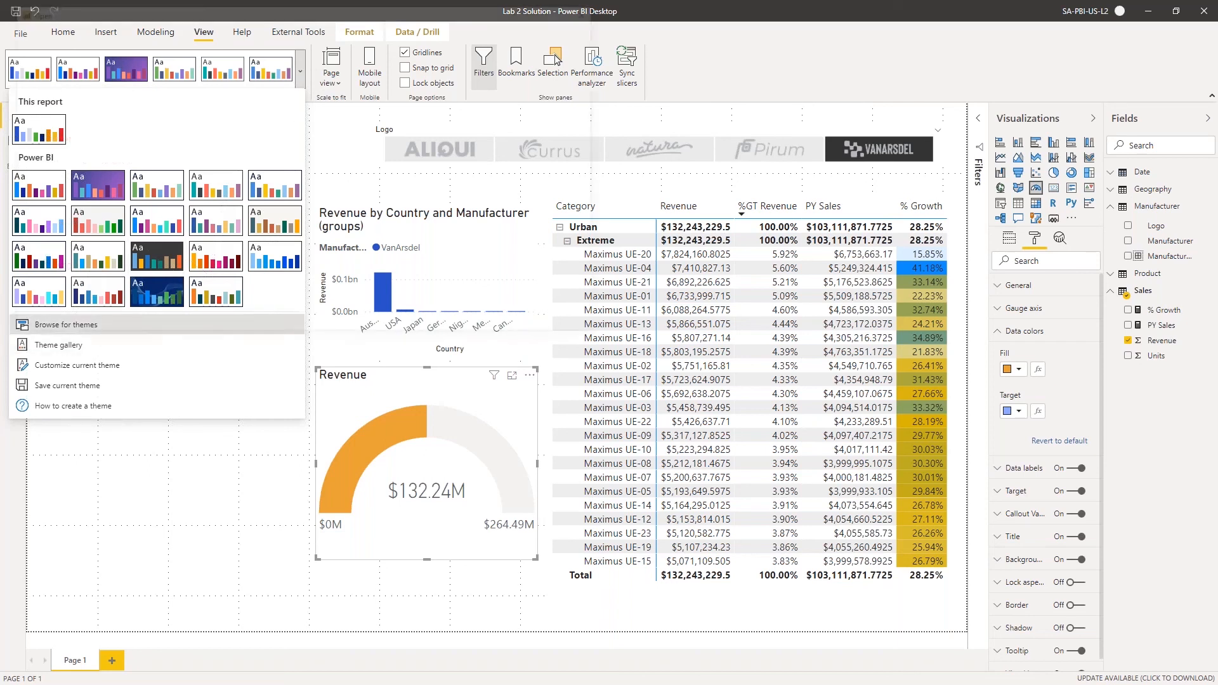
{"action": "left_click", "coordinate": [565, 325]}
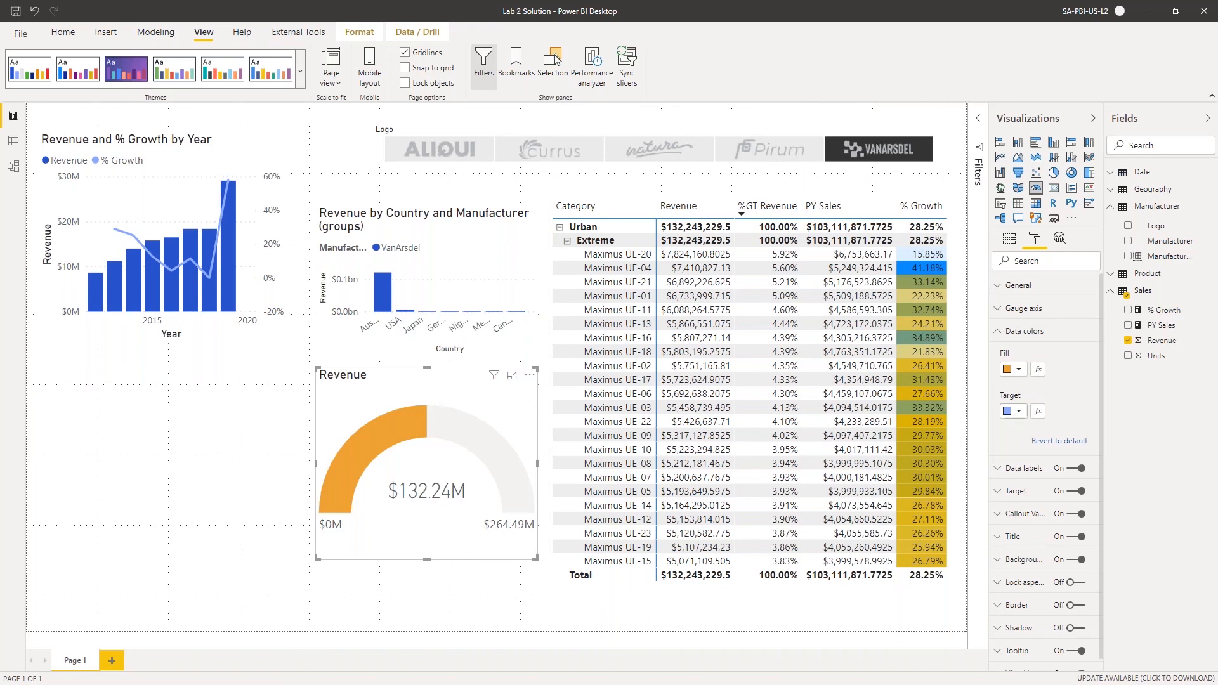
Set the target color of the Revenue gauge to black
{"action": "left_click", "coordinate": [1020, 412]}
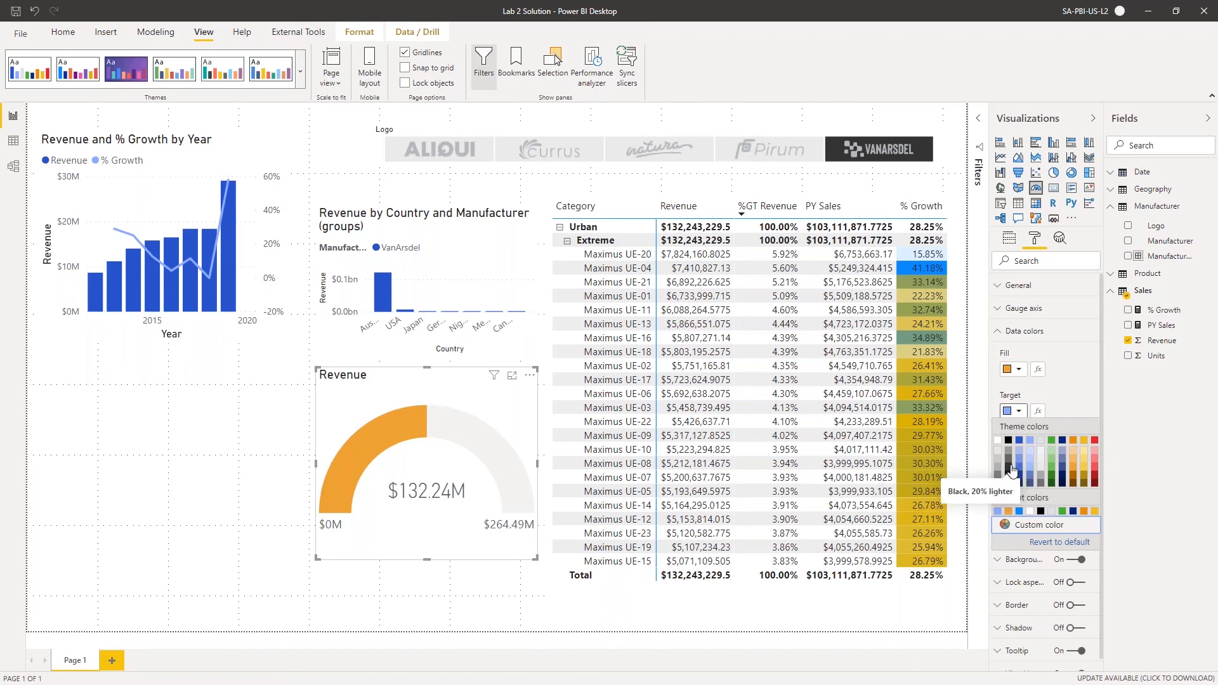
{"action": "left_click", "coordinate": [1042, 513]}
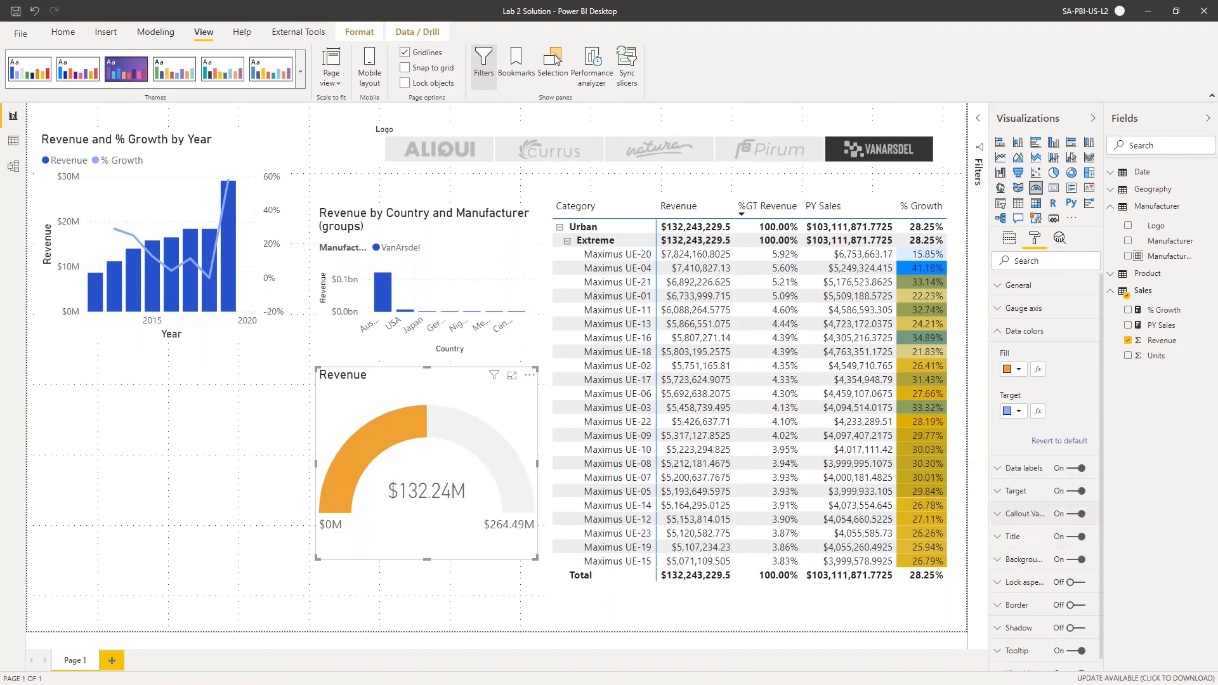
{"action": "left_click", "coordinate": [1015, 412]}
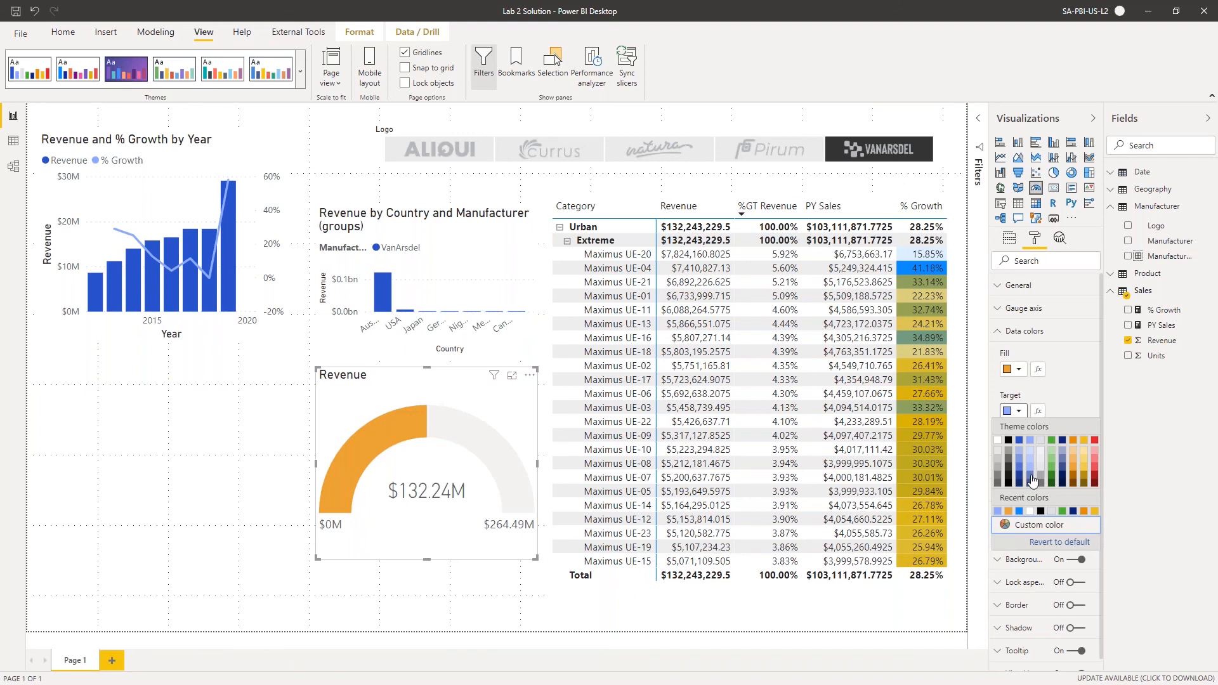
{"action": "left_click", "coordinate": [1041, 511]}
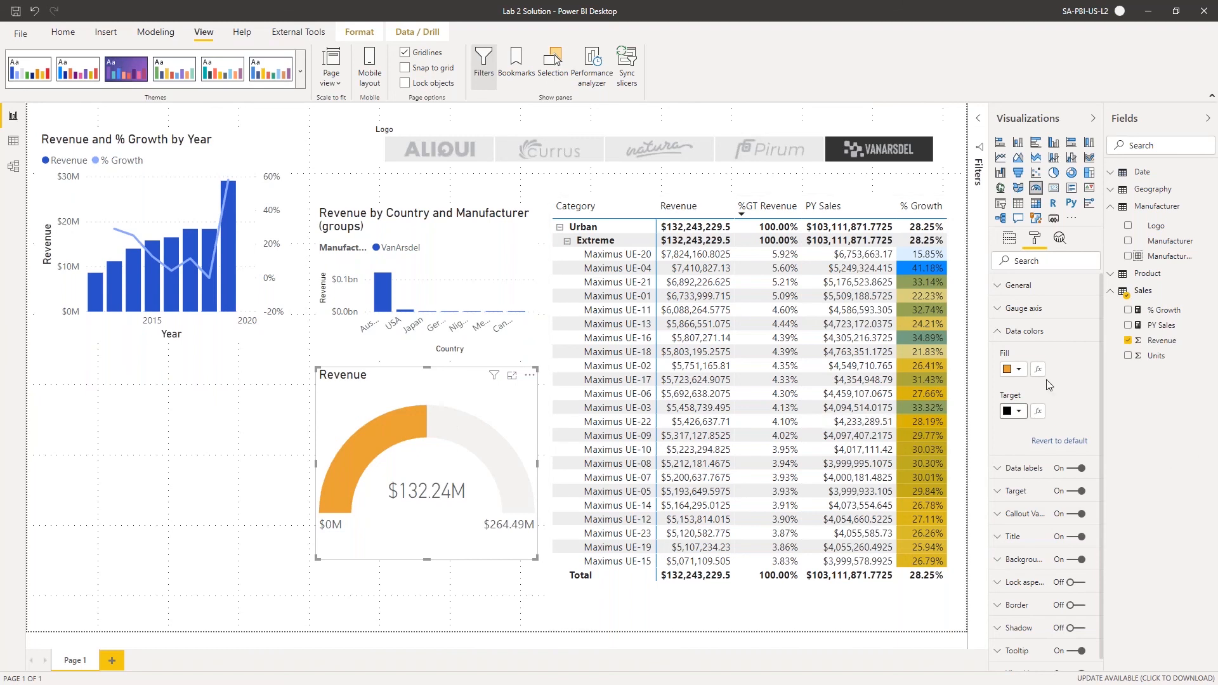
Set the Revenue gauge's data label text size to 10 pt and reduce the text size of its target label
{"action": "left_click", "coordinate": [1000, 332]}
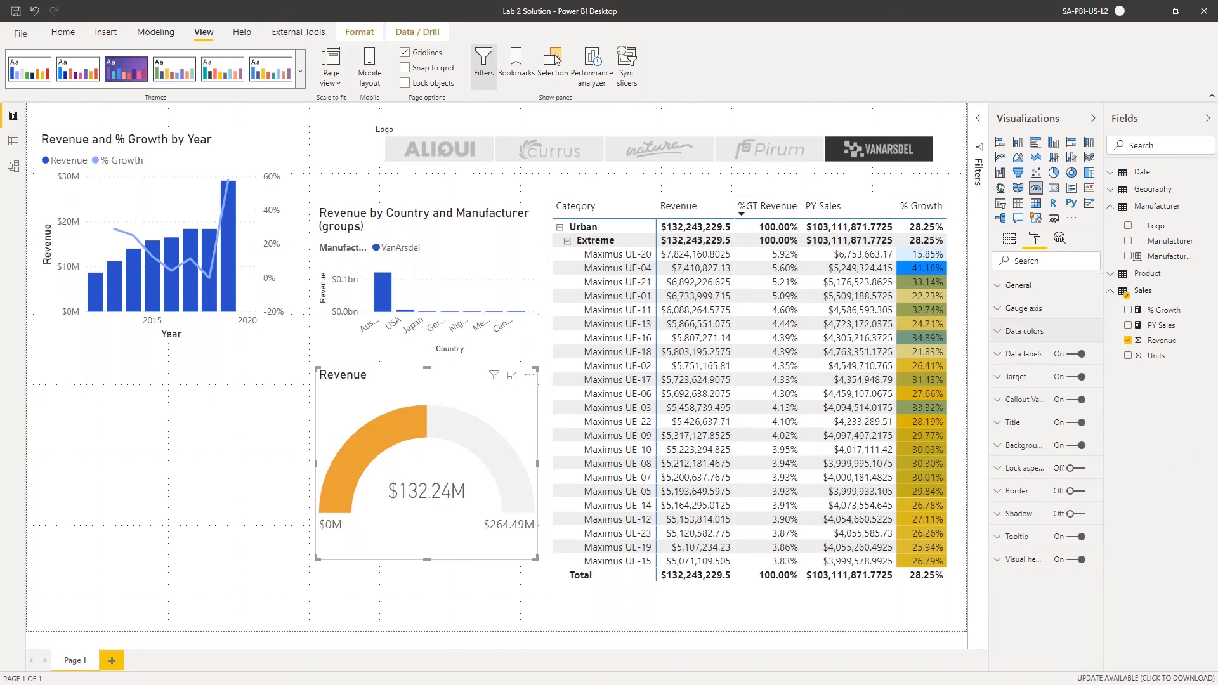
{"action": "left_click", "coordinate": [1002, 356]}
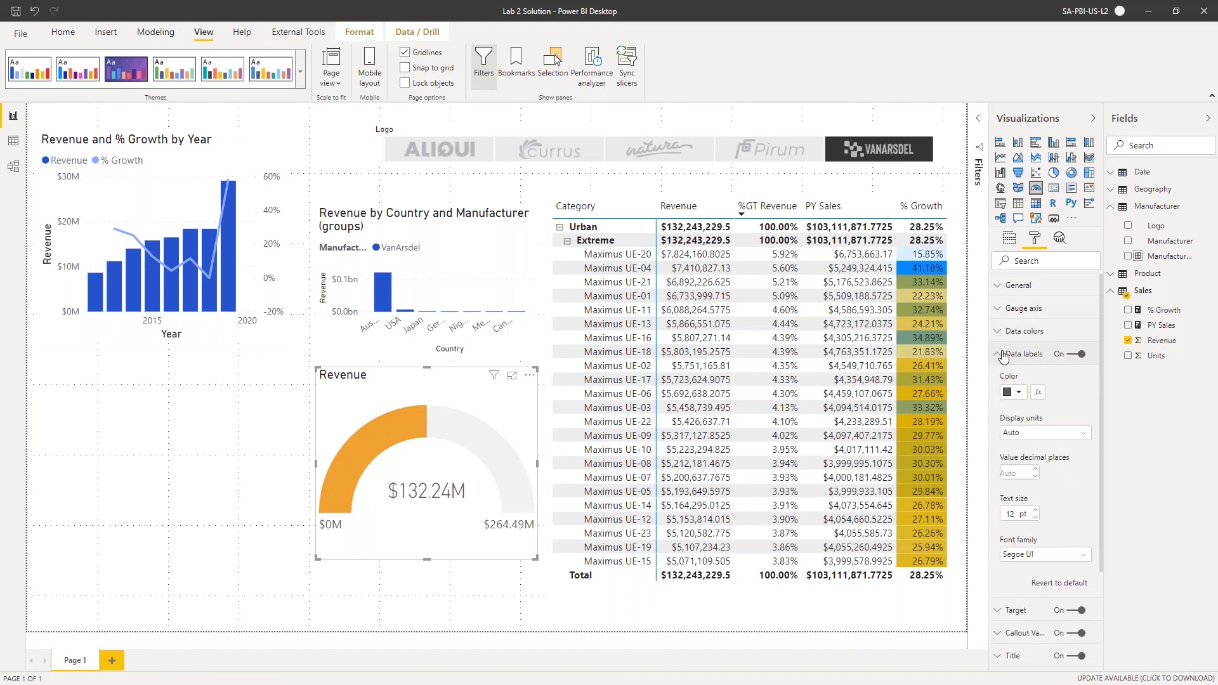
{"action": "left_click", "coordinate": [1070, 356]}
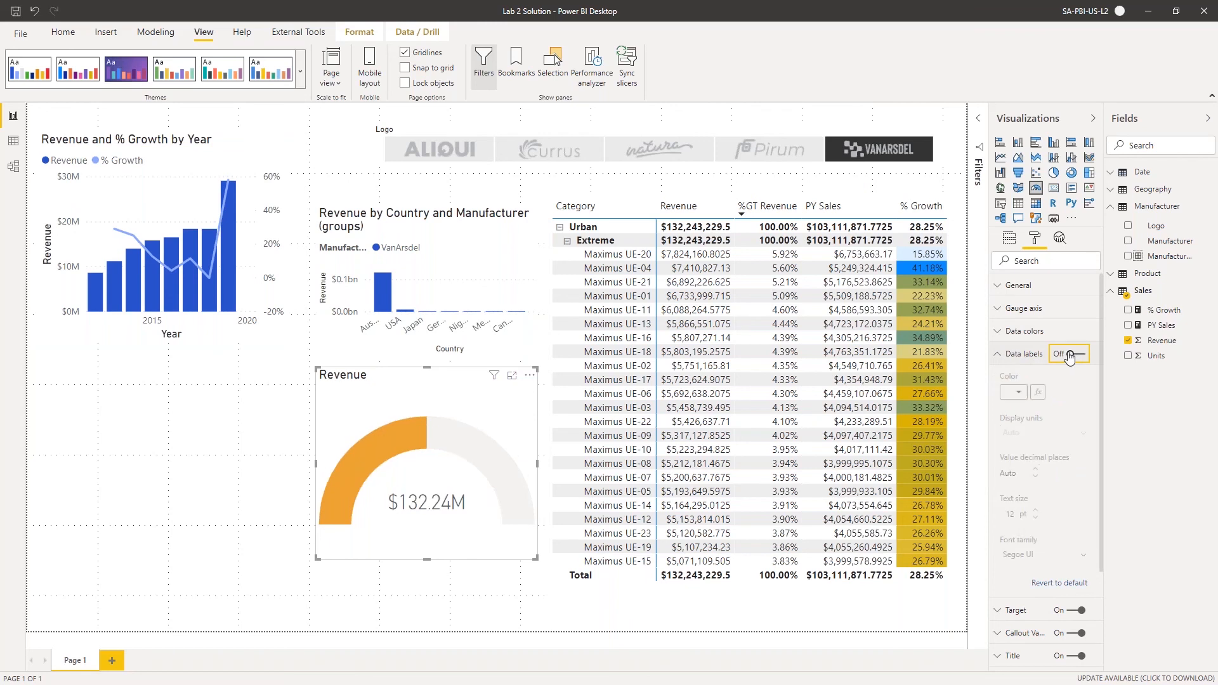
{"action": "left_click", "coordinate": [1069, 356]}
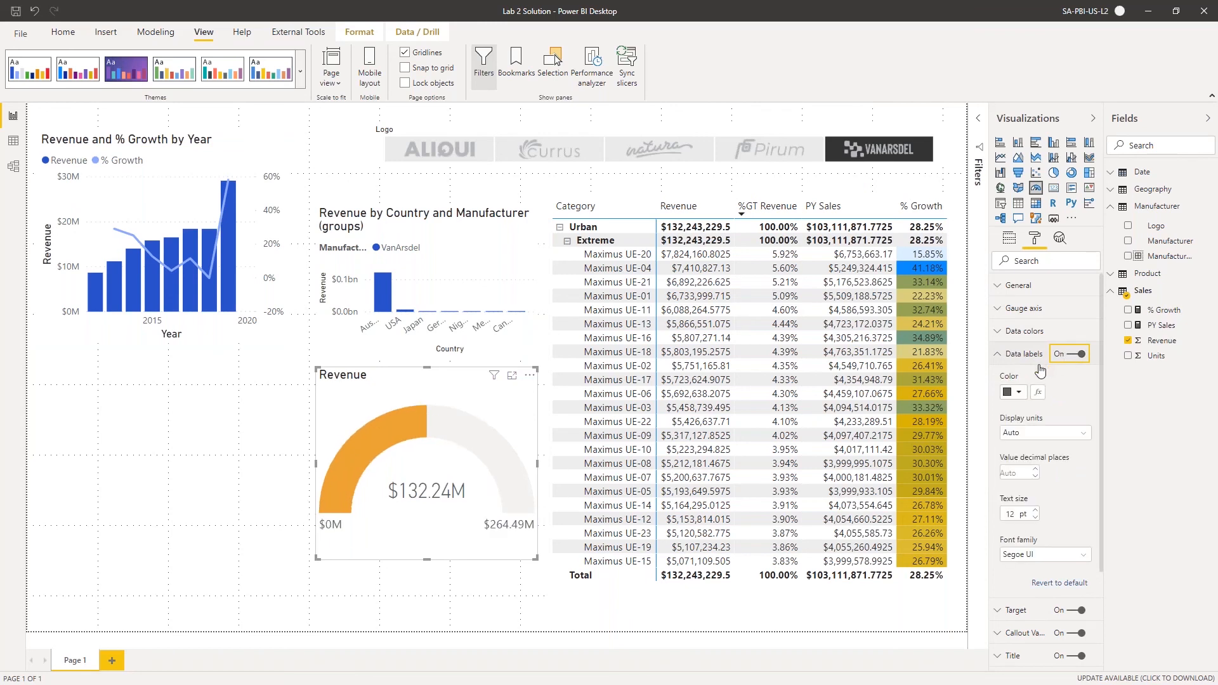
{"action": "left_click", "coordinate": [1035, 517]}
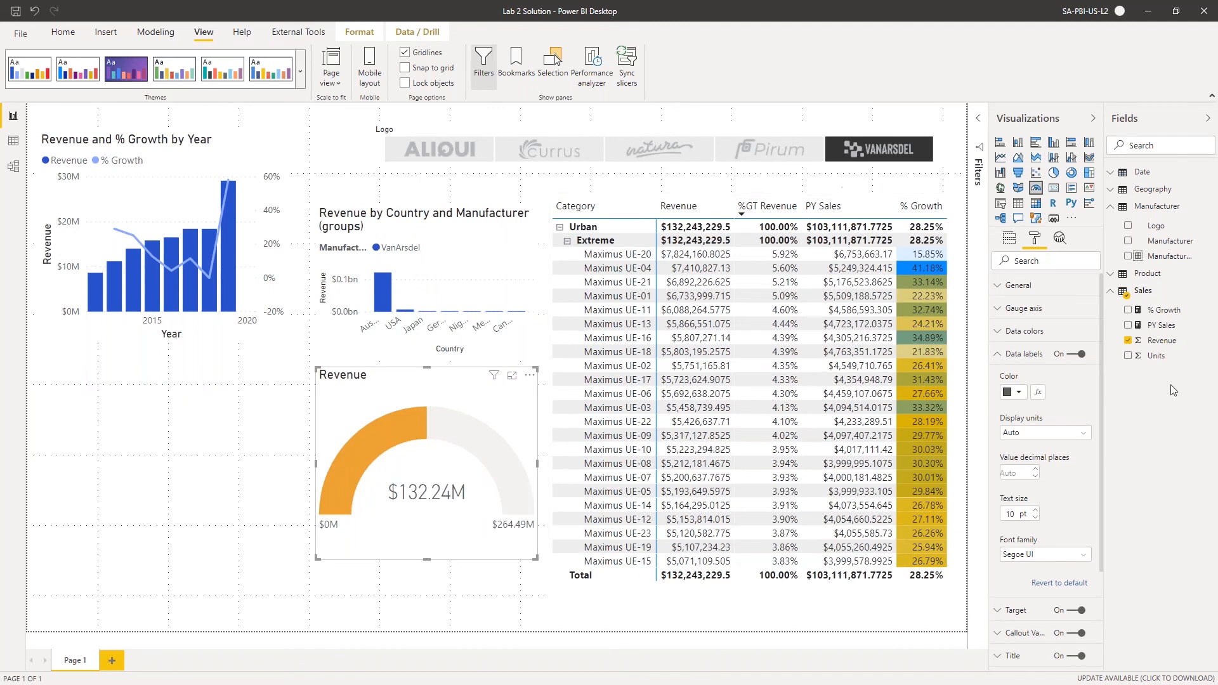
{"action": "scroll", "coordinate": [1039, 533], "scroll_direction": "down", "scroll_amount": 3}
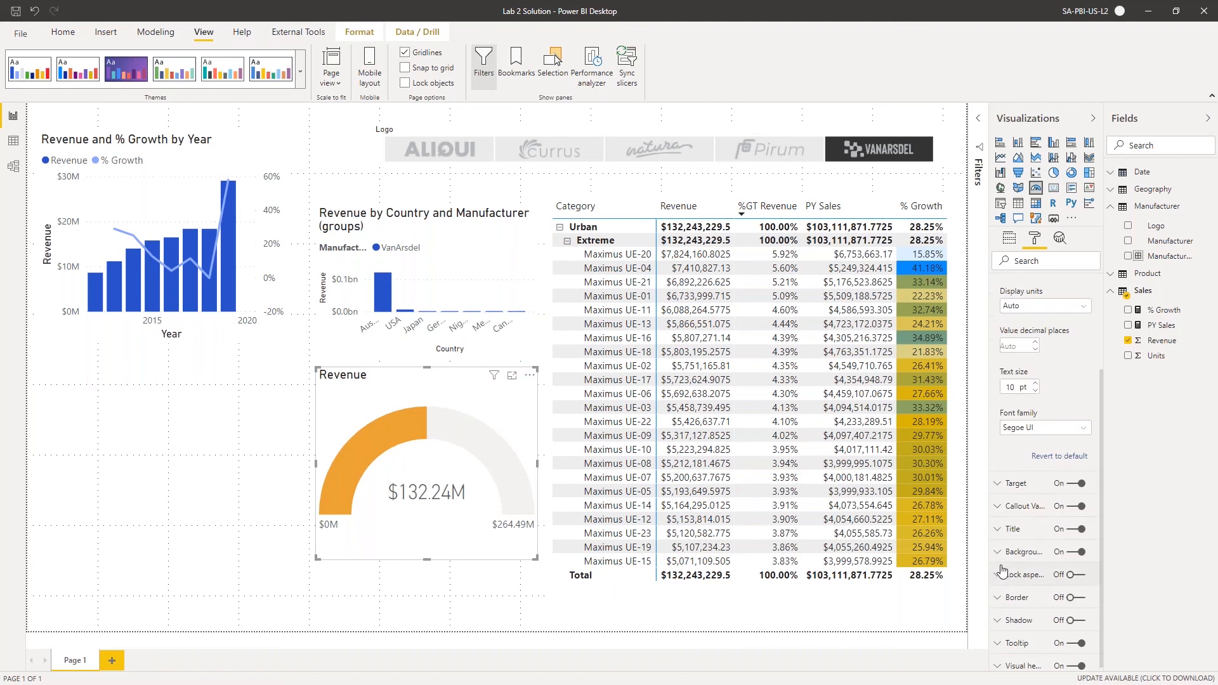
{"action": "left_click", "coordinate": [997, 486]}
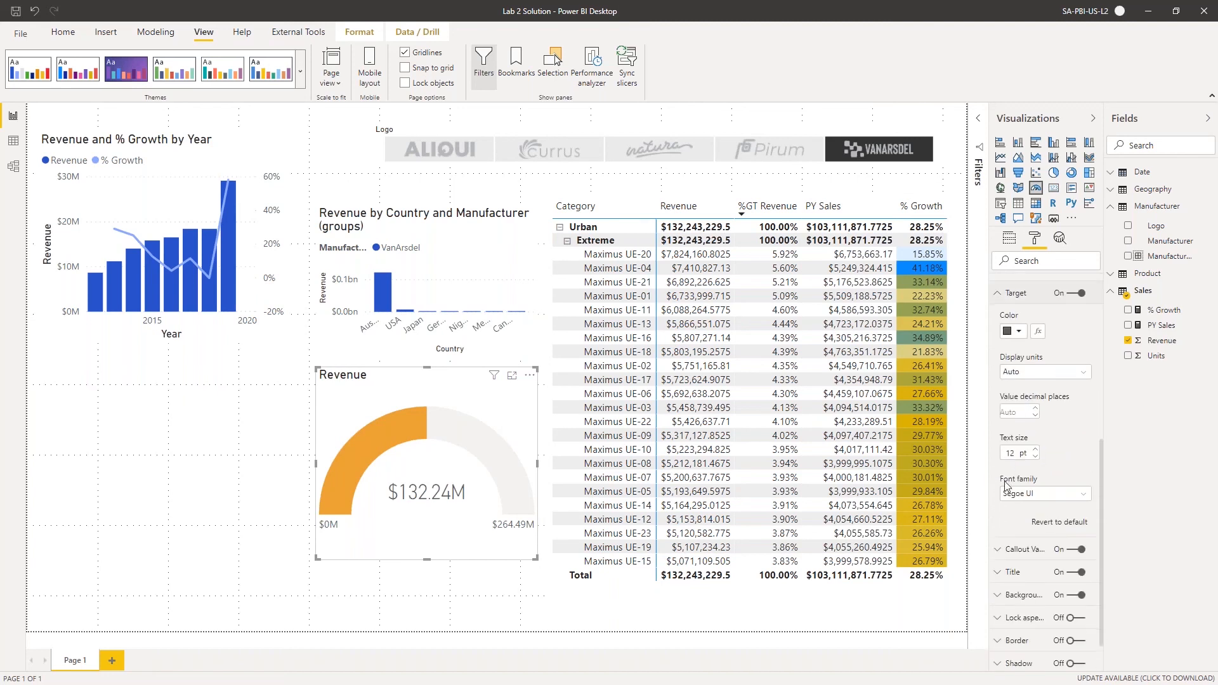
{"action": "left_click", "coordinate": [1035, 455]}
Drill the matrix up to its top category level and expand all categories down one level to their segments
{"action": "left_click", "coordinate": [866, 203]}
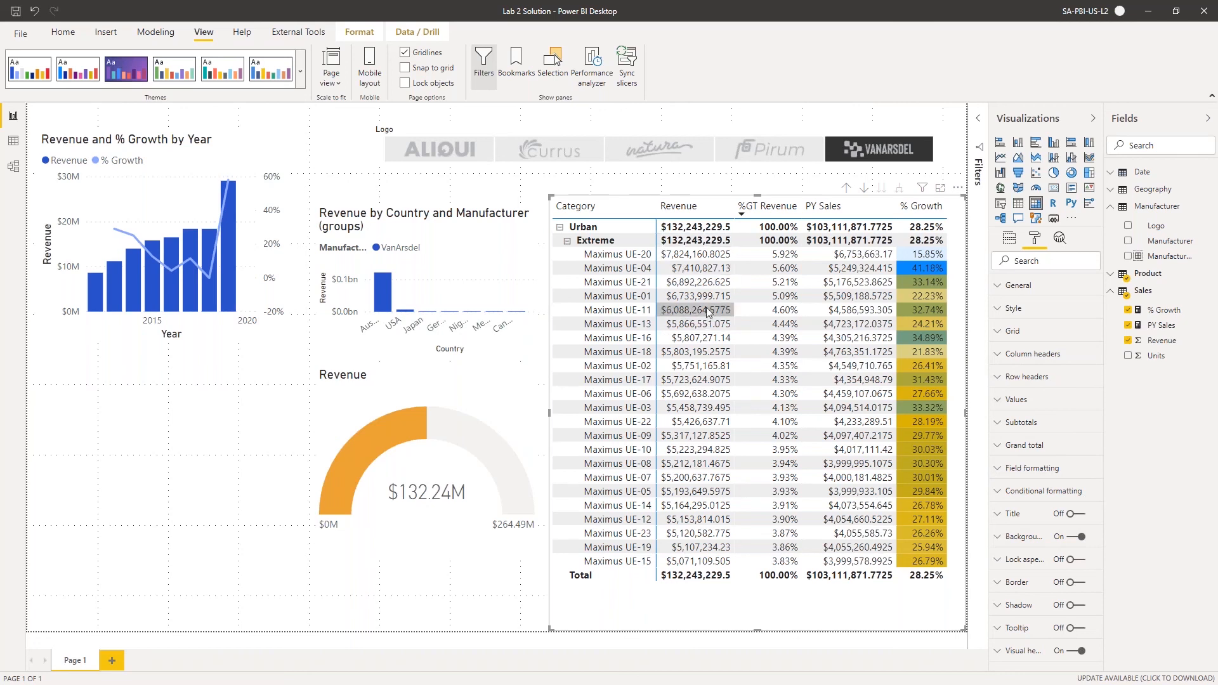
{"action": "left_click", "coordinate": [846, 189]}
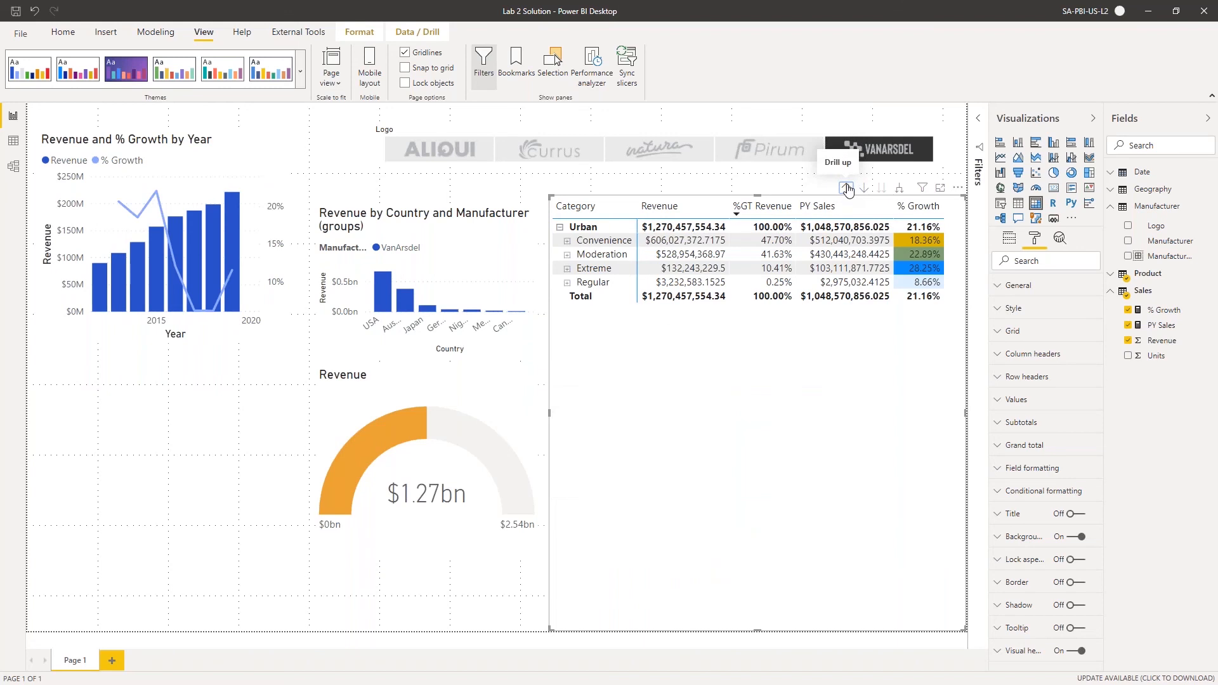
{"action": "left_click", "coordinate": [846, 189]}
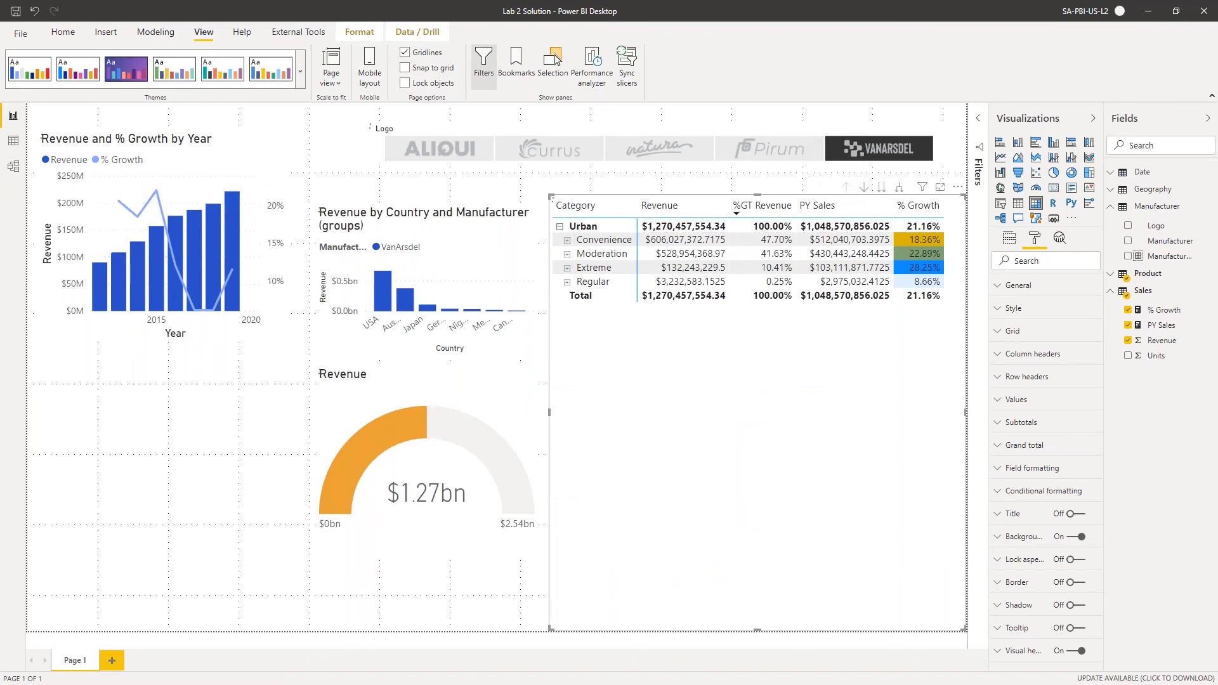
{"action": "left_click", "coordinate": [866, 188]}
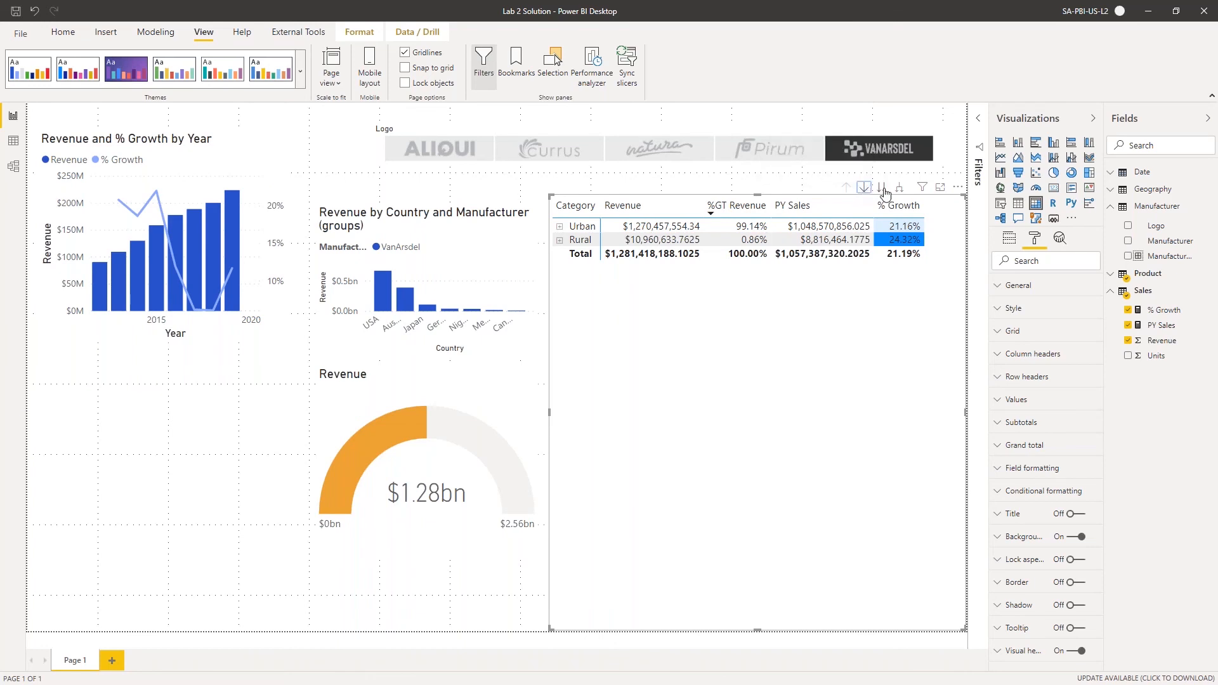
{"action": "left_click", "coordinate": [899, 188]}
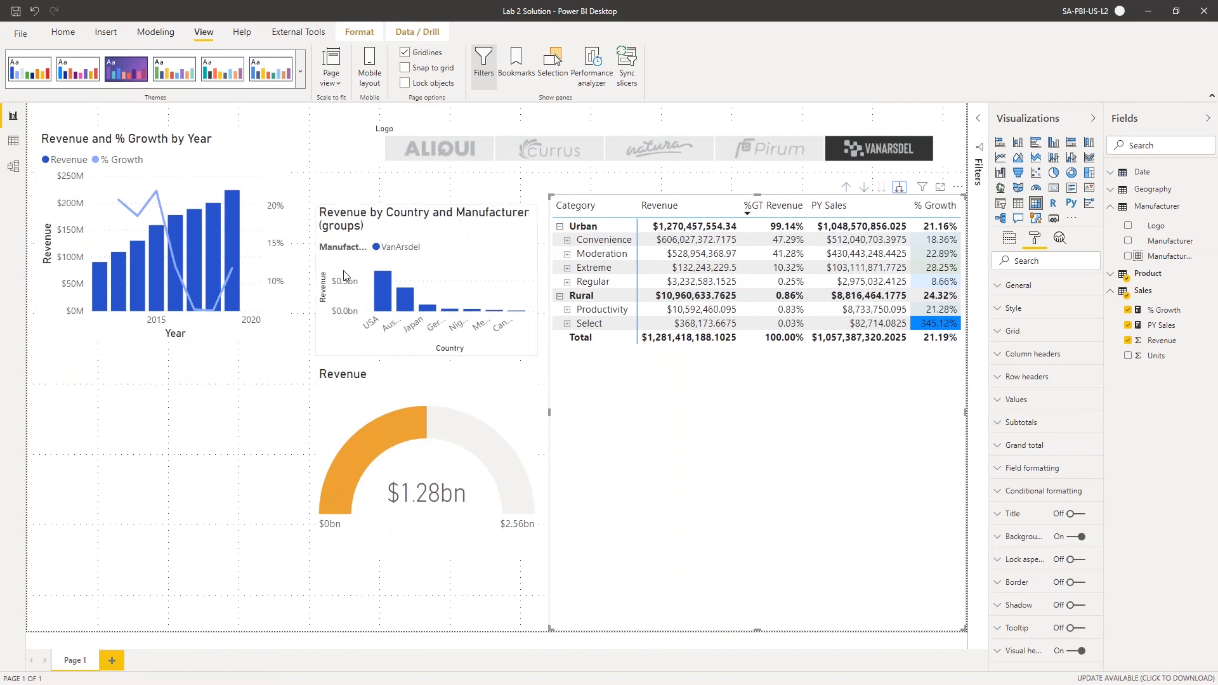
Recolor the VanArsdel columns in the Revenue by Country and Manufacturer (groups) chart to a light gray theme shade
{"action": "mouse_move", "coordinate": [377, 290]}
{"action": "left_click", "coordinate": [472, 276]}
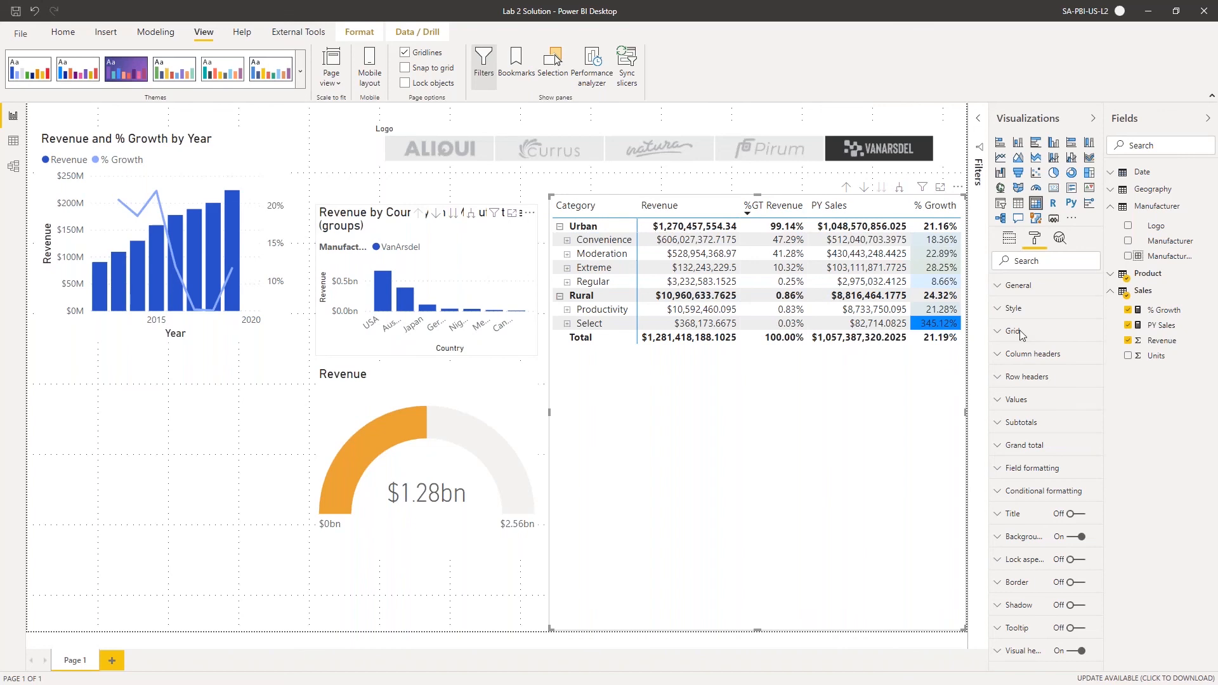
{"action": "left_click", "coordinate": [1019, 380]}
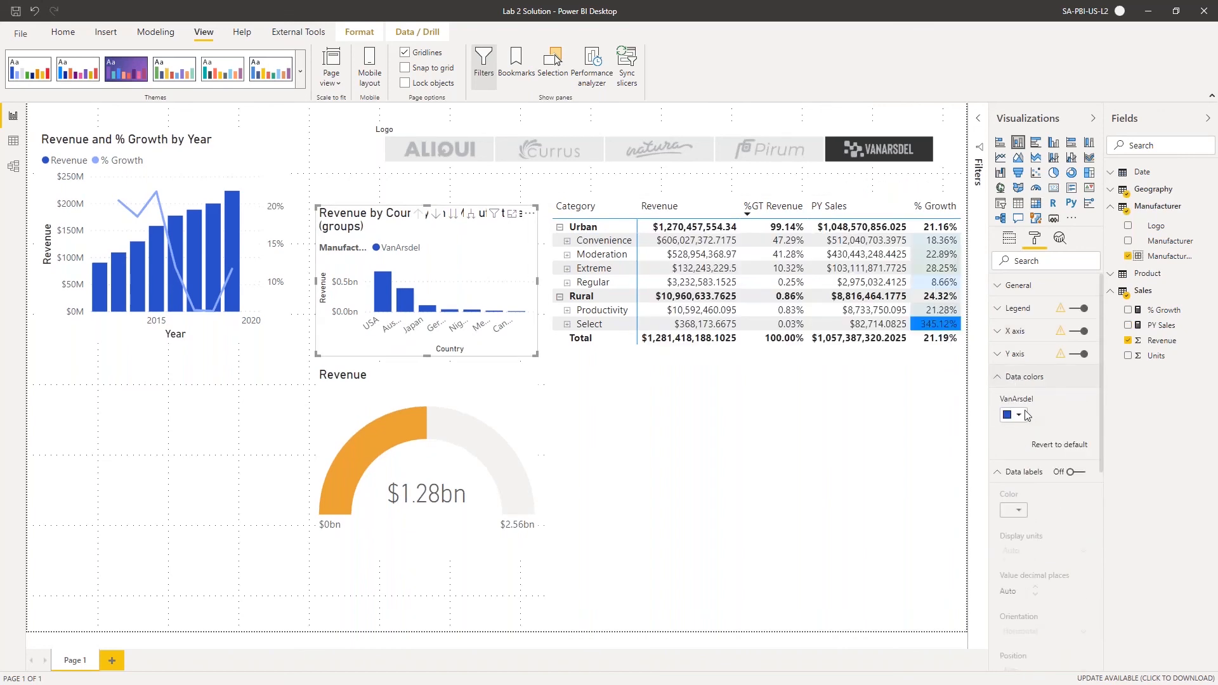
{"action": "scroll", "coordinate": [1045, 413], "scroll_direction": "down", "scroll_amount": 1}
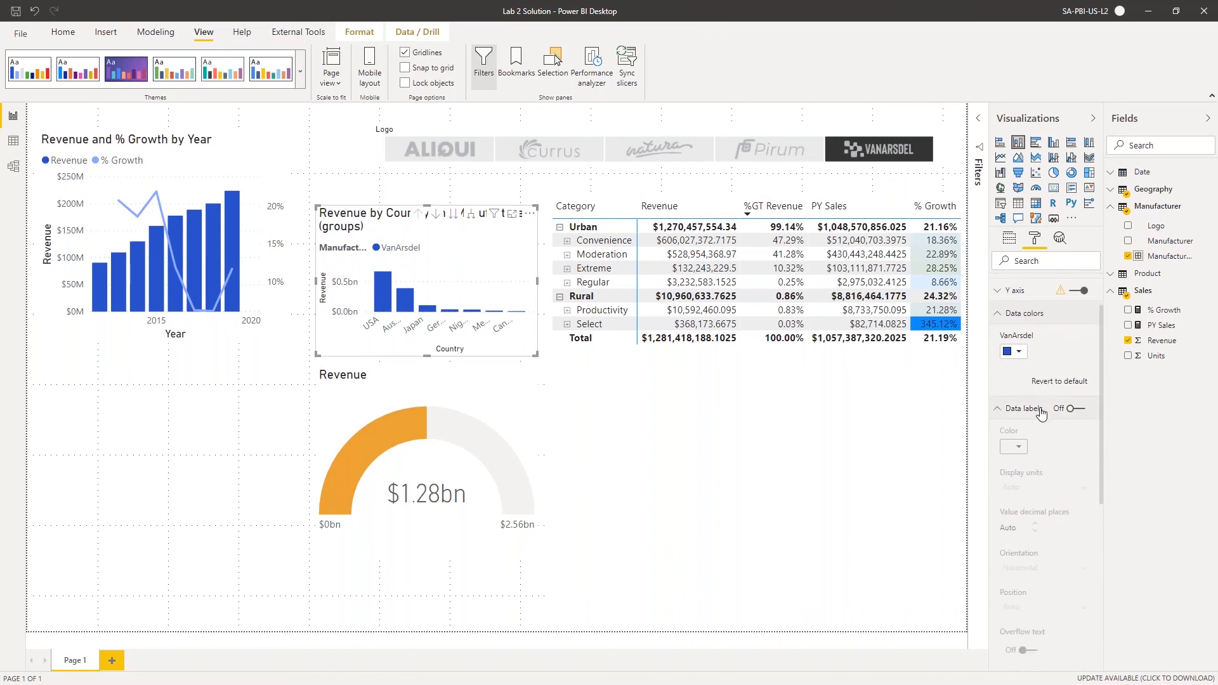
{"action": "left_click", "coordinate": [1018, 351]}
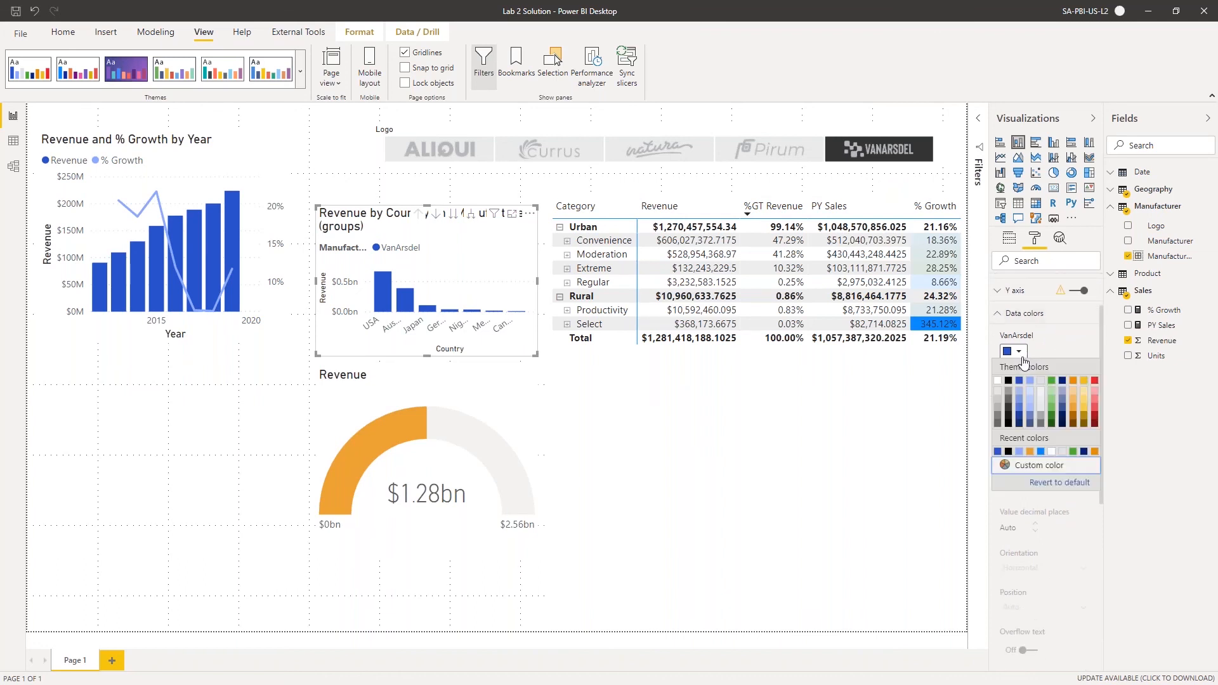
{"action": "left_click", "coordinate": [997, 389]}
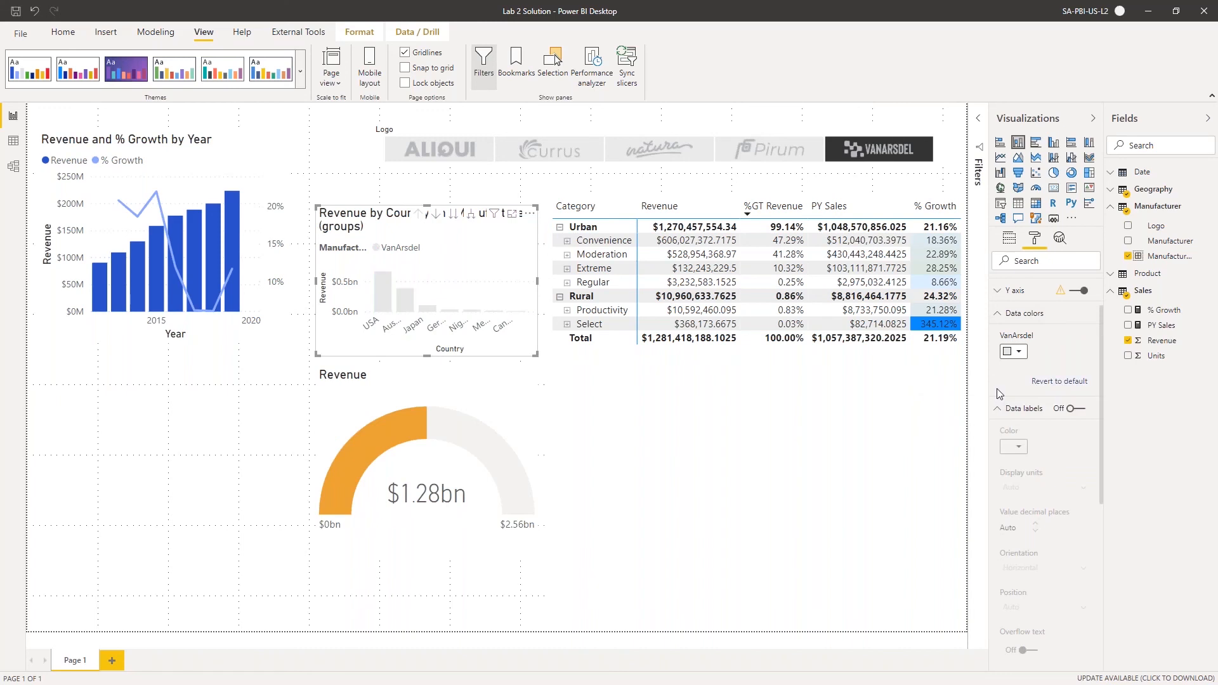
{"action": "left_click", "coordinate": [1022, 353]}
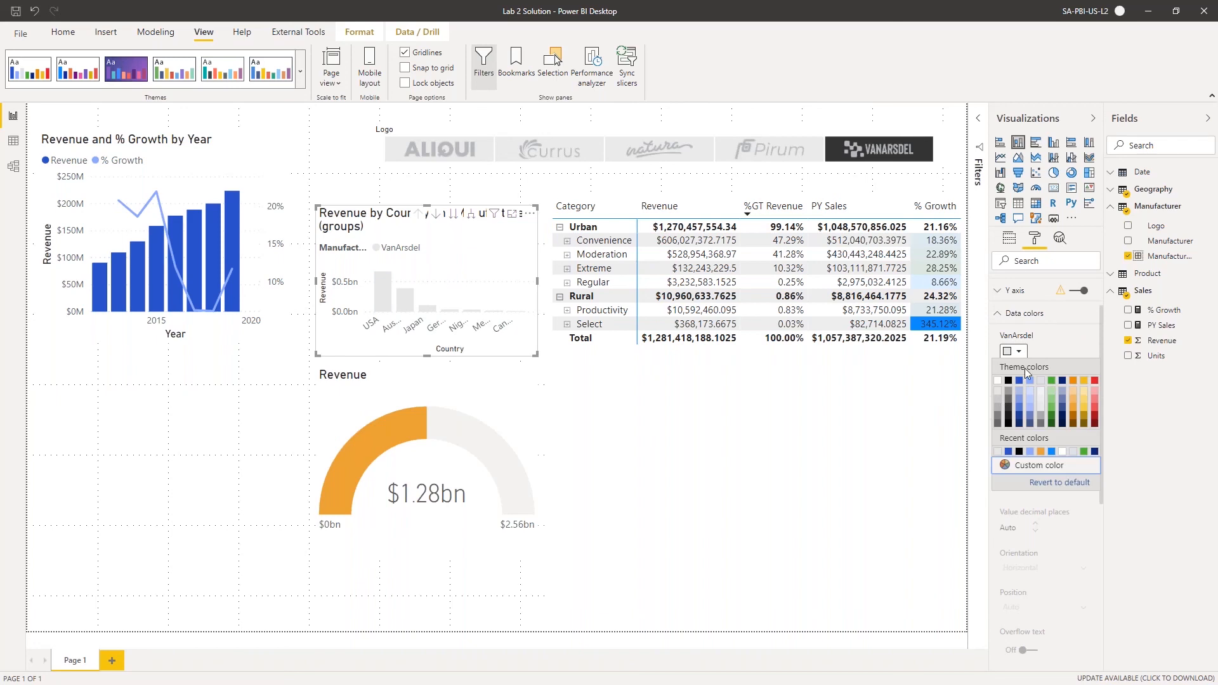
{"action": "left_click", "coordinate": [998, 407]}
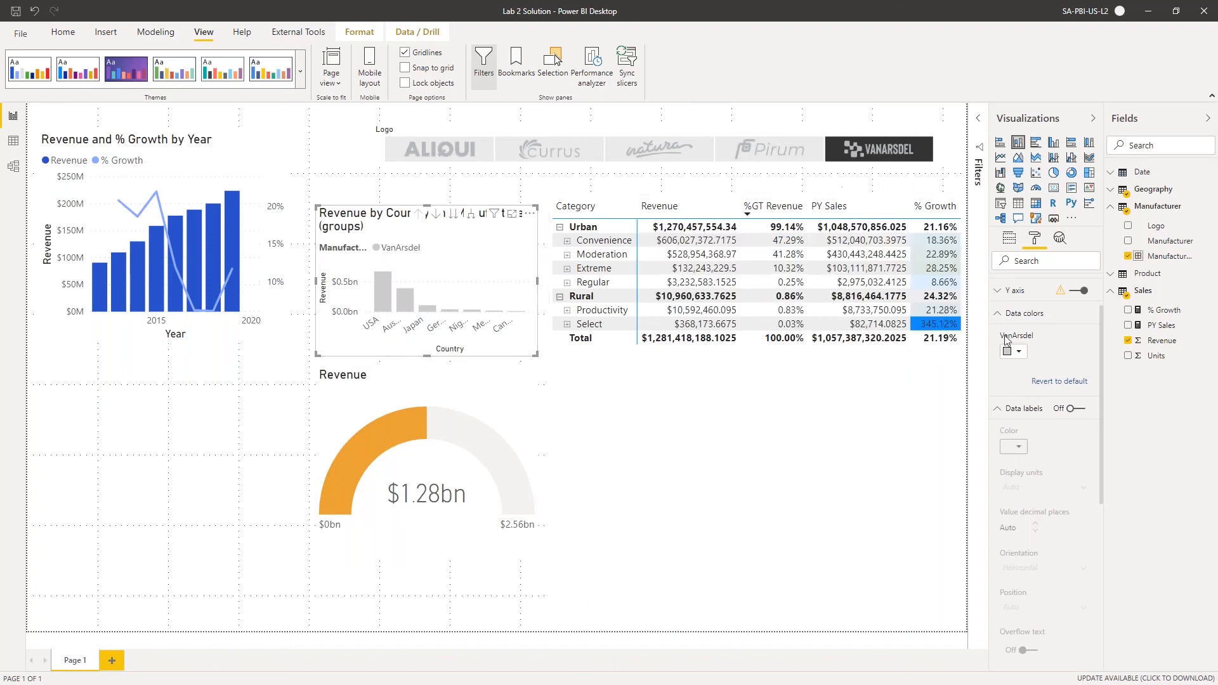
Turn on data labels for the Revenue by Country and Manufacturer (groups) chart and set their display units to Millions
{"action": "left_click", "coordinate": [1001, 409]}
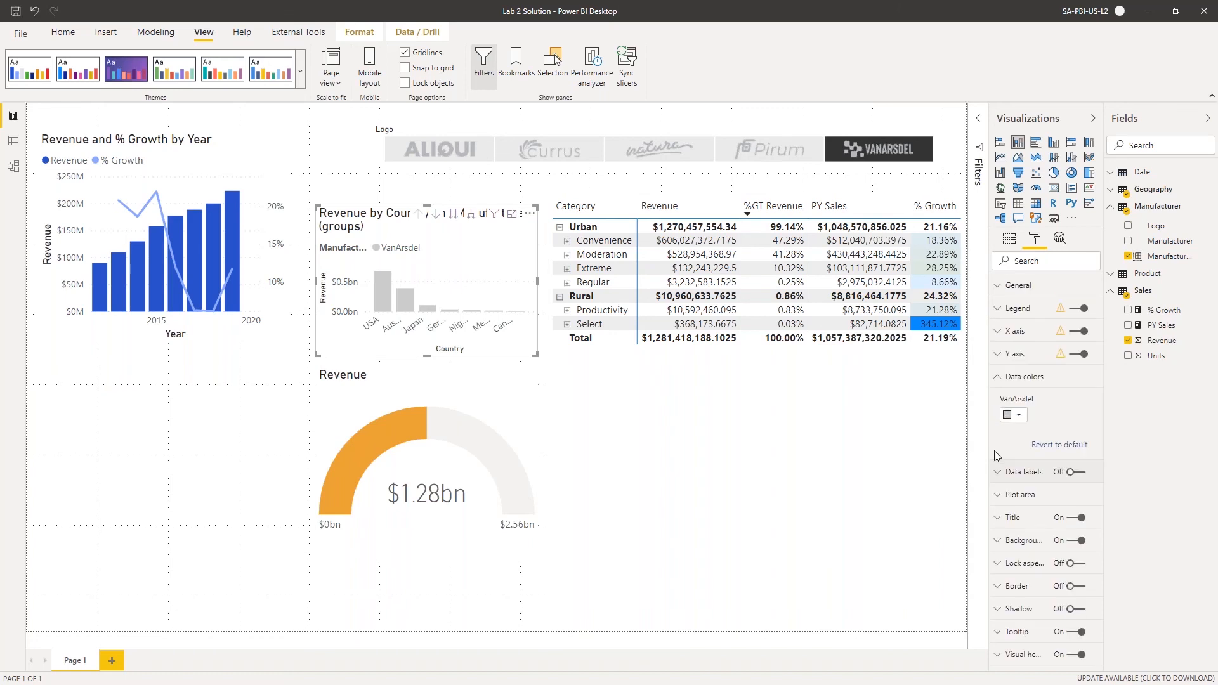
{"action": "left_click", "coordinate": [1072, 472]}
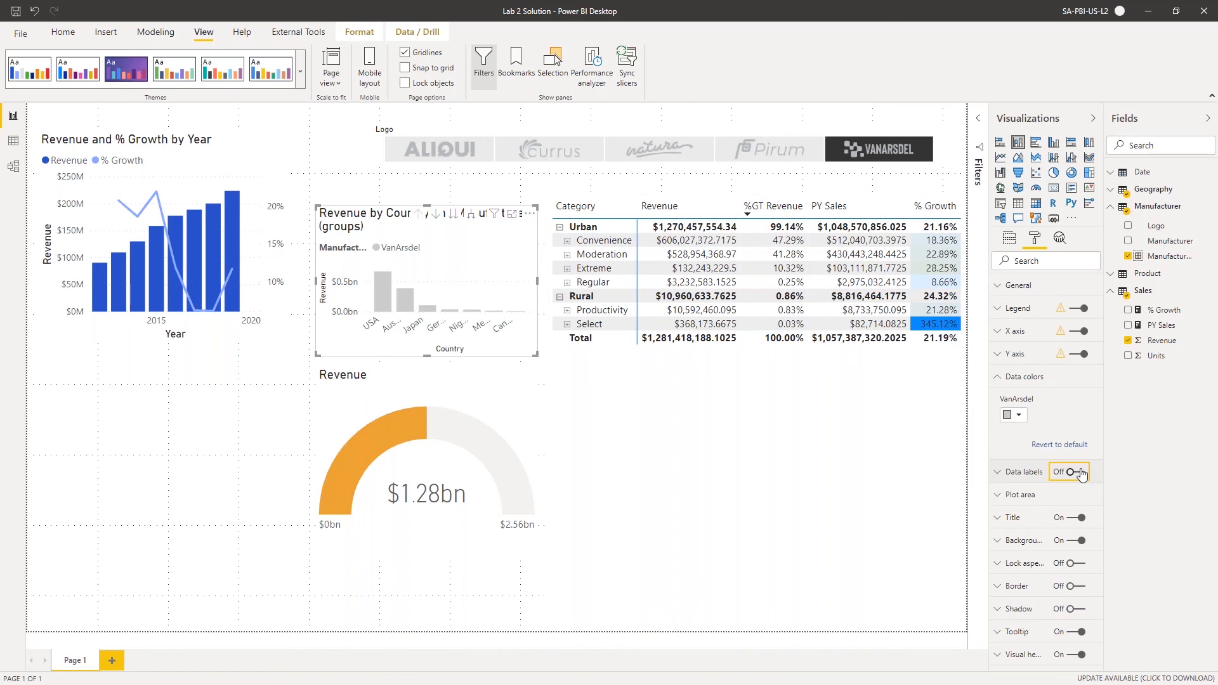
{"action": "left_click", "coordinate": [1001, 475]}
{"action": "scroll", "coordinate": [1008, 473], "scroll_direction": "down", "scroll_amount": 2}
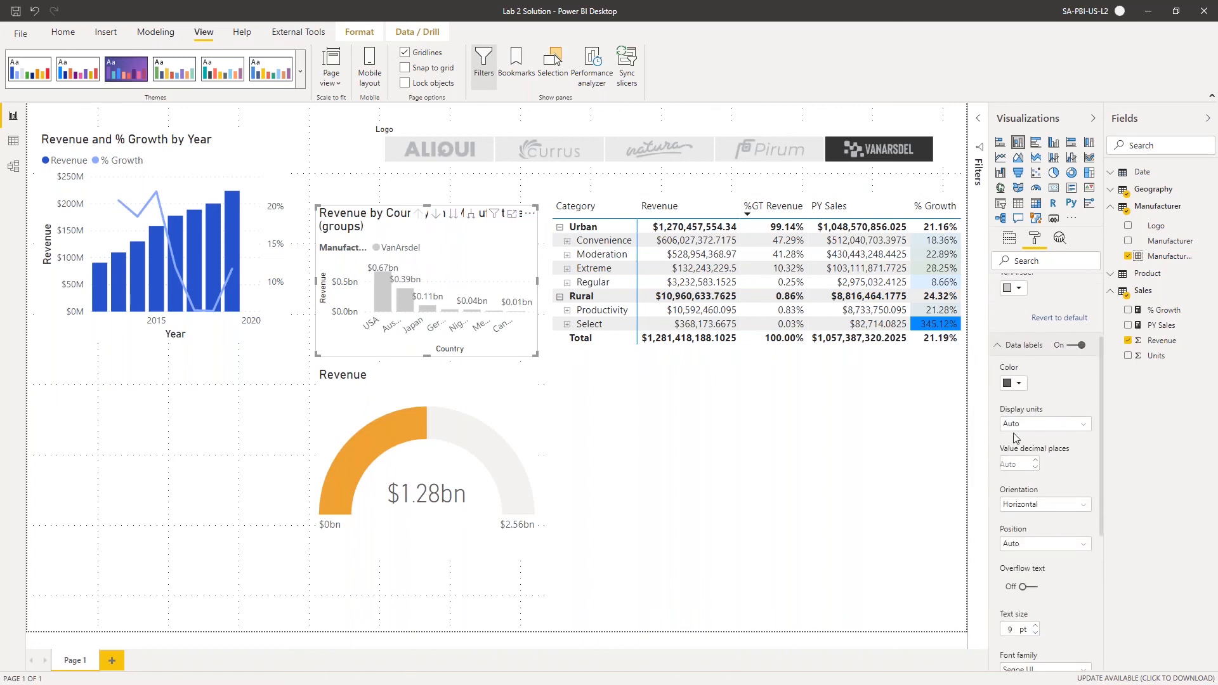
{"action": "left_click", "coordinate": [1027, 428]}
{"action": "left_click", "coordinate": [1021, 480]}
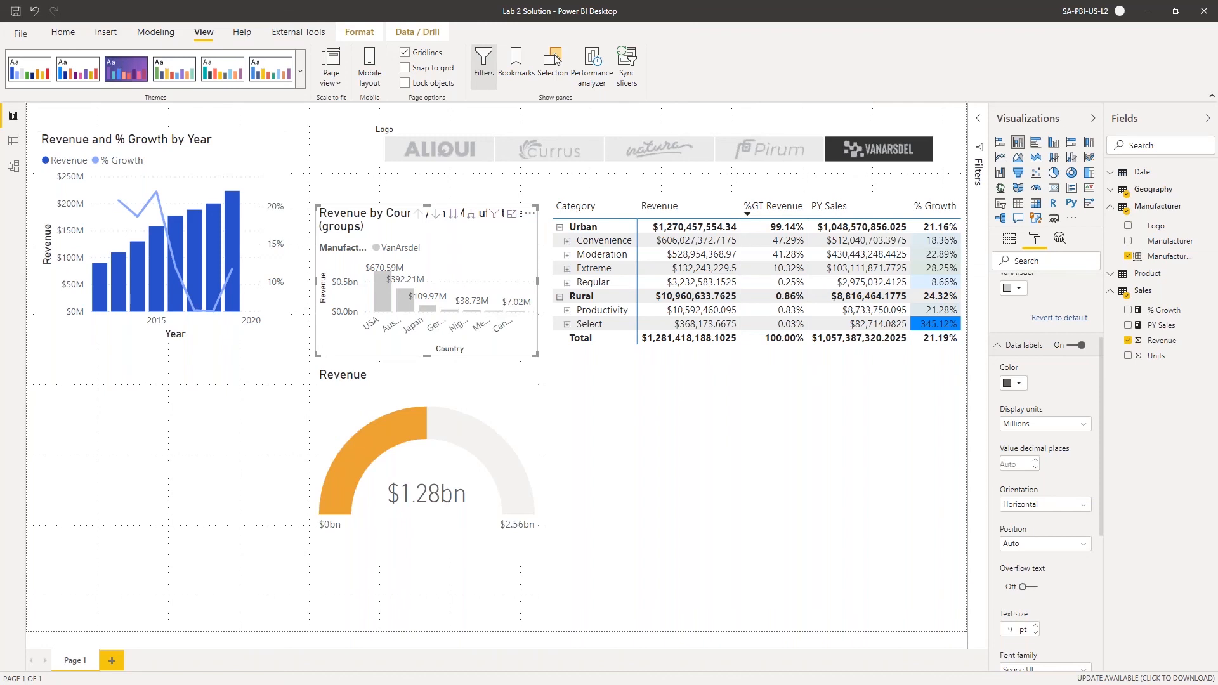
Switch the display units of the country chart's data labels to Auto and back to Millions
{"action": "left_click", "coordinate": [1053, 425]}
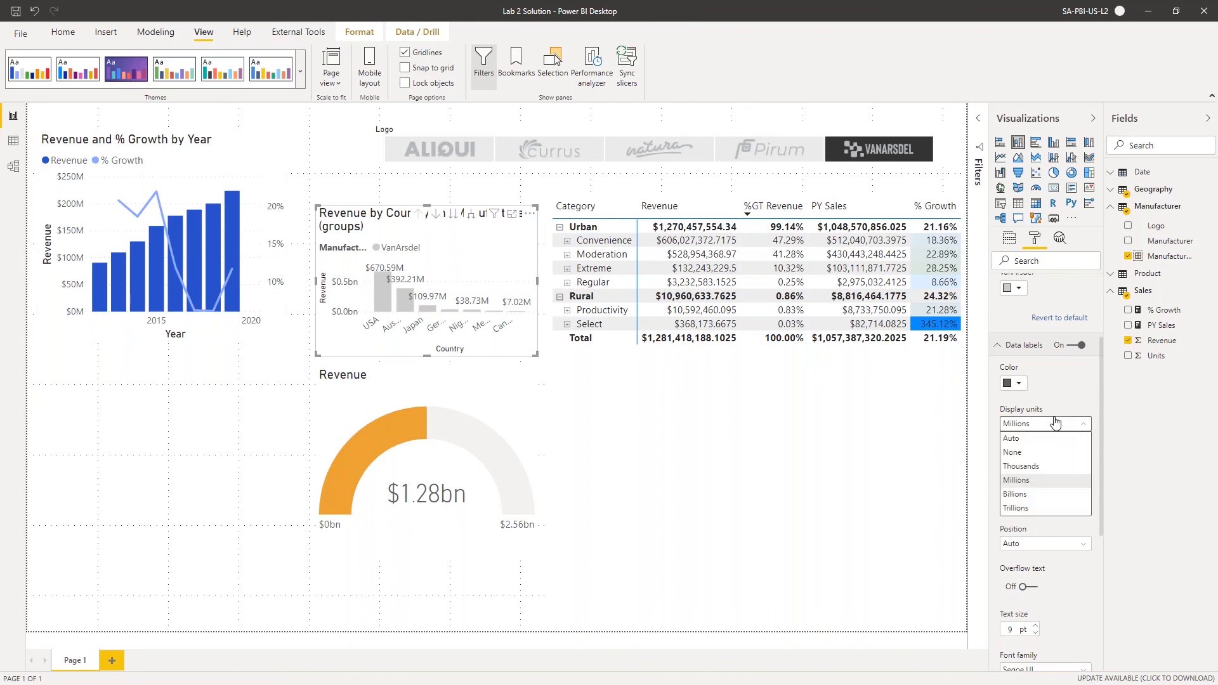
{"action": "left_click", "coordinate": [1022, 439]}
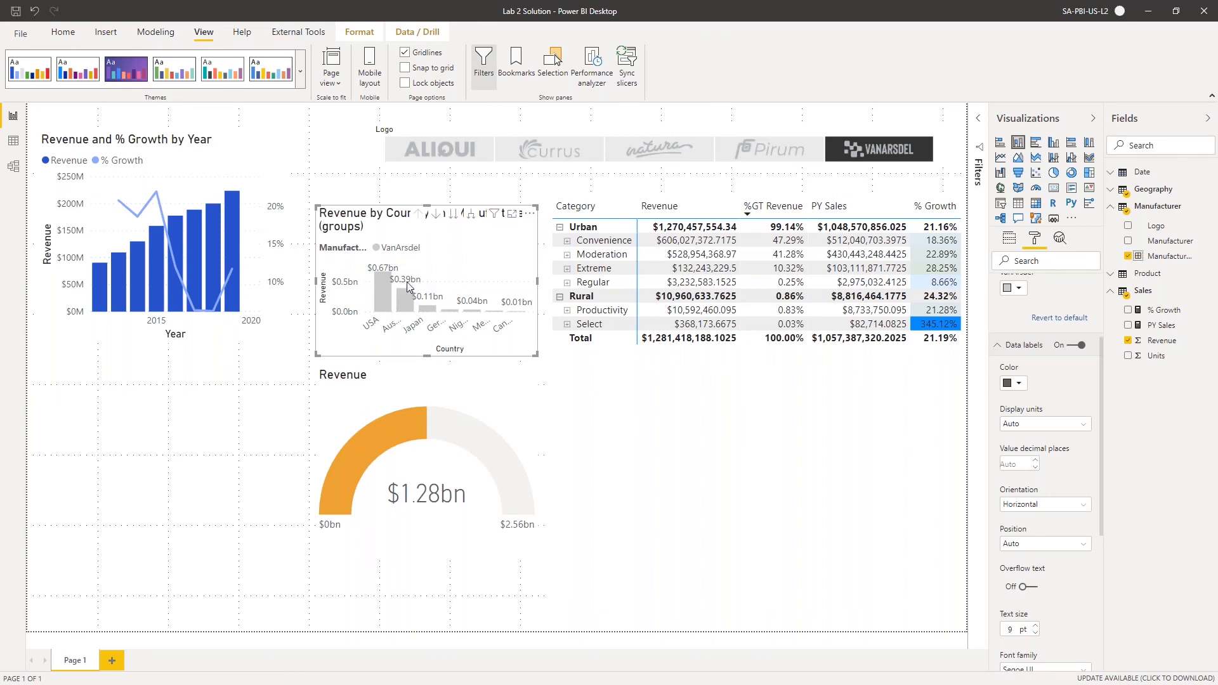
{"action": "left_click", "coordinate": [1038, 424]}
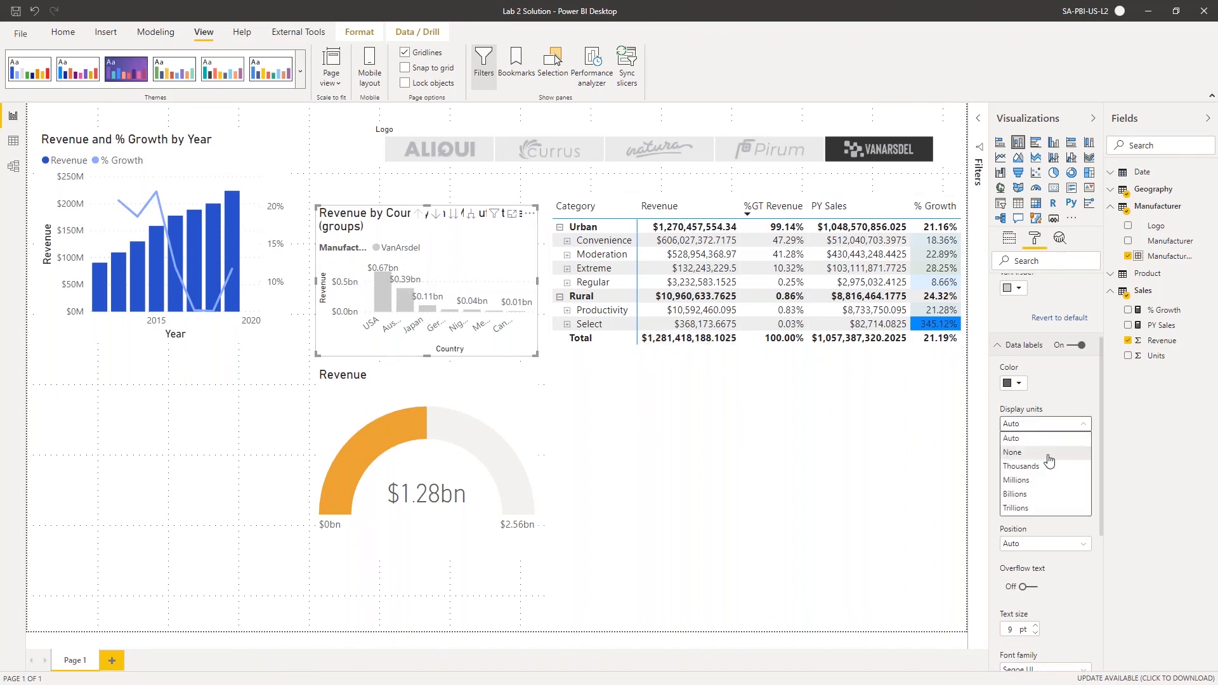
{"action": "left_click", "coordinate": [1032, 483]}
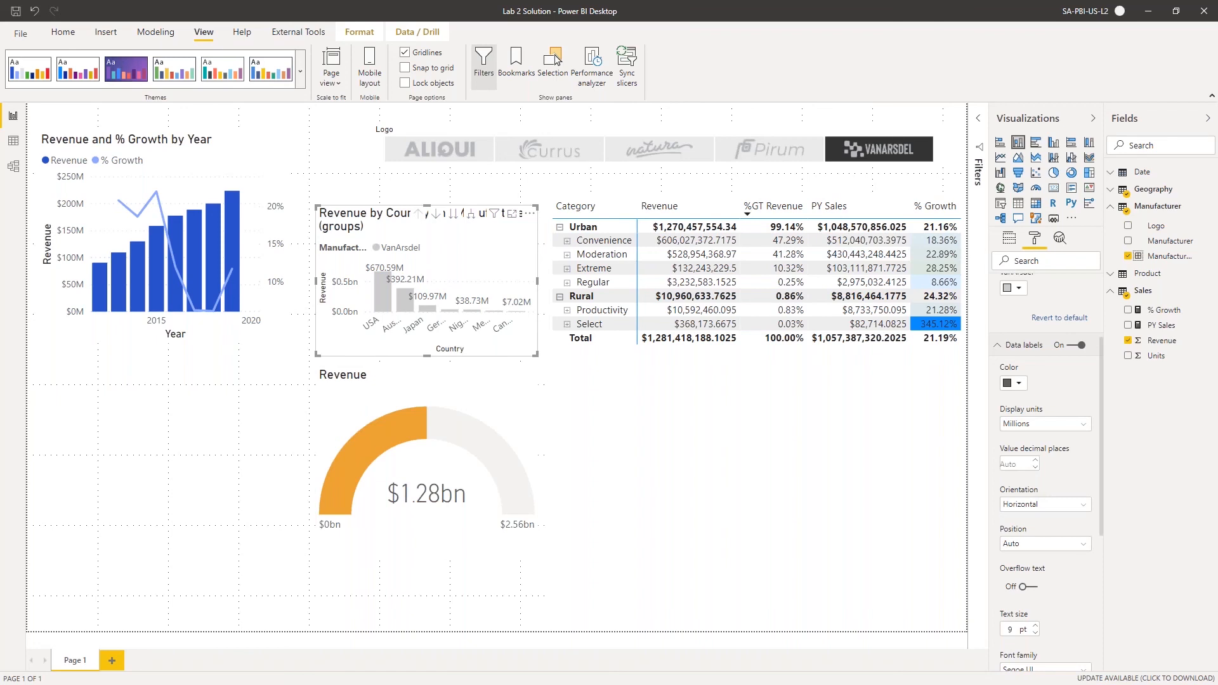
{"action": "scroll", "coordinate": [1041, 418], "scroll_direction": "up", "scroll_amount": 4}
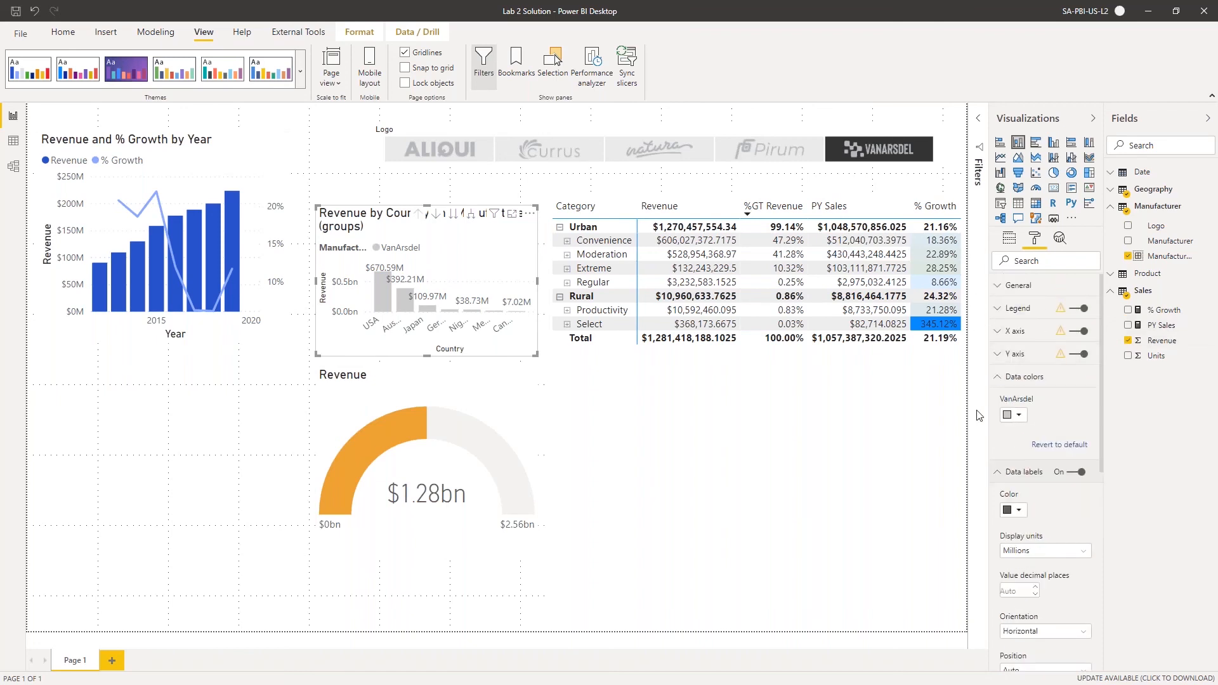
{"action": "left_click", "coordinate": [1002, 379]}
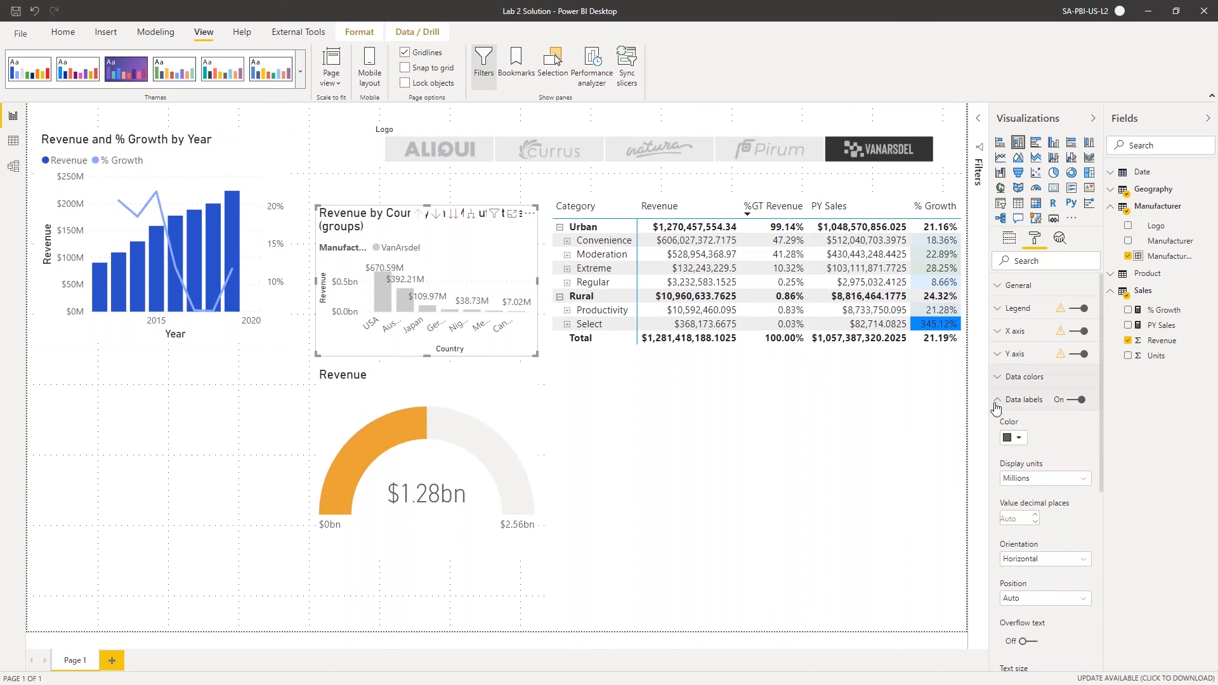
{"action": "left_click", "coordinate": [997, 400]}
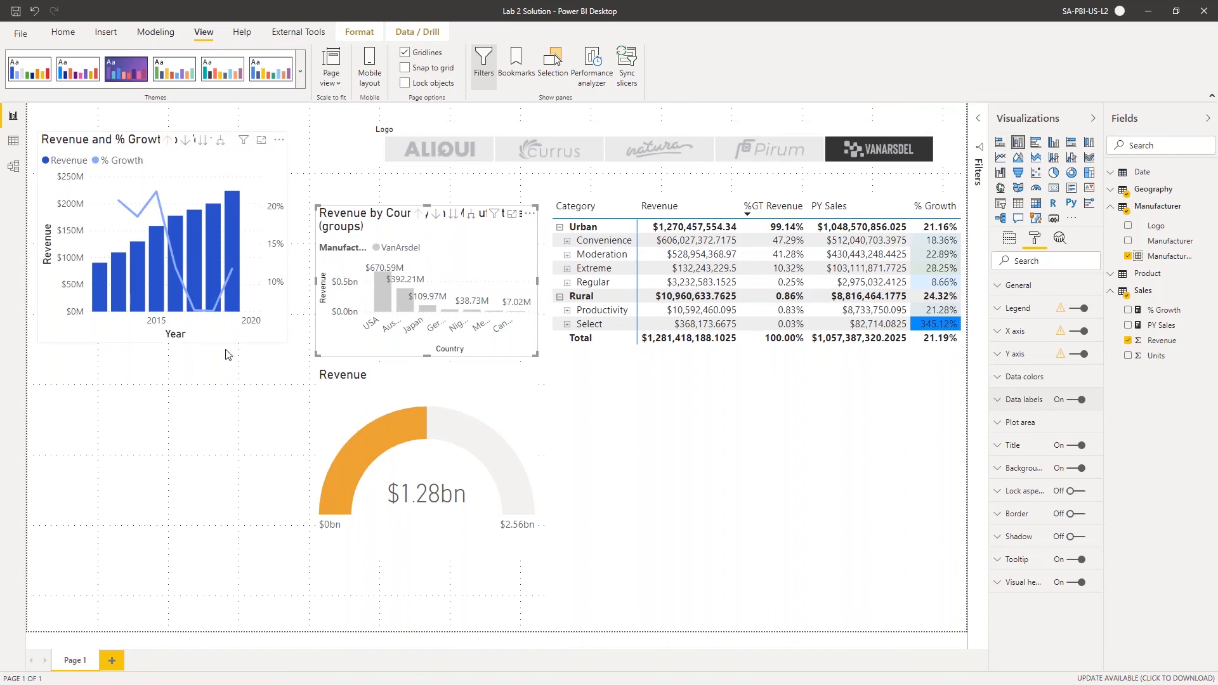
Move the Revenue and % Growth by Year chart down to free space above it on the page
{"action": "left_click", "coordinate": [261, 340]}
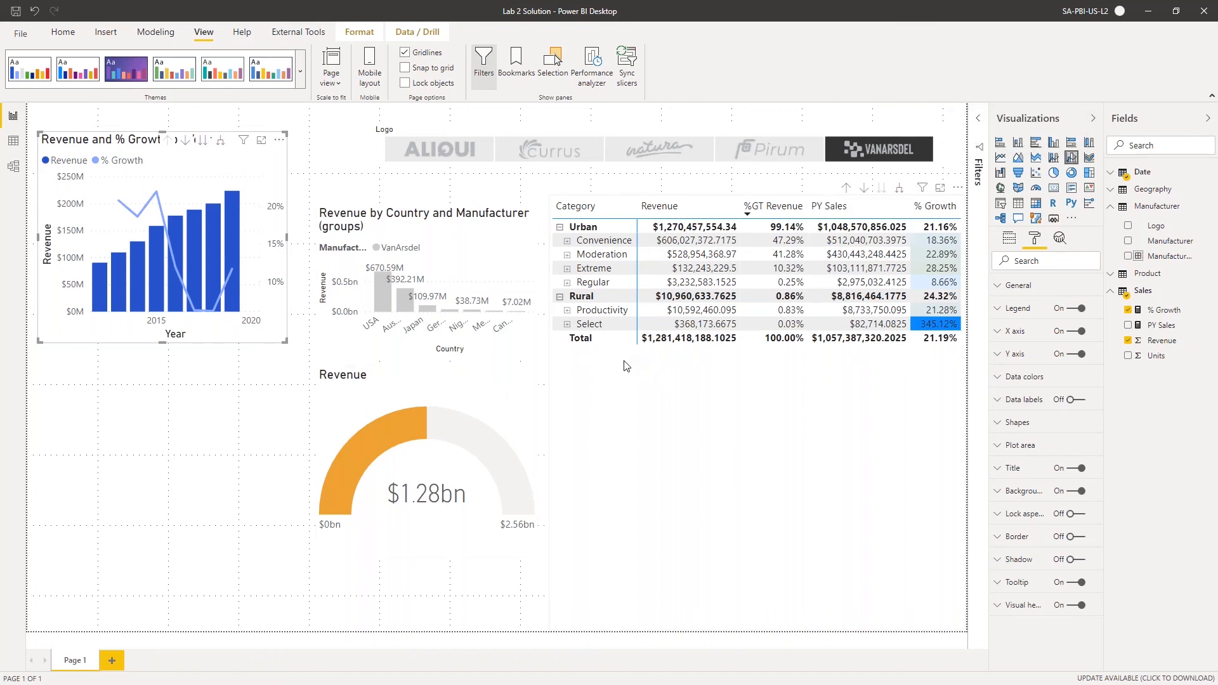
{"action": "left_click", "coordinate": [779, 406]}
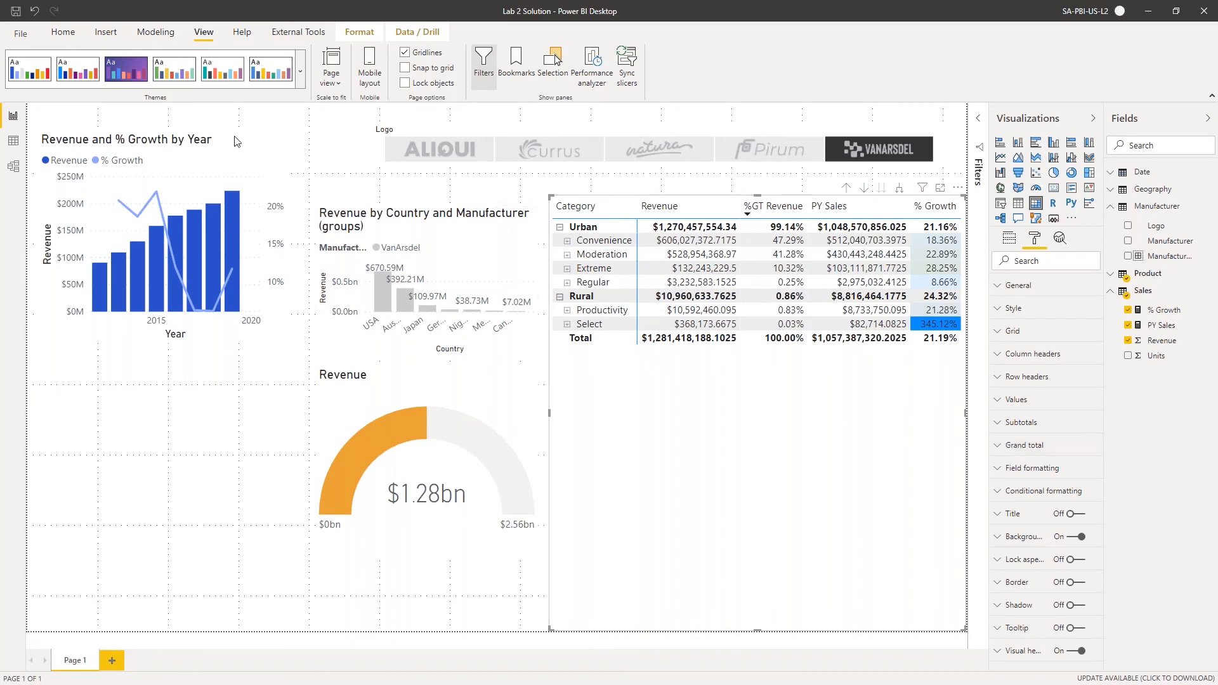
{"action": "left_click_drag", "start_coordinate": [221, 140], "coordinate": [224, 176]}
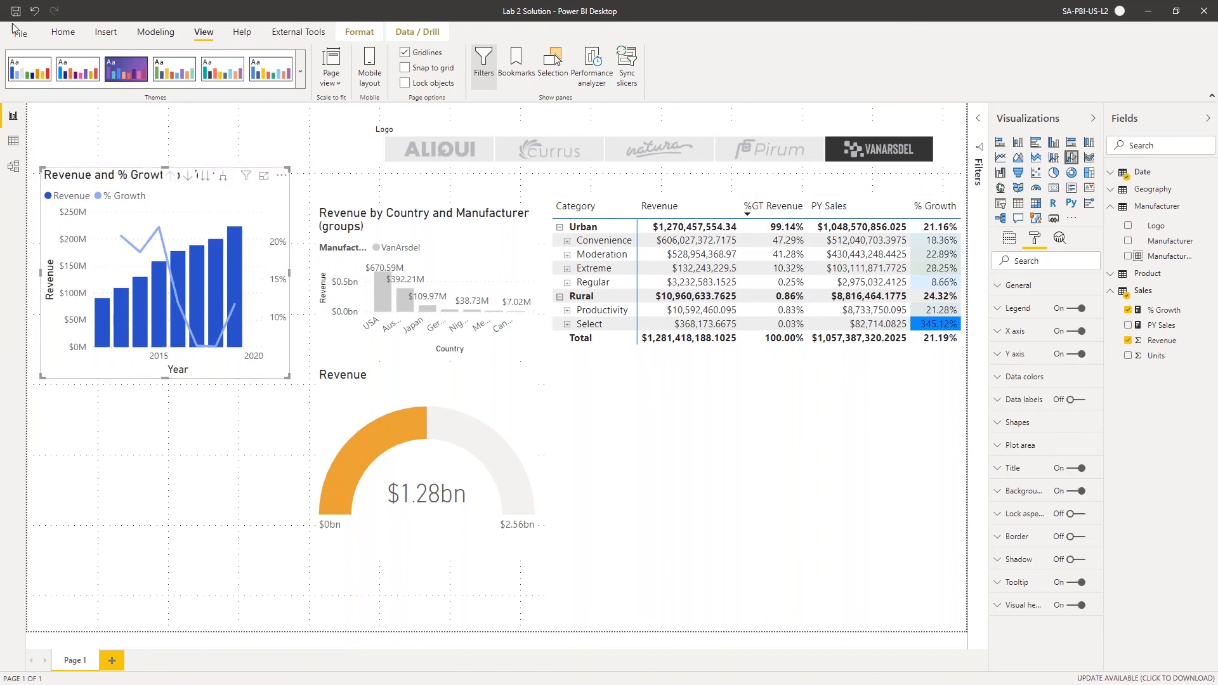
Insert a text box on the page and nudge the Revenue and % Growth by Year chart slightly up, keeping room for a title above it
{"action": "left_click", "coordinate": [66, 35]}
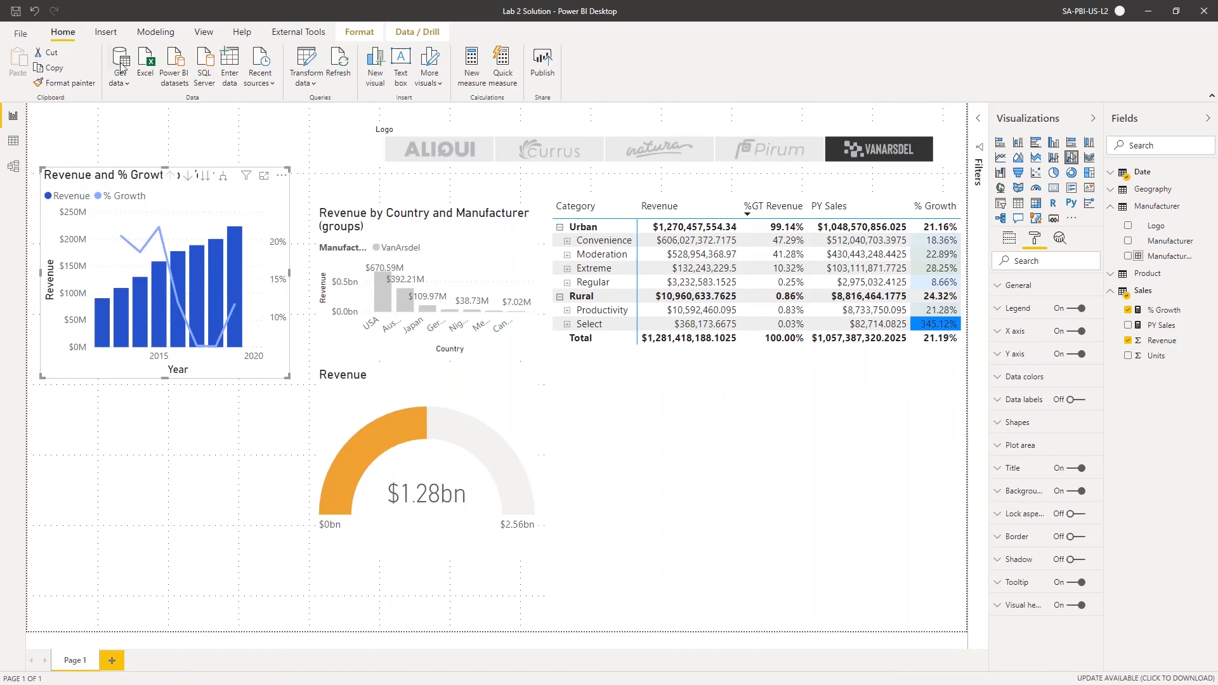
{"action": "left_click", "coordinate": [398, 75]}
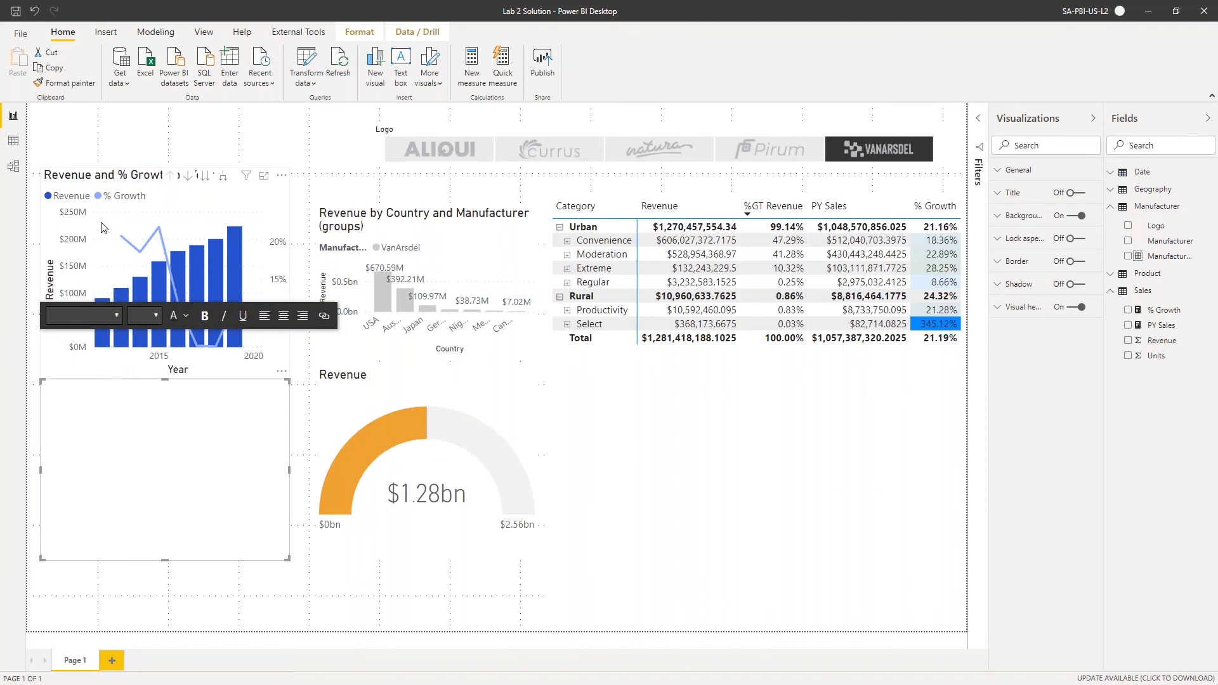
{"action": "left_click_drag", "start_coordinate": [102, 222], "coordinate": [105, 131]}
{"action": "left_click_drag", "start_coordinate": [92, 285], "coordinate": [94, 342]}
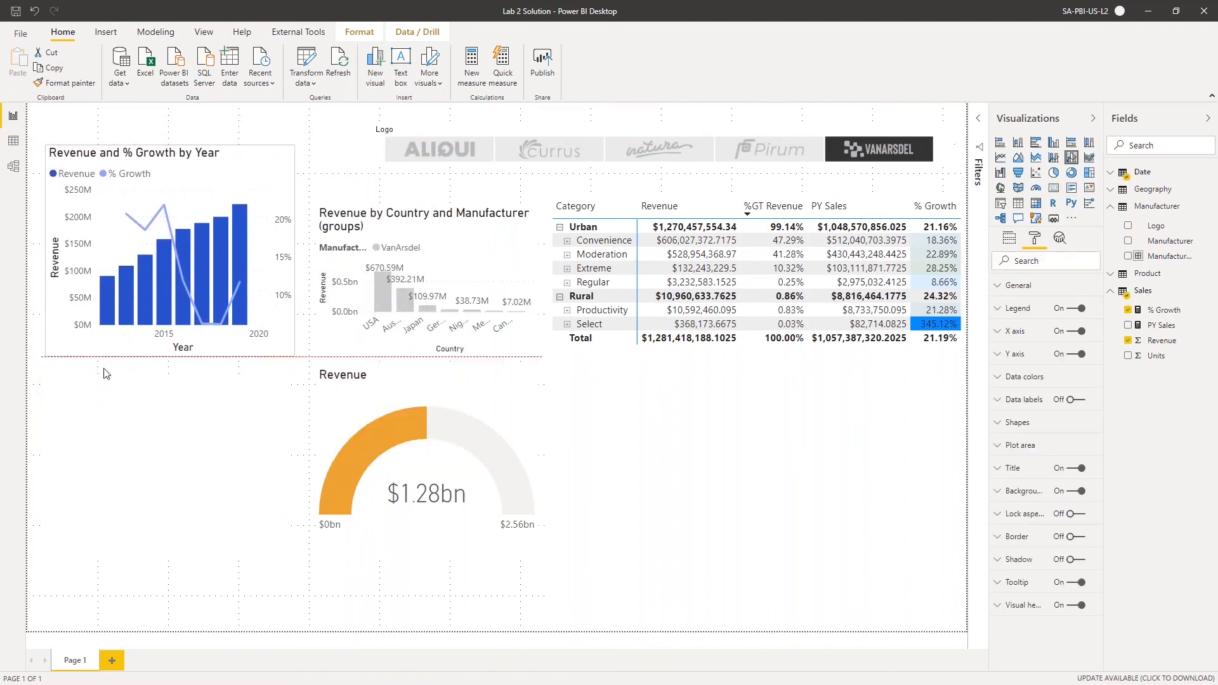
{"action": "left_click", "coordinate": [129, 441]}
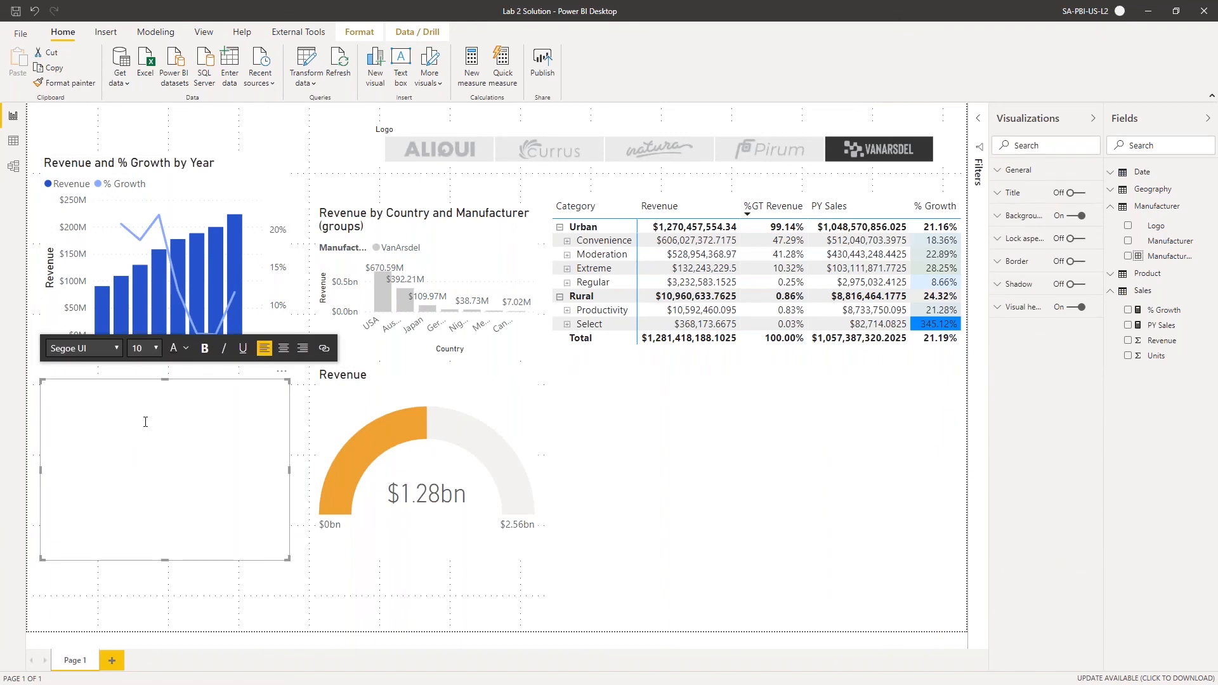
Place the empty text box at the page's upper left corner, shrinking it to a strip above the combo chart and widening it
{"action": "left_click_drag", "start_coordinate": [145, 381], "coordinate": [147, 106]}
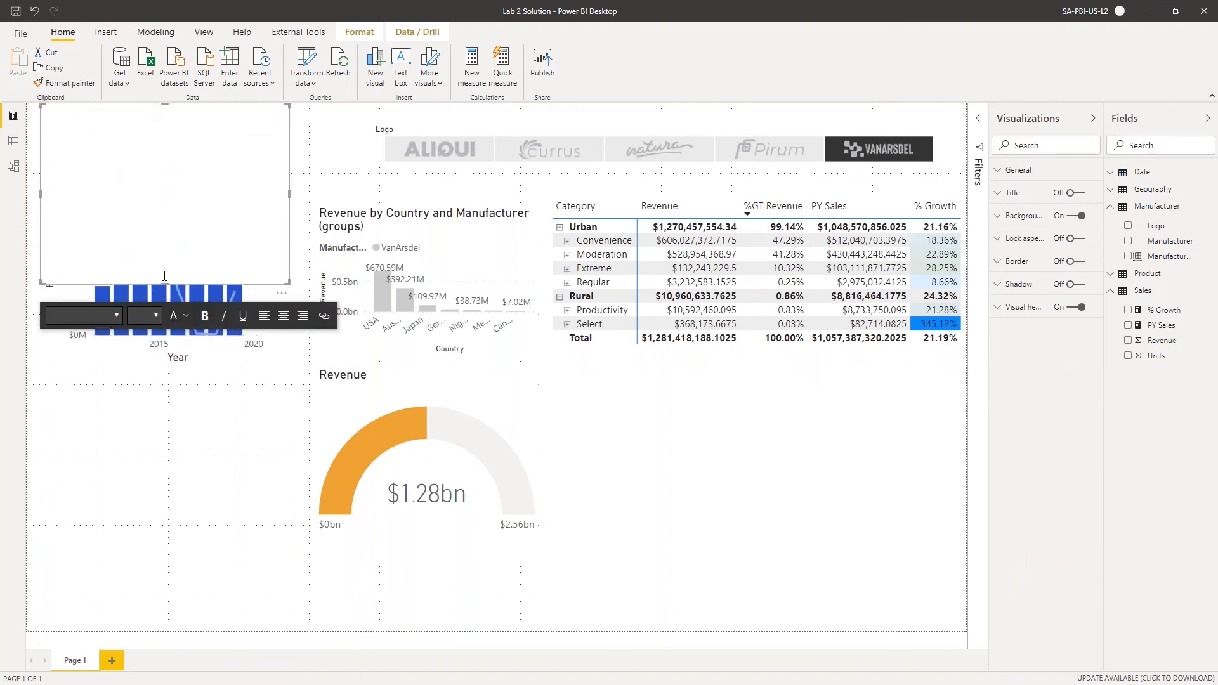
{"action": "left_click_drag", "start_coordinate": [164, 280], "coordinate": [159, 152]}
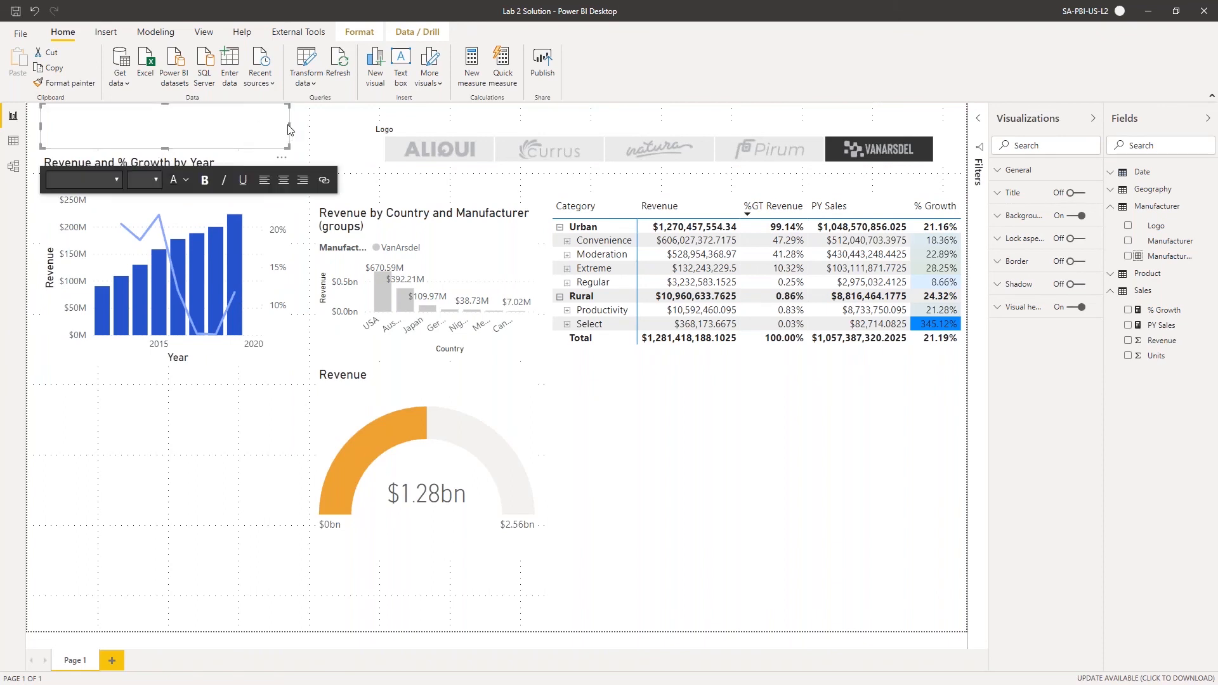
{"action": "left_click_drag", "start_coordinate": [289, 130], "coordinate": [348, 129]}
Enter the title "Manufacturer Analysis" in the text box and format it in Segoe (Bold) at size 36
{"action": "left_click", "coordinate": [232, 116]}
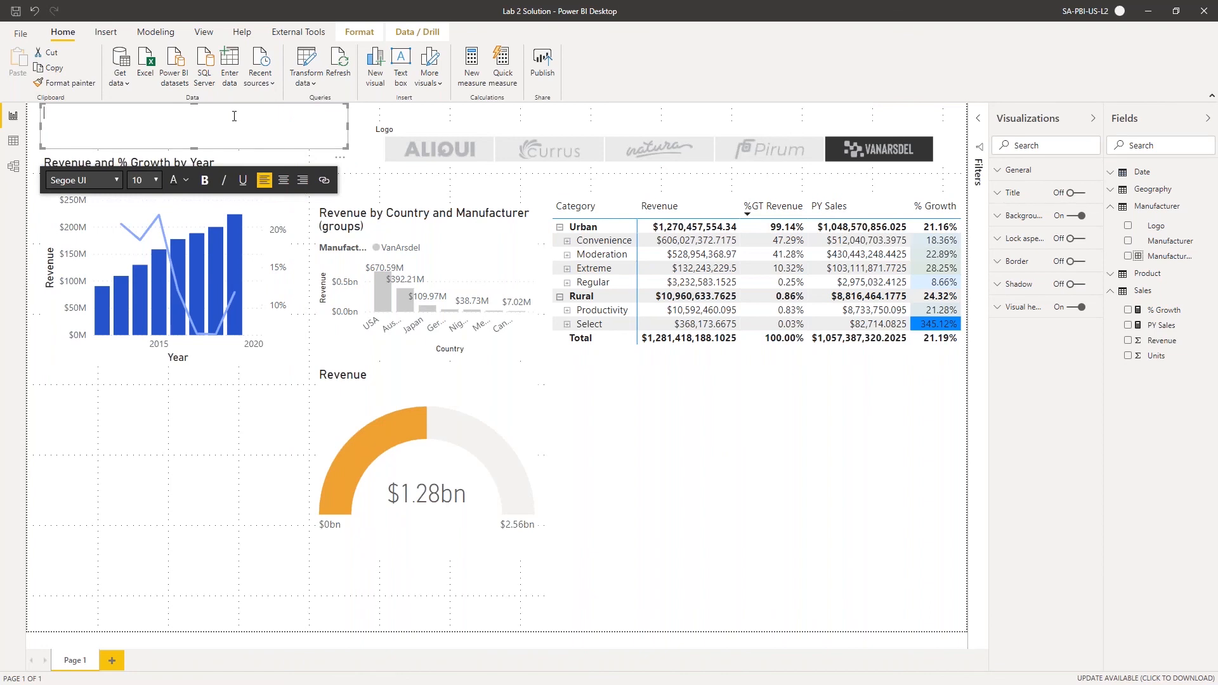
{"action": "type", "text": "Manufacturer Analysis"}
{"action": "left_click_drag", "start_coordinate": [140, 115], "coordinate": [13, 132]}
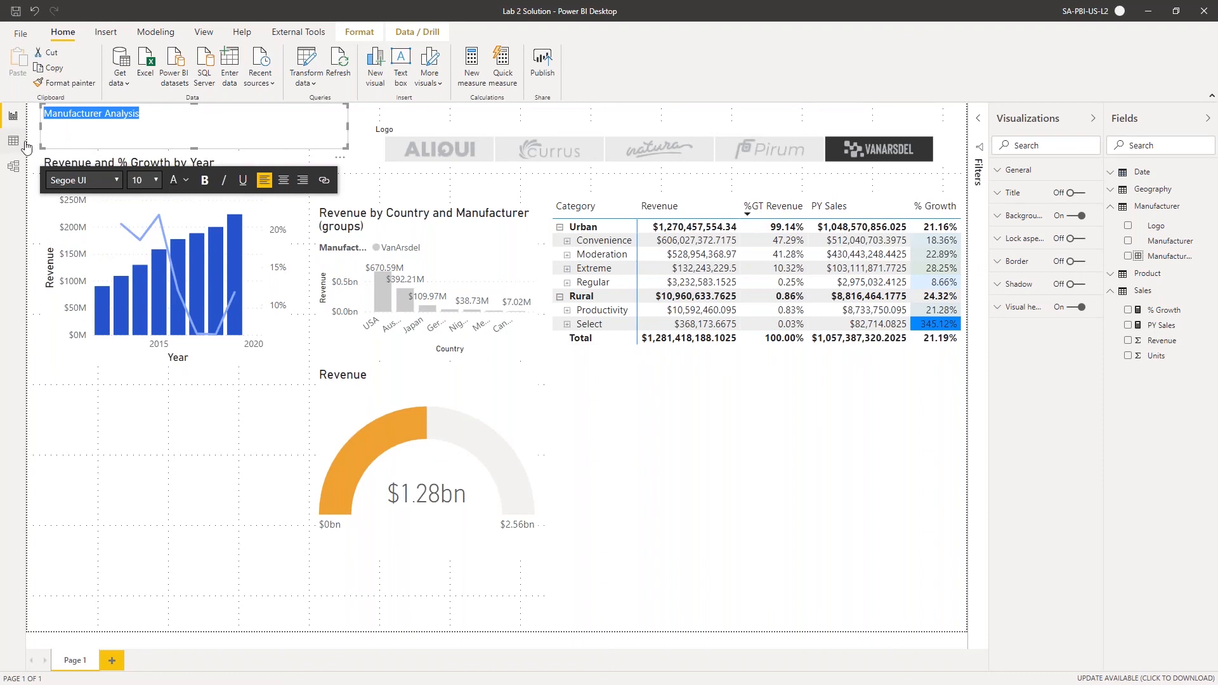
{"action": "left_click", "coordinate": [117, 184]}
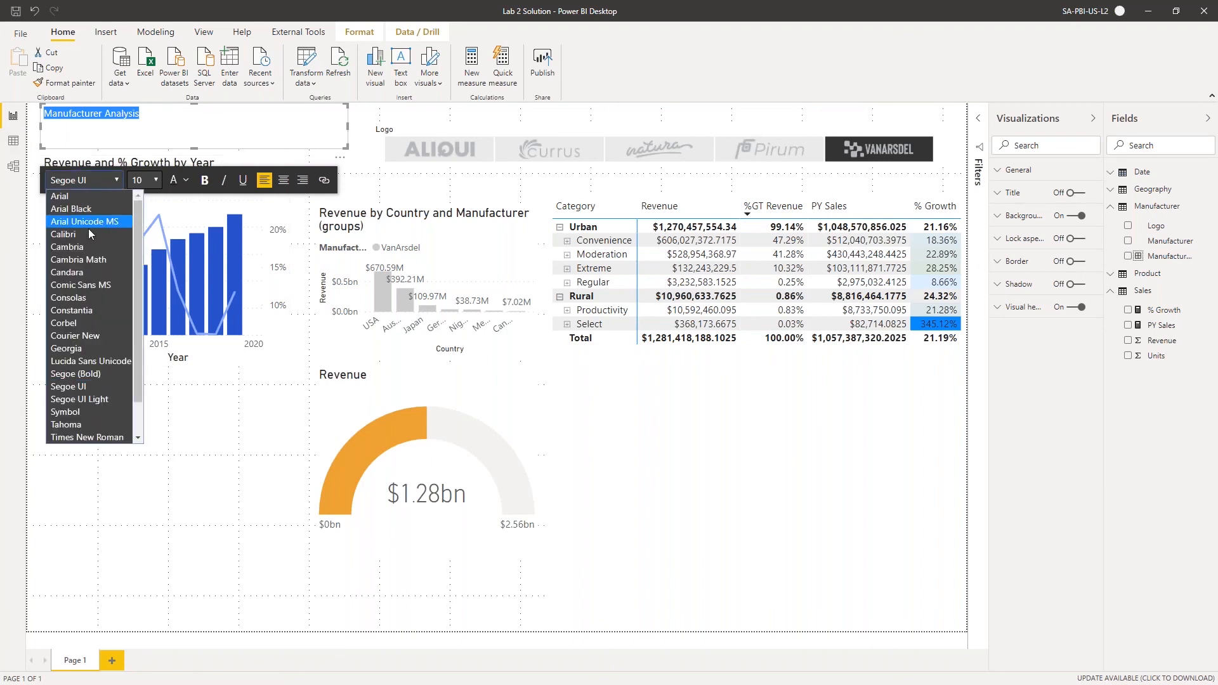
{"action": "left_click", "coordinate": [82, 375]}
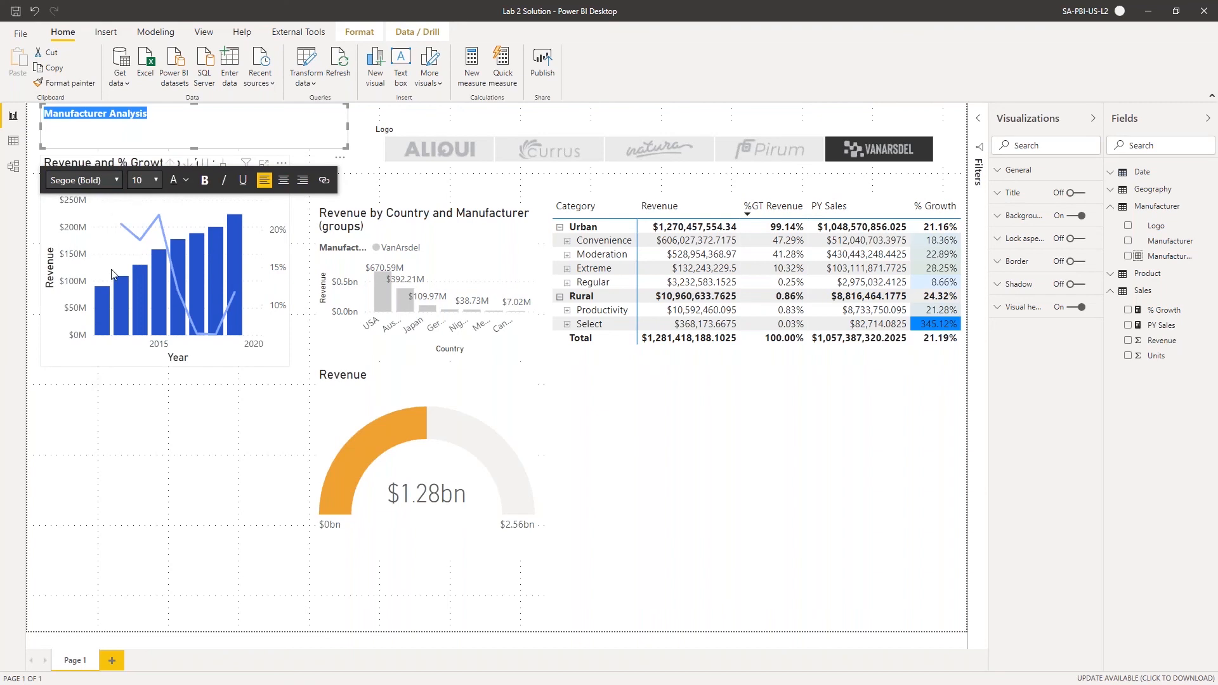
{"action": "left_click", "coordinate": [156, 180]}
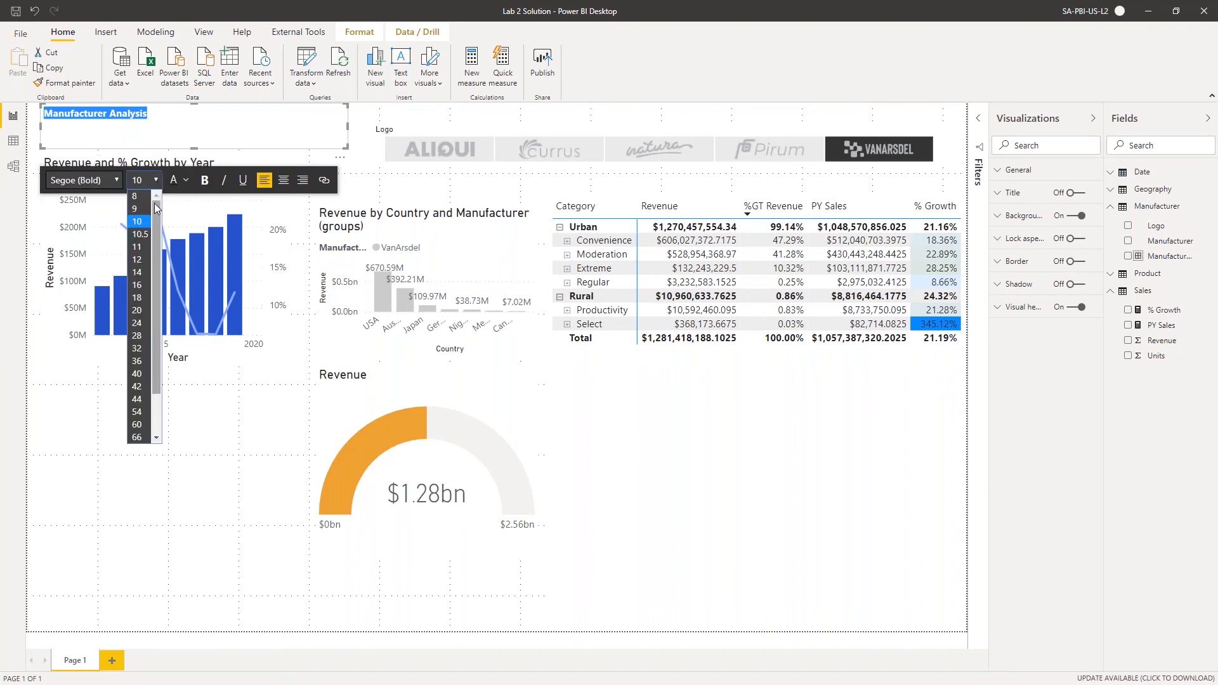
{"action": "left_click", "coordinate": [136, 361]}
Widen and heighten the title text box to fit its text, narrowing the Logo slicer beside it to make room
{"action": "left_click_drag", "start_coordinate": [349, 128], "coordinate": [438, 125]}
{"action": "left_click_drag", "start_coordinate": [554, 129], "coordinate": [569, 129]}
{"action": "left_click_drag", "start_coordinate": [384, 143], "coordinate": [447, 147]}
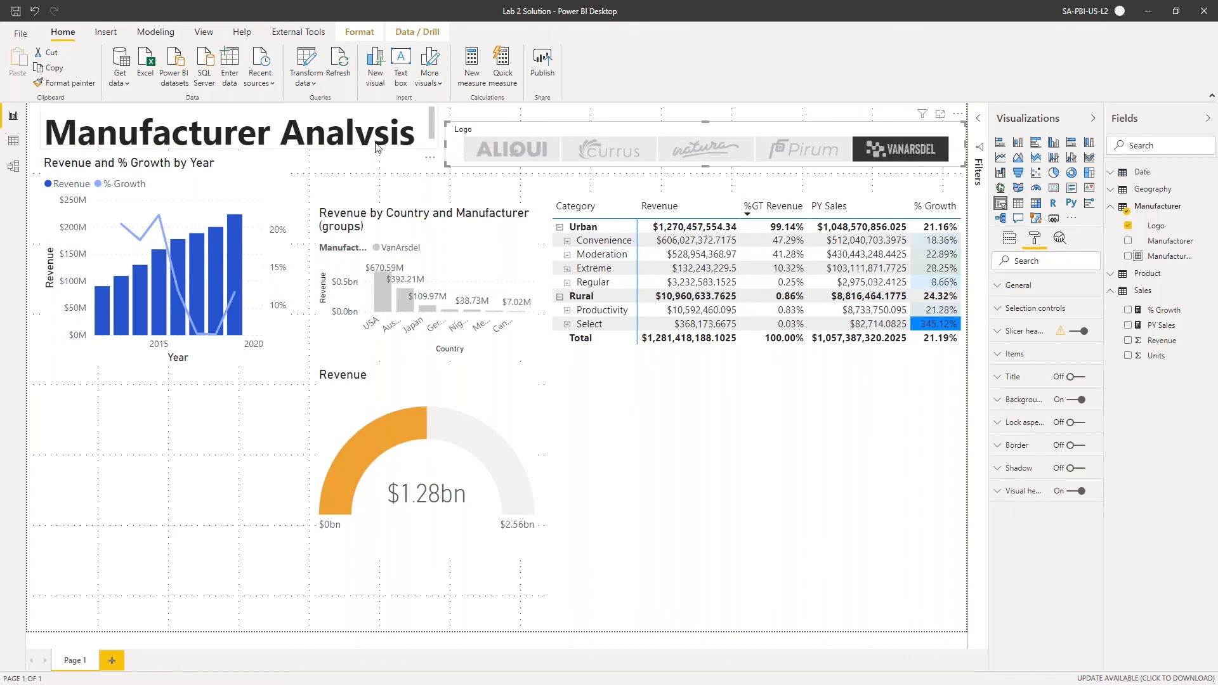
{"action": "left_click", "coordinate": [380, 113]}
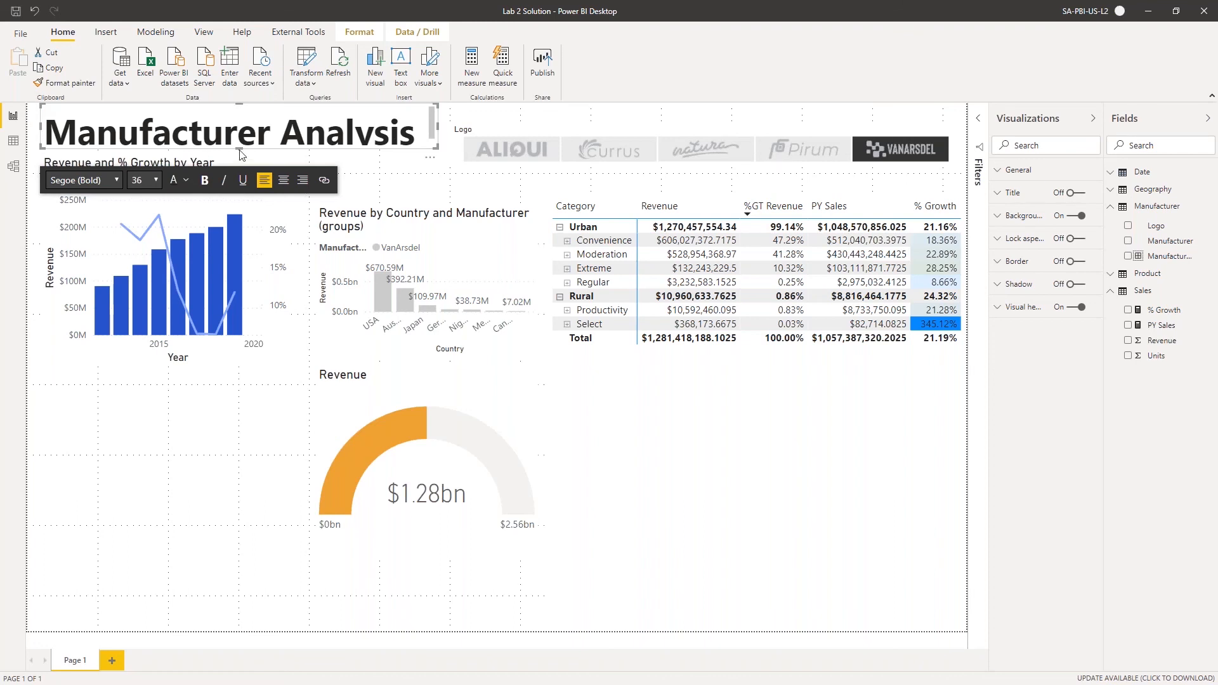
{"action": "left_click_drag", "start_coordinate": [240, 153], "coordinate": [239, 166]}
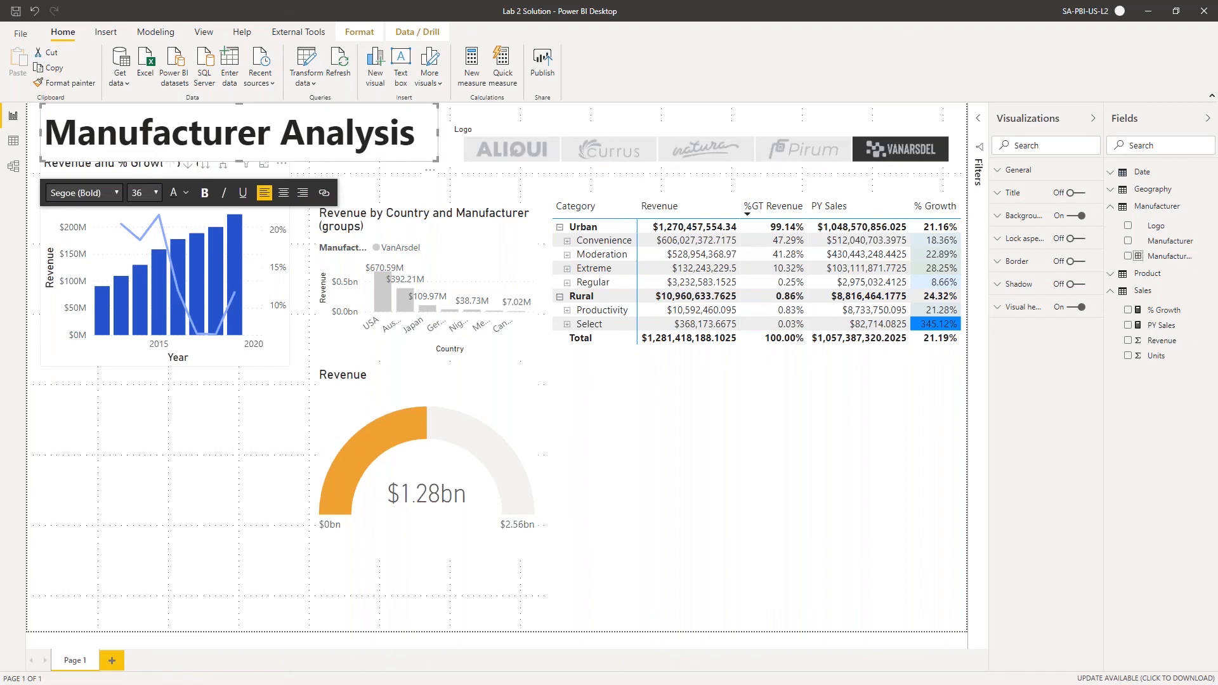
Move the Revenue and % Growth by Year chart down so it sits just below the title text box
{"action": "left_click", "coordinate": [72, 172]}
{"action": "mouse_move", "coordinate": [74, 173]}
{"action": "left_mouse_down"}
{"action": "mouse_move", "coordinate": [78, 201]}
{"action": "mouse_move", "coordinate": [72, 193]}
{"action": "left_mouse_up"}
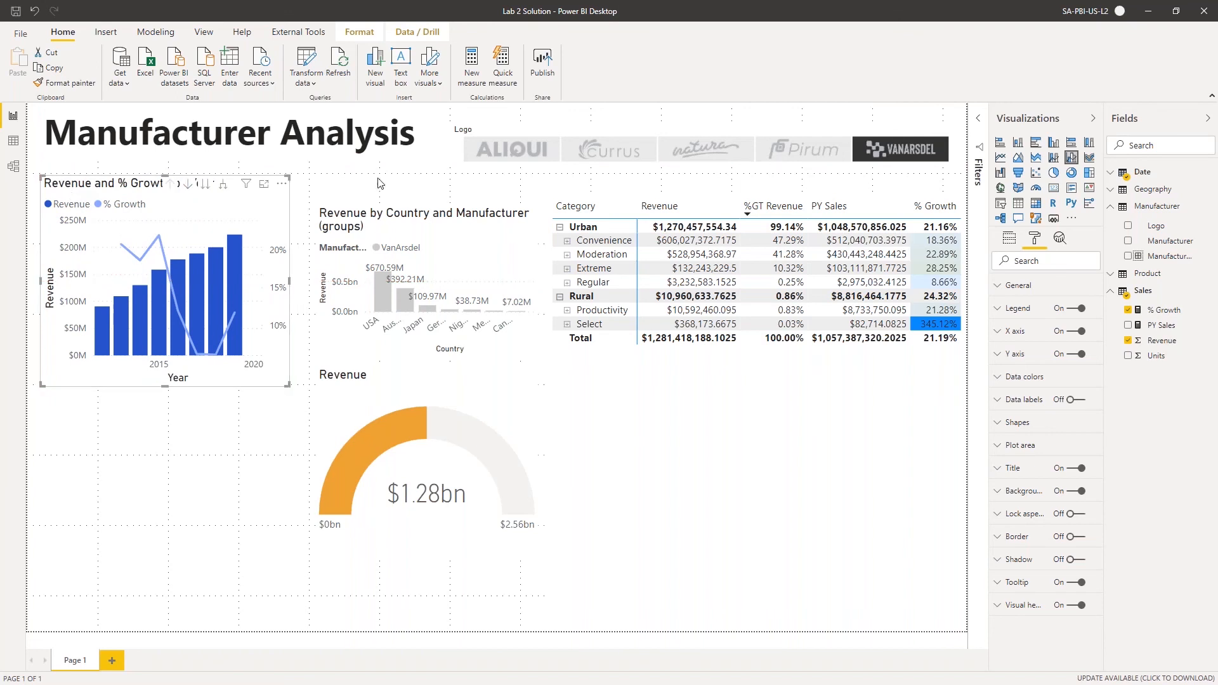
{"action": "left_click", "coordinate": [432, 193]}
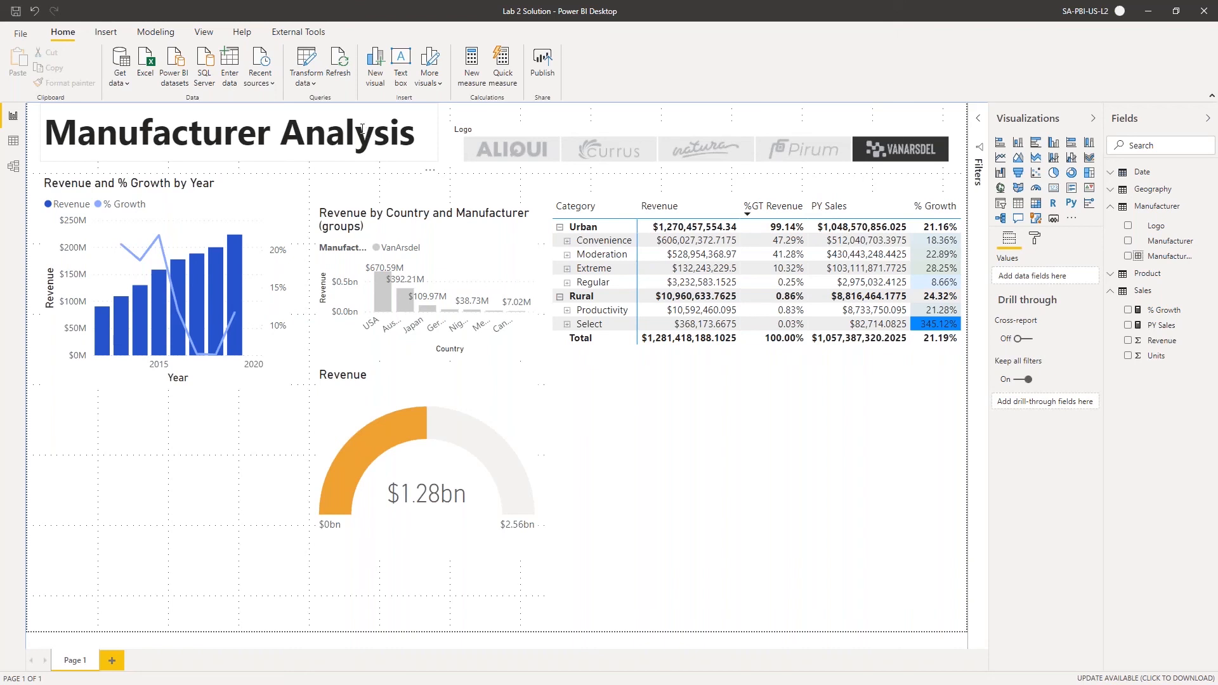
Turn on Snap to grid with the page gridlines kept shown, and shift the Revenue gauge slightly down onto the grid
{"action": "left_click", "coordinate": [189, 36]}
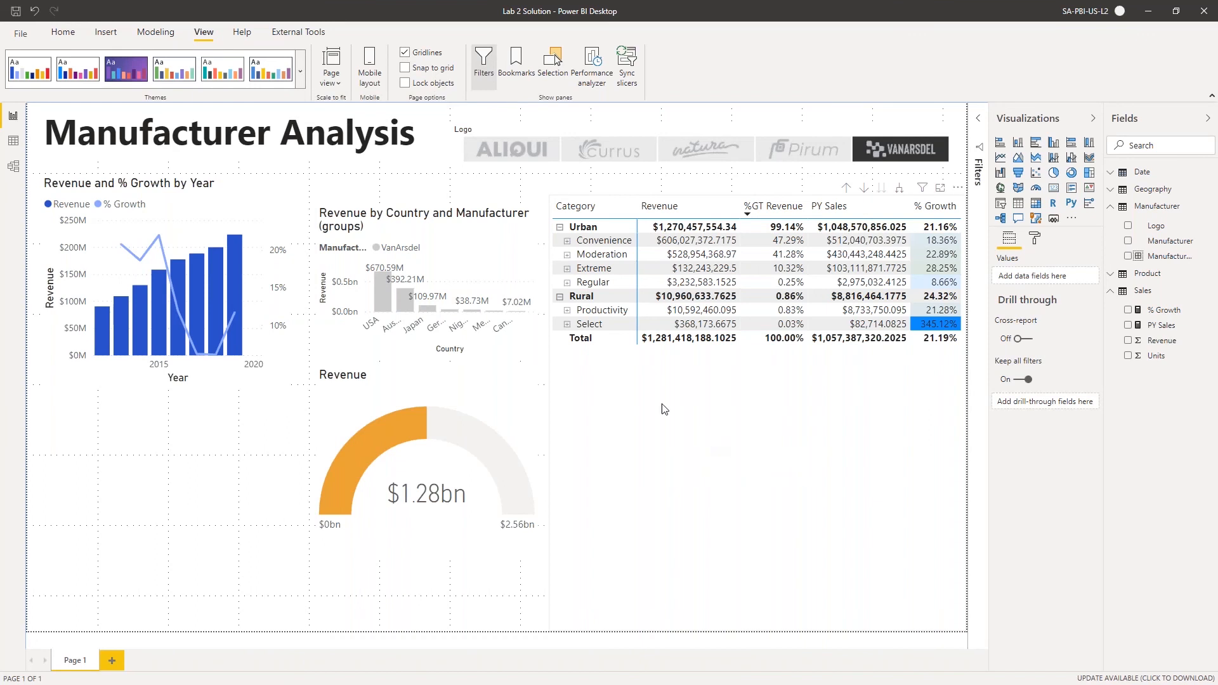
{"action": "left_click", "coordinate": [404, 54]}
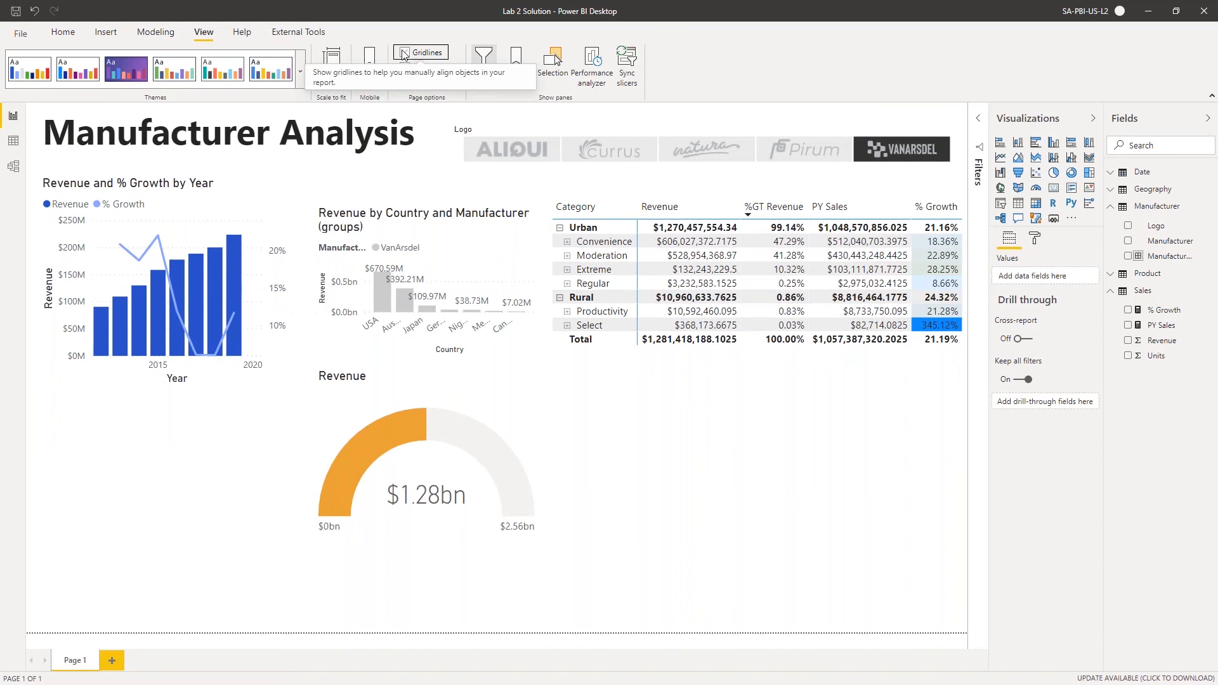
{"action": "left_click", "coordinate": [404, 54]}
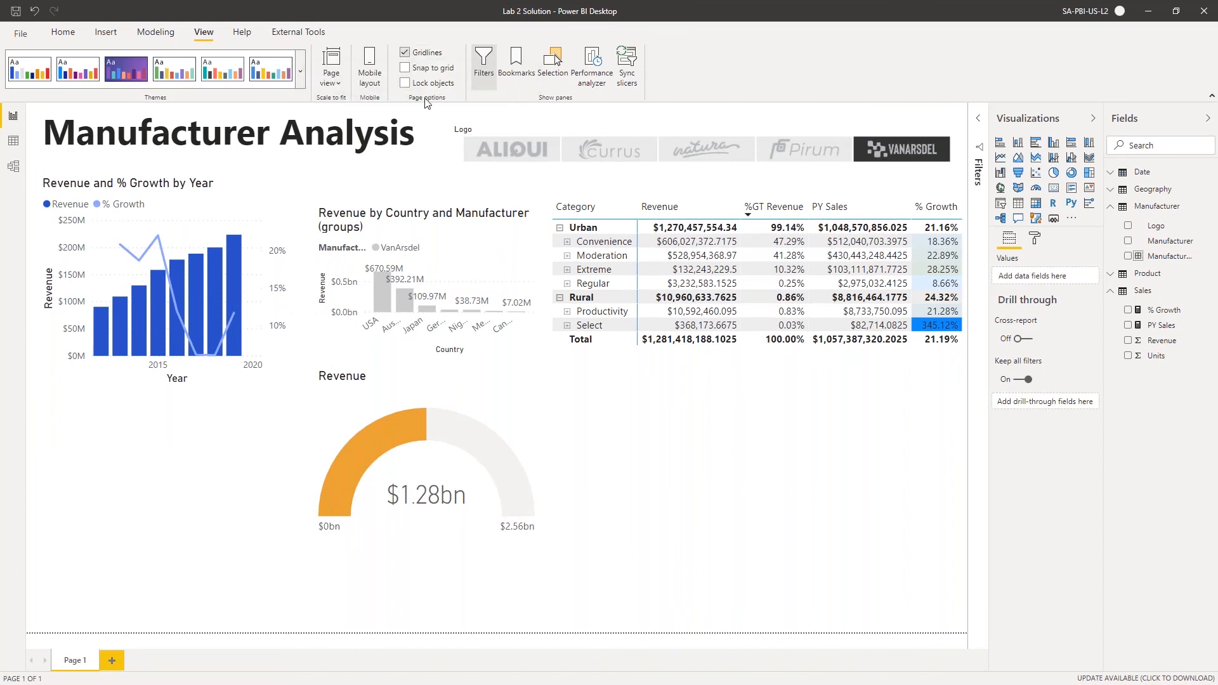
{"action": "left_click", "coordinate": [403, 69]}
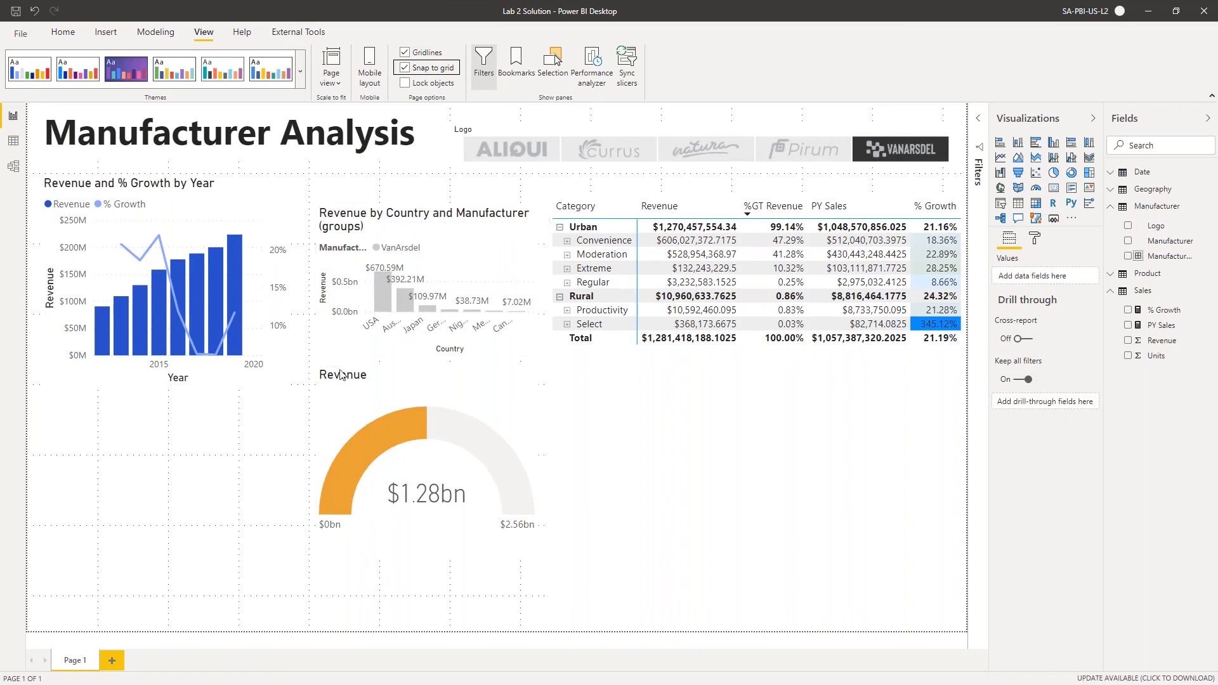
{"action": "mouse_move", "coordinate": [394, 384]}
{"action": "left_mouse_down"}
{"action": "mouse_move", "coordinate": [490, 388]}
{"action": "mouse_move", "coordinate": [387, 381]}
{"action": "mouse_move", "coordinate": [402, 413]}
{"action": "mouse_move", "coordinate": [397, 378]}
{"action": "mouse_move", "coordinate": [387, 381]}
{"action": "mouse_move", "coordinate": [415, 380]}
{"action": "mouse_move", "coordinate": [378, 378]}
{"action": "mouse_move", "coordinate": [407, 383]}
{"action": "left_mouse_up"}
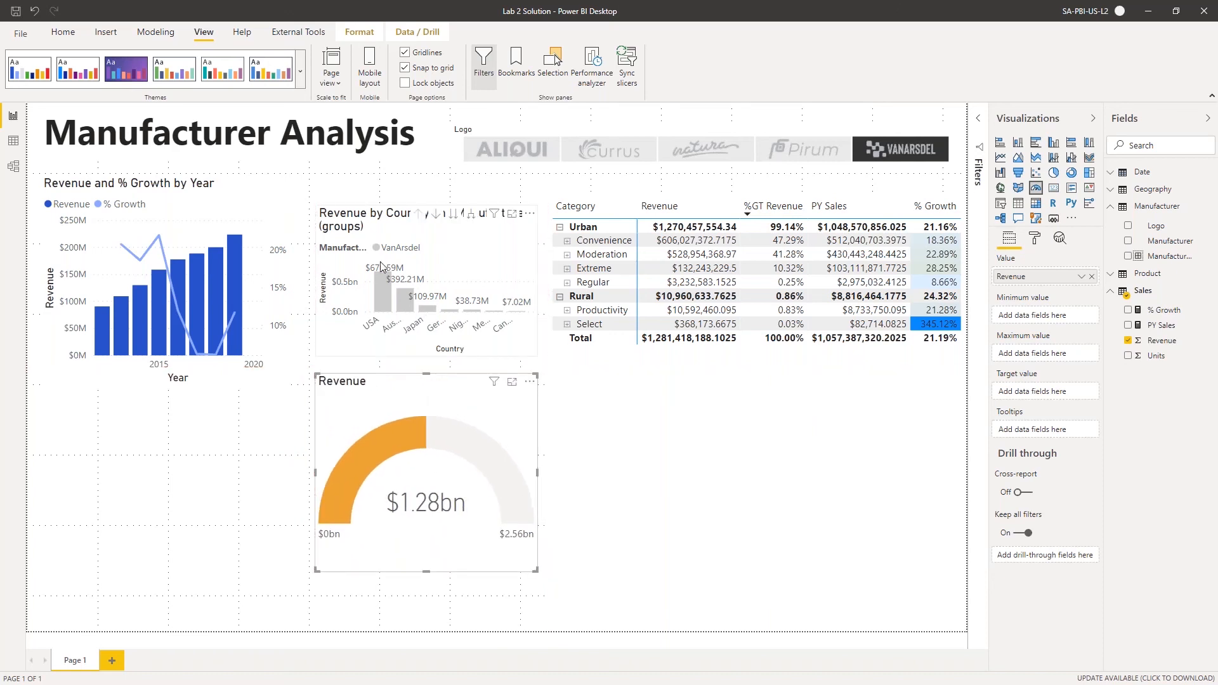
{"action": "left_click", "coordinate": [298, 444]}
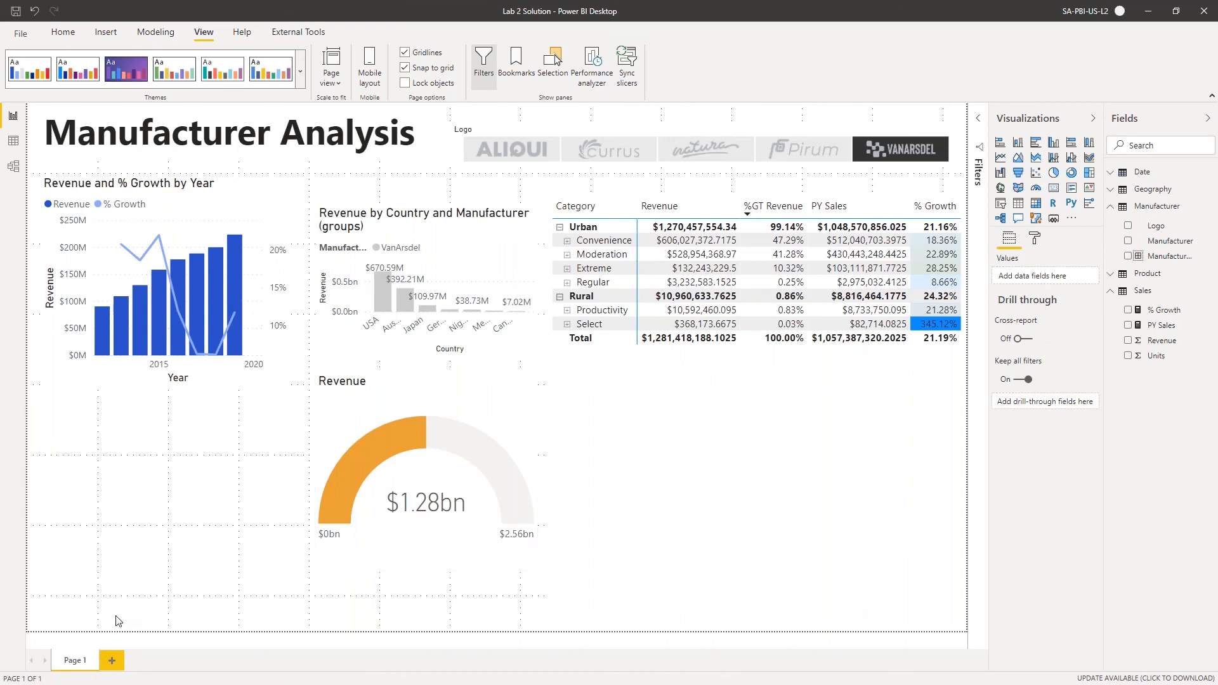
Rename the report page as Manufacturer
{"action": "right_click", "coordinate": [73, 666]}
{"action": "left_click", "coordinate": [101, 655]}
{"action": "type", "text": "Manufactu"}
{"action": "type", "text": "re"}
{"action": "type", "text": "r"}
{"action": "key", "text": "Return"}
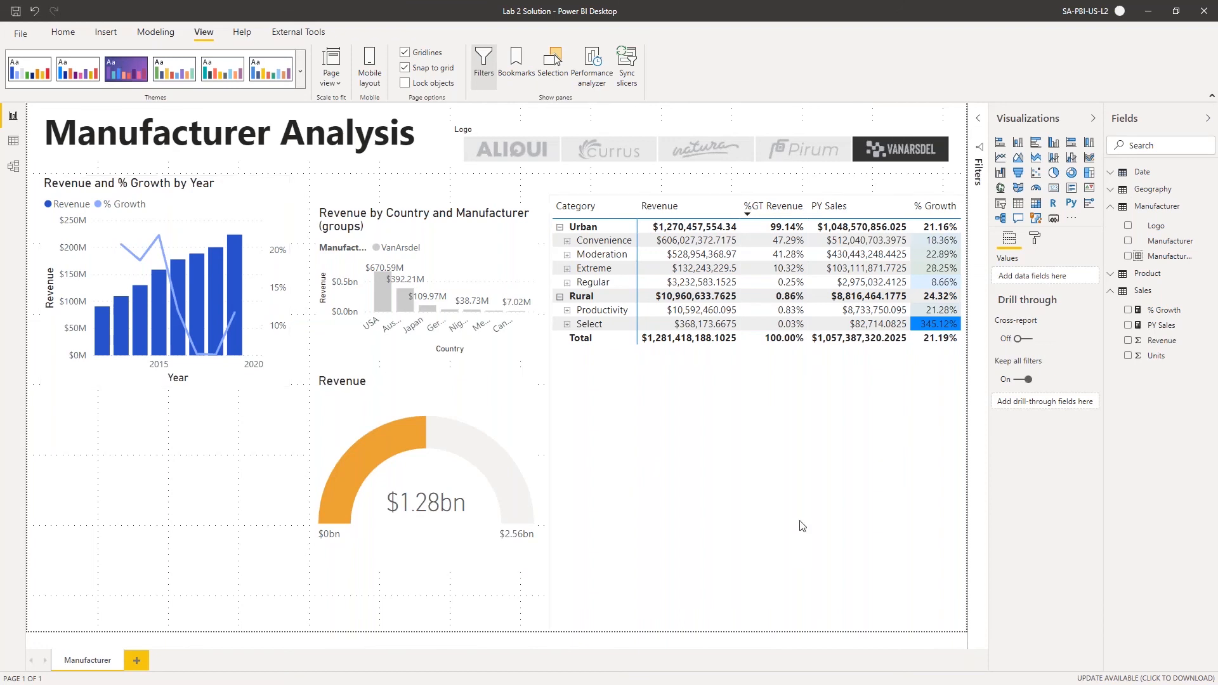
Add Background.jpg from the DIAD Data folder as the page background image
{"action": "left_click", "coordinate": [784, 500]}
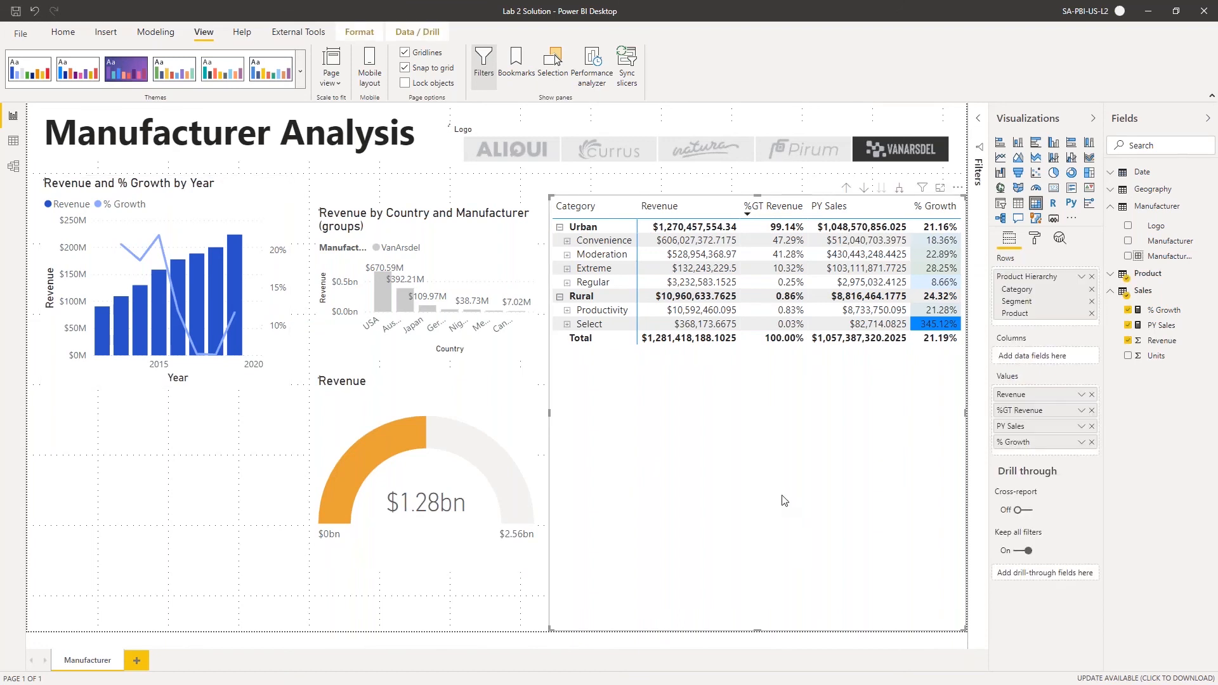
{"action": "left_click", "coordinate": [135, 566]}
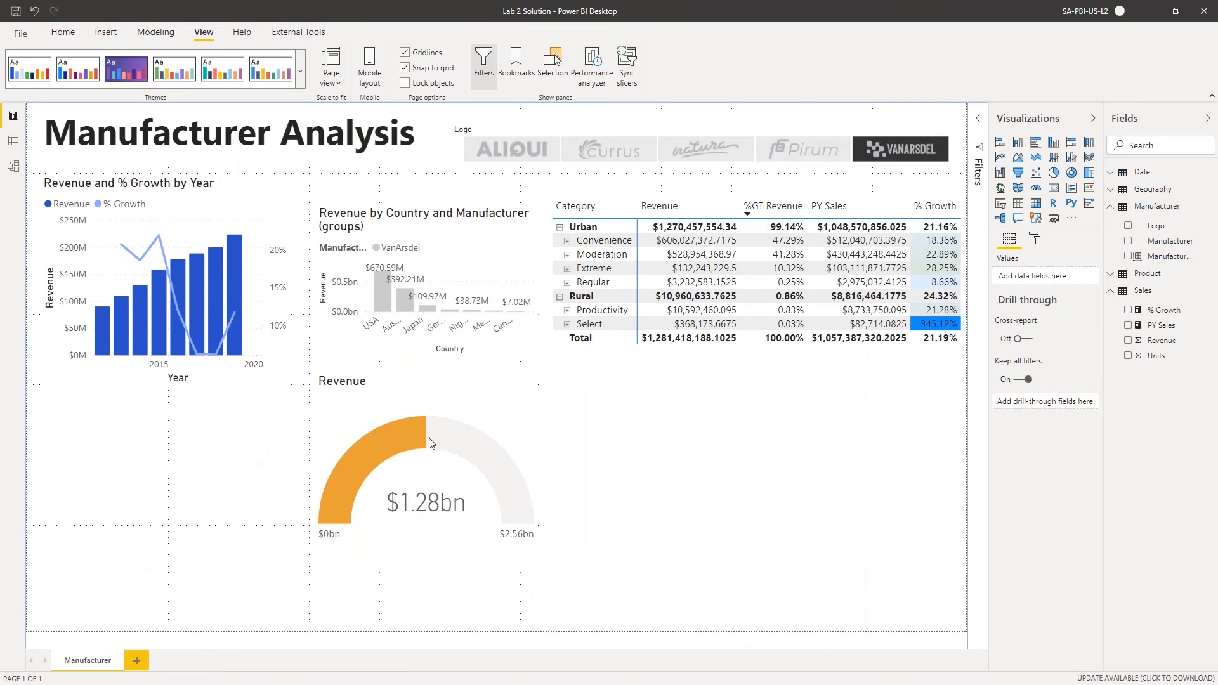
{"action": "left_click", "coordinate": [1038, 242]}
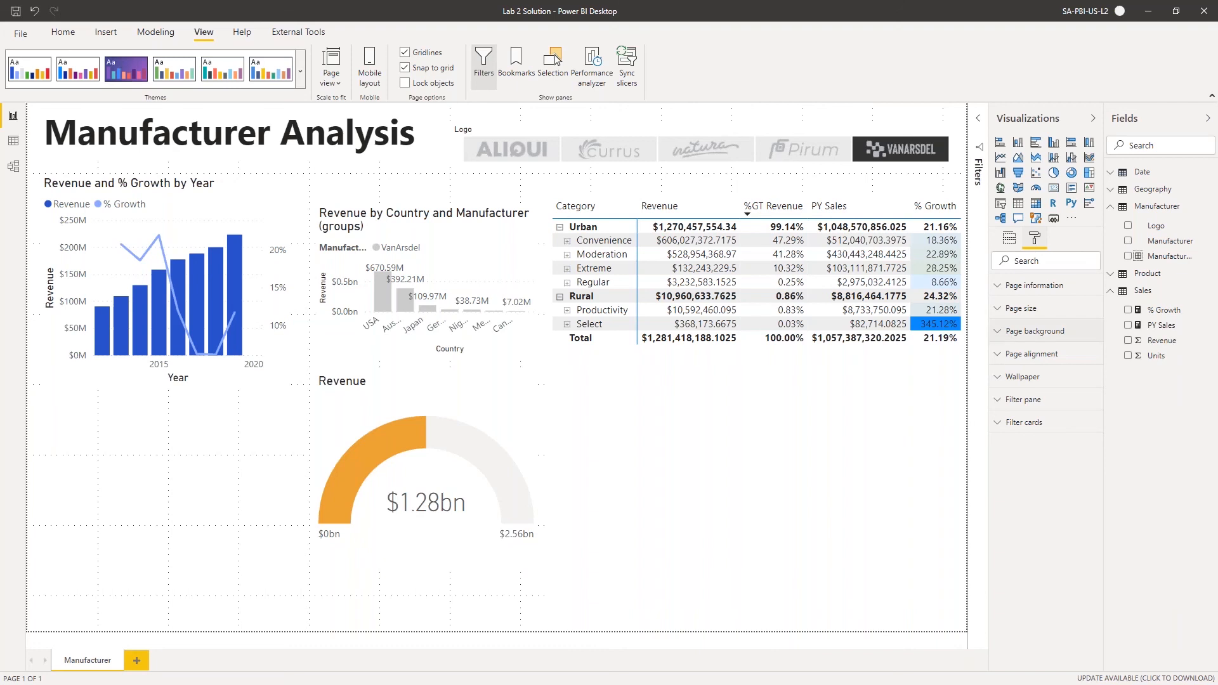
{"action": "left_click", "coordinate": [995, 336]}
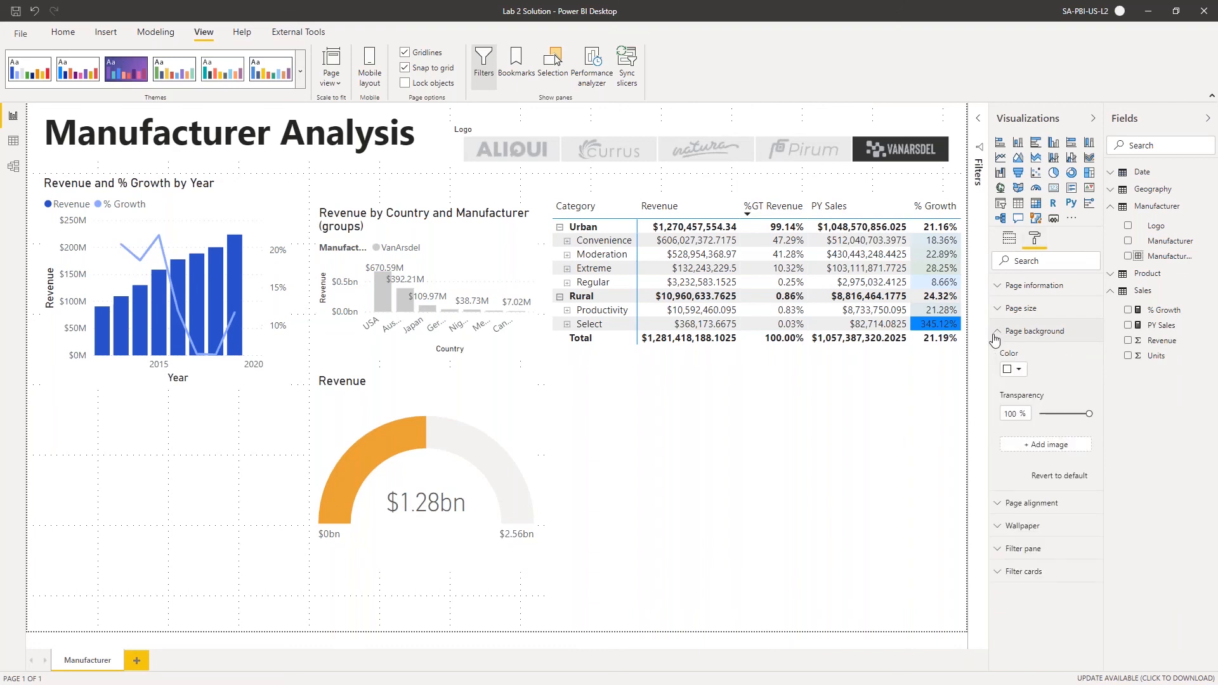
{"action": "left_click", "coordinate": [1041, 446]}
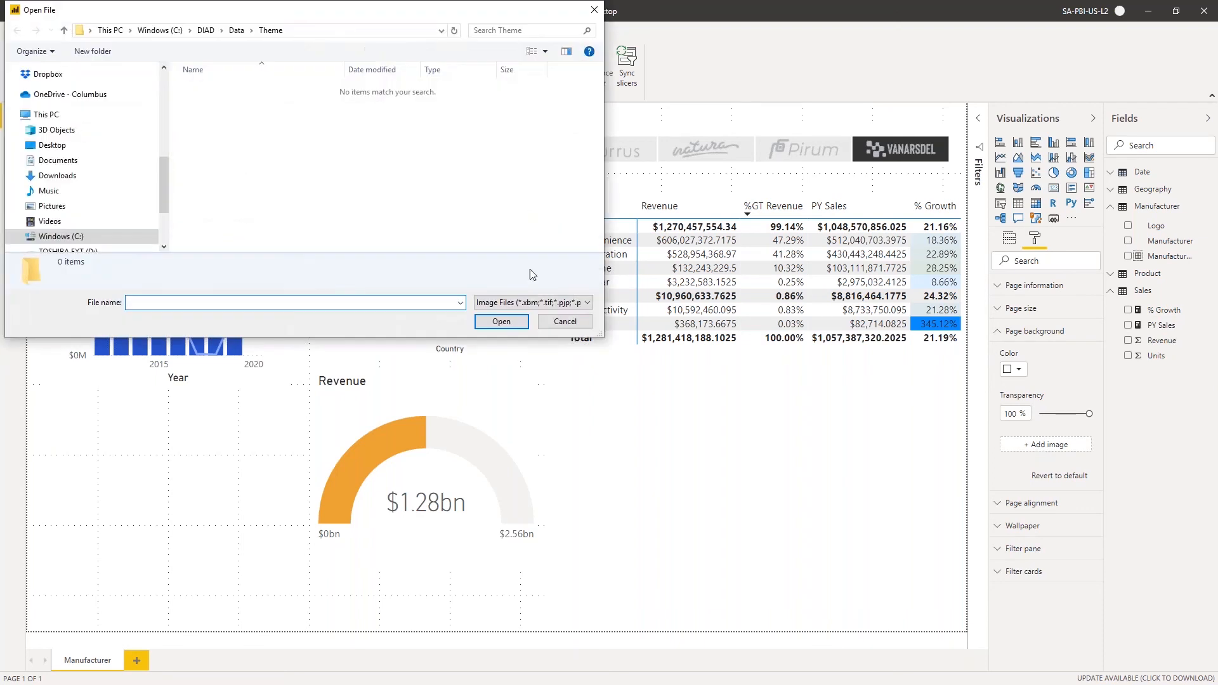
{"action": "left_click", "coordinate": [236, 30]}
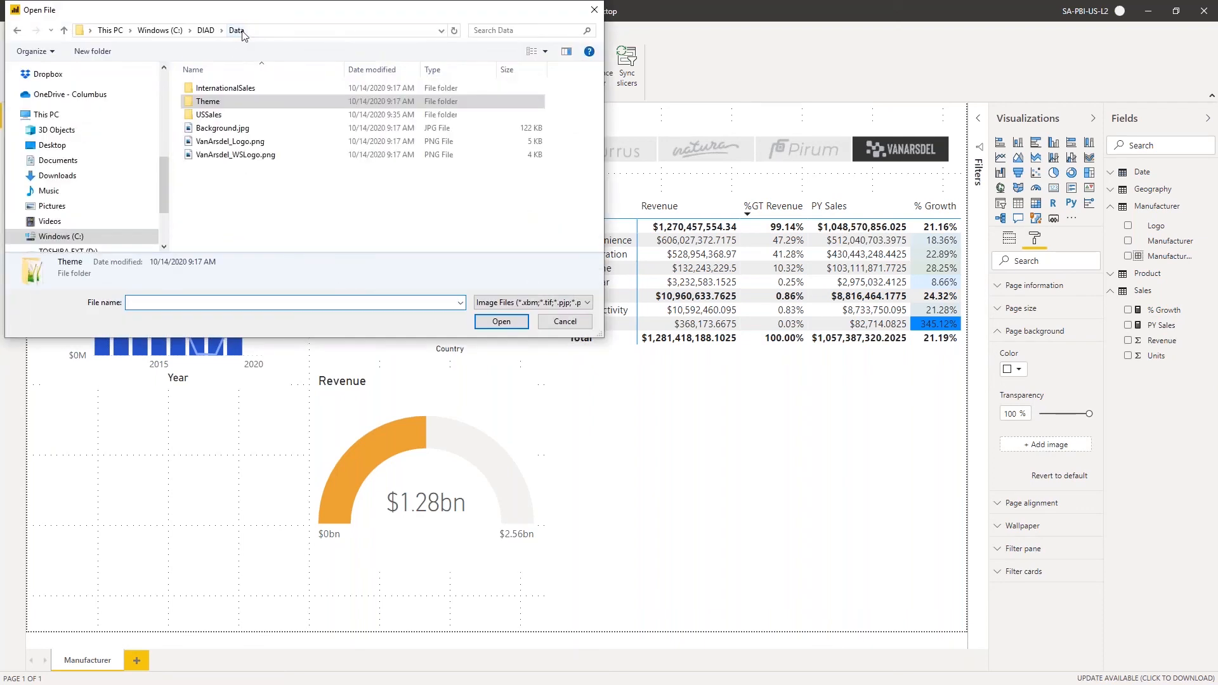
{"action": "left_click", "coordinate": [219, 129]}
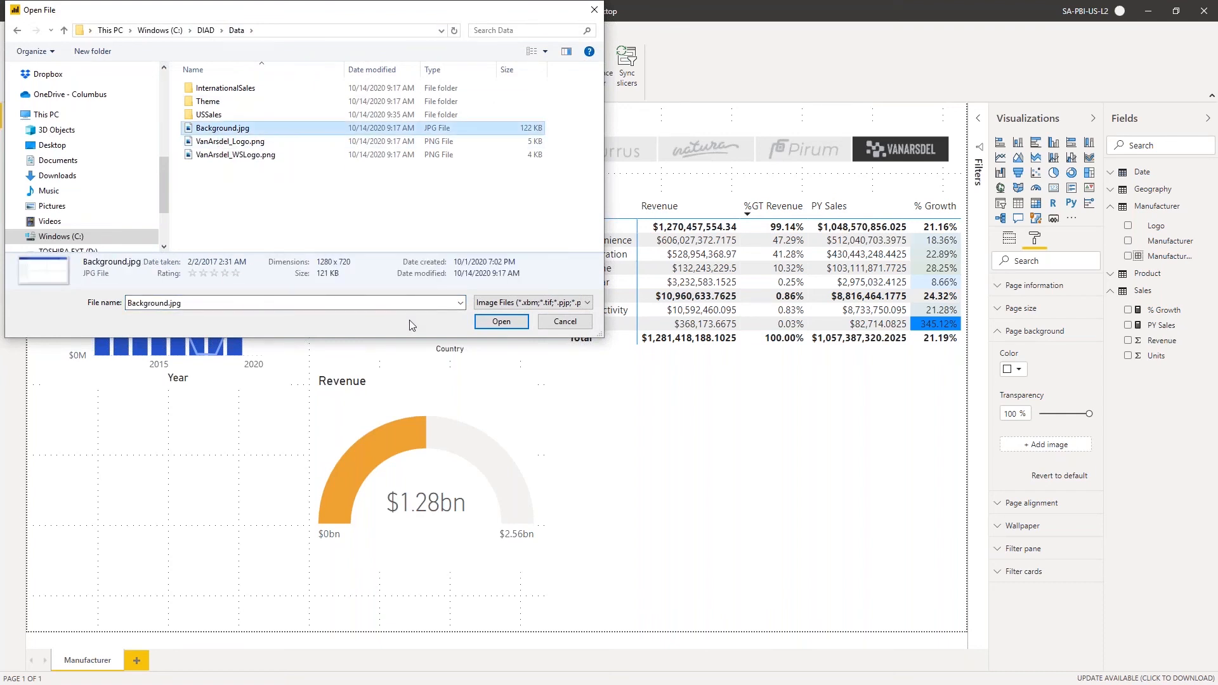
{"action": "left_click", "coordinate": [502, 322]}
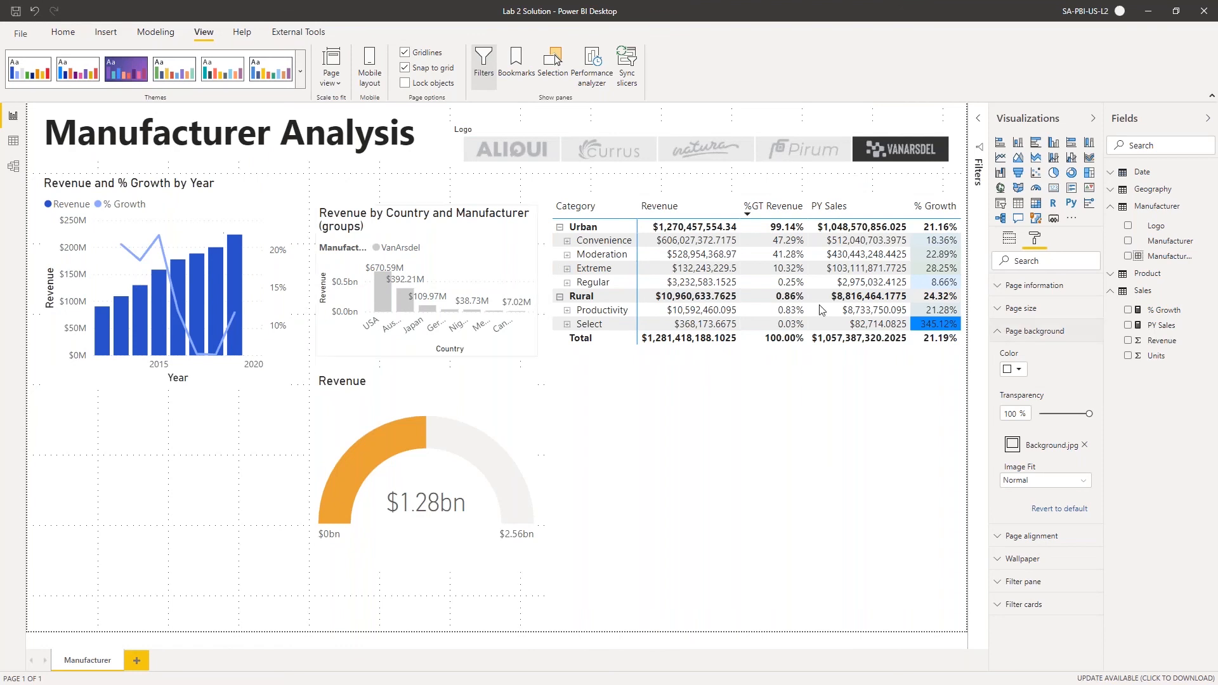
Set the page background's image fit to Fit and its transparency to 0%
{"action": "left_click", "coordinate": [1069, 483]}
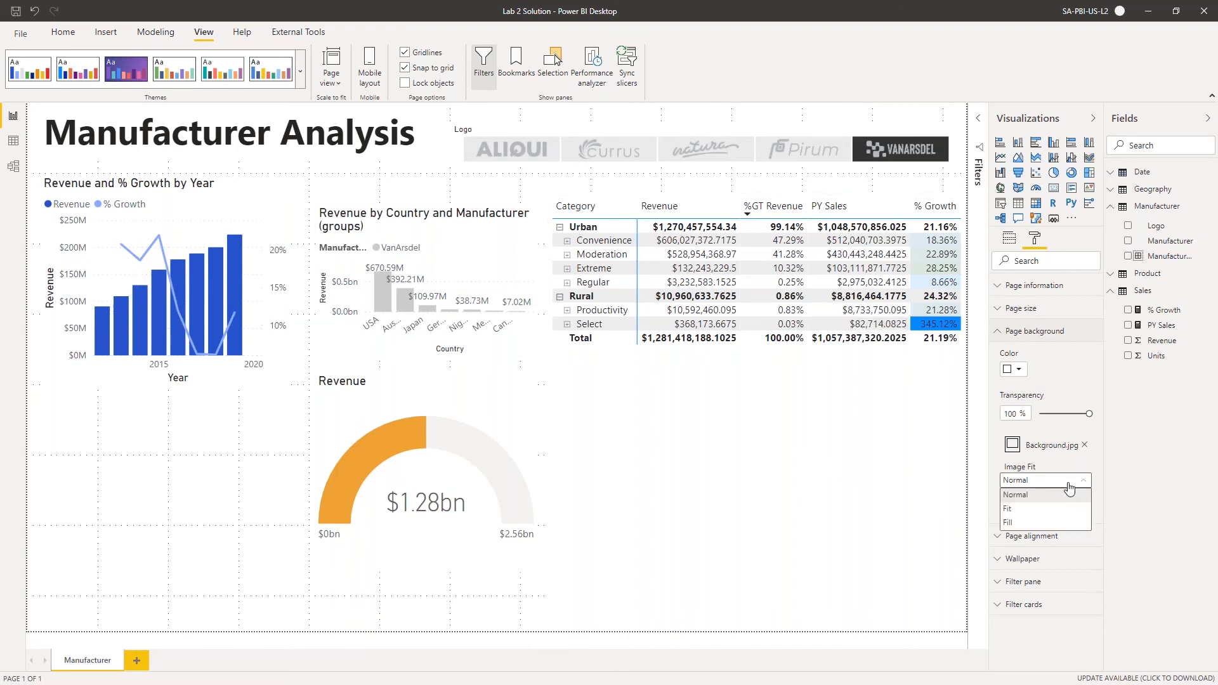
{"action": "left_click", "coordinate": [1011, 510]}
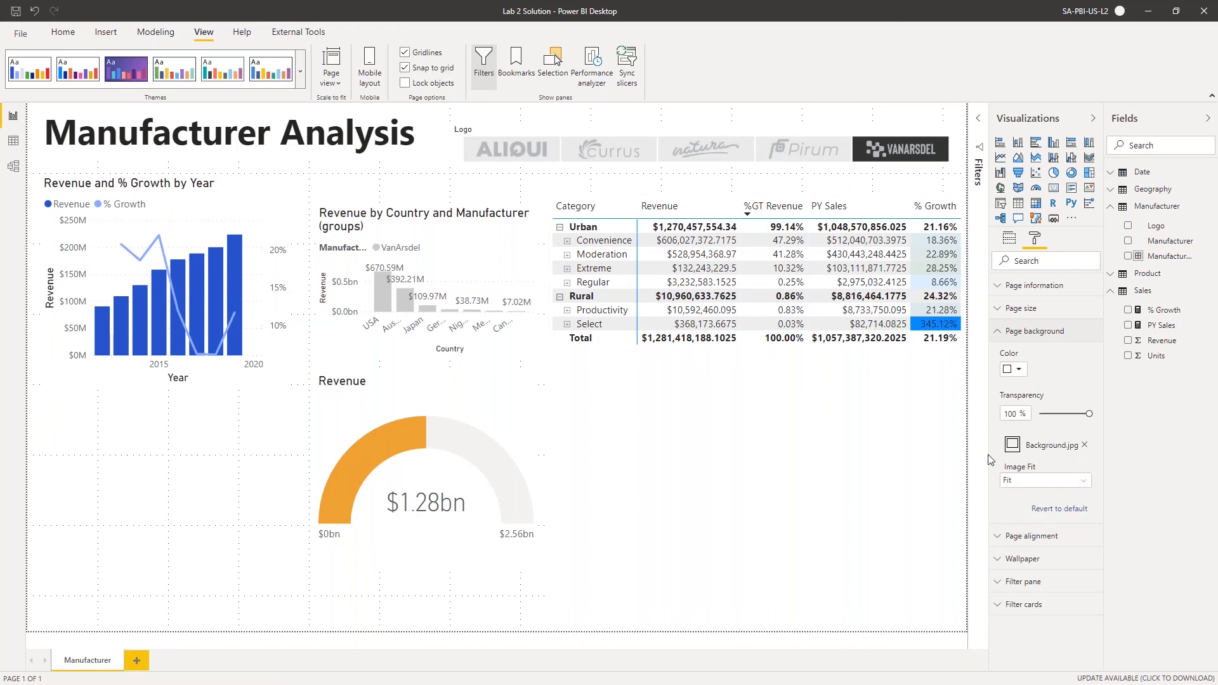
{"action": "left_click_drag", "start_coordinate": [1089, 412], "coordinate": [1039, 412]}
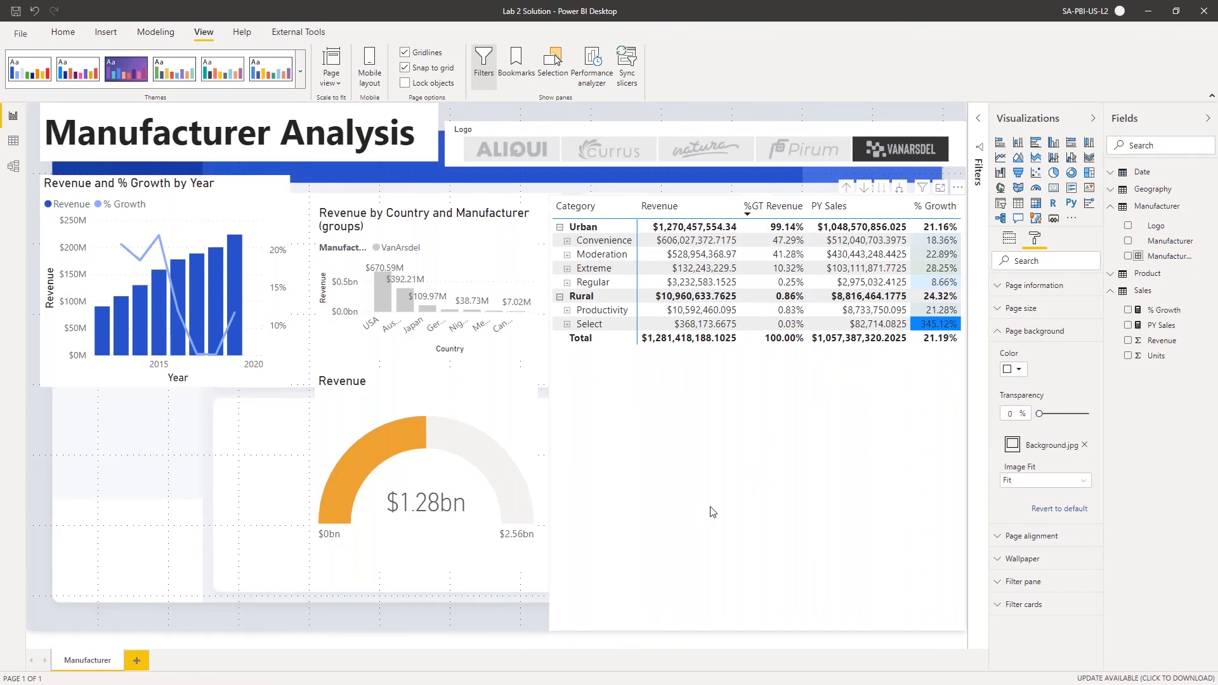
Shorten the category matrix from its lower edge, removing much of the empty space below its Total row
{"action": "left_click", "coordinate": [723, 627]}
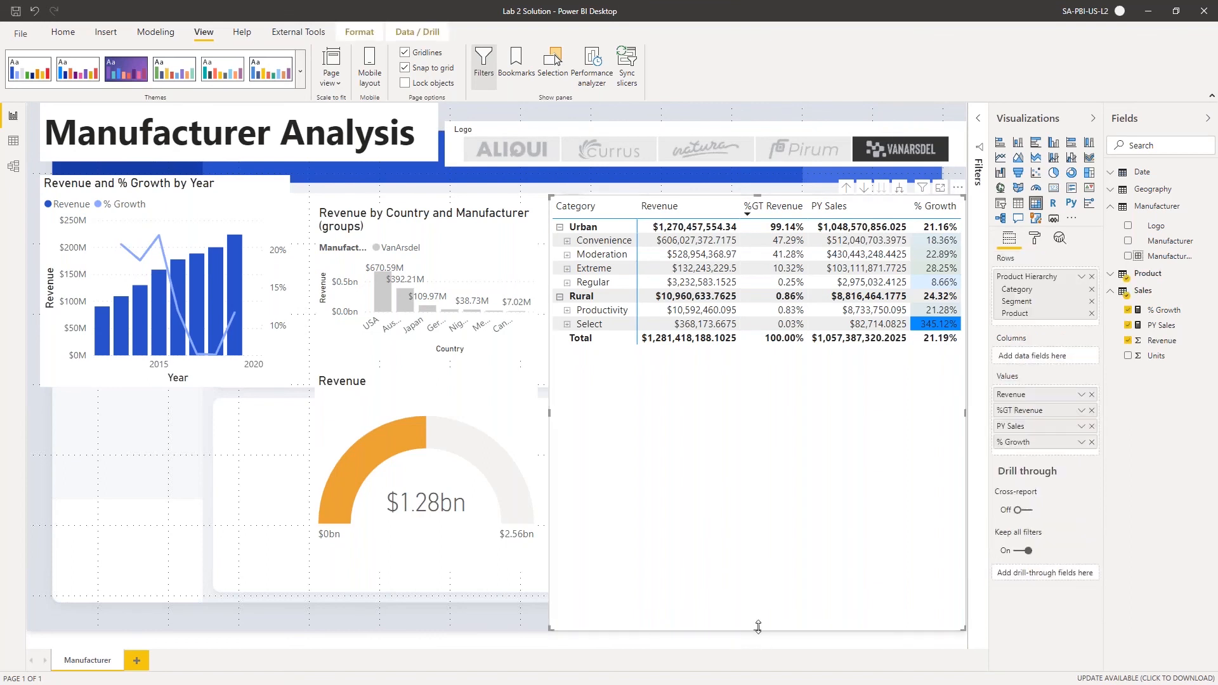
{"action": "left_click_drag", "start_coordinate": [757, 630], "coordinate": [778, 451]}
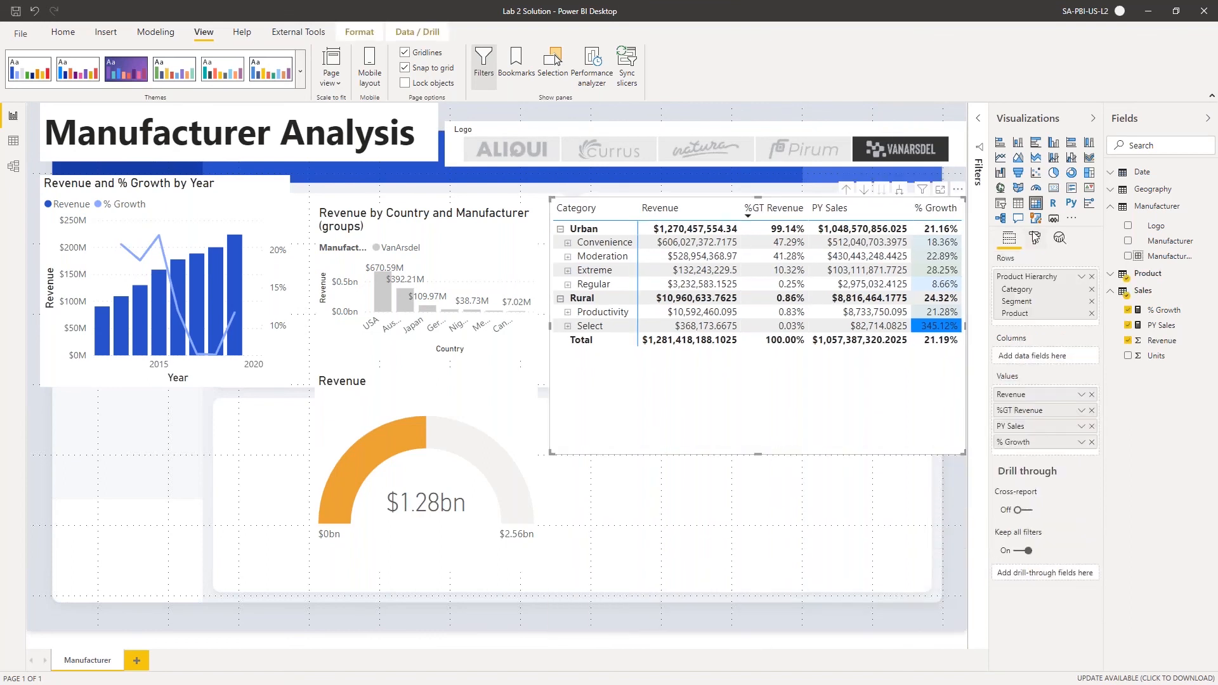
{"action": "left_click", "coordinate": [838, 508]}
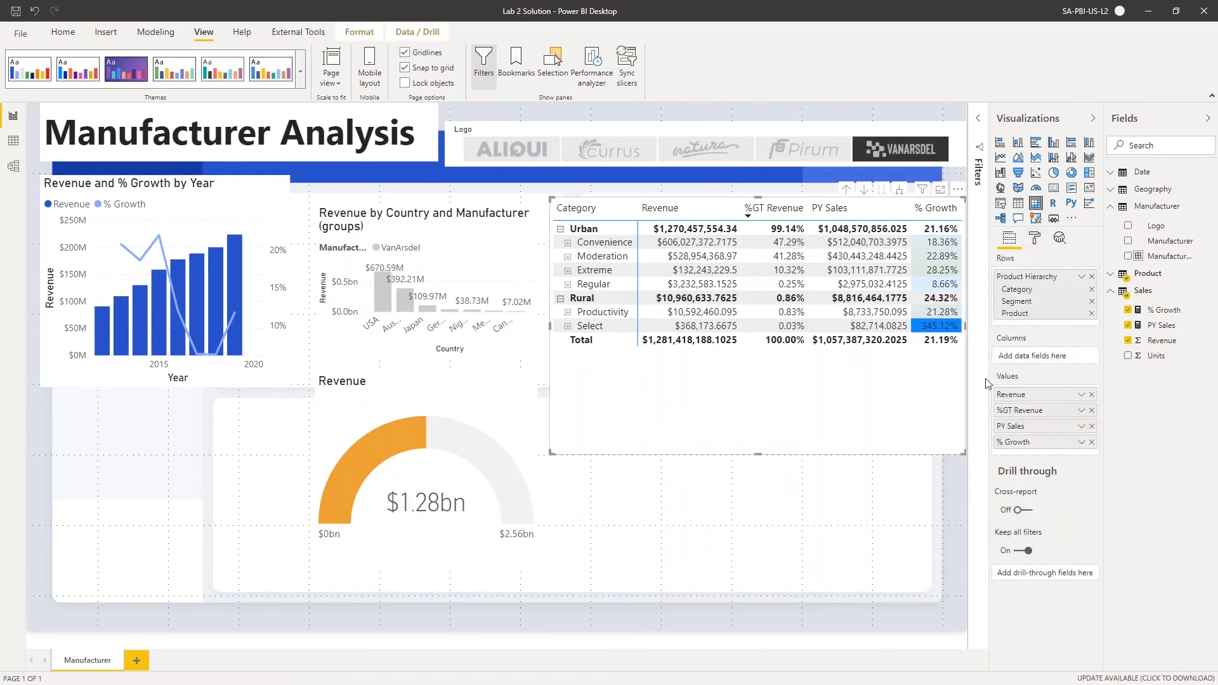
{"action": "left_click", "coordinate": [1035, 239]}
{"action": "left_click", "coordinate": [1001, 338]}
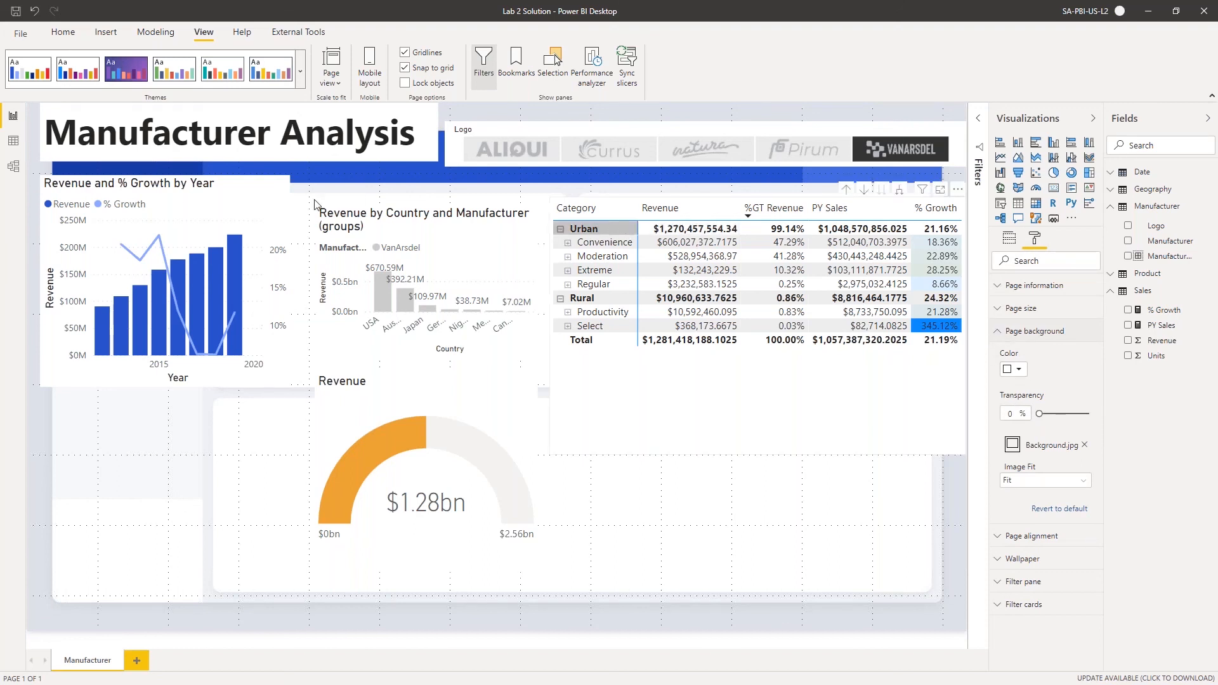
Lower the Logo slicer onto the blue banner, shift the country column chart up and right, and move the combo chart down and right
{"action": "left_click", "coordinate": [569, 138]}
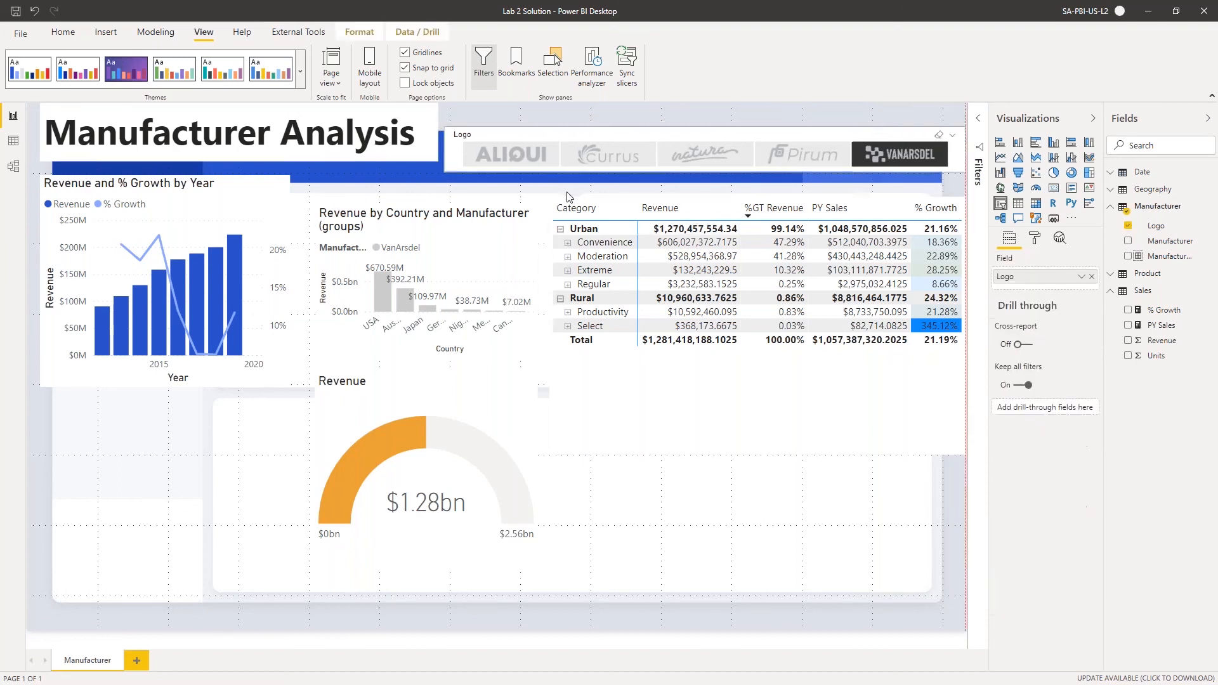
{"action": "left_click_drag", "start_coordinate": [573, 136], "coordinate": [573, 142]}
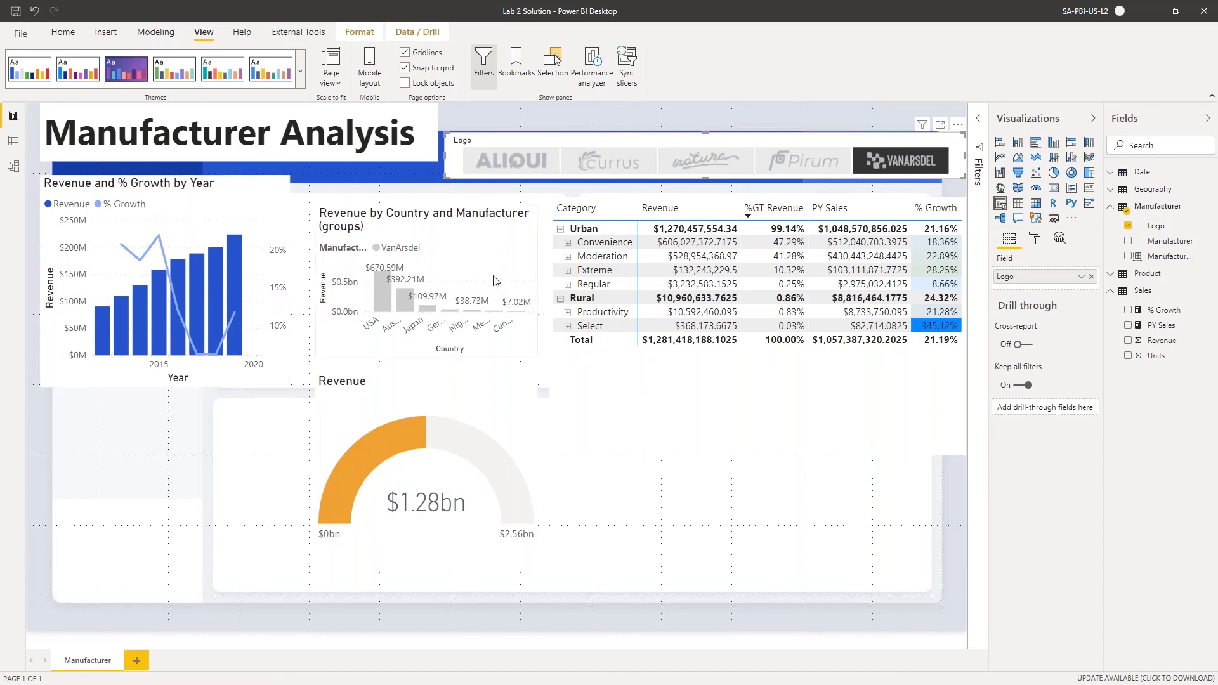
{"action": "left_click_drag", "start_coordinate": [375, 217], "coordinate": [414, 190]}
{"action": "left_click_drag", "start_coordinate": [146, 193], "coordinate": [240, 302]}
Move the Manufacturer Analysis title box onto the left end of the blue banner and narrow it from its right side
{"action": "left_click", "coordinate": [171, 111]}
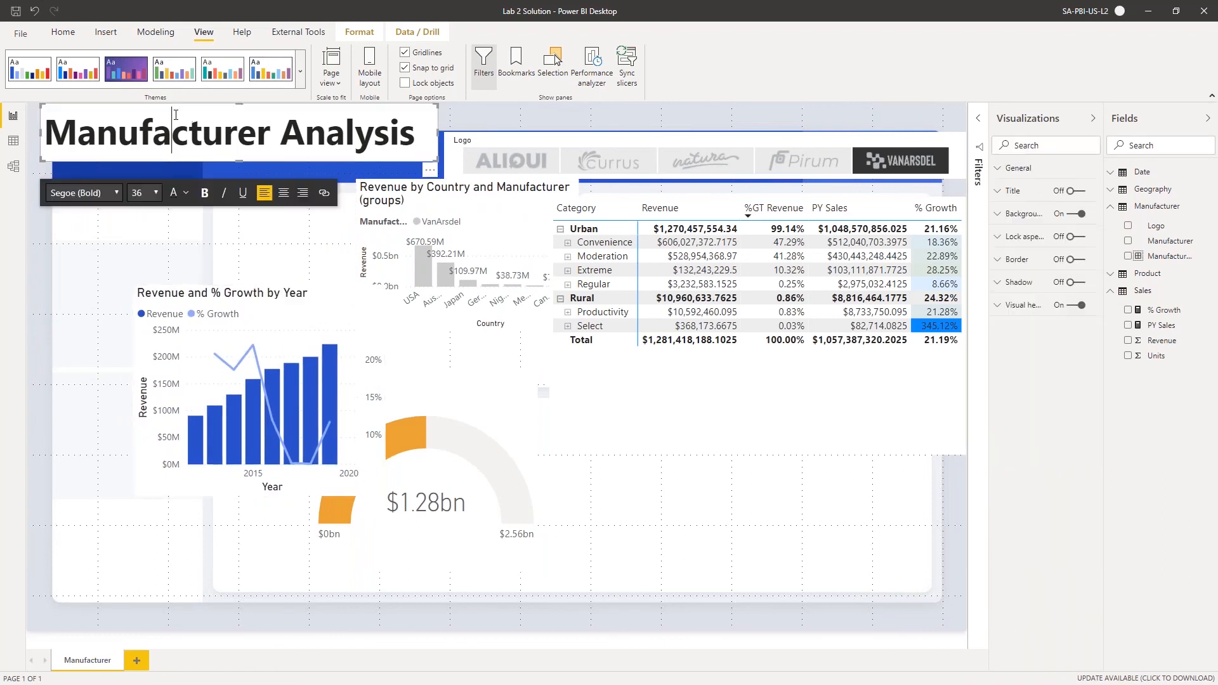
{"action": "left_click_drag", "start_coordinate": [181, 111], "coordinate": [209, 141]}
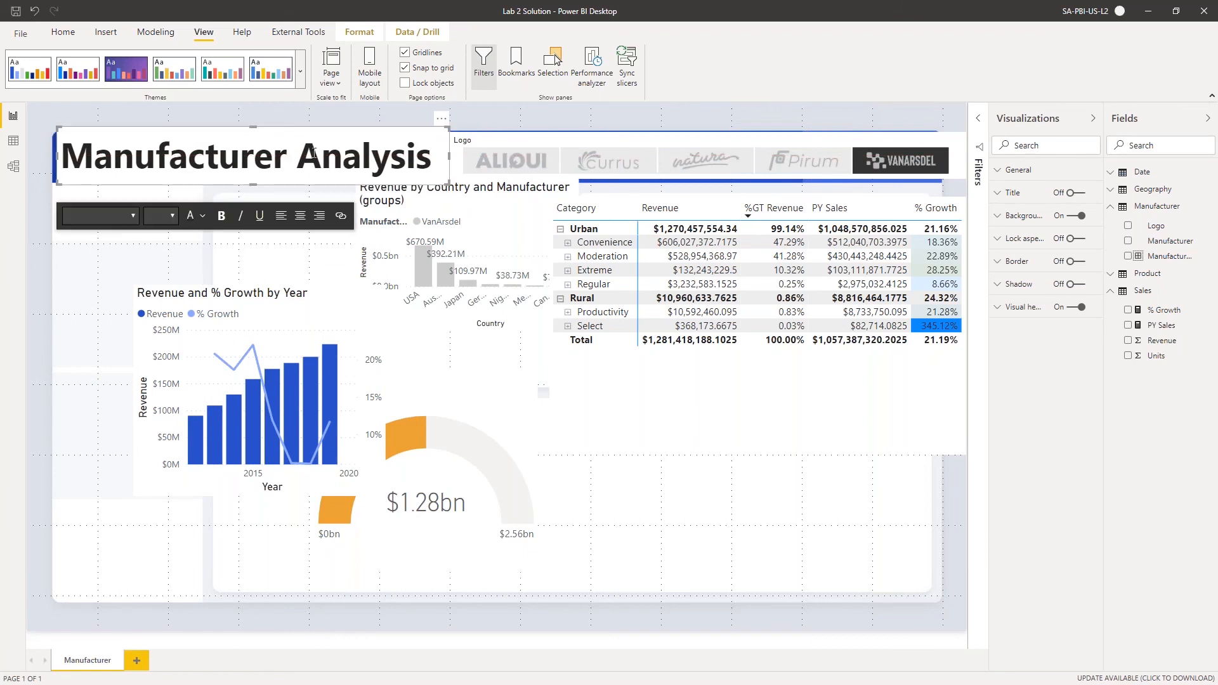
{"action": "left_click_drag", "start_coordinate": [444, 130], "coordinate": [399, 134]}
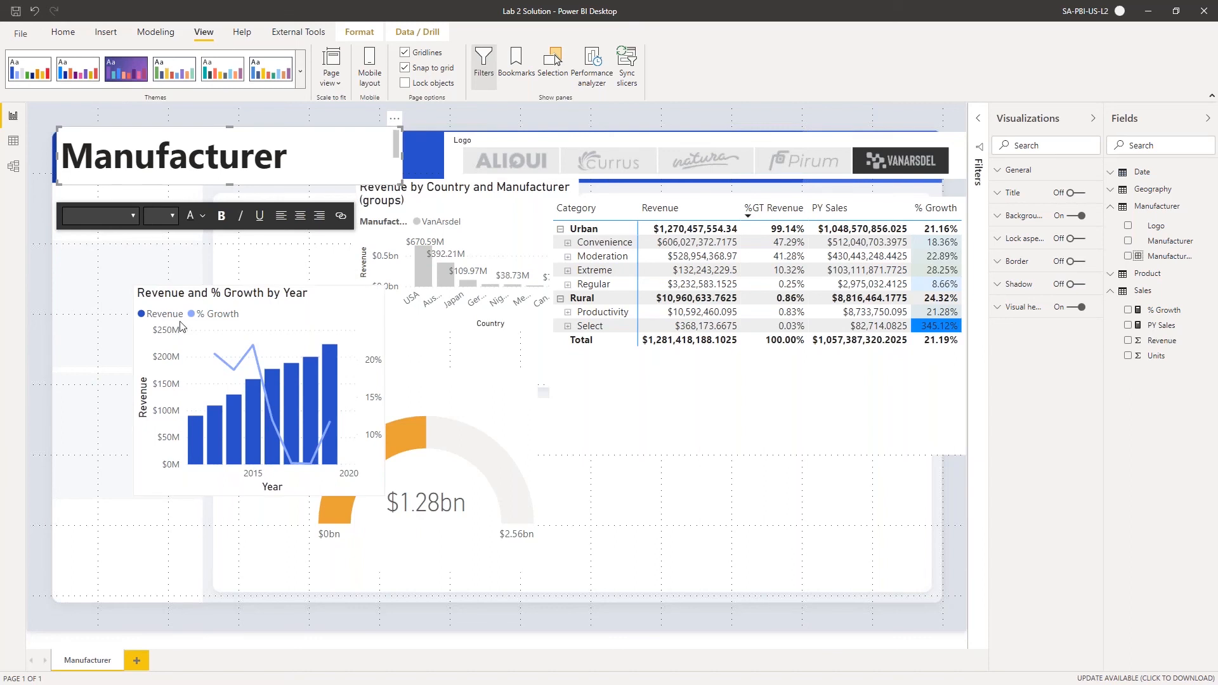
Move the combo chart aside, place the Revenue gauge below the title, and shrink it to fit the background's upper left panel
{"action": "left_click_drag", "start_coordinate": [231, 301], "coordinate": [532, 262]}
{"action": "left_click_drag", "start_coordinate": [369, 392], "coordinate": [108, 202]}
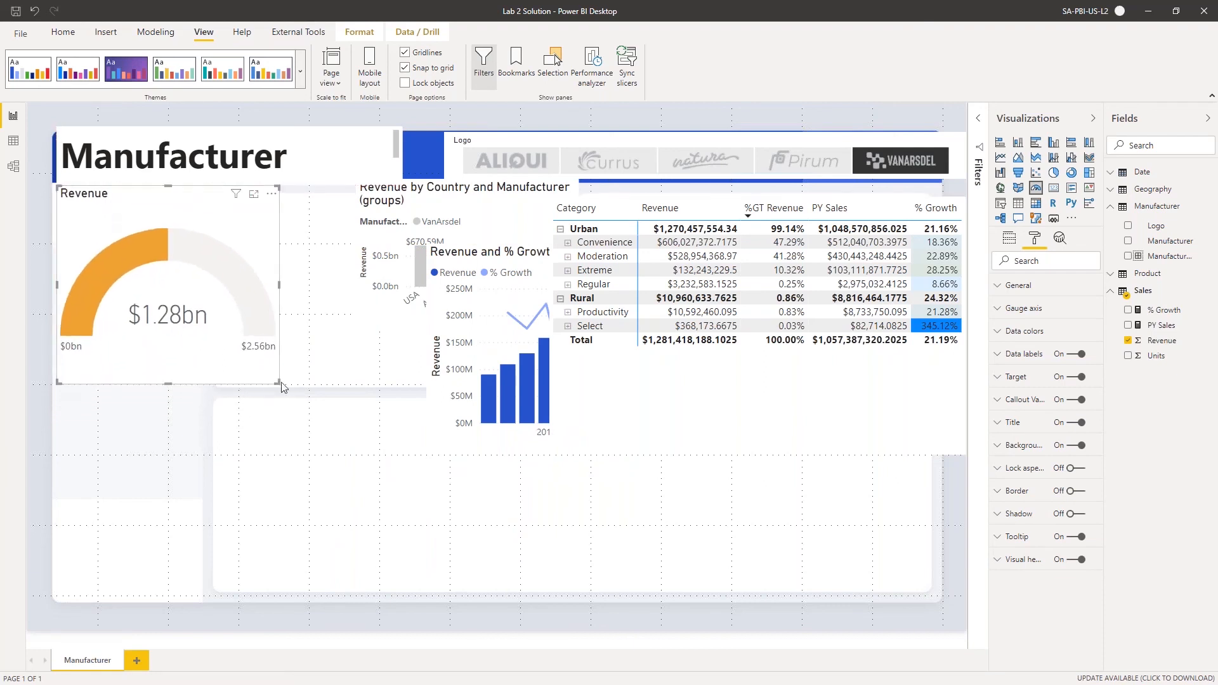
{"action": "left_click_drag", "start_coordinate": [278, 381], "coordinate": [203, 280]}
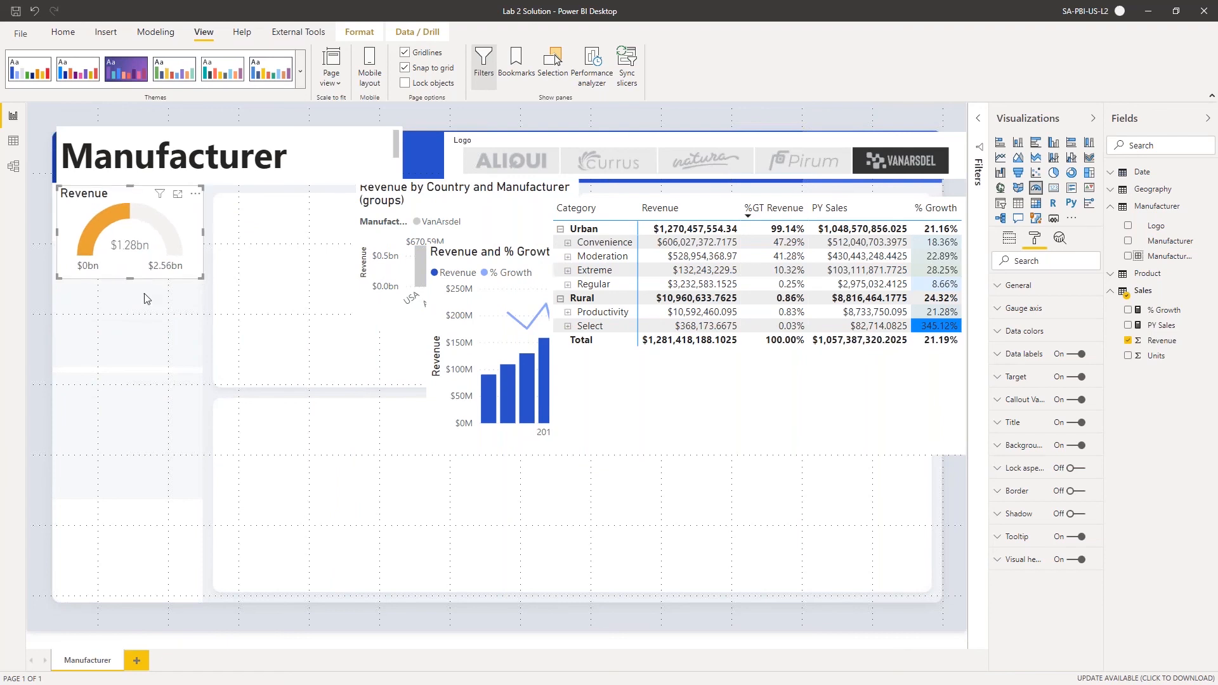
Move the Revenue and % Growth by Year chart into the background's lower large panel and resize it to fill that panel
{"action": "left_click_drag", "start_coordinate": [492, 254], "coordinate": [286, 208]}
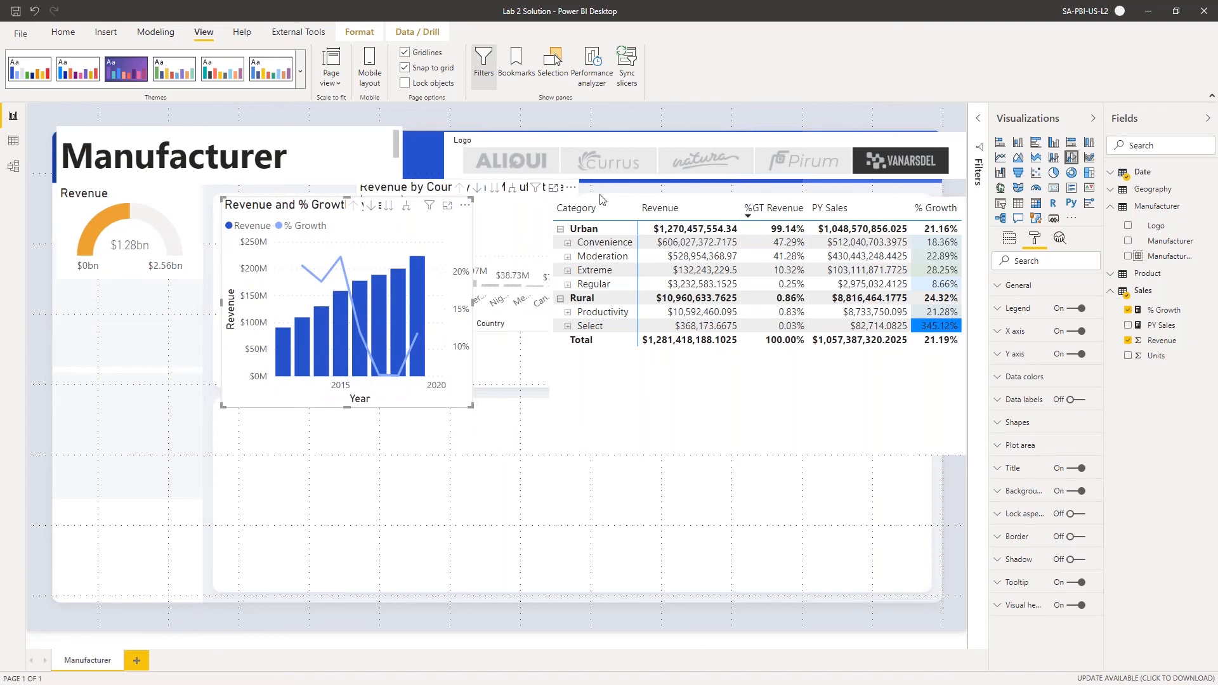
{"action": "left_click_drag", "start_coordinate": [306, 209], "coordinate": [306, 414]}
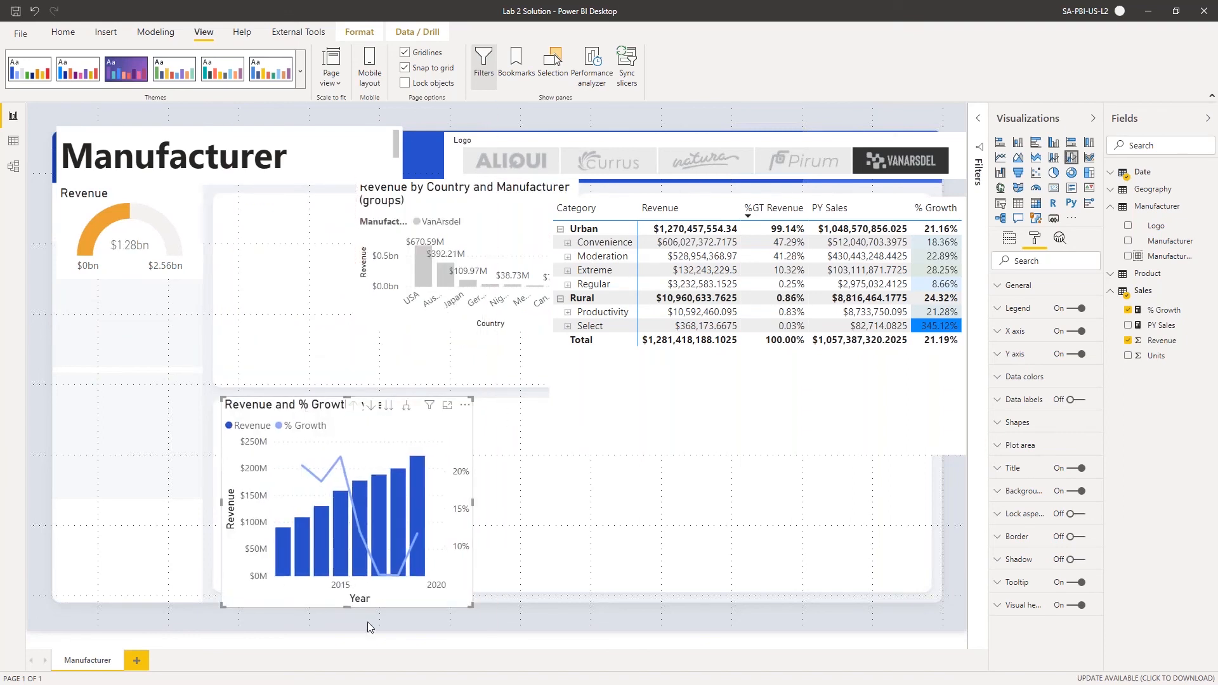
{"action": "left_click_drag", "start_coordinate": [353, 611], "coordinate": [350, 594]}
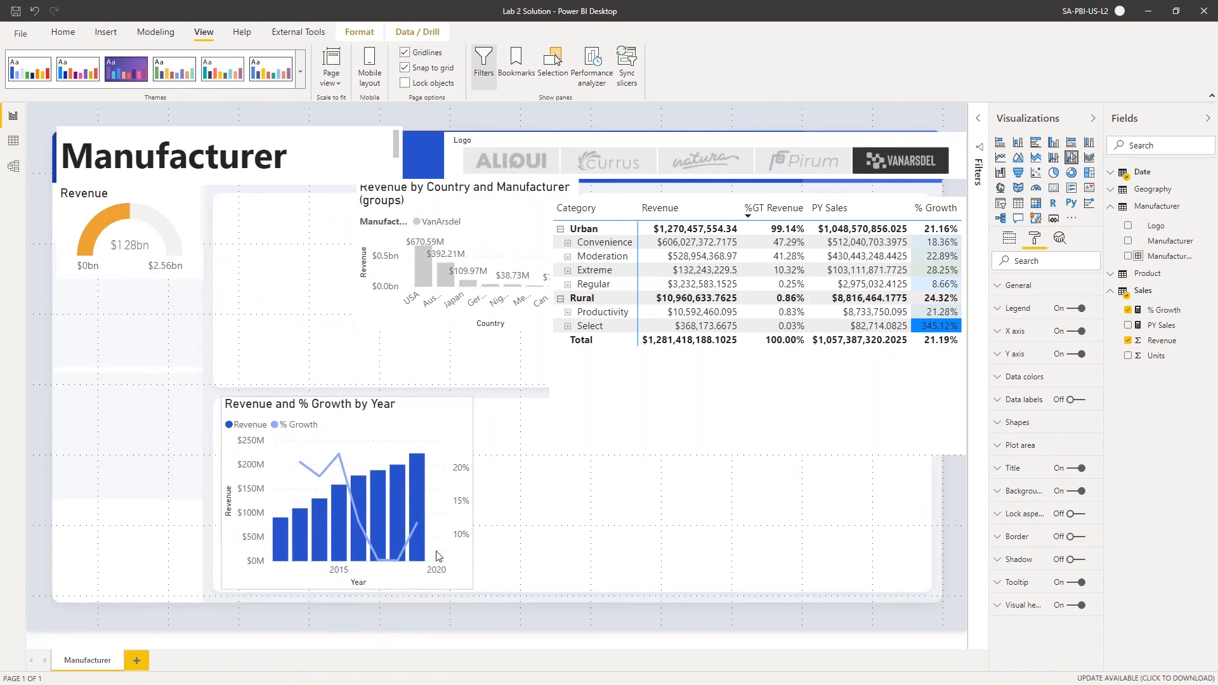
{"action": "left_click_drag", "start_coordinate": [474, 502], "coordinate": [928, 521]}
{"action": "left_click", "coordinate": [817, 371]}
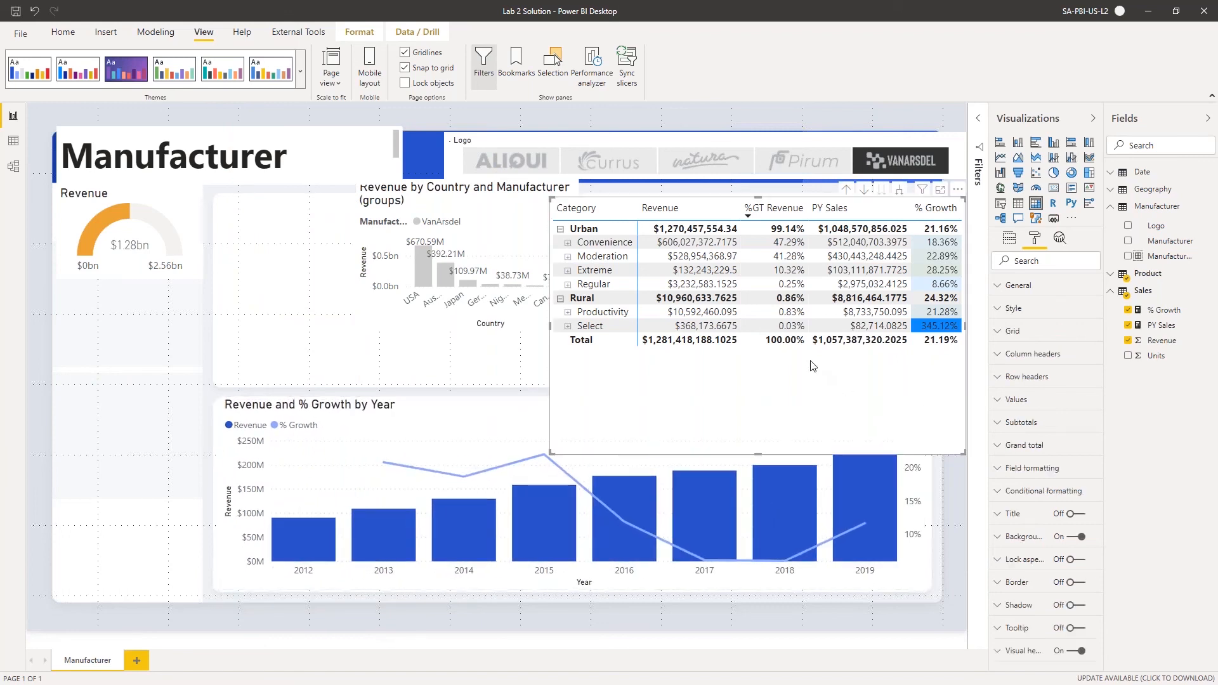
Shrink the category matrix from its bottom and left edges, and move and enlarge the Revenue by Country chart to fill the background's upper middle panel
{"action": "left_click_drag", "start_coordinate": [758, 454], "coordinate": [756, 385]}
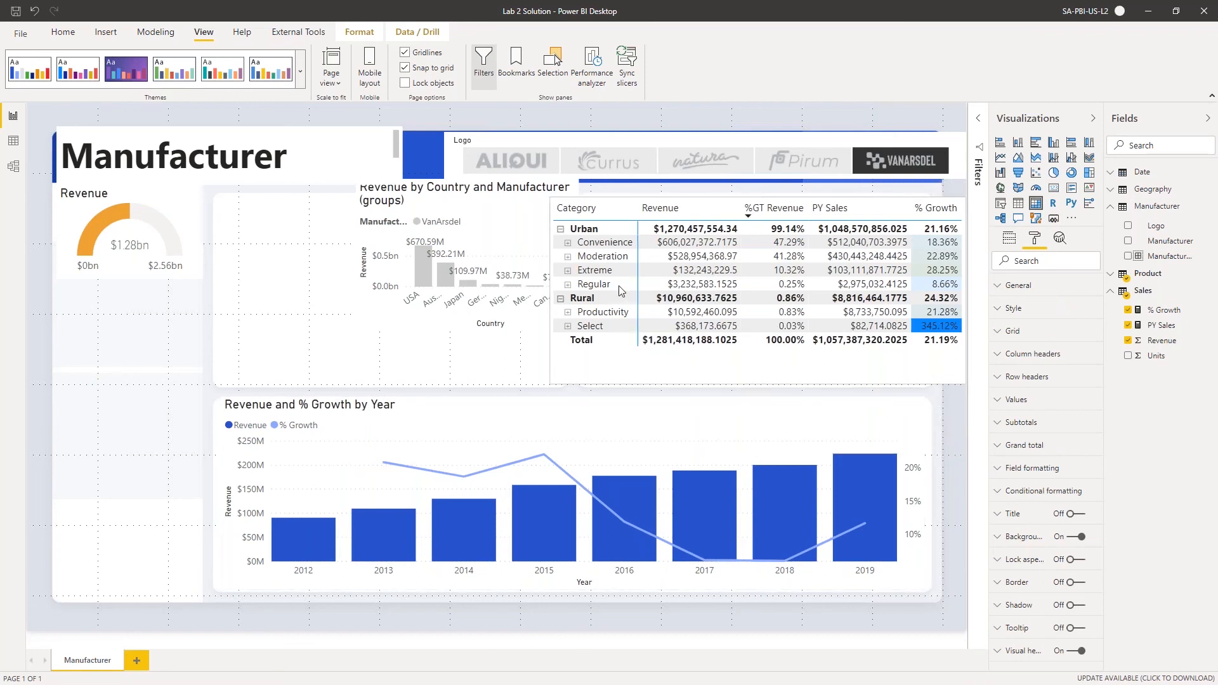
{"action": "left_click_drag", "start_coordinate": [550, 291], "coordinate": [591, 307]}
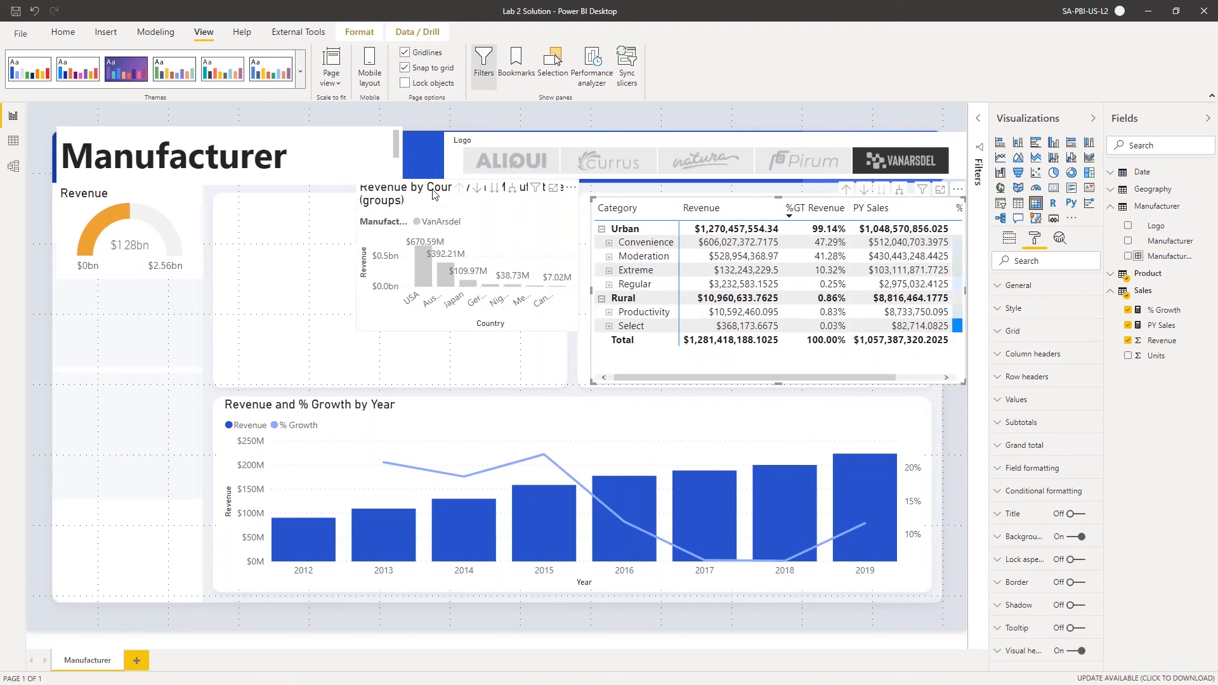
{"action": "left_click_drag", "start_coordinate": [433, 194], "coordinate": [307, 209]}
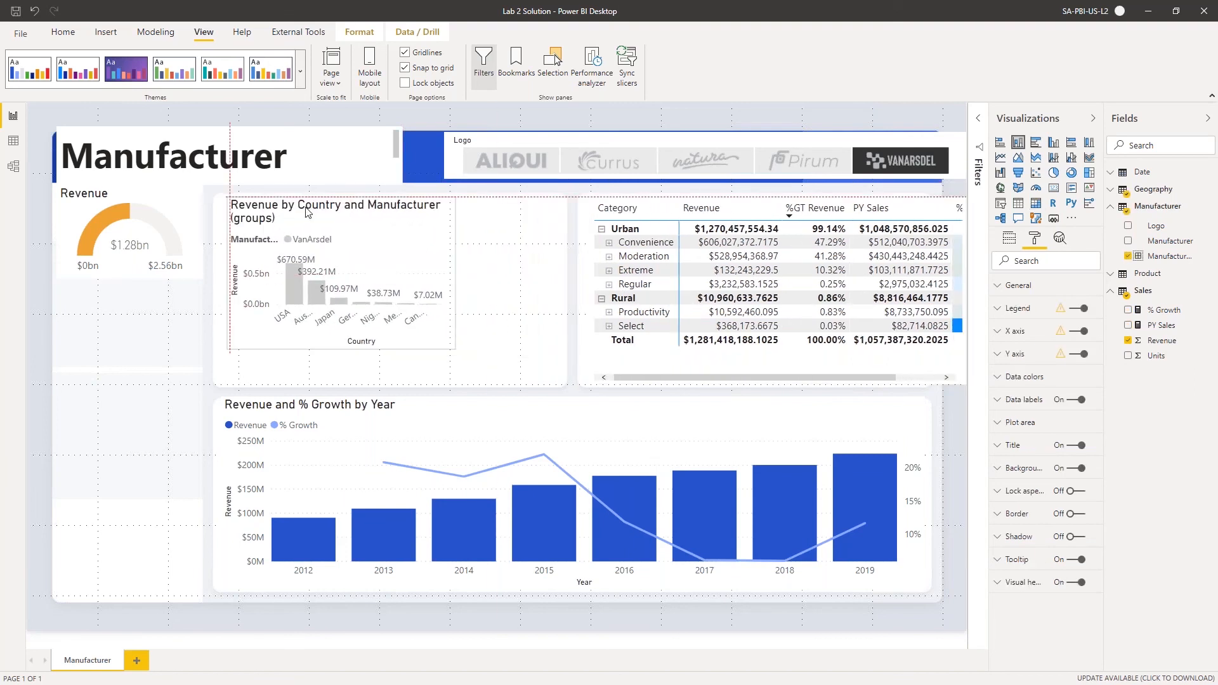
{"action": "left_click_drag", "start_coordinate": [455, 348], "coordinate": [559, 379]}
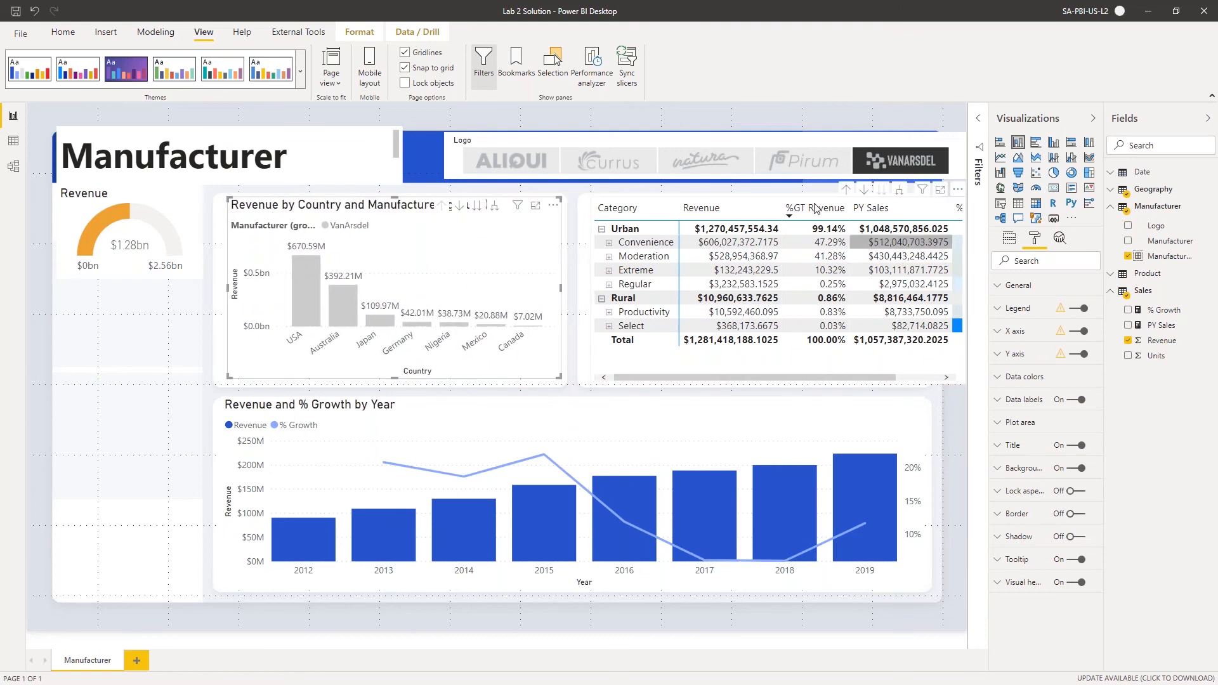
Narrow the category matrix from its right edge to fit the background's upper right panel
{"action": "left_click", "coordinate": [921, 257]}
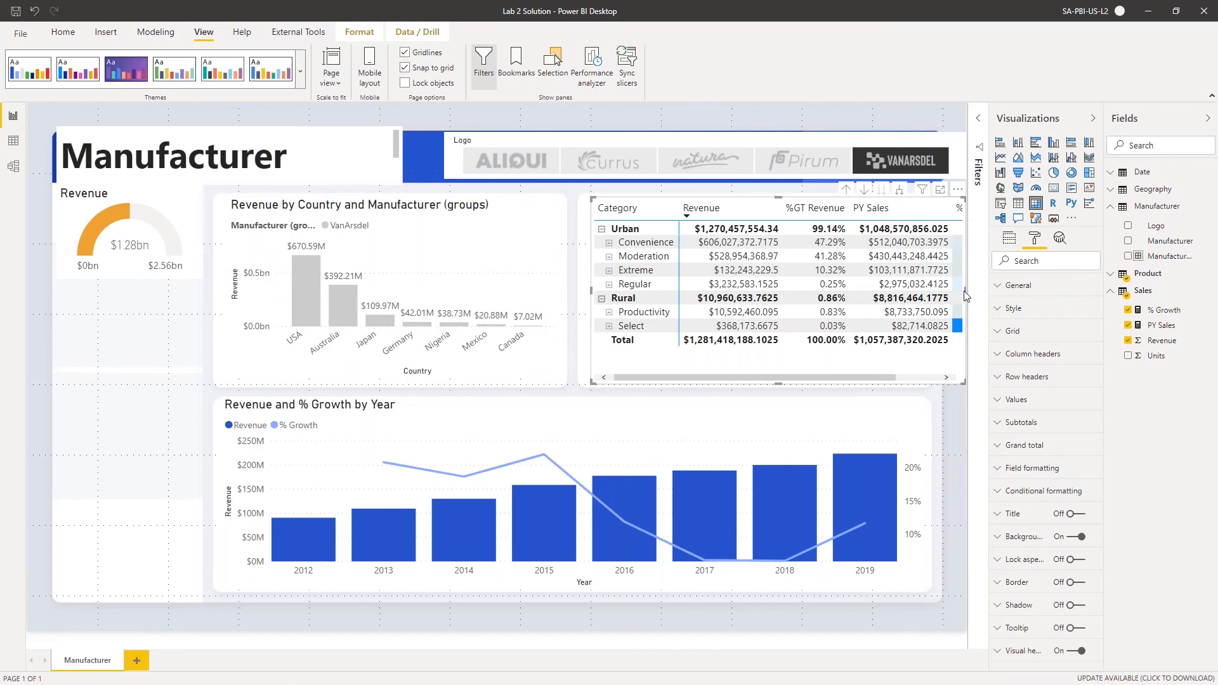
{"action": "left_click_drag", "start_coordinate": [965, 295], "coordinate": [918, 297]}
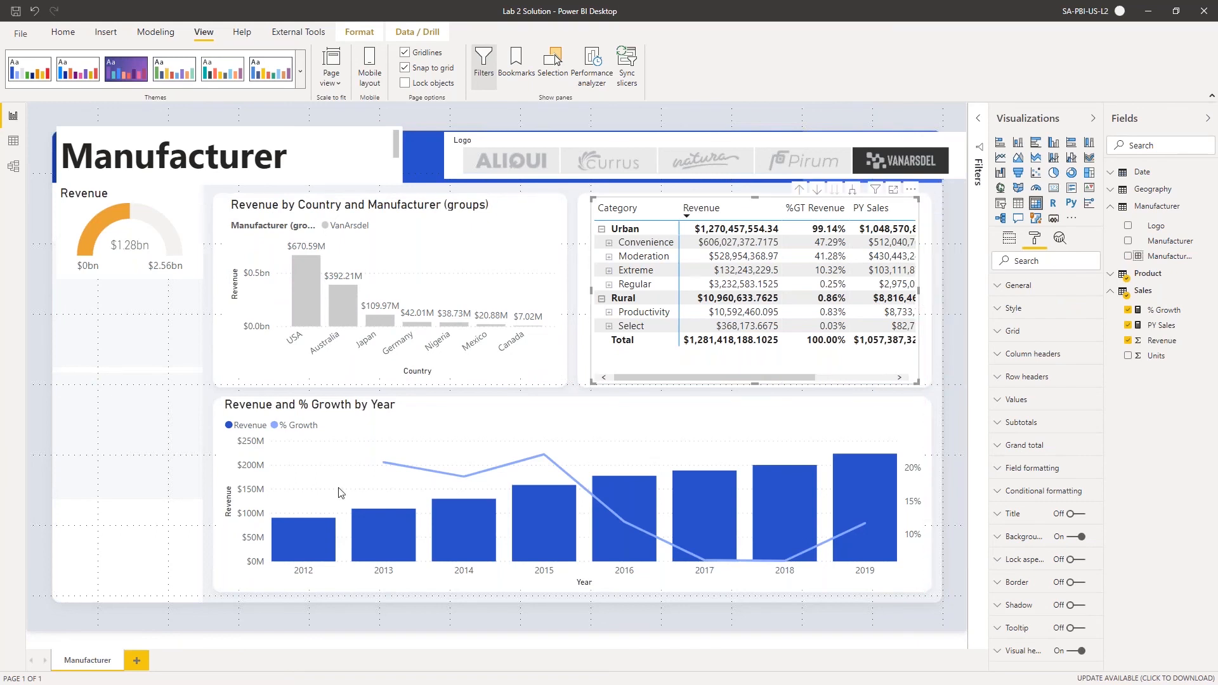
{"action": "left_click", "coordinate": [179, 484]}
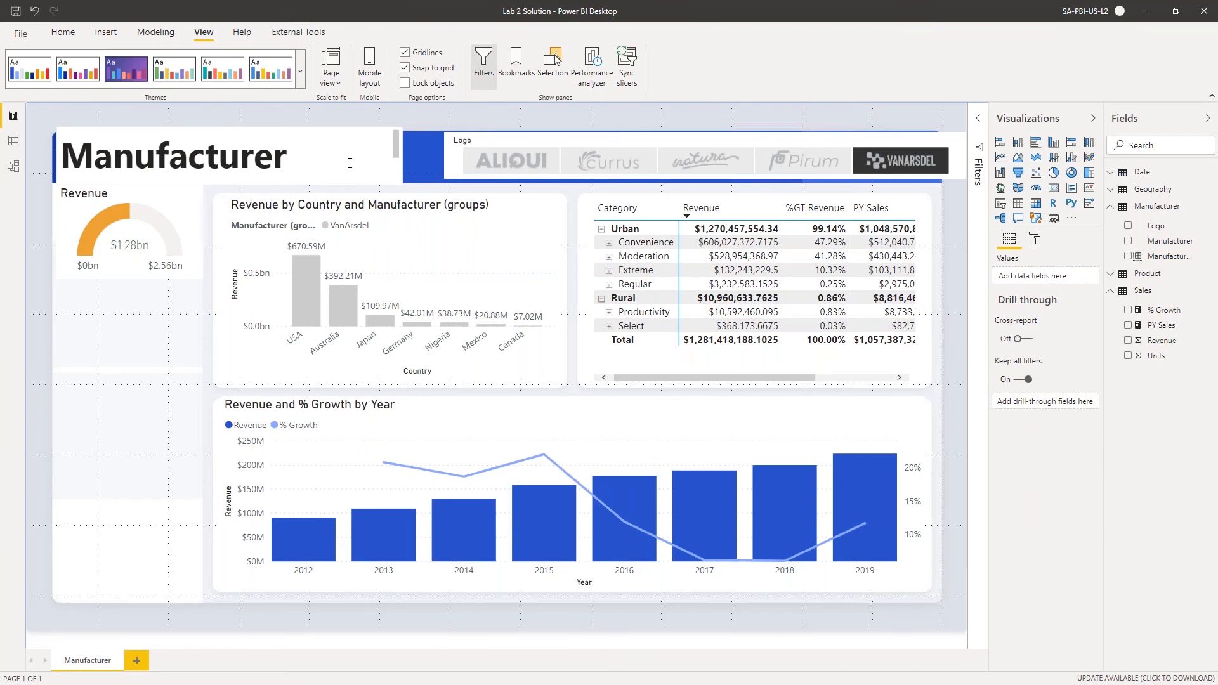
Set the font size of the Manufacturer Analysis title to 24
{"action": "left_click", "coordinate": [315, 163]}
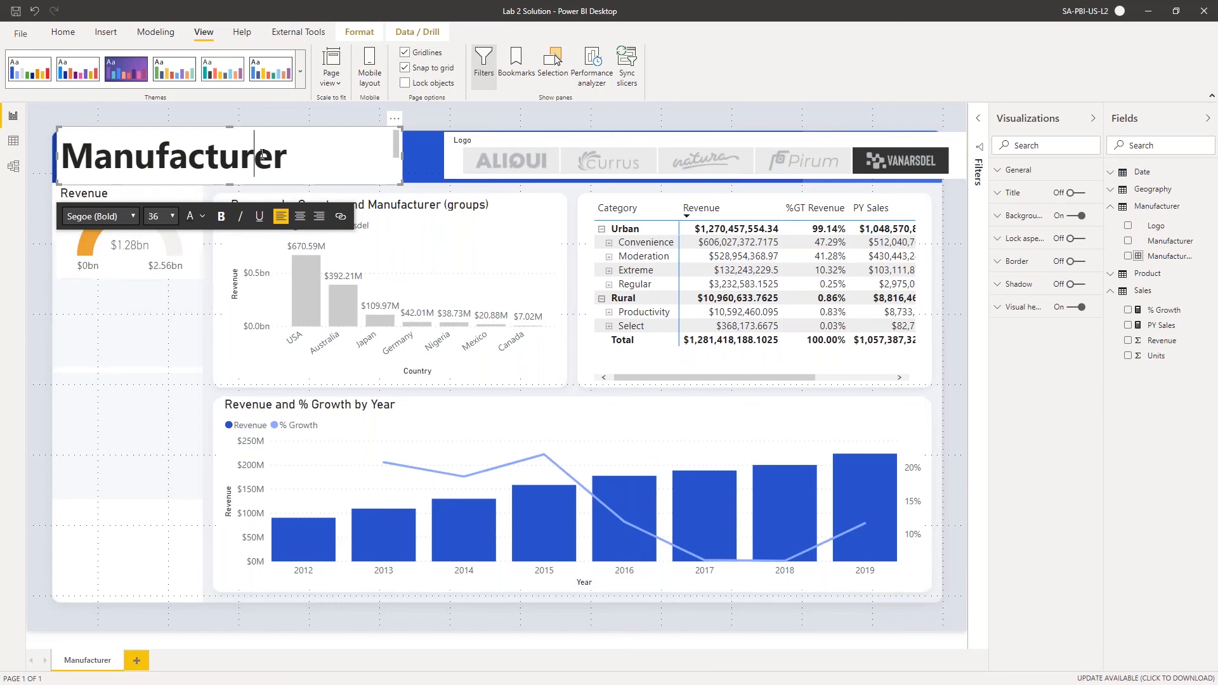
{"action": "double_click", "coordinate": [86, 169]}
{"action": "left_click", "coordinate": [172, 218]}
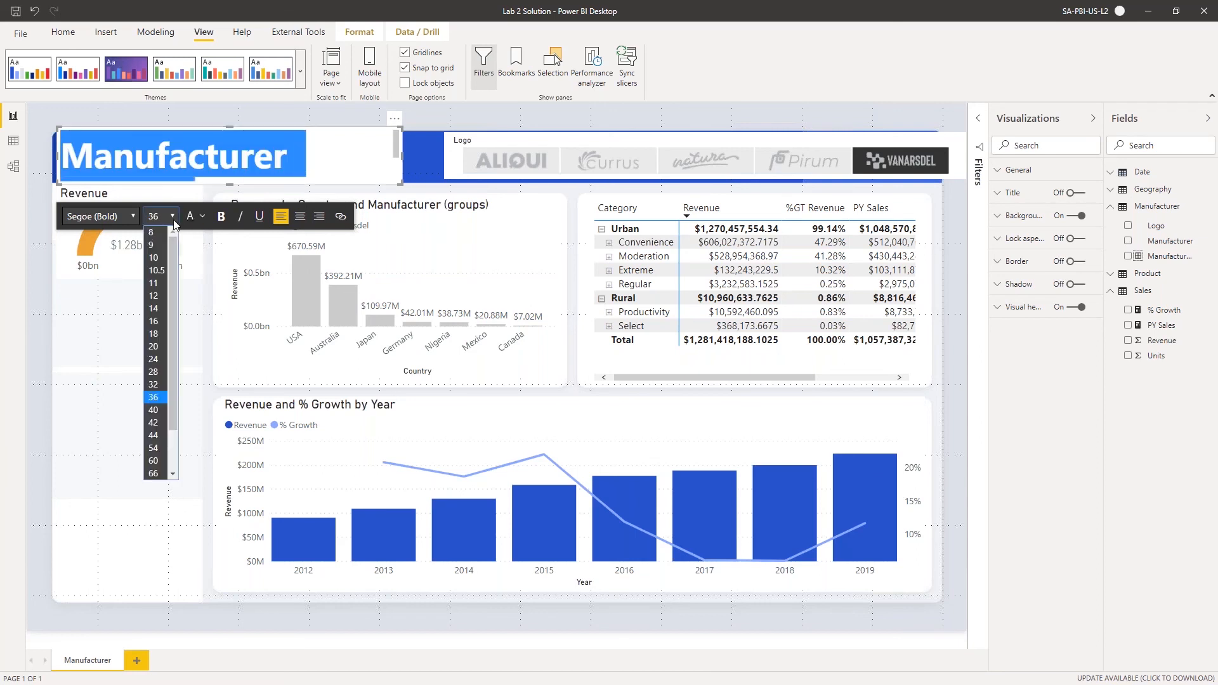
{"action": "left_click", "coordinate": [154, 361]}
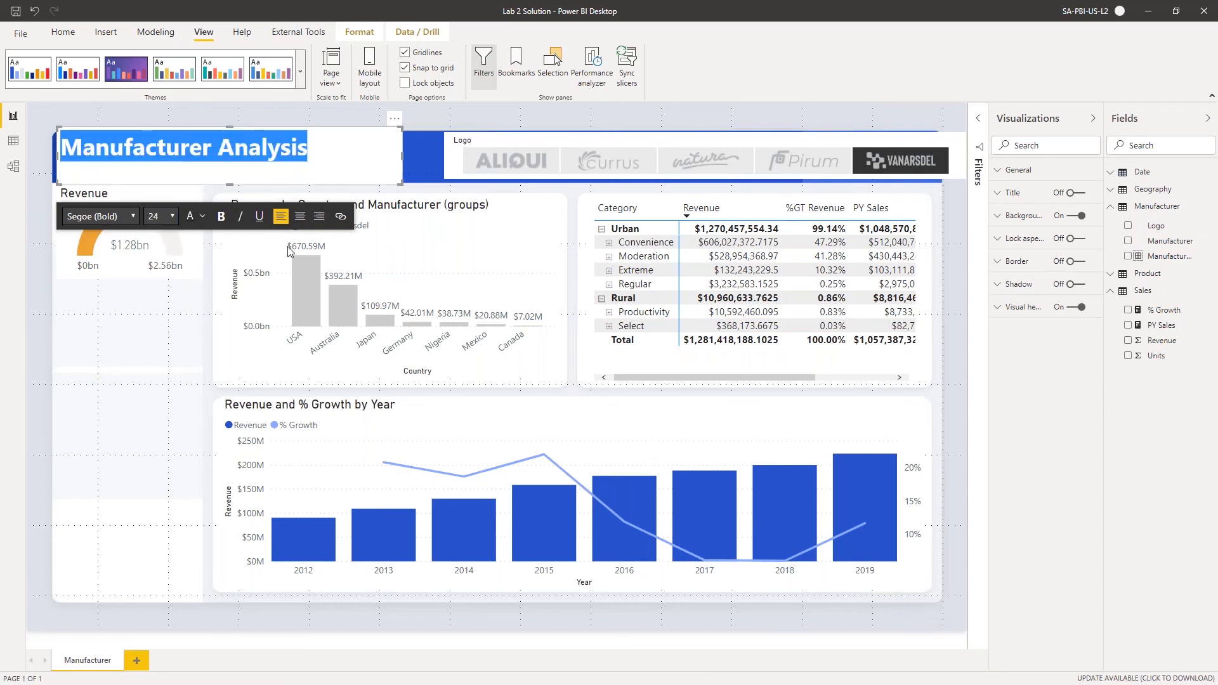
Shrink the title box to fit its text and move it right along the banner, past the dark blue block
{"action": "left_click", "coordinate": [412, 182]}
{"action": "left_click", "coordinate": [398, 178]}
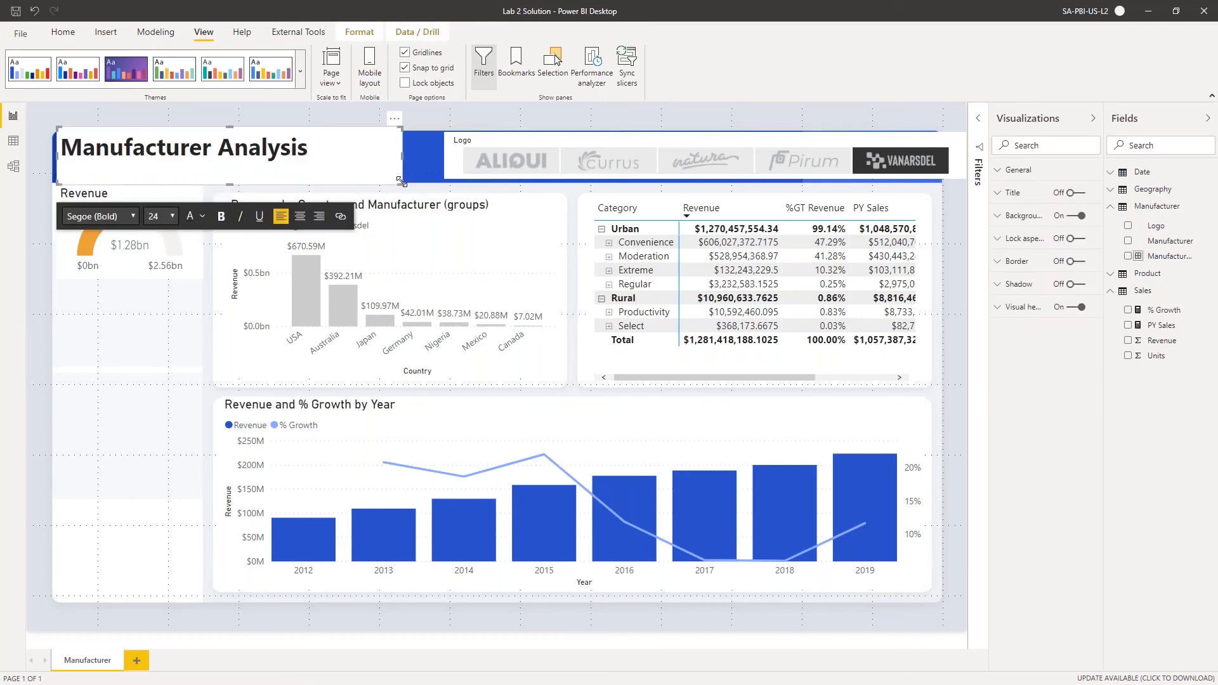
{"action": "left_click_drag", "start_coordinate": [401, 183], "coordinate": [317, 164]}
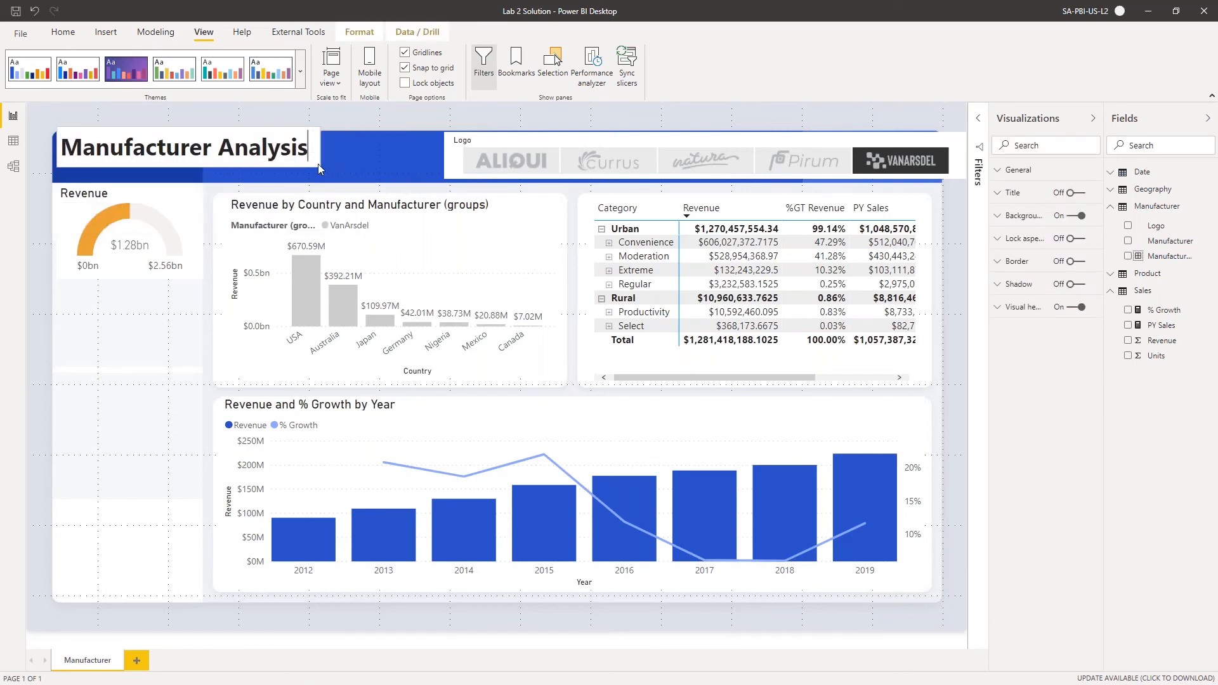
{"action": "left_click", "coordinate": [133, 131]}
{"action": "left_click_drag", "start_coordinate": [133, 131], "coordinate": [281, 138]}
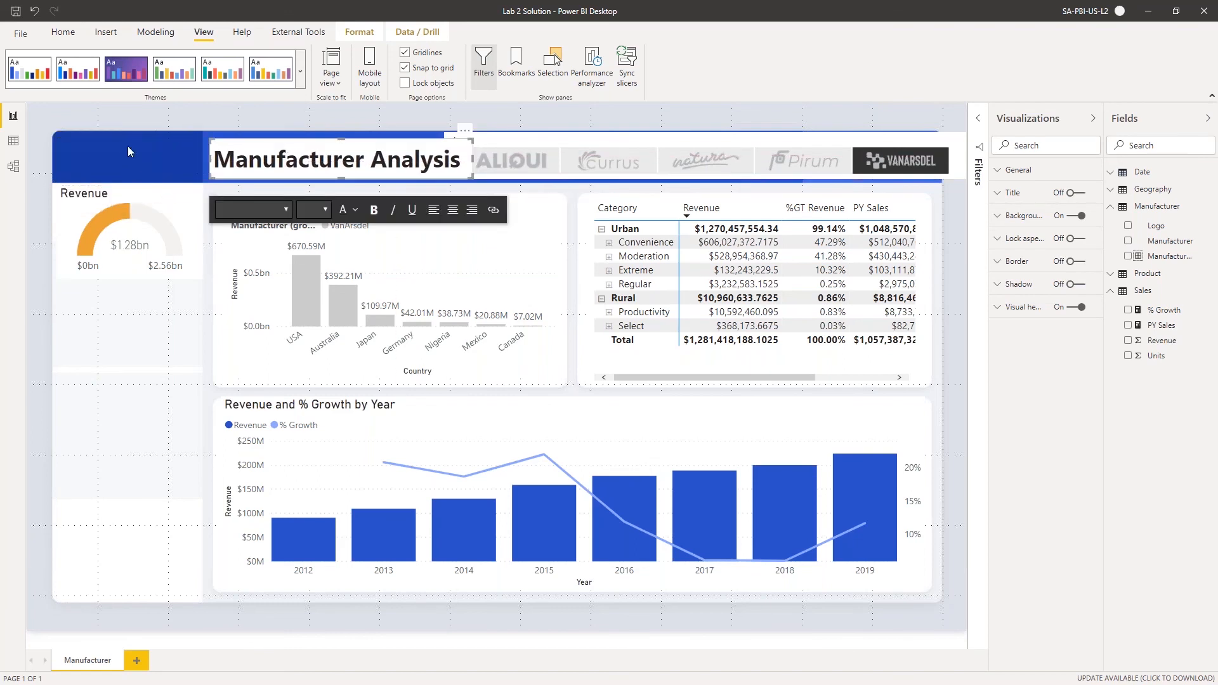
Narrow the Logo slicer from its left edge so it clears the Manufacturer Analysis title box
{"action": "left_click", "coordinate": [468, 152]}
{"action": "left_click_drag", "start_coordinate": [447, 155], "coordinate": [479, 161]}
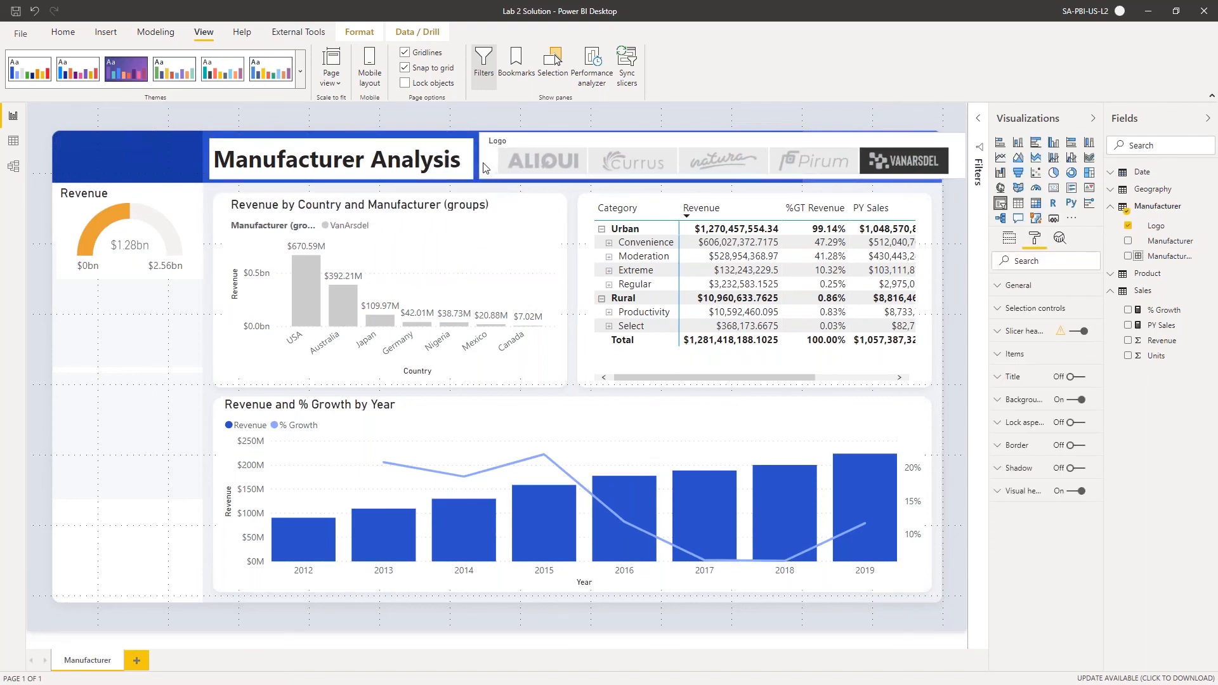
{"action": "left_click", "coordinate": [149, 164]}
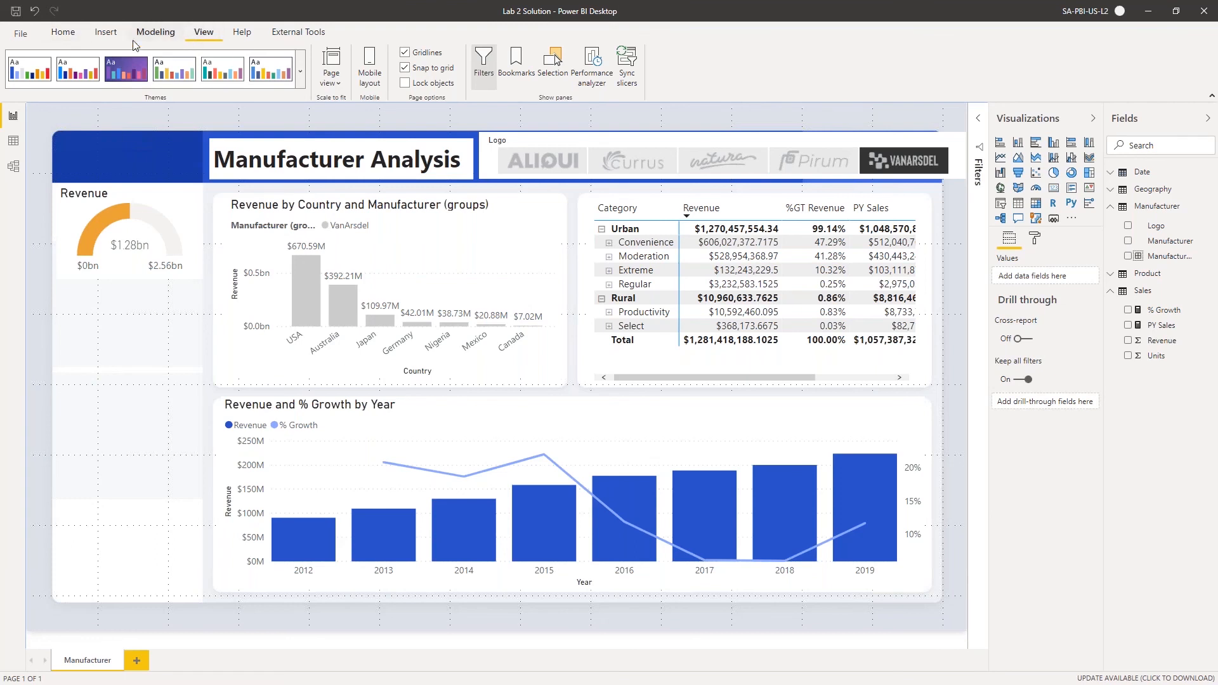
Insert the image VanArsdel_Logo.png from the DIAD Data folder and place it on the banner's dark blue block
{"action": "left_click", "coordinate": [109, 37]}
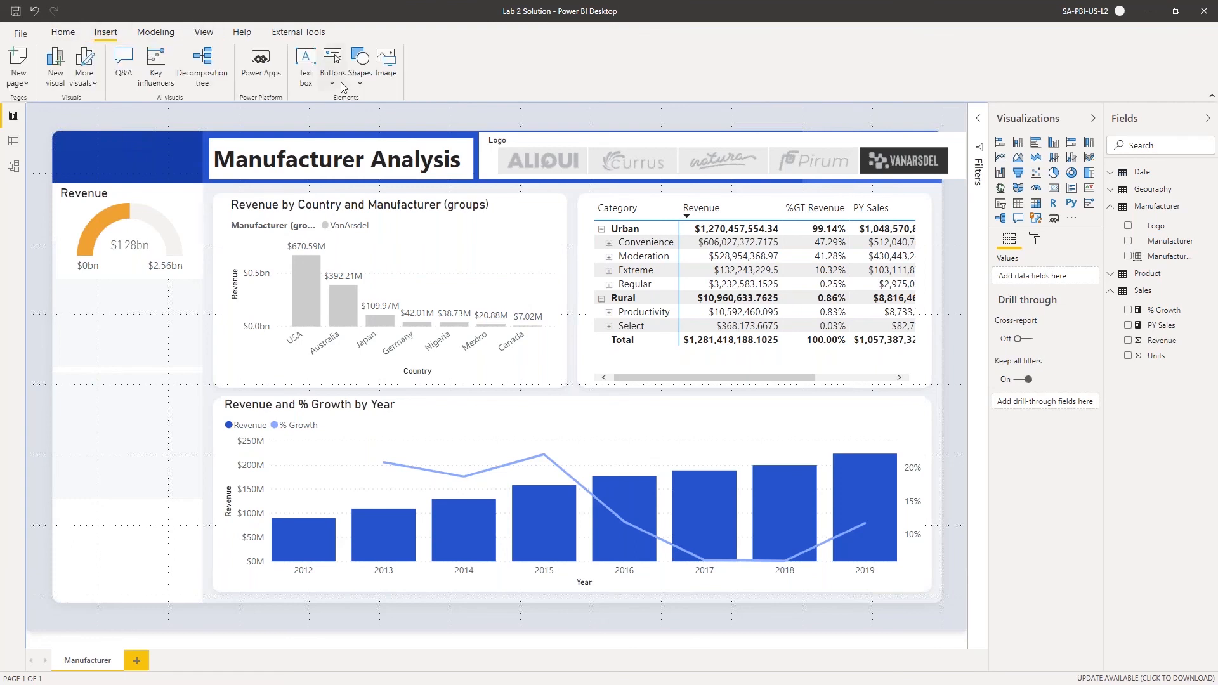
{"action": "left_click", "coordinate": [386, 75]}
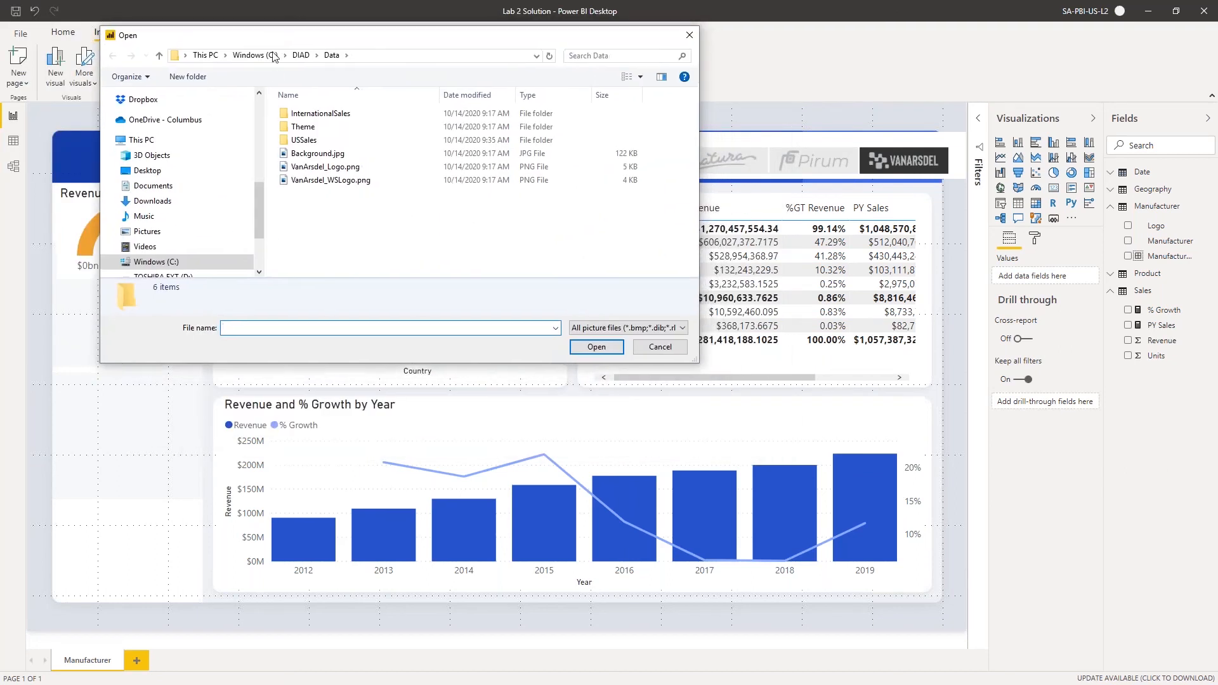
{"action": "left_click", "coordinate": [348, 167]}
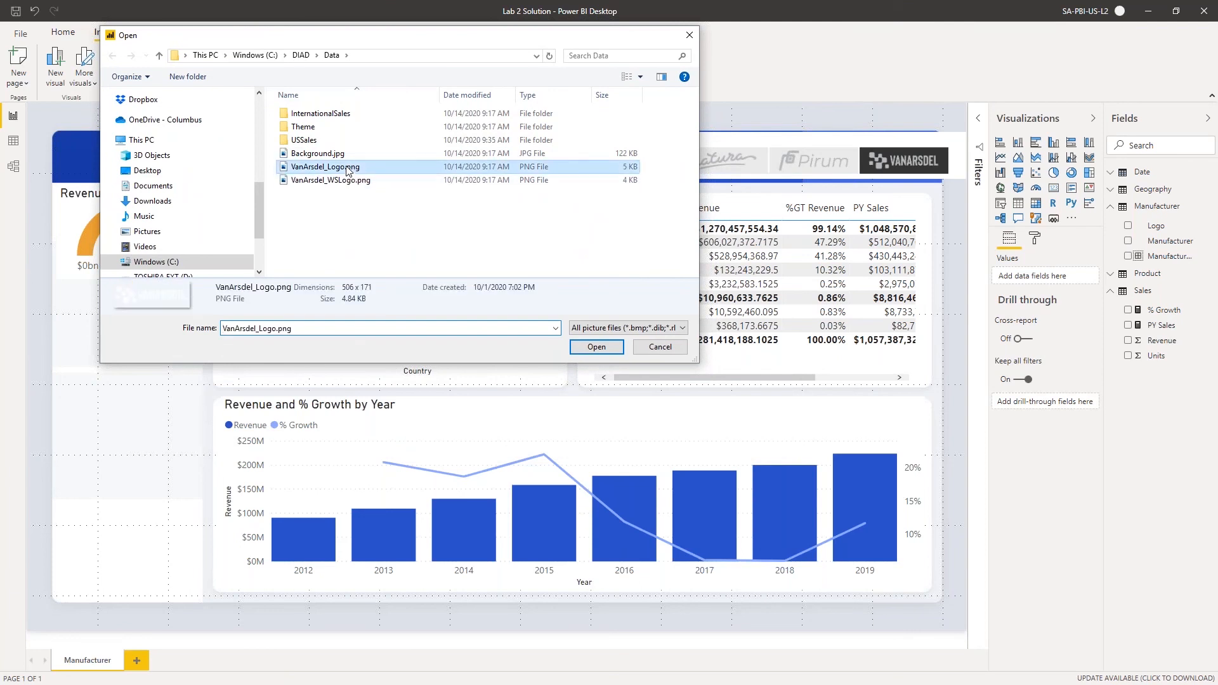
{"action": "left_click", "coordinate": [587, 349]}
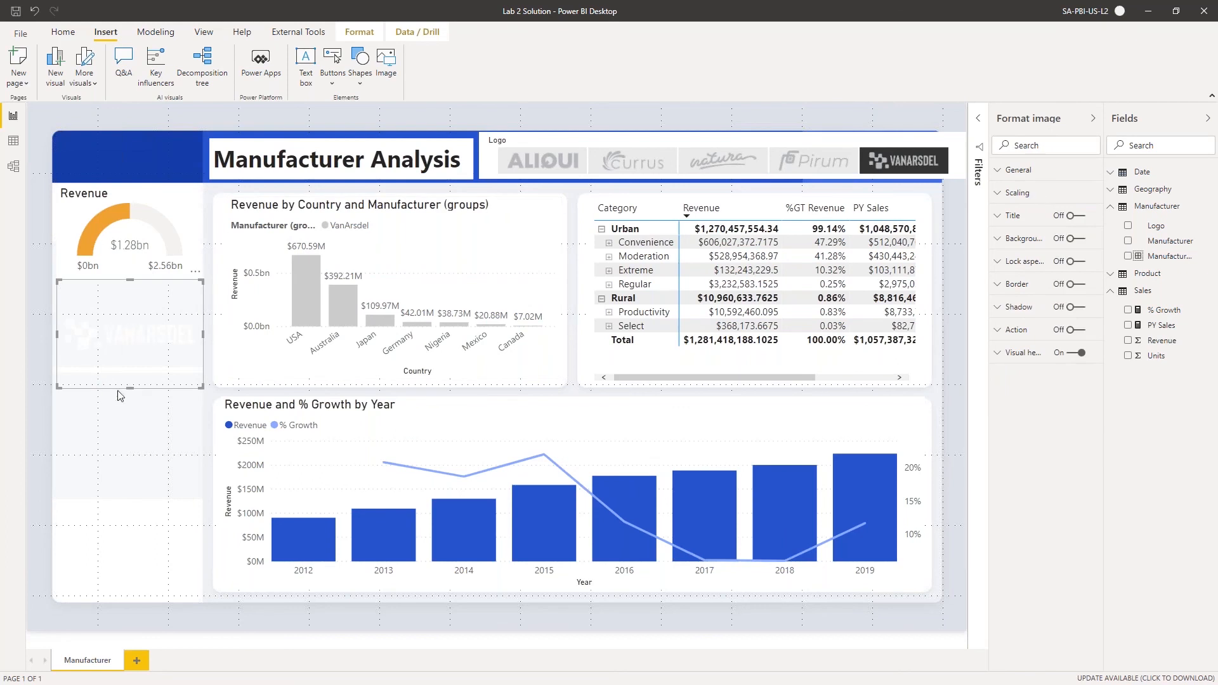
{"action": "left_click_drag", "start_coordinate": [129, 385], "coordinate": [121, 163]}
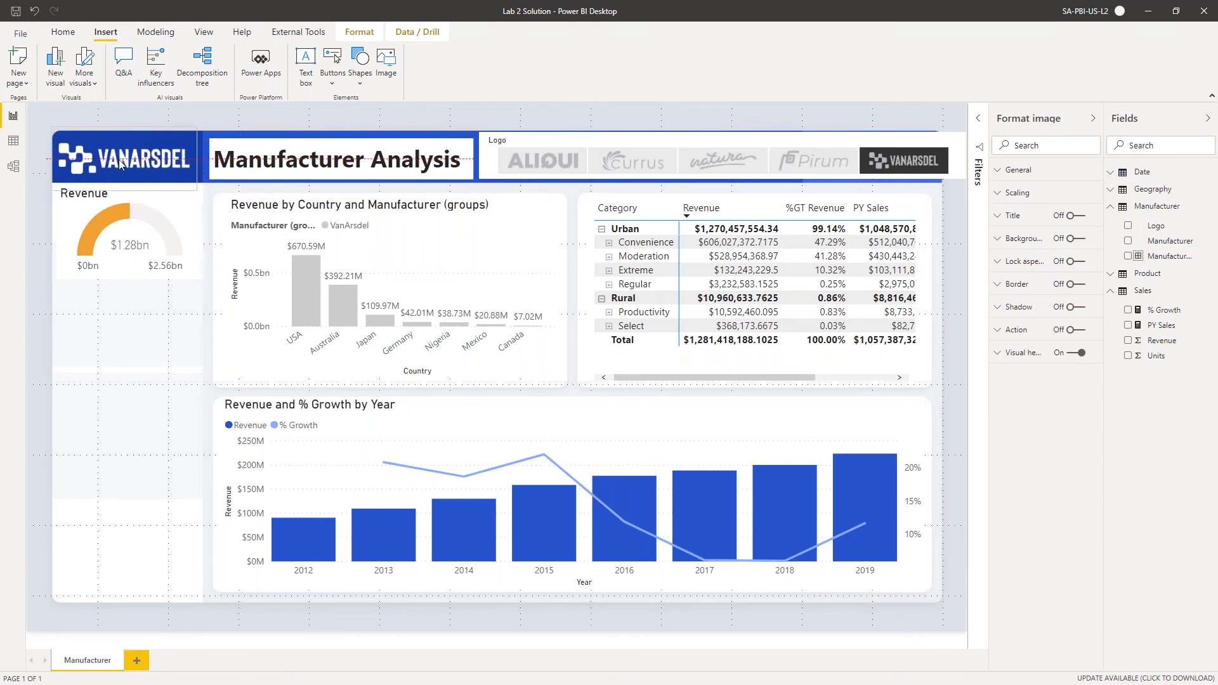
{"action": "left_click", "coordinate": [305, 109]}
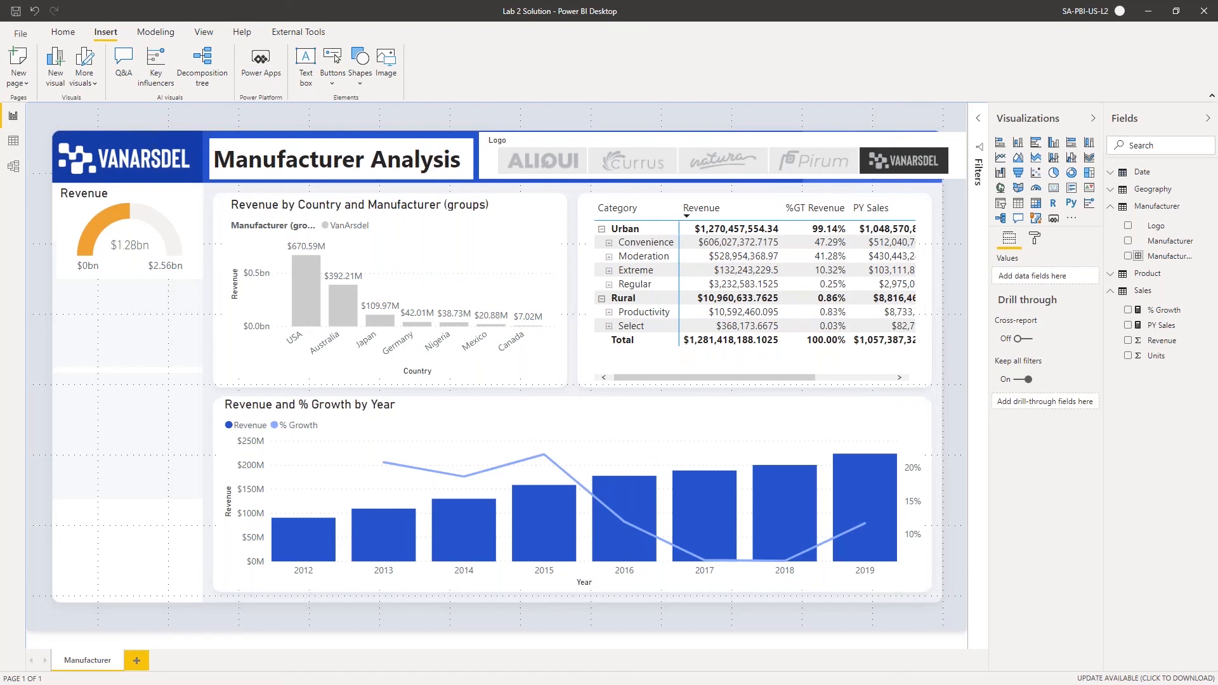
Try to set the title's font color to white with only the text cursor placed in it
{"action": "left_click", "coordinate": [275, 162]}
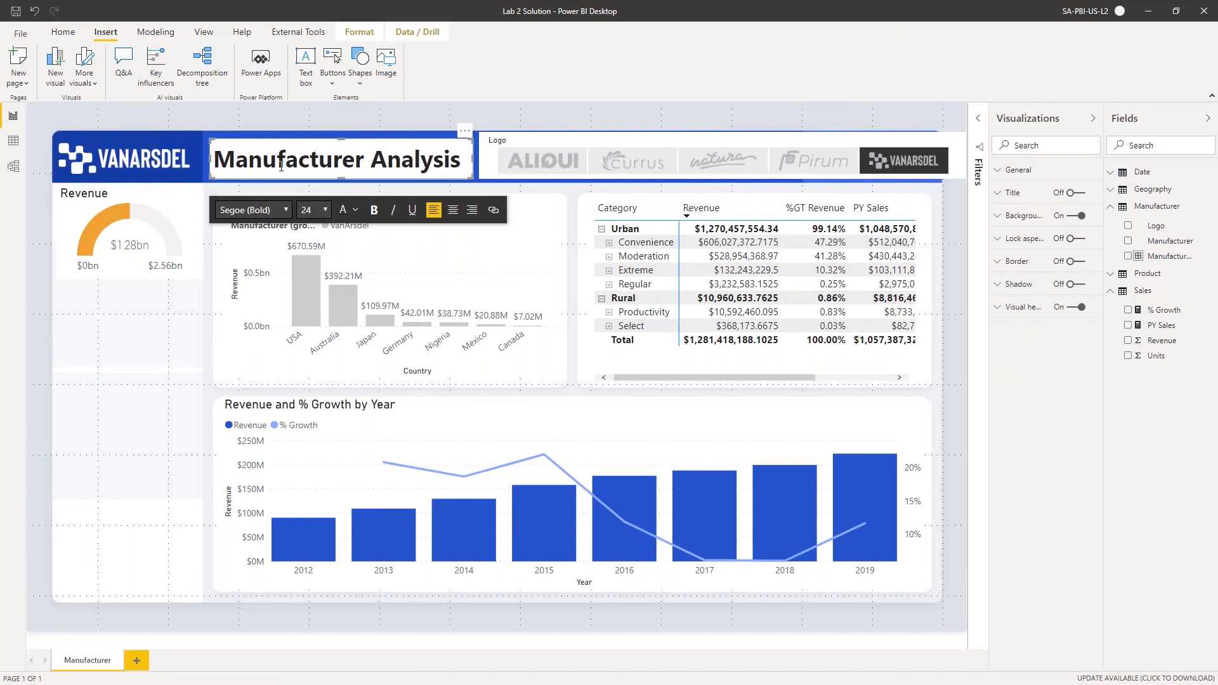
{"action": "left_click", "coordinate": [355, 210]}
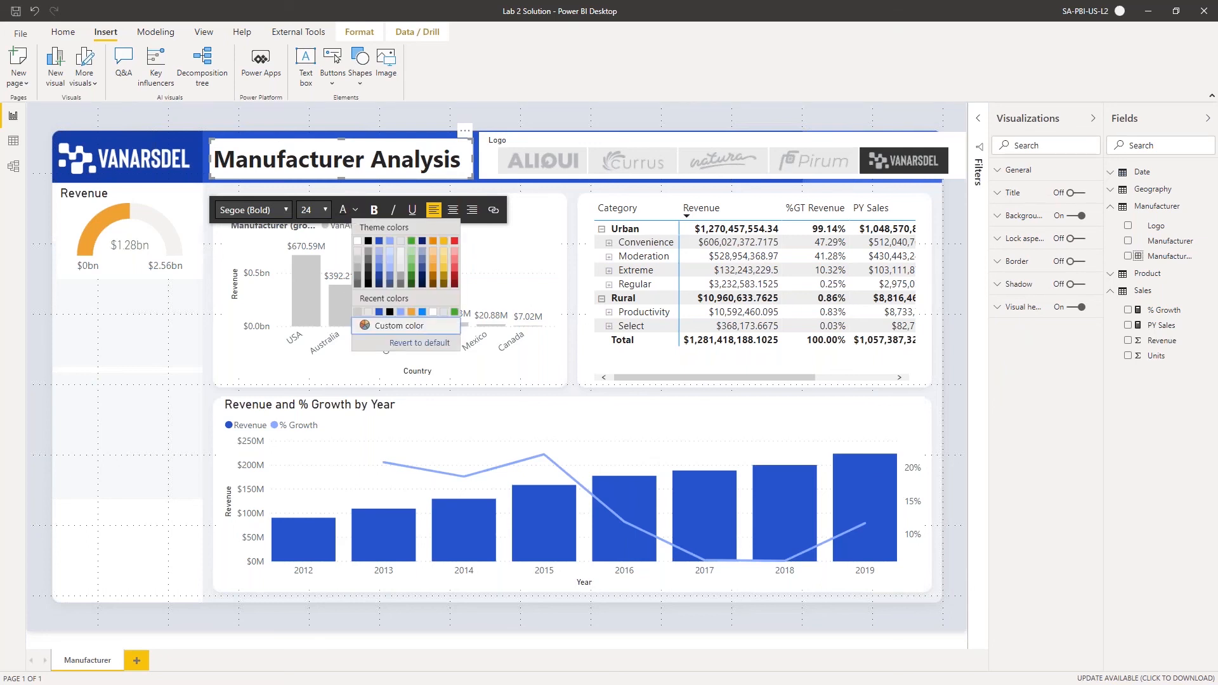
{"action": "left_click", "coordinate": [359, 242]}
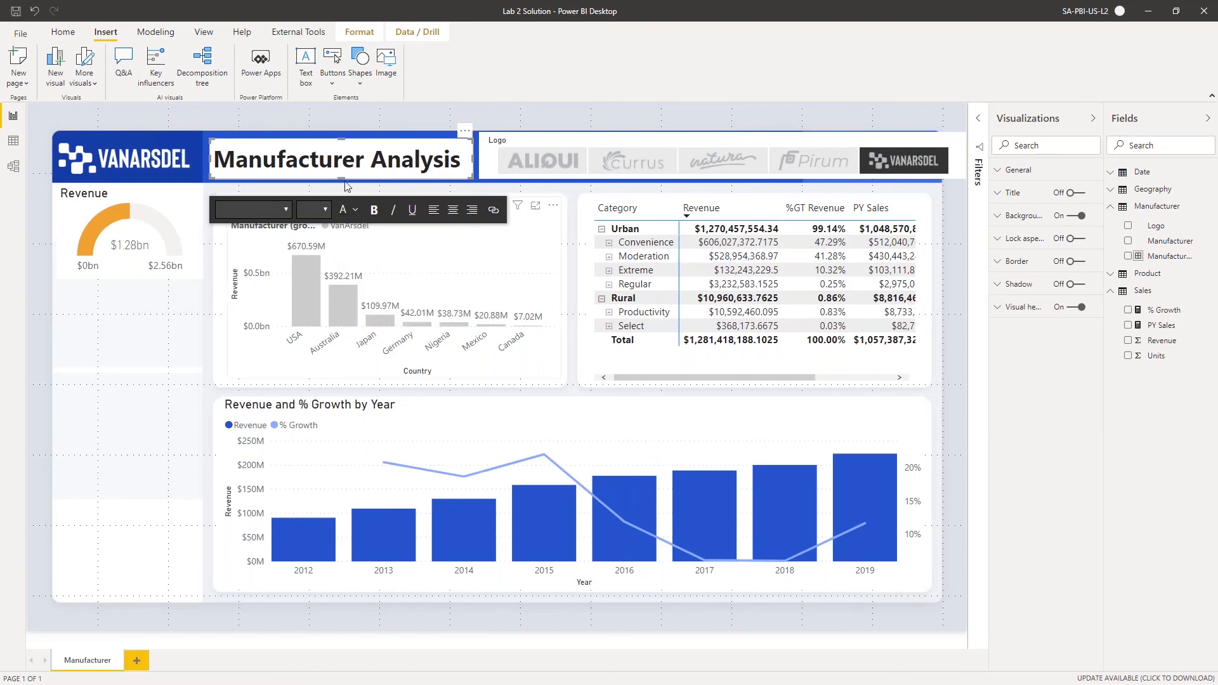
{"action": "left_click", "coordinate": [351, 217]}
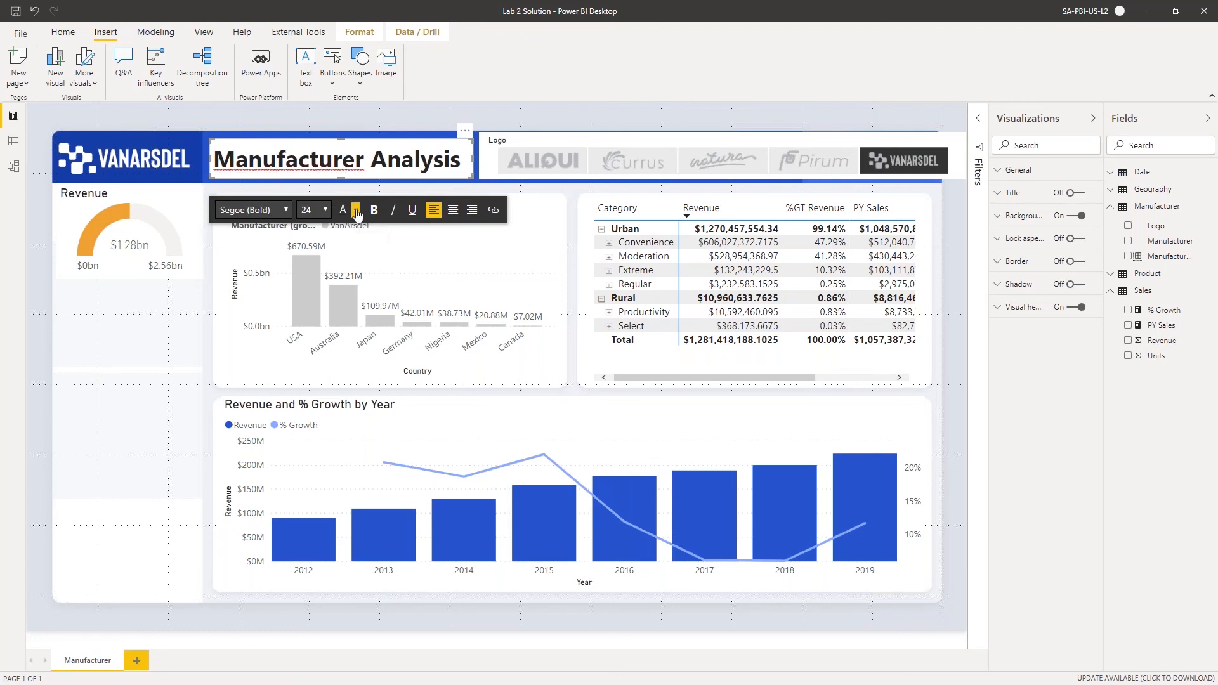
Select the whole Manufacturer Analysis title text and set its font color to white
{"action": "triple_click", "coordinate": [385, 162]}
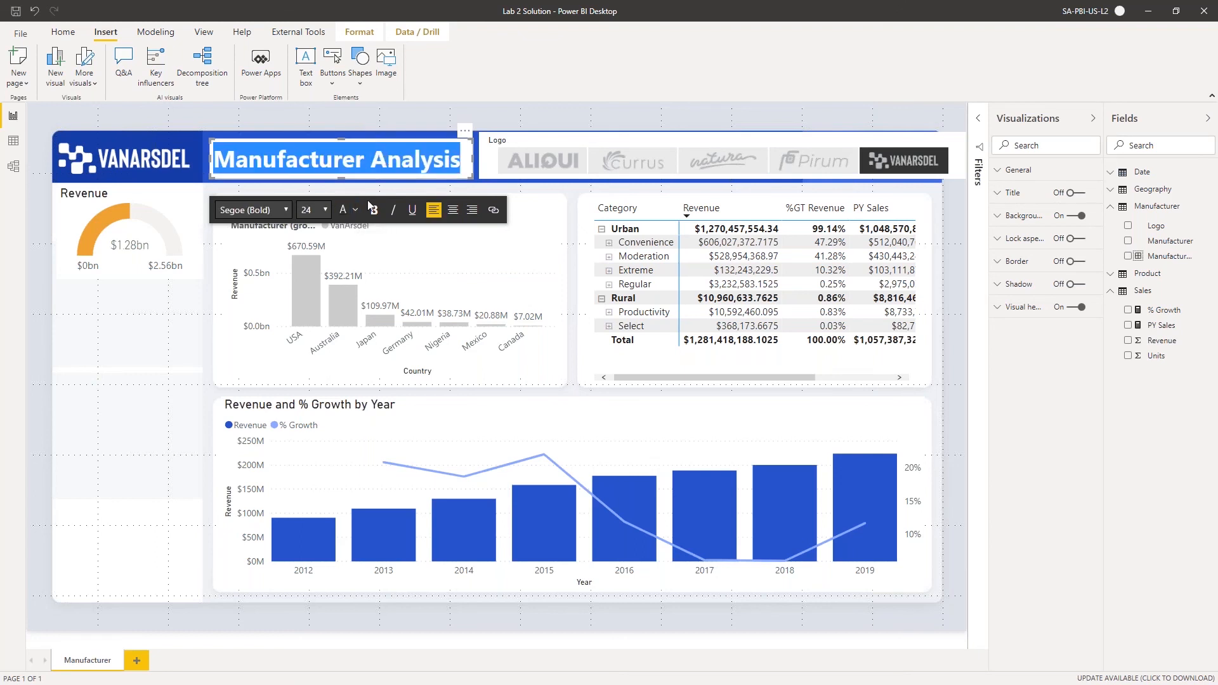
{"action": "left_click", "coordinate": [354, 210]}
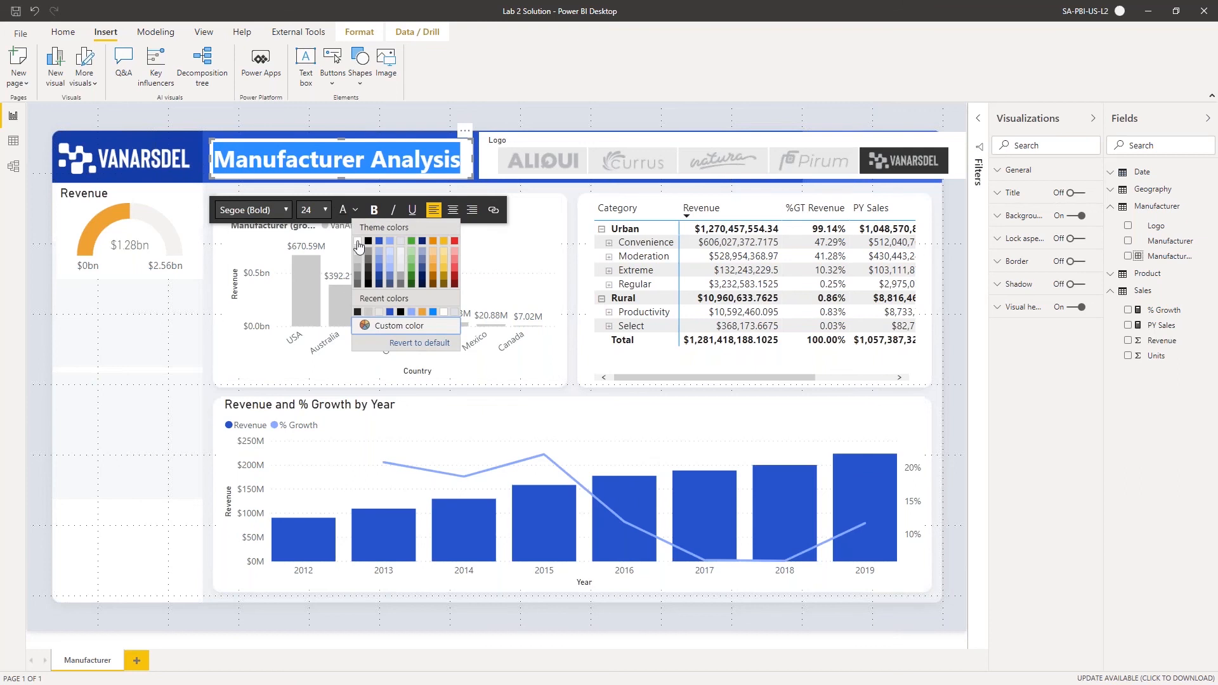
{"action": "left_click", "coordinate": [357, 241]}
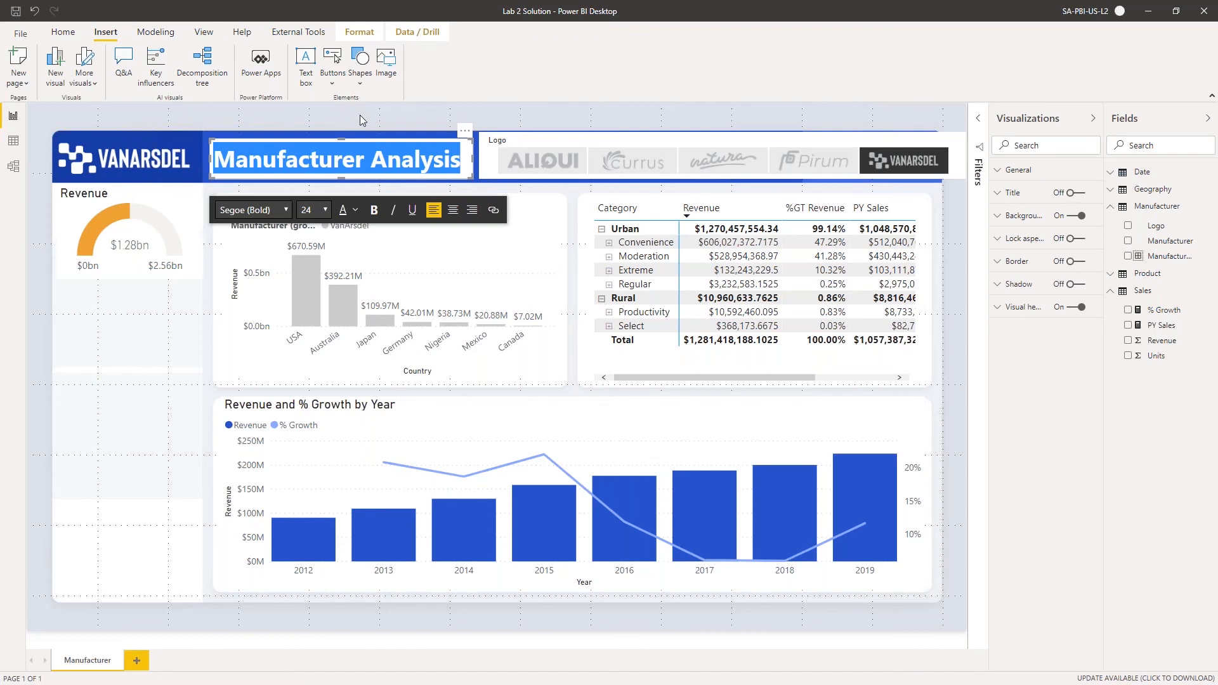
Turn off the background of the Manufacturer Analysis title box and deselect it
{"action": "left_click", "coordinate": [1001, 216]}
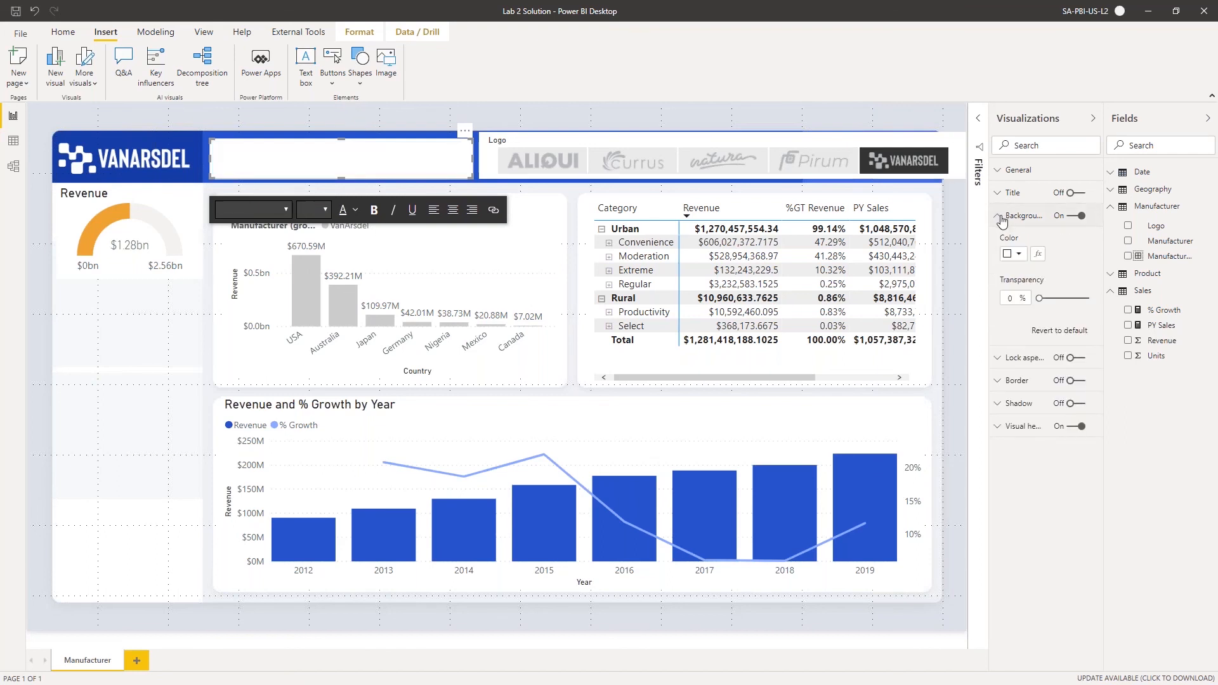
{"action": "left_click", "coordinate": [1075, 217]}
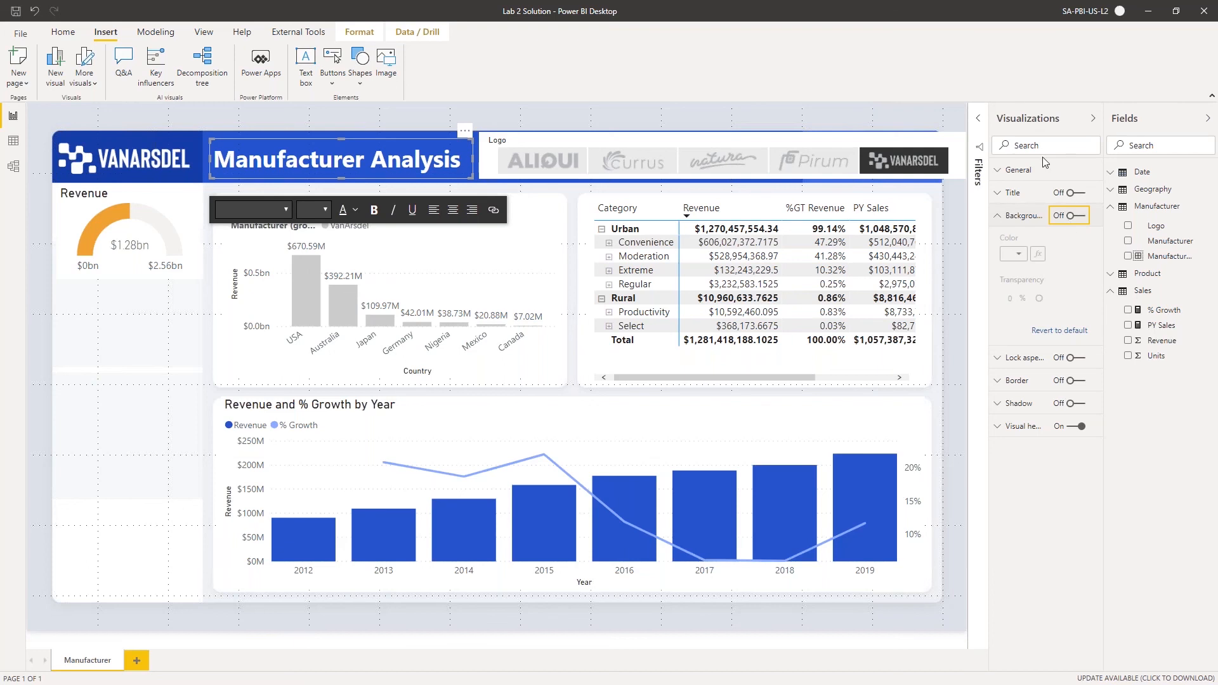
{"action": "left_click", "coordinate": [1078, 217]}
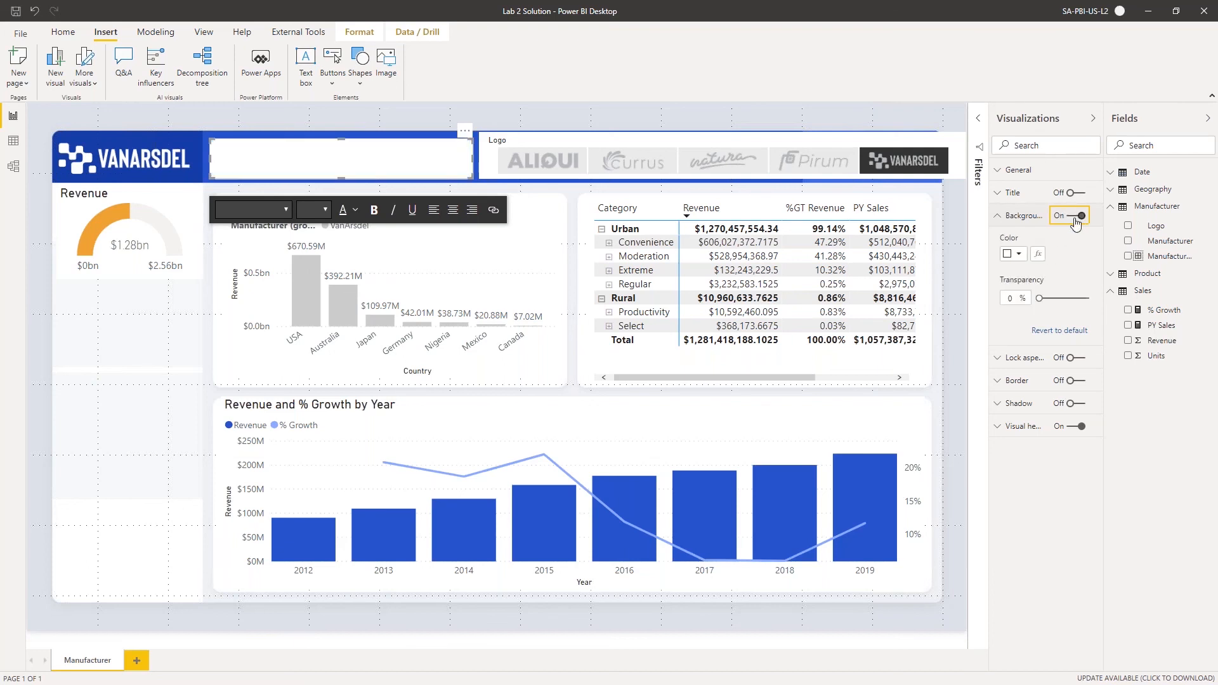
{"action": "left_click", "coordinate": [1070, 217]}
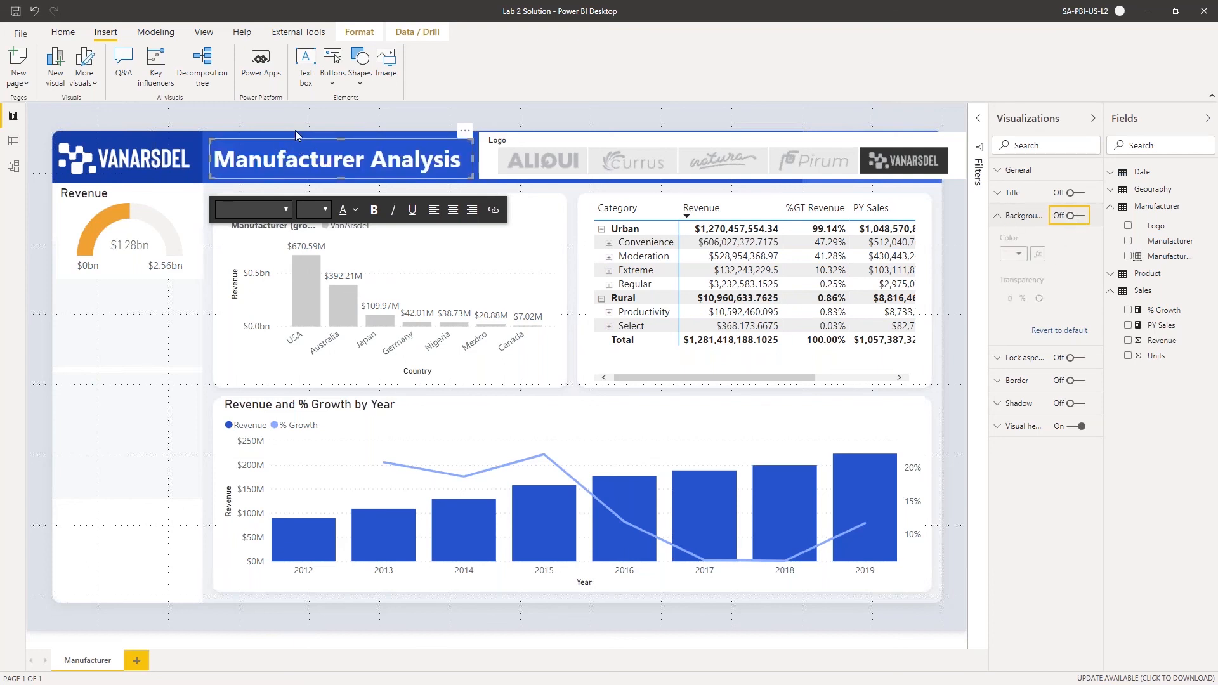
{"action": "left_click", "coordinate": [293, 119]}
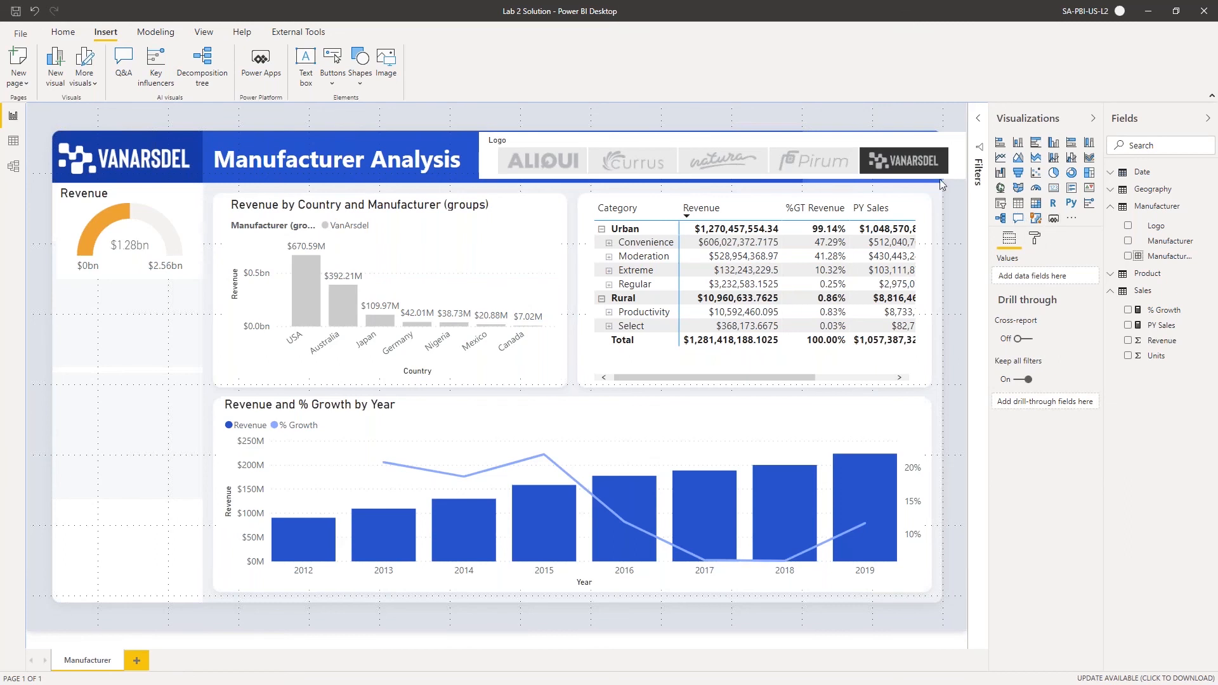
Search all AppSource visual categories for Play axis and import the Play Axis (Dynamic Slicer) visual into the report
{"action": "left_click", "coordinate": [1072, 219]}
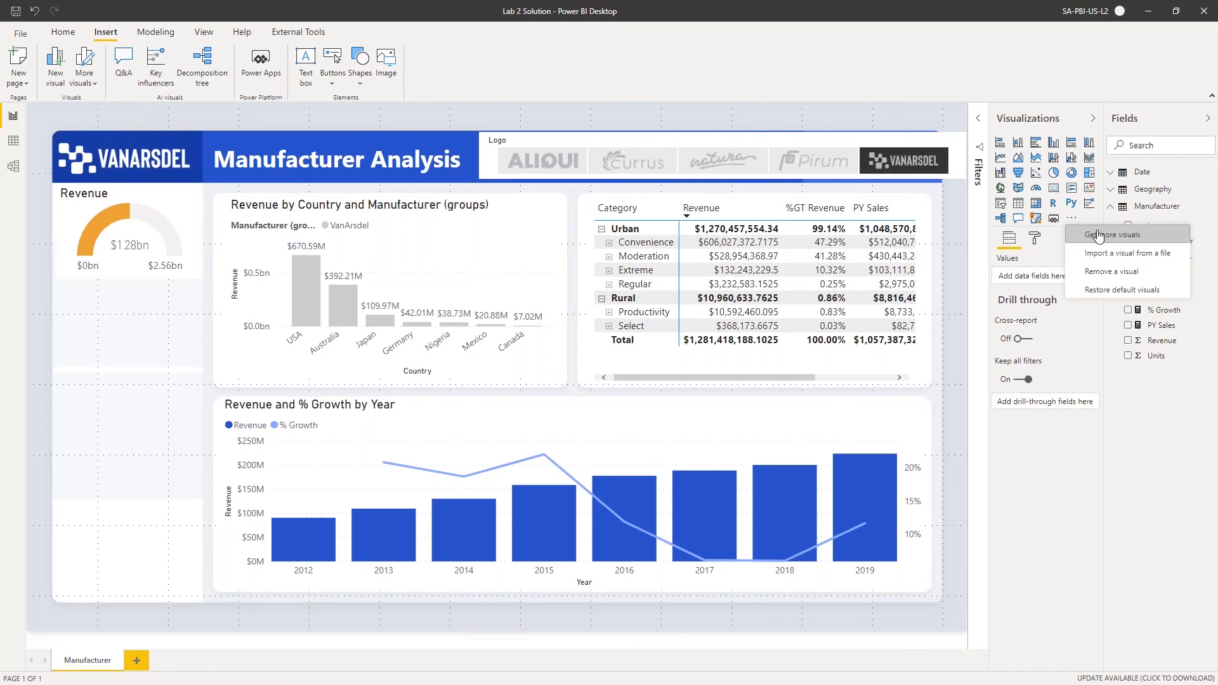
{"action": "left_click", "coordinate": [1098, 235]}
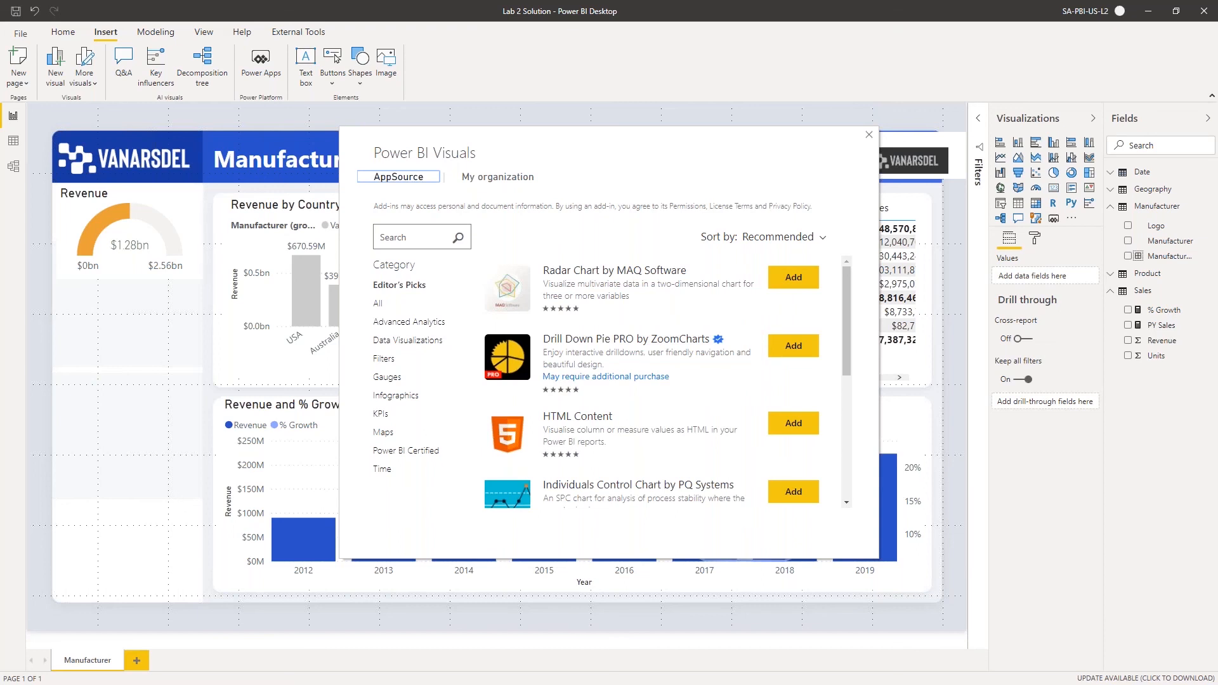
{"action": "left_click", "coordinate": [421, 241]}
{"action": "type", "text": "Play"}
{"action": "type", "text": "axis"}
{"action": "key", "text": "Return"}
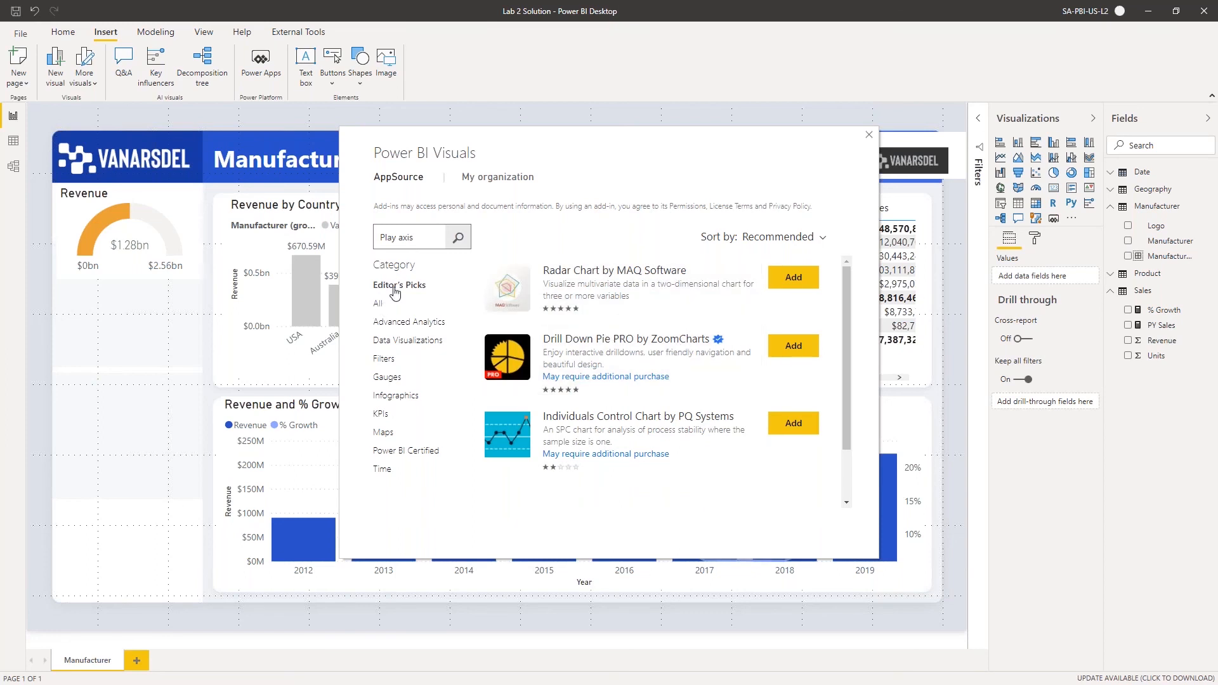
{"action": "left_click", "coordinate": [379, 304]}
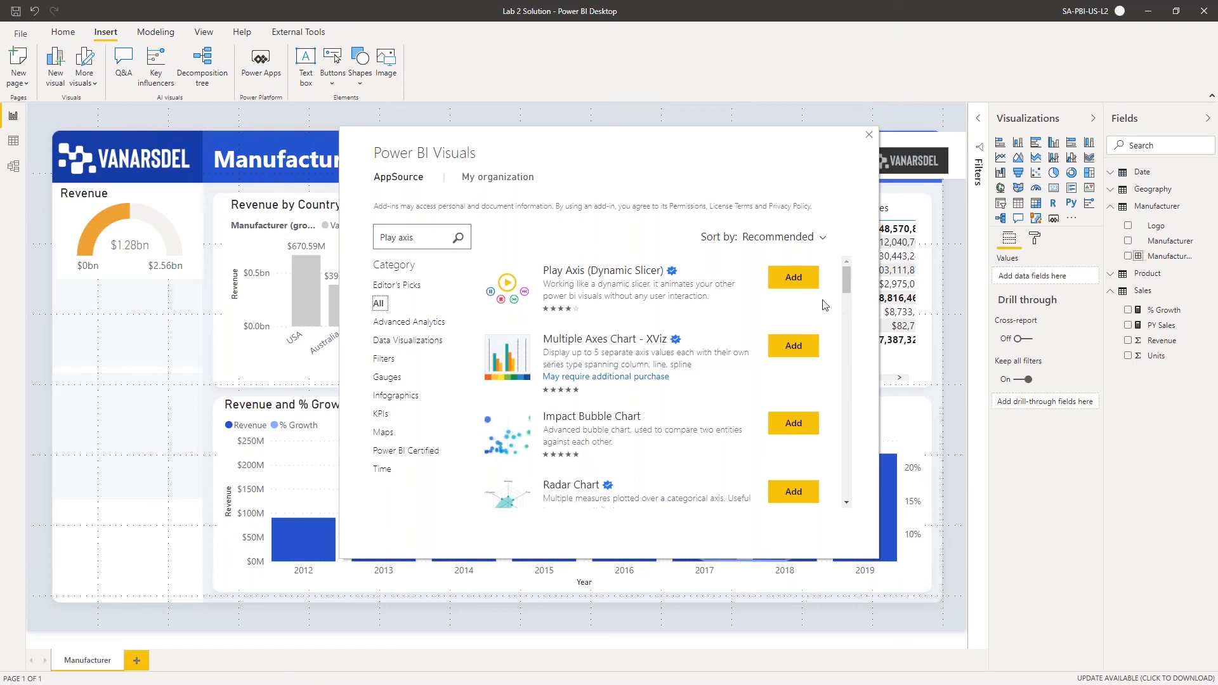
{"action": "left_click", "coordinate": [792, 277]}
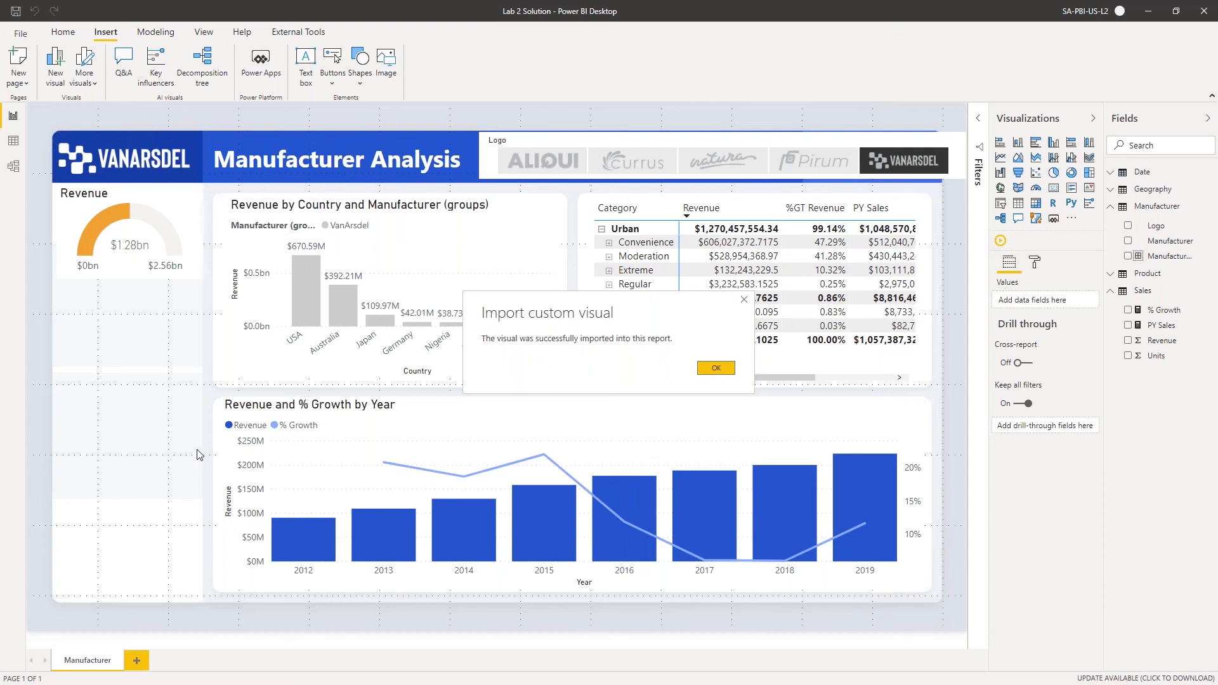
{"action": "left_click", "coordinate": [708, 369]}
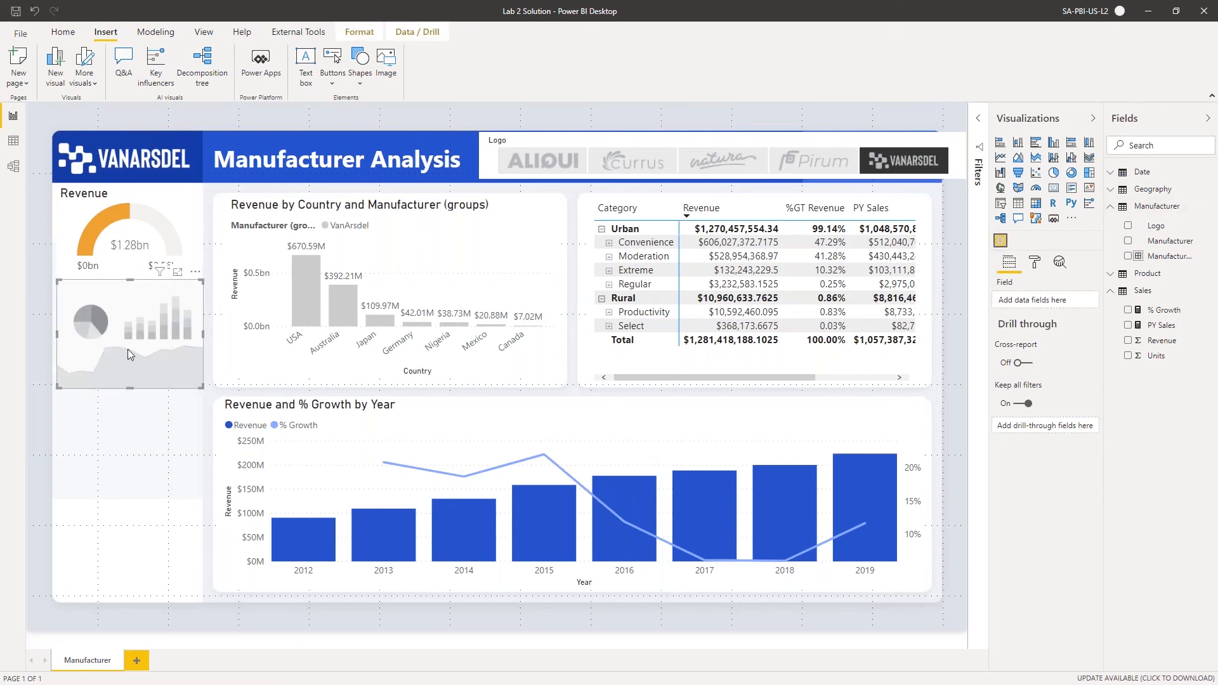
Place the Play Axis visual in the side column below the Revenue gauge and assign it the Date field from the Date table
{"action": "left_click_drag", "start_coordinate": [125, 349], "coordinate": [114, 461]}
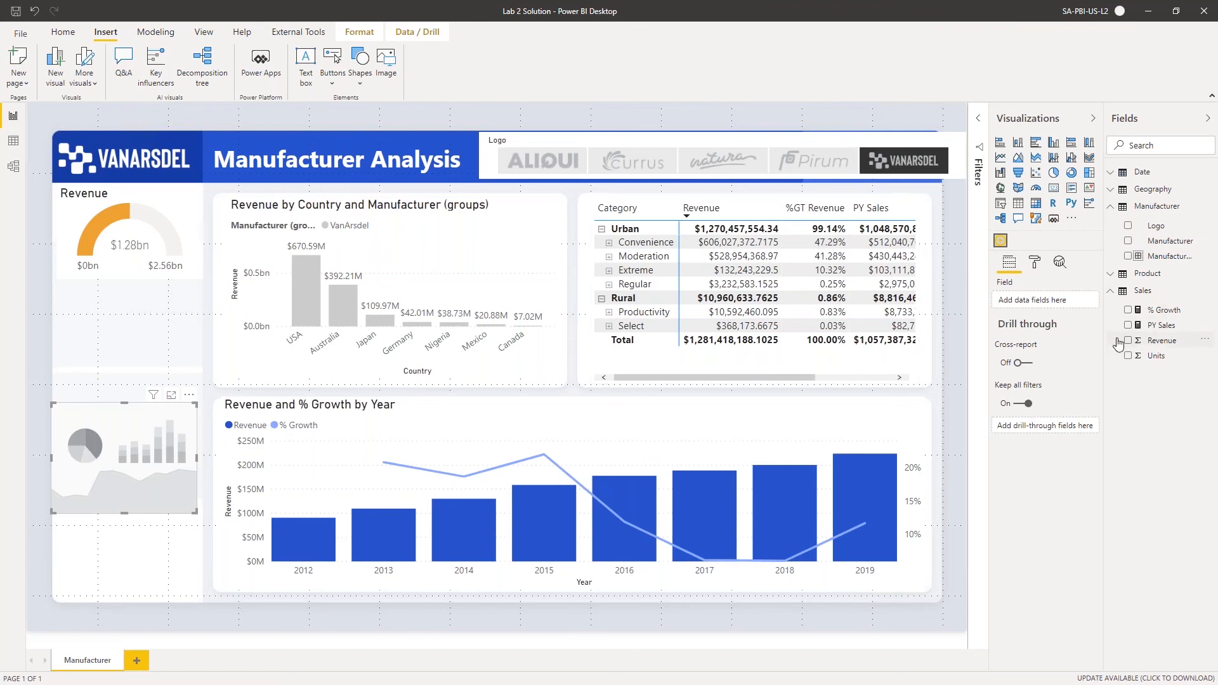
{"action": "left_click", "coordinate": [1111, 174]}
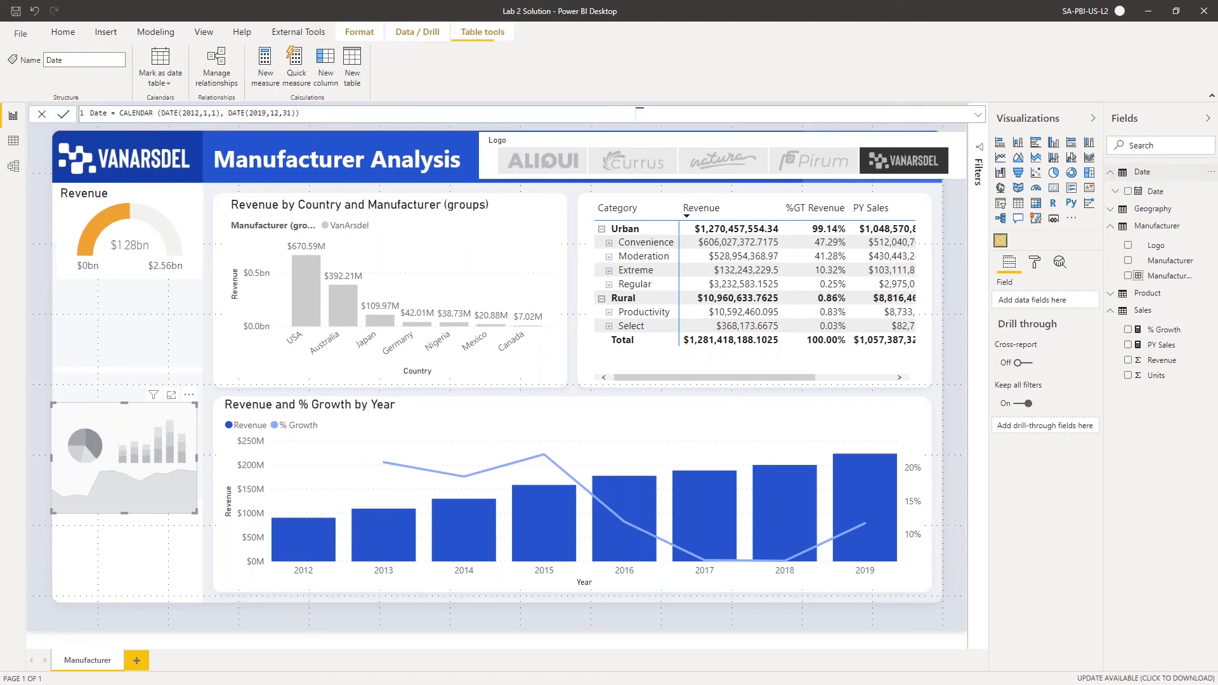
{"action": "left_click_drag", "start_coordinate": [1156, 191], "coordinate": [1086, 324]}
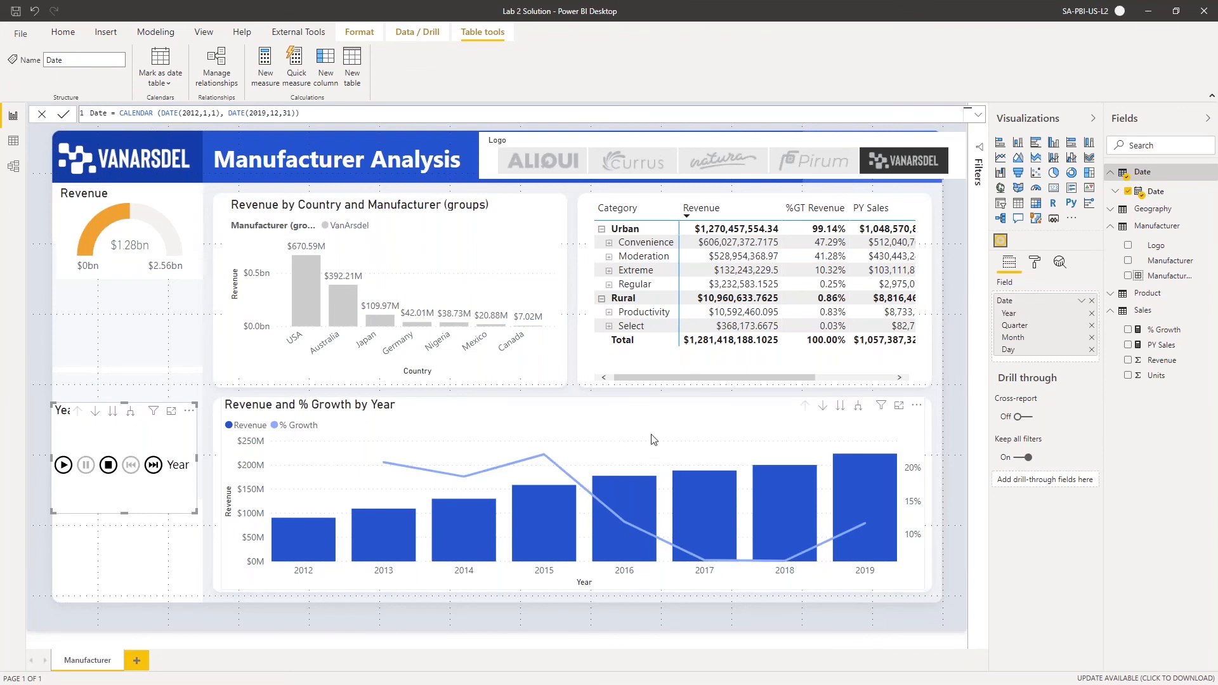
Turn on Show all in the Play Axis visual's Colors formatting so each control button has its own color
{"action": "left_click", "coordinate": [1034, 263]}
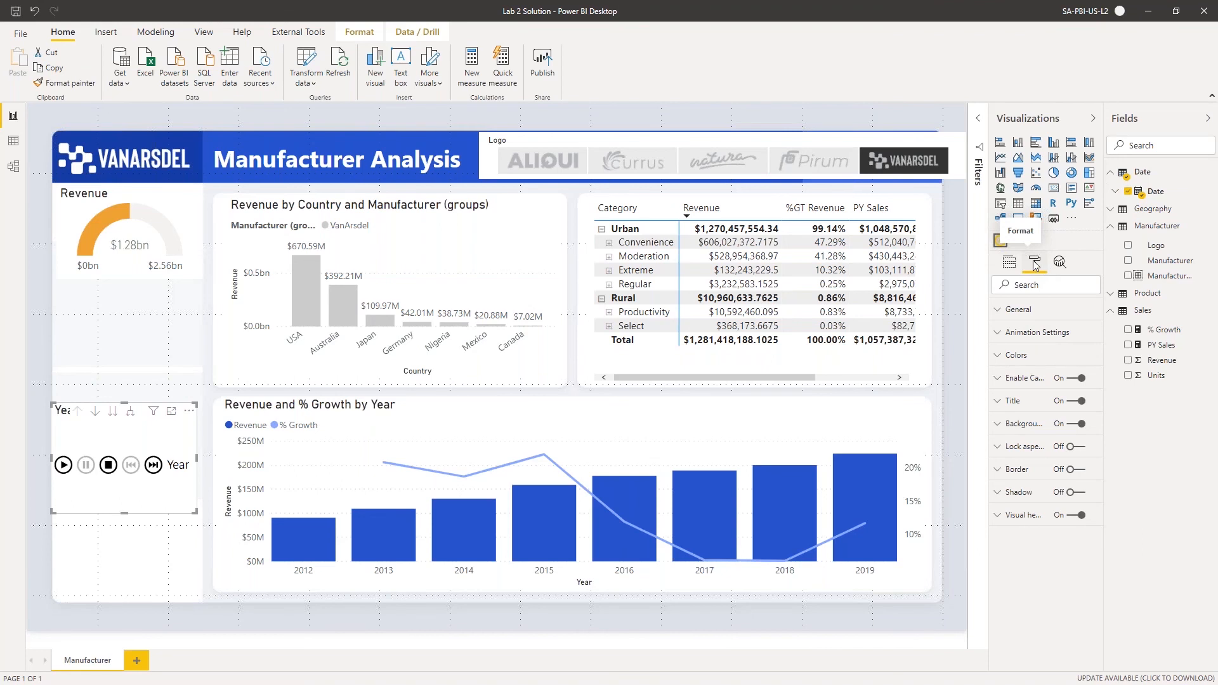
{"action": "left_click", "coordinate": [1033, 335]}
{"action": "left_click", "coordinate": [1030, 336]}
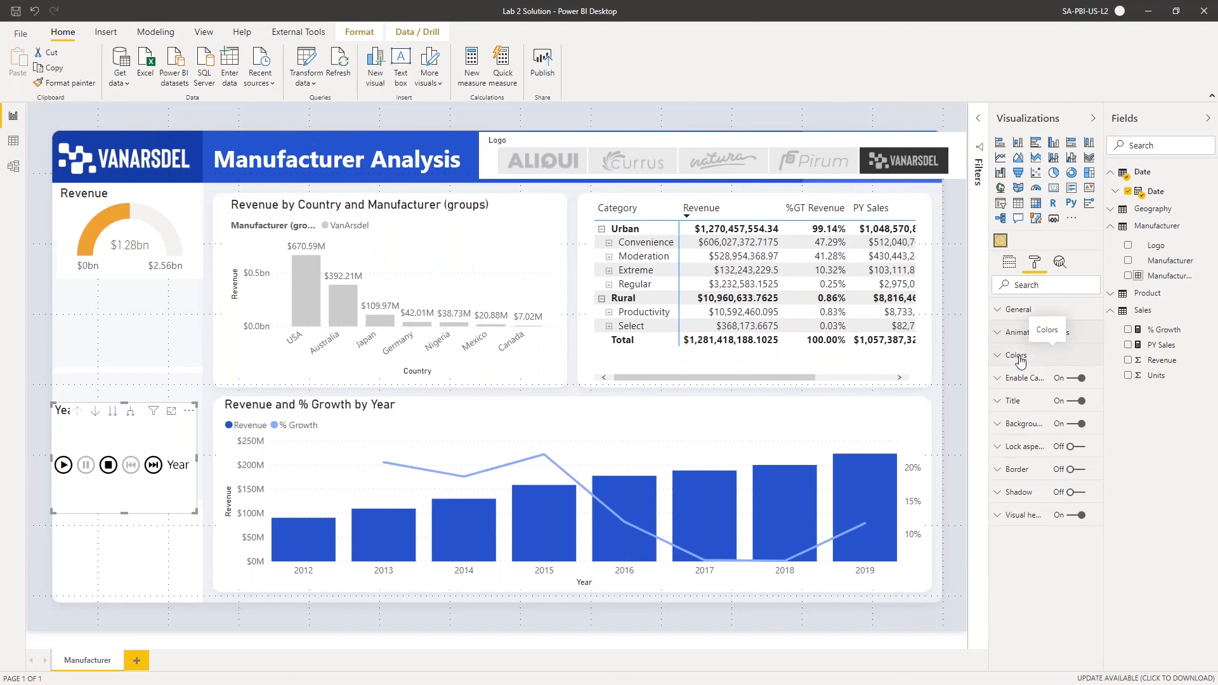
{"action": "left_click", "coordinate": [1018, 357]}
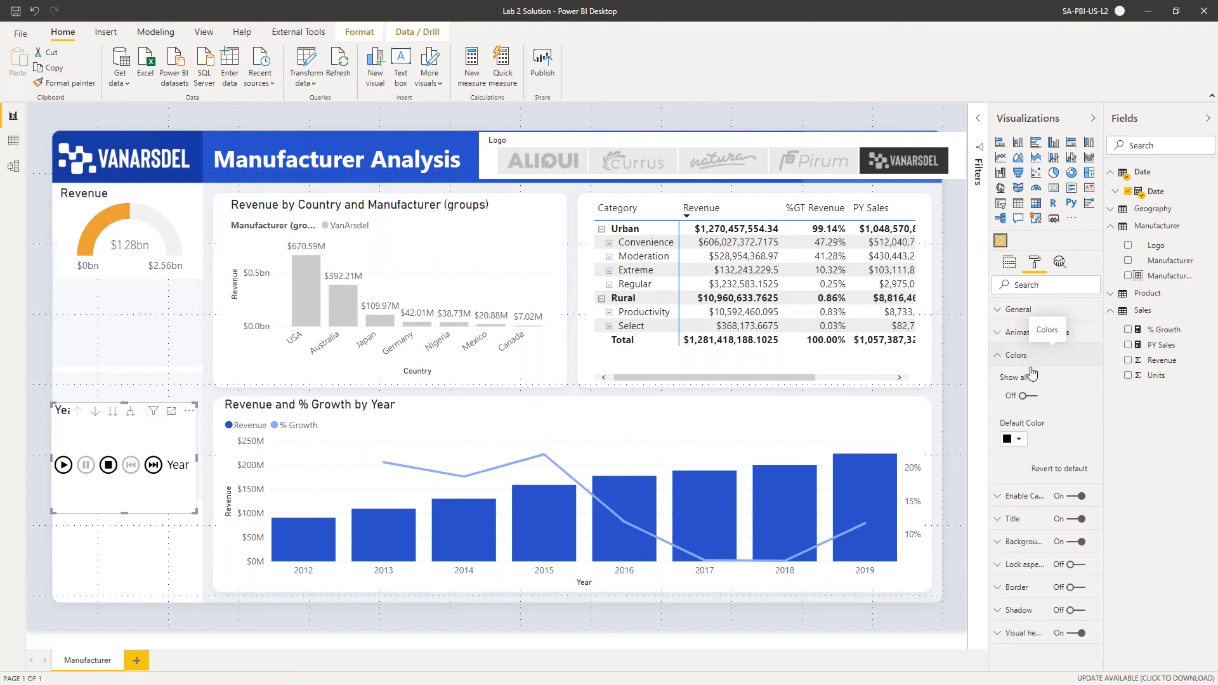
{"action": "left_click", "coordinate": [1026, 397]}
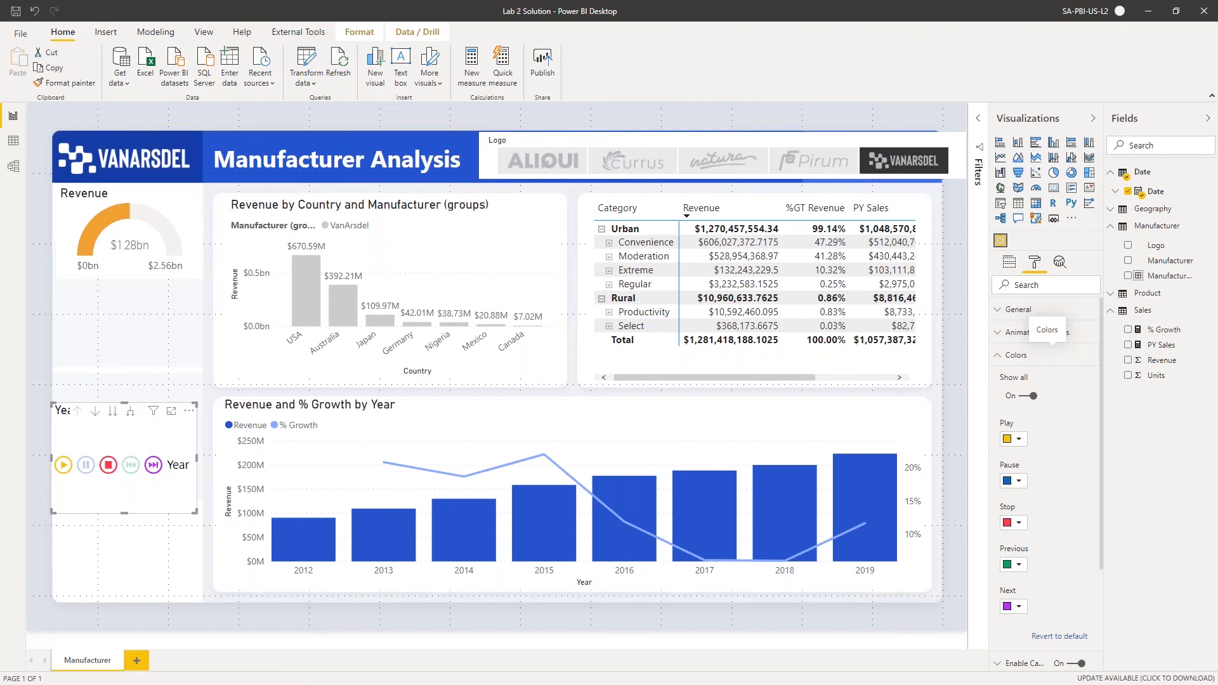
Show the Bookmarks pane and collapse the Visualizations and Fields panes
{"action": "left_click", "coordinate": [212, 33]}
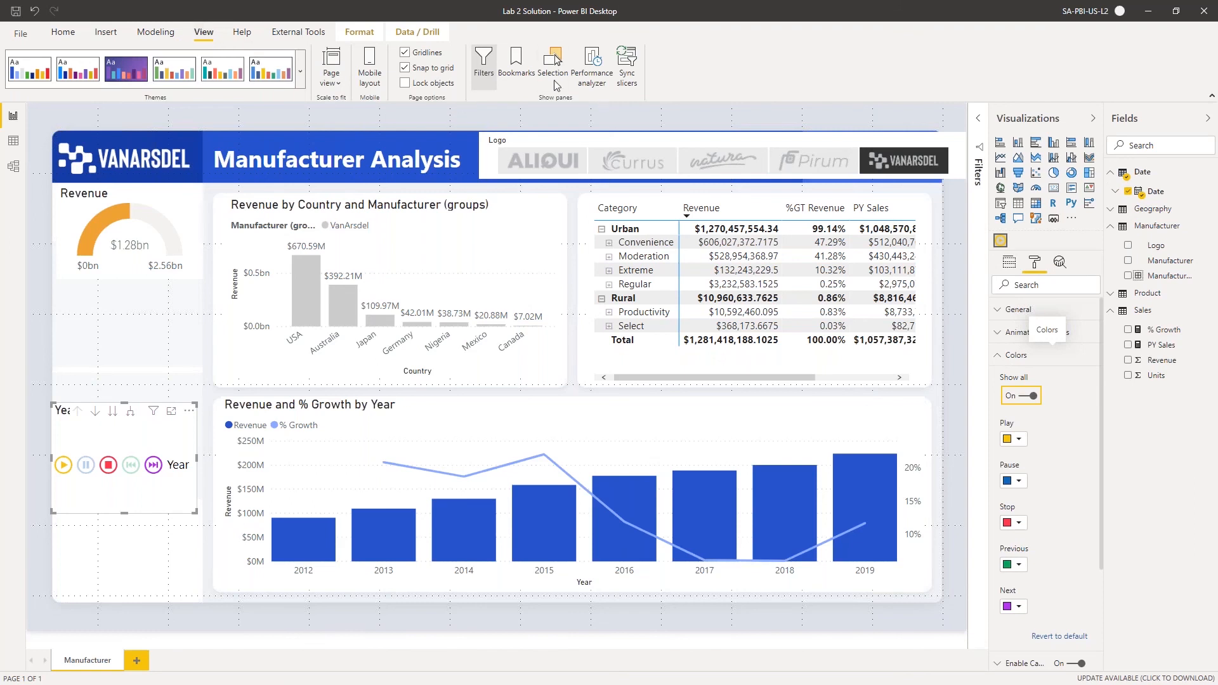
{"action": "left_click", "coordinate": [517, 69]}
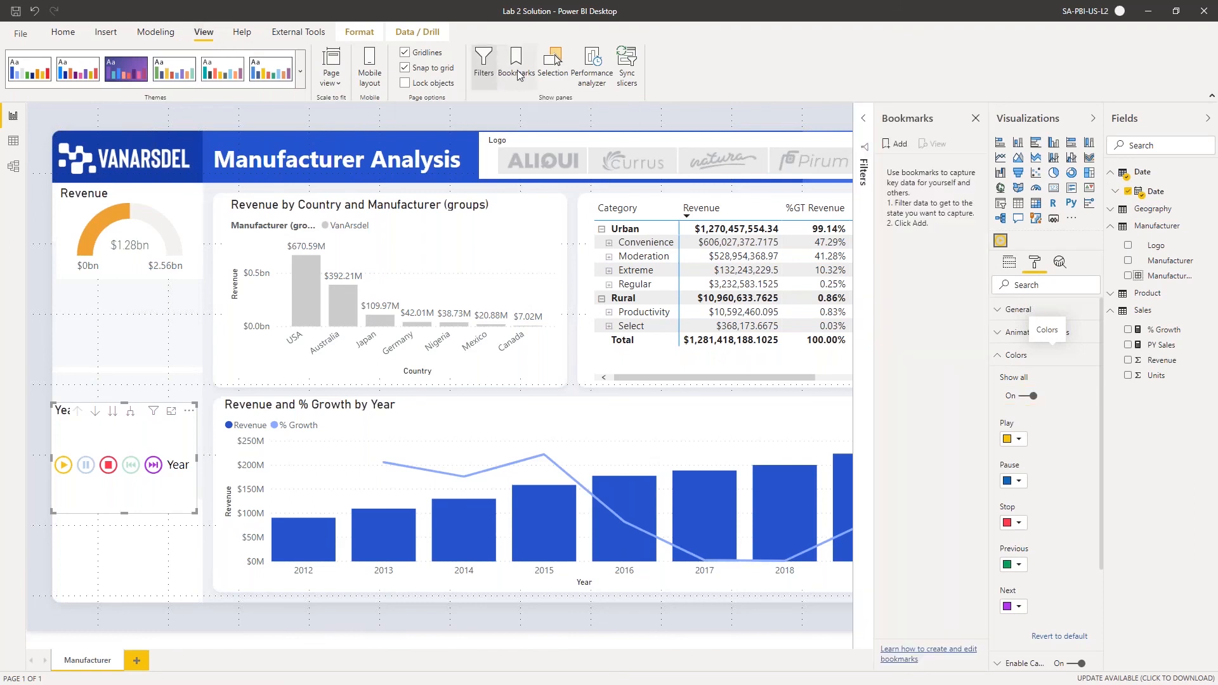
{"action": "left_click", "coordinate": [1092, 118]}
{"action": "left_click", "coordinate": [1201, 122]}
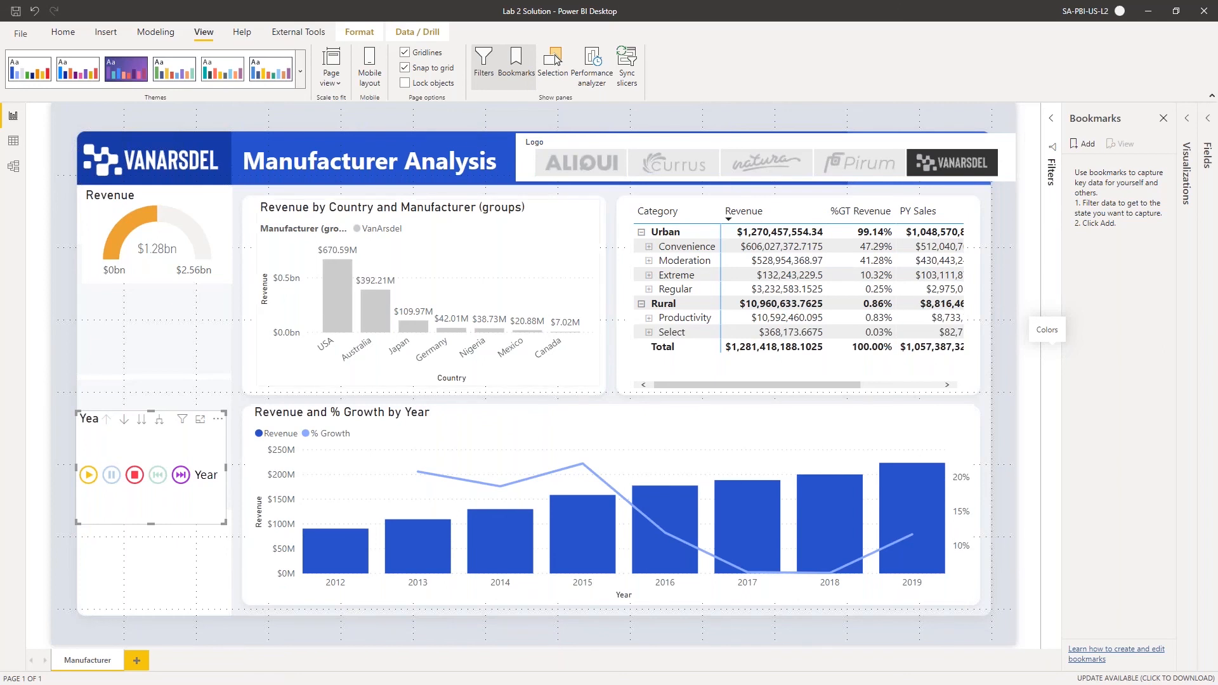
Add a bookmark of the unfiltered Manufacturer page and name it Initial State
{"action": "left_click", "coordinate": [1082, 145]}
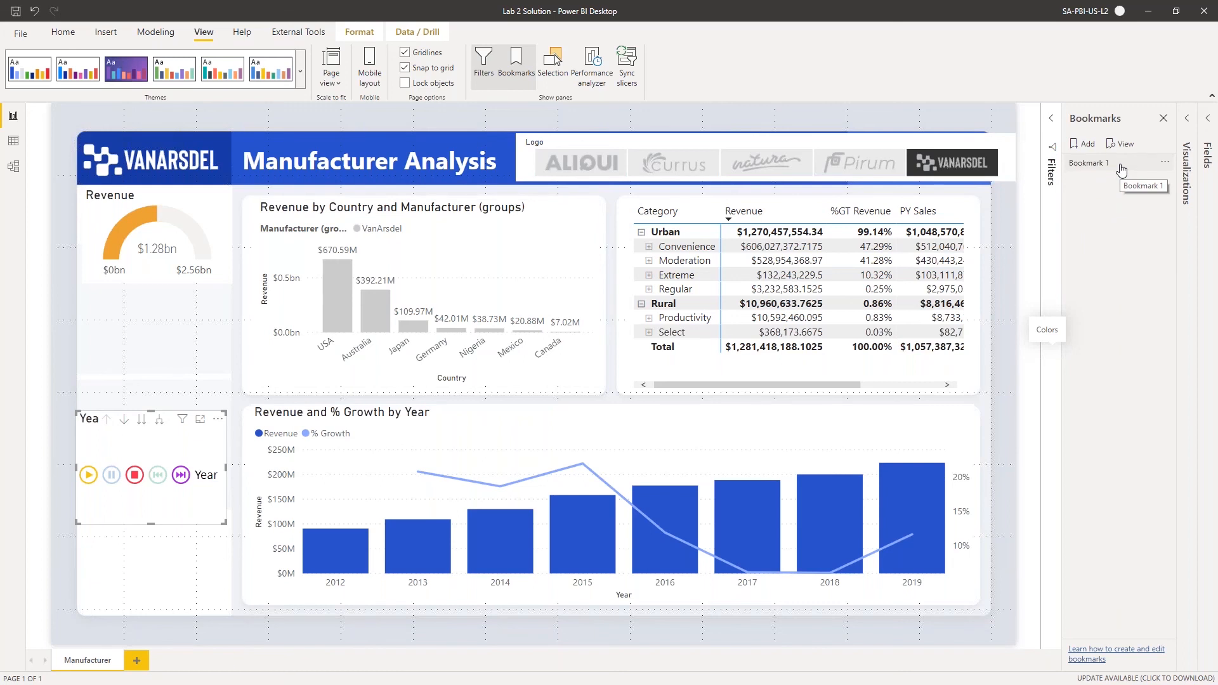
{"action": "left_click", "coordinate": [1120, 166]}
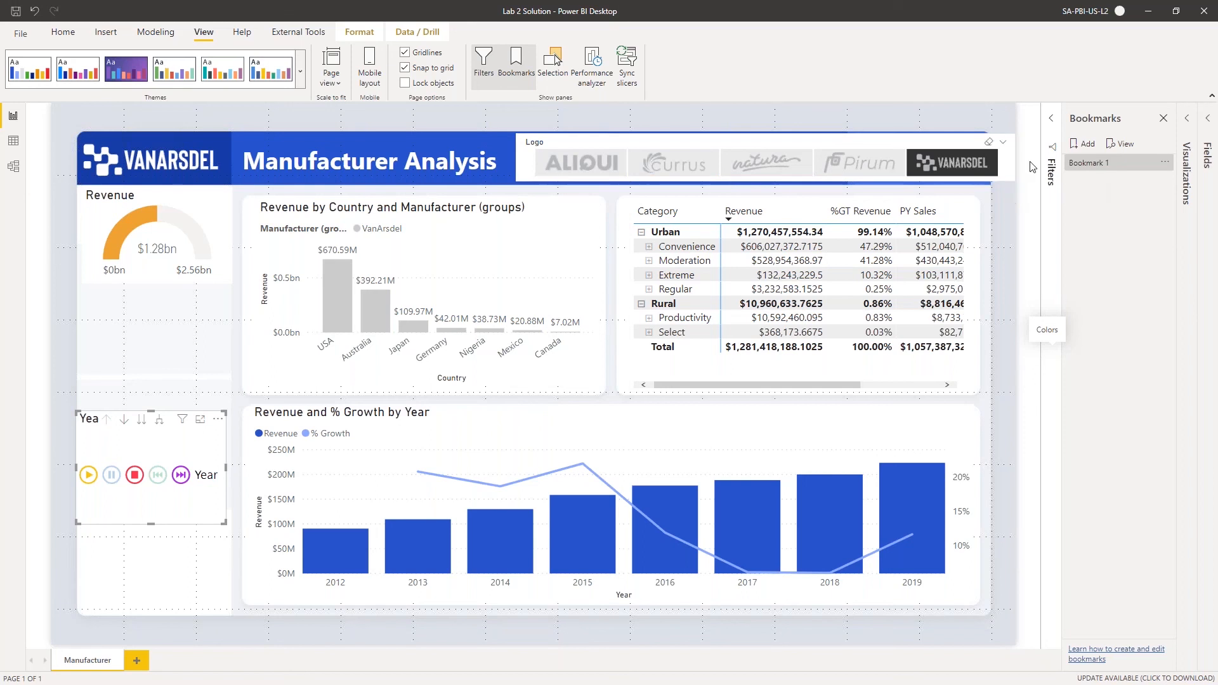
{"action": "left_click", "coordinate": [1164, 161]}
{"action": "left_click", "coordinate": [1118, 185]}
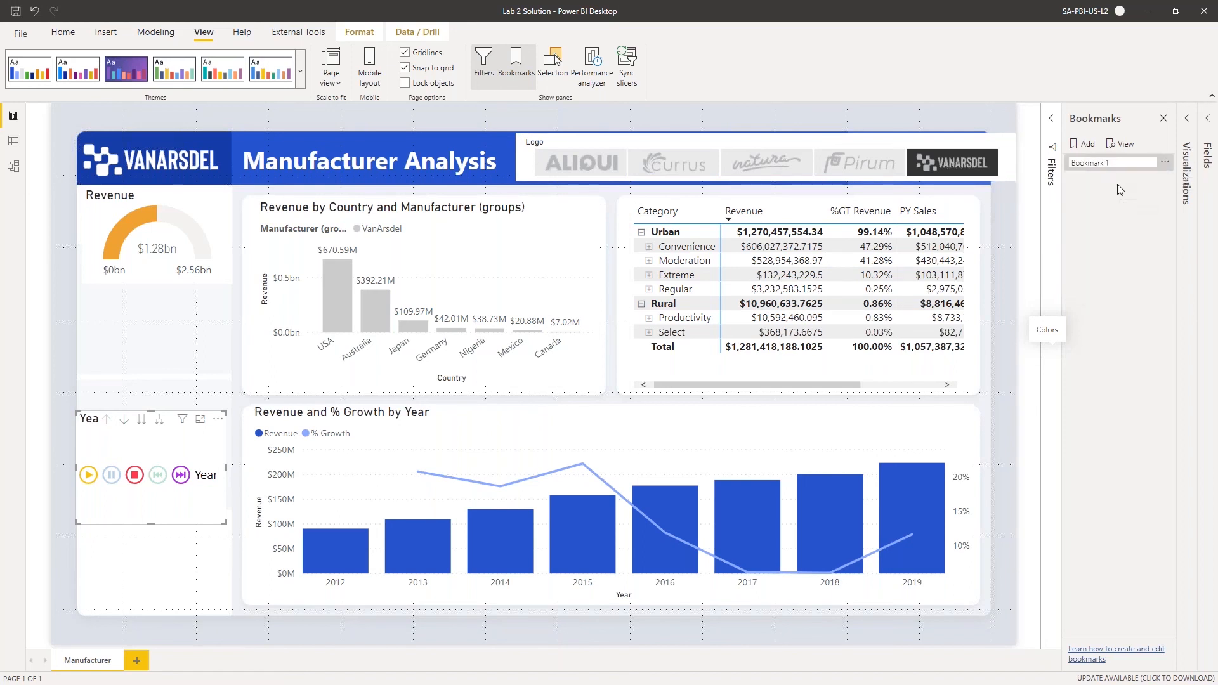
{"action": "type", "text": "Initial State"}
{"action": "key", "text": "Return"}
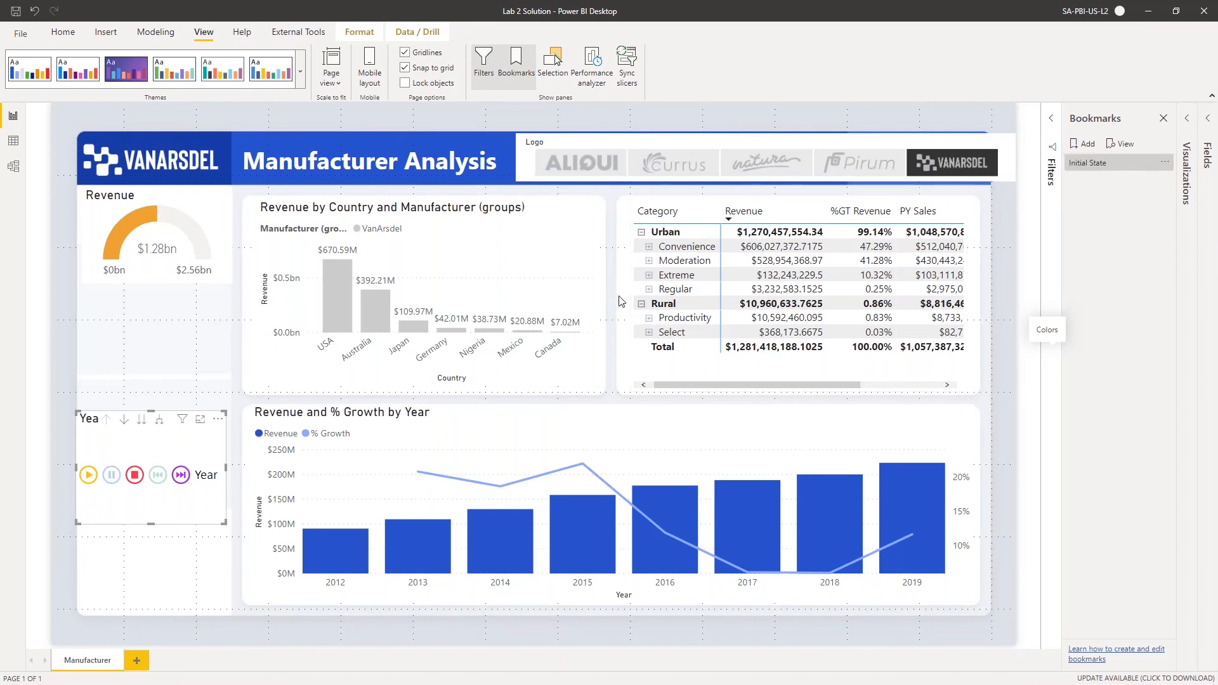
Test the Initial State bookmark by filtering to USA, adding Currus, selecting 2017 and expanding Productivity, and restoring the page
{"action": "left_click", "coordinate": [341, 289]}
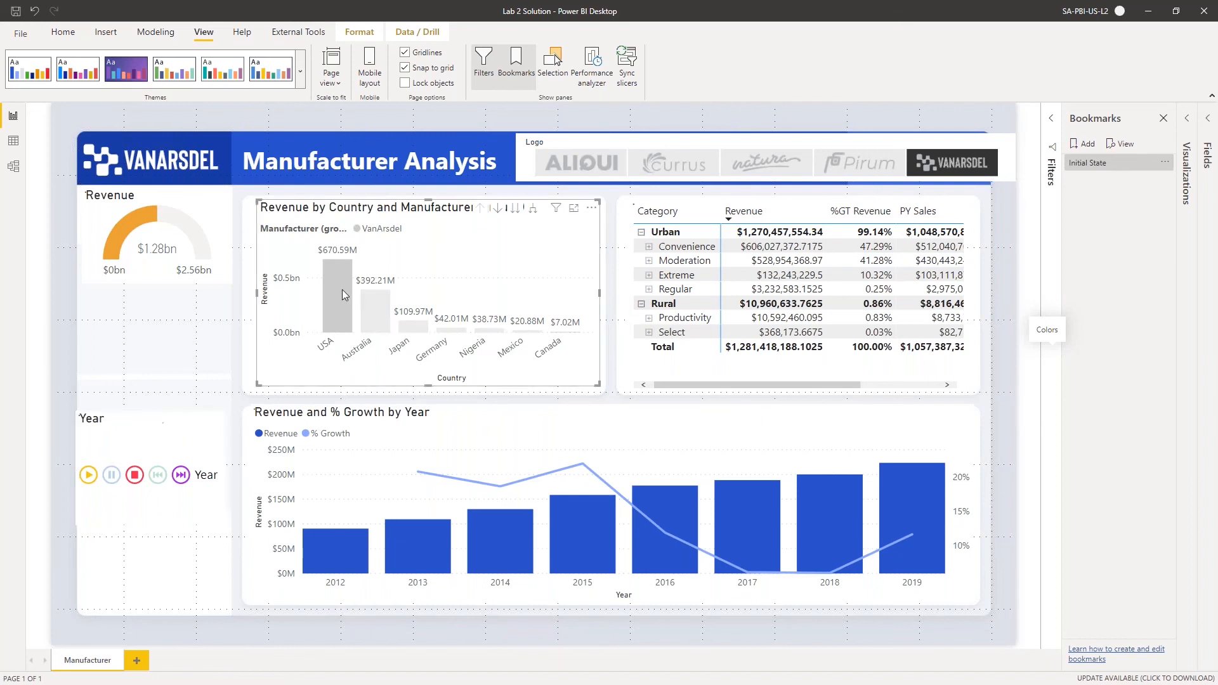
{"action": "left_click", "coordinate": [690, 164]}
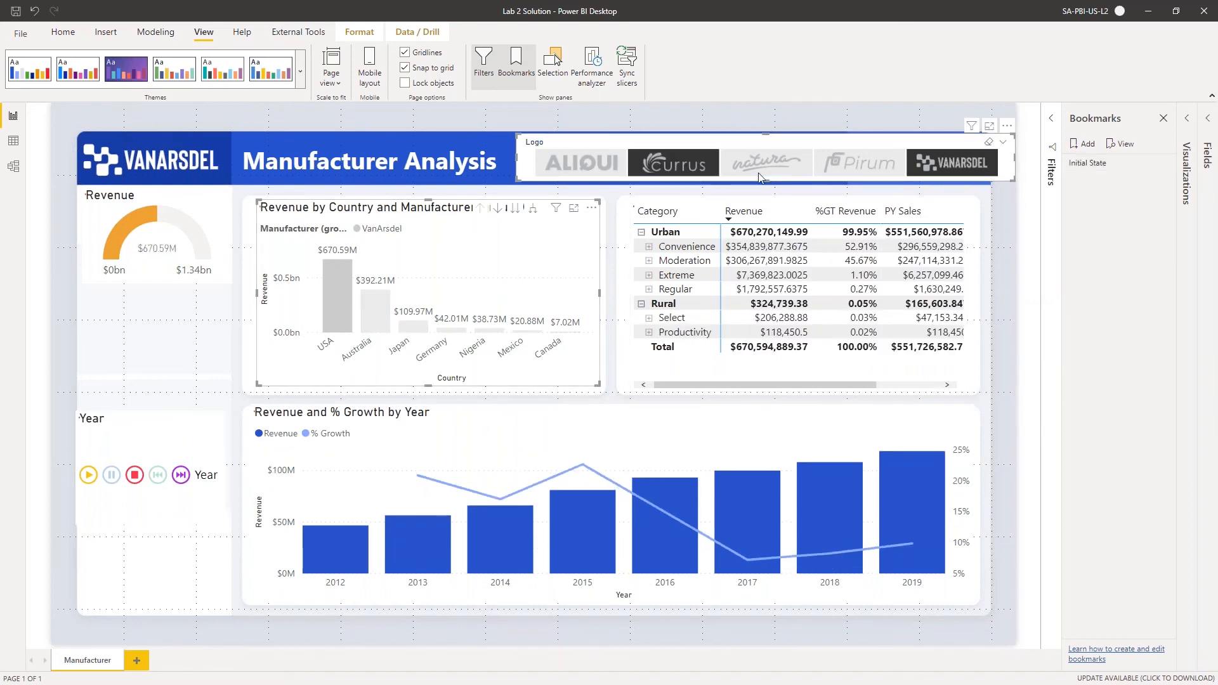
{"action": "left_click", "coordinate": [756, 509]}
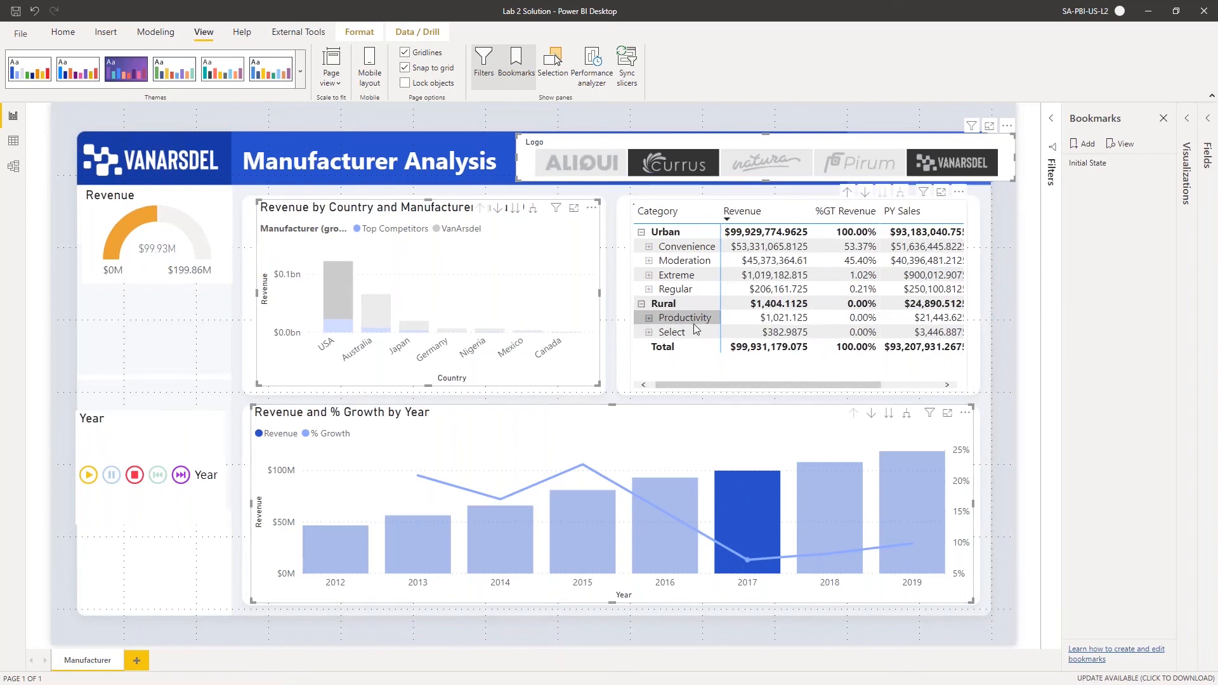
{"action": "left_click", "coordinate": [647, 318]}
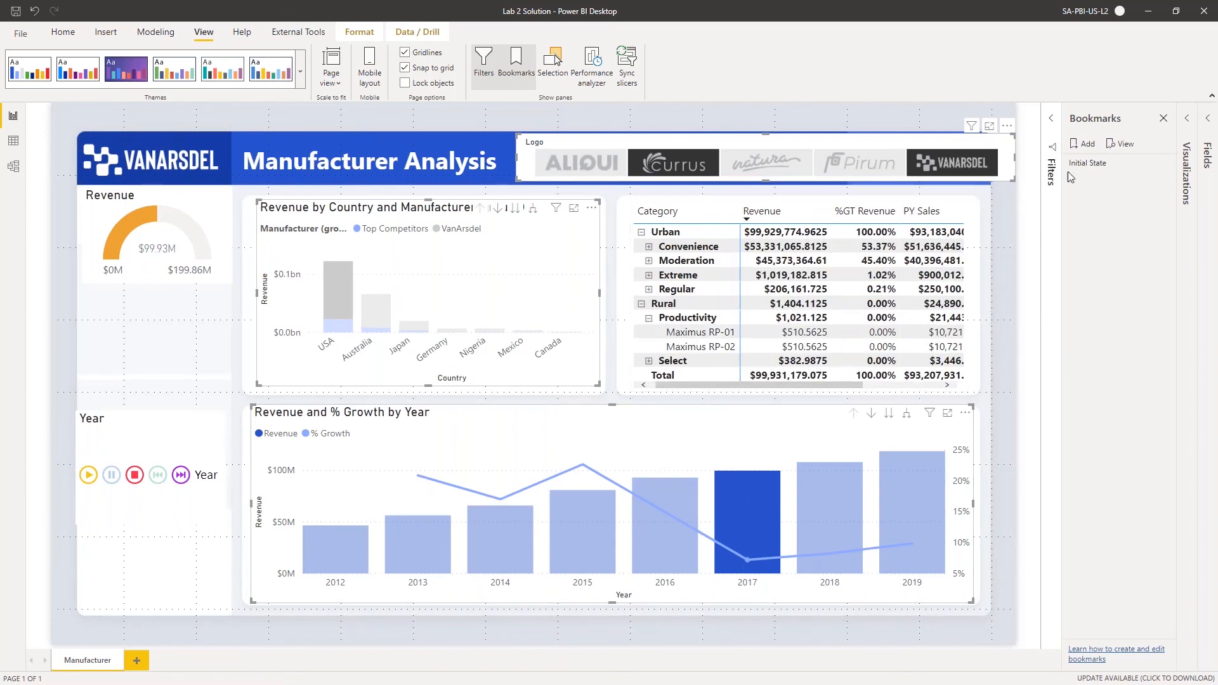
{"action": "left_click", "coordinate": [1098, 164]}
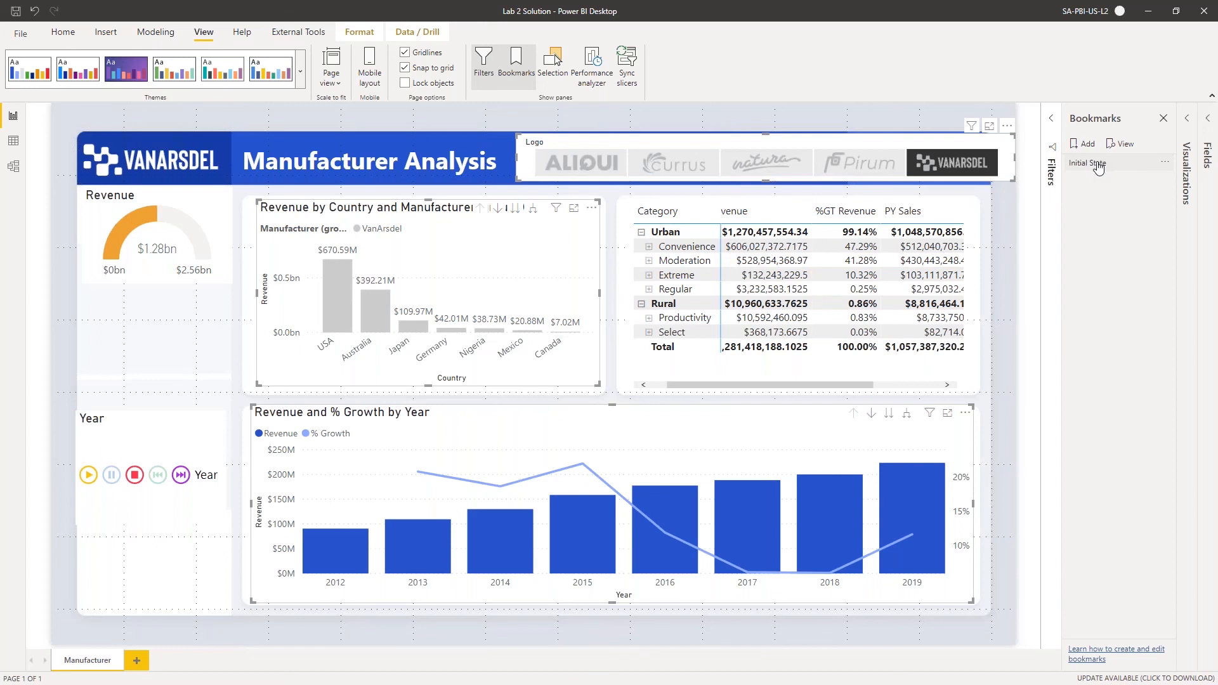
{"action": "left_click", "coordinate": [1098, 164]}
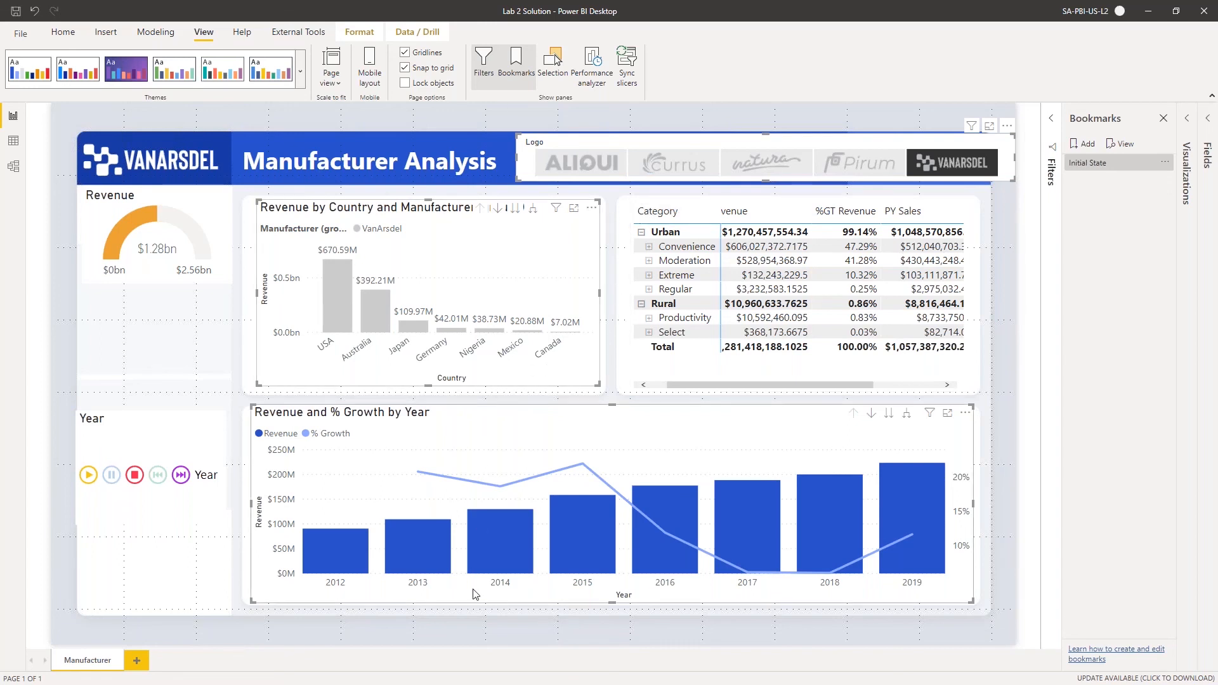
Select the USA column in the Revenue by Country and Manufacturer chart and put the chart in Spotlight
{"action": "left_click", "coordinate": [340, 310]}
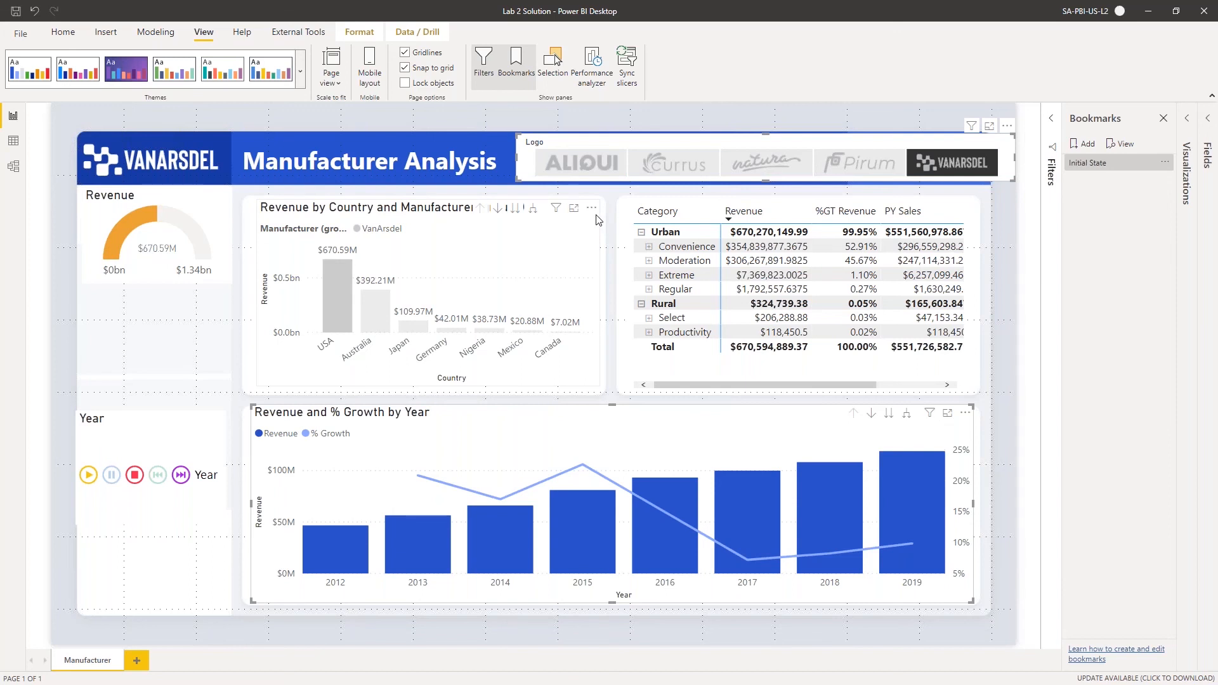
{"action": "left_click", "coordinate": [592, 209]}
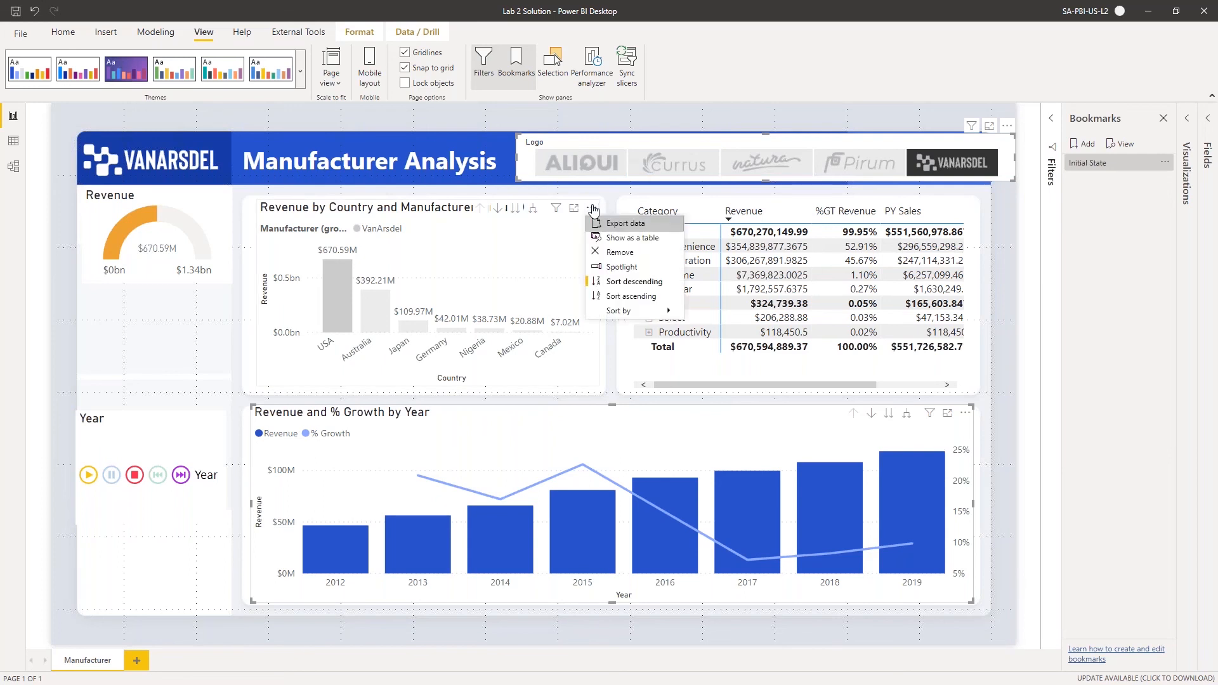
{"action": "left_click", "coordinate": [635, 280]}
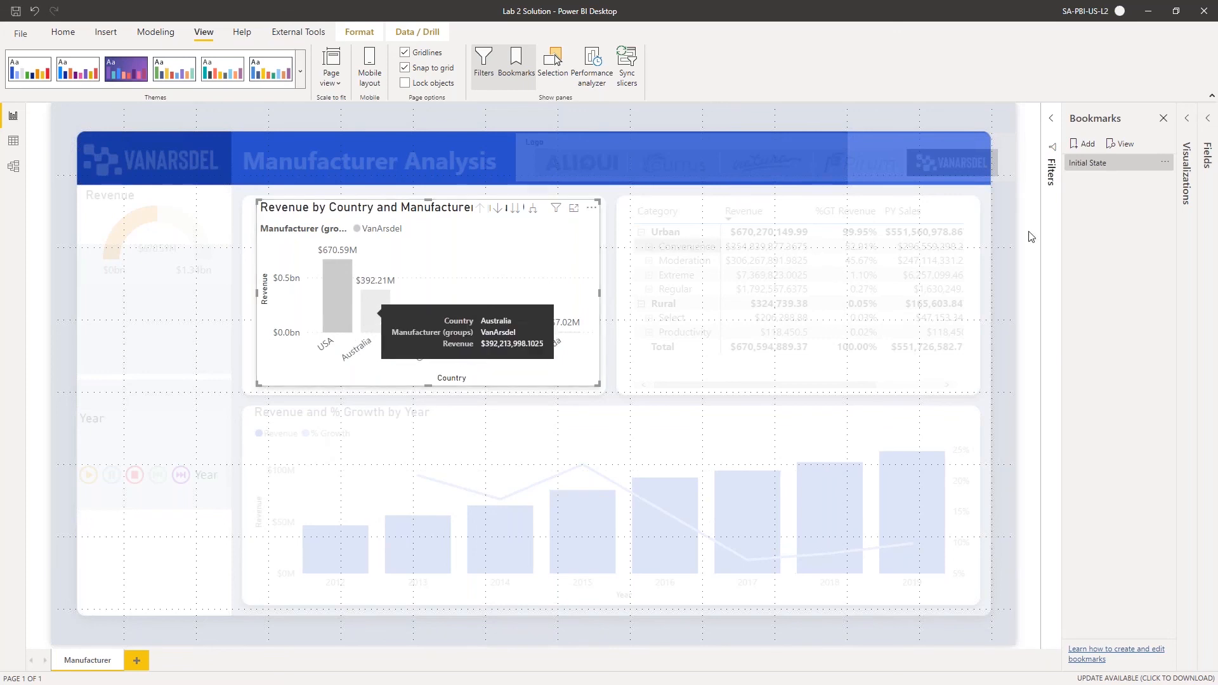
Add a second bookmark capturing the spotlighted country chart with USA selected, and apply it
{"action": "left_click", "coordinate": [1104, 166]}
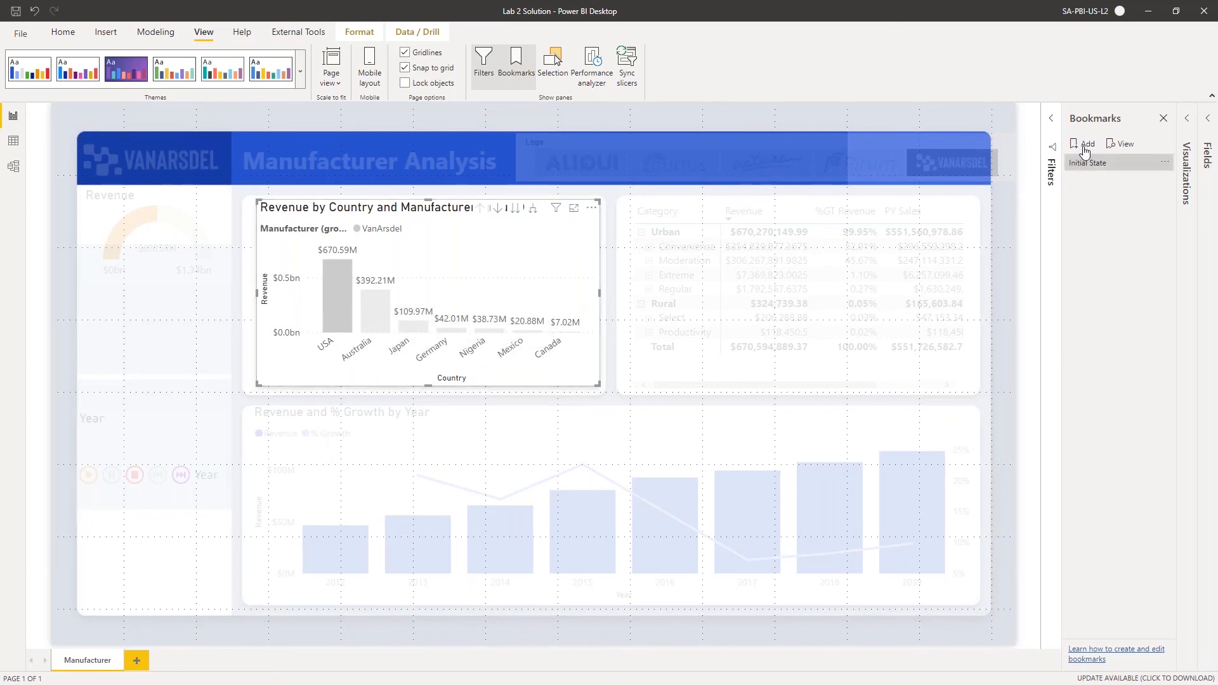
{"action": "left_click", "coordinate": [1085, 146]}
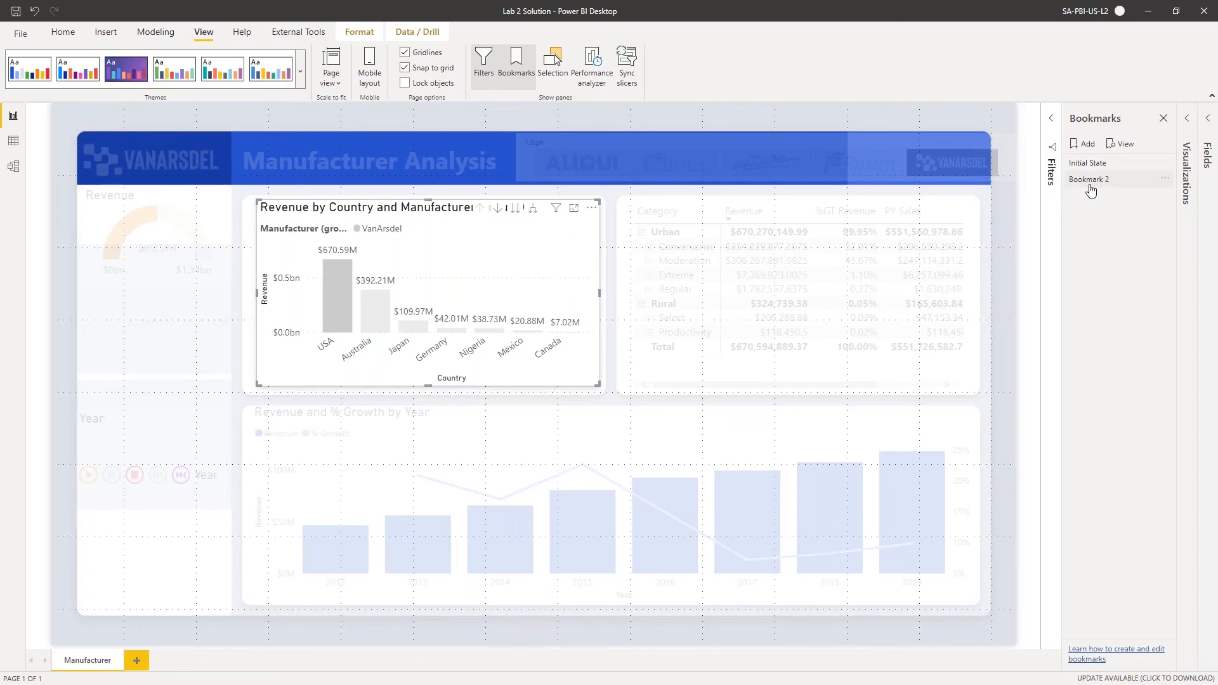
{"action": "left_click", "coordinate": [1089, 182]}
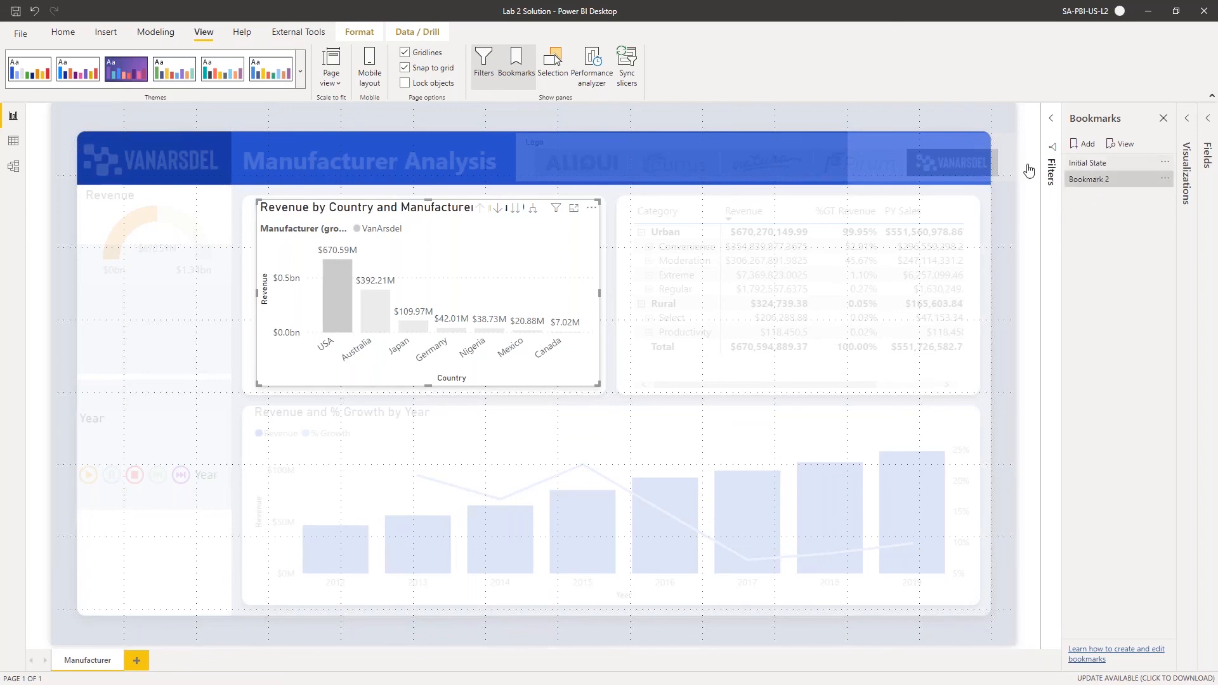
Switch to the Initial State bookmark and back to the spotlight bookmark to compare the two page views
{"action": "left_click", "coordinate": [1087, 164]}
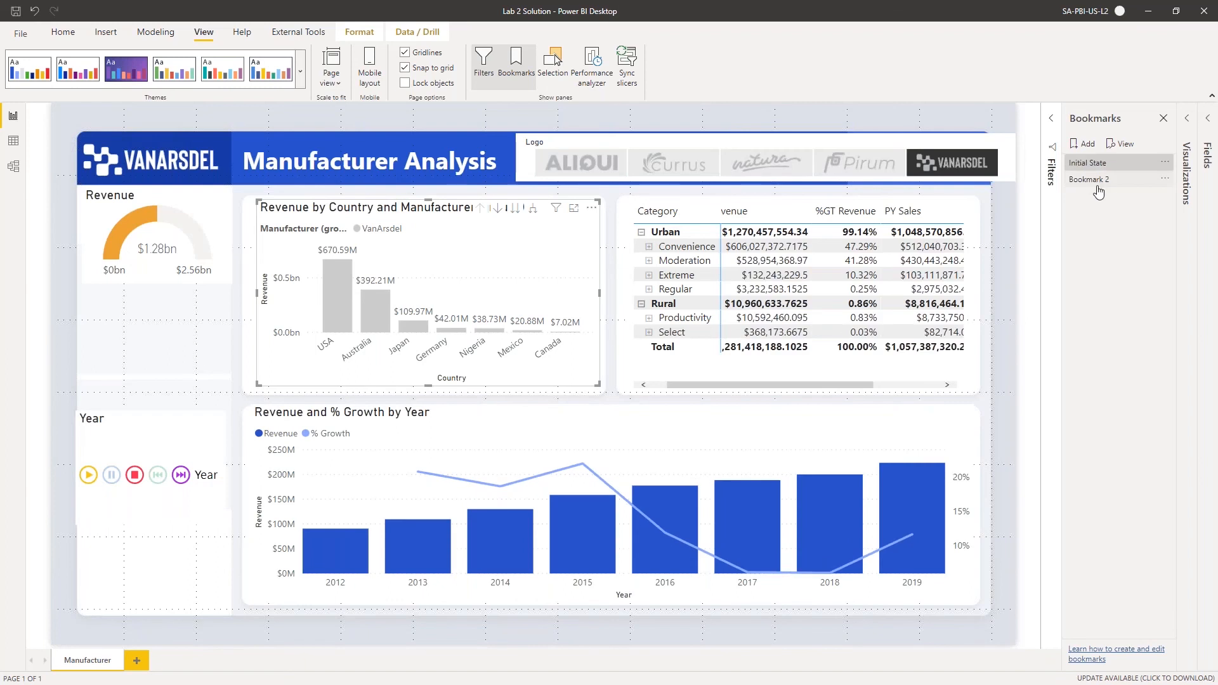
{"action": "left_click", "coordinate": [1099, 183]}
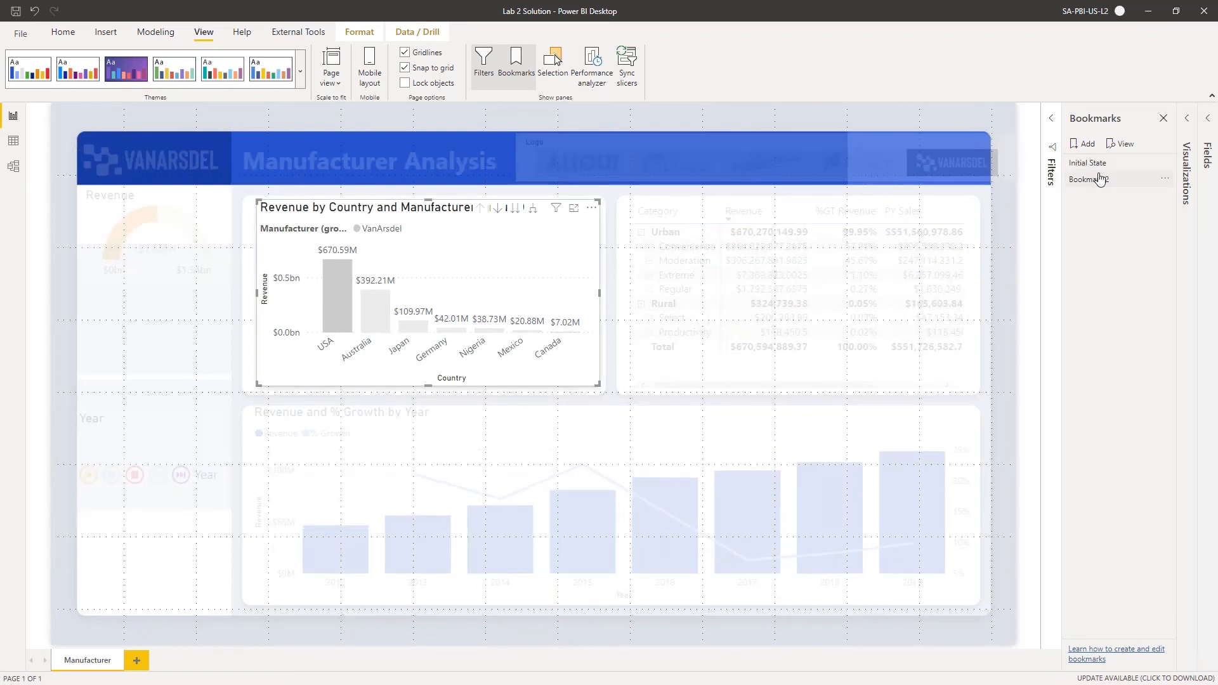
{"action": "left_click", "coordinate": [1099, 180]}
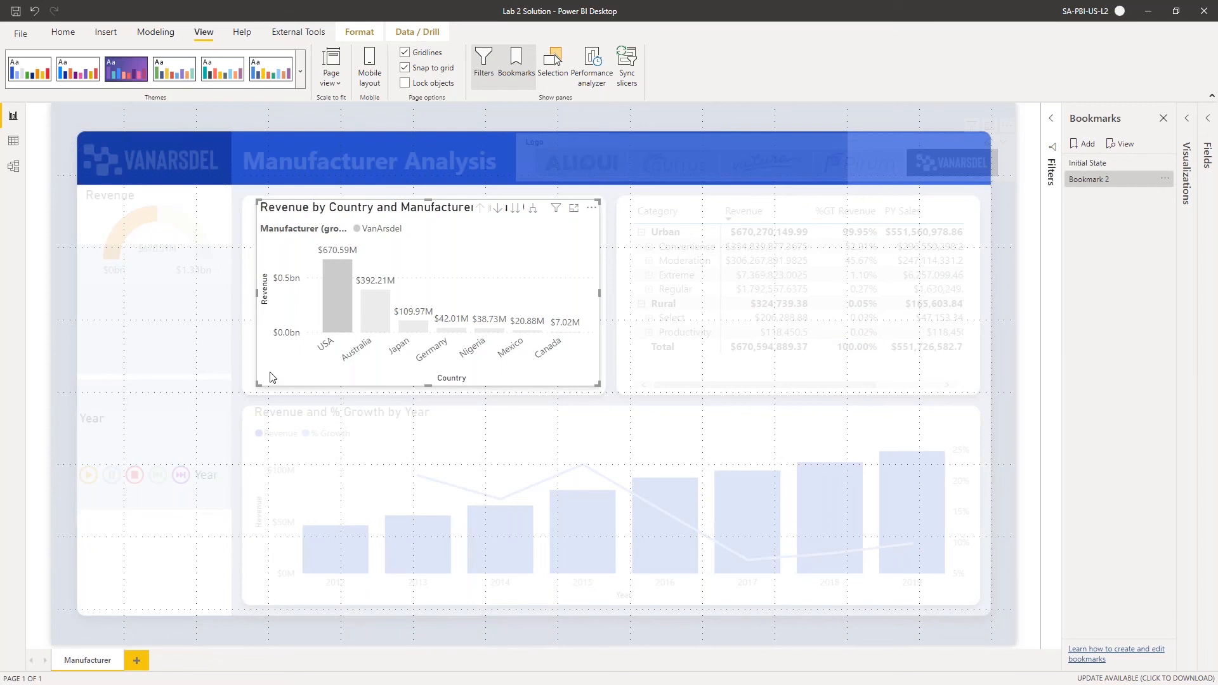
Restore the Initial State bookmark, select Australia in the Revenue by Country and Manufacturer chart, and add a third bookmark of that view
{"action": "left_click", "coordinate": [1090, 165]}
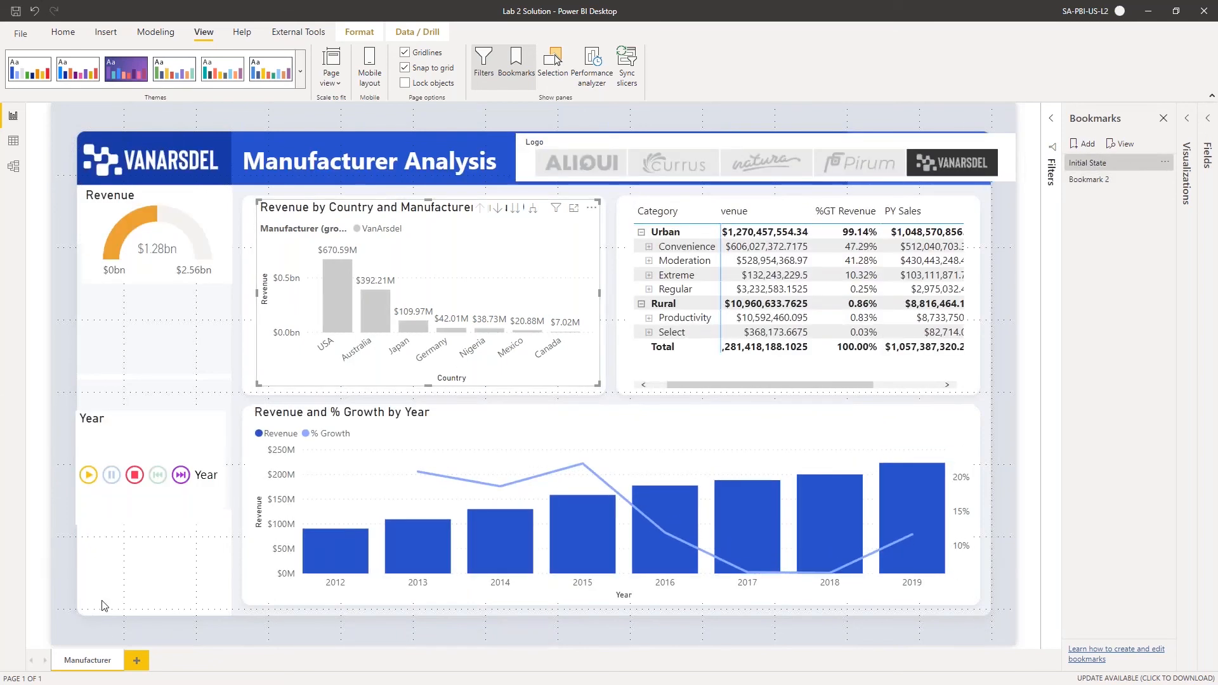
{"action": "left_click", "coordinate": [381, 322]}
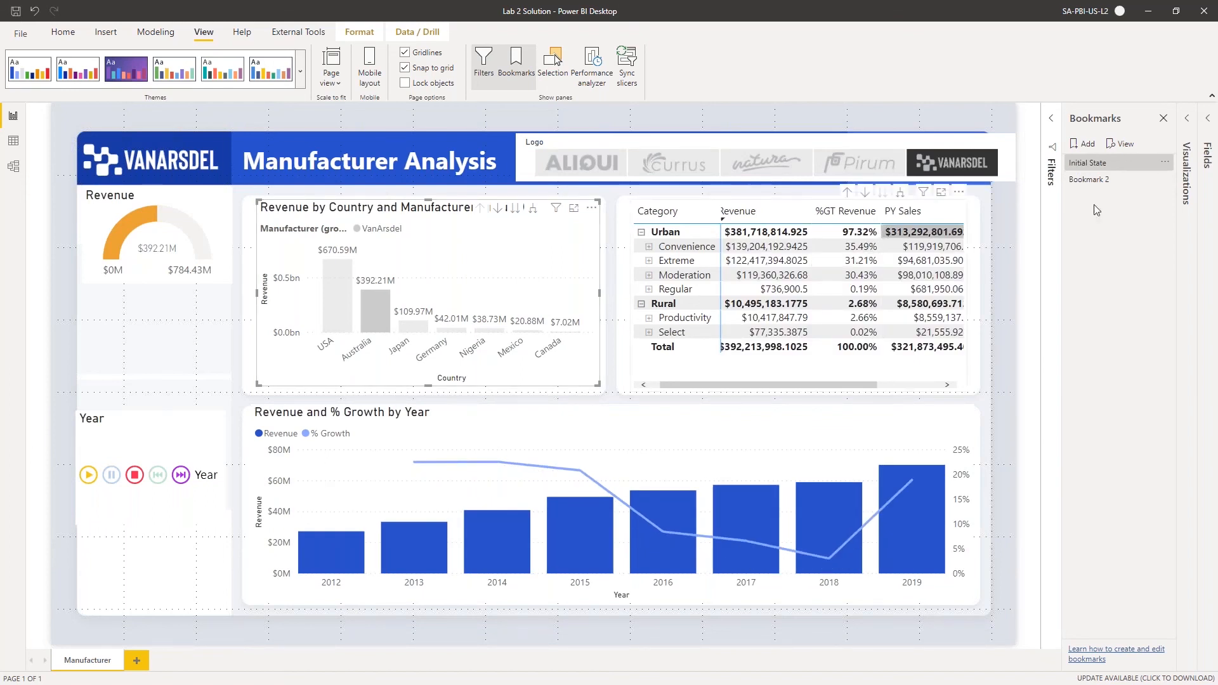
{"action": "left_click", "coordinate": [1072, 144]}
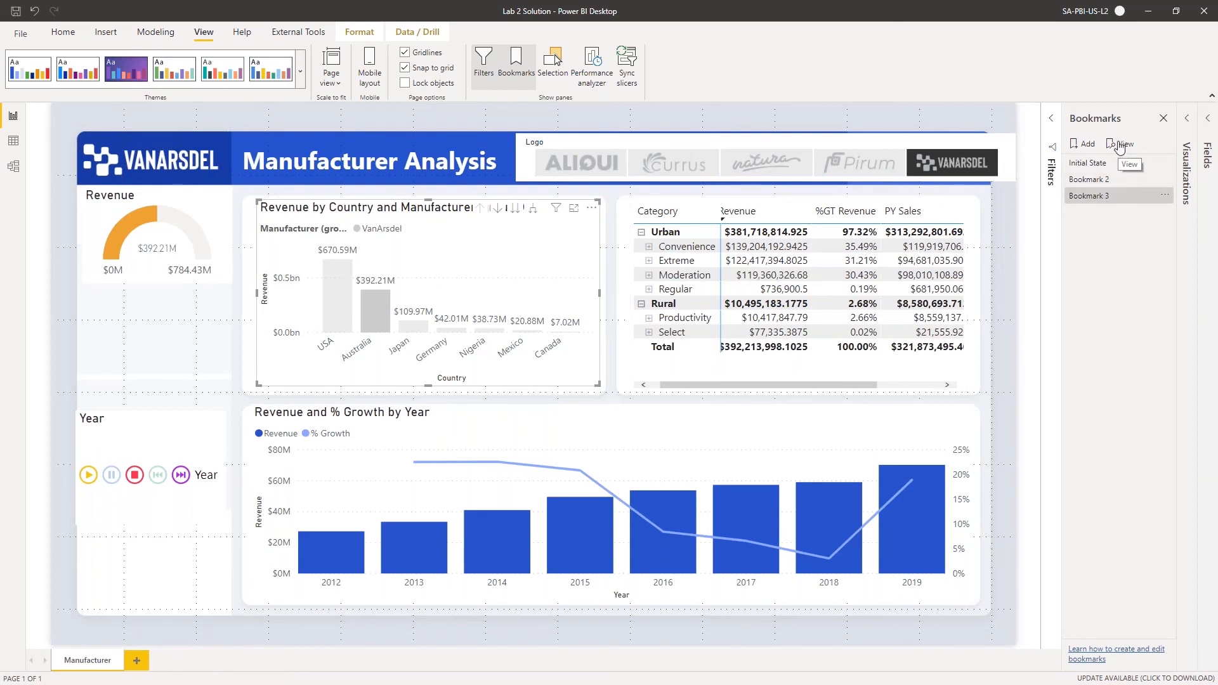
Play the bookmarks as a slideshow from Initial State through the third bookmark and back to the first
{"action": "left_click", "coordinate": [1112, 167]}
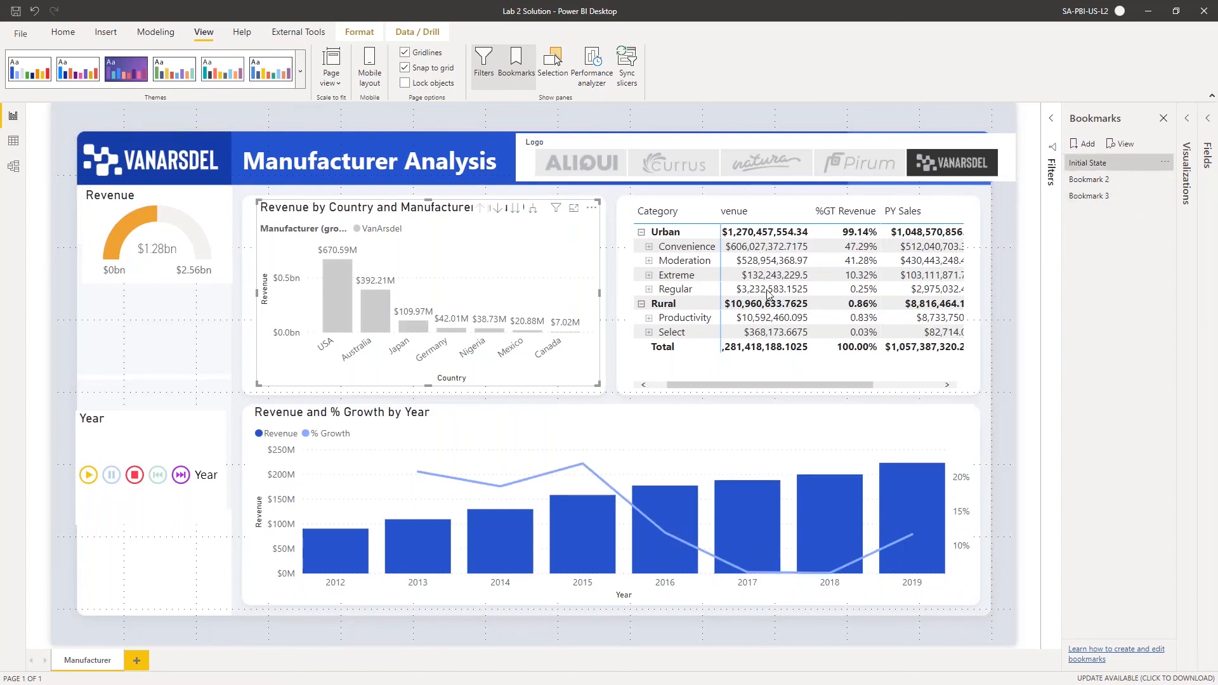
{"action": "left_click", "coordinate": [1127, 145]}
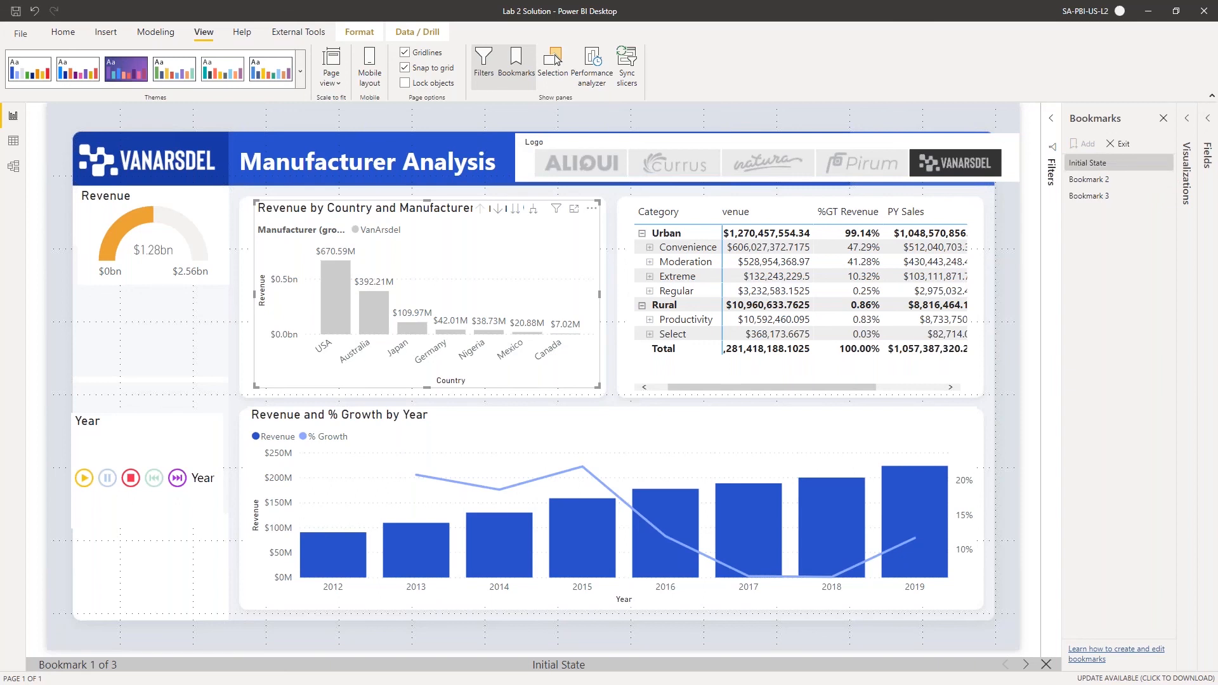
{"action": "left_click", "coordinate": [1025, 664]}
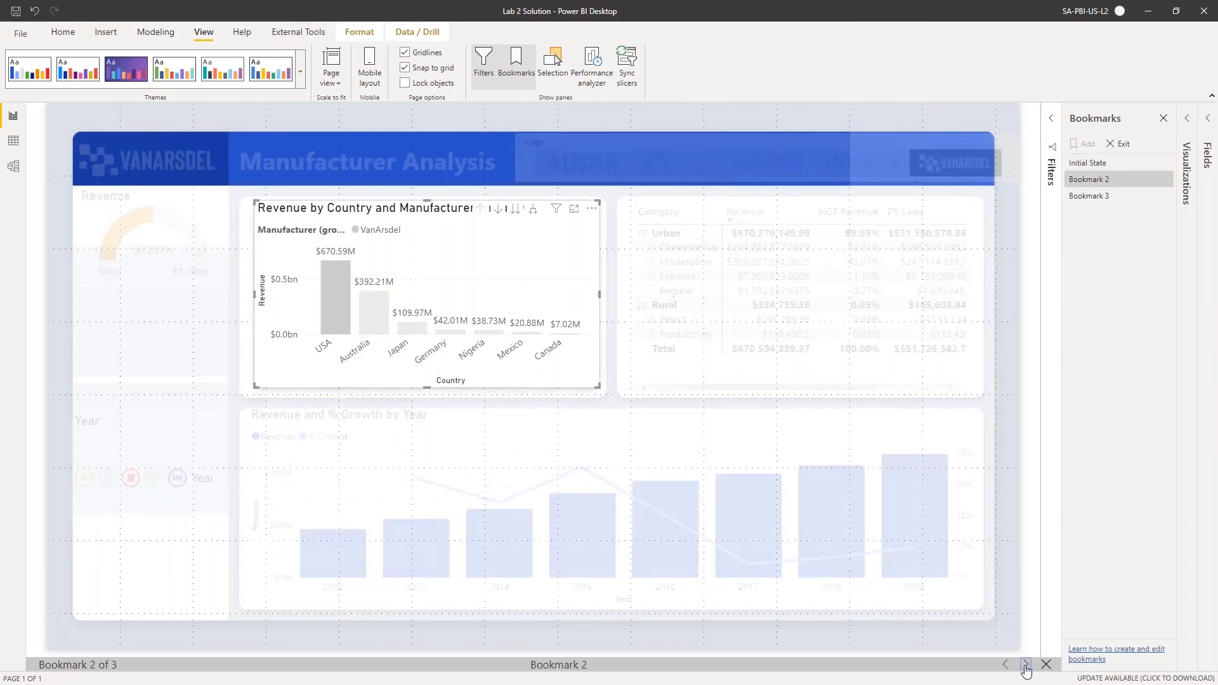
{"action": "left_click", "coordinate": [1026, 665]}
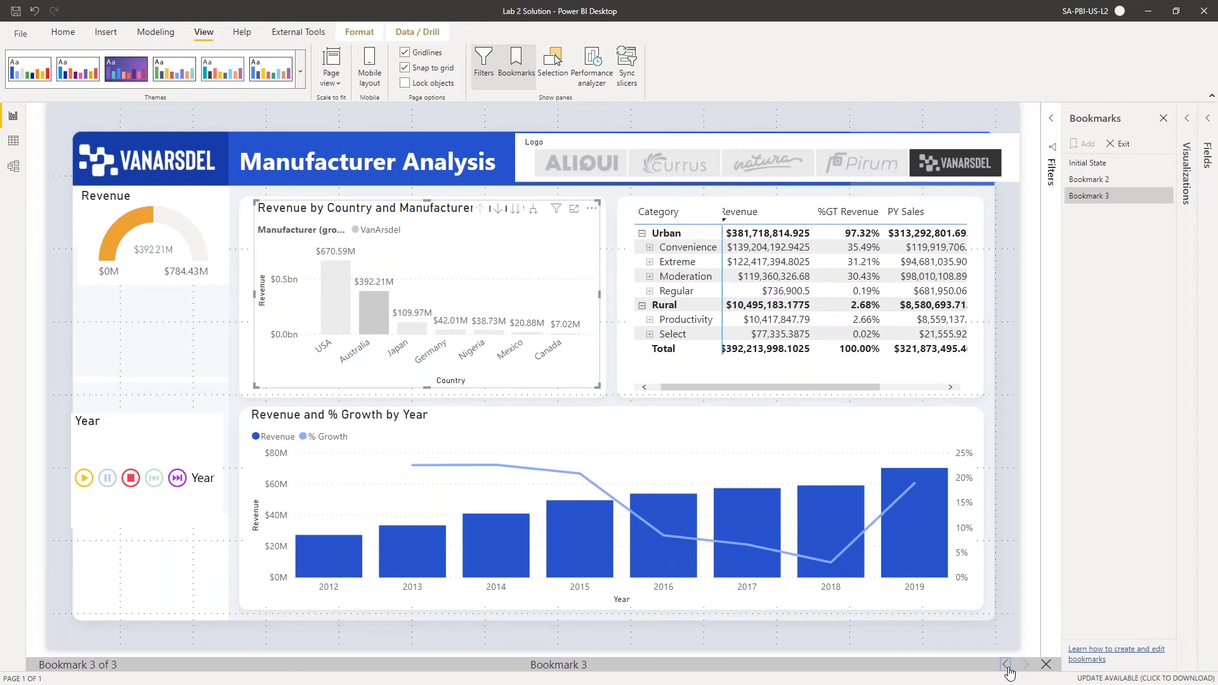
{"action": "left_click", "coordinate": [1007, 667]}
{"action": "left_click", "coordinate": [1007, 666]}
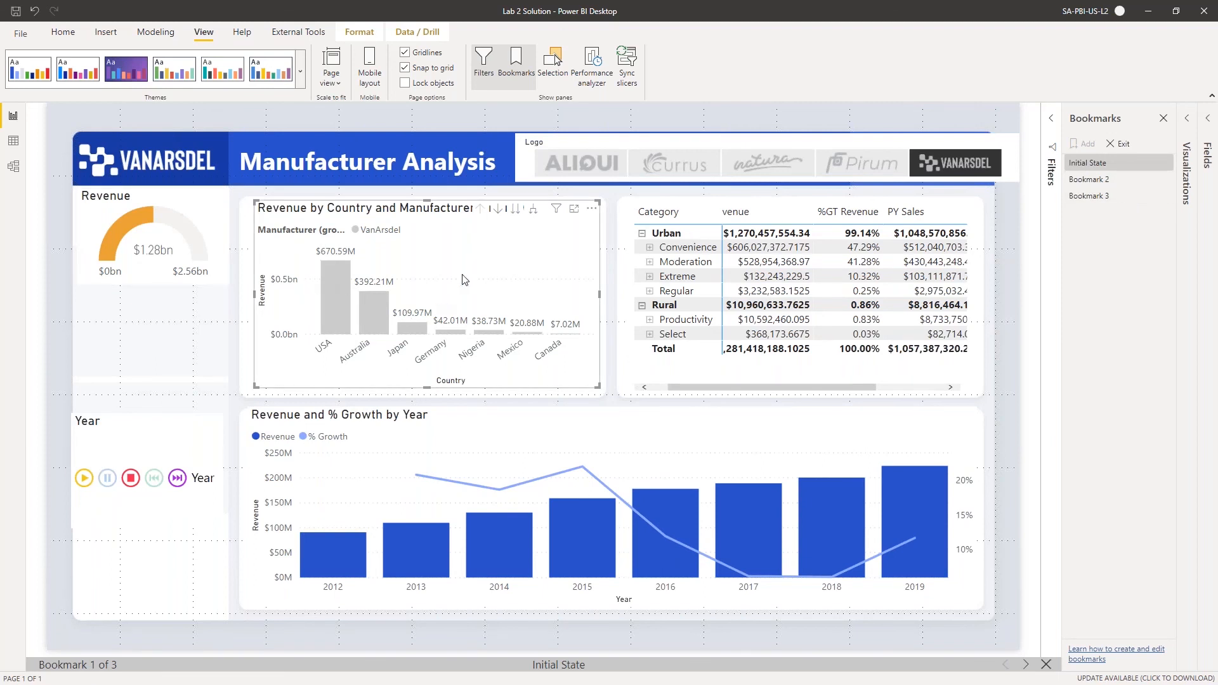
Try to spotlight the country chart on the third bookmark during the bookmark slideshow, reapply that bookmark, and exit the slideshow
{"action": "left_click", "coordinate": [1088, 196]}
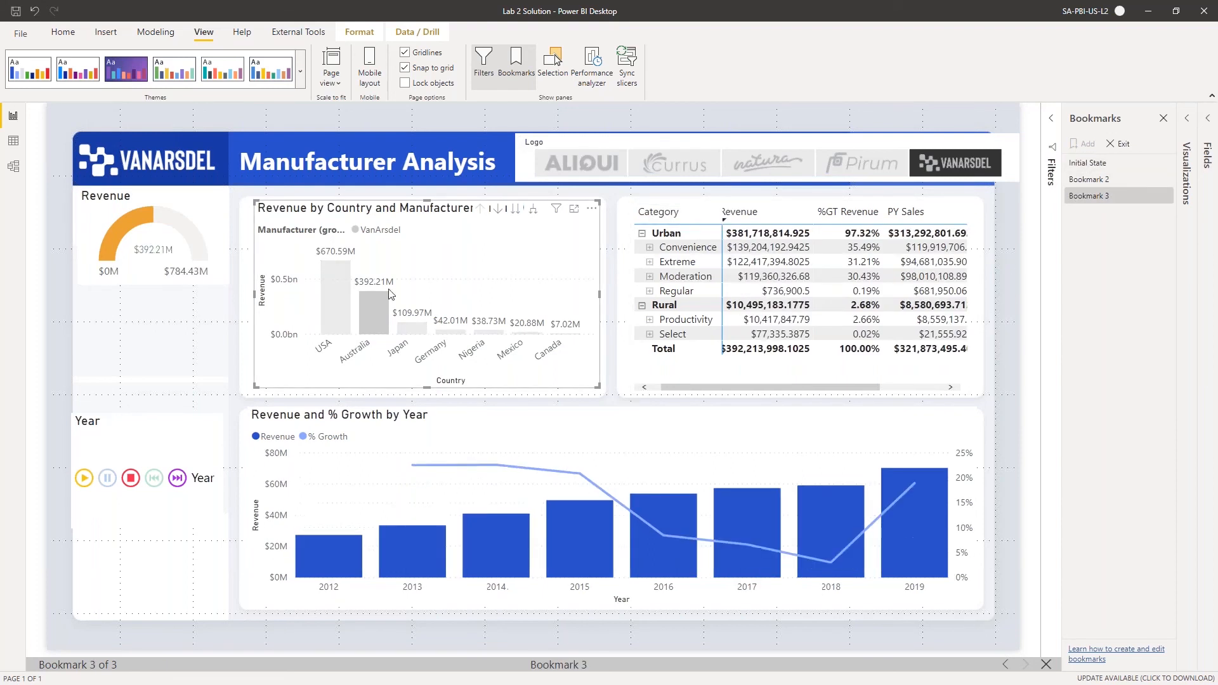
{"action": "left_click", "coordinate": [593, 209]}
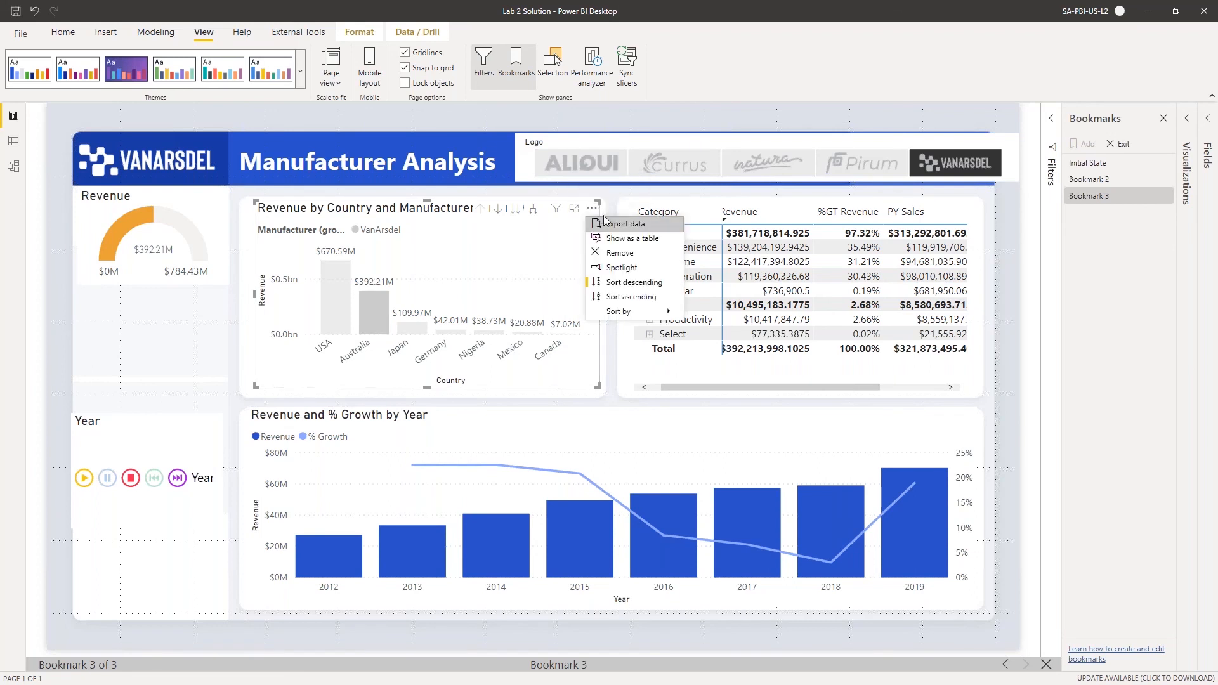
{"action": "left_click", "coordinate": [620, 276]}
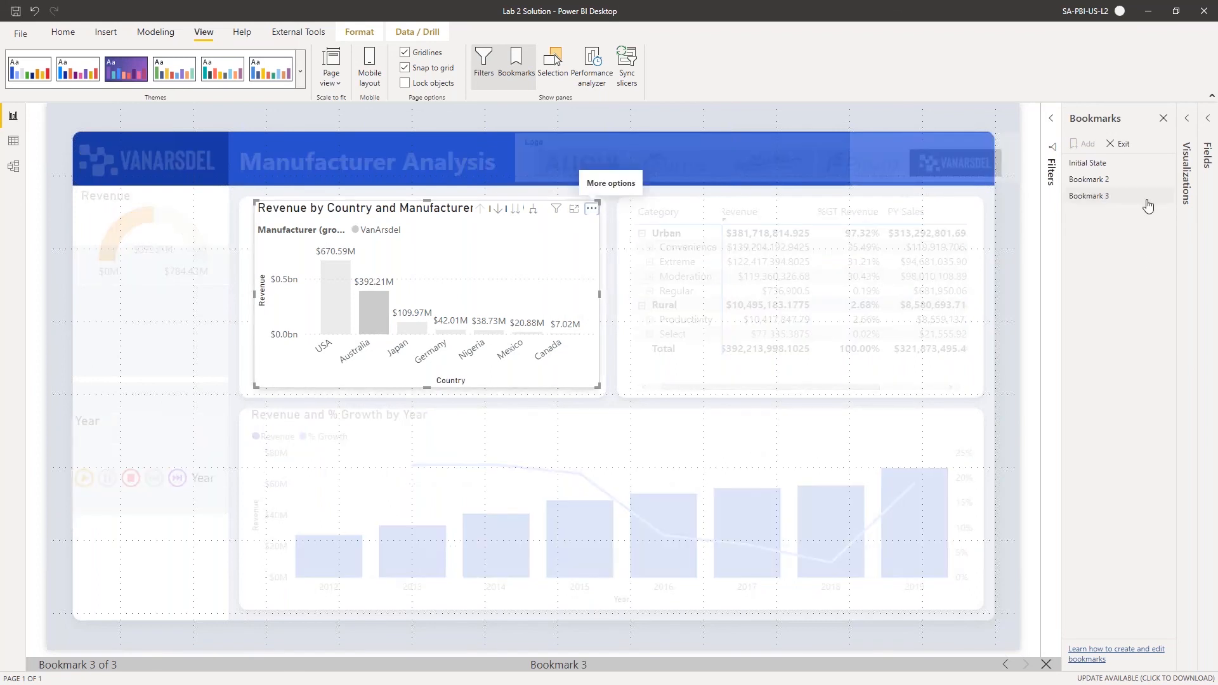
{"action": "left_click", "coordinate": [1147, 197]}
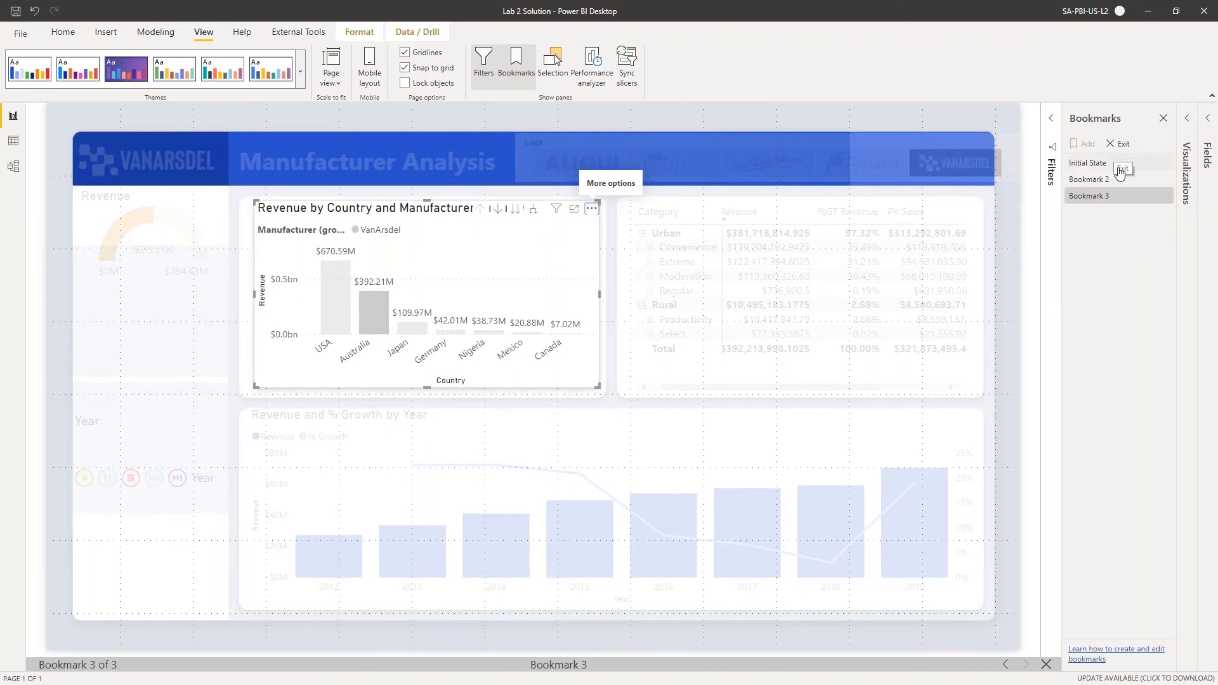
{"action": "left_click", "coordinate": [1140, 197]}
{"action": "left_click", "coordinate": [1112, 145]}
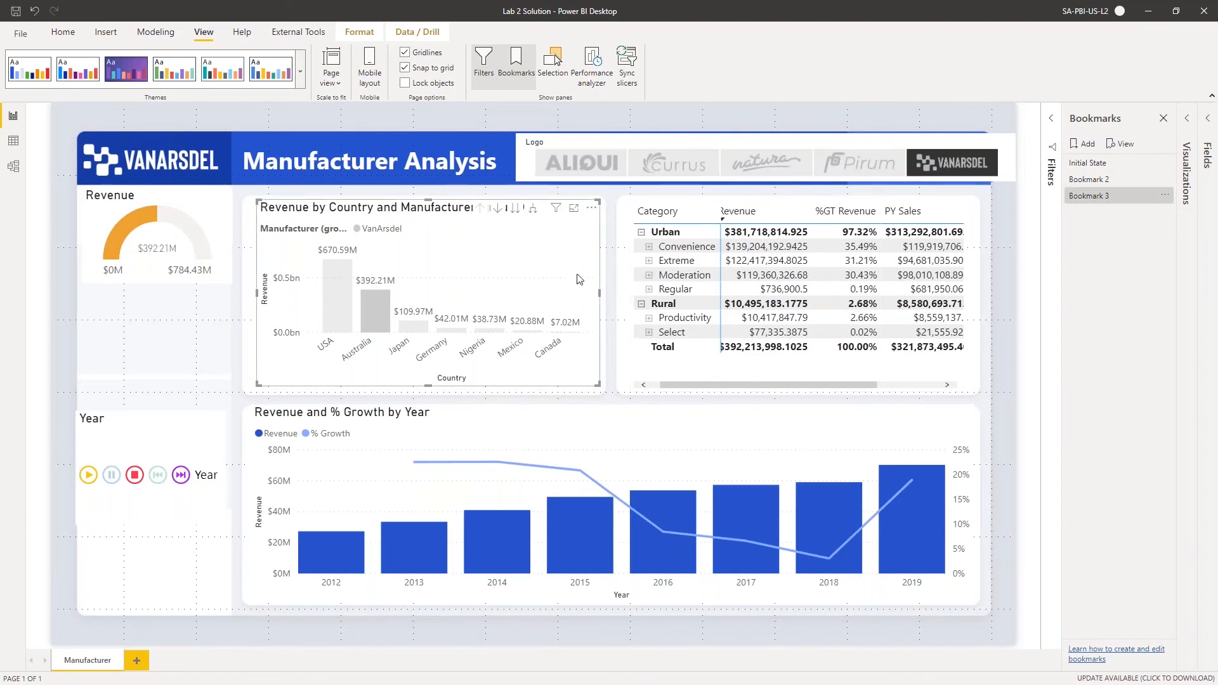
Spotlight the Revenue by Country and Manufacturer chart with Australia selected, and update the third bookmark to capture that view
{"action": "left_click", "coordinate": [591, 208]}
{"action": "left_click", "coordinate": [620, 266]}
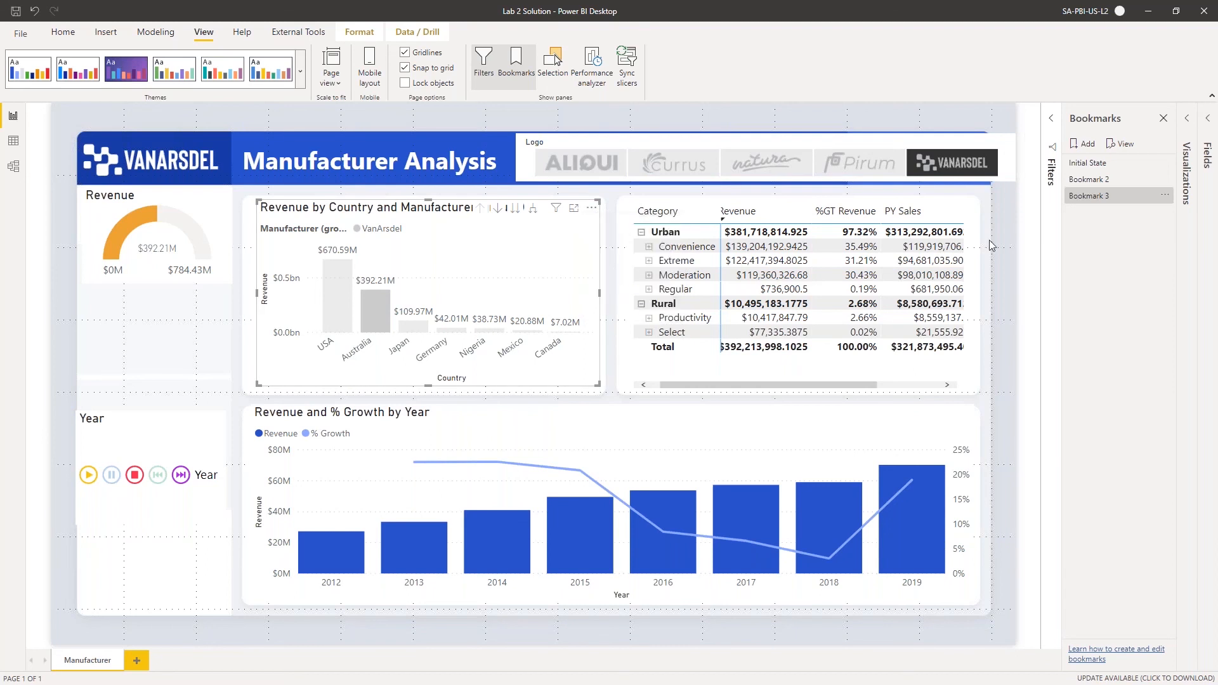
{"action": "left_click", "coordinate": [1166, 200]}
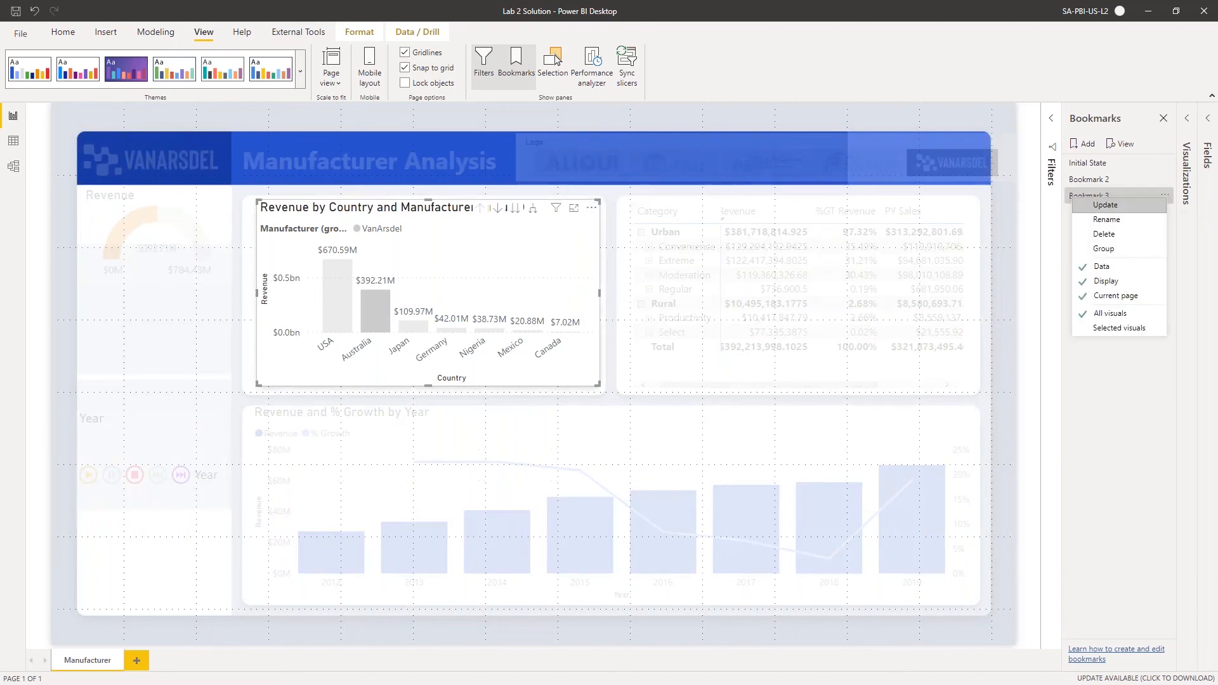
{"action": "left_click", "coordinate": [1149, 211]}
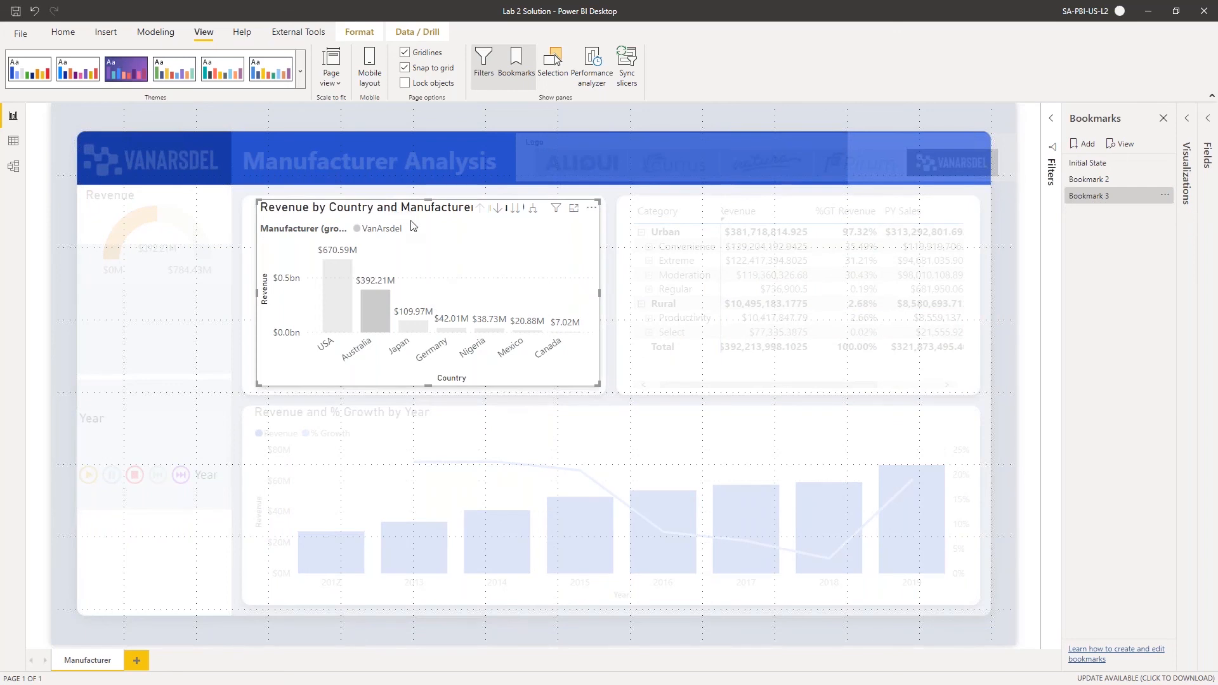
Play the bookmark slideshow from Initial State to the updated third bookmark, and exit it
{"action": "left_click", "coordinate": [1118, 166]}
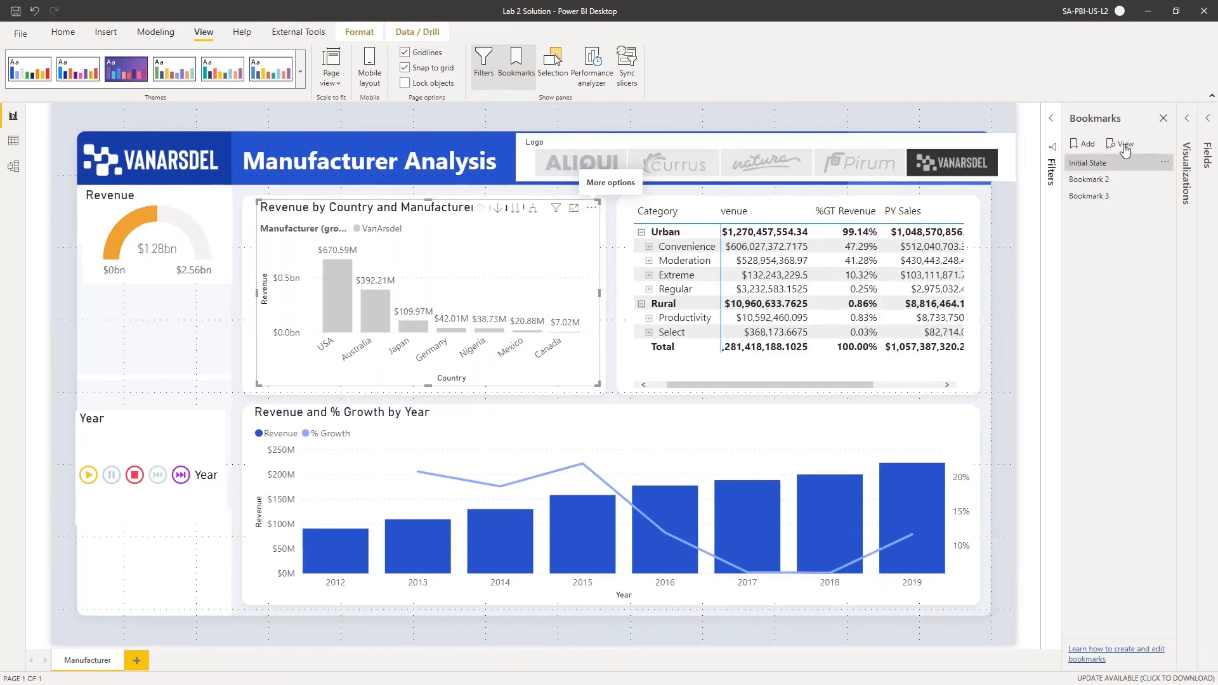
{"action": "left_click", "coordinate": [1120, 144]}
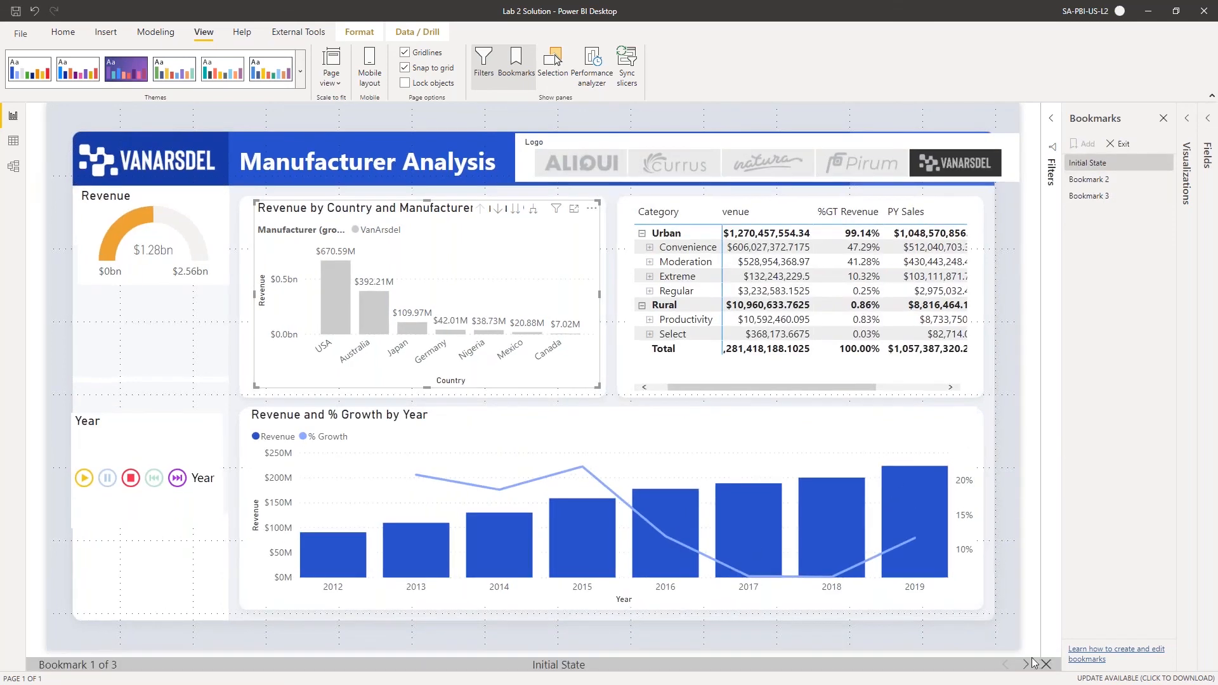
{"action": "left_click", "coordinate": [1026, 665]}
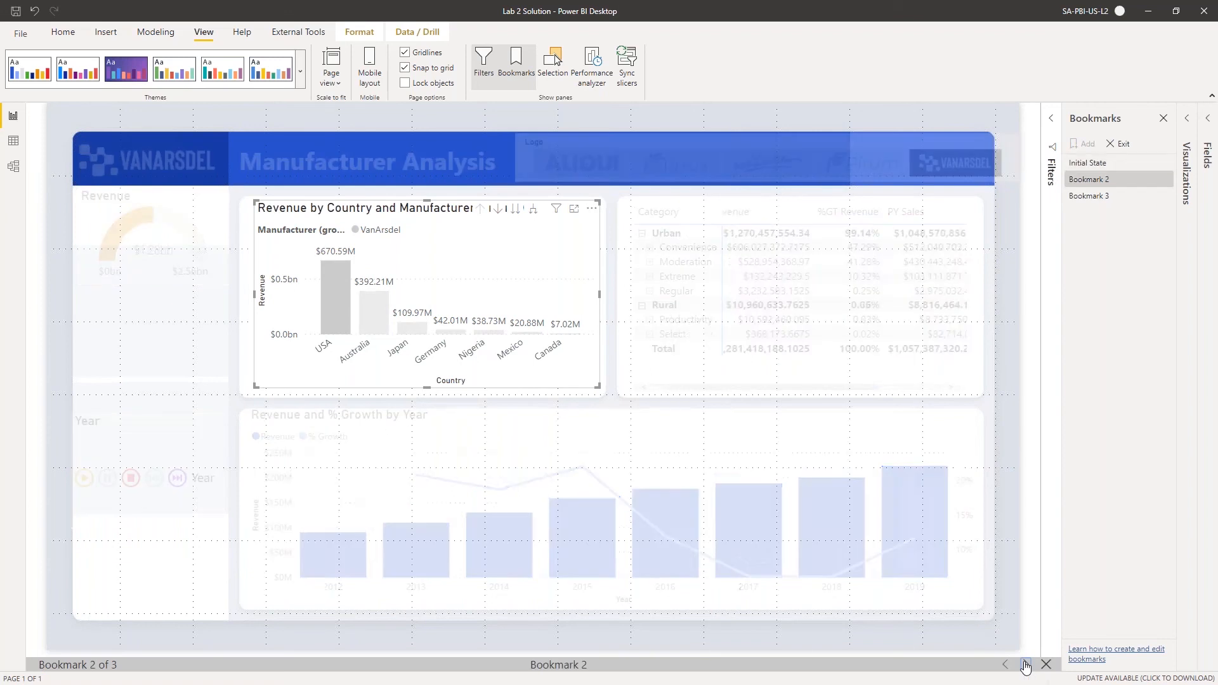
{"action": "left_click", "coordinate": [1025, 665]}
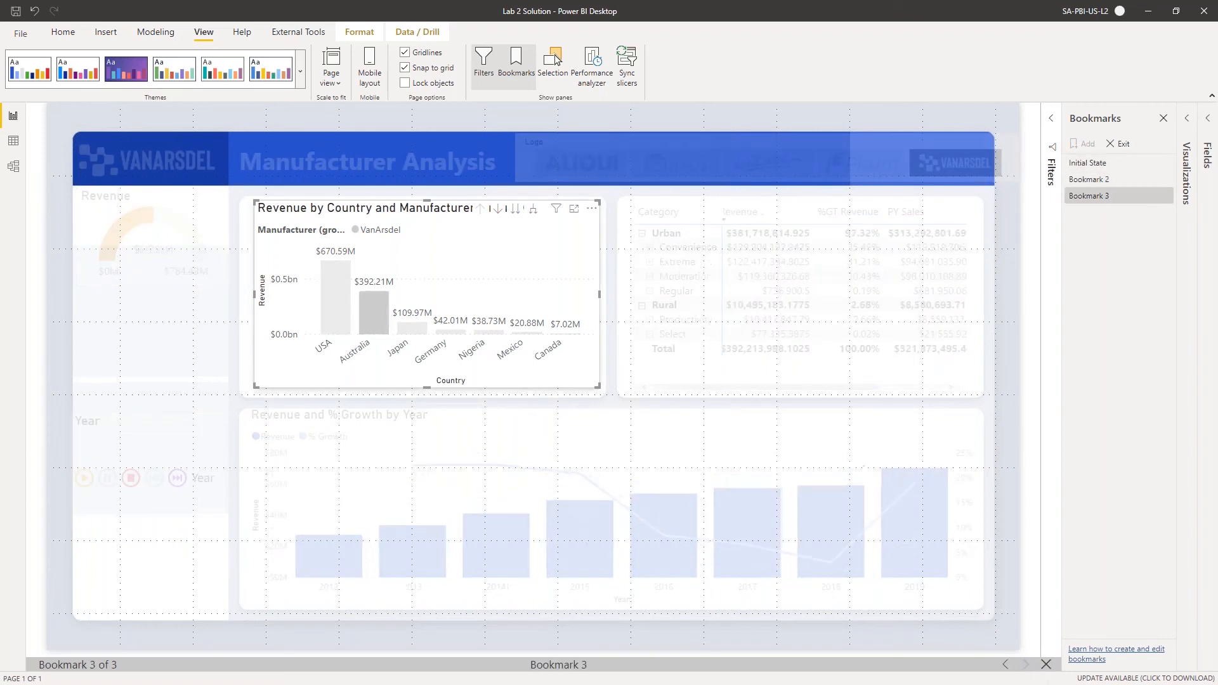
{"action": "left_click", "coordinate": [1116, 145]}
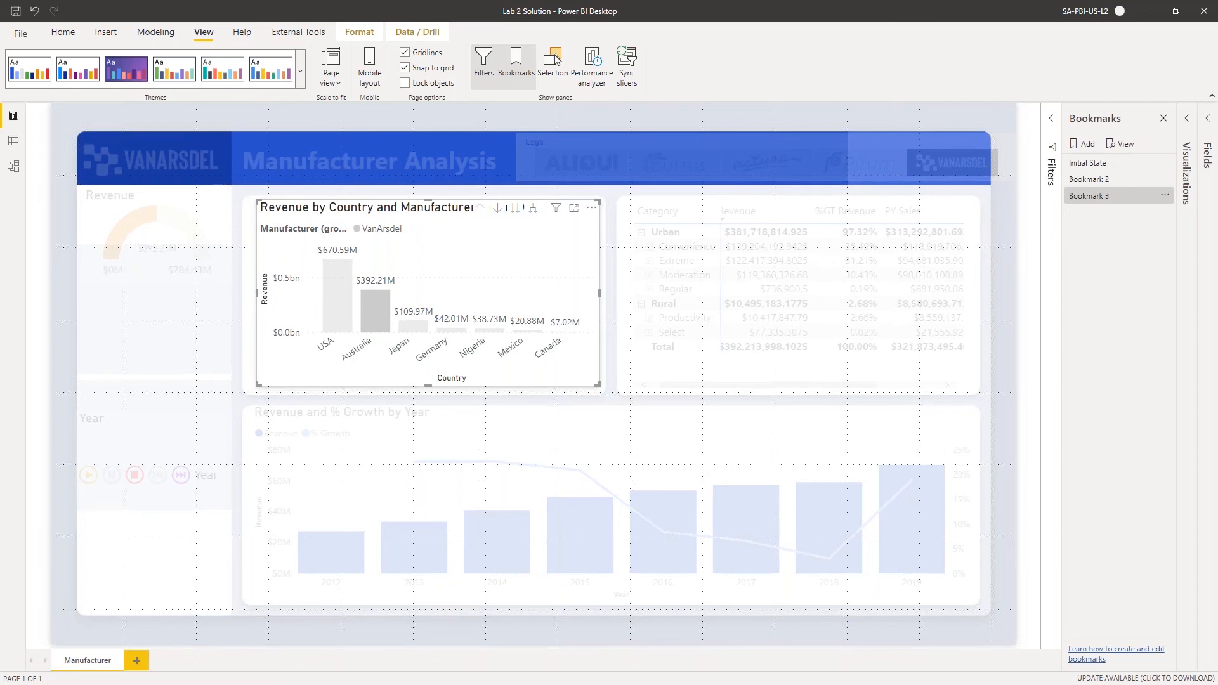
Check the chart's filters, reapply the Initial State bookmark to the page, and hide the list of bookmarks
{"action": "left_click", "coordinate": [1163, 118]}
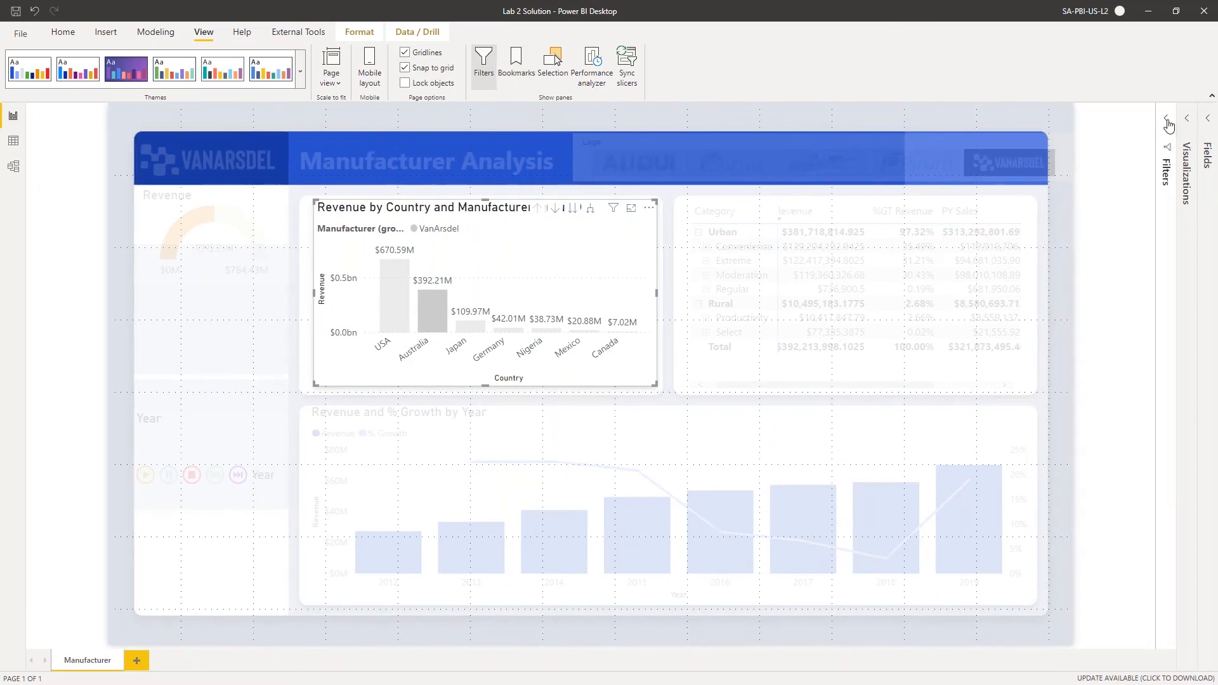
{"action": "left_click", "coordinate": [1168, 122]}
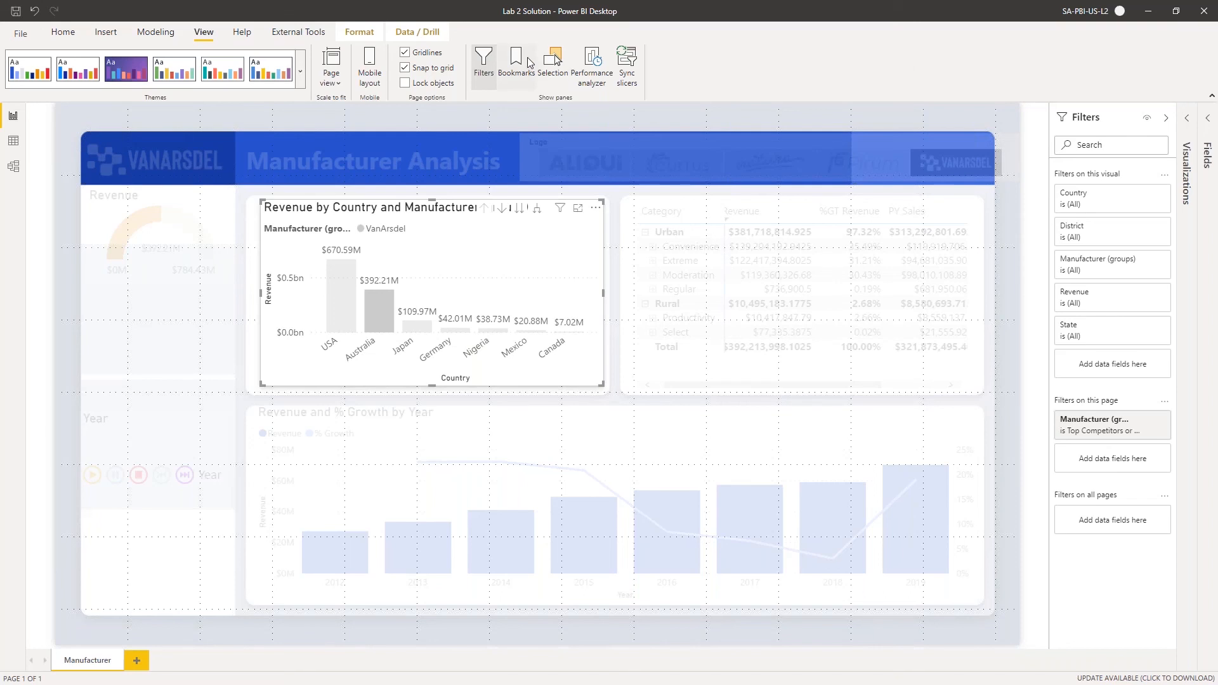
{"action": "left_click", "coordinate": [527, 65]}
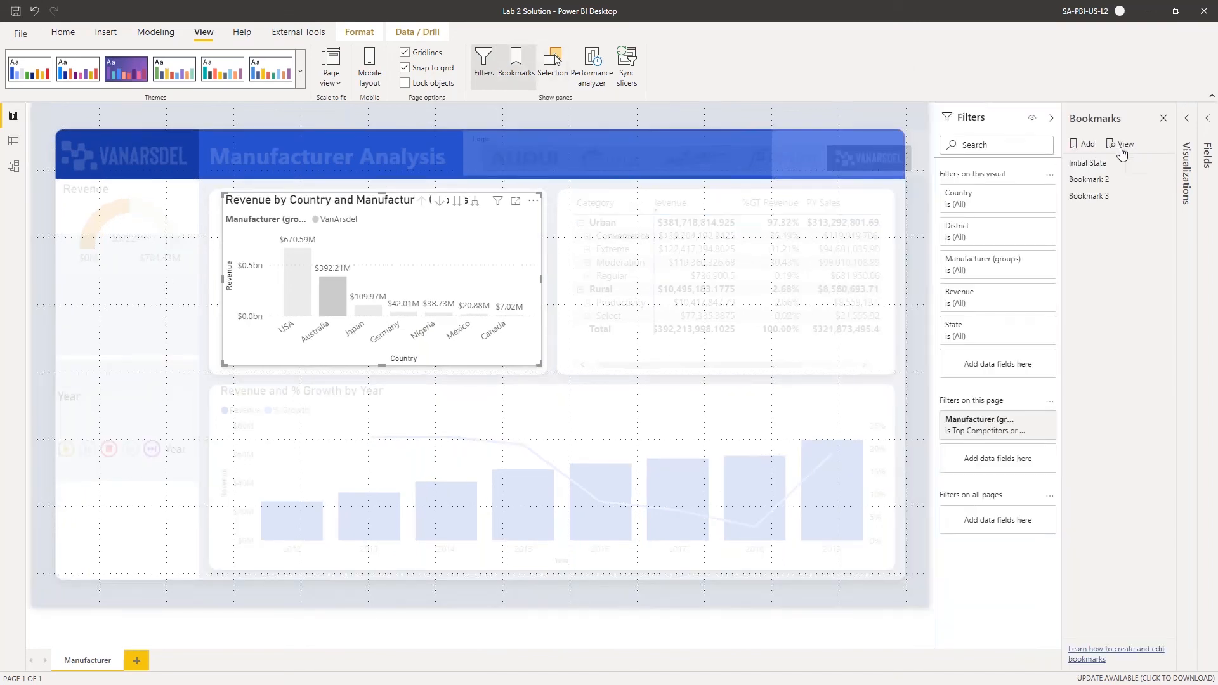
{"action": "left_click", "coordinate": [1124, 145]}
{"action": "left_click", "coordinate": [1119, 143]}
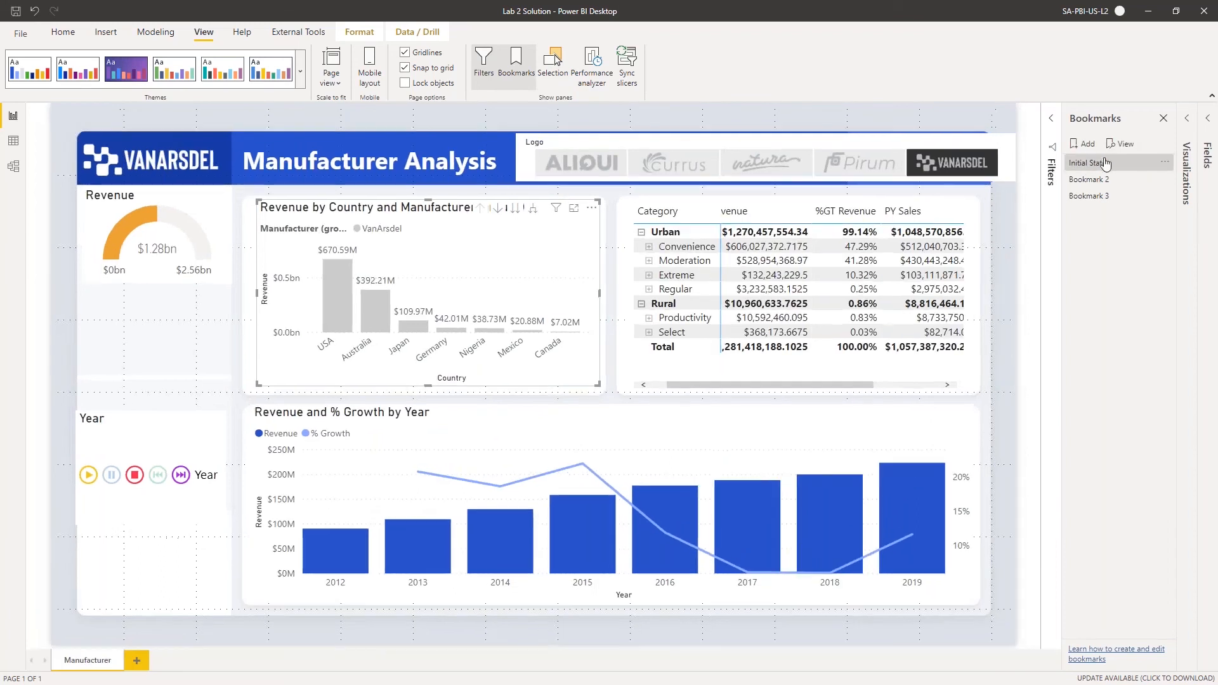
{"action": "left_click", "coordinate": [1163, 118]}
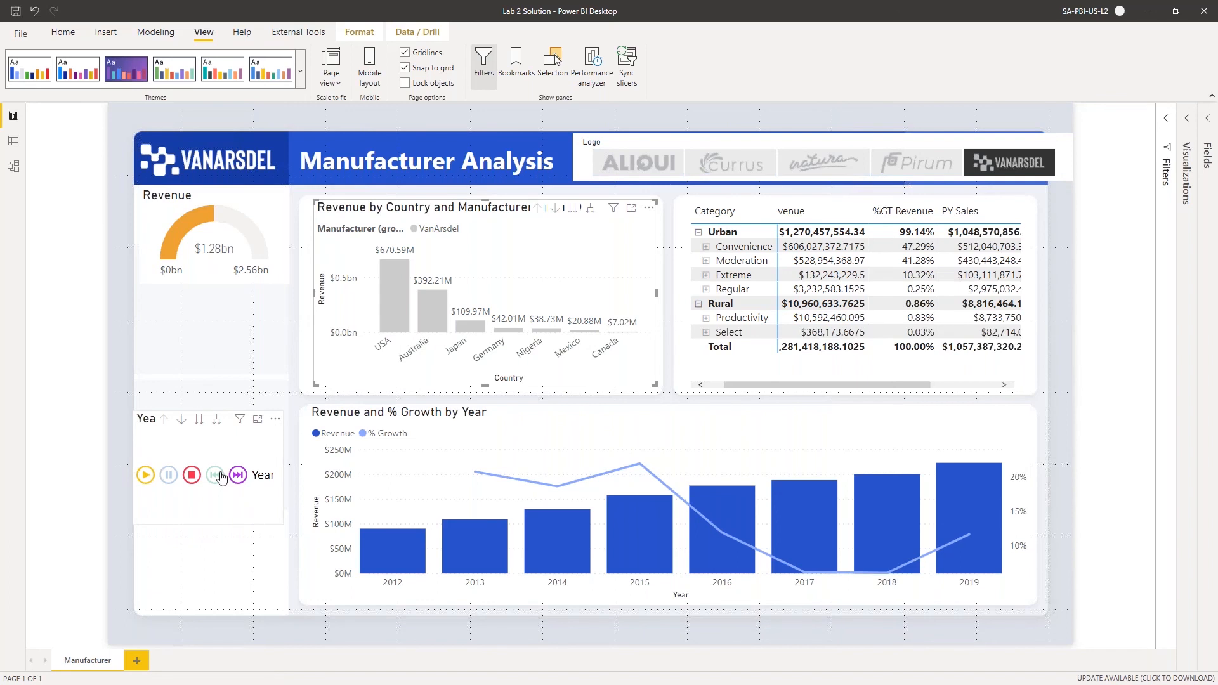
Narrow the Logo slicer so its outer edge lines up with the Category matrix below it
{"action": "left_click", "coordinate": [1070, 152]}
{"action": "left_click_drag", "start_coordinate": [1076, 165], "coordinate": [1035, 162]}
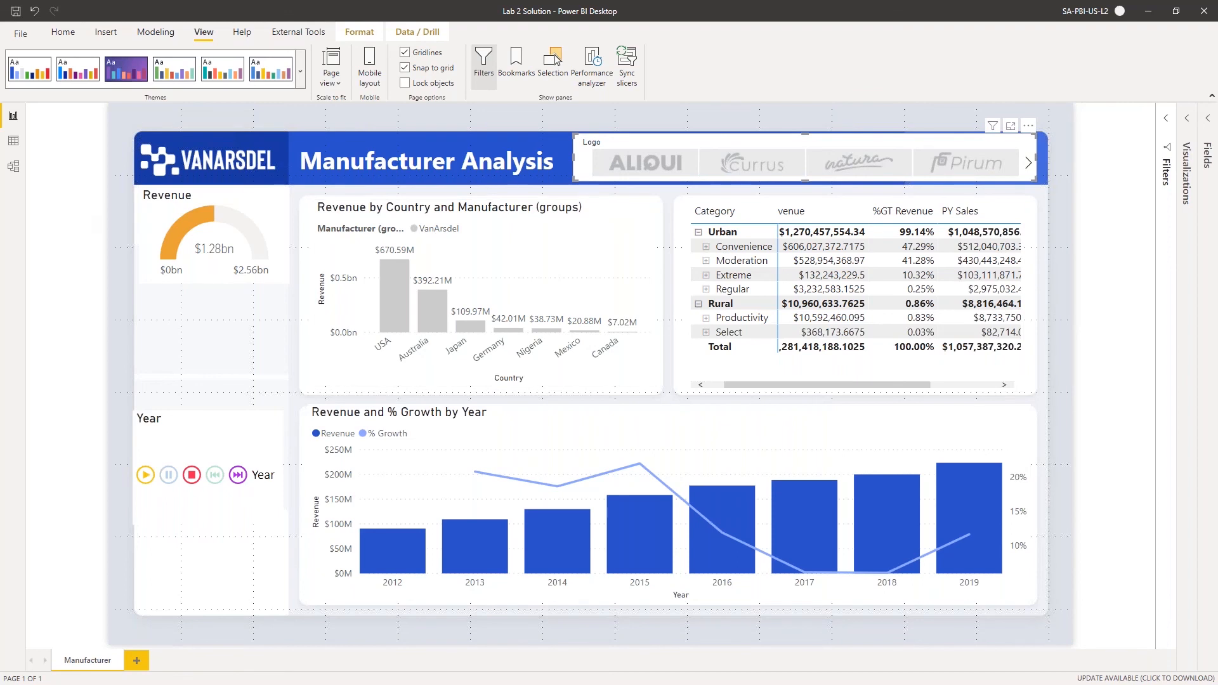
Save the report as a new file named Lab 3.pbix in the C: drive's DIAD folder
{"action": "left_click", "coordinate": [20, 33]}
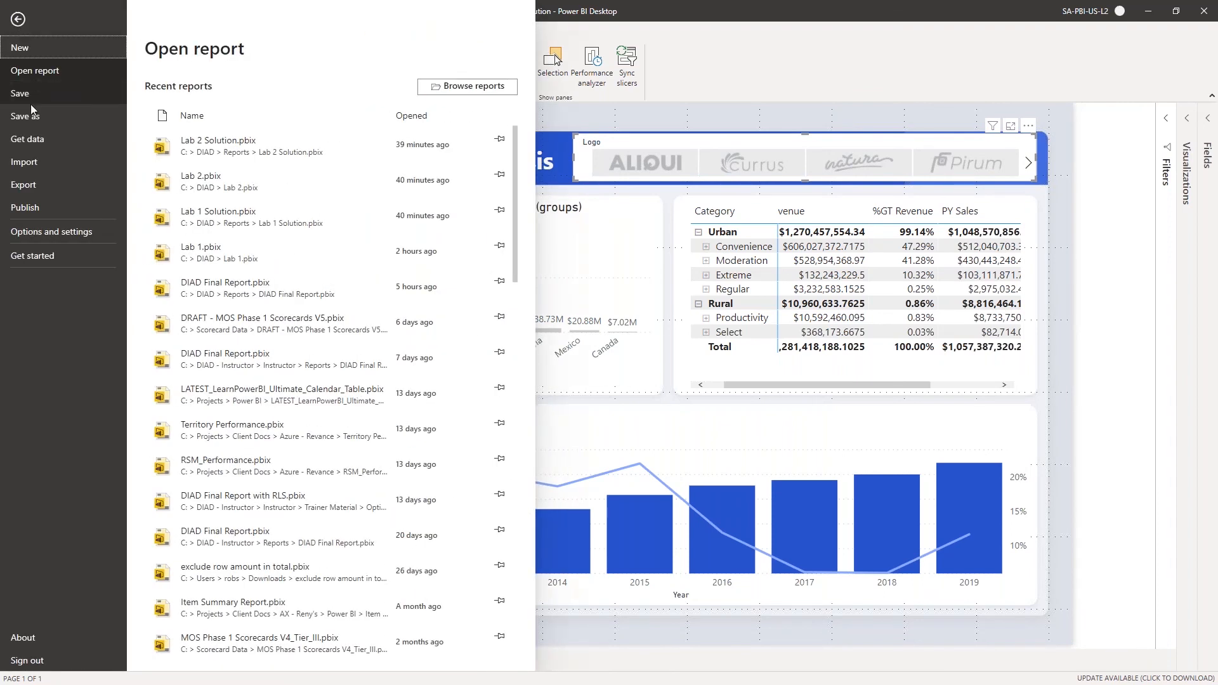
{"action": "key", "text": "Escape"}
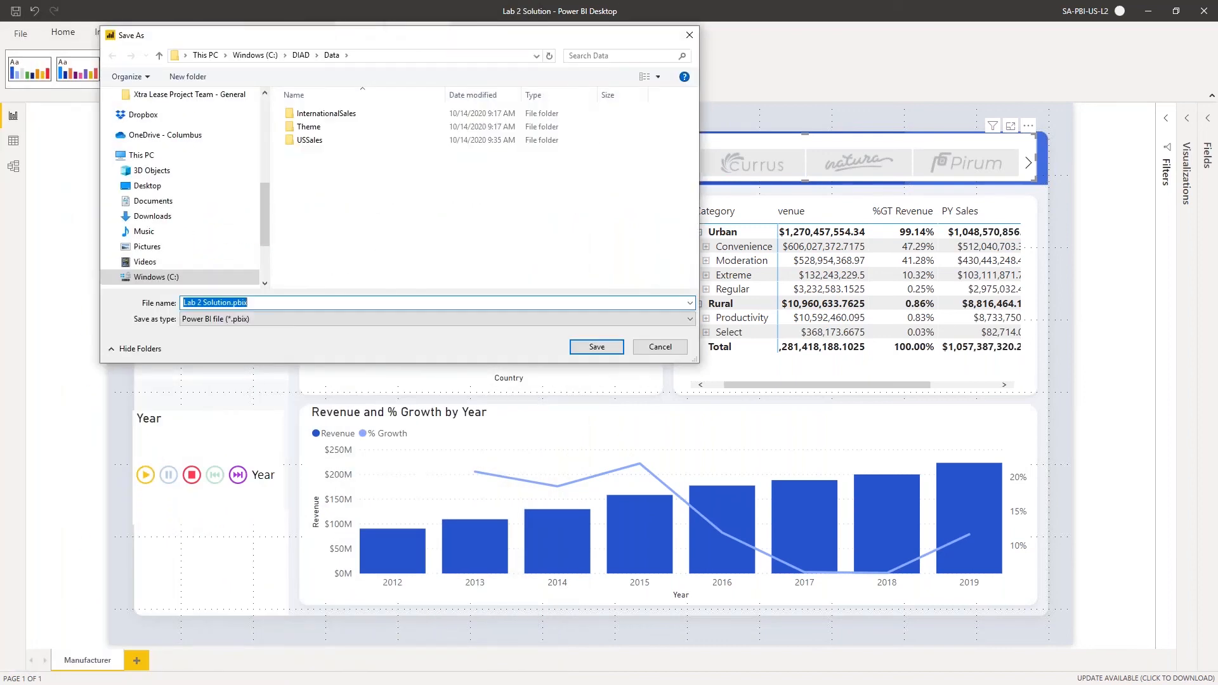
{"action": "left_click", "coordinate": [300, 55]}
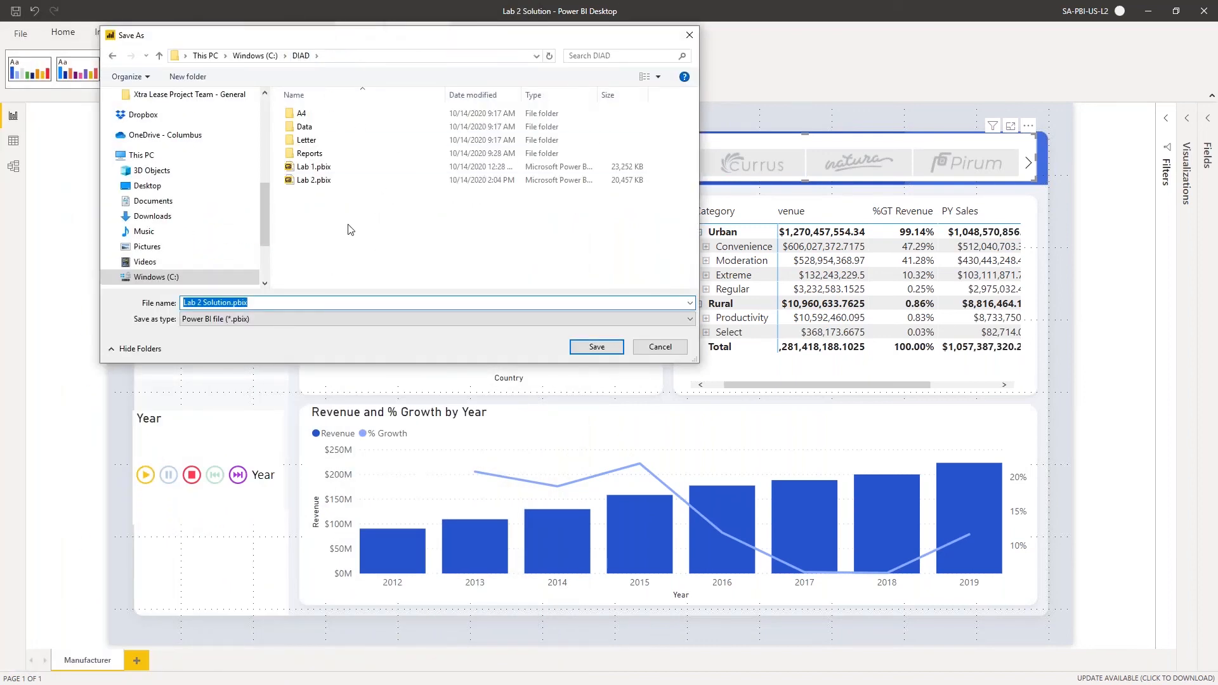
{"action": "left_click", "coordinate": [199, 304]}
{"action": "key", "text": "Delete"}
{"action": "key", "text": "Delete"}
{"action": "key", "text": "Delete"}
{"action": "key", "text": "Delete"}
{"action": "key", "text": "Delete"}
{"action": "key", "text": "Delete"}
{"action": "key", "text": "Delete"}
{"action": "key", "text": "Delete"}
{"action": "key", "text": "Delete"}
{"action": "key", "text": "Delete"}
{"action": "type", "text": "3"}
{"action": "key", "text": "Return"}
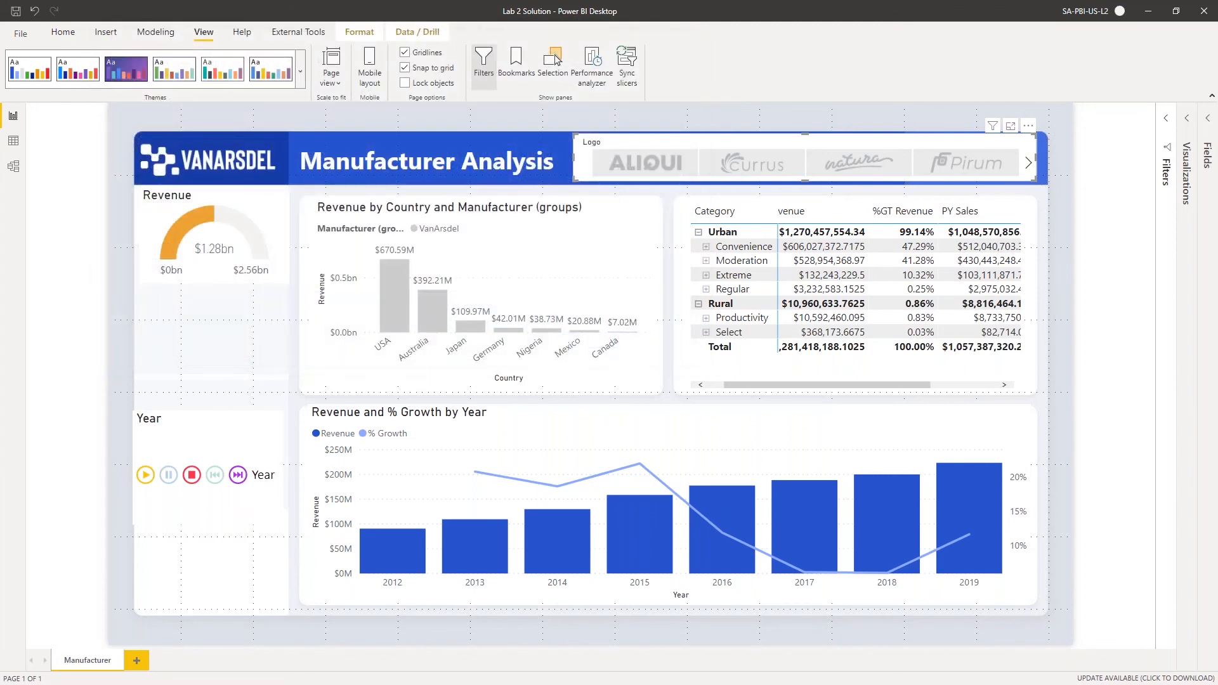